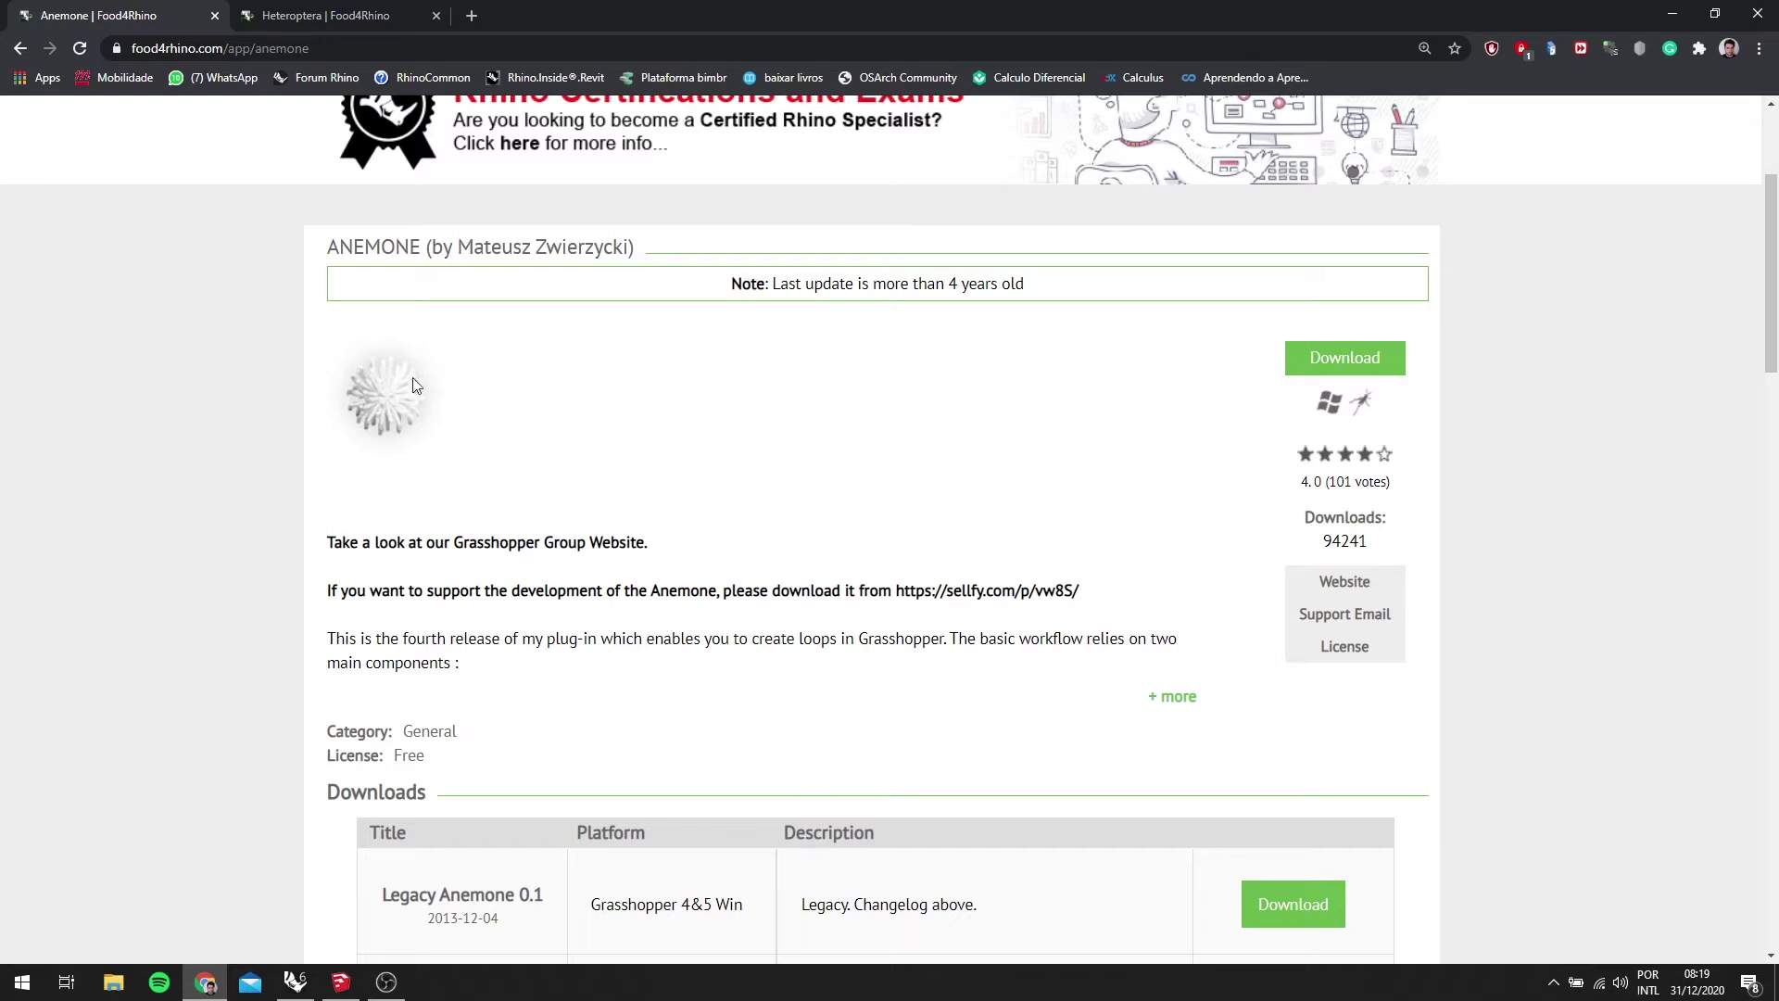
Look over the Anemone plug-in page on Food4Rhino and switch to the Rhino window with Grasshopper
drag(328, 247, 452, 246)
scroll(513, 362, down, 1)
click(514, 366)
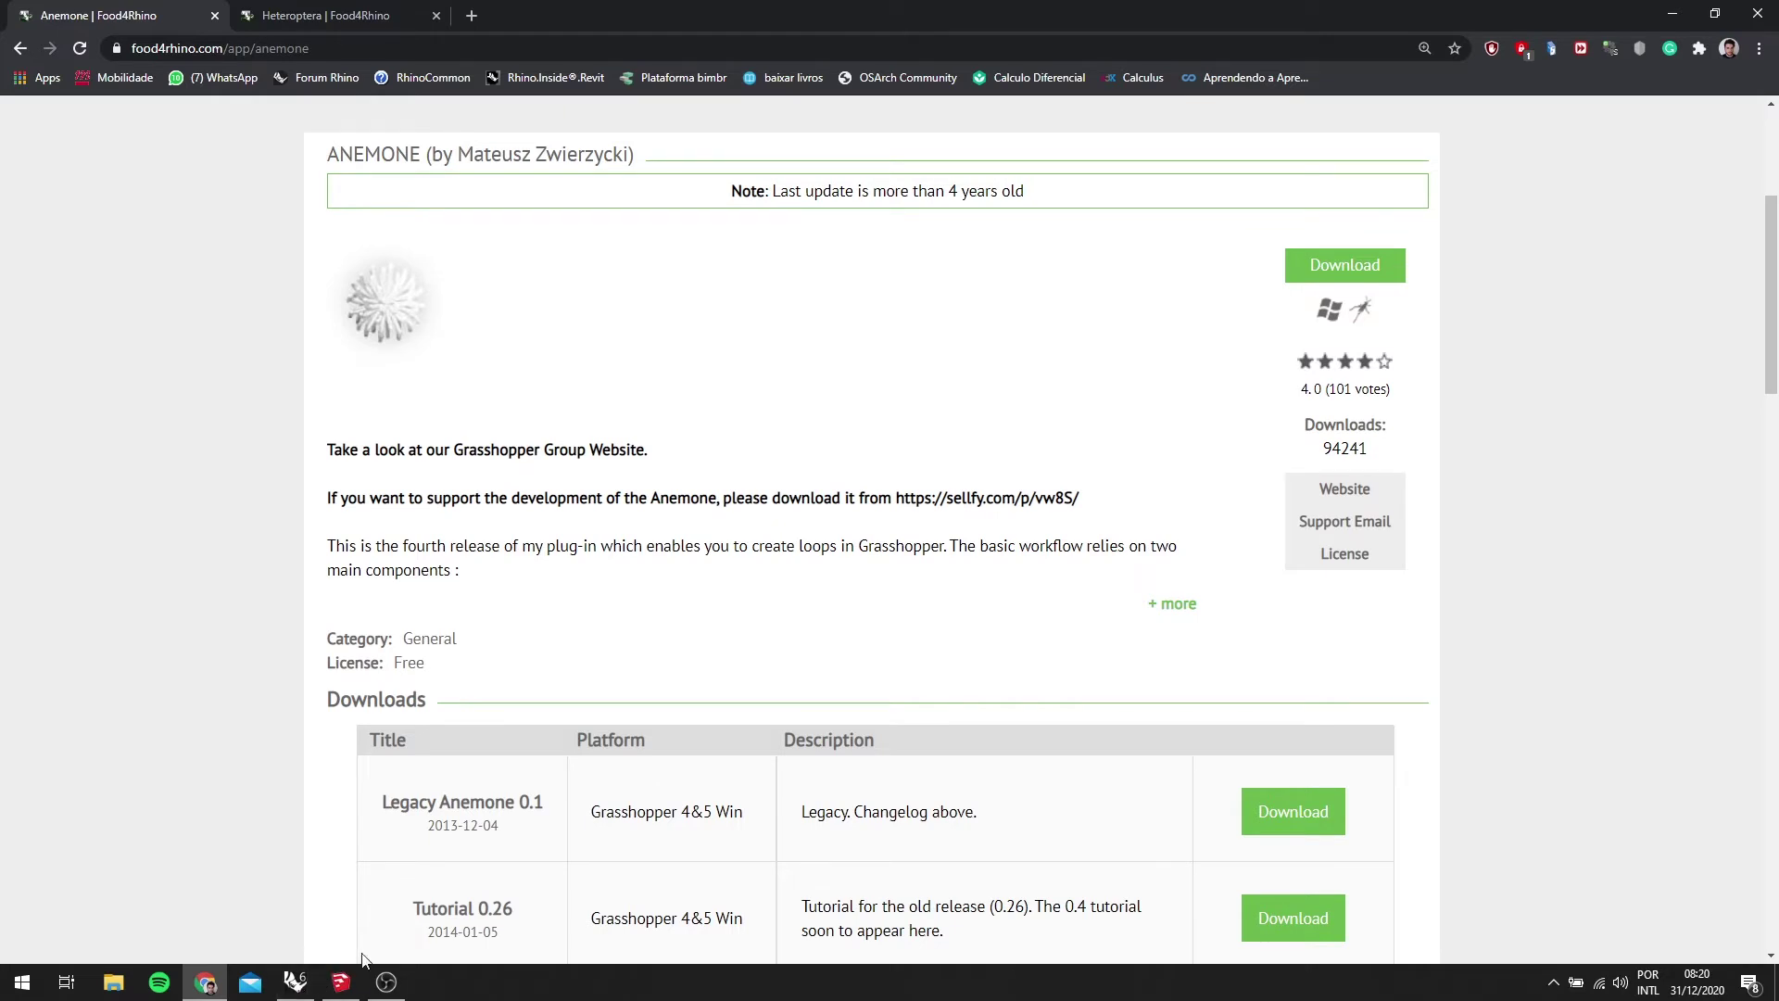
mouse_move(315, 980)
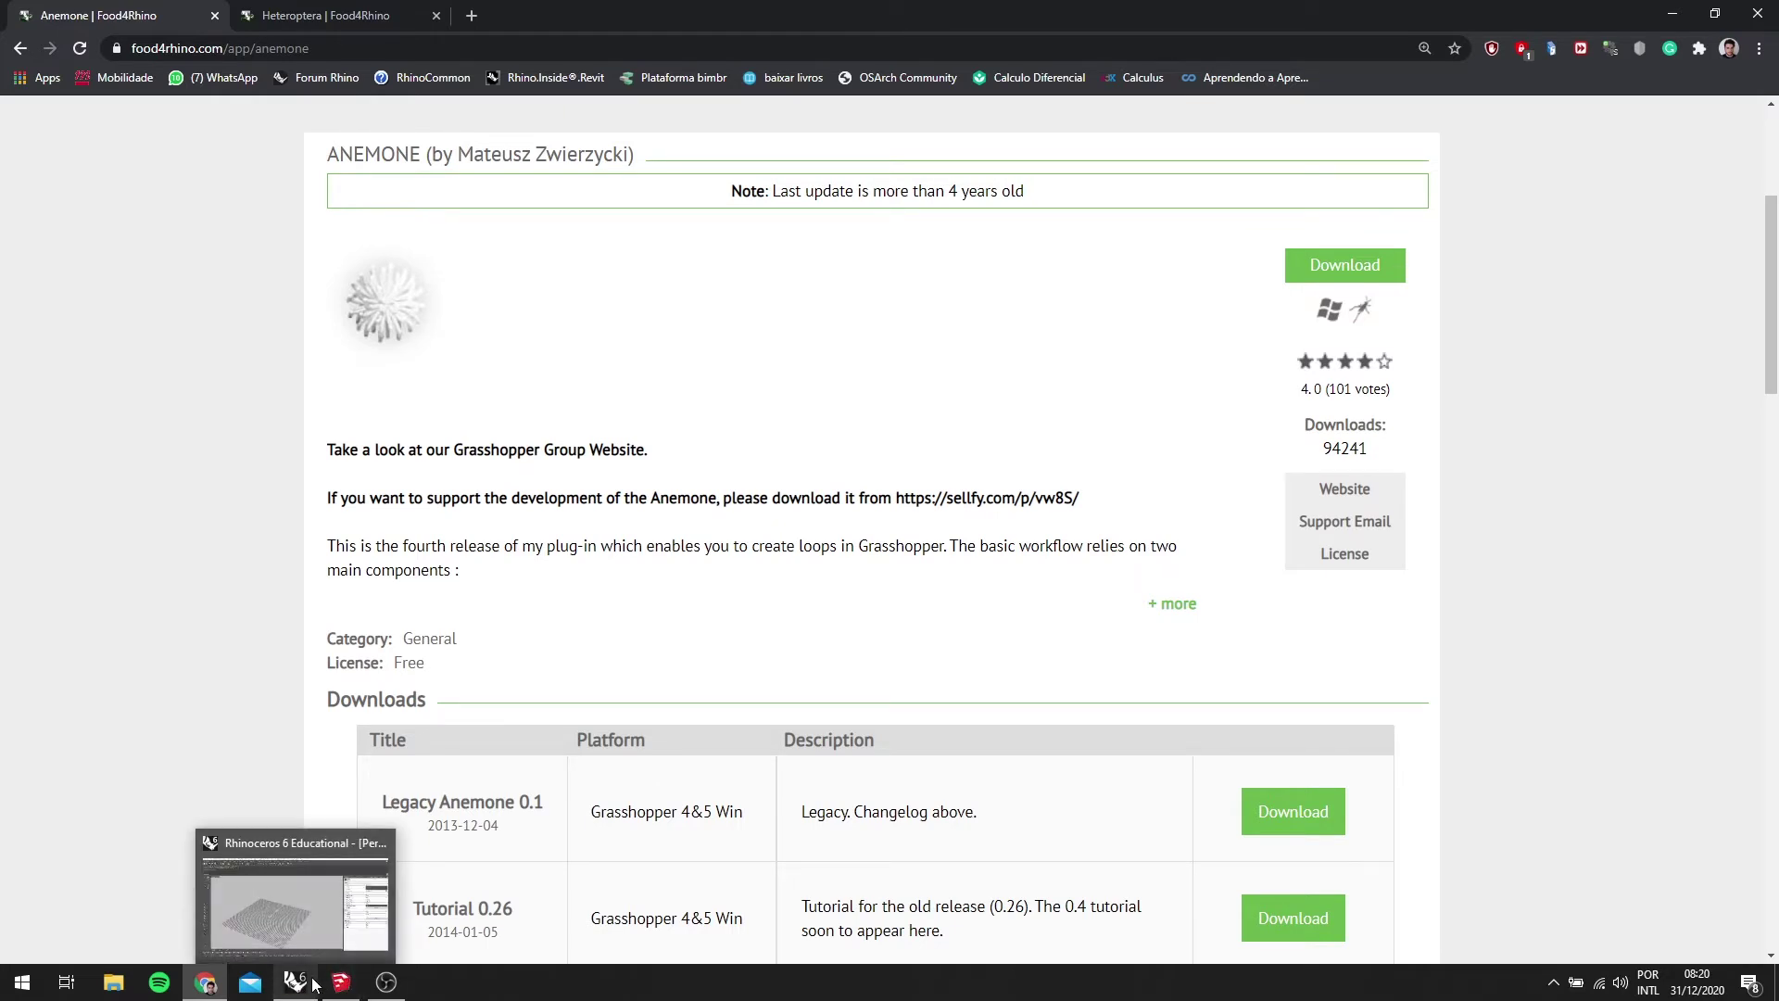
click(330, 913)
right_drag(448, 649, 684, 534)
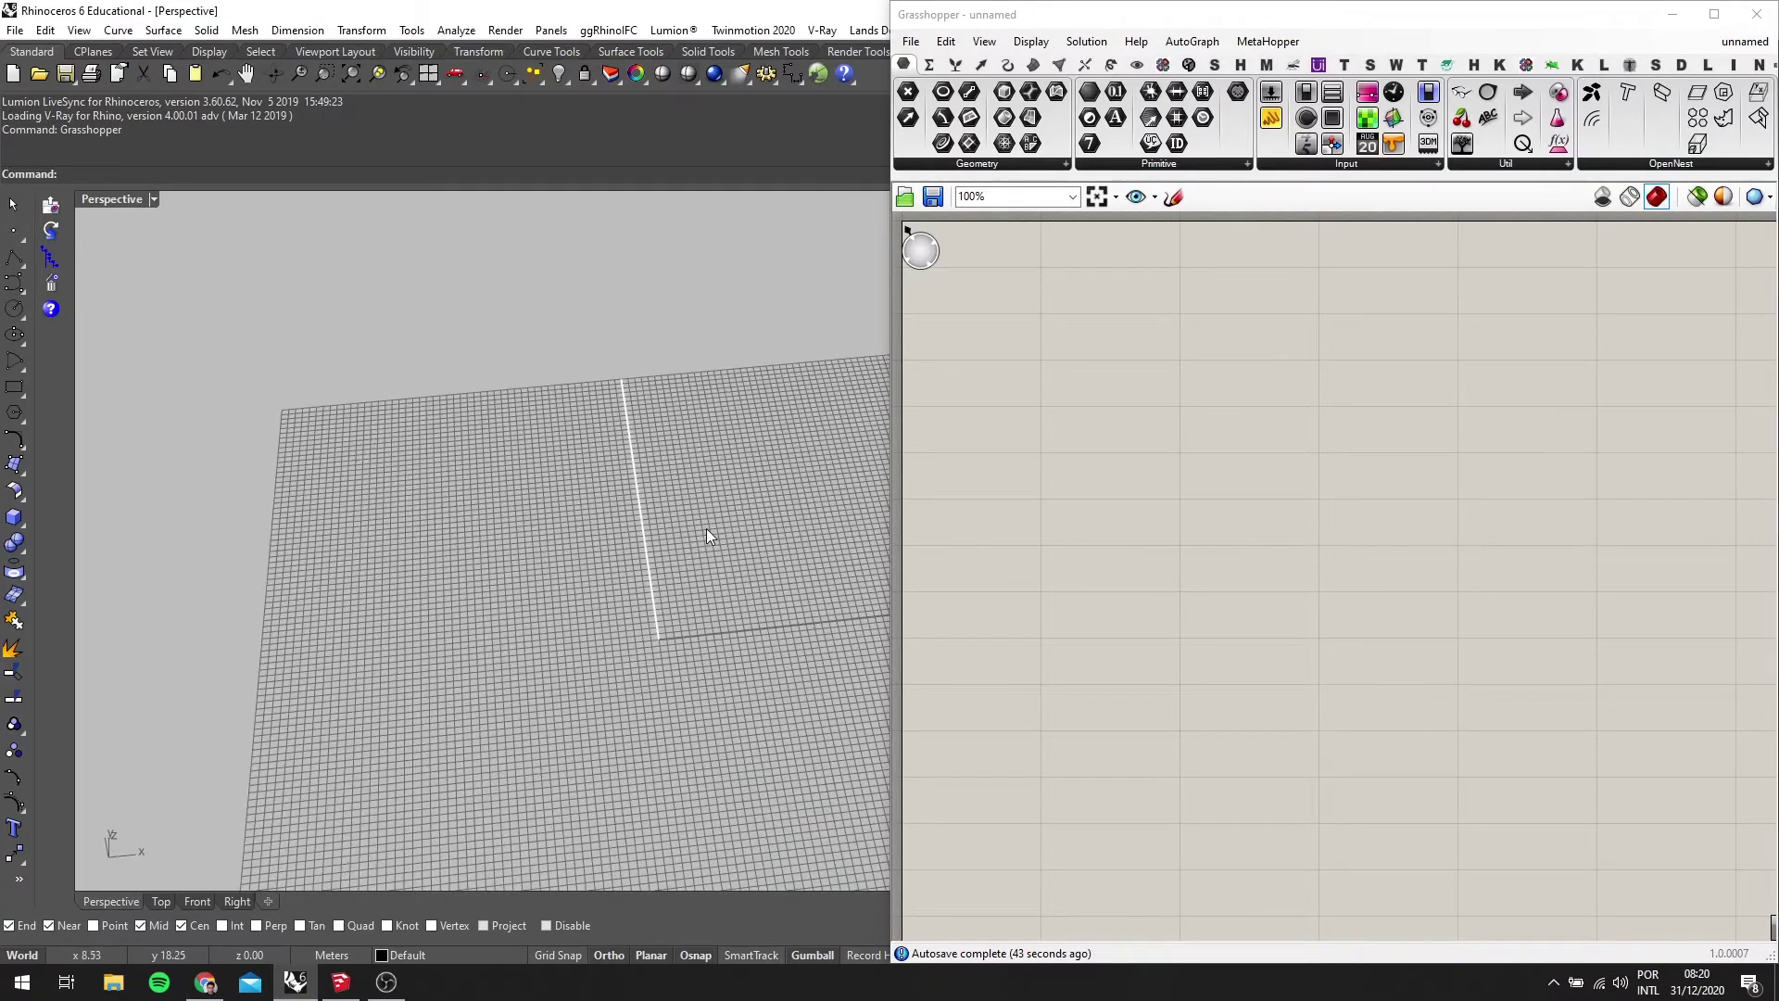
scroll(1172, 308, down, 2)
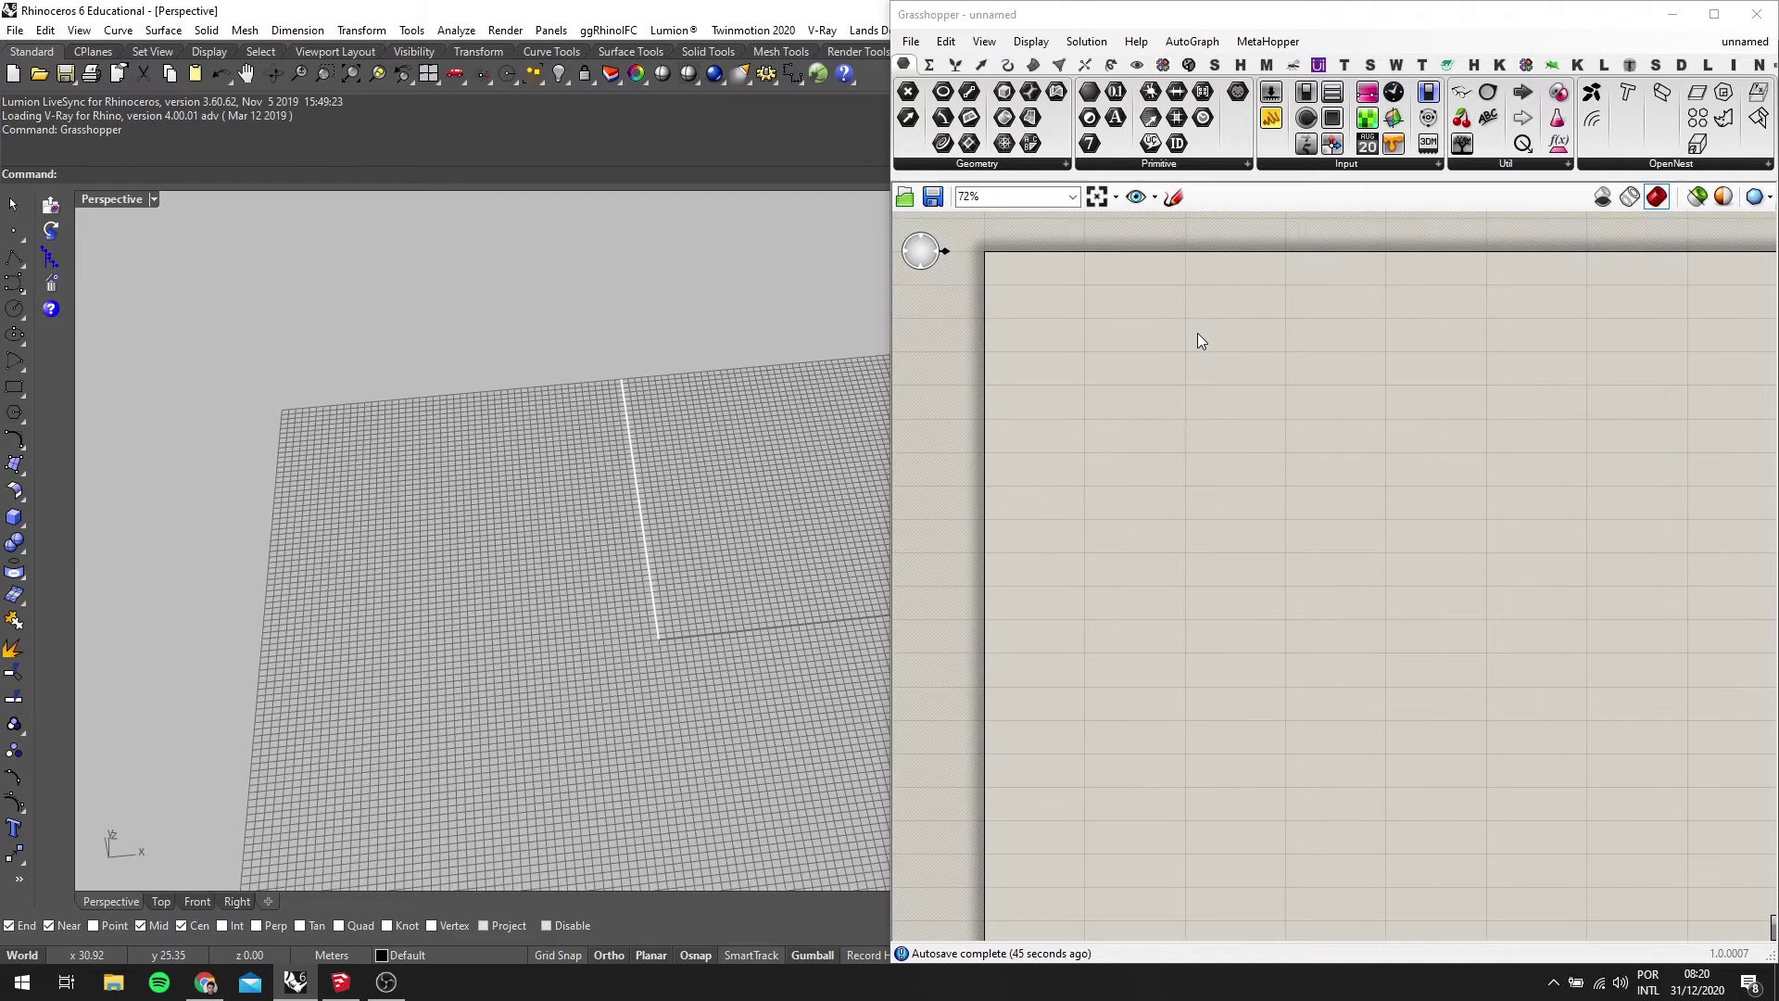
right_drag(722, 474, 758, 510)
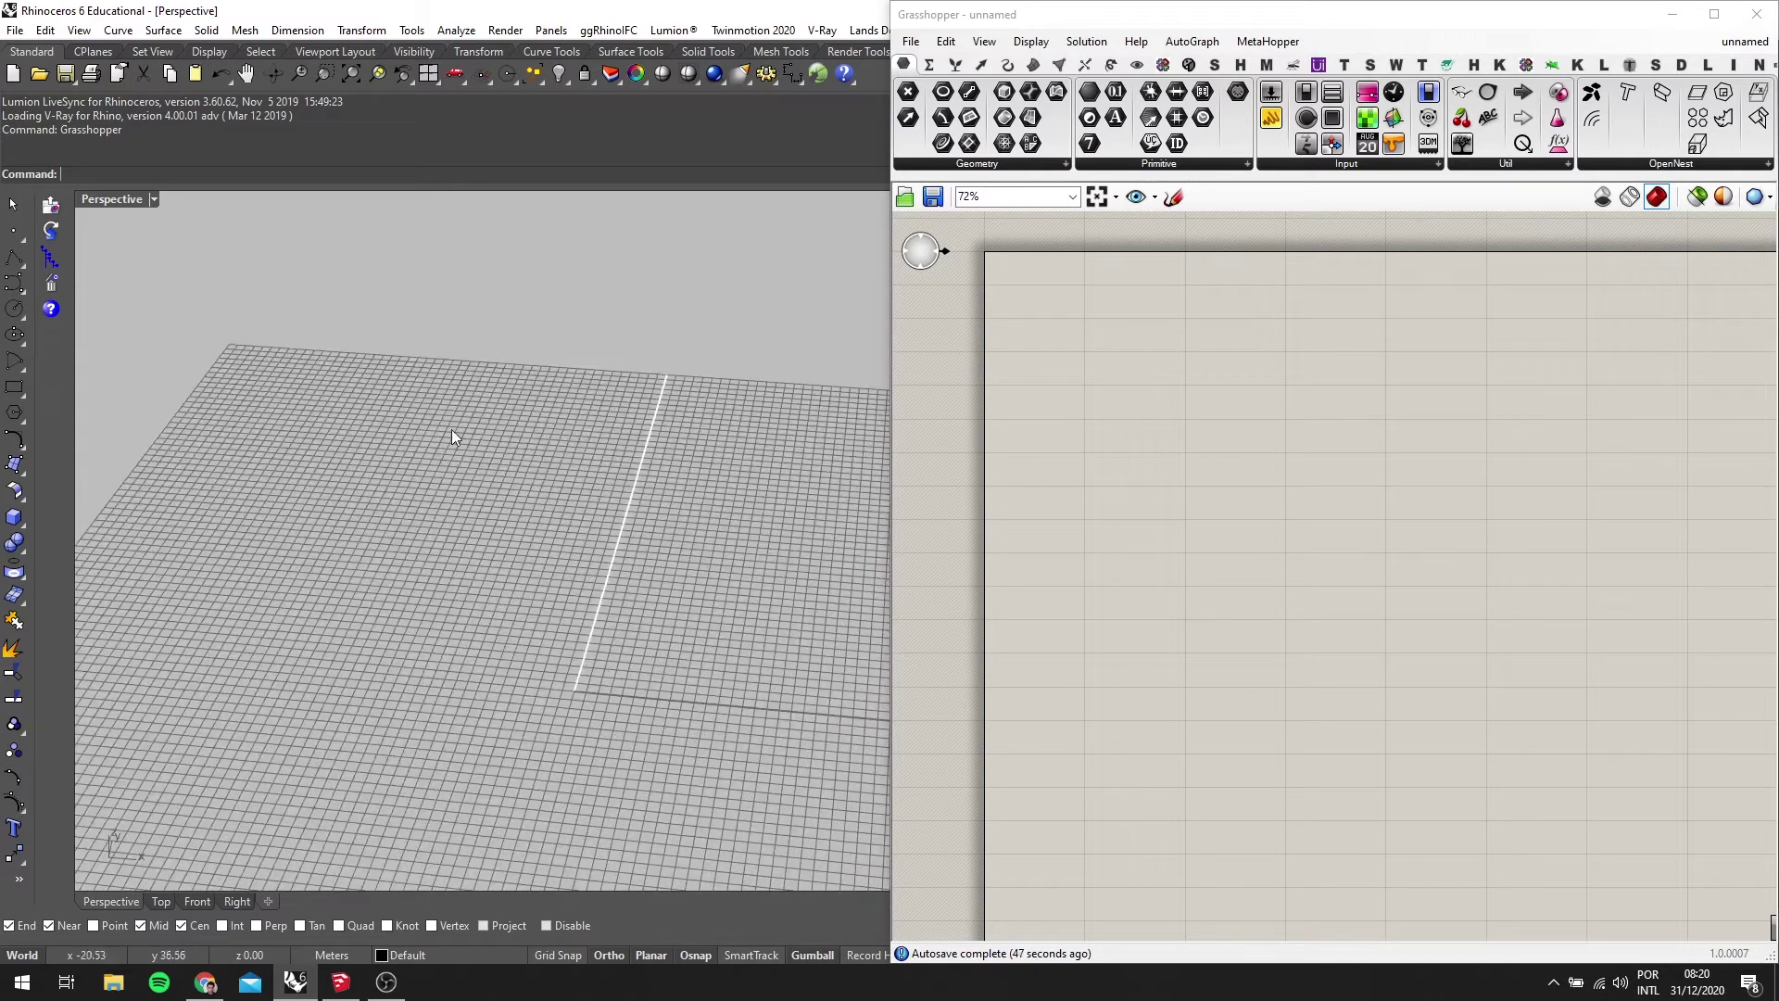
scroll(1201, 362, up, 1)
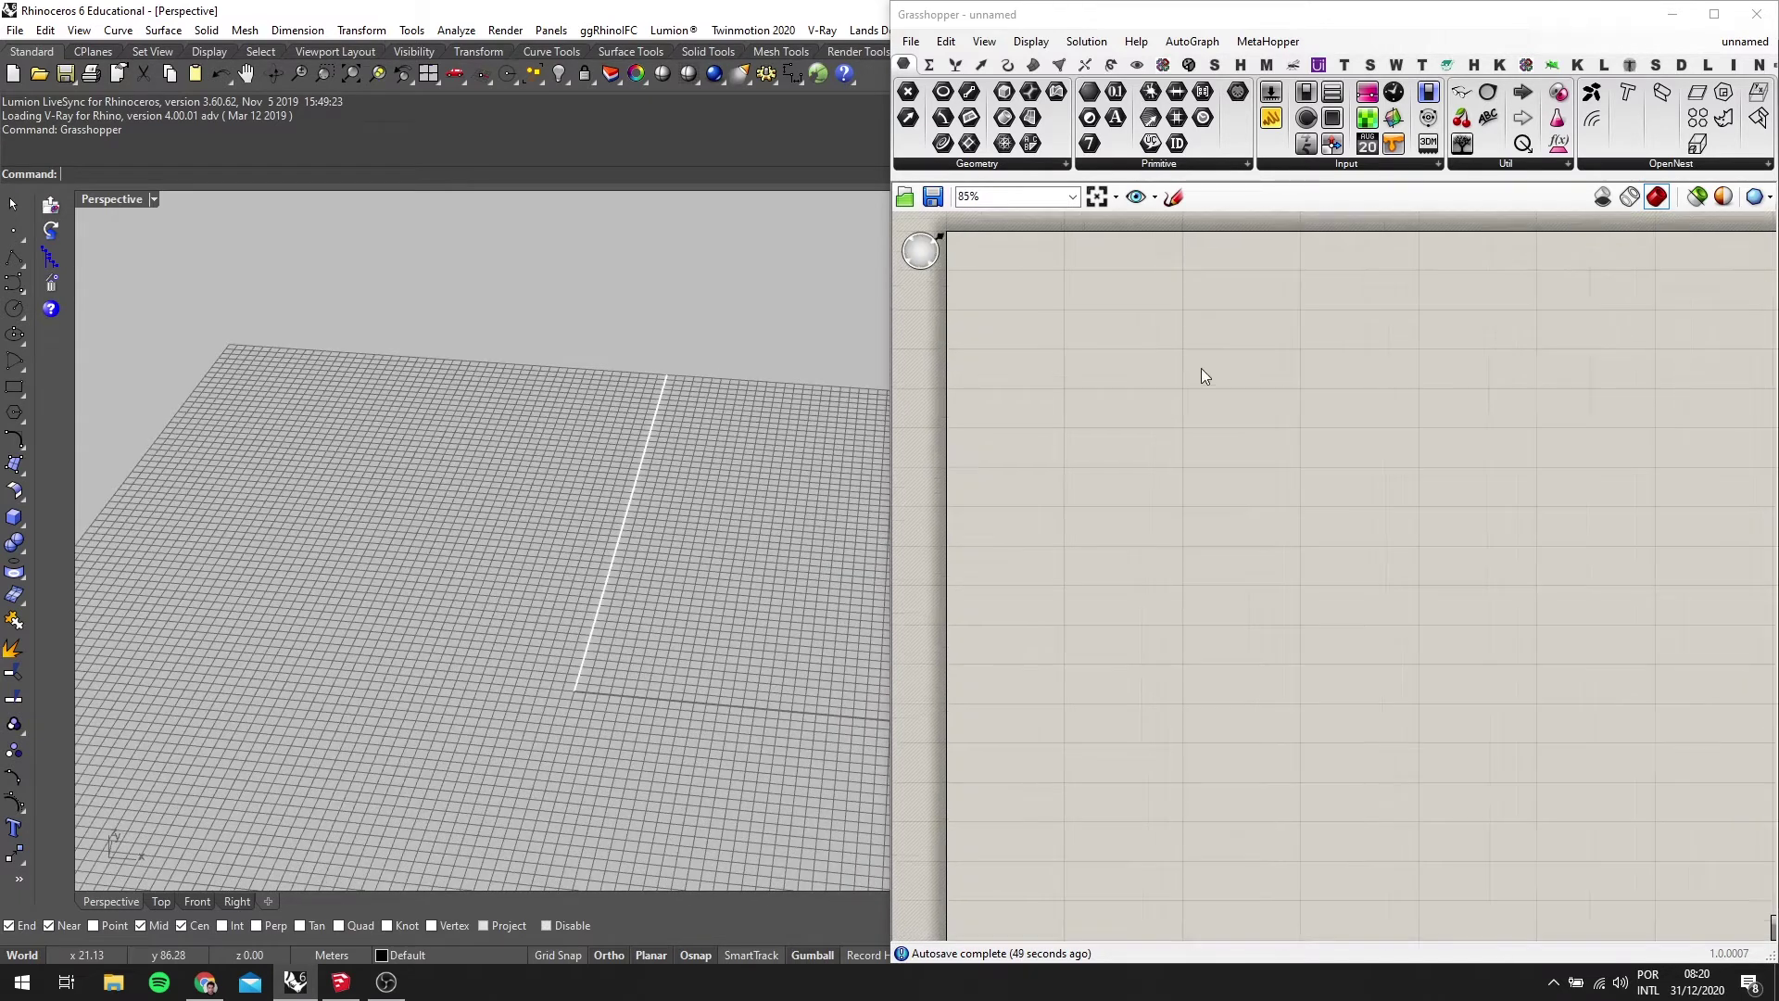
right_drag(667, 469, 638, 530)
right_drag(714, 461, 681, 656)
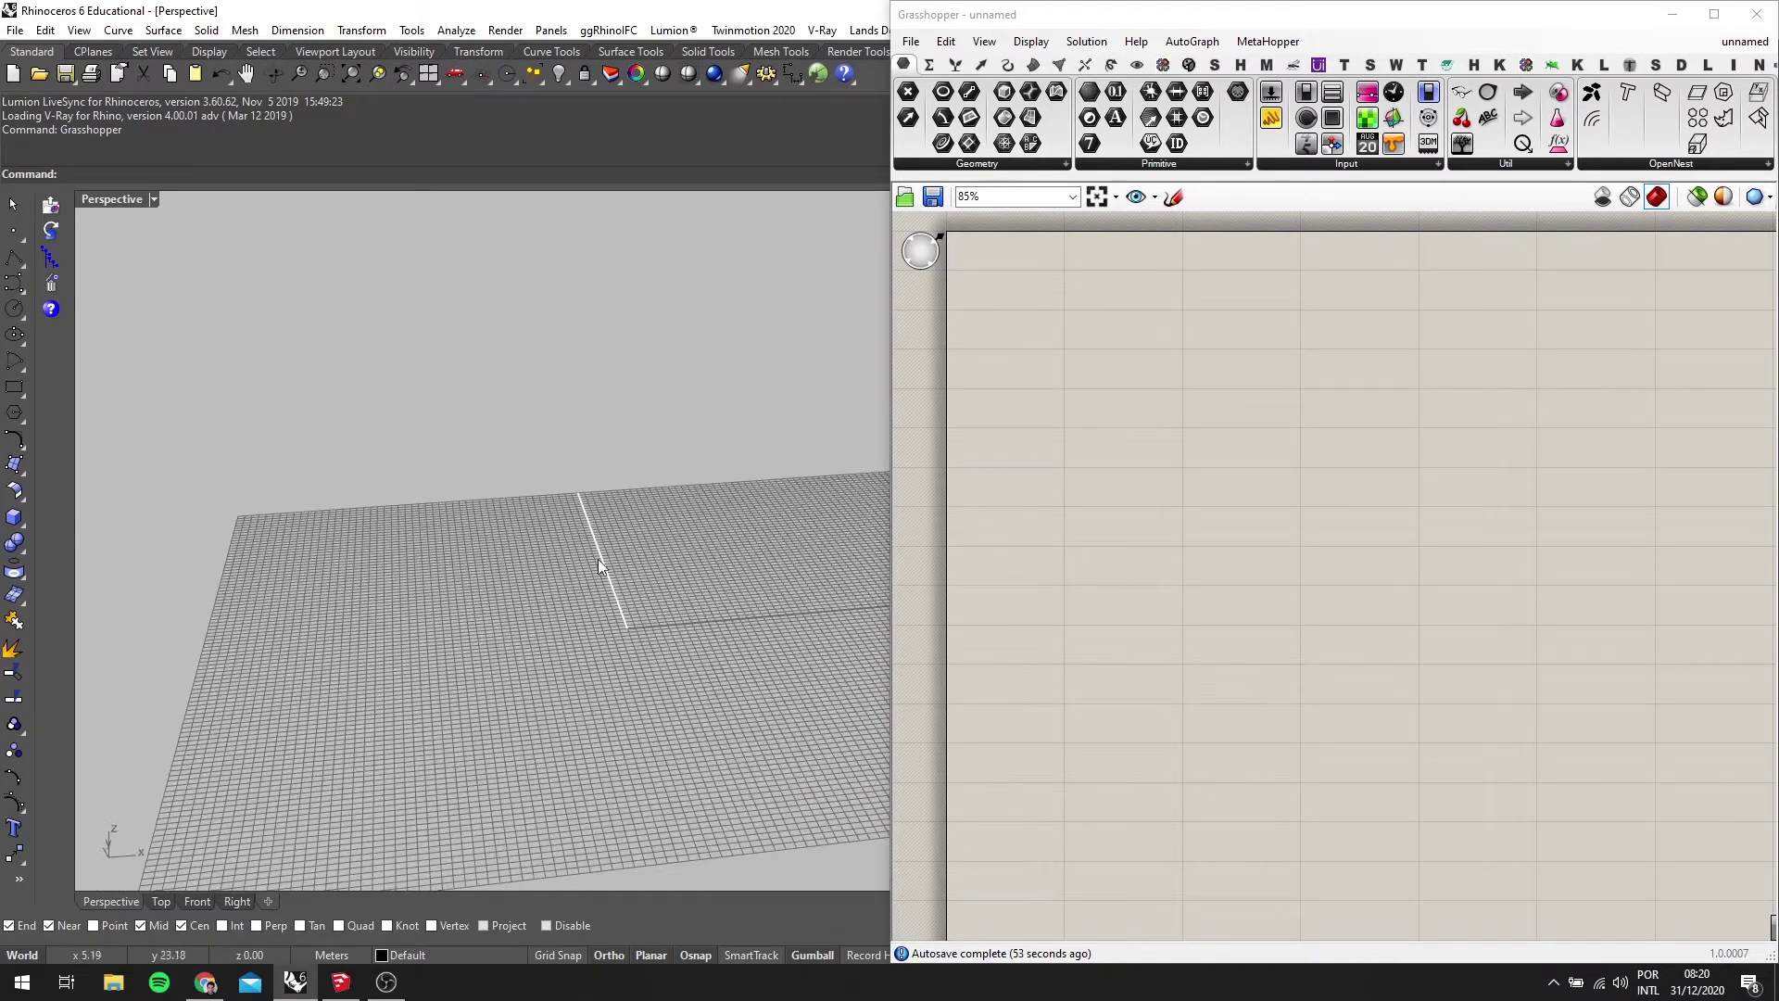
right_drag(569, 524, 820, 405)
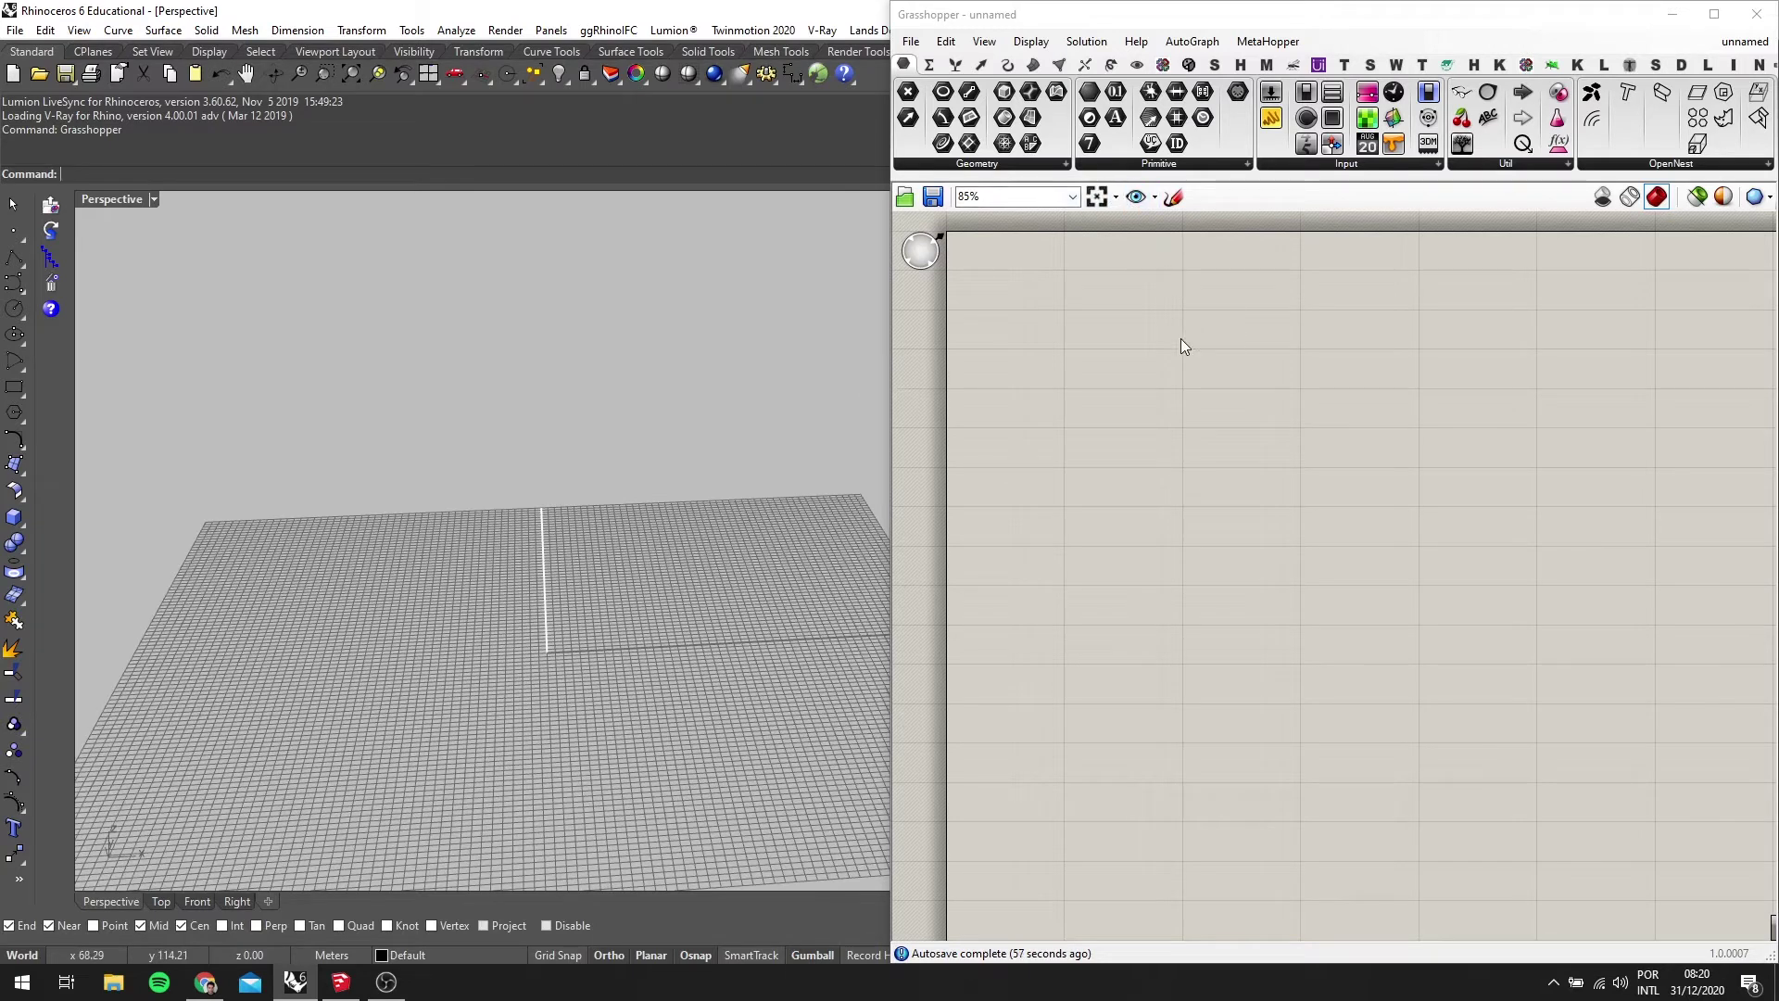
Add Anemone's Loop Start component to the empty Grasshopper canvas
scroll(1207, 380, down, 1)
scroll(1204, 373, down, 1)
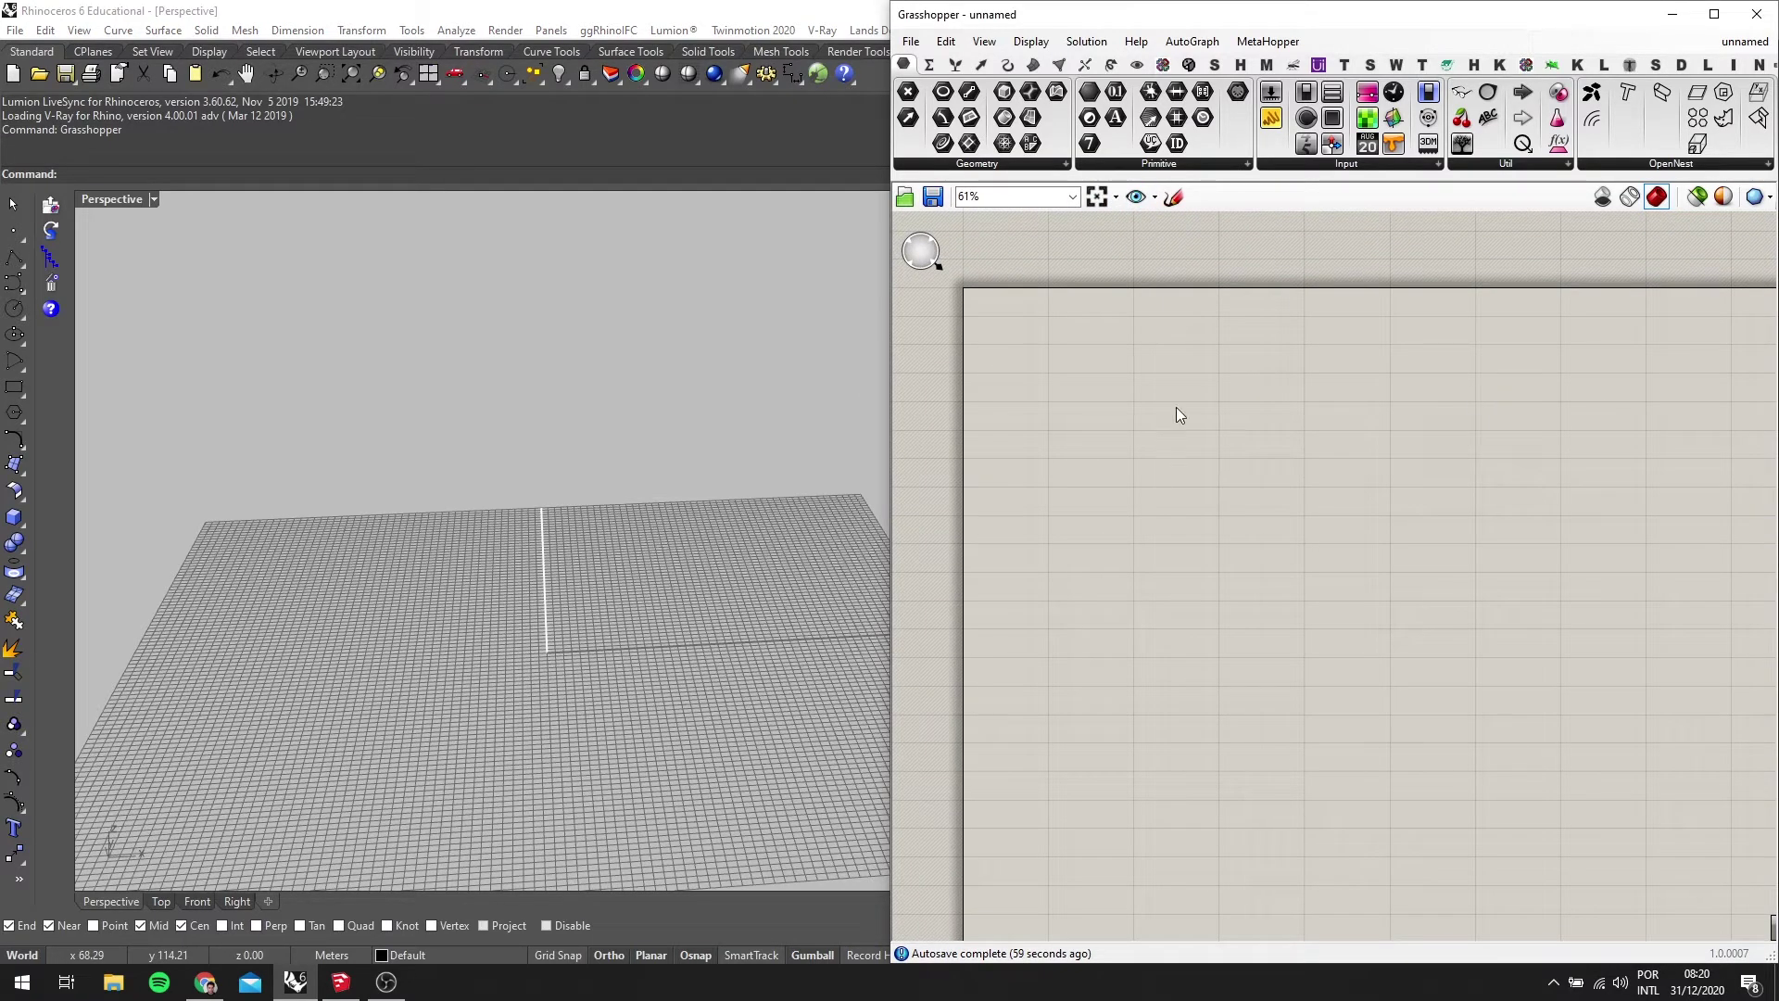
scroll(1177, 410, up, 1)
scroll(1192, 391, up, 2)
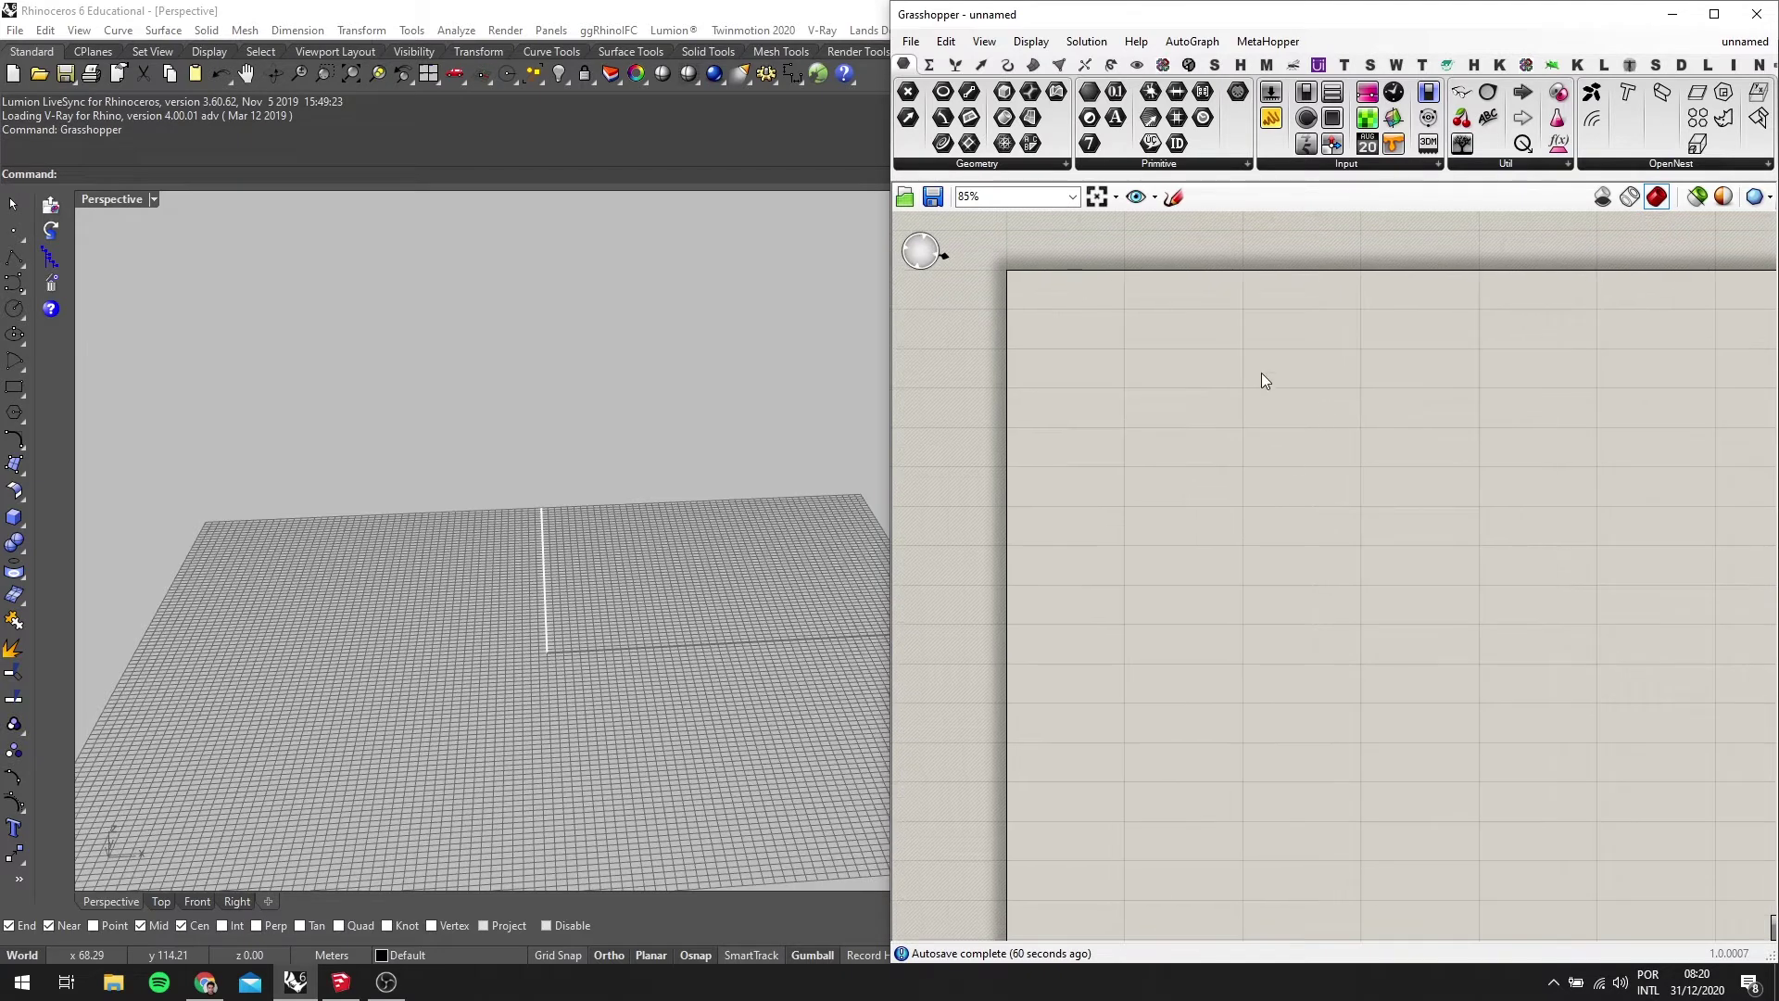
double_click(1256, 437)
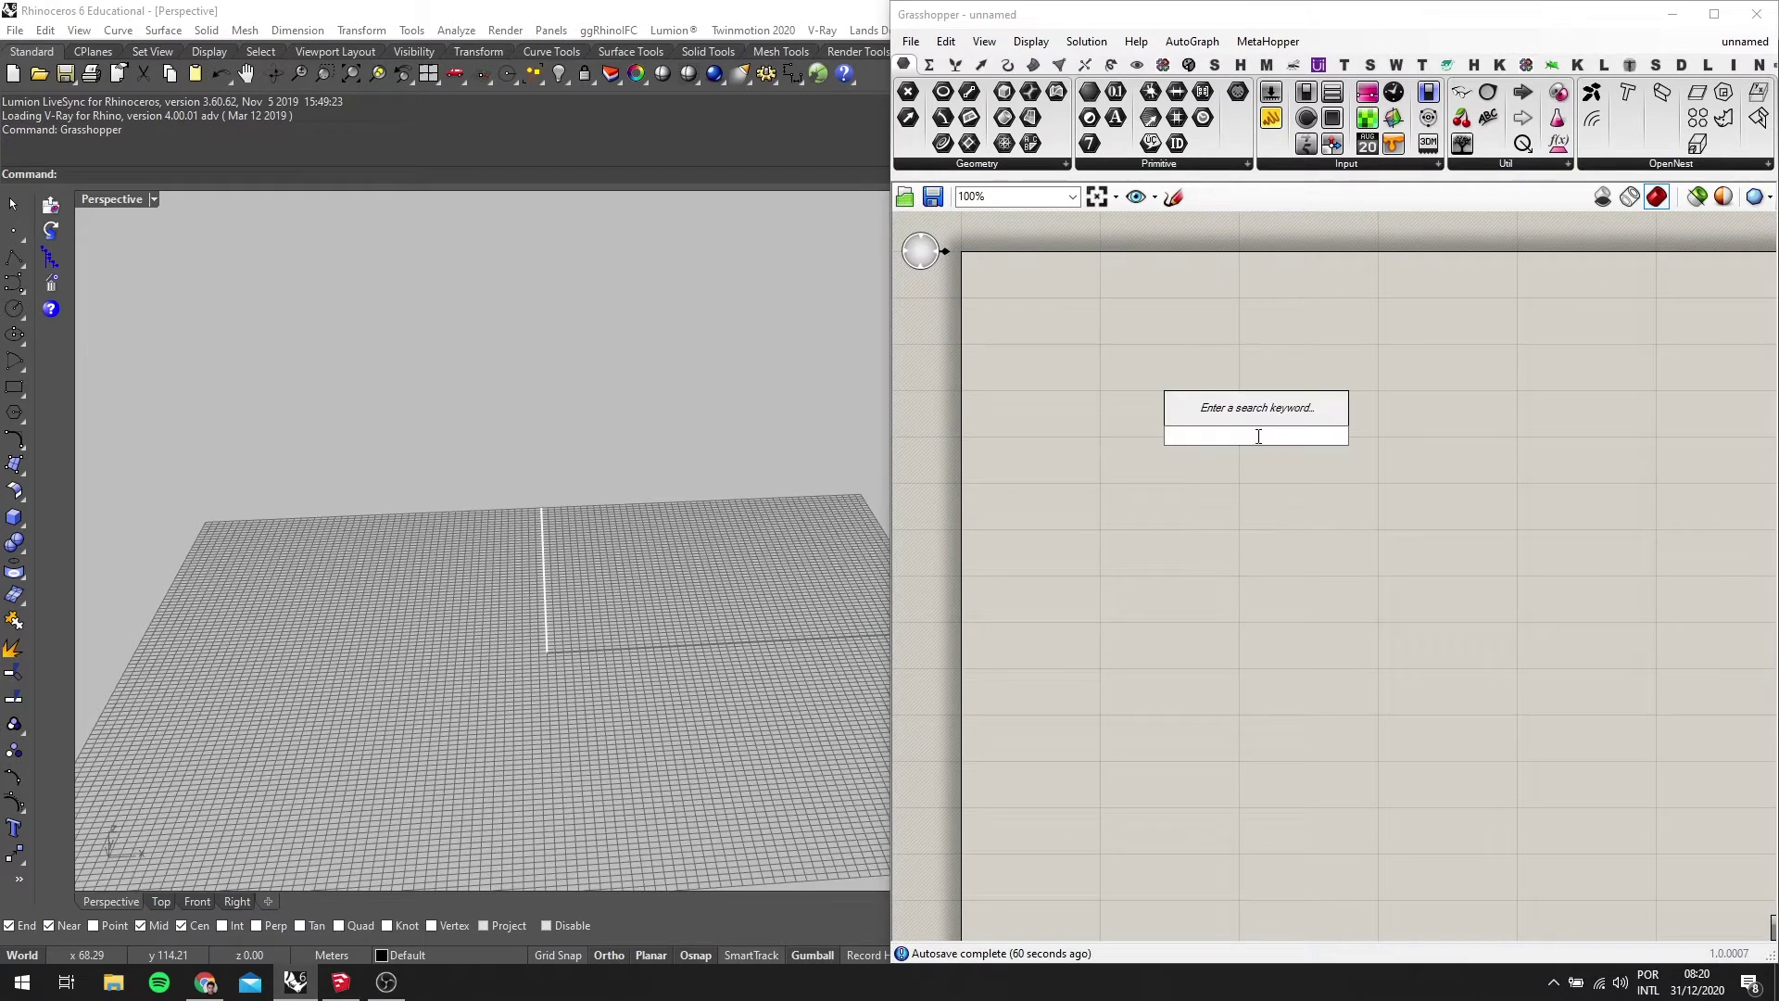
text(LOOP)
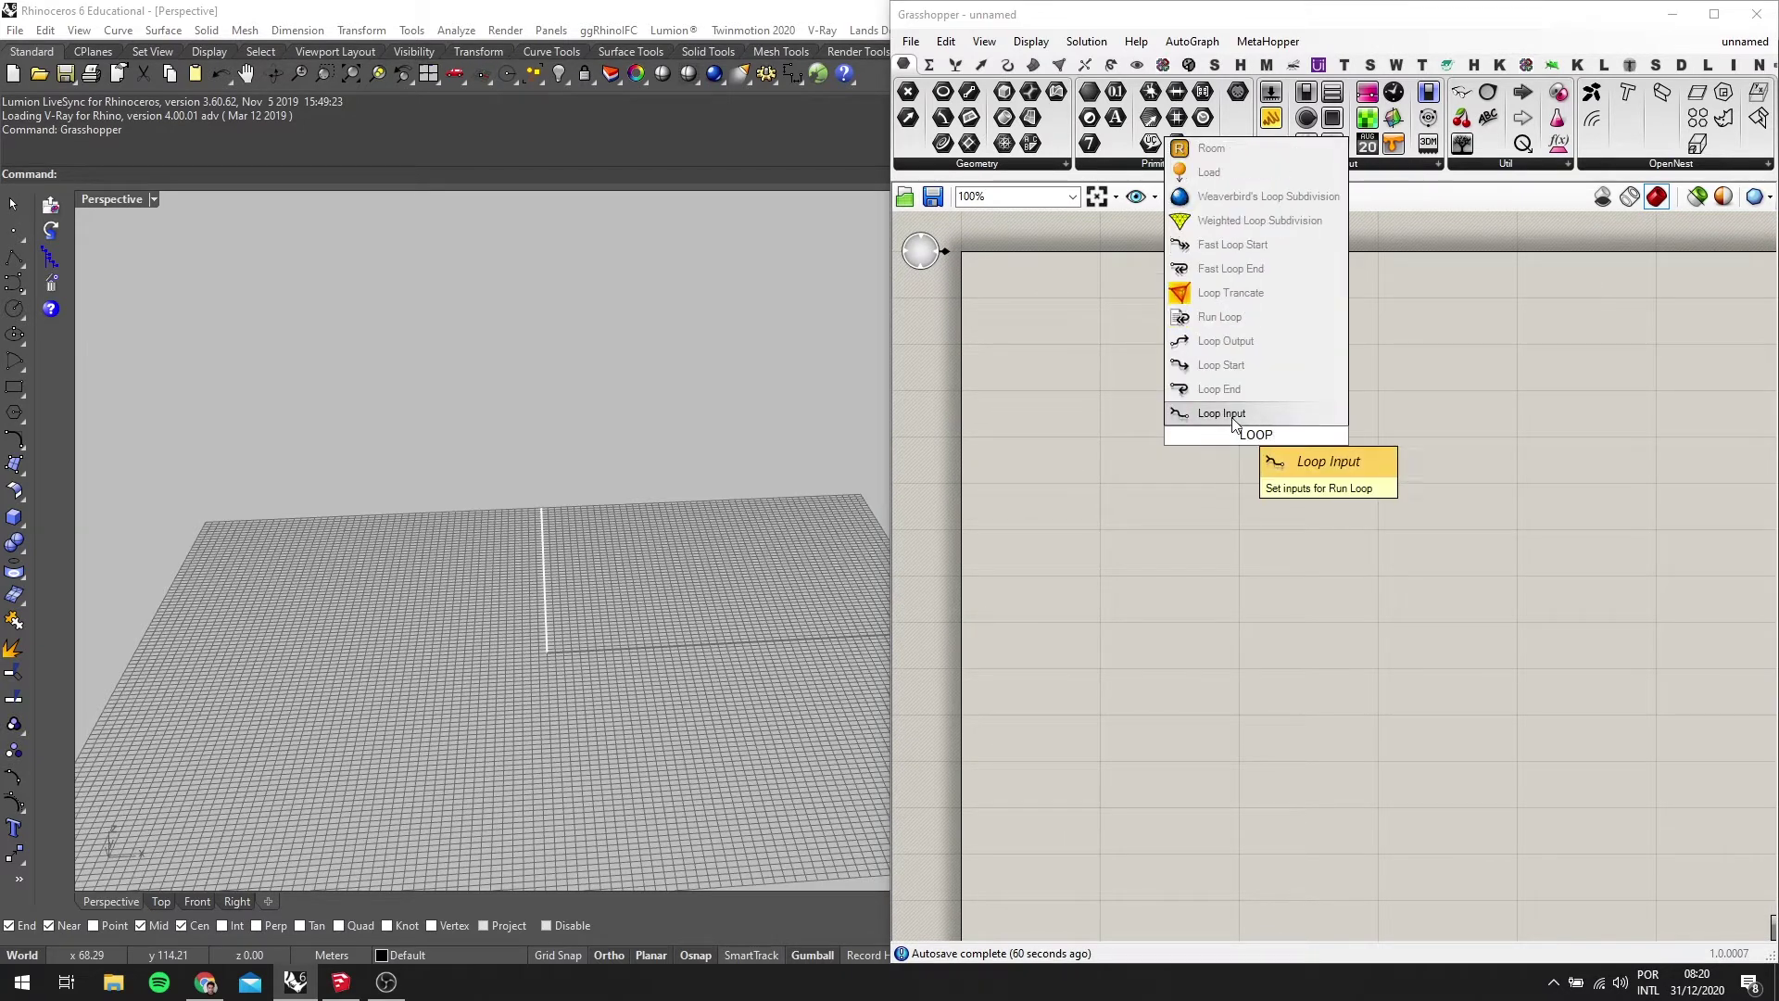
click(1212, 366)
scroll(1327, 548, up, 2)
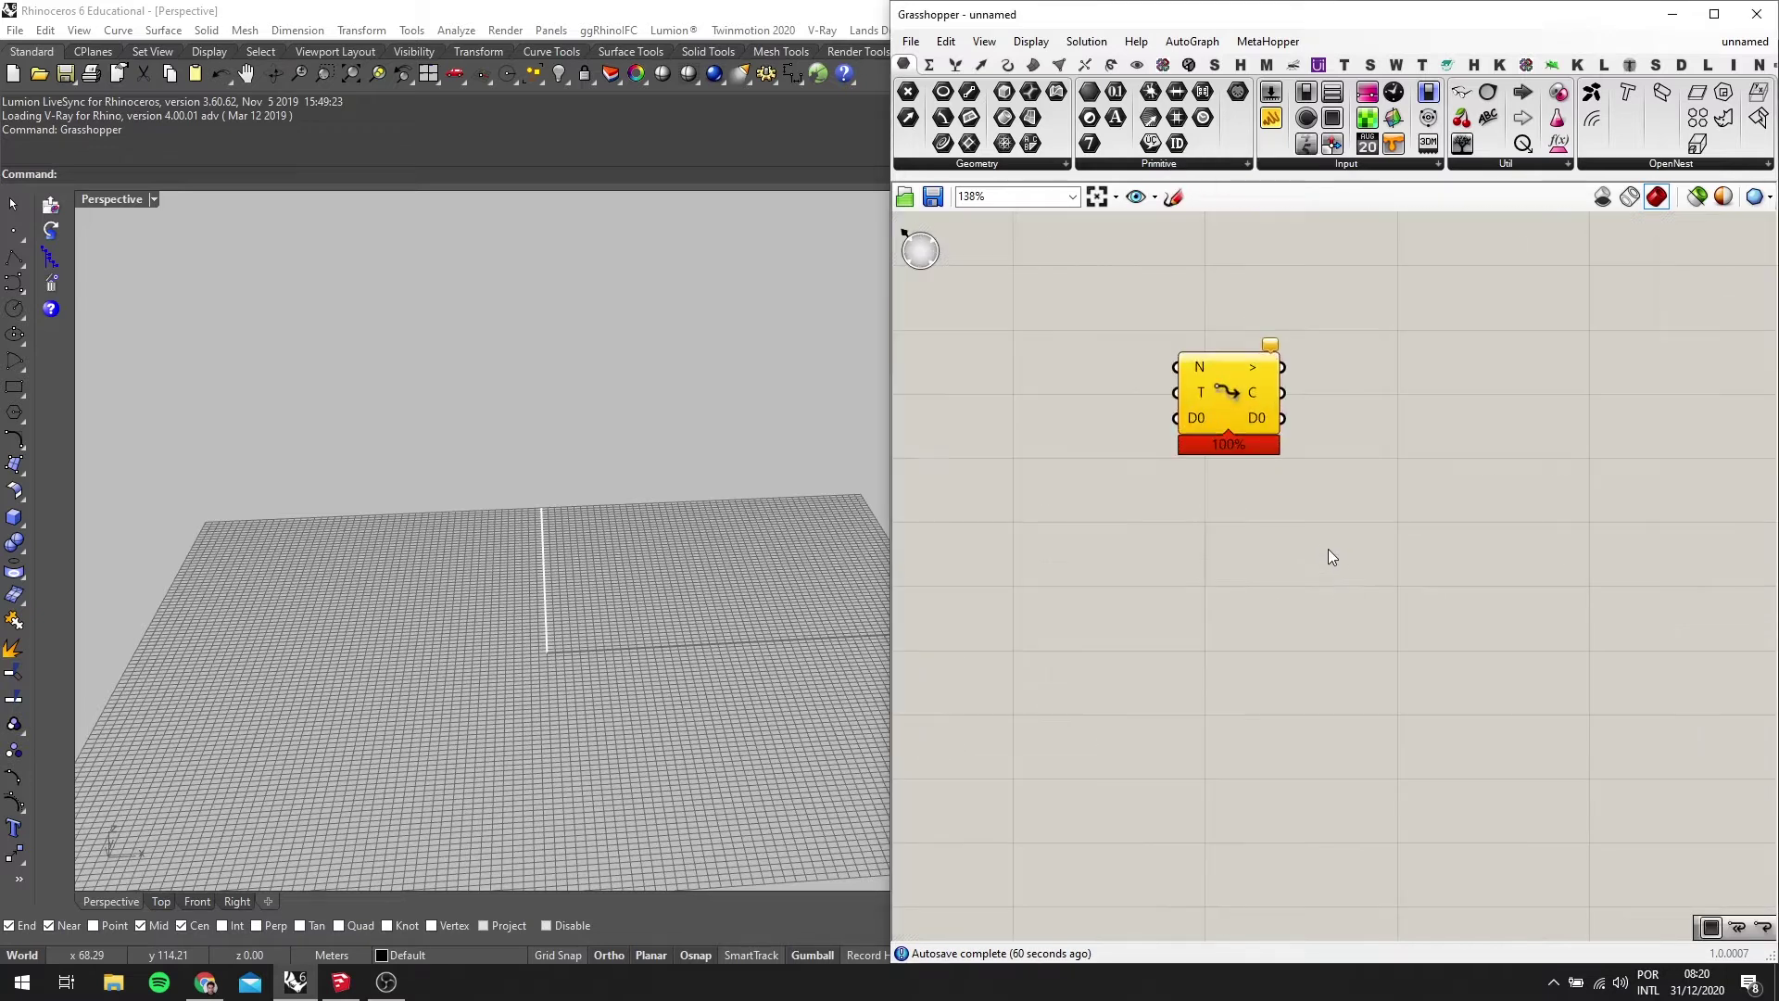
Add a Loop End component beside Loop Start and connect Loop Start's > output to Loop End's < input
double_click(1331, 545)
text(LOOP)
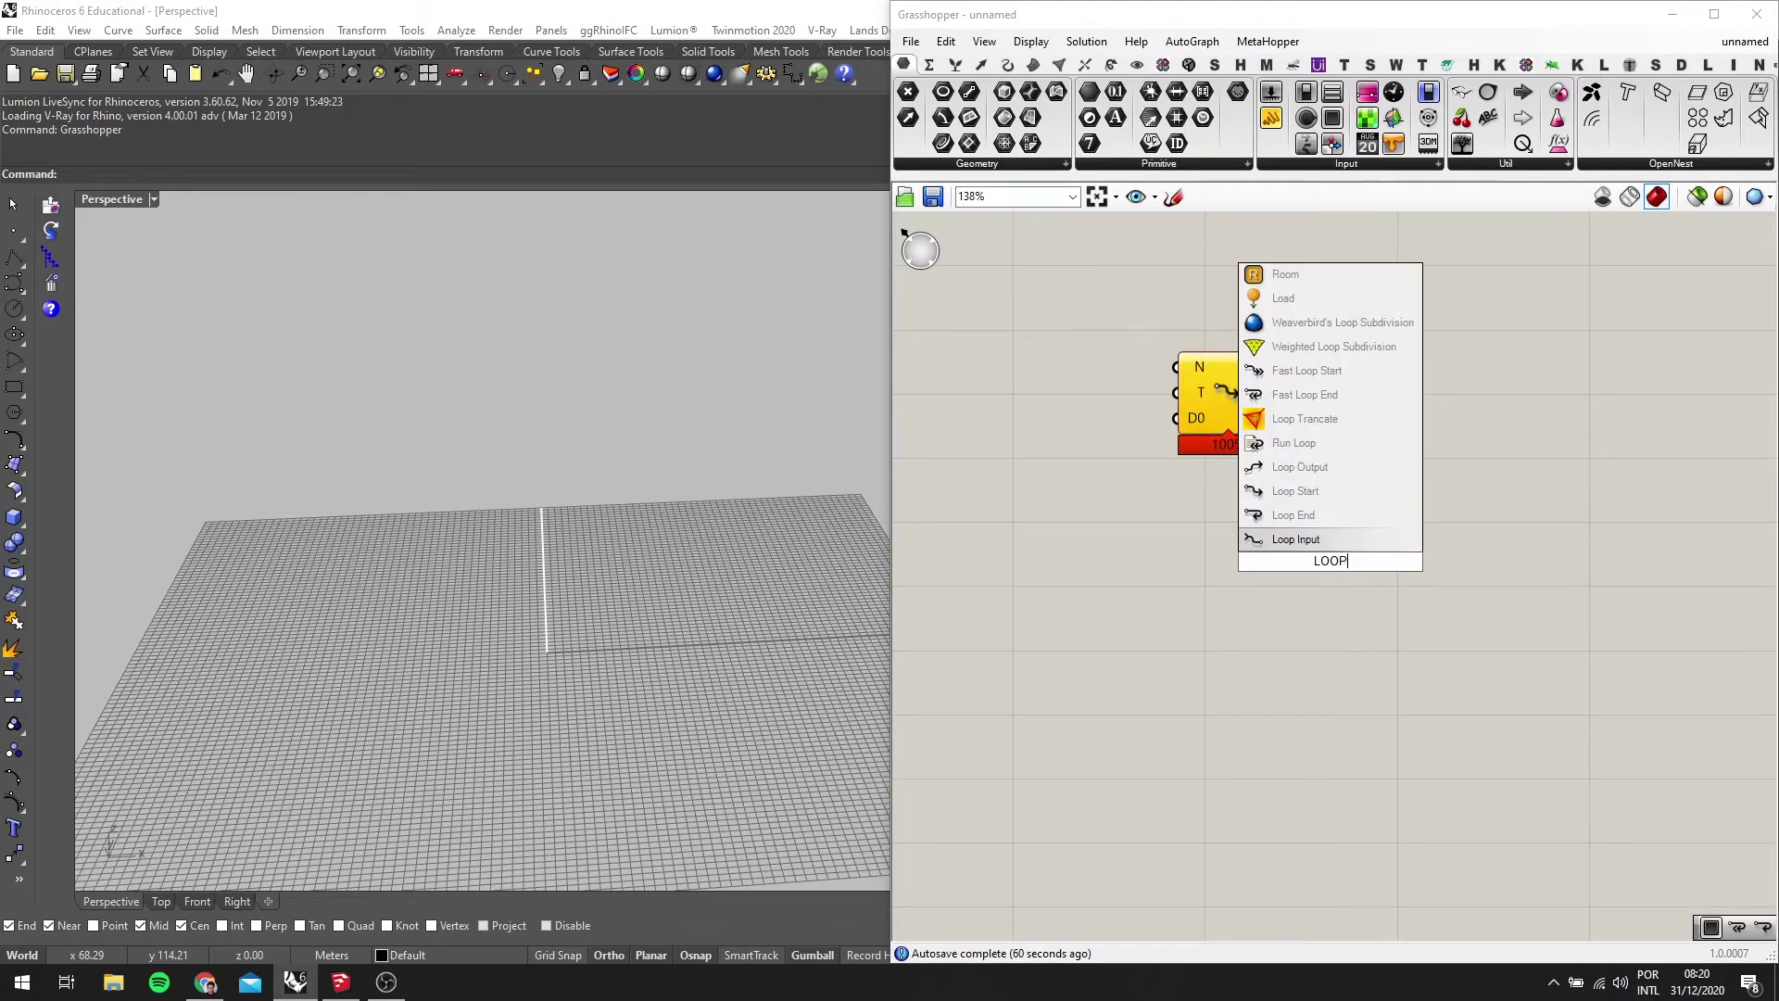
click(1311, 545)
right_drag(1331, 562, 1127, 601)
drag(1127, 600, 1388, 441)
scroll(1120, 418, up, 1)
drag(1036, 406, 1448, 415)
scroll(1448, 415, down, 2)
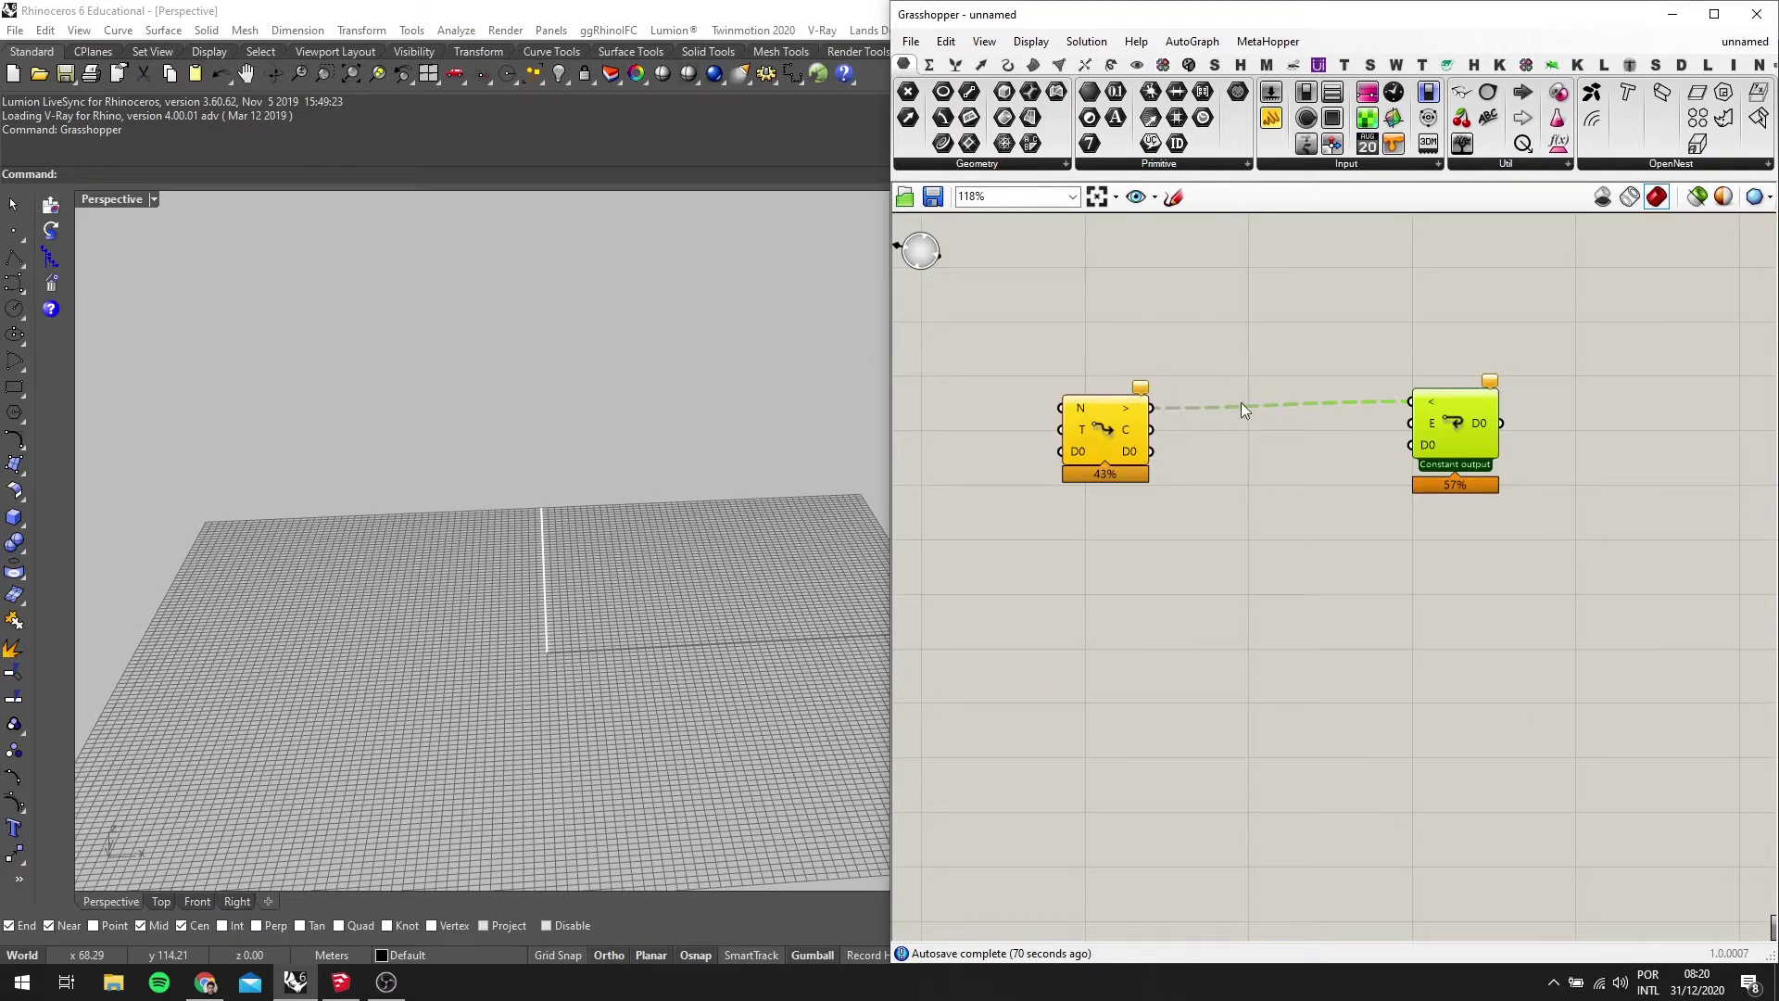
Reposition the Loop Start and Loop End components together on the canvas
scroll(1242, 408, down, 1)
scroll(1070, 431, up, 2)
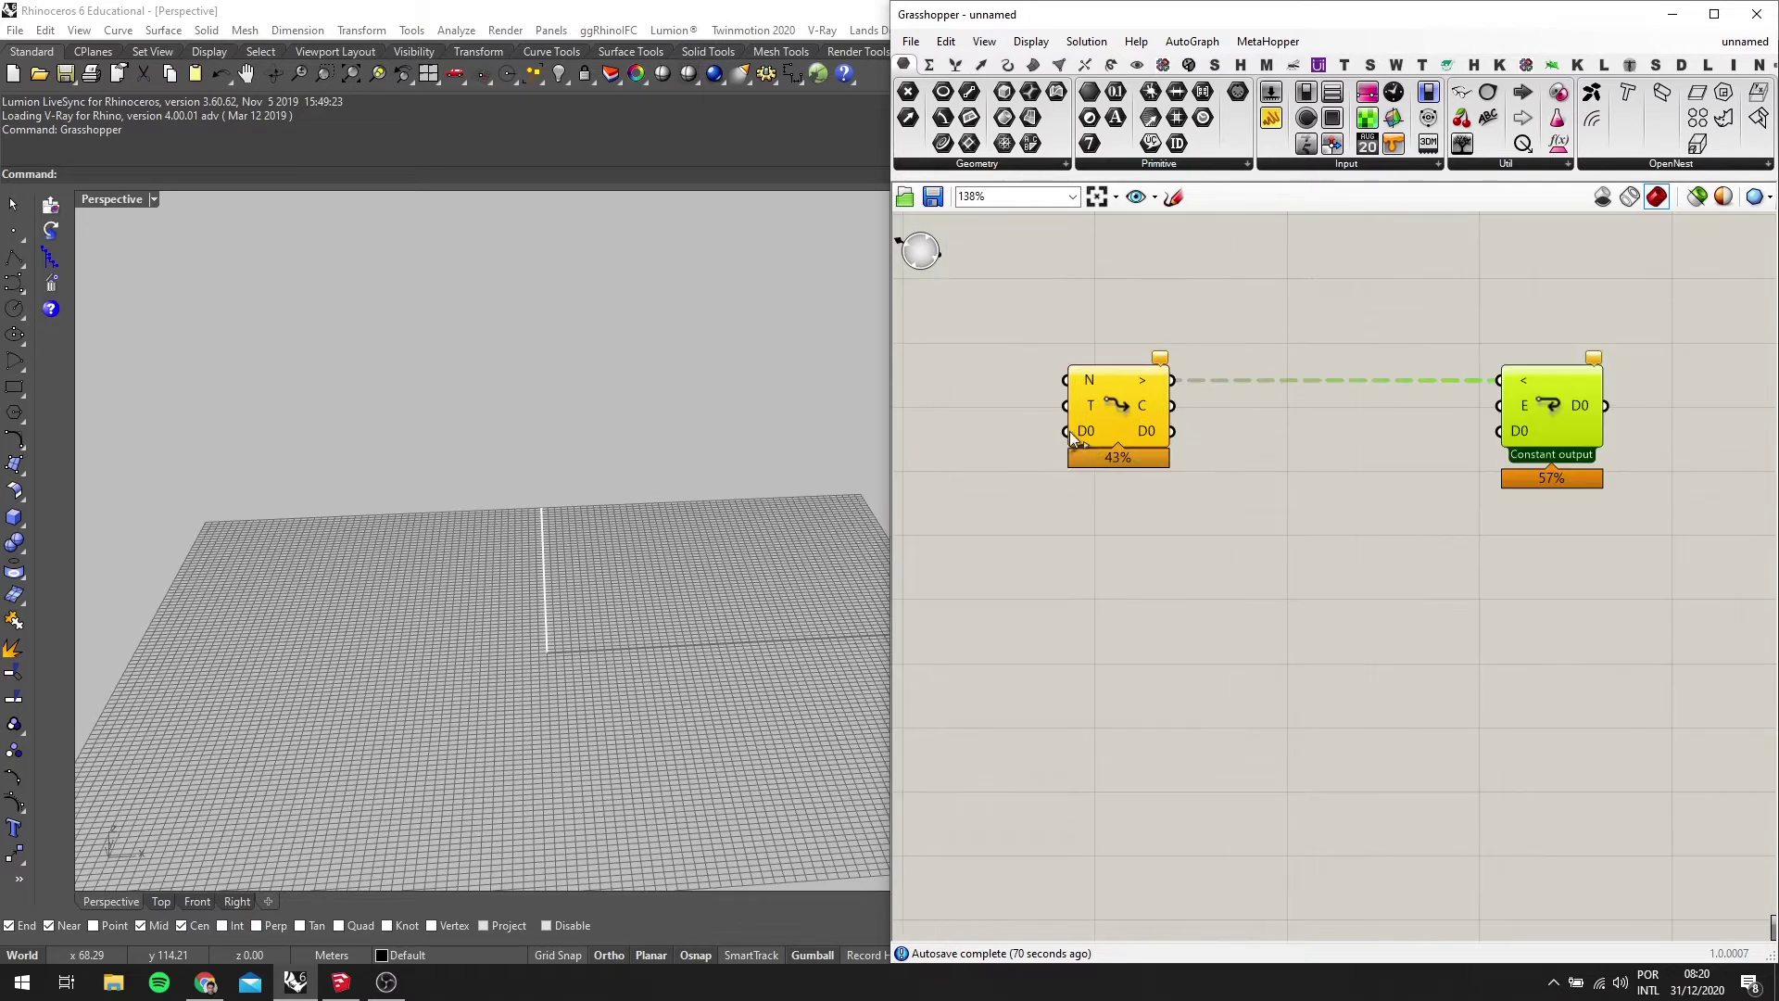
scroll(1084, 431, up, 4)
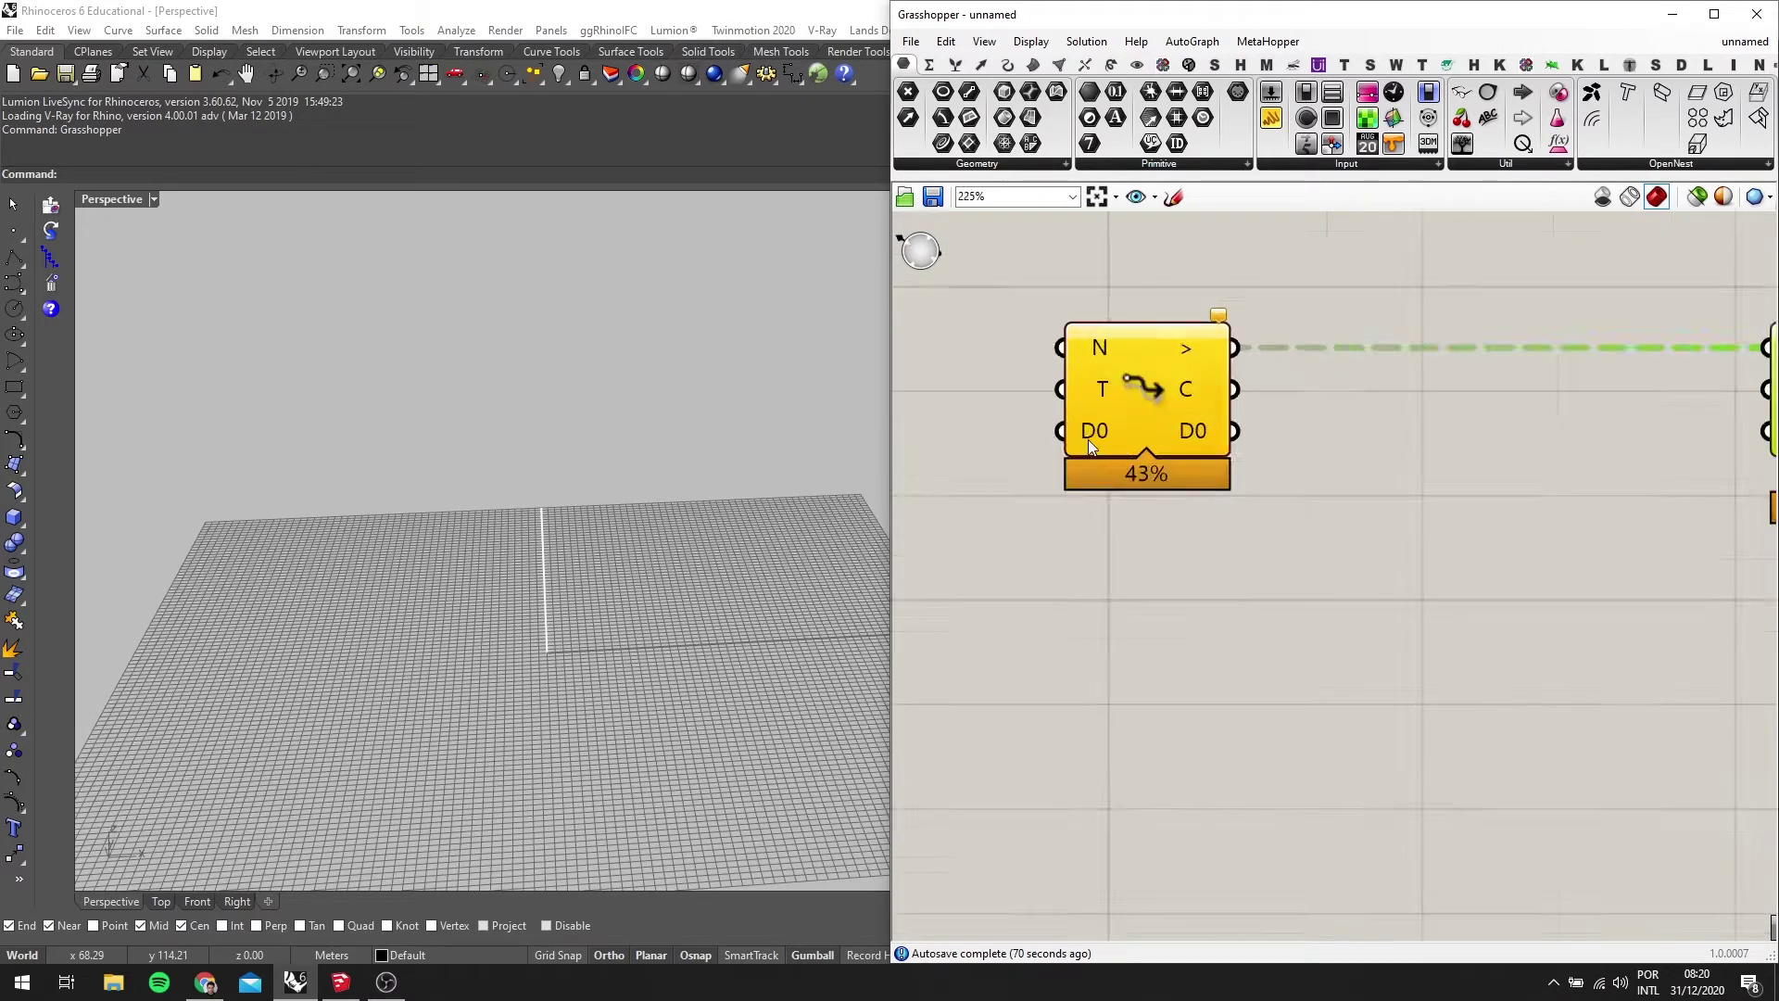
scroll(1088, 440, down, 5)
scroll(1449, 487, down, 3)
drag(1555, 561, 1198, 387)
drag(1239, 472, 1269, 448)
click(1278, 456)
Add a Button component in front of Loop Start and connect it to the trigger (T) input
scroll(1280, 443, up, 8)
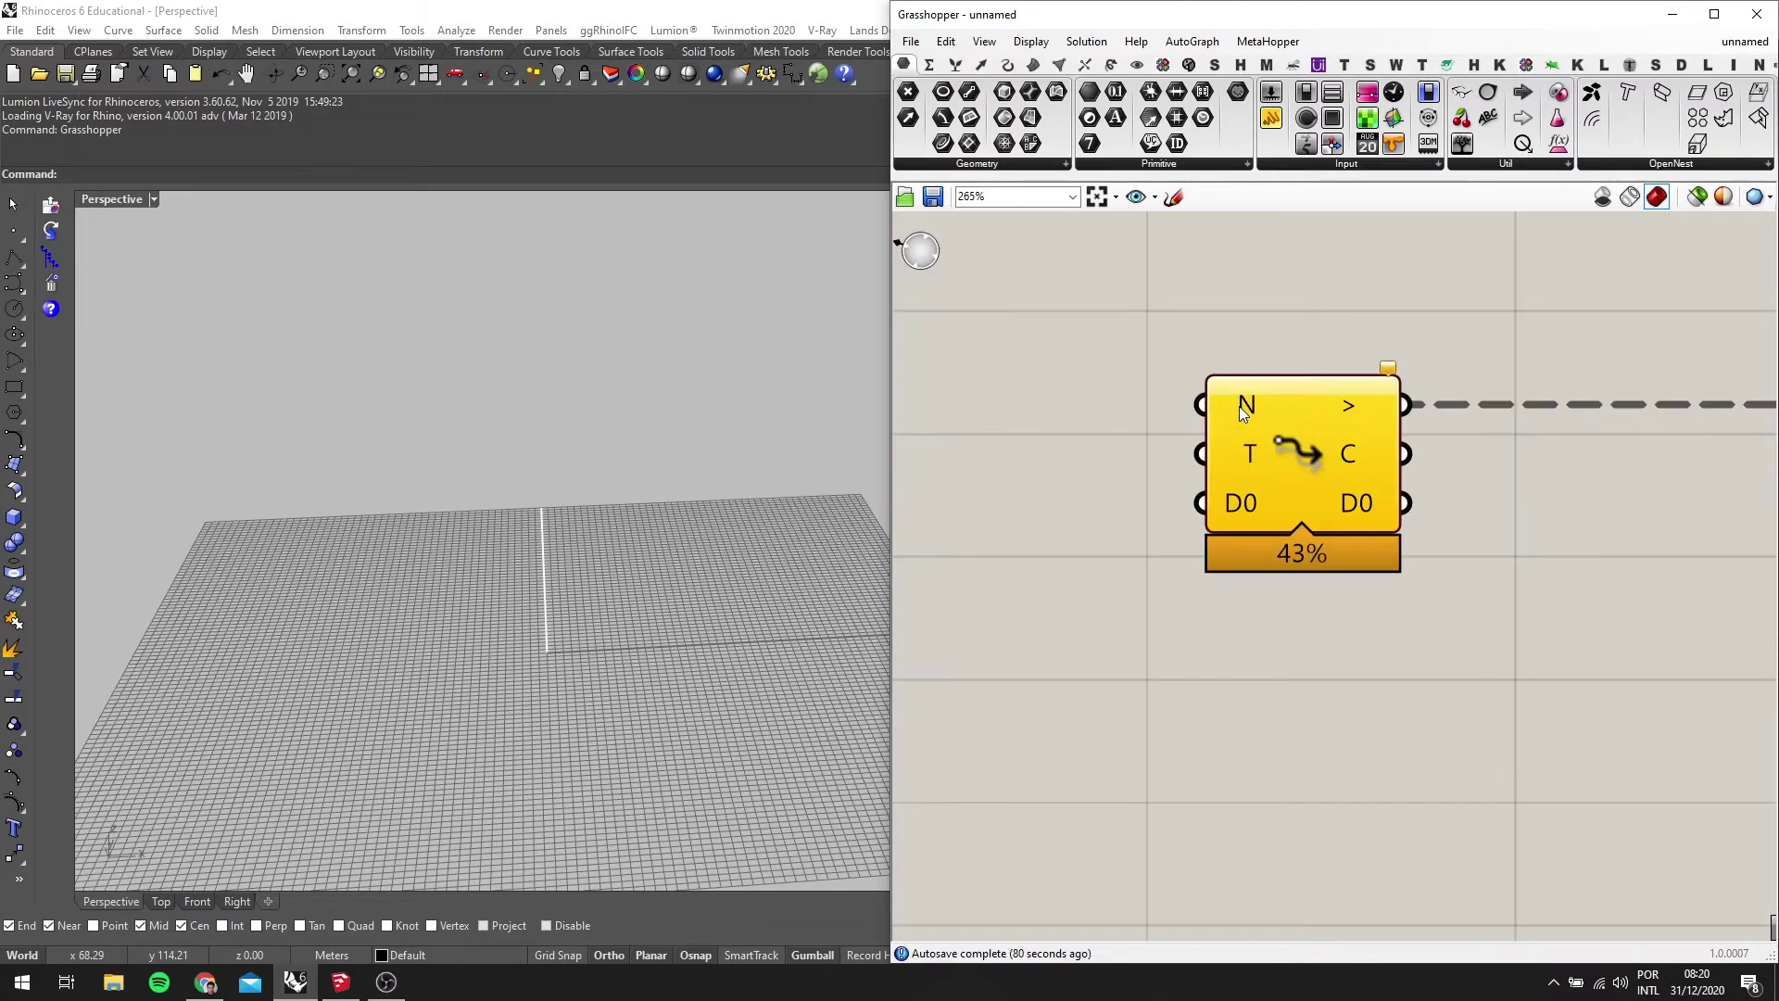
scroll(1238, 406, down, 2)
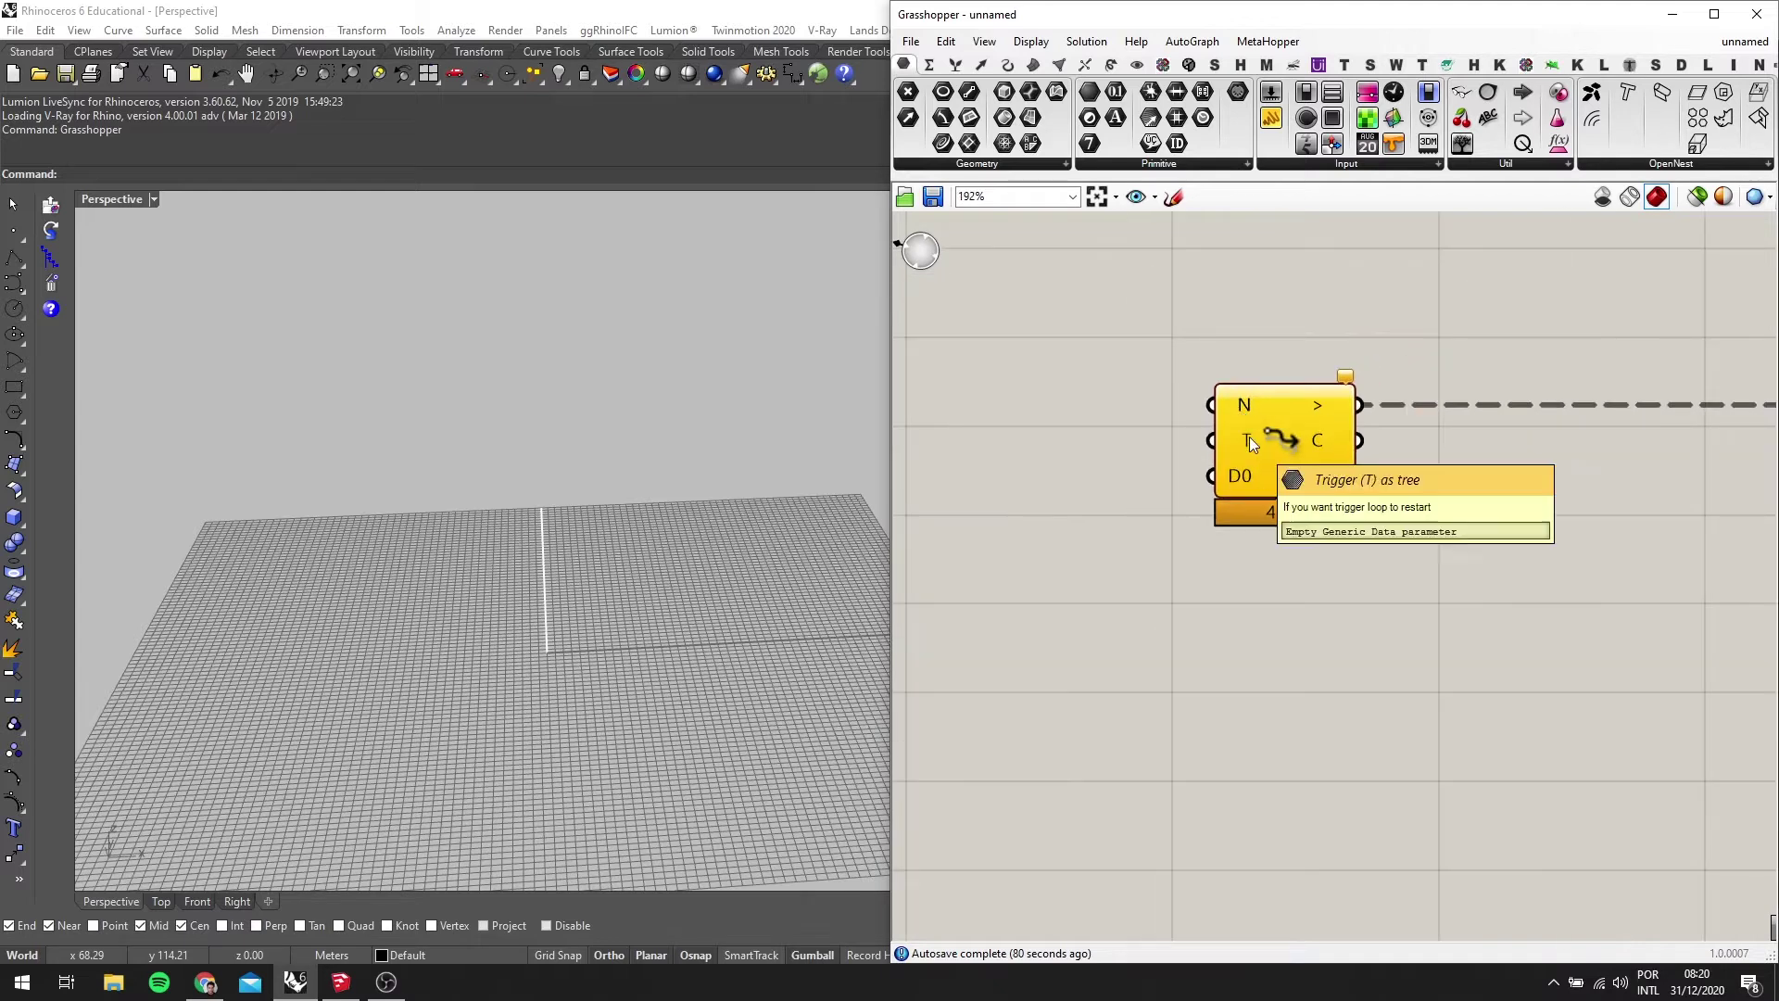
scroll(1250, 437, down, 2)
double_click(1025, 513)
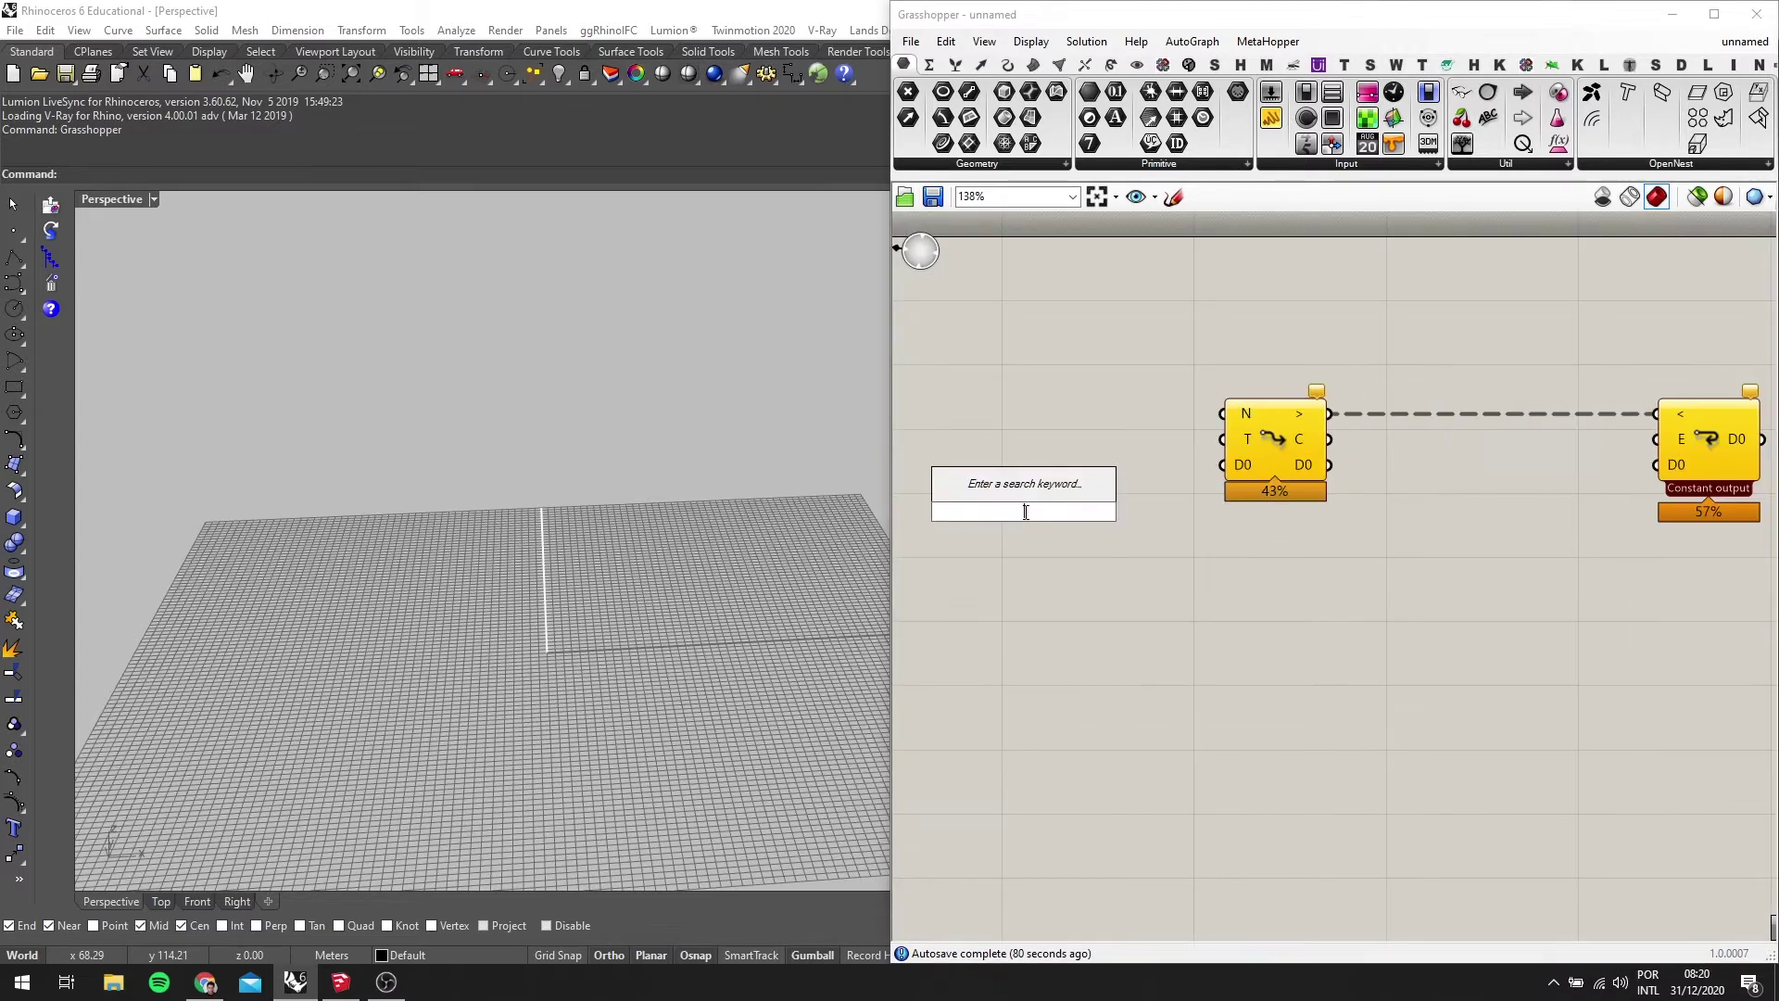
text(but)
click(1051, 490)
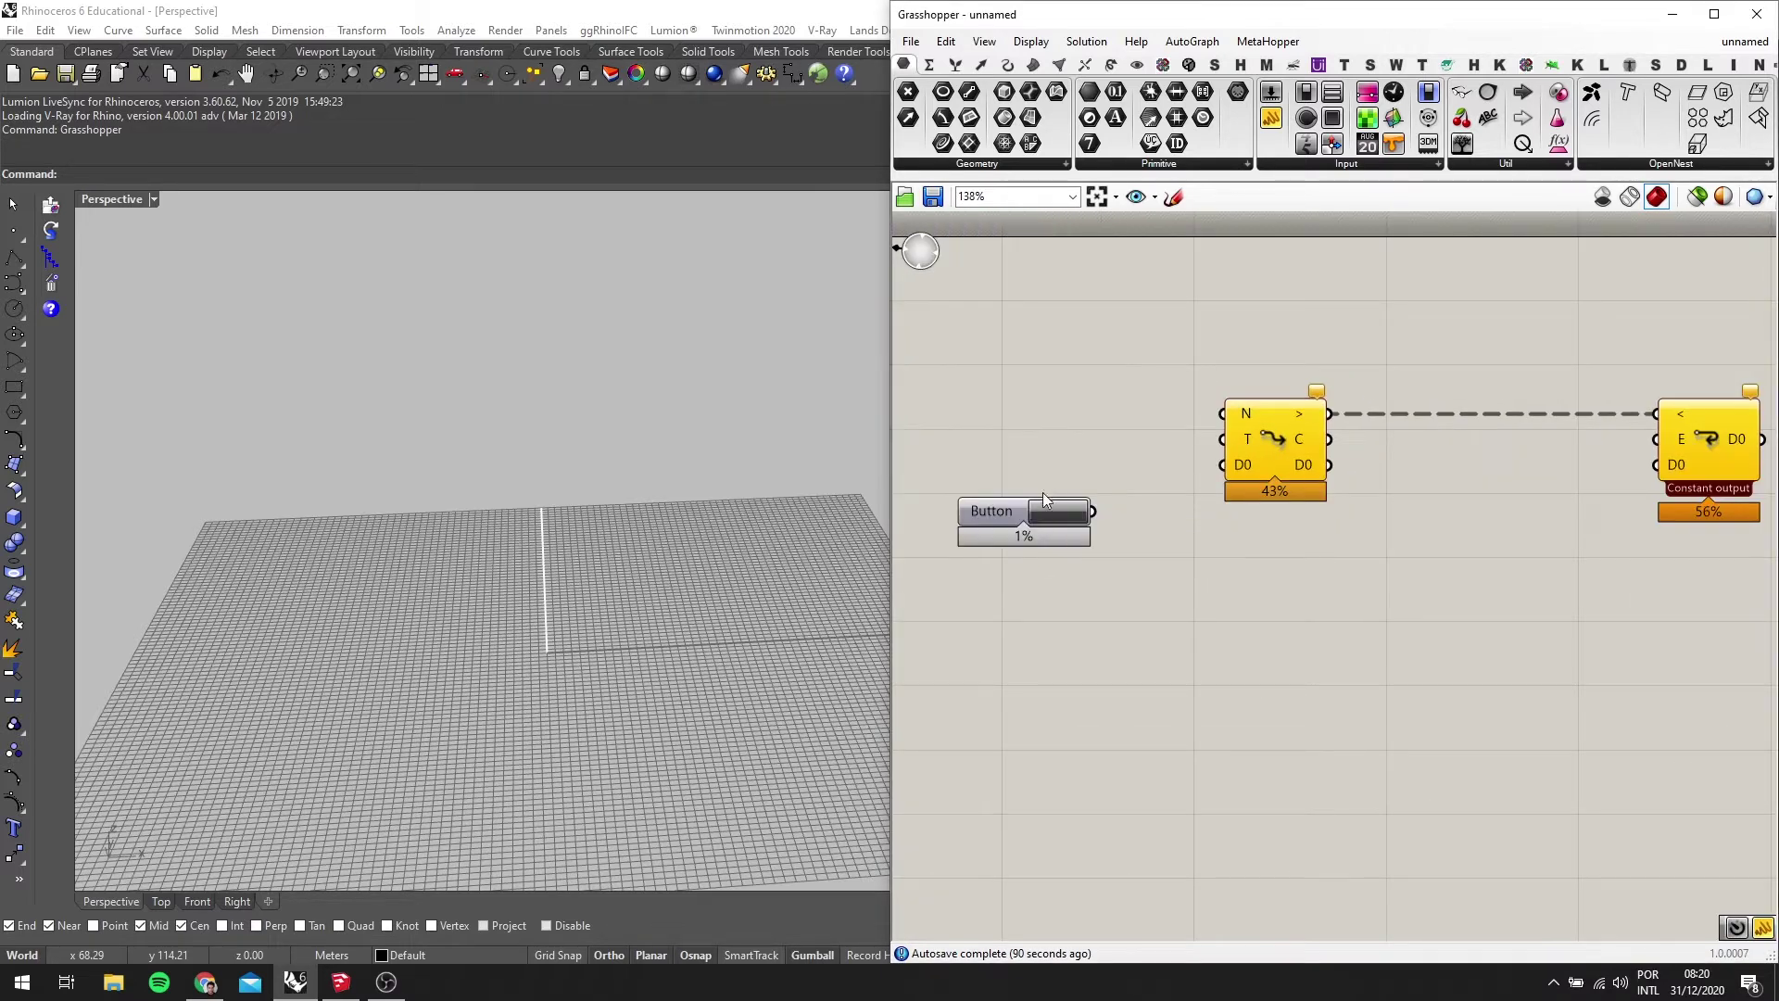
drag(1016, 512, 1044, 442)
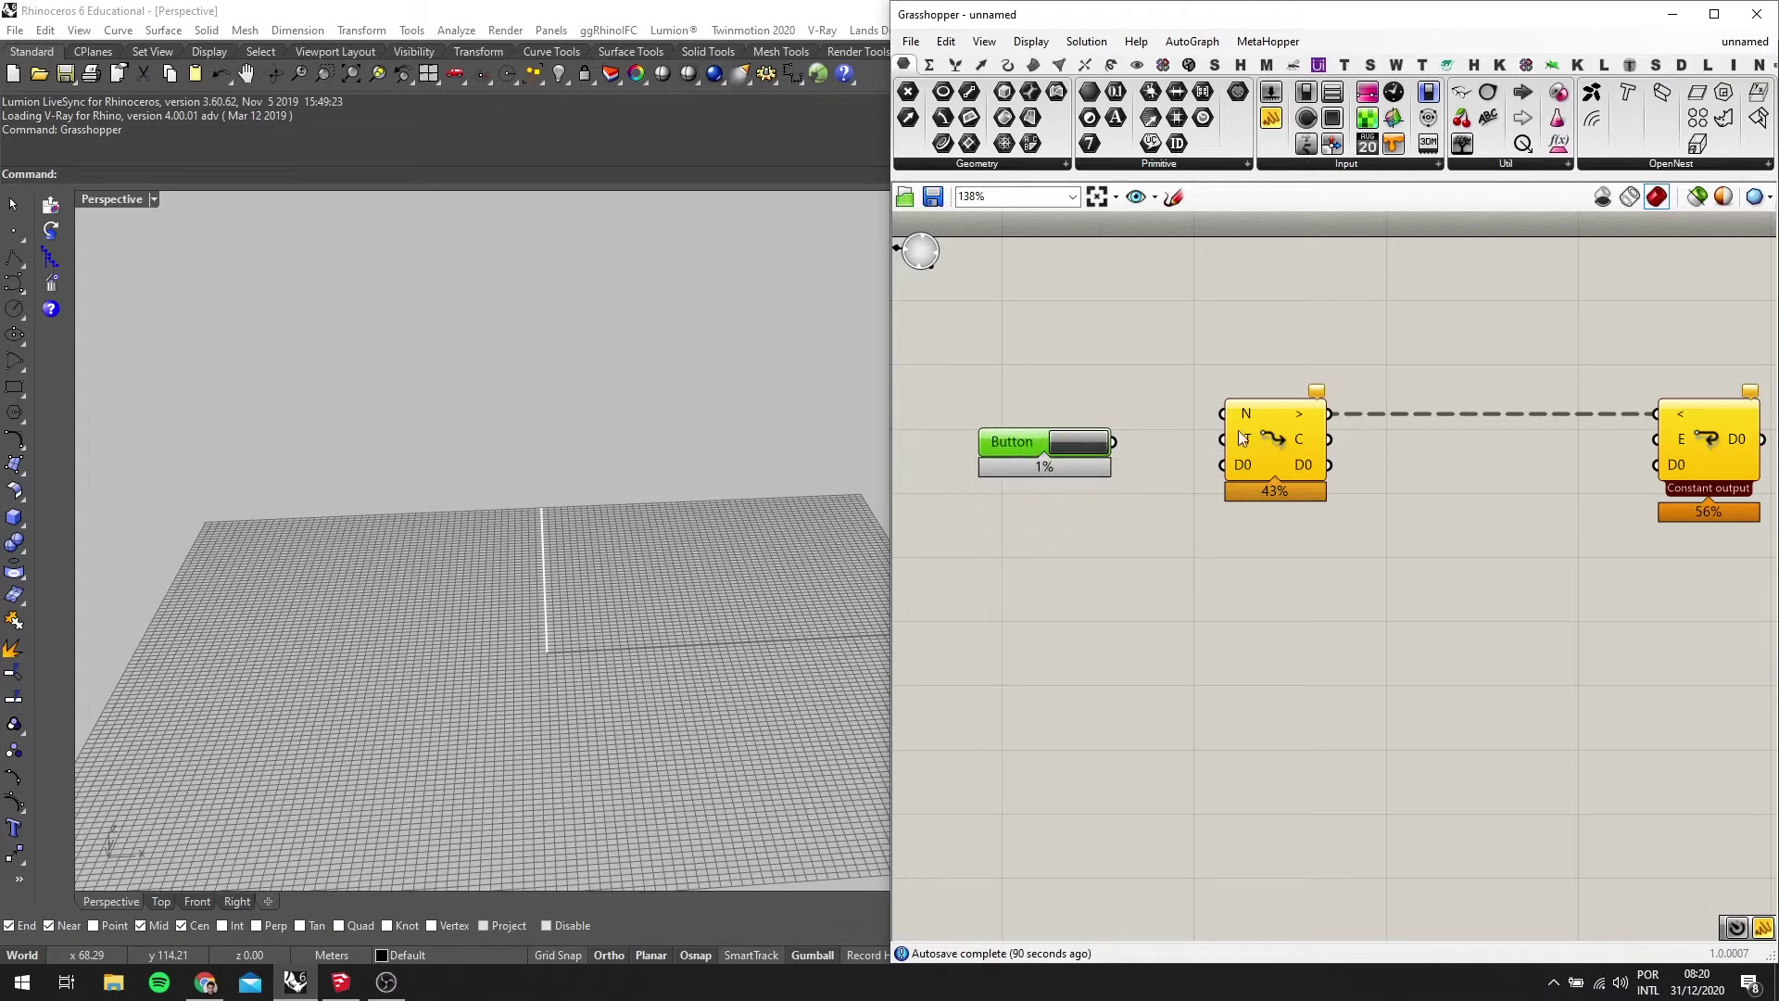
drag(1233, 443, 1118, 442)
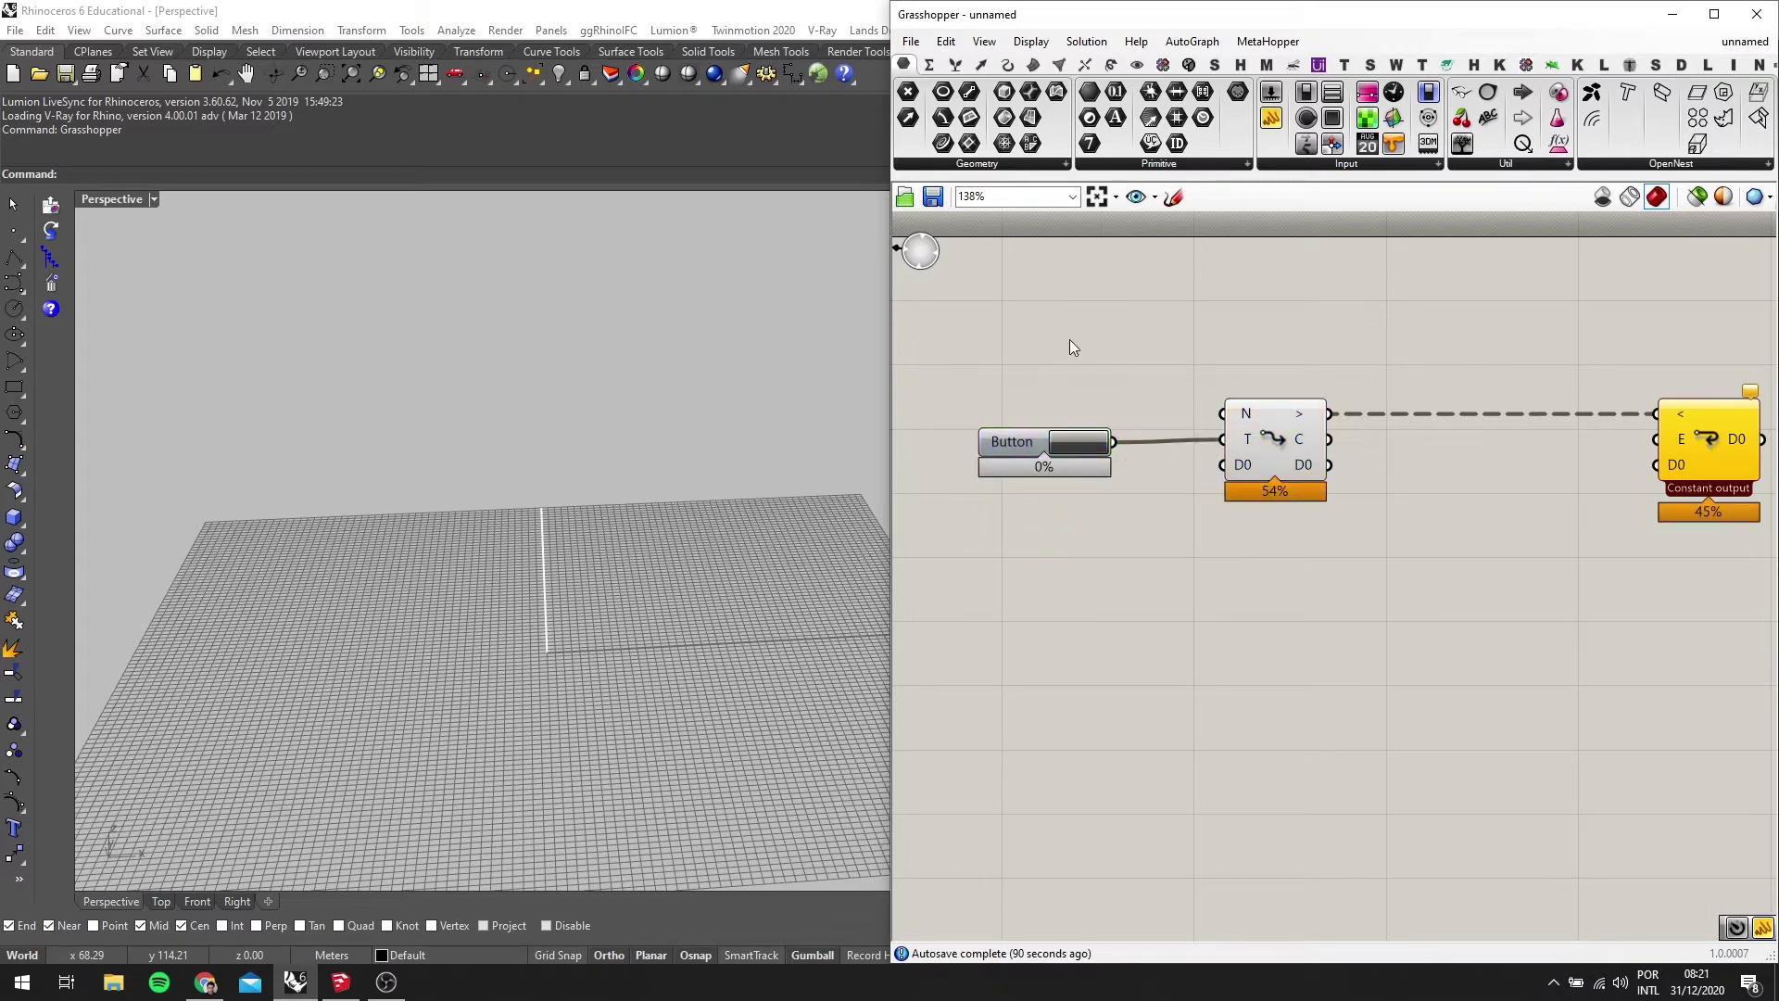
Add a number slider above the Button, set it to 40 and connect it to Loop Start's N input
double_click(1070, 339)
text(slider)
key(Return)
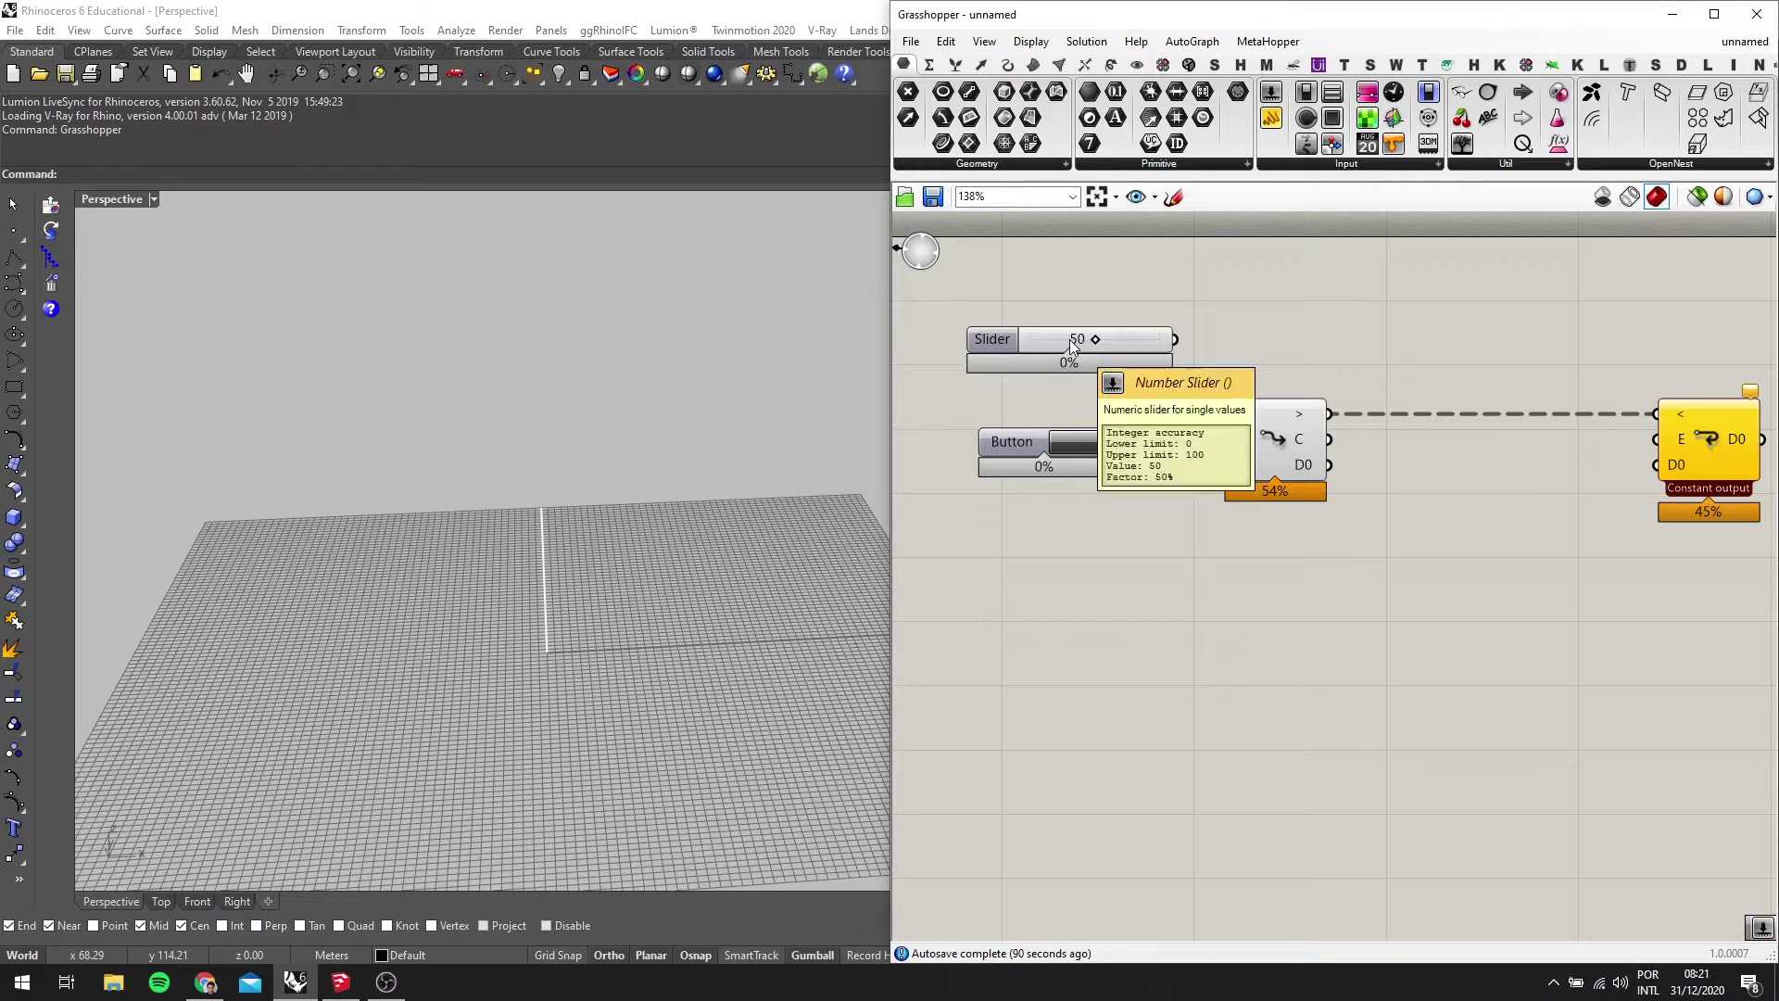
scroll(1070, 339, up, 2)
drag(1100, 345, 1281, 443)
scroll(1251, 398, down, 2)
Add a second data channel, D1, to the Loop Start component
scroll(1232, 419, up, 3)
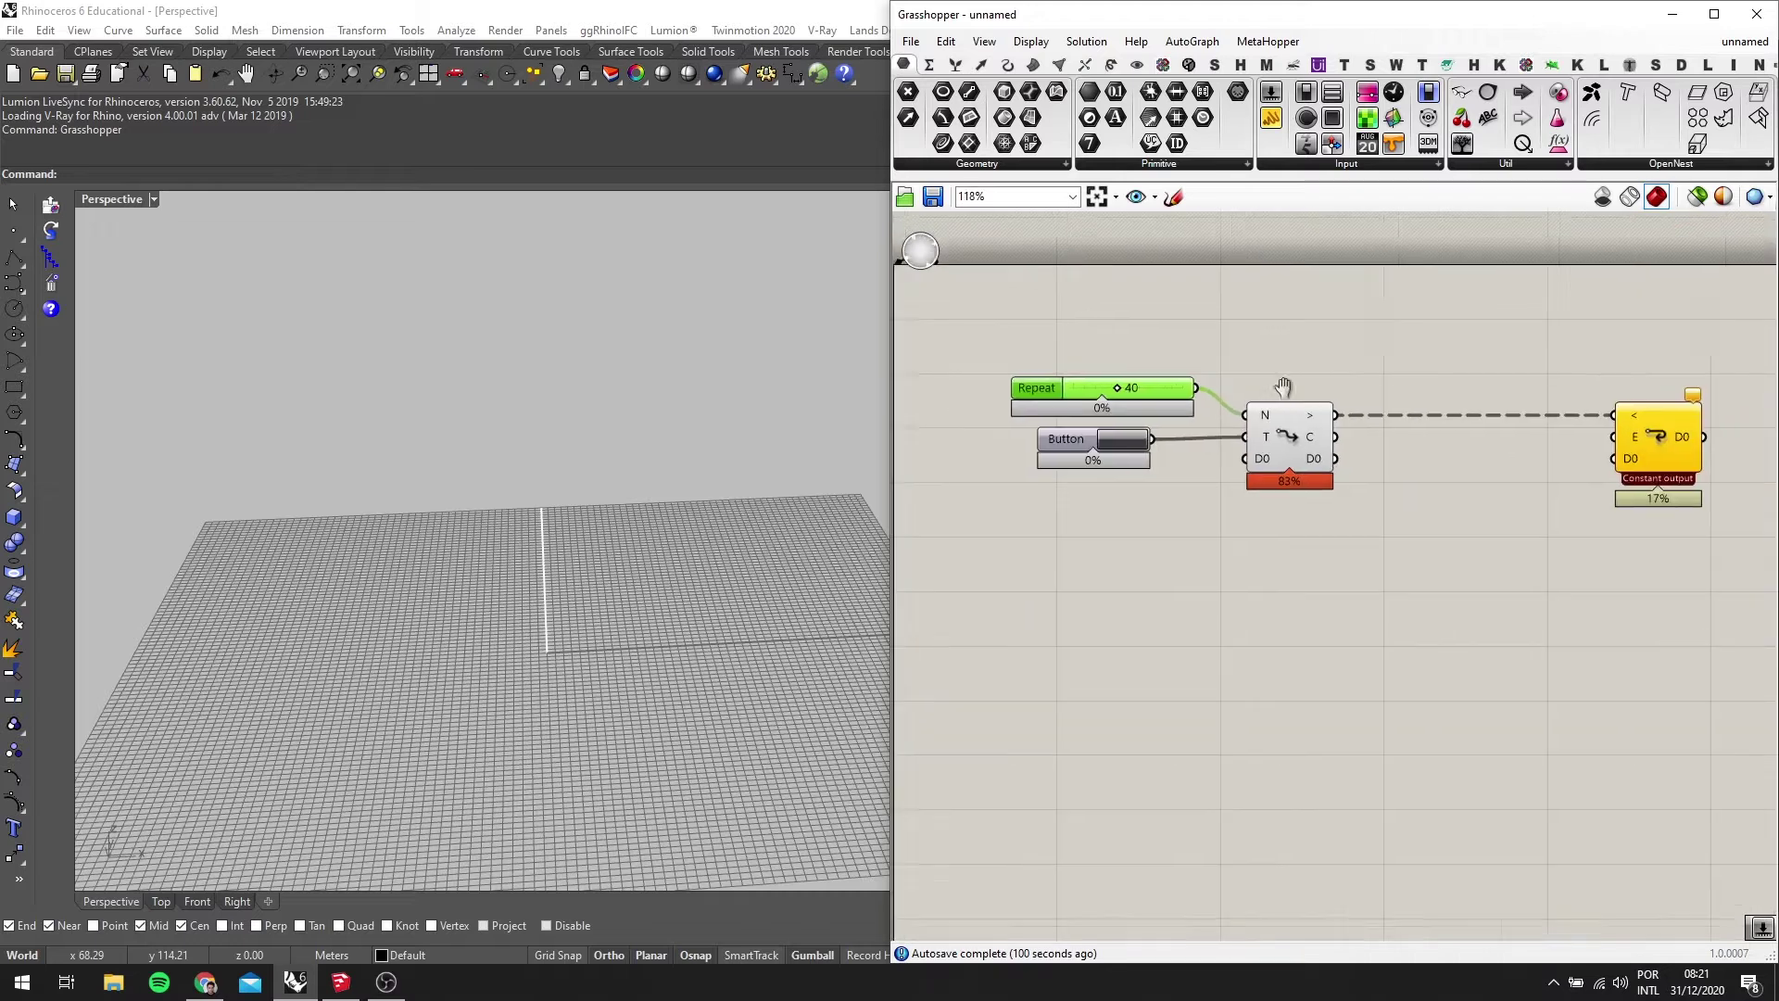
scroll(1278, 426, down, 3)
scroll(1203, 413, up, 5)
click(1181, 412)
scroll(1181, 412, down, 2)
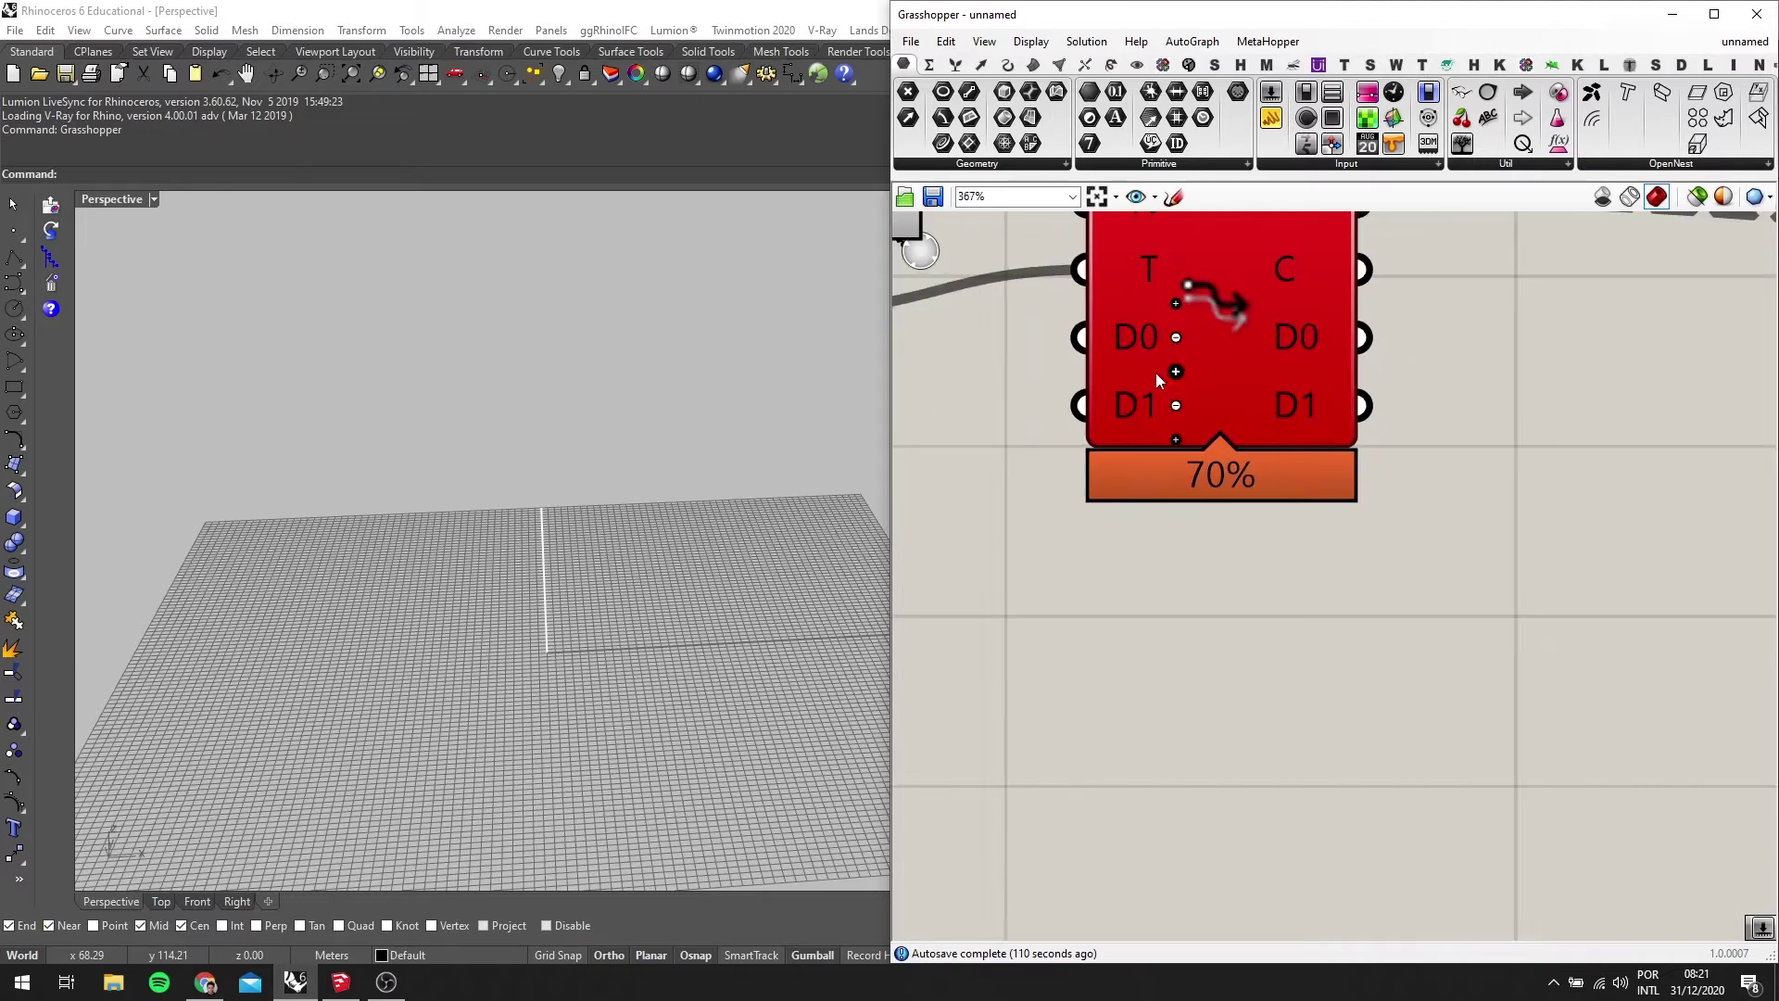
Add a matching second data channel, D1, to the Loop End component
scroll(1143, 311, down, 4)
scroll(1522, 363, up, 4)
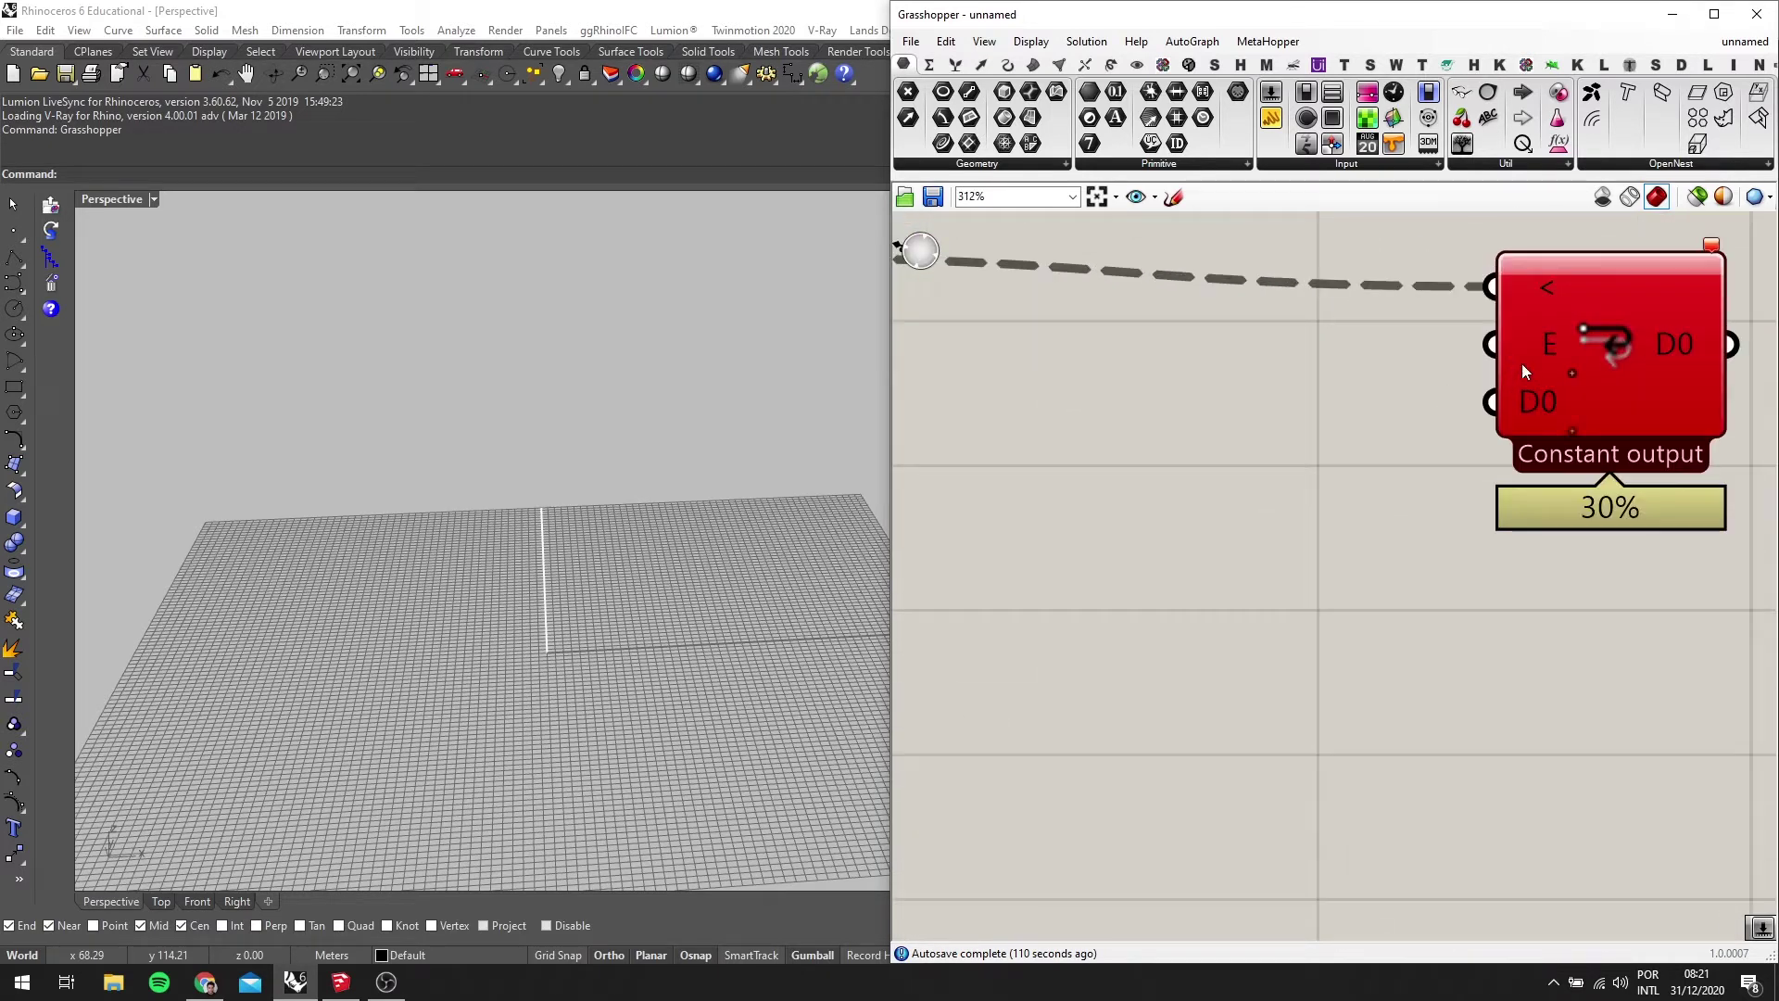
click(1570, 429)
click(1572, 432)
scroll(1651, 384, down, 3)
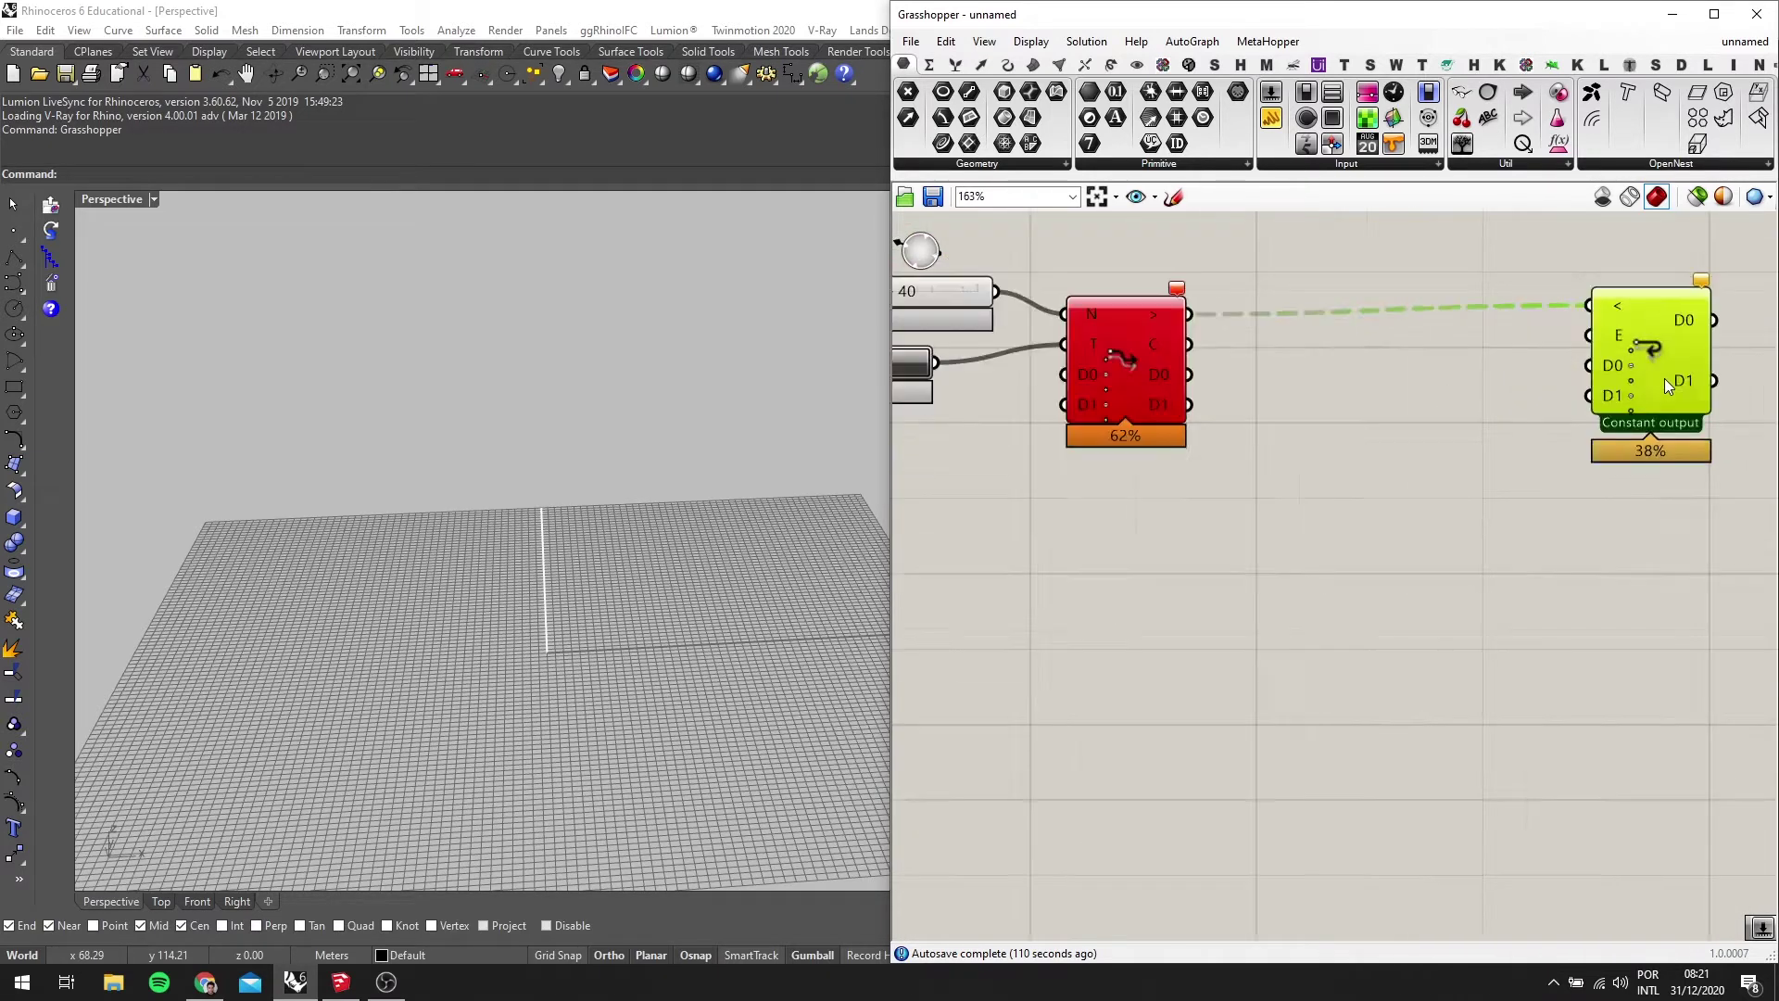
scroll(1245, 386, up, 1)
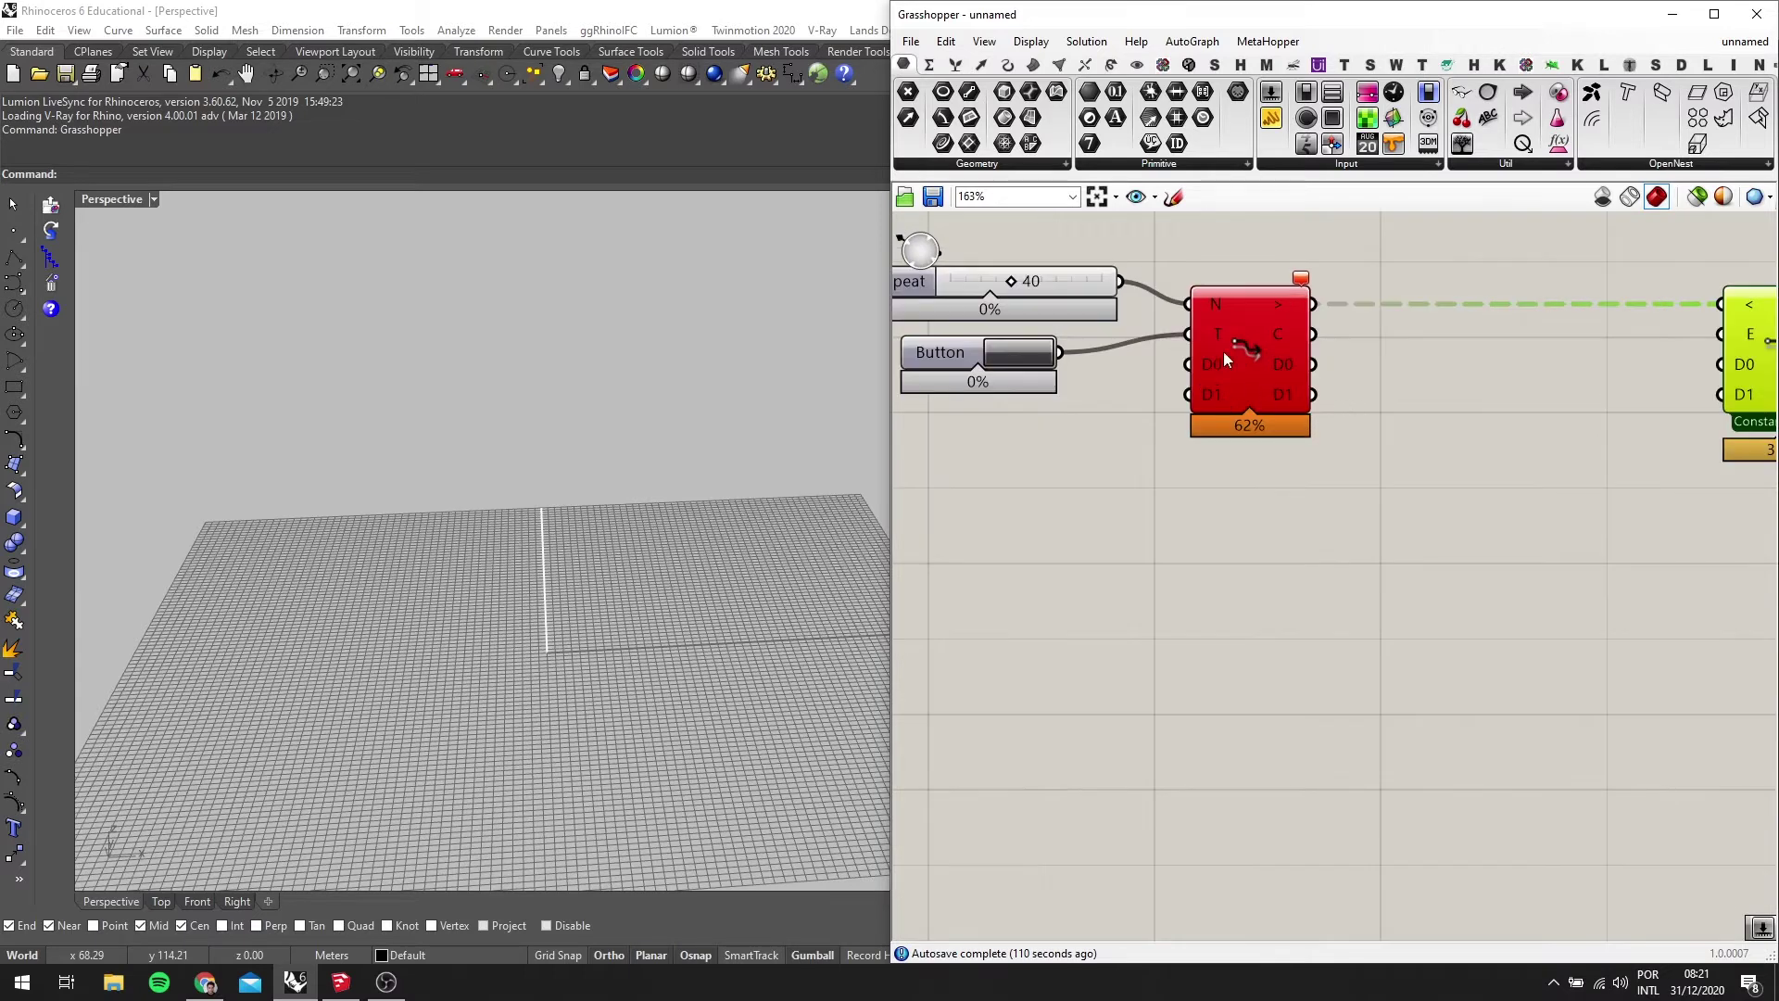
Move the Loop End component farther away from Loop Start to leave room between them
scroll(1224, 375, down, 2)
scroll(1390, 367, down, 2)
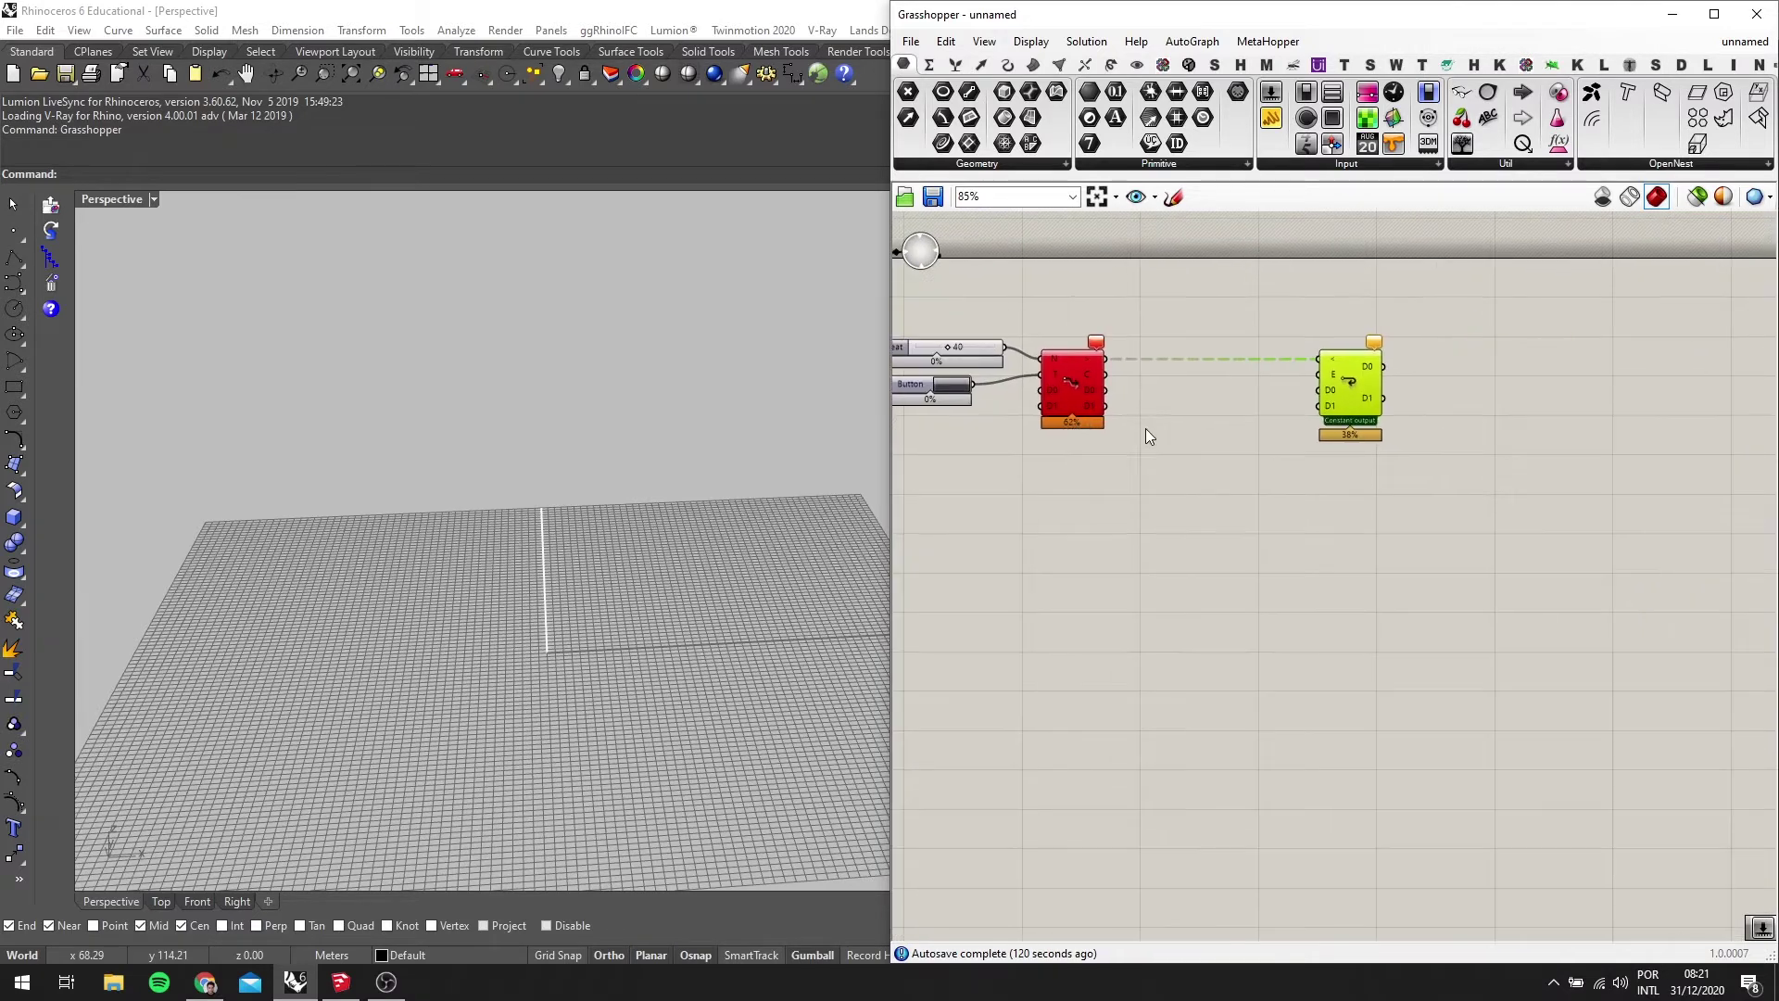
drag(1335, 380, 1441, 383)
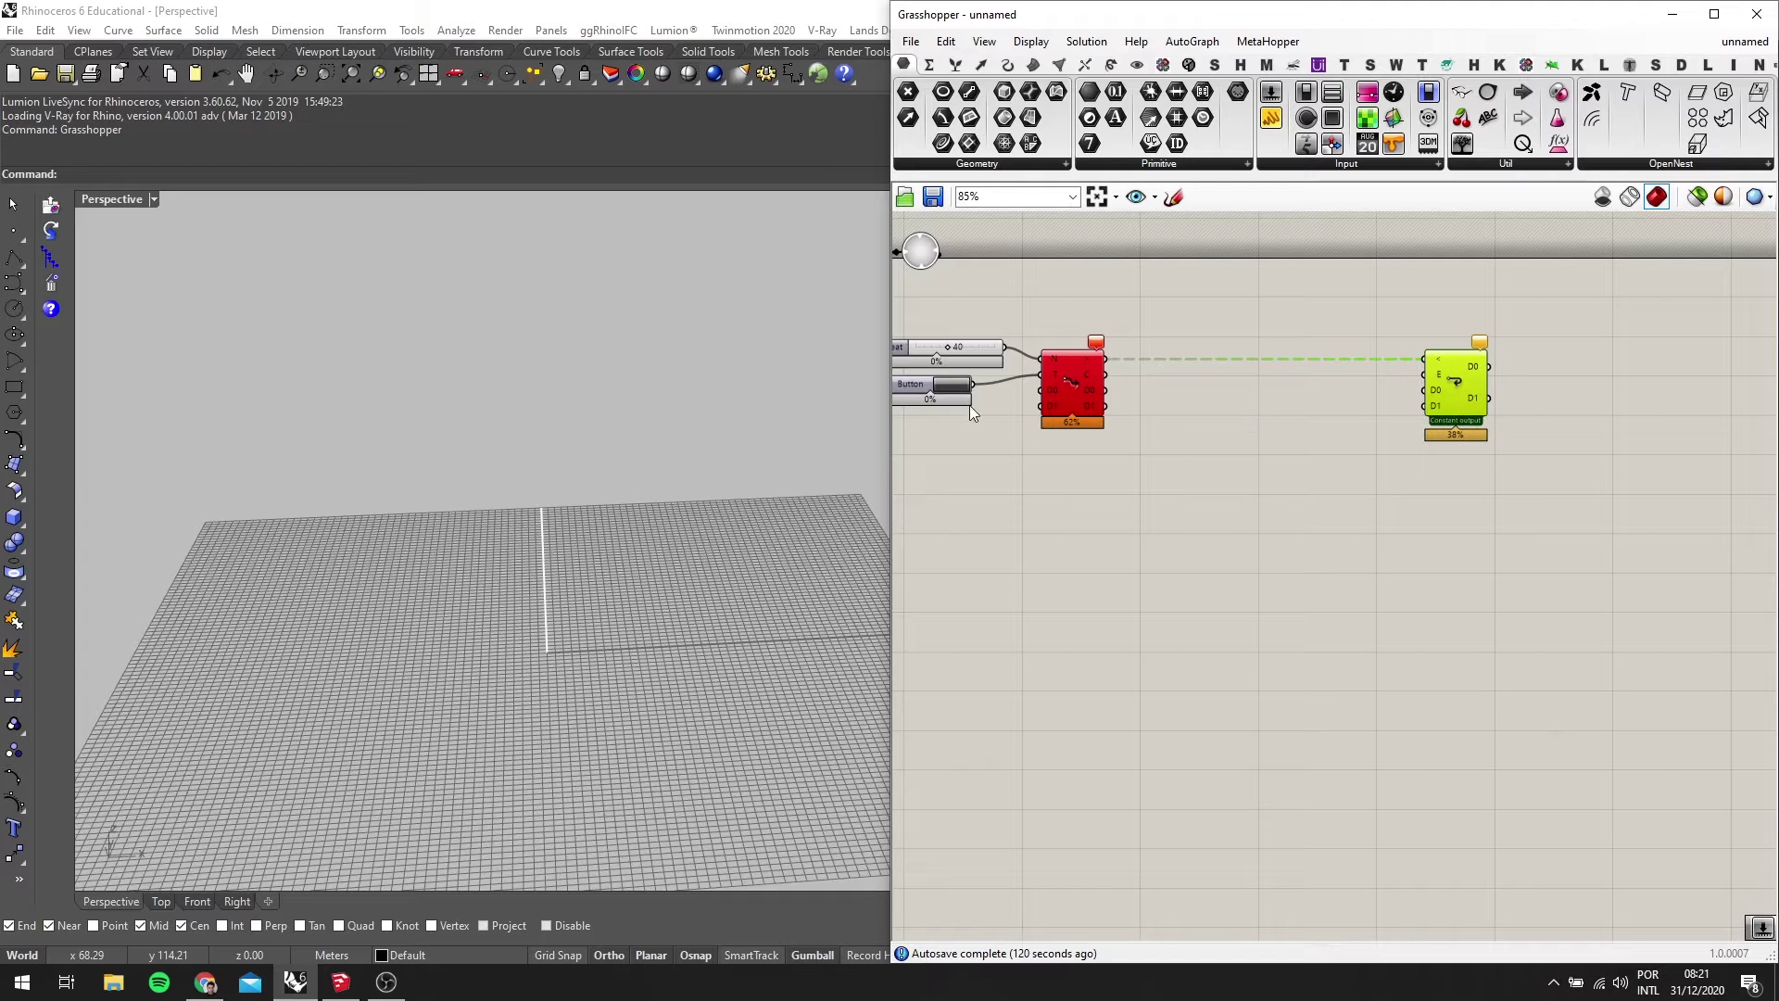
scroll(1233, 393, down, 1)
right_drag(1187, 414, 1224, 362)
scroll(1171, 264, up, 1)
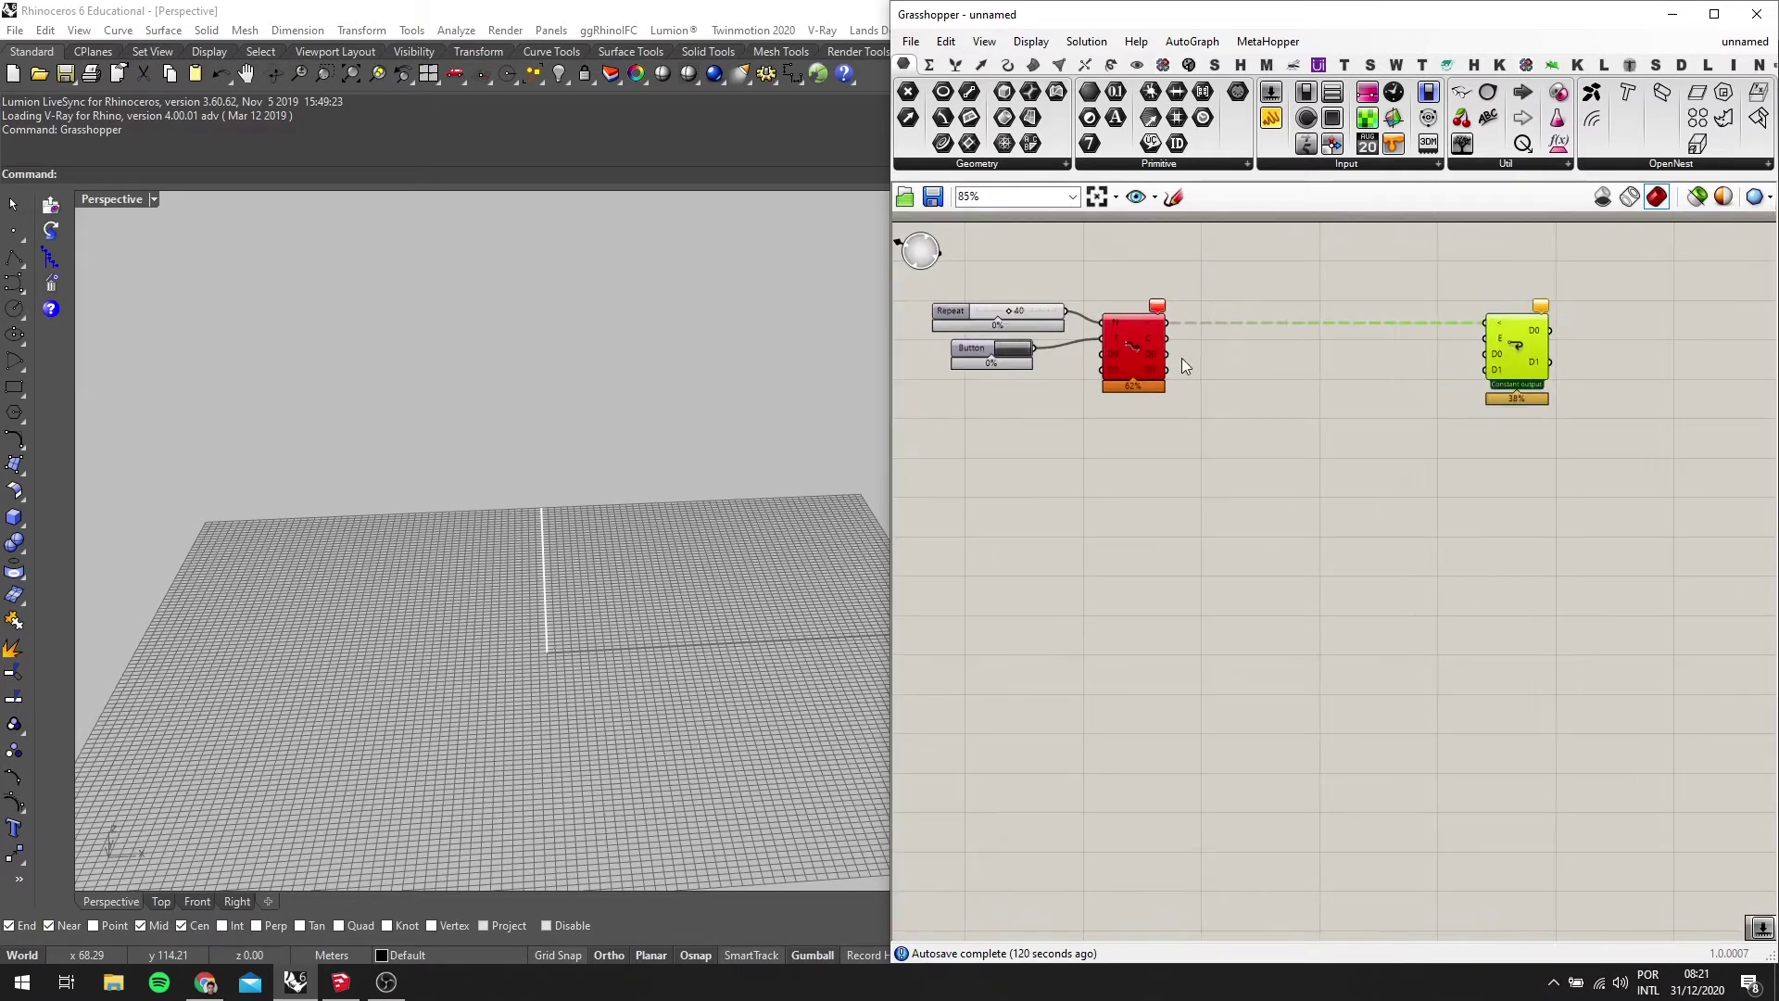
Start a canvas sketch and draw one long, roughly vertical freehand line in the empty area below the loop components
click(1174, 196)
scroll(1163, 477, down, 1)
scroll(1158, 475, up, 3)
drag(1124, 827, 1147, 492)
scroll(1154, 648, down, 2)
scroll(1140, 779, up, 2)
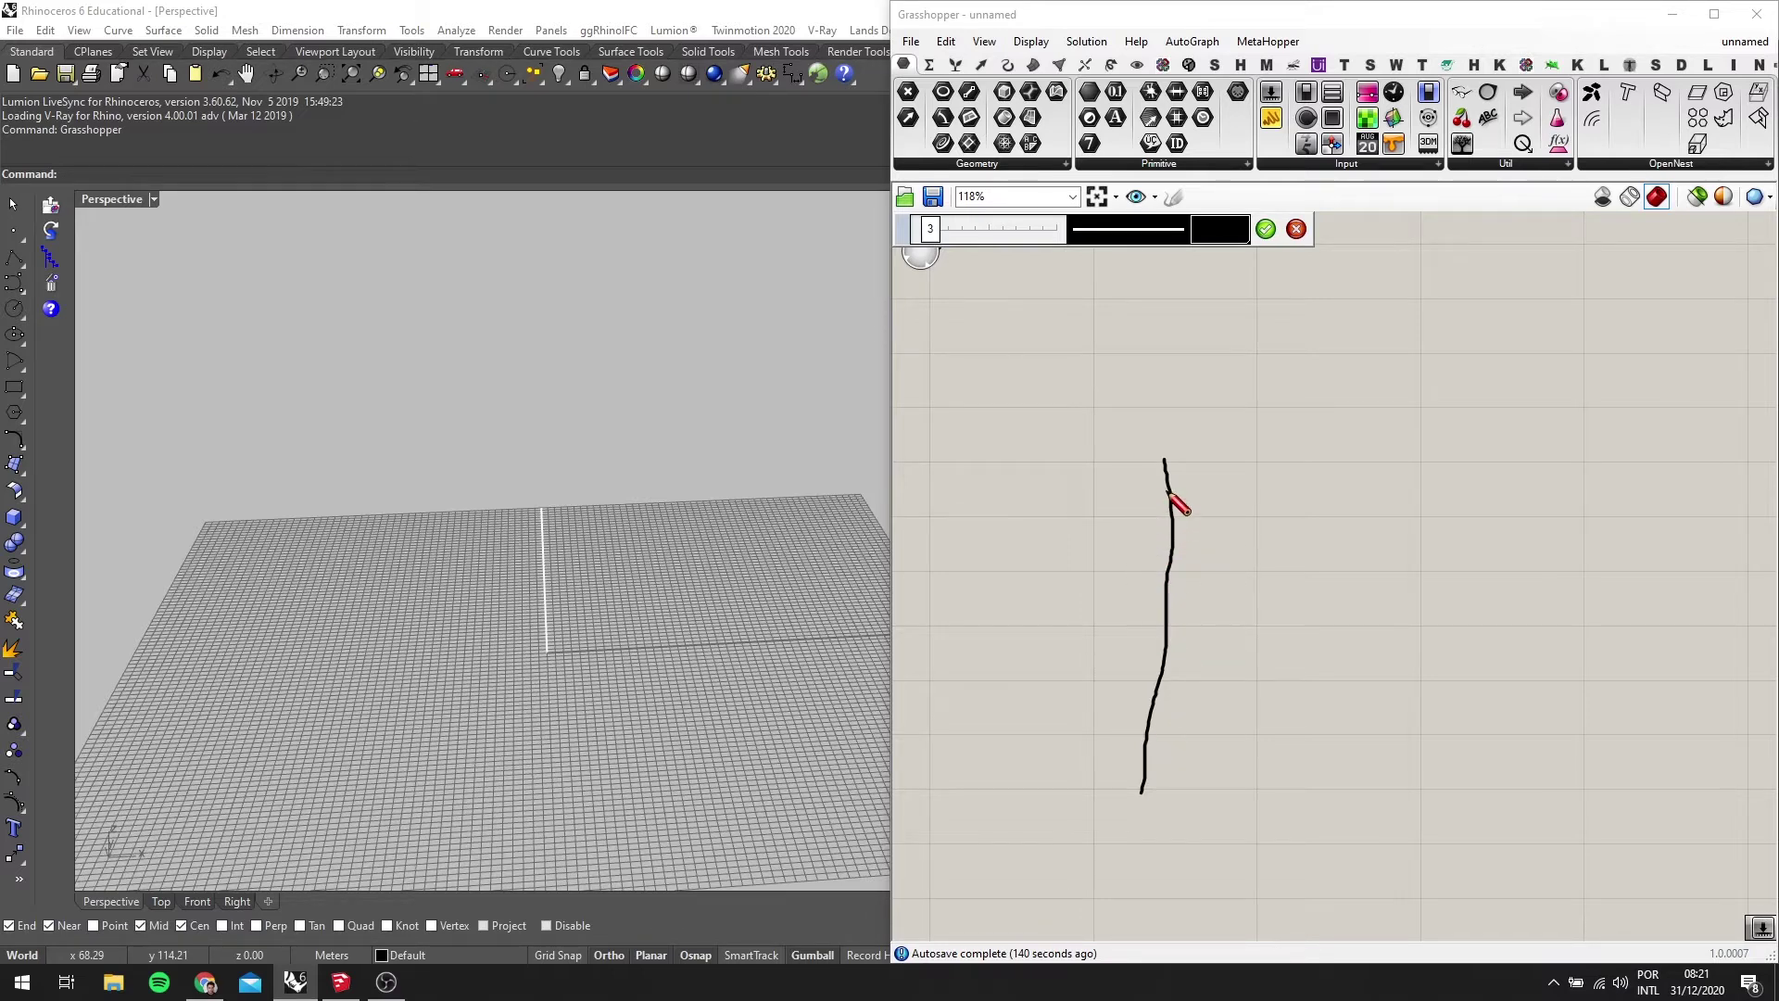
scroll(1145, 668, down, 2)
scroll(1141, 752, up, 2)
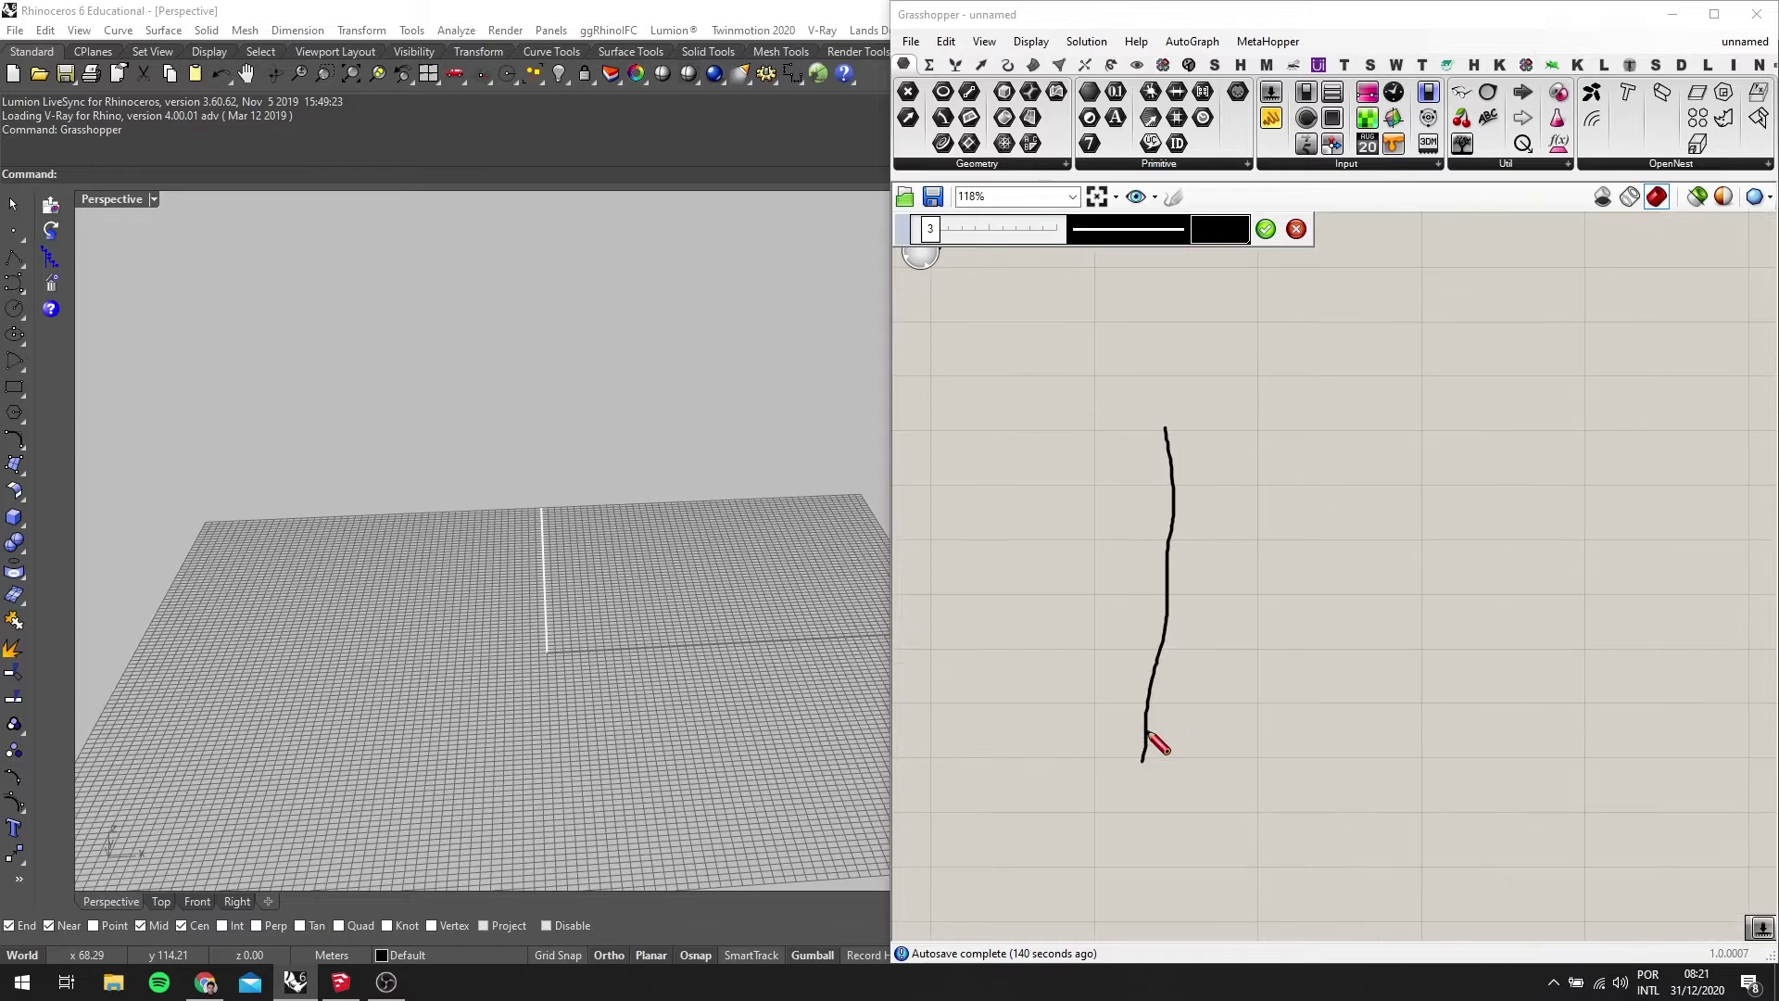
scroll(1149, 607, down, 2)
scroll(1142, 461, up, 1)
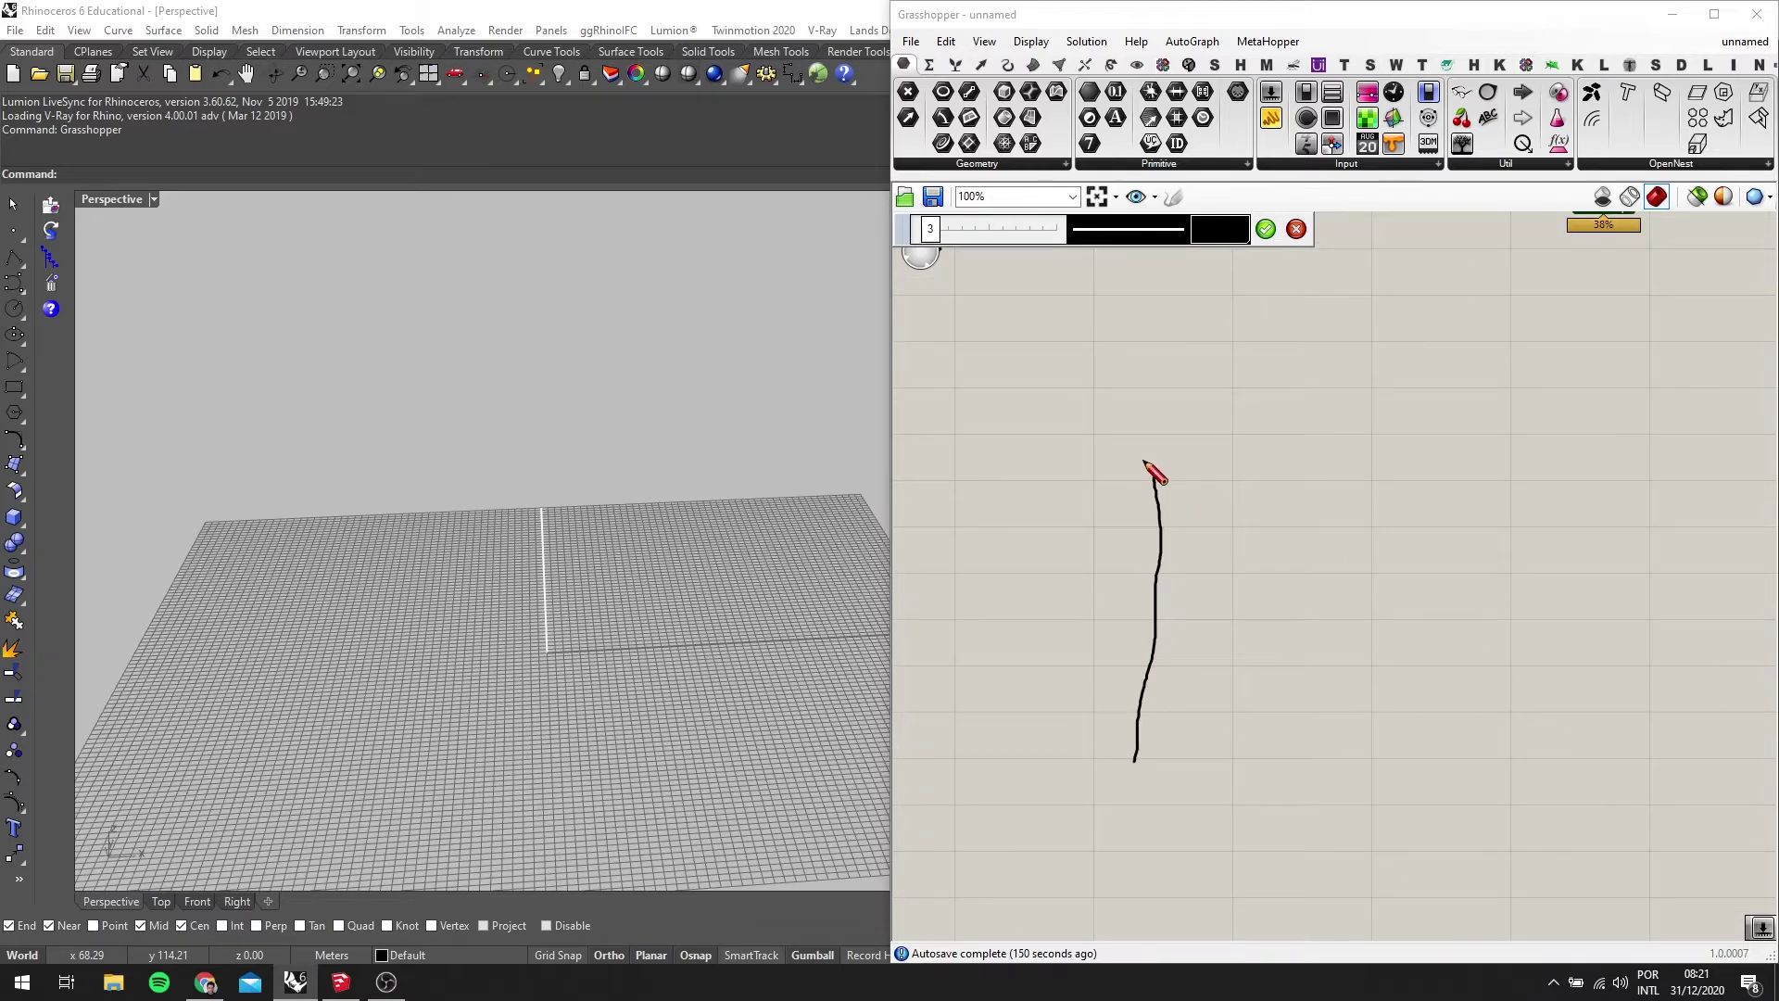
Sketch a dot above the line's upper end with short strokes radiating around it, and accept the sketch
click(1143, 457)
scroll(1177, 653, down, 3)
scroll(1205, 565, up, 4)
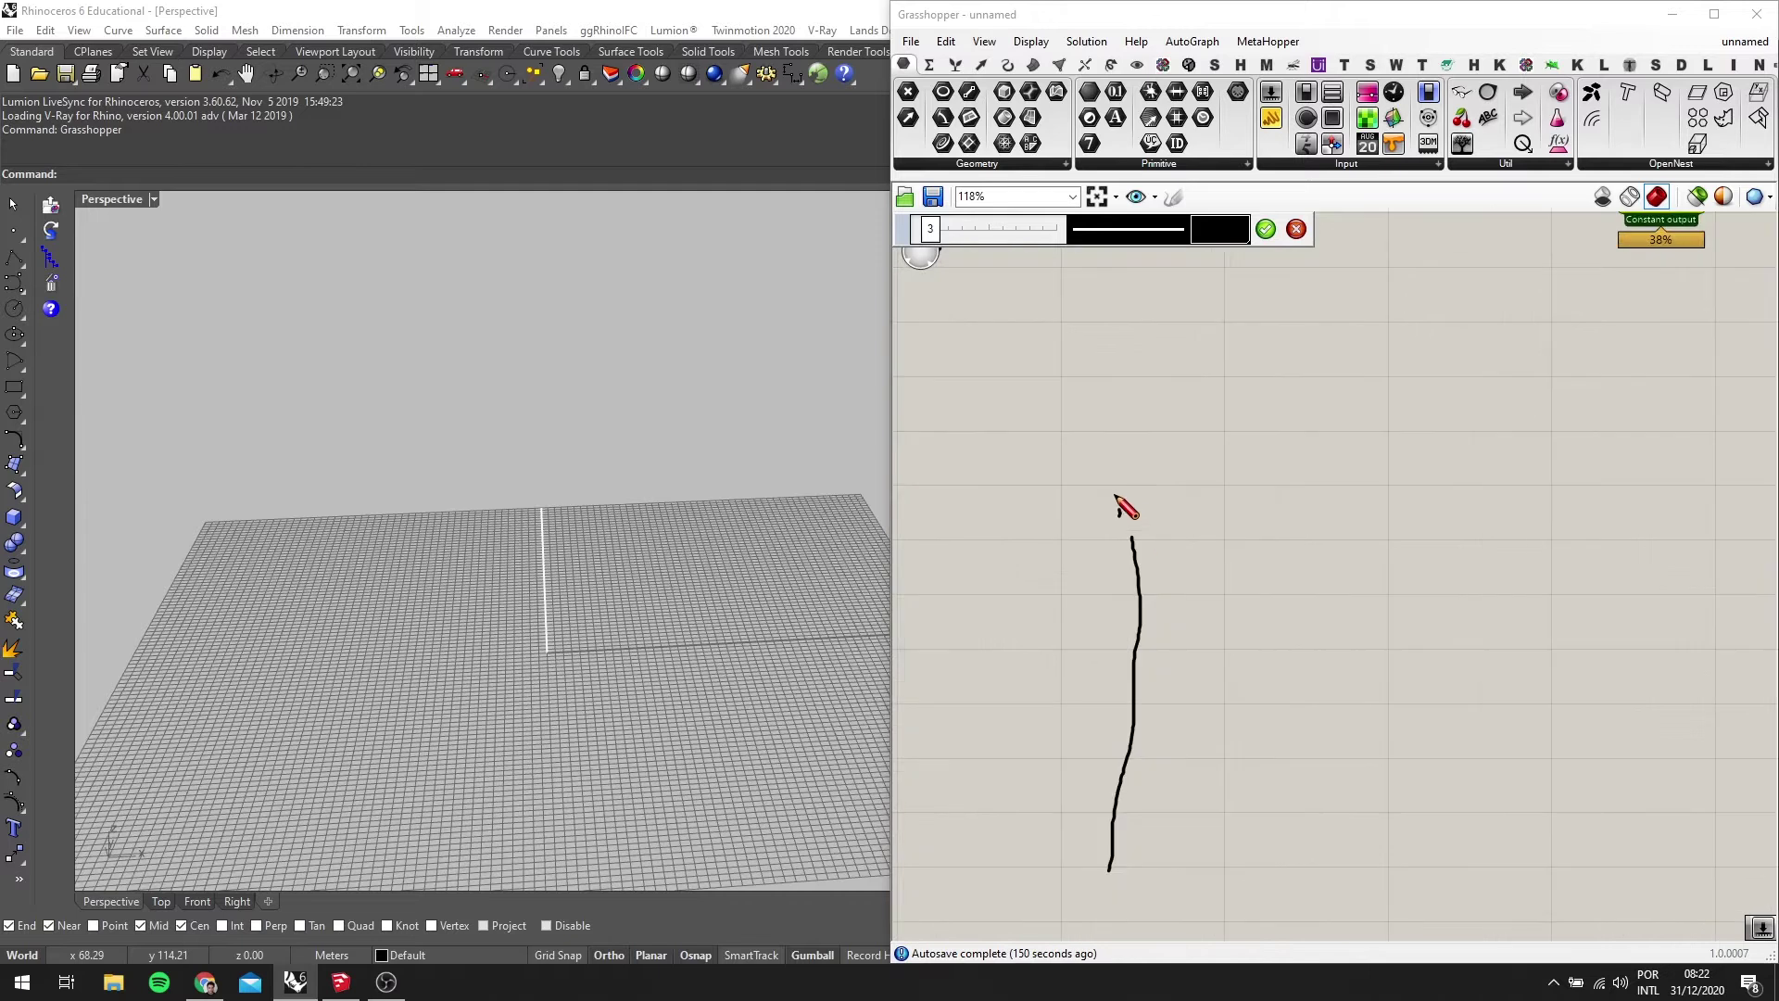
mouse_move(1123, 489)
mouse_down()
mouse_move(1166, 489)
mouse_move(1209, 541)
mouse_up()
drag(1073, 477, 1016, 484)
mouse_move(1107, 540)
mouse_down()
mouse_move(1056, 560)
mouse_move(1186, 579)
mouse_move(1017, 513)
mouse_up()
drag(1094, 464, 1149, 423)
drag(1170, 496, 1200, 482)
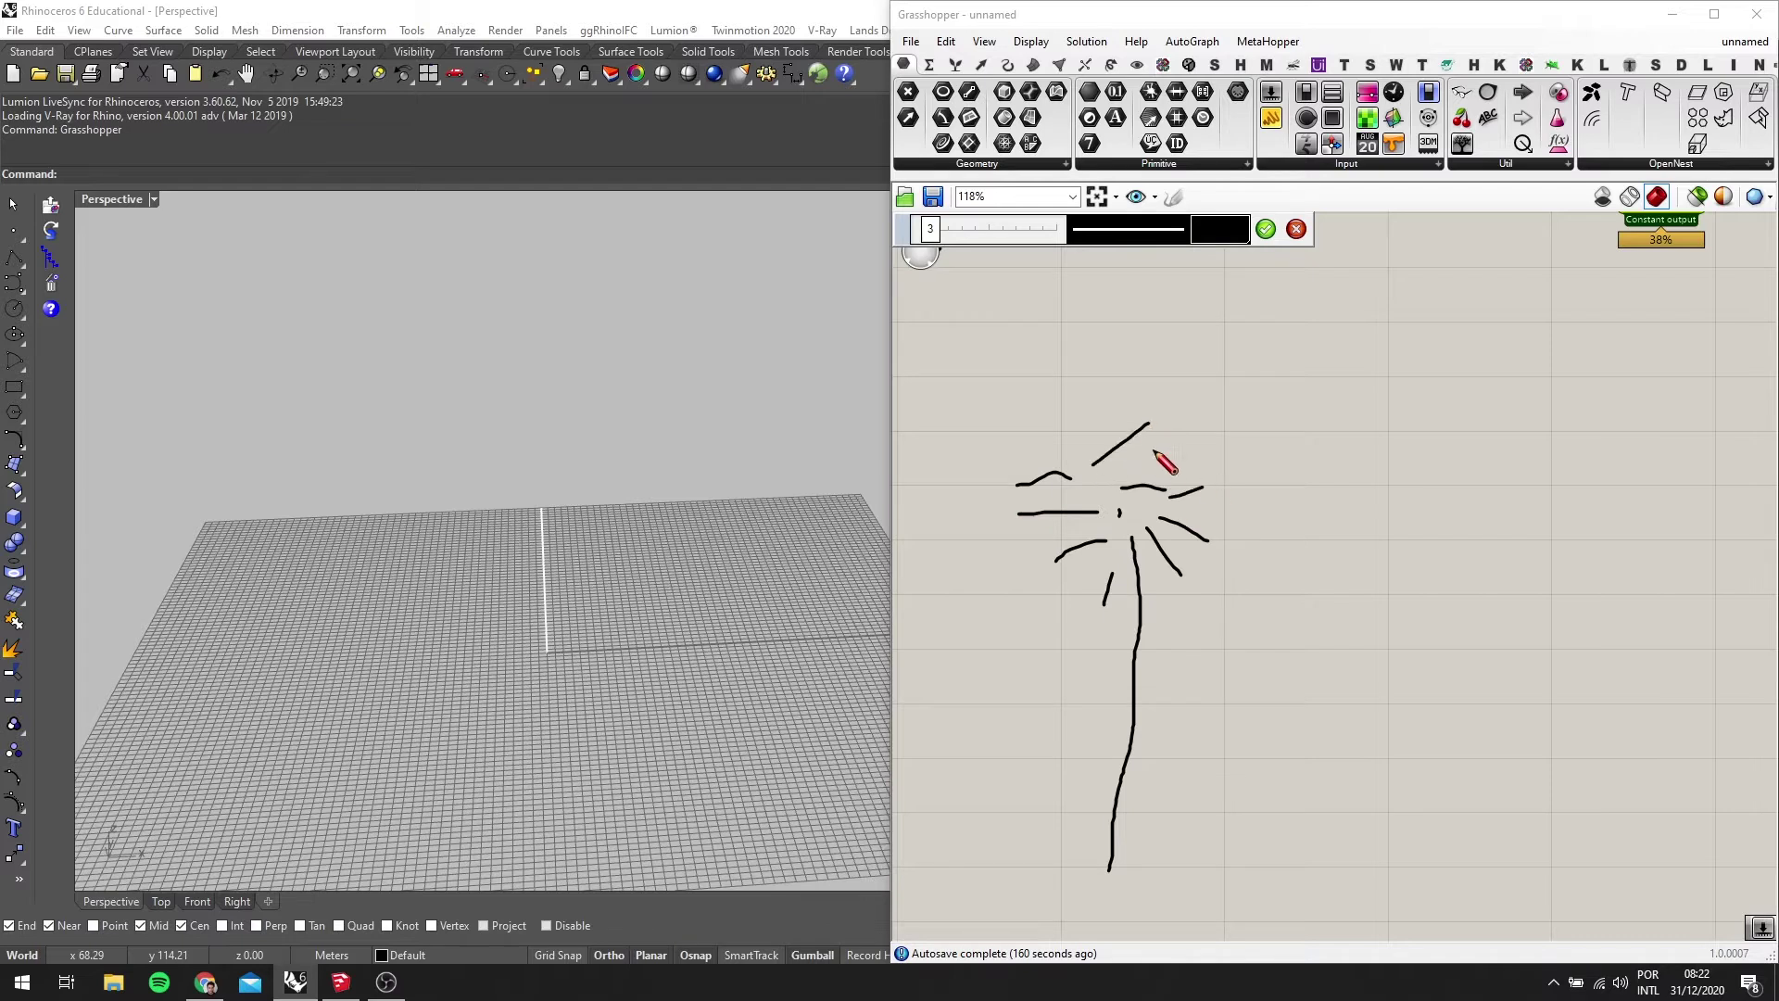
scroll(1135, 478, down, 2)
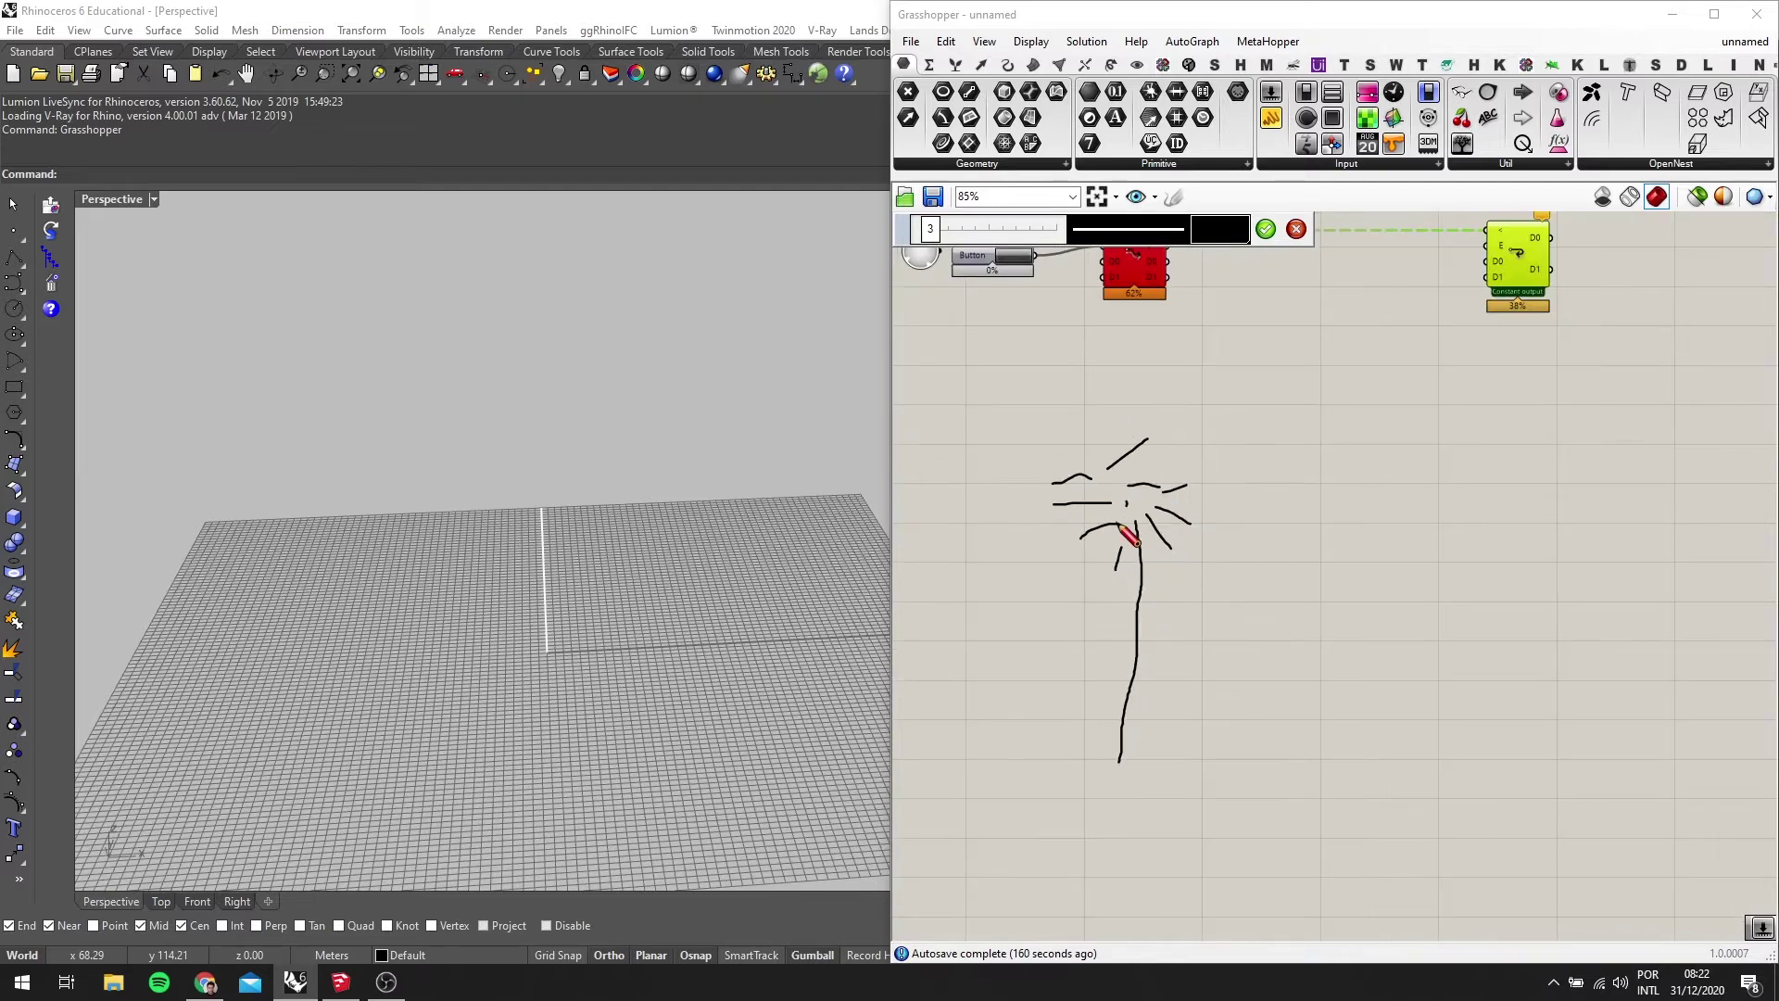
click(1257, 234)
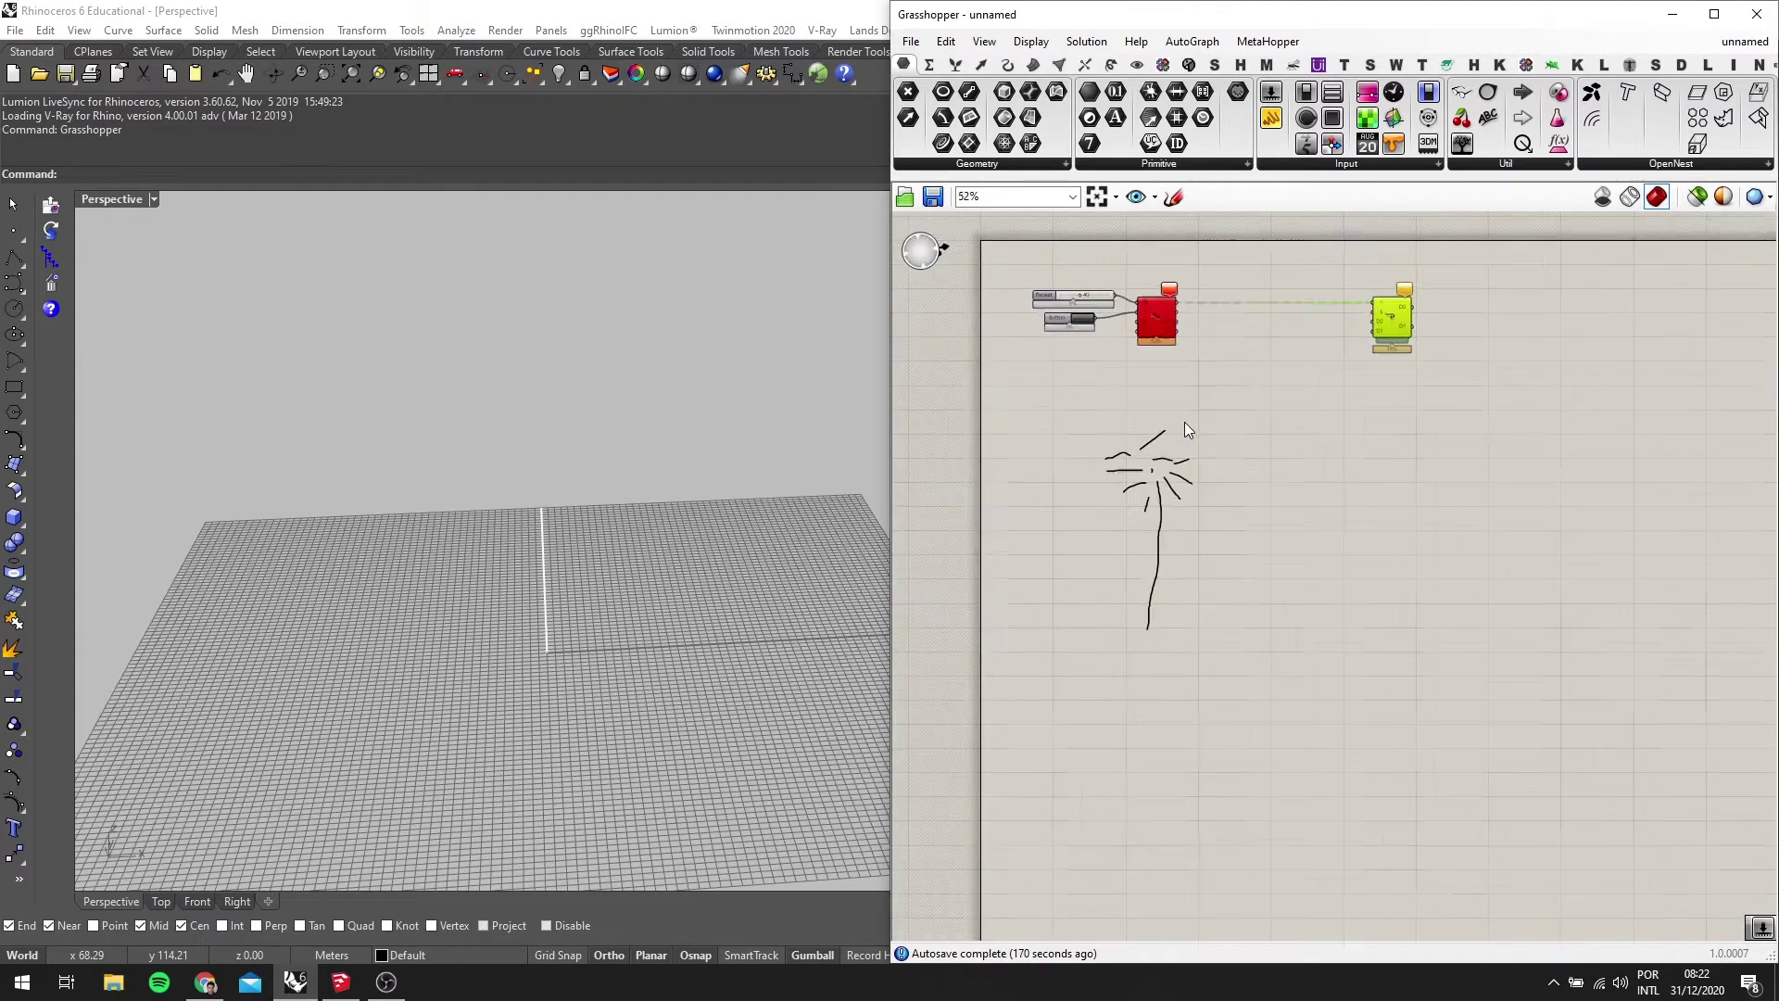
Add a Construct Point component below the Button and connect its Pt output to Loop Start's D0 input
right_drag(1205, 421, 1161, 516)
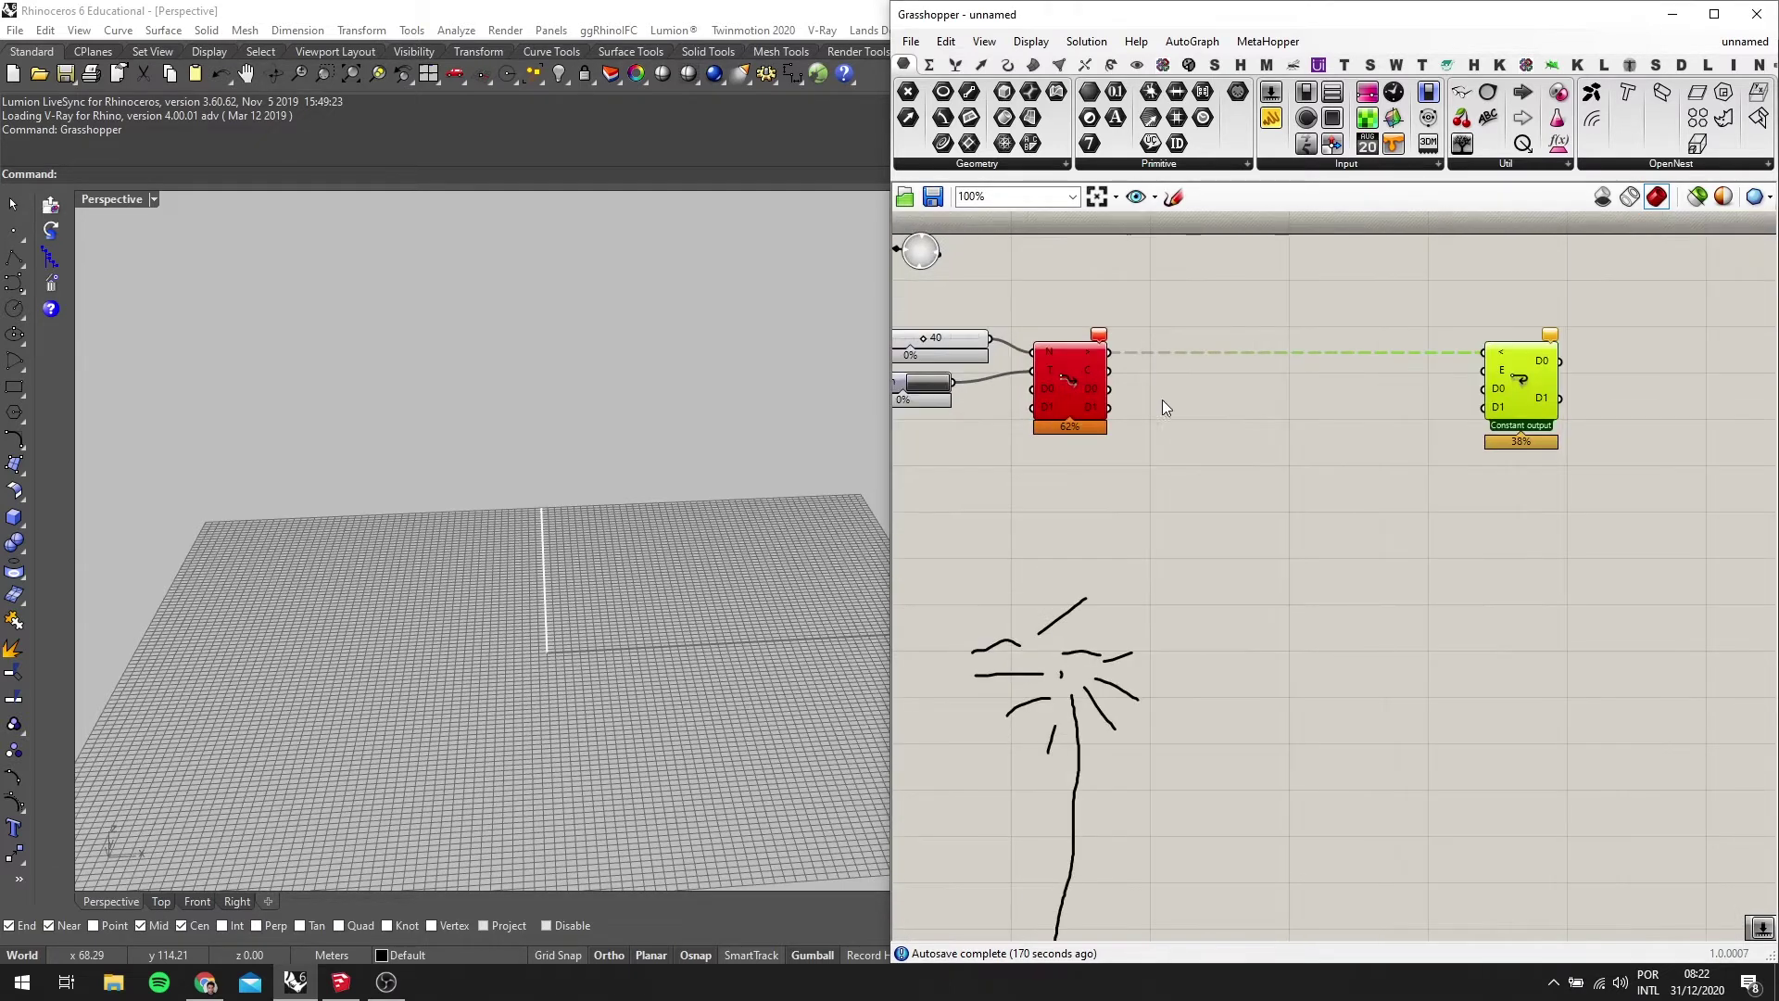
scroll(1149, 390, up, 3)
double_click(1076, 486)
text(C)
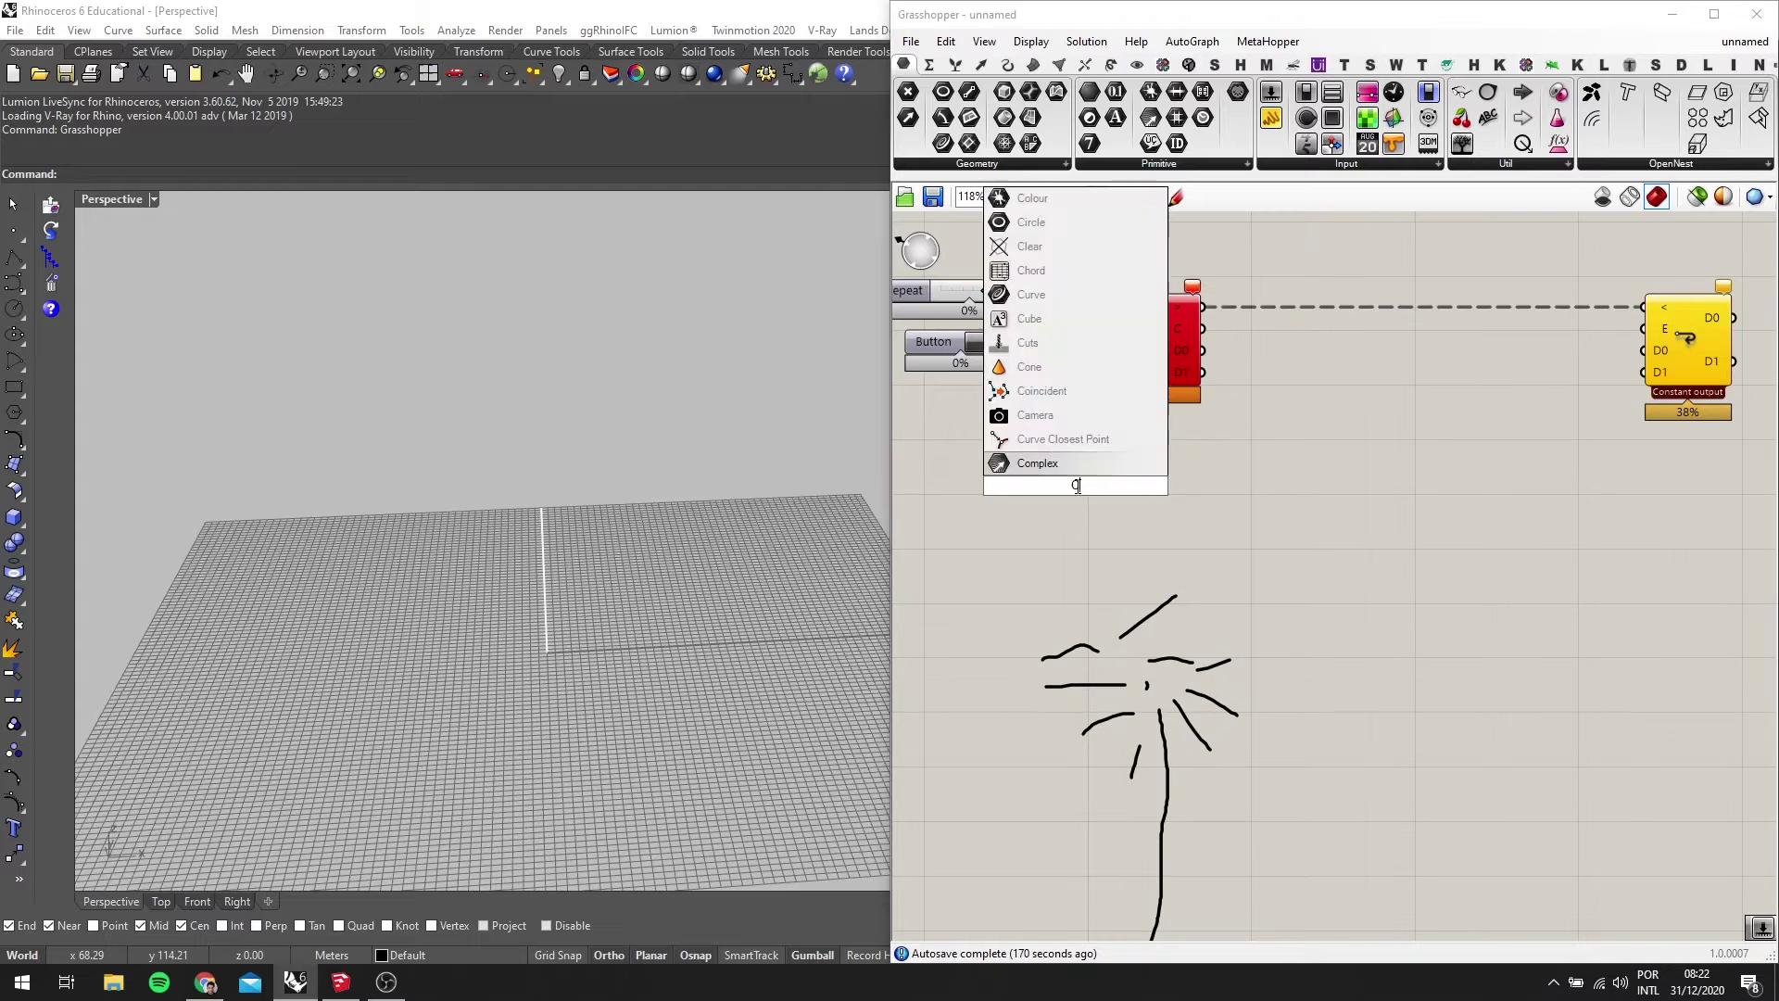
text(ONSTRUCT)
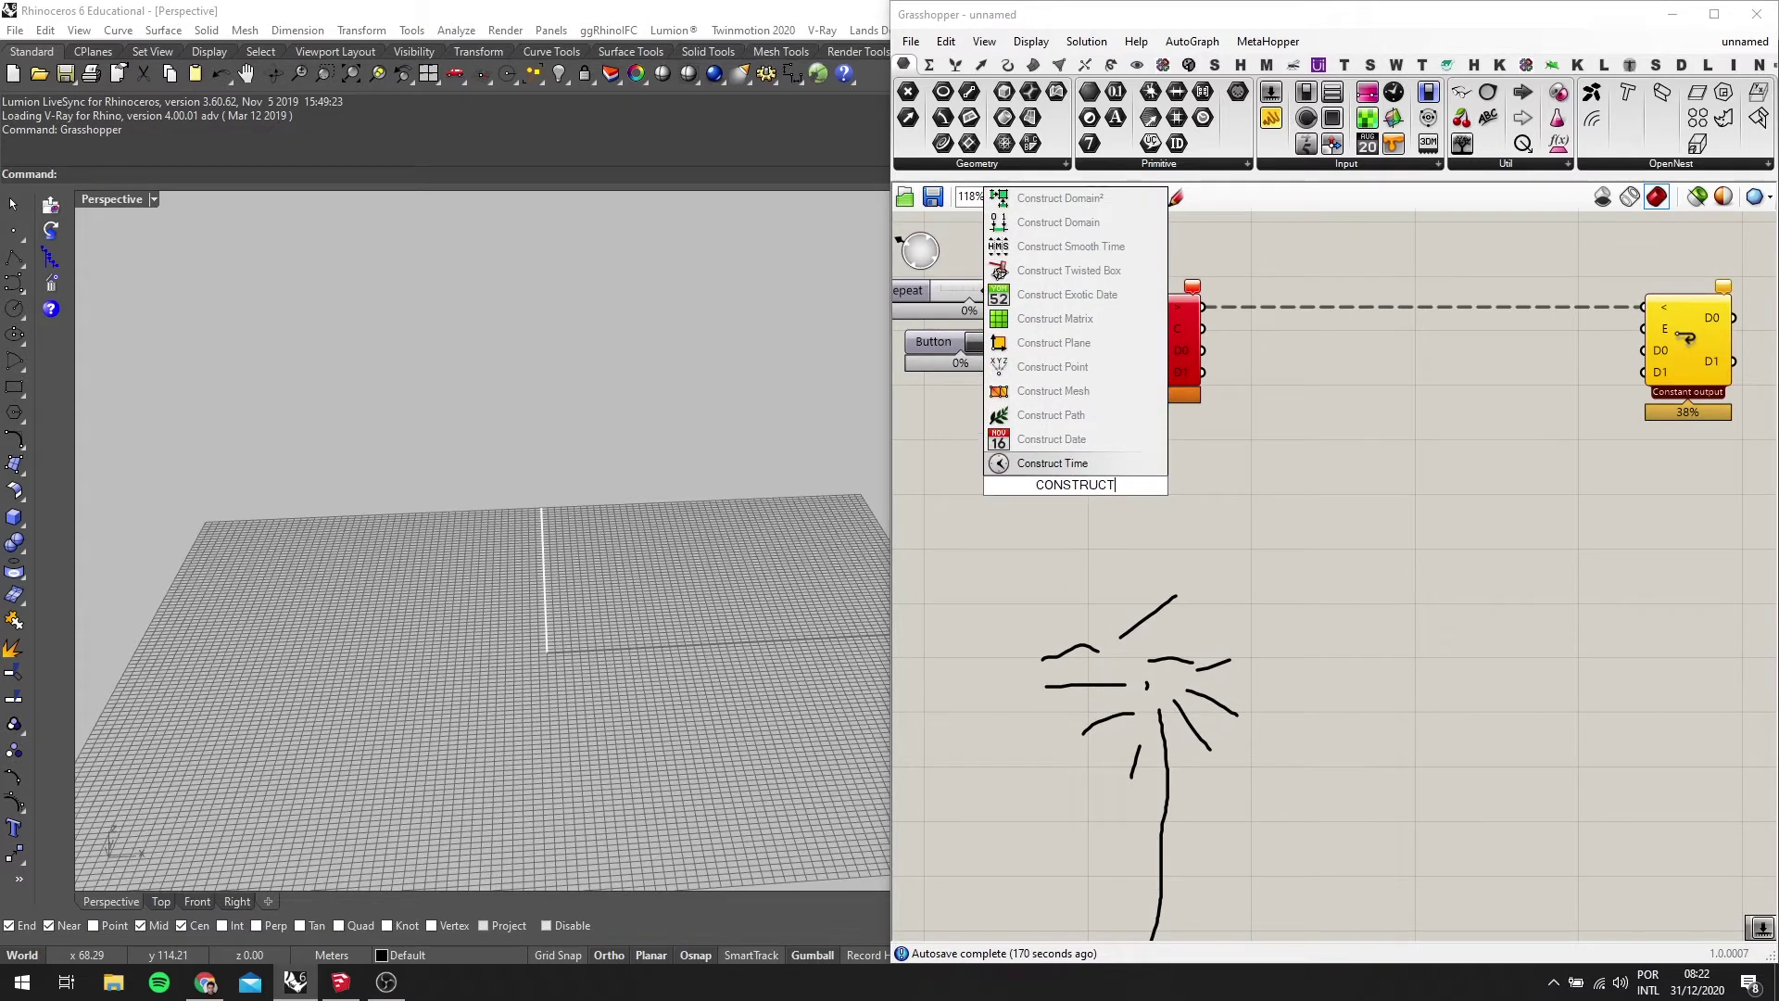
text( POI)
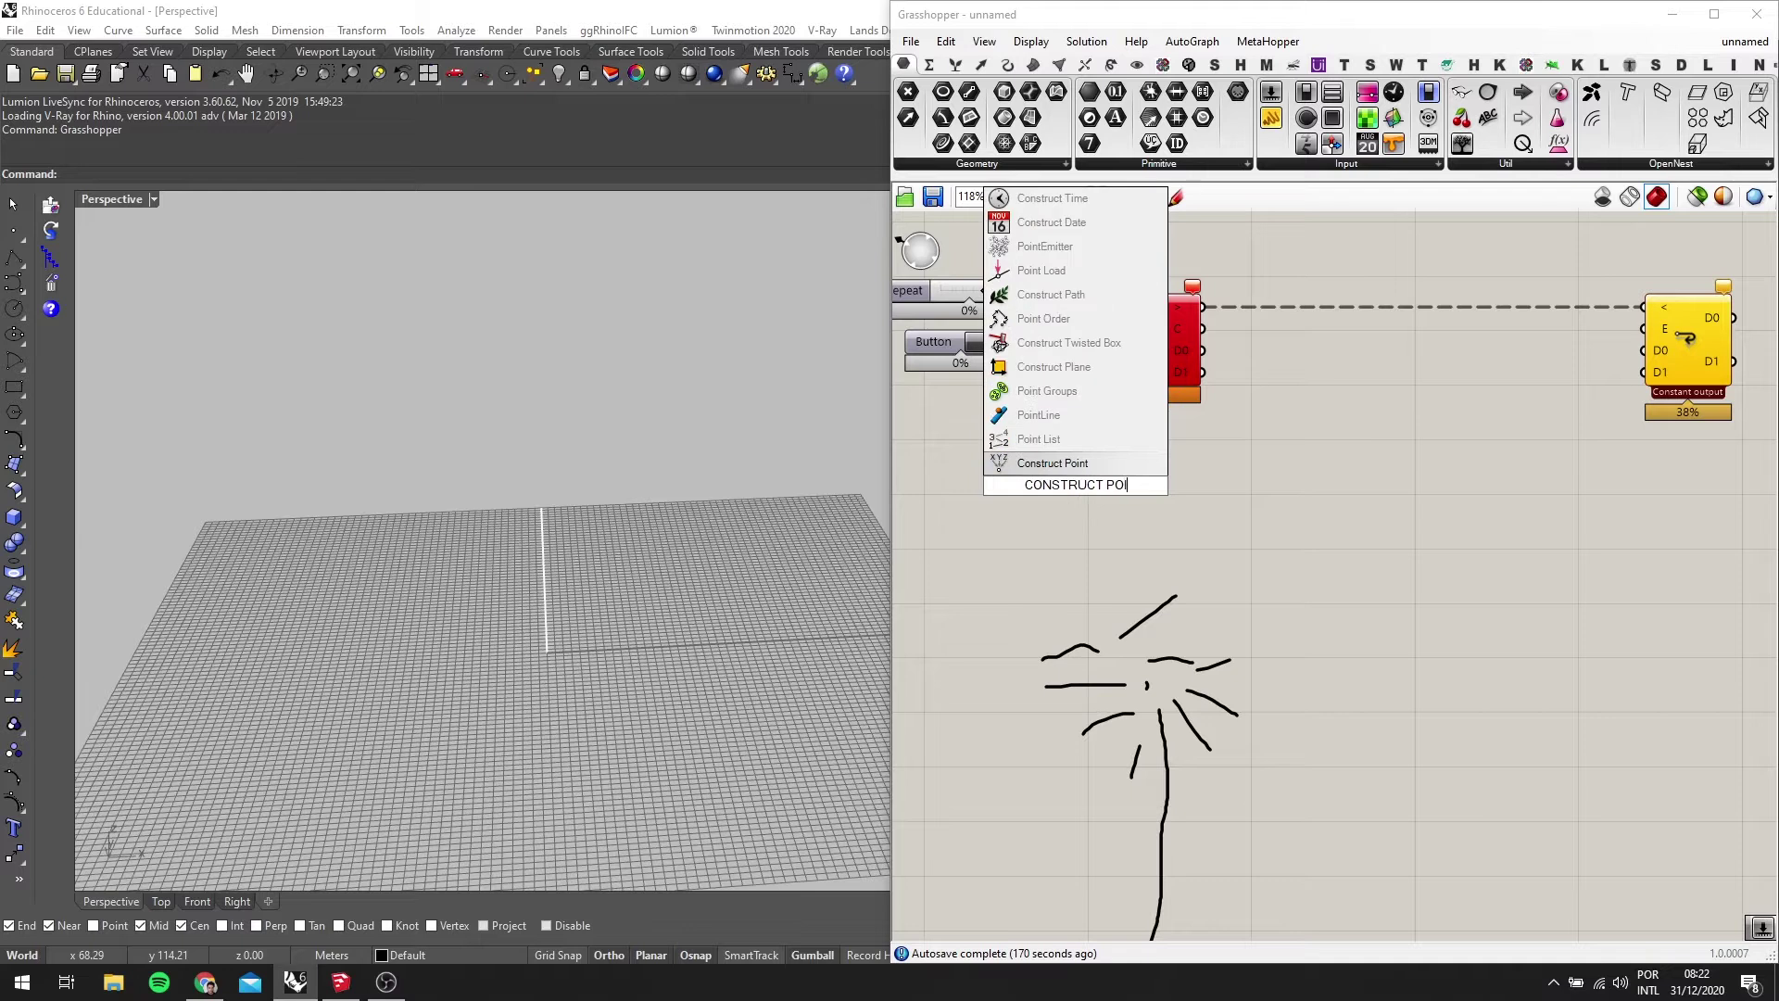
key(Return)
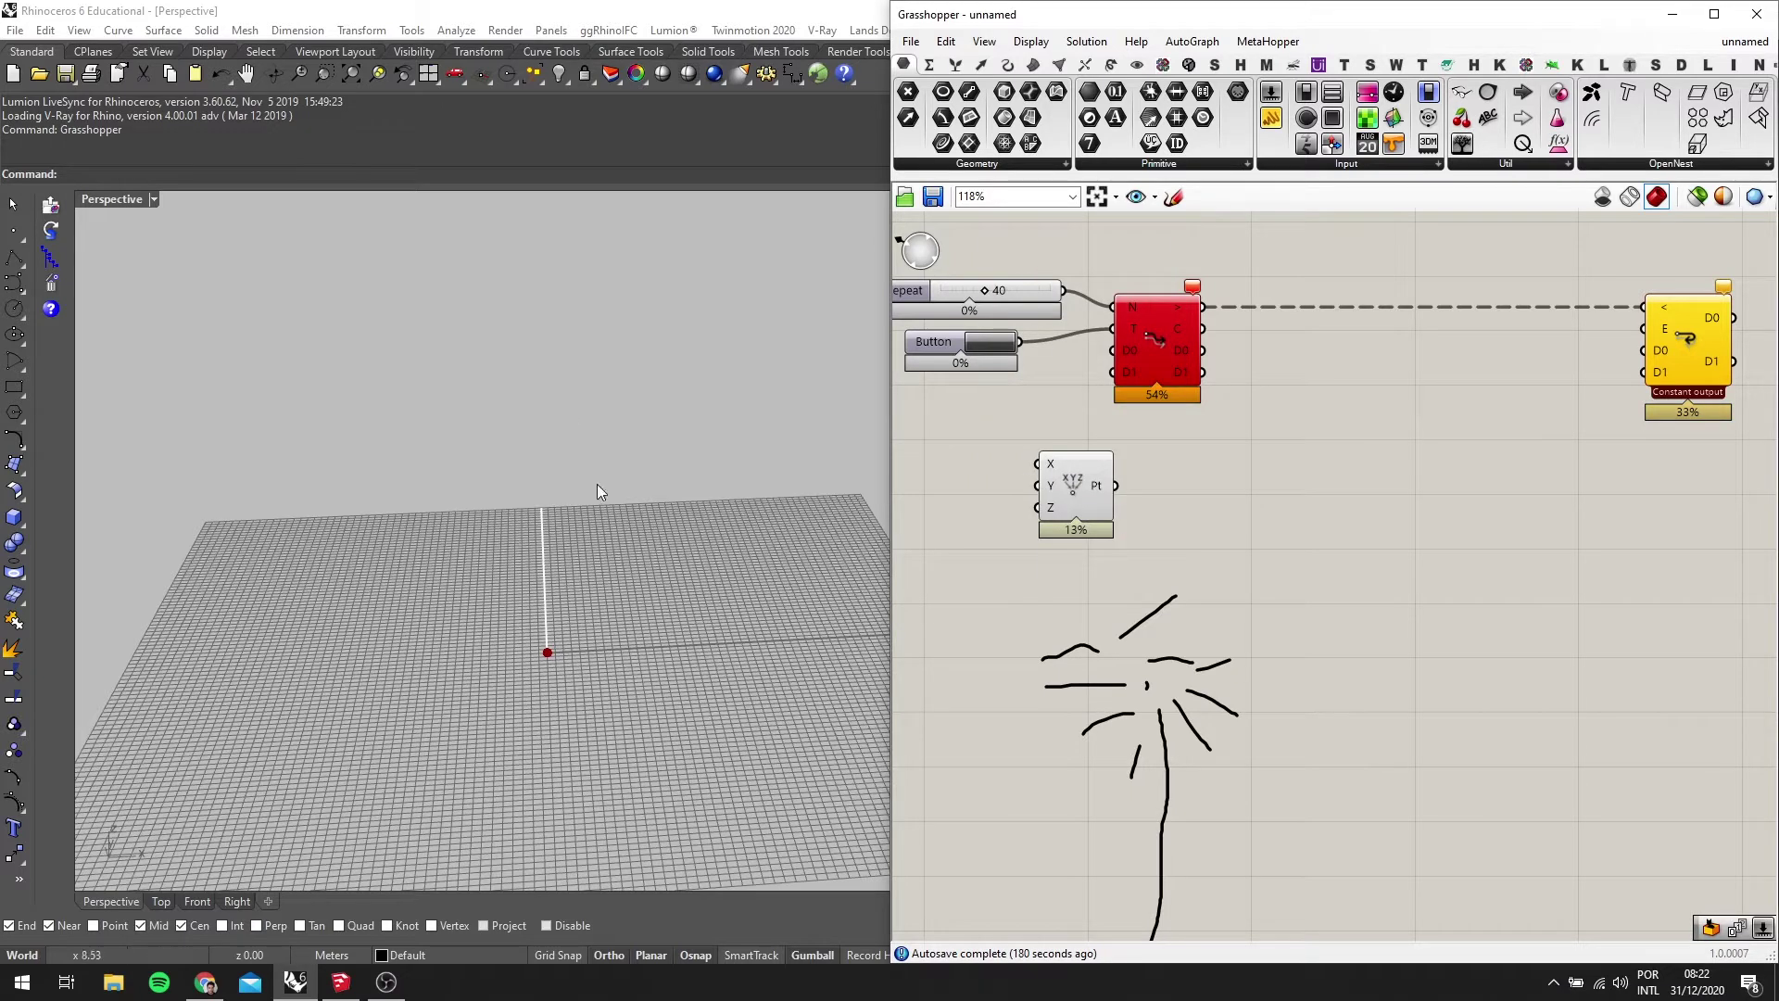
right_drag(1107, 478, 1171, 520)
drag(1171, 520, 1205, 394)
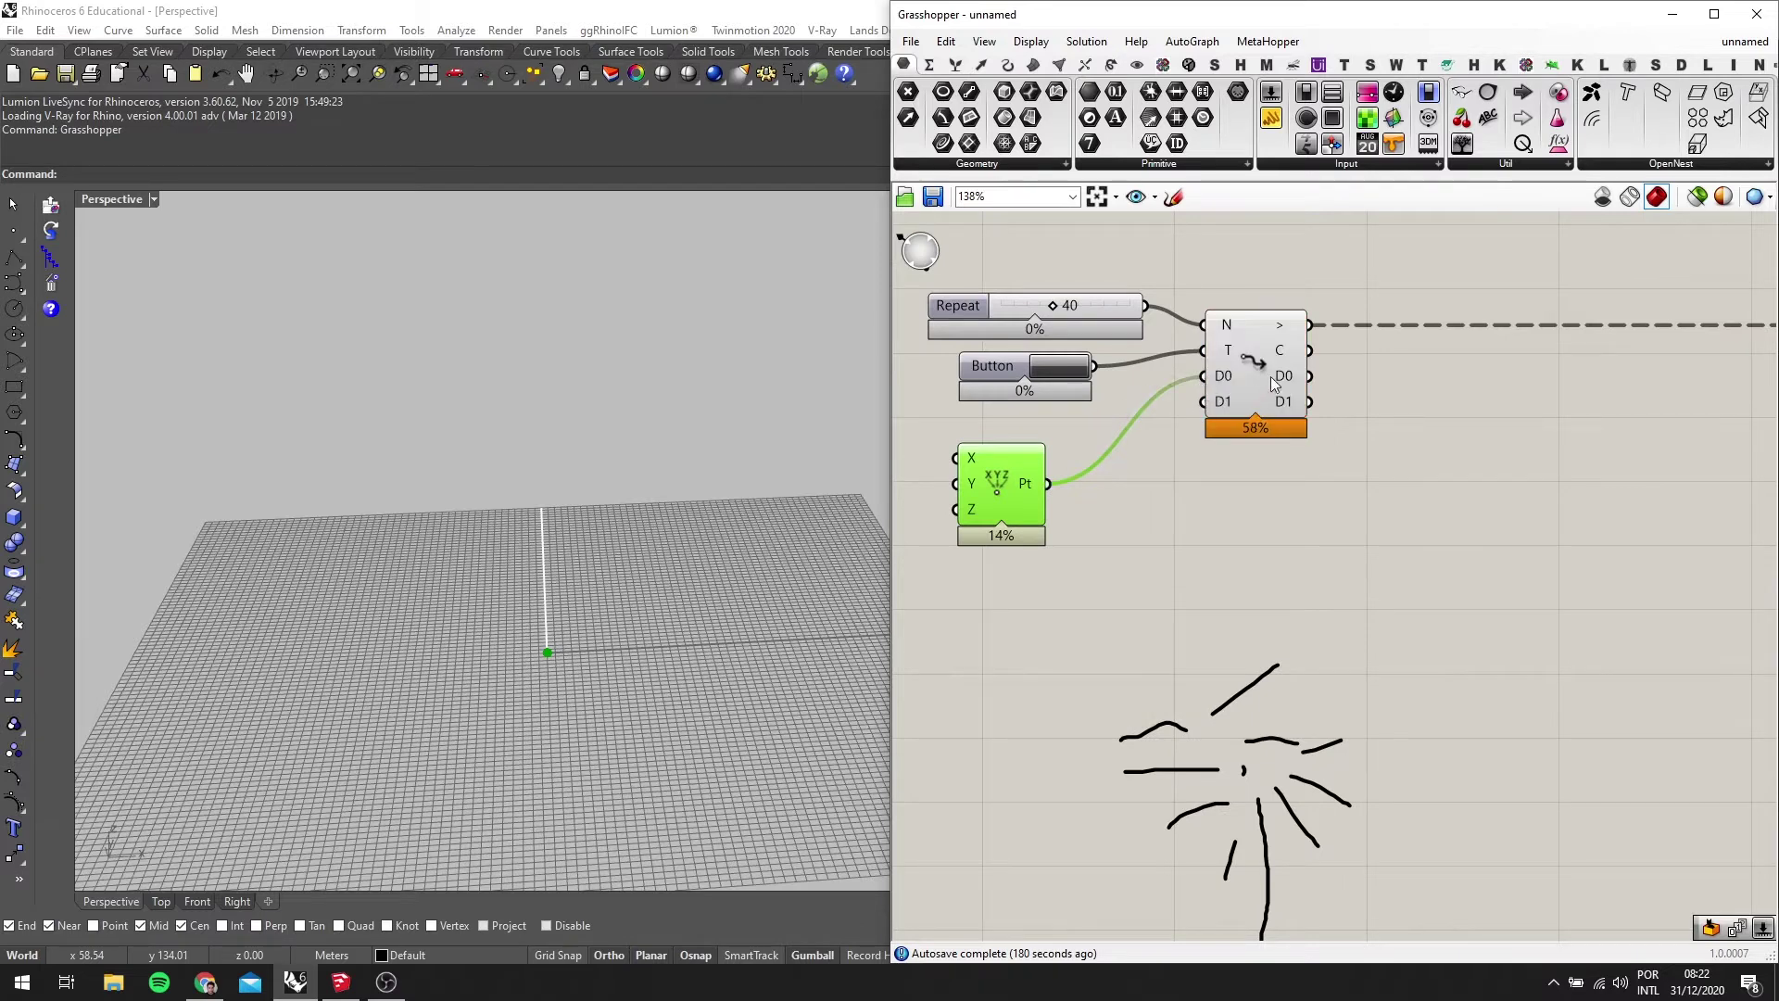
scroll(1205, 396, up, 1)
scroll(1285, 396, down, 4)
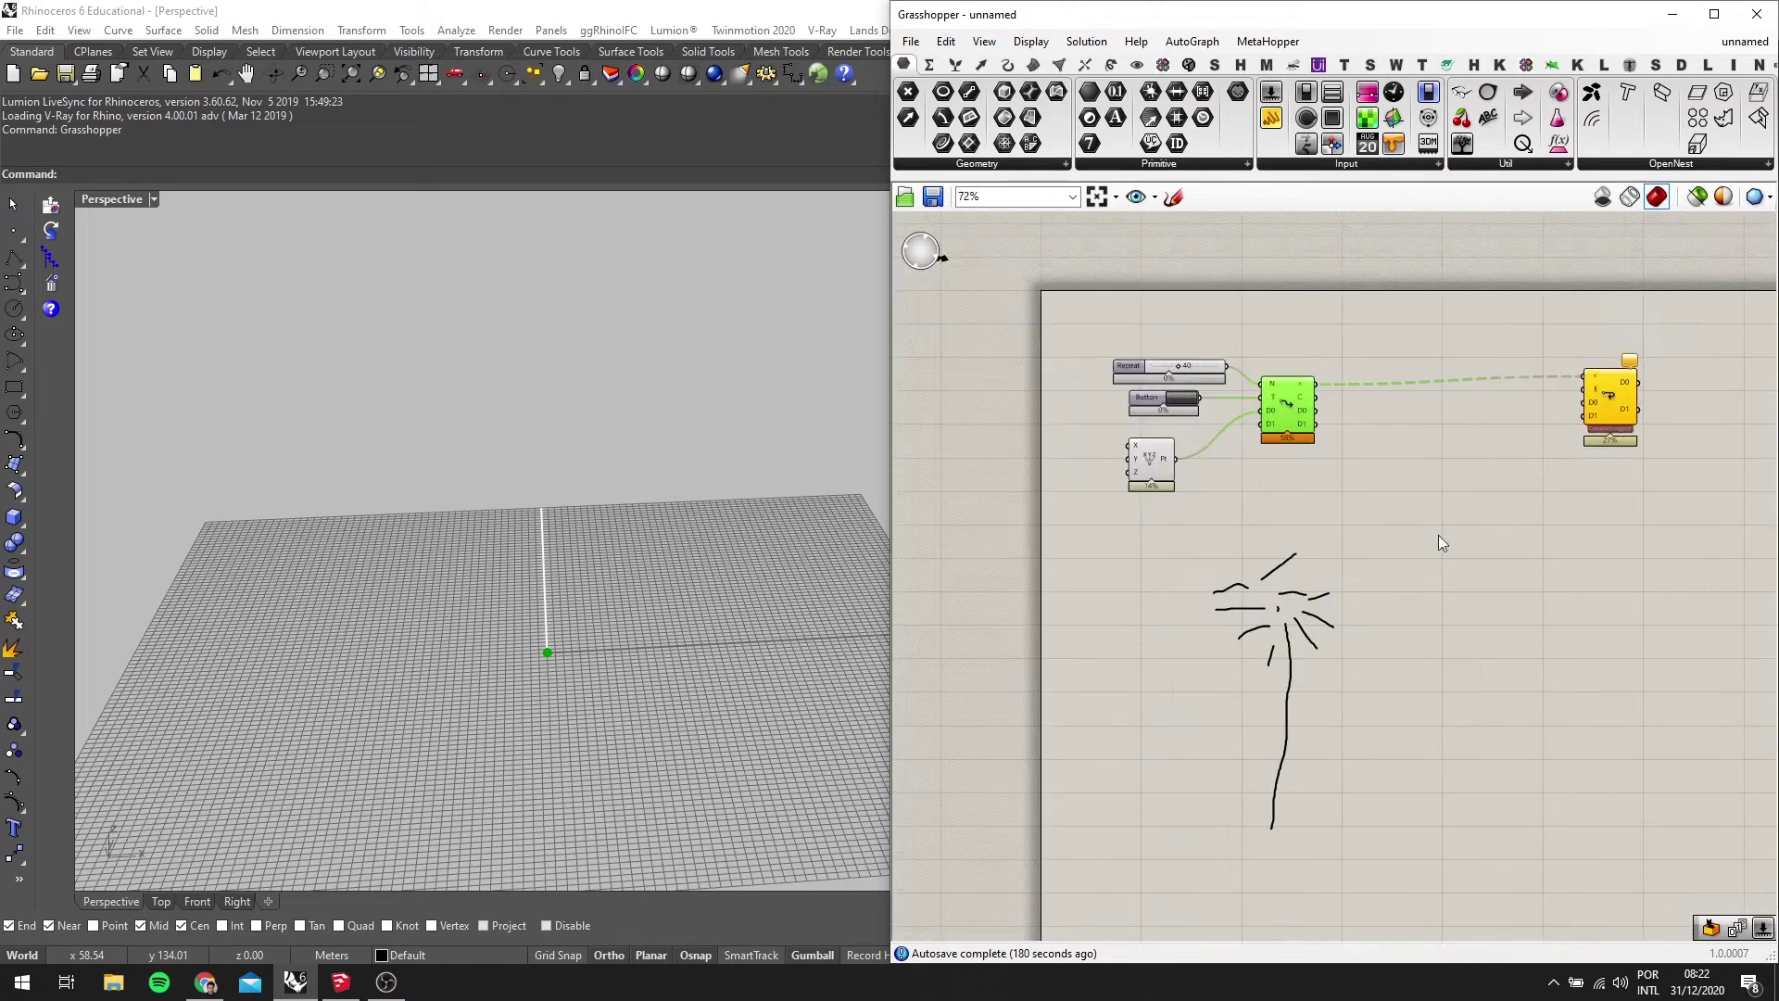
Add a Unit Z vector component below the Construct Point component
click(1332, 786)
scroll(1136, 496, up, 1)
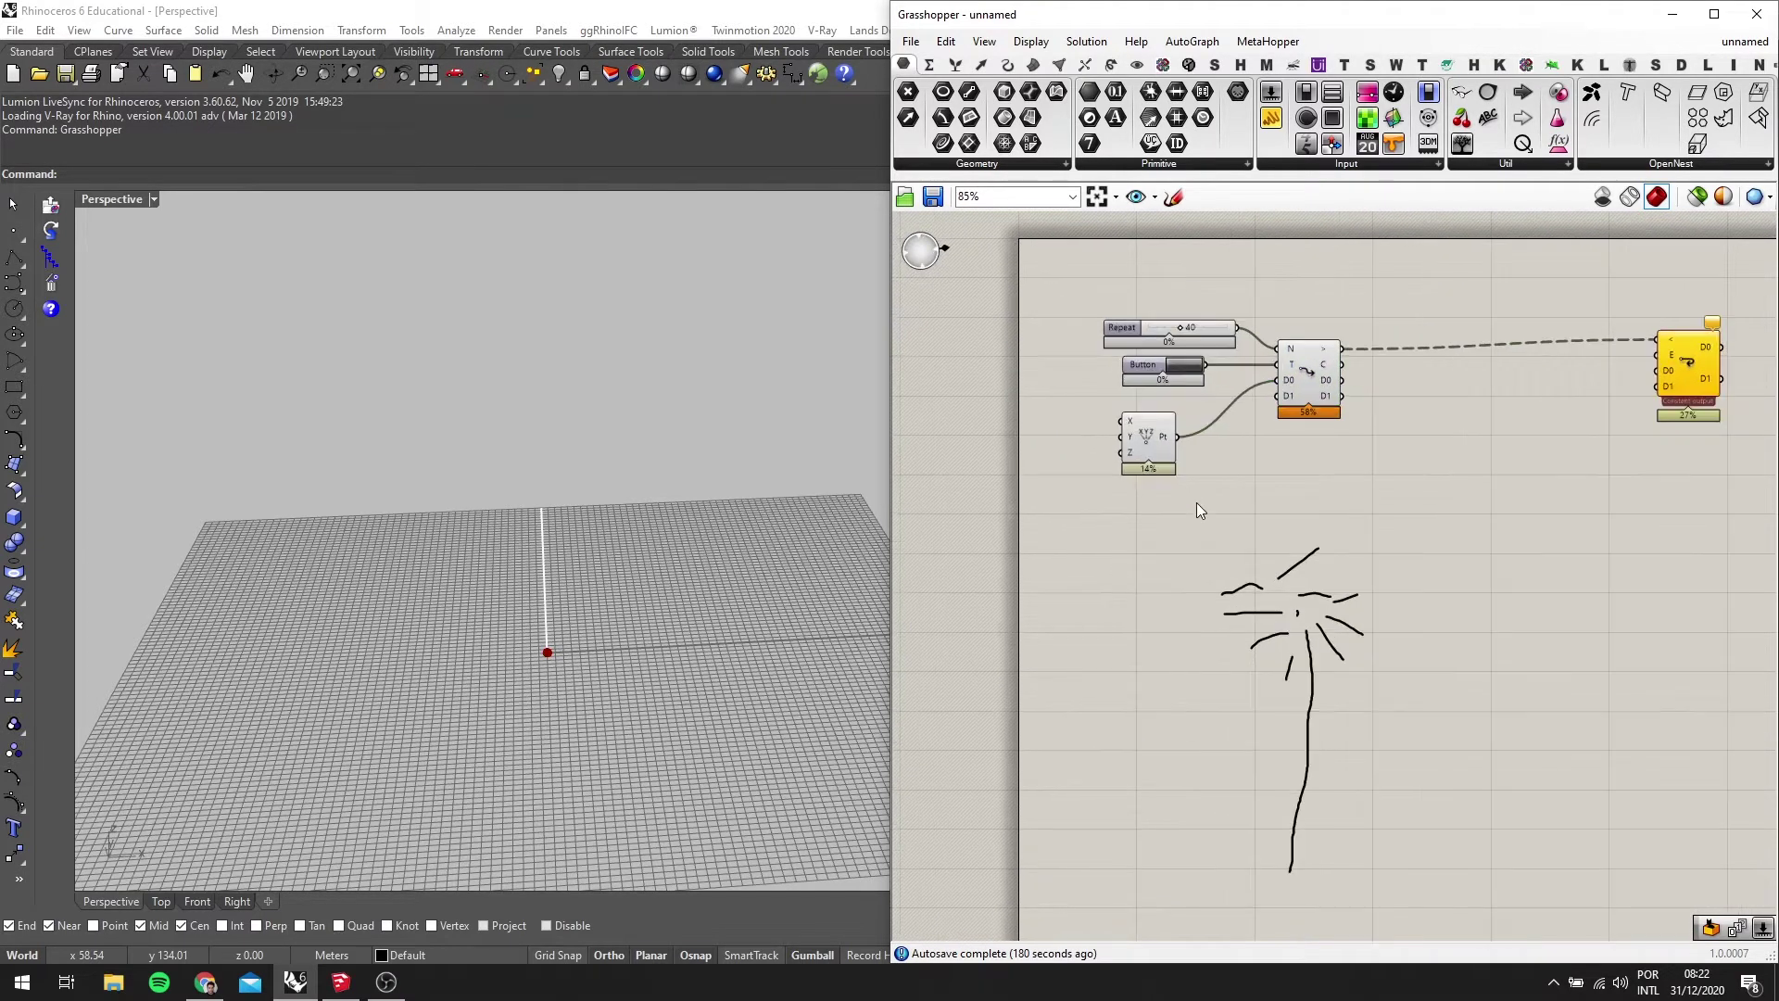
double_click(1197, 502)
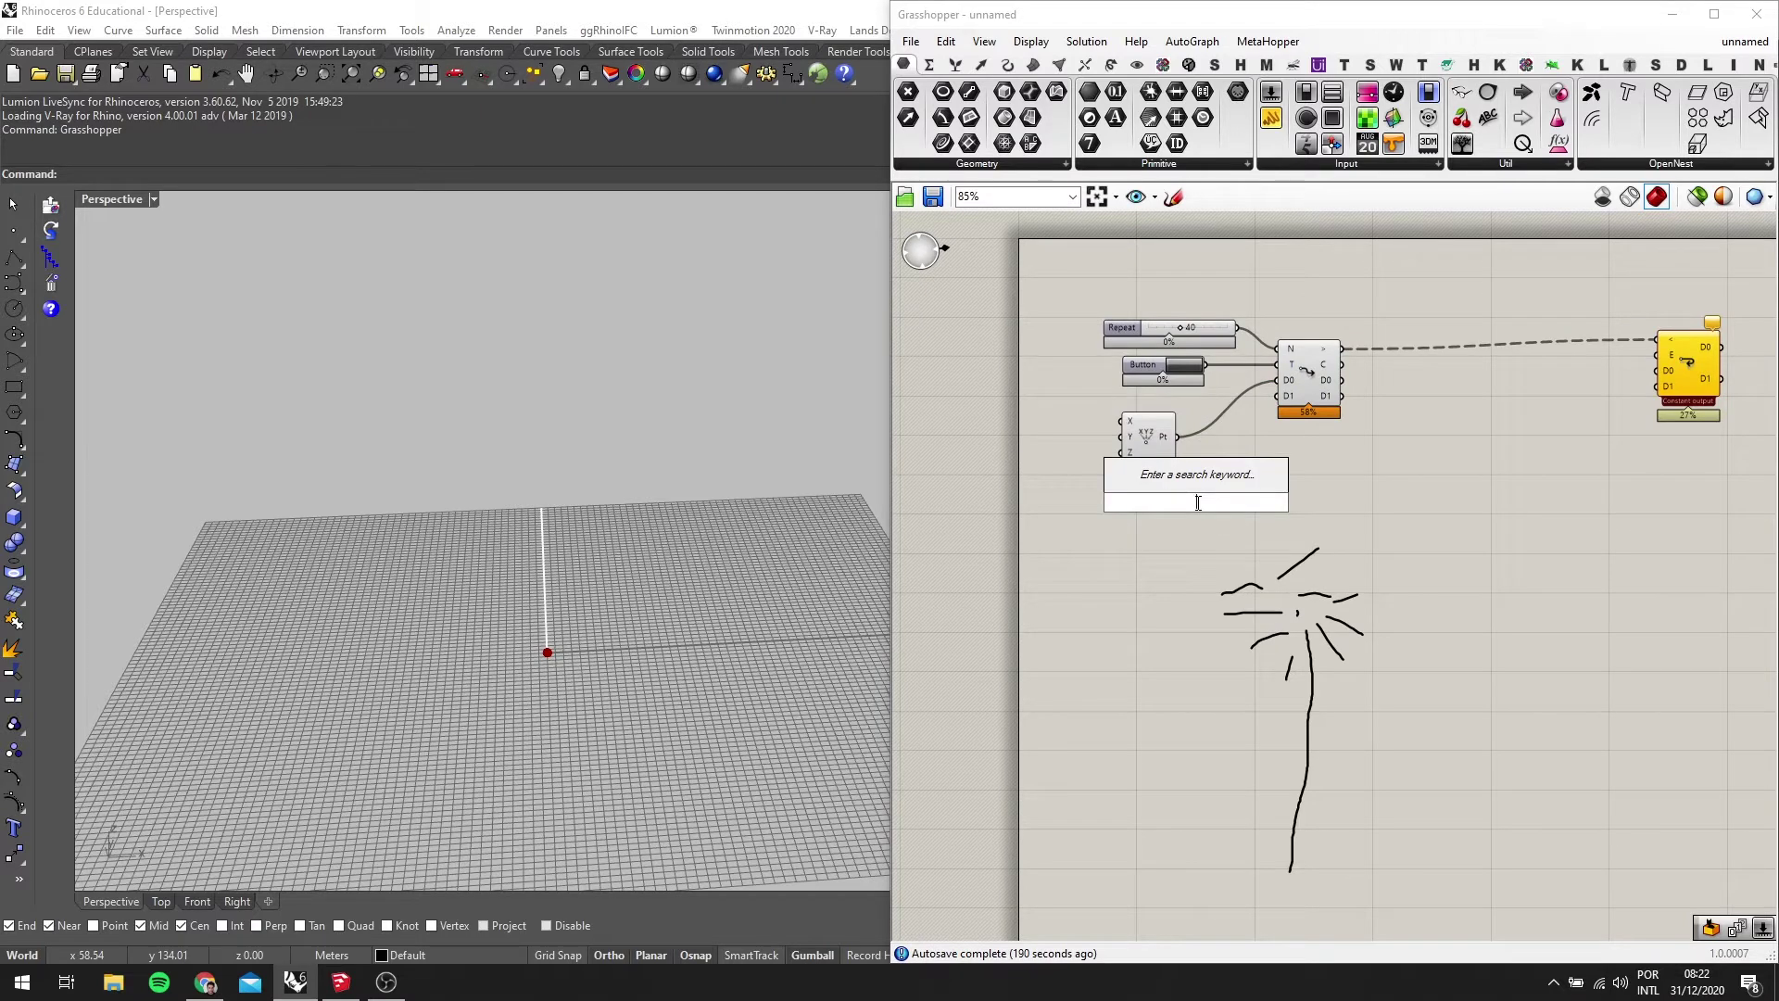
text(z)
key(Return)
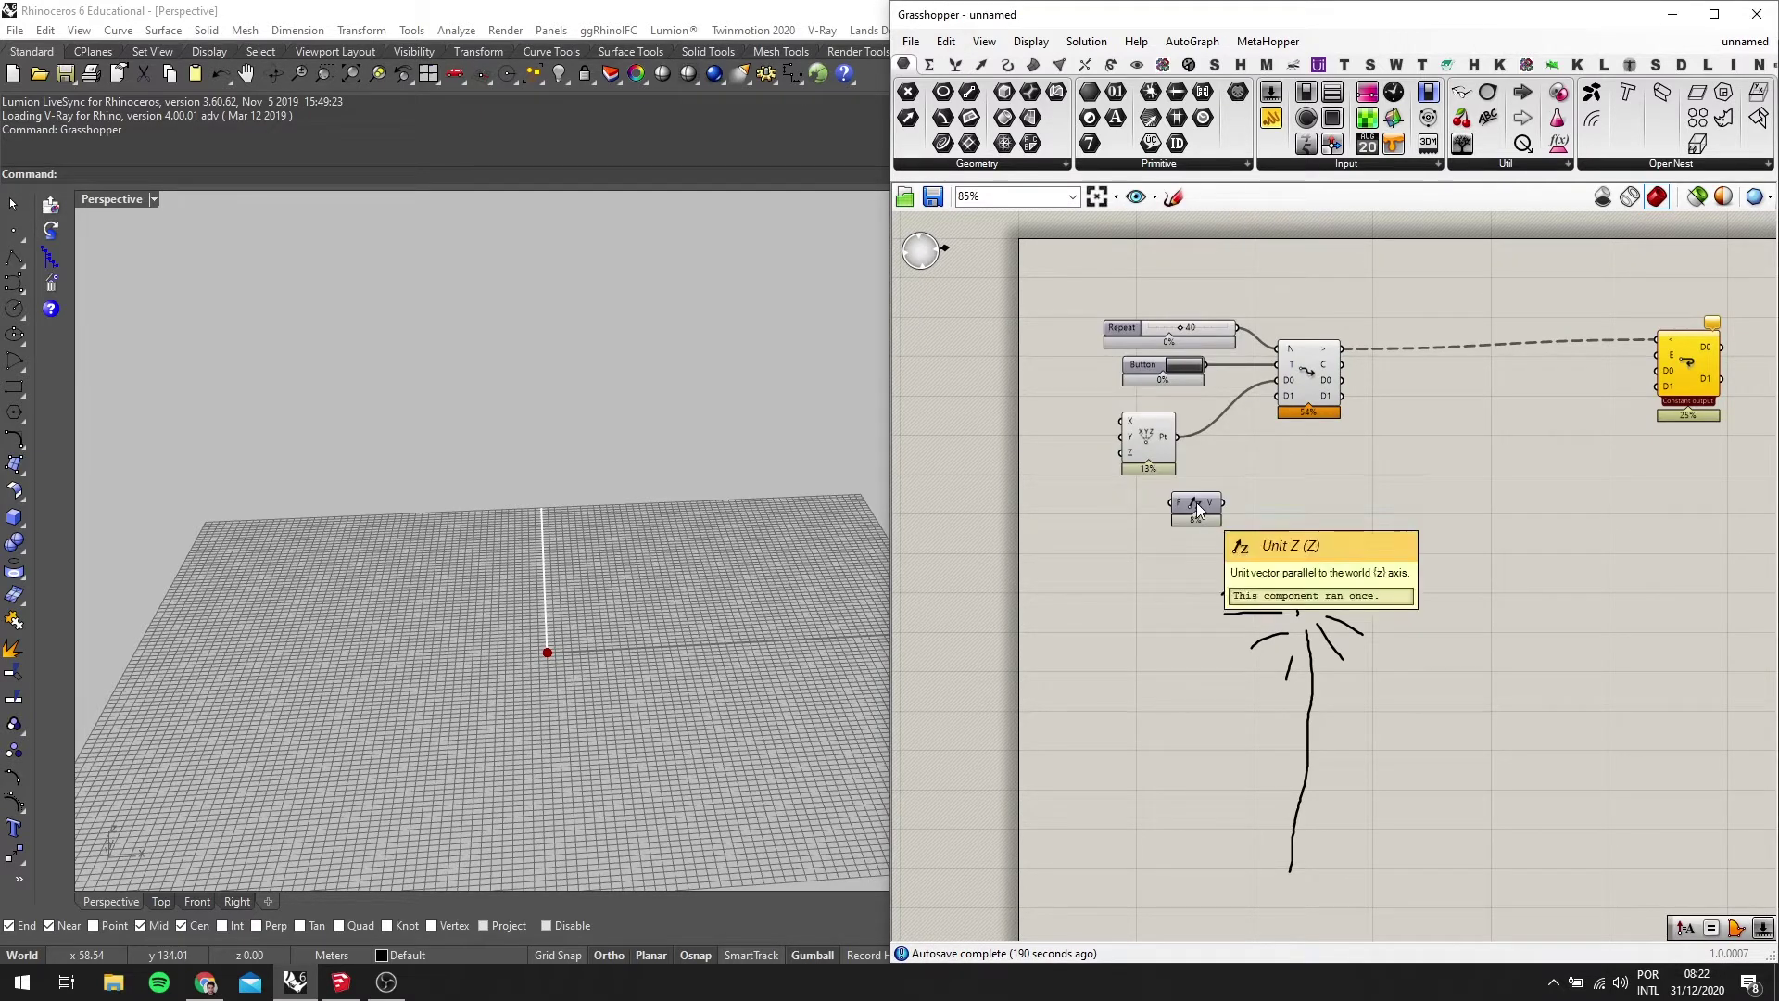
Add a number slider set to 2, connect it to Unit Z's F input, and connect Unit Z's V output to Loop Start's D1 input
scroll(1197, 502, up, 4)
double_click(1109, 650)
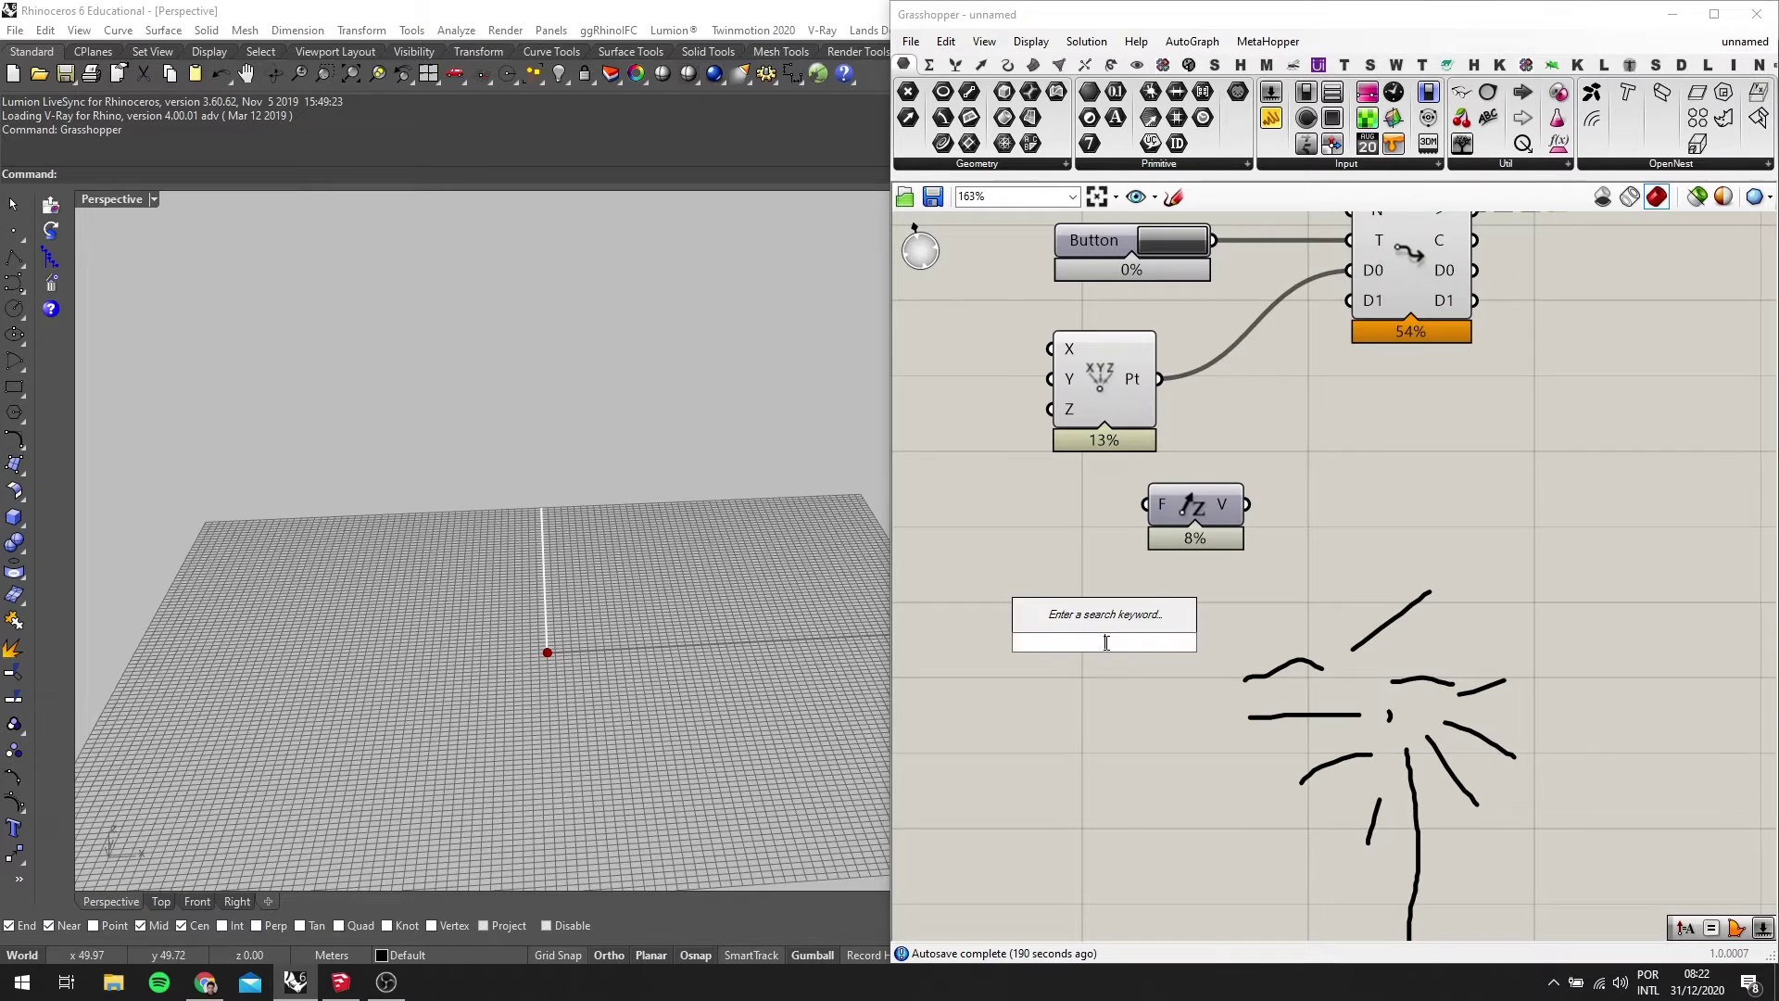
text(2)
key(Return)
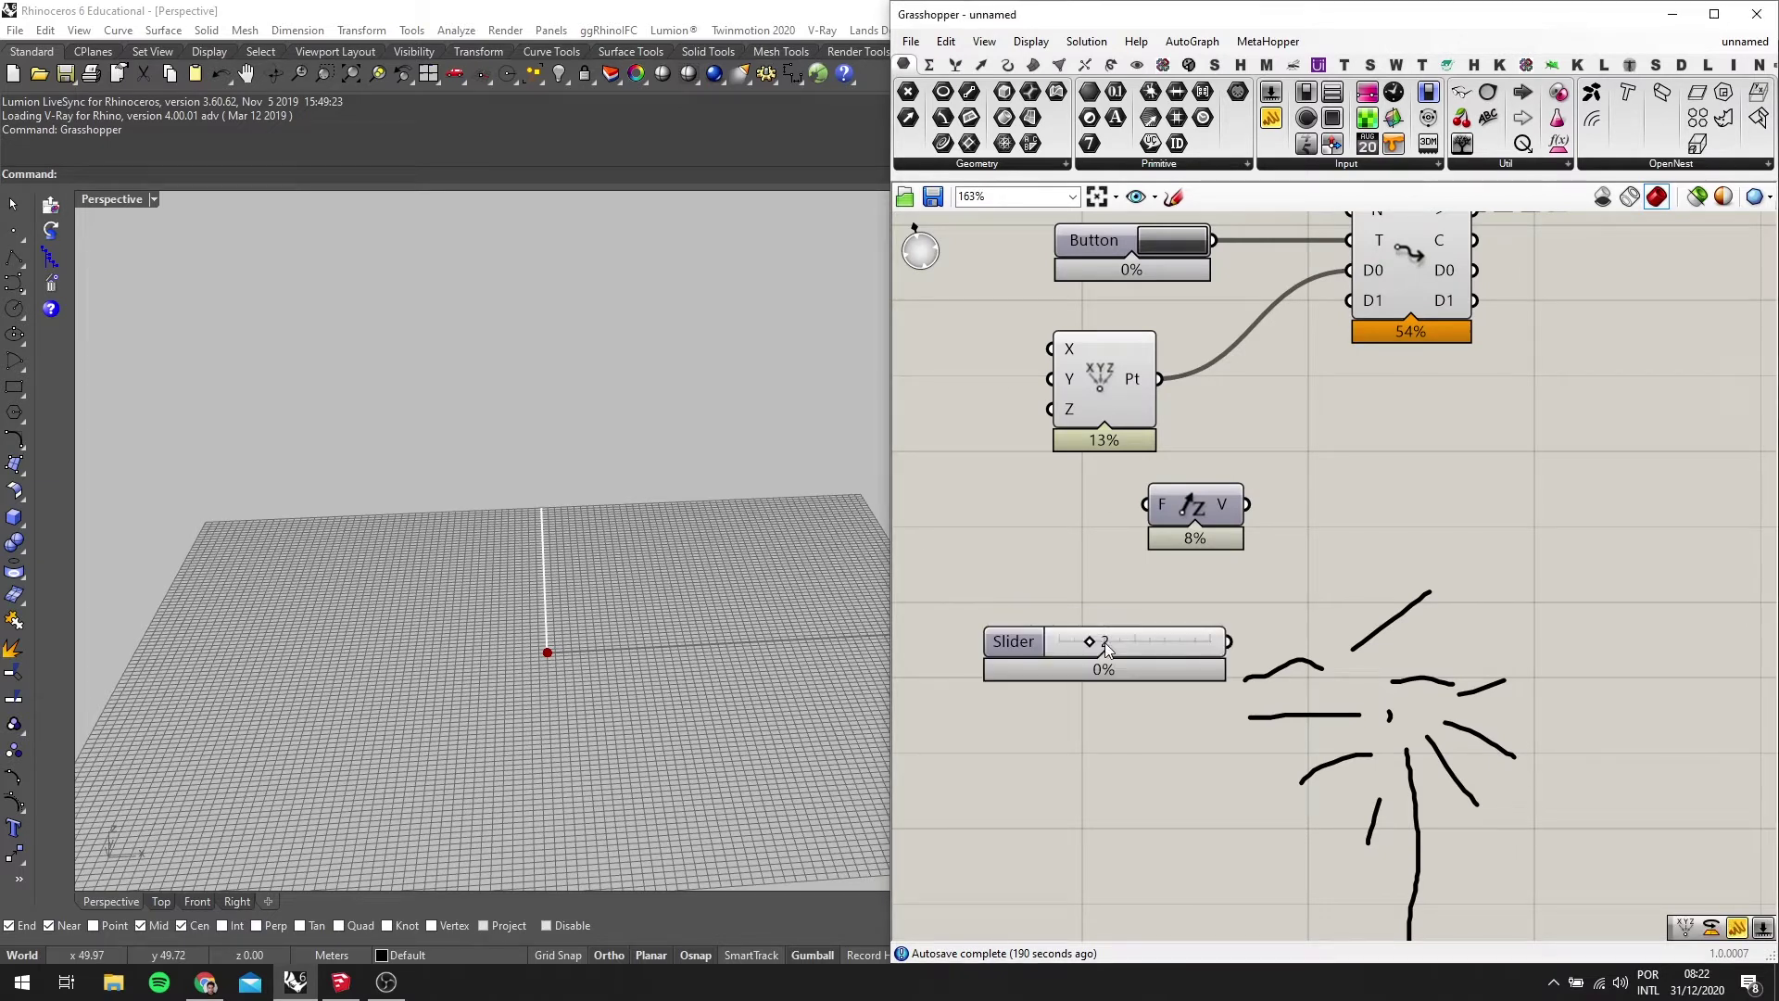
scroll(1140, 653, down, 2)
drag(1141, 649, 1324, 367)
scroll(1114, 551, up, 1)
right_drag(1501, 546, 1440, 551)
scroll(1451, 615, down, 5)
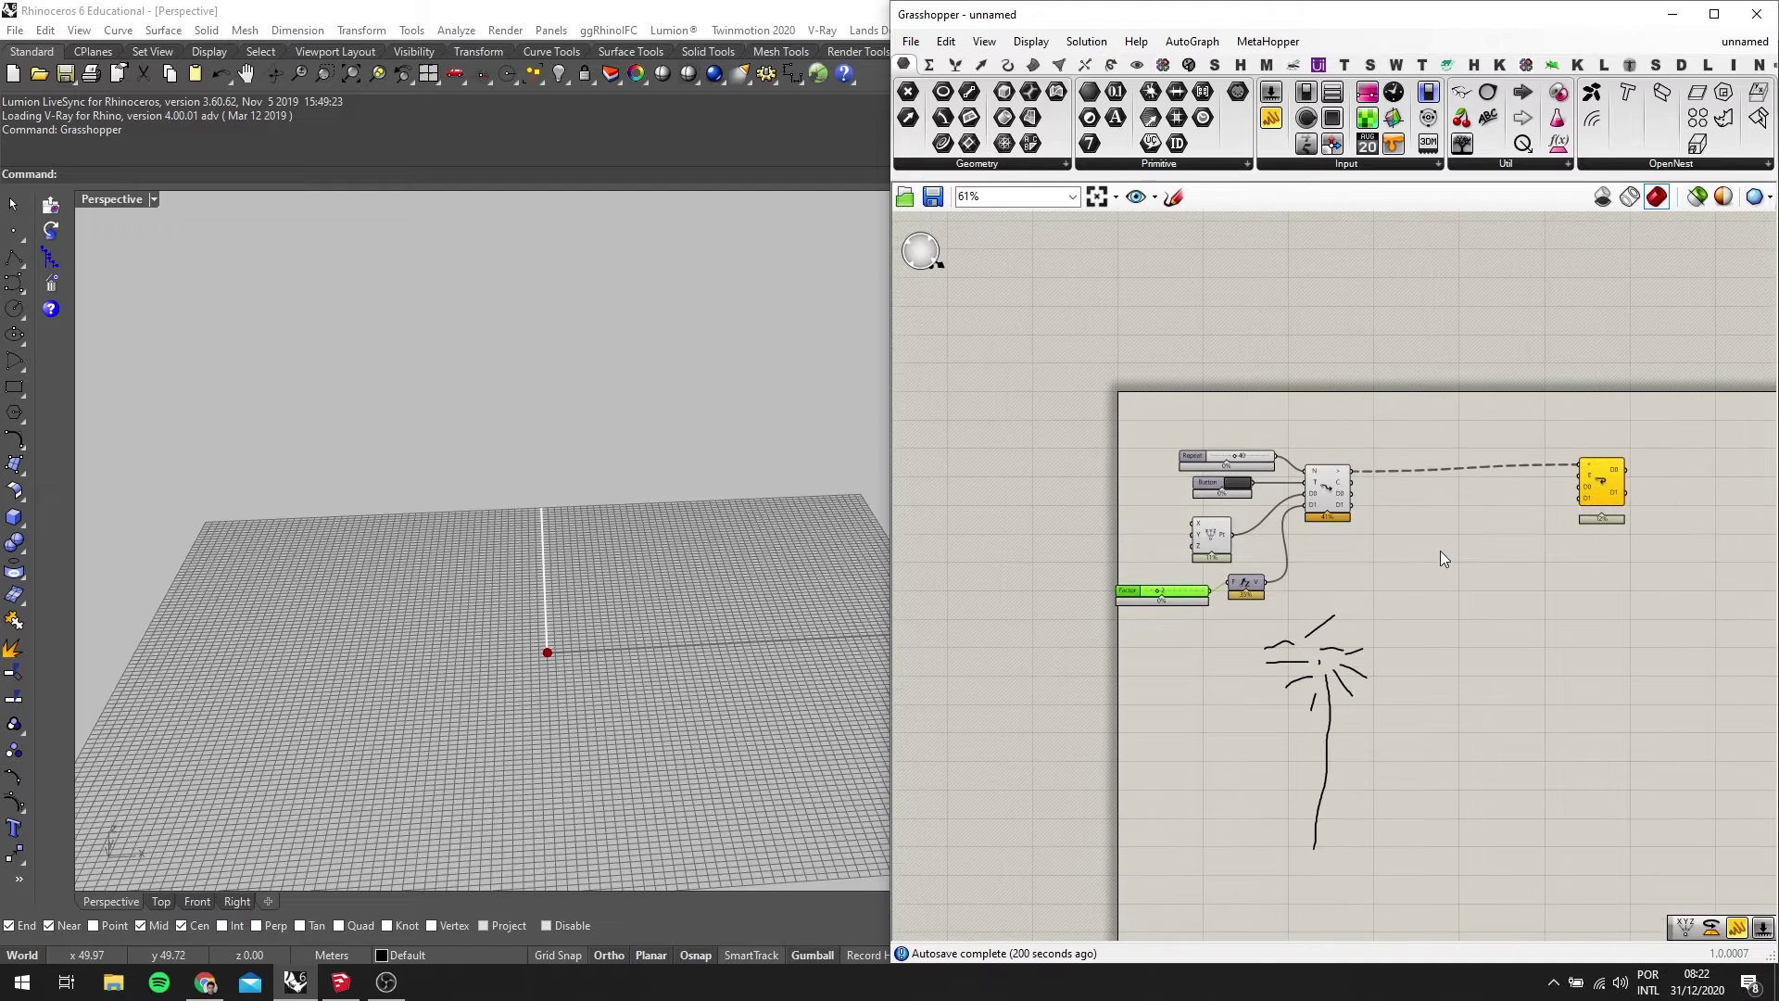
scroll(1440, 550, up, 2)
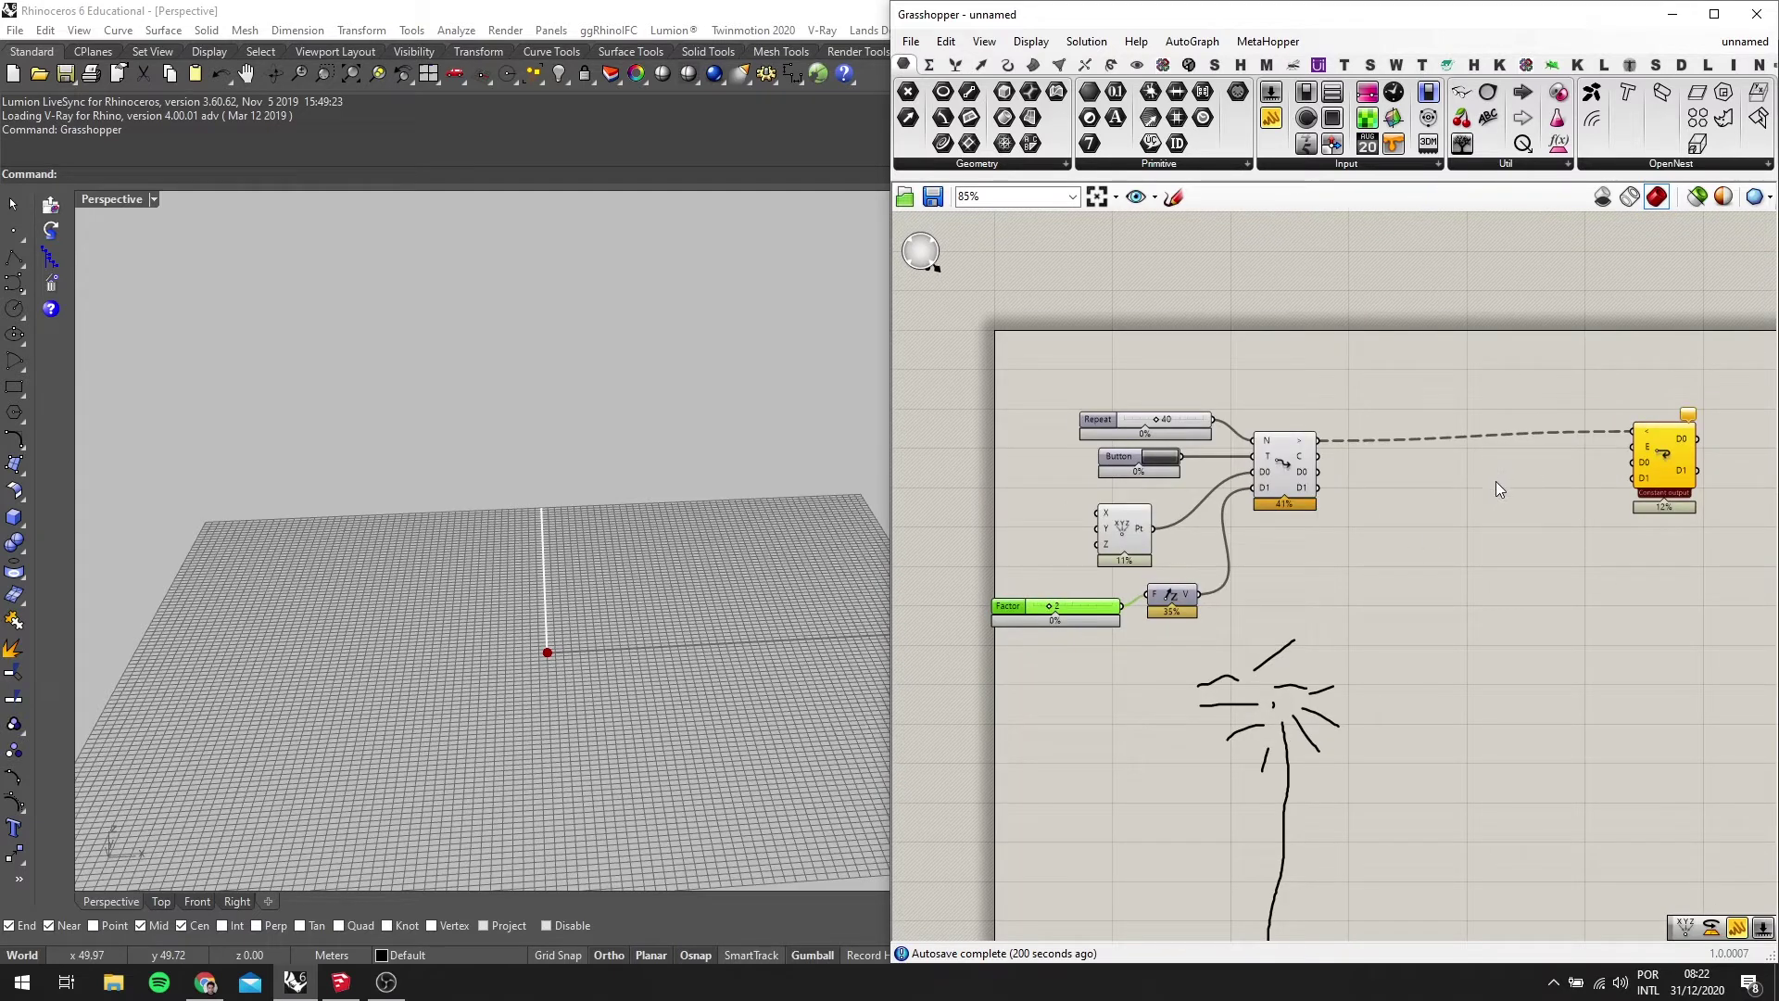
scroll(1459, 549, up, 3)
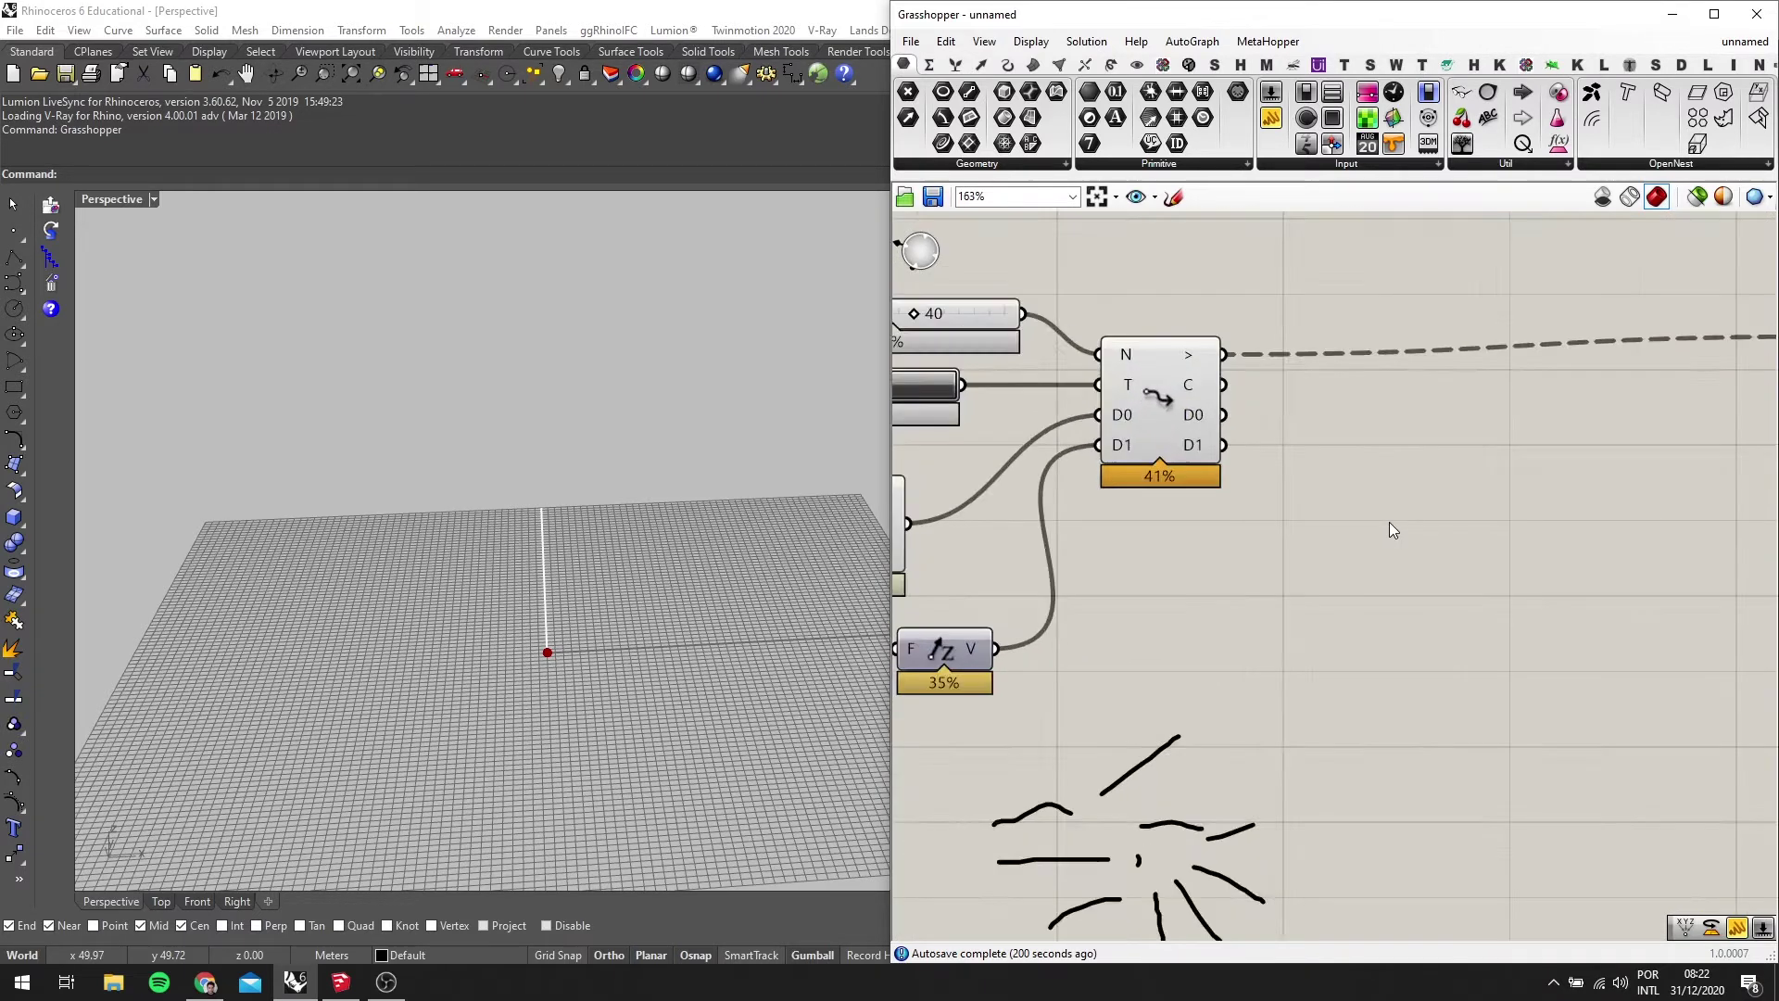
right_drag(653, 662, 542, 669)
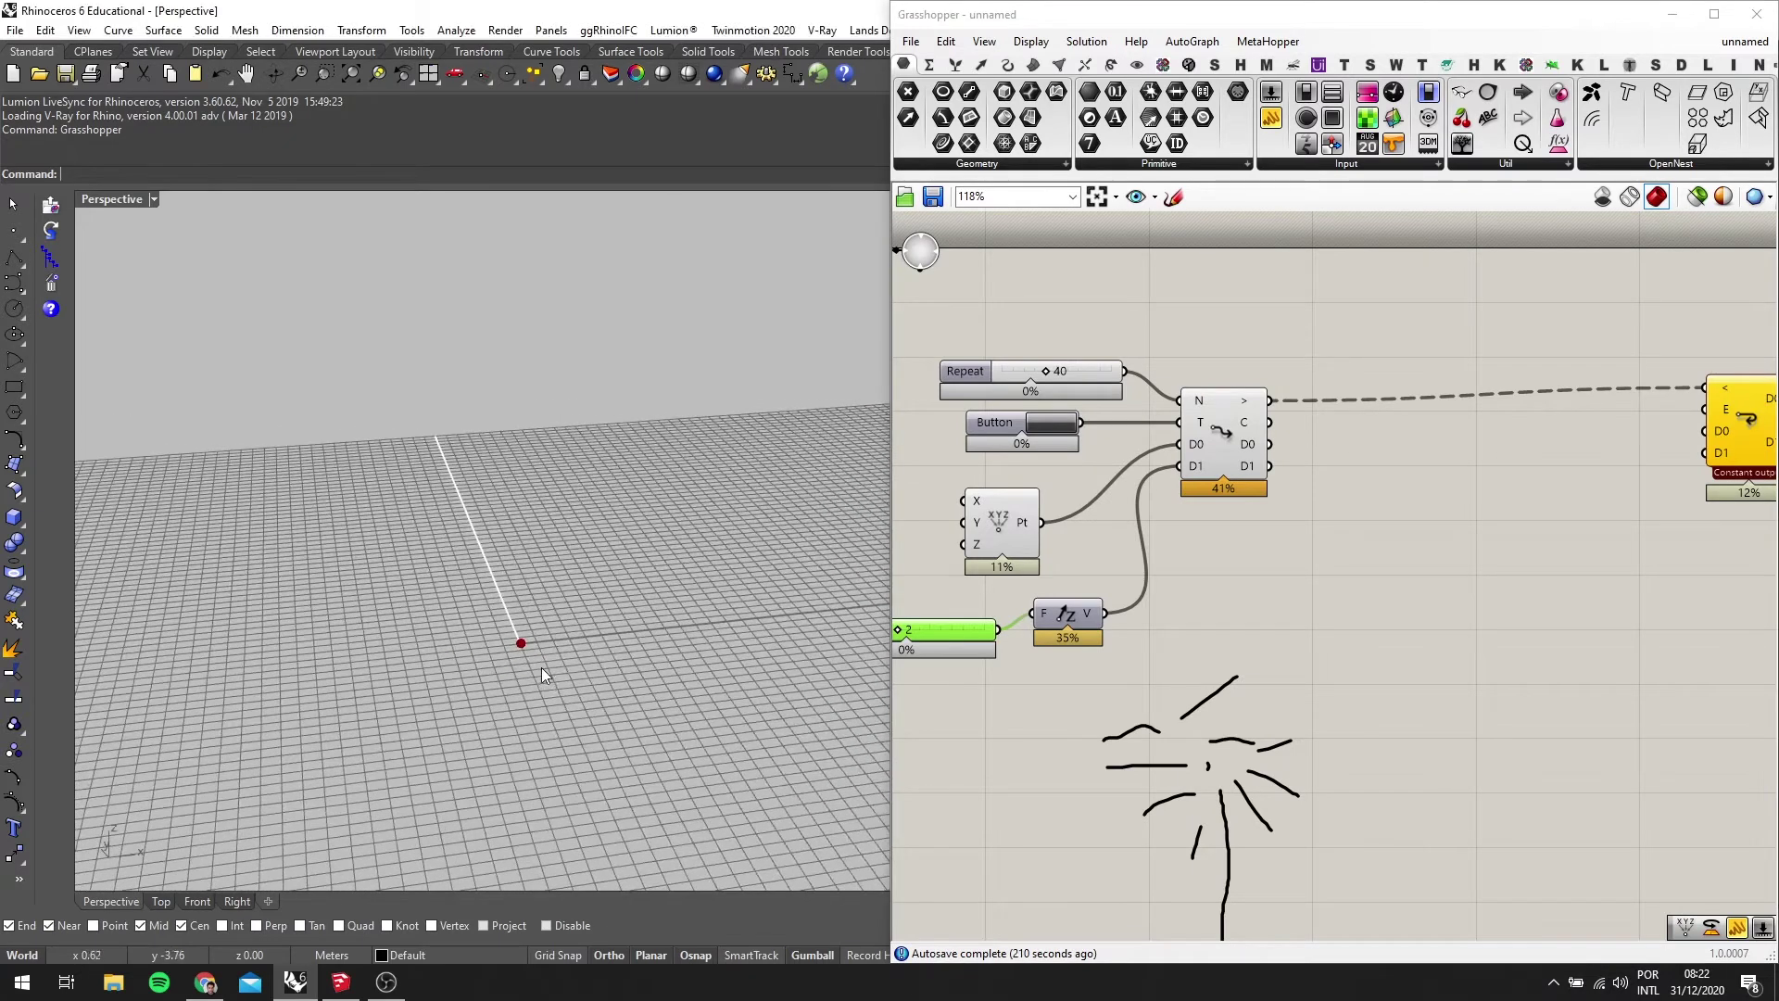
right_drag(569, 507, 572, 533)
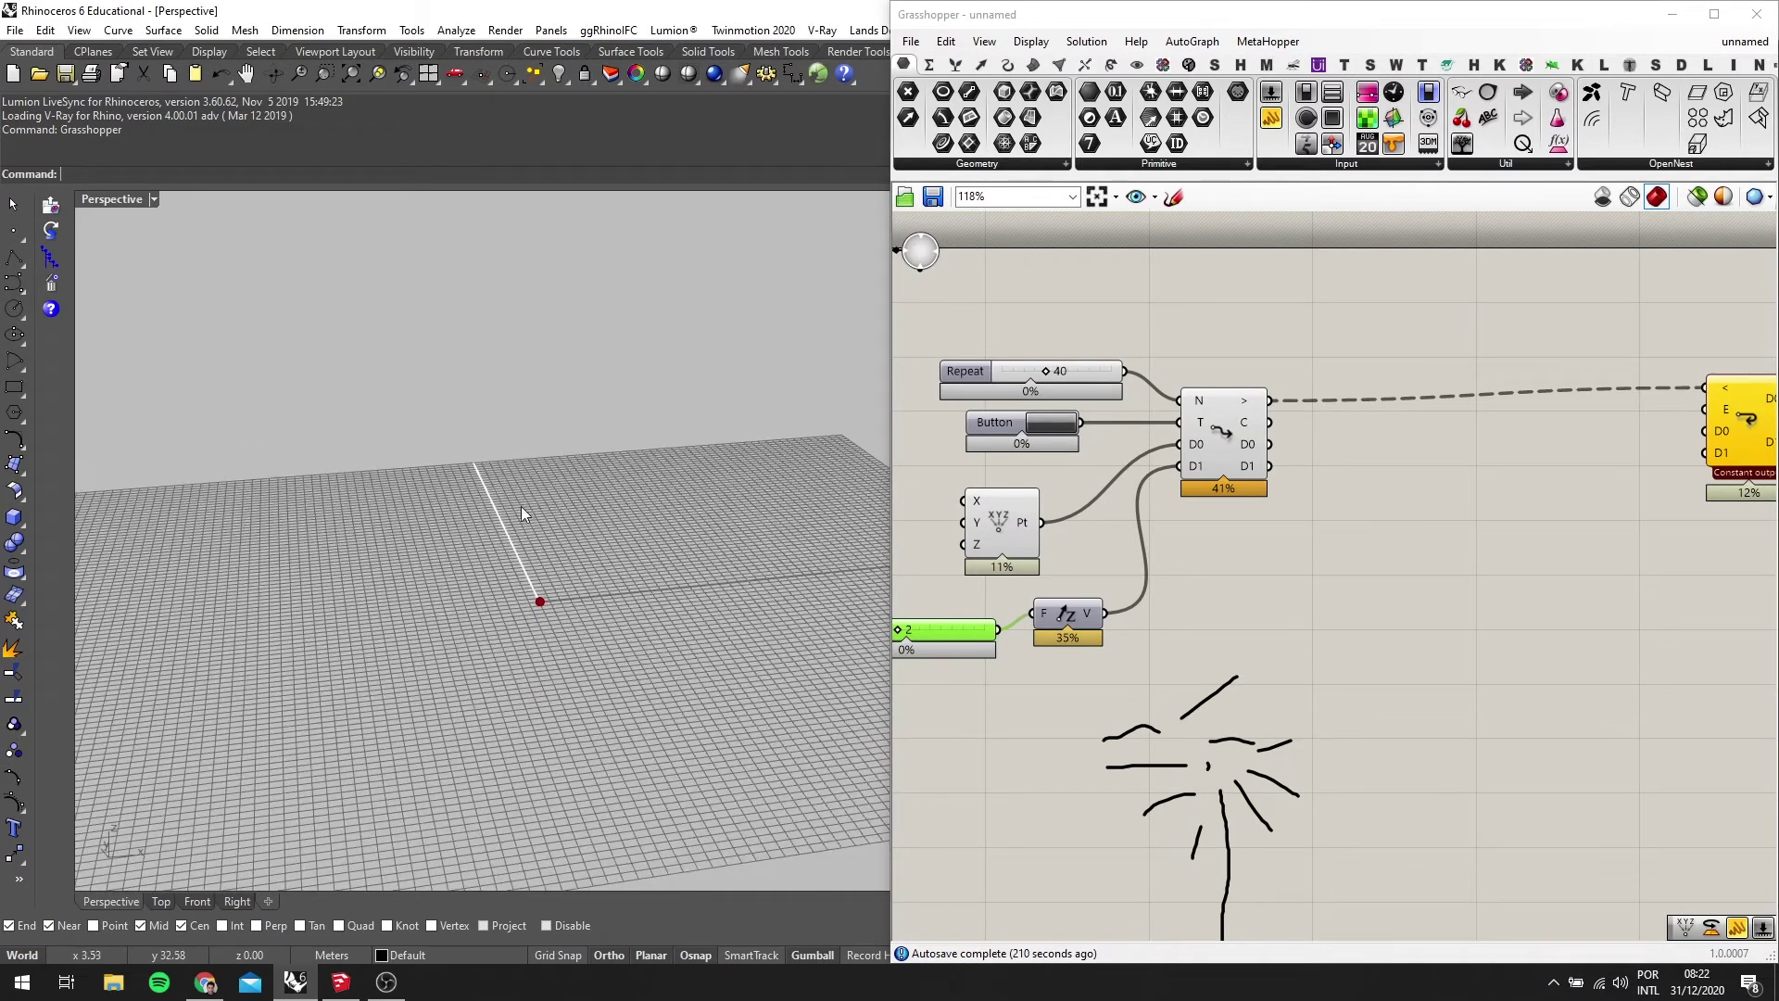
scroll(521, 514, down, 3)
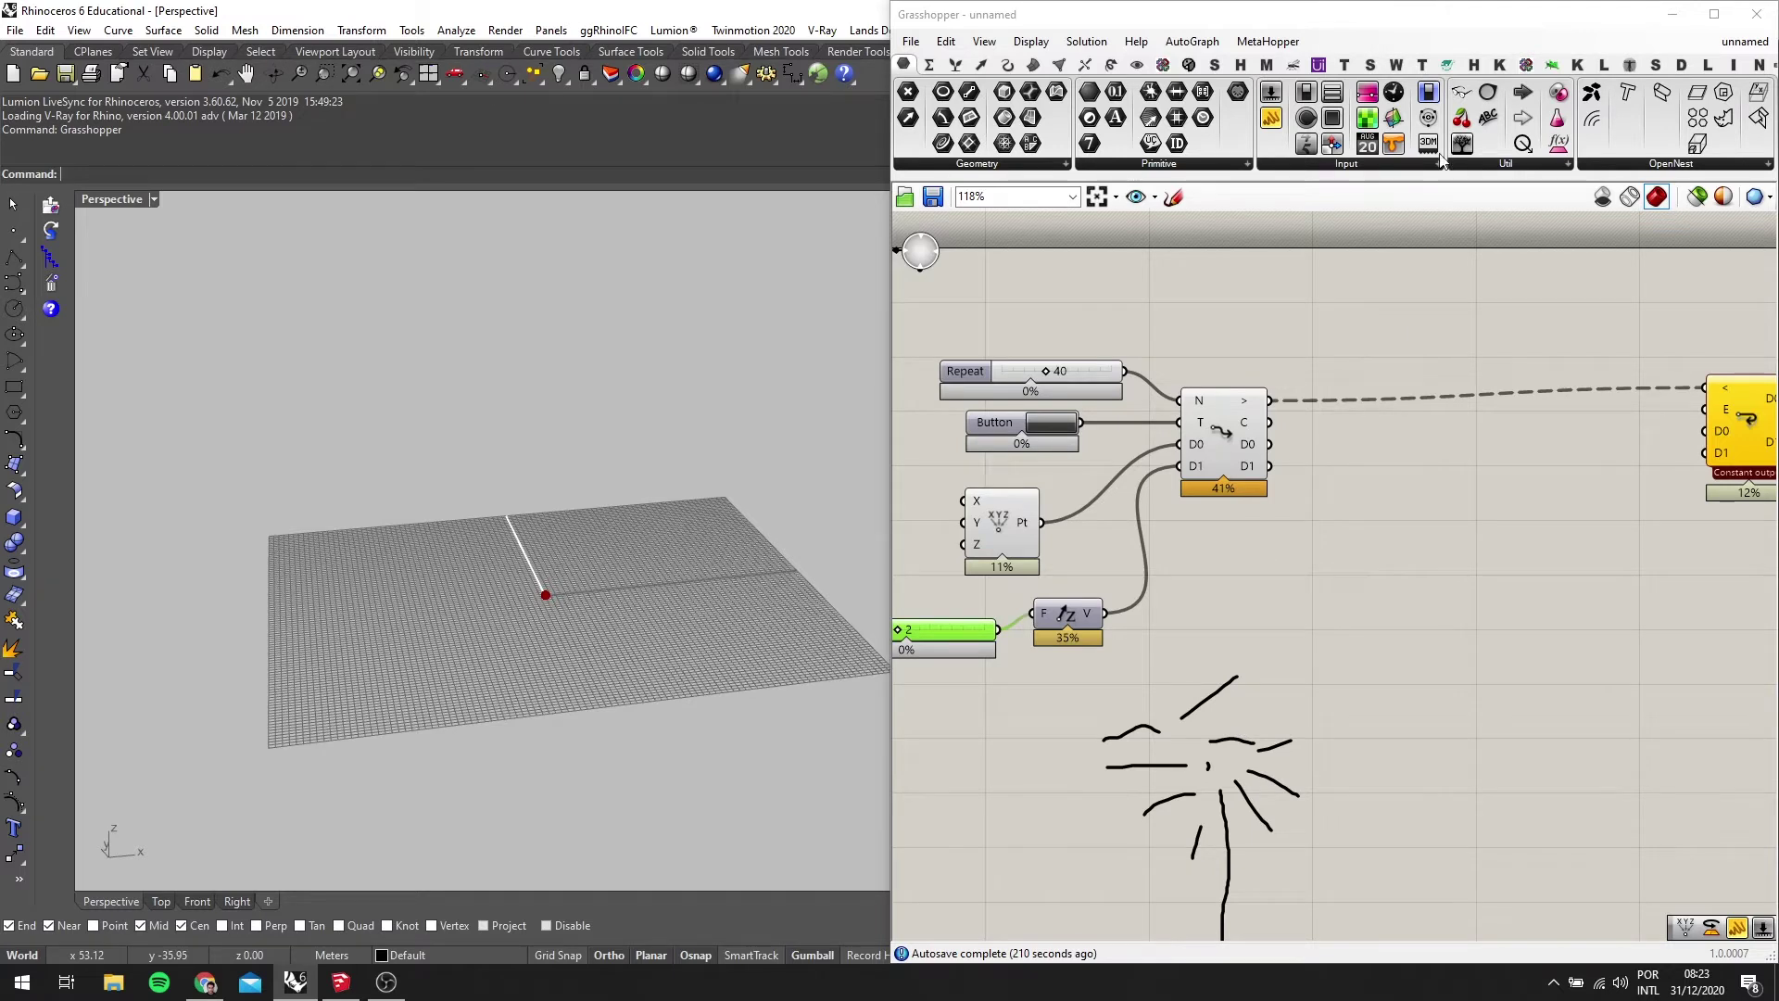
click(1474, 63)
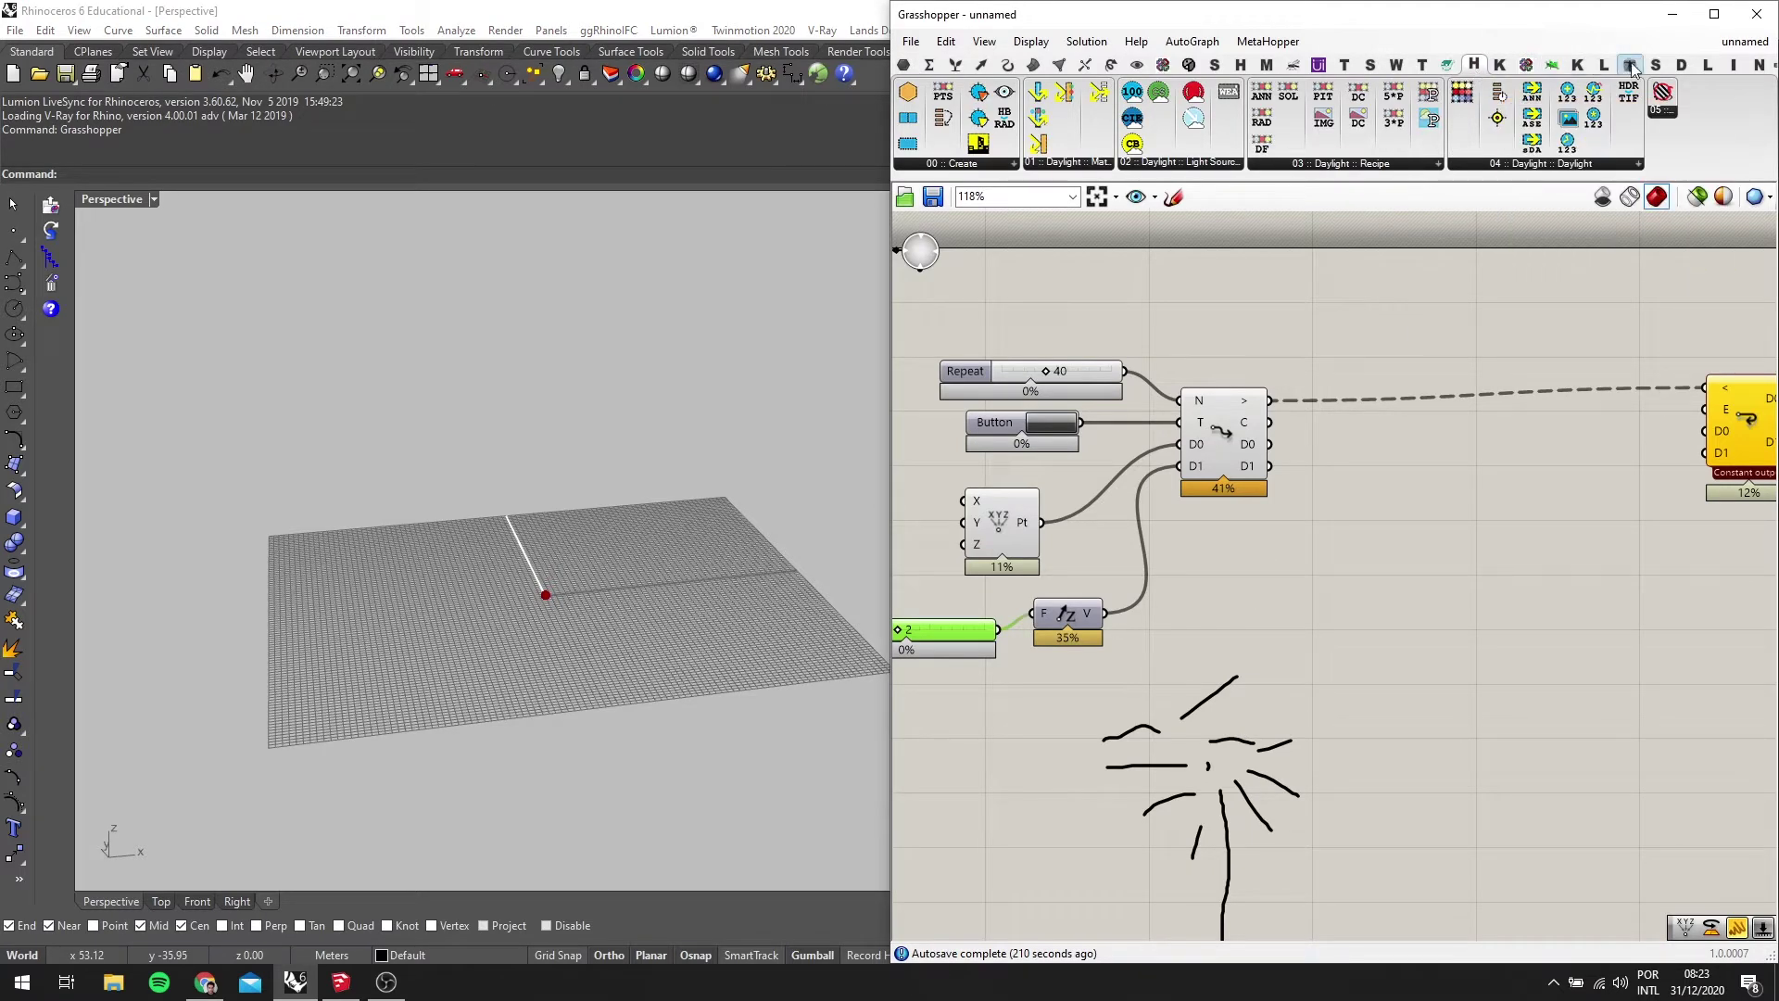
click(1241, 64)
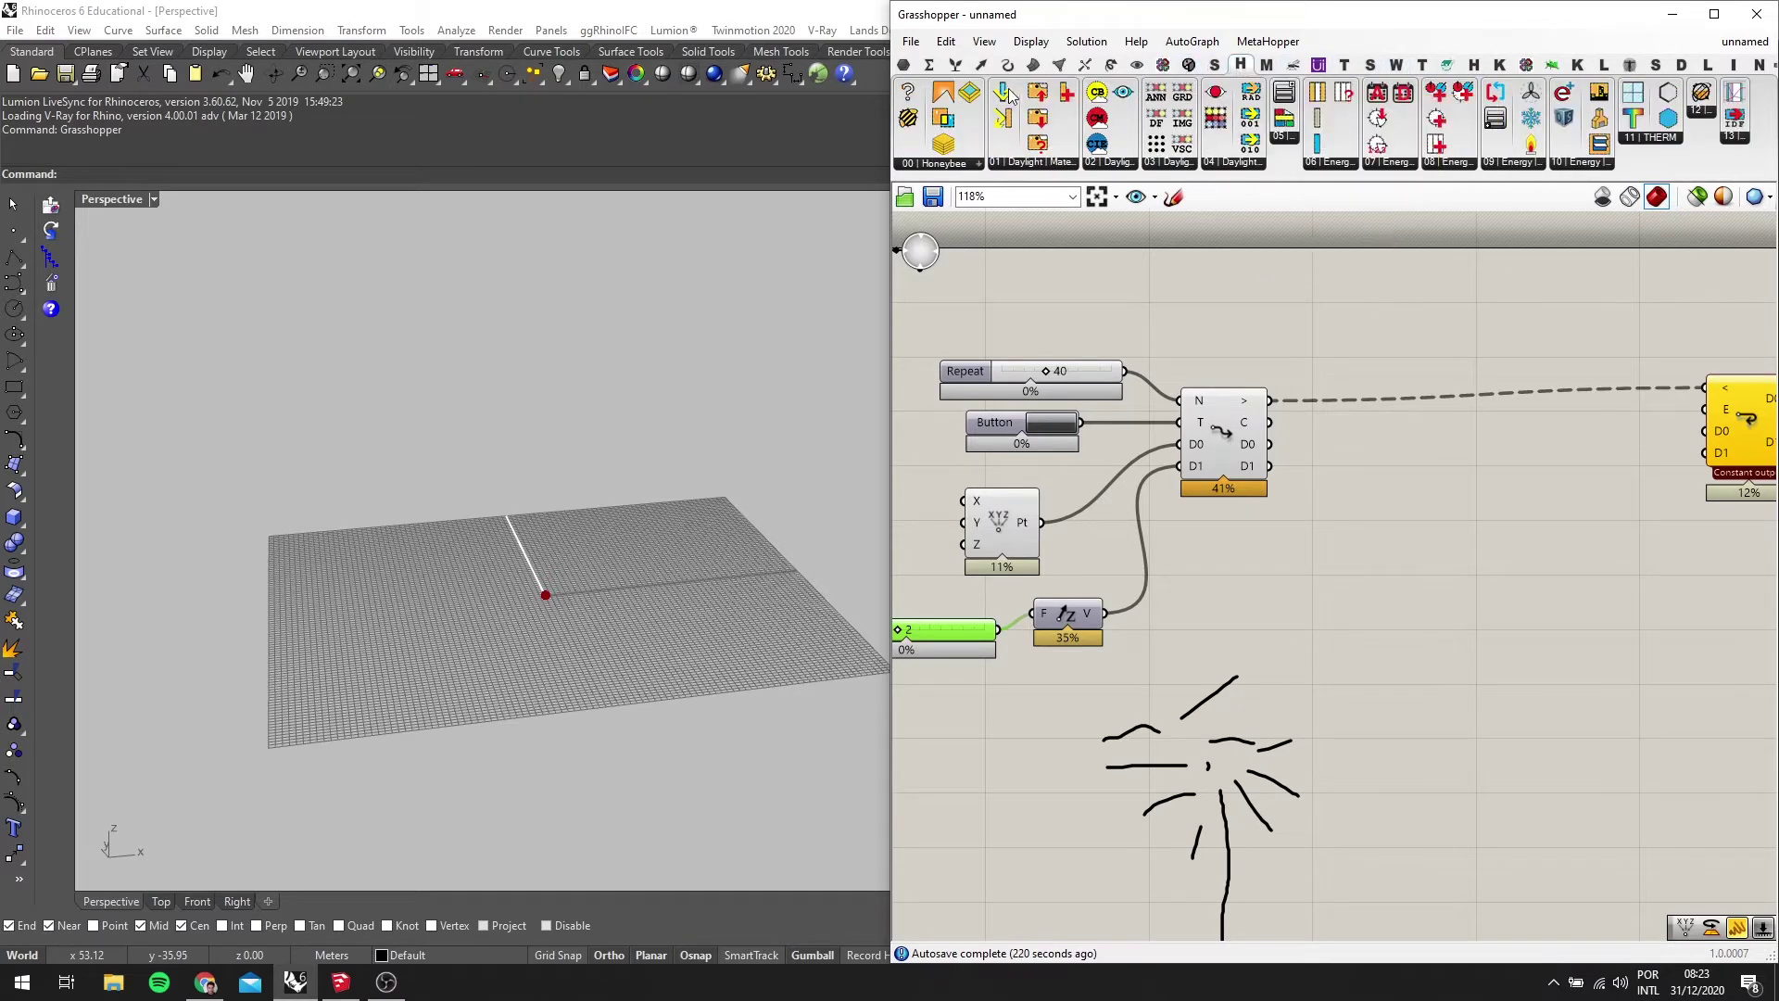
Add a Random_Vector component between Loop Start and Loop End
double_click(1349, 581)
text(VE)
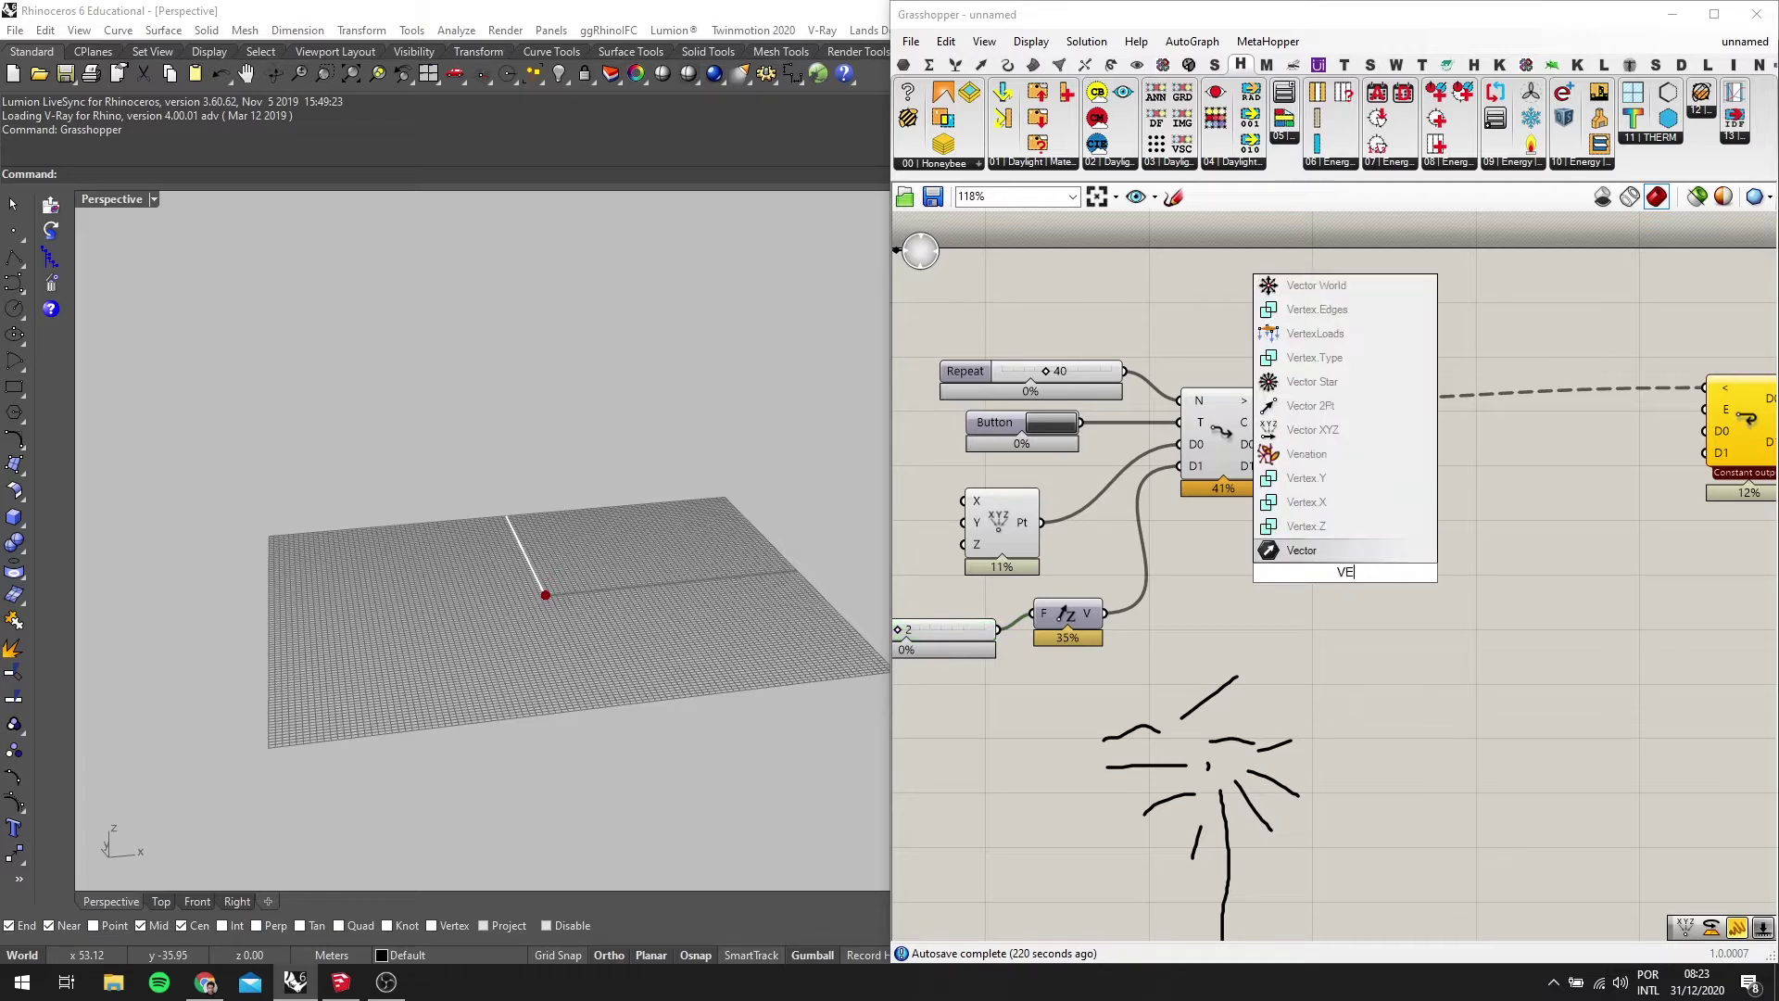
text(CTOR)
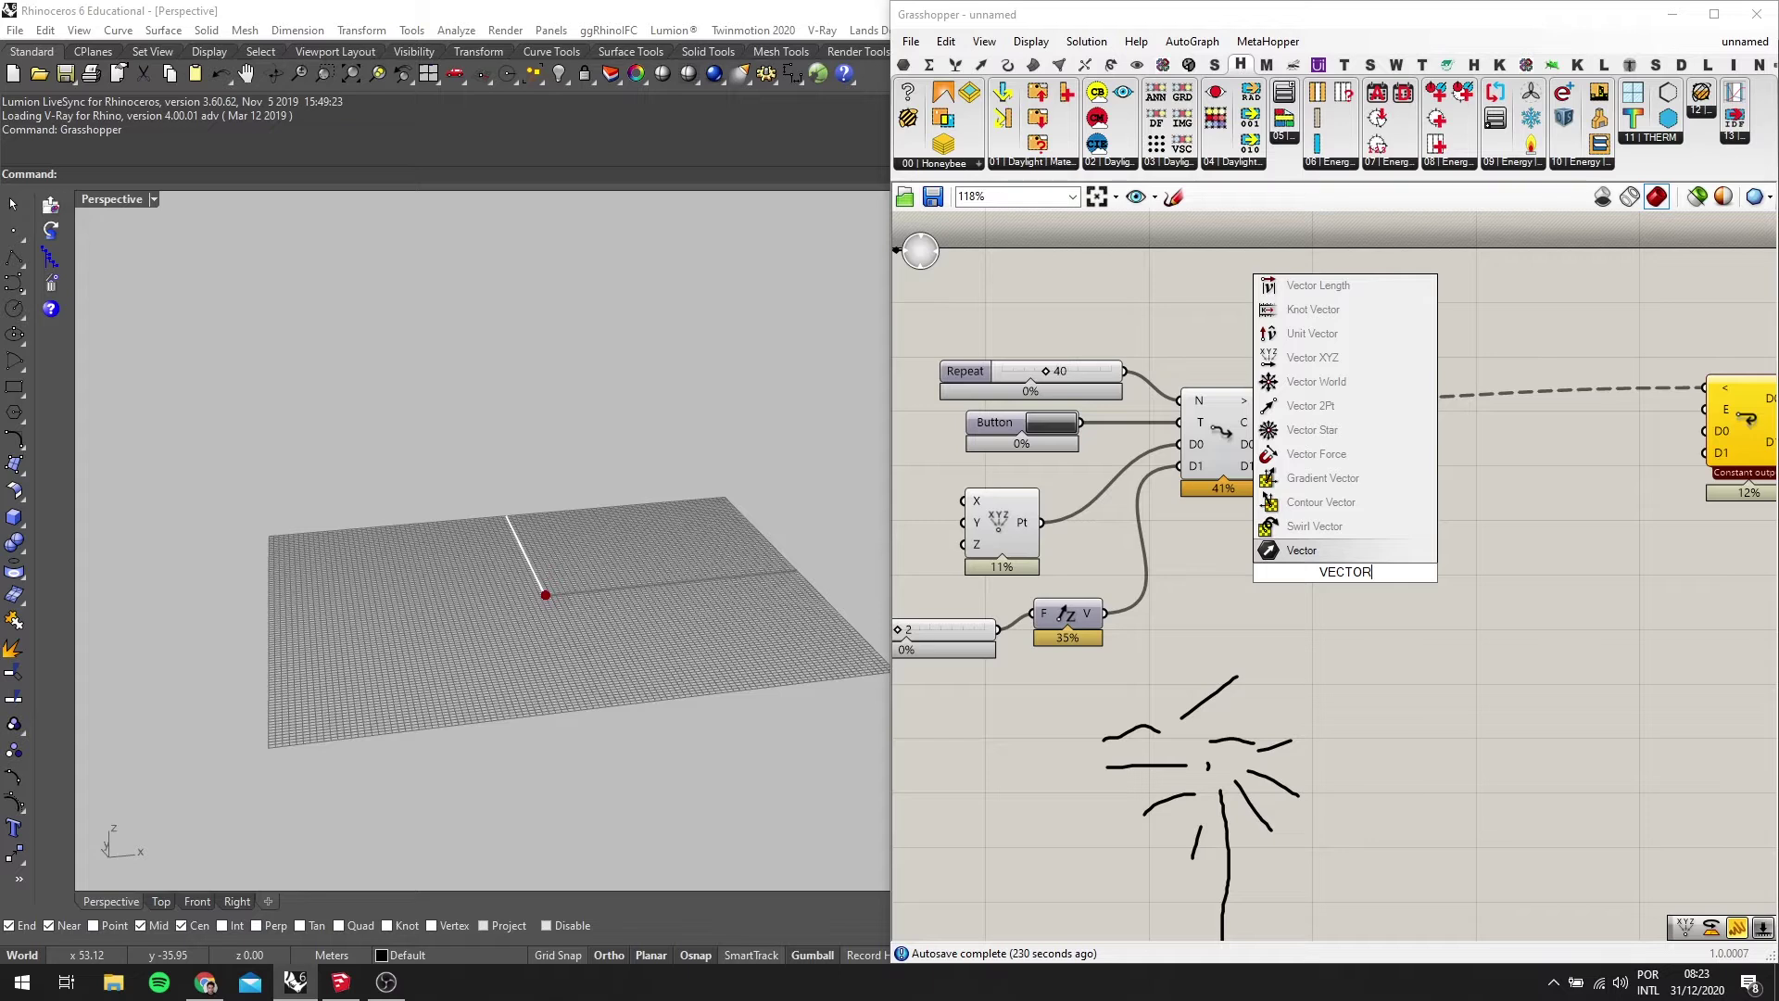
key(BackSpace)
key(BackSpace)
key(BackSpace)
key(BackSpace)
key(BackSpace)
key(BackSpace)
text(RANDOM VECTOR)
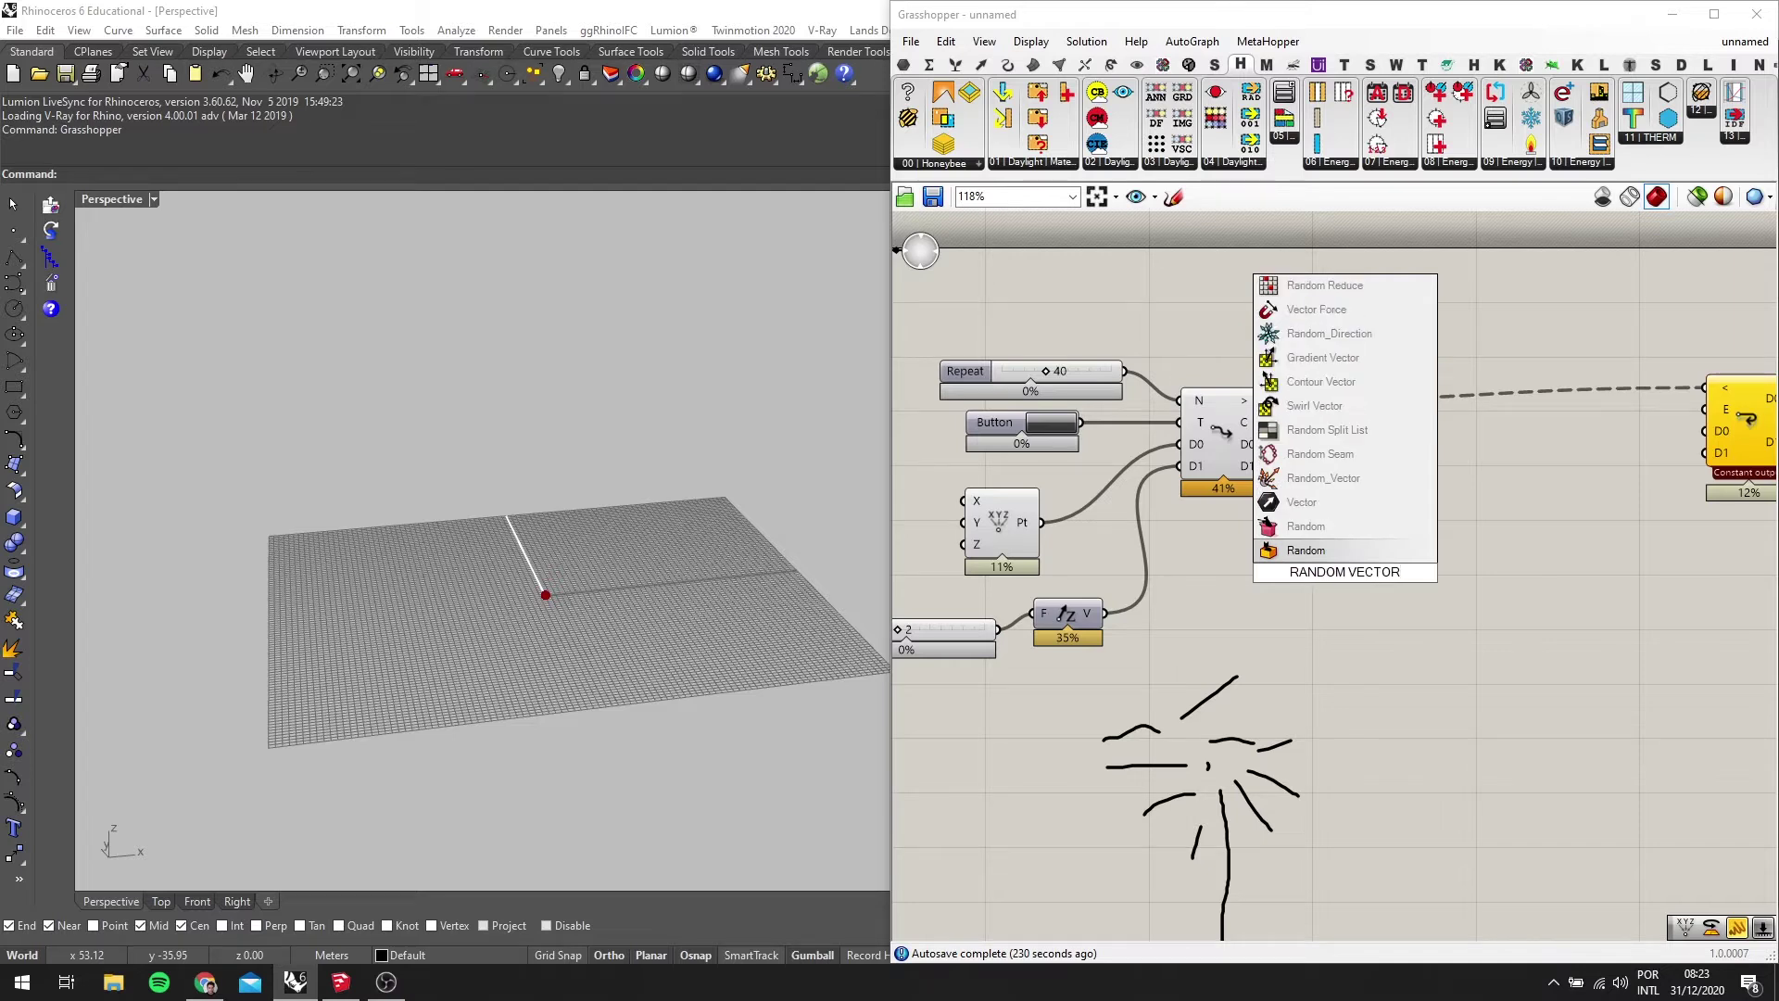
click(1368, 480)
scroll(1353, 551, up, 3)
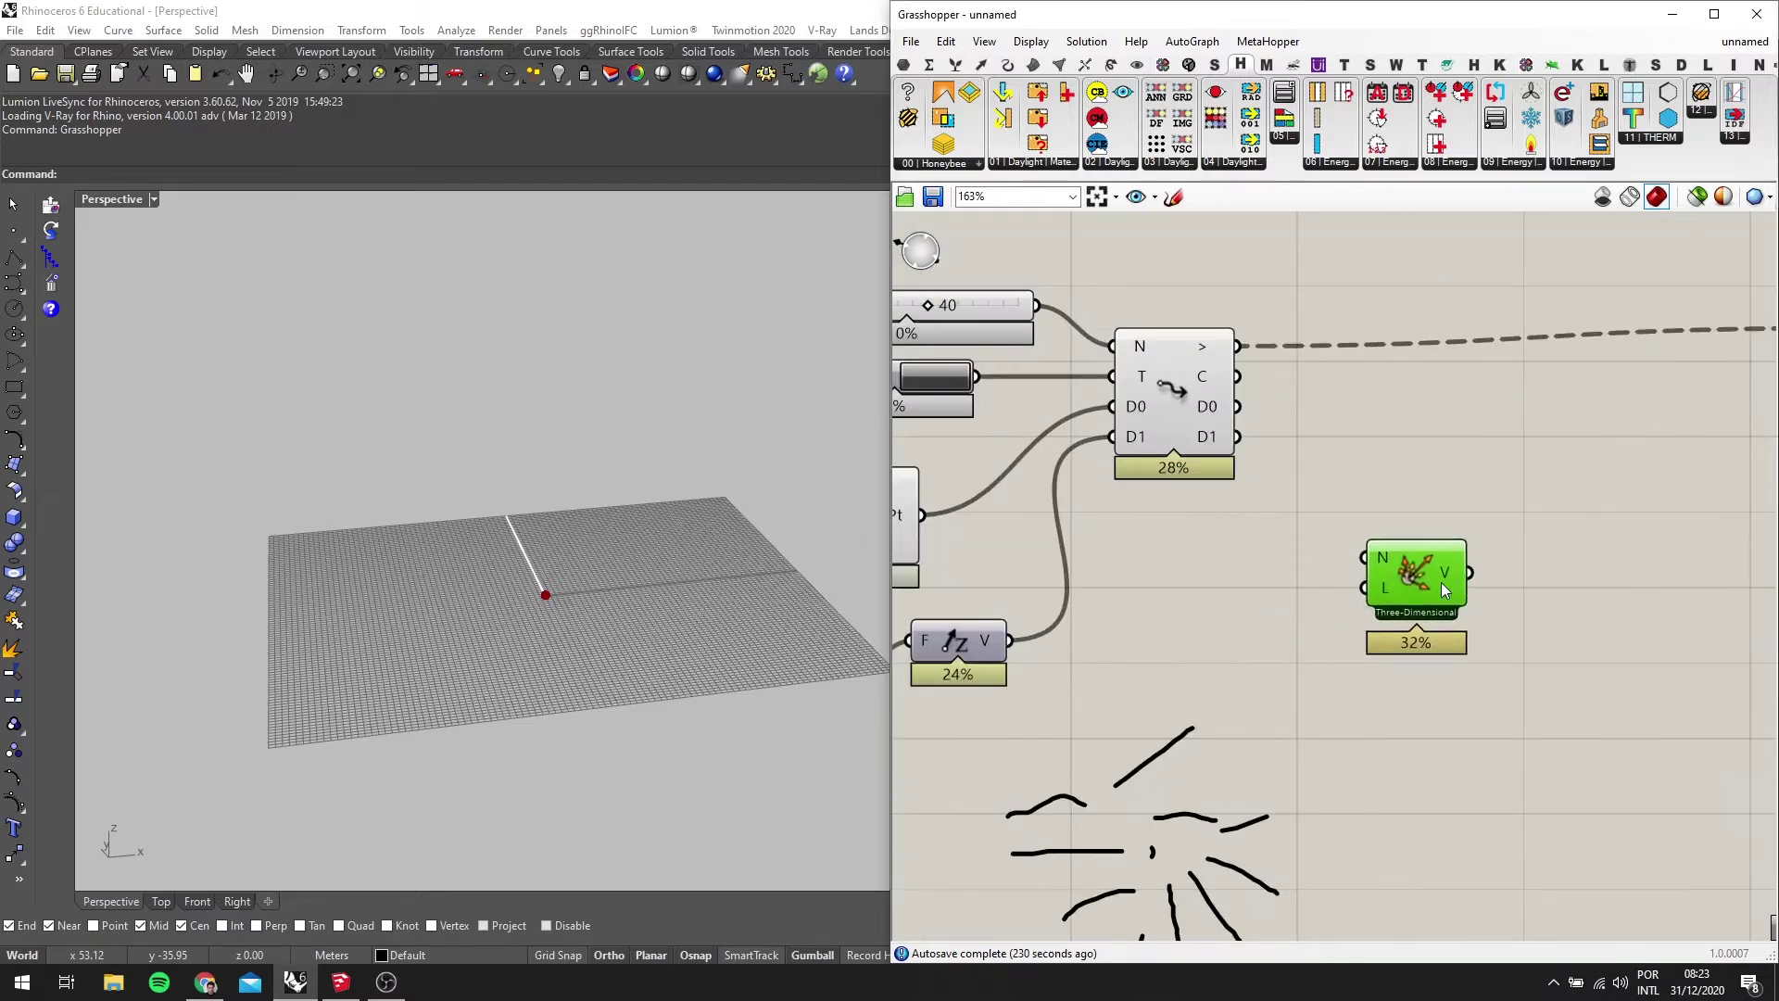
scroll(1372, 501, down, 4)
scroll(1364, 481, up, 2)
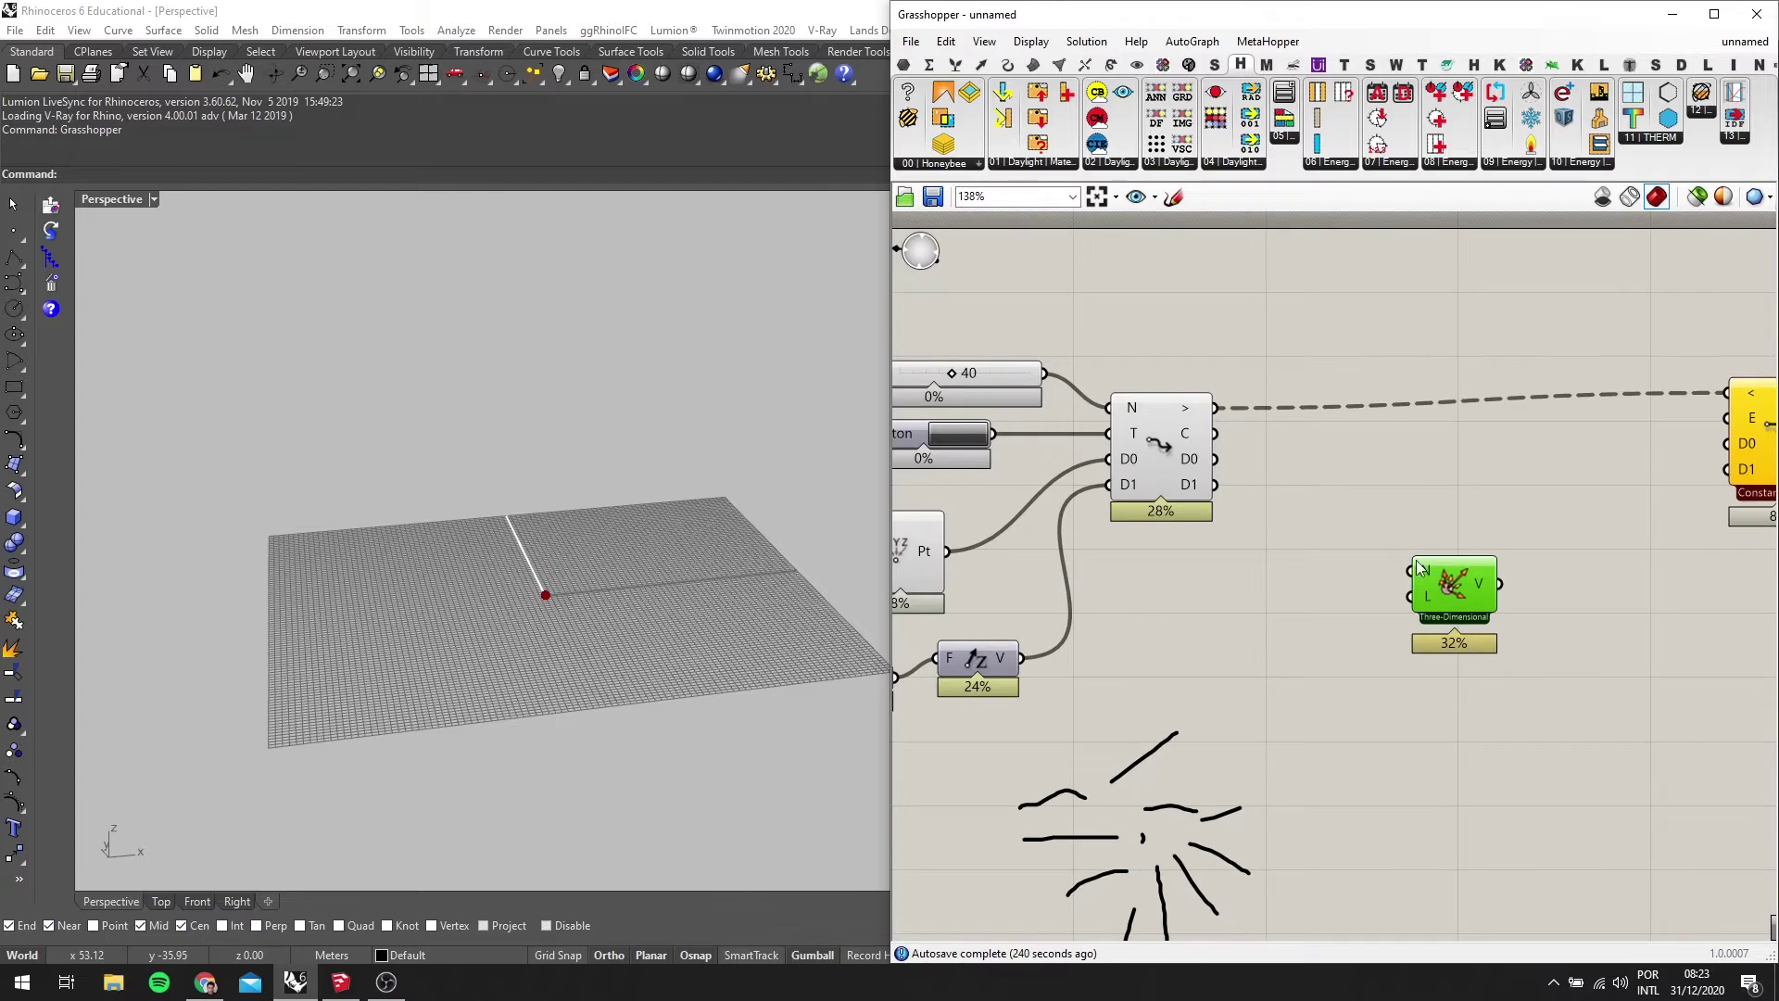
scroll(1419, 567, down, 3)
scroll(1468, 576, up, 2)
scroll(1298, 500, up, 1)
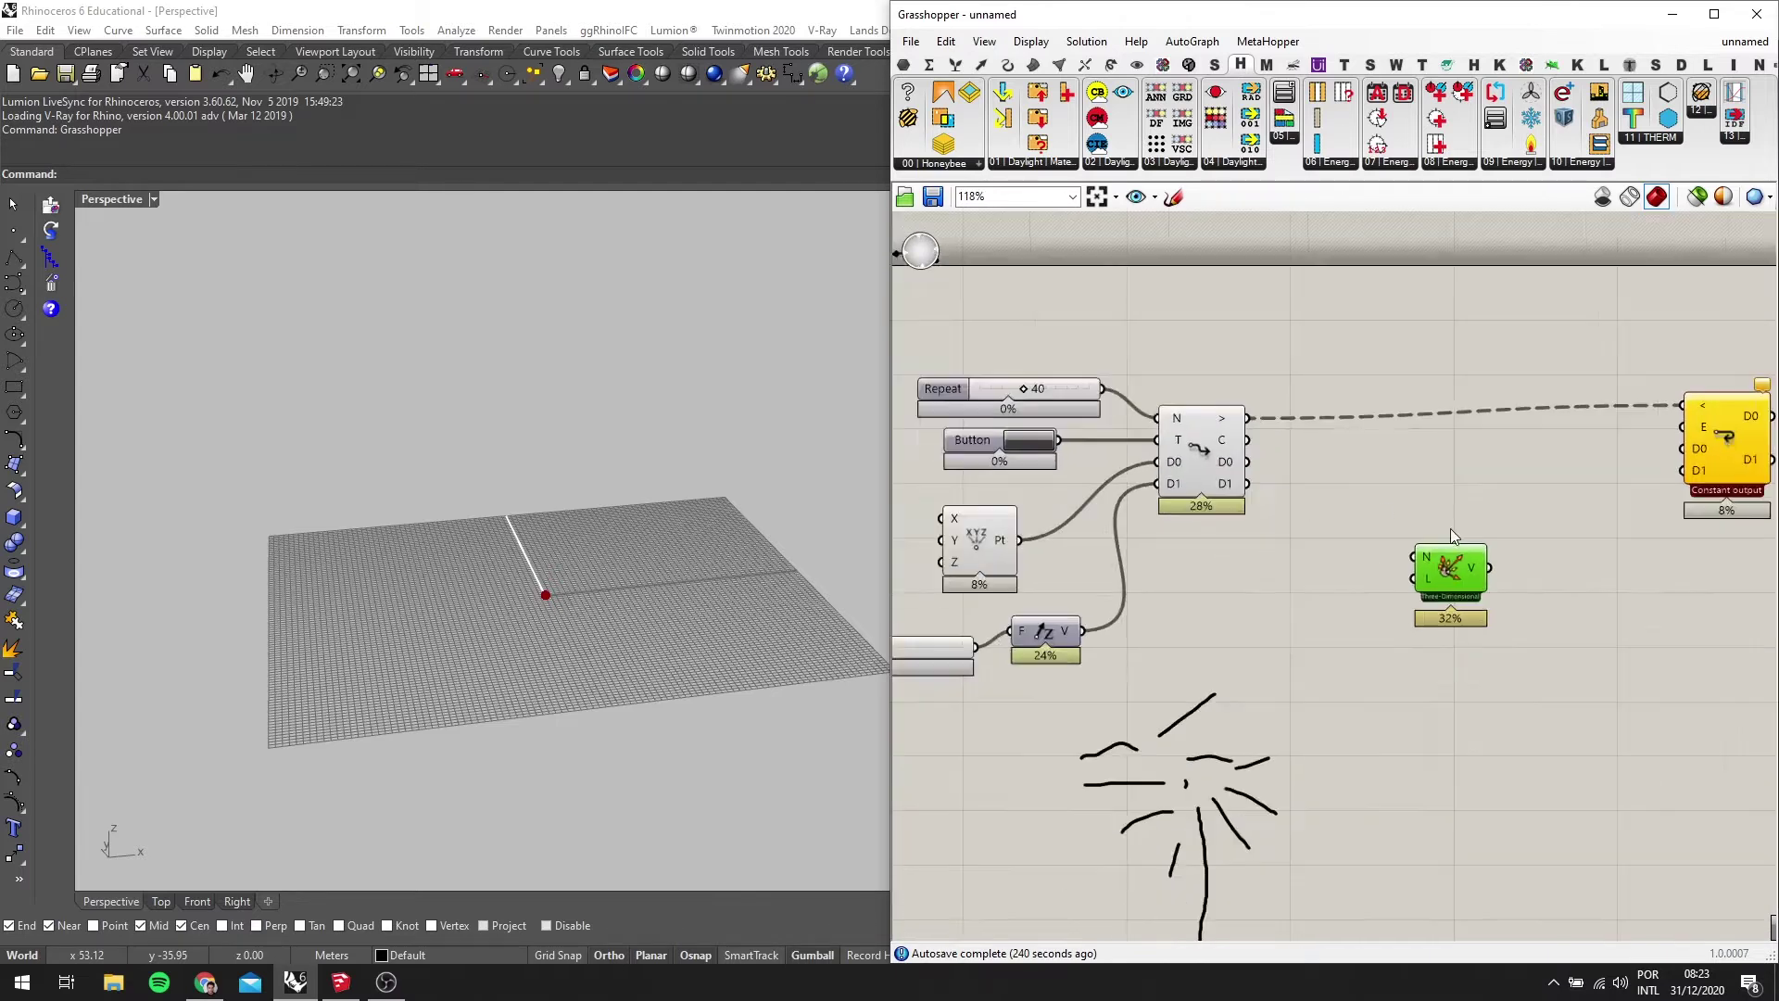
scroll(1452, 532, down, 2)
scroll(1478, 593, up, 3)
scroll(1446, 515, down, 1)
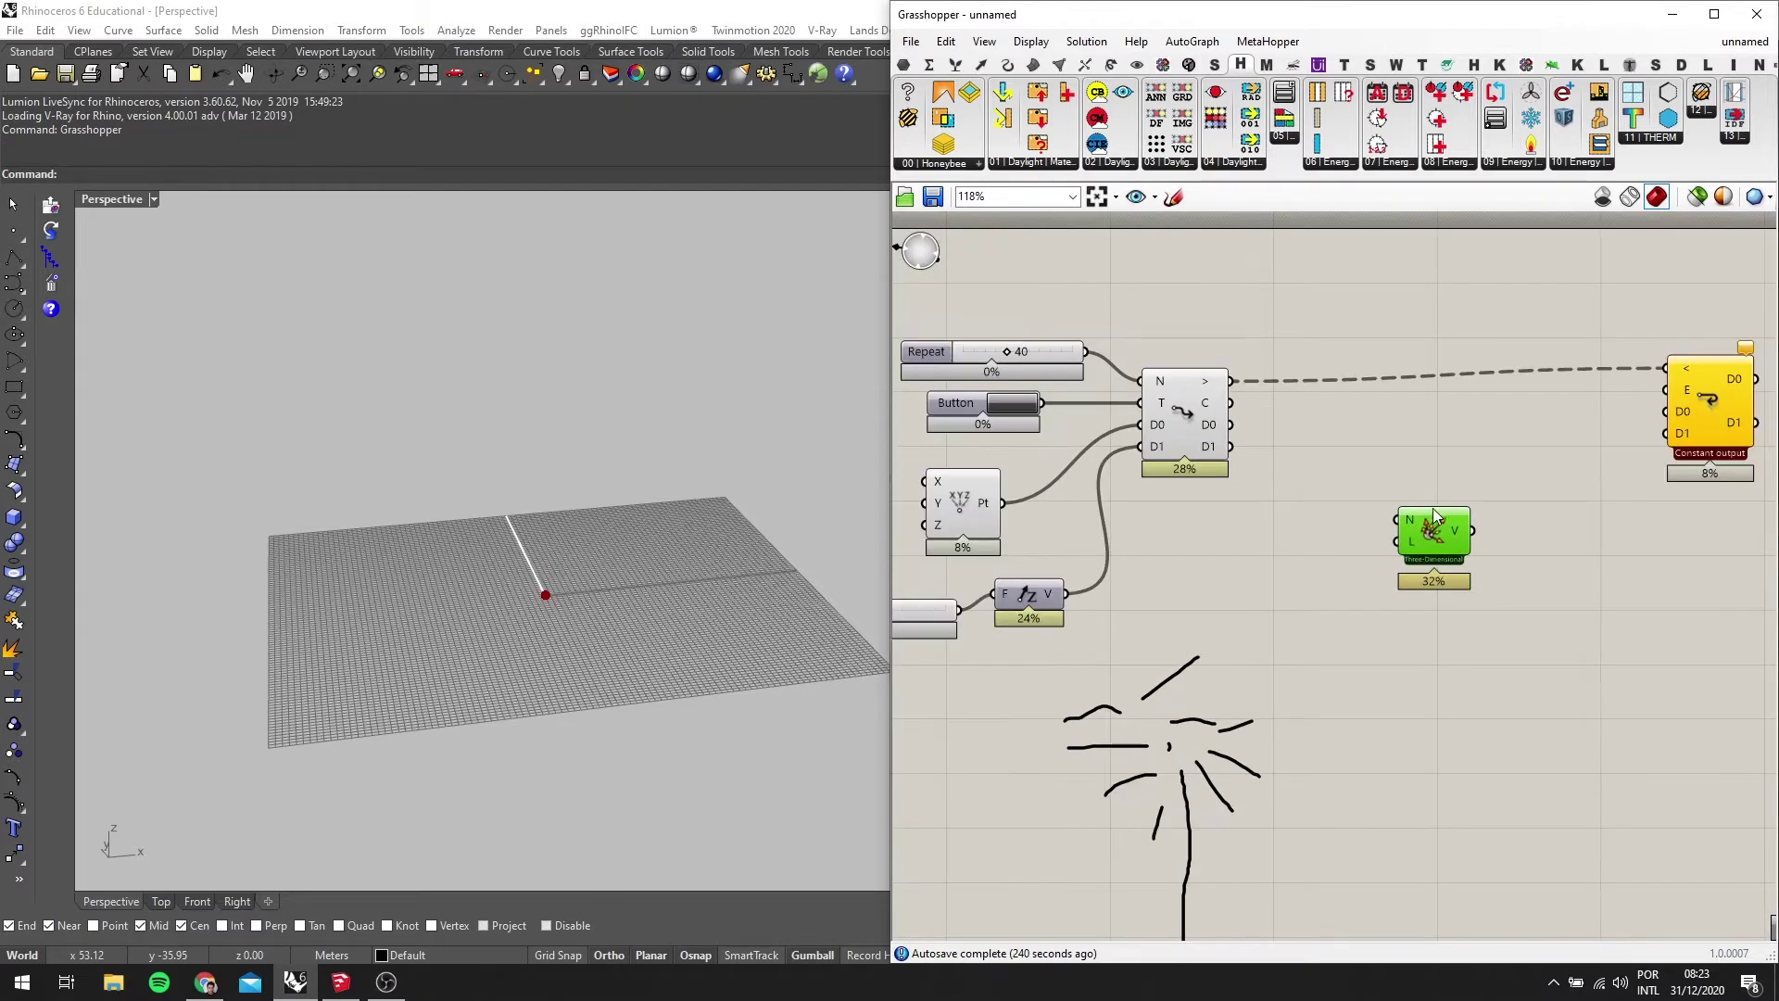
scroll(1184, 405, up, 2)
scroll(1147, 456, down, 1)
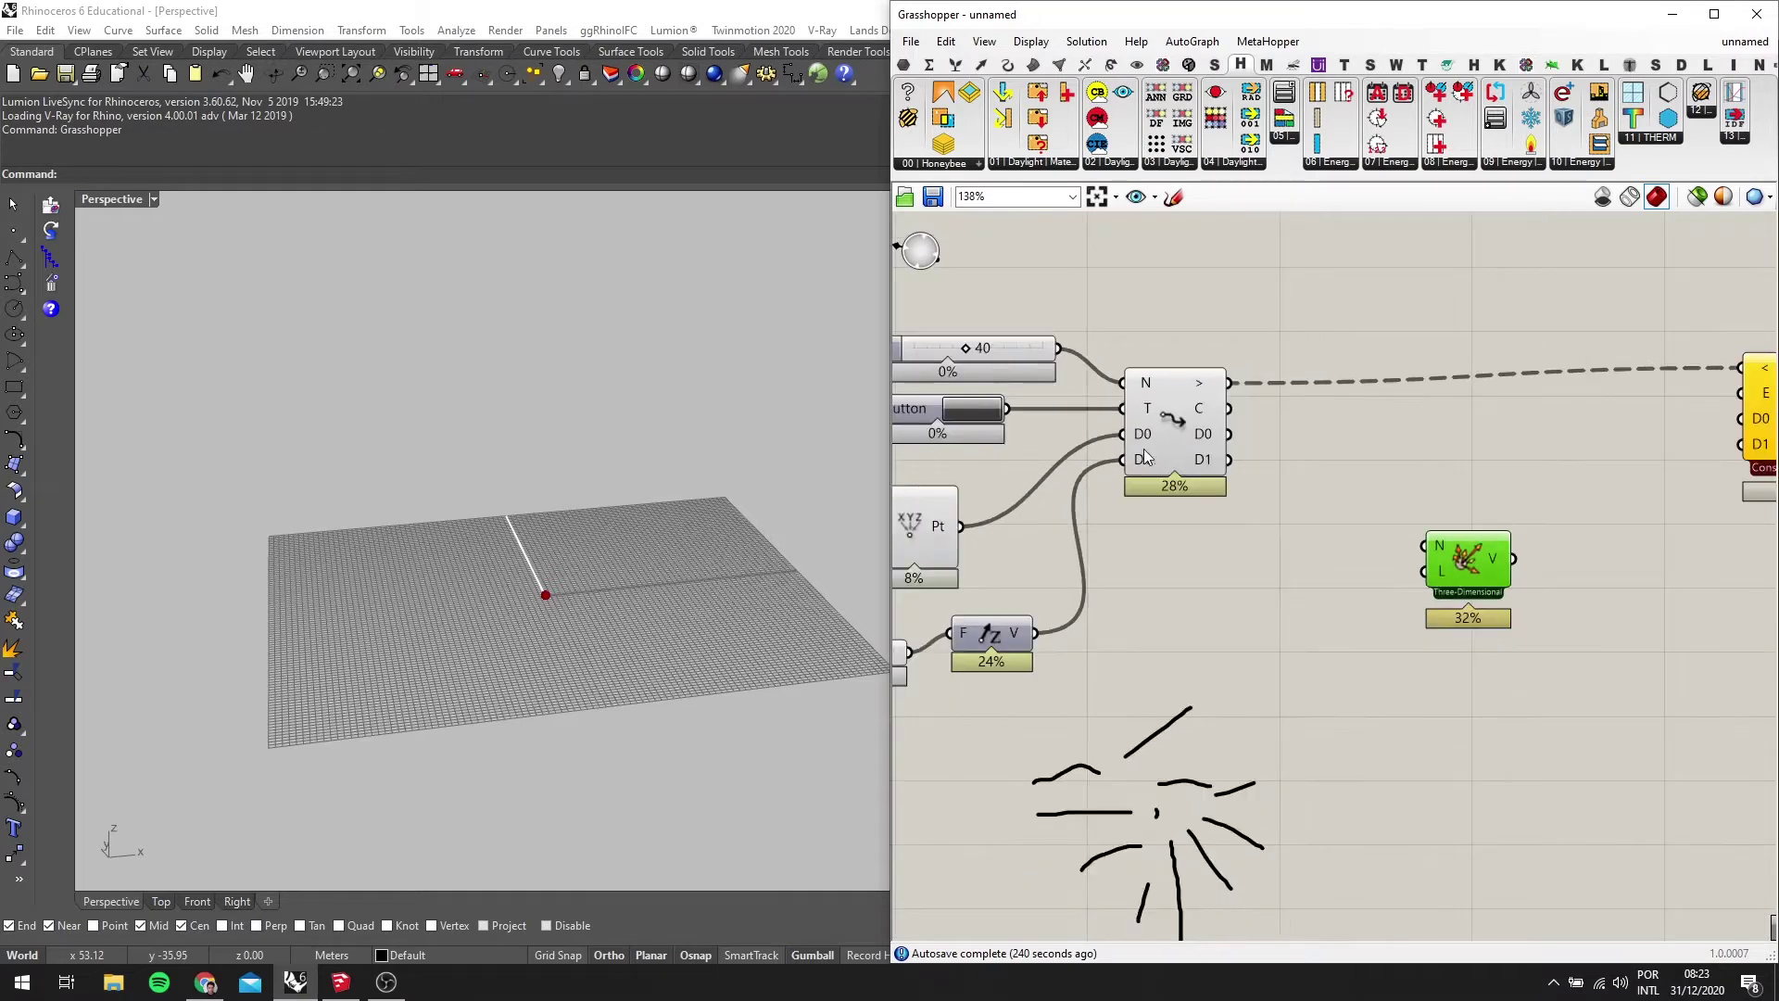
Connect the Repeat slider set to 40 to Random_Vector's N input
scroll(1222, 409, down, 1)
scroll(1222, 409, up, 2)
scroll(1204, 409, down, 1)
scroll(1195, 408, down, 1)
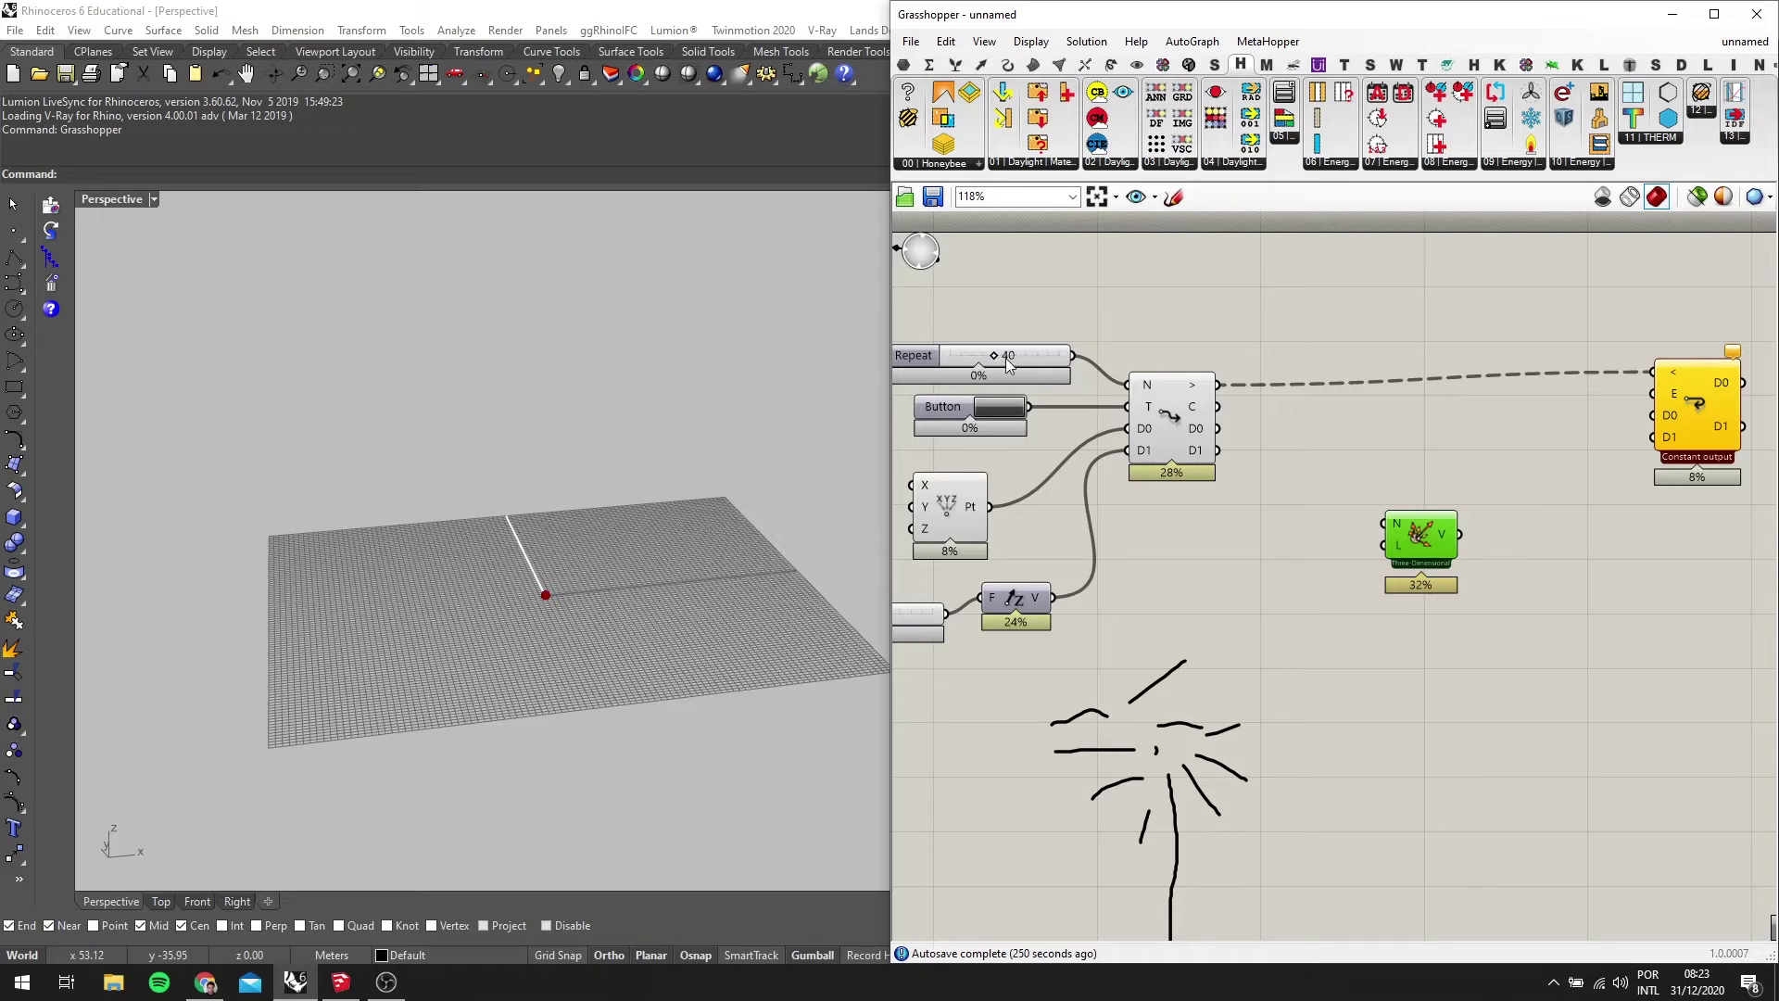
drag(1217, 428, 1383, 524)
scroll(1418, 556, up, 4)
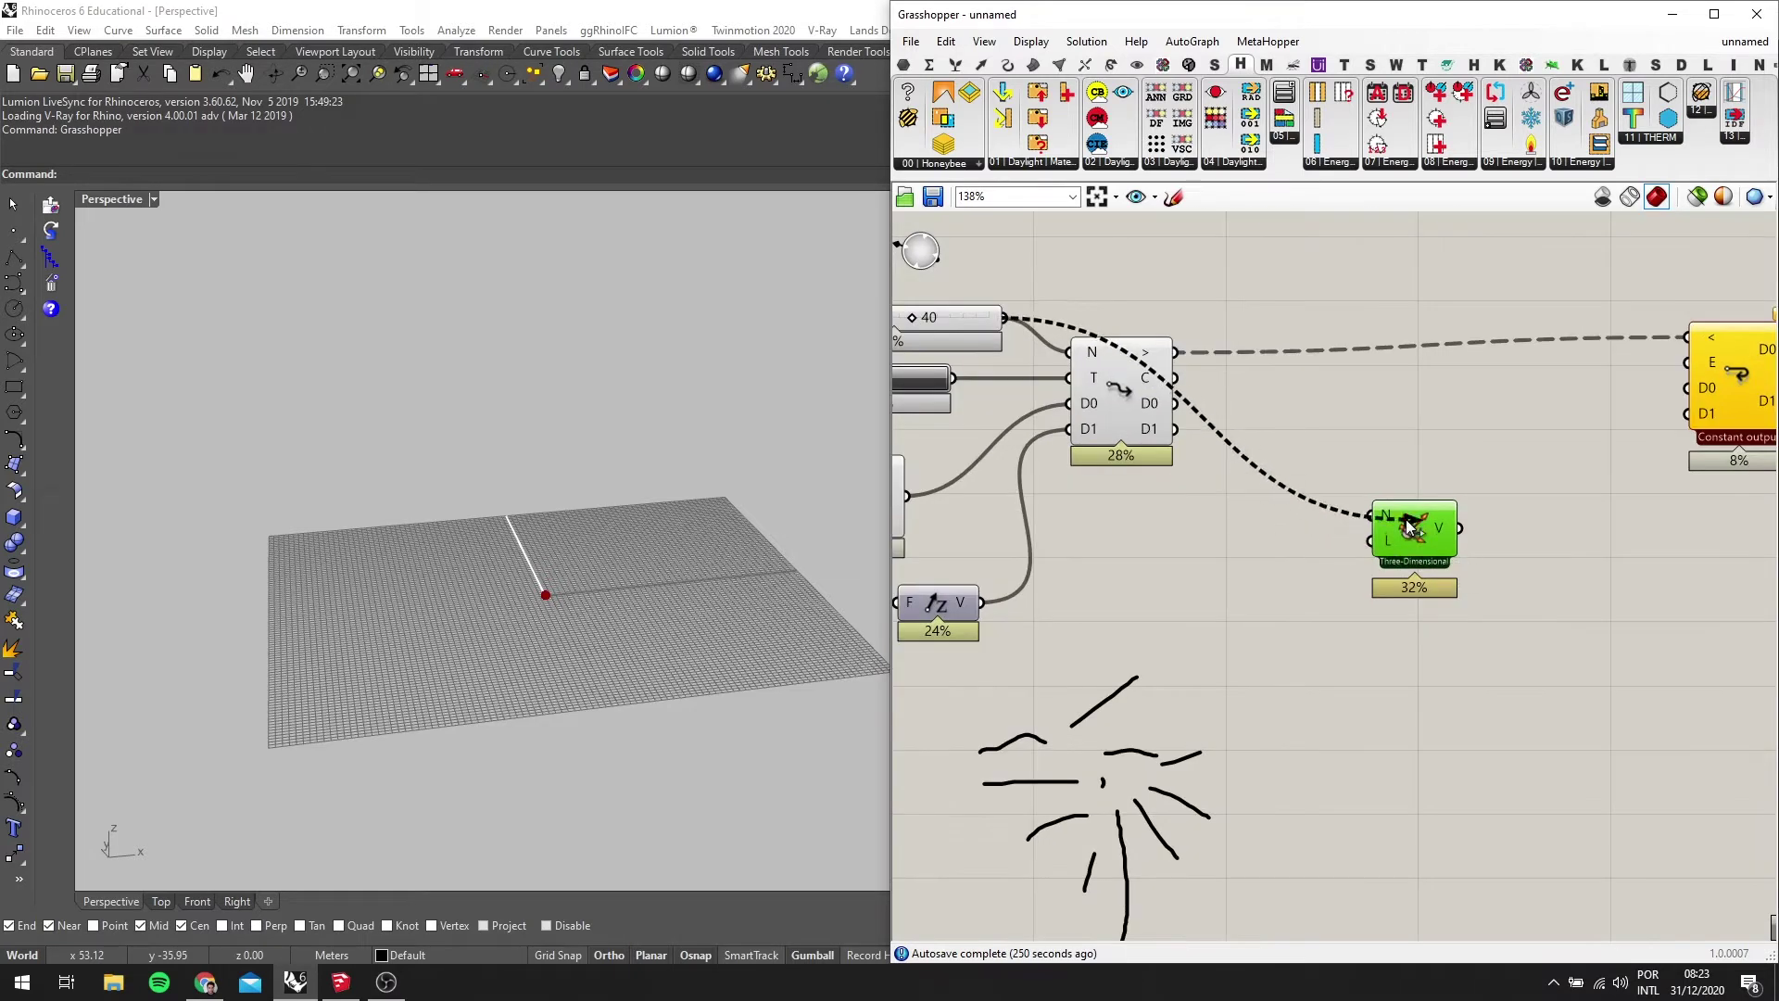
scroll(1366, 500, up, 1)
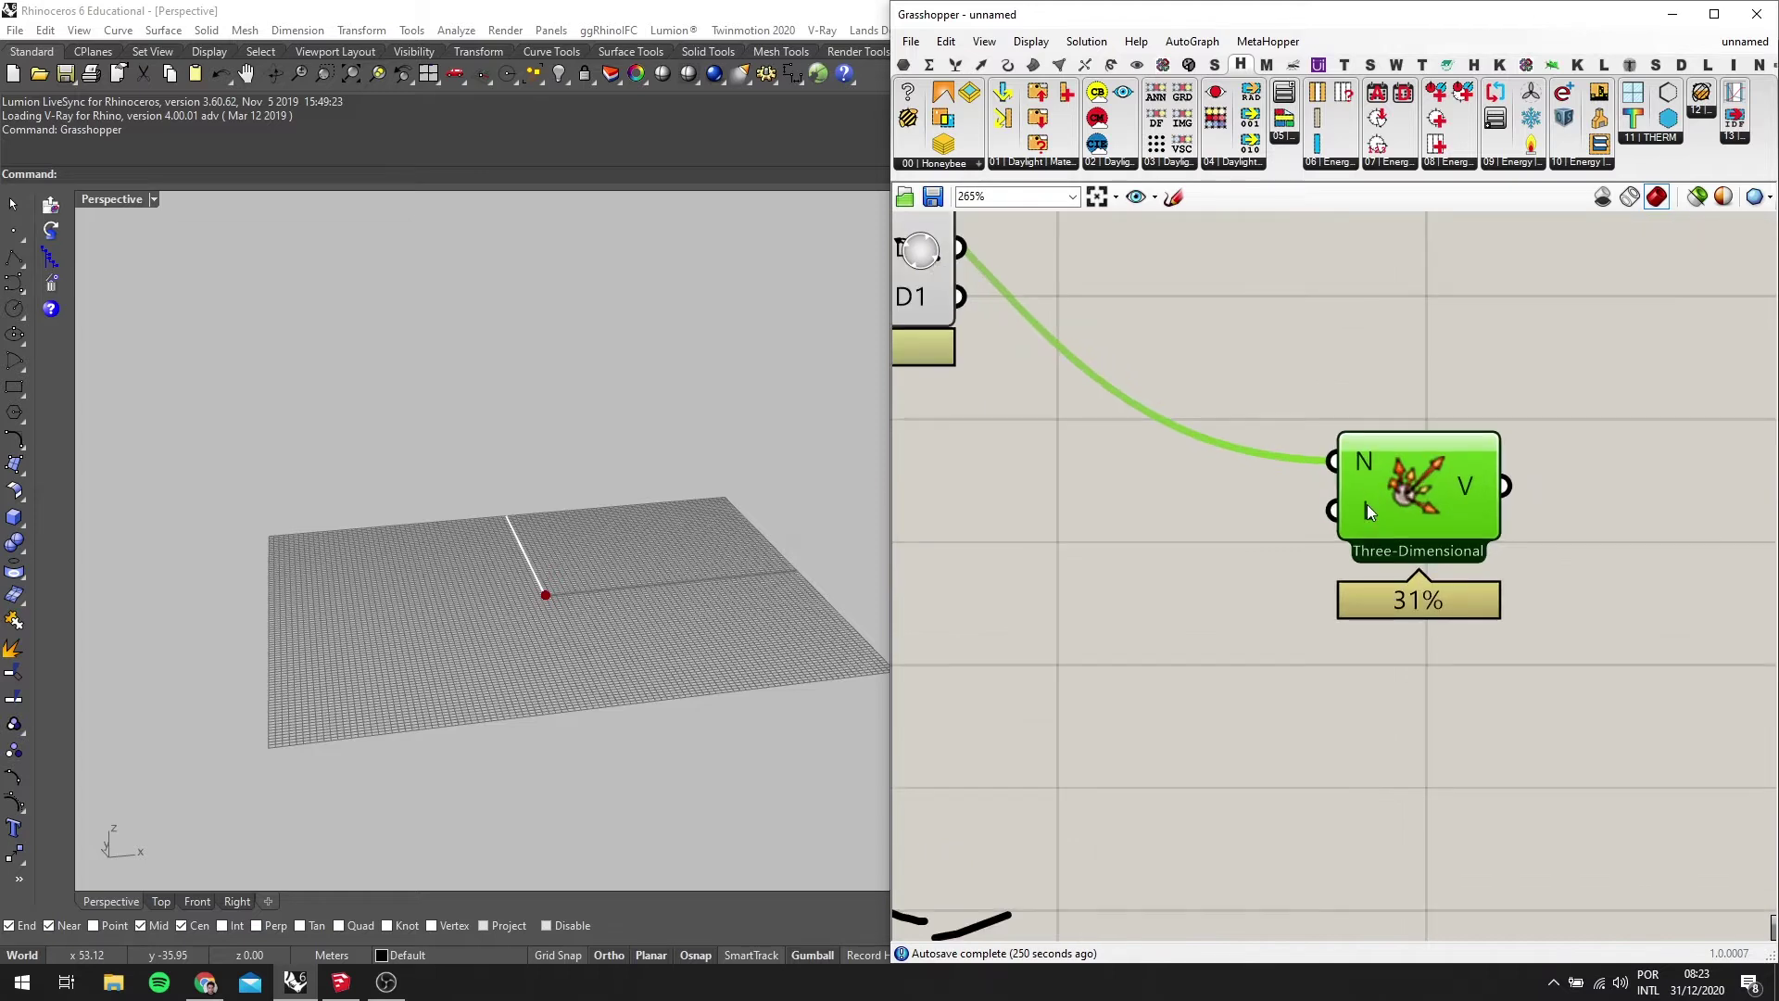
scroll(1369, 513, down, 2)
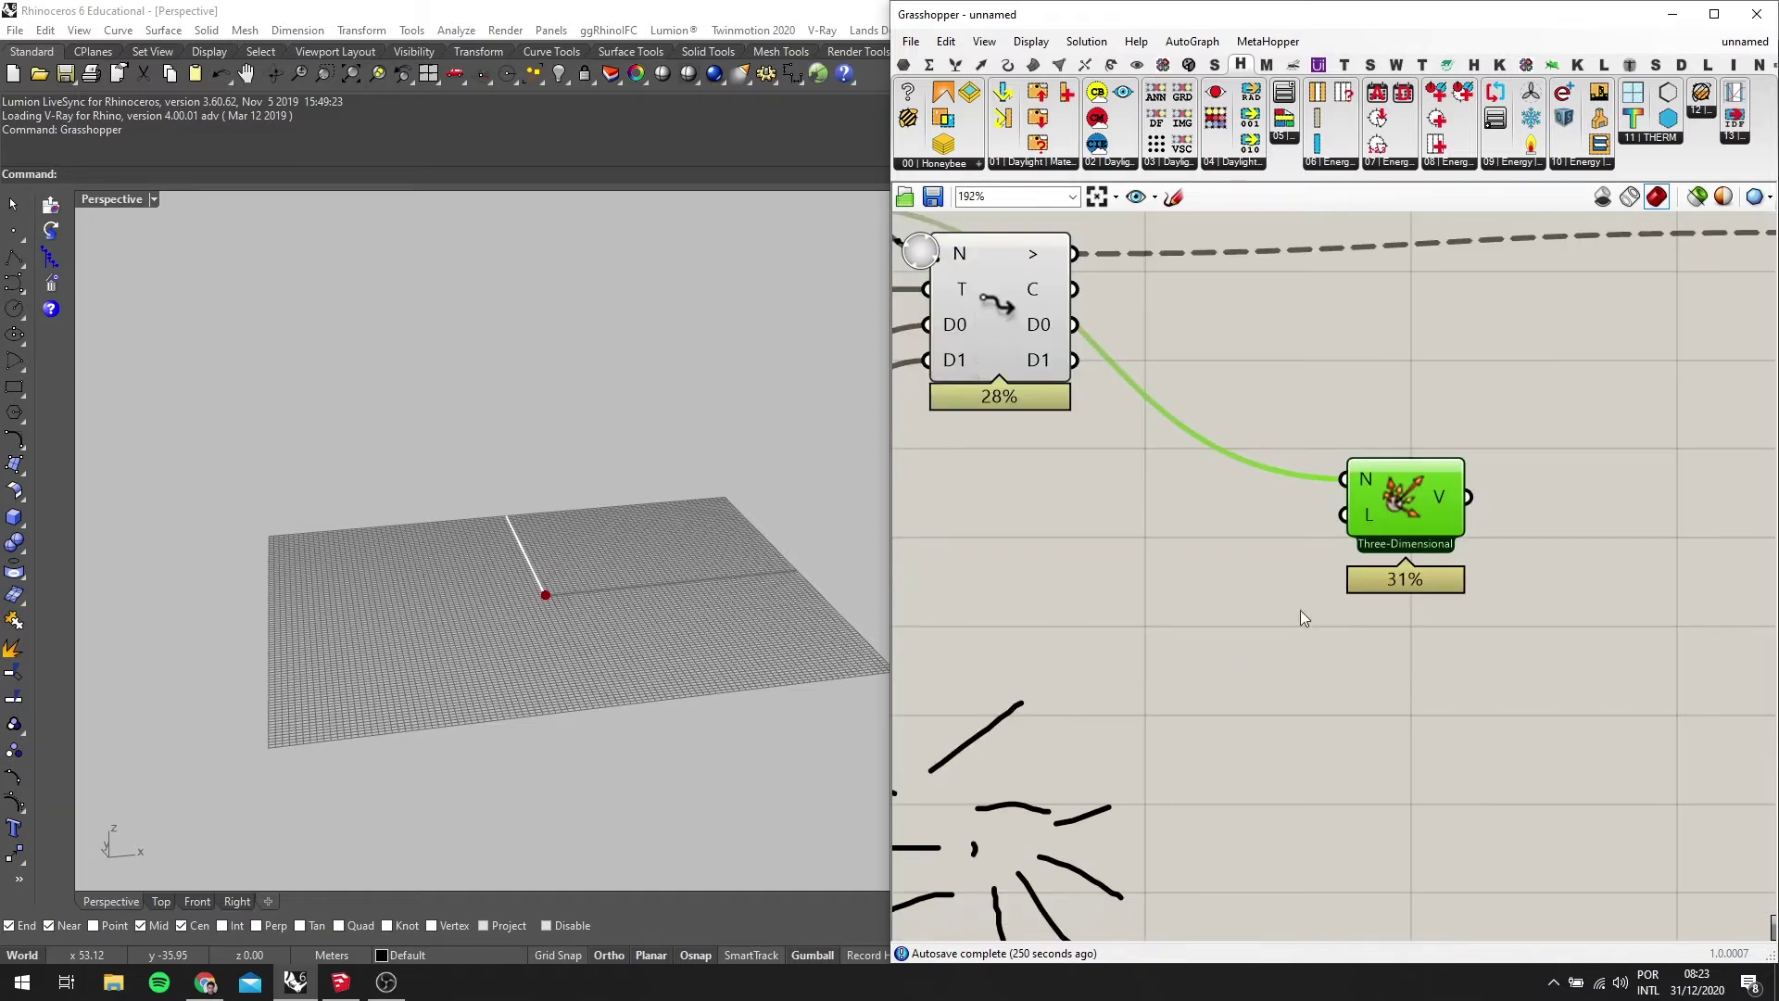
double_click(1232, 649)
text(CONSTRUCT)
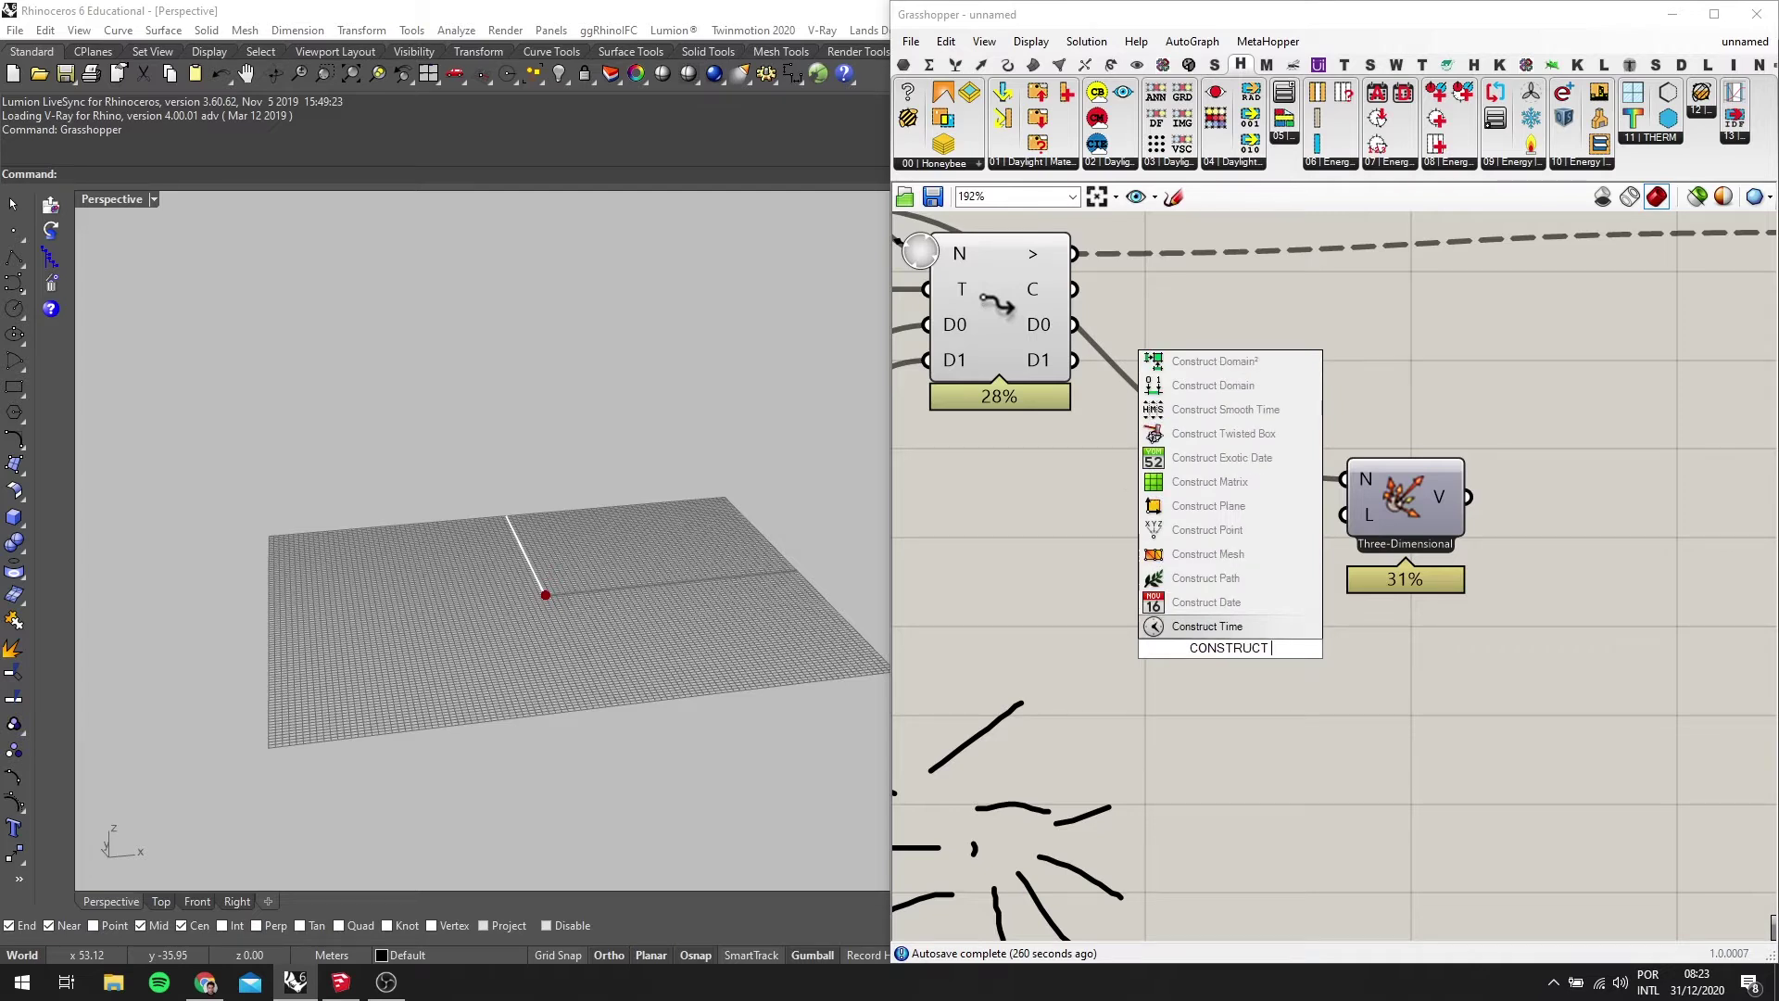
text( D)
key(Escape)
Add a Construct Domain component beside Random_Vector and connect its I output to Random_Vector's L input
scroll(1286, 549, up, 3)
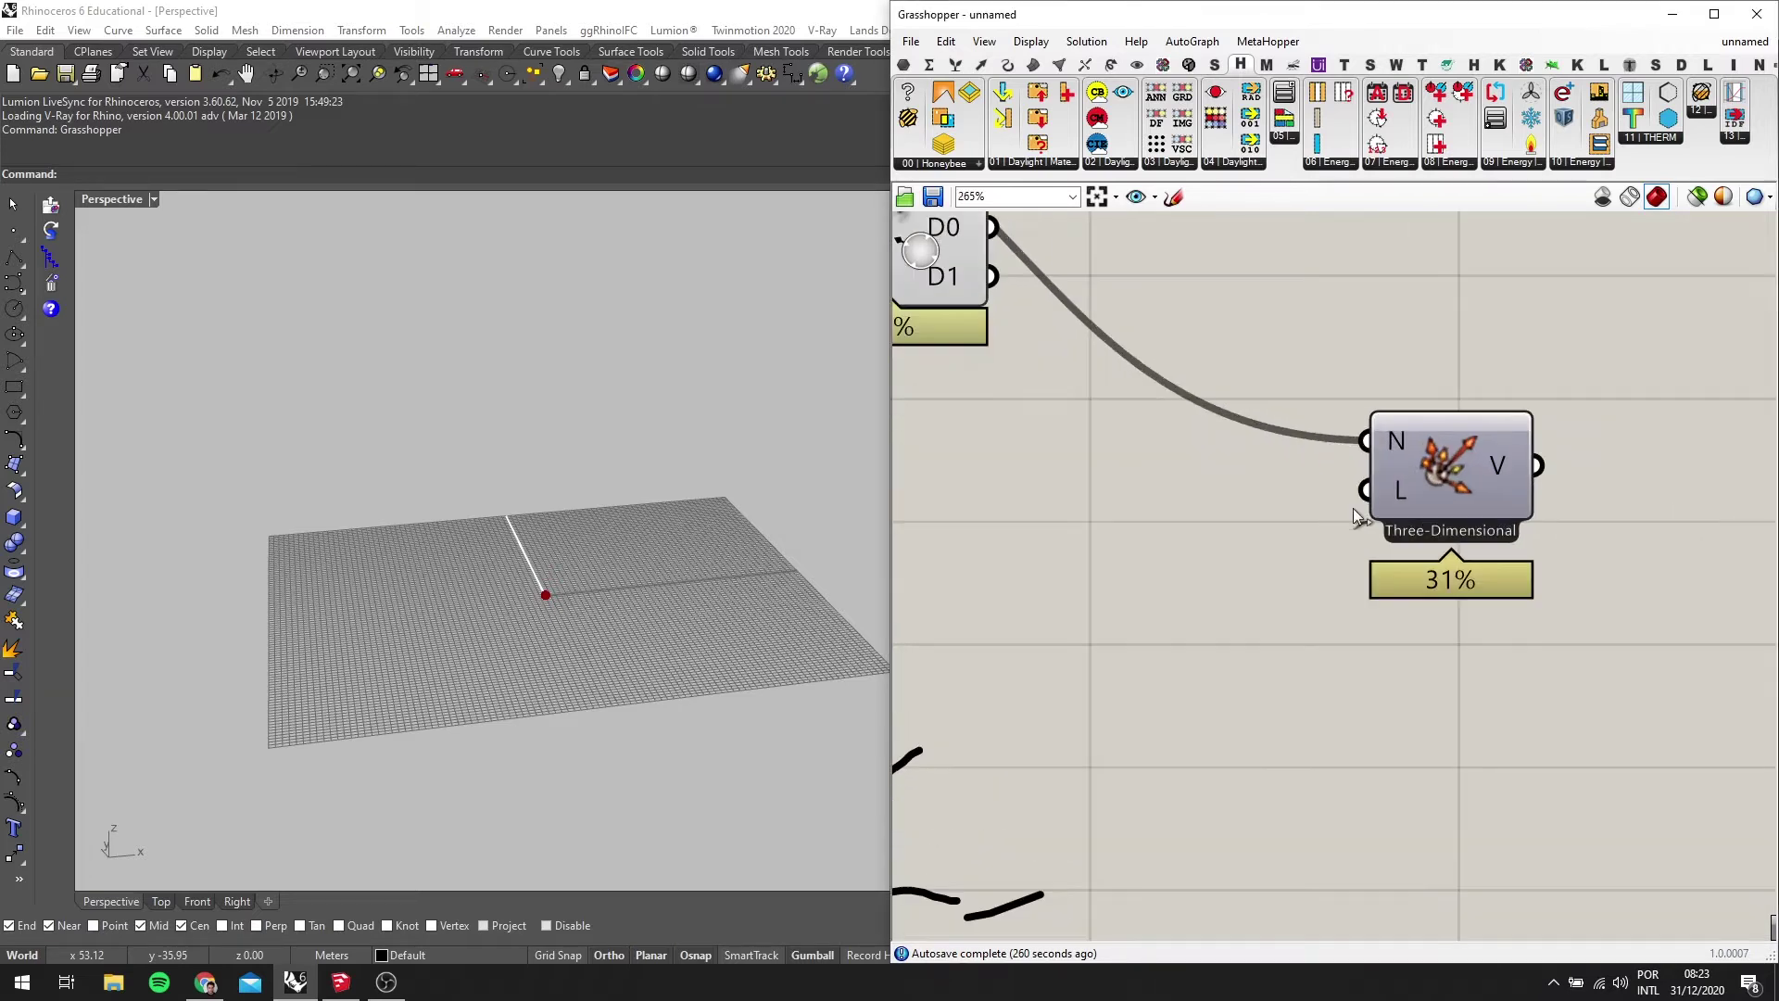
mouse_move(1393, 492)
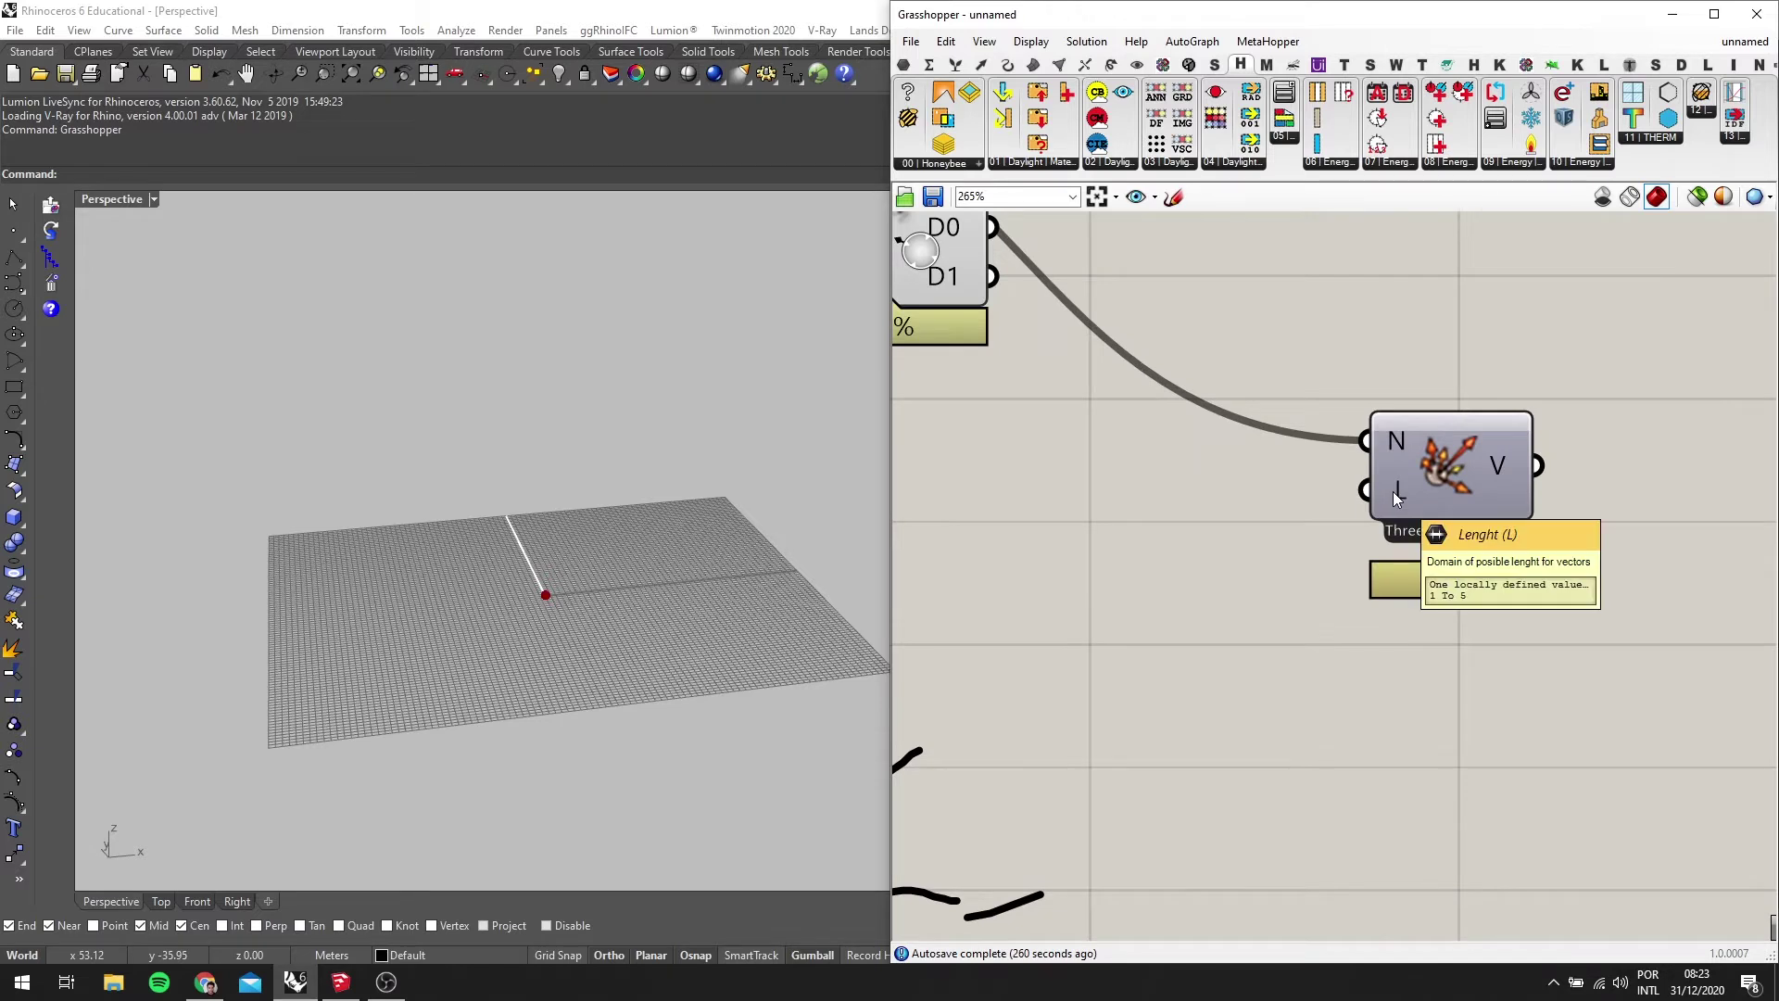
double_click(1204, 573)
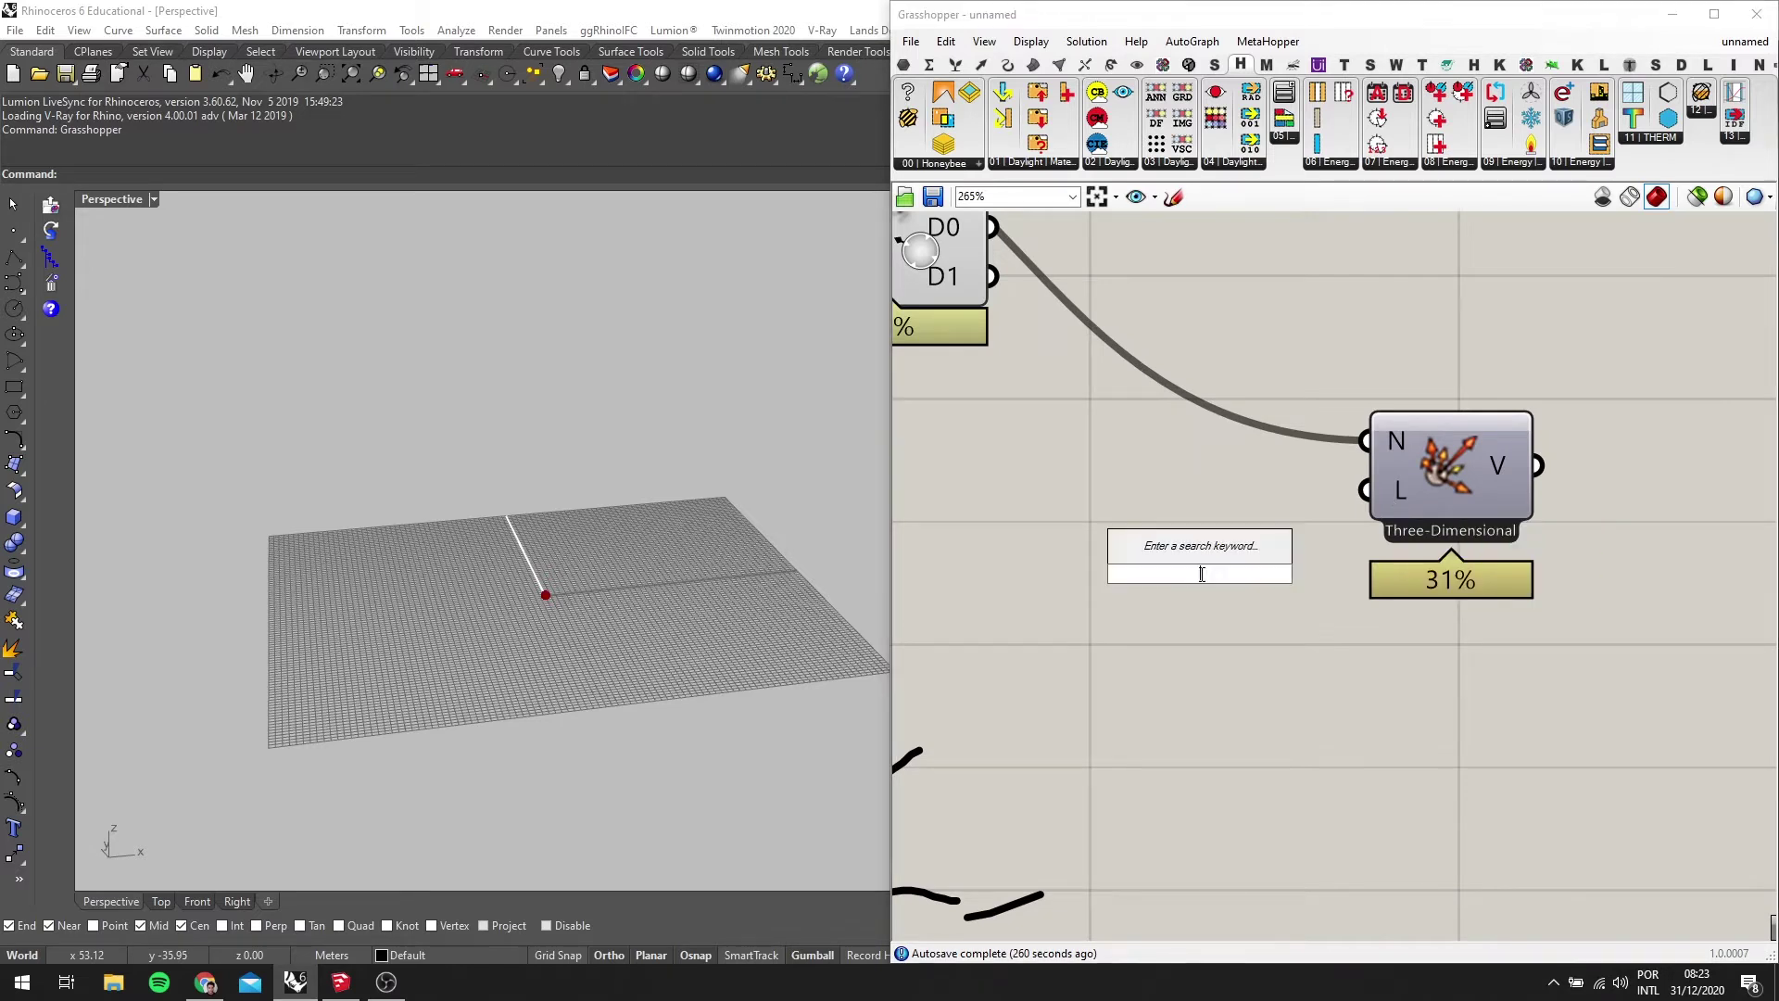
text(CONSTRUCT DOM)
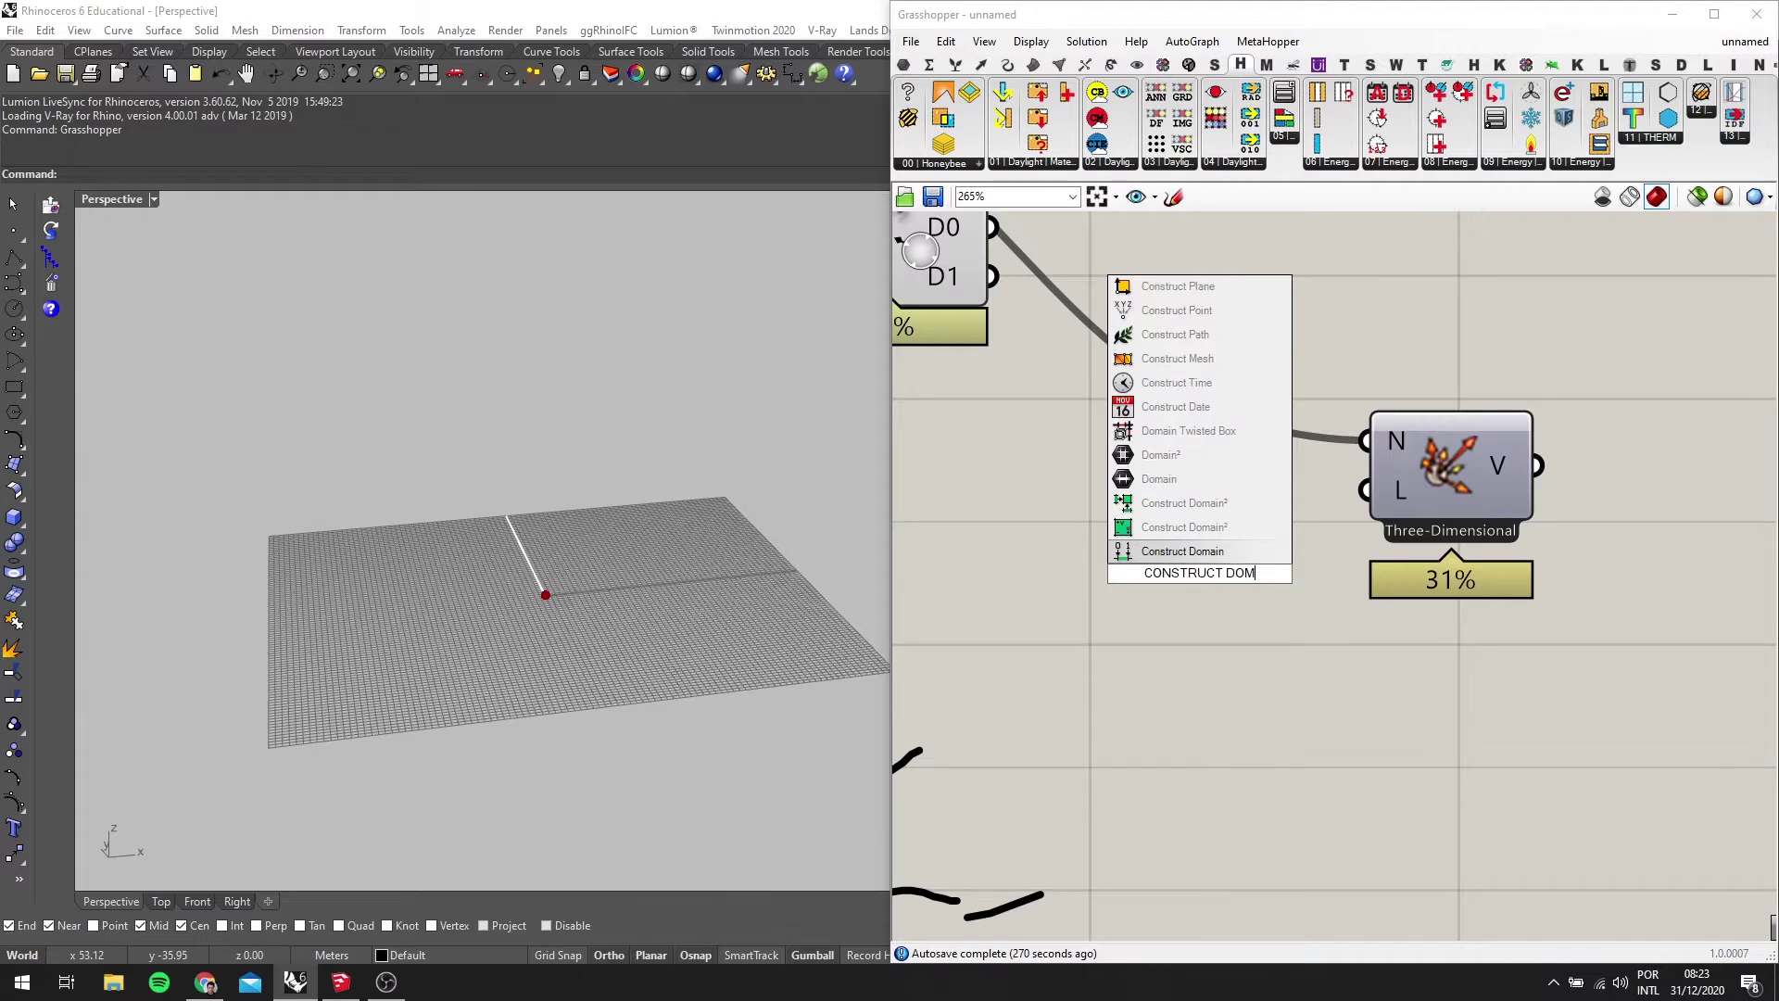
key(Return)
scroll(1199, 574, down, 2)
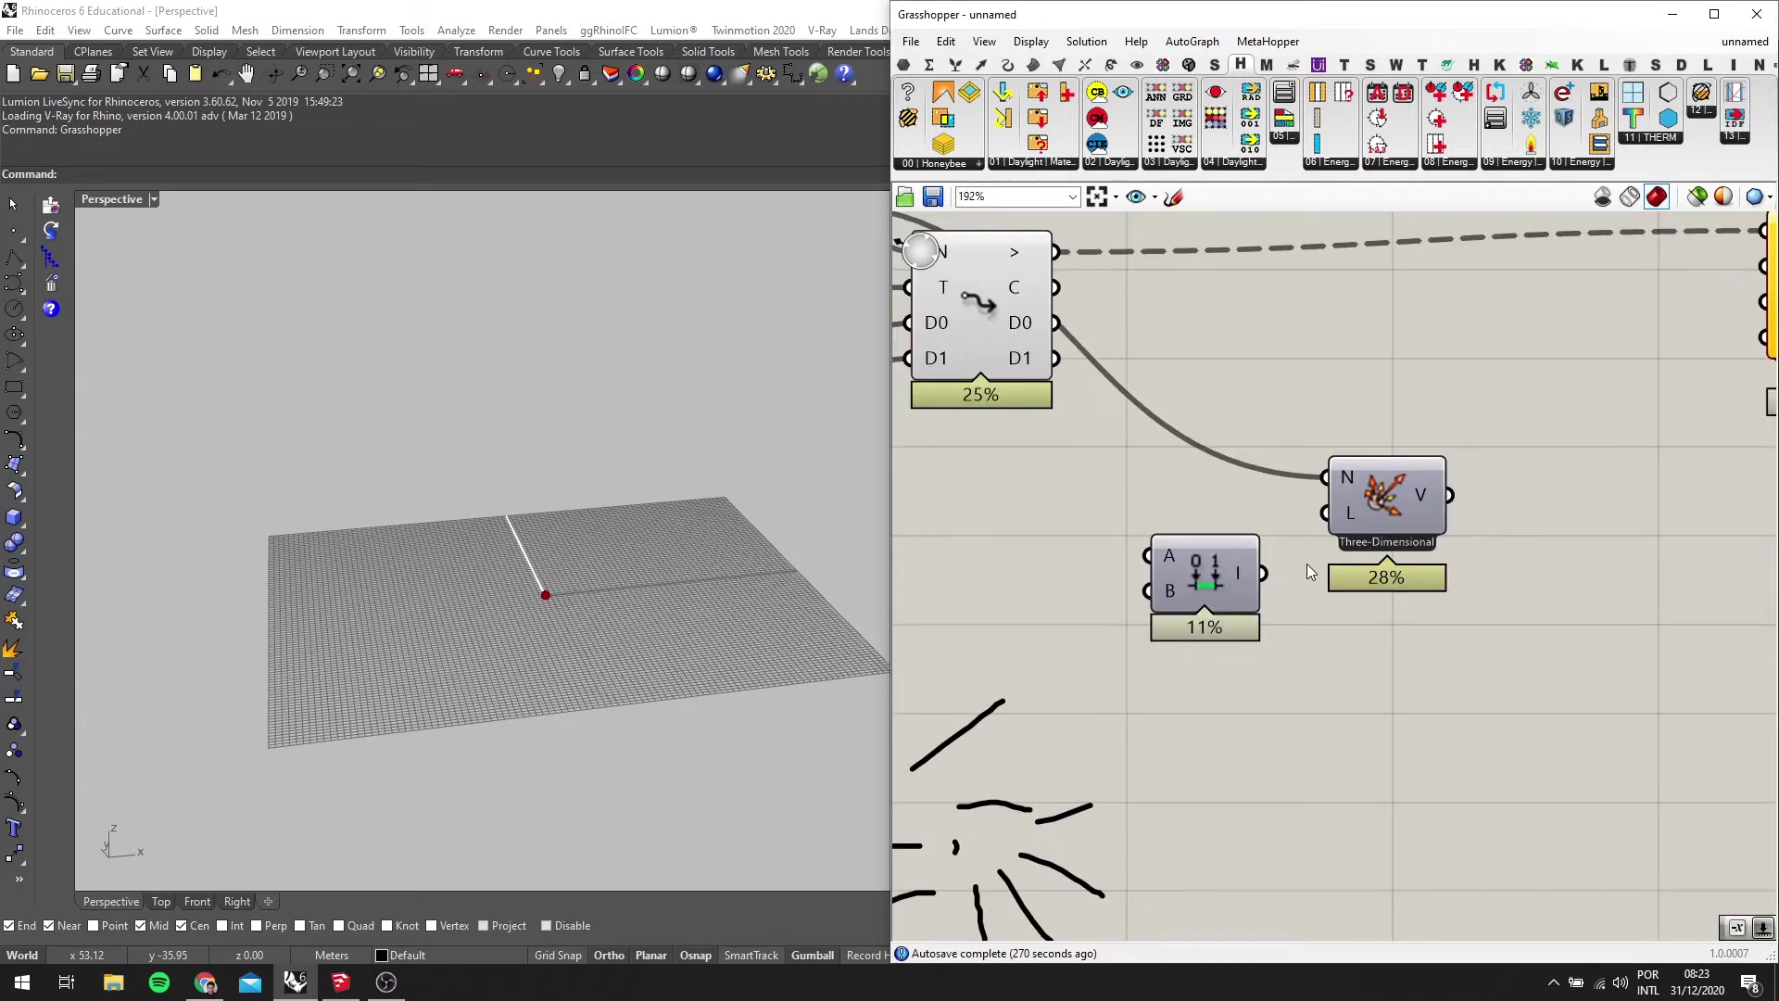
scroll(1417, 505, down, 1)
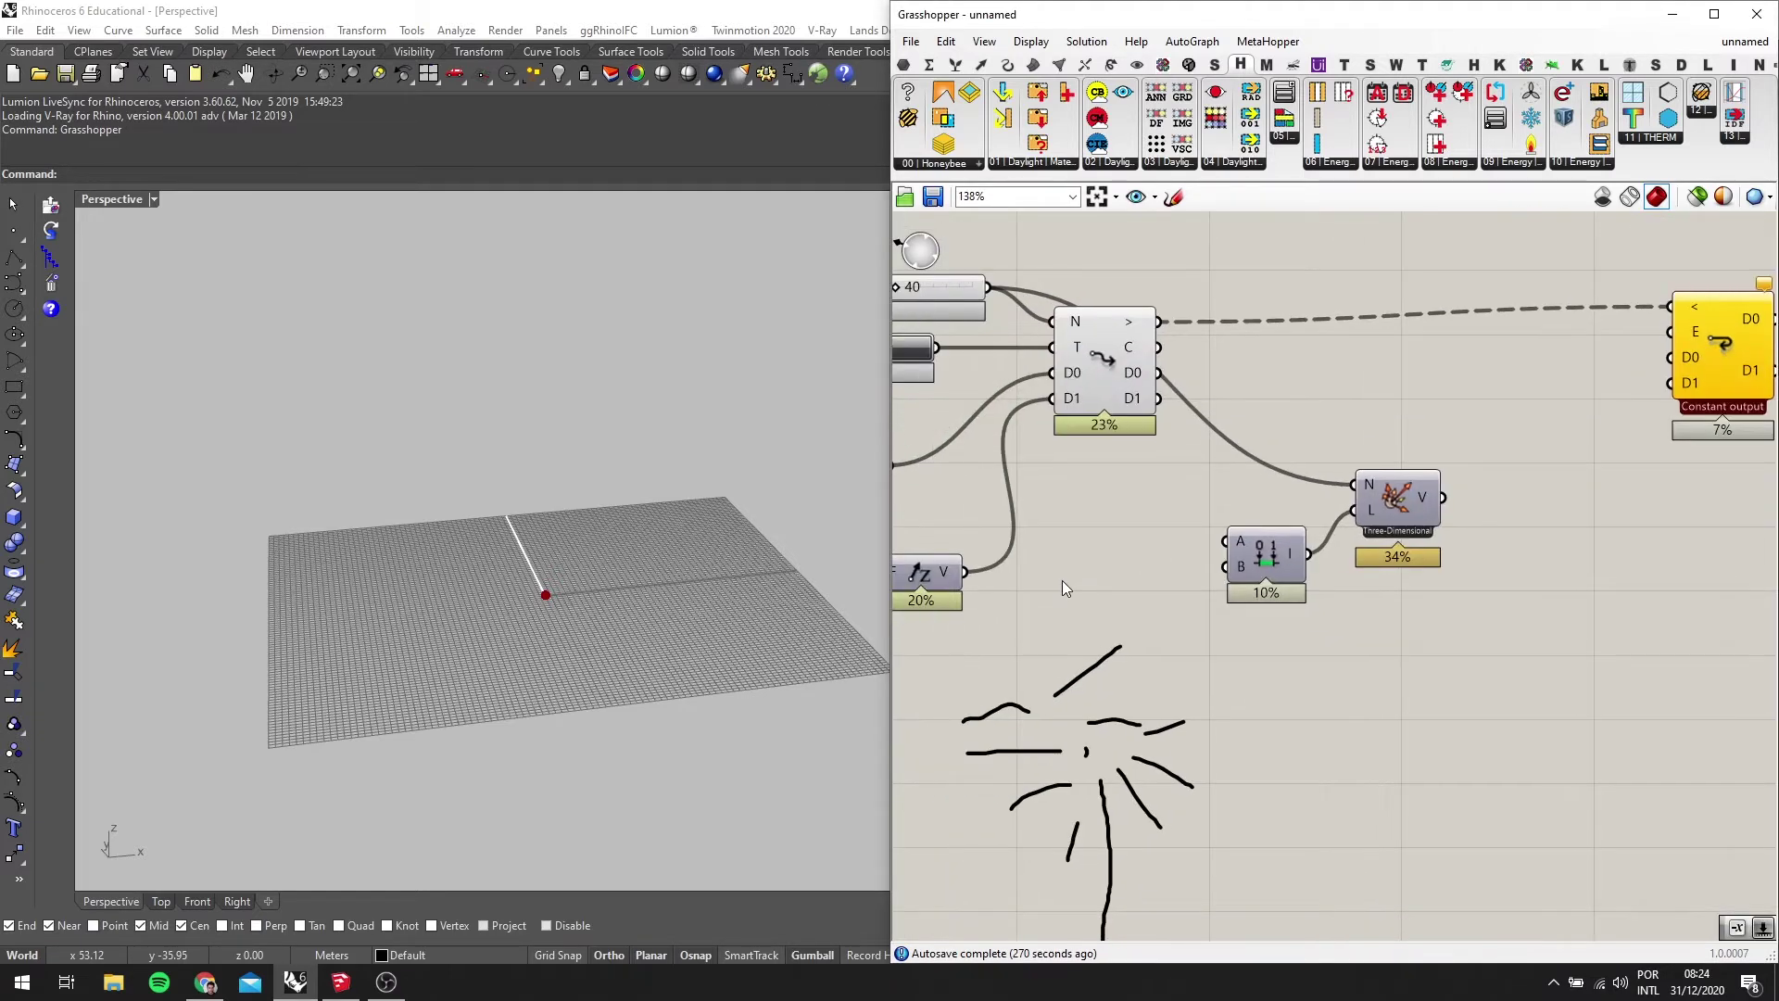
Add a number slider set to 0.1 ahead of the Construct Domain component
double_click(1062, 581)
text(0.1)
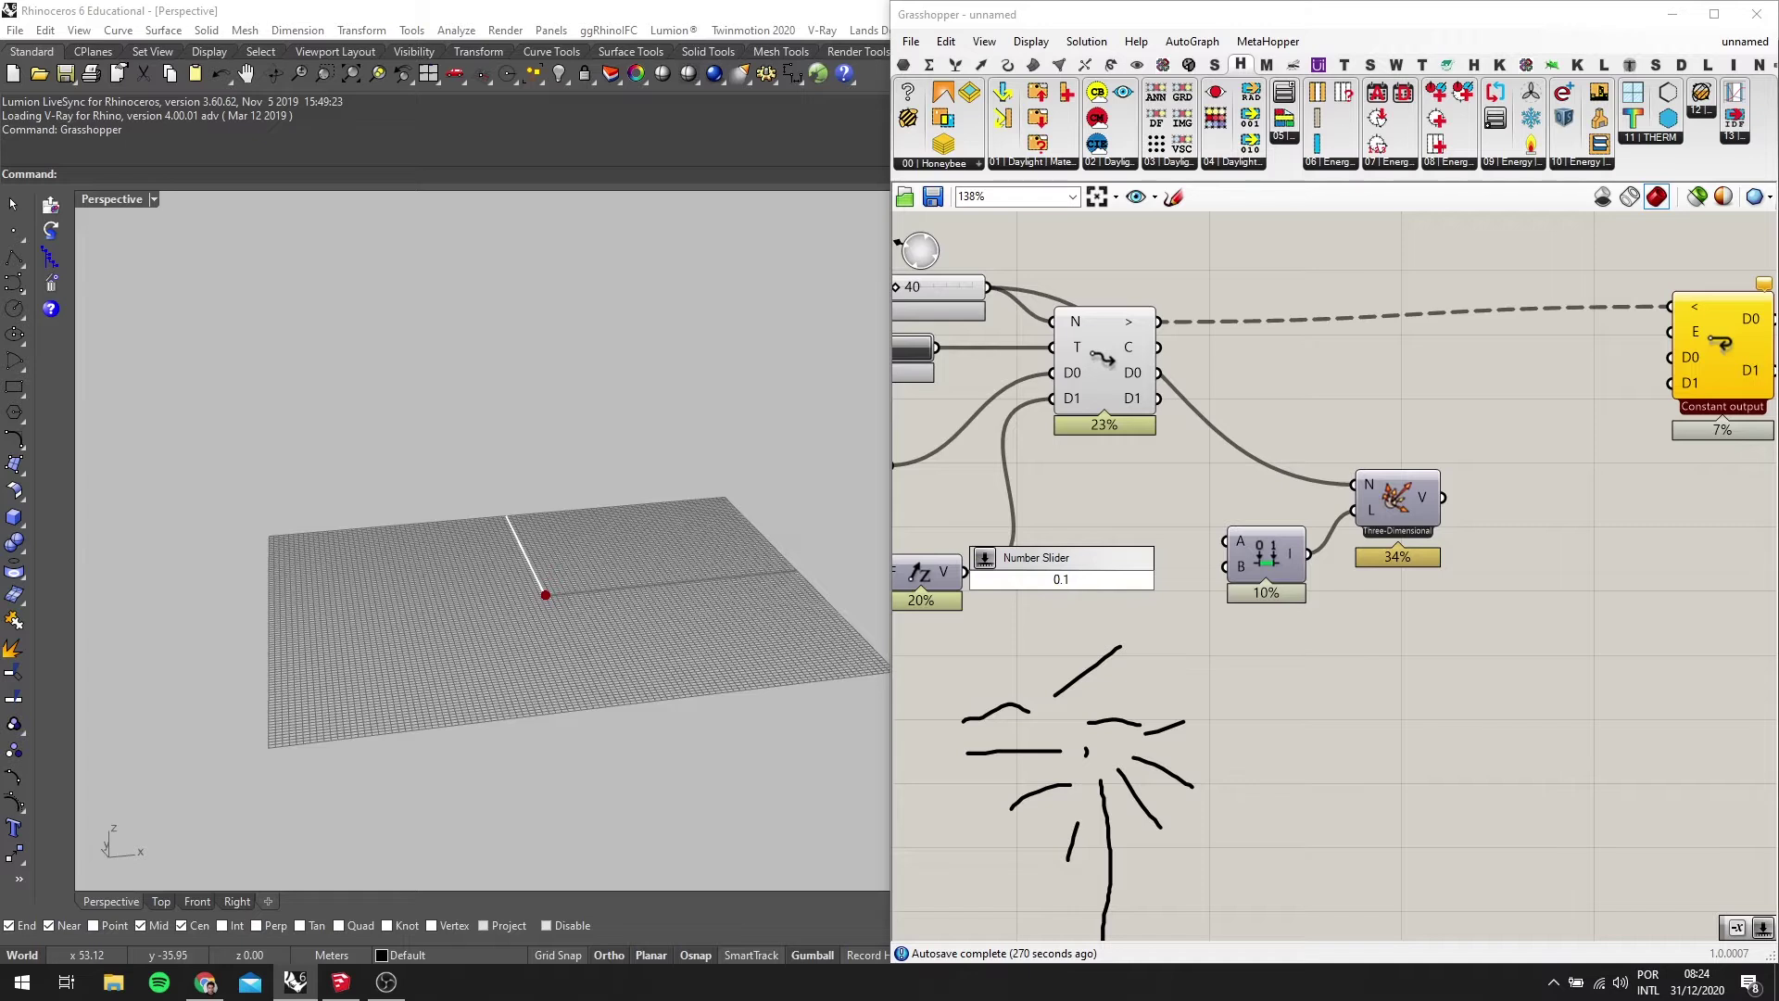
key(Return)
drag(1121, 586, 1125, 556)
Add a Negative component below the 0.1 slider, wiring the slider to Construct Domain's A and its negated value to B
double_click(1129, 506)
text(Neg)
key(Return)
scroll(1123, 512, up, 1)
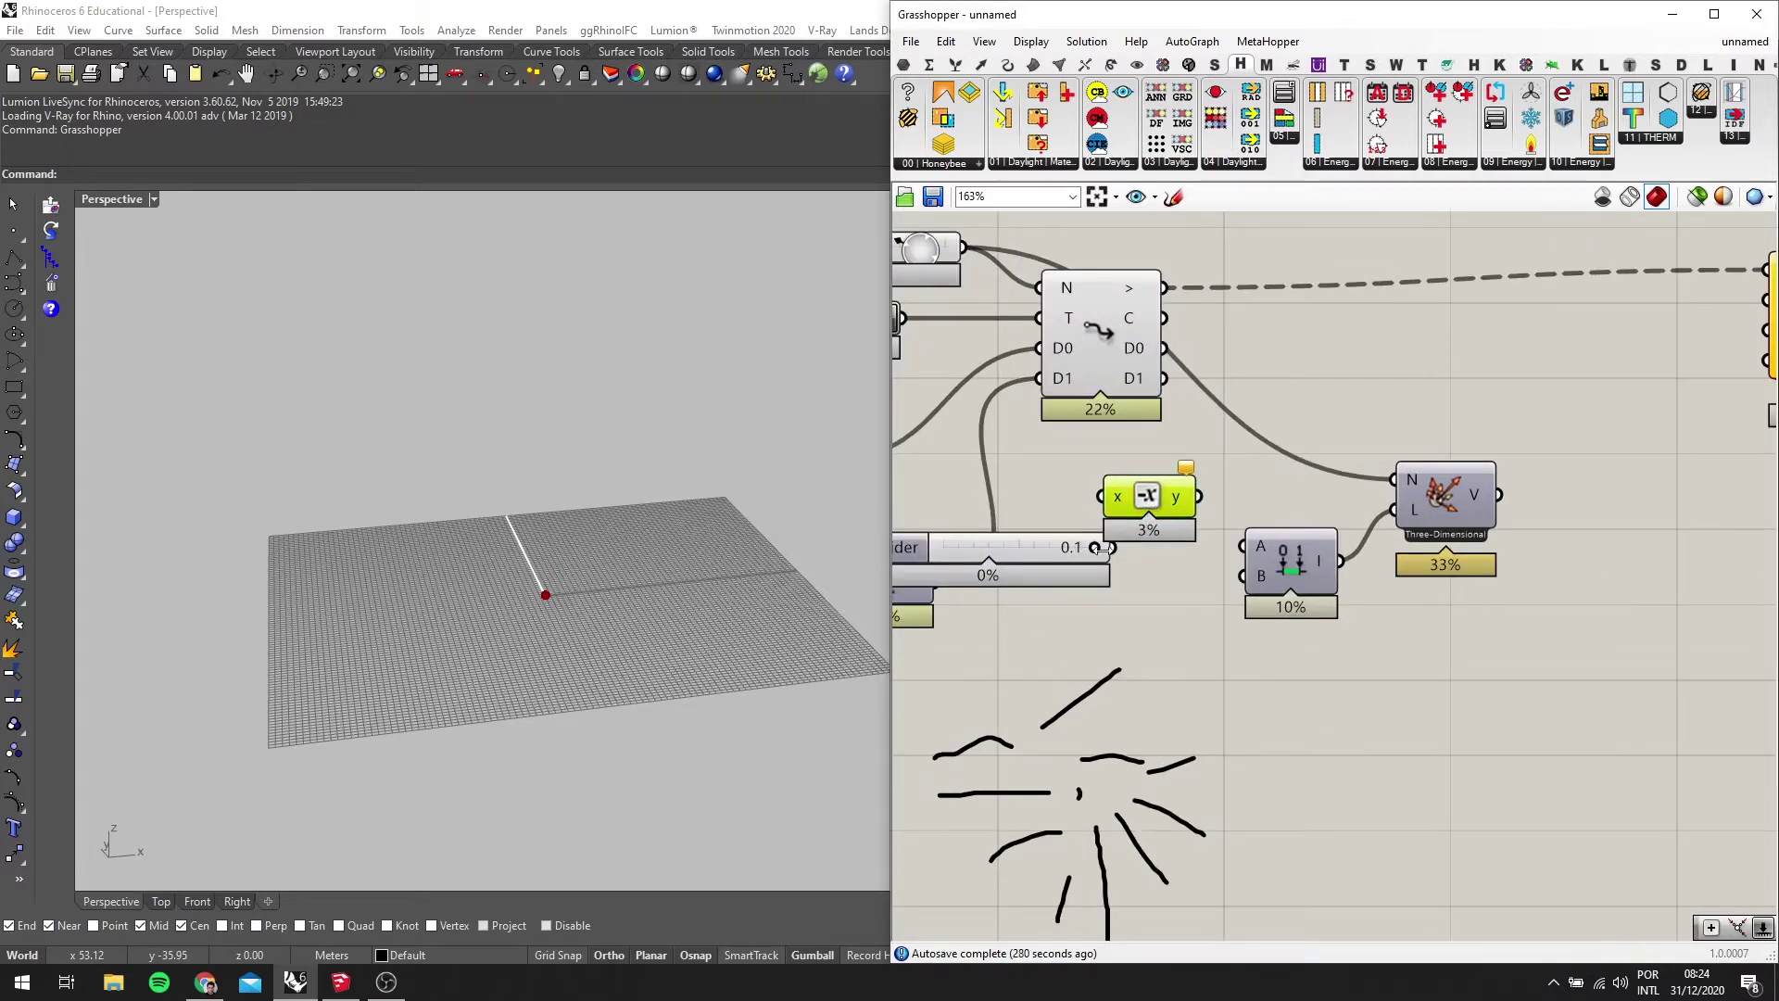
drag(1148, 506, 1138, 622)
mouse_move(1113, 548)
mouse_down()
mouse_move(1091, 613)
mouse_move(1243, 548)
mouse_move(1113, 547)
mouse_up()
scroll(1240, 545, down, 2)
Delete the freehand sketch and move the 0.1 slider, Negative, Construct Domain and Random_Vector components as a group below Unit Z
drag(1411, 565, 1091, 505)
scroll(1091, 504, down, 2)
click(1351, 626)
click(1142, 690)
key(Delete)
mouse_move(1309, 602)
mouse_down()
mouse_move(1152, 518)
mouse_move(998, 515)
mouse_up()
drag(1325, 547, 1362, 640)
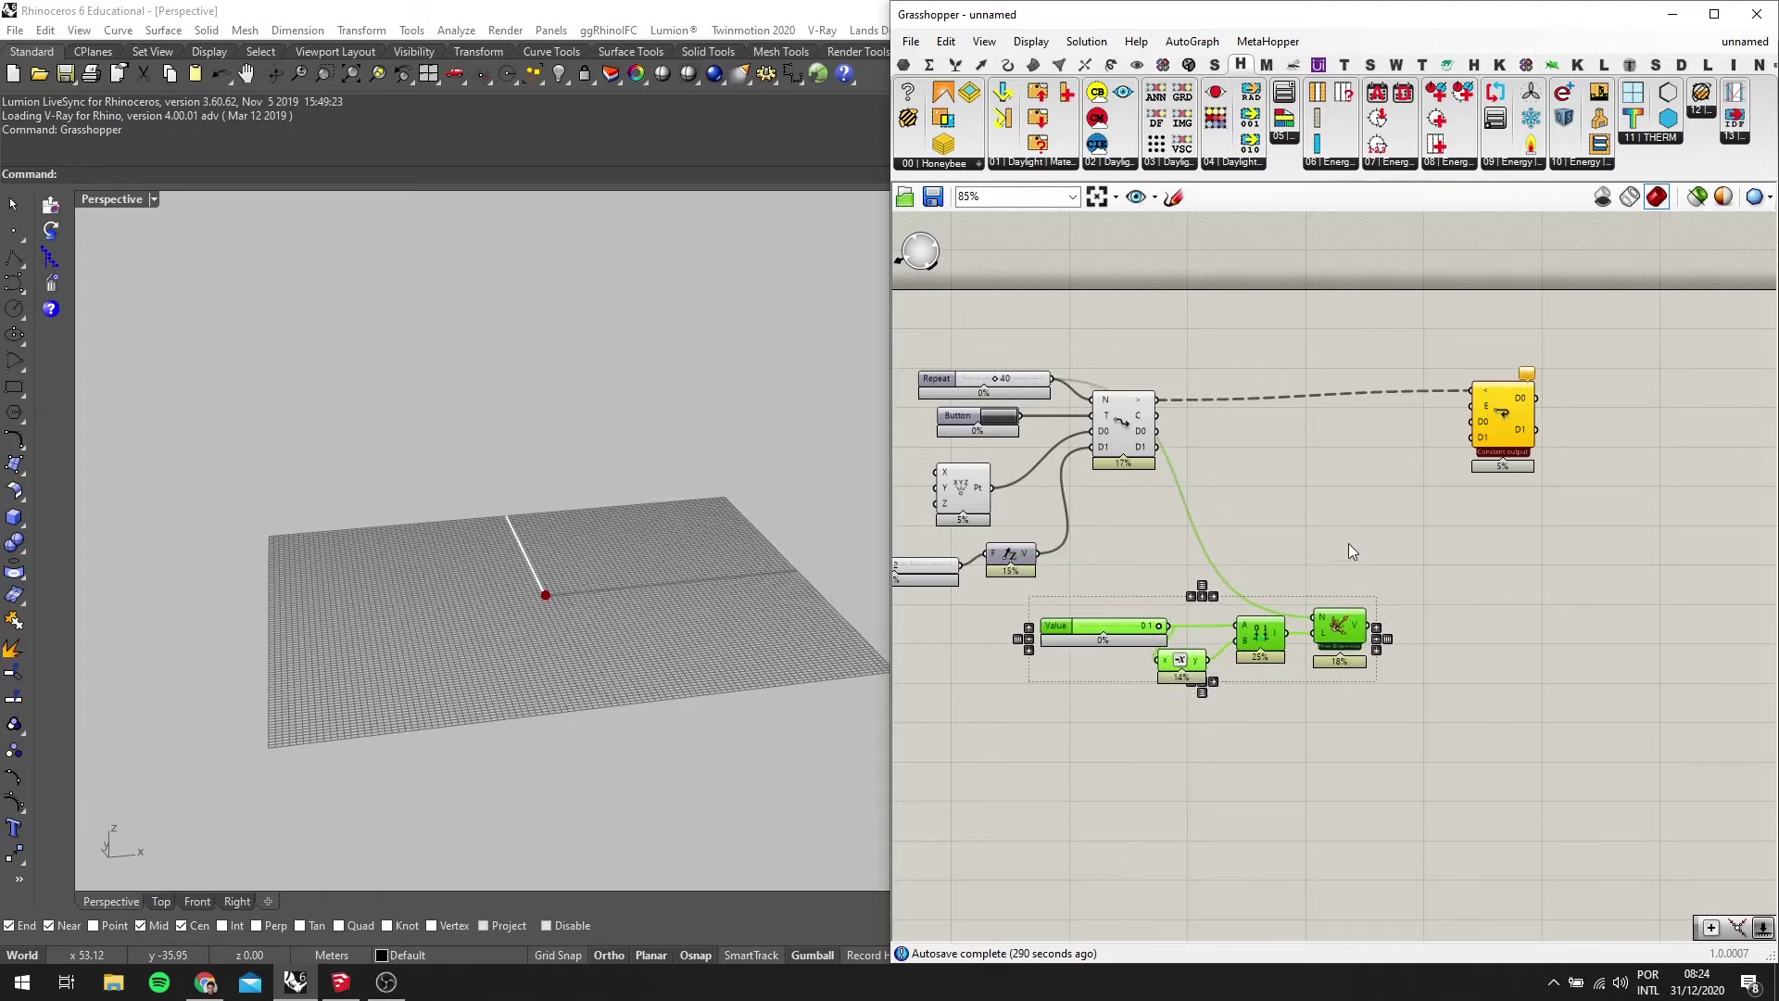
scroll(1360, 521, down, 1)
Add a Bifocals component to label the components and place it in an empty area of the canvas
click(1075, 678)
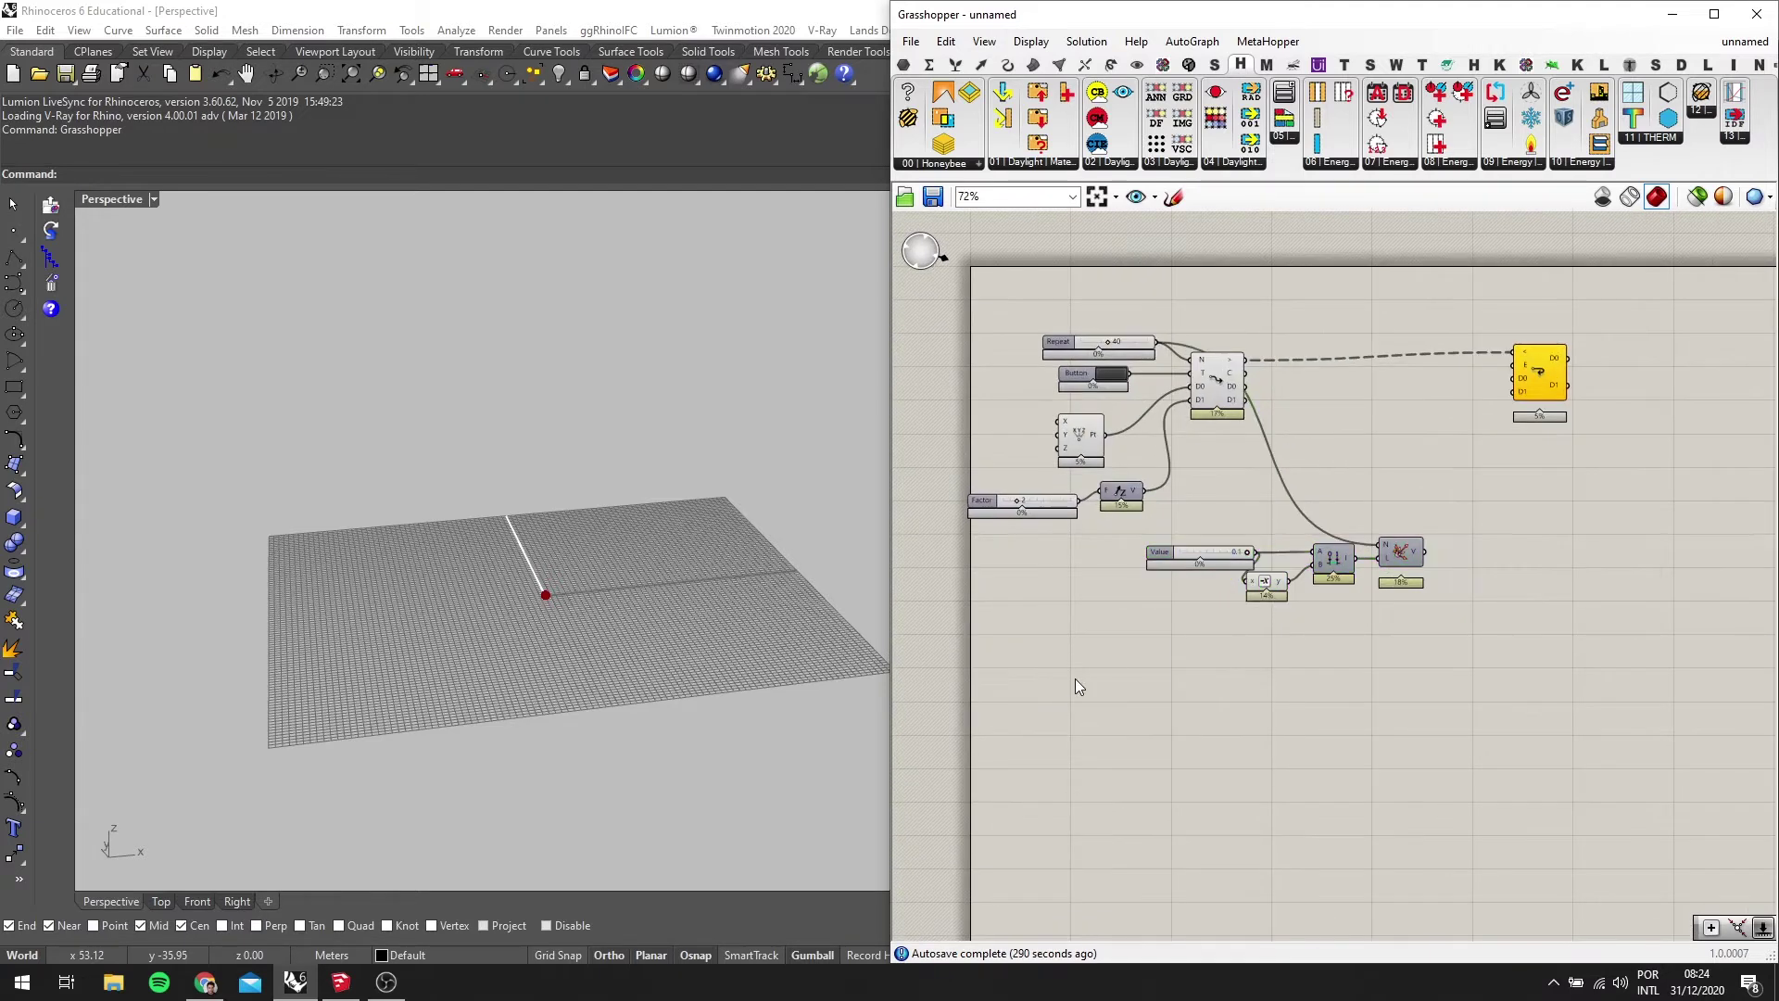
double_click(1075, 678)
text(BIFO)
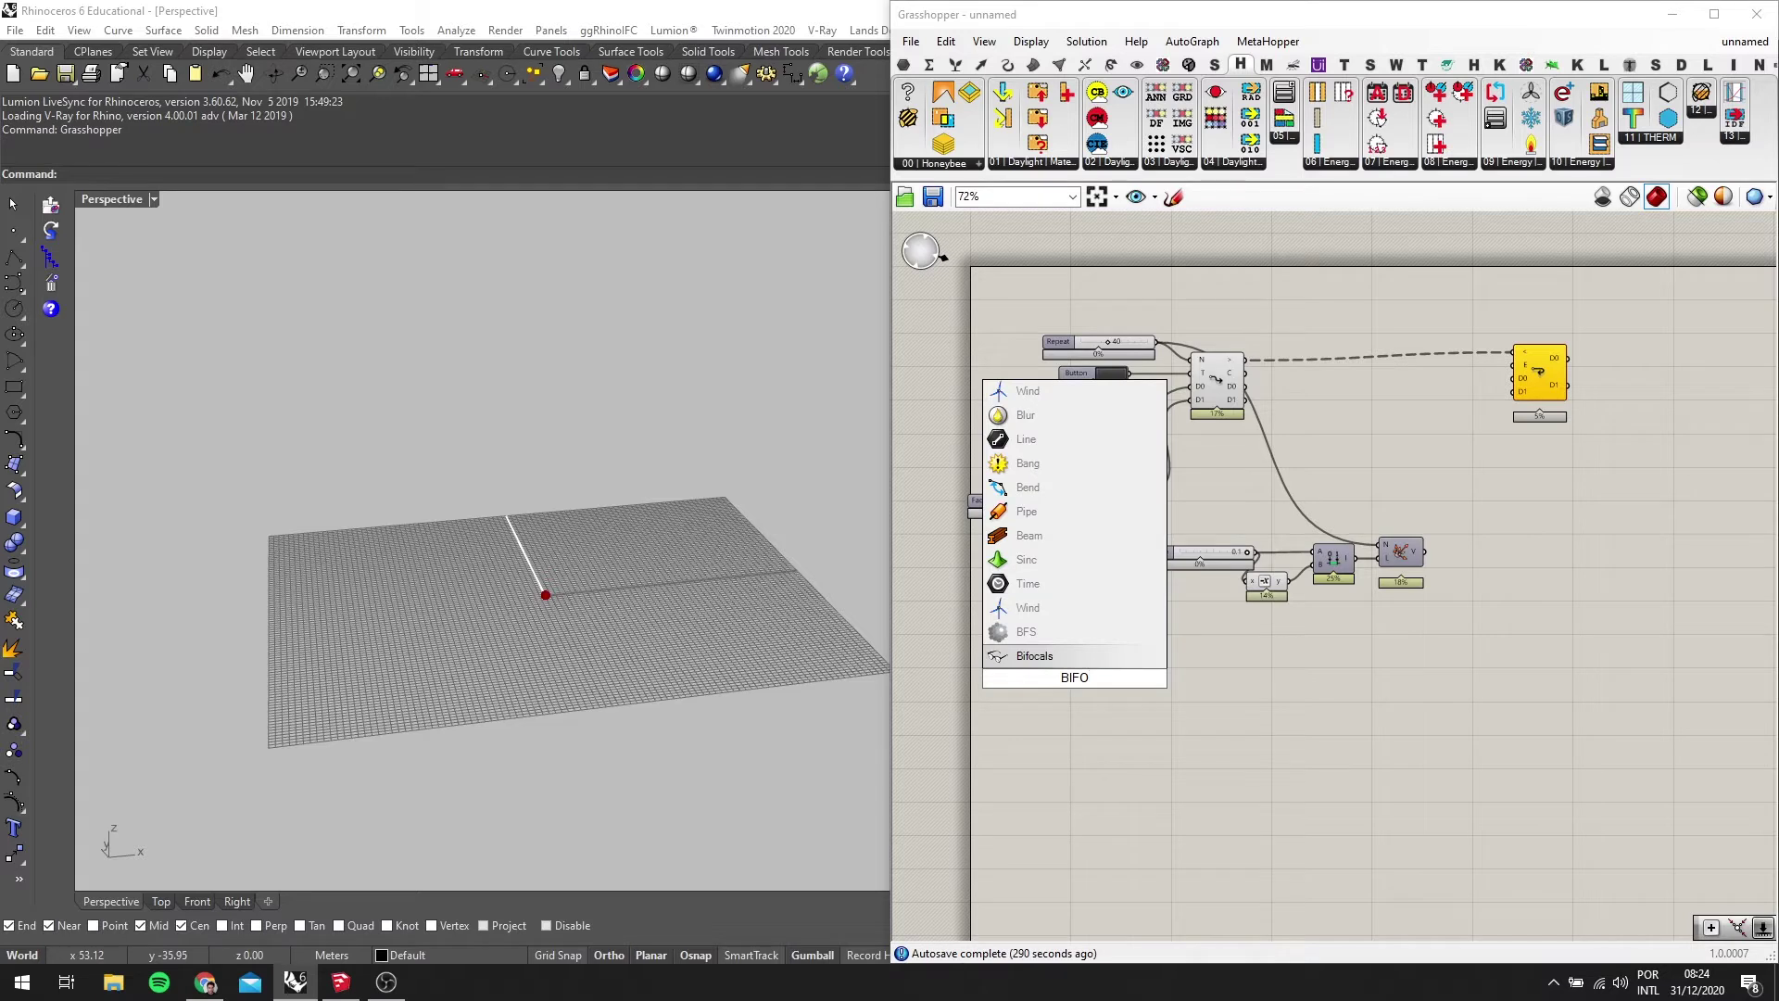
click(1076, 653)
scroll(1075, 686, up, 4)
drag(1075, 684, 954, 893)
Move the 0.1 slider farther away from the Negative component
scroll(1053, 681, down, 3)
scroll(1438, 513, up, 2)
scroll(1164, 560, down, 3)
scroll(1164, 560, up, 2)
drag(1176, 575, 1115, 607)
scroll(1394, 571, up, 3)
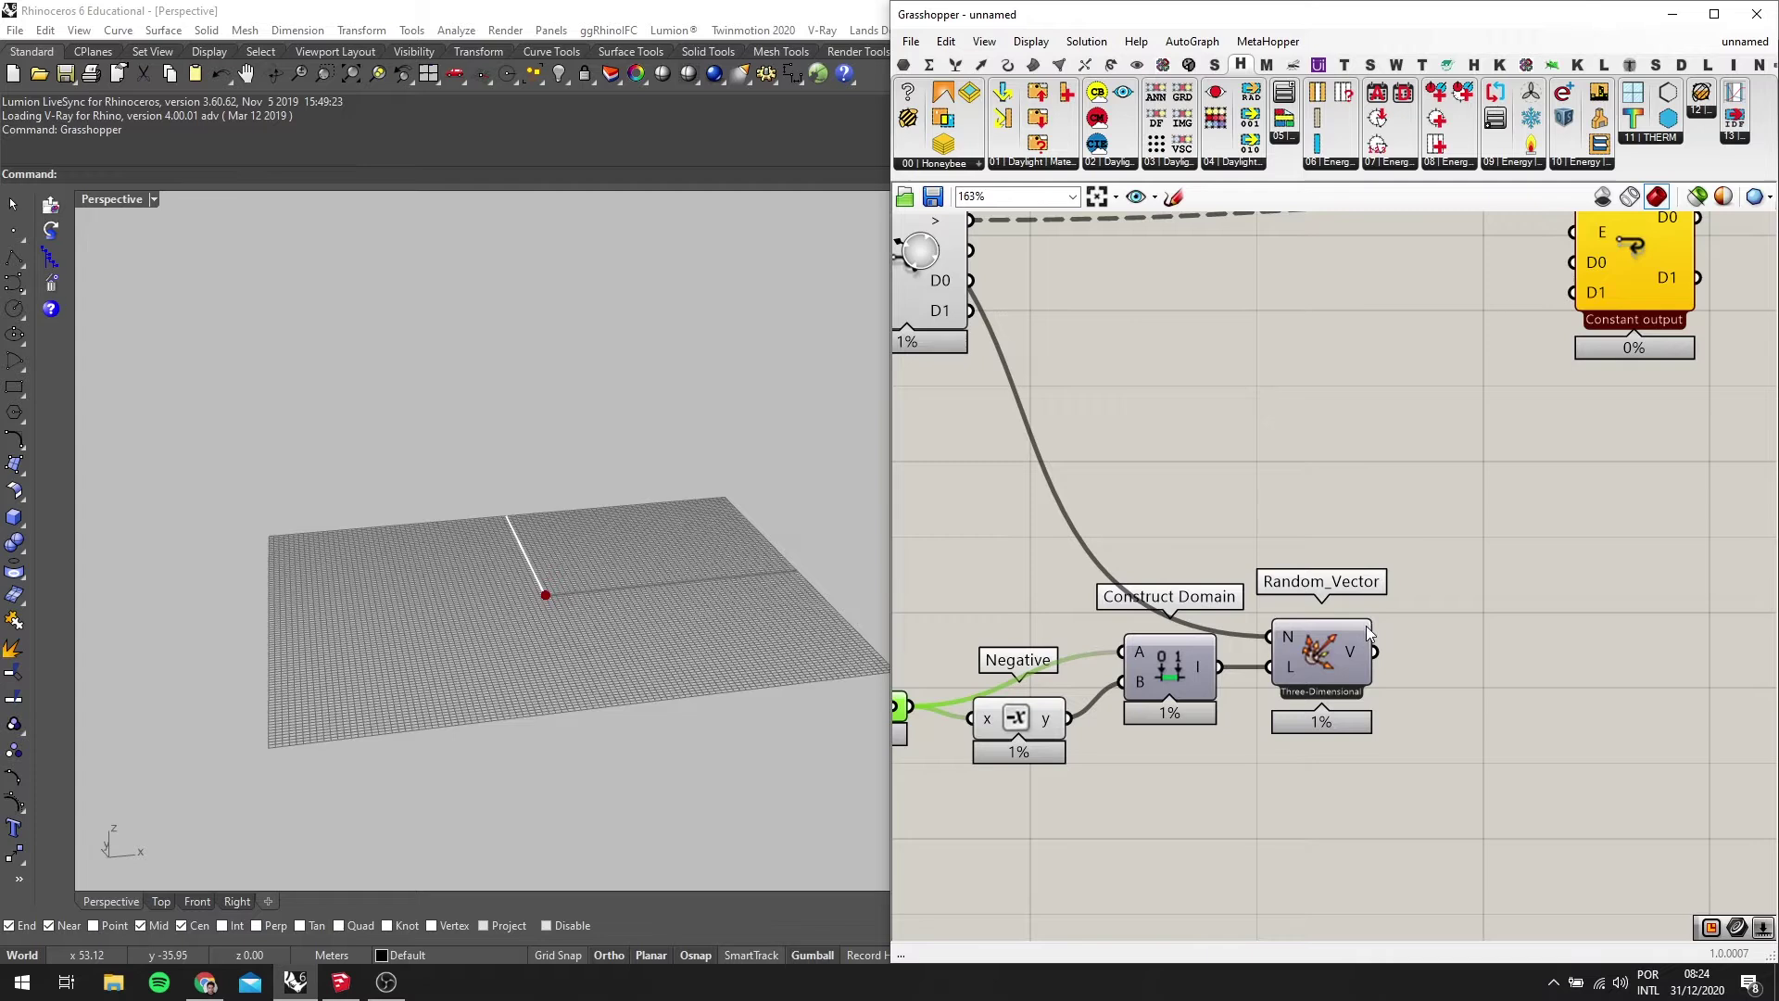
Add a List Item component above Random_Vector and connect Random_Vector's V output to its L input
scroll(1368, 633, down, 2)
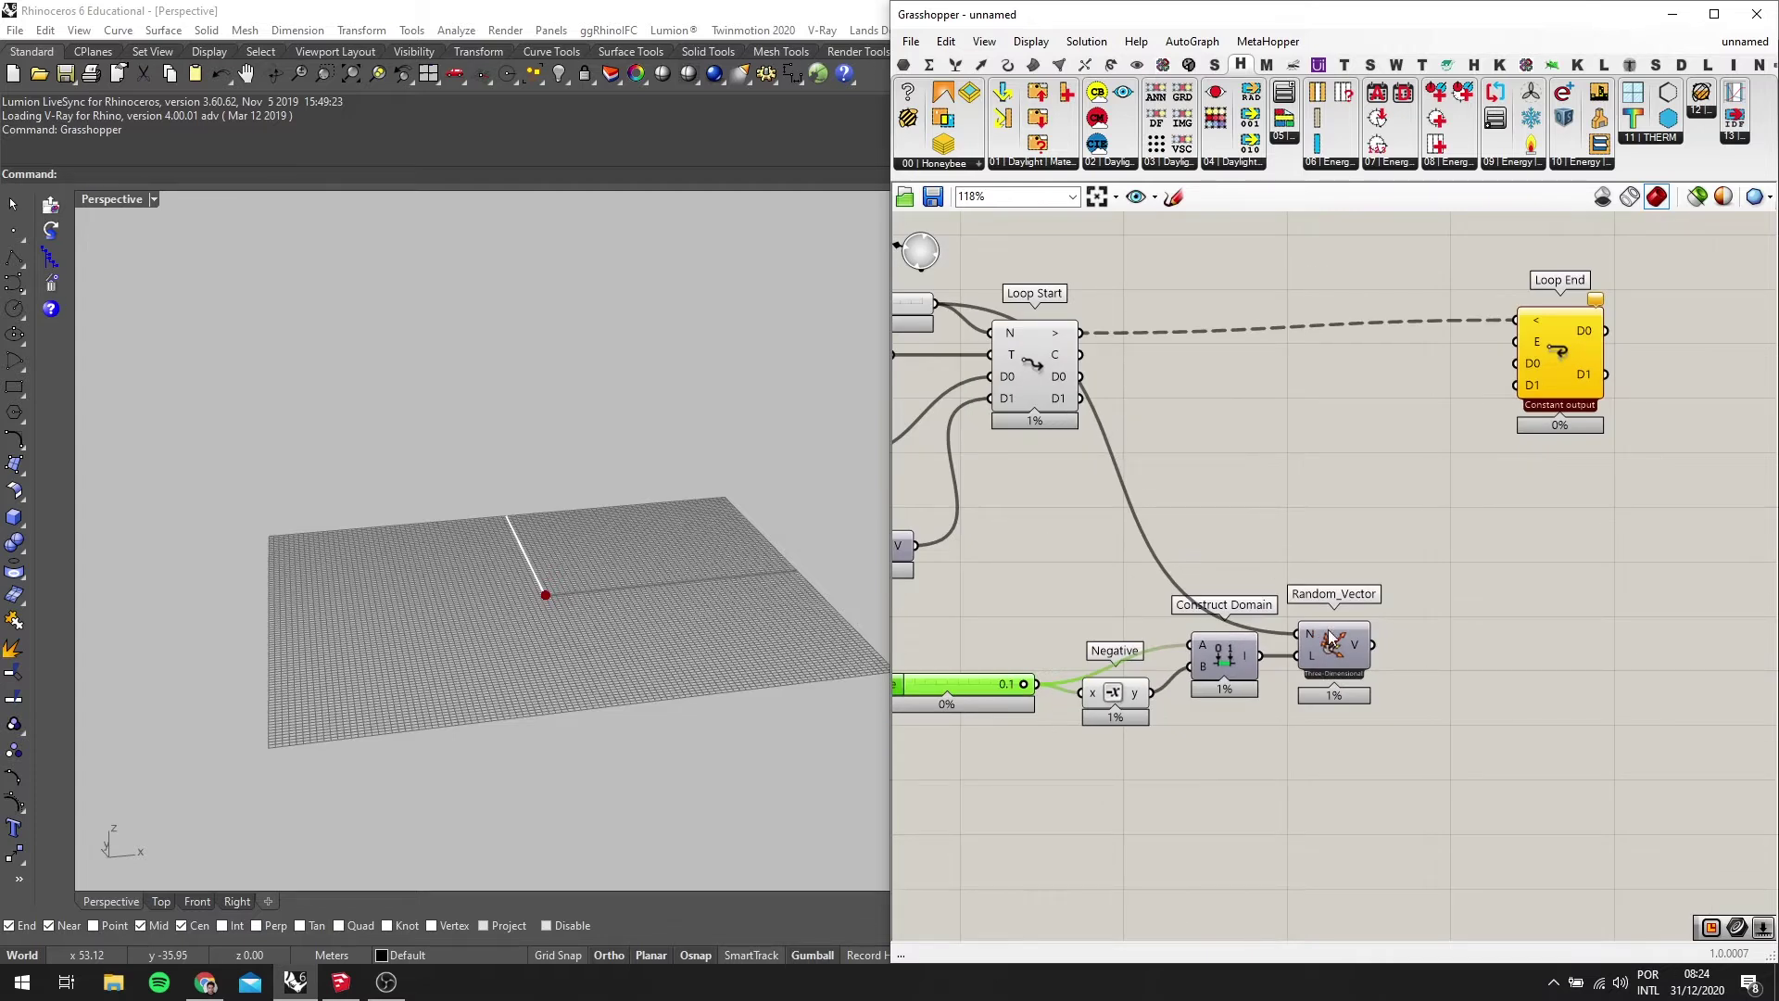
scroll(1330, 640, up, 2)
scroll(1335, 655, down, 3)
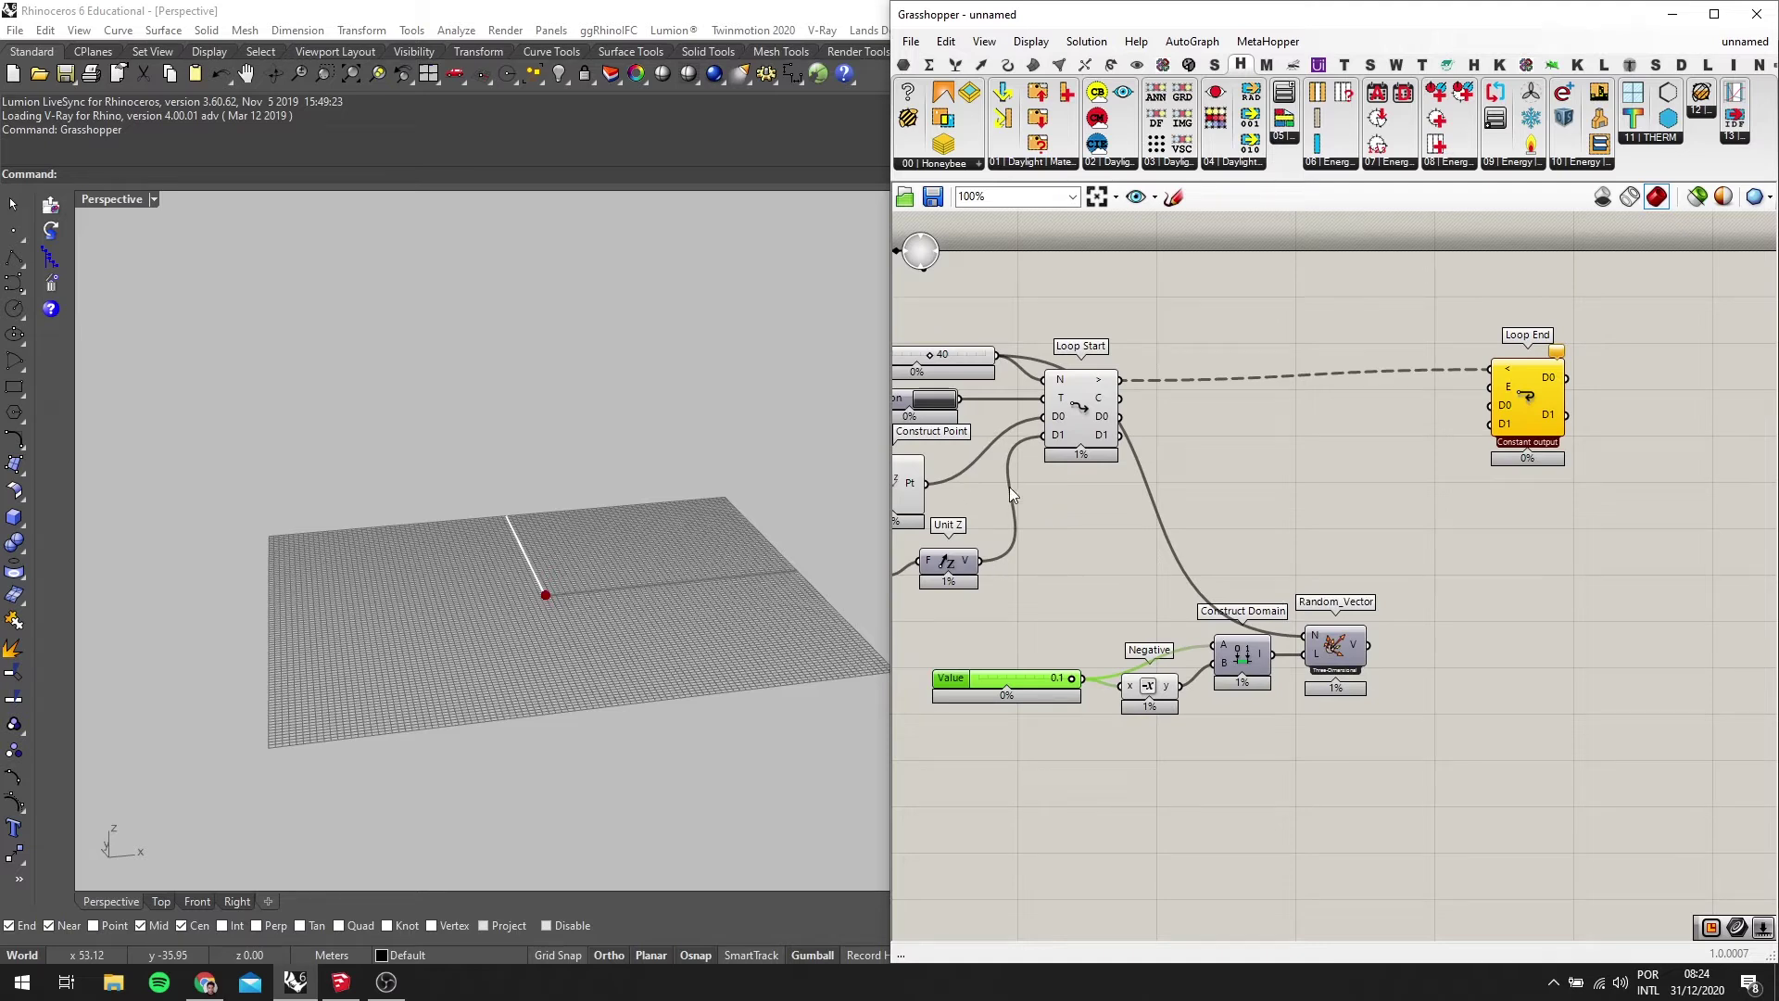
double_click(1343, 539)
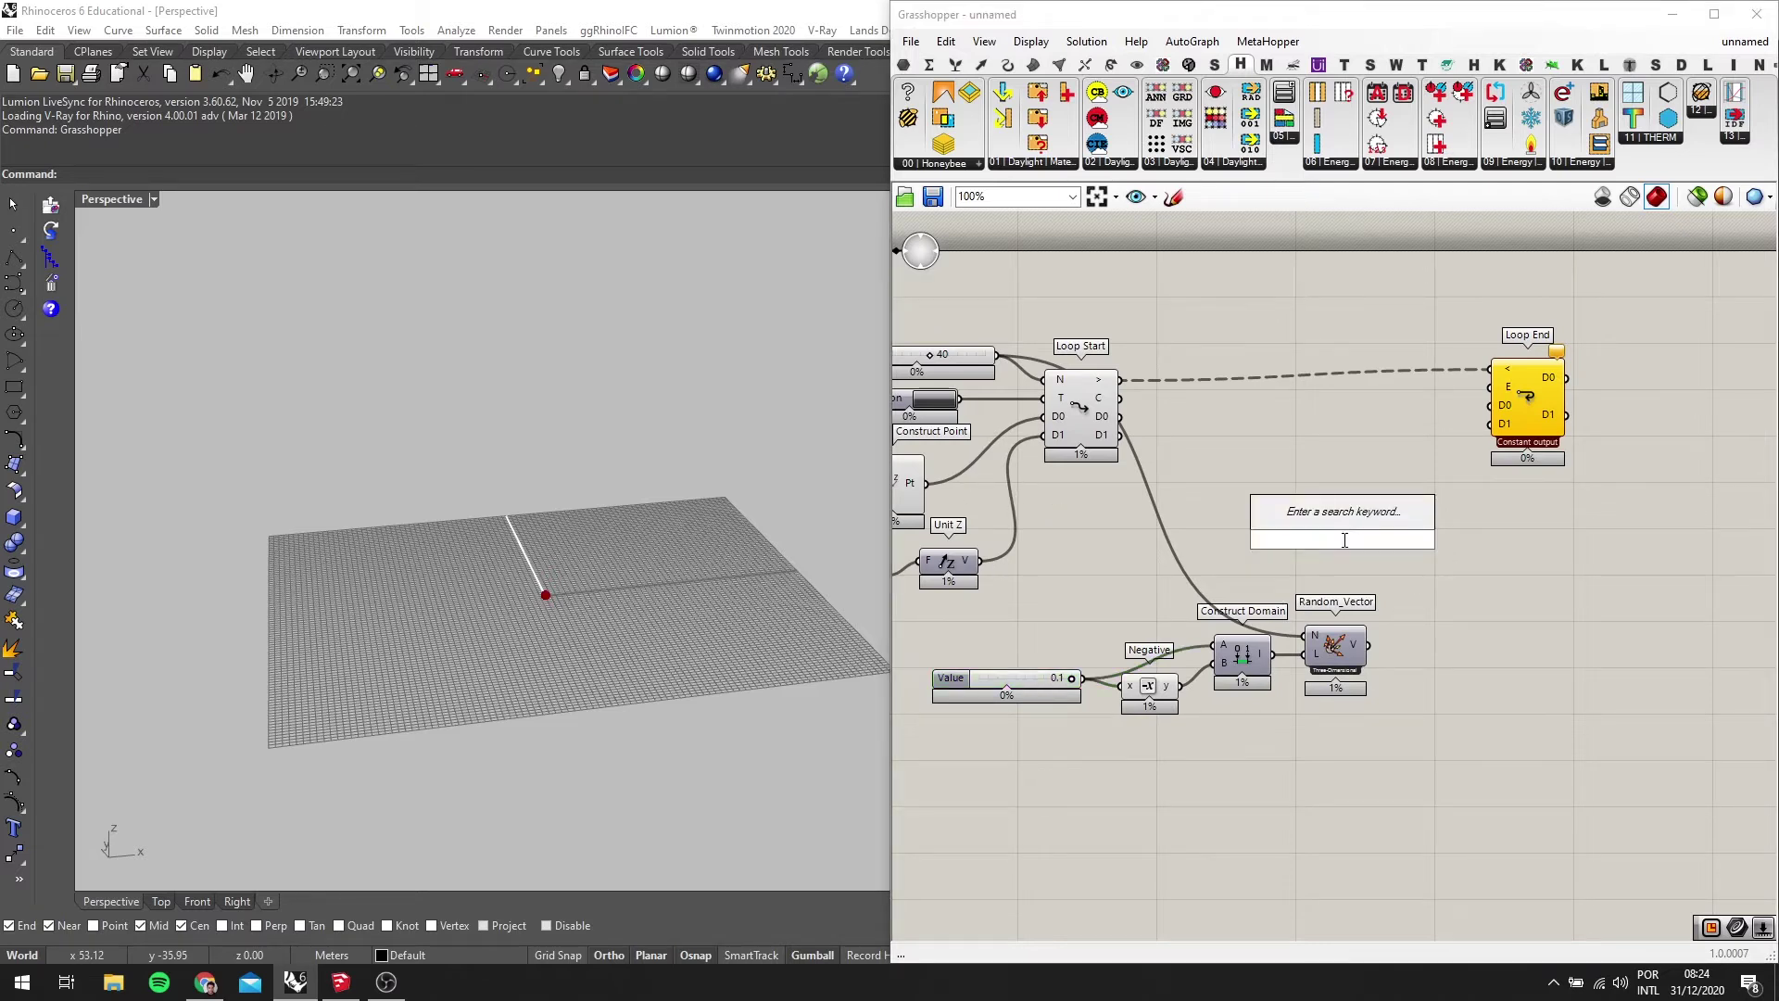
text(LIST ITE)
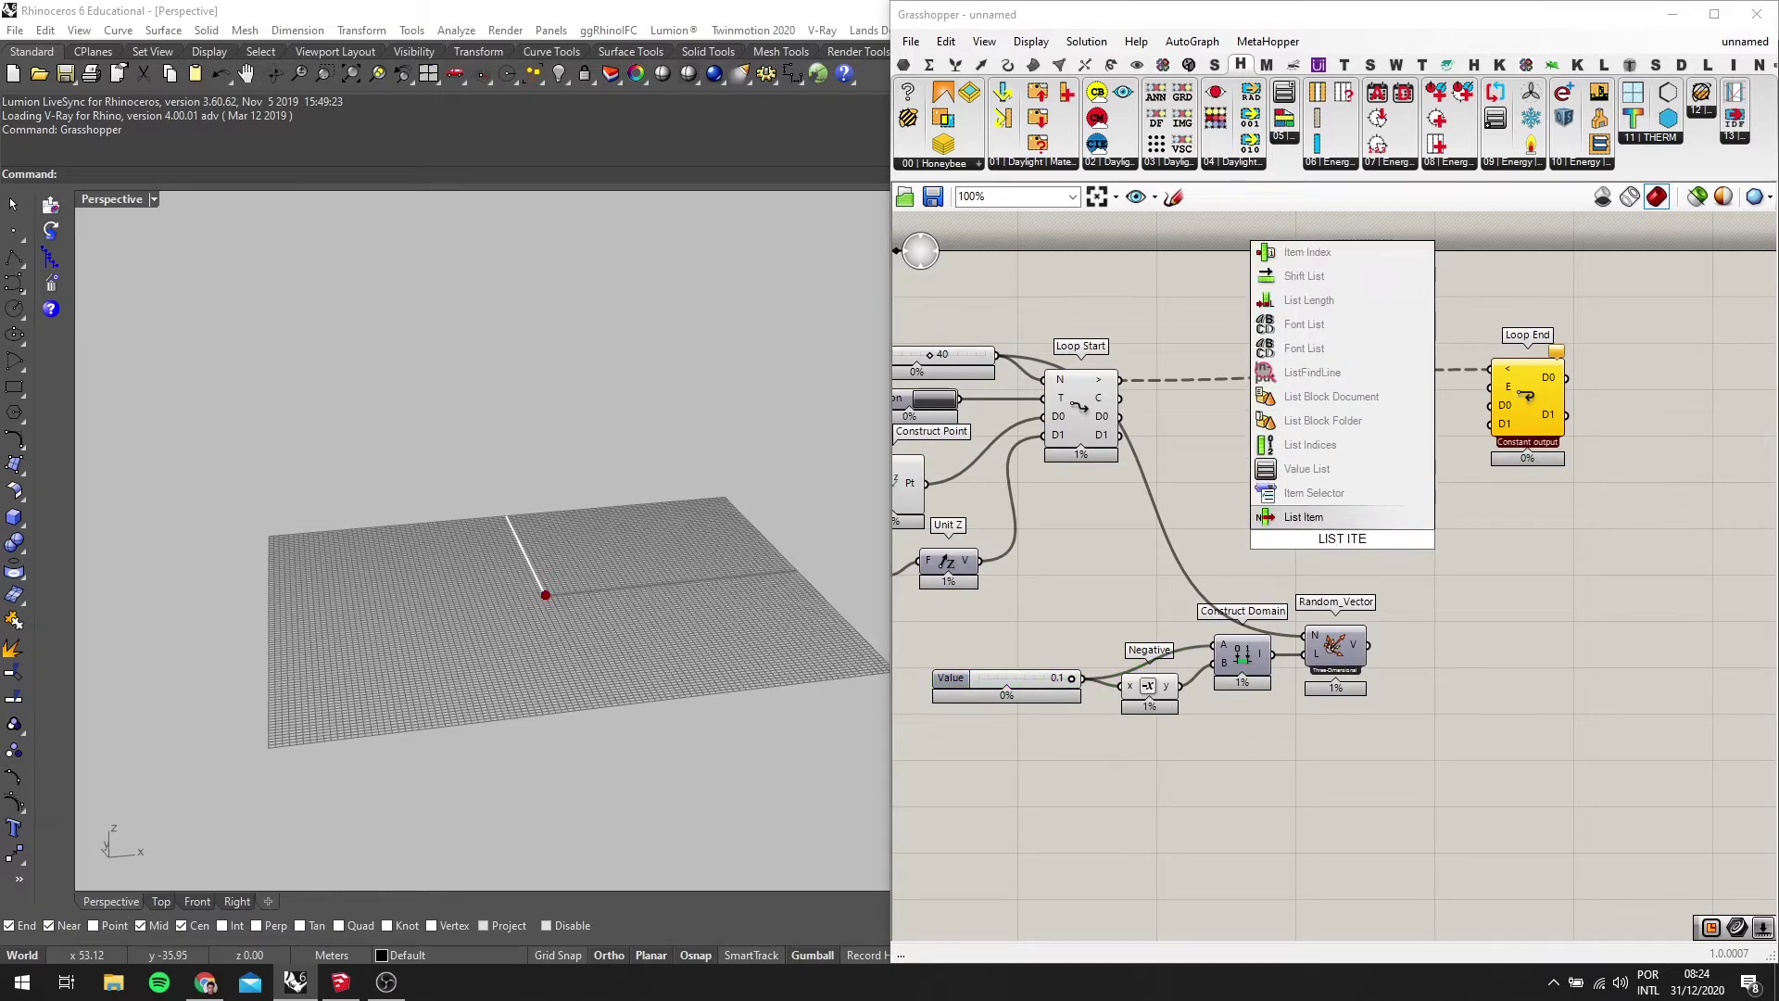
key(Return)
scroll(1342, 539, up, 2)
drag(1378, 684, 1414, 597)
scroll(1414, 597, up, 2)
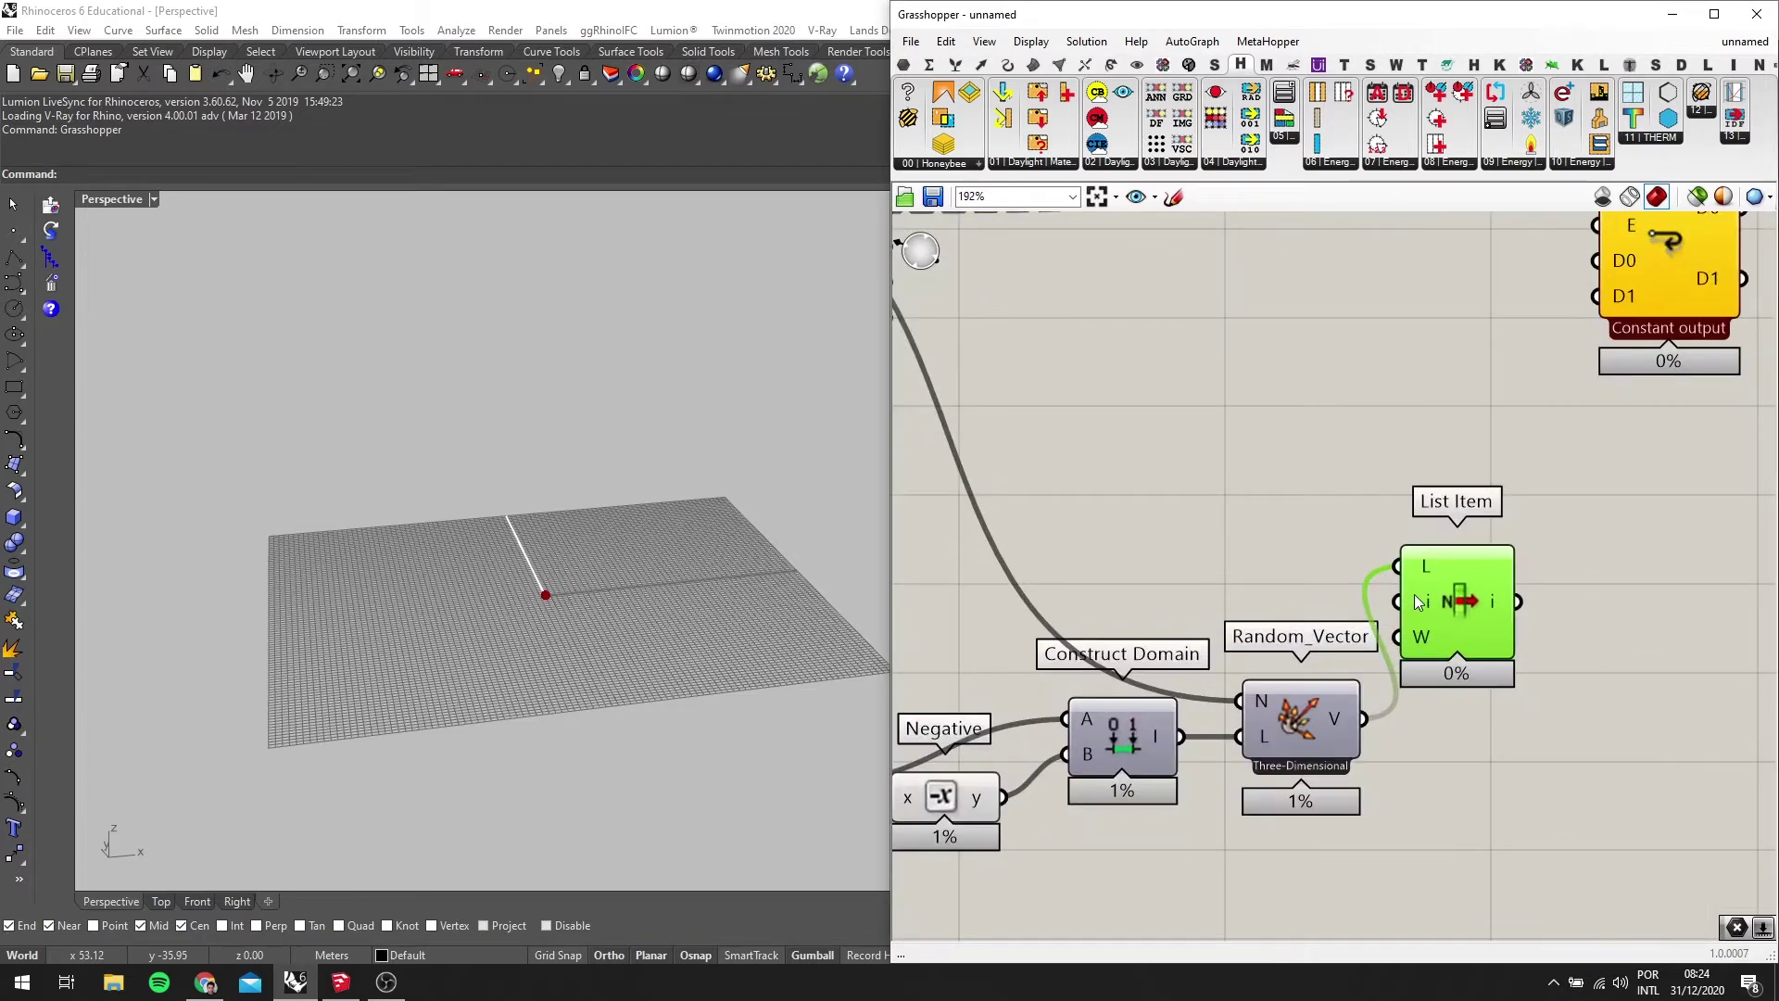
Connect Loop Start's C output to List Item's i input
scroll(1415, 601, down, 5)
scroll(1175, 468, up, 2)
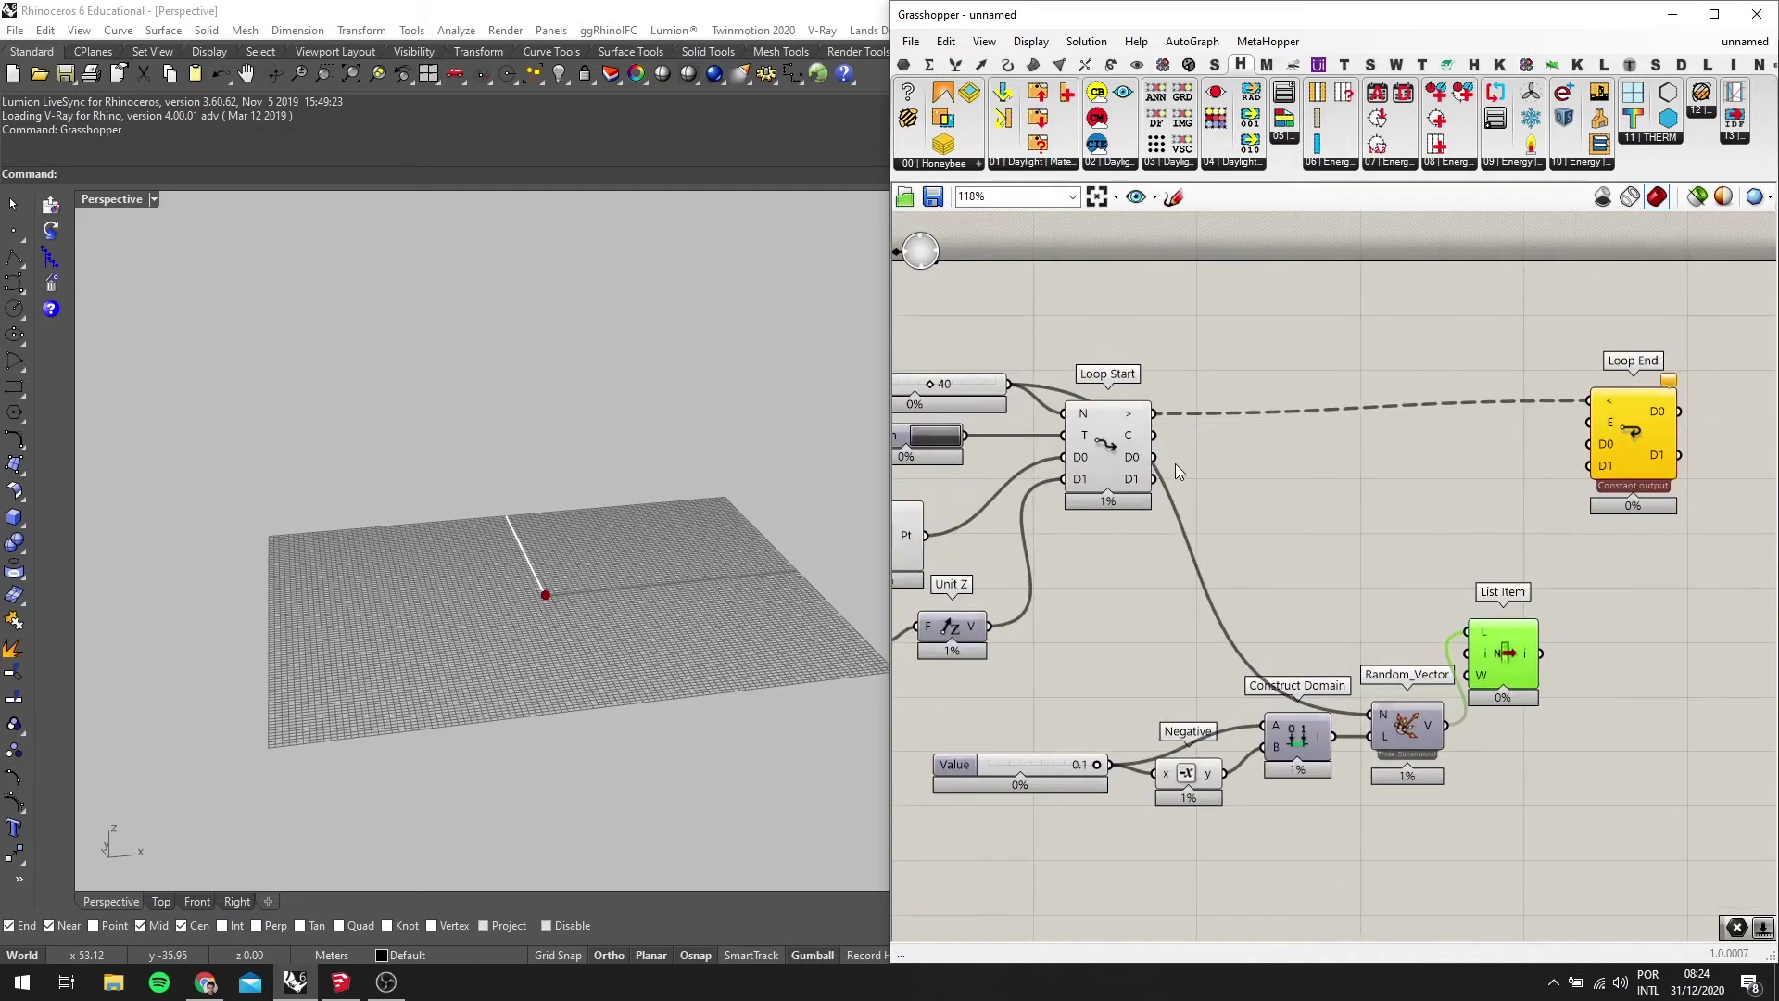
scroll(1175, 468, up, 1)
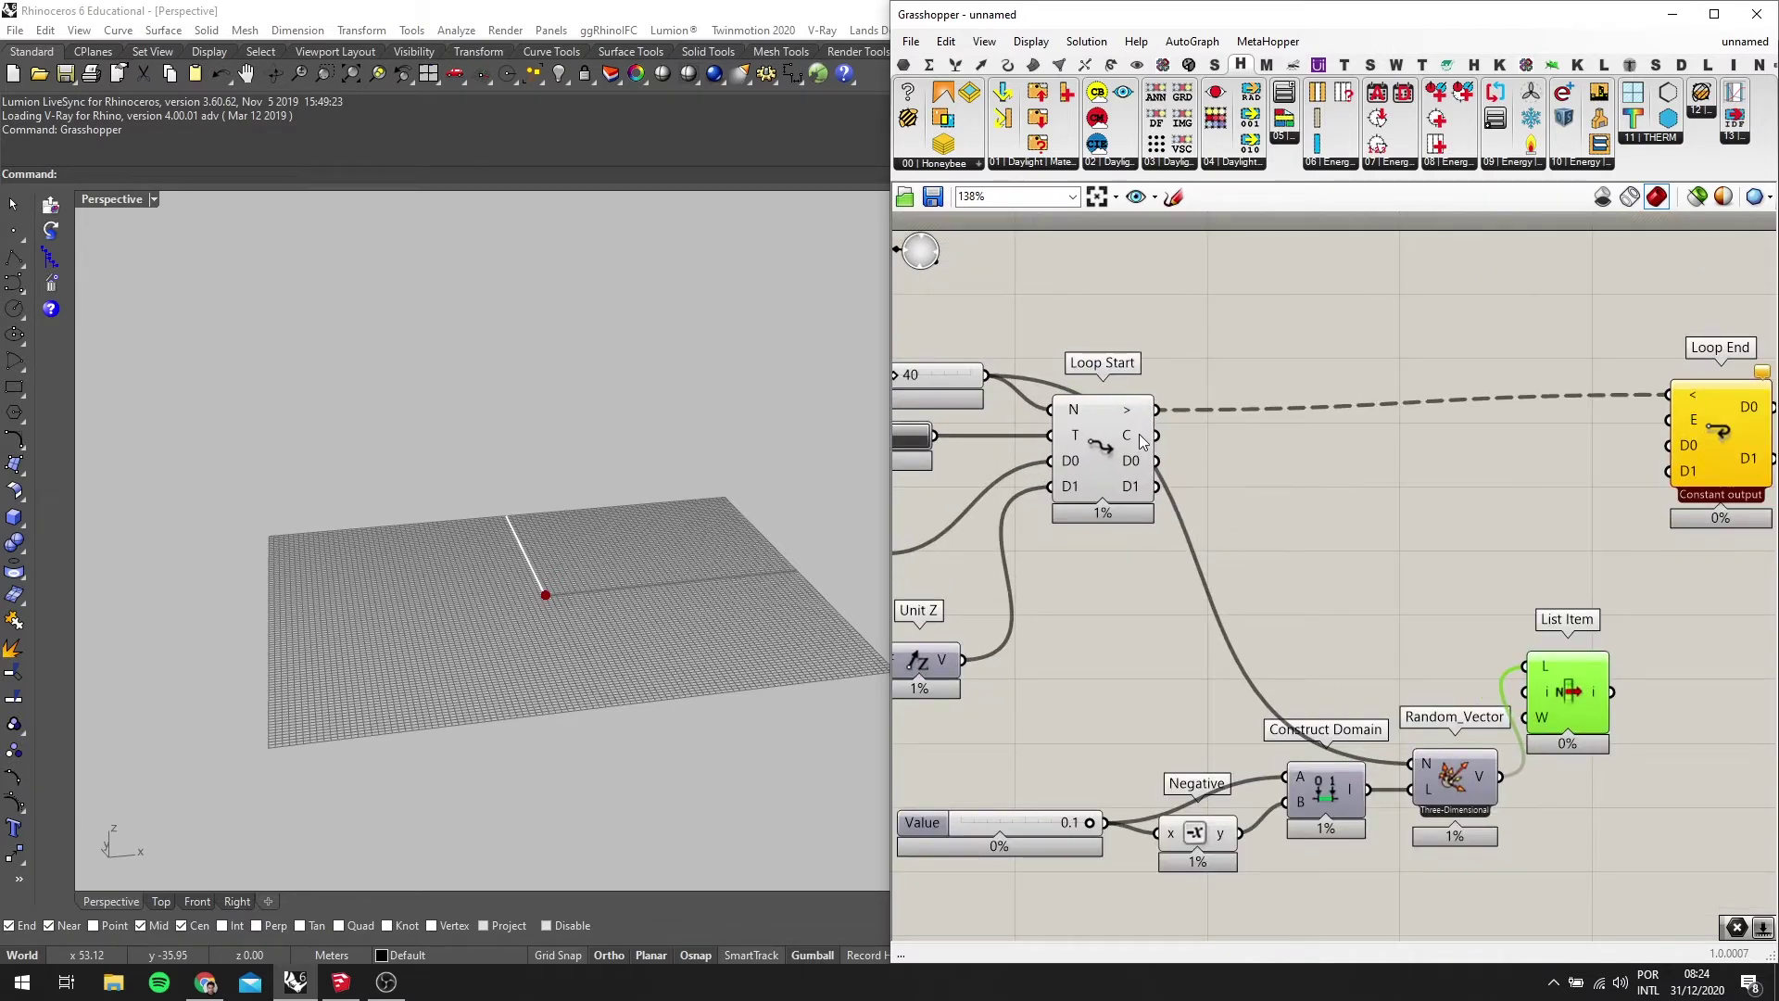
scroll(1142, 442, up, 5)
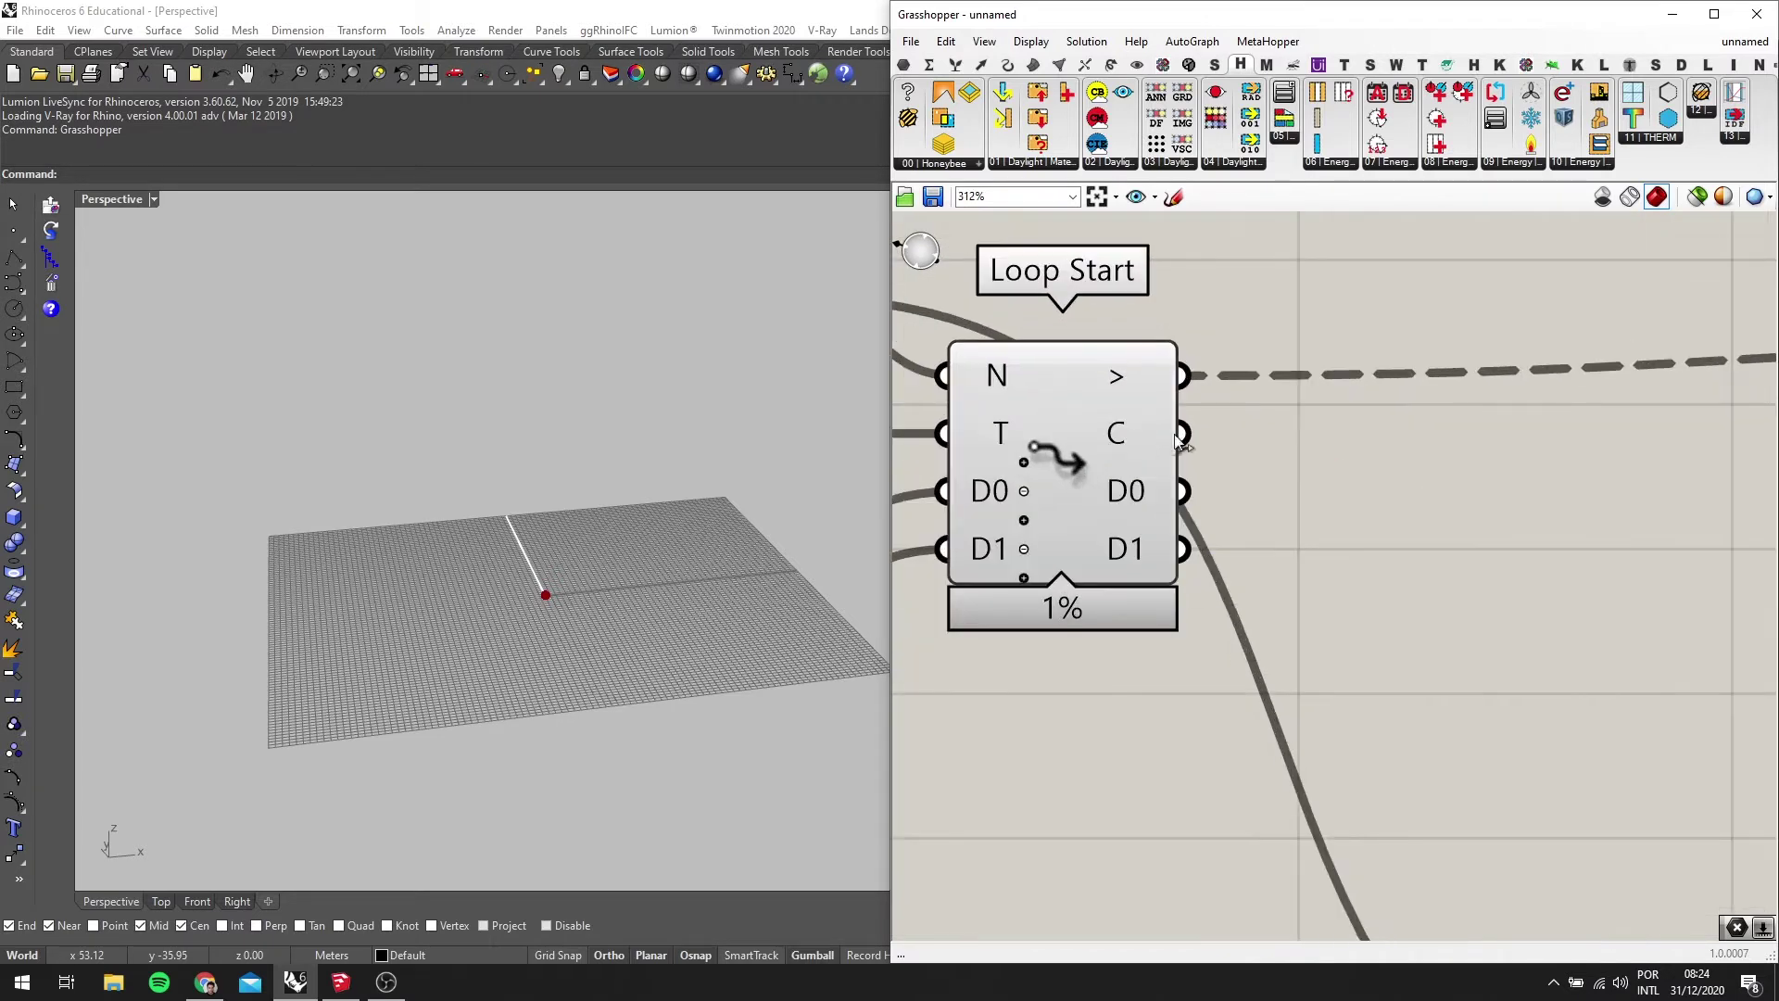
drag(1167, 432, 1622, 718)
scroll(1204, 421, down, 5)
scroll(1207, 554, down, 2)
scroll(1243, 565, up, 2)
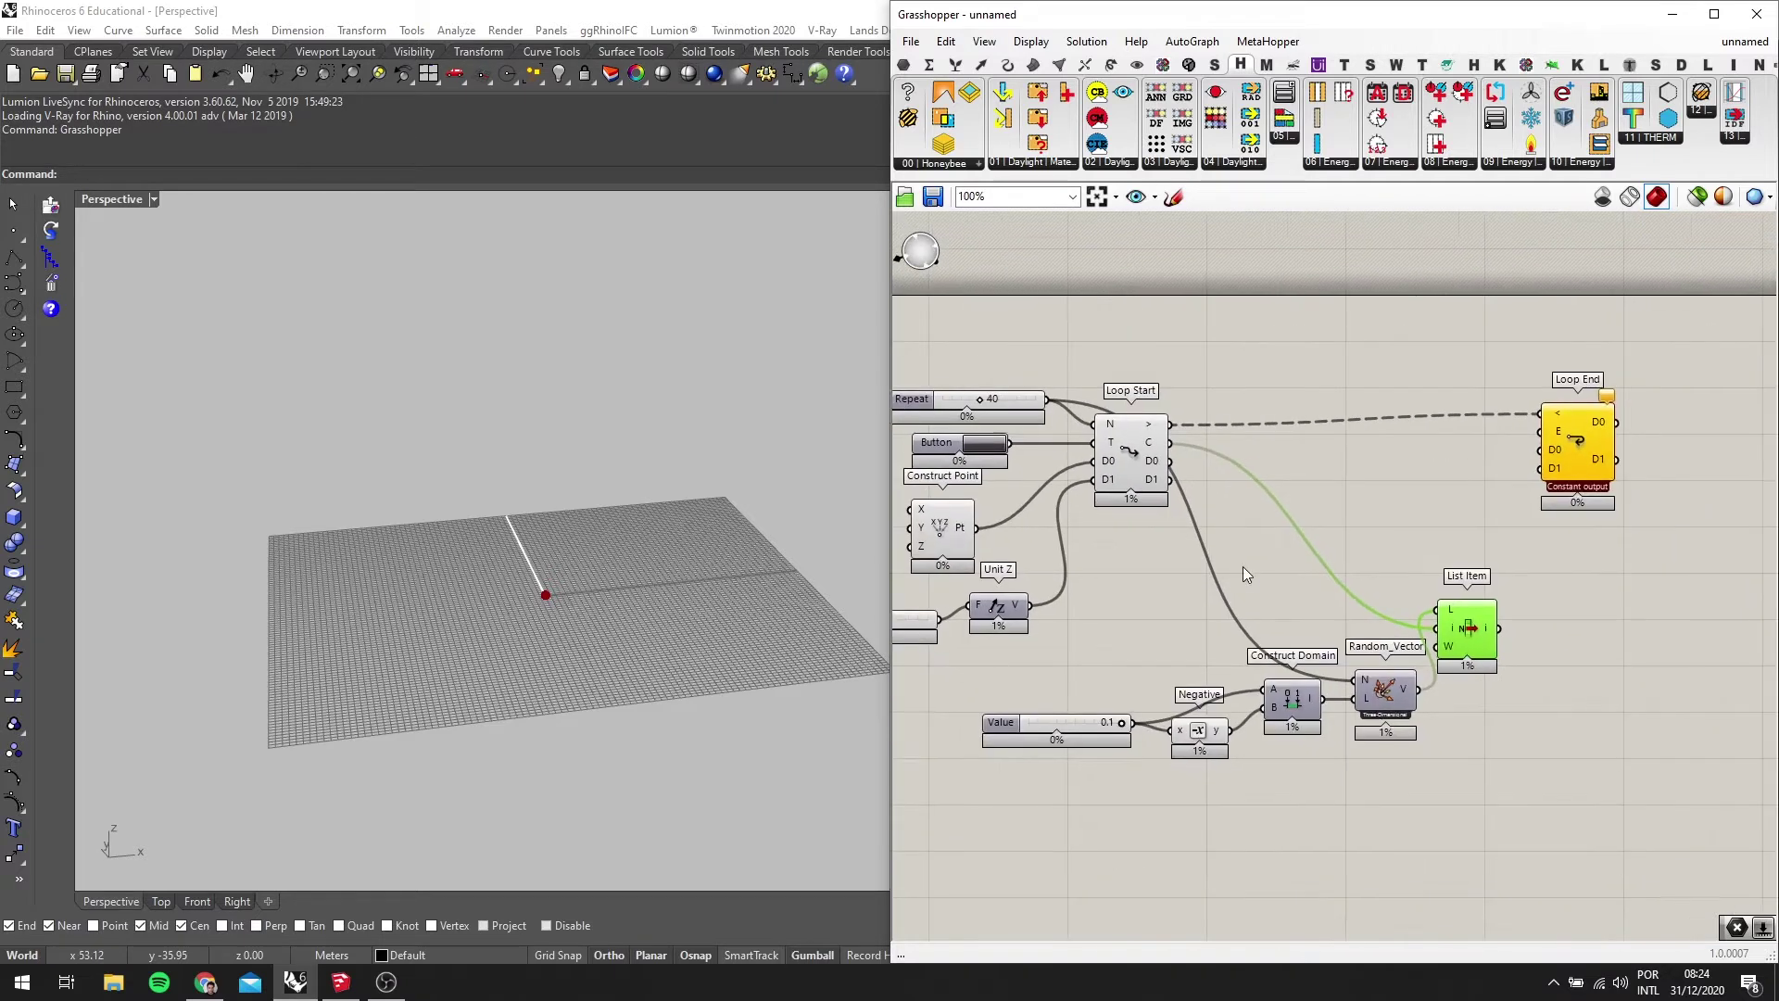
Move List Item in line beside Random_Vector and place Loop End farther away from Loop Start
drag(1524, 641, 1544, 729)
scroll(1420, 636, down, 1)
scroll(1416, 636, up, 2)
scroll(1371, 559, down, 3)
click(1555, 440)
scroll(1258, 492, up, 1)
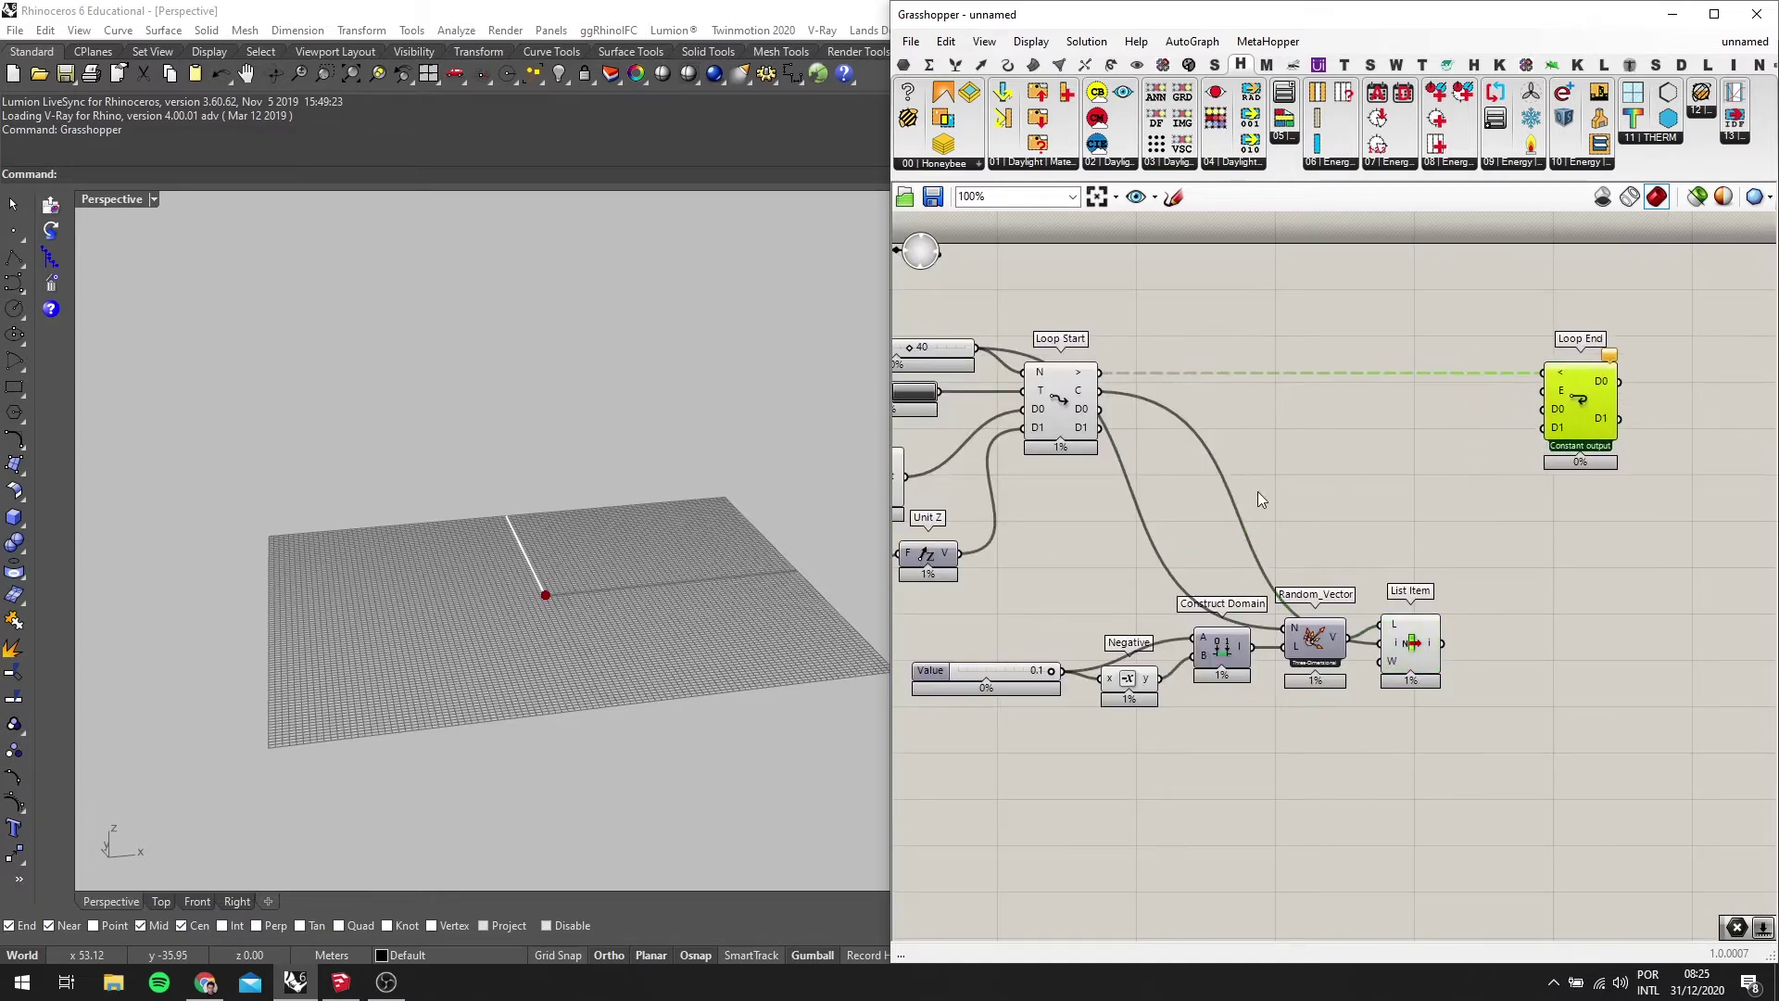
Add an Addition component and place it between List Item and Loop End
double_click(1326, 462)
text(ADDI)
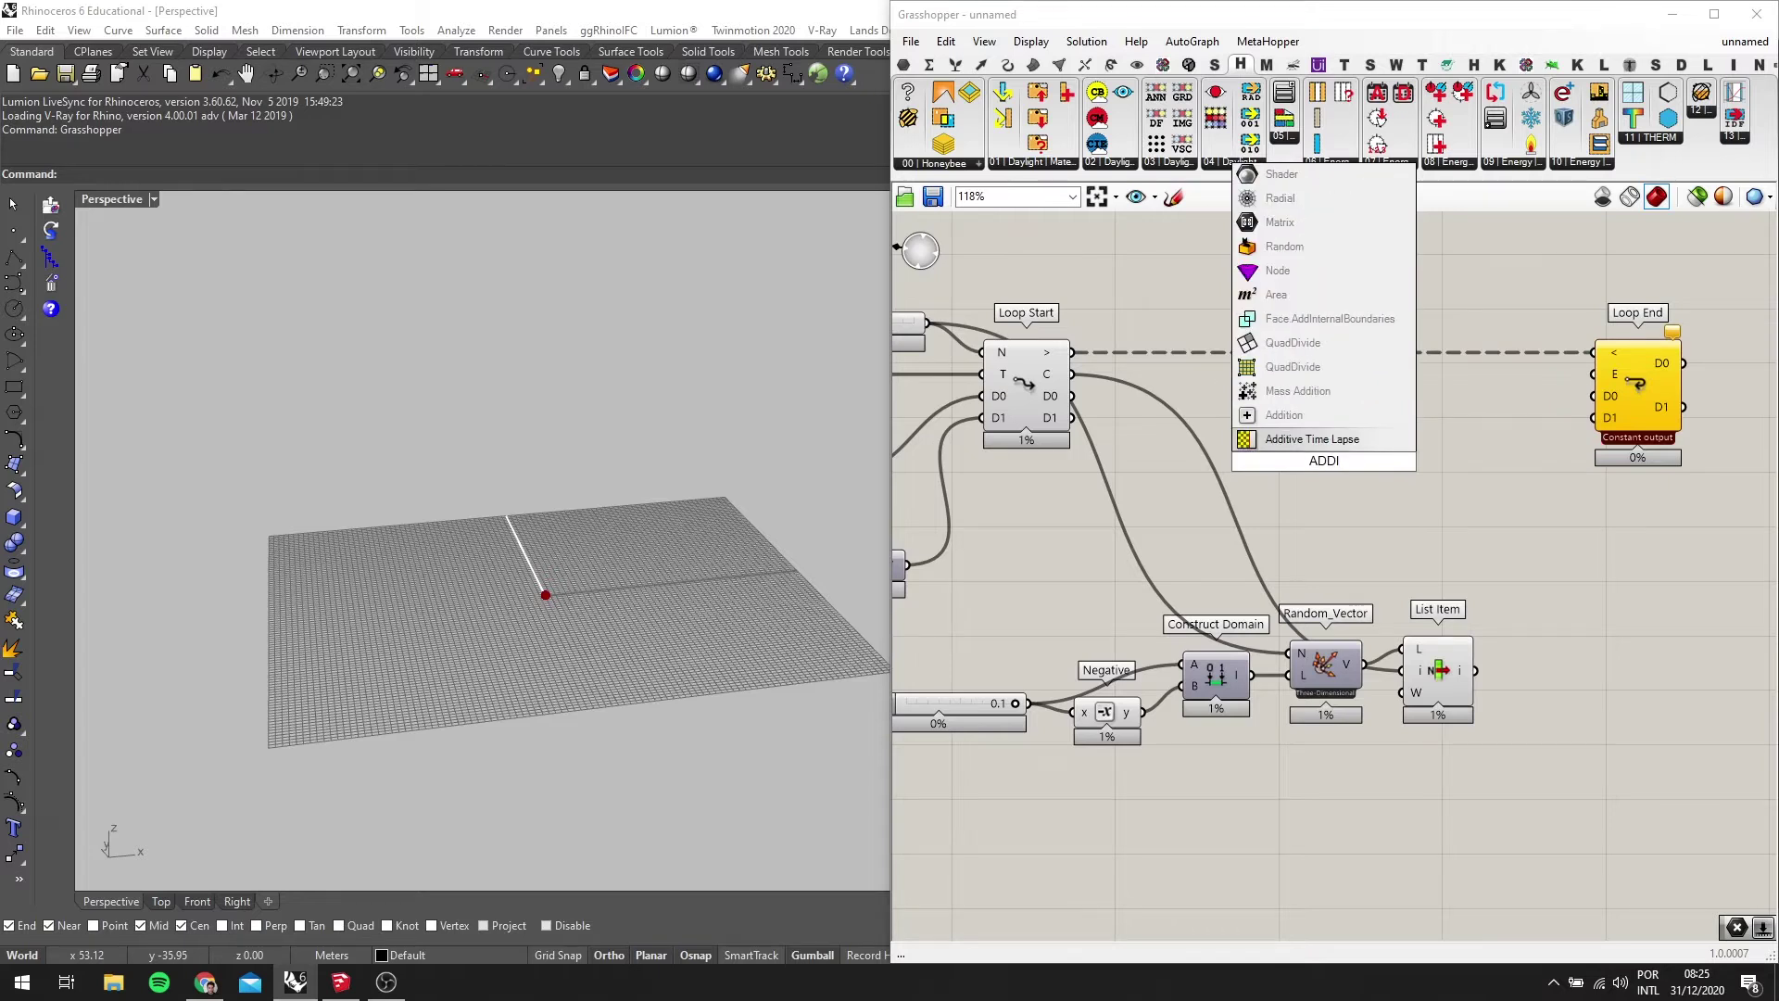
key(Up)
key(Return)
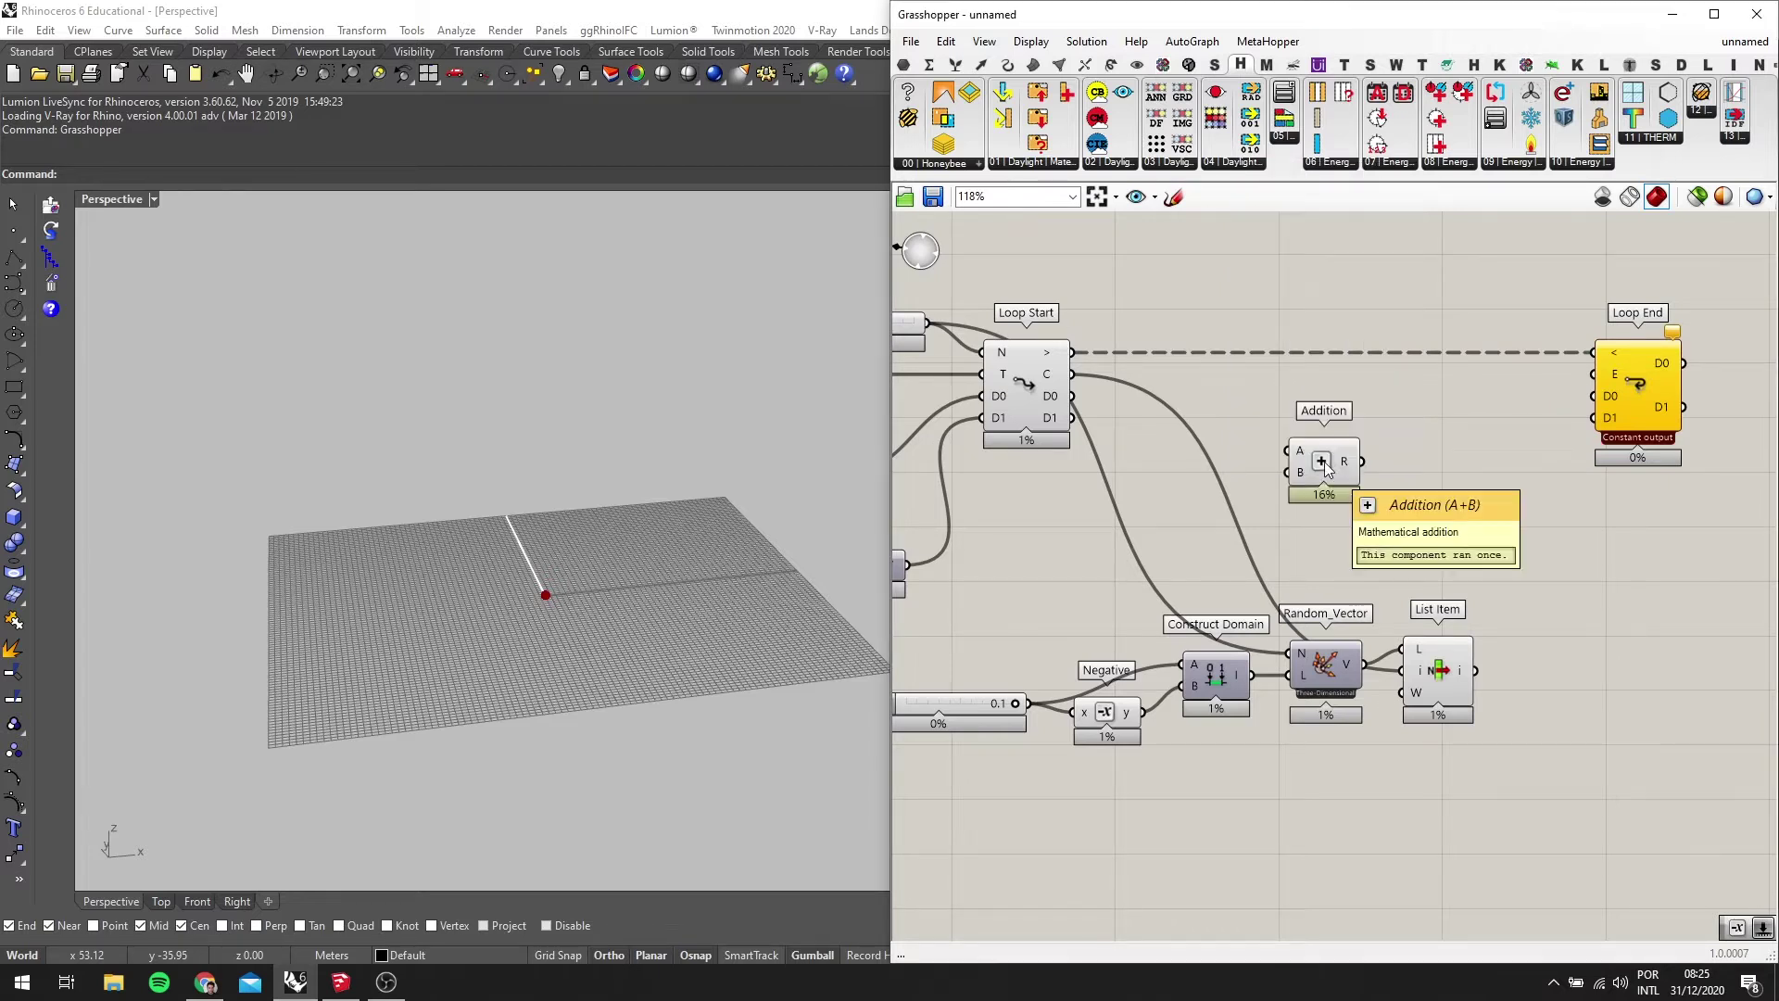
scroll(1446, 649, down, 2)
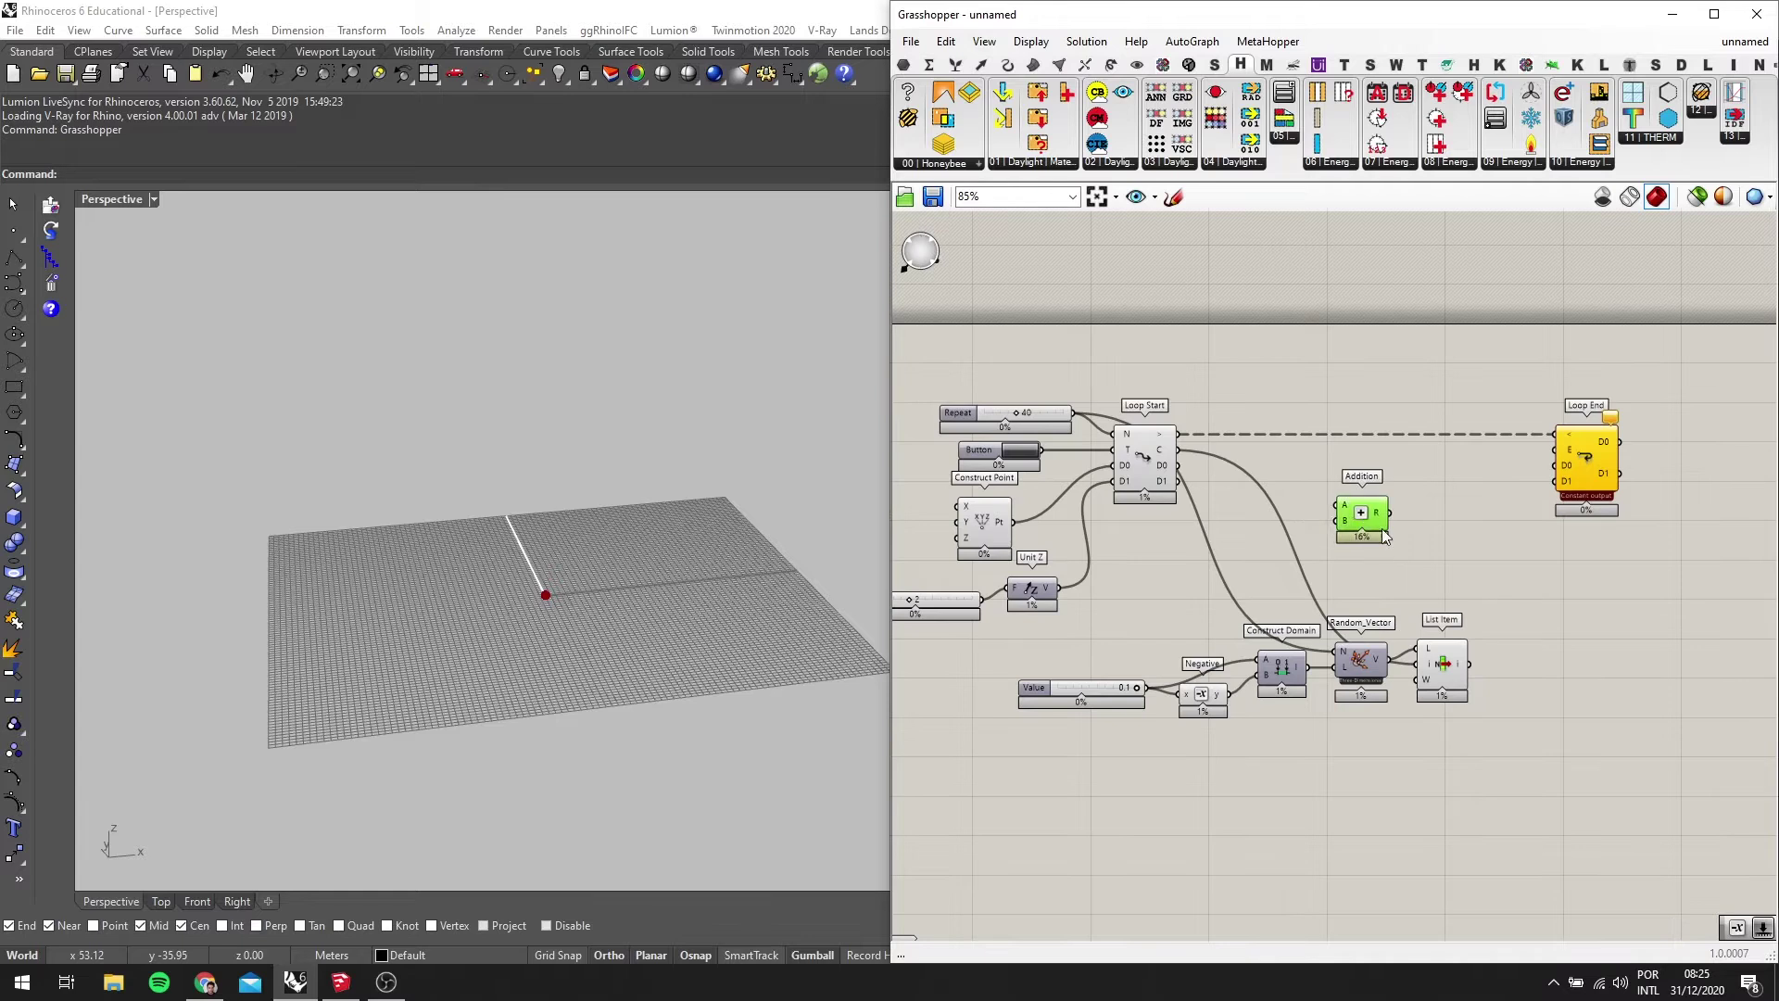
drag(1385, 537, 1501, 586)
scroll(1010, 526, up, 1)
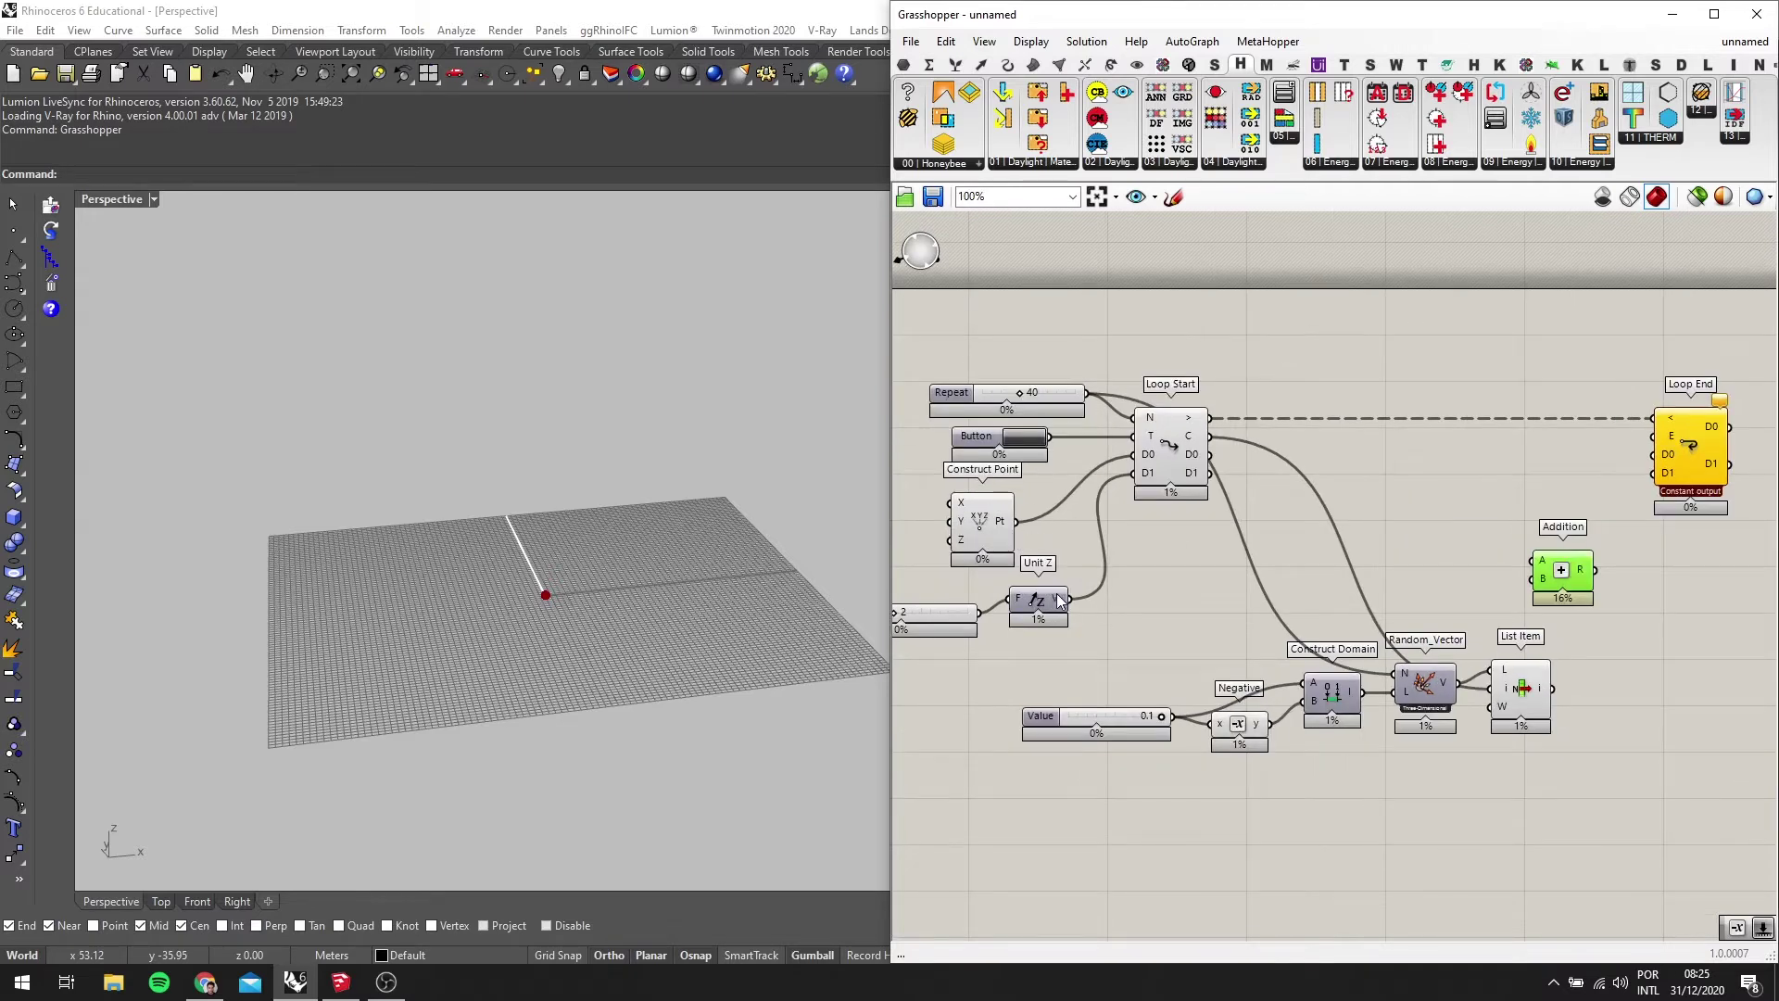
Connect Loop Start's D1 output to Addition's A input and List Item's i output to Addition's B input
scroll(1177, 512, up, 1)
drag(1215, 468, 1675, 640)
right_drag(1638, 638, 1423, 637)
scroll(1424, 710, up, 2)
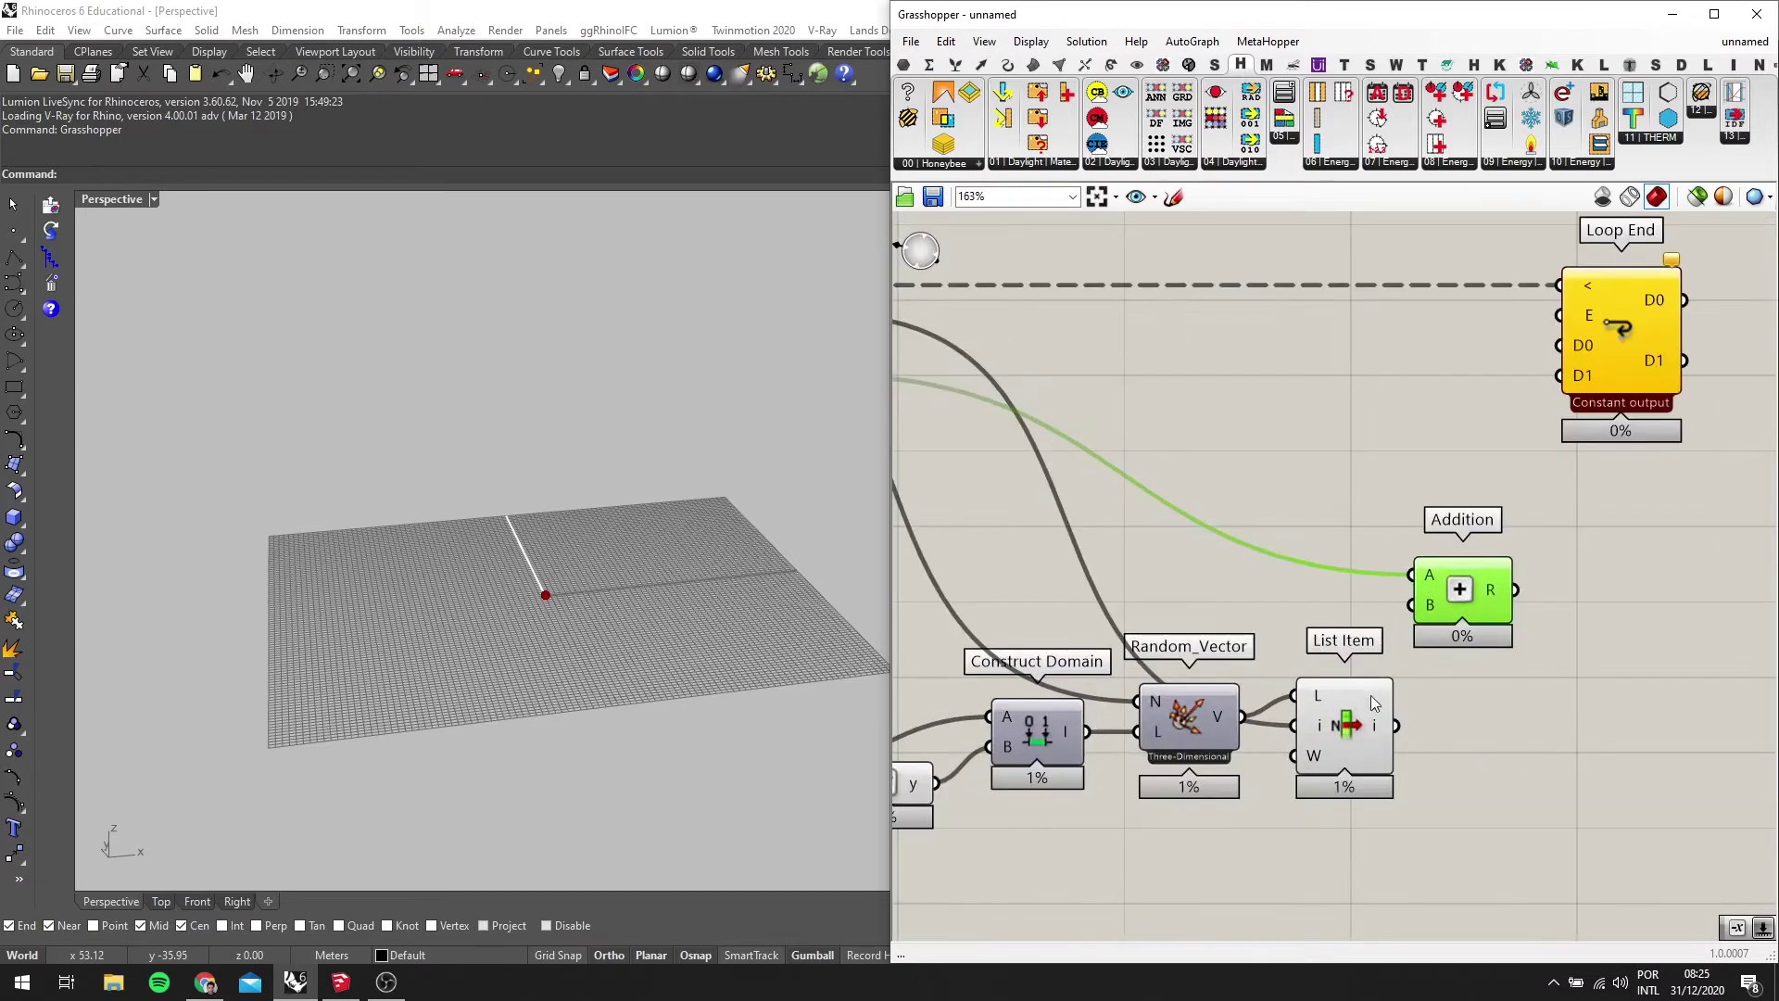
drag(1394, 724, 1435, 517)
scroll(1449, 558, down, 3)
right_drag(1150, 684, 1040, 734)
scroll(1305, 606, up, 1)
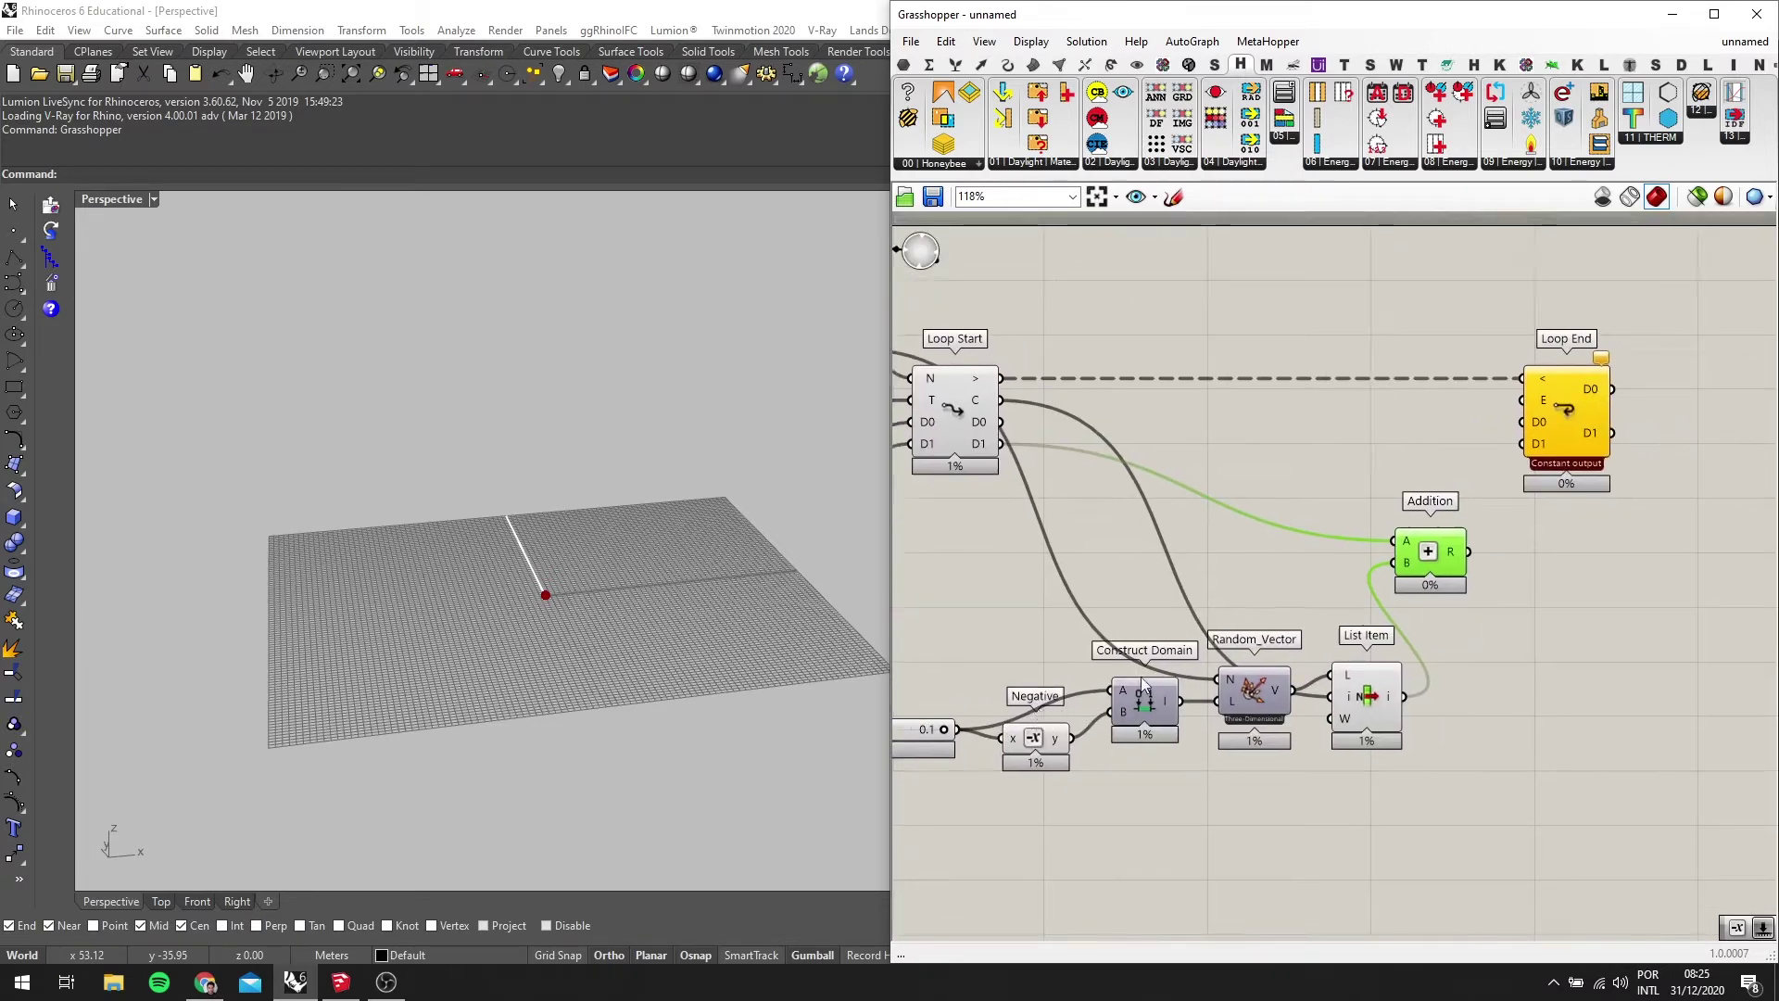
scroll(1455, 554, up, 2)
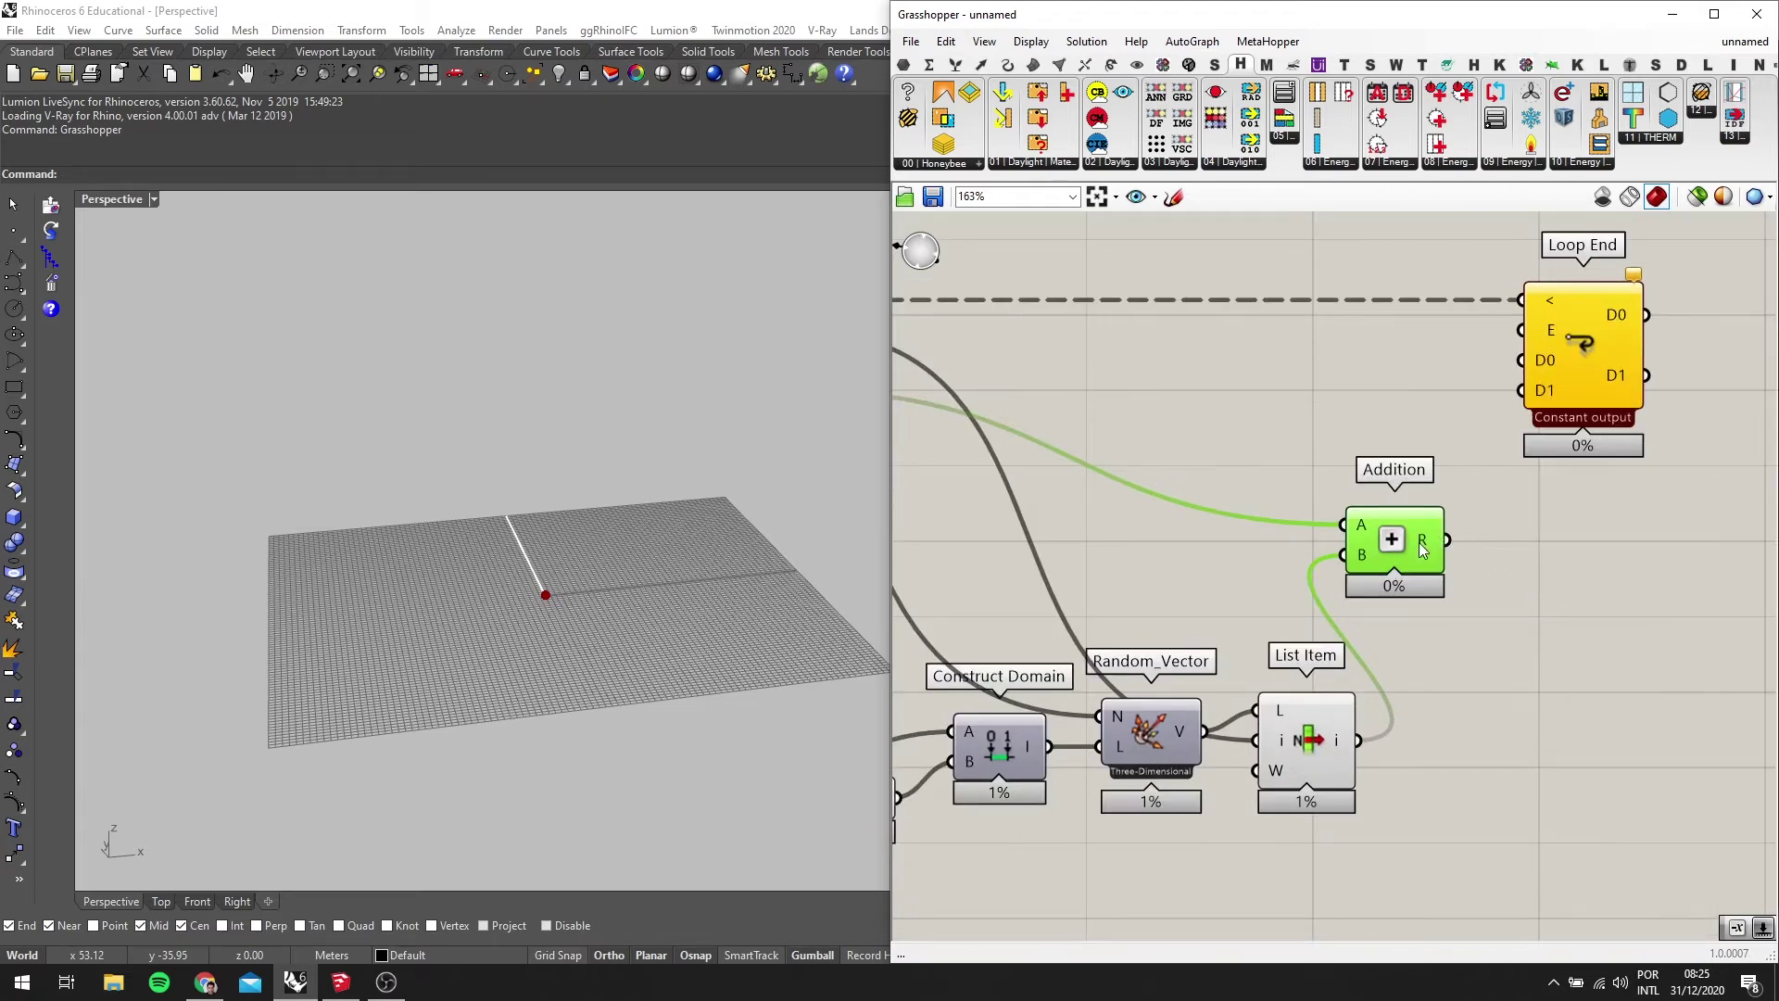
mouse_move(1422, 547)
scroll(1420, 542, down, 3)
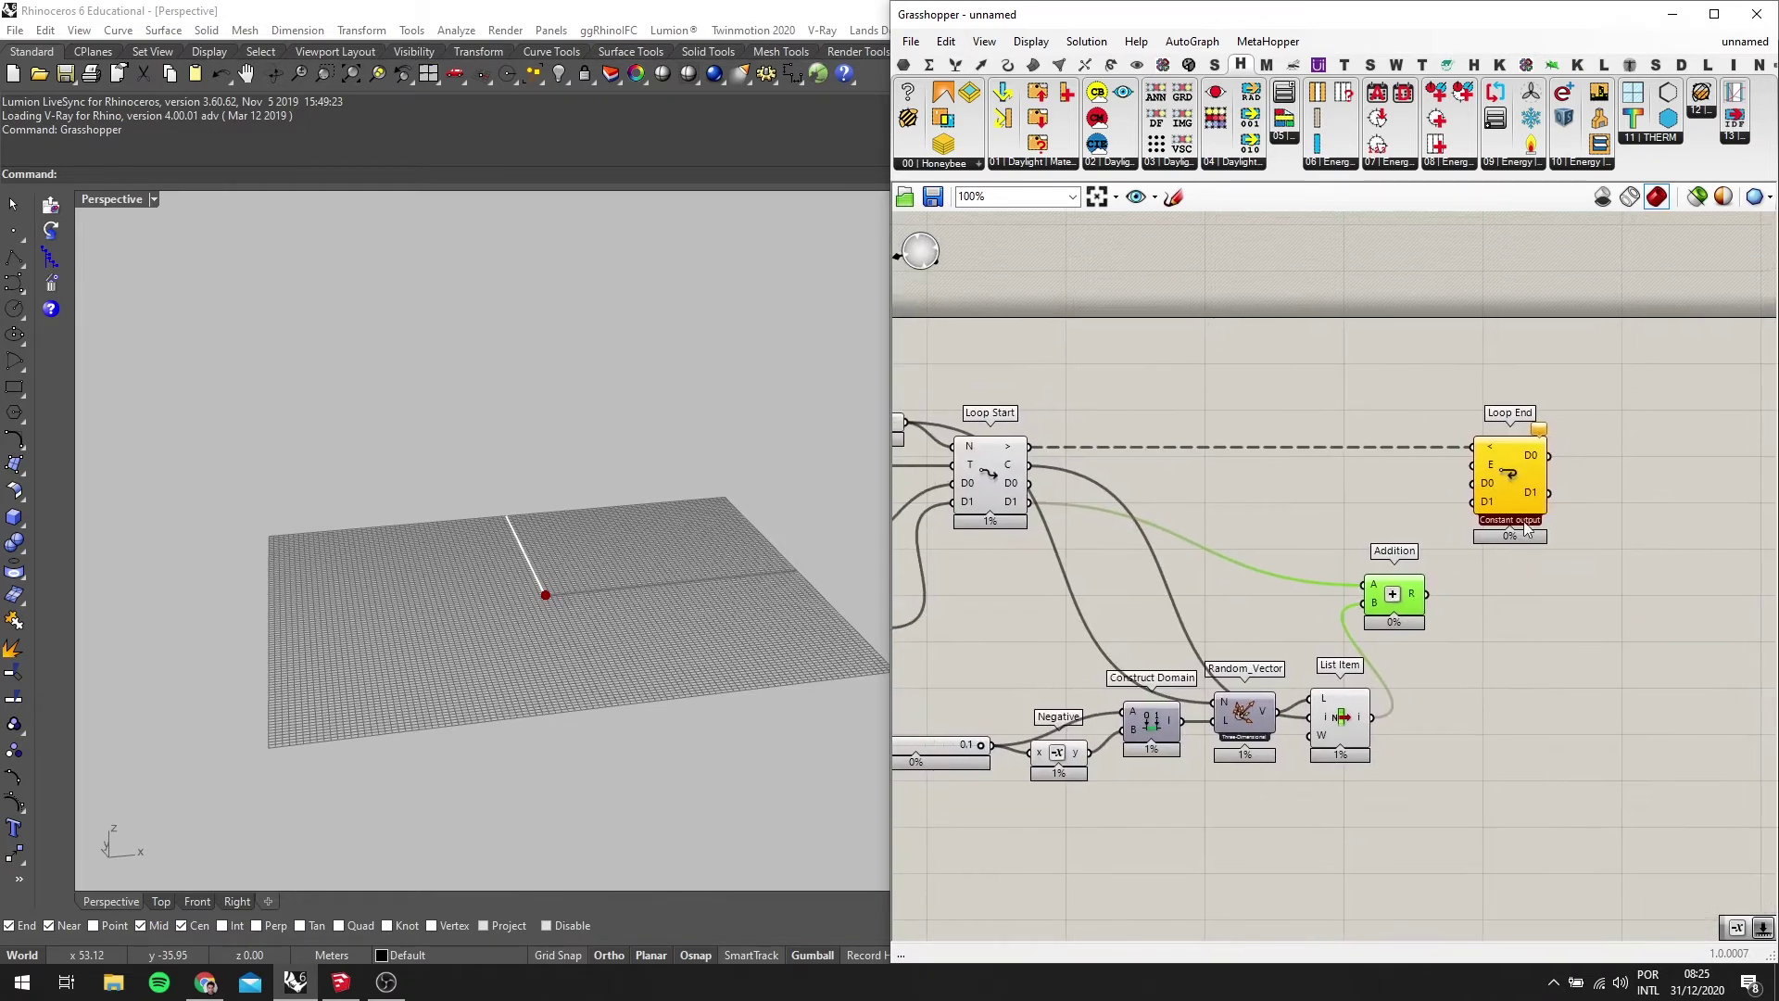
Add a Move component between Loop Start and Loop End, and place Loop End farther away to make room
double_click(1319, 523)
text(move)
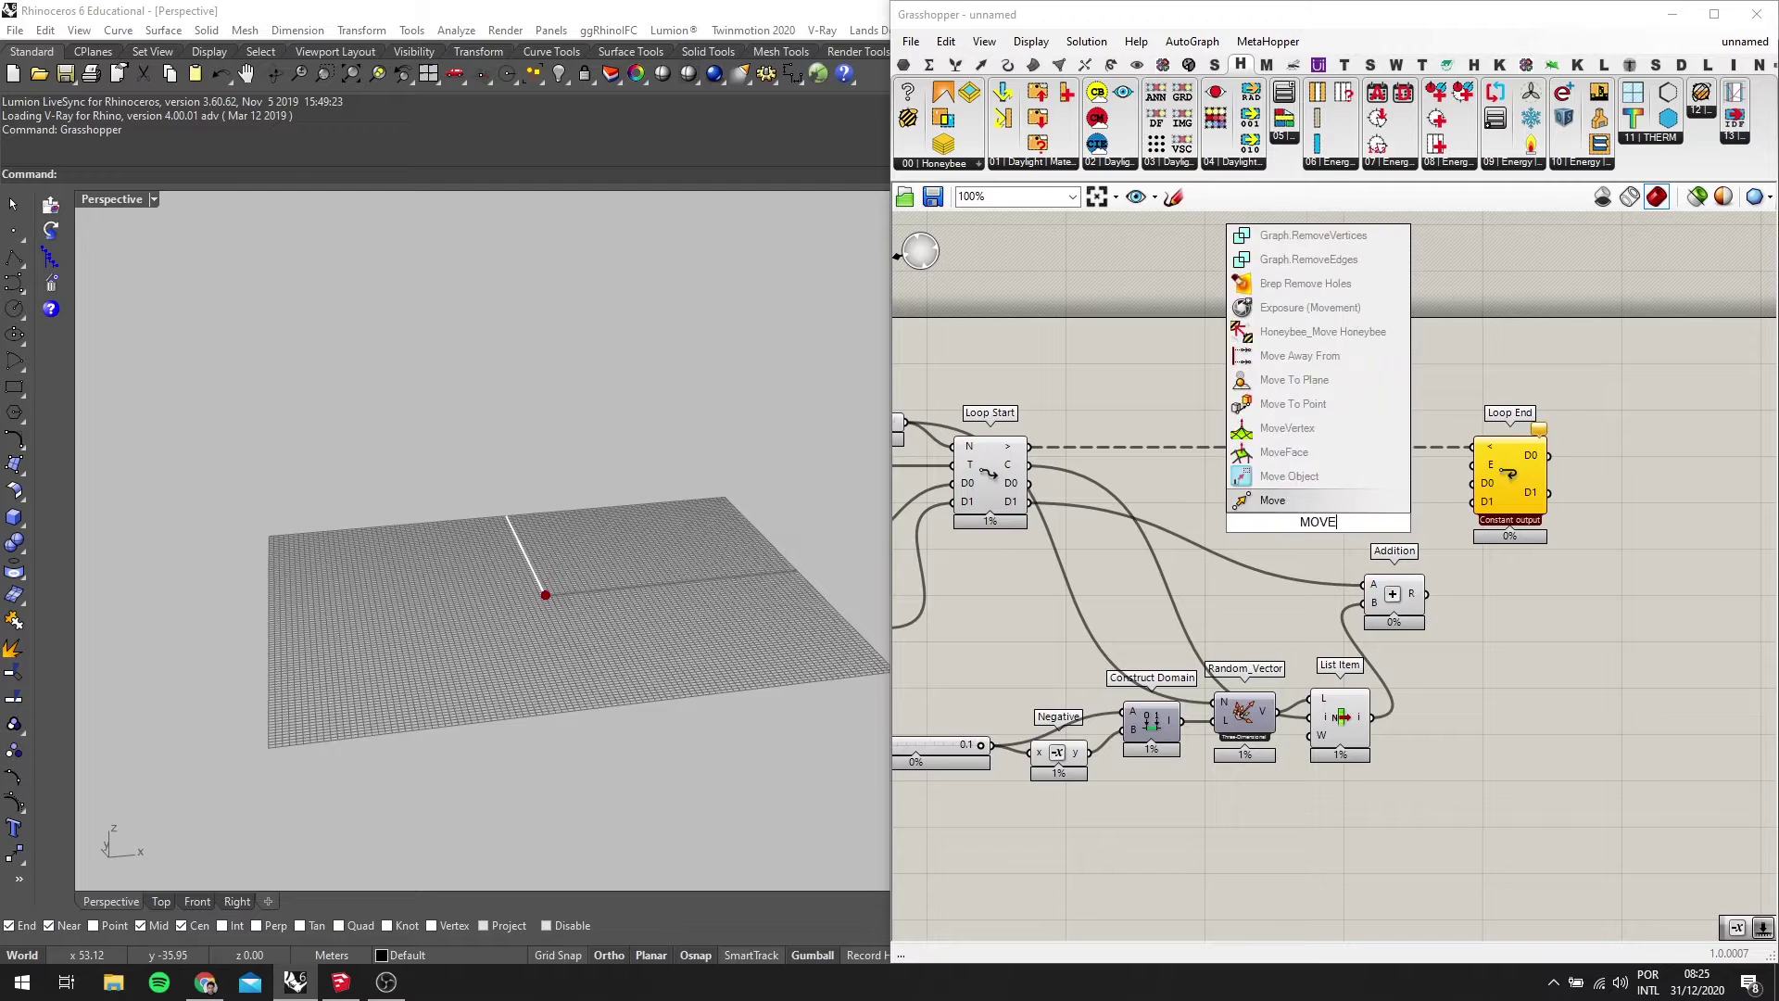
key(Return)
scroll(1319, 524, down, 2)
scroll(1042, 571, up, 2)
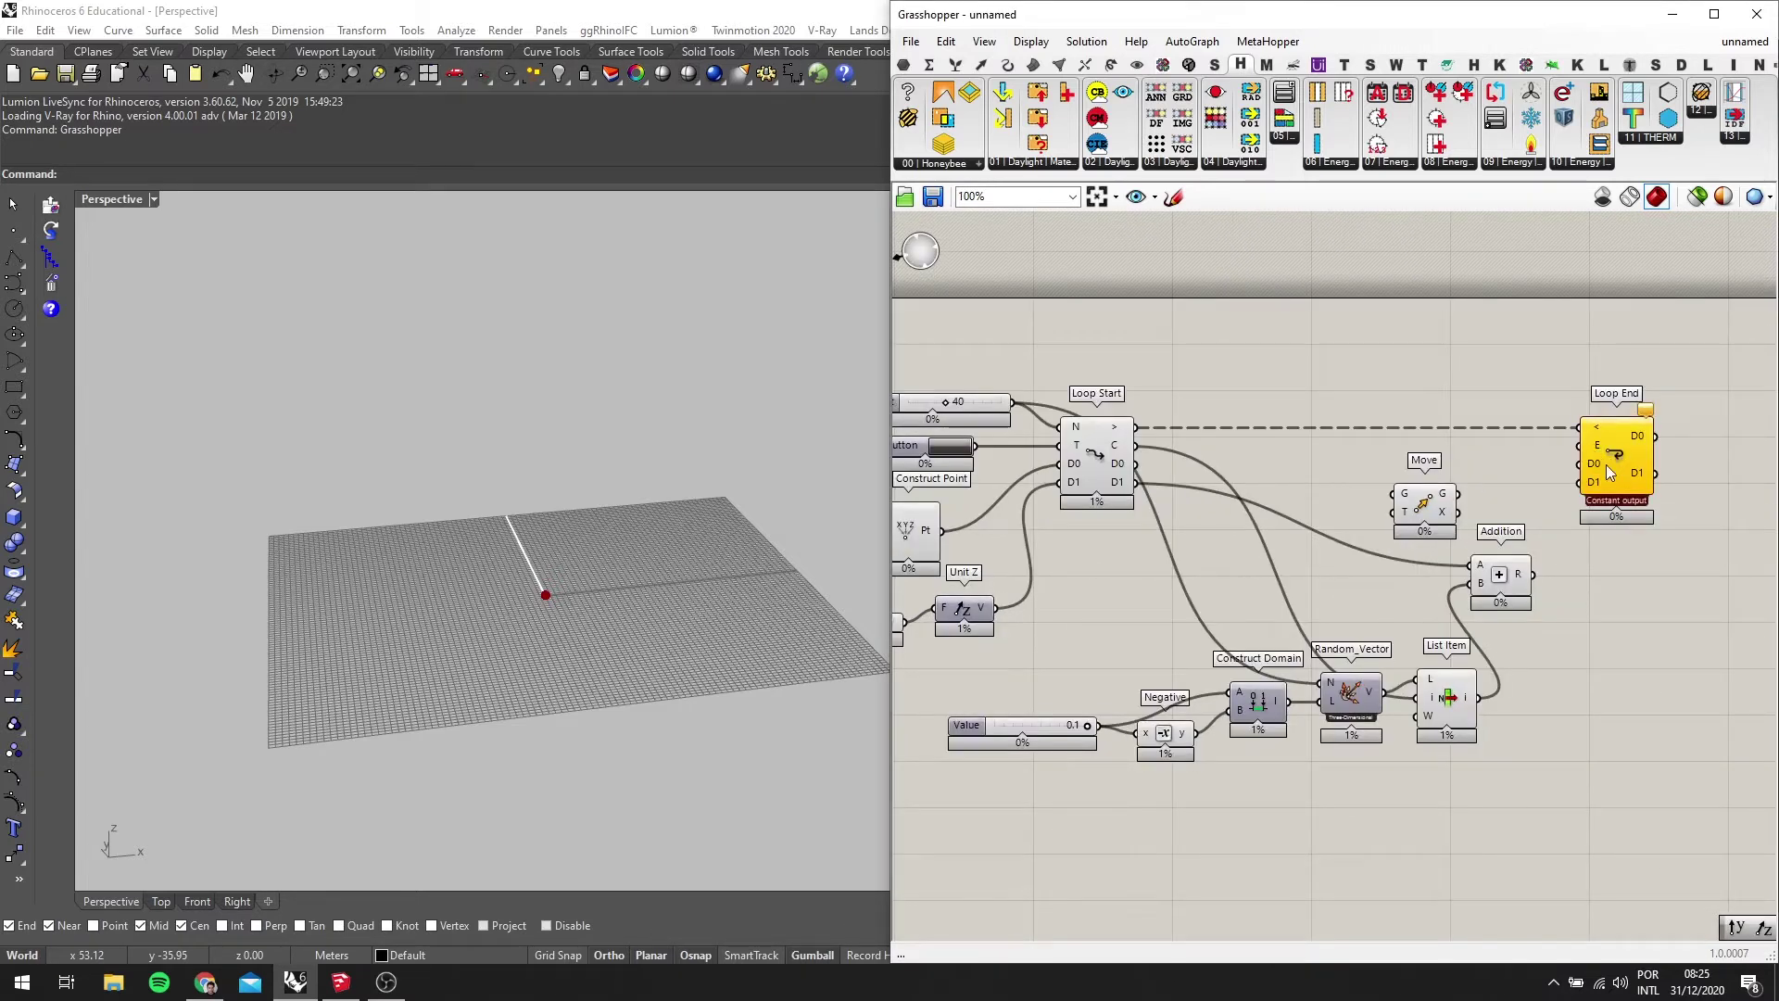
scroll(508, 565, up, 3)
right_drag(1469, 541, 1316, 561)
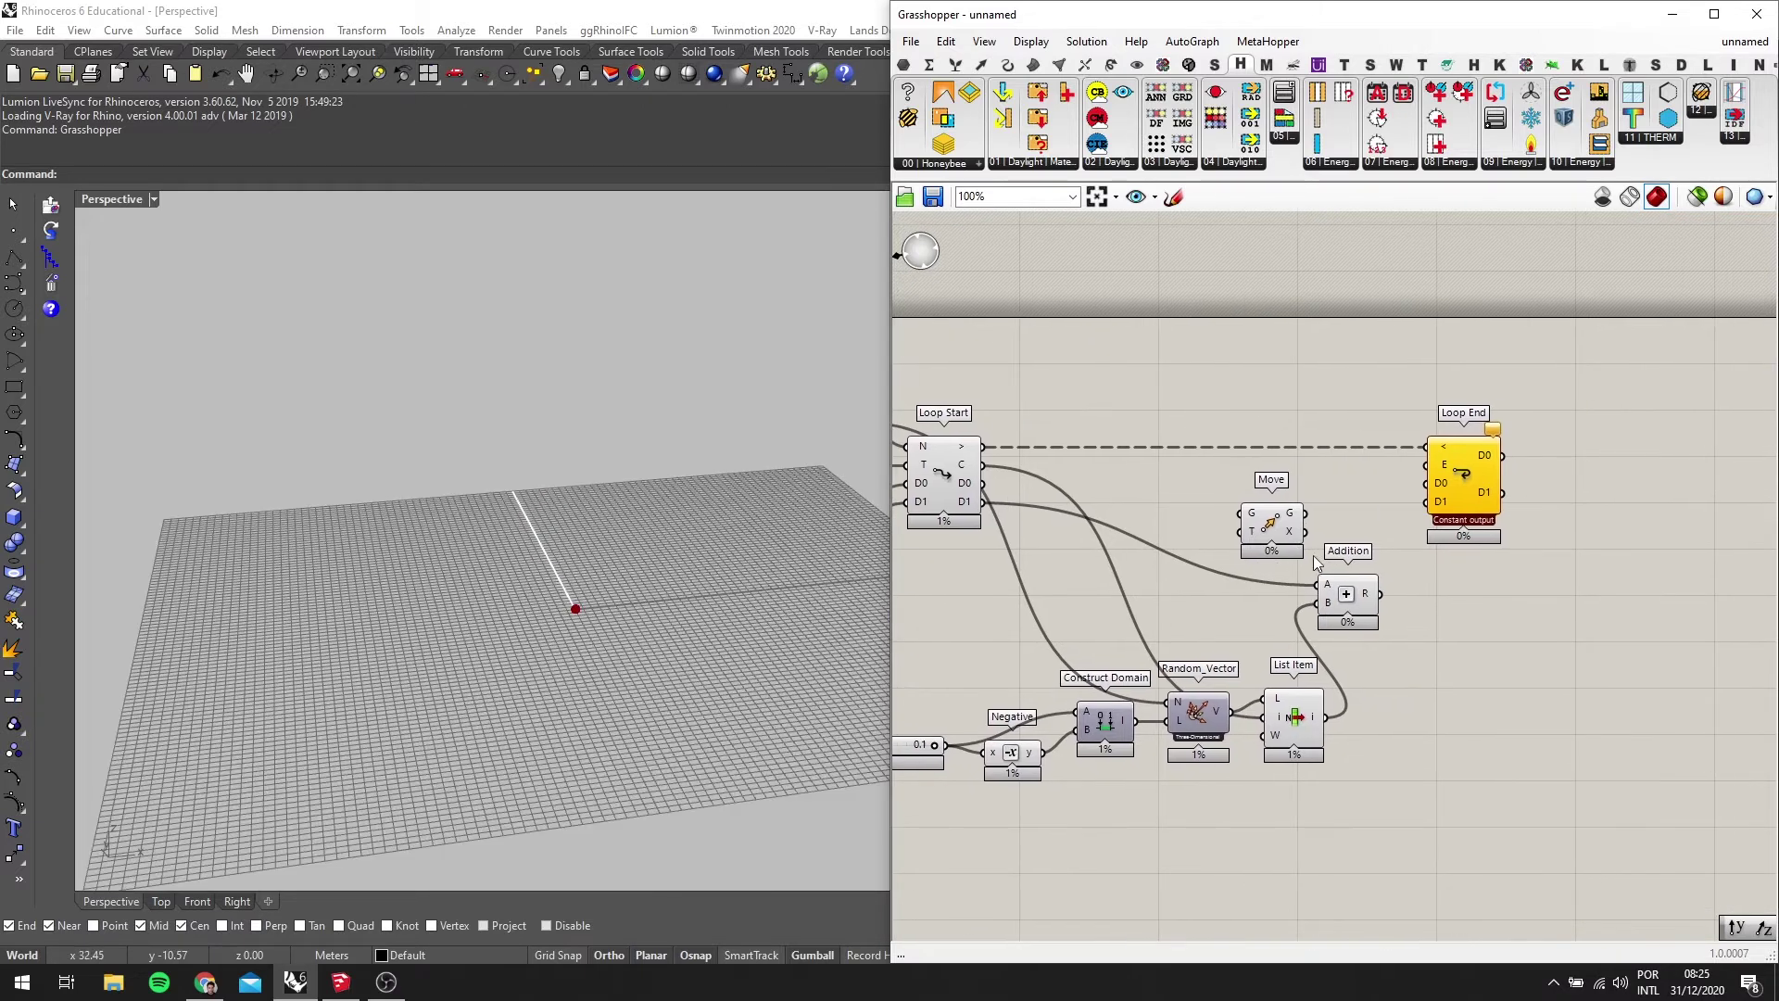
drag(1473, 475, 1557, 470)
Connect Loop Start's D0 output to Move's G input and Addition's R output to Move's T input
drag(983, 483, 1425, 526)
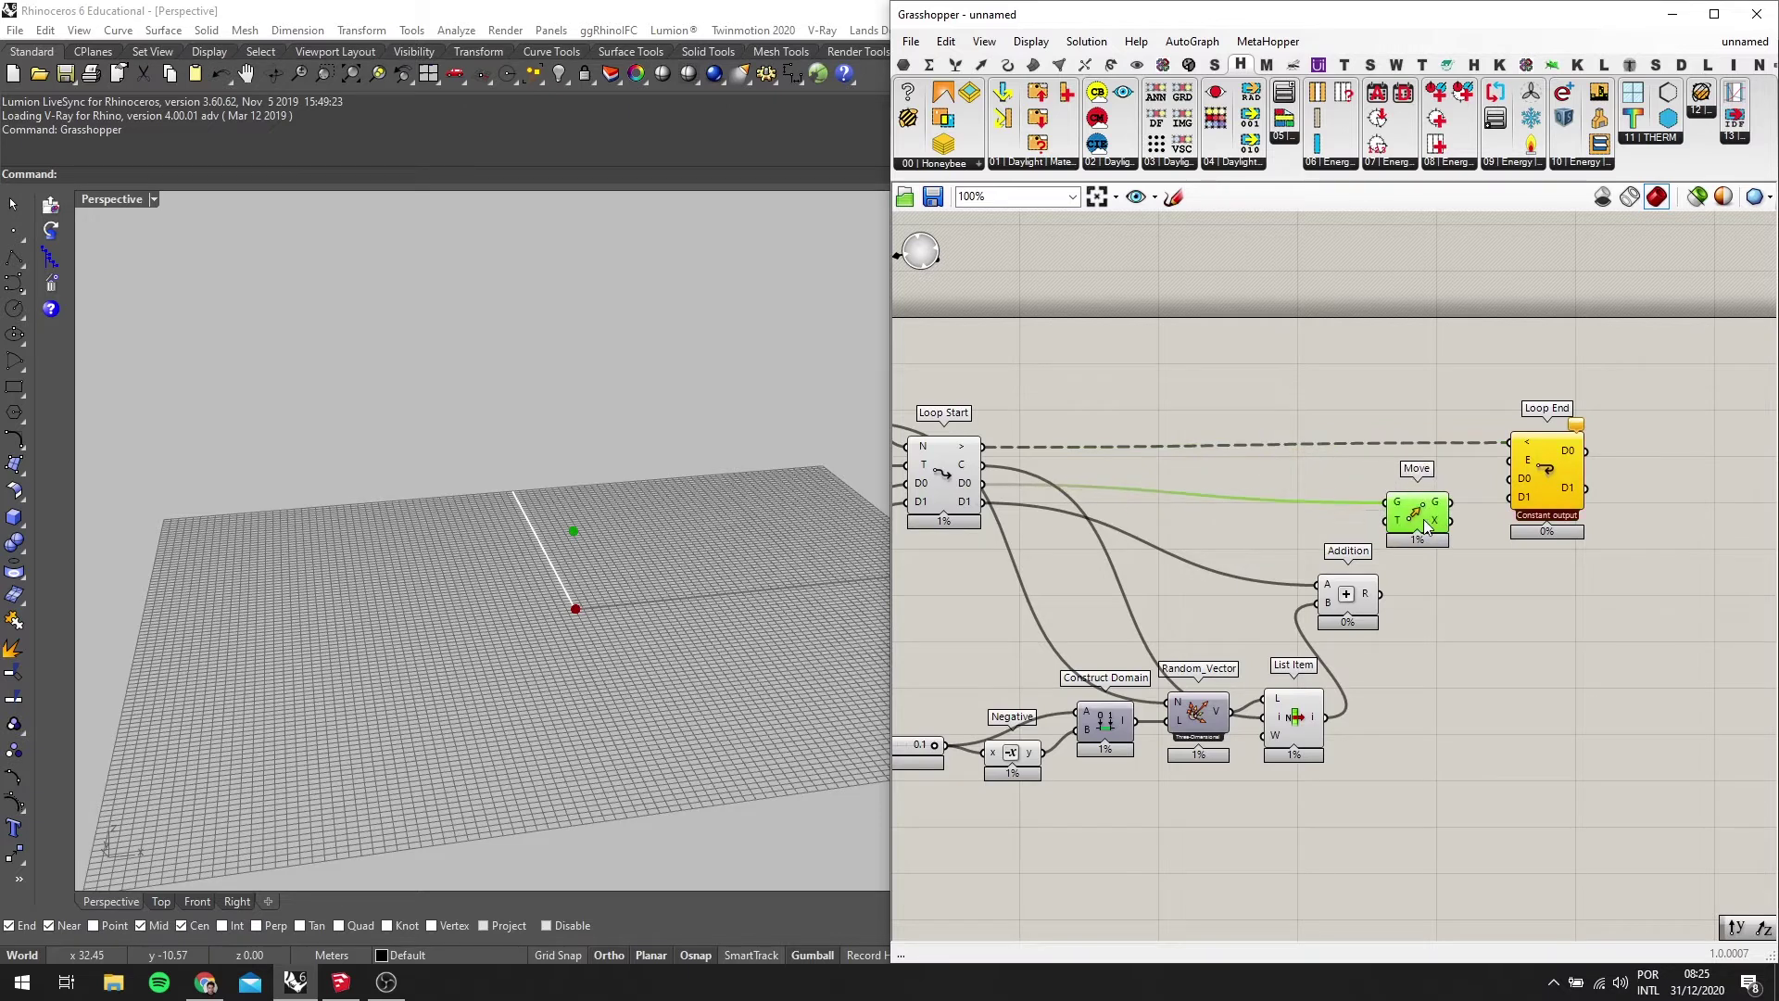
drag(1380, 594, 1387, 520)
right_drag(556, 611, 629, 617)
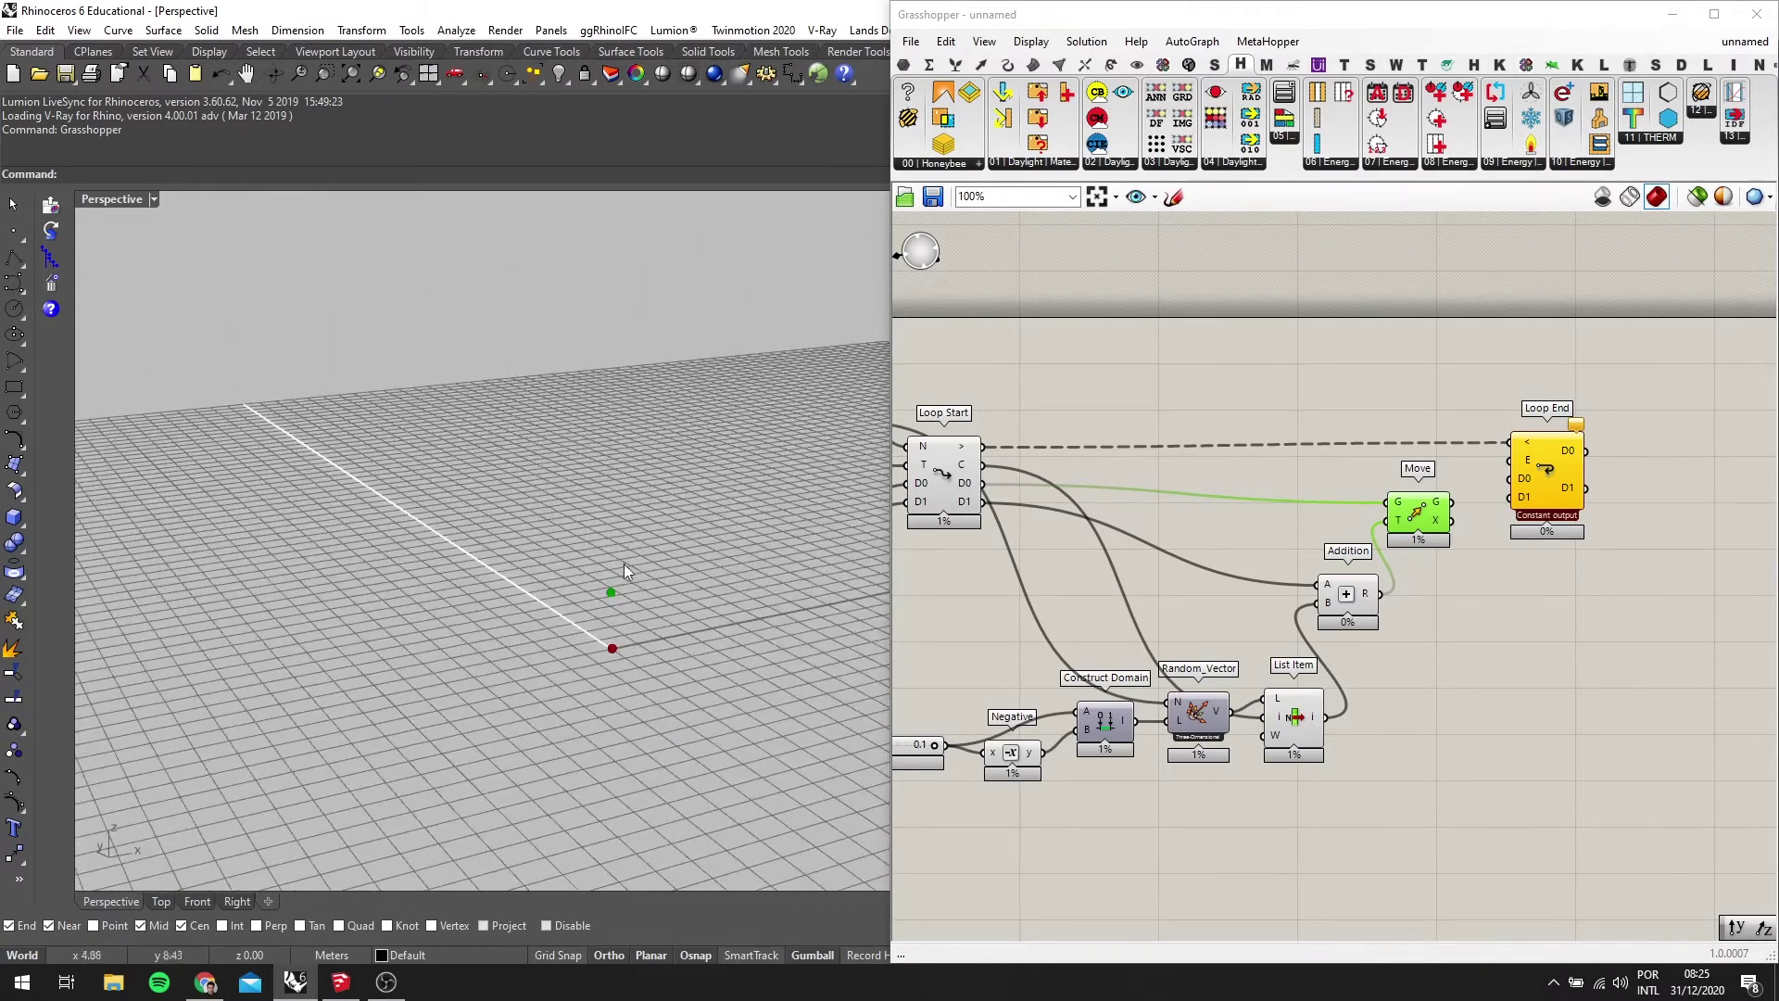
Connect Move's G output to Loop End's D0 input
right_drag(1500, 526, 1426, 542)
scroll(1426, 542, up, 1)
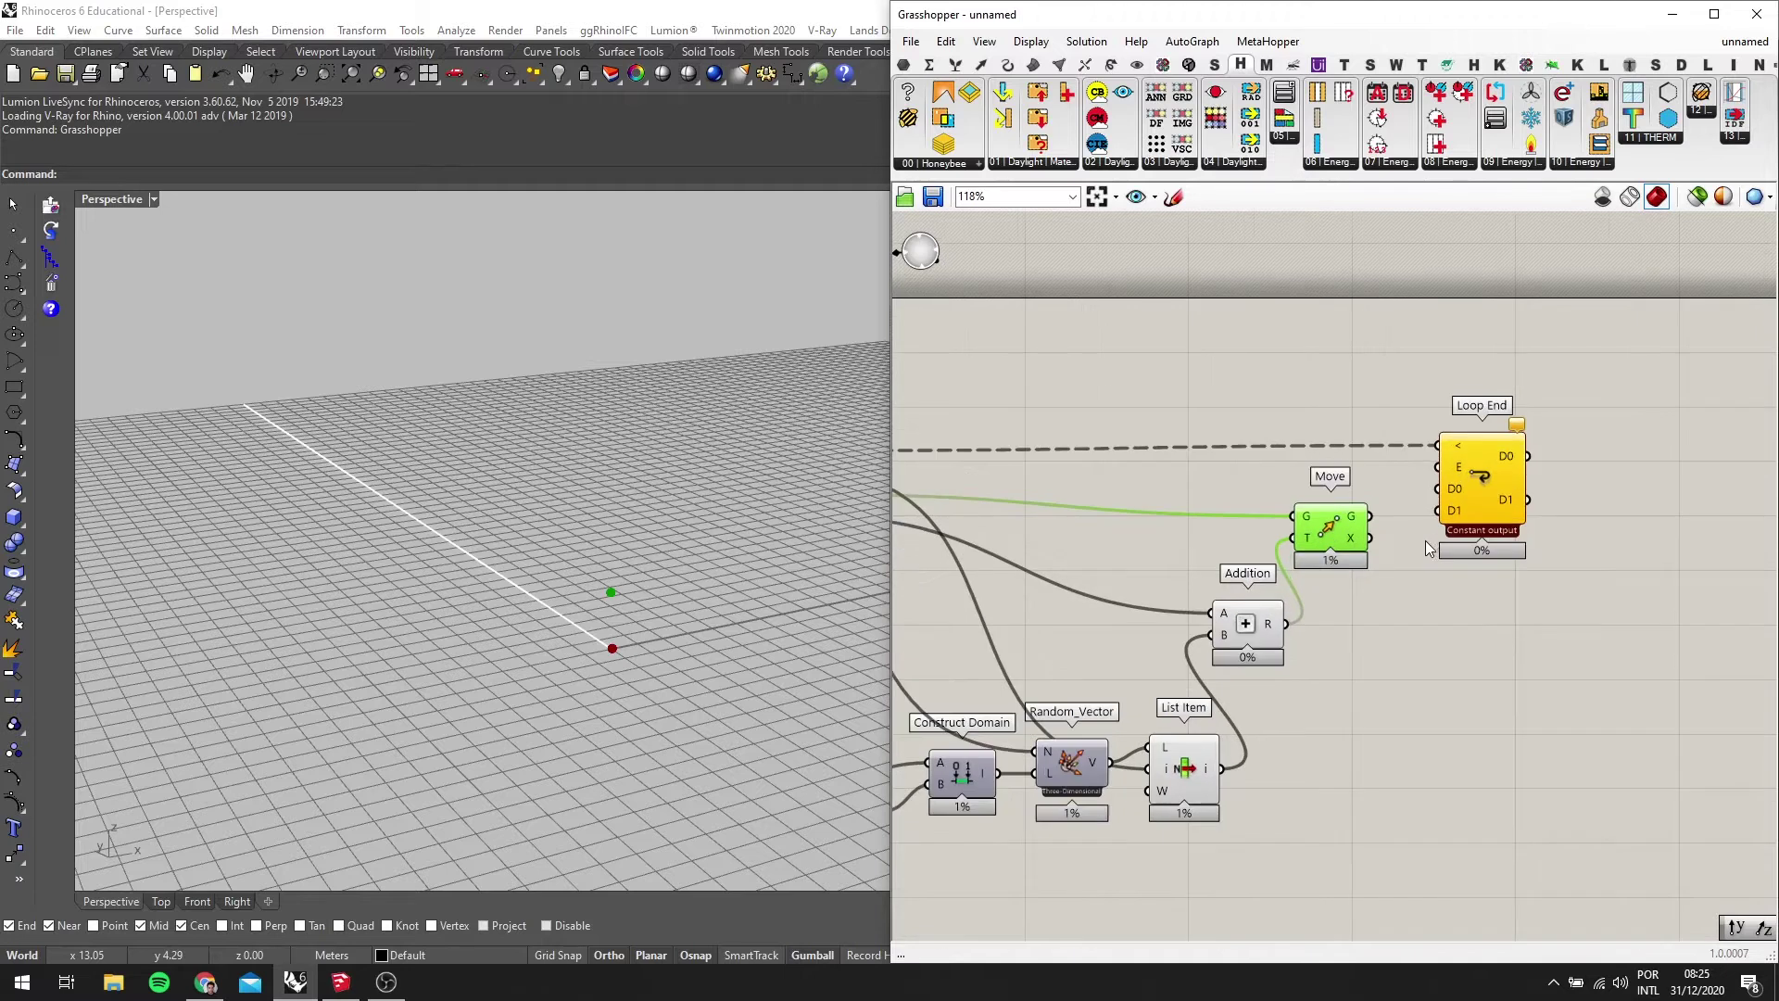
scroll(1425, 542, down, 2)
scroll(1370, 551, up, 2)
click(1371, 559)
scroll(1373, 487, up, 2)
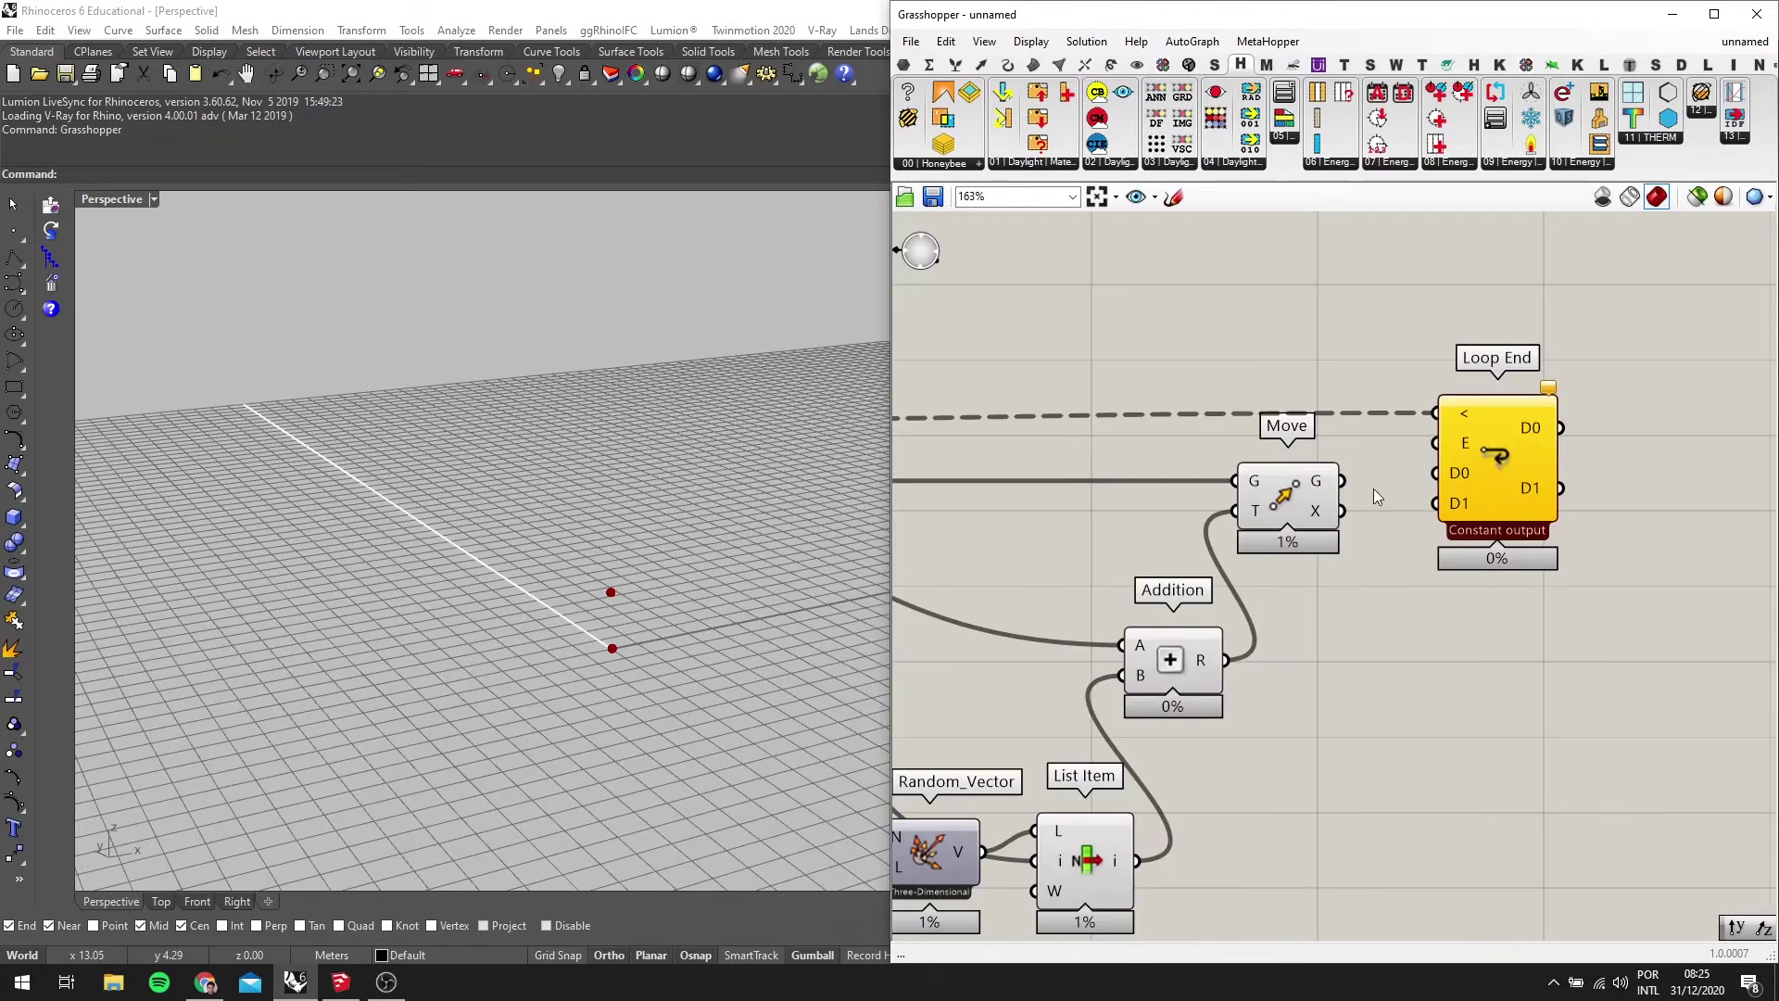
mouse_move(1316, 489)
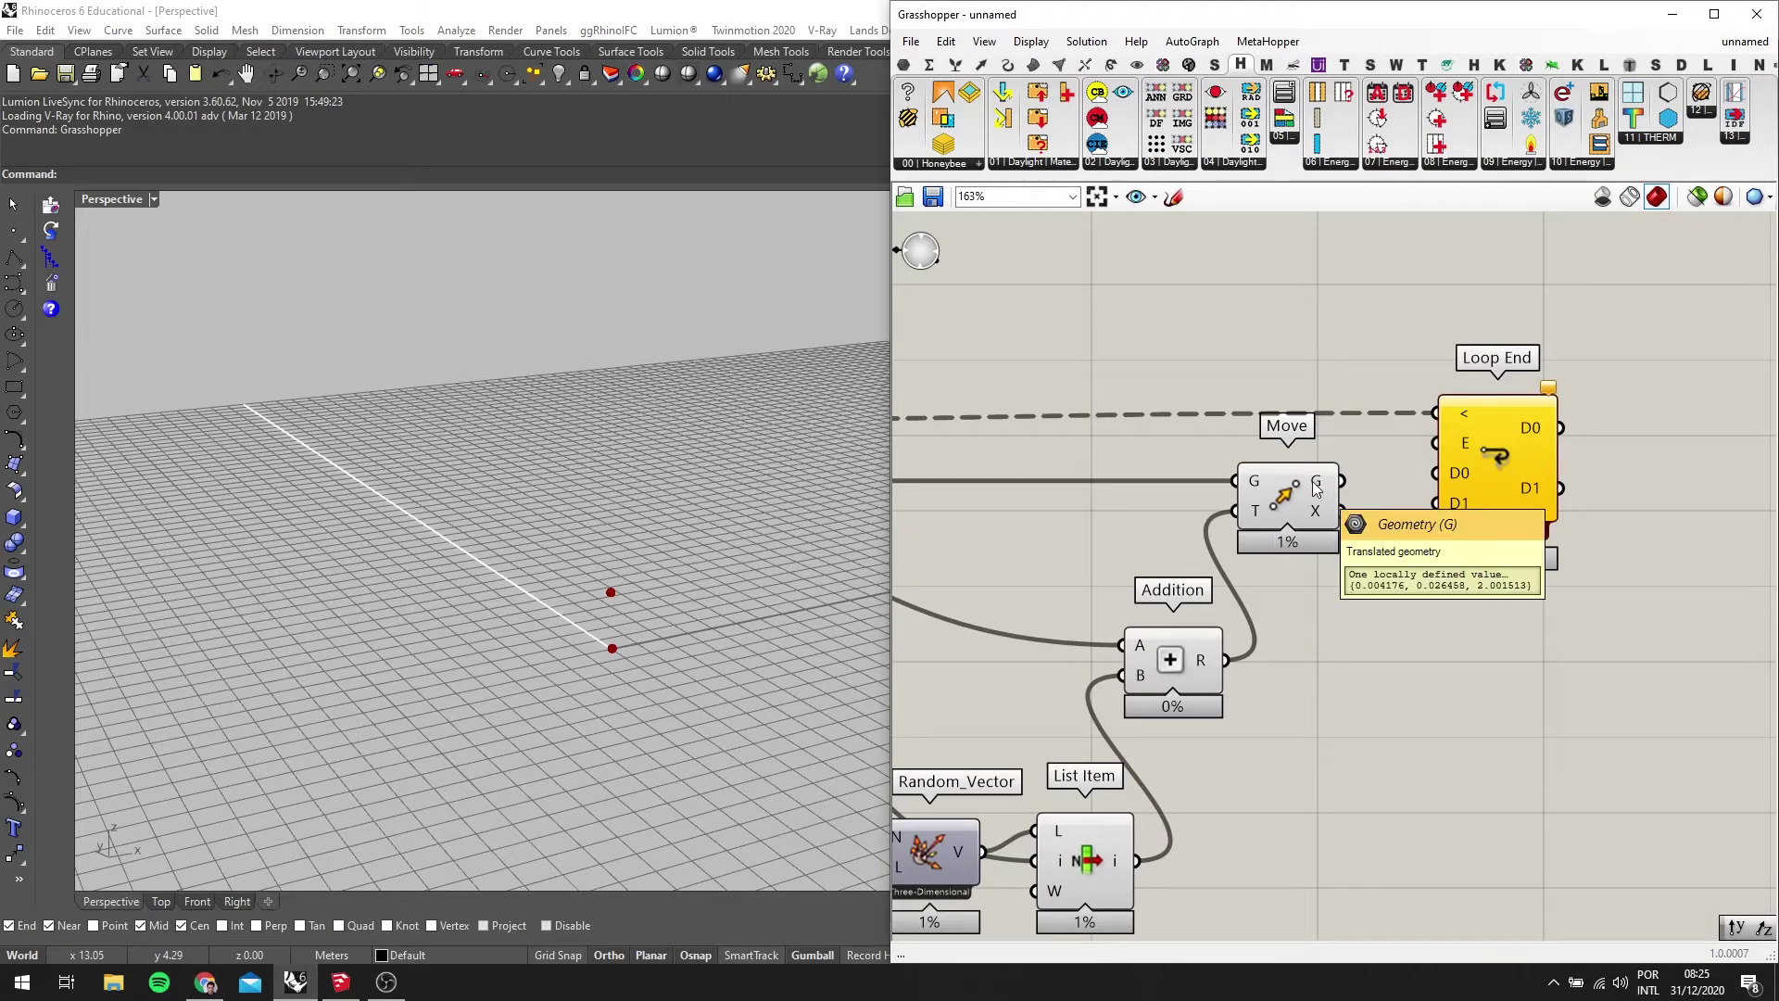
scroll(1455, 472, down, 3)
right_drag(927, 575, 1184, 582)
scroll(1204, 582, down, 2)
right_drag(1392, 576, 1115, 561)
scroll(1418, 591, up, 6)
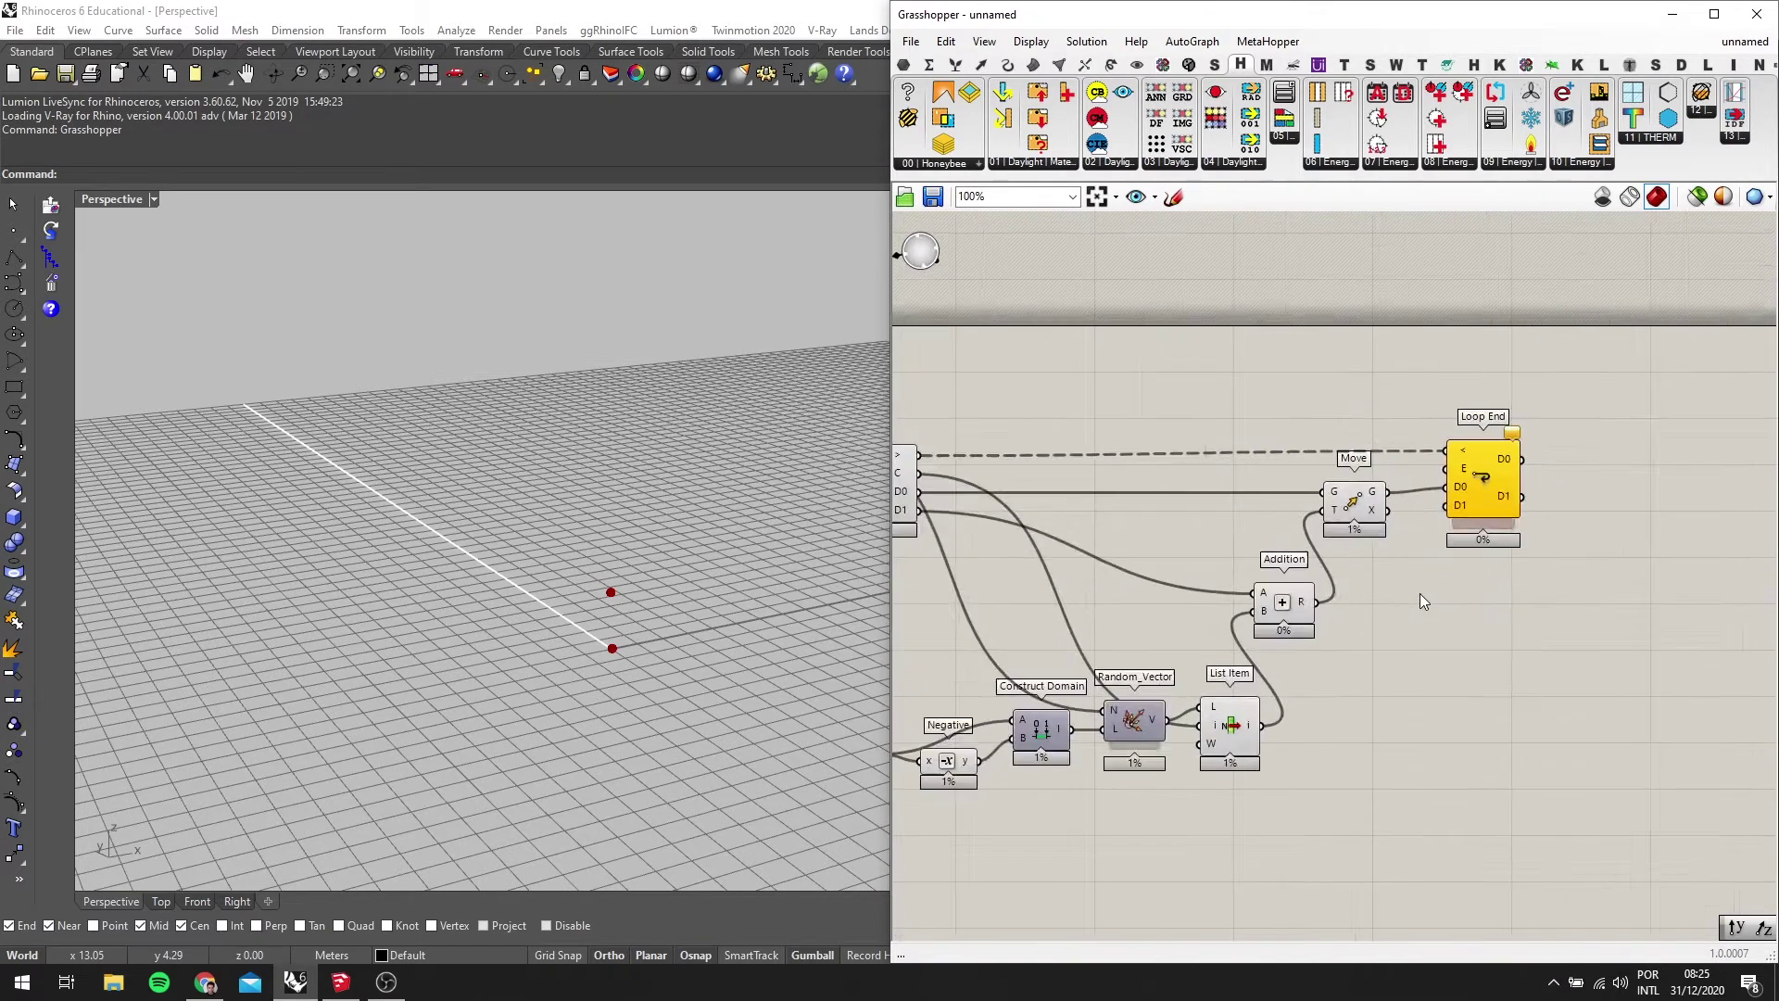
scroll(1244, 652, down, 2)
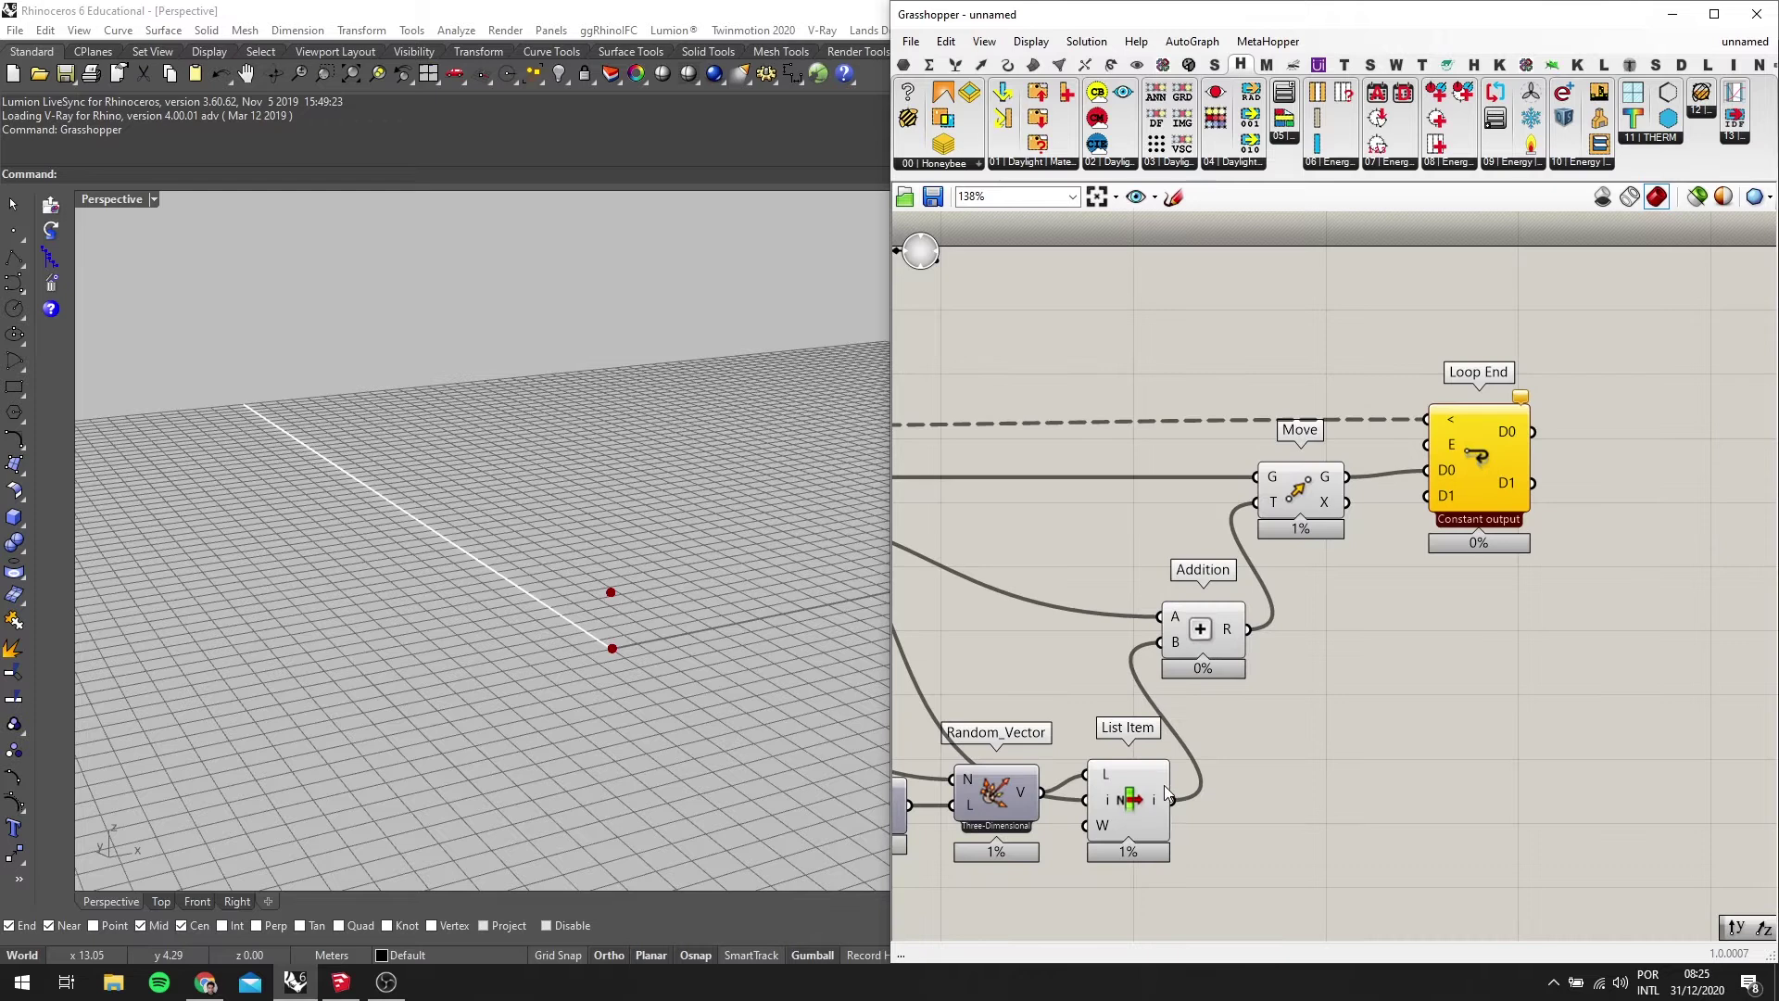
scroll(1309, 581, down, 1)
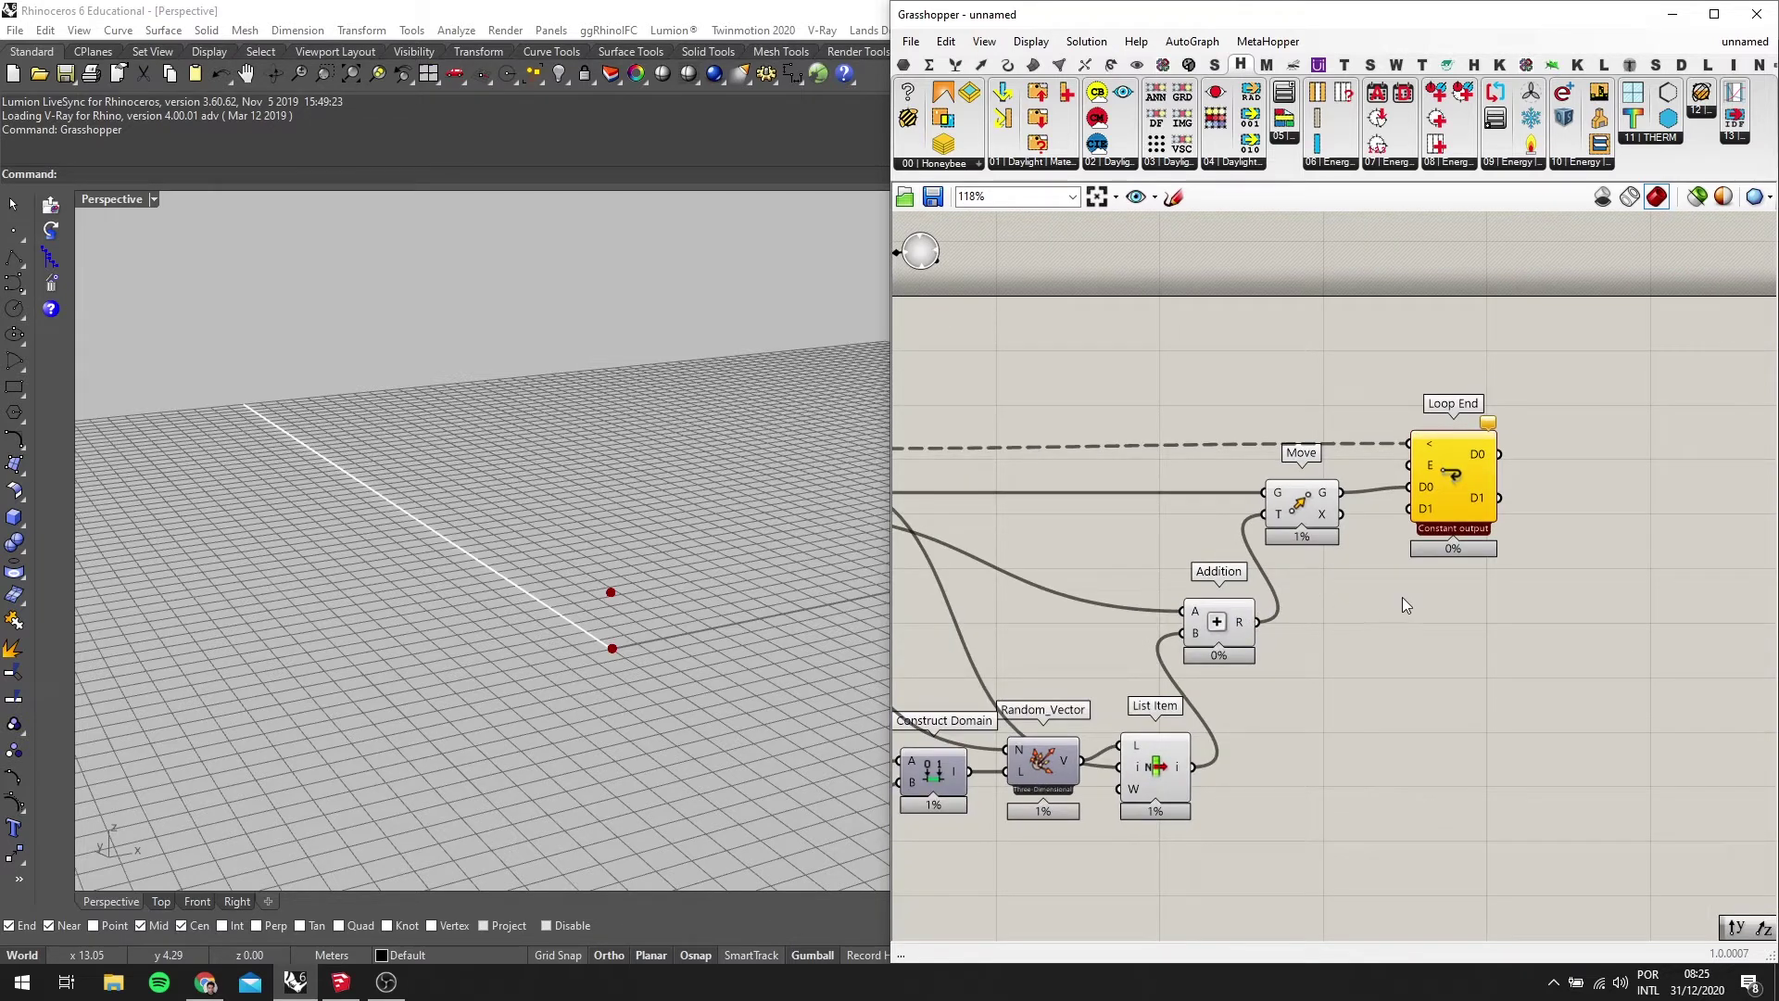
Add a Vector parameter beside Addition and connect Addition's R output to it
double_click(1351, 620)
text(VECTO)
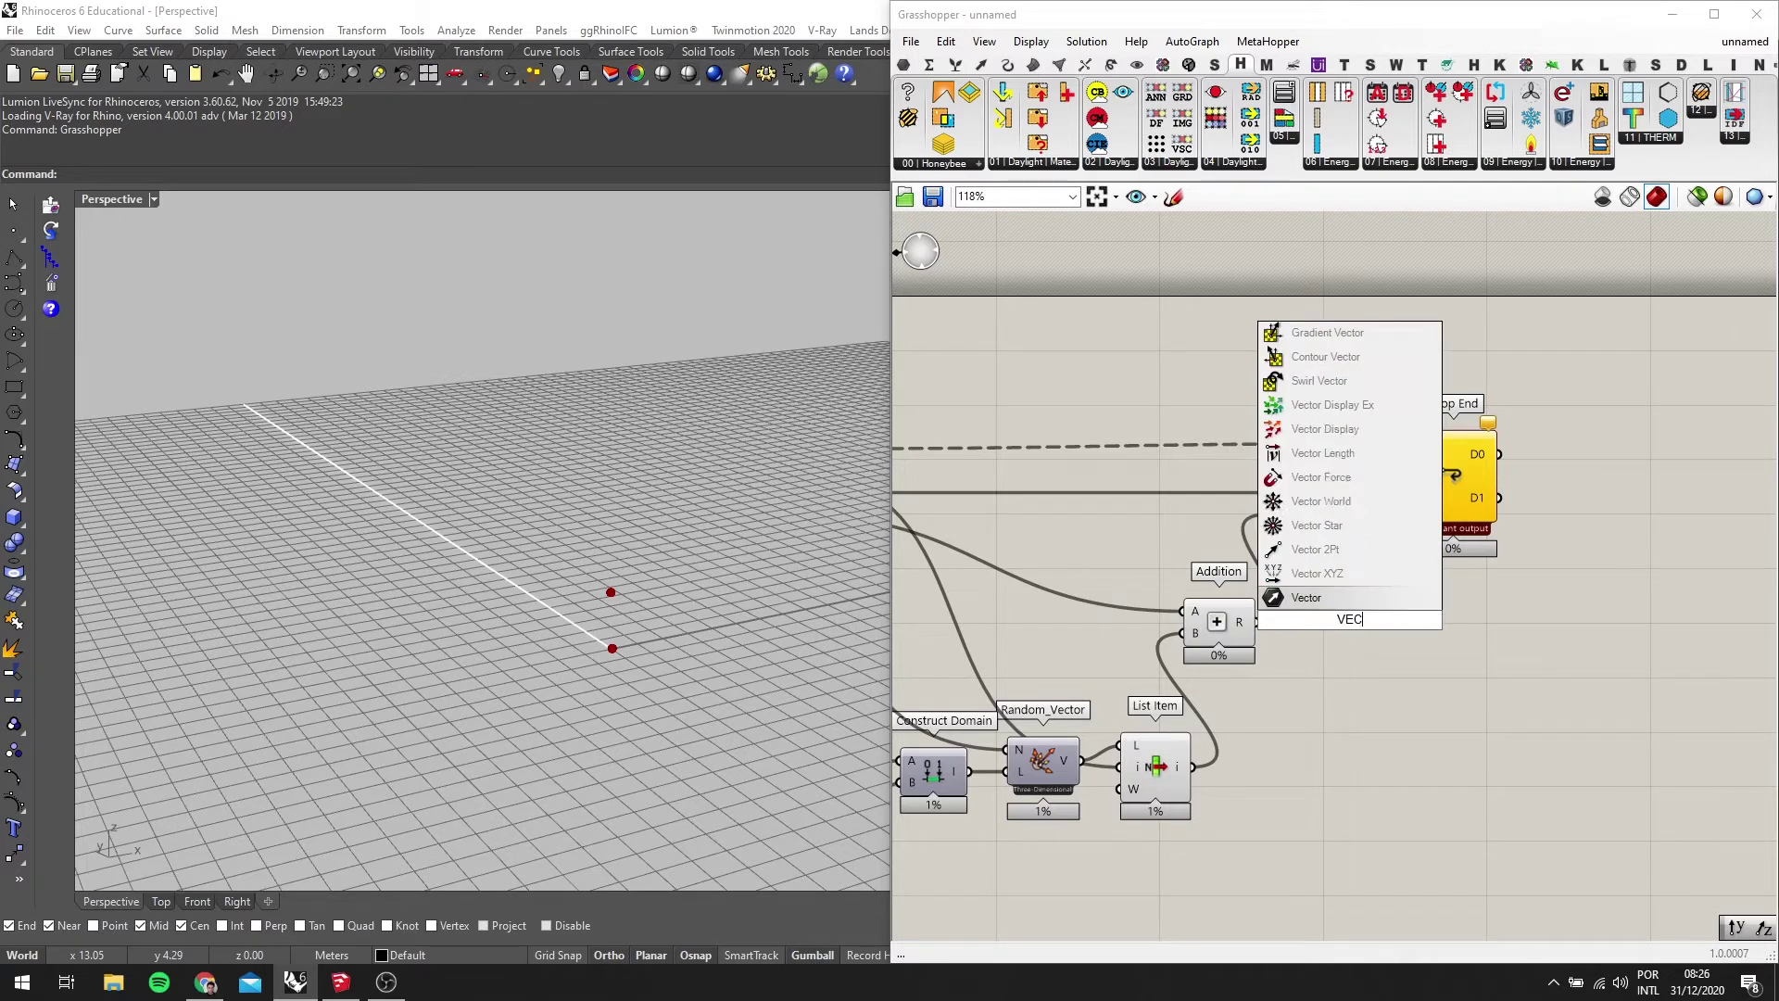
click(1307, 573)
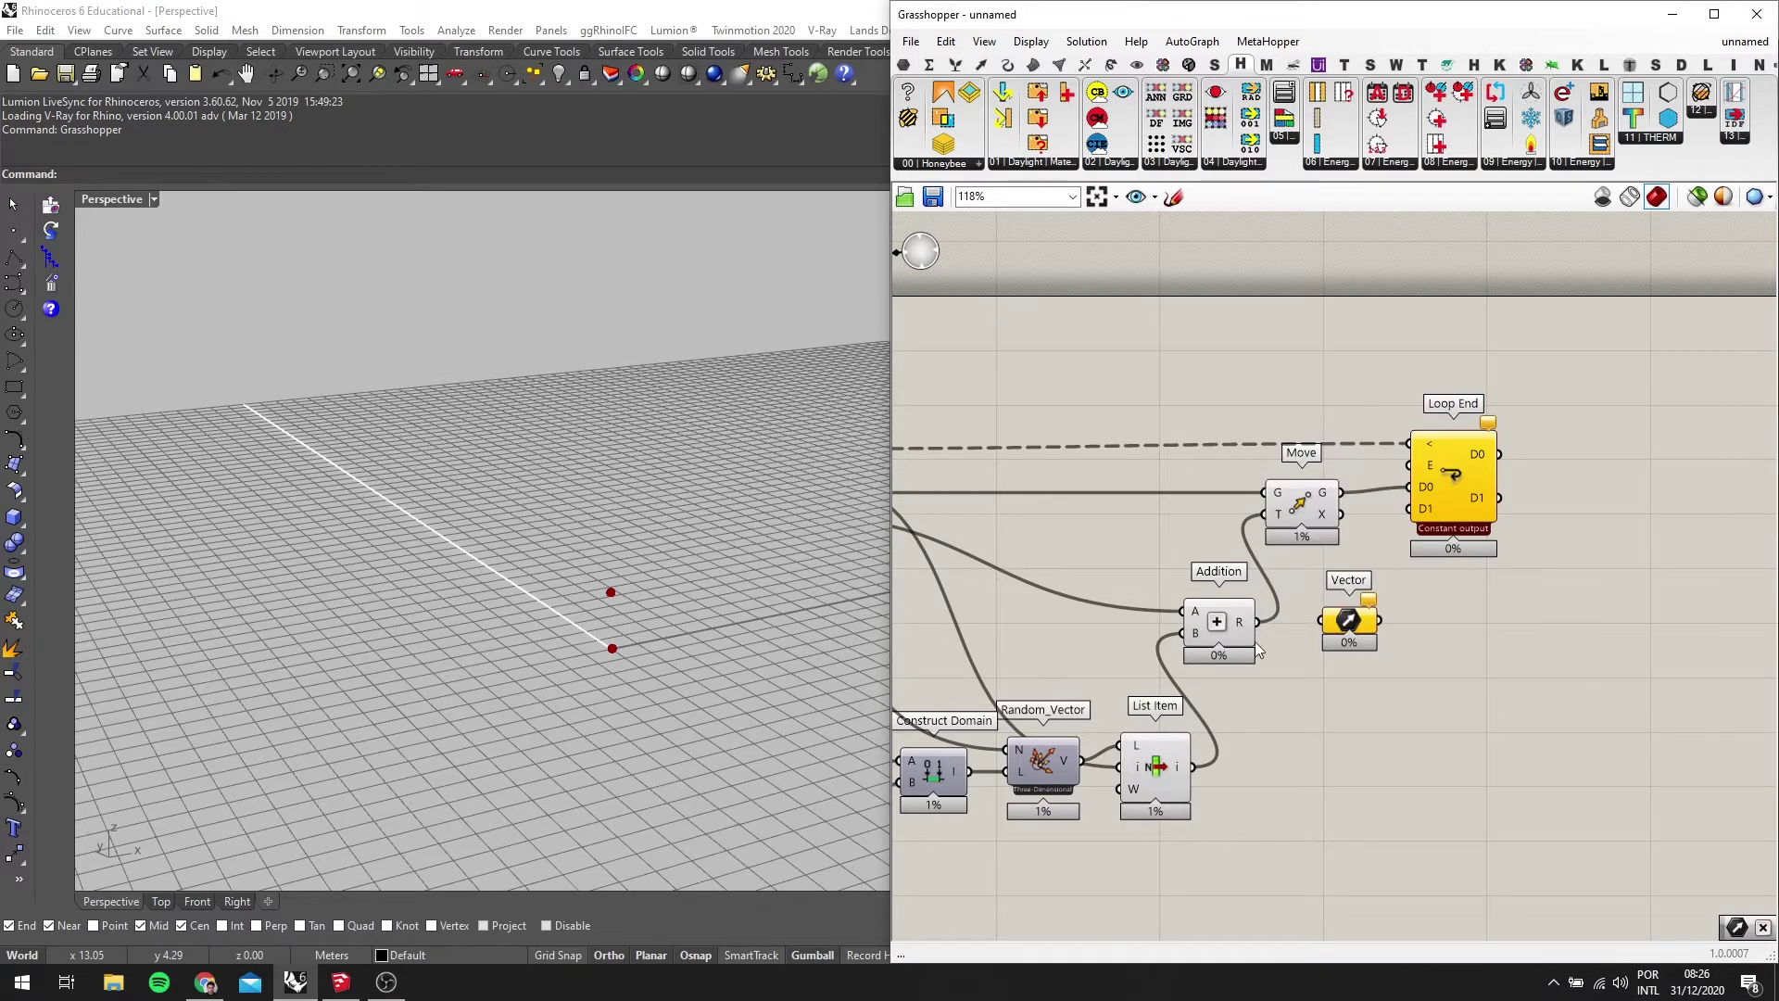
scroll(1242, 645, up, 2)
drag(1267, 612, 1355, 608)
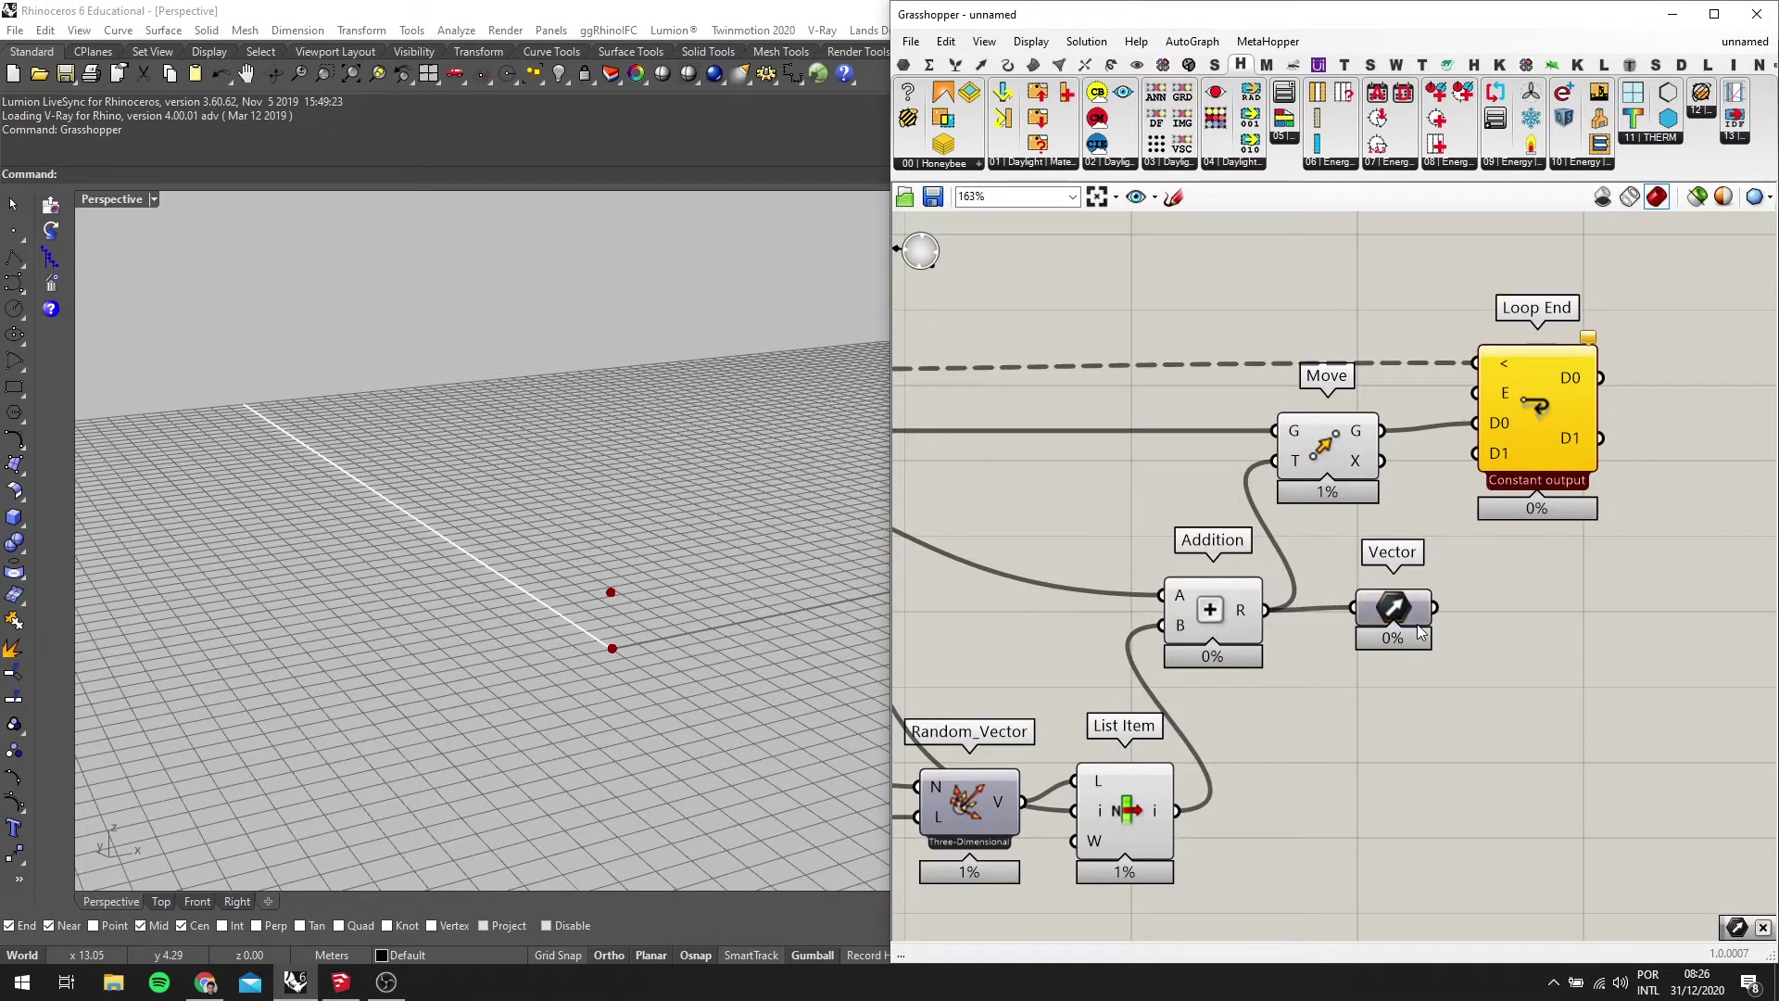
Shift Loop End slightly away from Move and connect the Vector parameter's output to Loop End's D1 input
scroll(1427, 482, down, 1)
drag(1538, 442, 1566, 435)
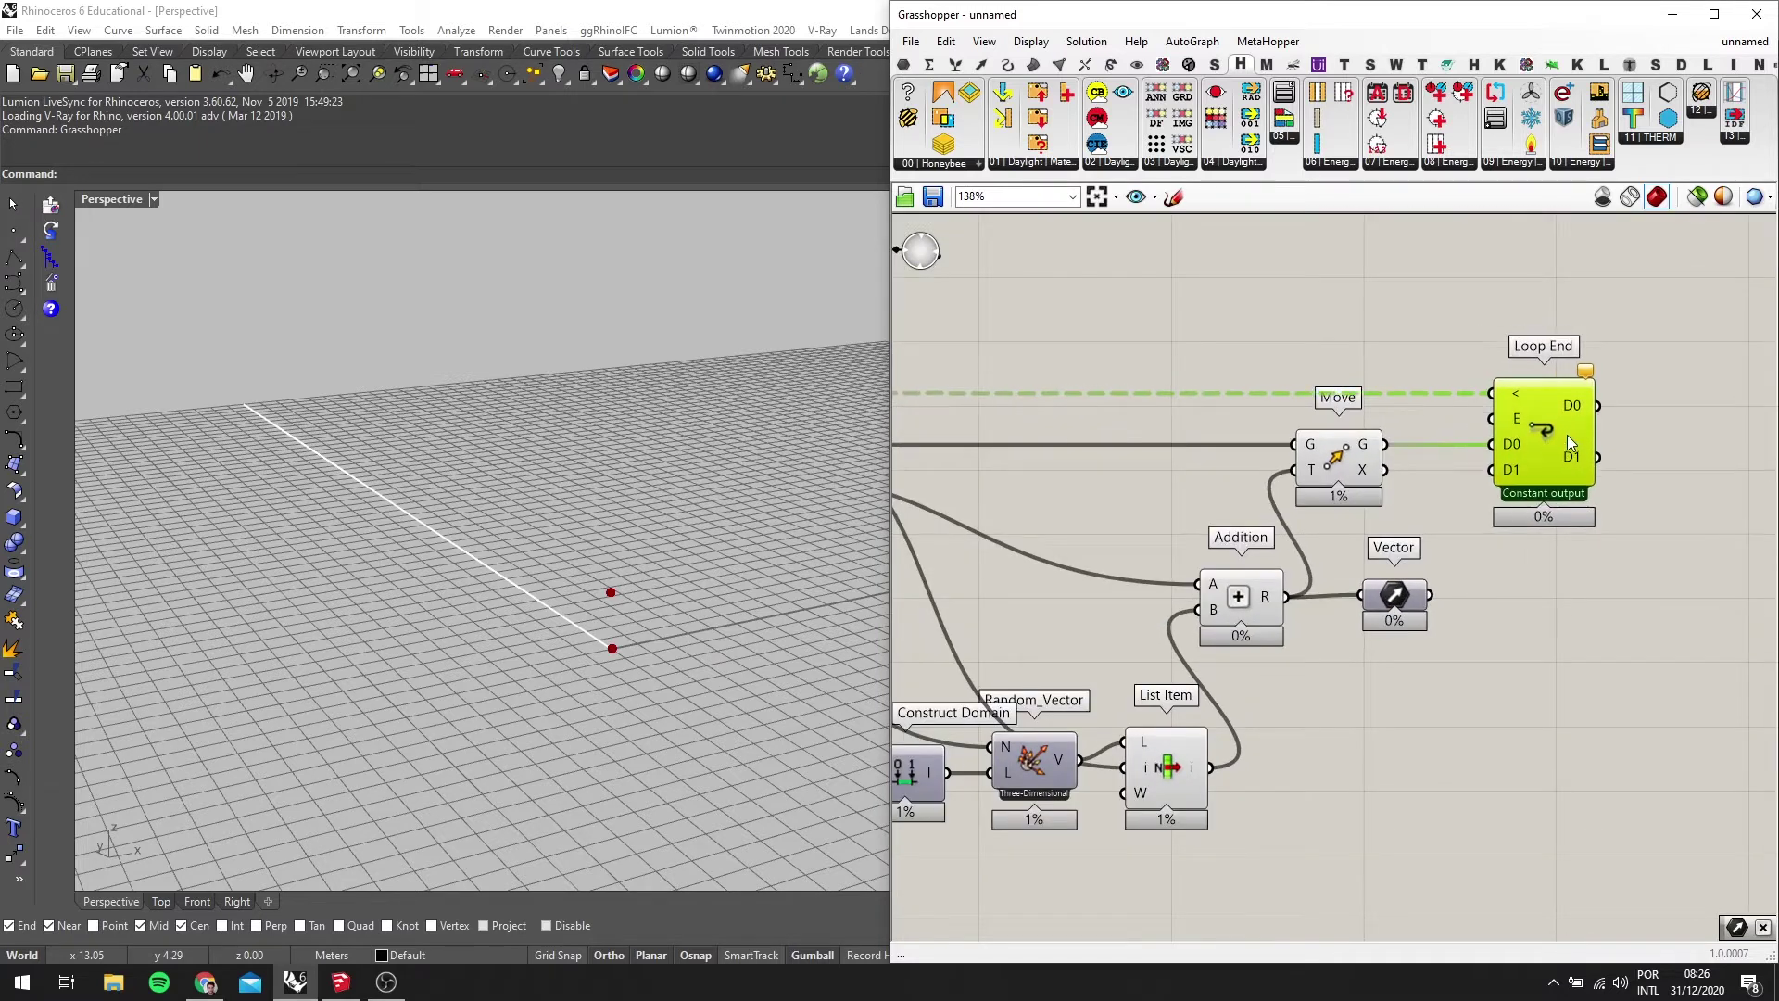
drag(1432, 595, 1491, 463)
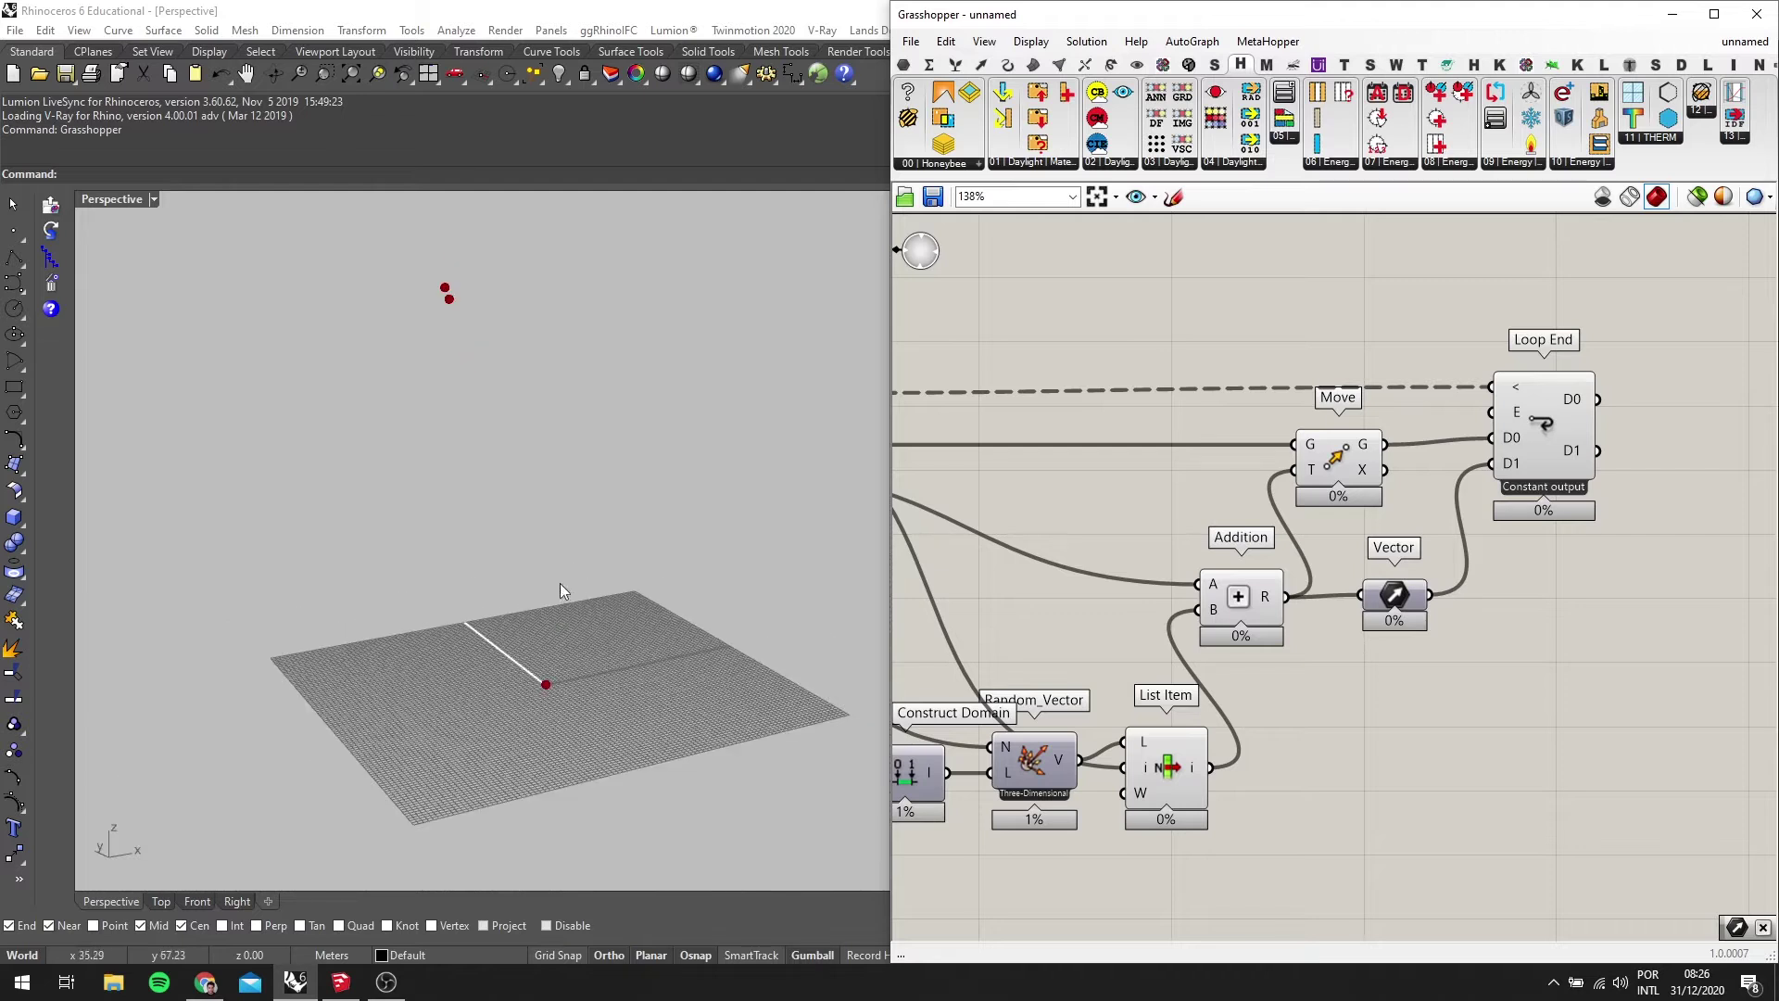
Trigger the loop with the Button wired to Loop Start's T input
scroll(1220, 669, down, 3)
right_drag(1220, 669, 1467, 591)
scroll(1017, 517, up, 2)
click(1097, 449)
right_drag(556, 472, 736, 370)
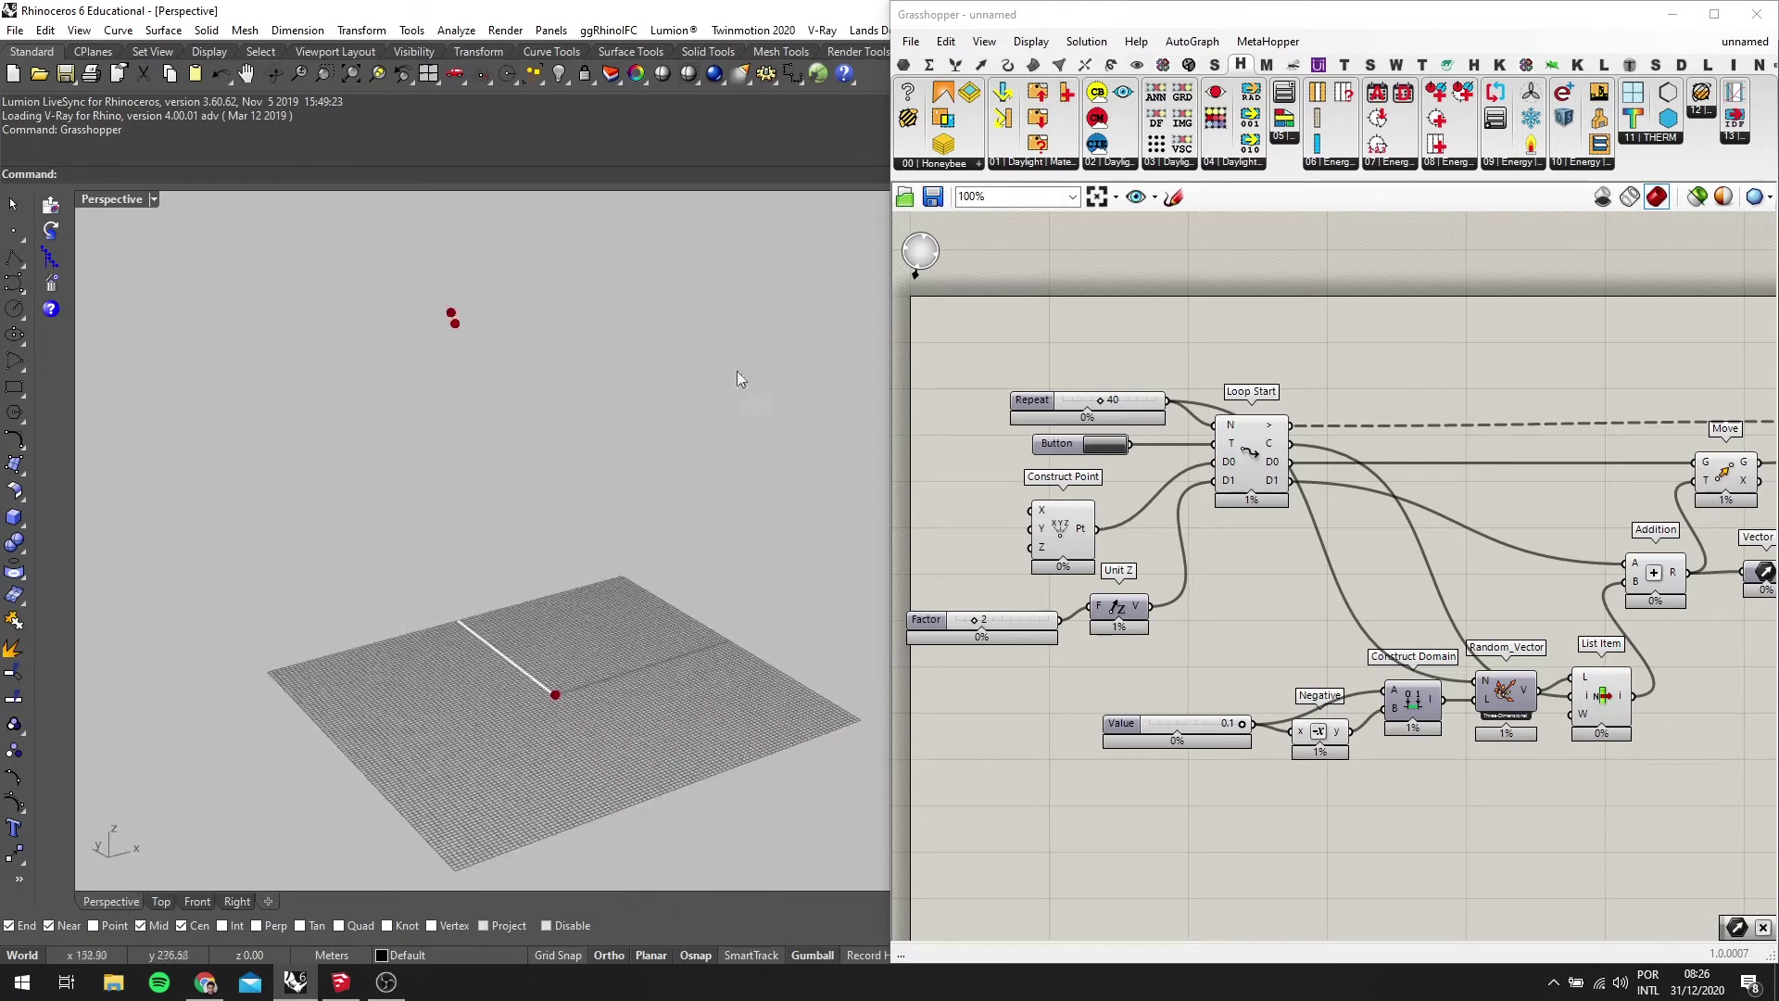
Recompute the Grasshopper definition
scroll(1166, 558, down, 2)
right_drag(1328, 656, 1303, 582)
scroll(1300, 590, up, 2)
right_click(1382, 488)
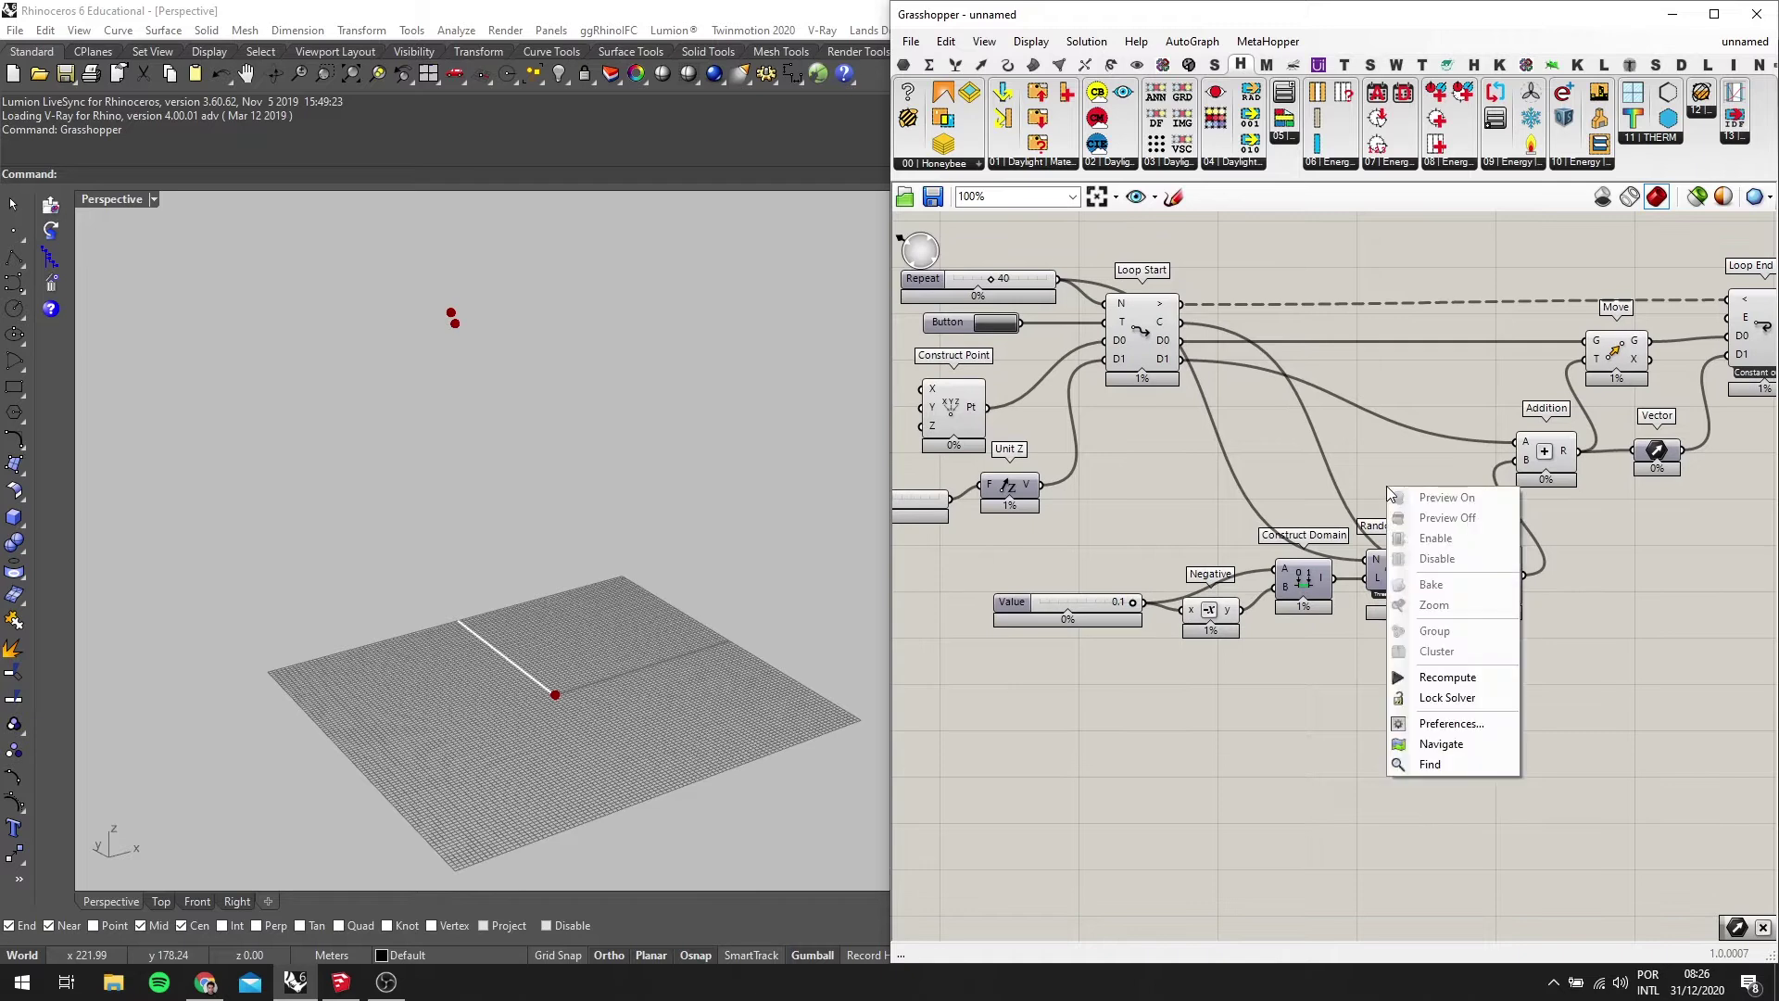
click(1448, 678)
scroll(1418, 573, up, 2)
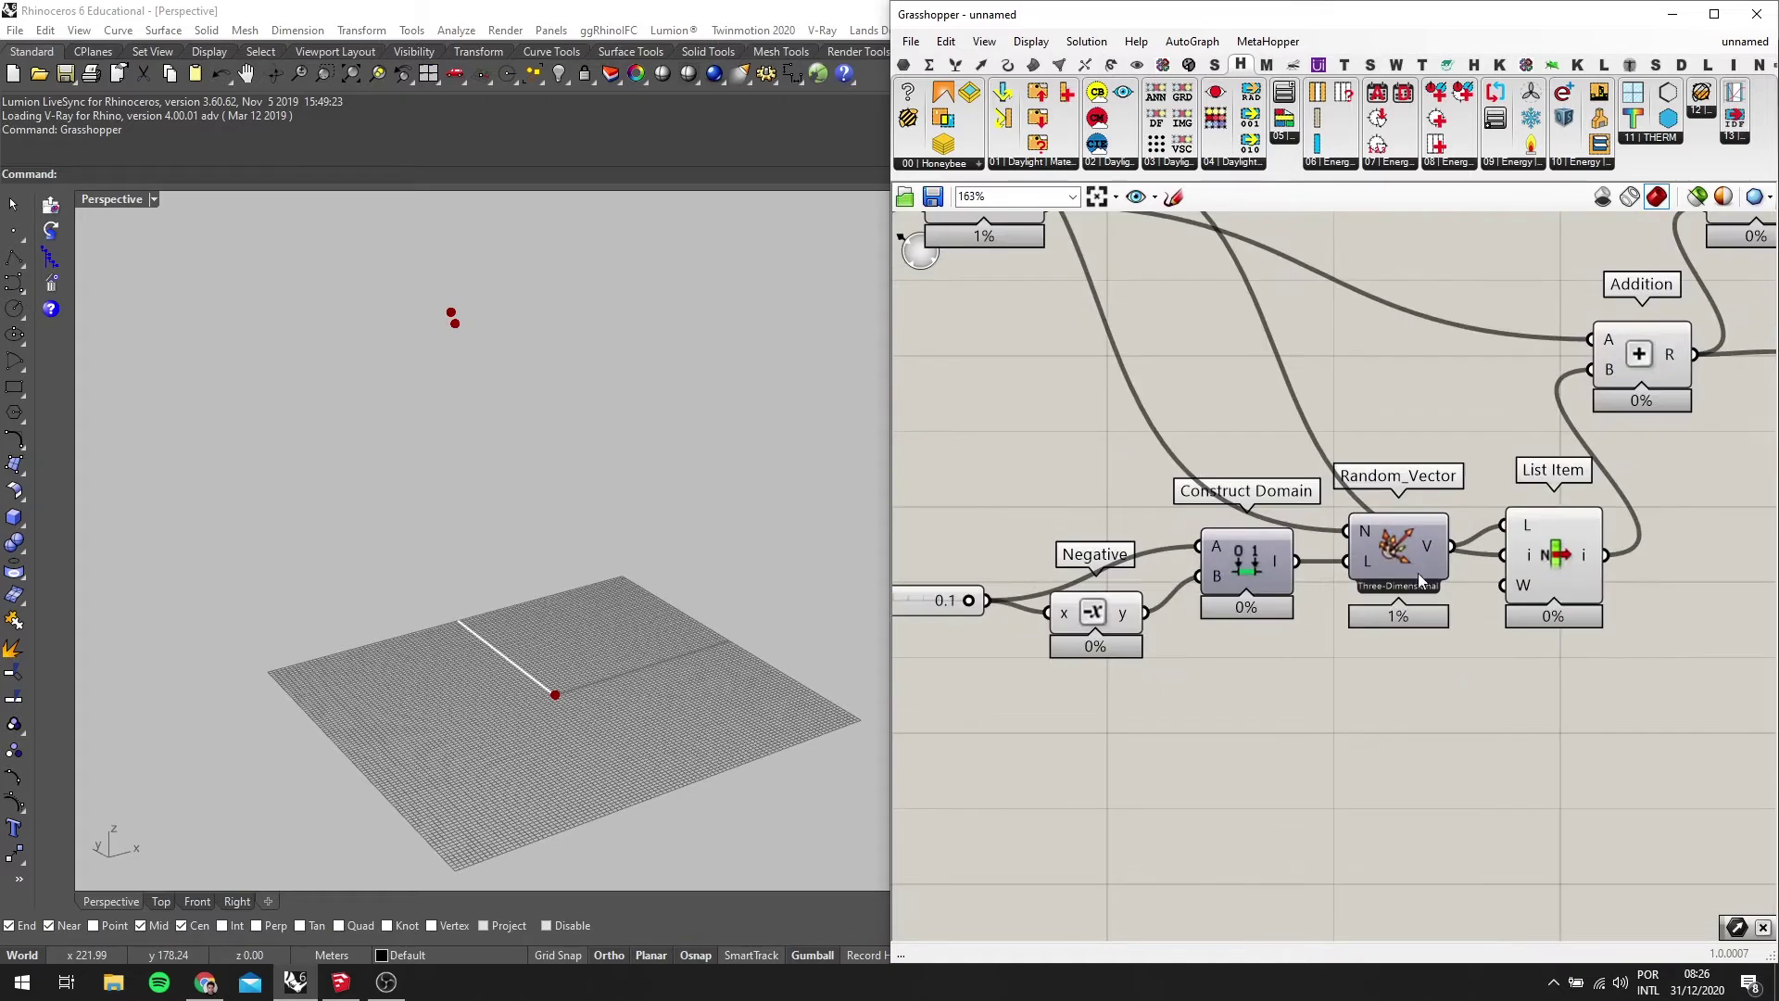
scroll(1424, 549, down, 1)
Trigger the loop again with the Button and examine how the points travel in the Rhino viewport
right_drag(450, 603, 417, 628)
scroll(1112, 421, down, 2)
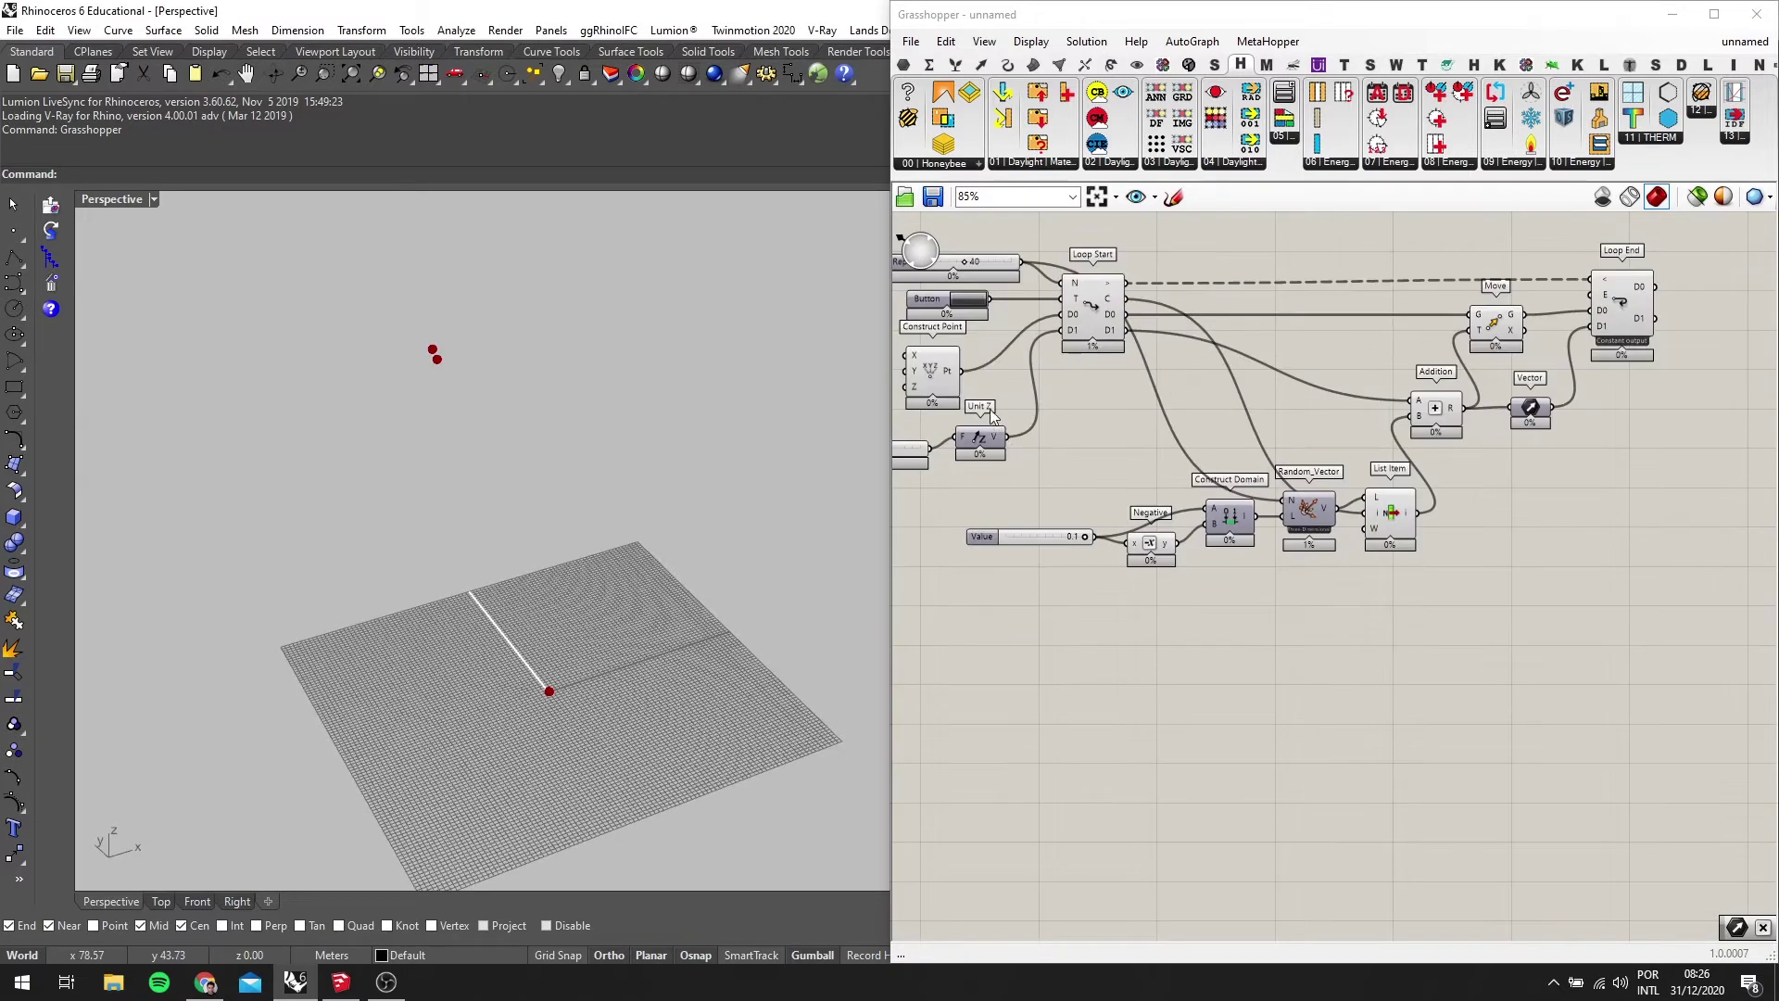
scroll(960, 335, up, 1)
right_drag(961, 326, 1003, 348)
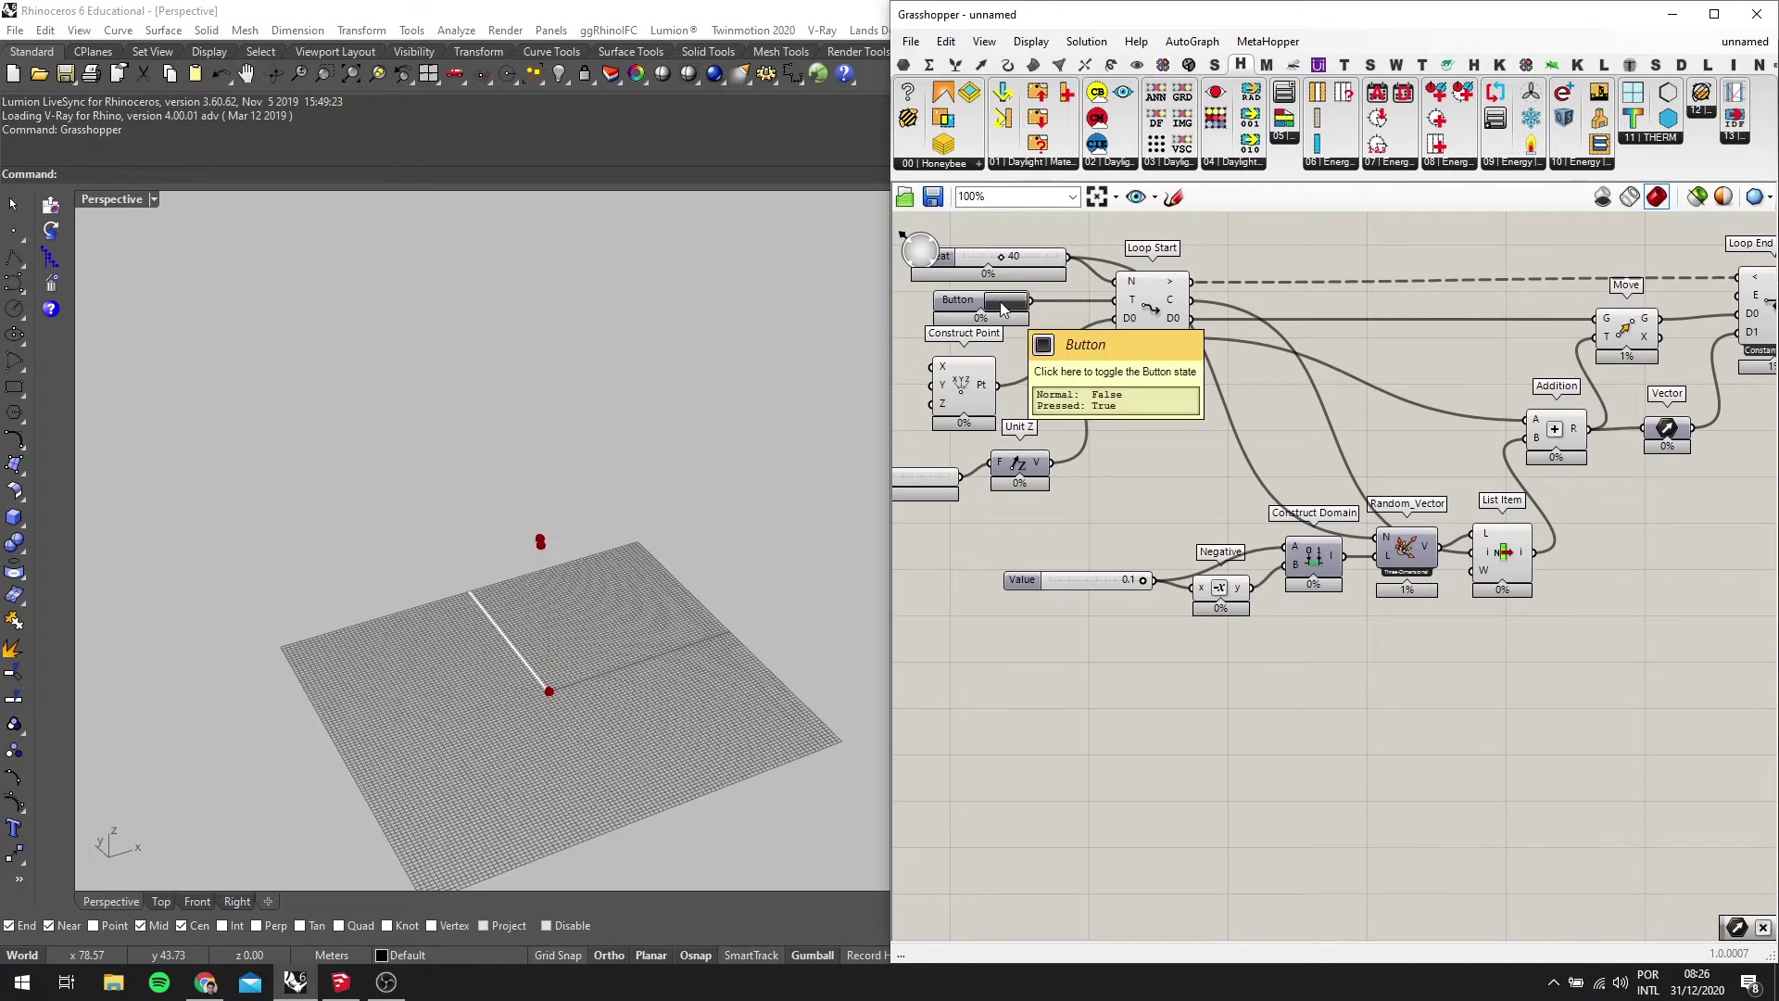
right_drag(739, 397, 647, 736)
right_drag(606, 508, 703, 528)
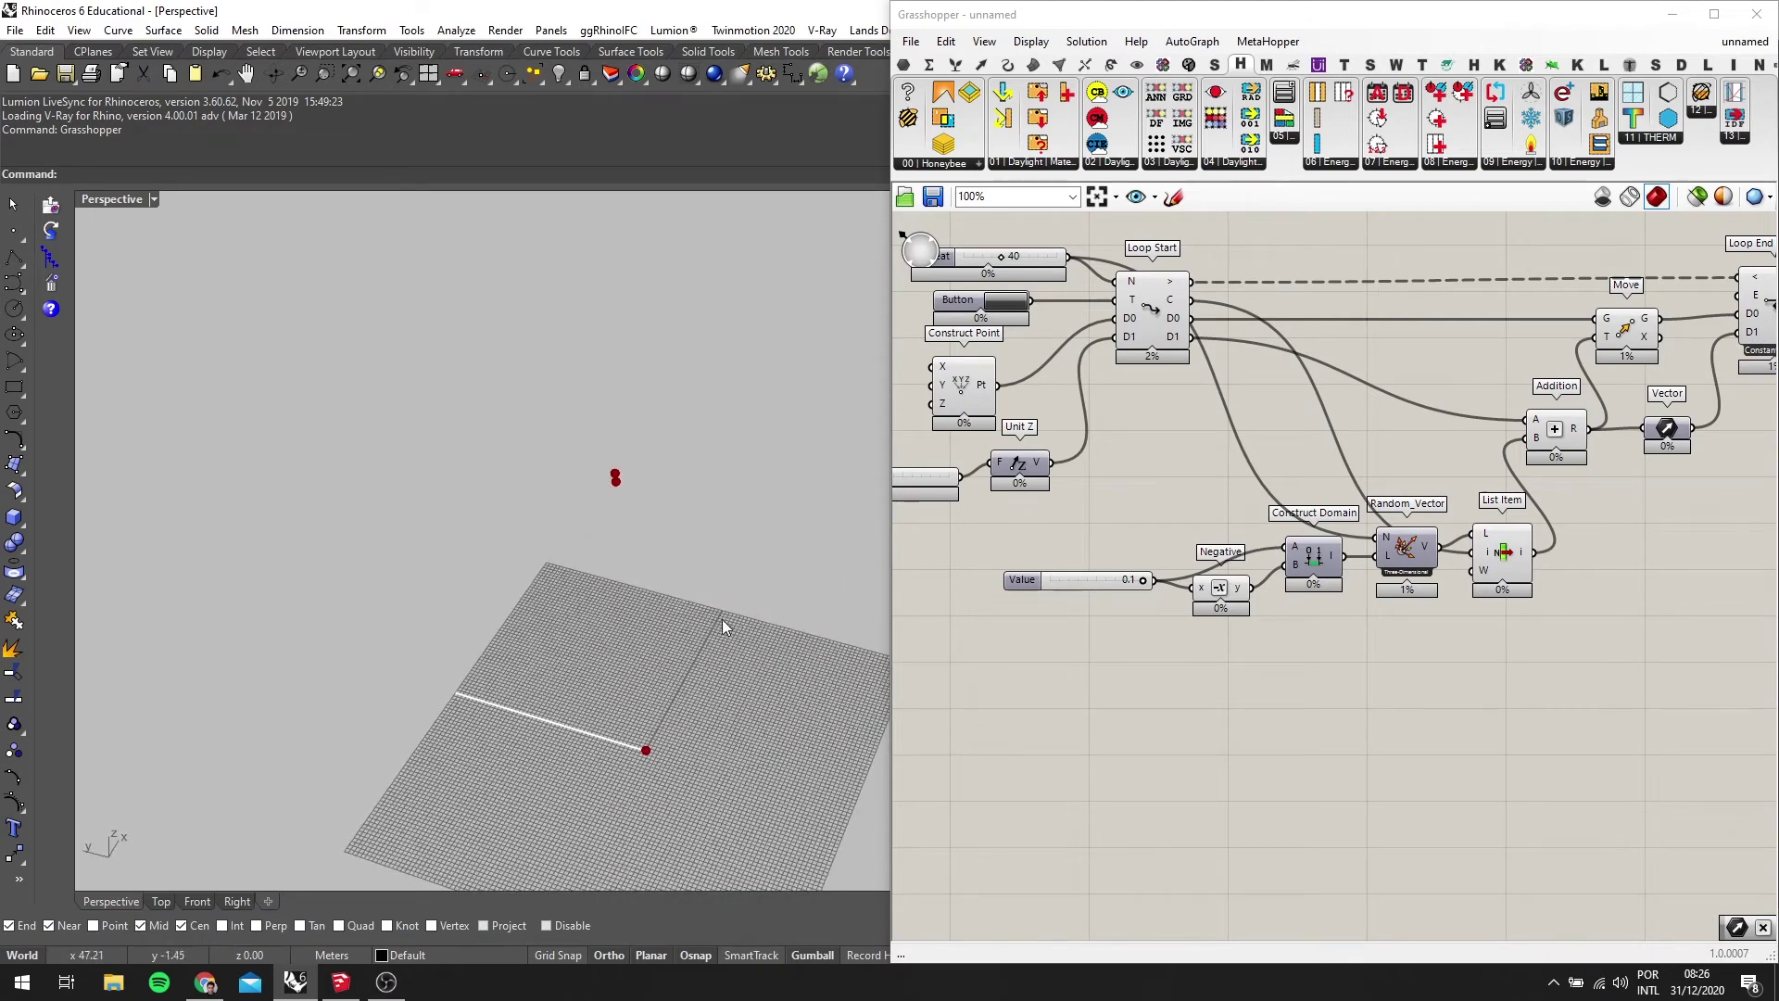
right_drag(721, 619, 623, 676)
Select Loop End to examine its output point in the Rhino viewport
scroll(667, 624, down, 4)
right_drag(1210, 788, 996, 817)
right_drag(1720, 568, 1679, 608)
click(1541, 391)
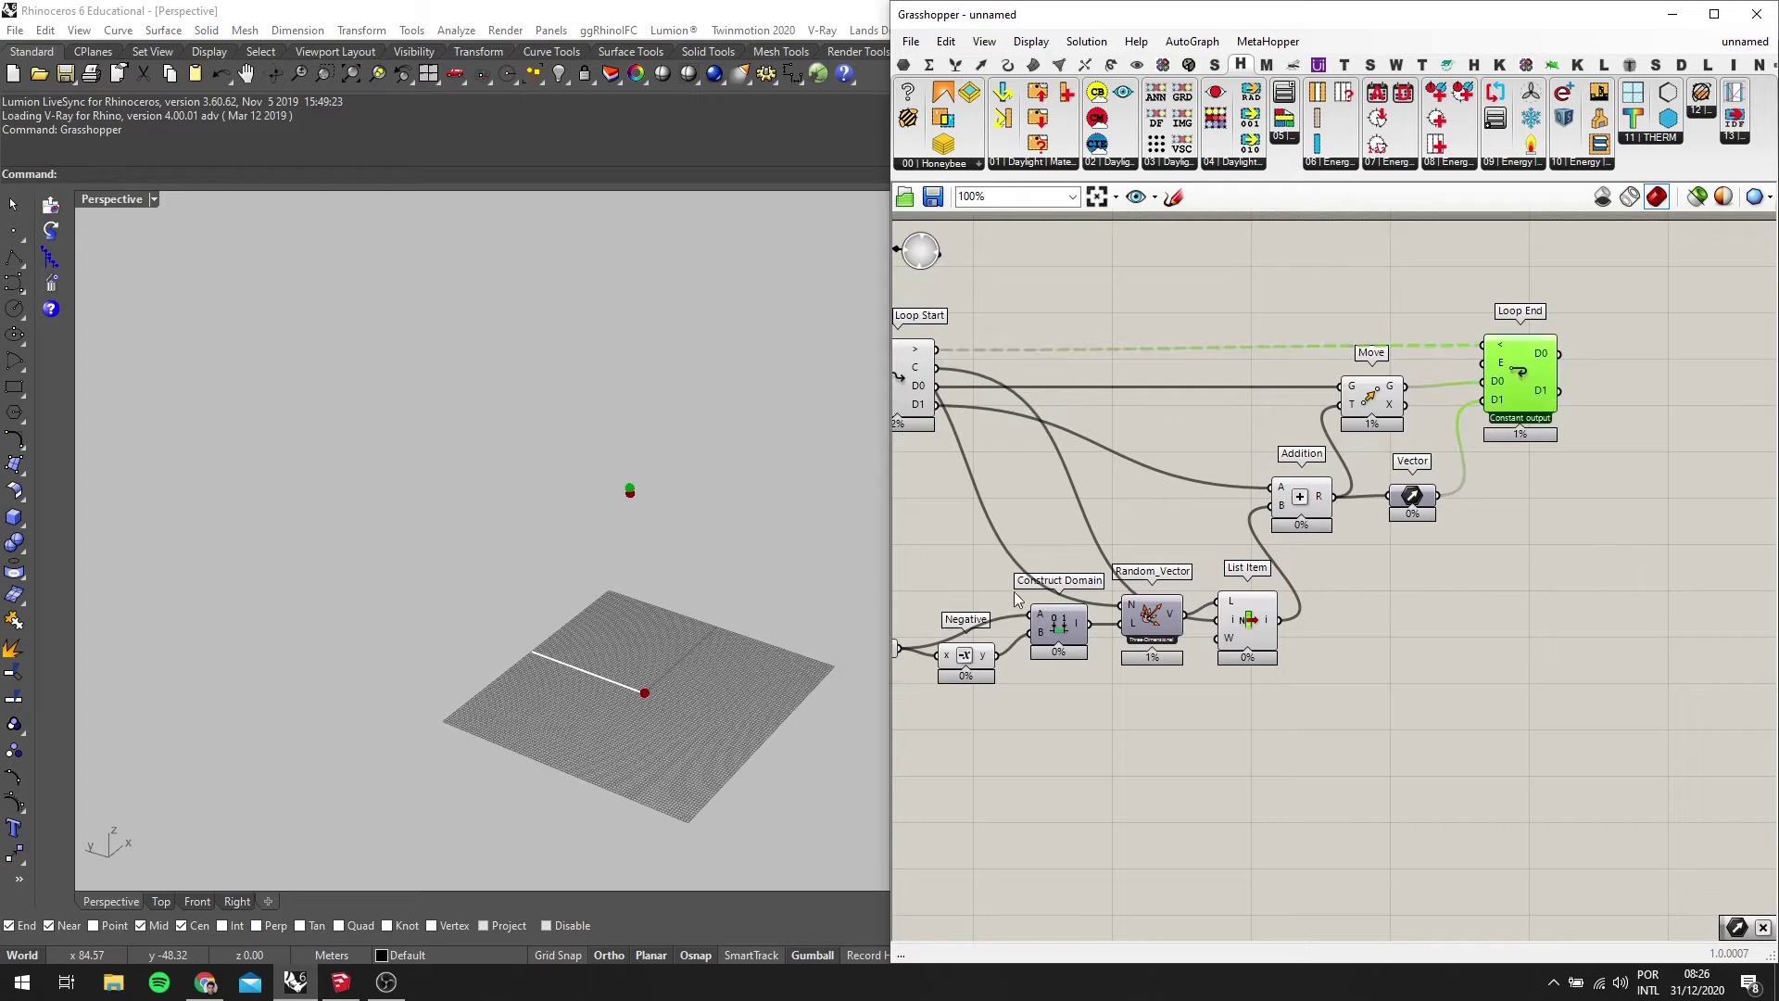
right_drag(649, 732, 537, 726)
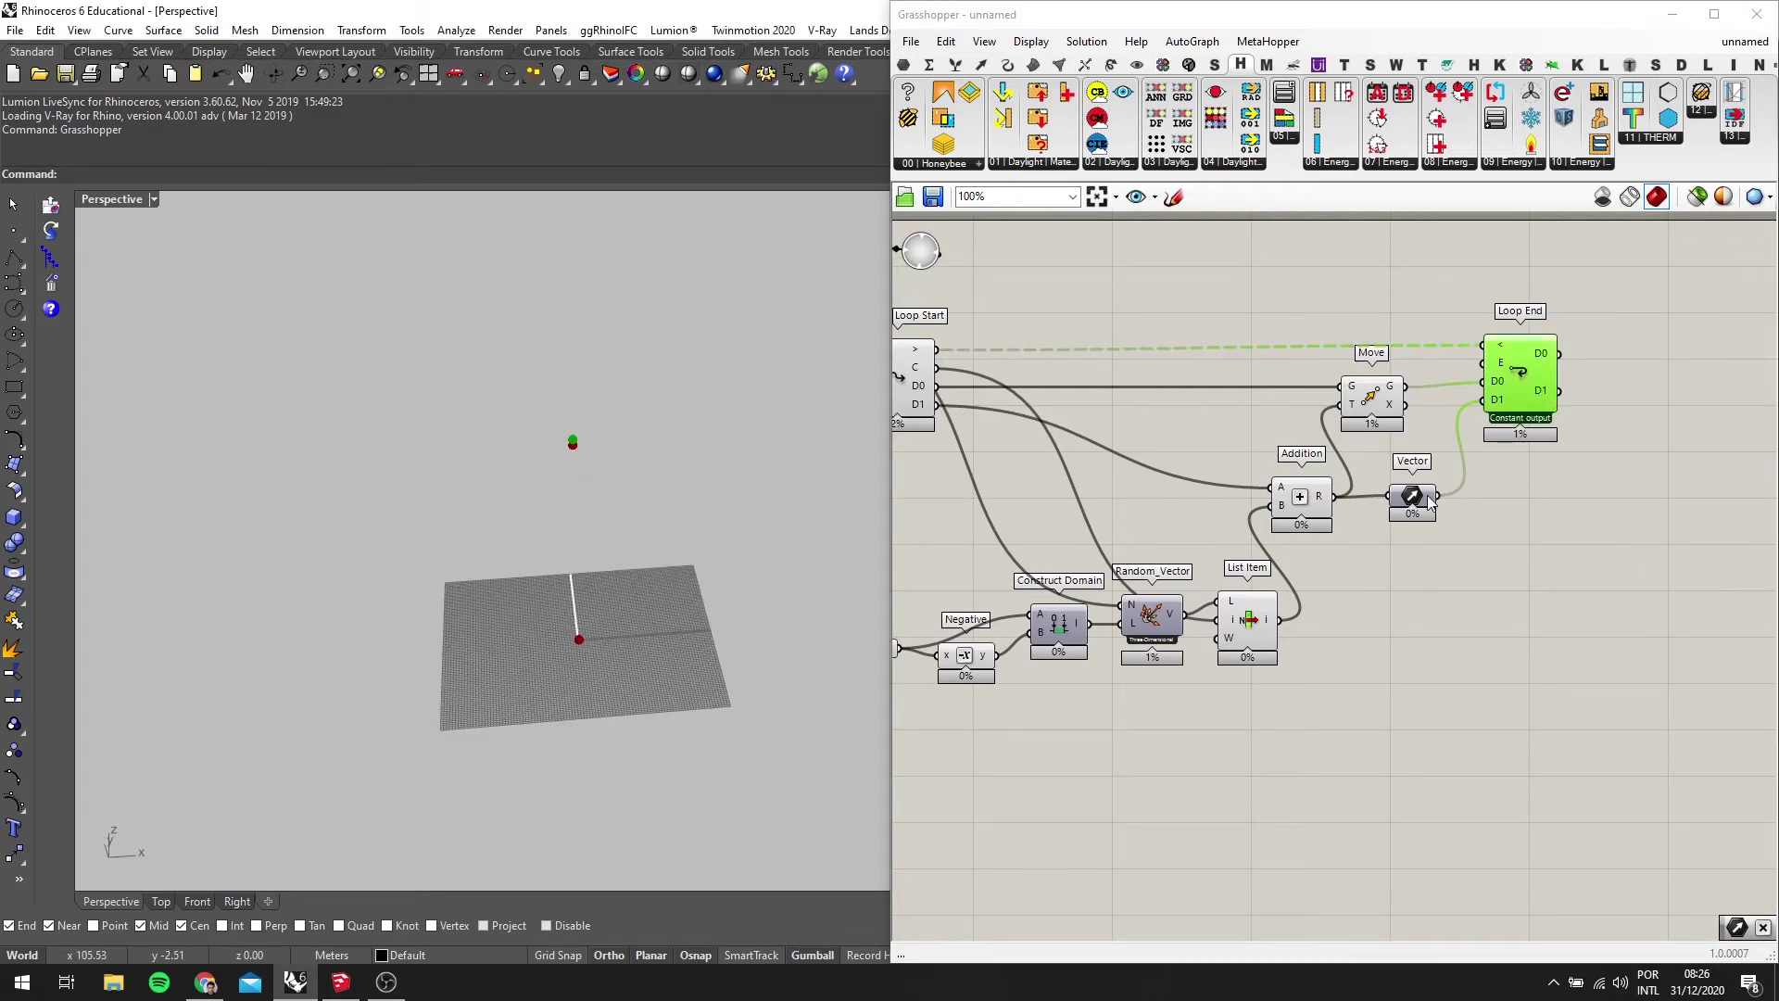
Select Move and rerun the loop with the Button to examine the moved point's travel in the viewport
scroll(1430, 501, down, 2)
right_drag(1399, 391, 1427, 397)
scroll(1432, 394, up, 3)
click(1409, 459)
scroll(1294, 540, up, 1)
scroll(1294, 541, down, 2)
right_drag(1295, 540, 1464, 524)
right_drag(1035, 505, 1153, 517)
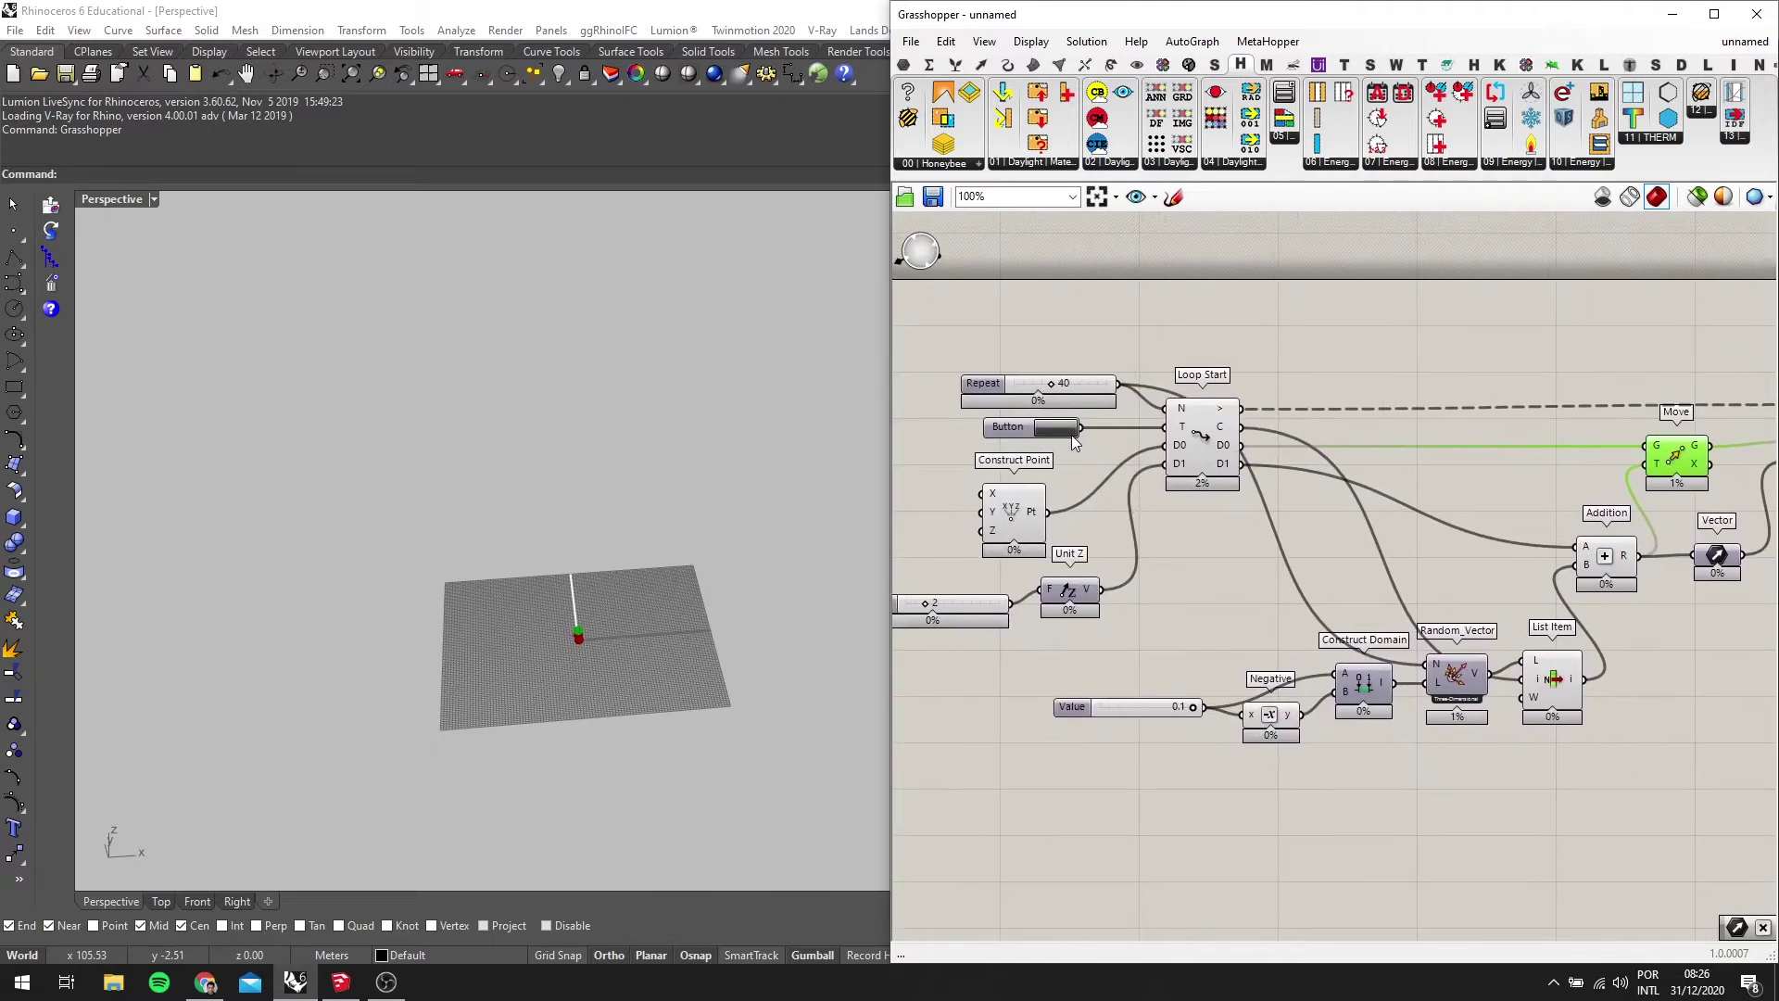
click(1072, 434)
right_drag(783, 555, 572, 577)
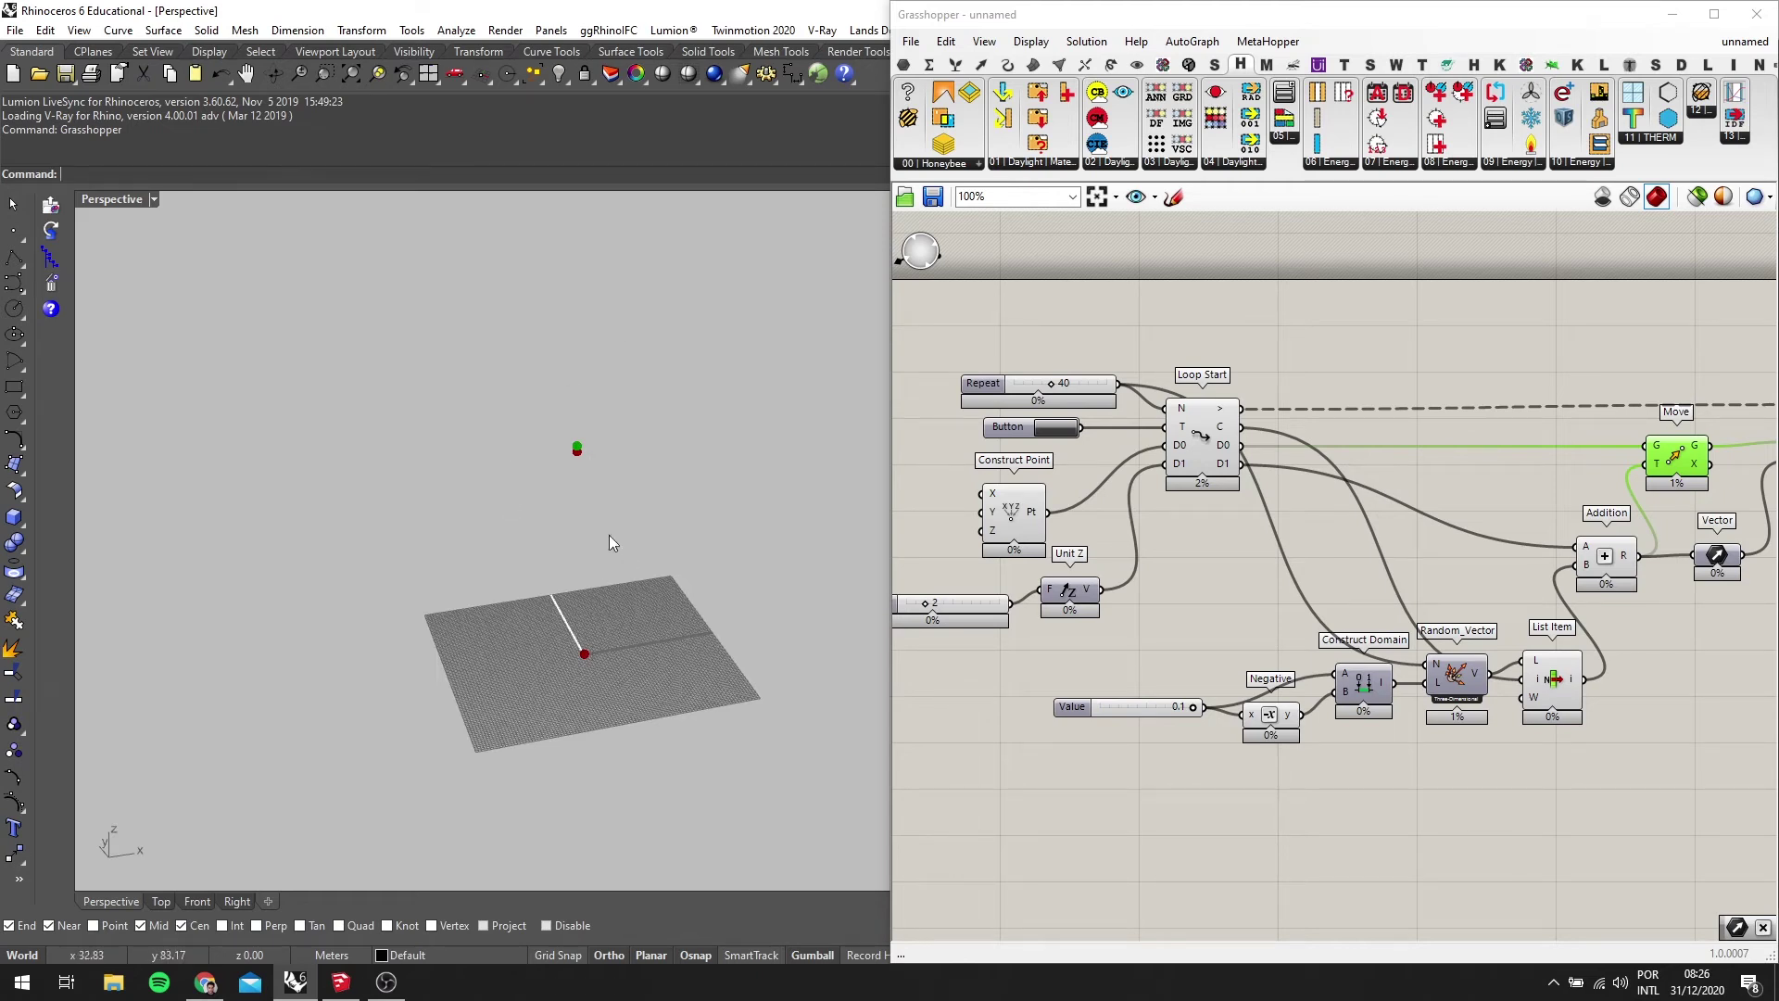
scroll(600, 597, up, 3)
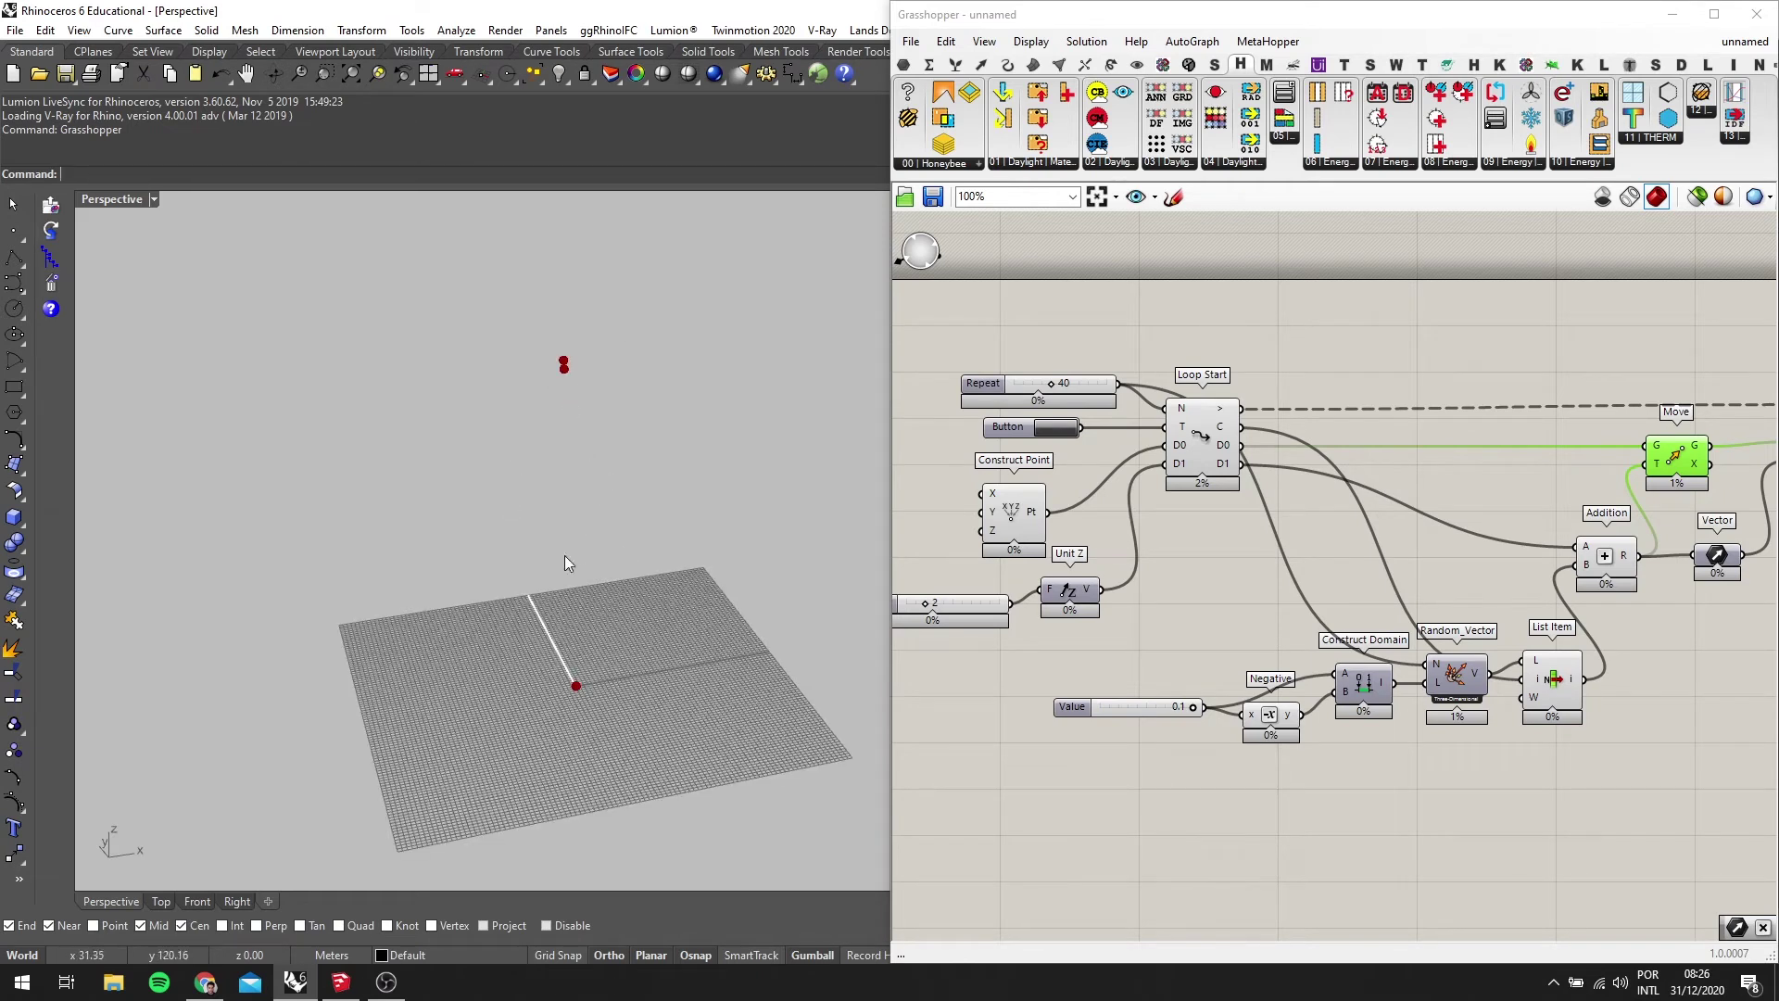
Add a Data Recorder component beside List Item
scroll(1005, 554, down, 1)
right_drag(1264, 546, 1140, 553)
right_drag(1331, 659, 1286, 601)
scroll(1381, 619, up, 3)
double_click(1386, 613)
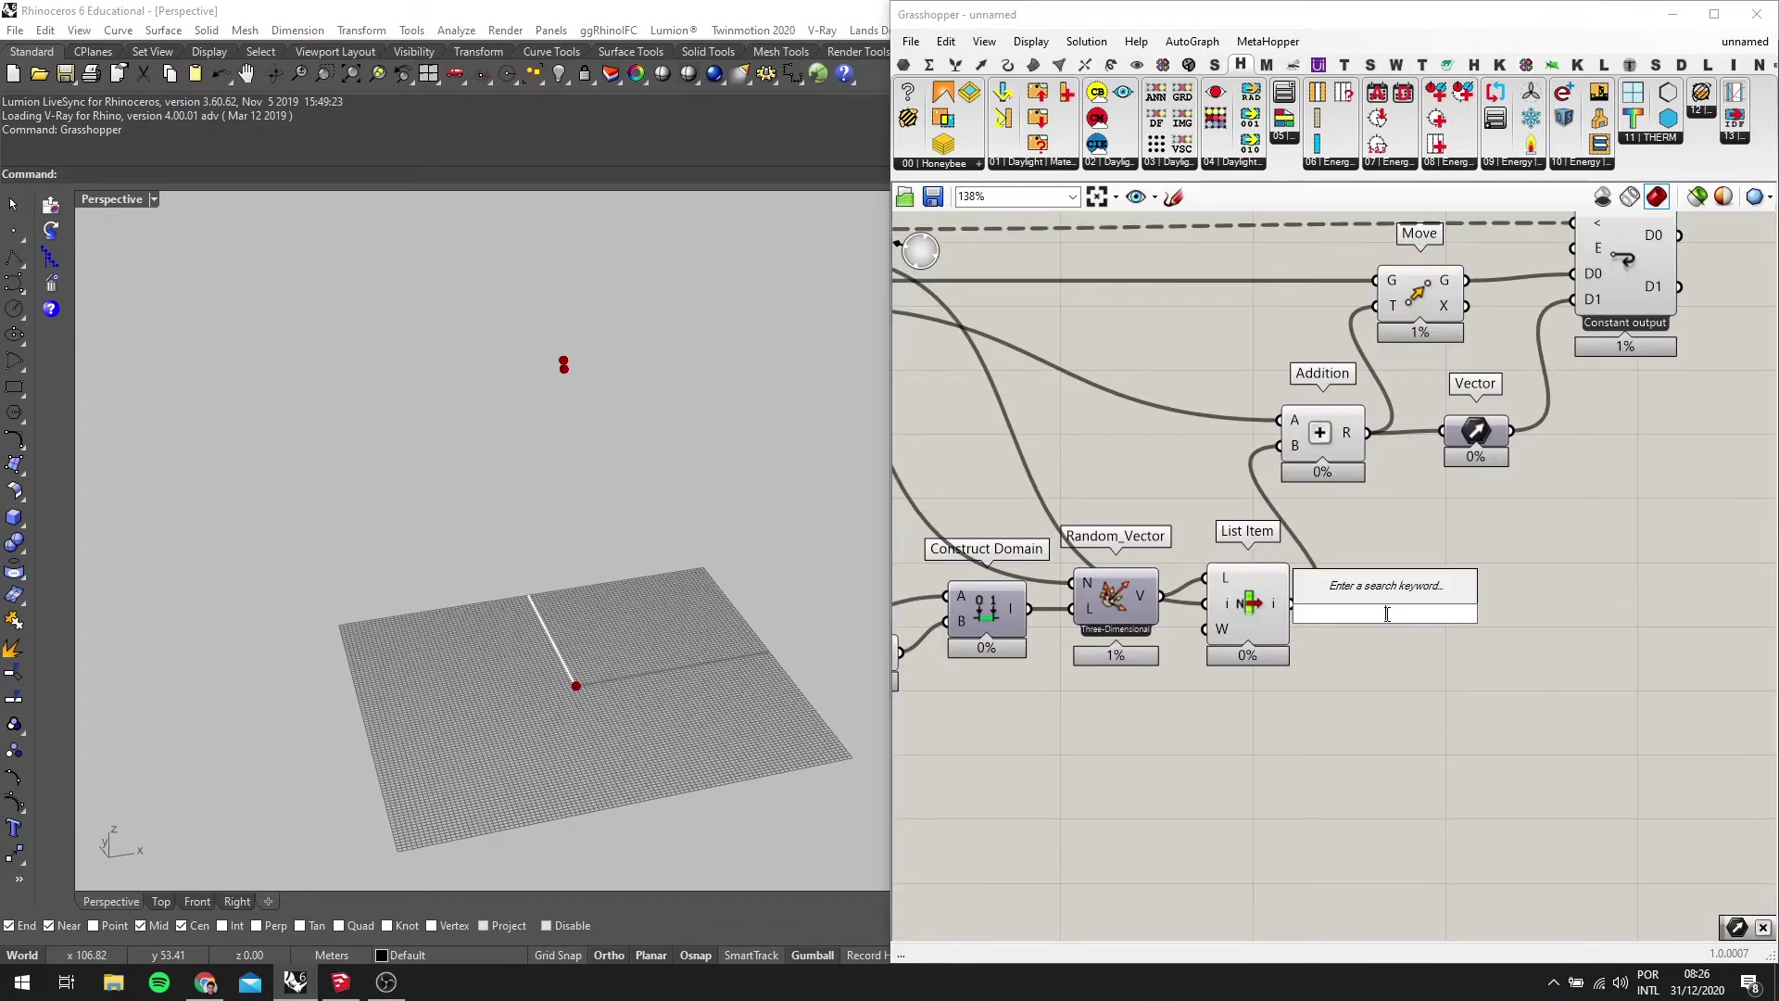
text(RECORA)
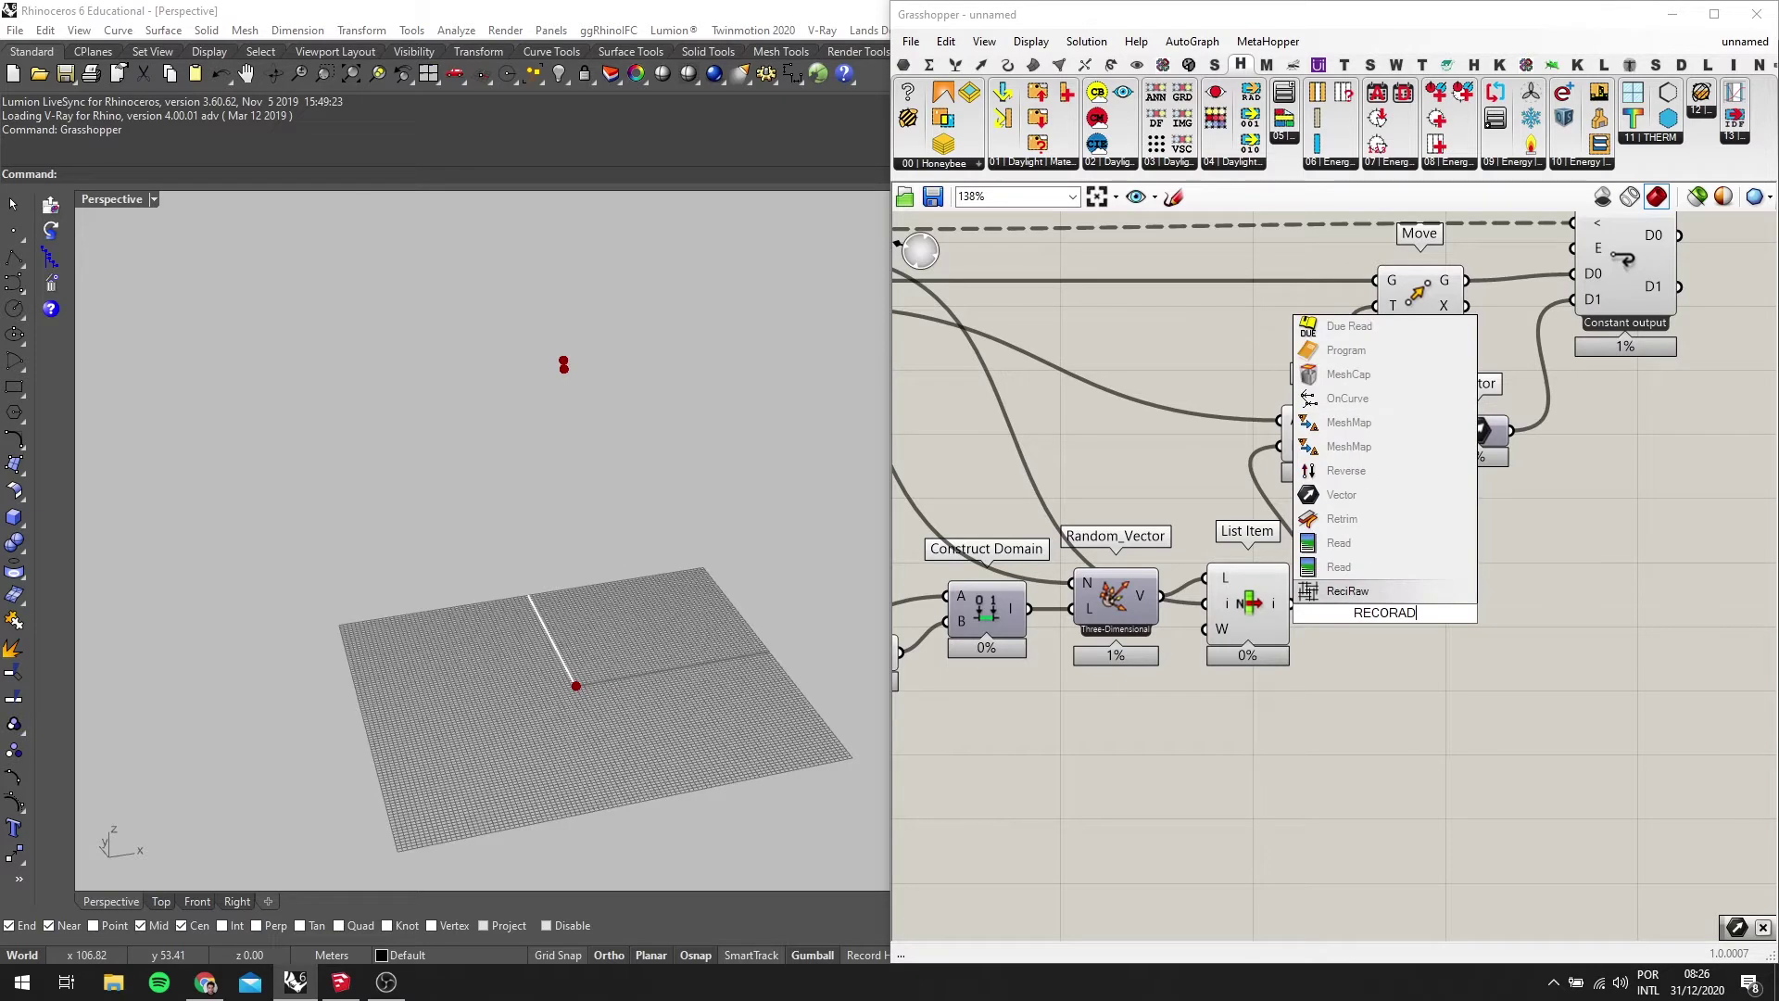
key(BackSpace)
key(Return)
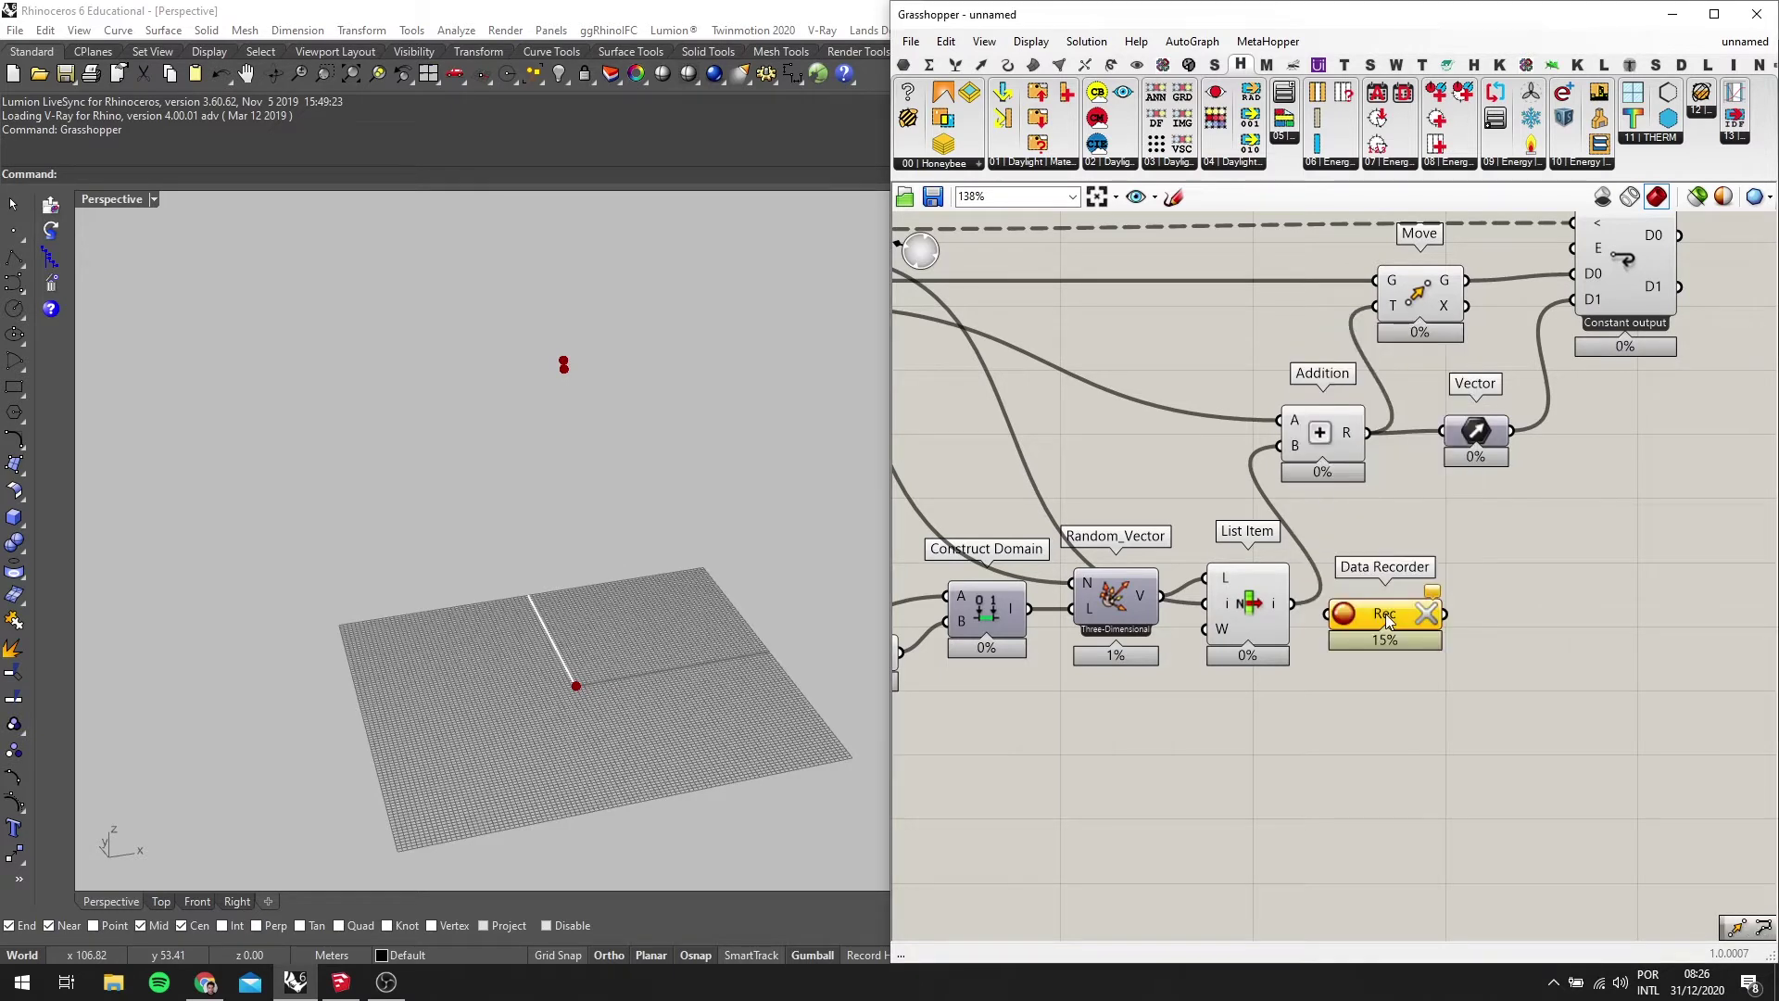
Move the Data Recorder into the empty canvas area below List Item and Vector
scroll(1387, 452, down, 2)
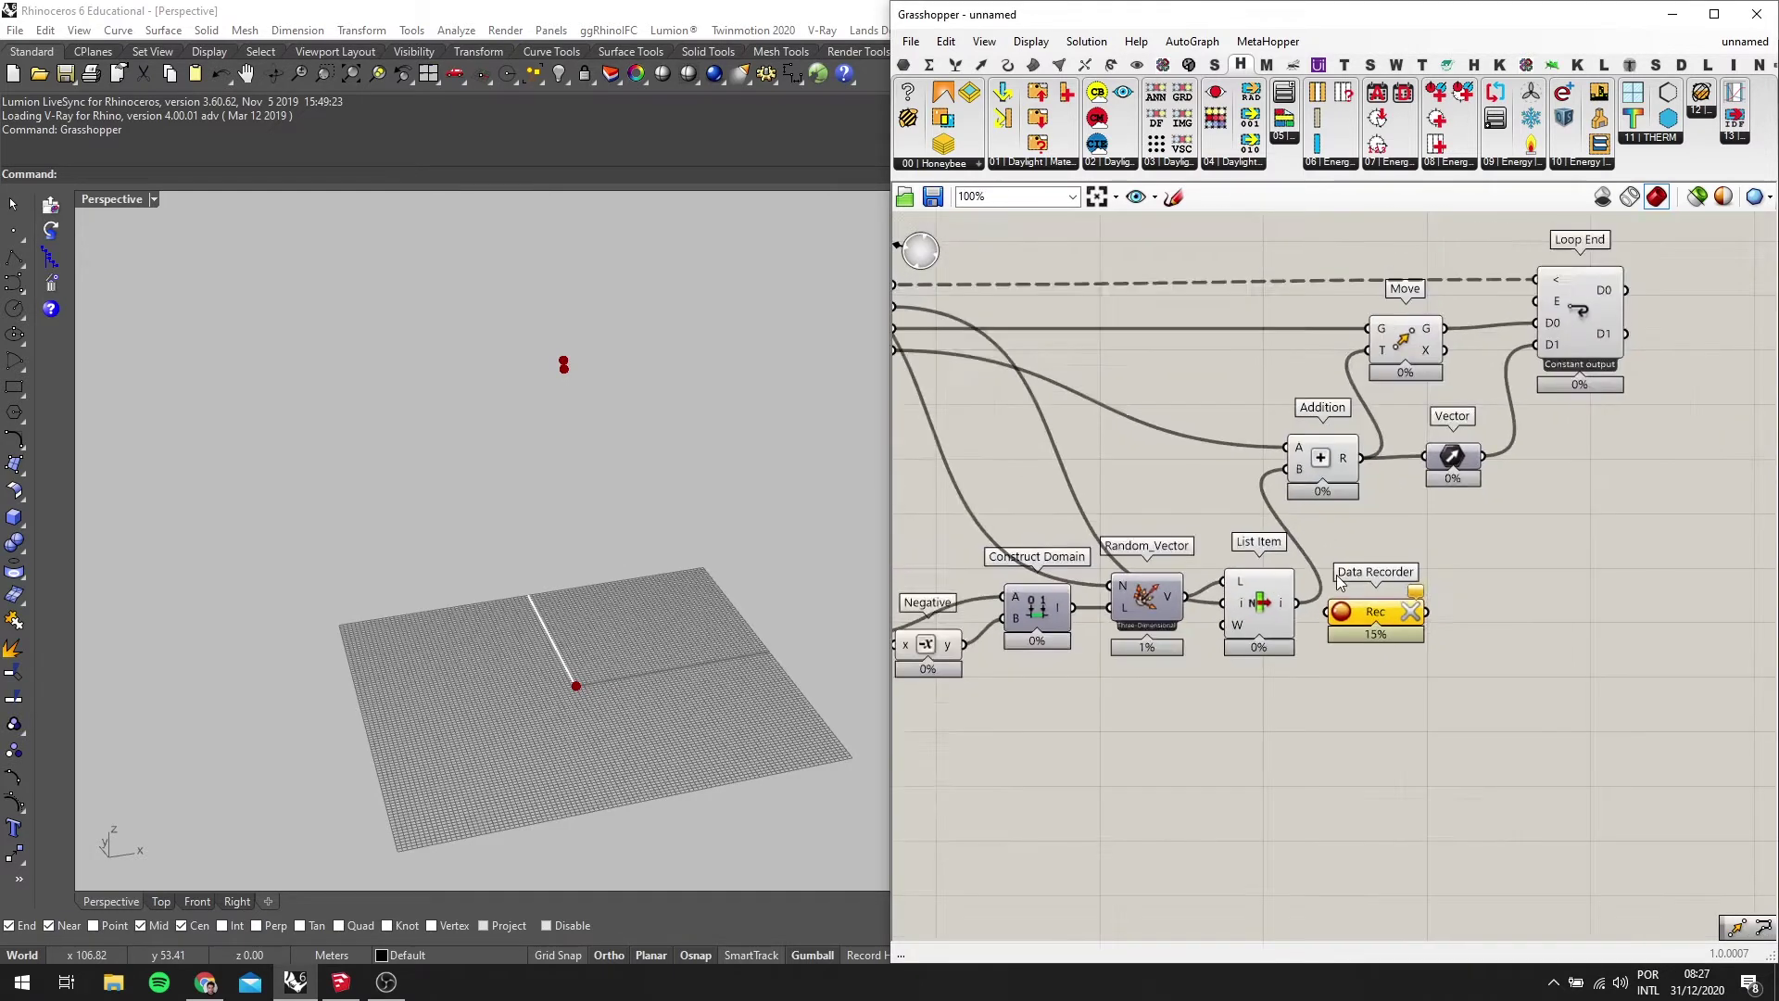
scroll(1485, 675, up, 4)
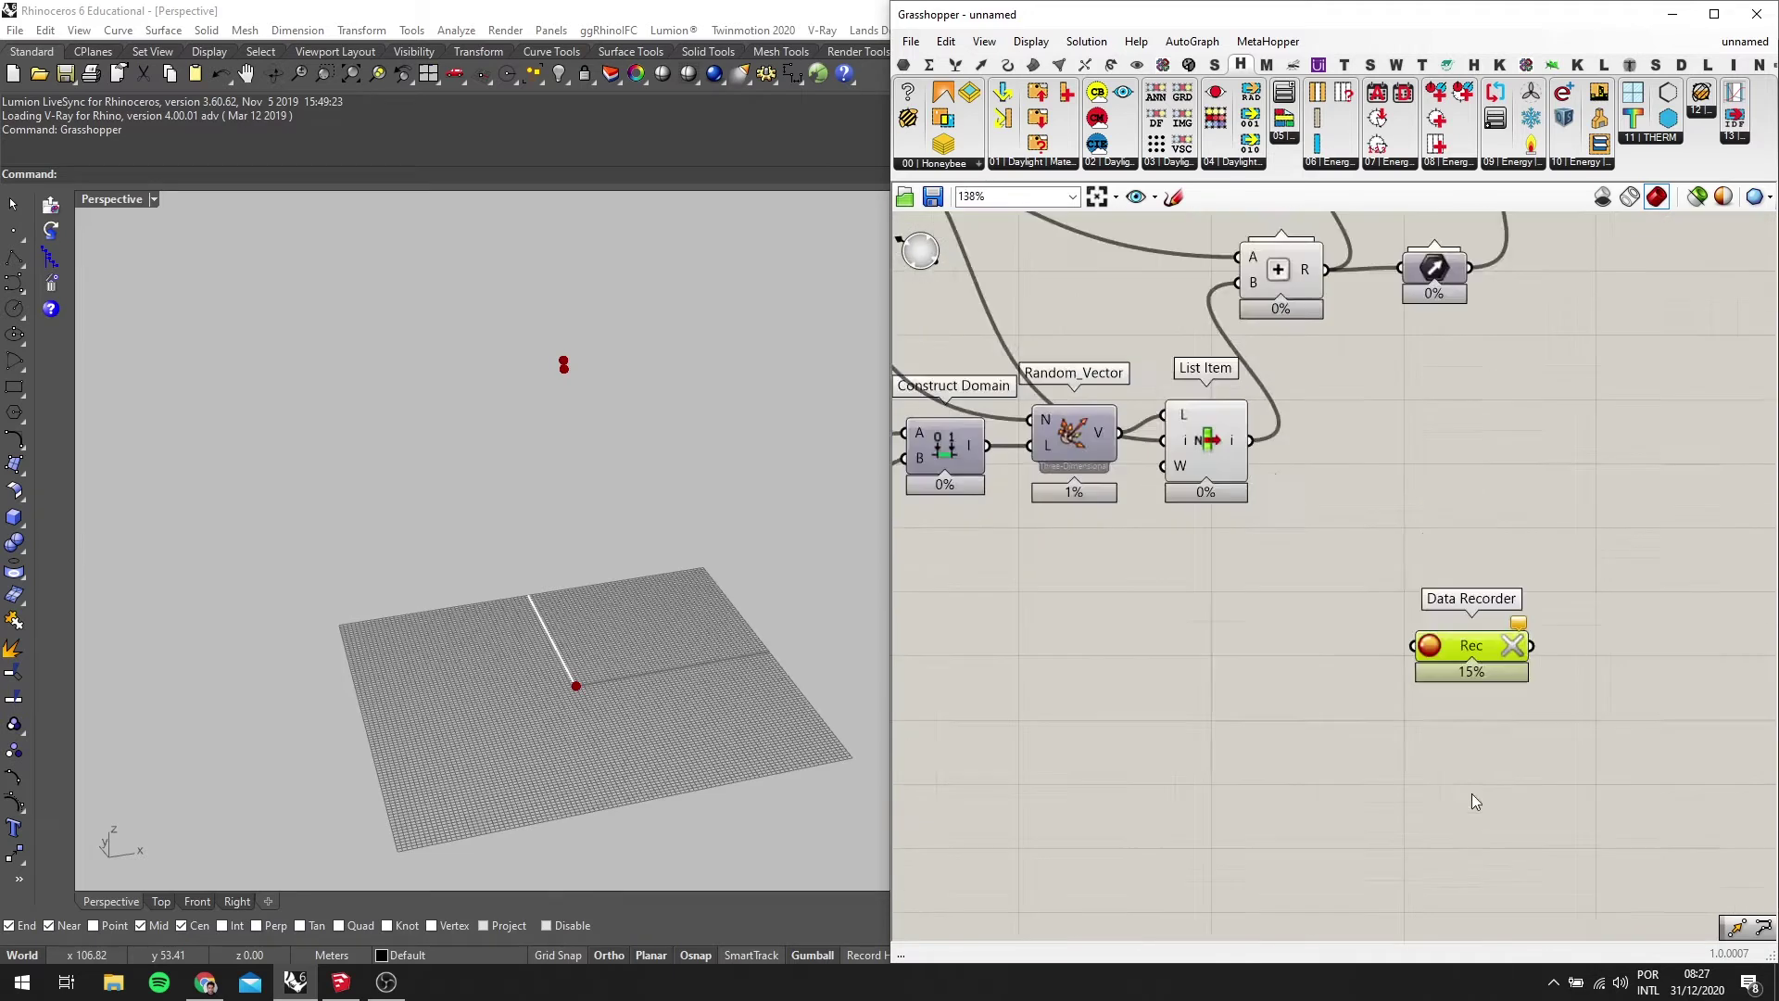
scroll(1507, 621, down, 5)
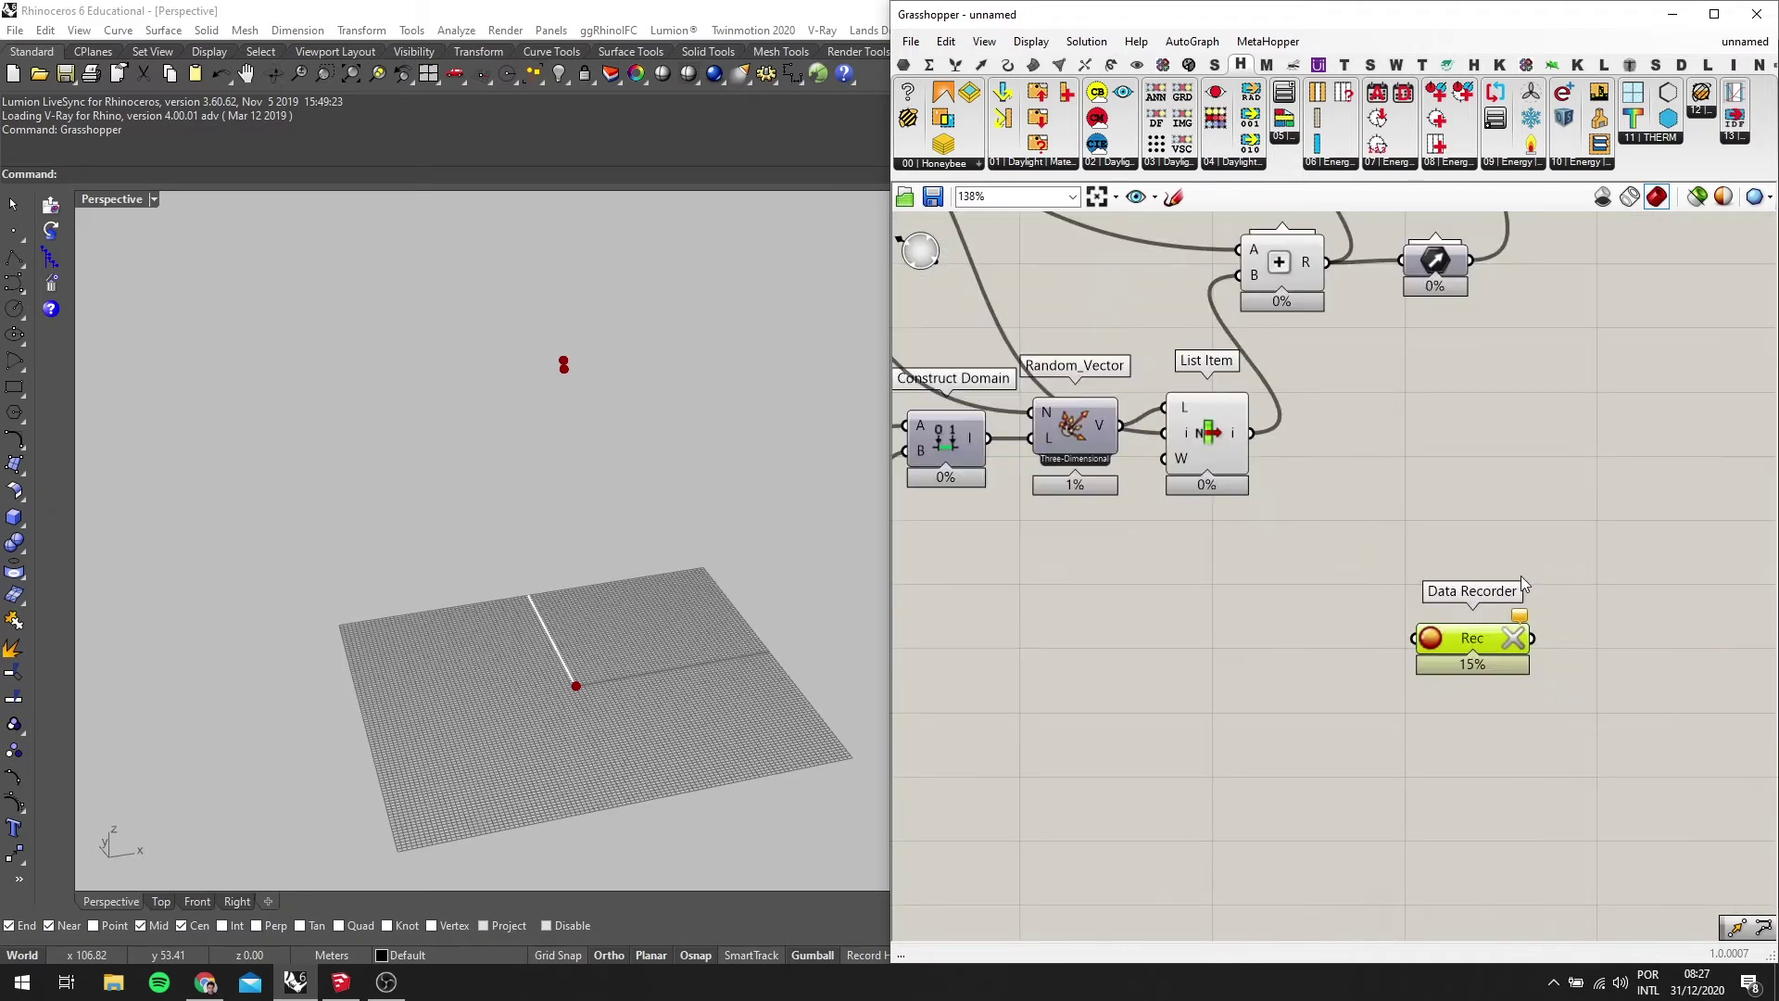
scroll(1408, 692, up, 2)
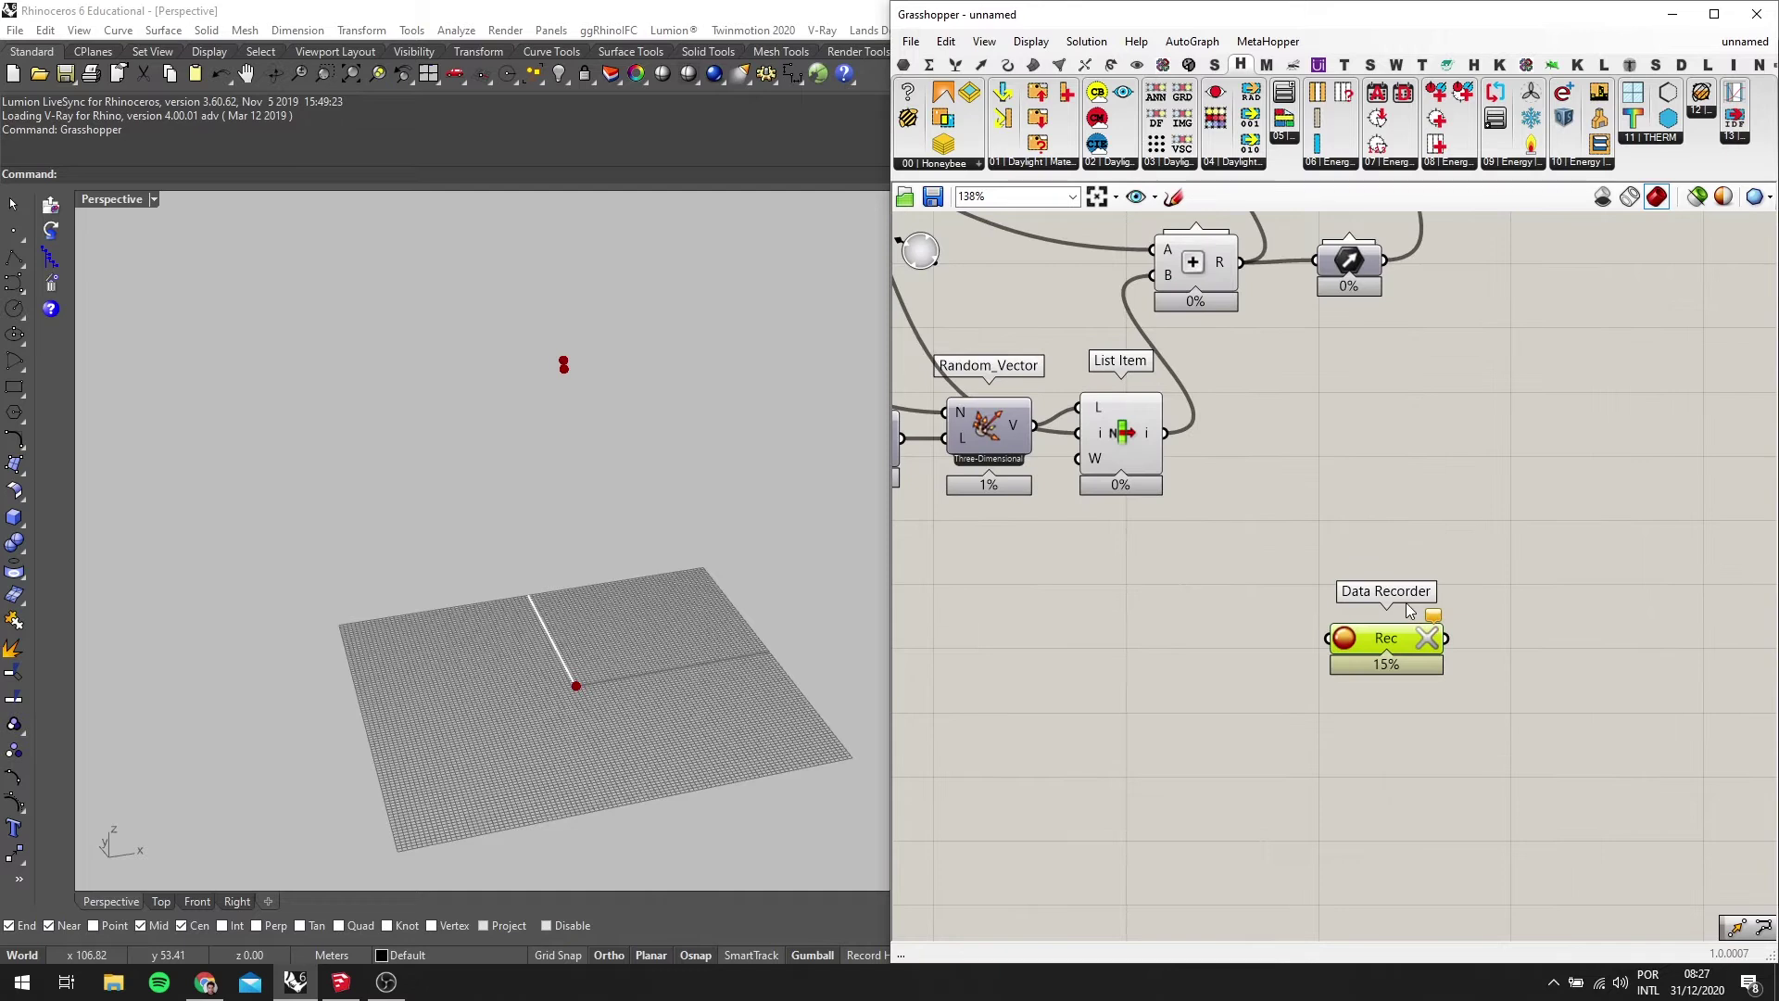
scroll(1409, 611, down, 3)
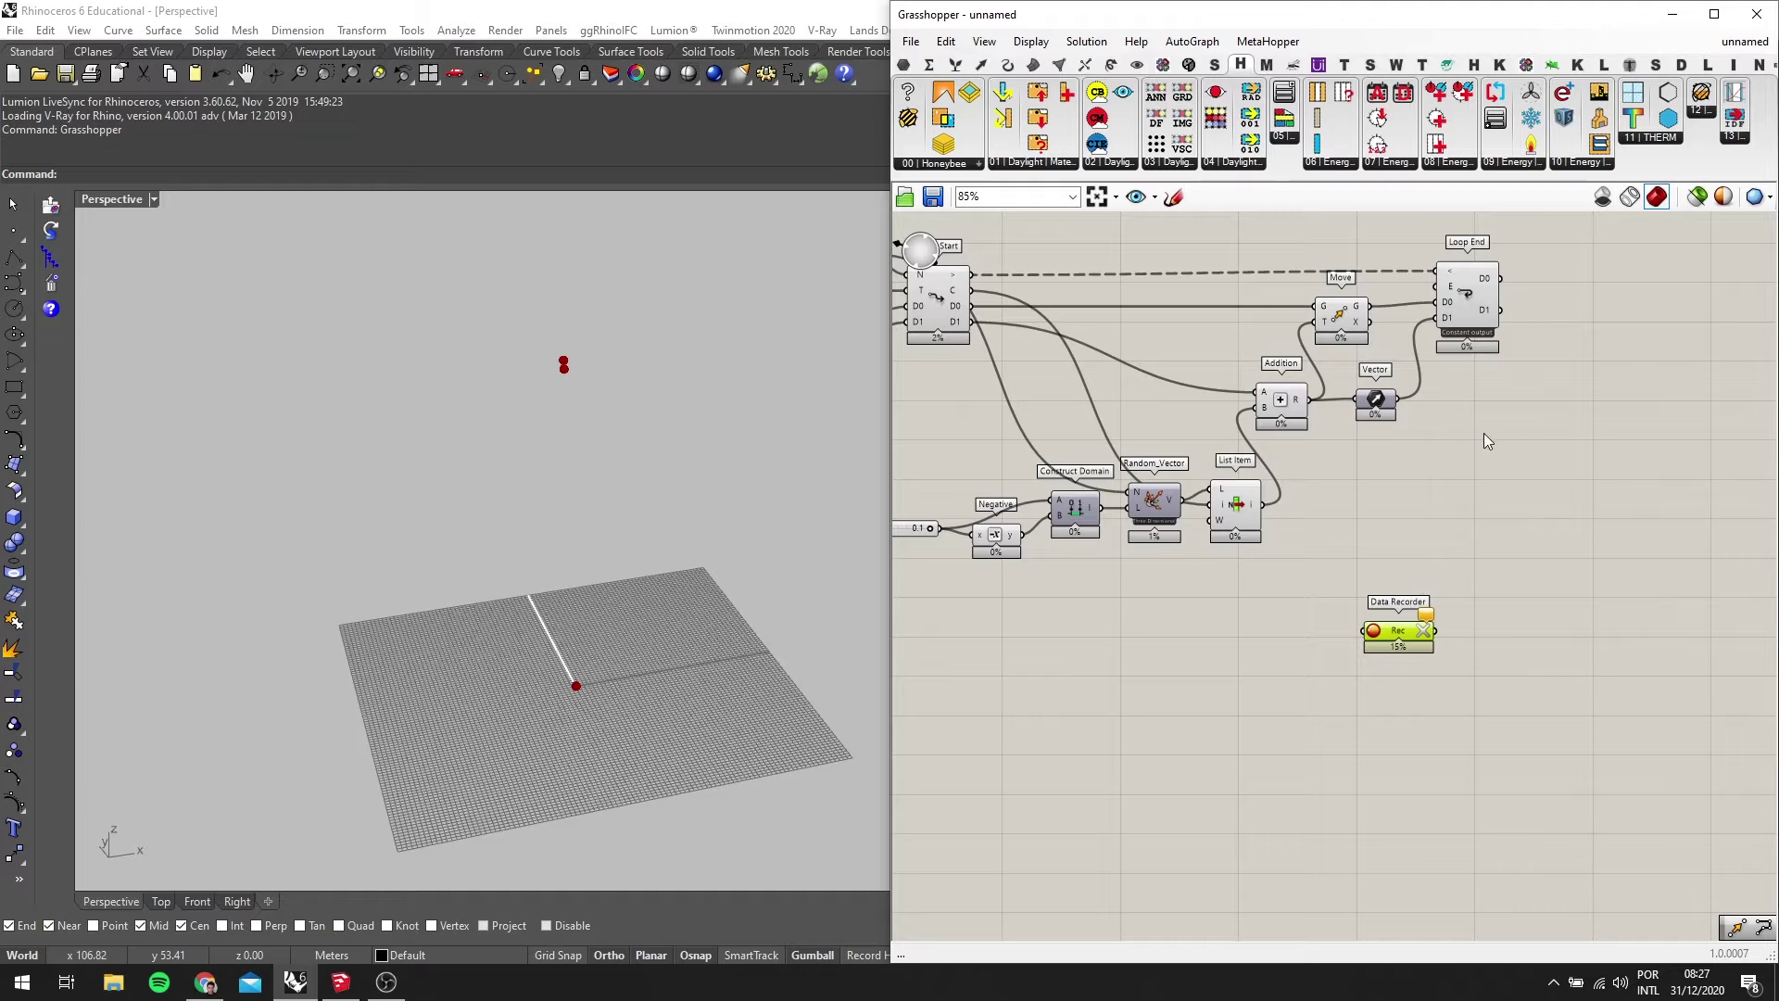
Examine the Python Script component's x, enable, reset and limit inputs next to the Data Recorder
scroll(1400, 520, up, 1)
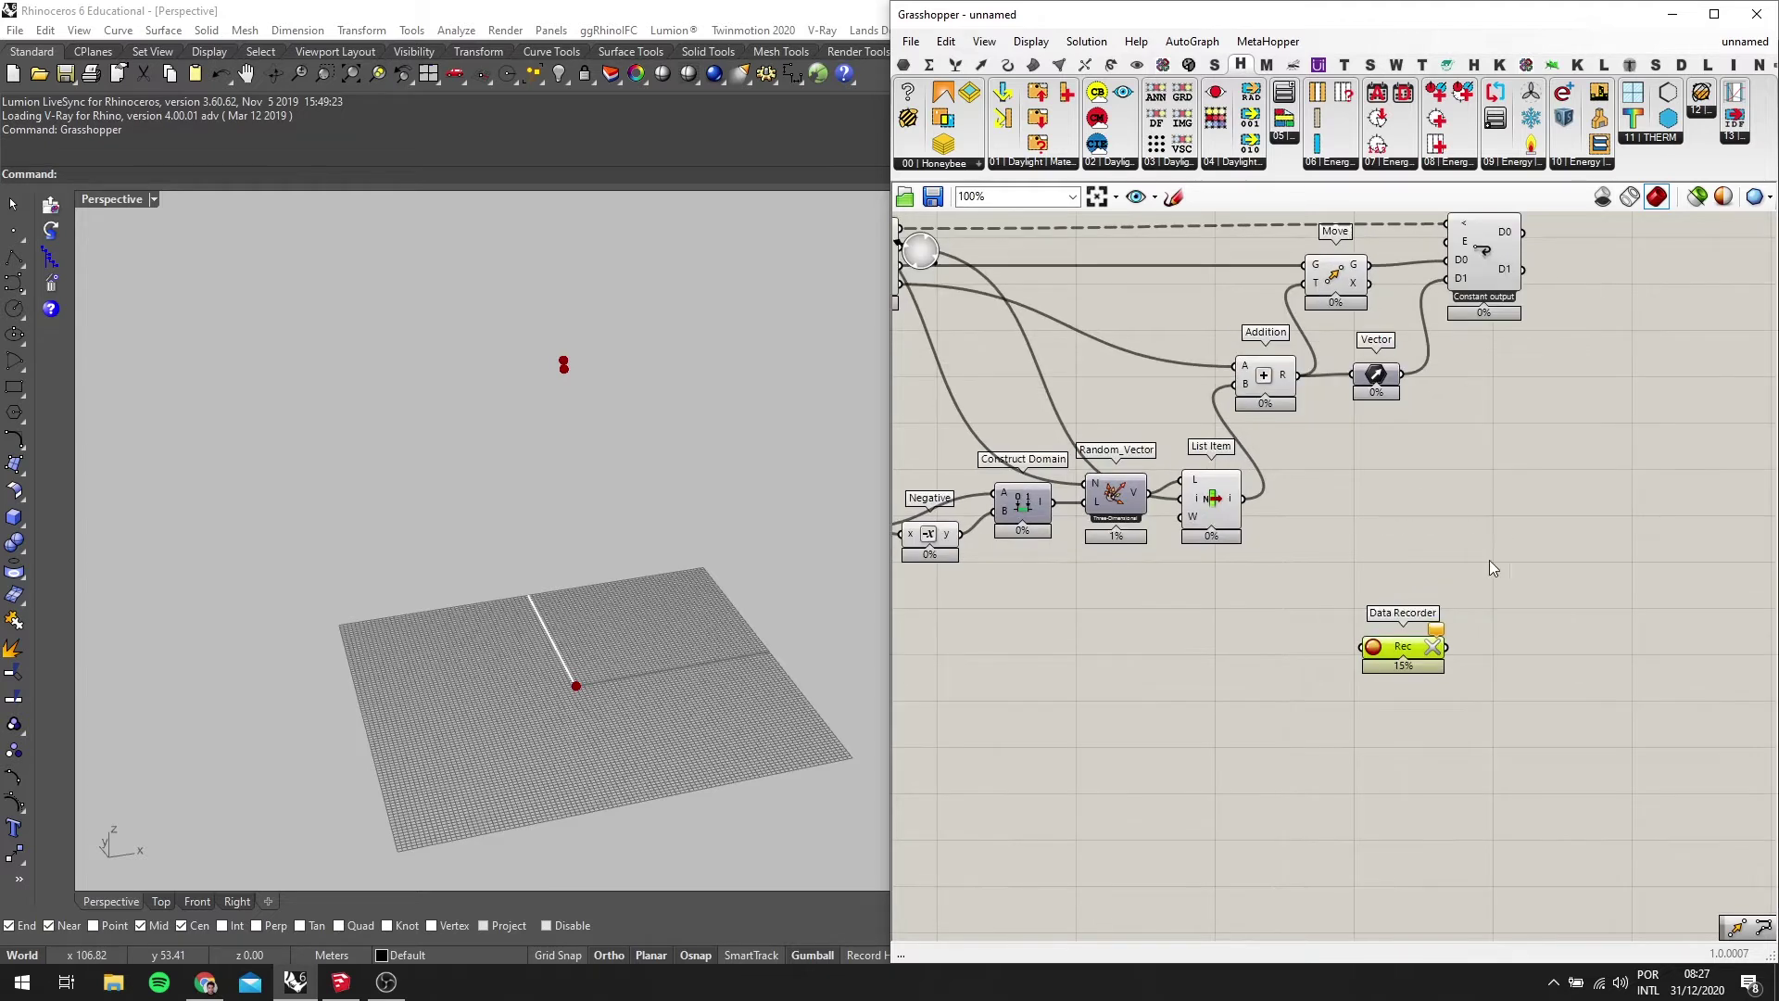
scroll(1413, 593, up, 1)
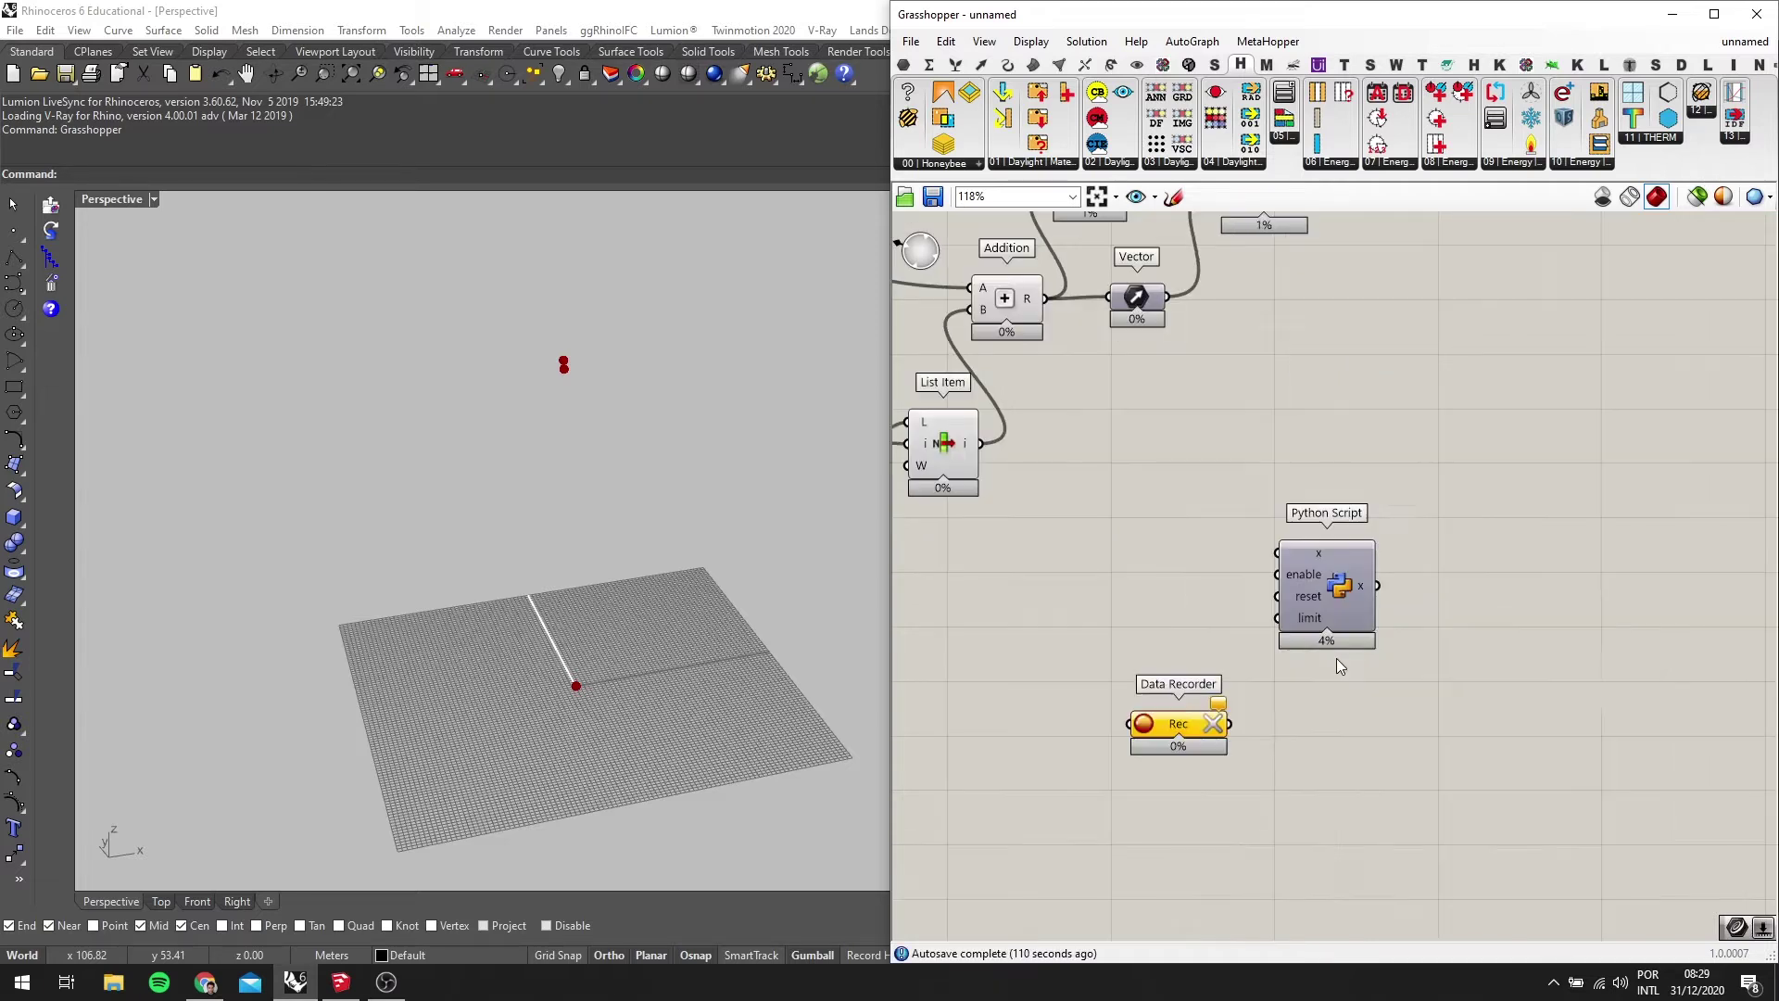
scroll(1344, 555, up, 3)
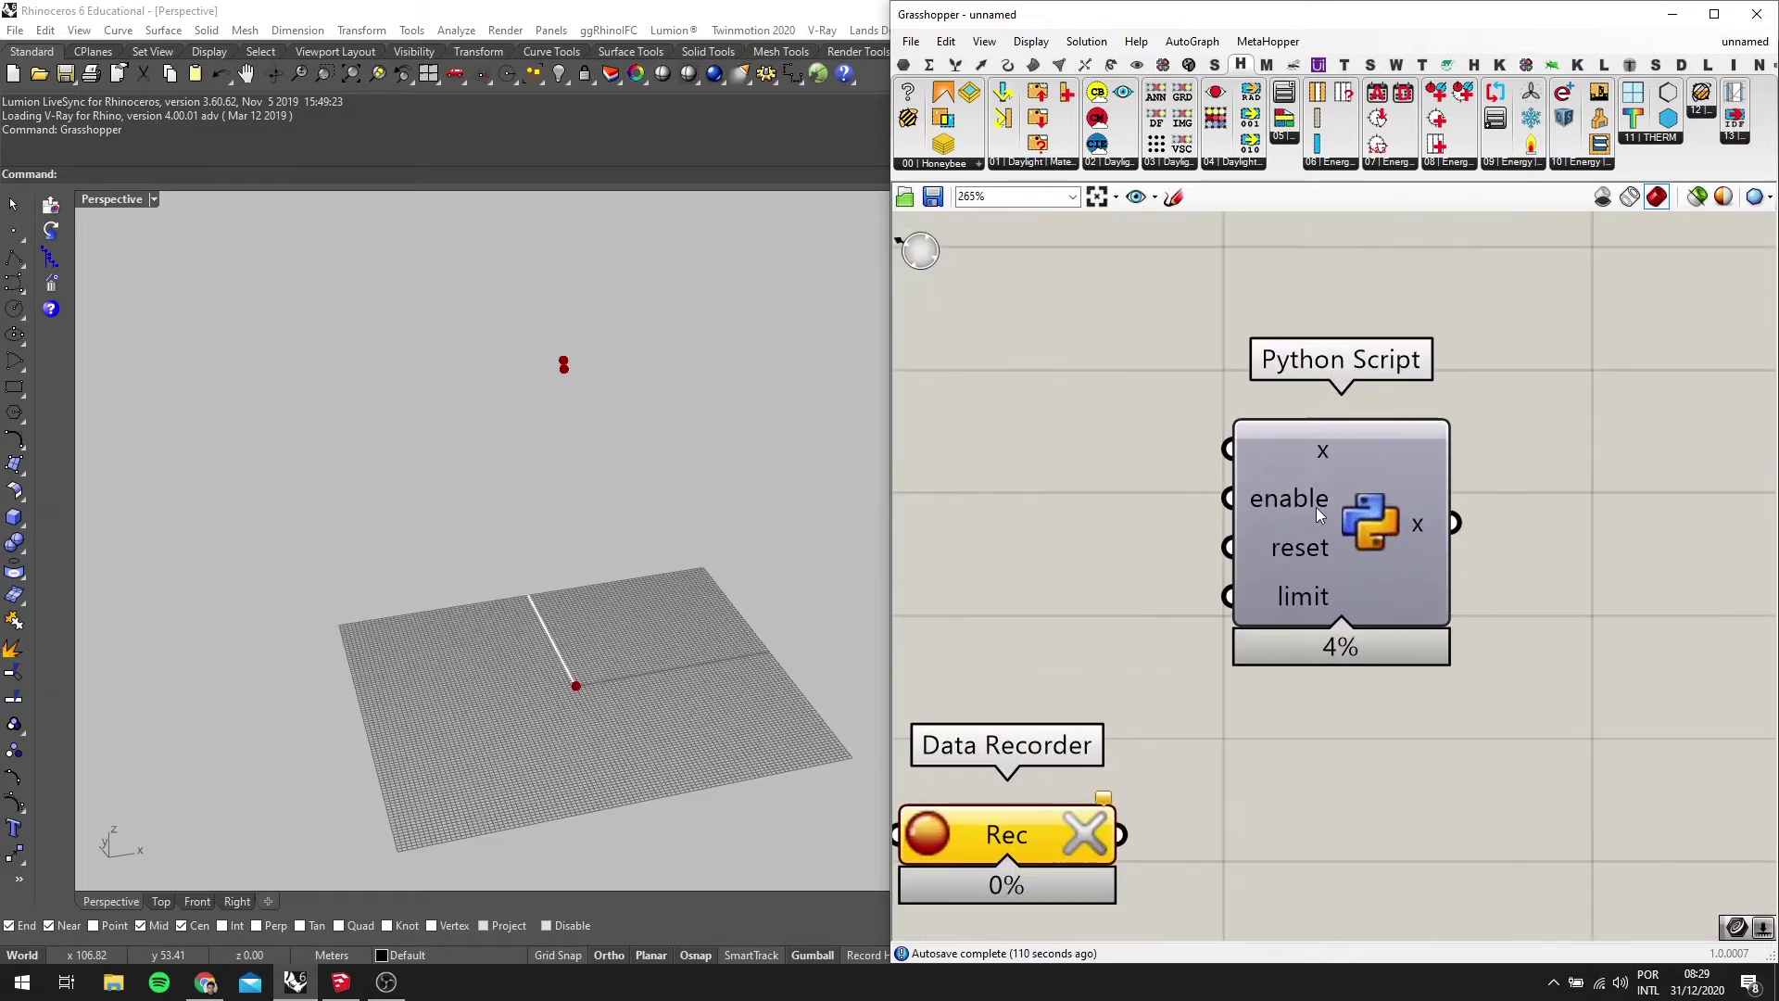
scroll(1326, 488, down, 2)
scroll(1349, 496, up, 1)
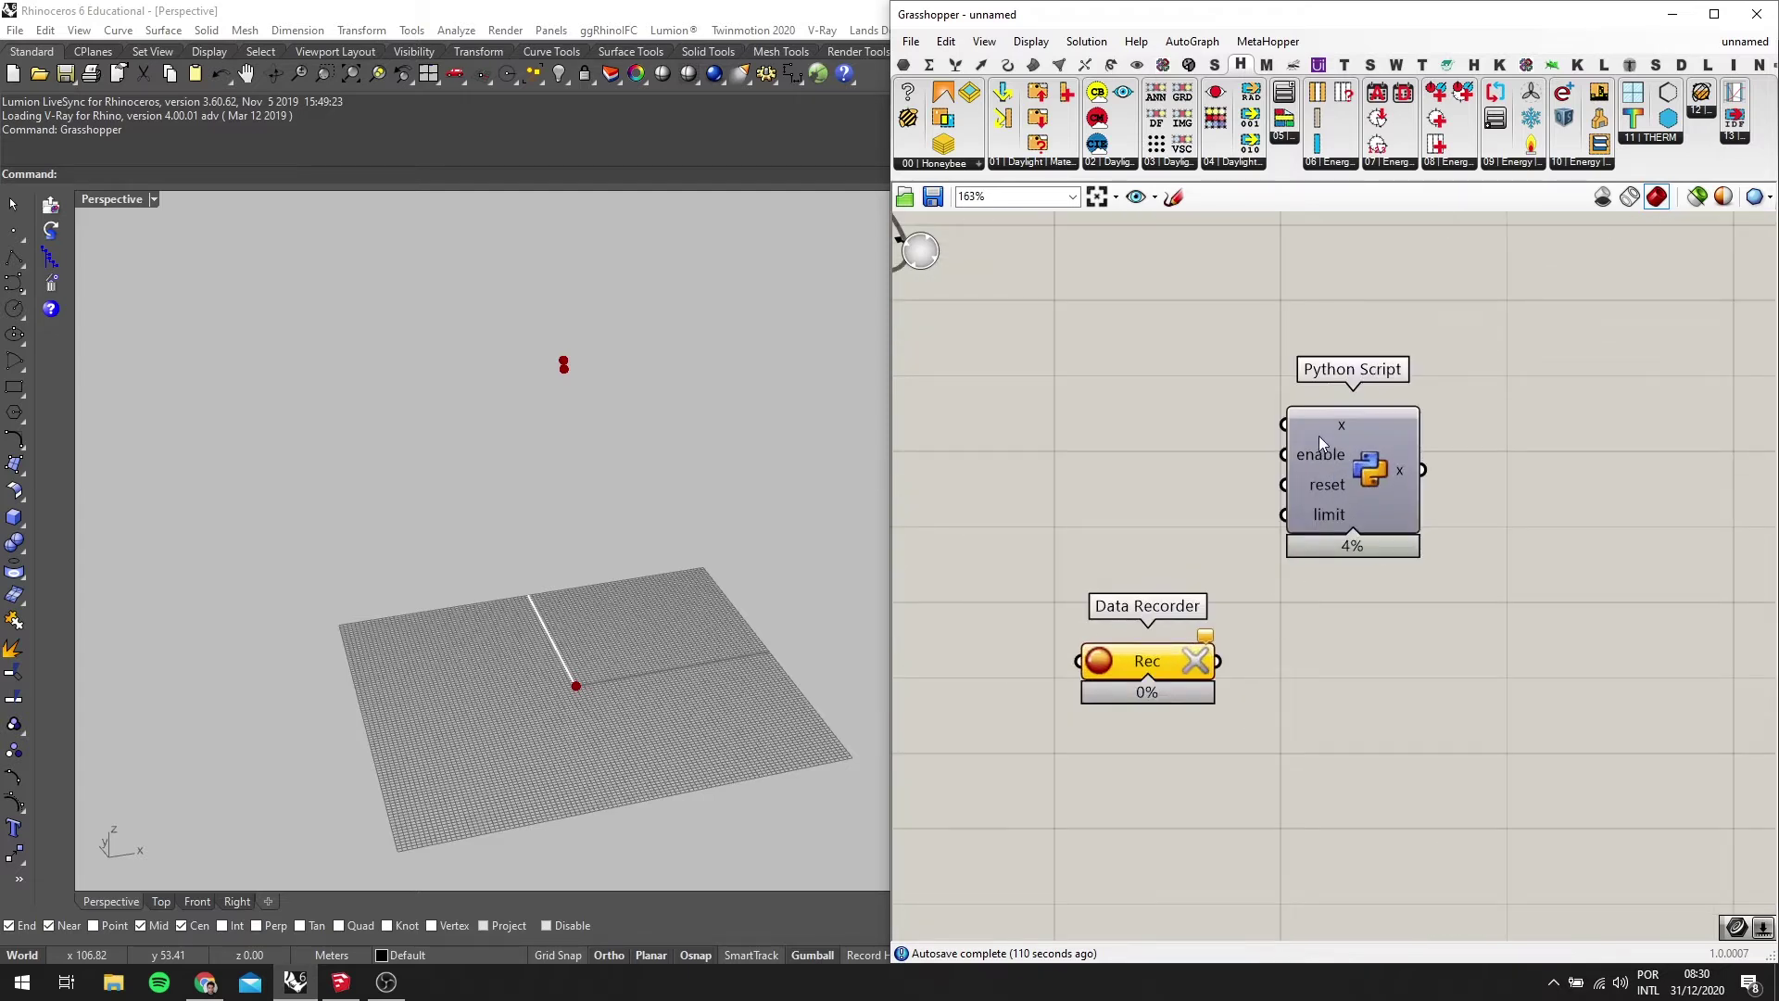
scroll(1320, 441, up, 1)
scroll(1327, 441, up, 1)
scroll(1321, 421, down, 1)
scroll(1321, 421, up, 3)
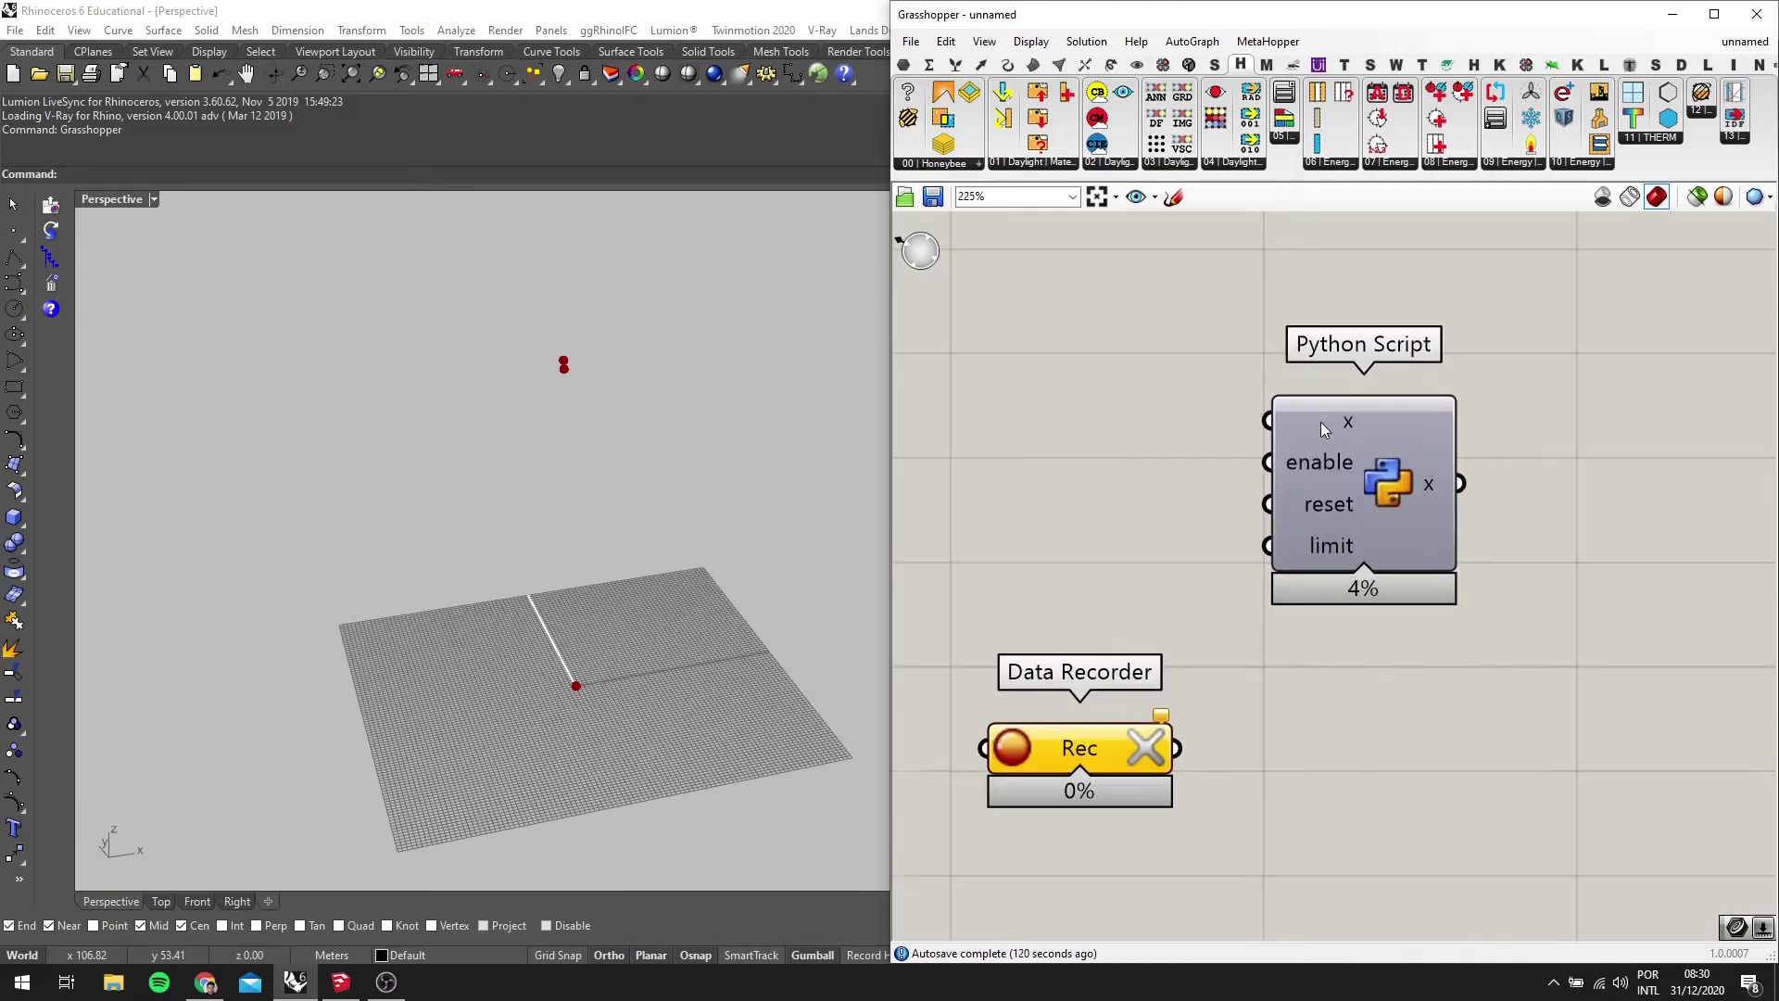
scroll(1321, 420, down, 6)
Connect the Move component's geometry output to the Python Script's x input
right_drag(1319, 420, 1269, 634)
scroll(1331, 490, up, 1)
scroll(1292, 490, down, 2)
scroll(1228, 704, up, 2)
scroll(1246, 632, down, 2)
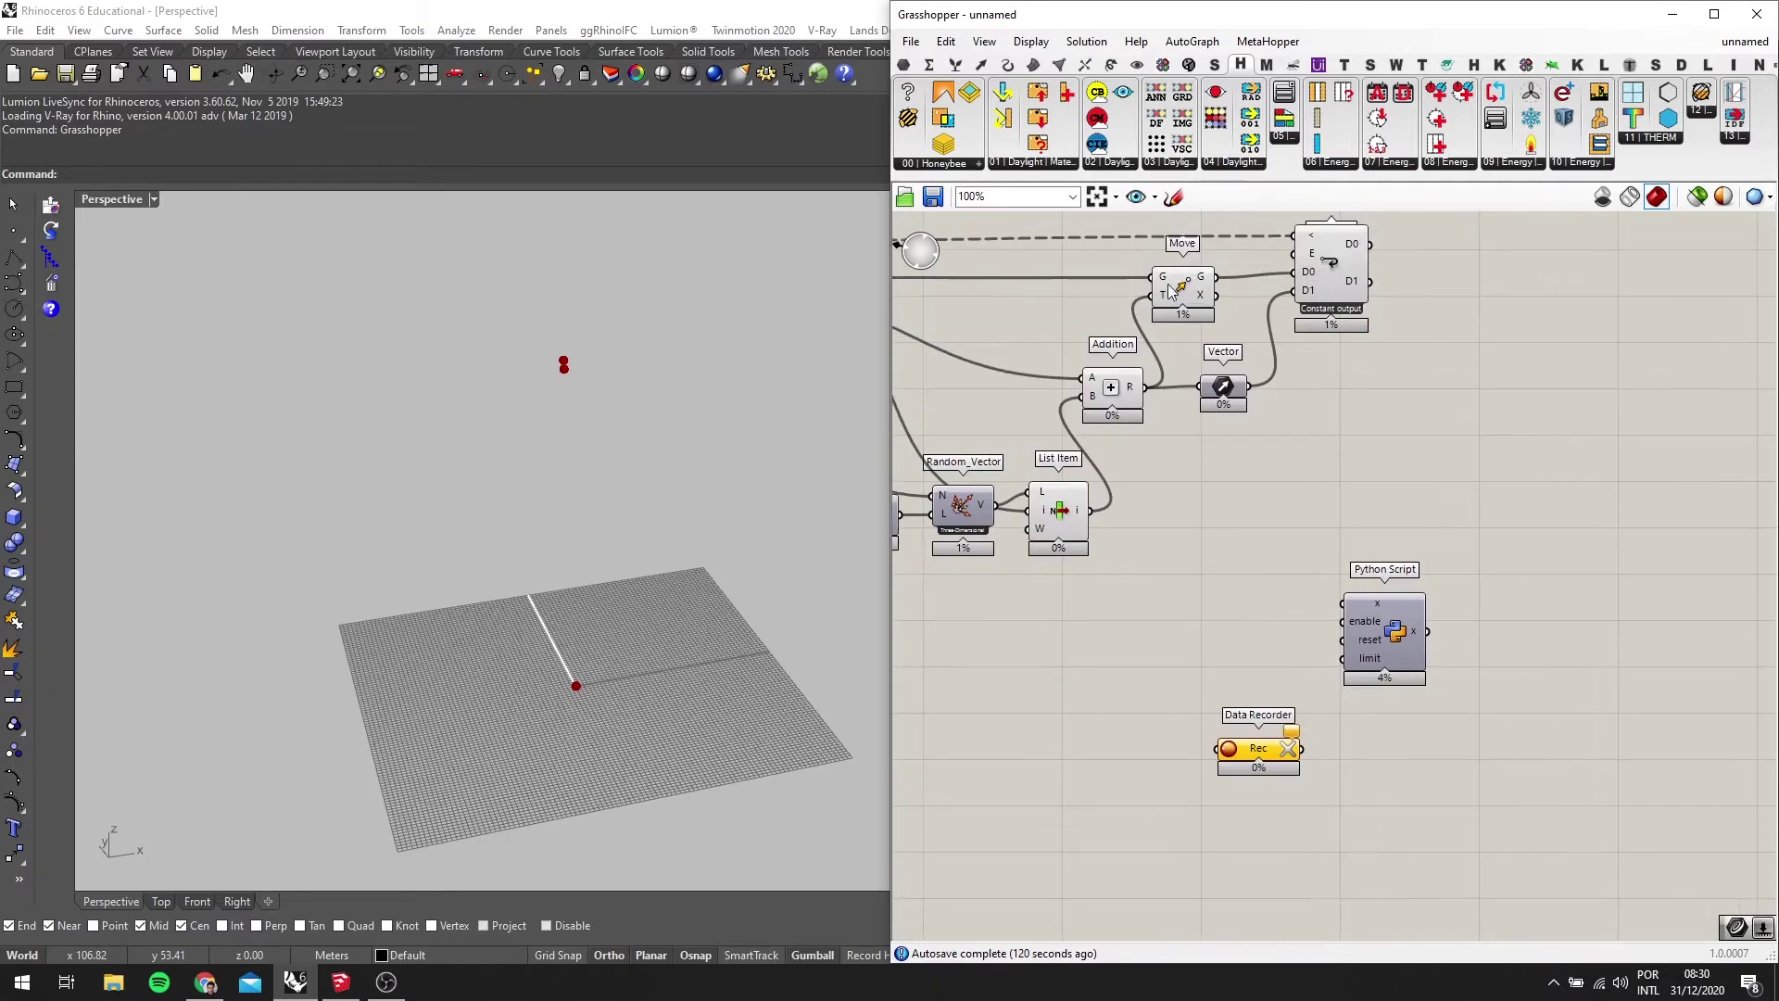
scroll(1207, 373, up, 1)
click(1193, 279)
scroll(1349, 620, up, 4)
drag(1215, 269, 1363, 652)
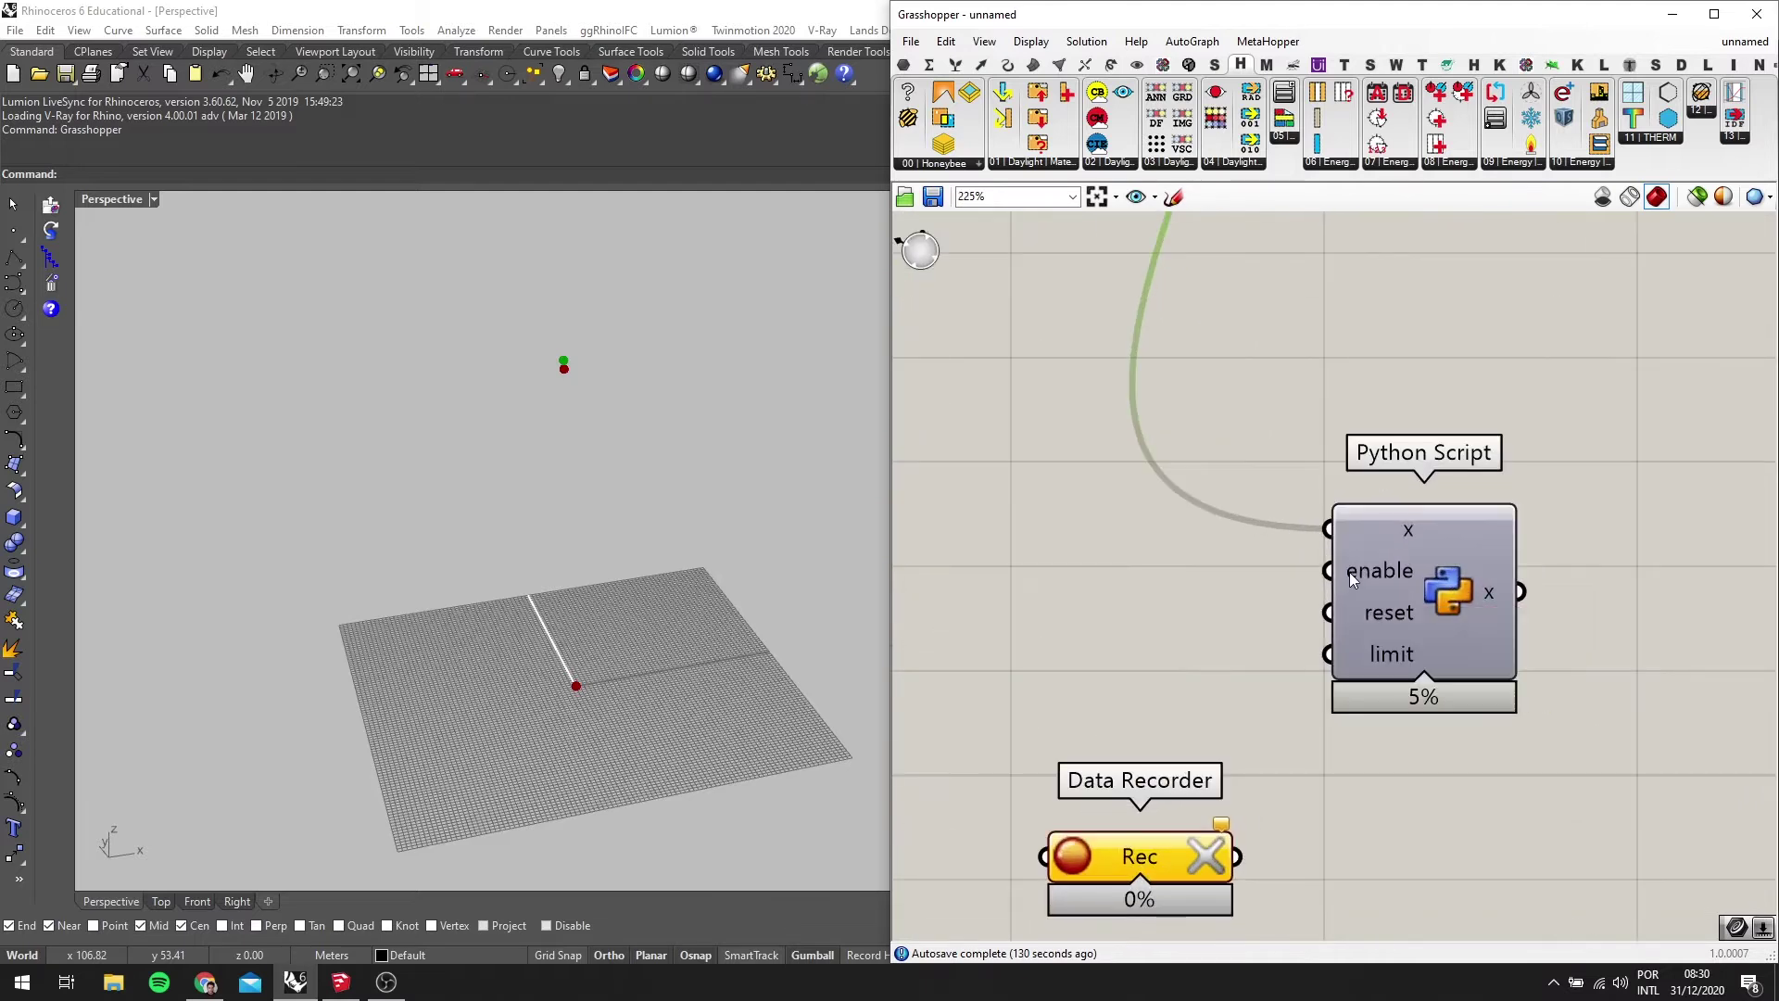
Add a Boolean Toggle set to True and connect it to the Python Script's enable input
double_click(994, 603)
text(Boolean)
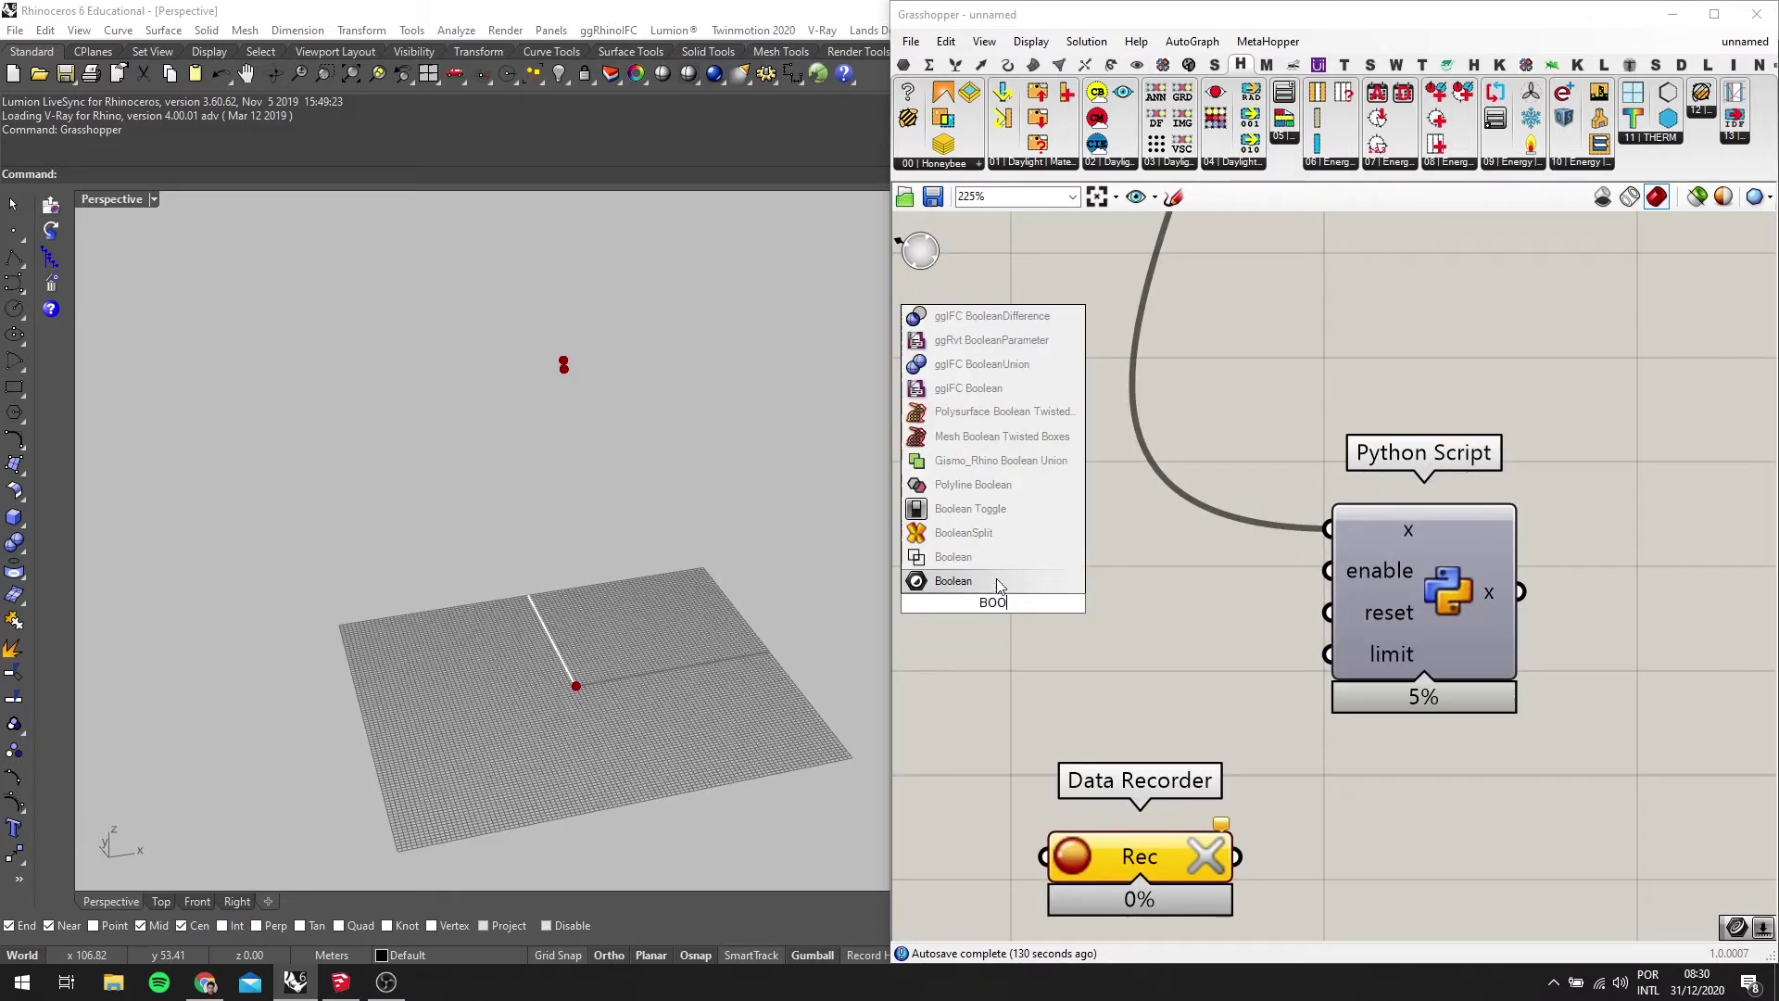
key(Return)
scroll(1047, 579, up, 1)
drag(965, 604, 1141, 577)
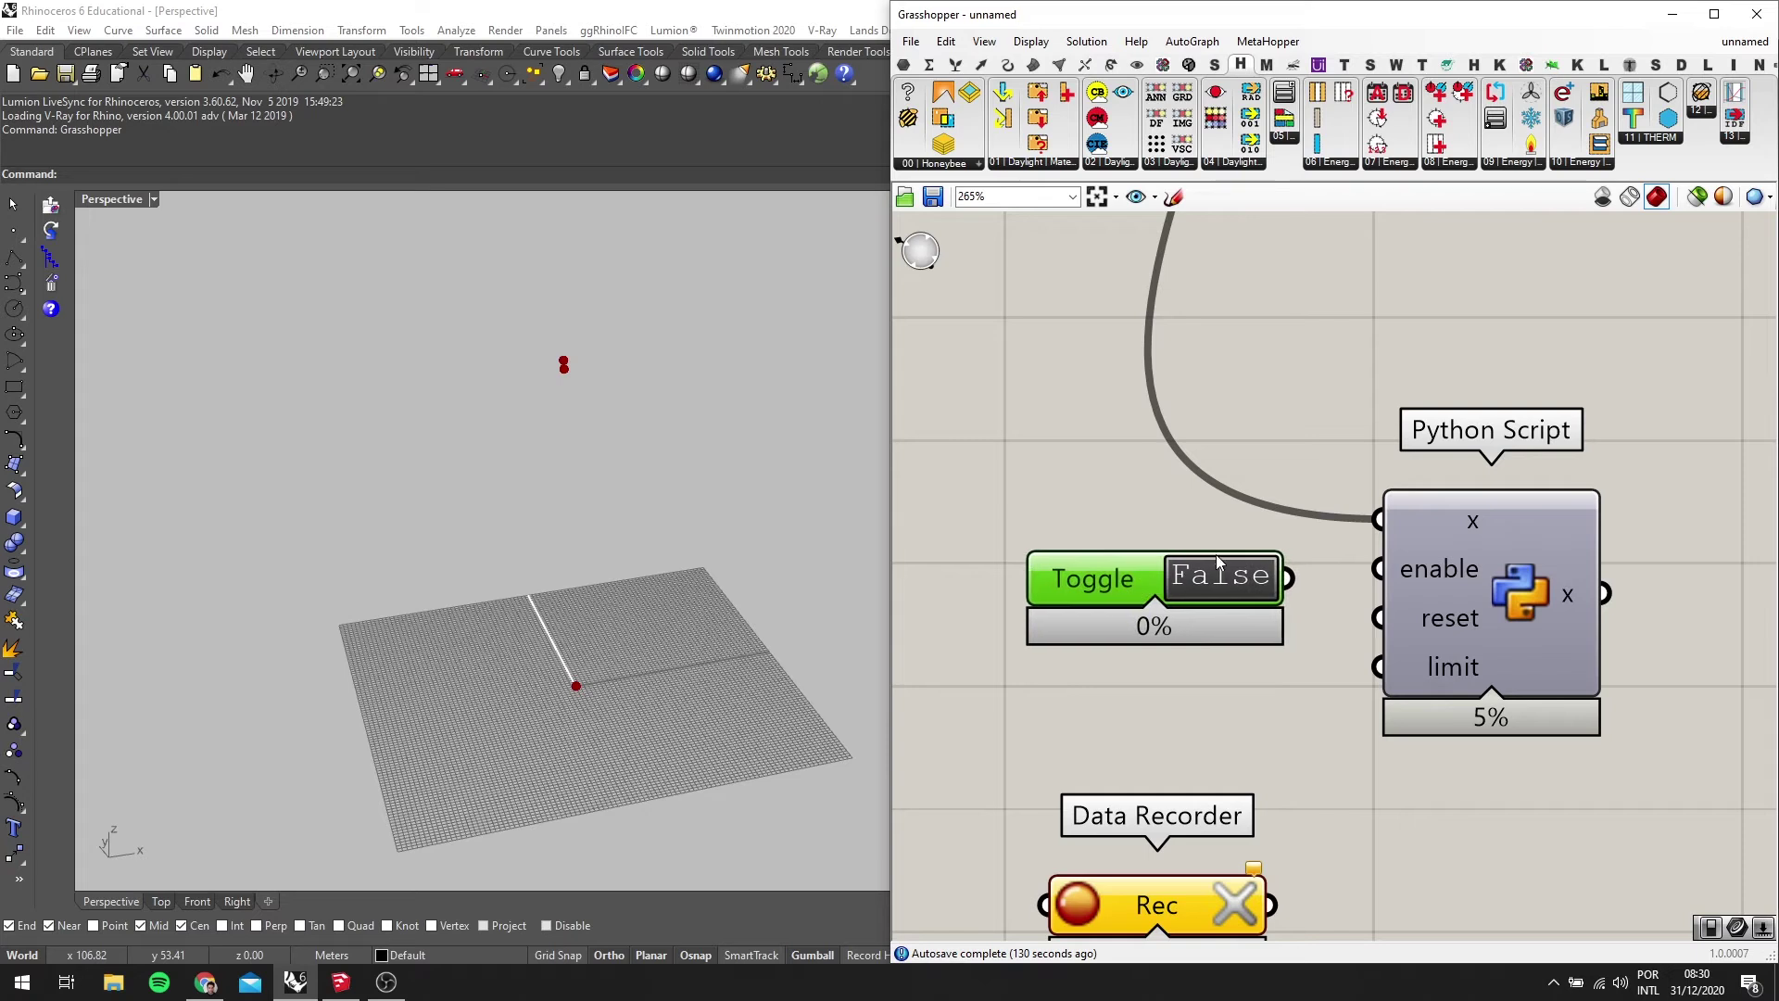
double_click(1238, 581)
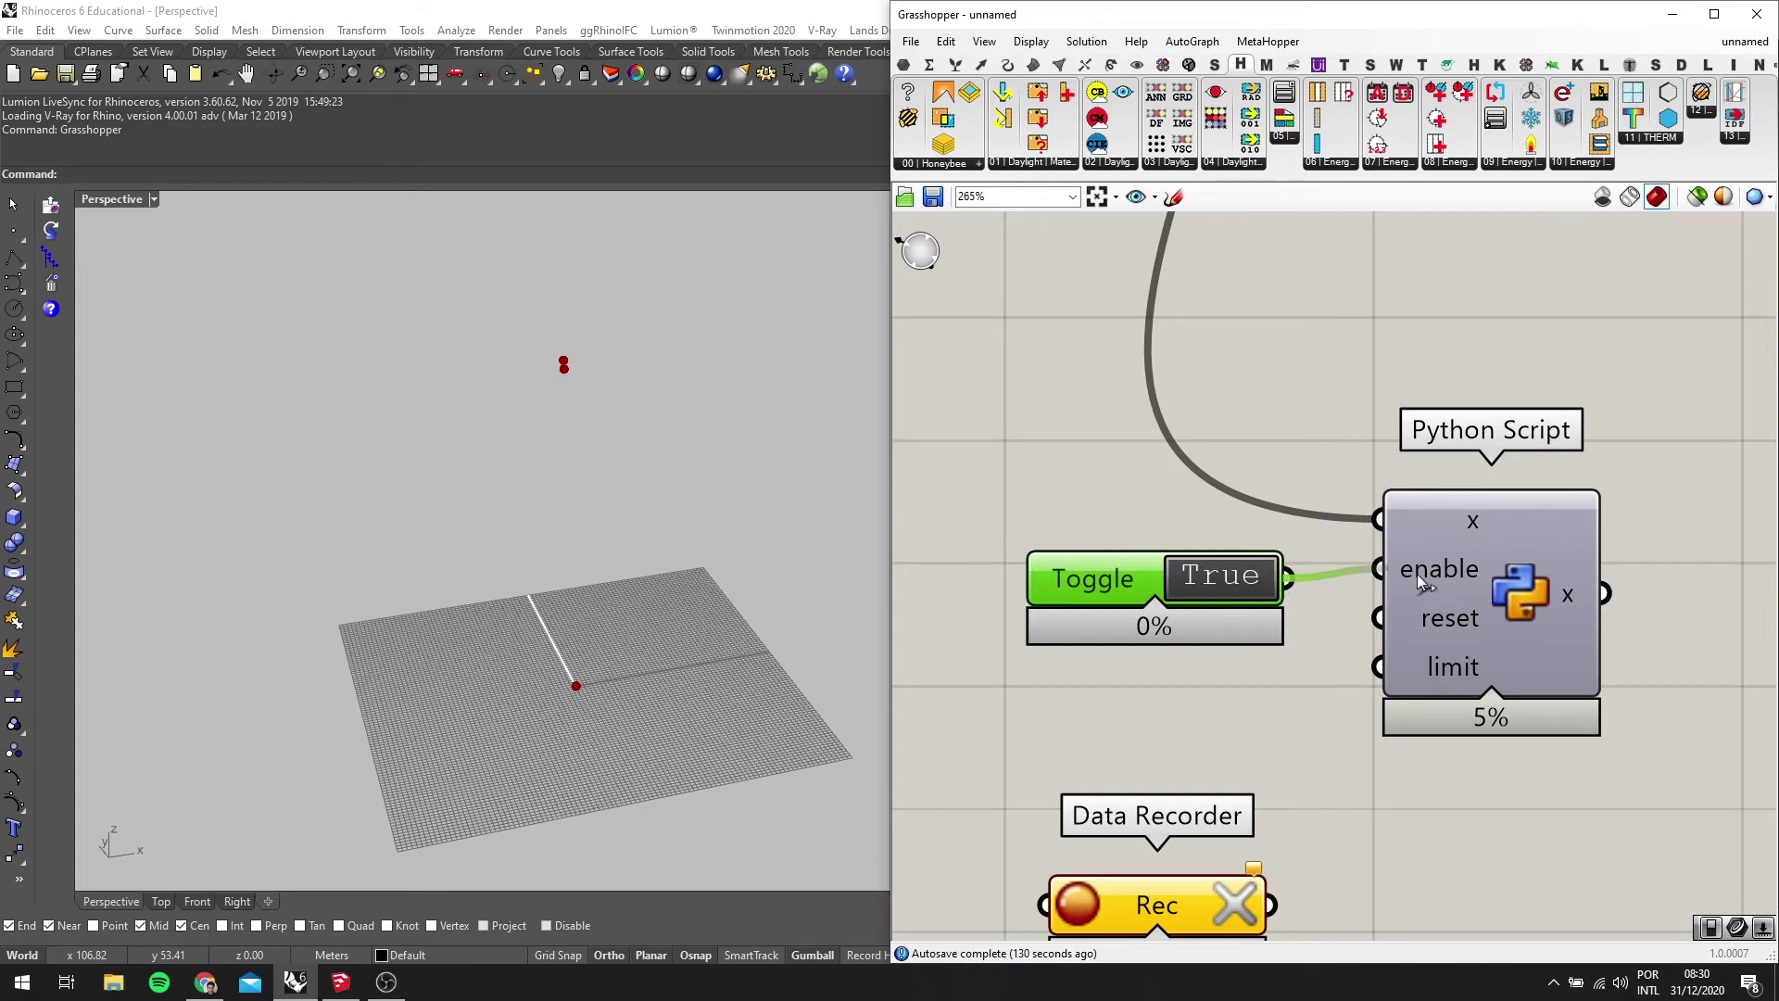
scroll(1154, 612, down, 1)
drag(1147, 609, 1120, 577)
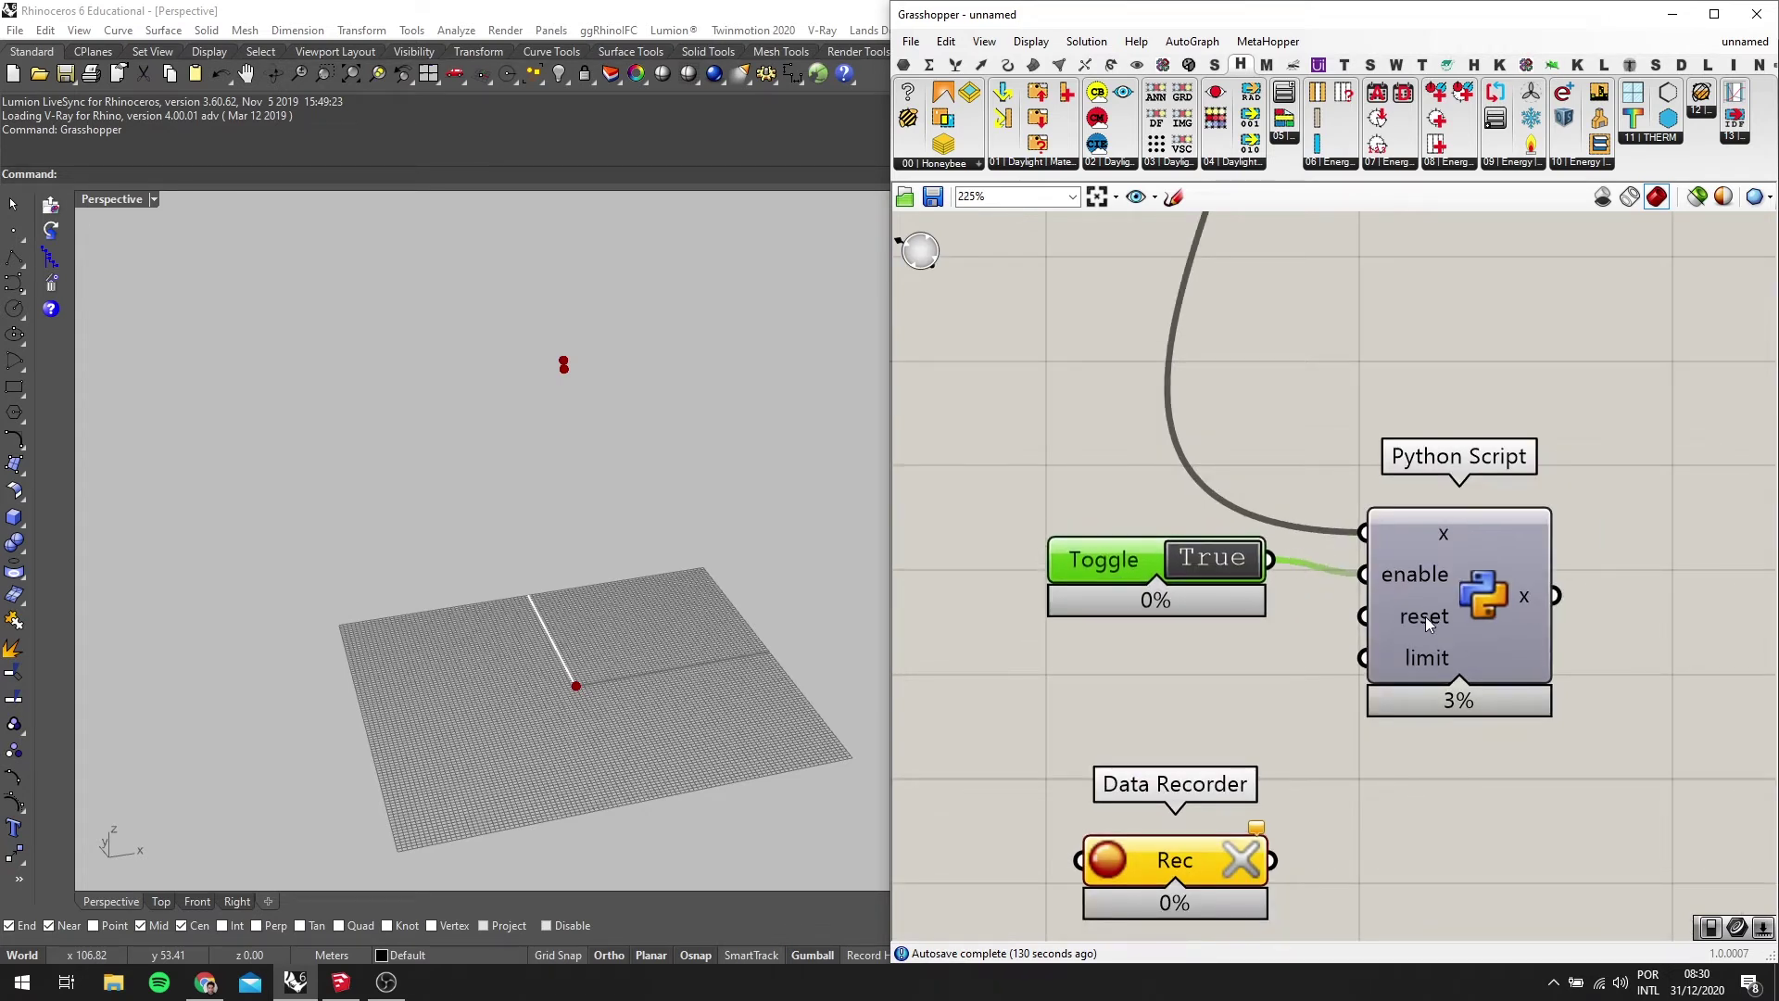
Connect the loop's trigger Button to the Python Script's reset input
scroll(1426, 615, down, 5)
scroll(1059, 404, up, 2)
scroll(1057, 404, up, 2)
scroll(1042, 403, down, 5)
drag(1041, 403, 1409, 566)
scroll(1548, 649, up, 8)
scroll(1344, 537, up, 3)
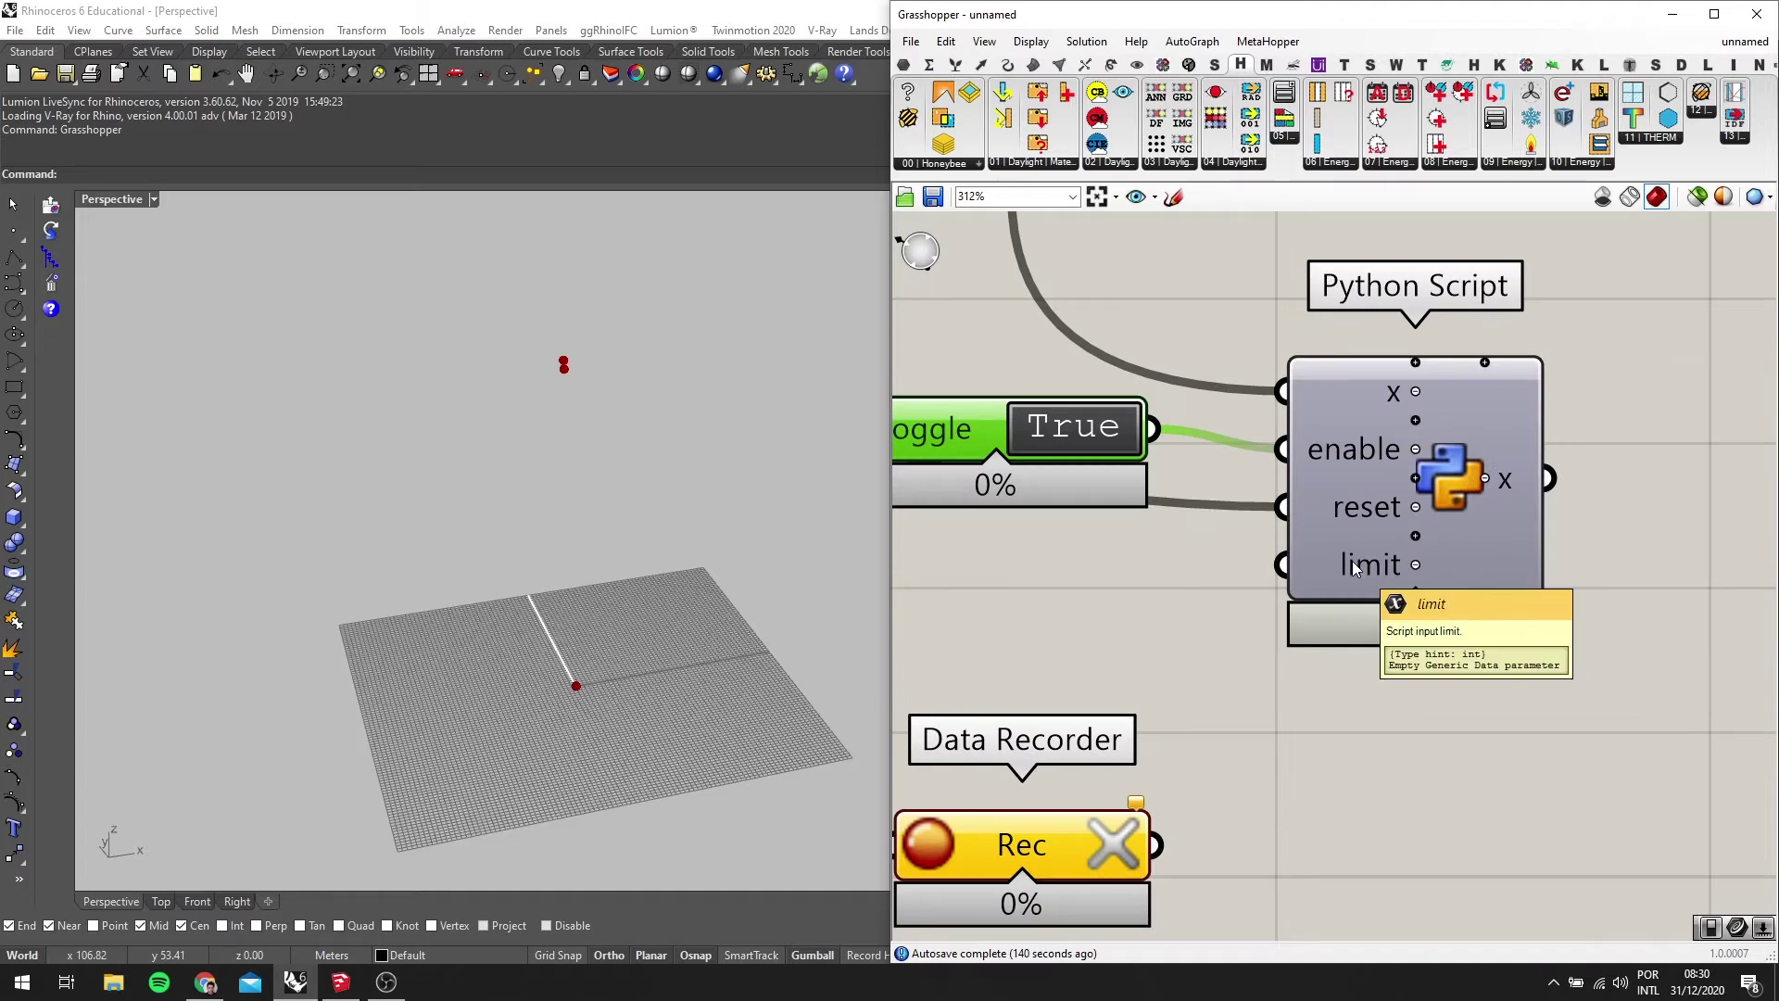
Connect the slider that sets the loop's number of iterations to the Python Script's limit input
scroll(1353, 560, down, 6)
scroll(1226, 532, down, 2)
right_drag(1226, 532, 1362, 556)
scroll(1285, 510, down, 2)
scroll(1087, 361, up, 3)
right_drag(1412, 346, 1326, 322)
right_drag(1047, 371, 1210, 382)
scroll(1062, 302, up, 1)
scroll(1052, 288, down, 5)
drag(1051, 287, 1575, 643)
scroll(1158, 370, up, 4)
scroll(1571, 617, up, 3)
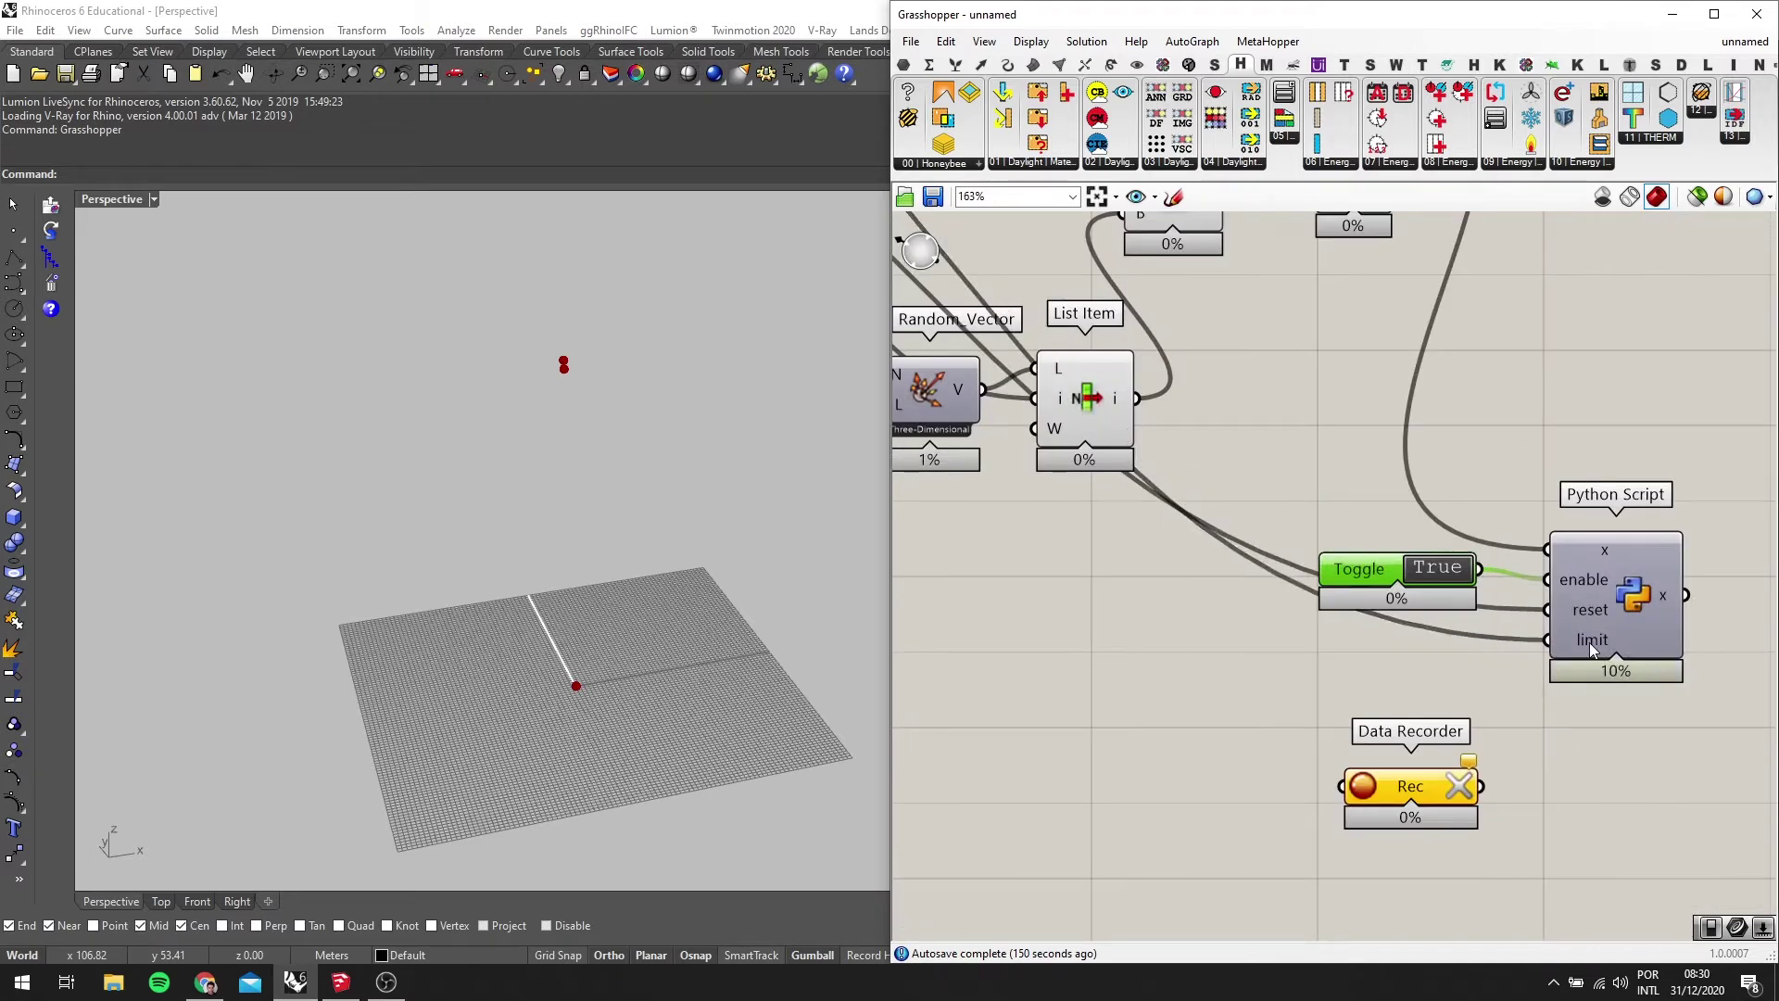
scroll(1588, 642, up, 3)
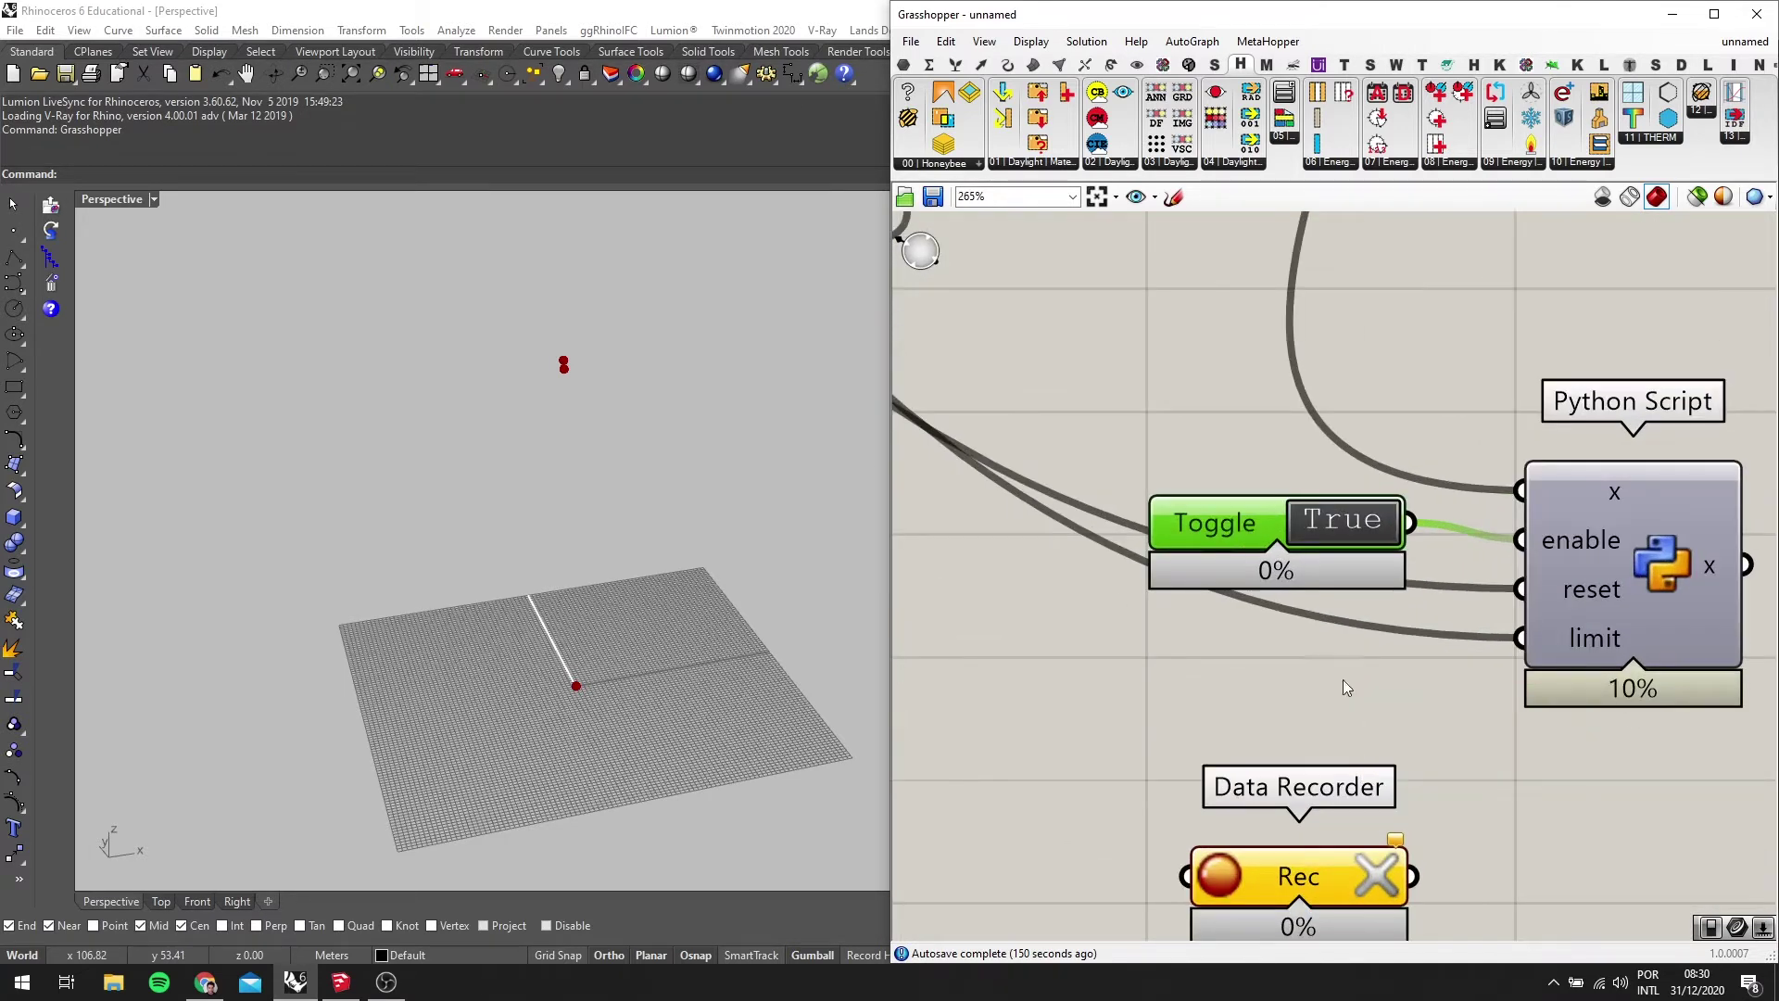
Insert an Addition component between the iterations slider and the Python Script's limit input, with the slider feeding A
scroll(1166, 697, down, 2)
double_click(1061, 689)
text(AD)
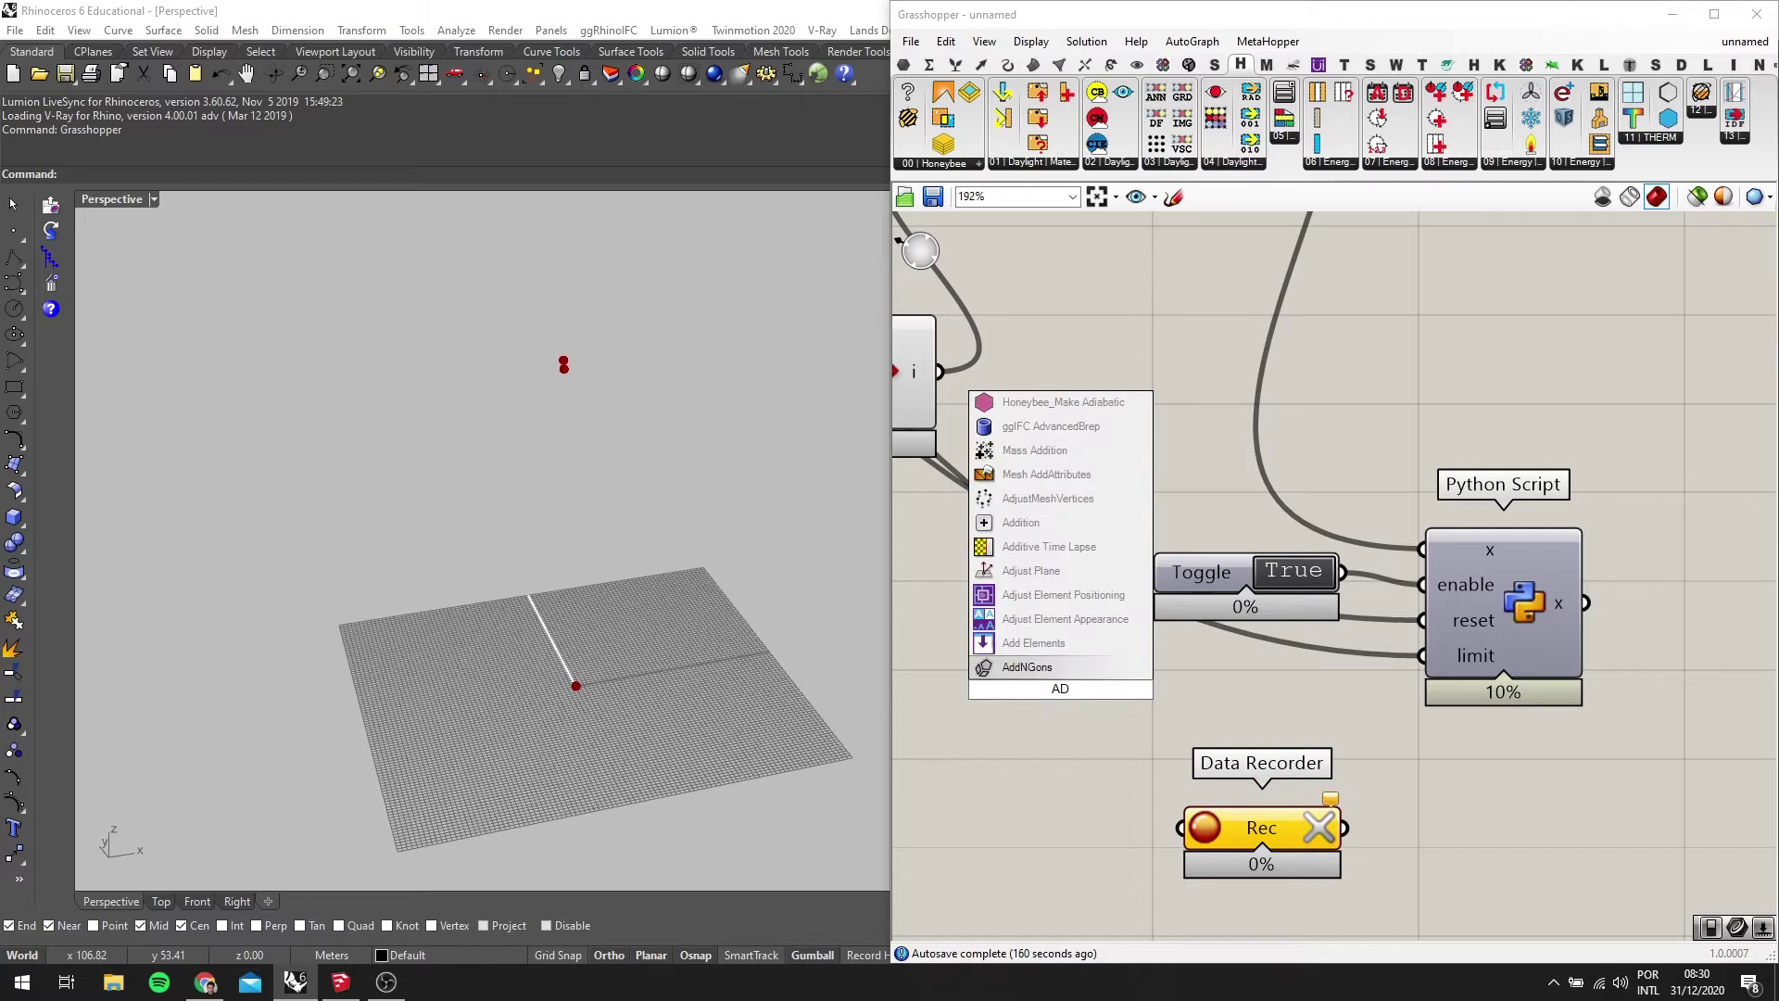
text(DIT)
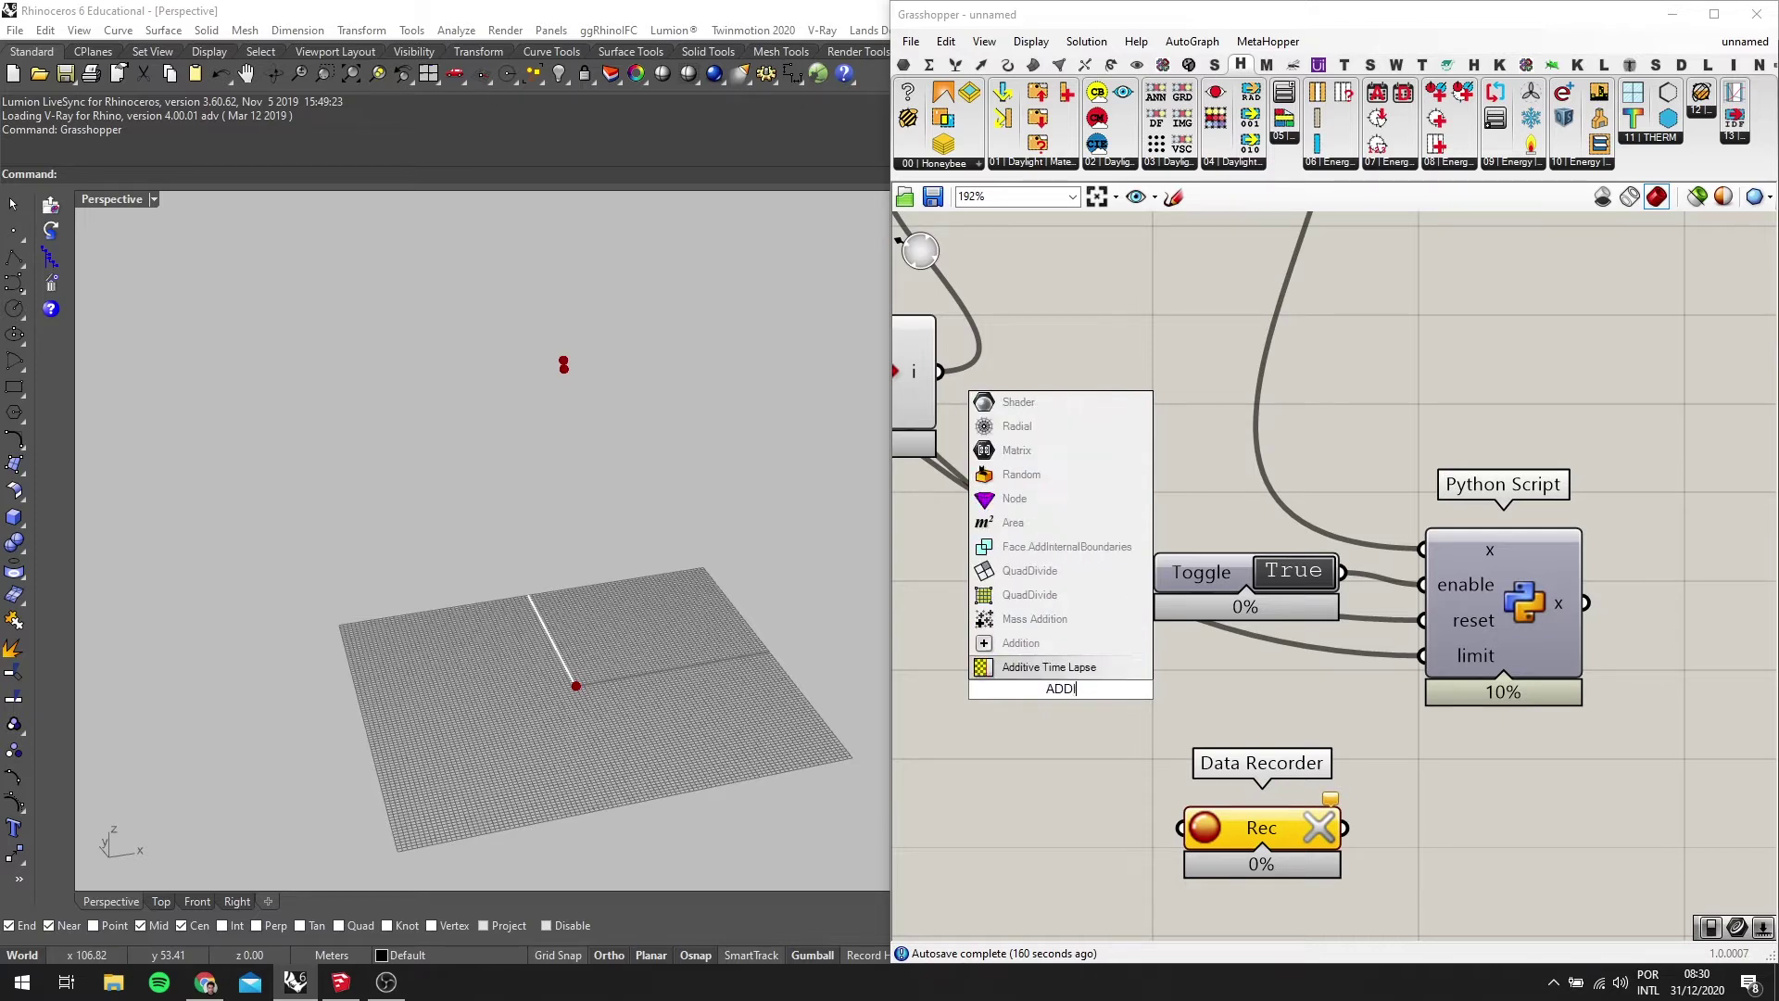
click(1075, 644)
scroll(1049, 639, down, 6)
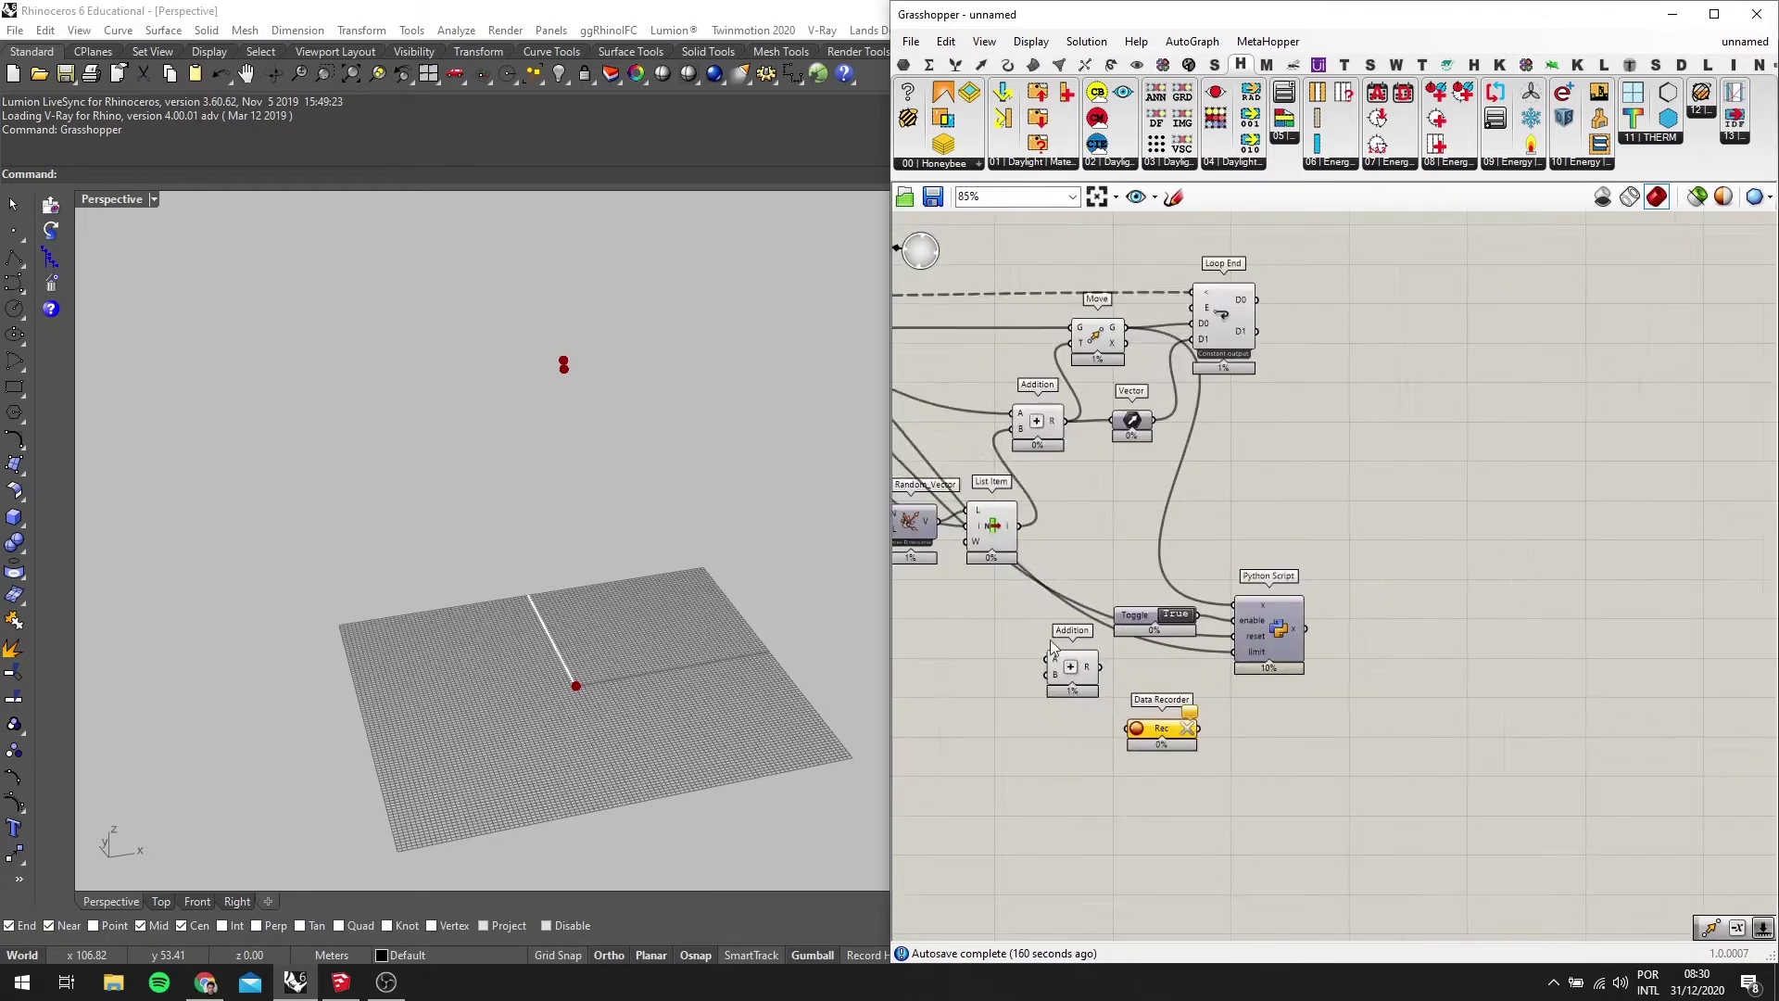
drag(983, 399, 1474, 725)
scroll(1471, 725, up, 6)
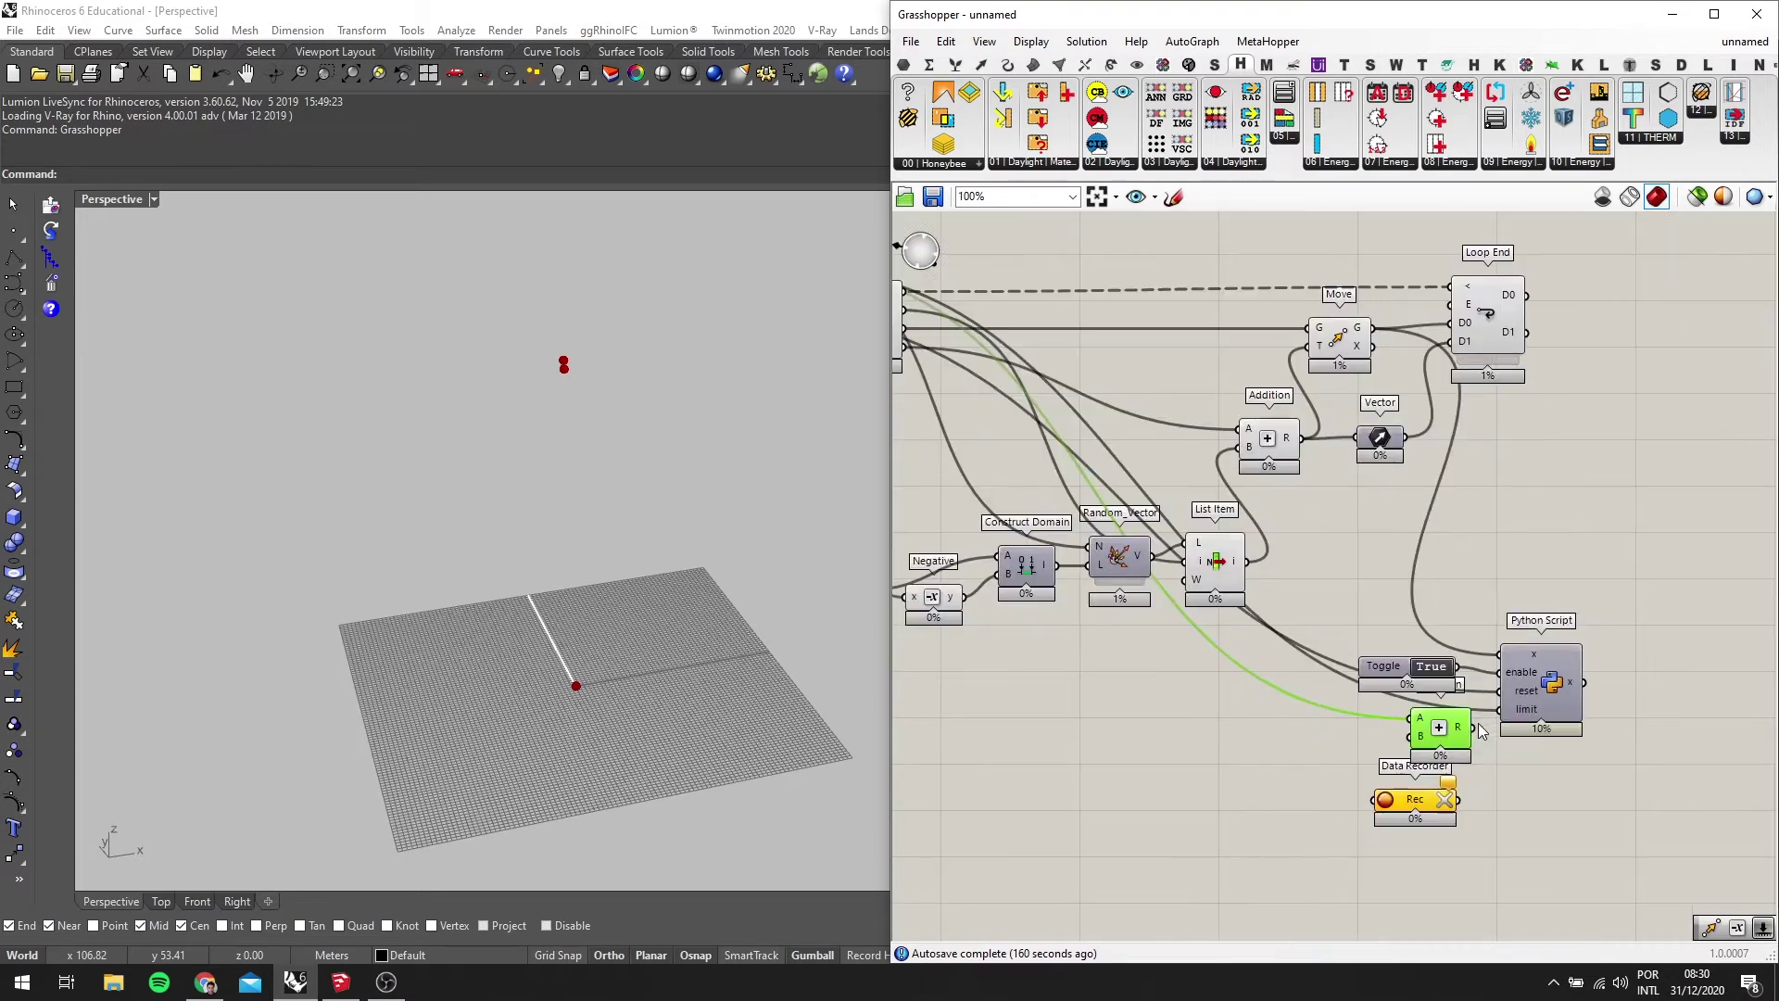
Set the B input of the Addition component feeding the limit to 1
right_click(1375, 749)
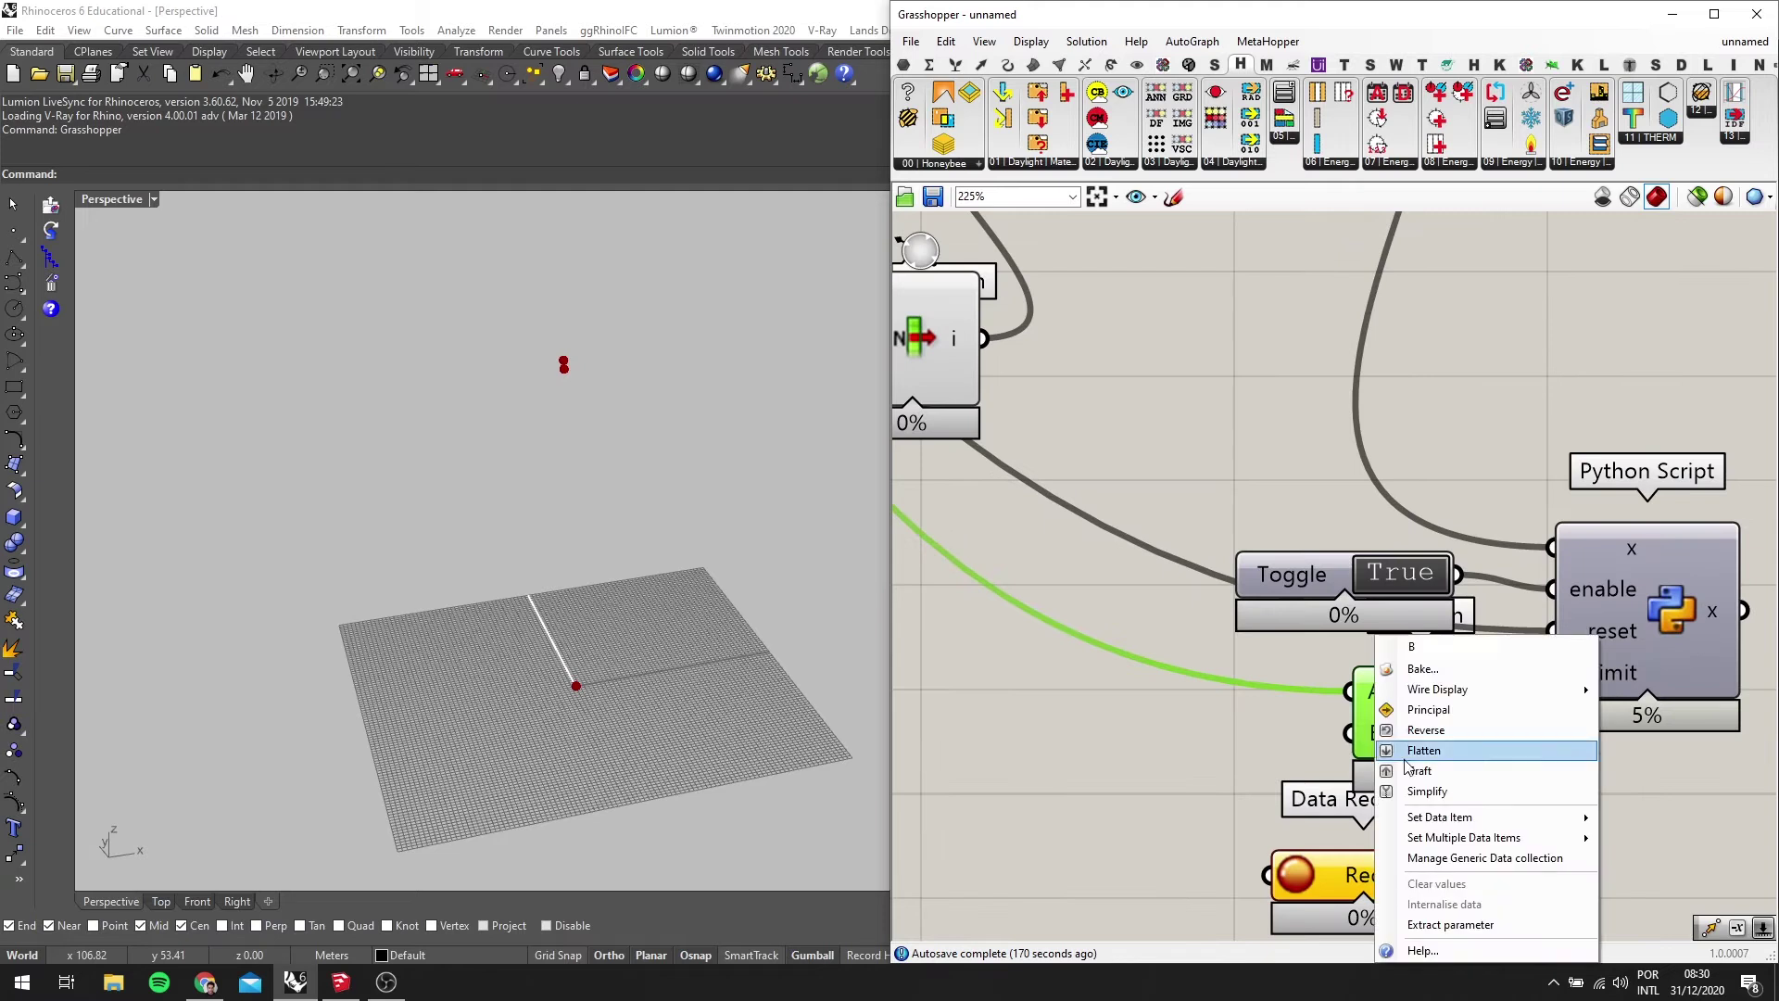
mouse_move(1499, 819)
click(1333, 824)
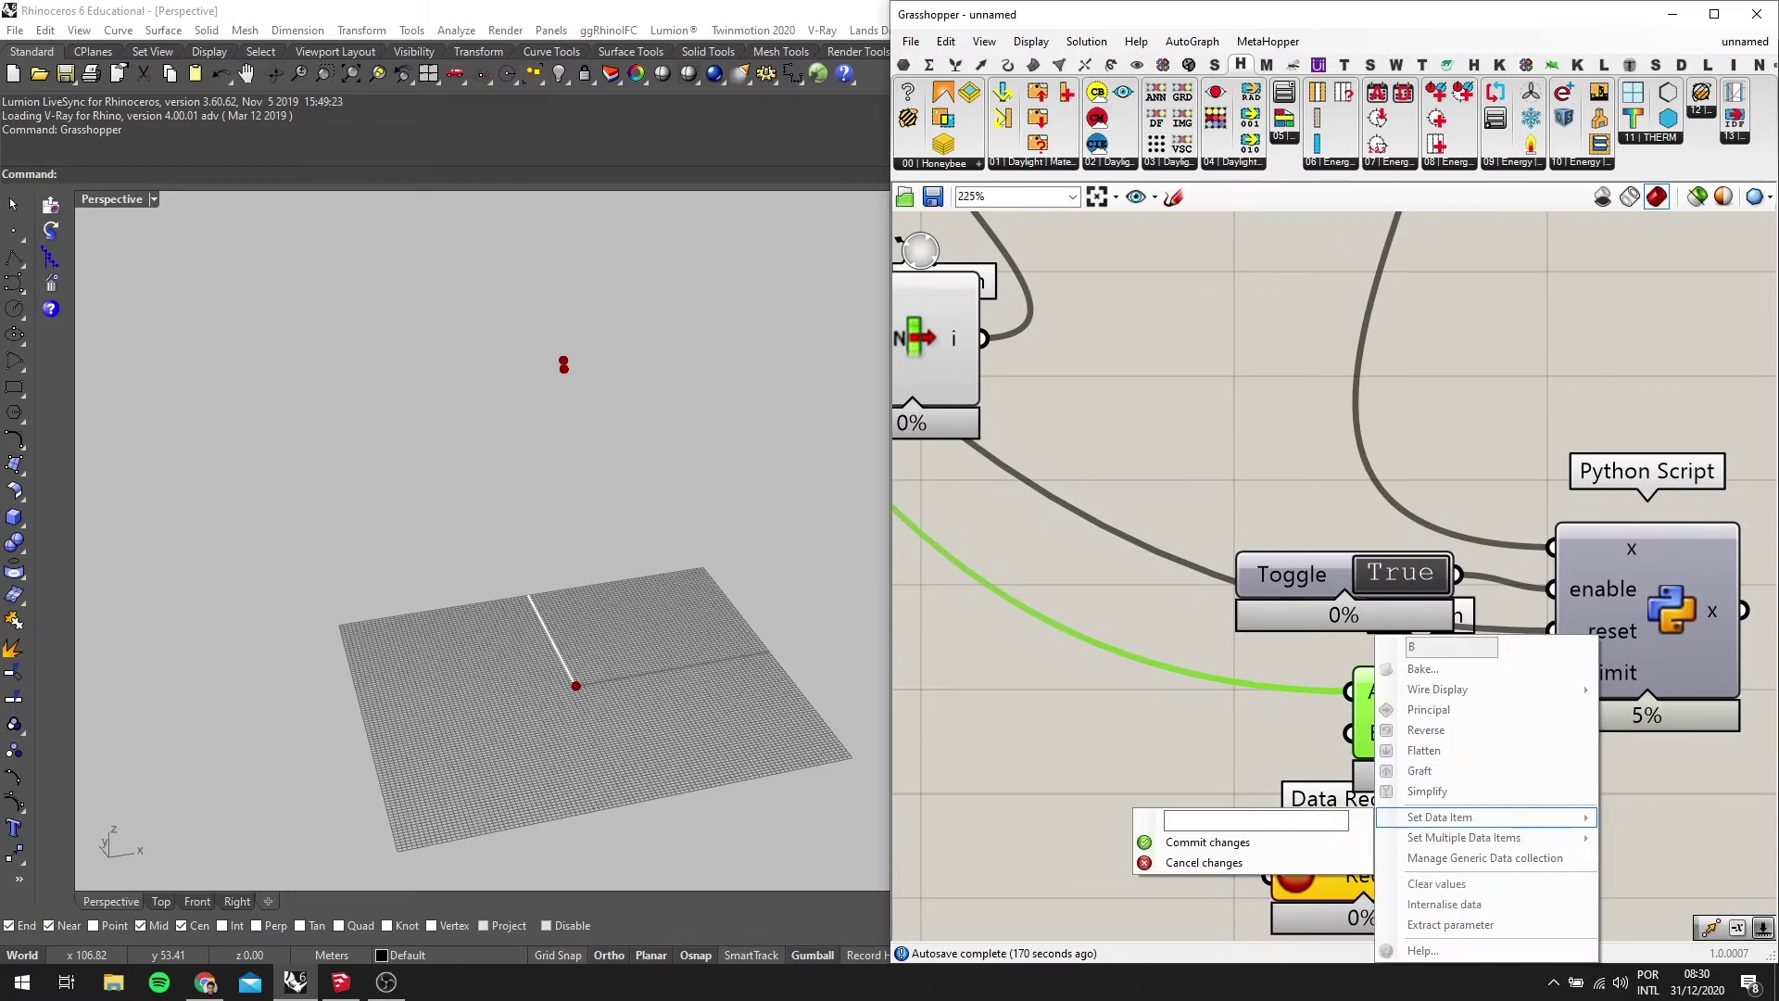
text(1)
key(Return)
scroll(1205, 704, down, 3)
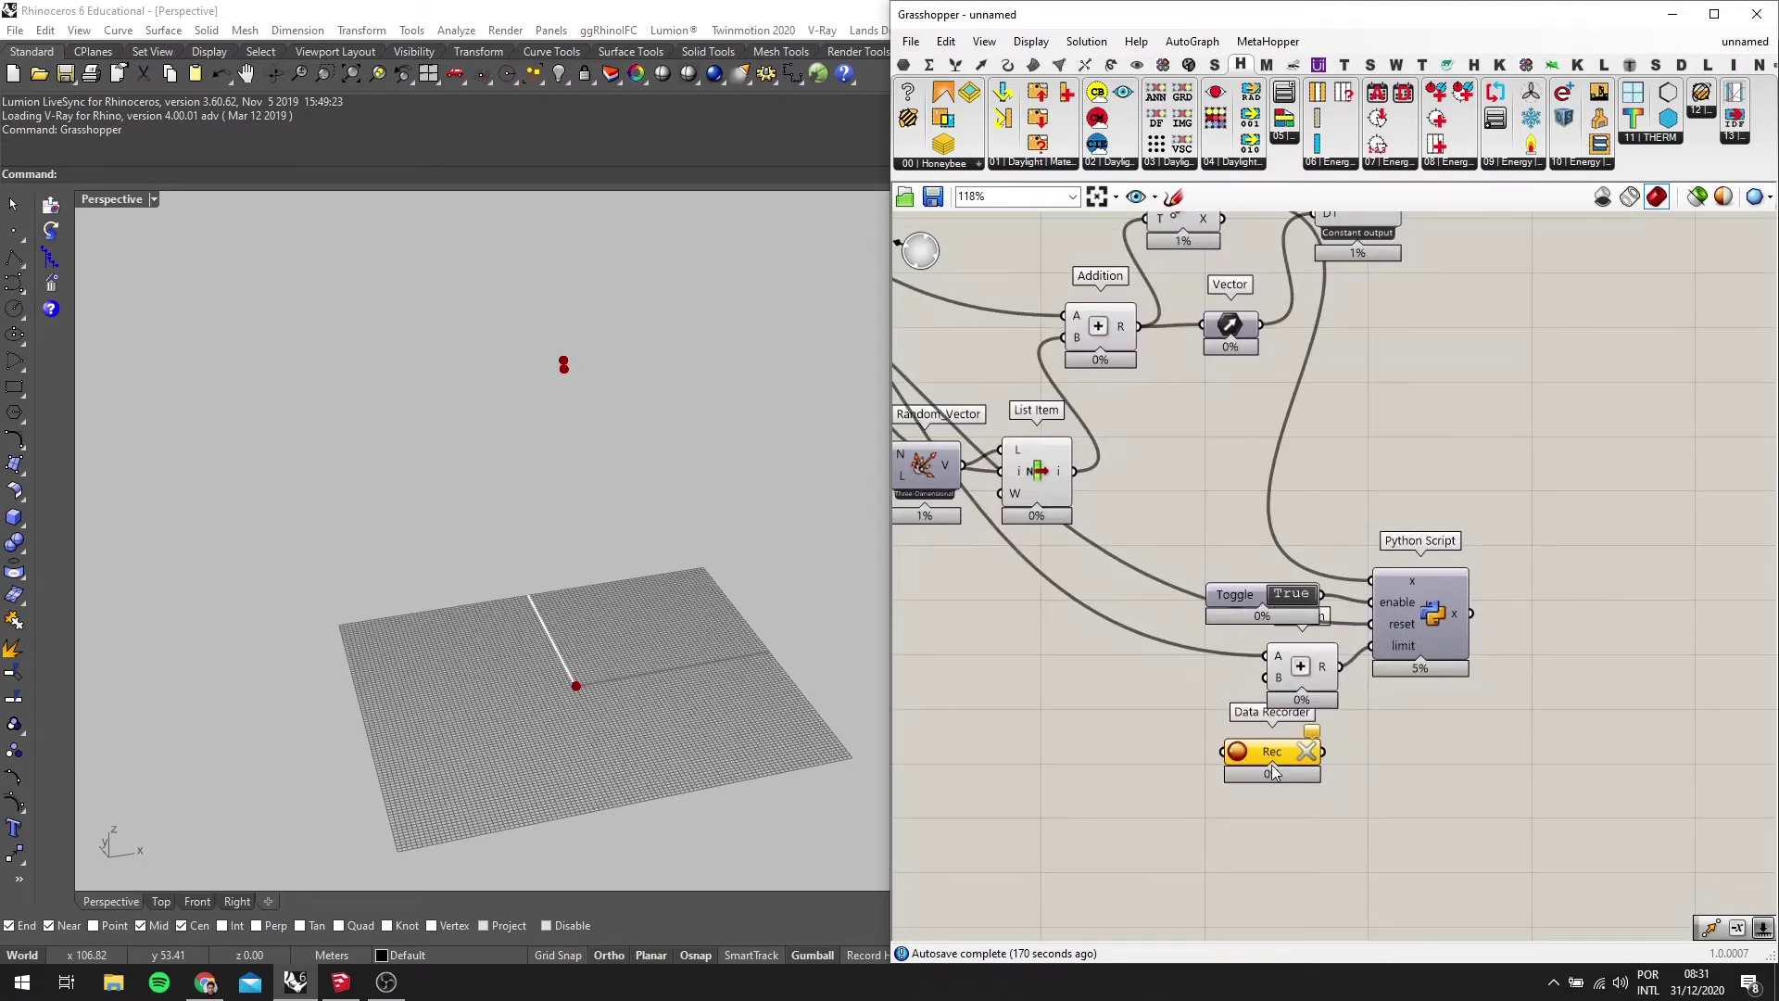
scroll(1436, 626, up, 1)
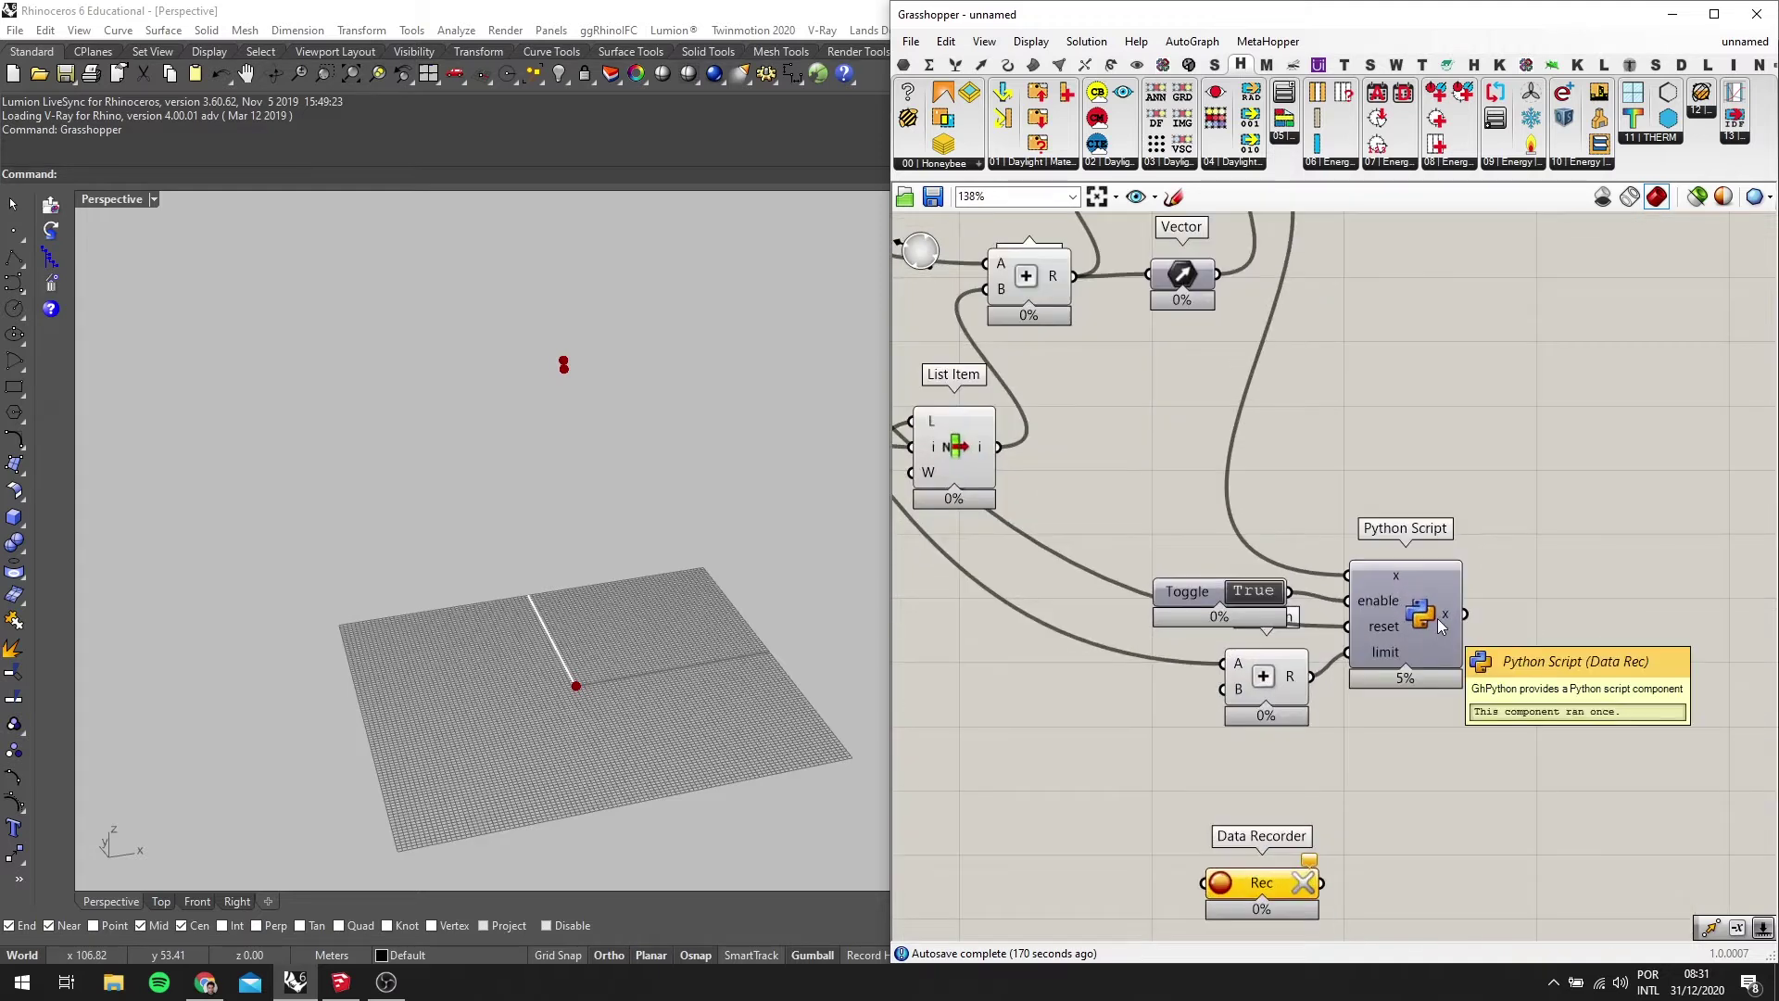
Add a PolyLine component and connect the Python Script's x output to its V input
scroll(1476, 594, down, 4)
double_click(1437, 549)
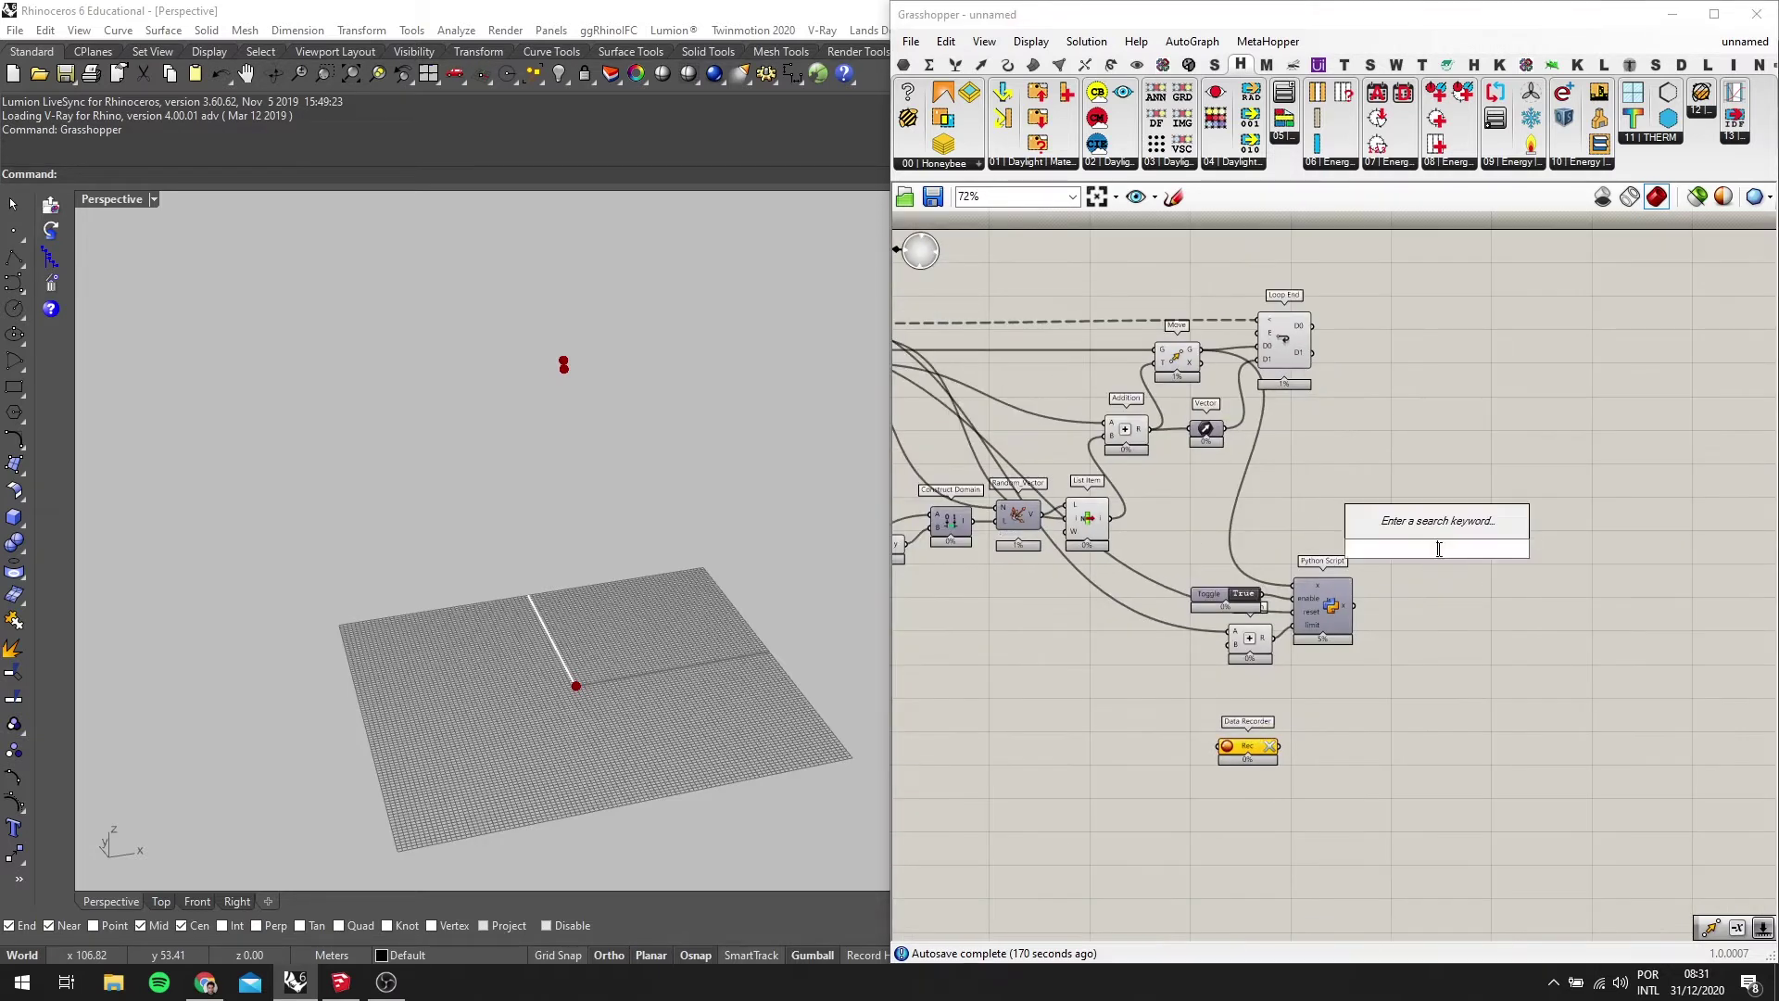
text(POLY)
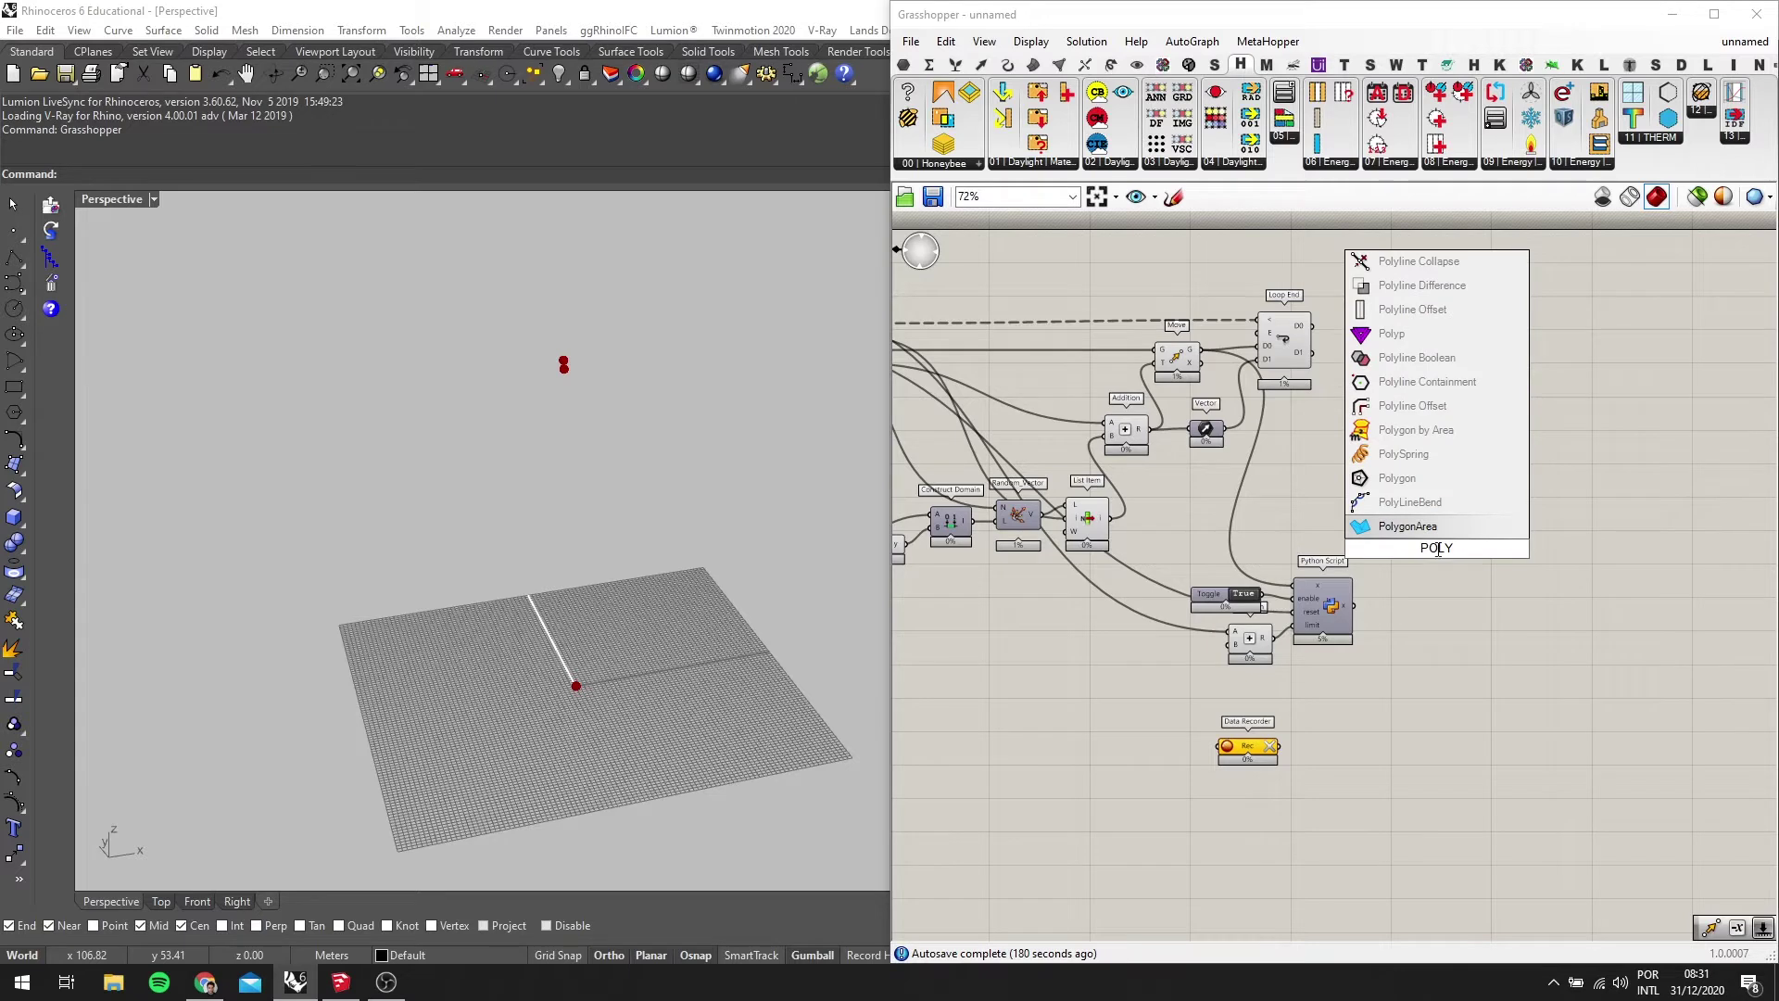
text(L)
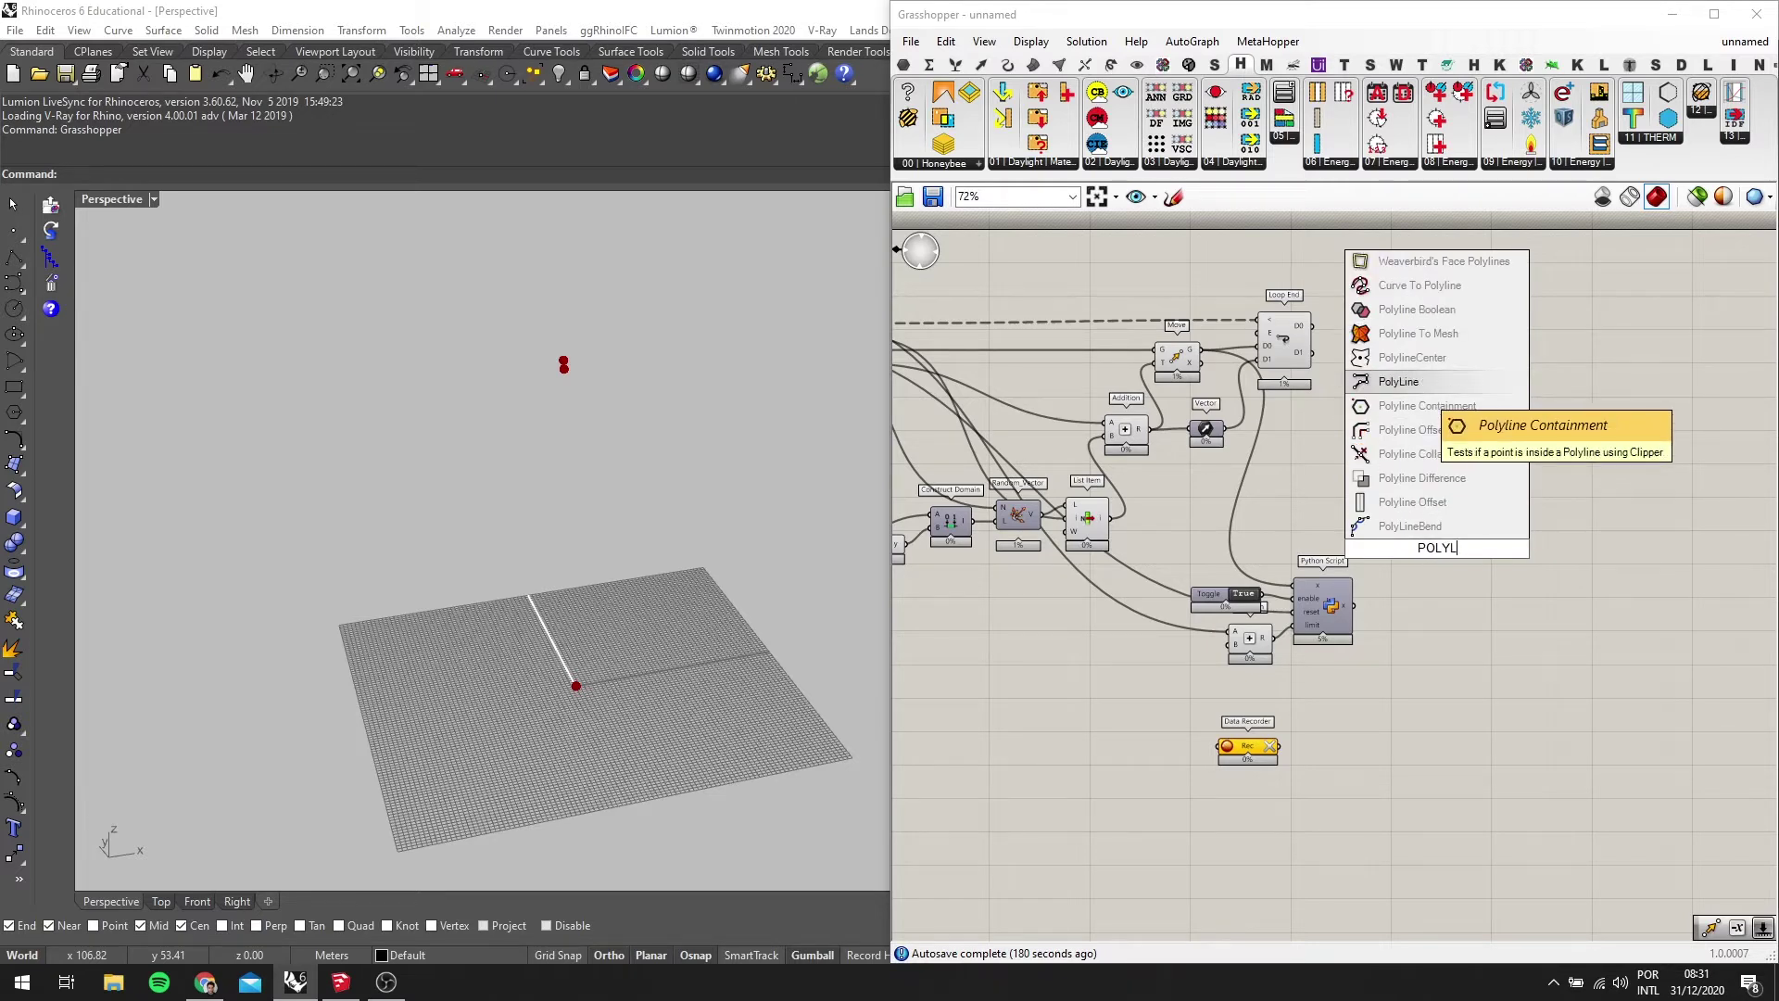
text(I)
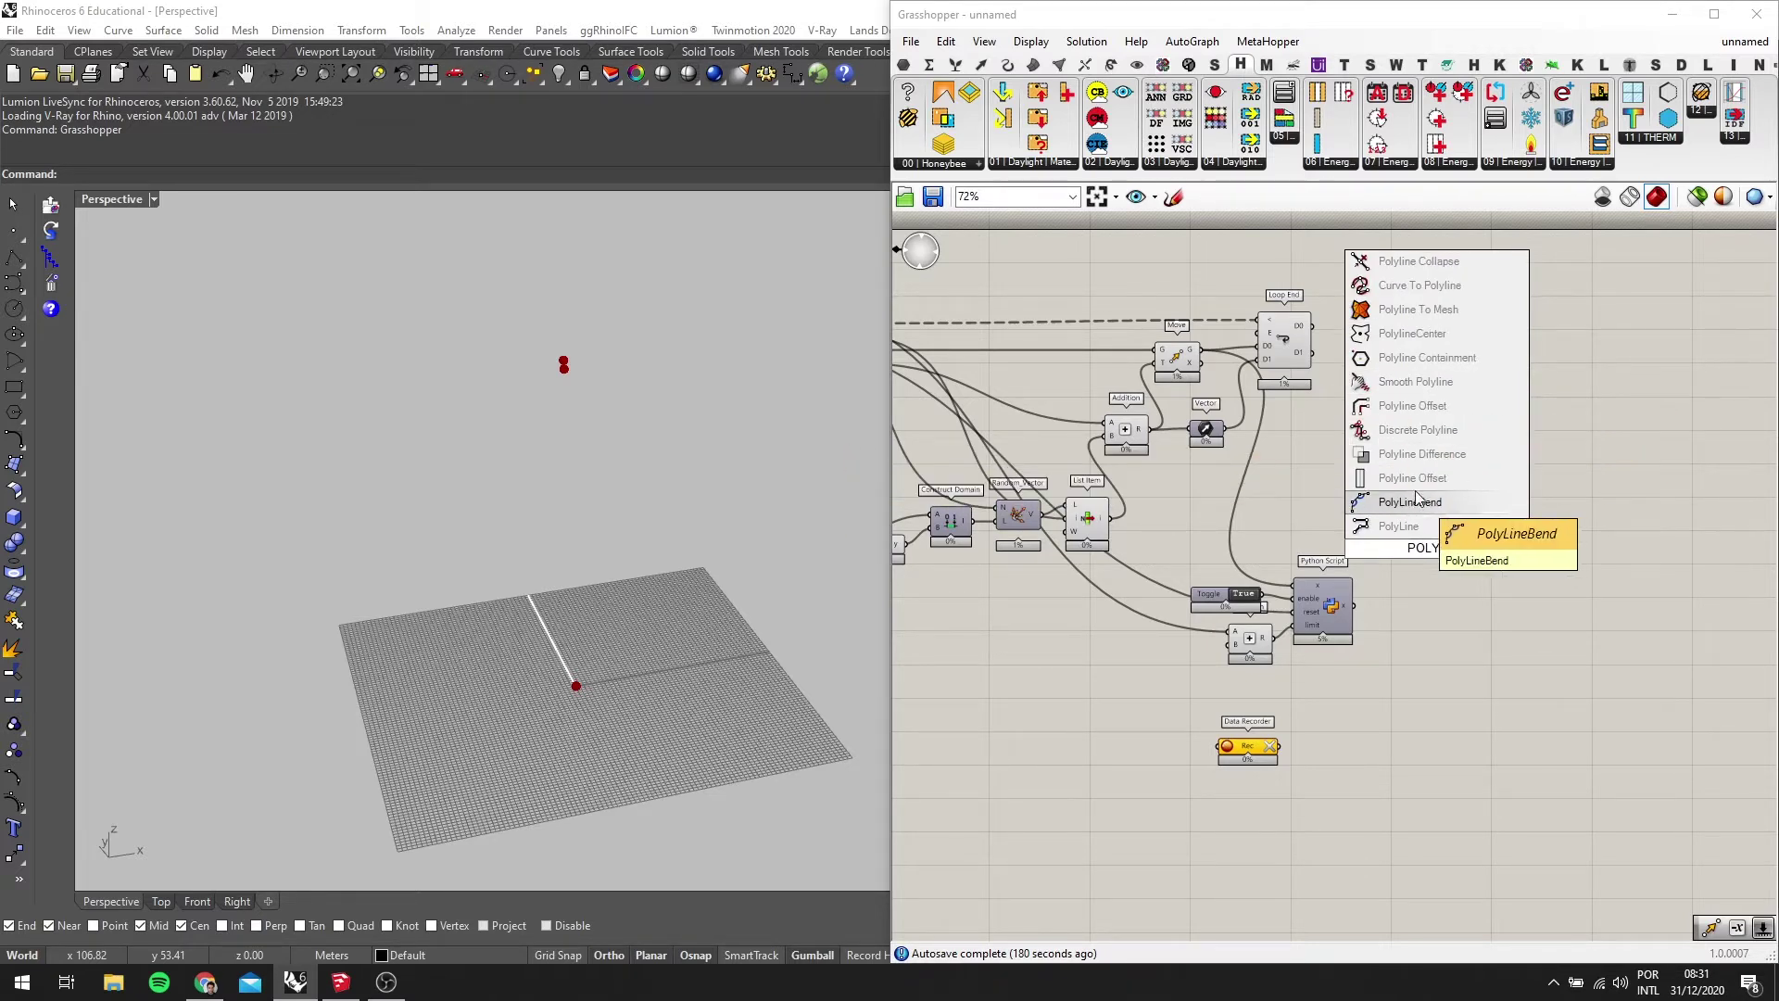
click(1427, 525)
scroll(1362, 593, up, 3)
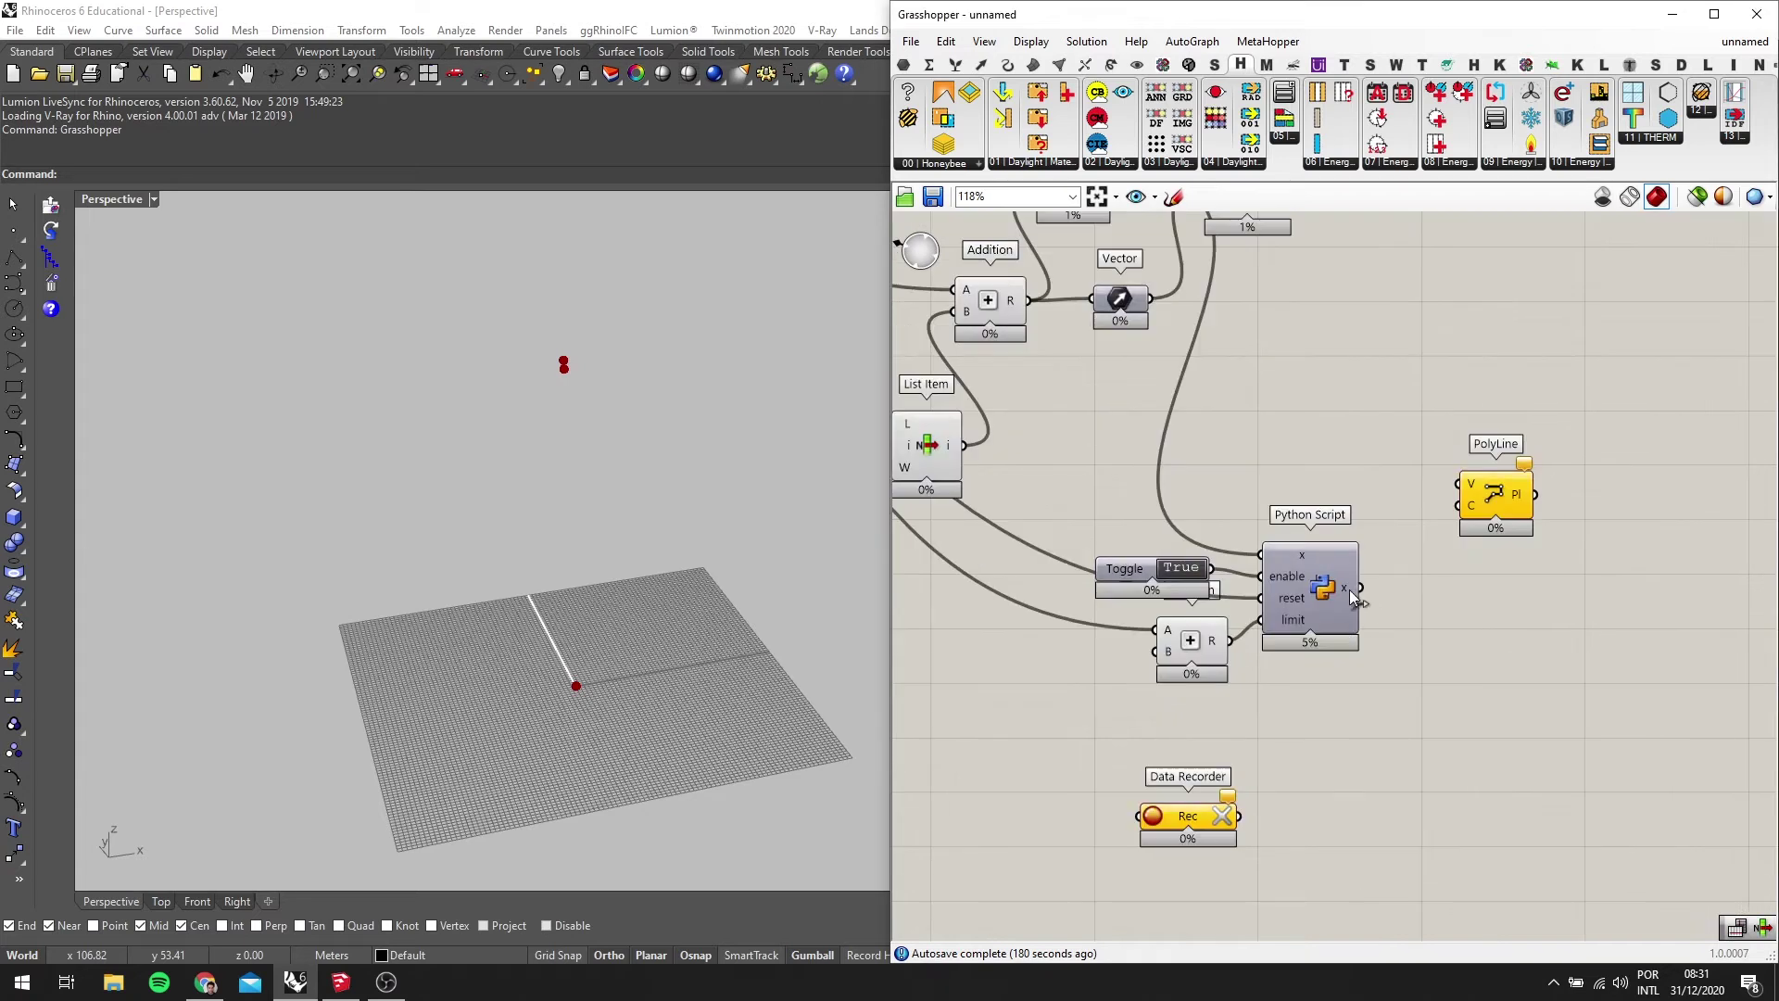
drag(1362, 589, 1460, 484)
scroll(1459, 484, down, 3)
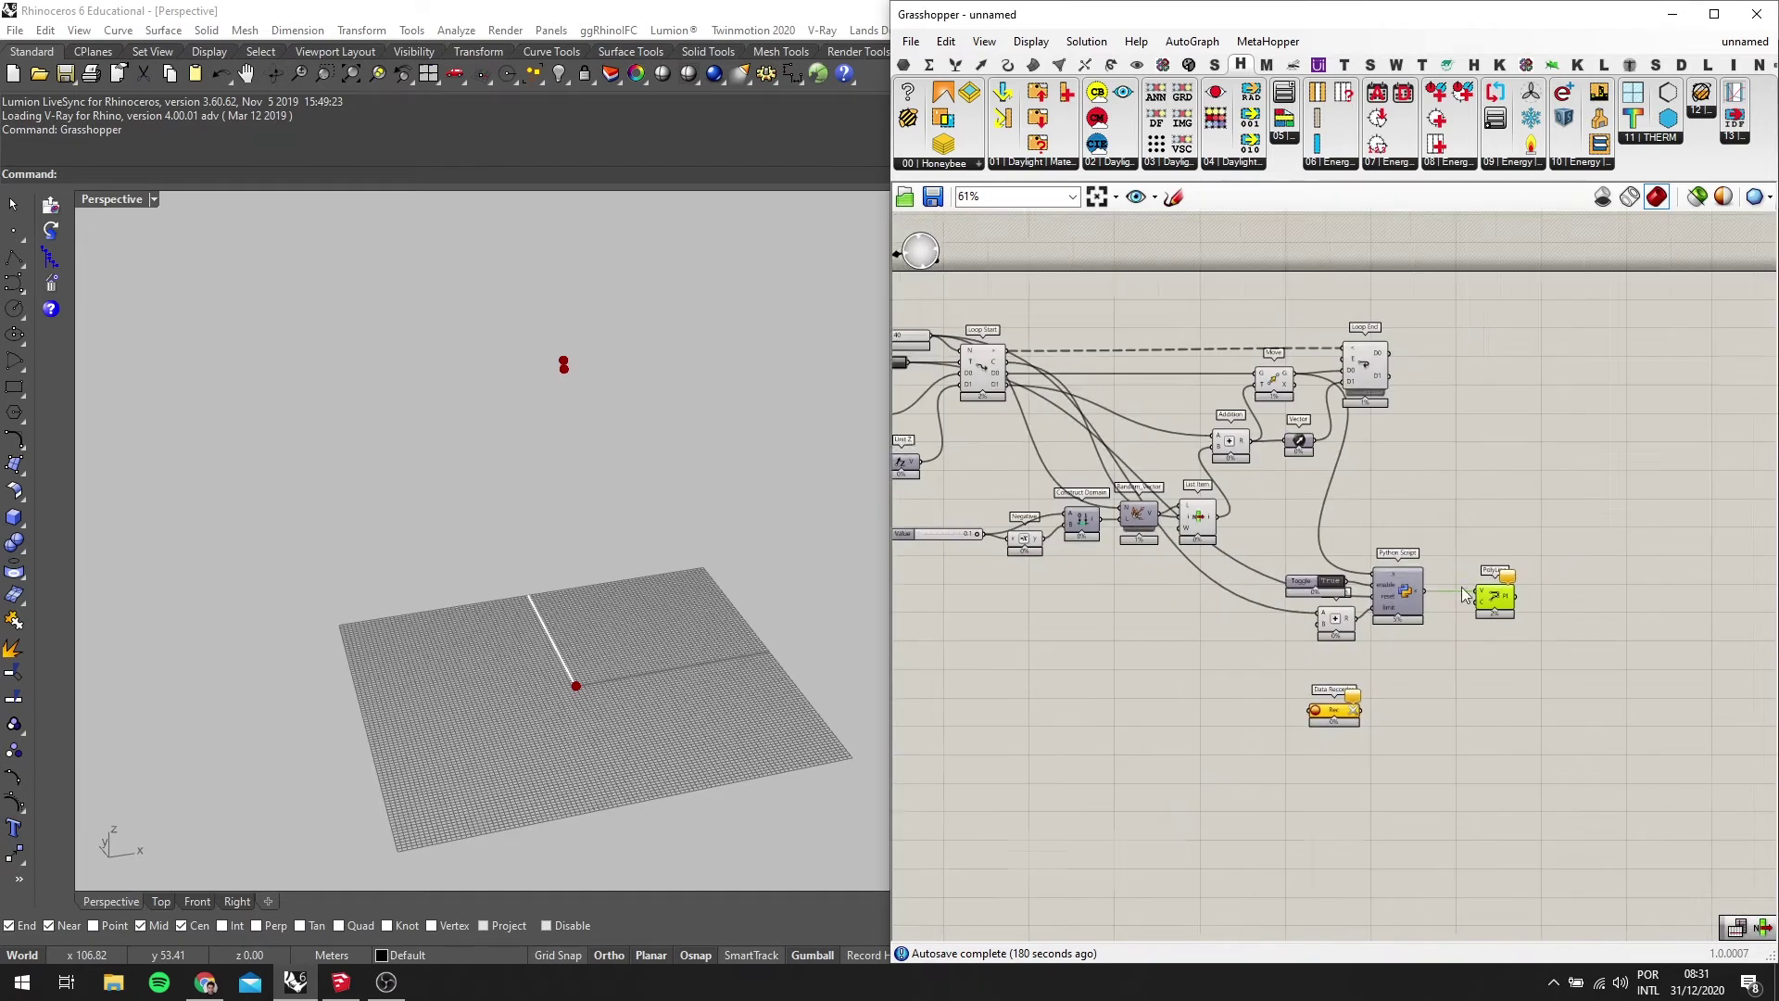
Rerun the loop with the Button to draw the polyline through the recorded points
scroll(985, 393, up, 2)
click(1050, 386)
mouse_move(754, 484)
right_down()
mouse_move(834, 468)
mouse_move(788, 479)
right_up()
scroll(1249, 443, down, 1)
scroll(1248, 443, up, 1)
Turn off the preview of the loop components from Loop Start through Move
drag(1469, 563, 898, 247)
middle_click(1052, 289)
click(1103, 229)
right_drag(601, 375, 687, 353)
scroll(765, 592, up, 2)
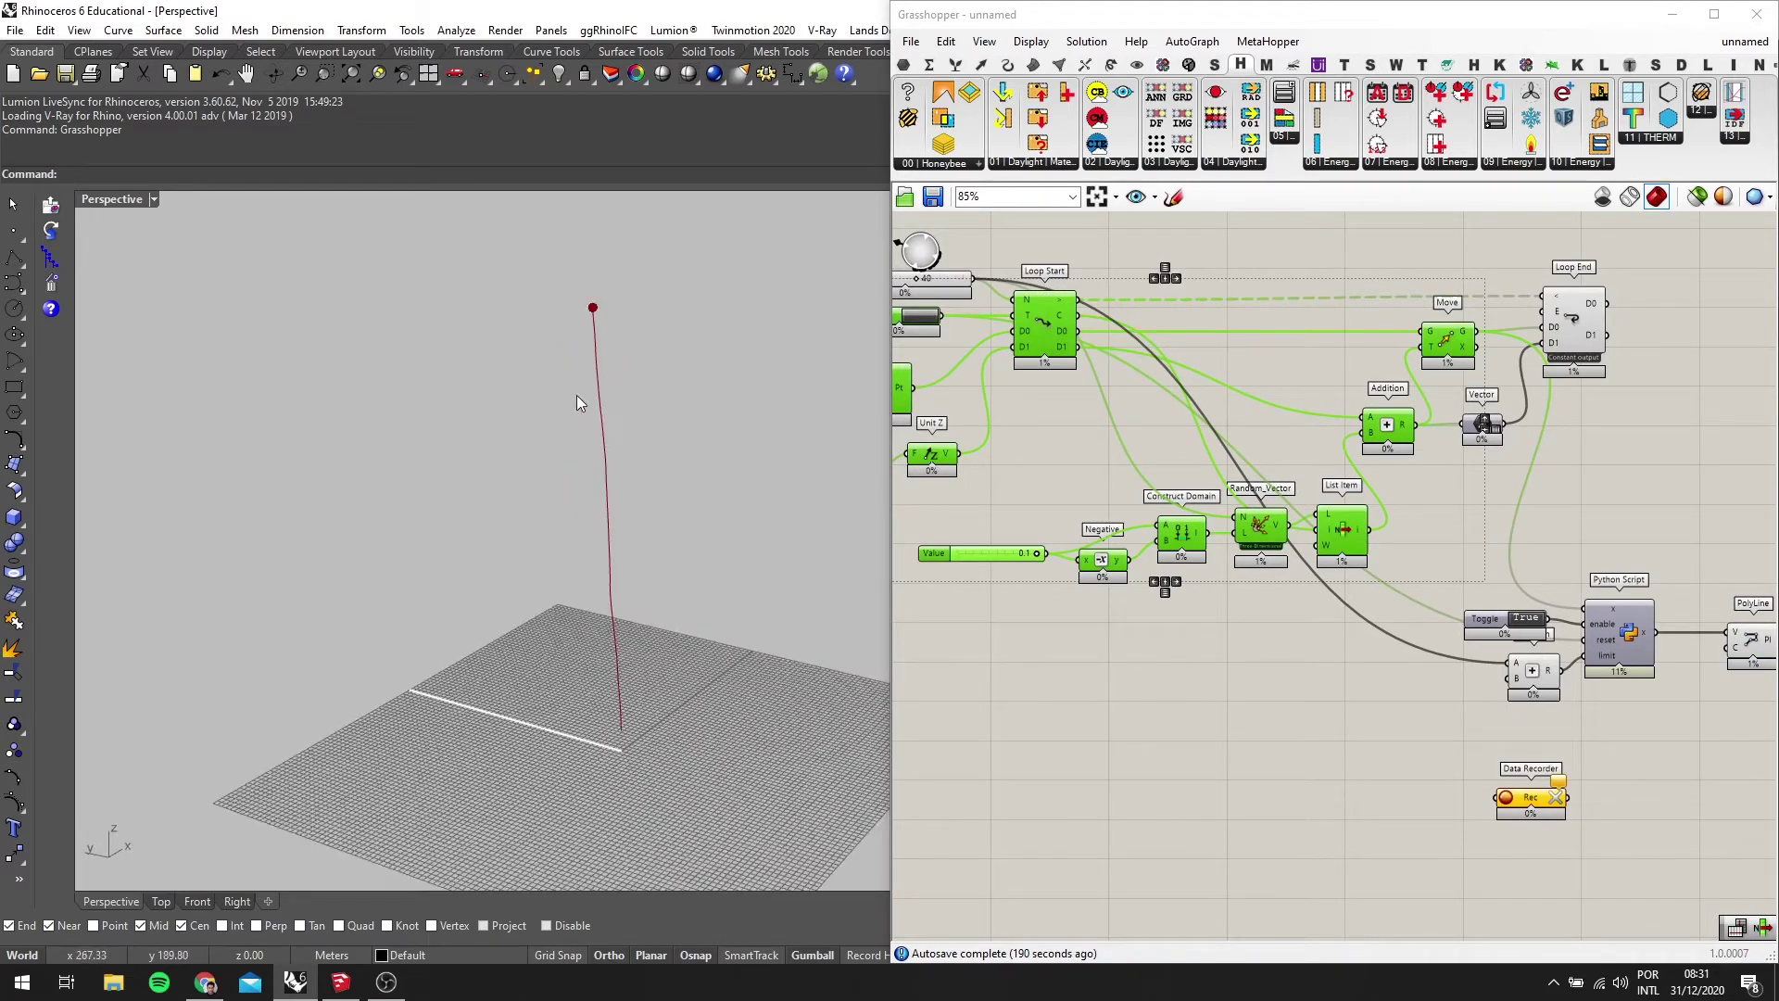
Select Loop End and examine its end point on the recorded polyline from several angles
scroll(710, 439, down, 2)
right_drag(1602, 620, 1395, 627)
right_drag(663, 580, 761, 593)
scroll(1616, 477, down, 2)
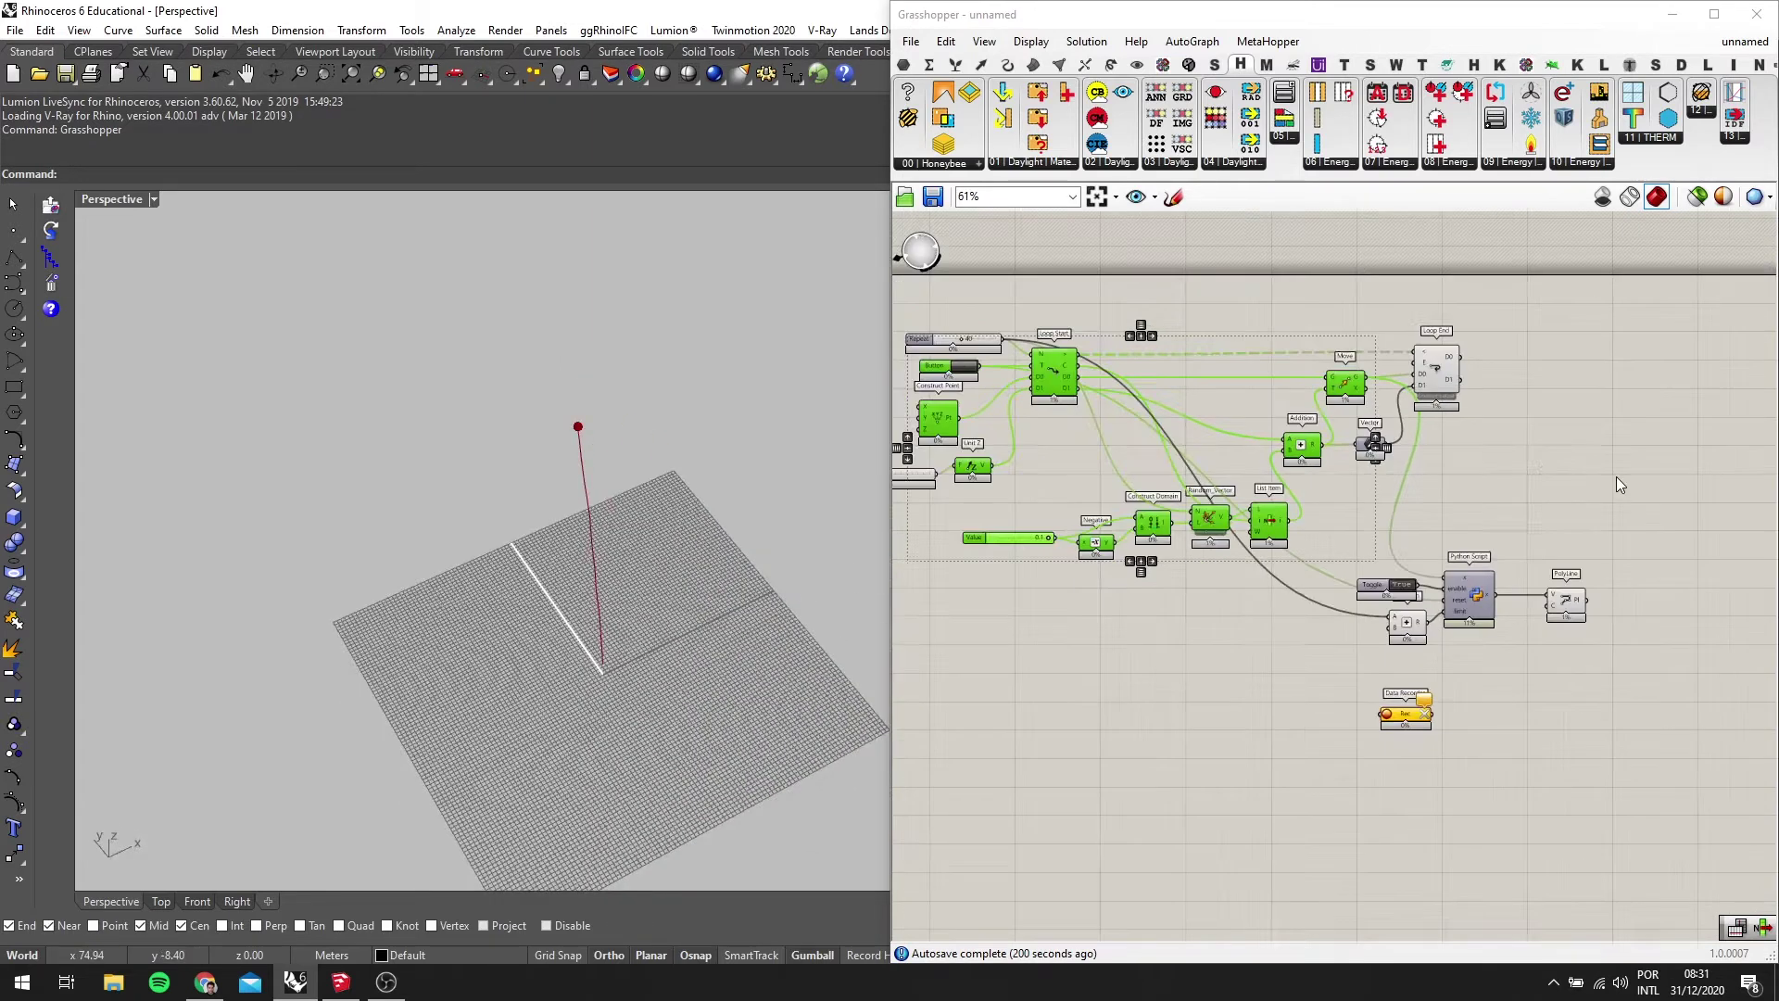
scroll(1501, 436, up, 2)
drag(1409, 334, 1427, 333)
scroll(1587, 408, down, 3)
right_drag(1586, 408, 1354, 391)
scroll(1167, 369, up, 2)
right_drag(1588, 514, 1481, 495)
scroll(1481, 500, down, 3)
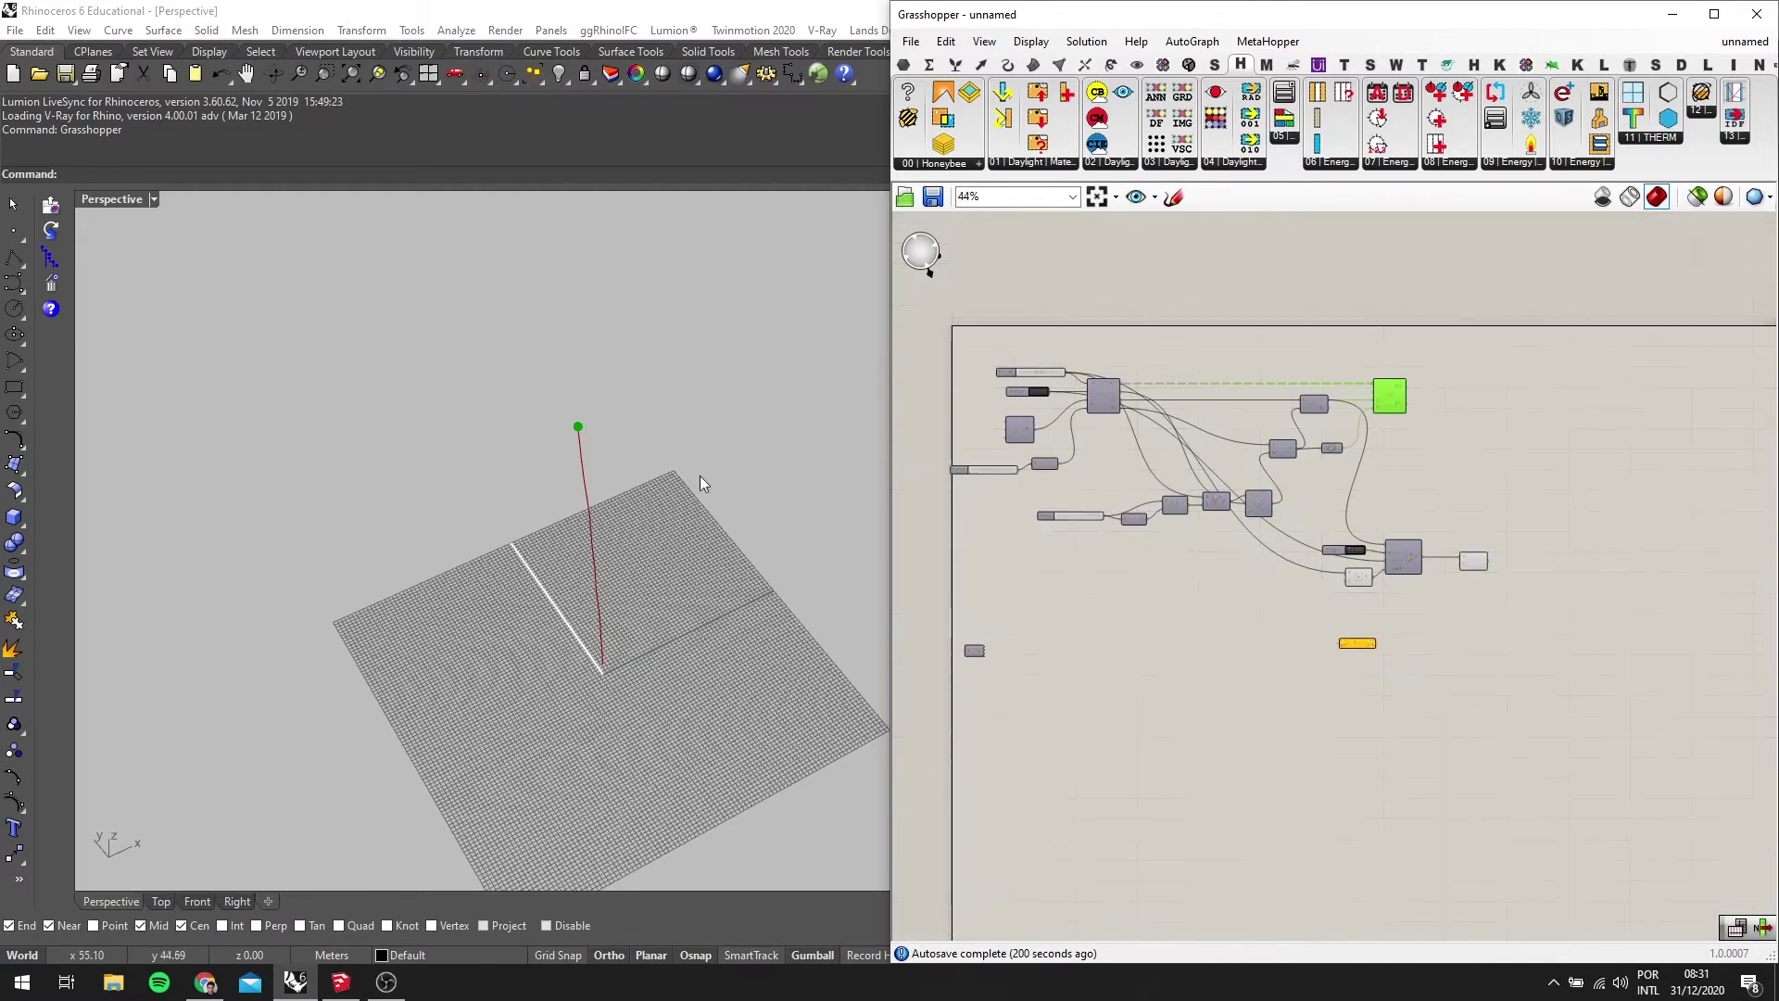
right_drag(698, 480, 568, 319)
scroll(1438, 371, up, 3)
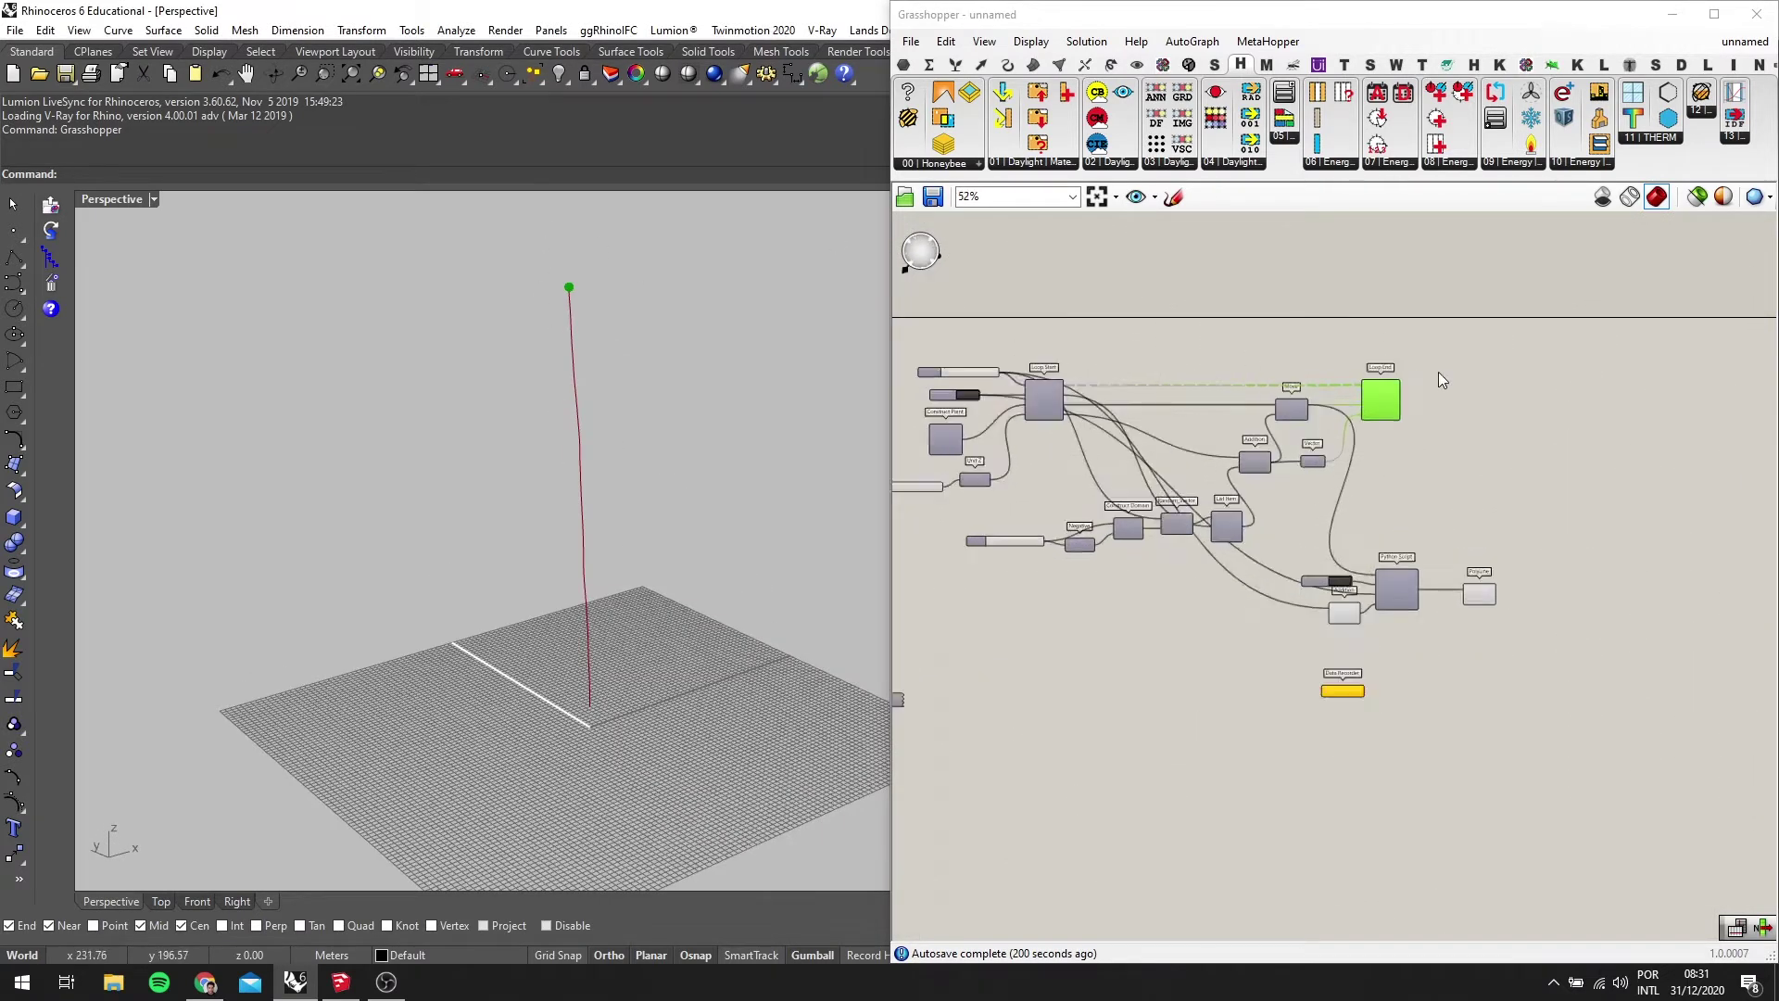
Add a second Loop Start component in the empty canvas area beyond the existing Loop End
right_drag(1116, 458, 1254, 459)
right_drag(1412, 394, 998, 421)
double_click(1251, 451)
text(LOOP ST)
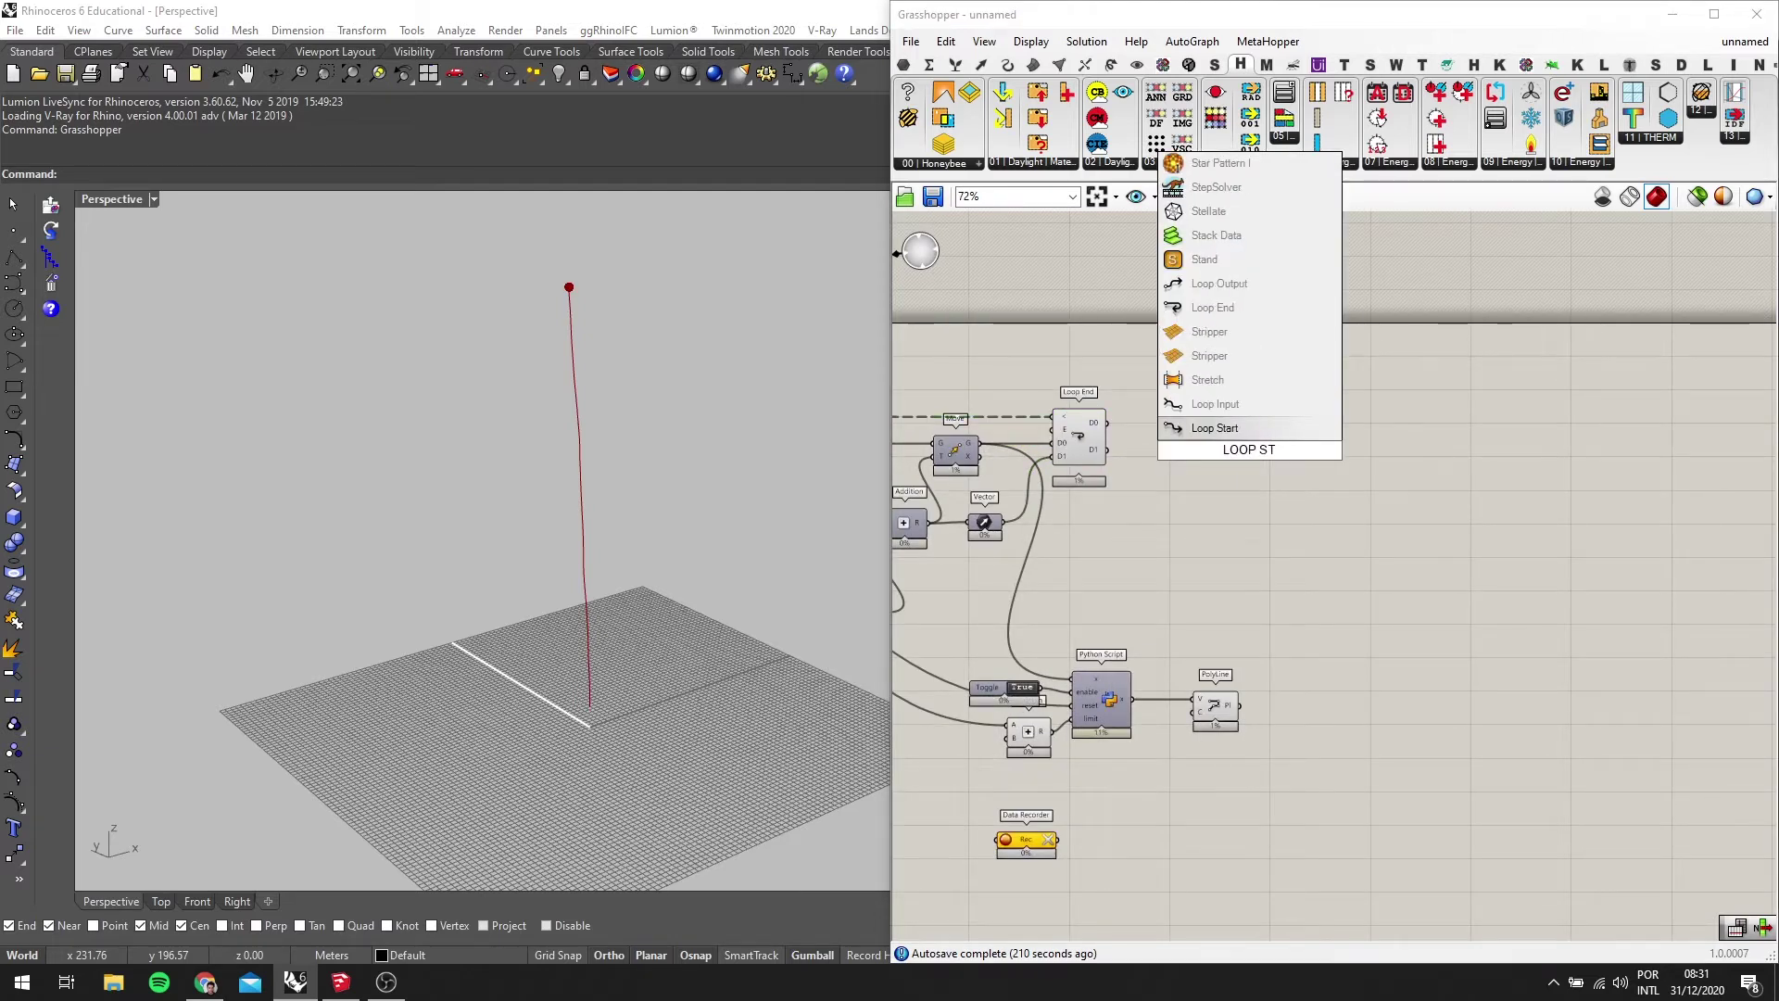
key(Return)
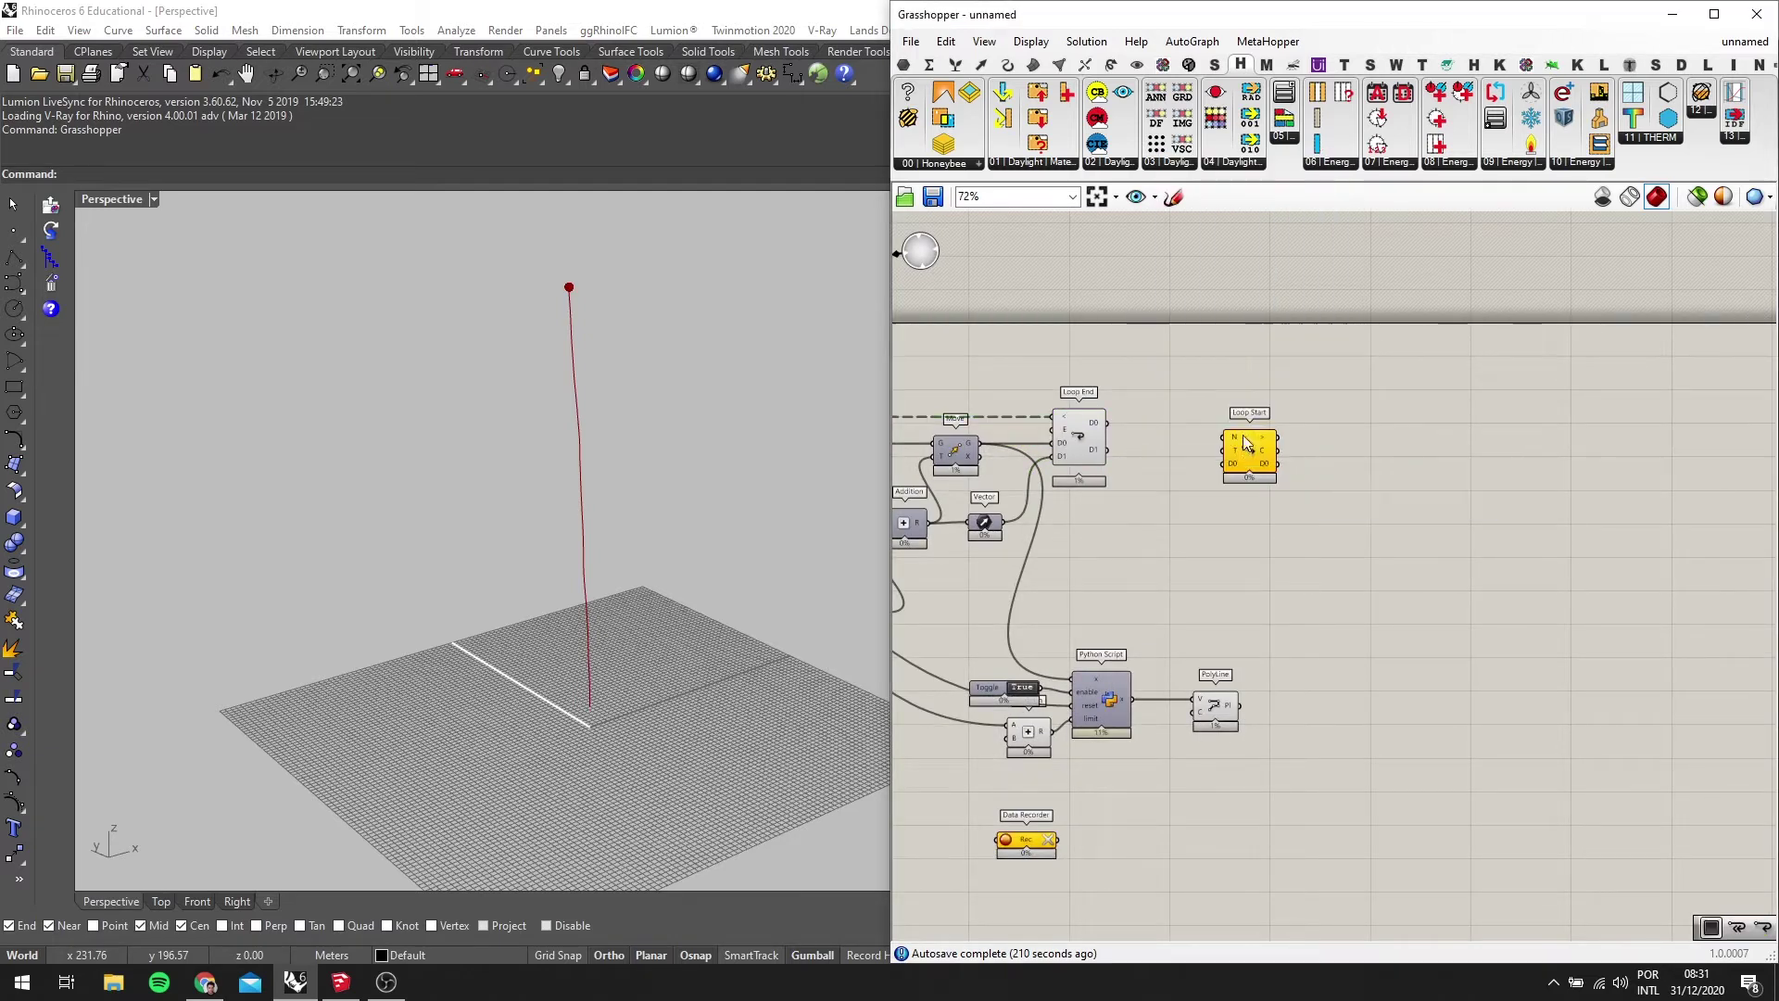
Add a Loop End component beside the second Loop Start and link the two components
double_click(1353, 515)
text(LOO)
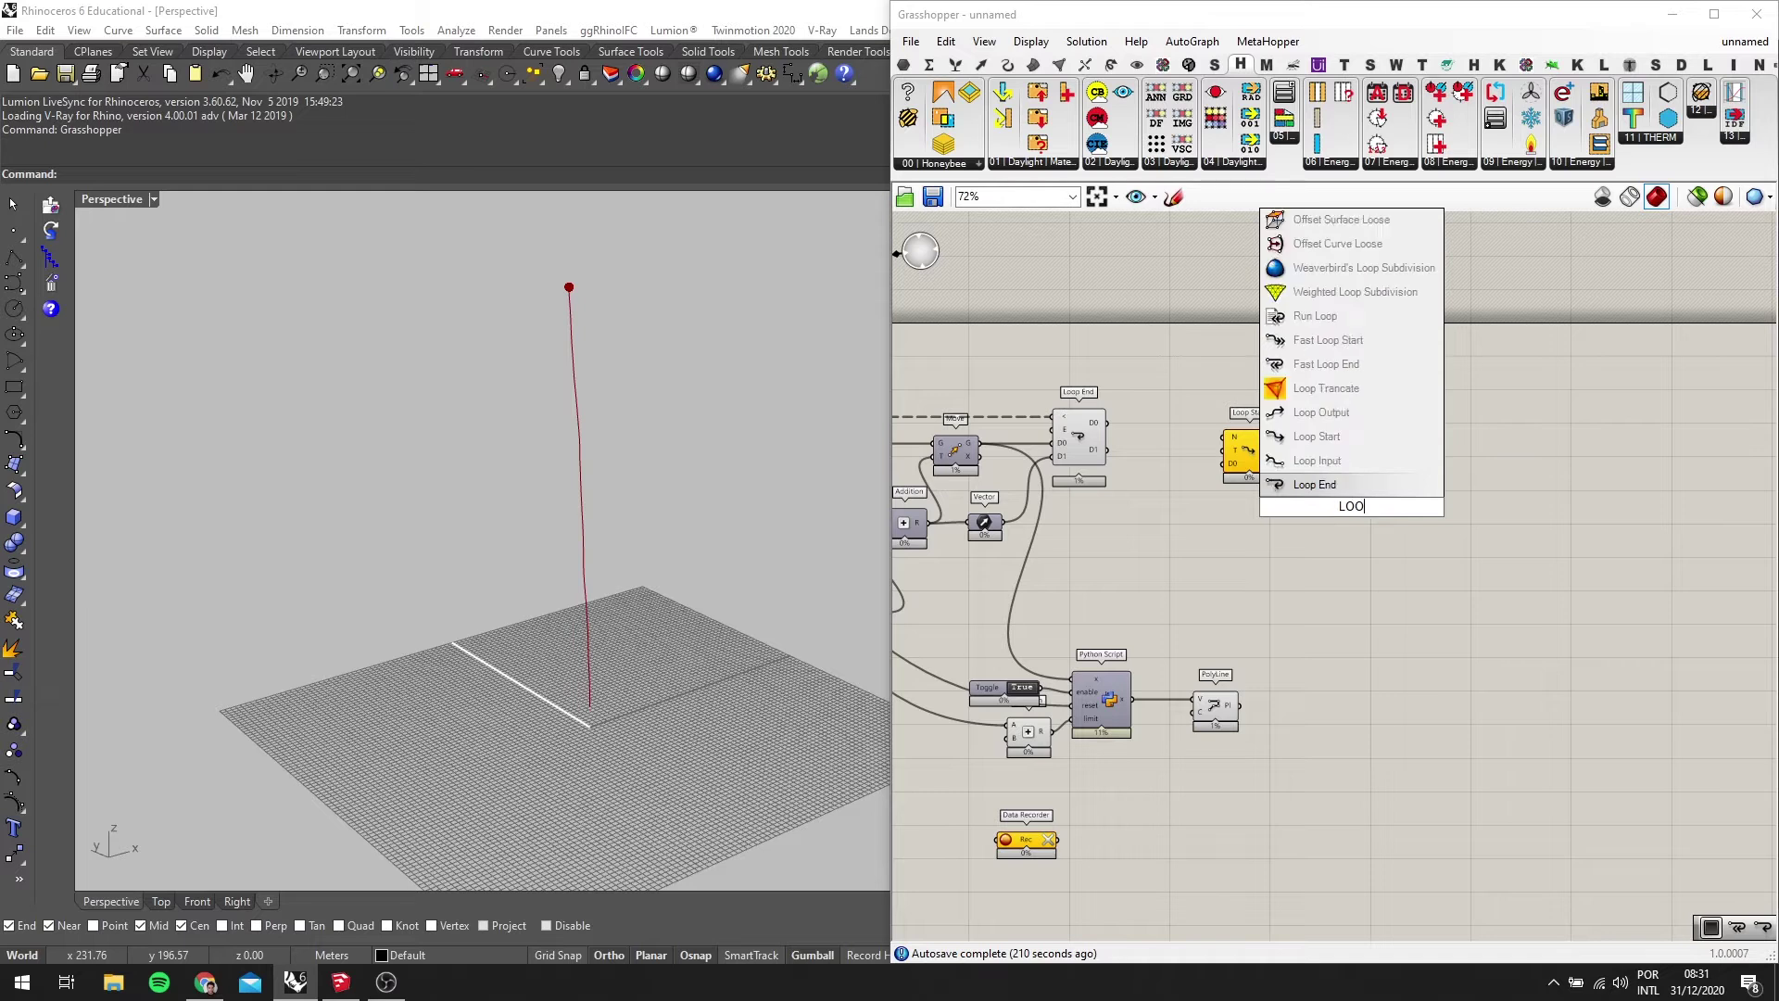
text(P E)
key(Return)
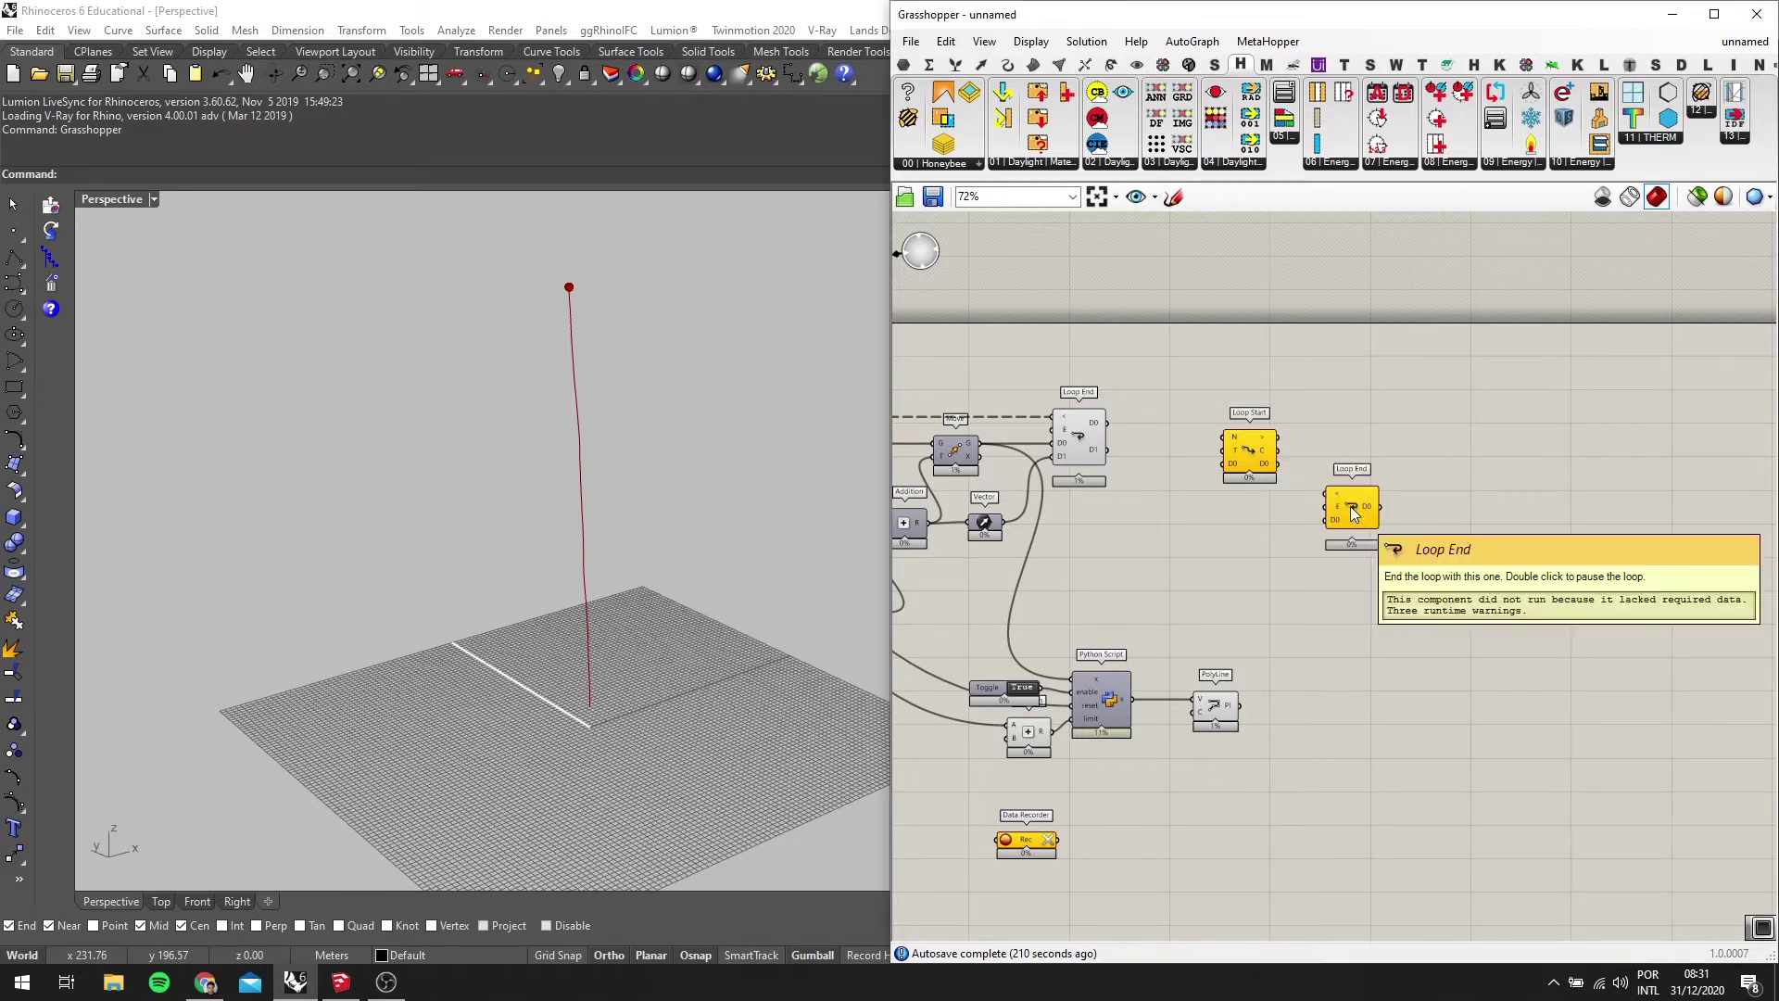
scroll(1334, 463, up, 4)
drag(1327, 535, 1578, 417)
scroll(1578, 417, down, 3)
Move the second Loop Start and Loop End pair farther from the first loop, leaving empty canvas between them
drag(1543, 568, 1503, 485)
scroll(1579, 448, down, 3)
scroll(1327, 530, up, 3)
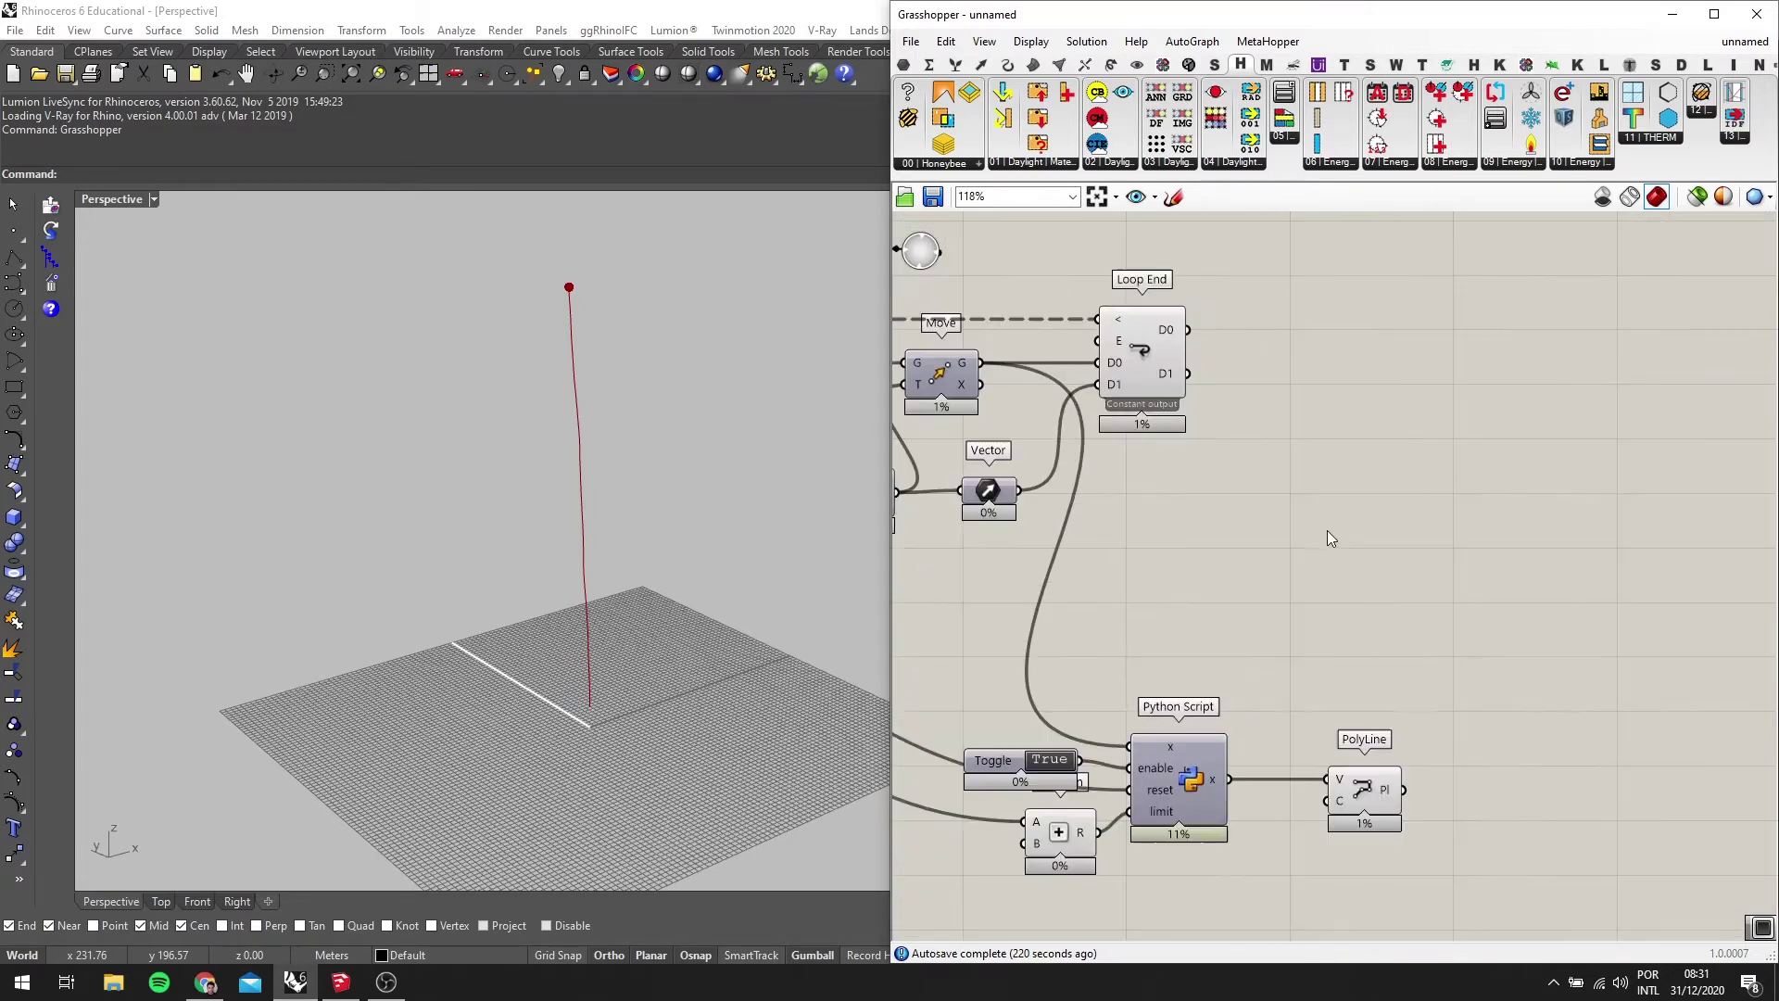
scroll(1392, 526, down, 2)
right_drag(1480, 514, 1238, 509)
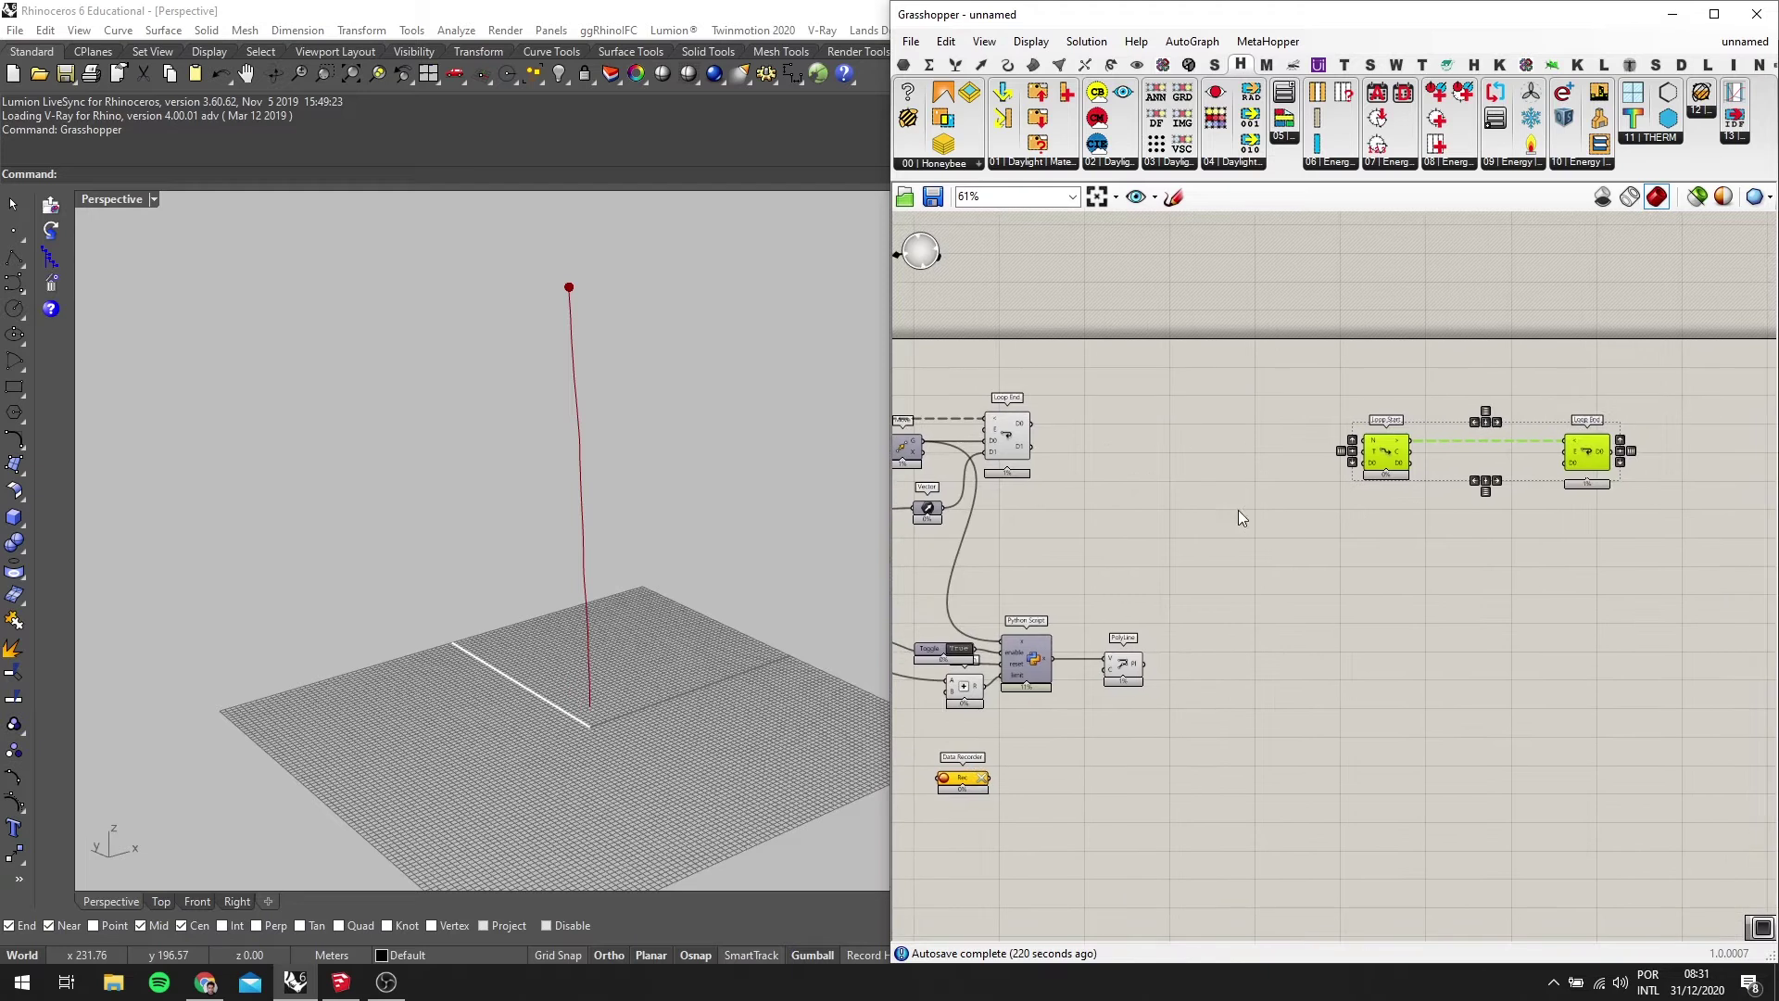
right_drag(1036, 521, 1193, 536)
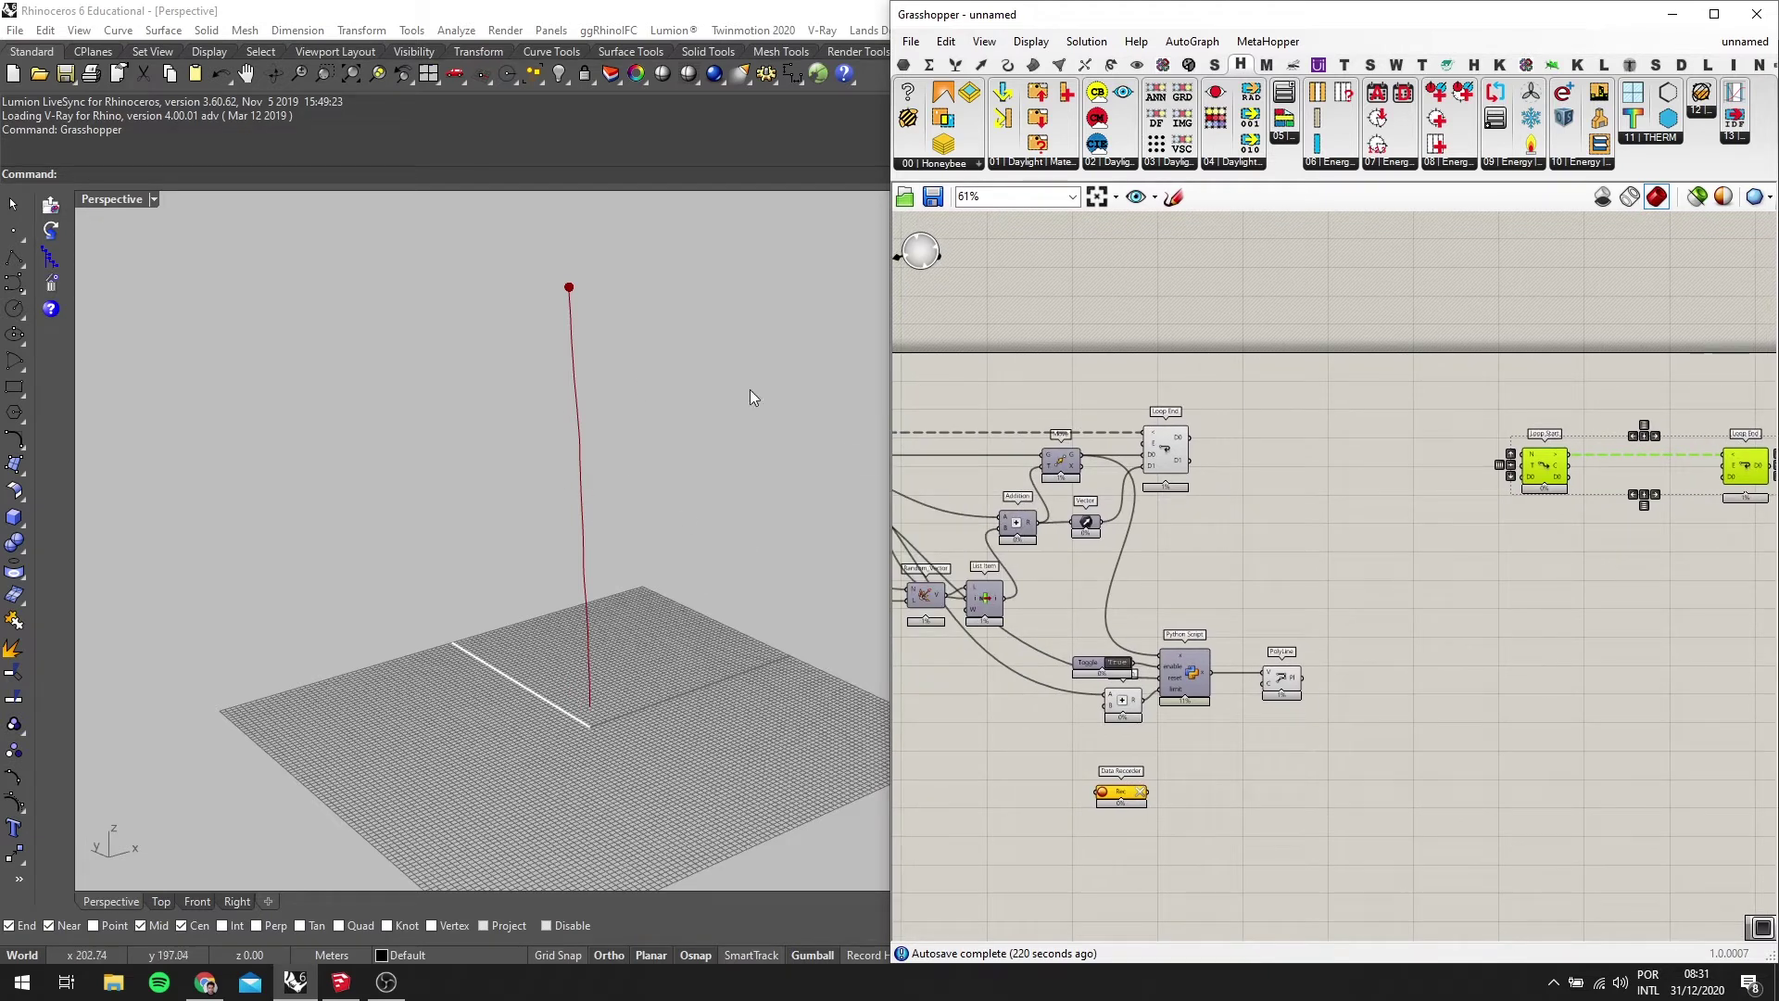
scroll(1450, 574, up, 2)
right_drag(1566, 477, 1603, 545)
scroll(1290, 473, down, 1)
right_drag(1192, 550, 1293, 561)
Add an Equality component near the first loop's Loop End
double_click(1291, 561)
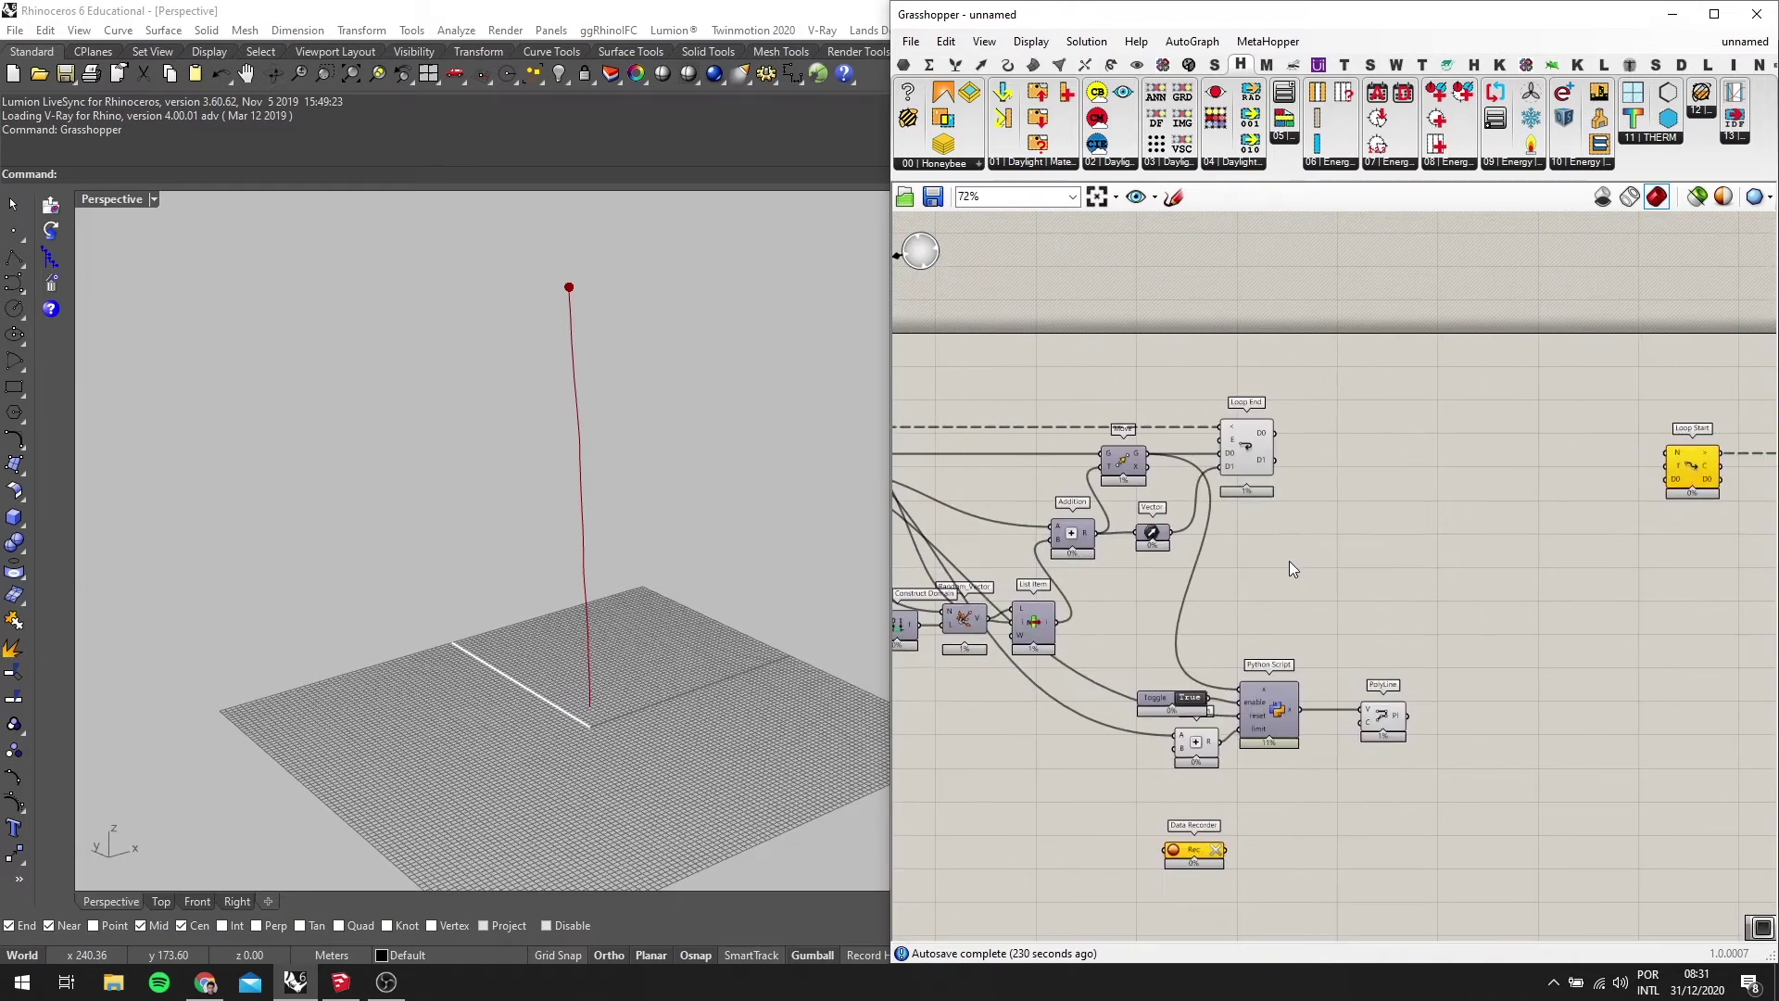
text(EQUAL)
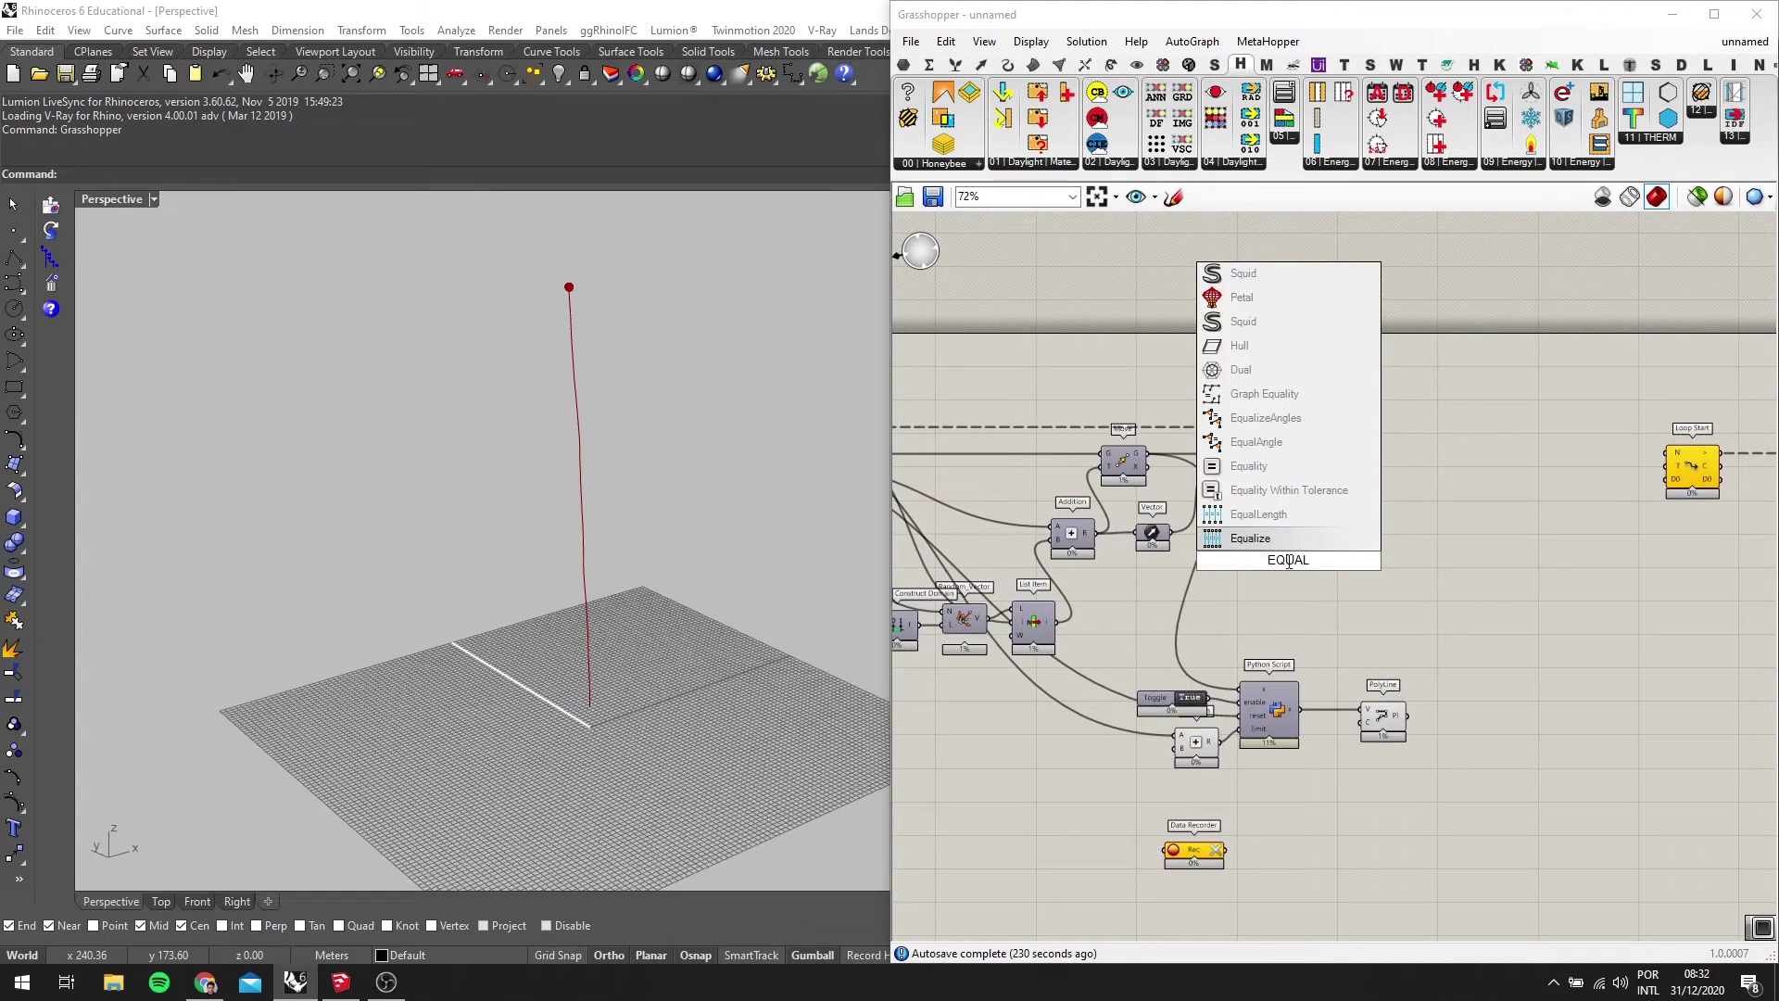
scroll(1095, 454, up, 1)
click(1232, 463)
Connect the first Loop Start's counter output C to input A of Equality and move Equality beyond the first loop
right_drag(1266, 565, 1606, 611)
scroll(1114, 498, up, 3)
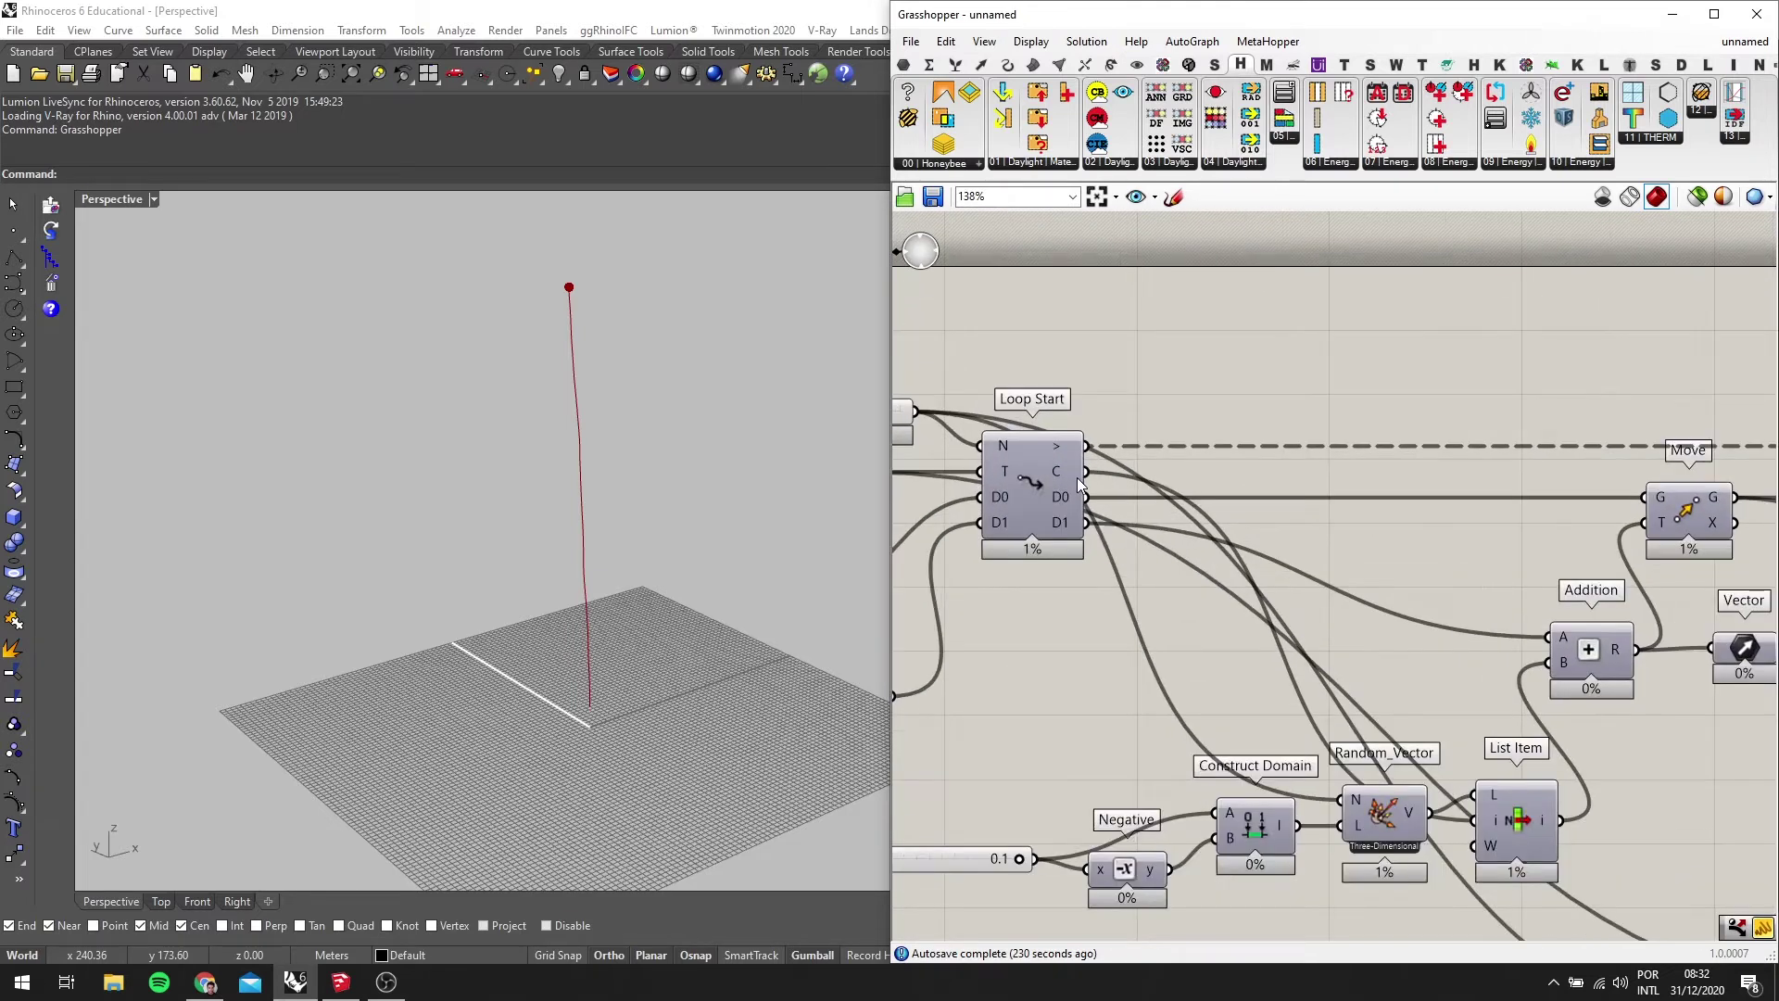
scroll(1080, 477, down, 3)
scroll(1124, 488, up, 4)
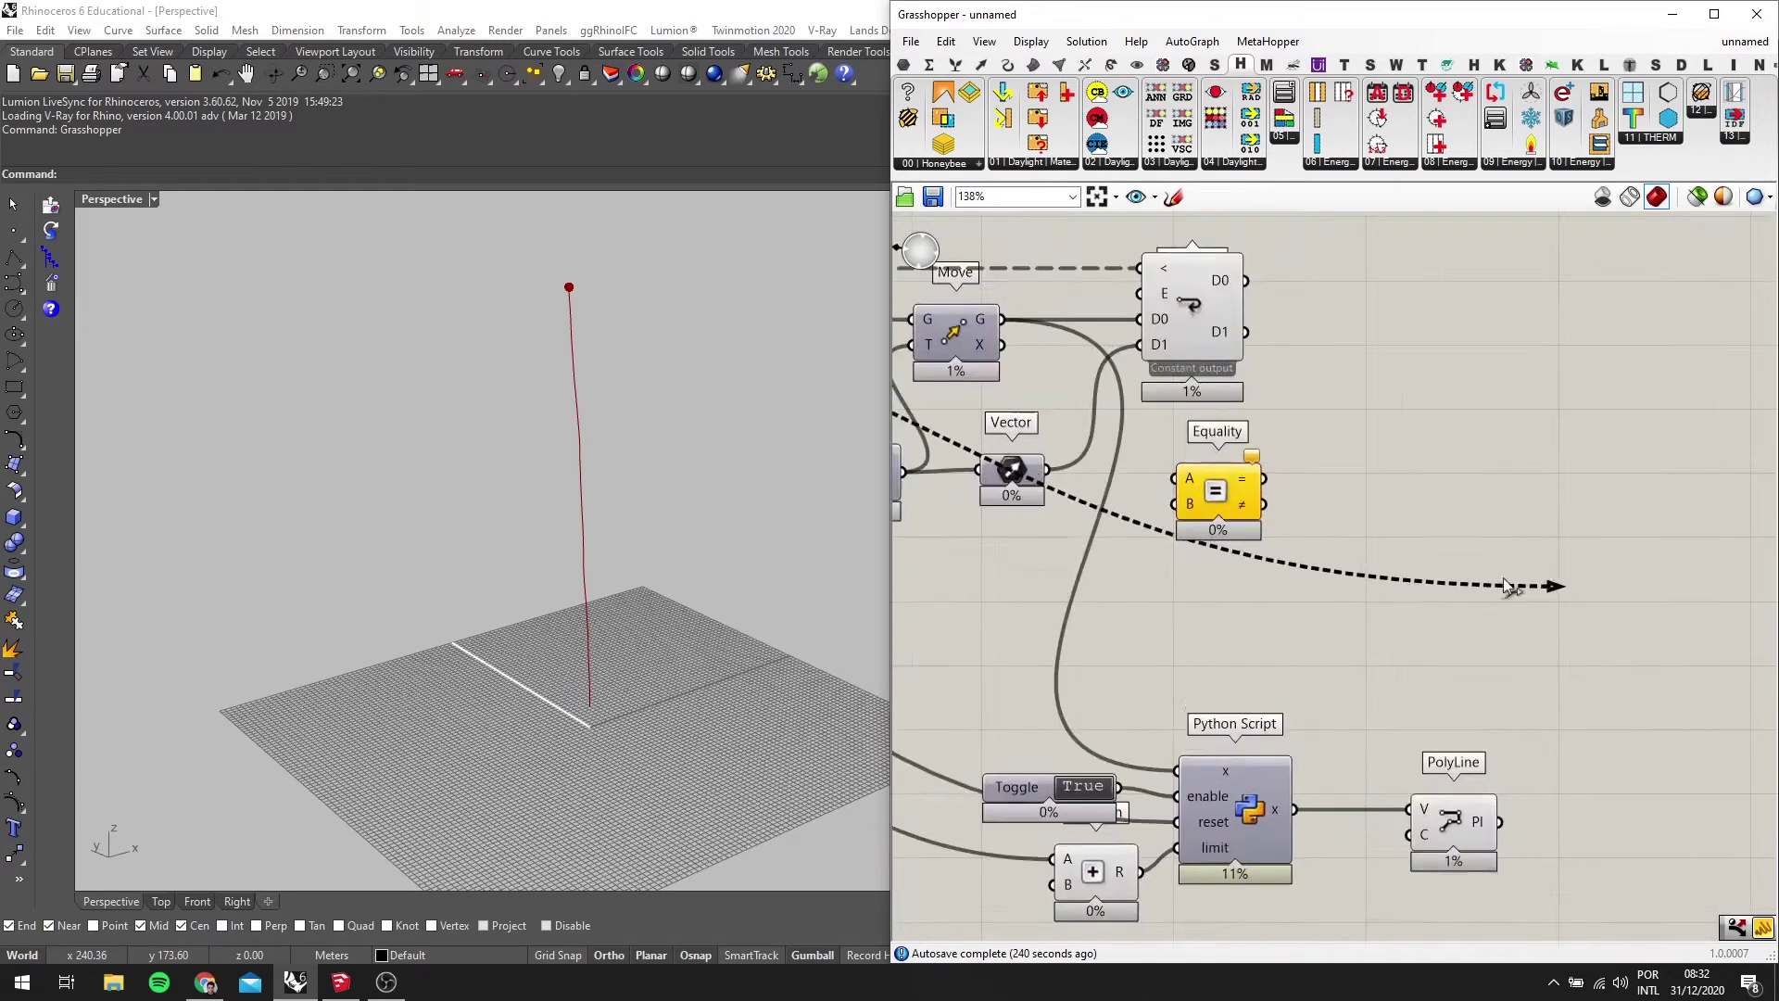
drag(1122, 489, 1593, 554)
Connect the Repeat slider to input B of Equality and shift Equality closer to the first loop
scroll(1589, 550, down, 6)
scroll(1015, 508, up, 2)
scroll(1036, 467, up, 3)
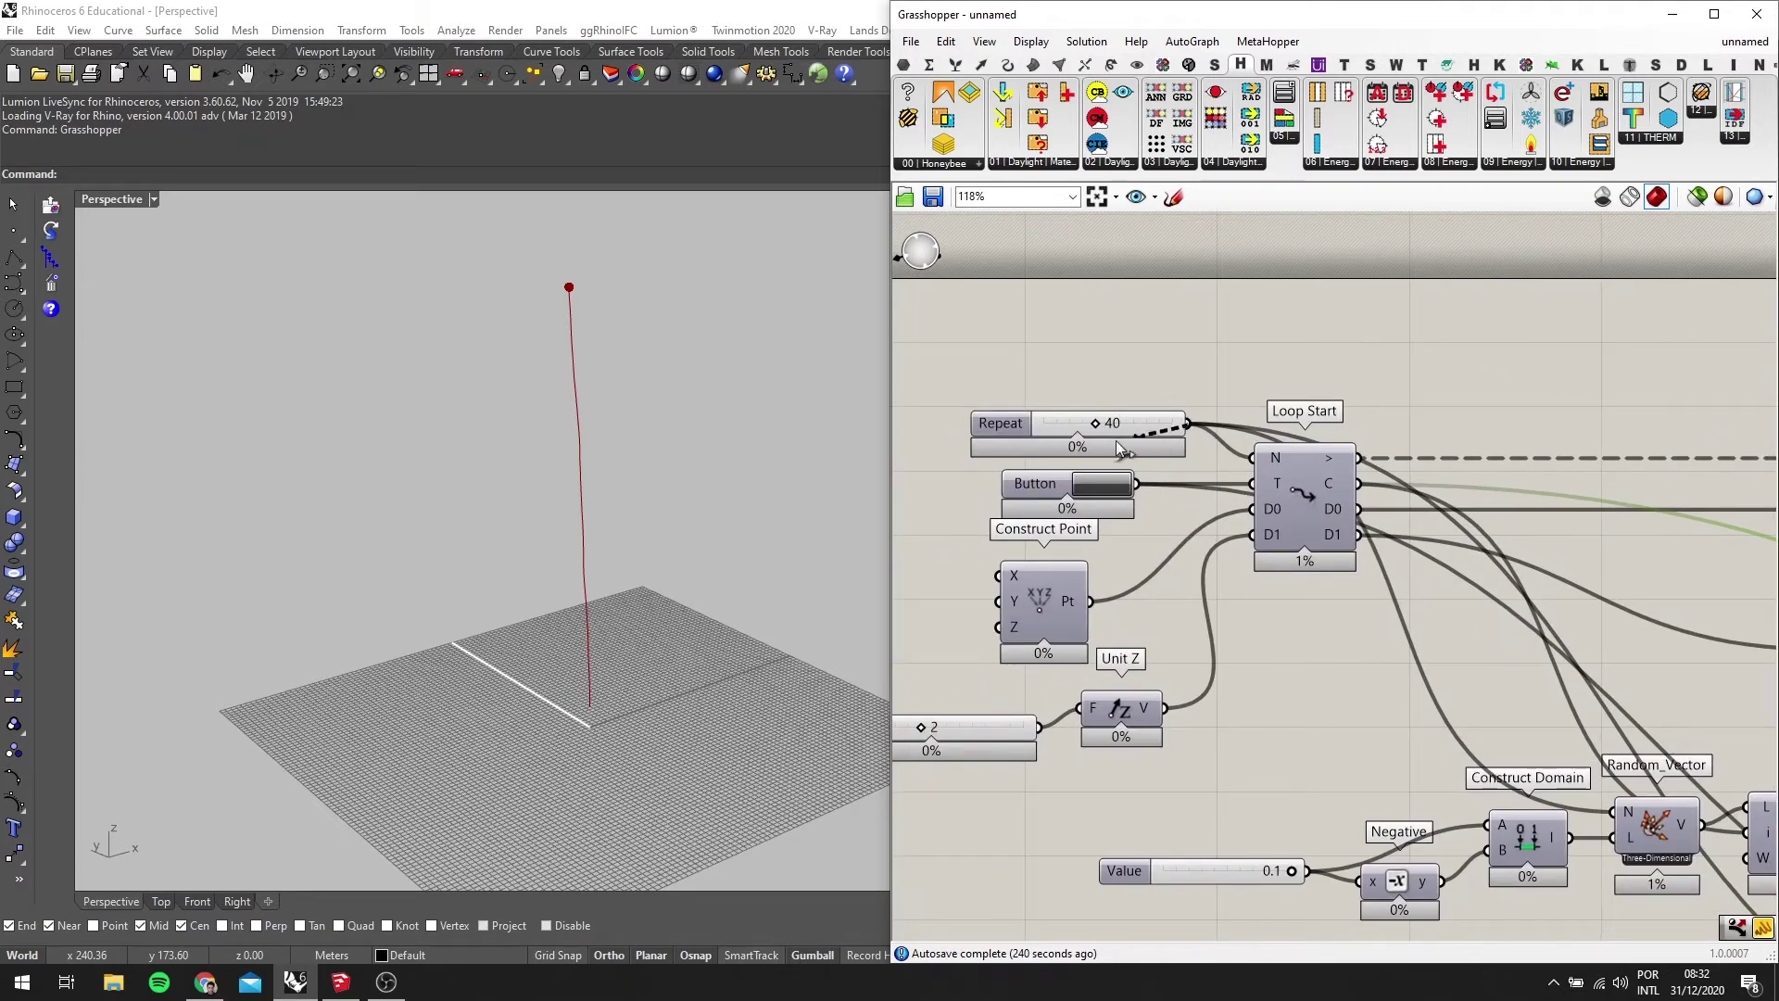
scroll(1118, 448, down, 5)
scroll(1575, 556, up, 6)
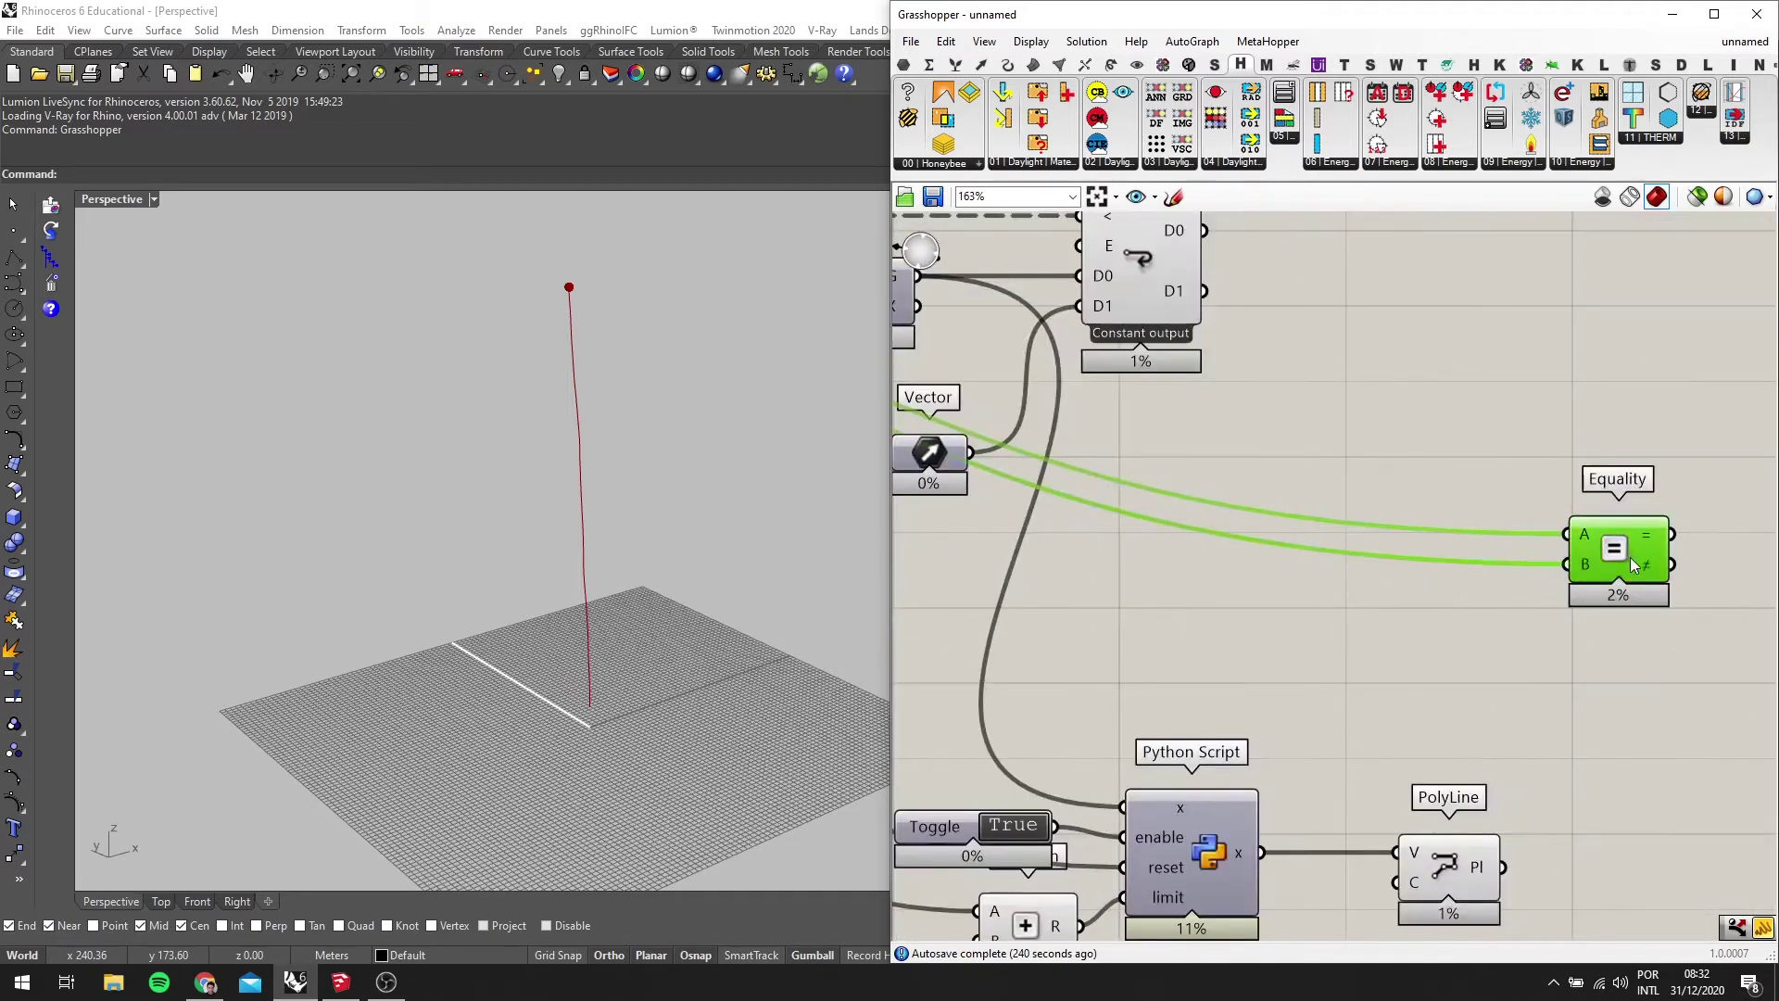
drag(1634, 565, 1421, 567)
scroll(1436, 568, up, 1)
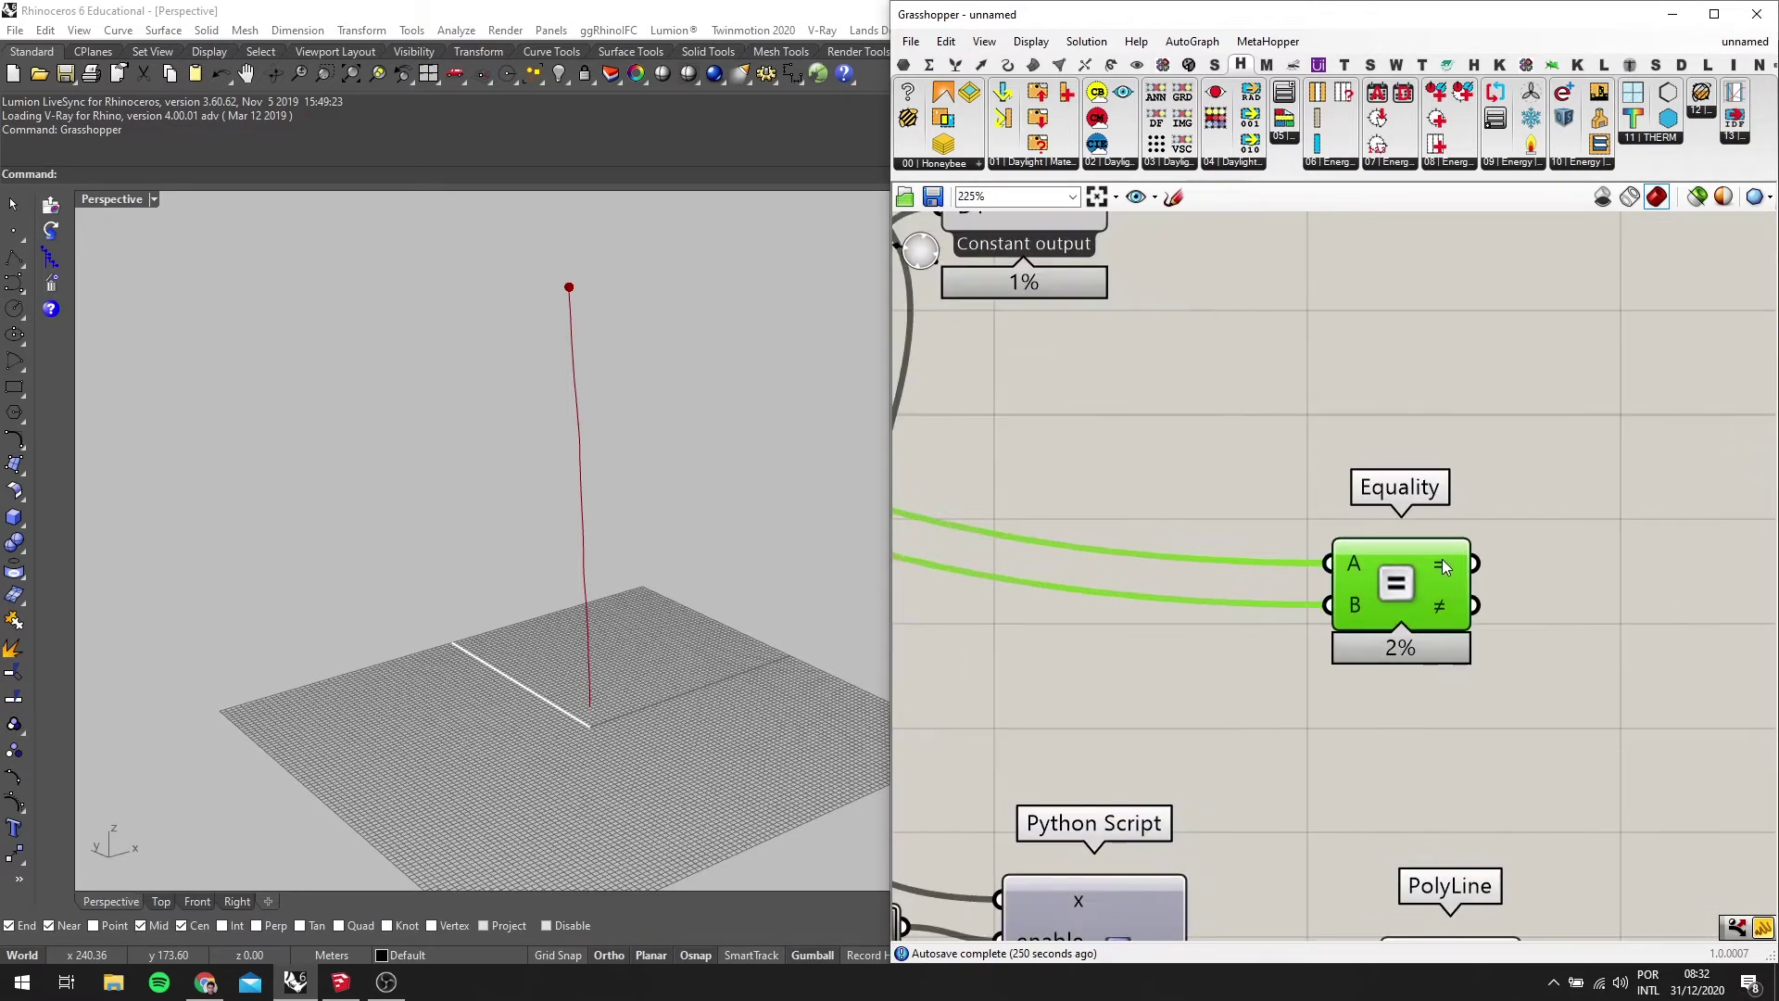
Add a Dispatch component beyond Equality and connect Equality's = output to its pattern input P
scroll(1449, 566, down, 3)
scroll(1300, 529, down, 1)
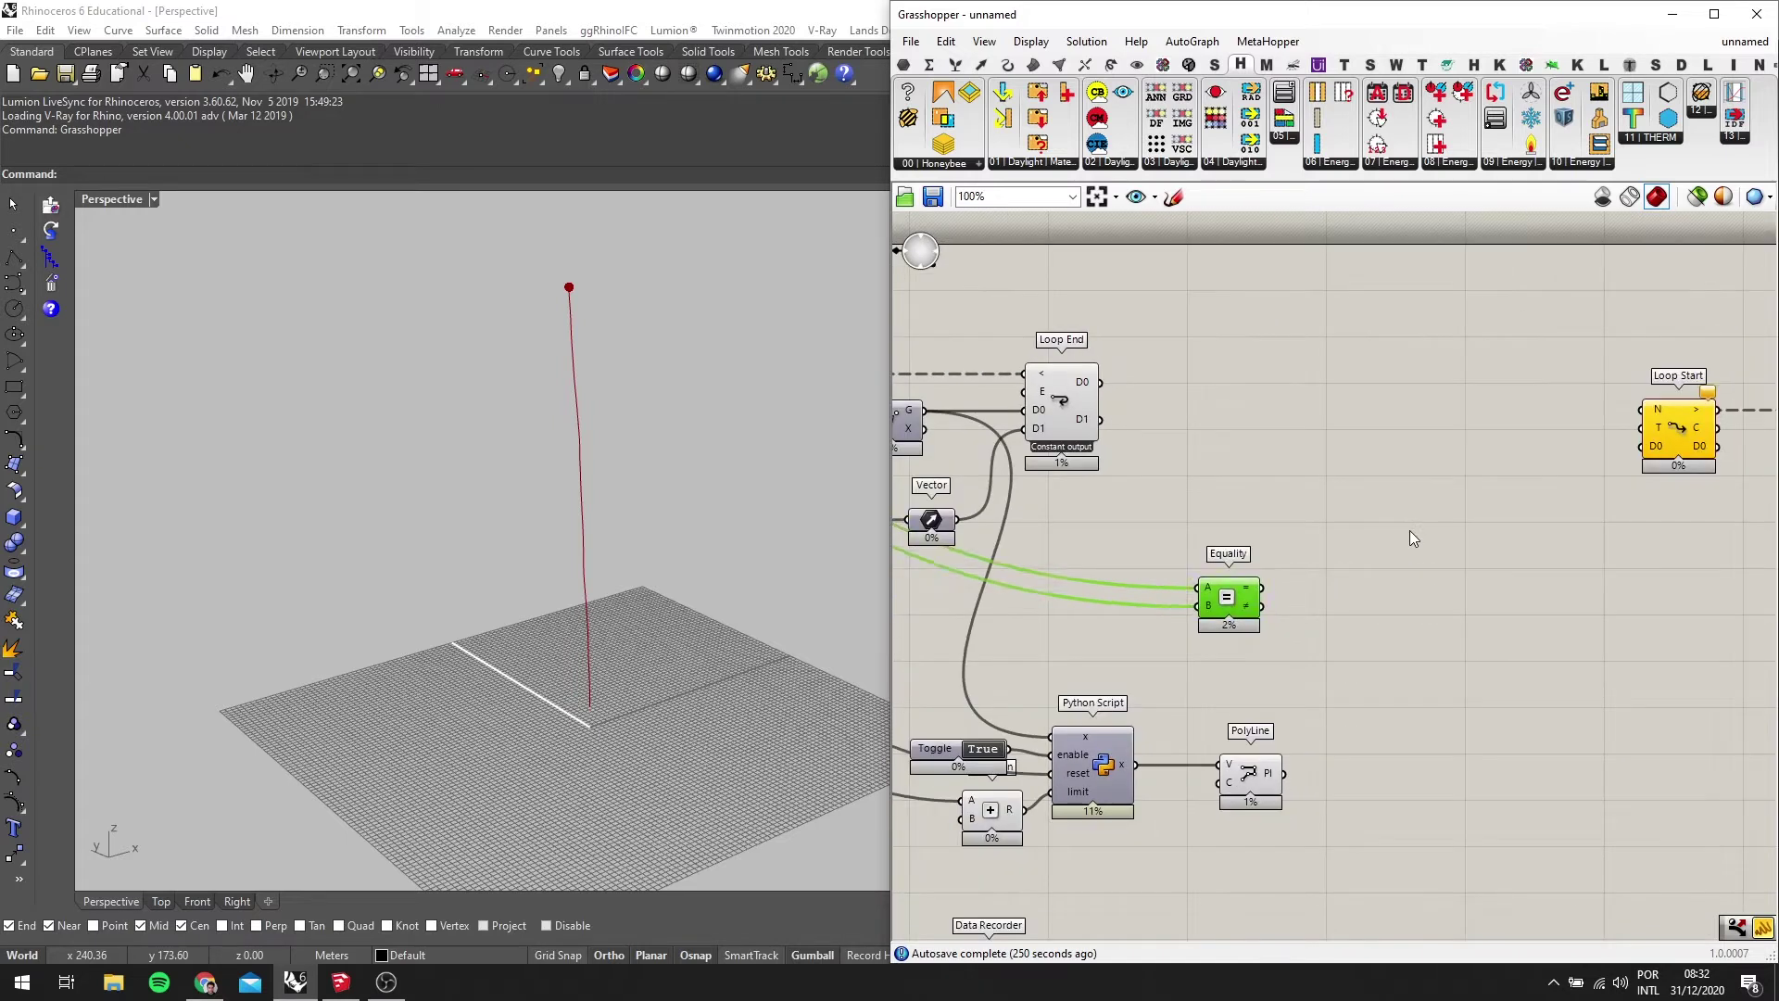
double_click(1412, 530)
text(DISP)
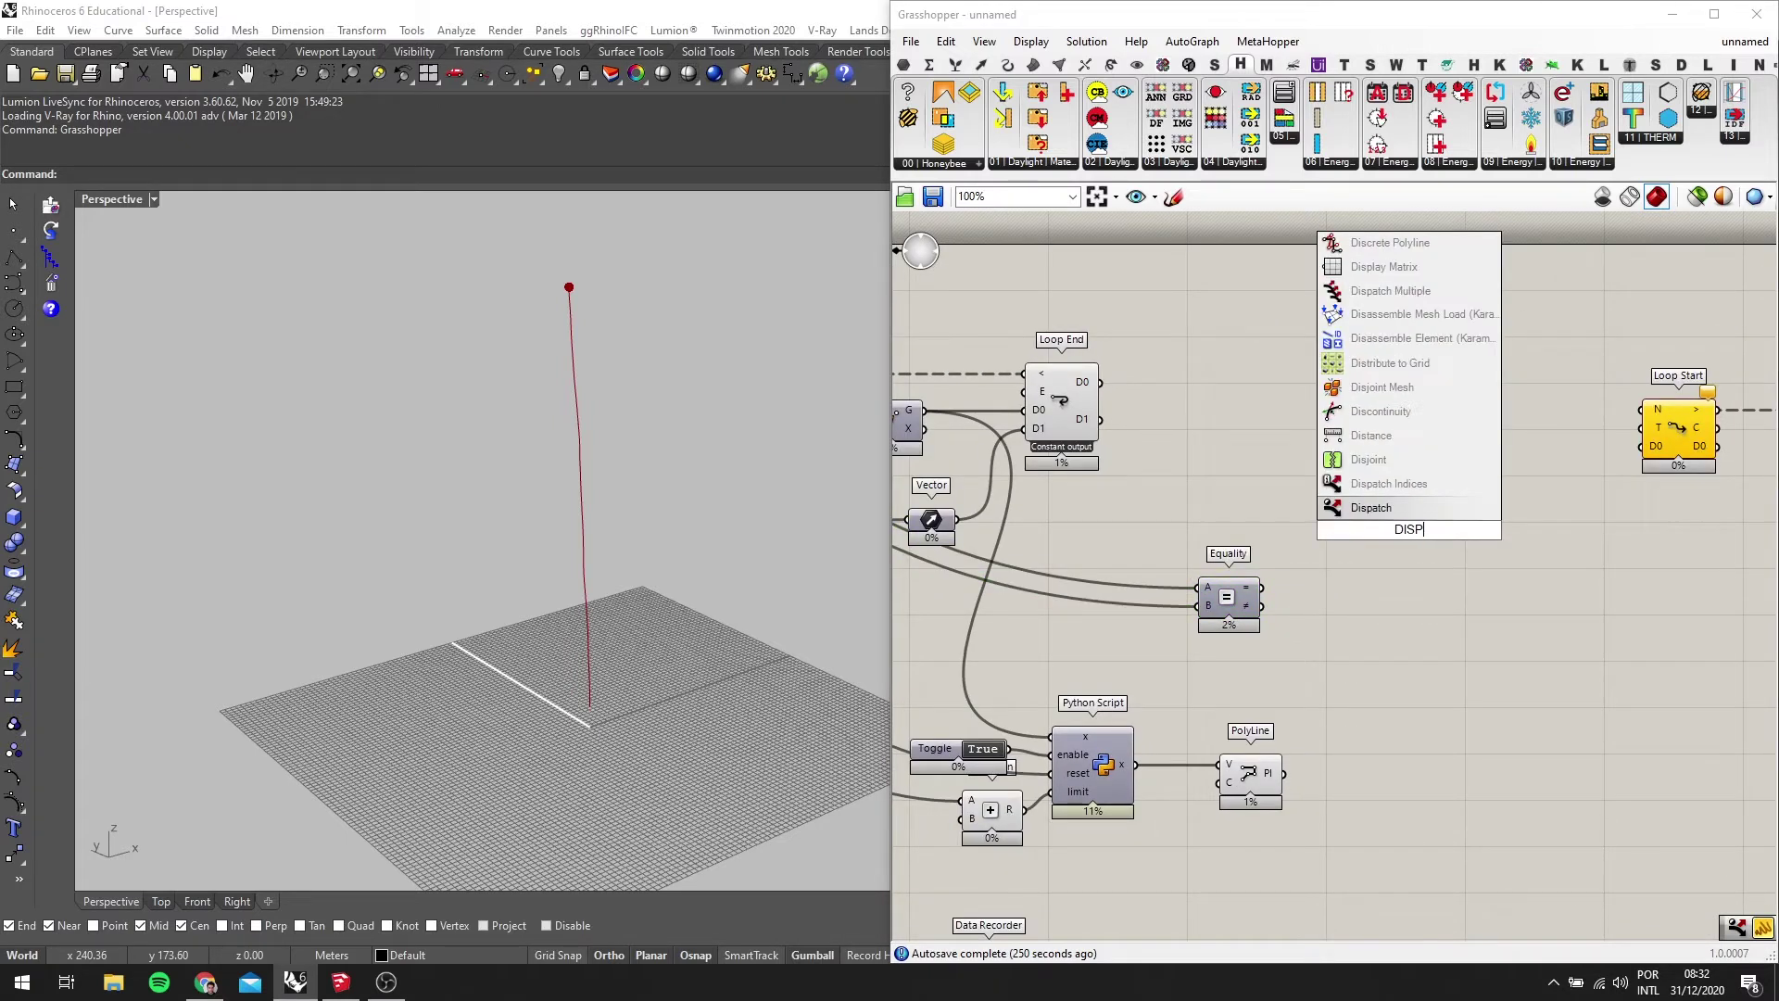
text(A)
key(Return)
scroll(1337, 563, up, 3)
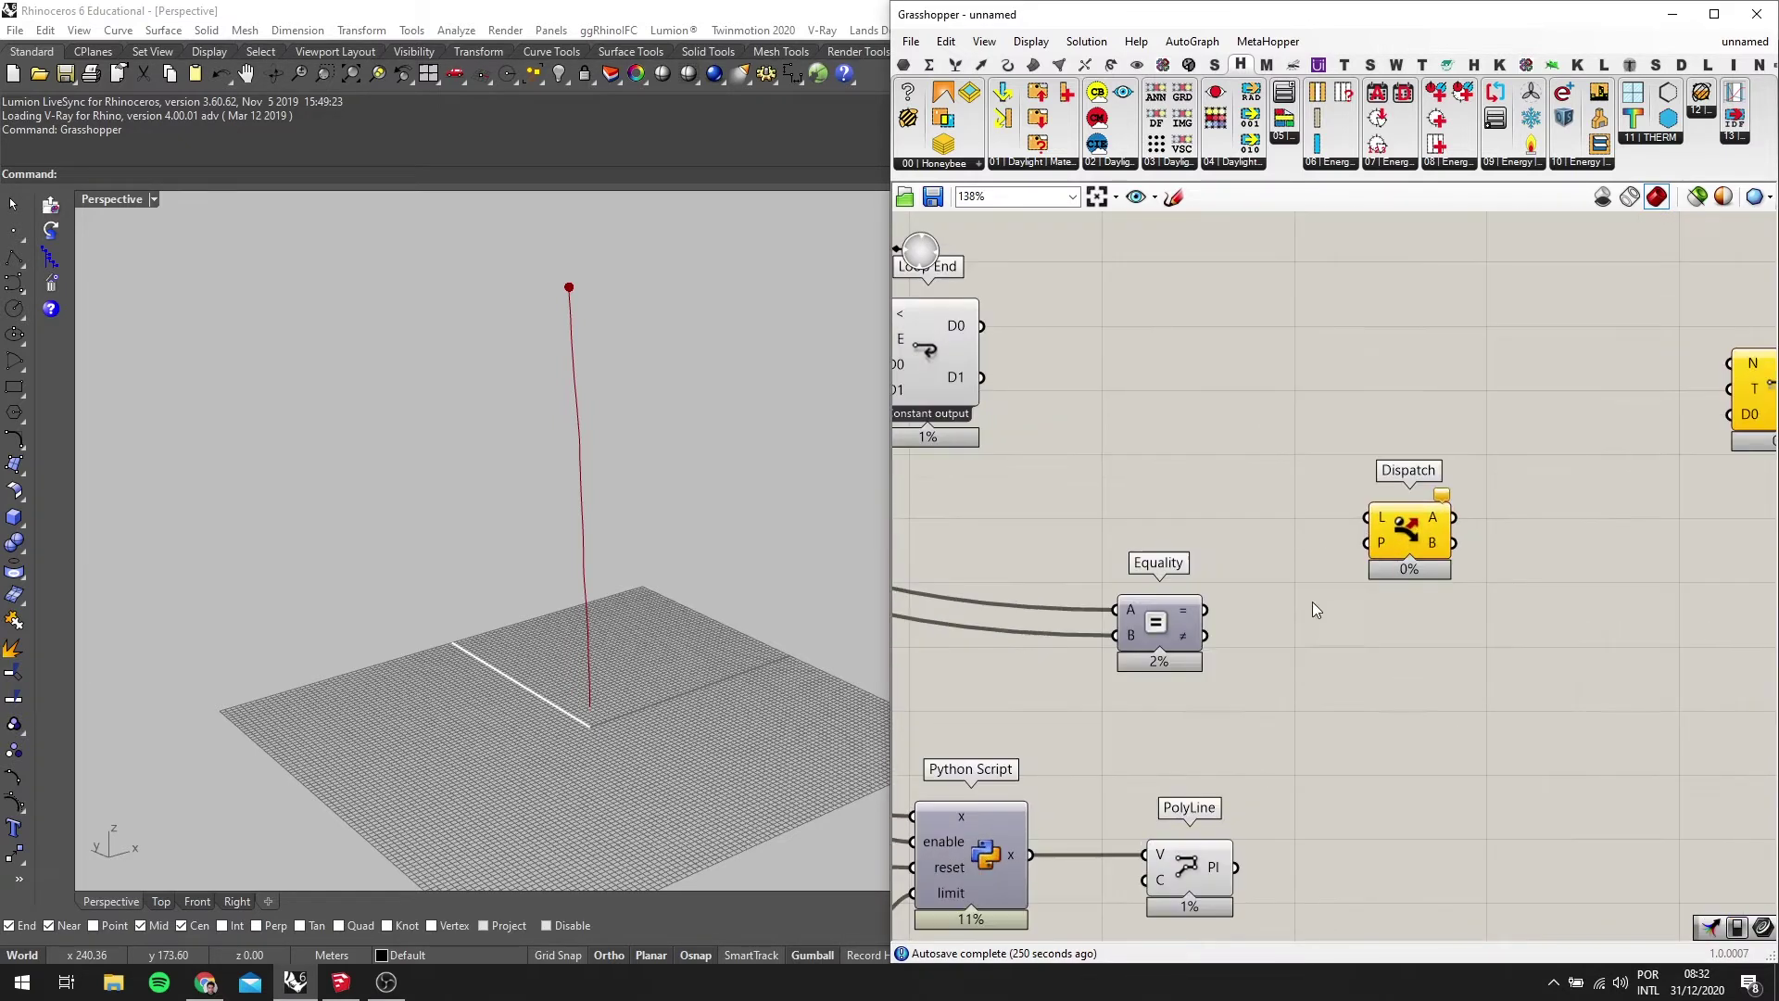
drag(1455, 519, 1403, 525)
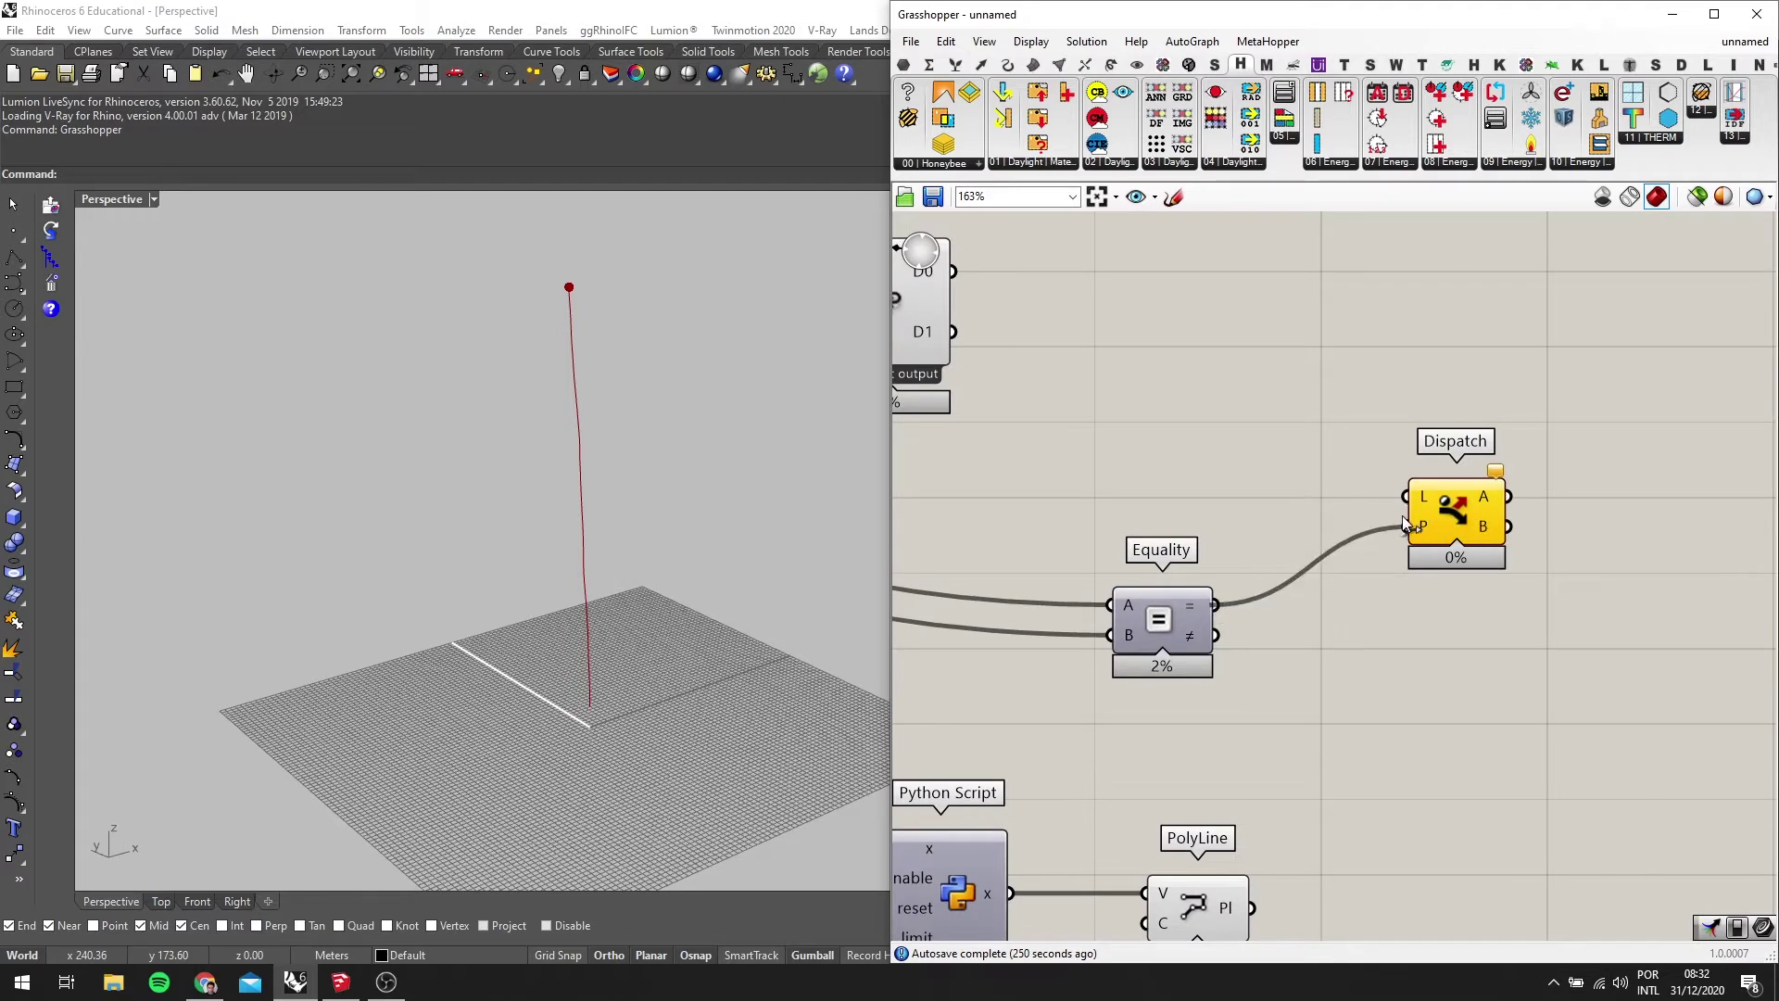
Connect Move's geometry output G to Dispatch's list input L and check Dispatch's A output
scroll(1505, 486, up, 5)
scroll(1507, 488, down, 6)
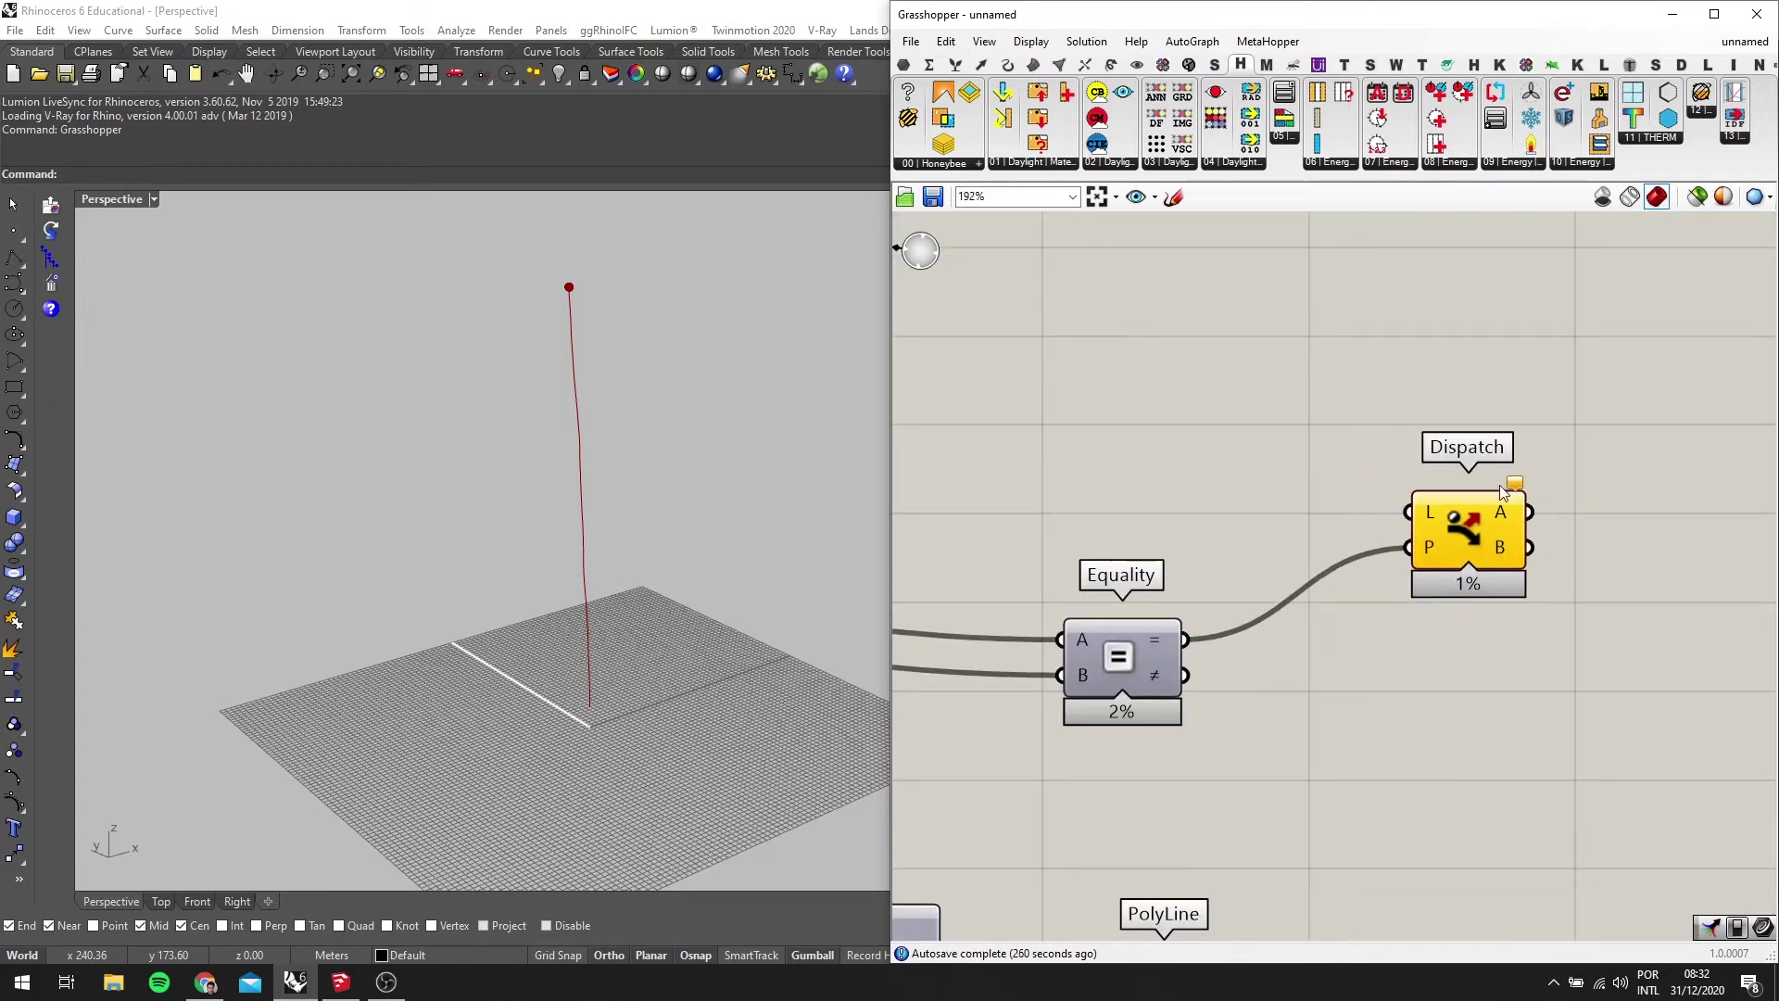
scroll(1505, 491, up, 4)
scroll(1399, 488, down, 6)
scroll(1336, 489, up, 2)
right_drag(1335, 489, 1548, 505)
scroll(1526, 560, down, 3)
scroll(1488, 591, up, 2)
scroll(1489, 592, down, 2)
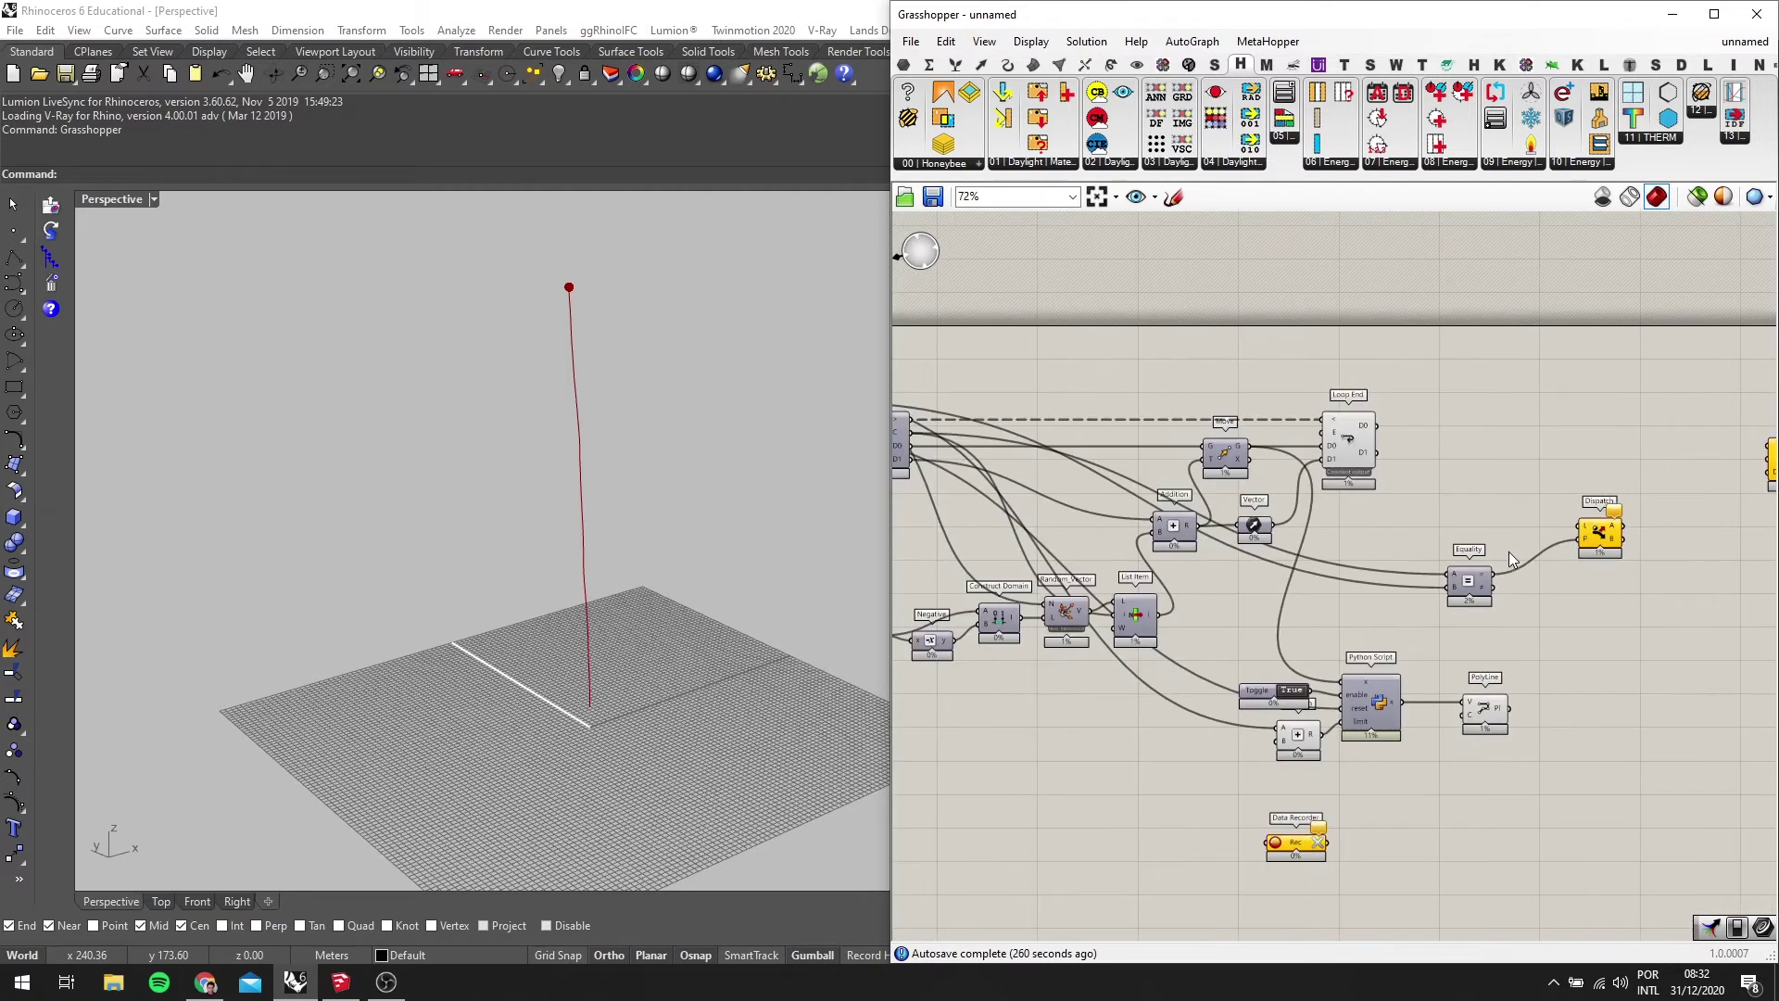
right_drag(1442, 586, 1382, 550)
scroll(1349, 531, up, 3)
scroll(1344, 528, down, 2)
scroll(1159, 411, up, 1)
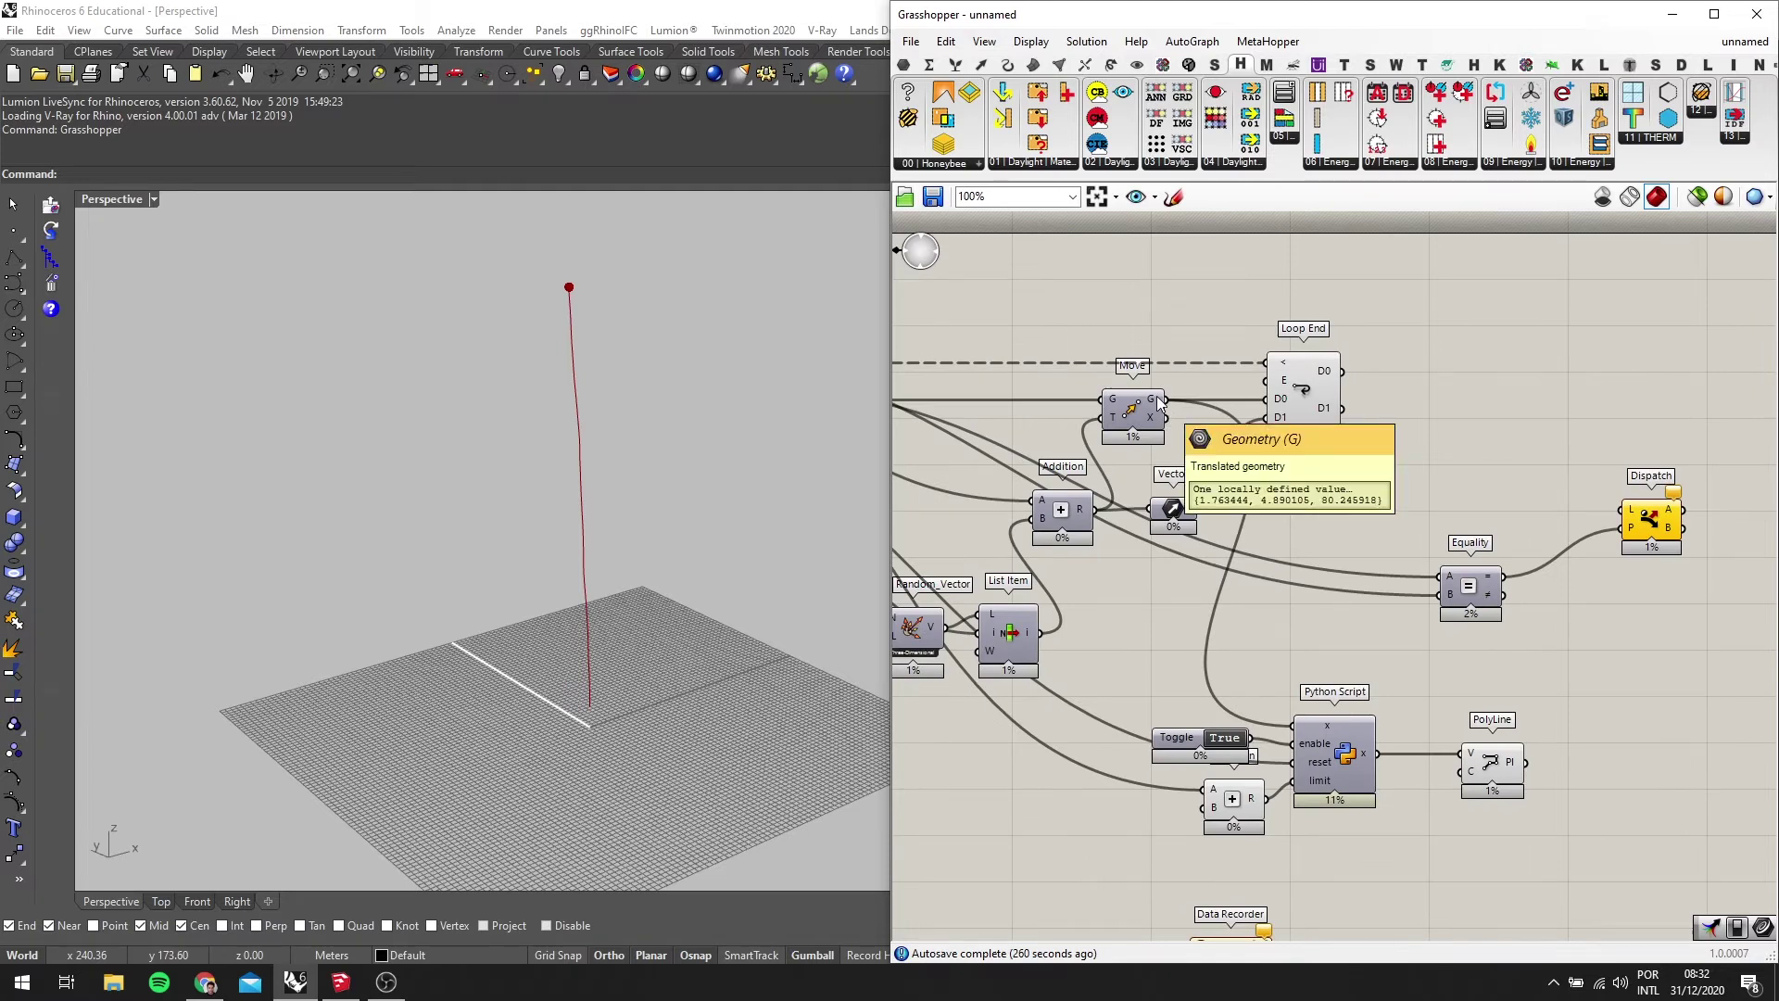
drag(1170, 417, 1629, 509)
right_drag(1650, 519, 1373, 519)
scroll(1372, 519, up, 4)
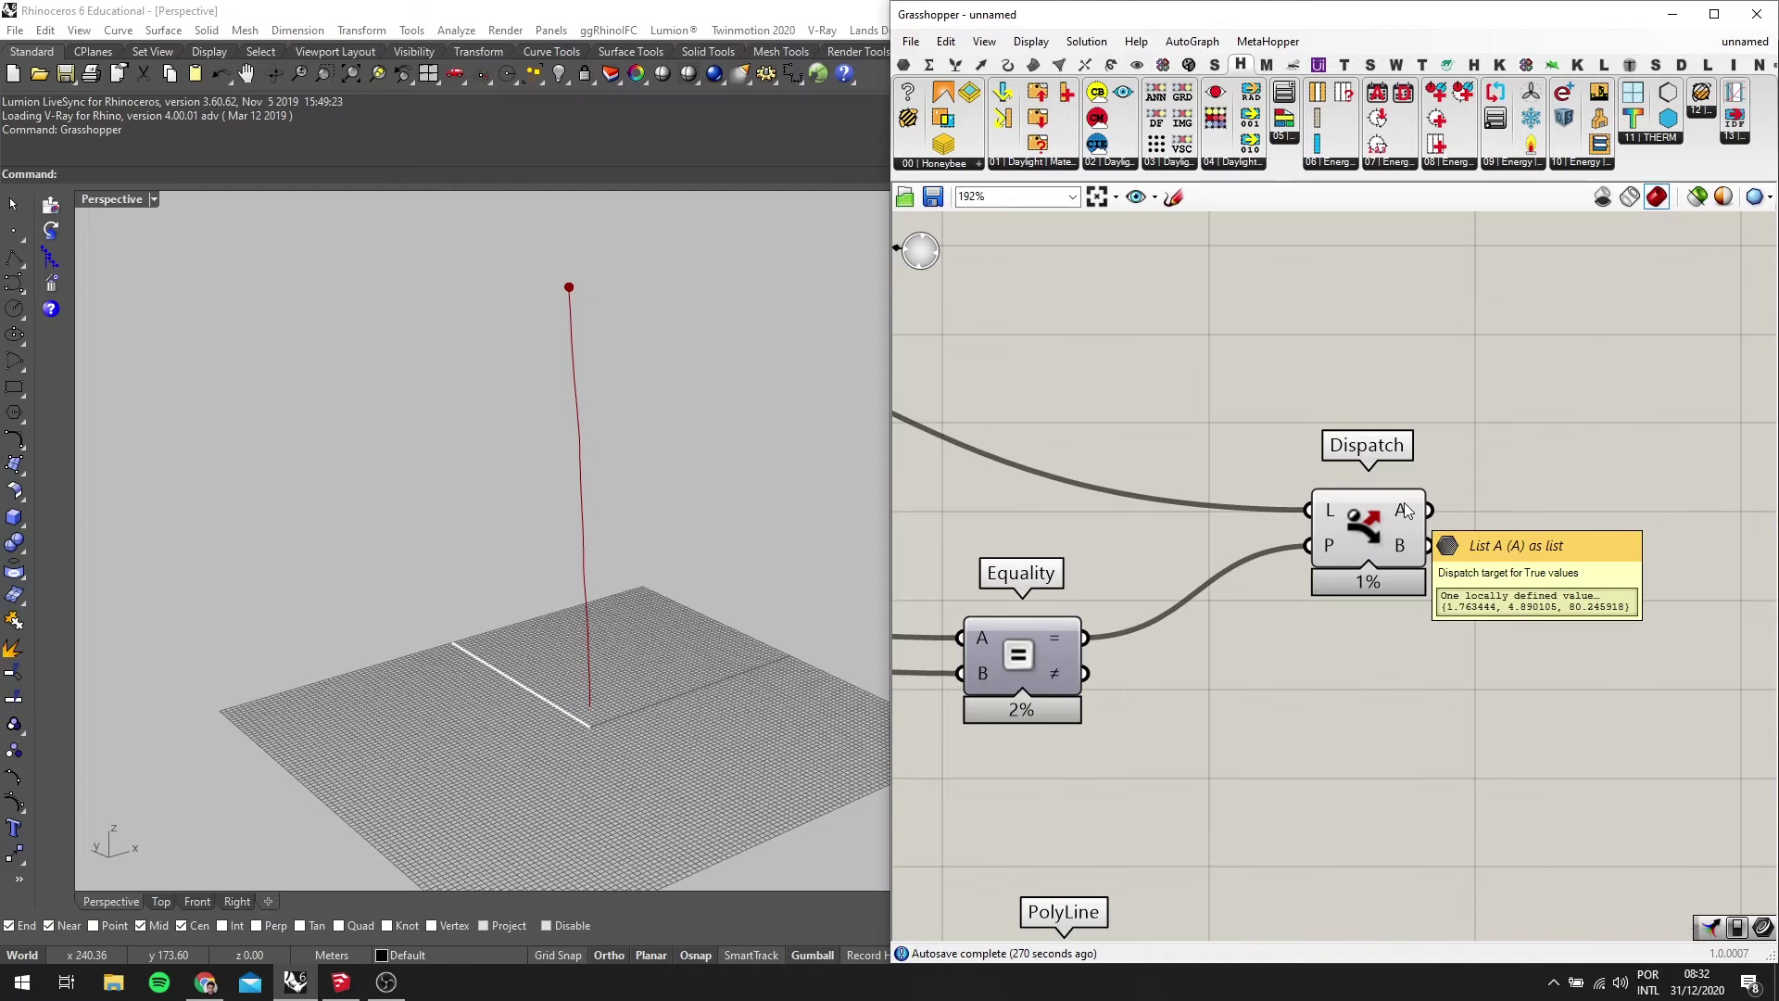
scroll(1406, 511, down, 6)
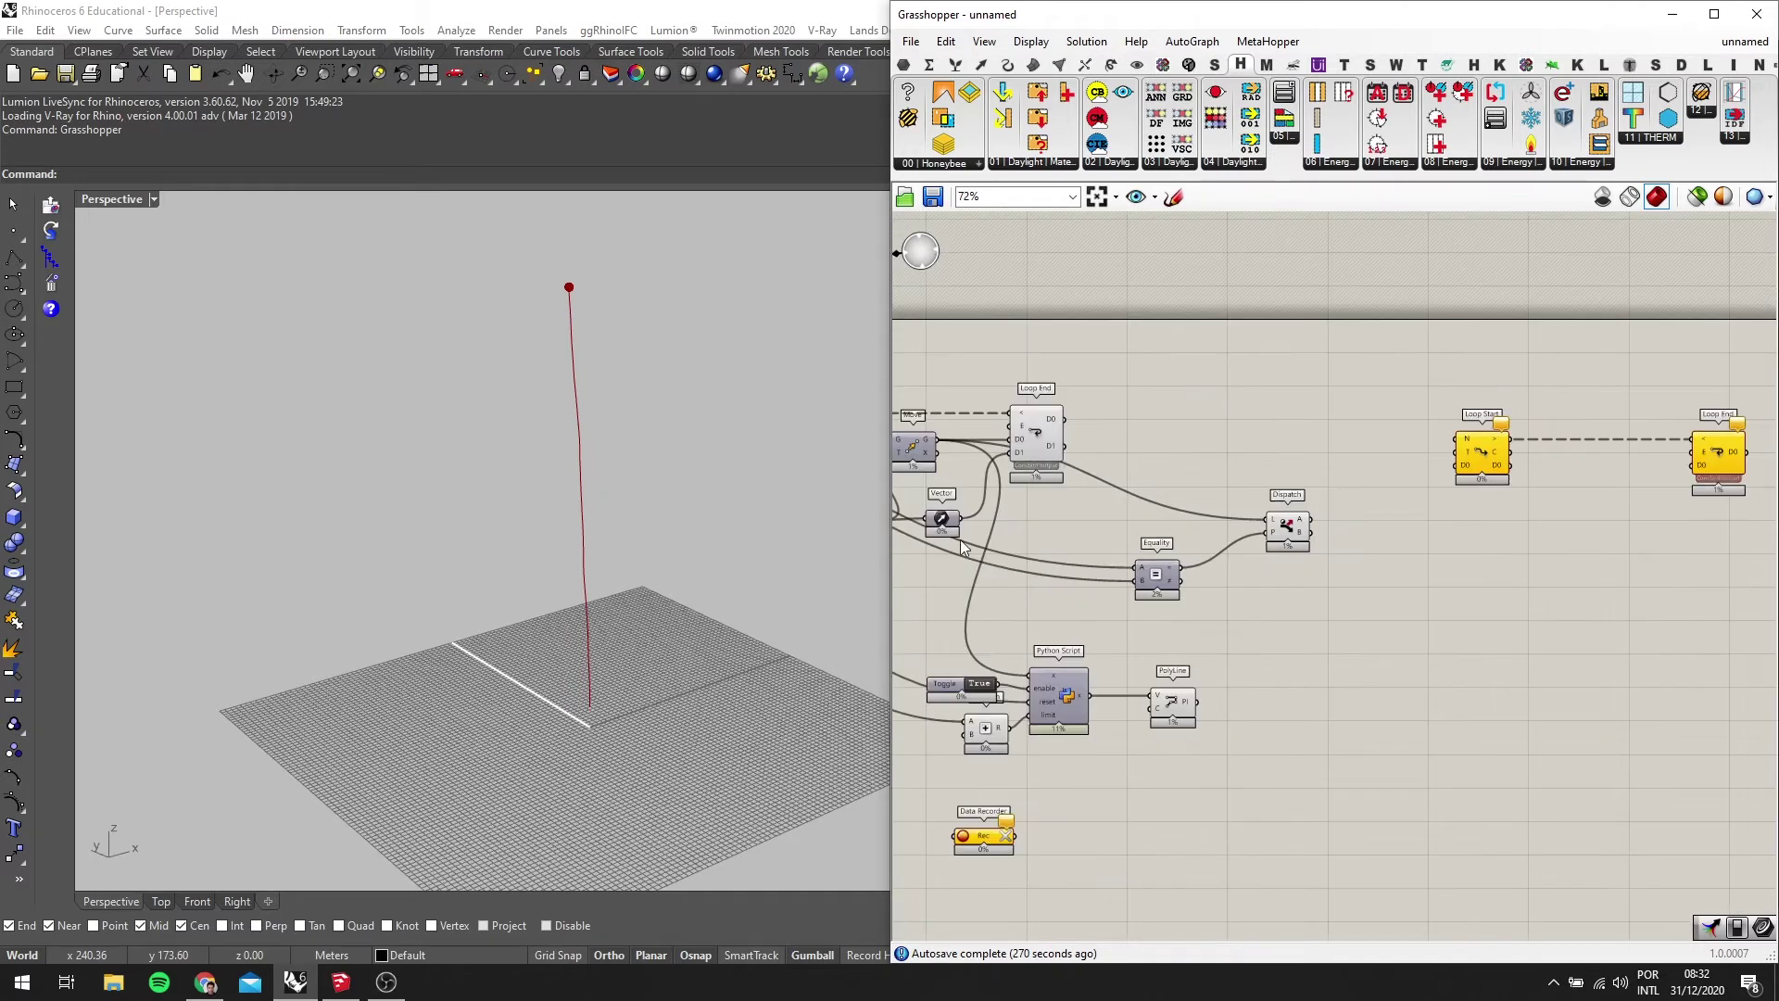
Add a Sphere component near Dispatch
scroll(918, 428, down, 2)
right_drag(1568, 482, 1277, 451)
scroll(1277, 450, up, 4)
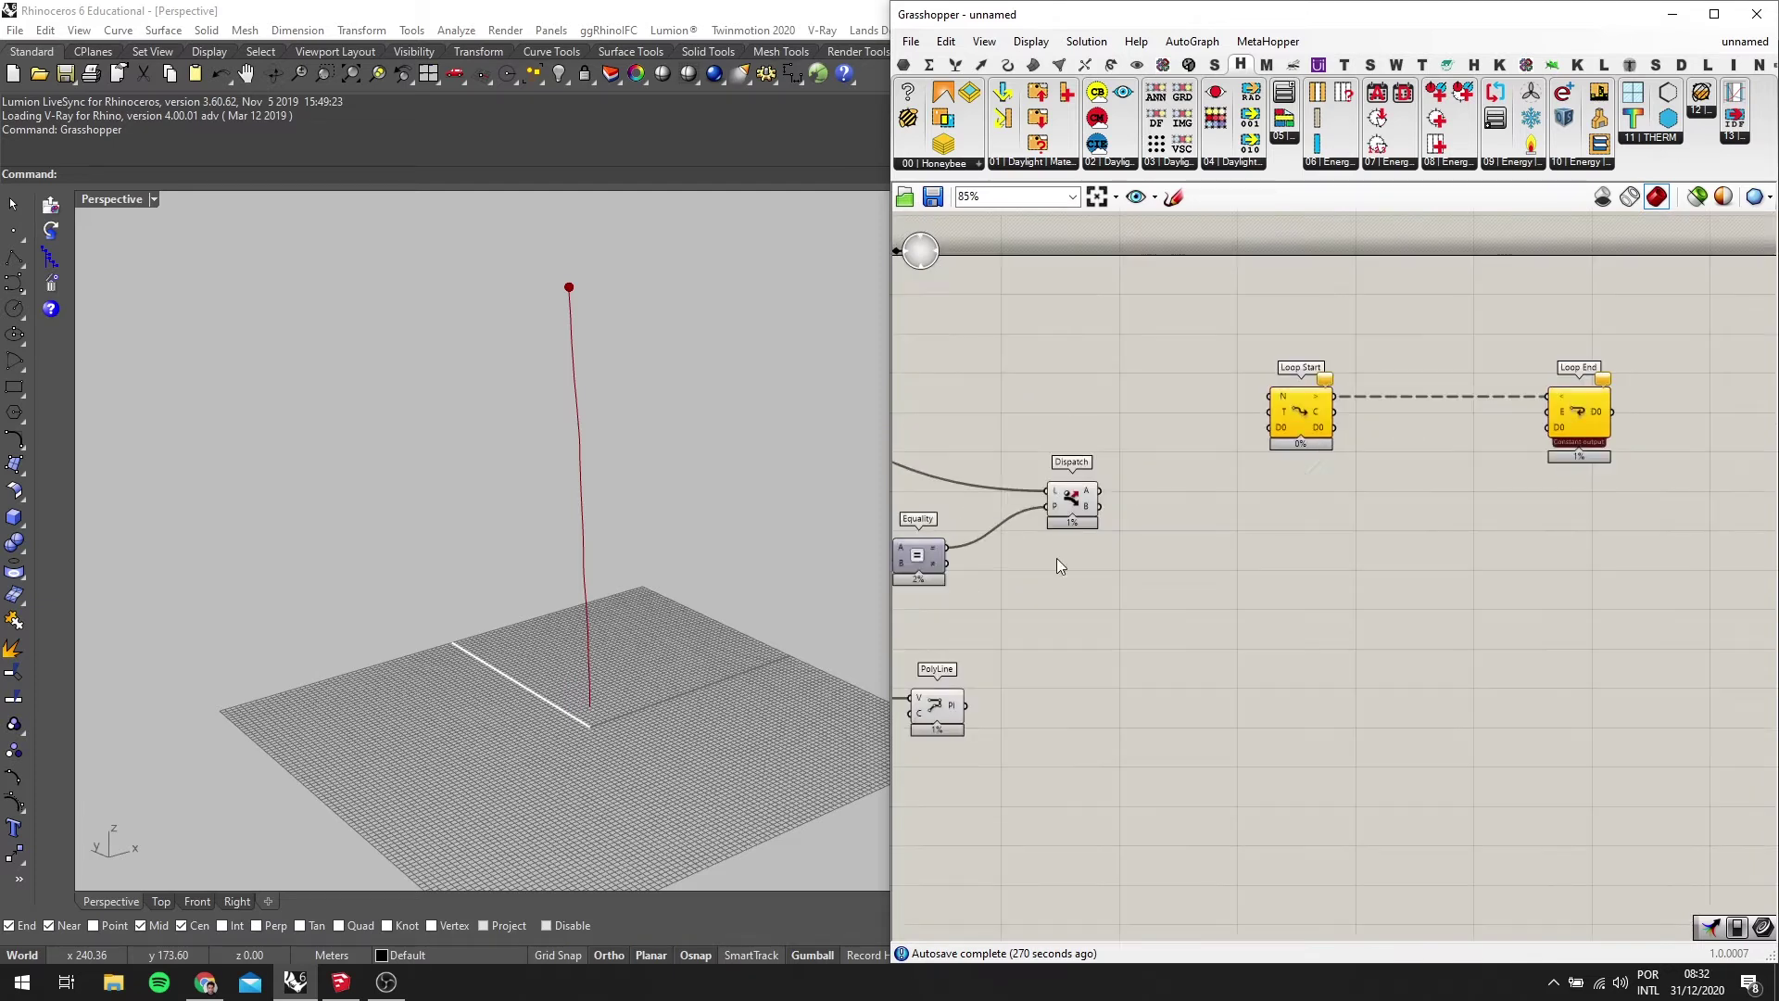
double_click(1180, 572)
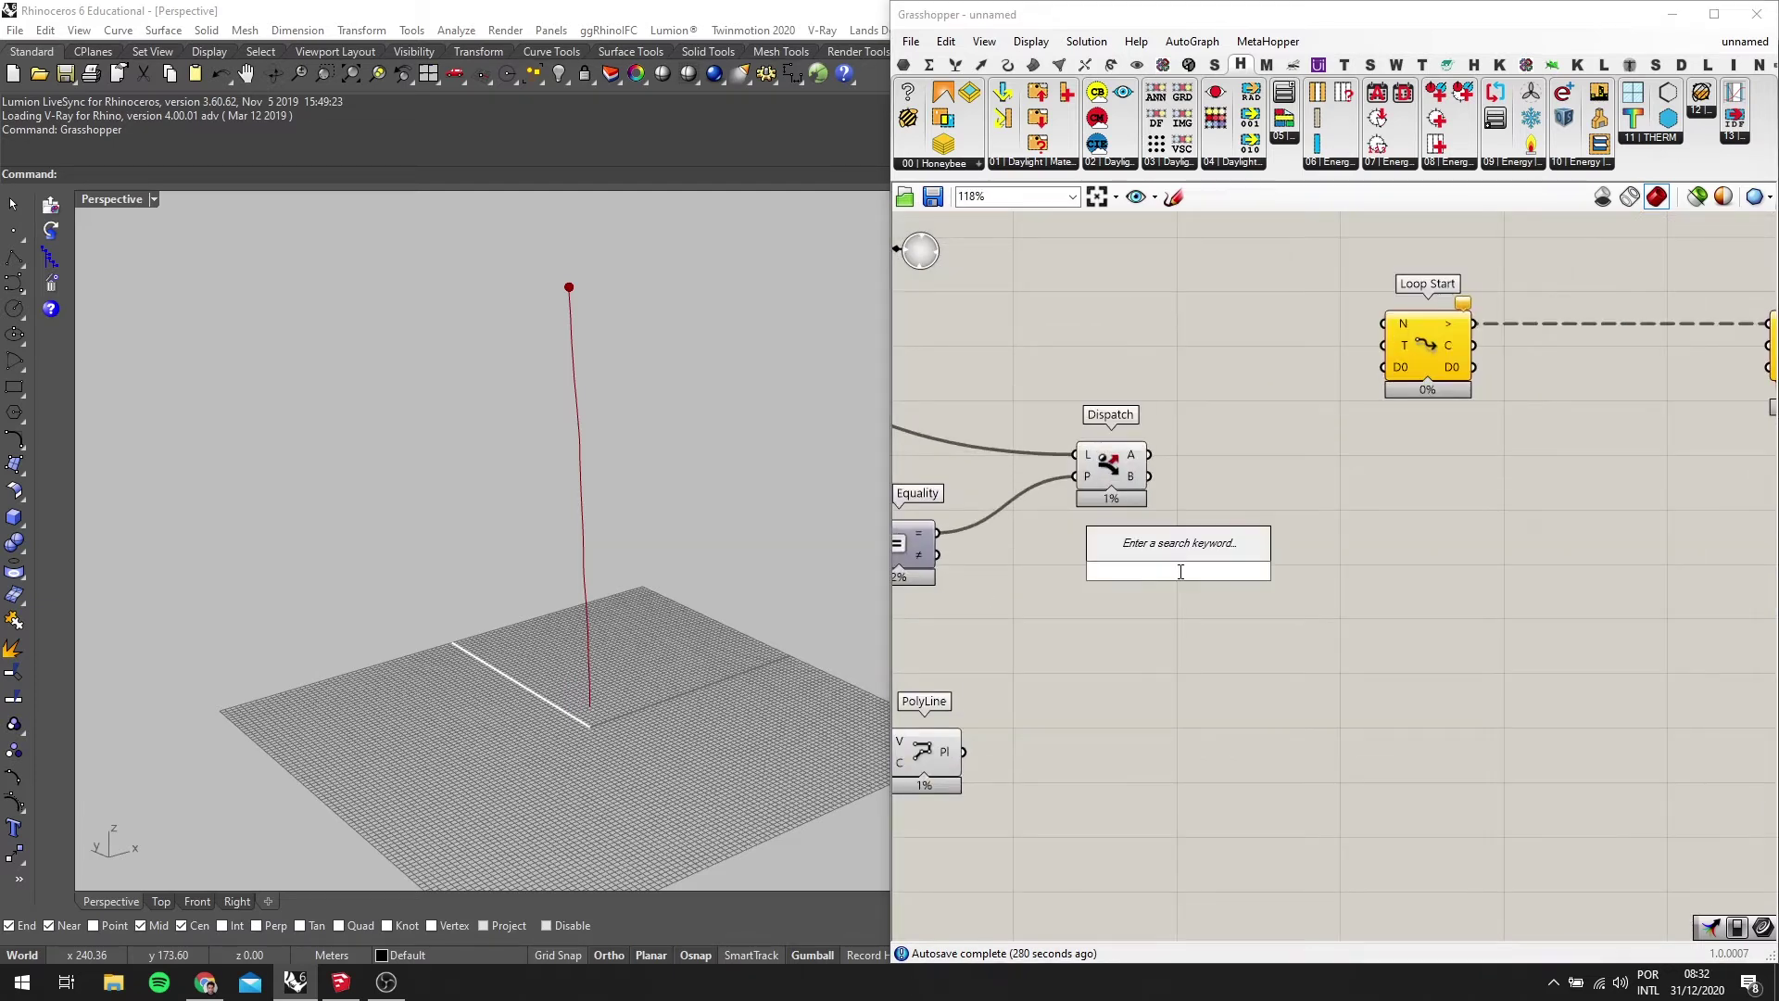
text(SPHERE)
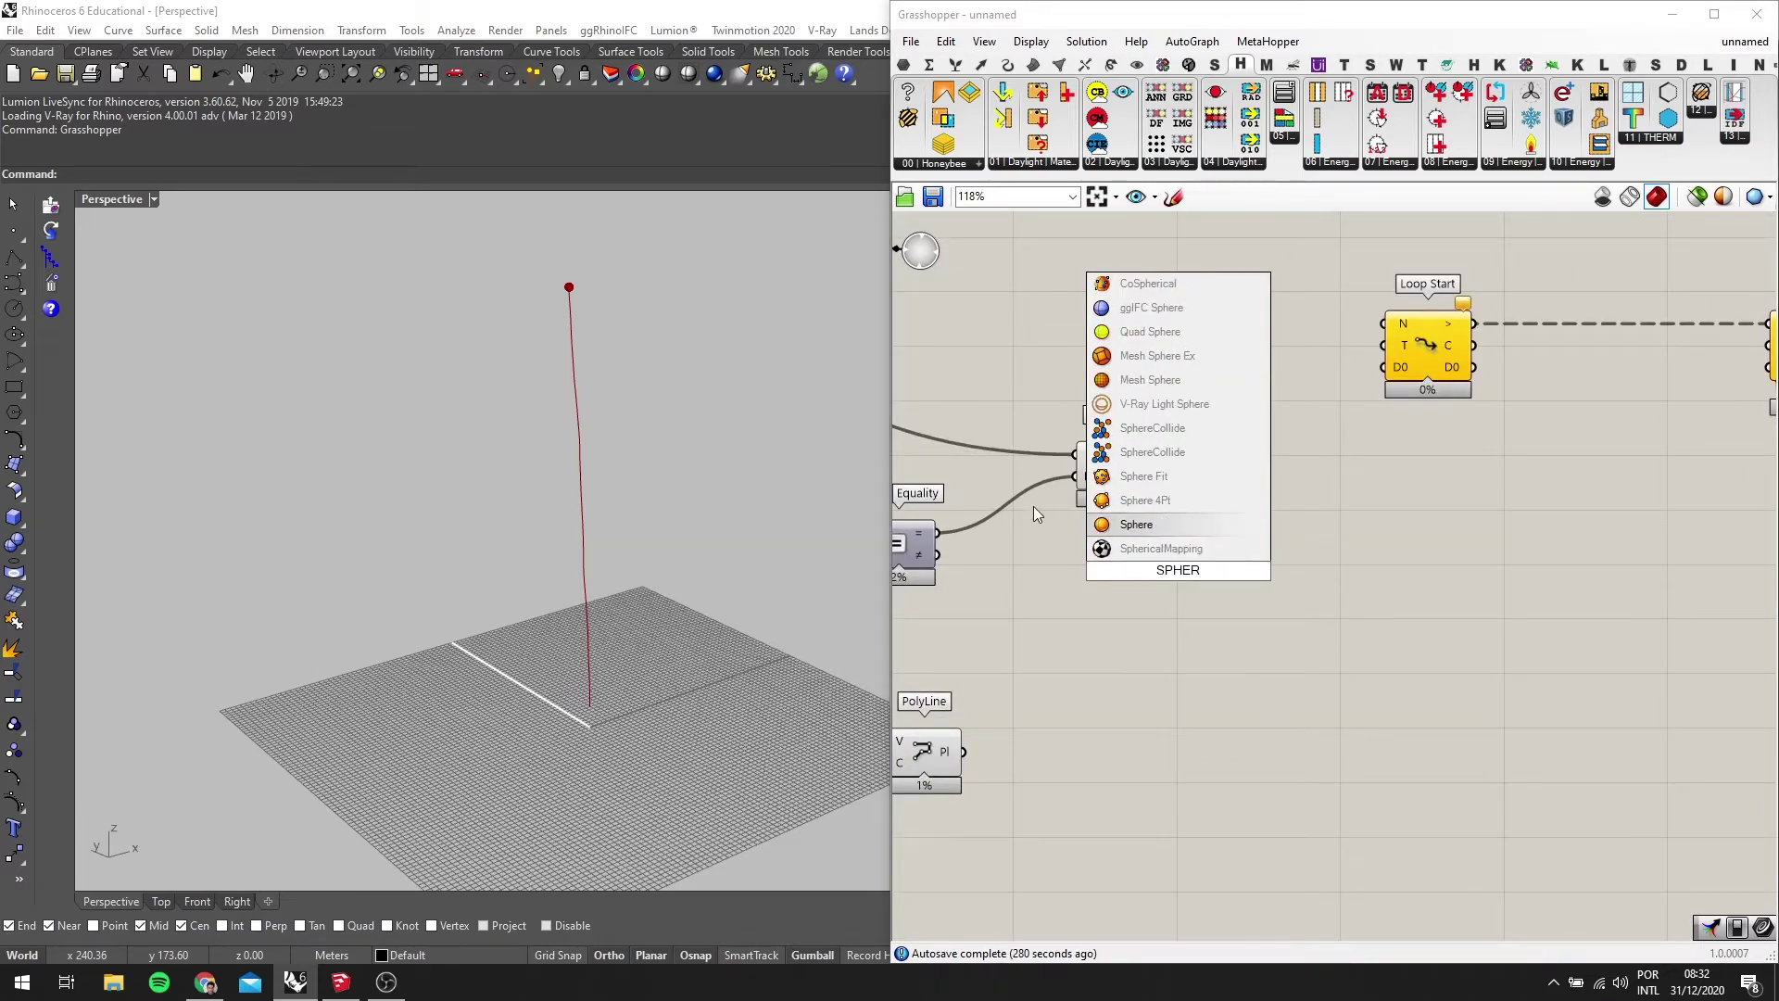
key(Return)
Move Sphere clear of Dispatch and connect Dispatch's A output to Sphere's base input B
scroll(448, 437, up, 2)
scroll(575, 255, up, 2)
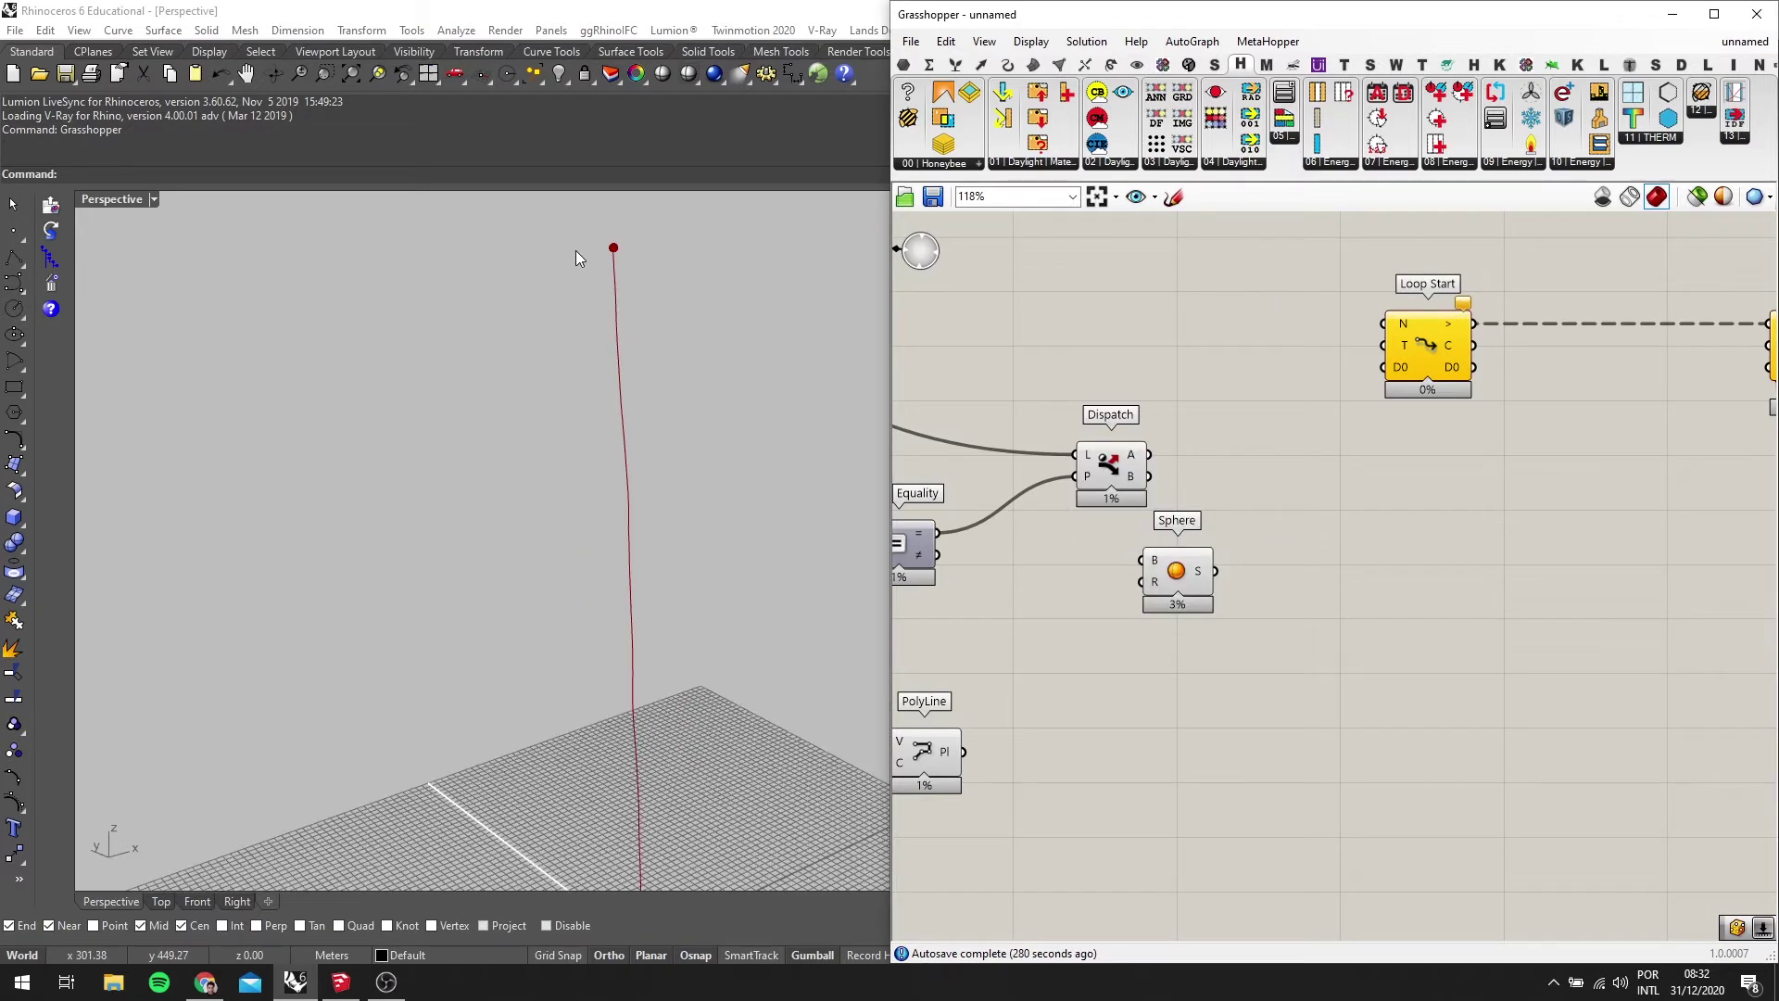
scroll(576, 248, up, 3)
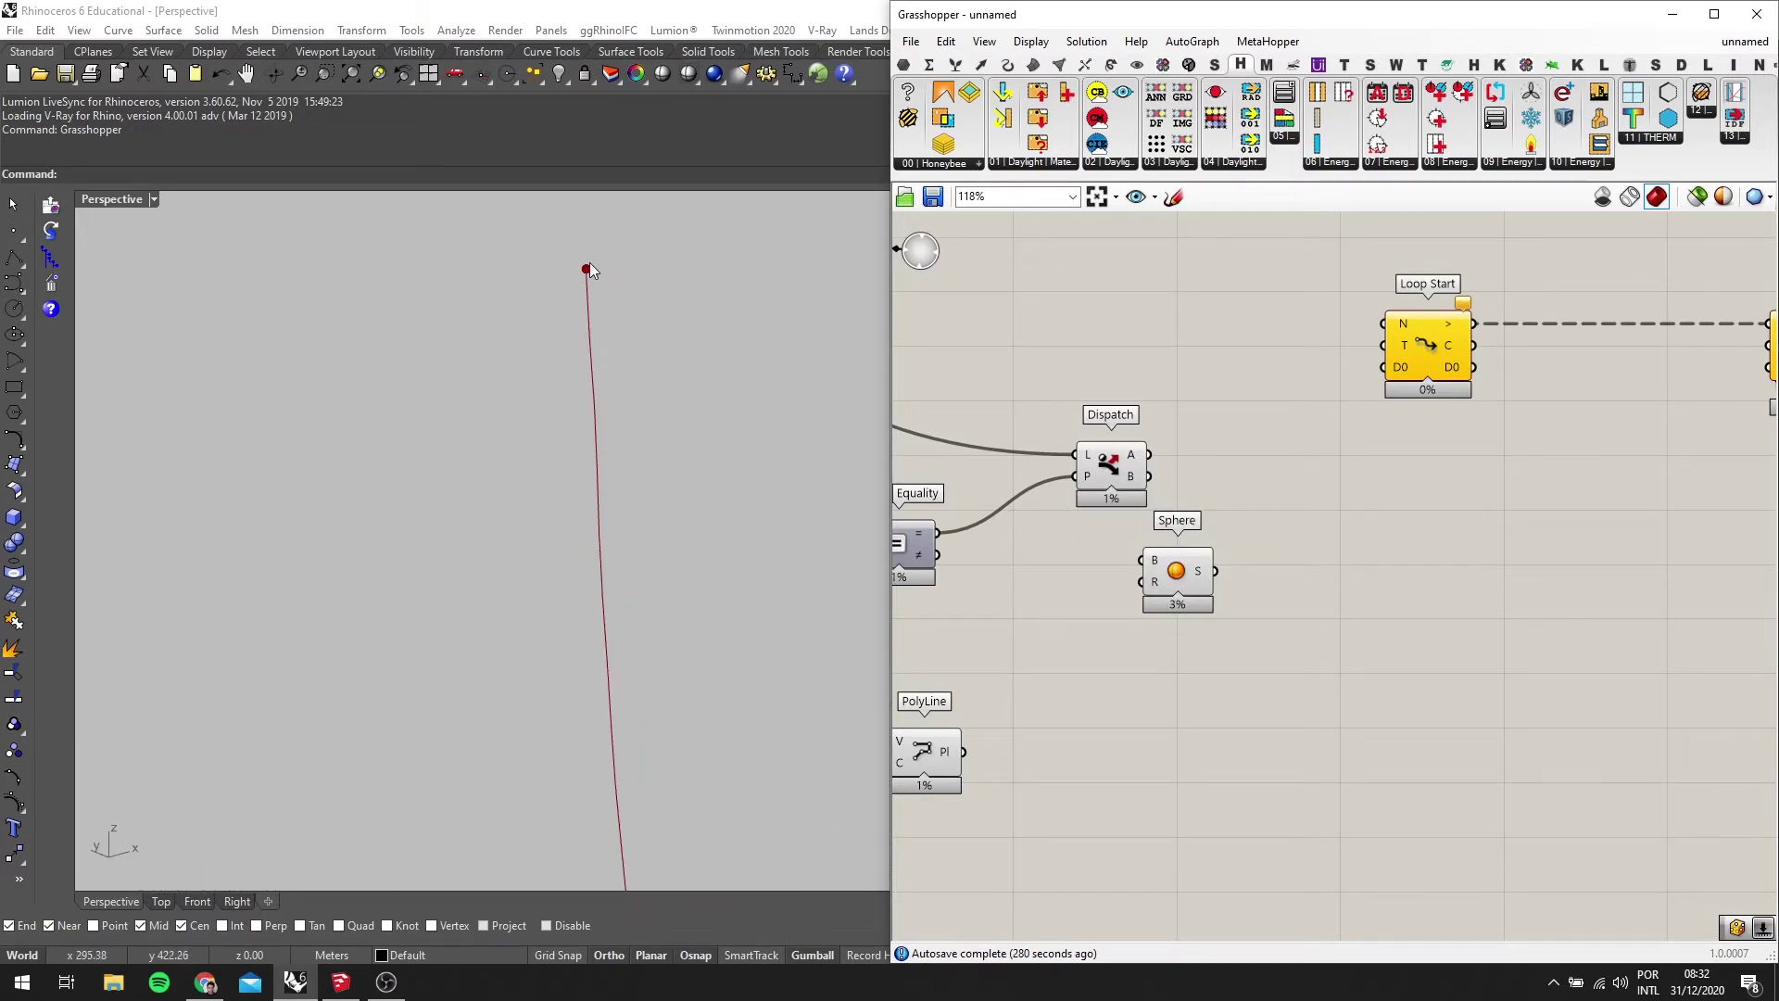
scroll(1158, 456, up, 2)
scroll(718, 417, down, 3)
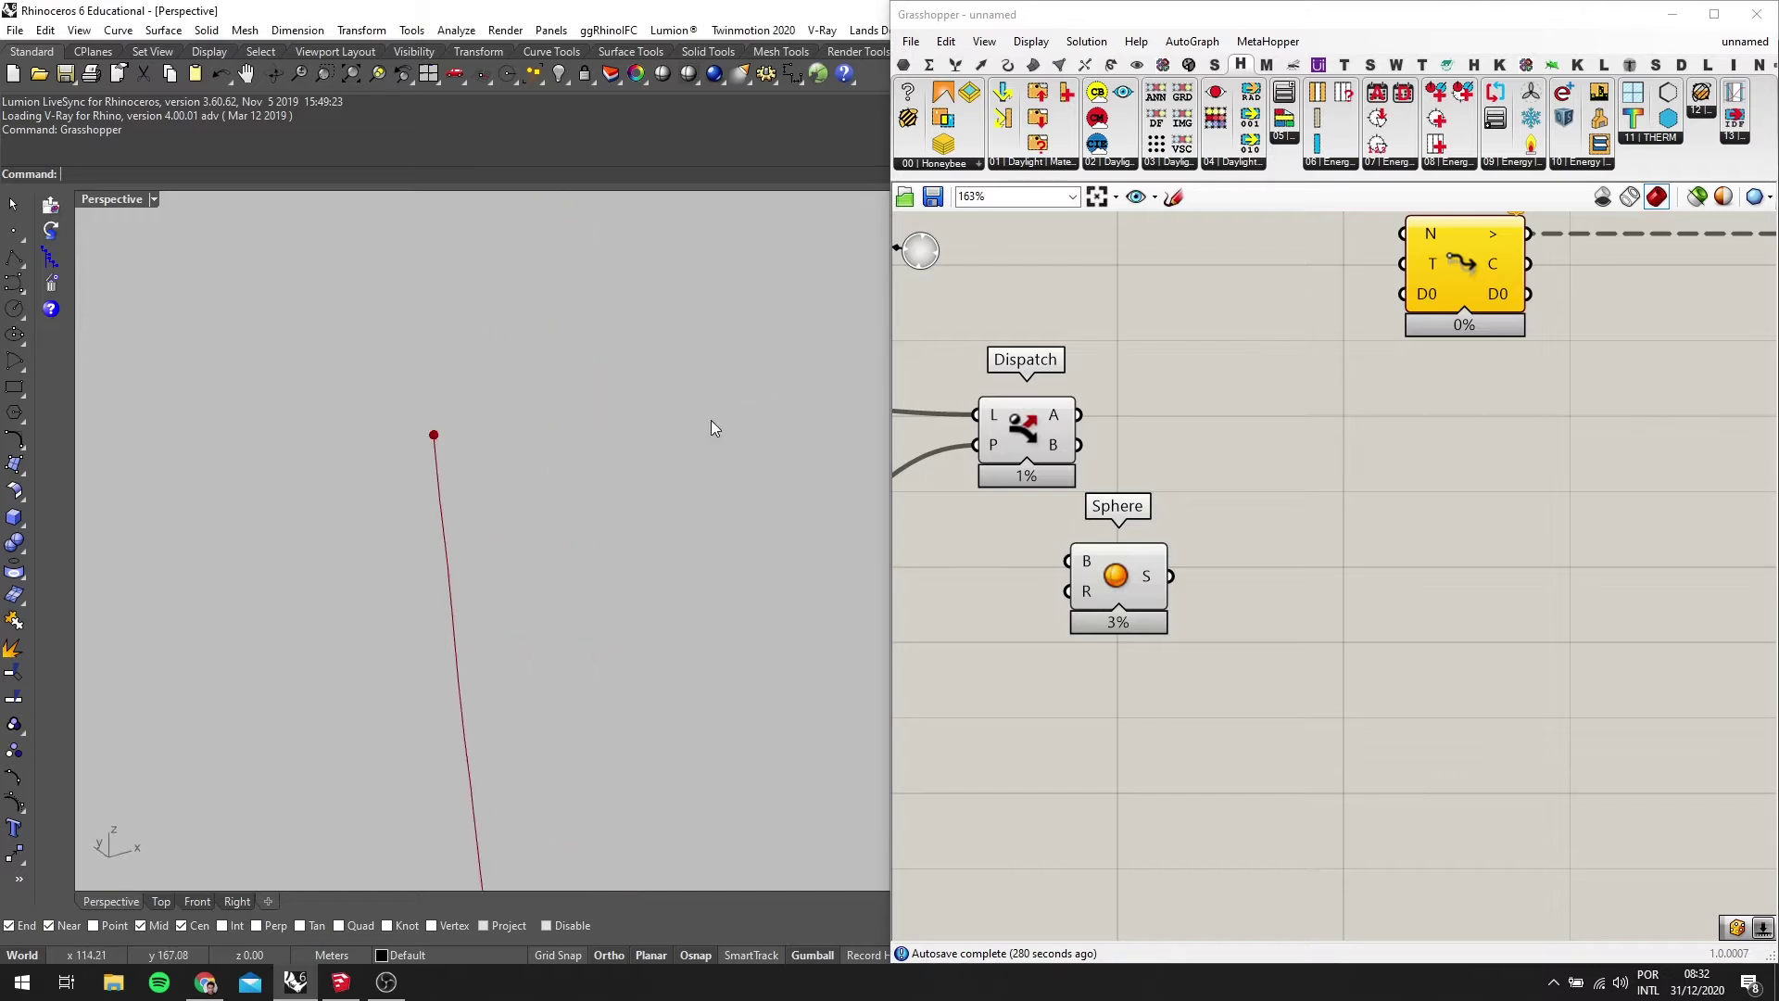
drag(1119, 581, 1240, 502)
scroll(1240, 503, down, 1)
right_drag(742, 576, 713, 760)
scroll(714, 753, up, 2)
scroll(1112, 500, up, 4)
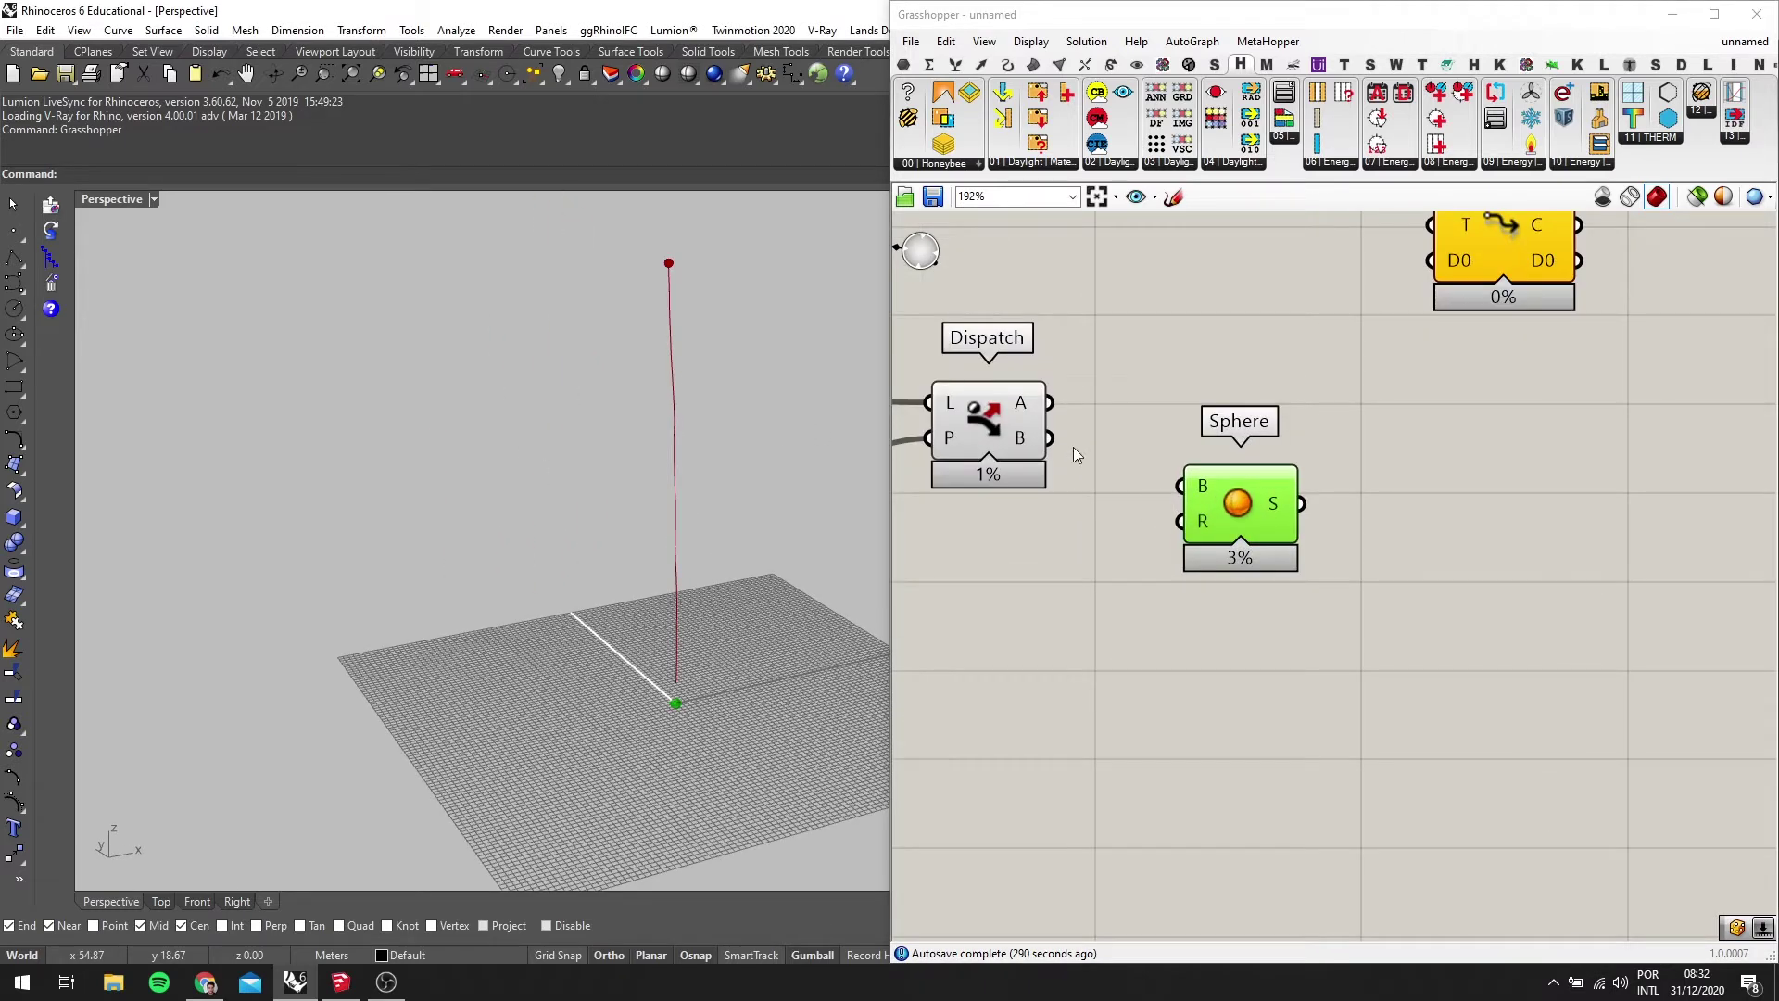
drag(1046, 393, 1264, 448)
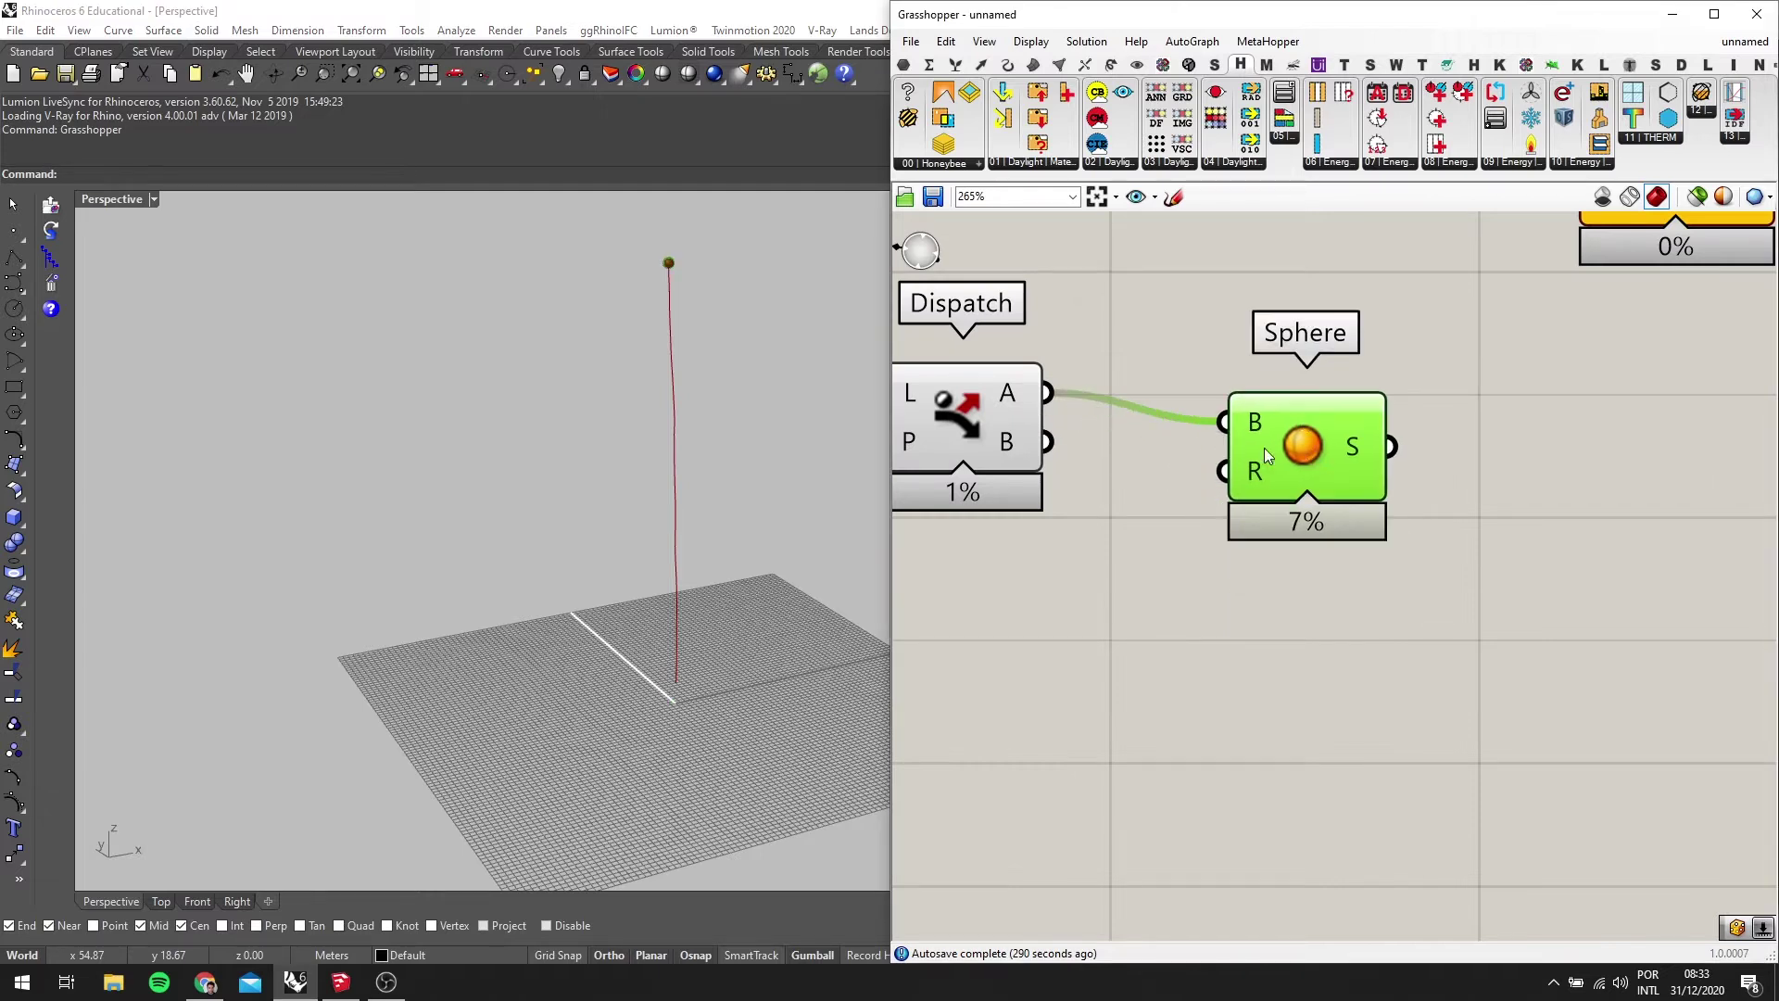
Check the sphere at the polyline's end point and line up the Sphere component with Dispatch
scroll(642, 259, up, 5)
scroll(608, 230, up, 4)
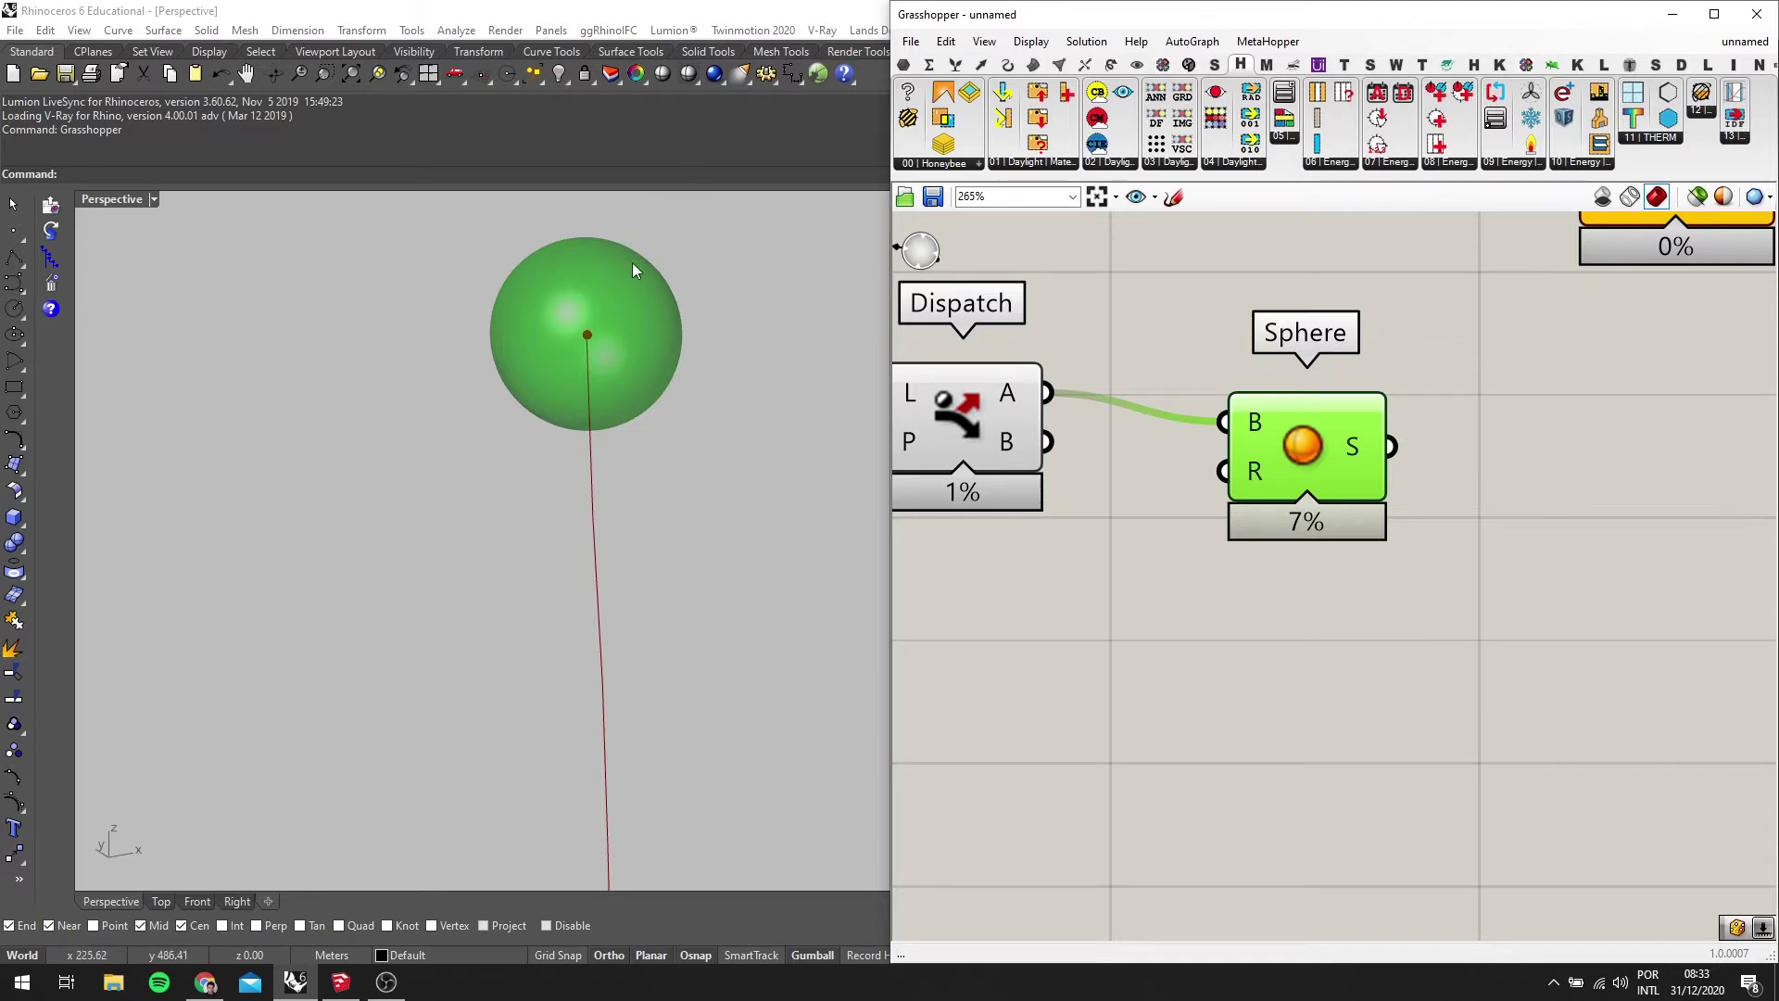
scroll(1128, 506, down, 5)
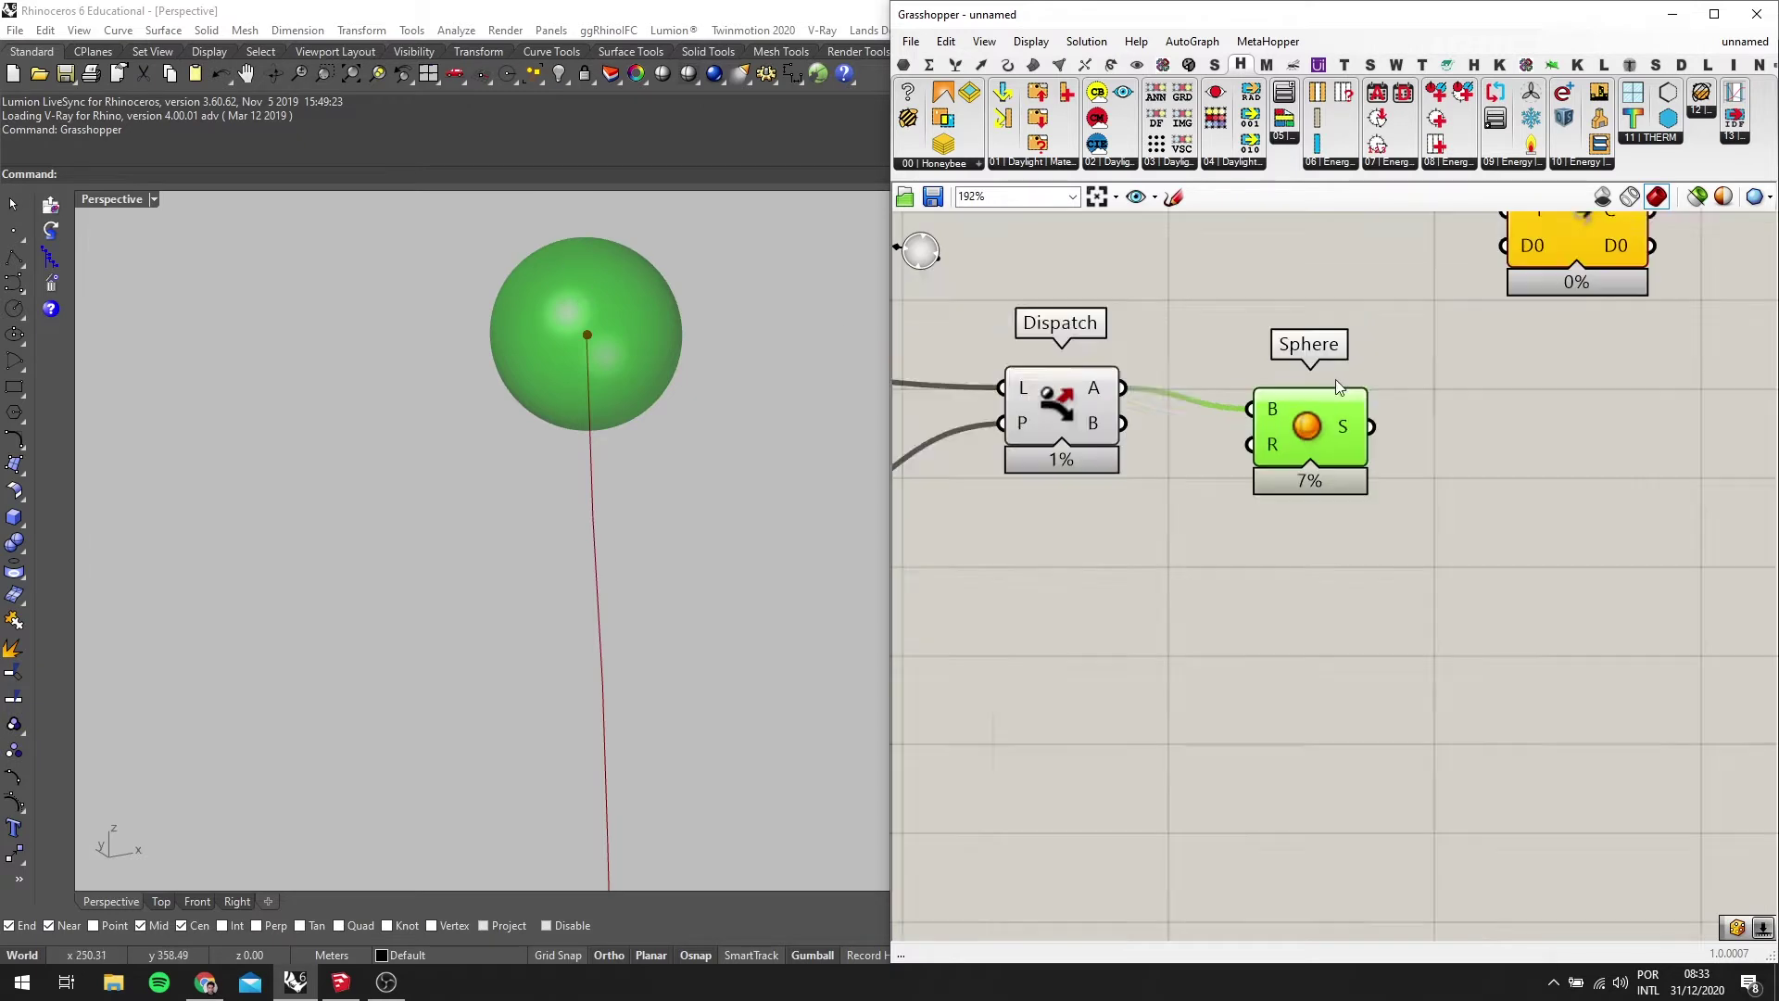
drag(1129, 505, 1123, 494)
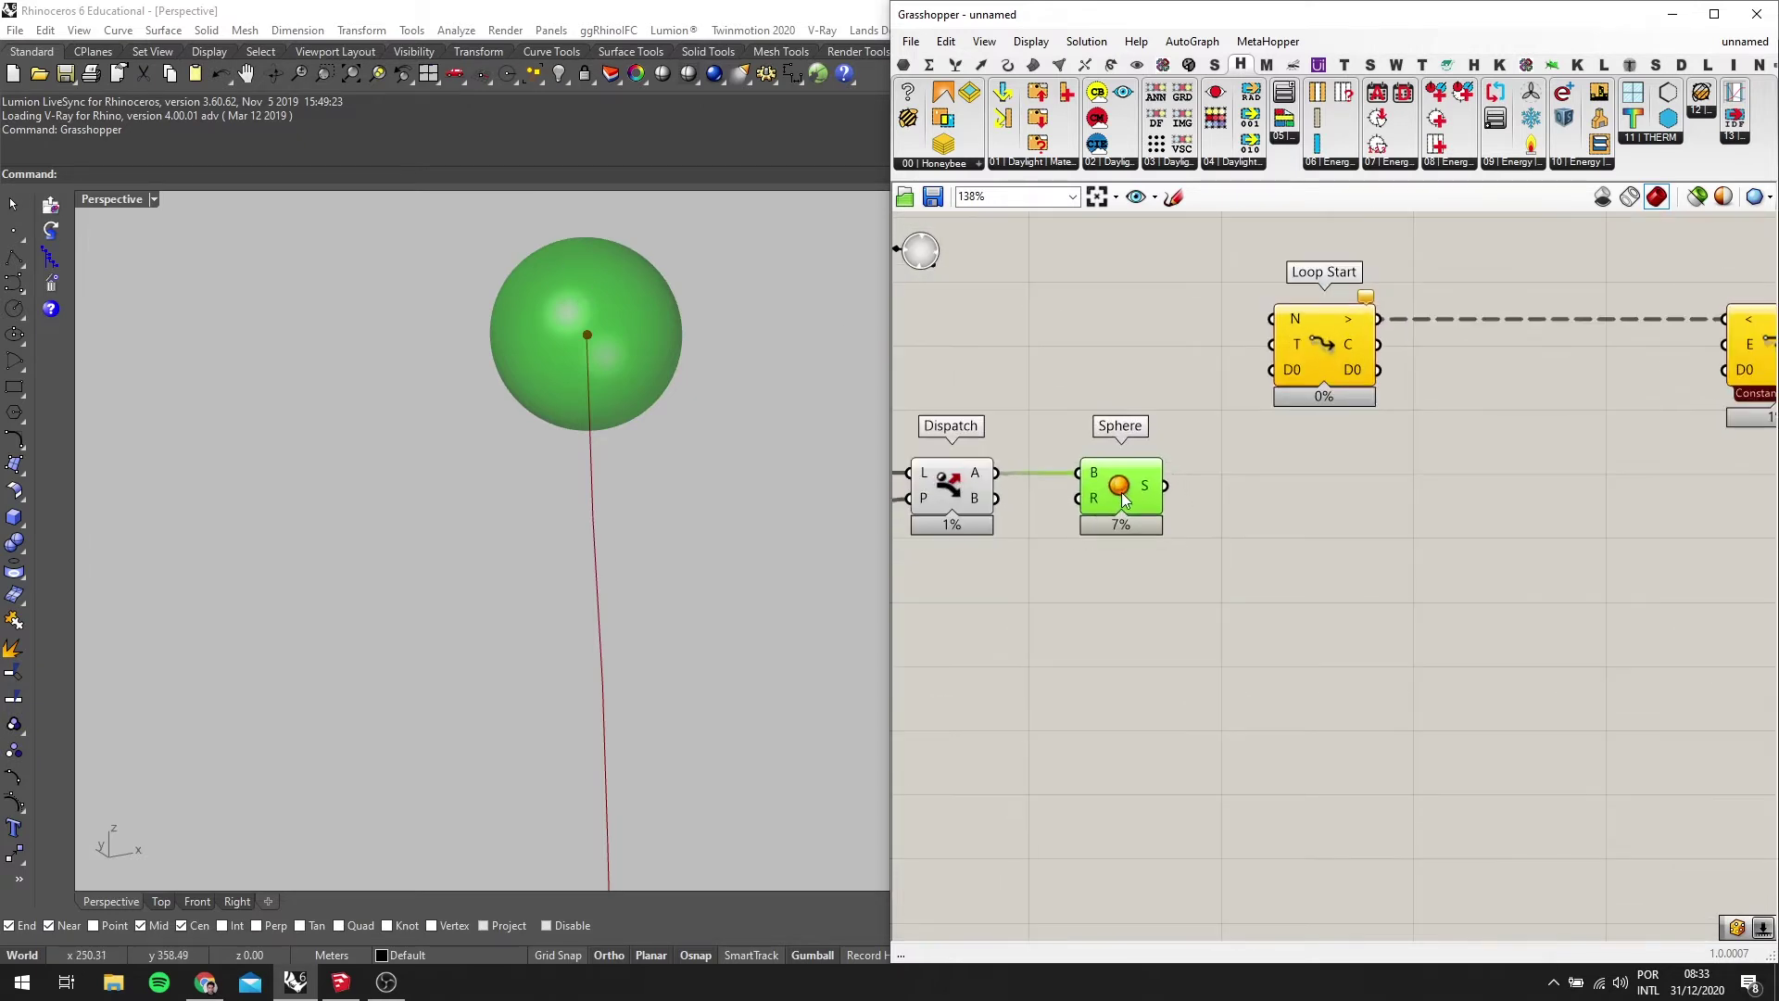
Add a Populate Geometry component beside Sphere and connect Sphere's S output to its geometry input G
double_click(1173, 602)
text(POPU)
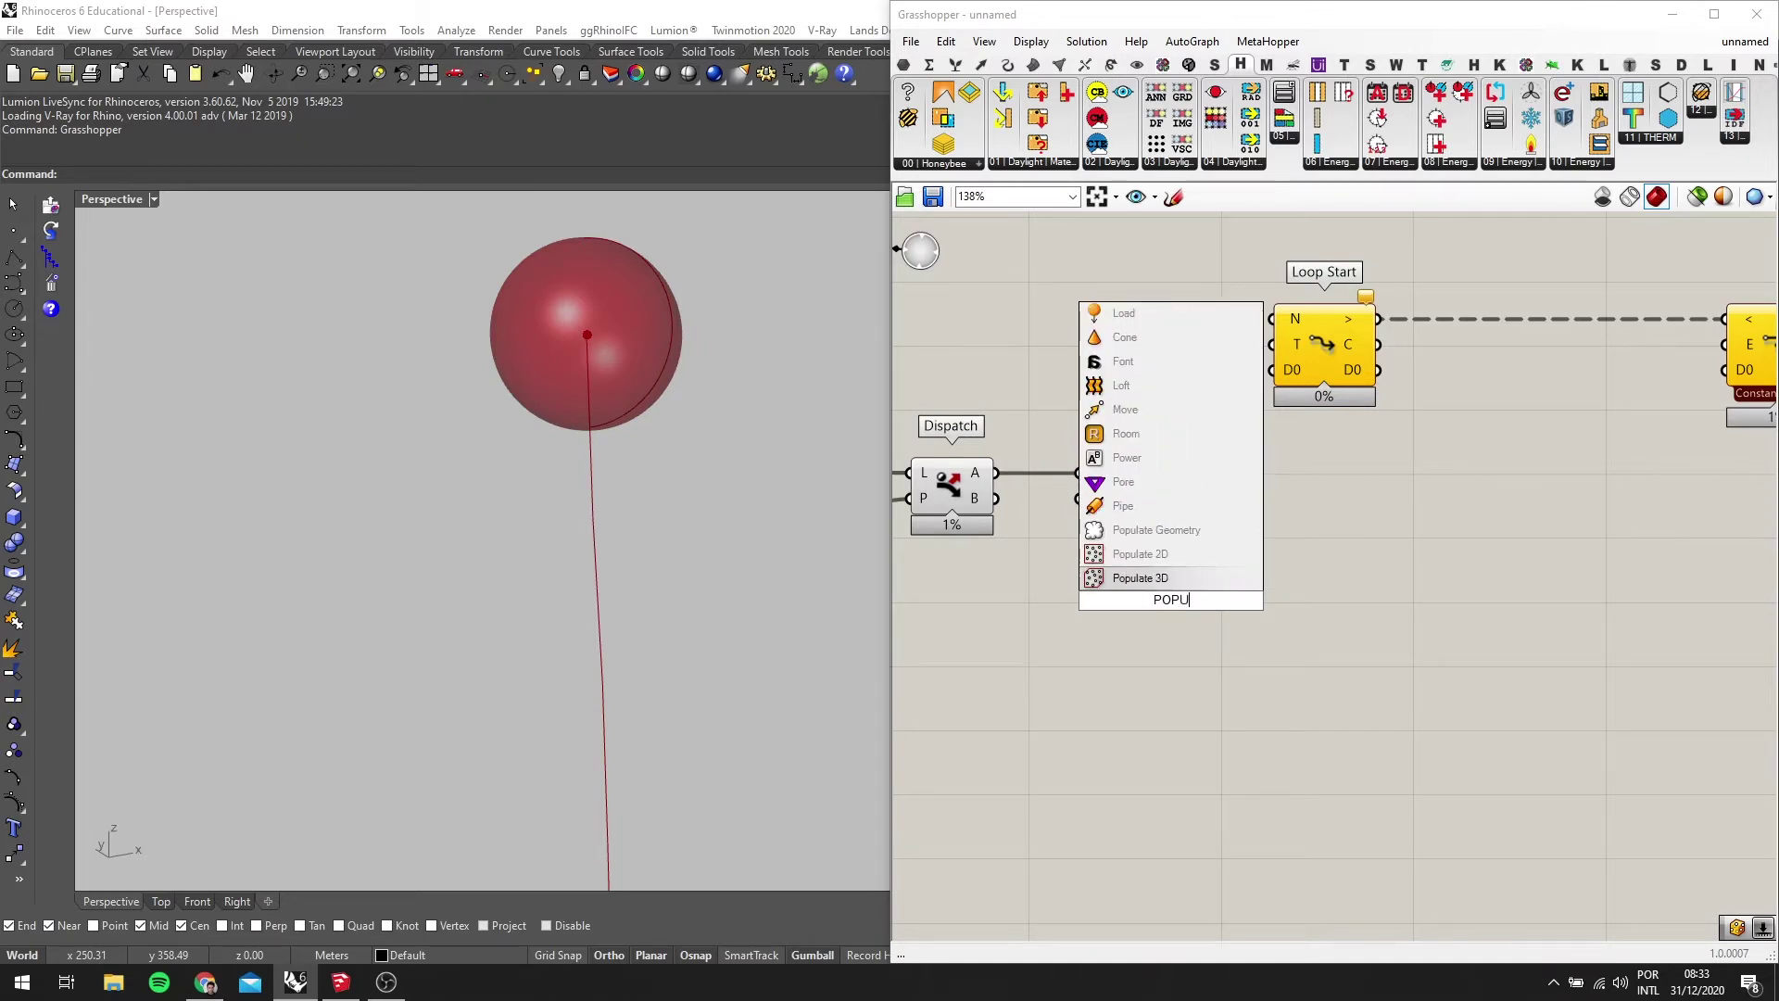
click(1159, 529)
drag(1191, 596, 1256, 502)
scroll(1196, 501, up, 1)
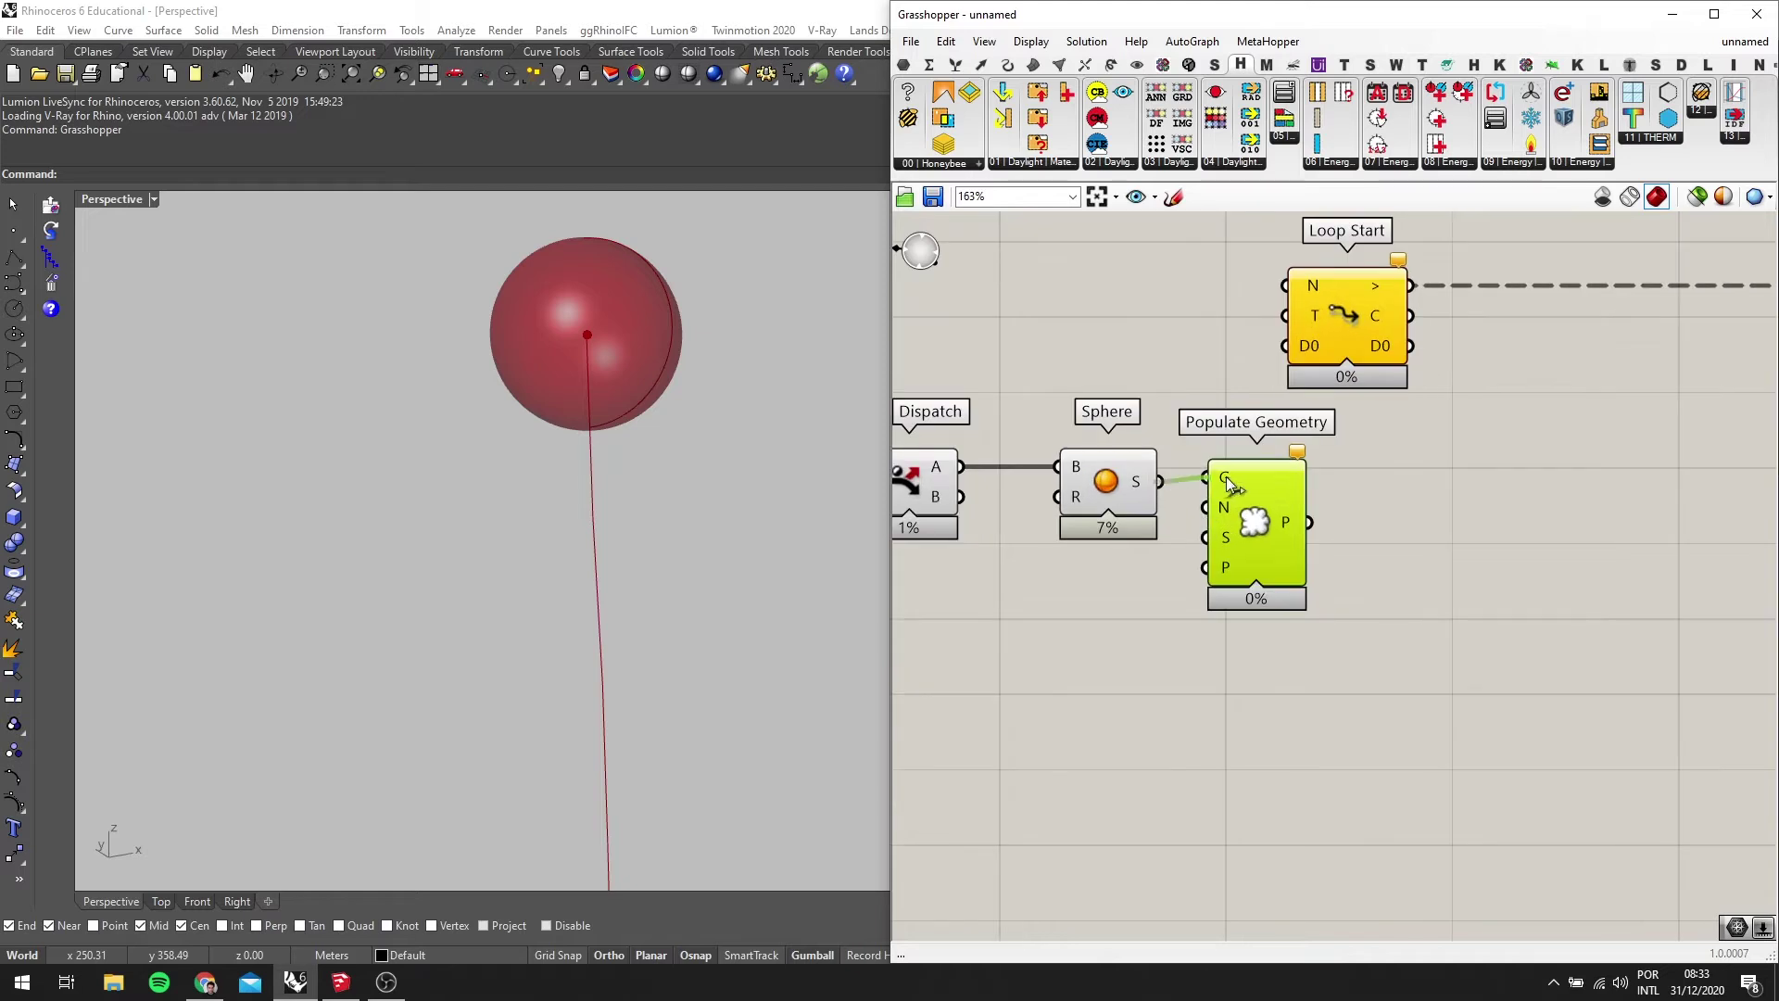
scroll(1220, 556, up, 2)
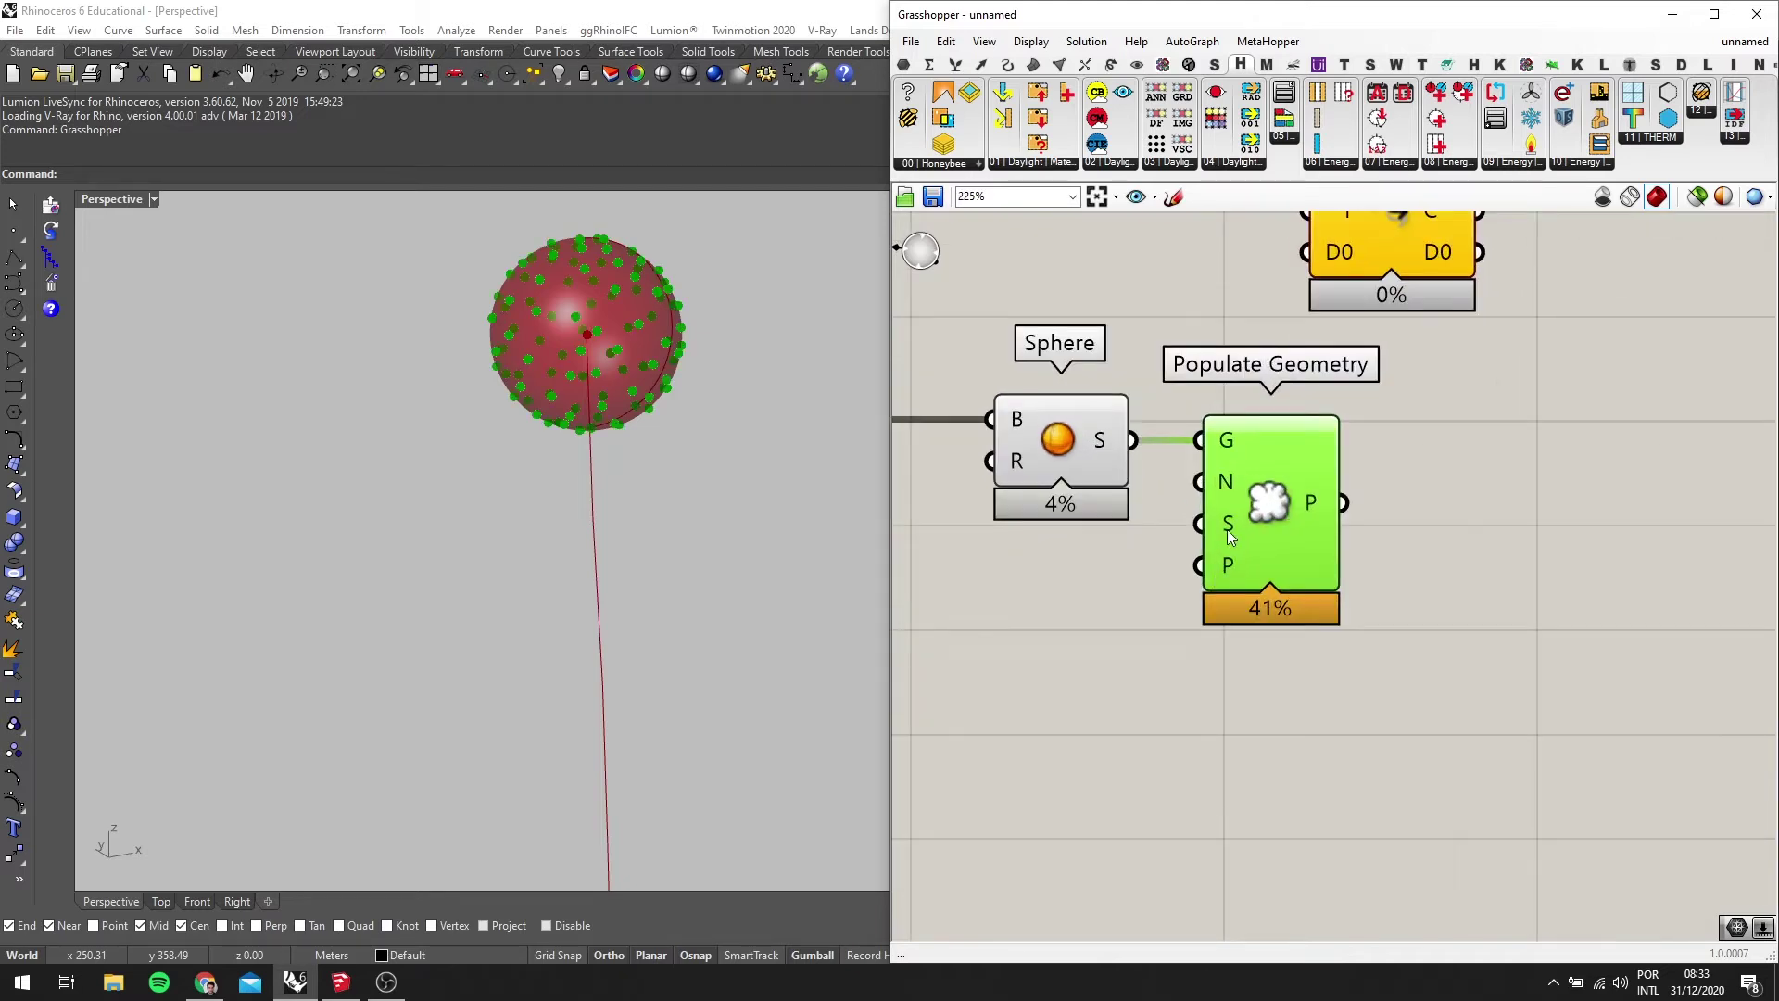
Add a SeedGenerator component below Sphere and connect its R output to Populate Geometry's seed input S
double_click(926, 702)
text(z)
key(BackSpace)
text(SEED)
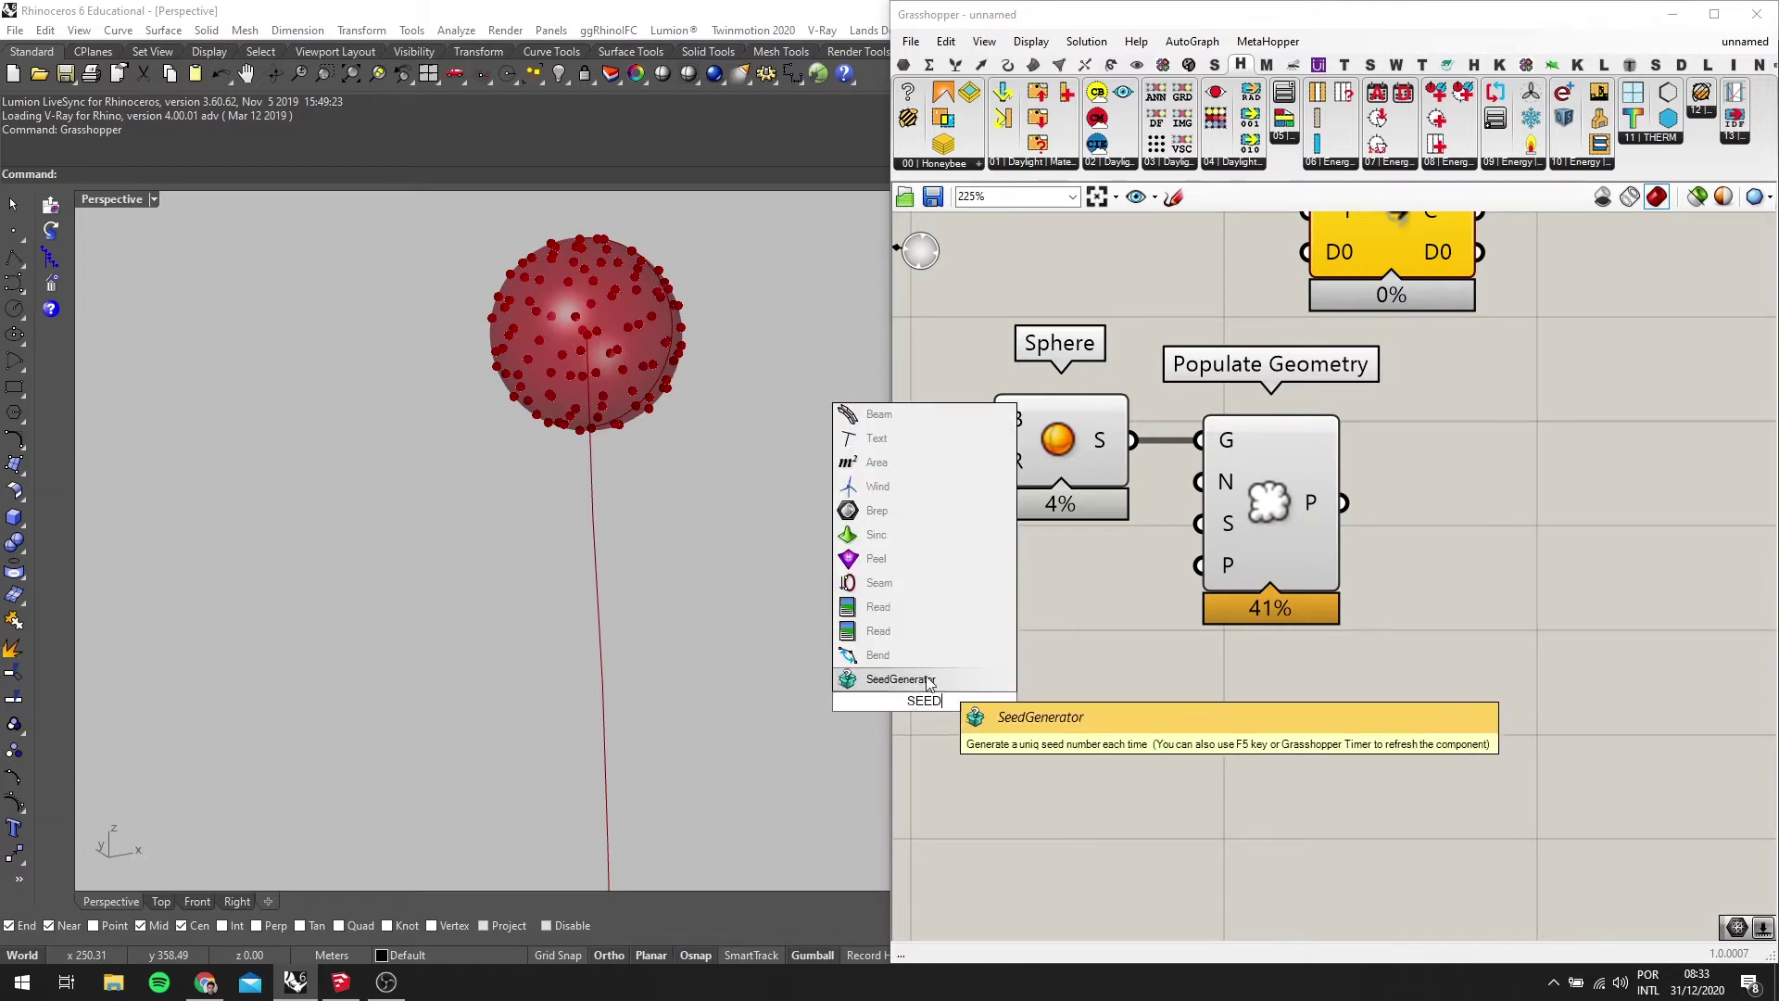
click(928, 682)
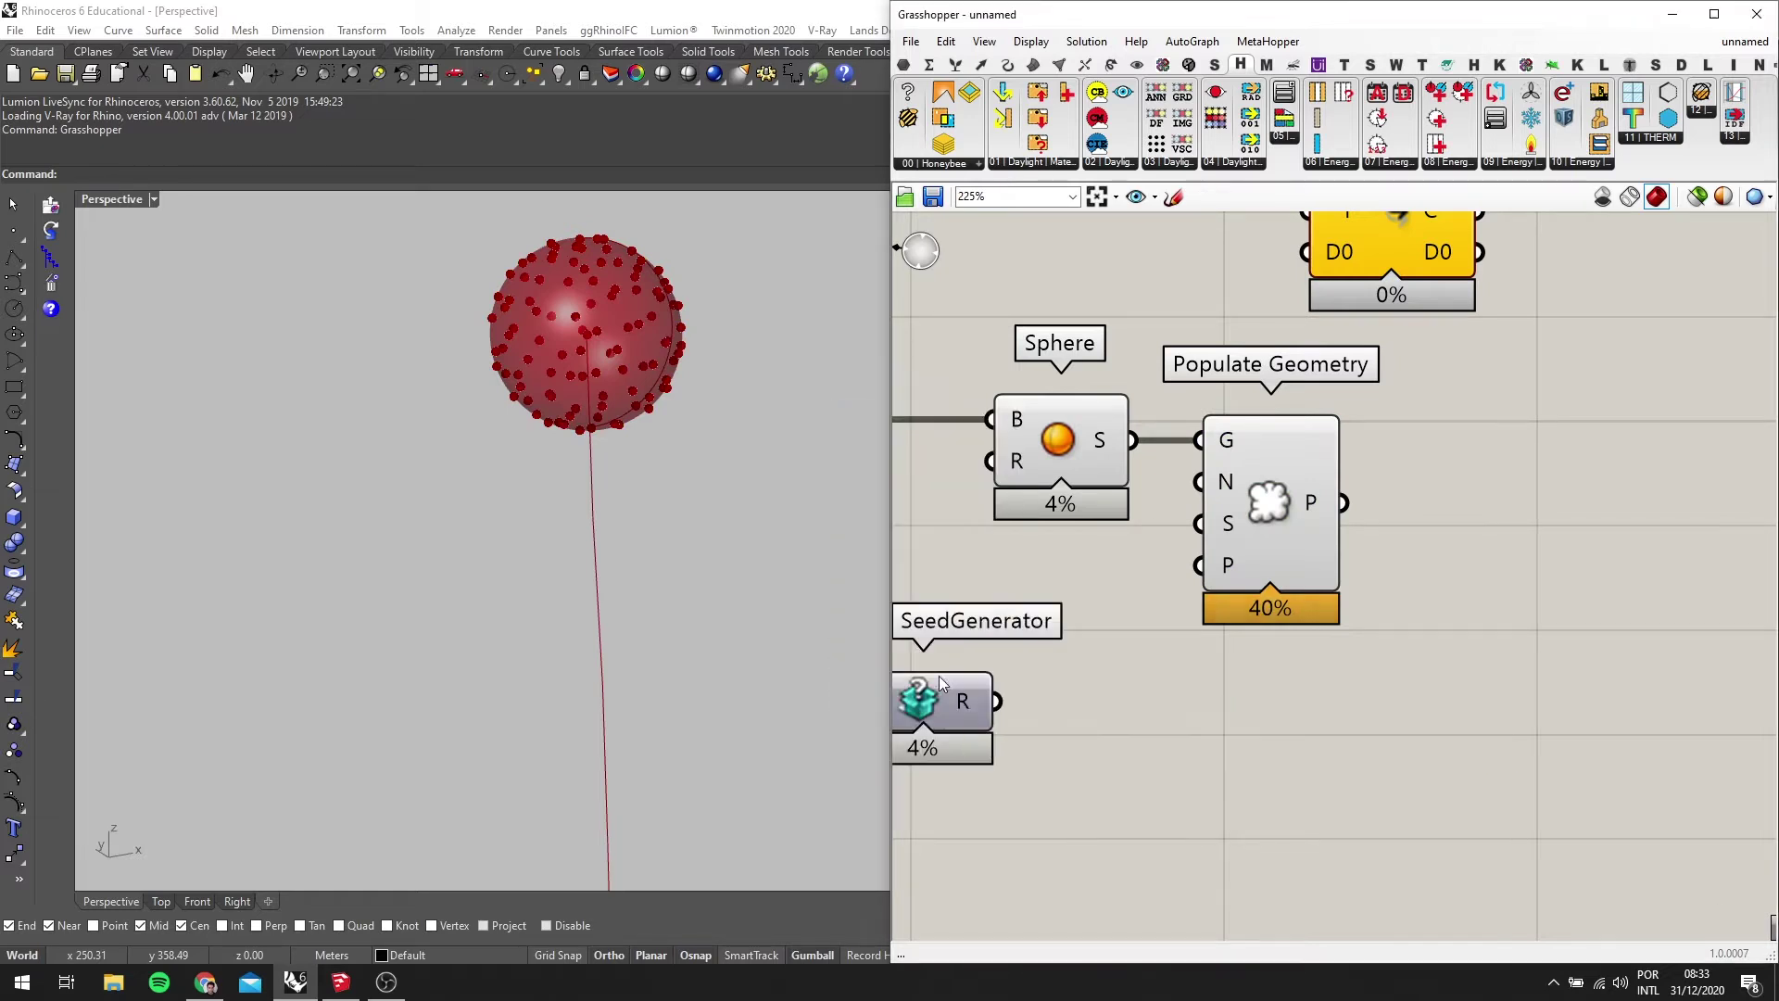
drag(1229, 512, 1233, 515)
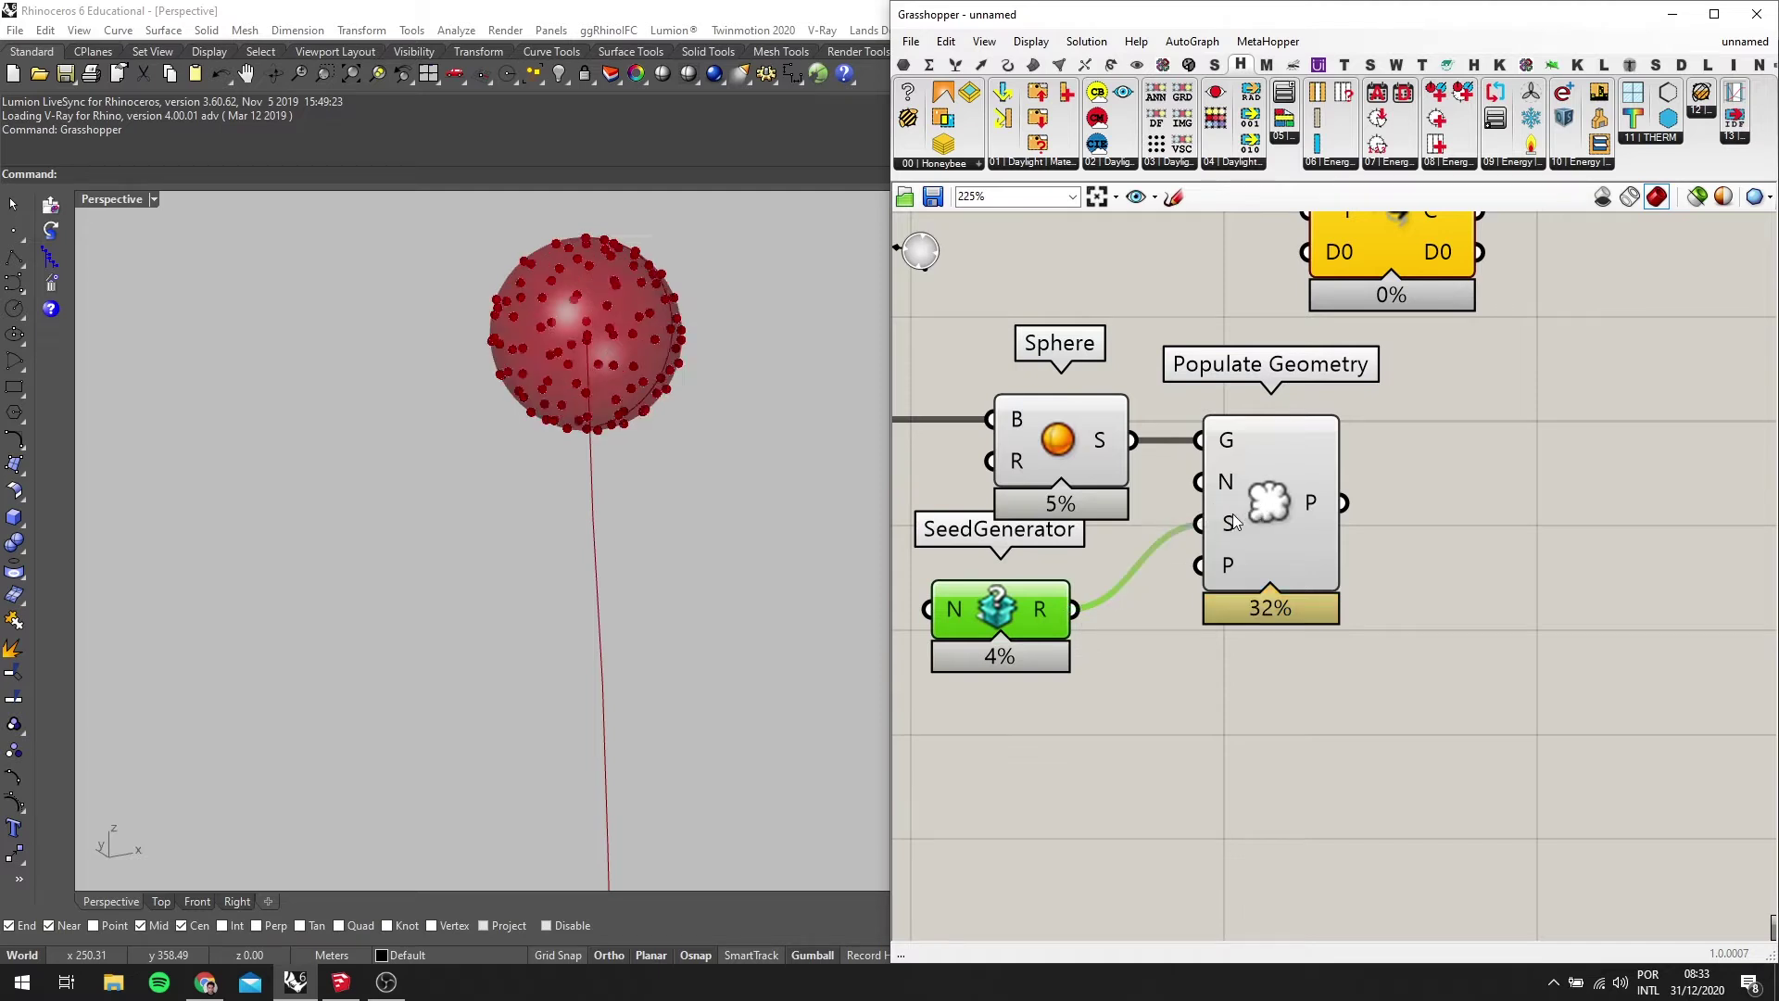
Add a number slider set to 200 and connect it to Populate Geometry's count input N
click(1284, 533)
scroll(1395, 554, down, 4)
right_drag(1395, 554, 1262, 634)
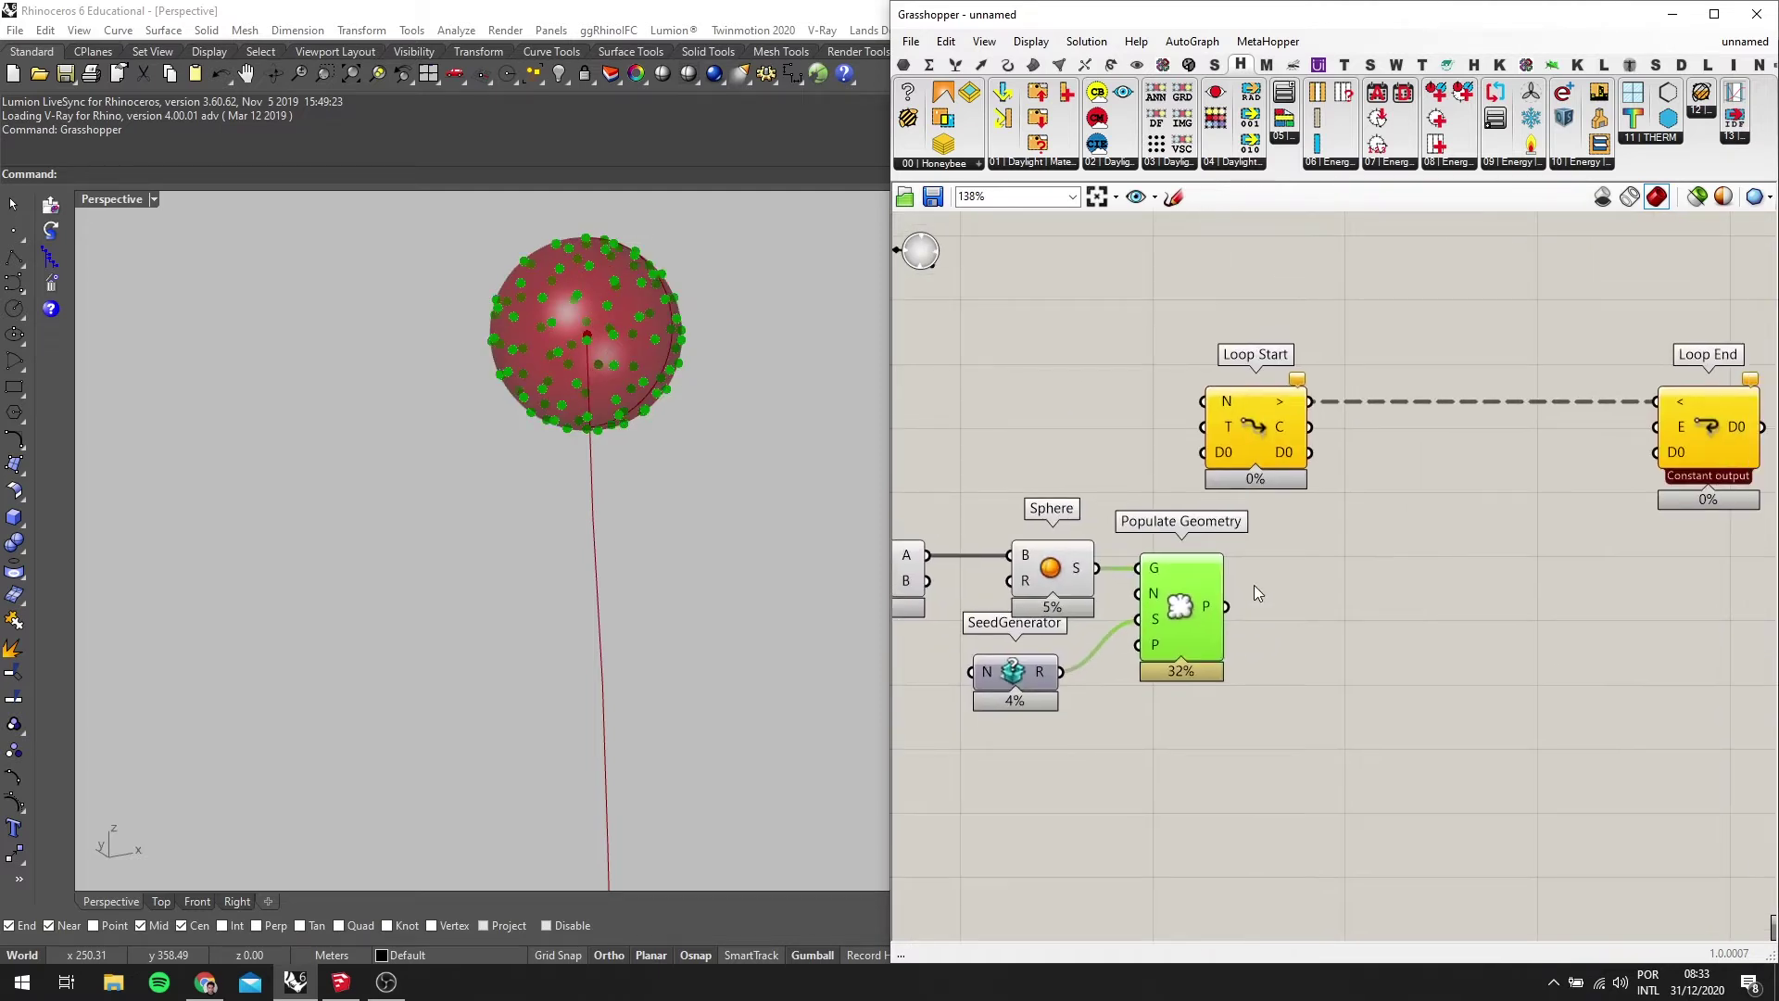
scroll(1158, 602, up, 2)
double_click(1048, 760)
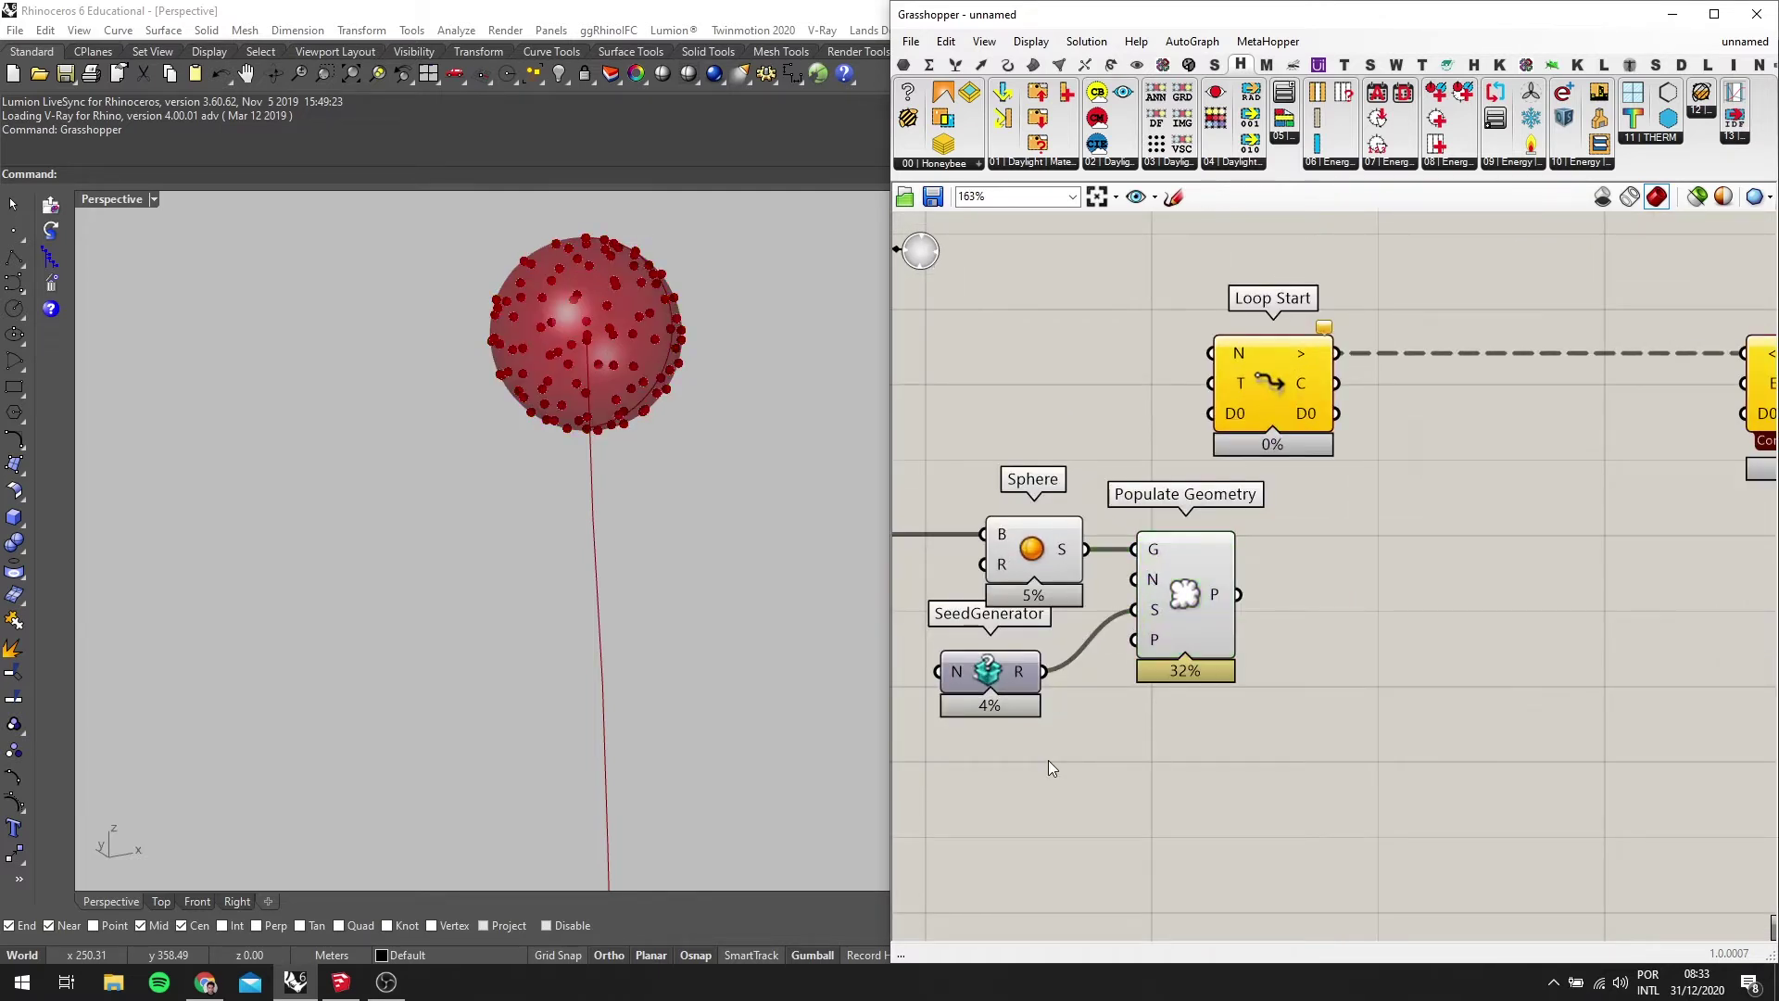
text(200)
key(Return)
drag(1101, 770, 1135, 579)
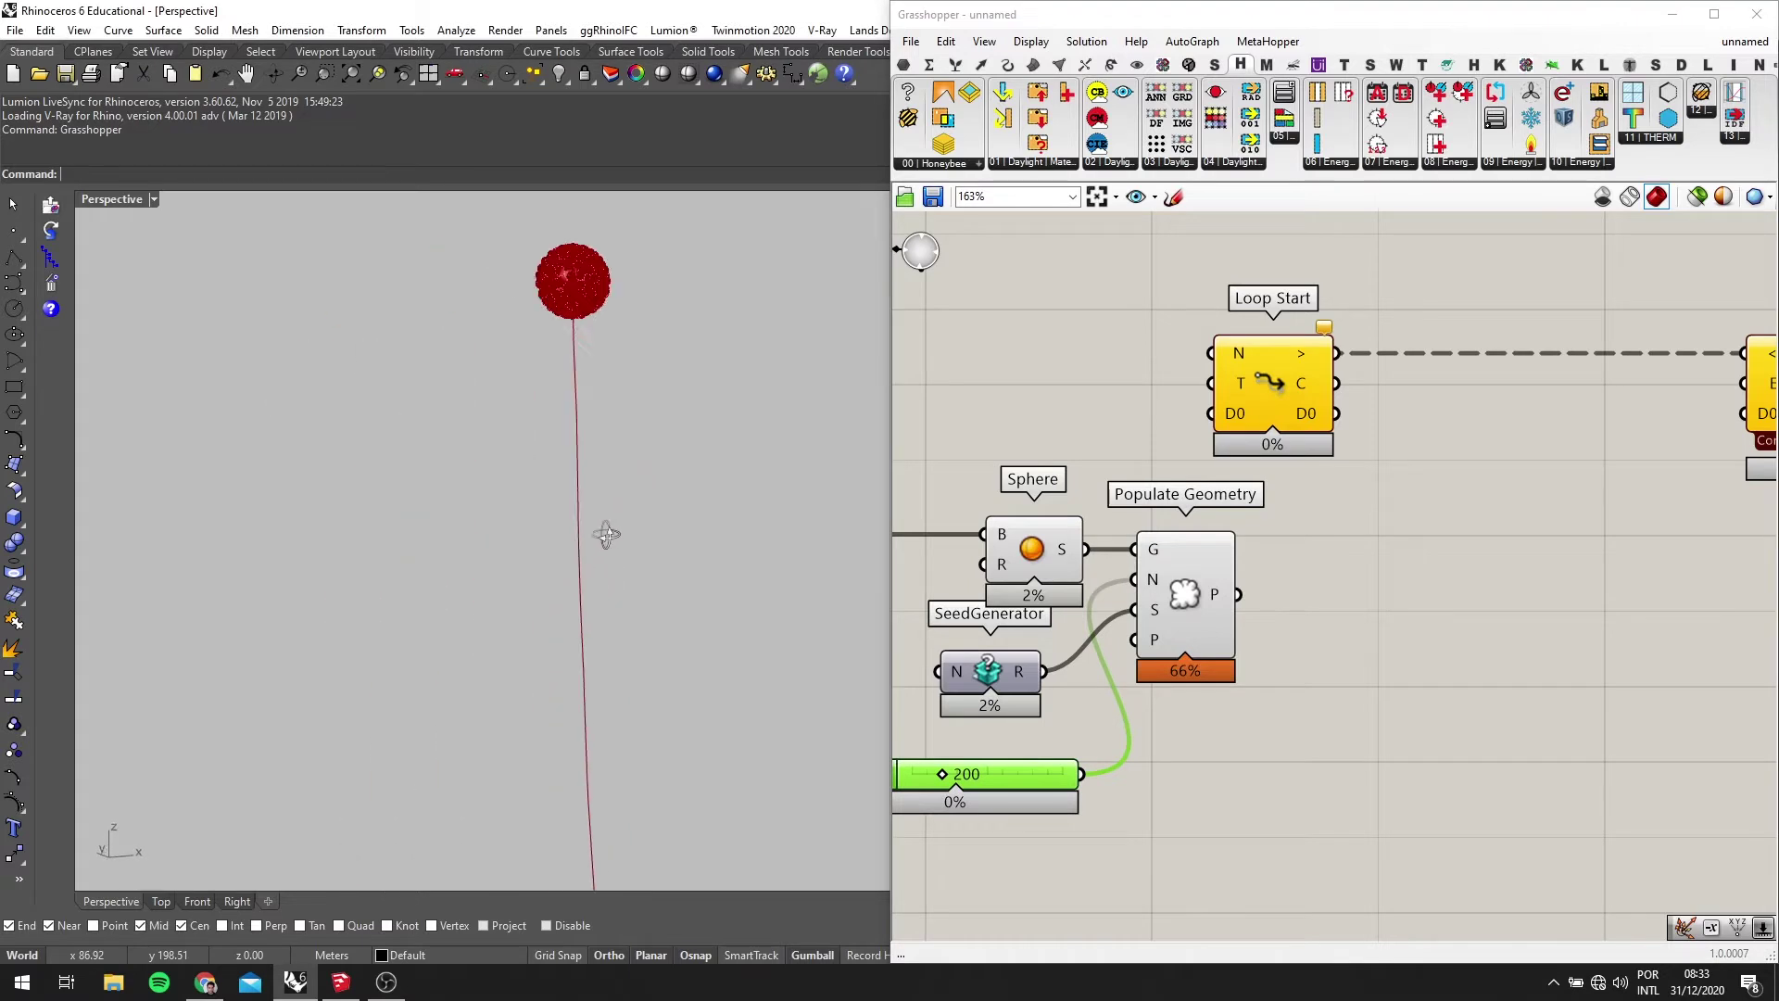
Add an Evaluate Surface component beyond Populate Geometry, leaving a gap between the two
right_drag(606, 535, 827, 638)
right_drag(1317, 720, 1439, 683)
scroll(1479, 601, down, 1)
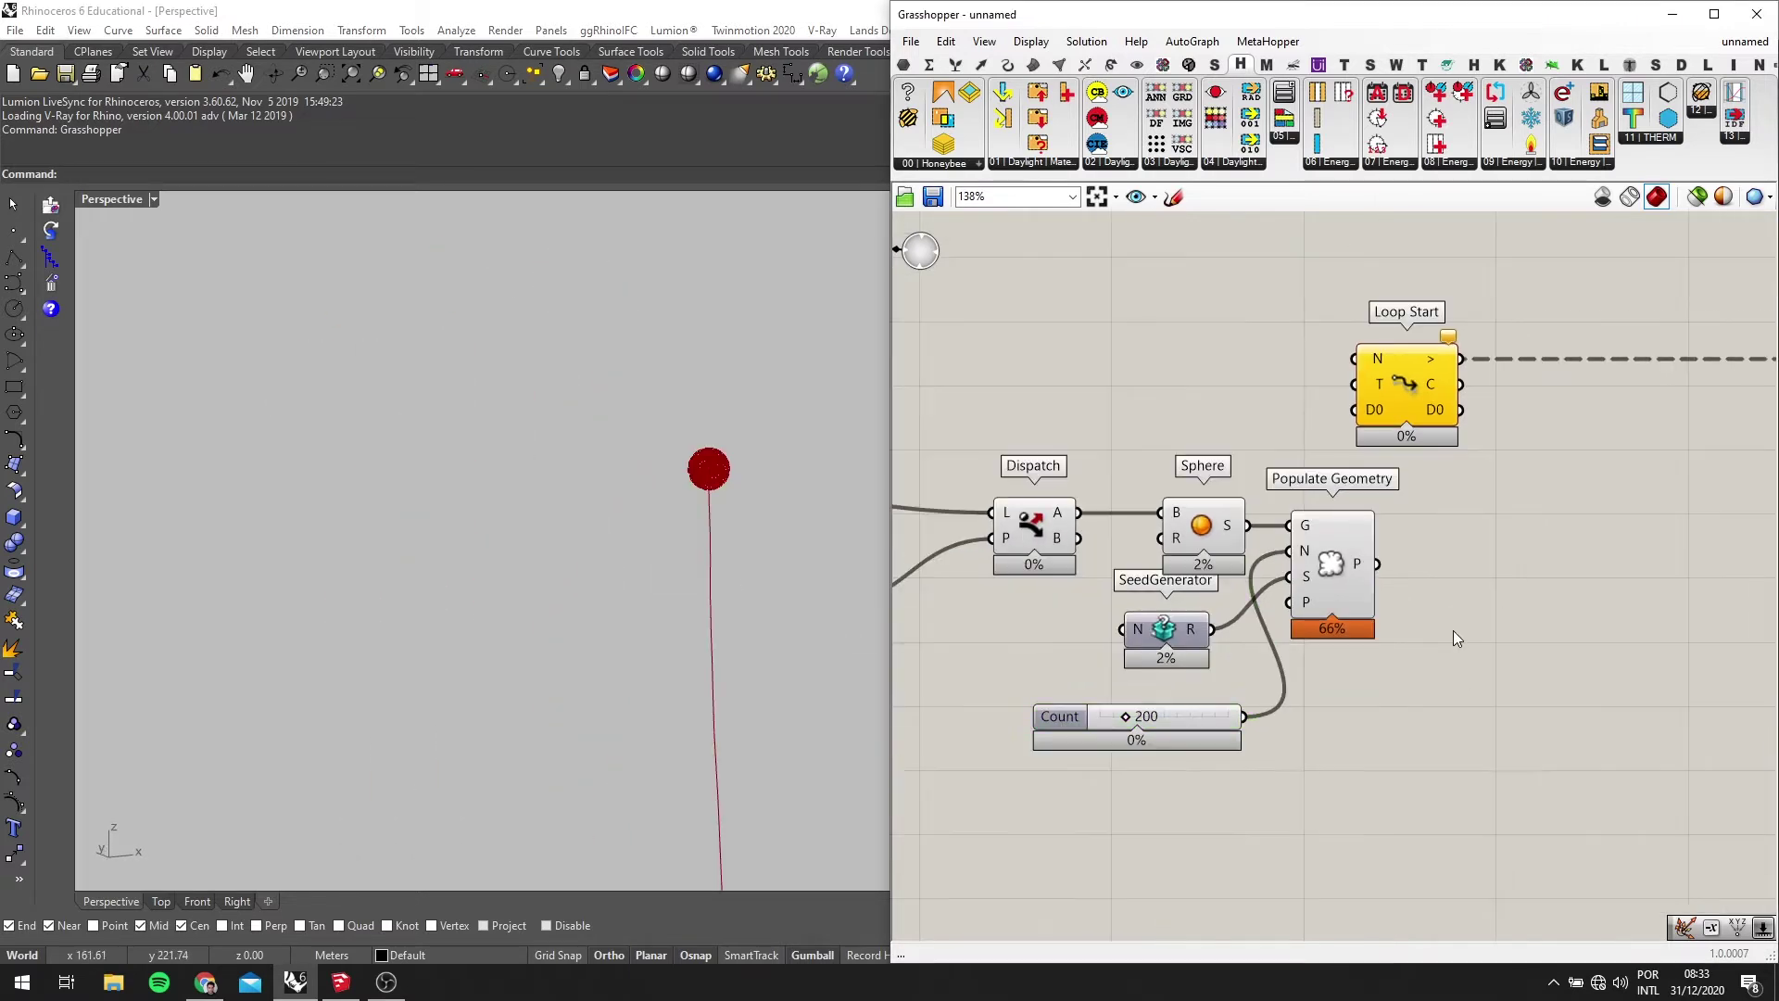
double_click(1453, 630)
text(EVALUA)
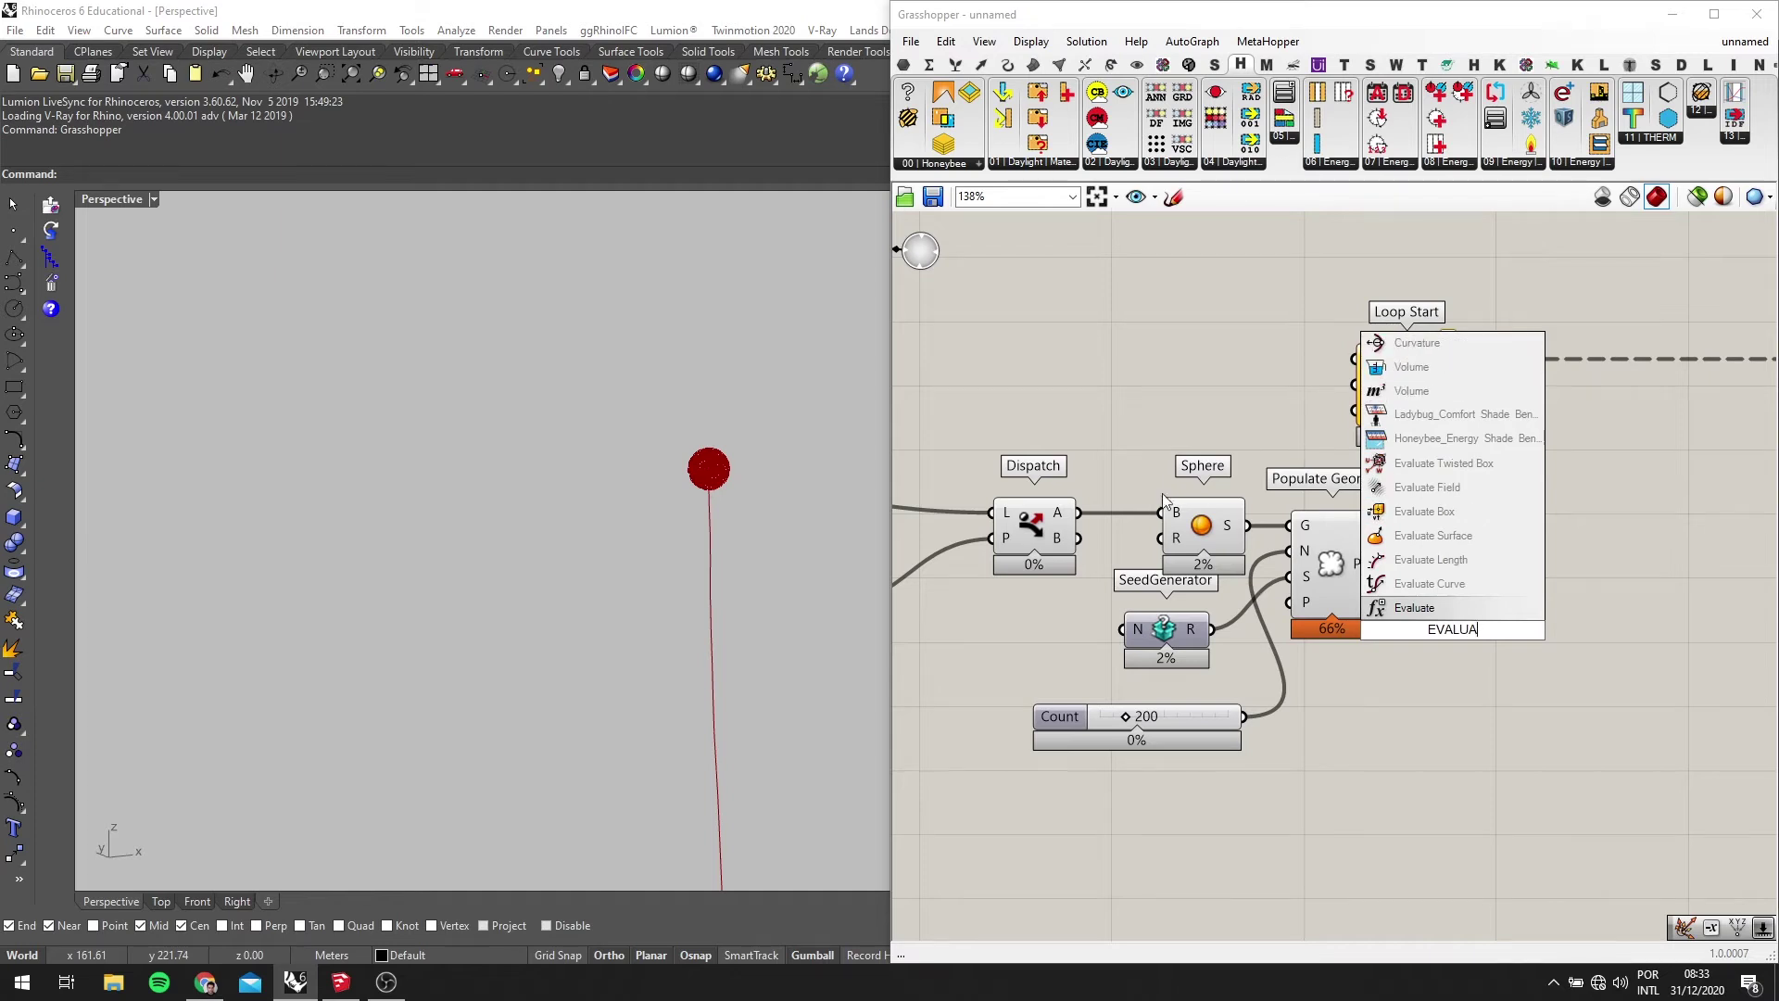
click(1433, 536)
scroll(1474, 630, up, 3)
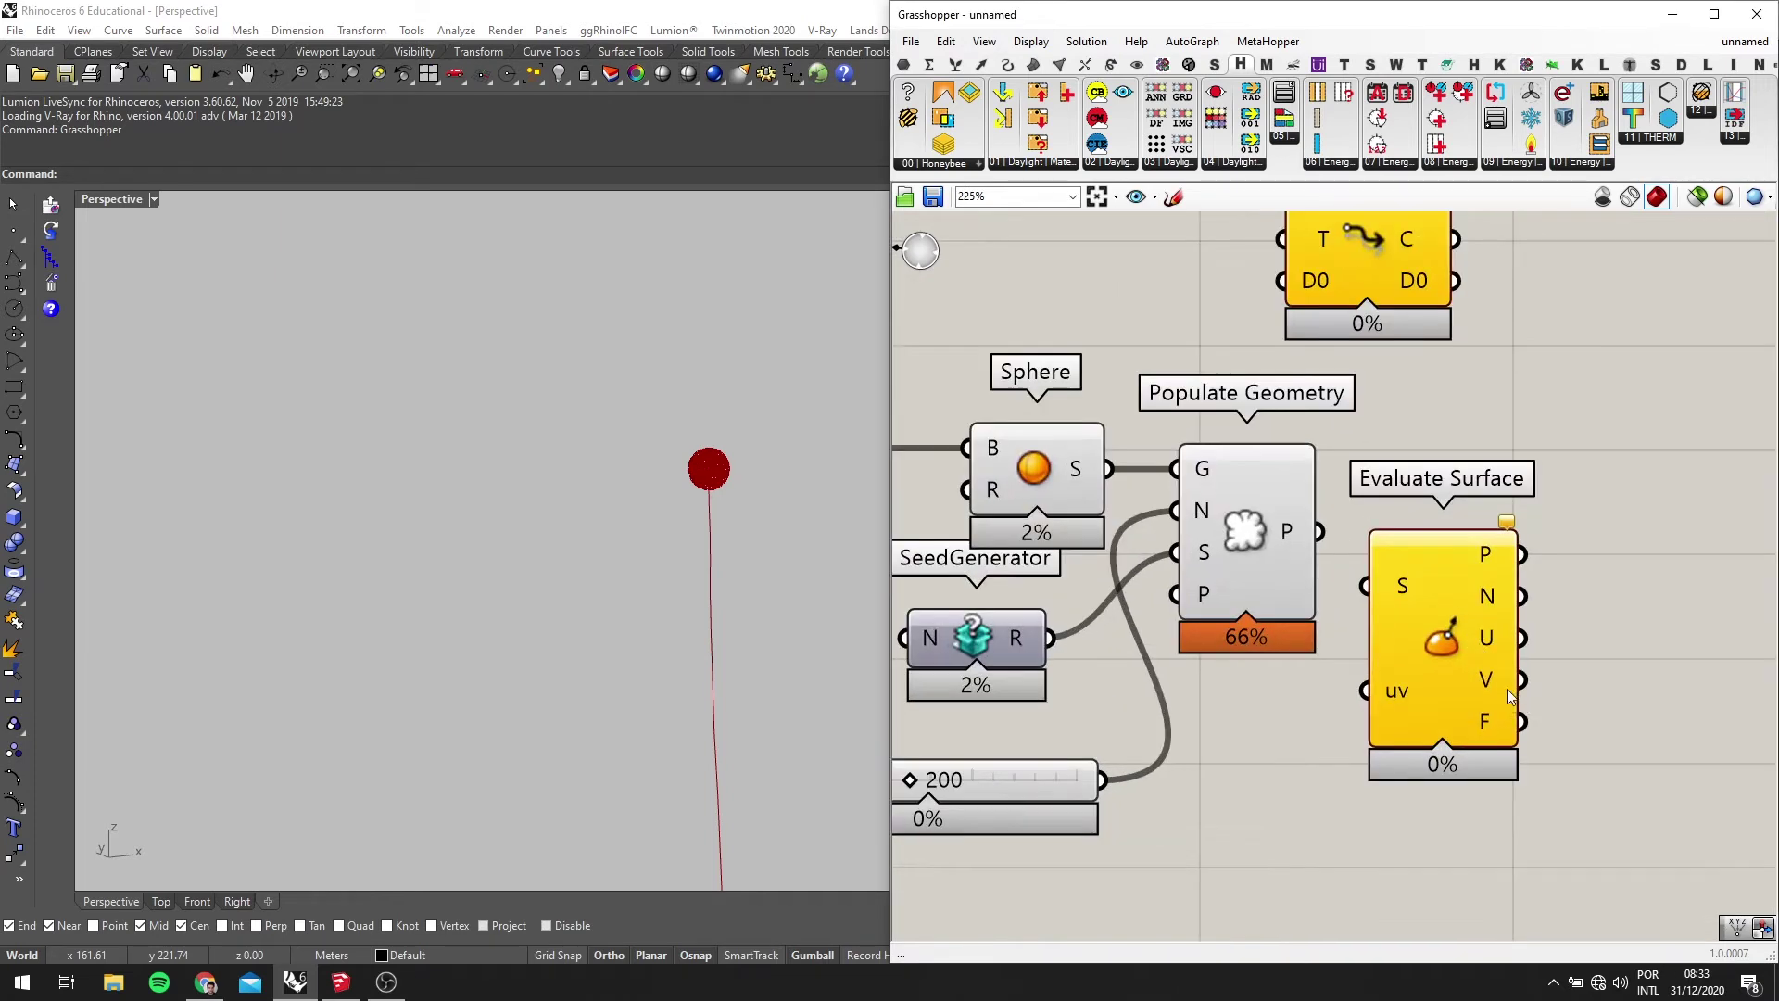
scroll(1509, 695, down, 5)
scroll(1464, 648, up, 3)
drag(1466, 639, 1664, 632)
scroll(1450, 644, up, 1)
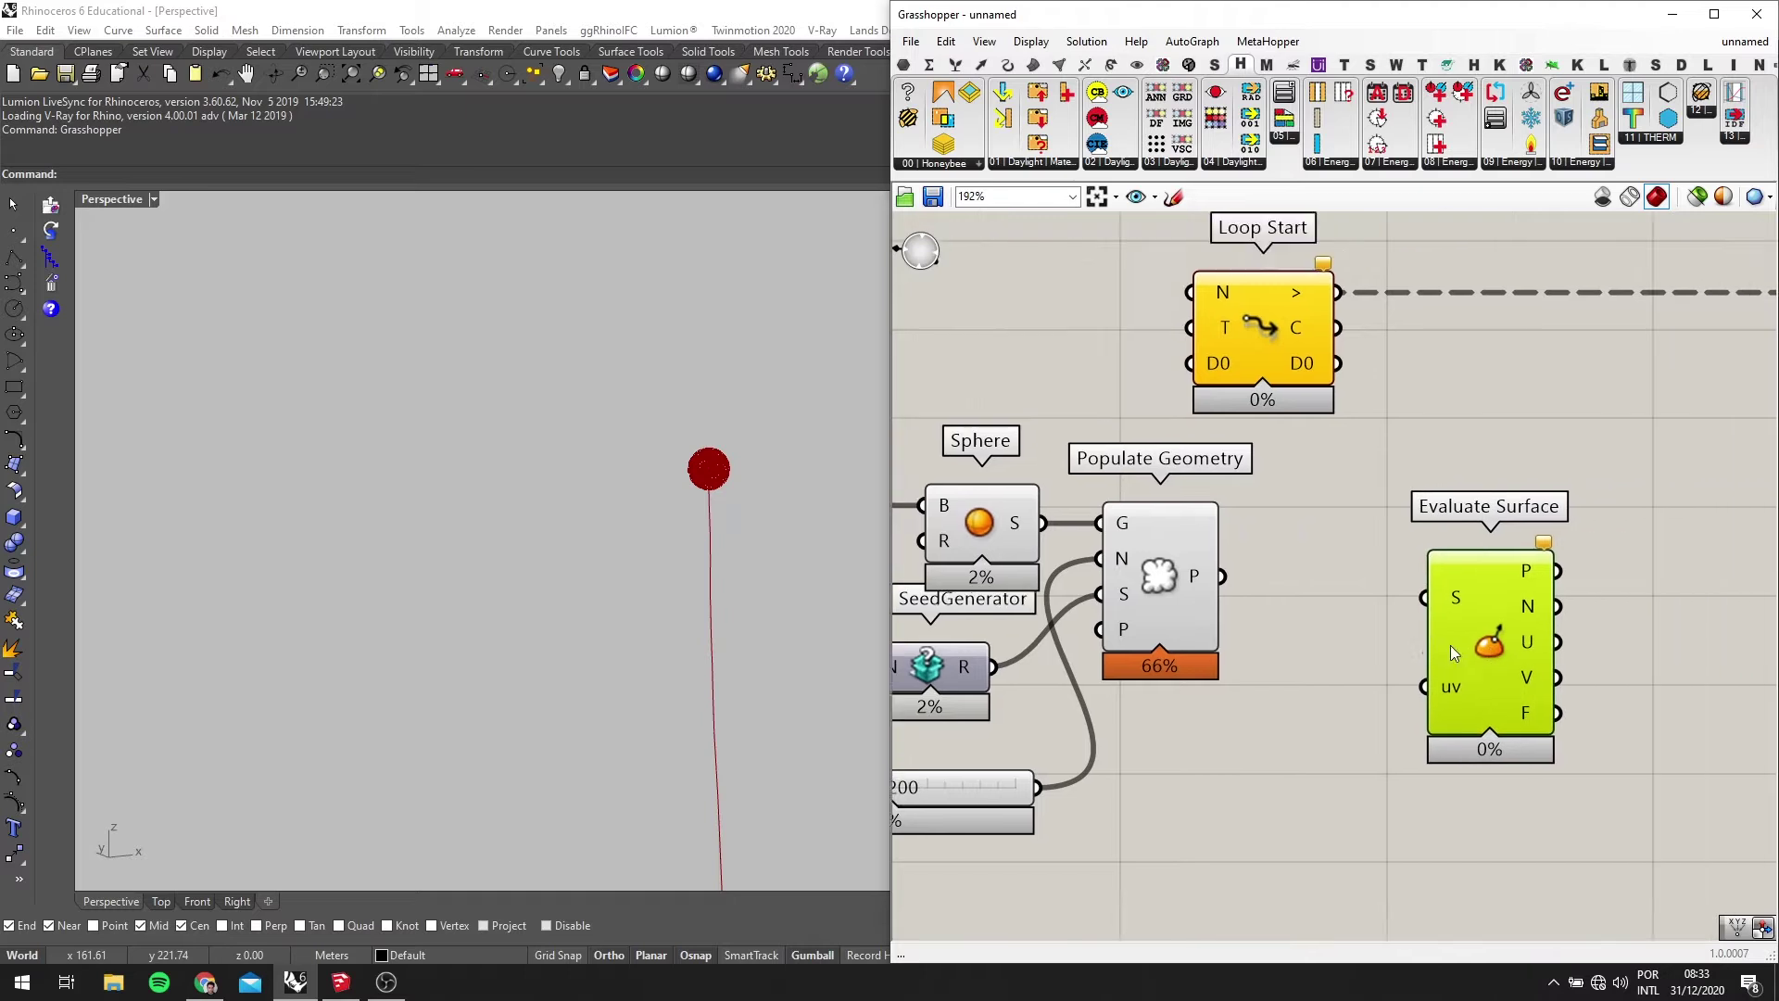
Move the second Loop Start and Loop End pair together further along the canvas, clear of Evaluate Surface
scroll(1452, 647, down, 3)
right_drag(1450, 645, 1240, 650)
drag(1579, 523, 1073, 400)
drag(1121, 438, 1381, 404)
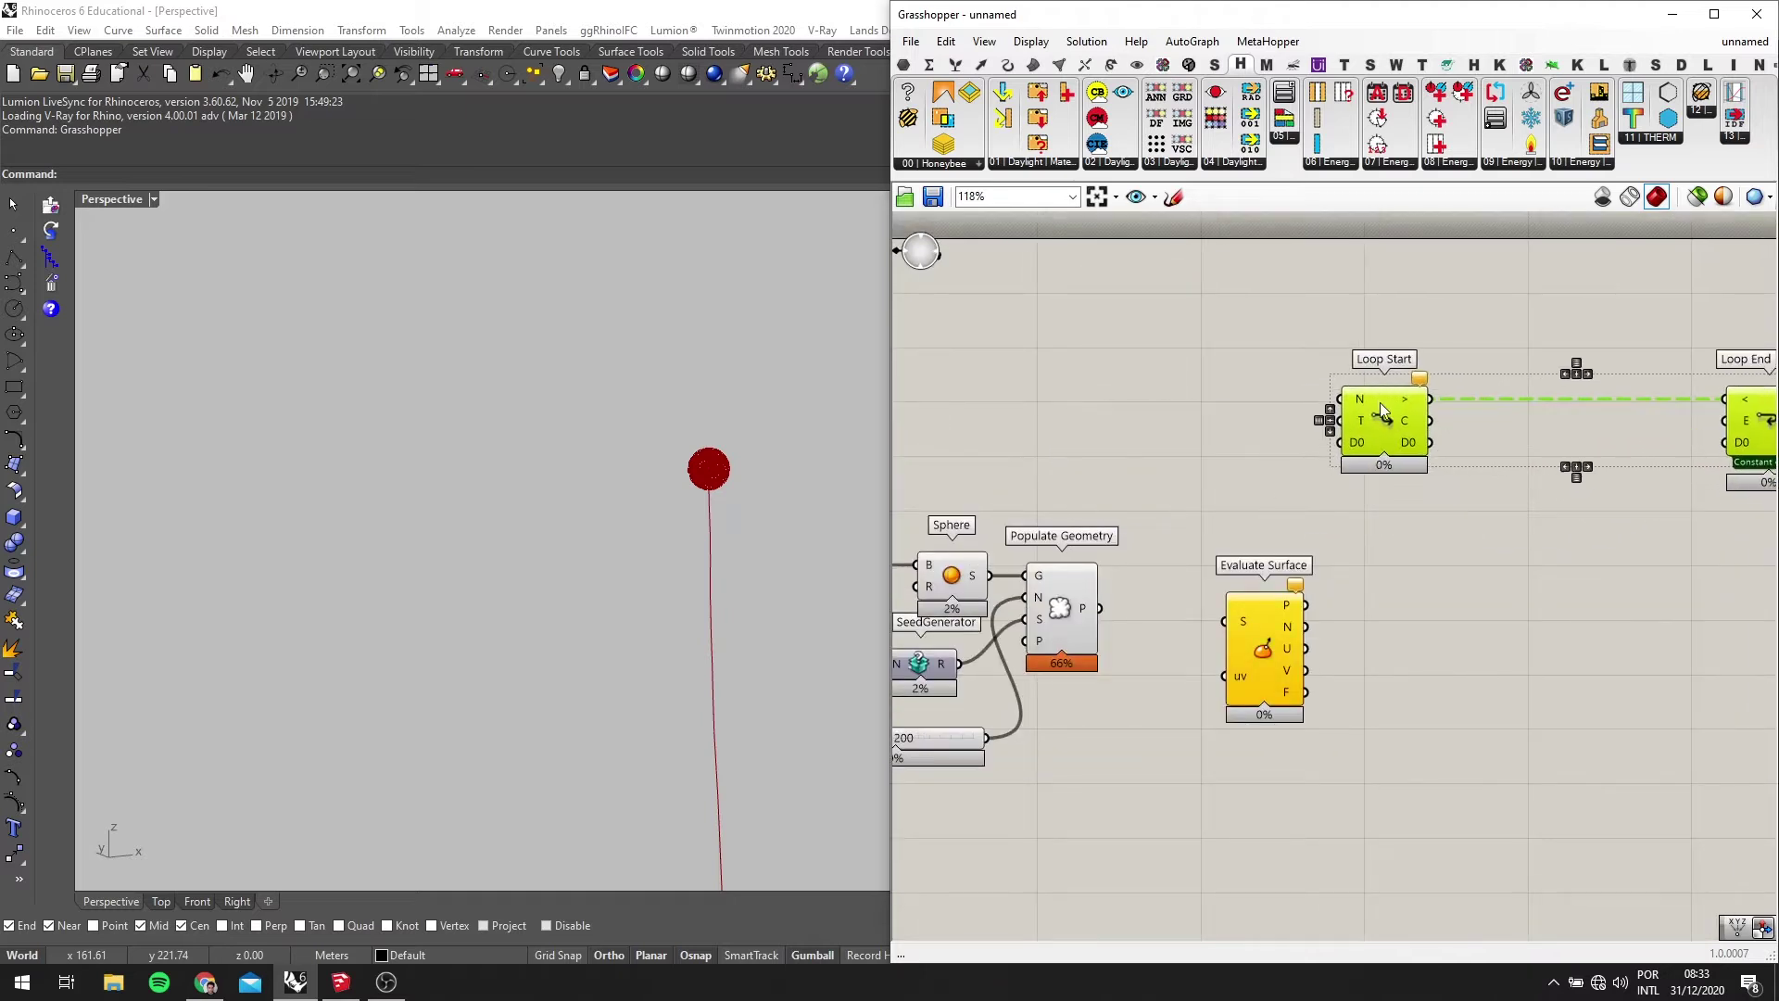
Add a Surface Closest Point component between Populate Geometry and Evaluate Surface
scroll(1275, 628, up, 6)
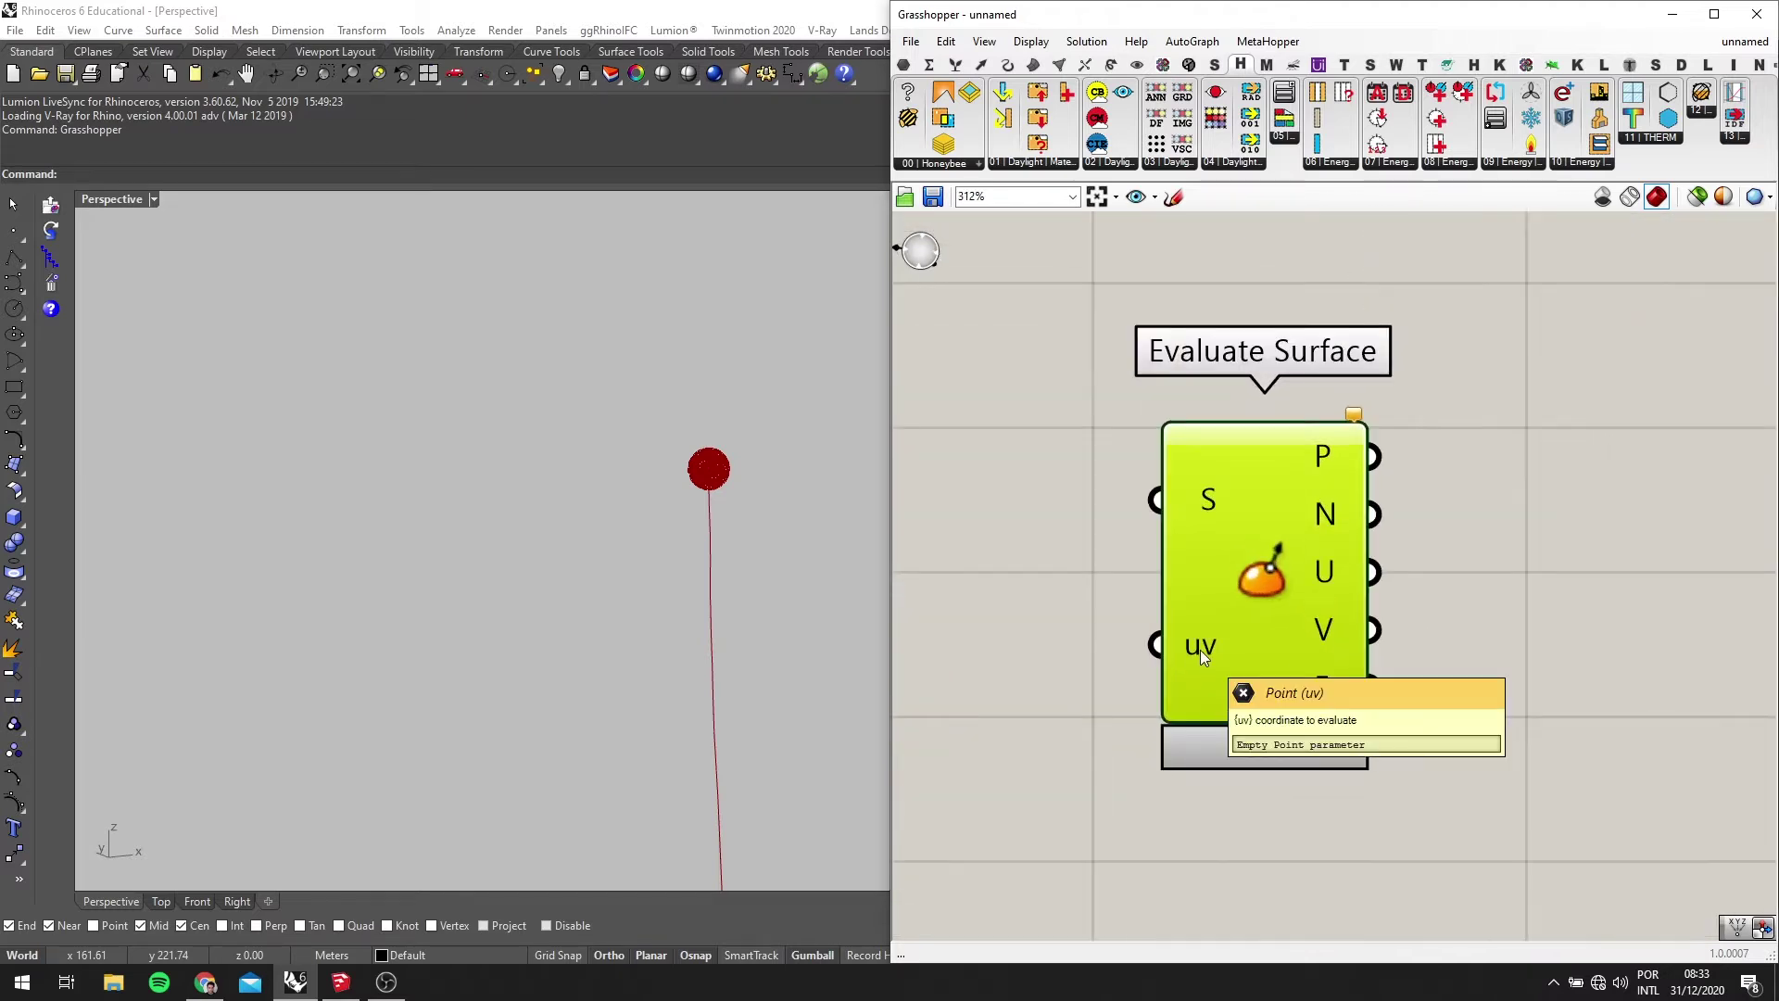
scroll(1199, 649, down, 4)
right_drag(1045, 653, 1240, 614)
right_drag(643, 541, 619, 549)
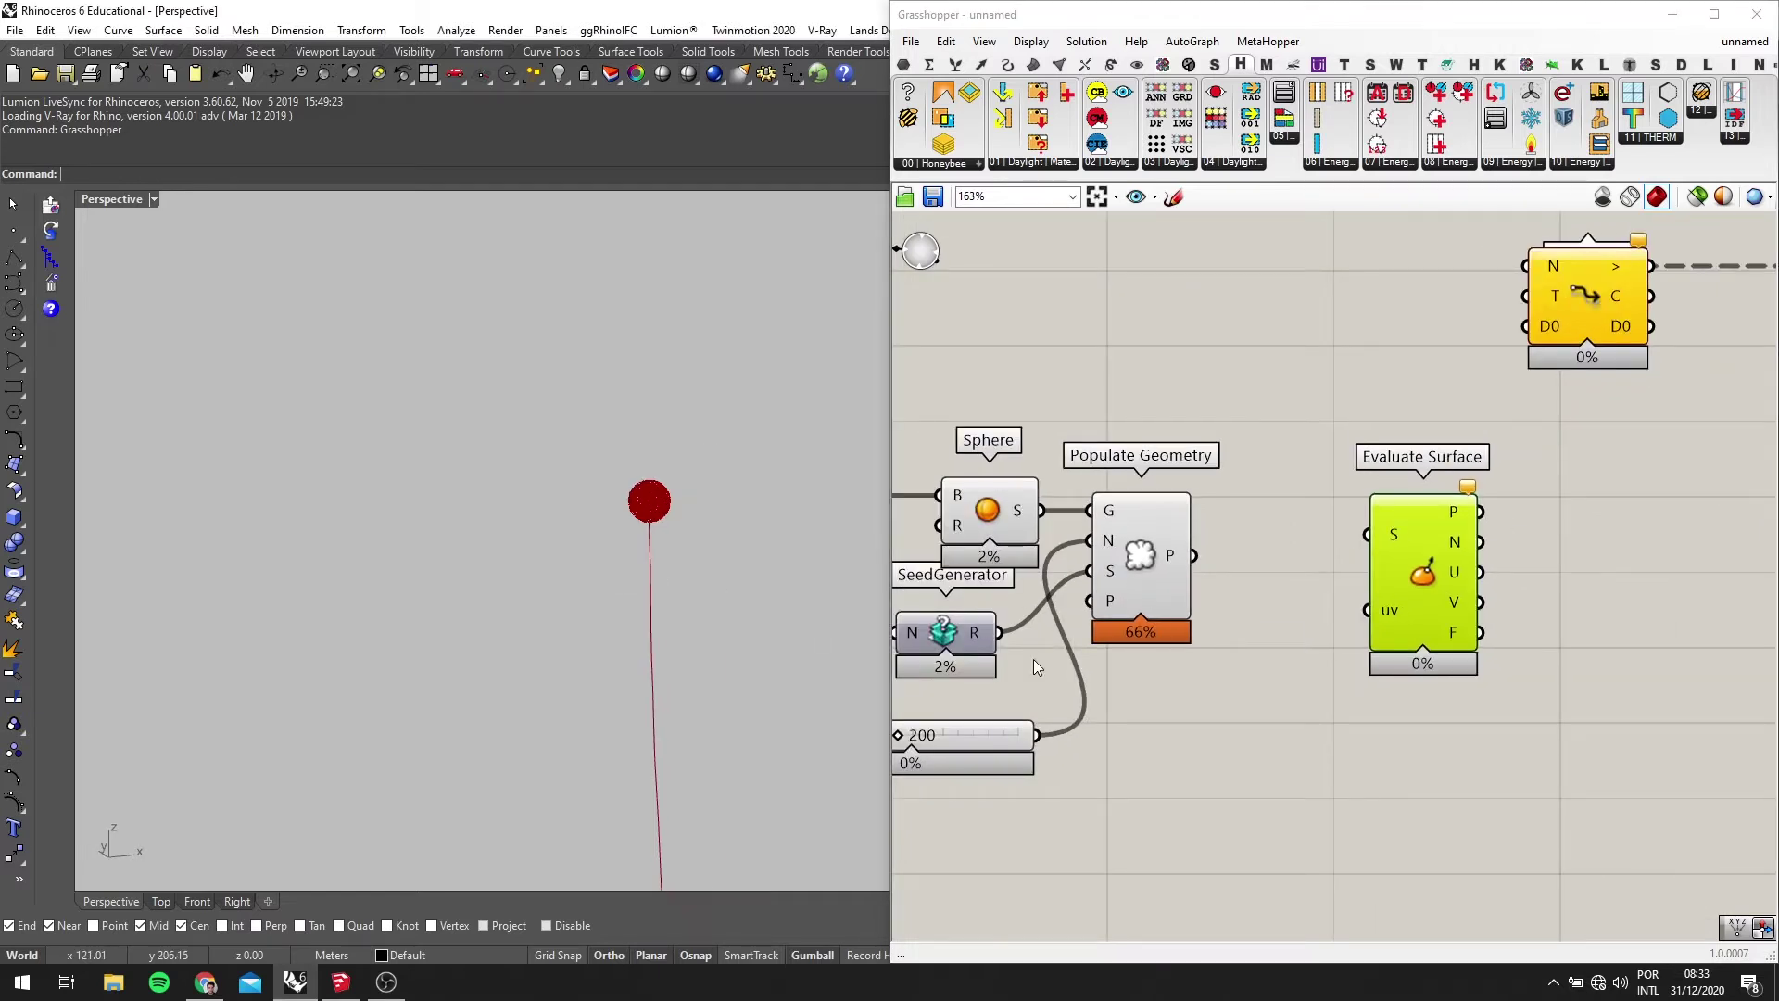
scroll(1036, 668, up, 2)
double_click(1192, 732)
text(SURFACE CLOSE)
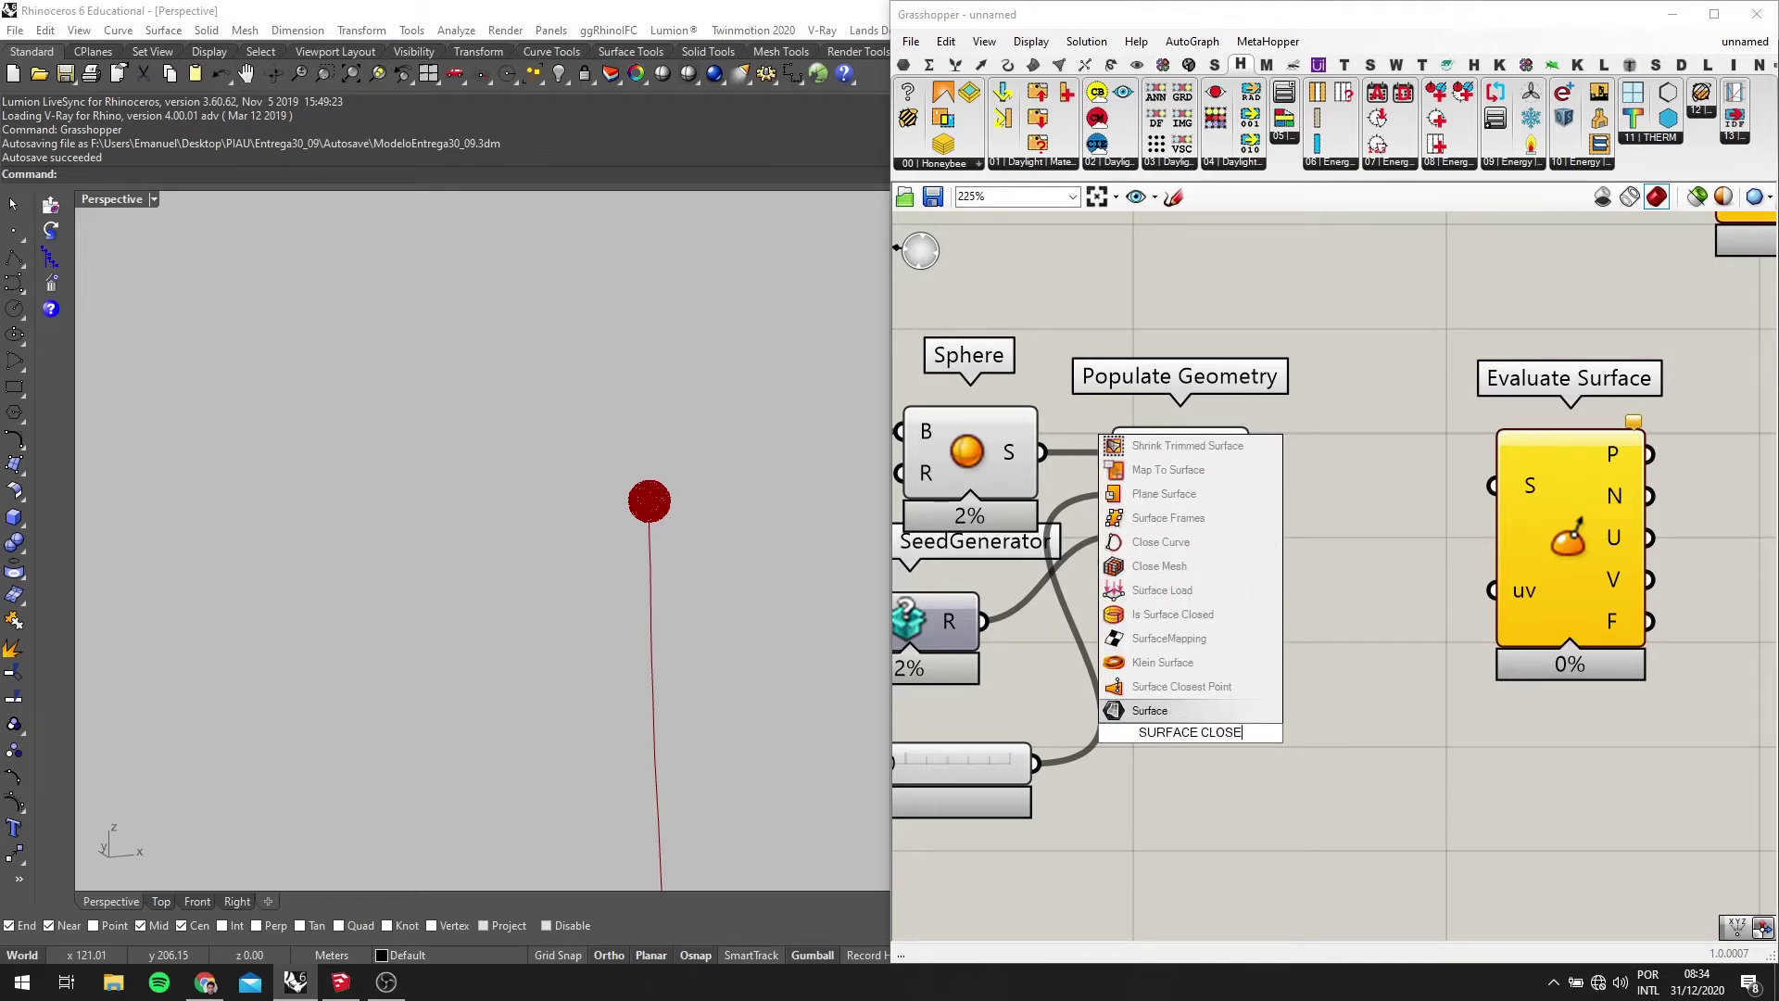
click(1182, 686)
drag(1192, 735, 1404, 460)
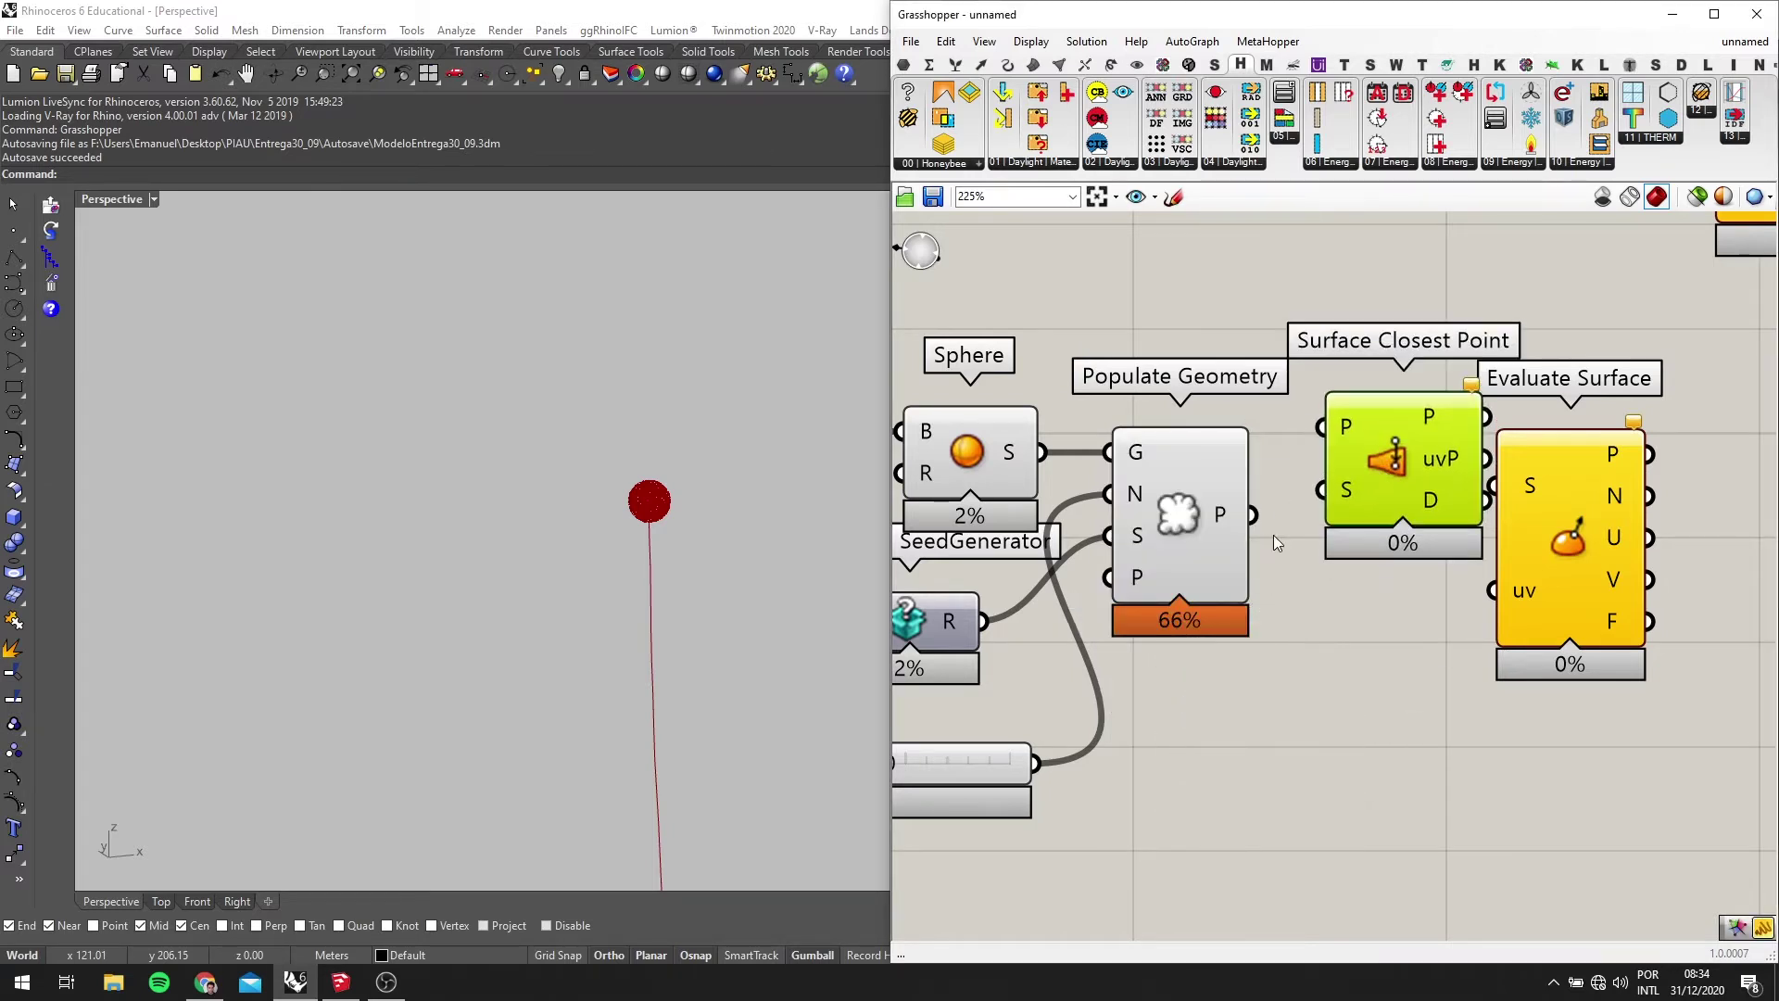
Connect Populate Geometry's P output to Surface Closest Point's P input and Sphere's S output to its S input
scroll(1321, 428, down, 2)
drag(1279, 498, 1351, 476)
right_drag(1535, 532, 1393, 586)
scroll(738, 553, up, 5)
scroll(595, 435, up, 4)
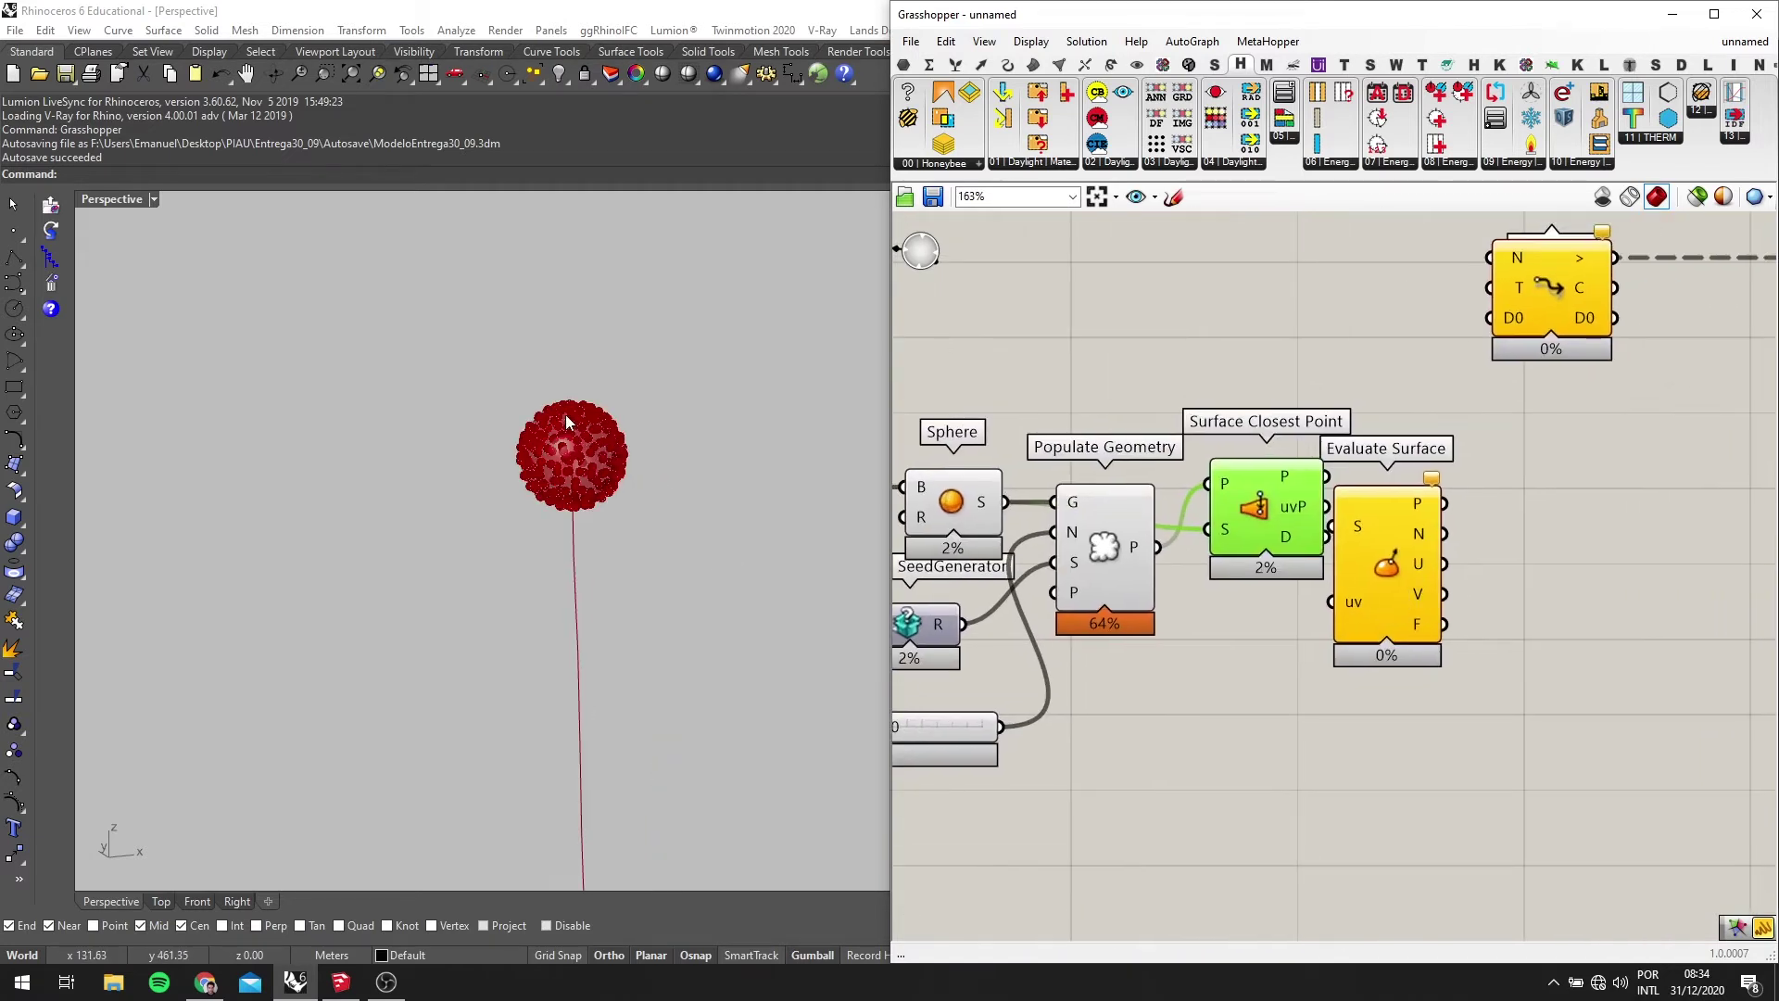
scroll(568, 422, up, 5)
Reposition Evaluate Surface, then feed its uv input from Surface Closest Point's uvP and its S input from Sphere's S
drag(1363, 602, 1414, 512)
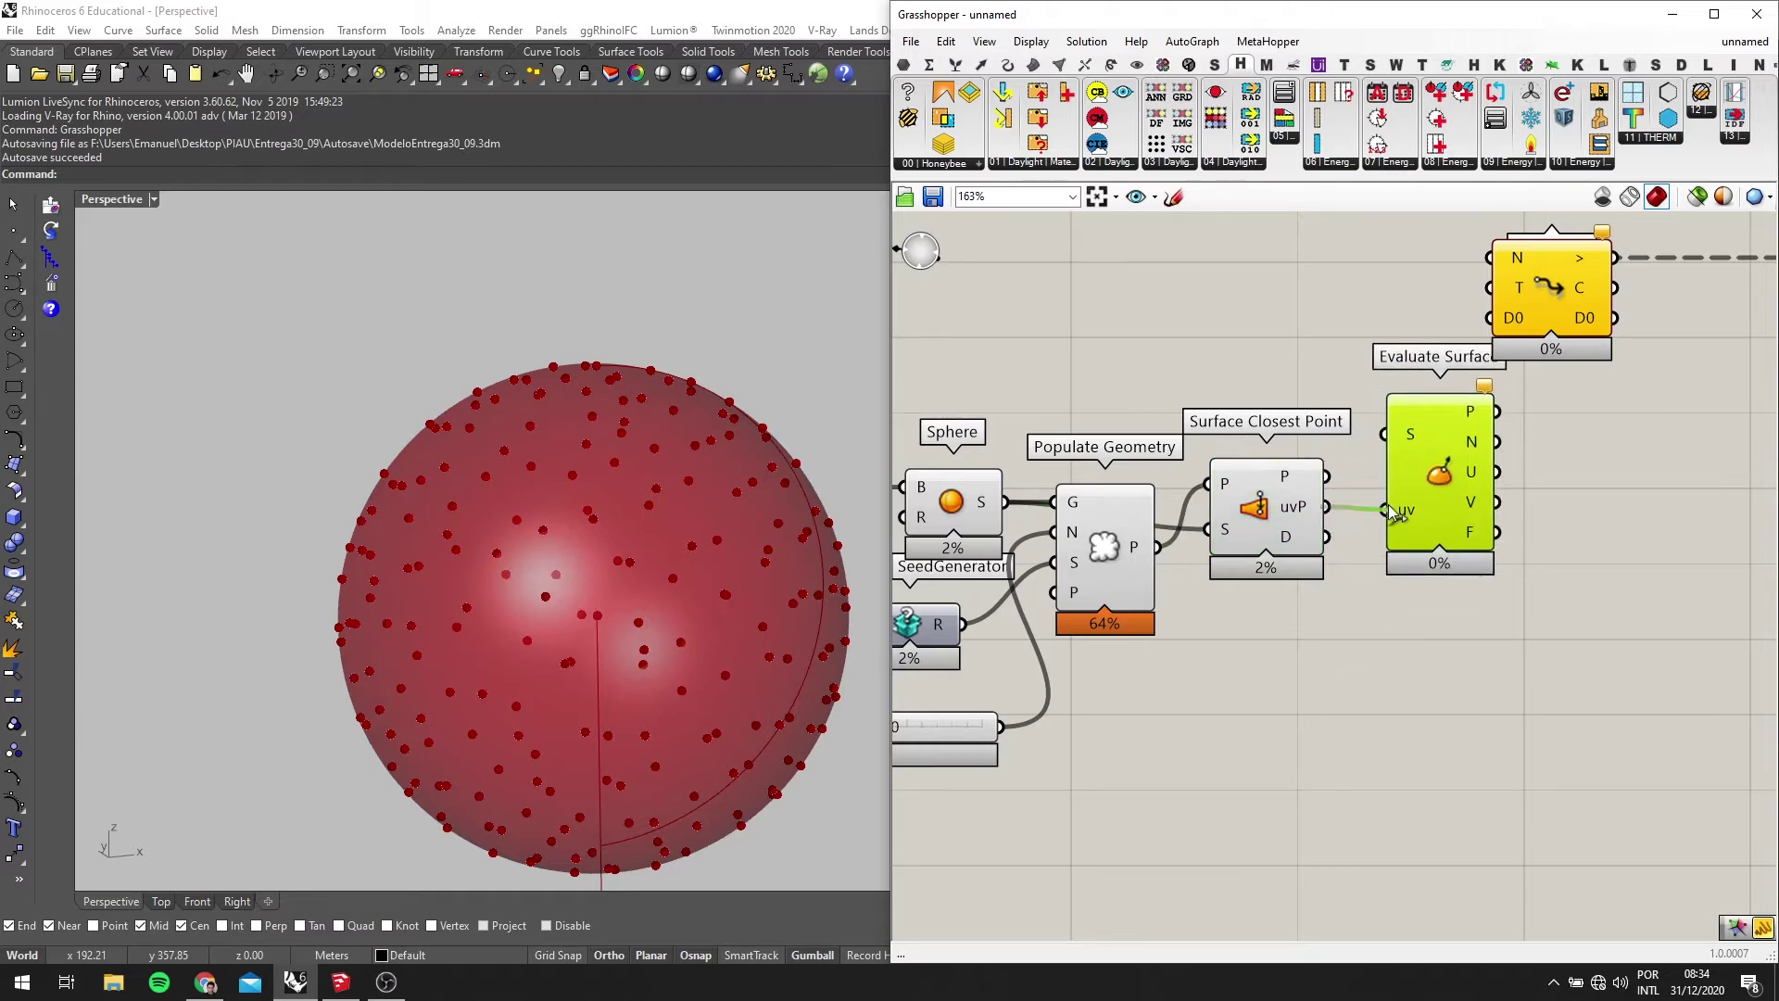
drag(1008, 504, 1381, 434)
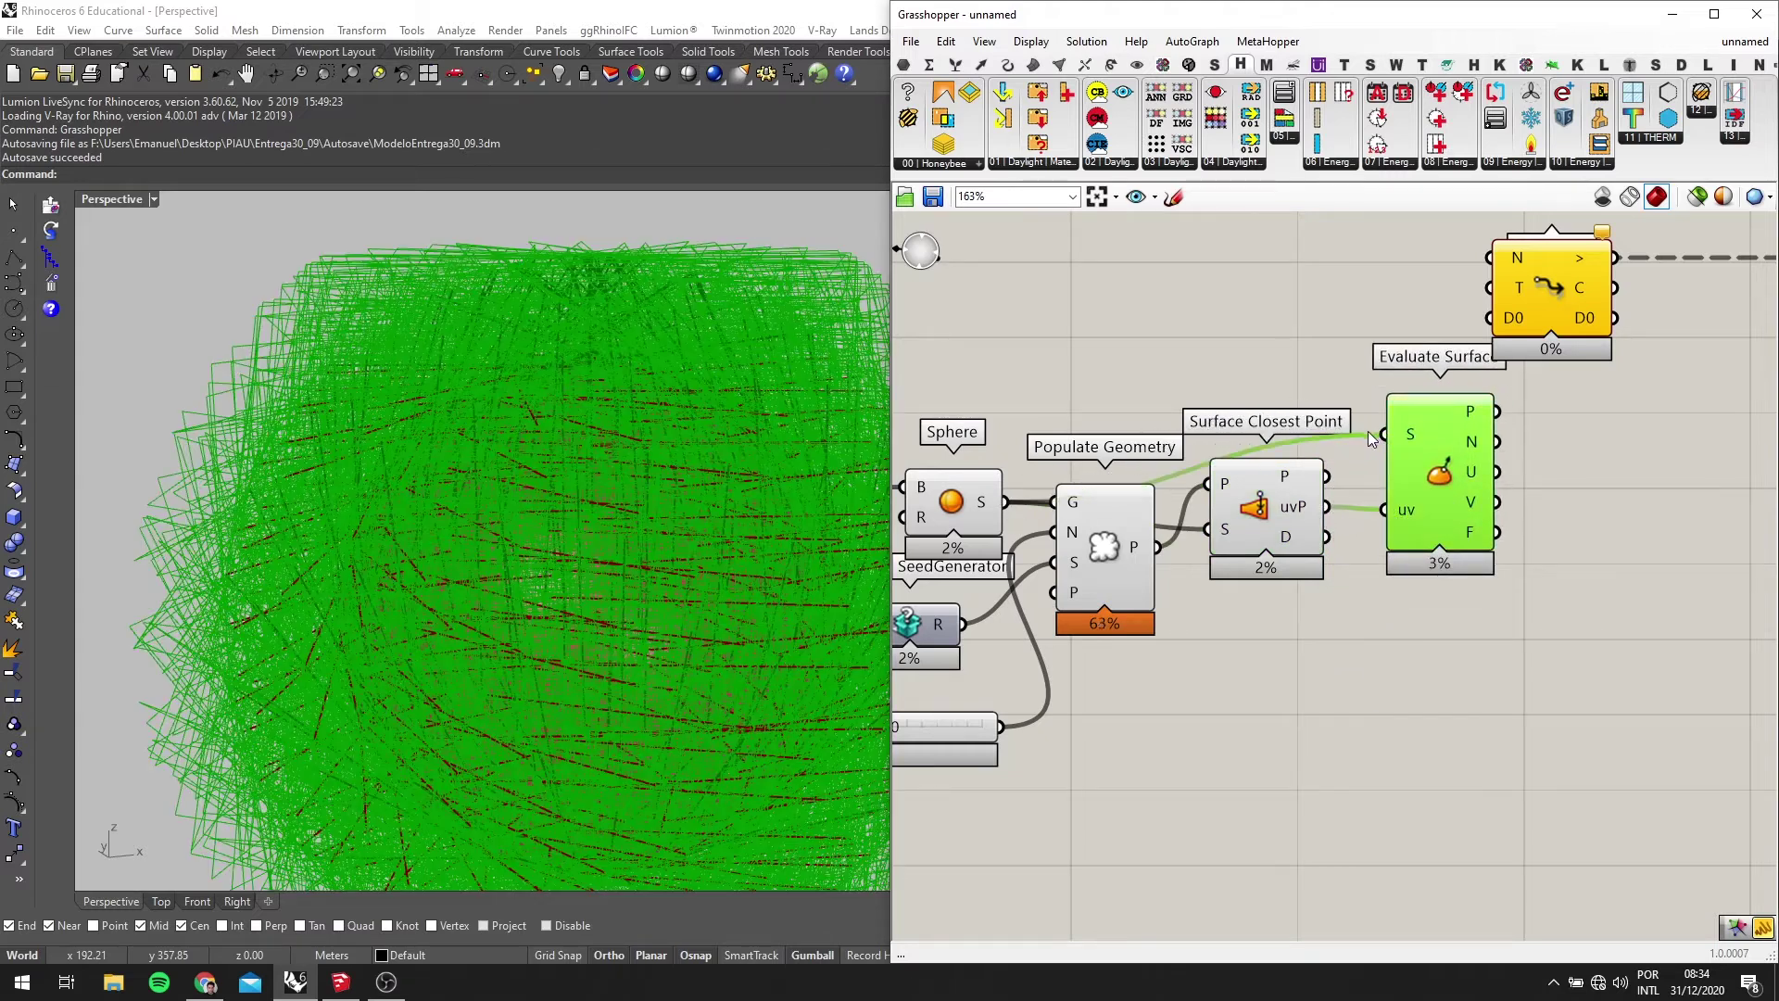
scroll(1367, 431, up, 2)
scroll(417, 429, down, 5)
scroll(504, 520, up, 1)
scroll(1323, 546, up, 1)
right_drag(1323, 547, 1254, 566)
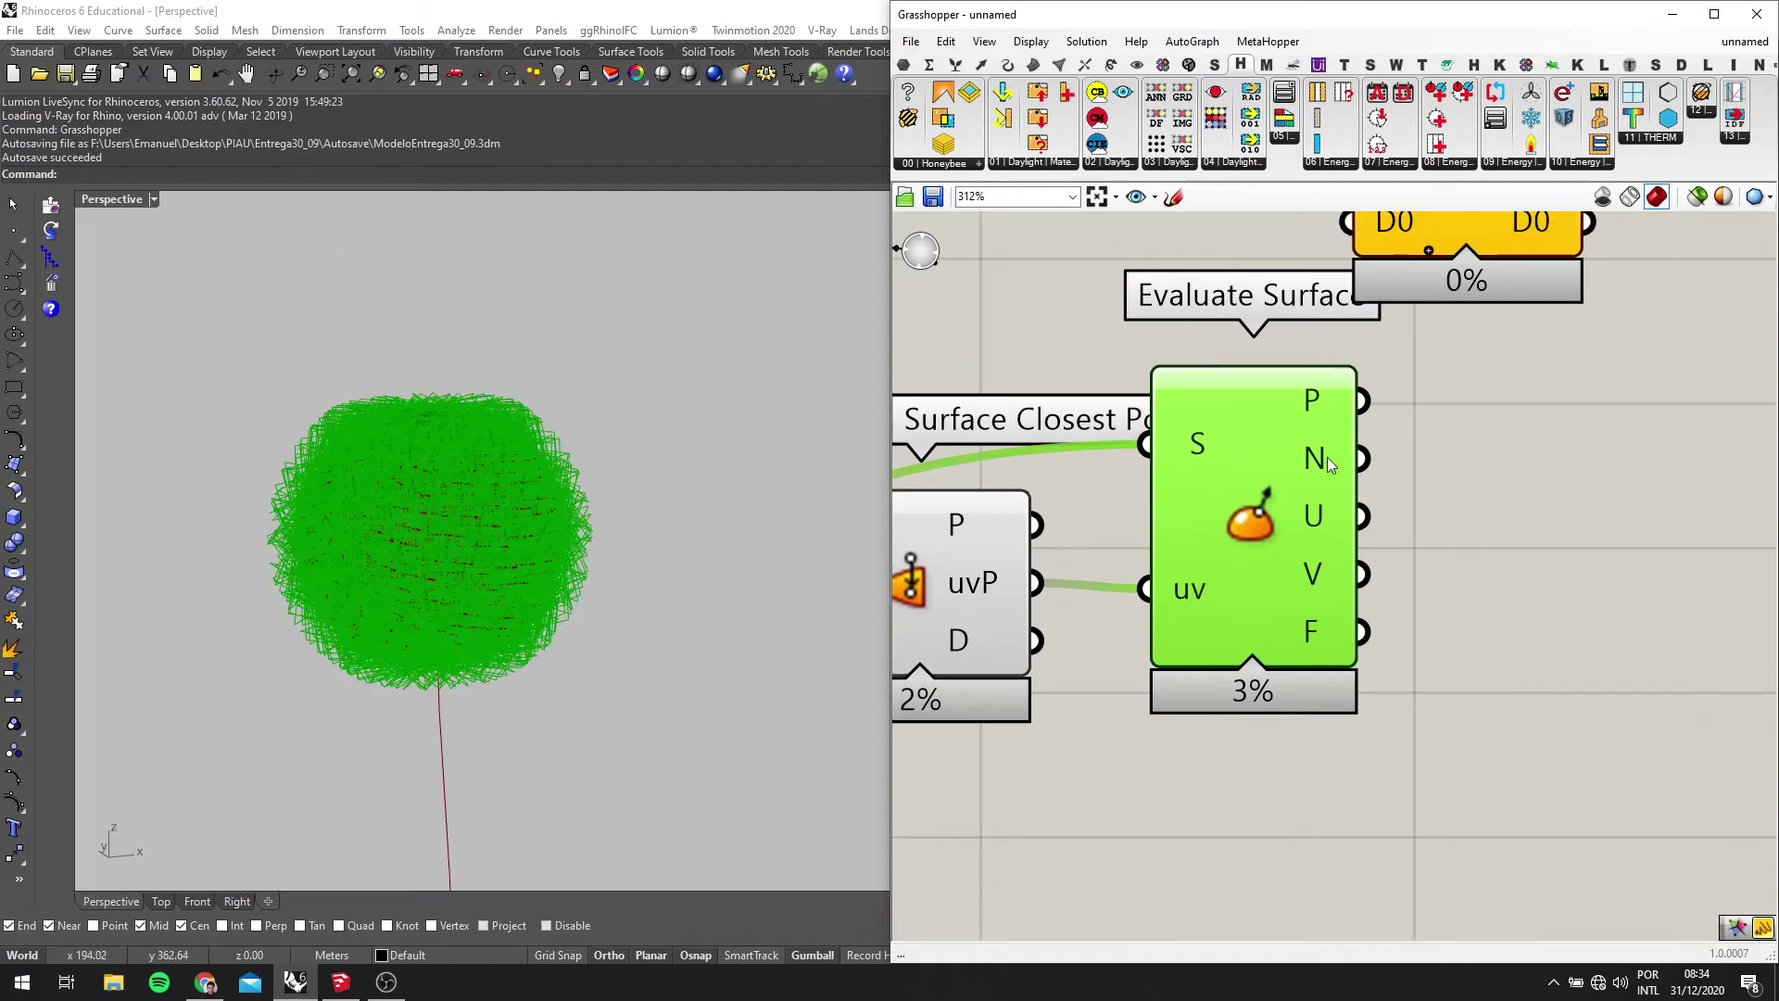
Turn off the viewport preview of Evaluate Surface
scroll(1463, 742, down, 2)
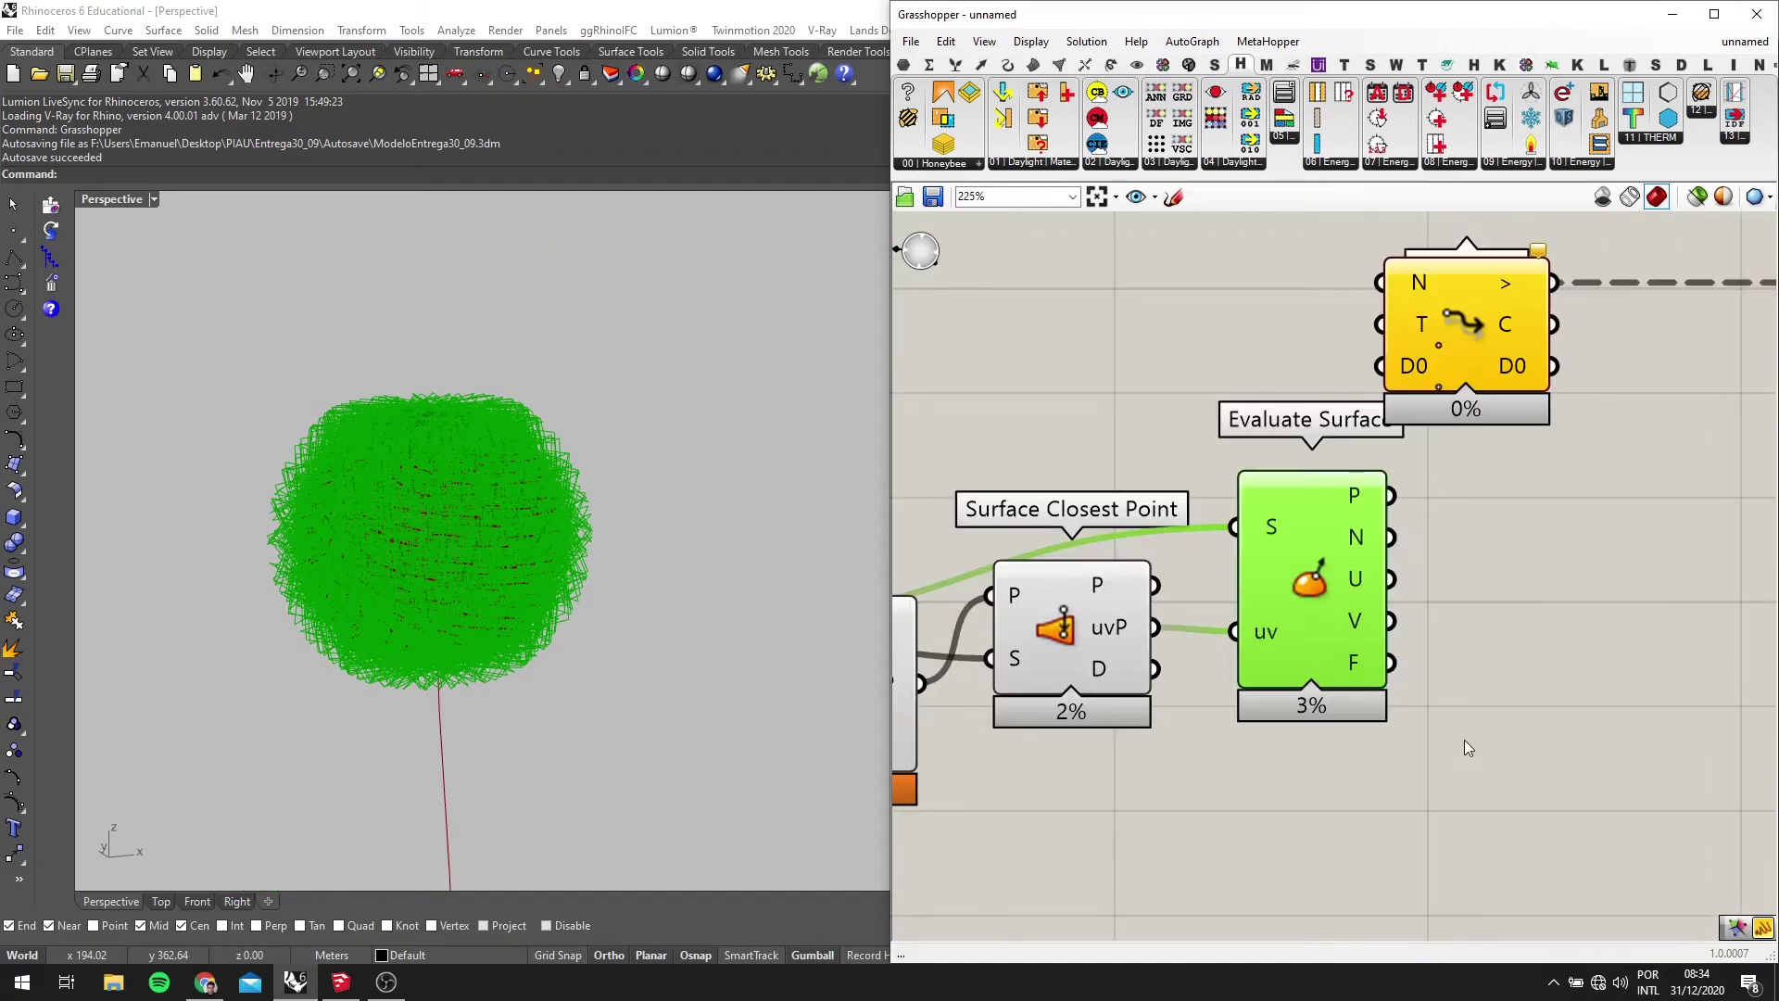
middle_click(1343, 623)
click(1408, 549)
Add a Vector parameter beside Evaluate Surface and connect Evaluate Surface's normal output N to it
double_click(1475, 635)
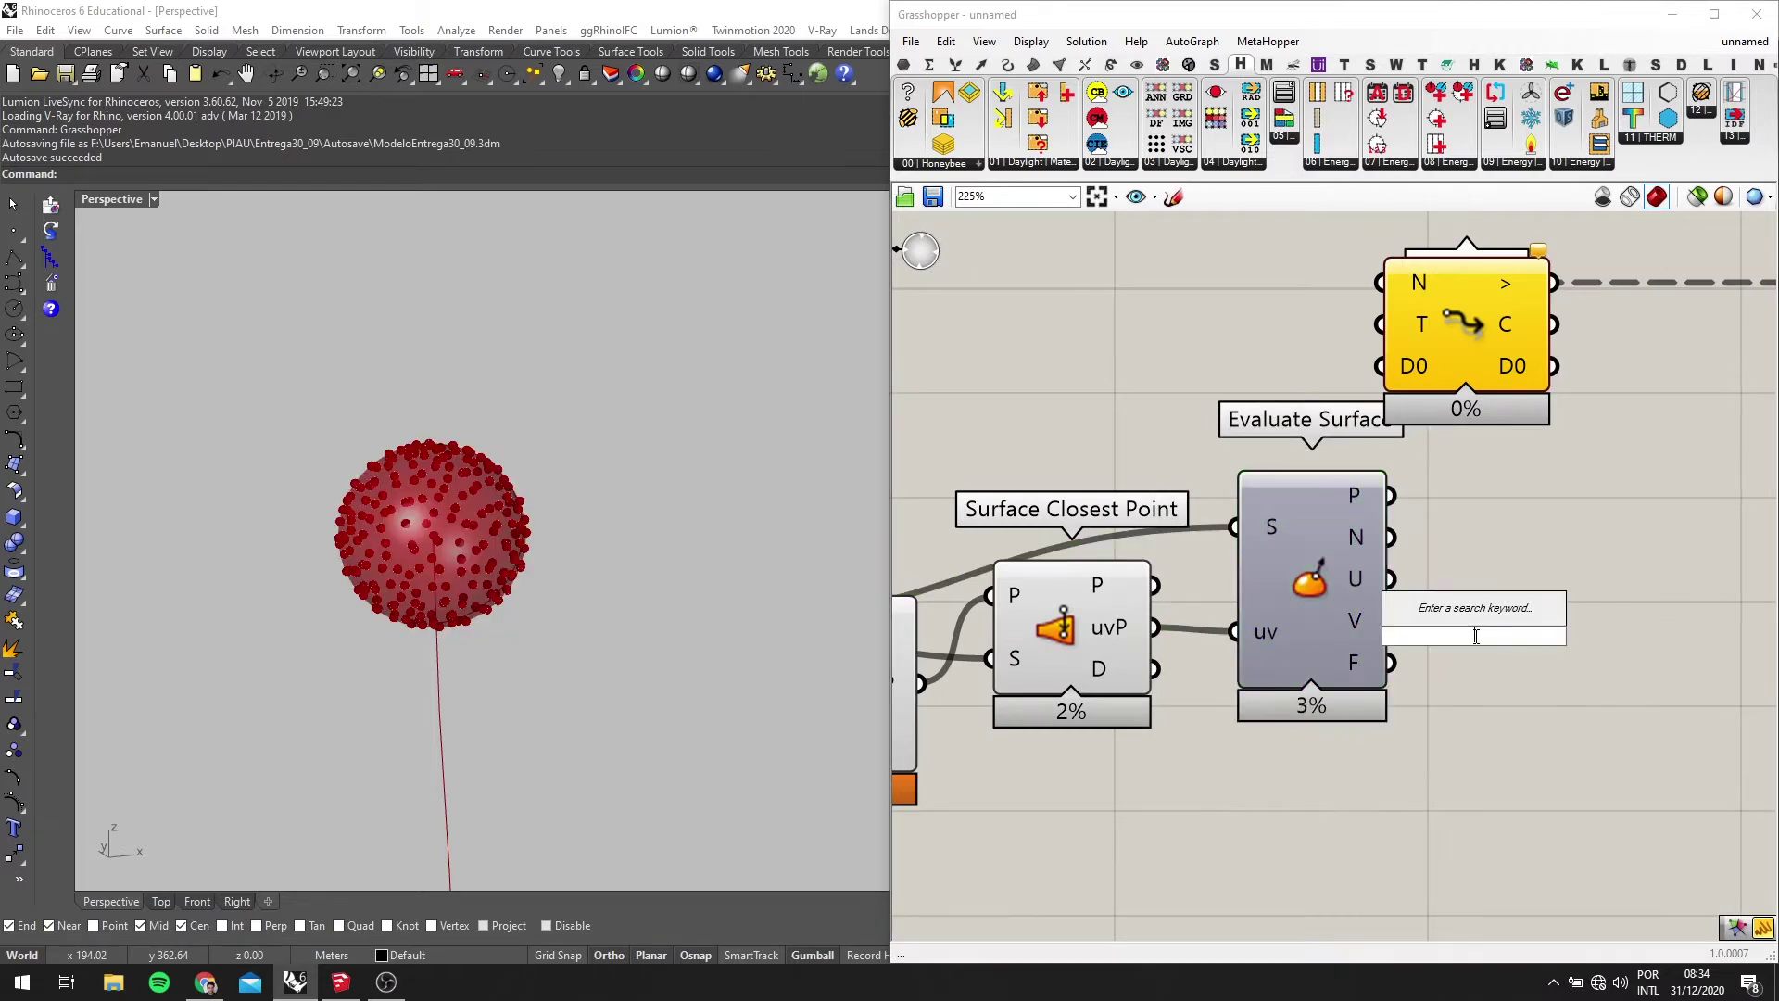
text(VET)
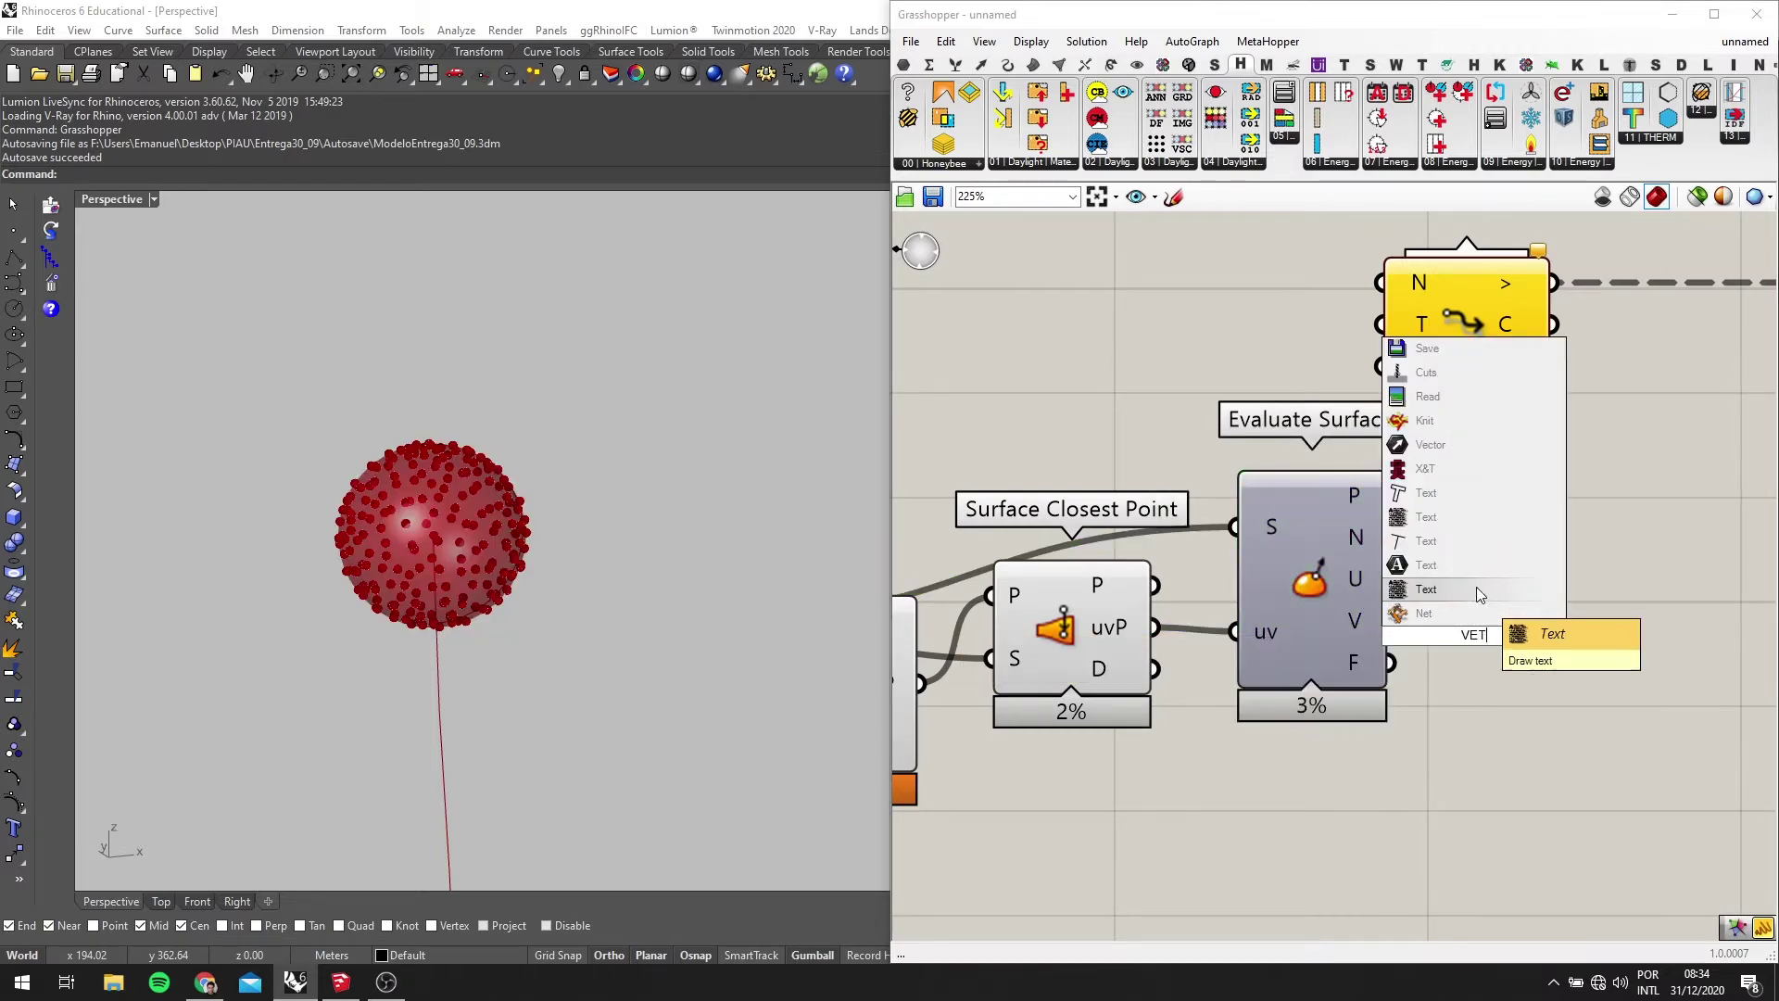
key(BackSpace)
text(CTOR)
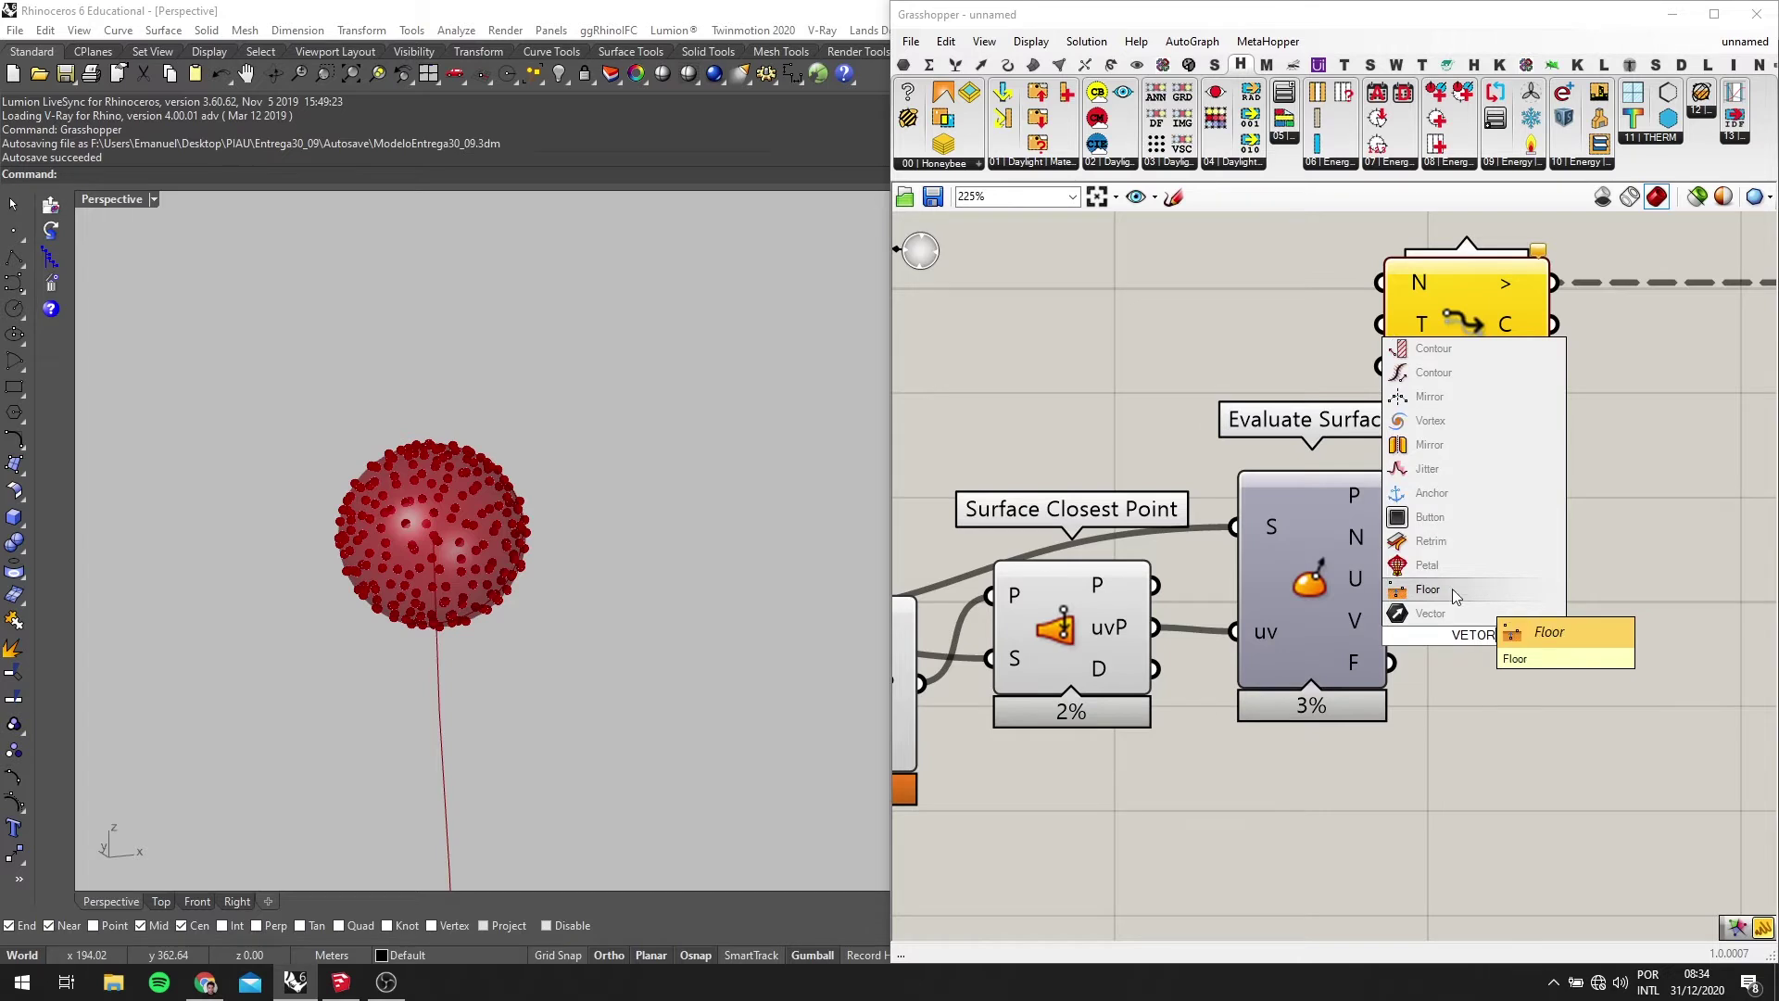
click(1442, 613)
drag(1445, 656, 1422, 565)
scroll(1390, 639, down, 4)
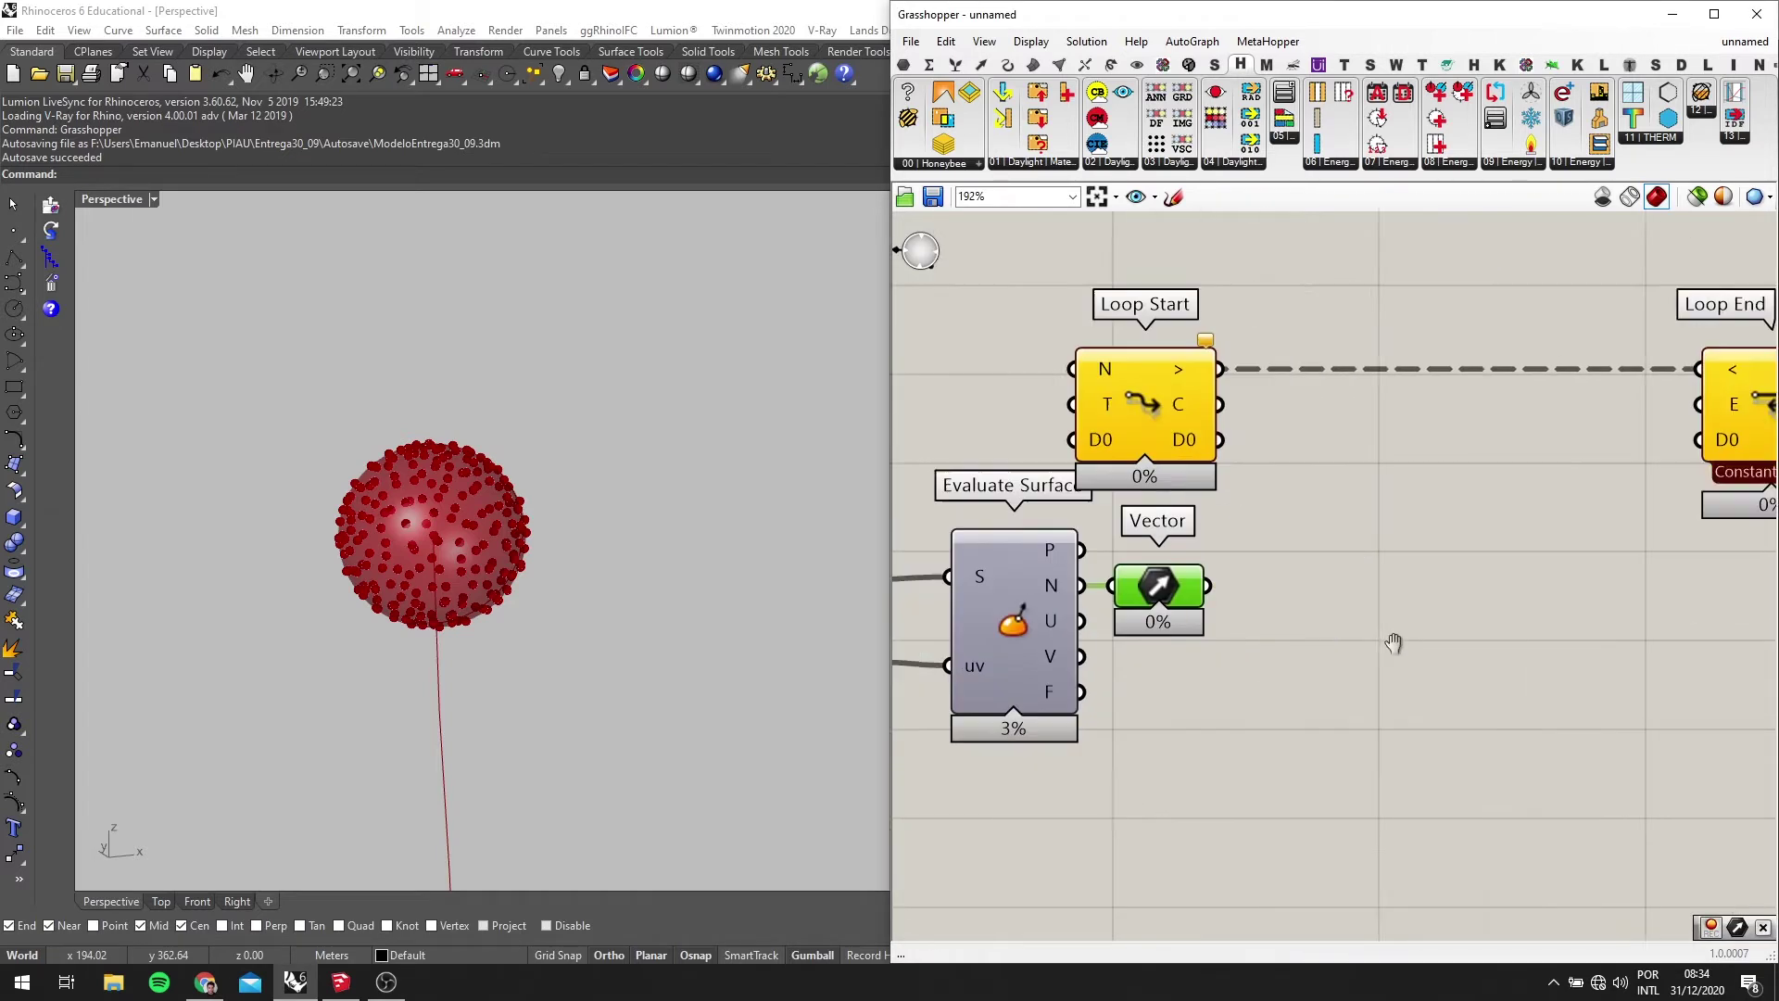
Shift the second Loop Start and Loop End pair further away to free space beside the Vector parameter
drag(1631, 520, 1202, 397)
mouse_move(1253, 499)
mouse_down()
mouse_move(1371, 497)
mouse_move(1279, 503)
mouse_up()
click(1480, 630)
drag(1750, 560, 1209, 445)
drag(1272, 507, 1379, 496)
scroll(1247, 619, up, 2)
click(1249, 617)
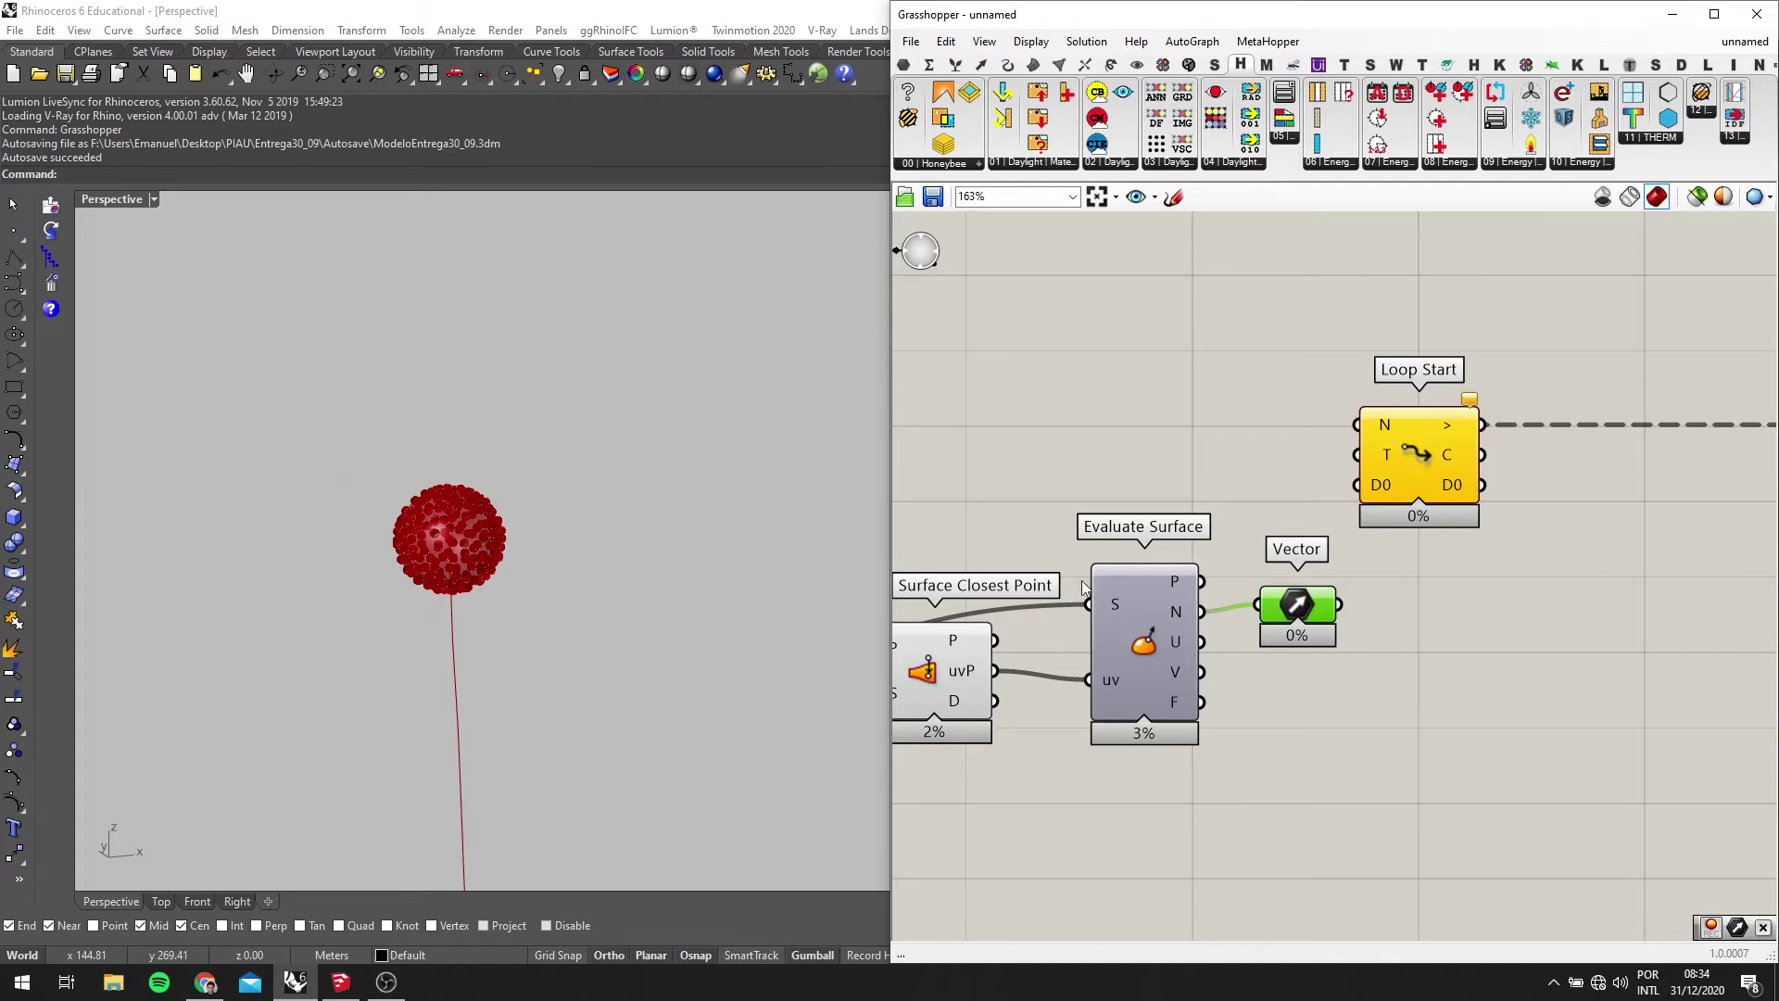
Align the second Loop Start with the Vector parameter and connect Vector to its D0 input
right_drag(1248, 619, 1164, 613)
scroll(1371, 525, up, 1)
drag(1314, 458, 1347, 495)
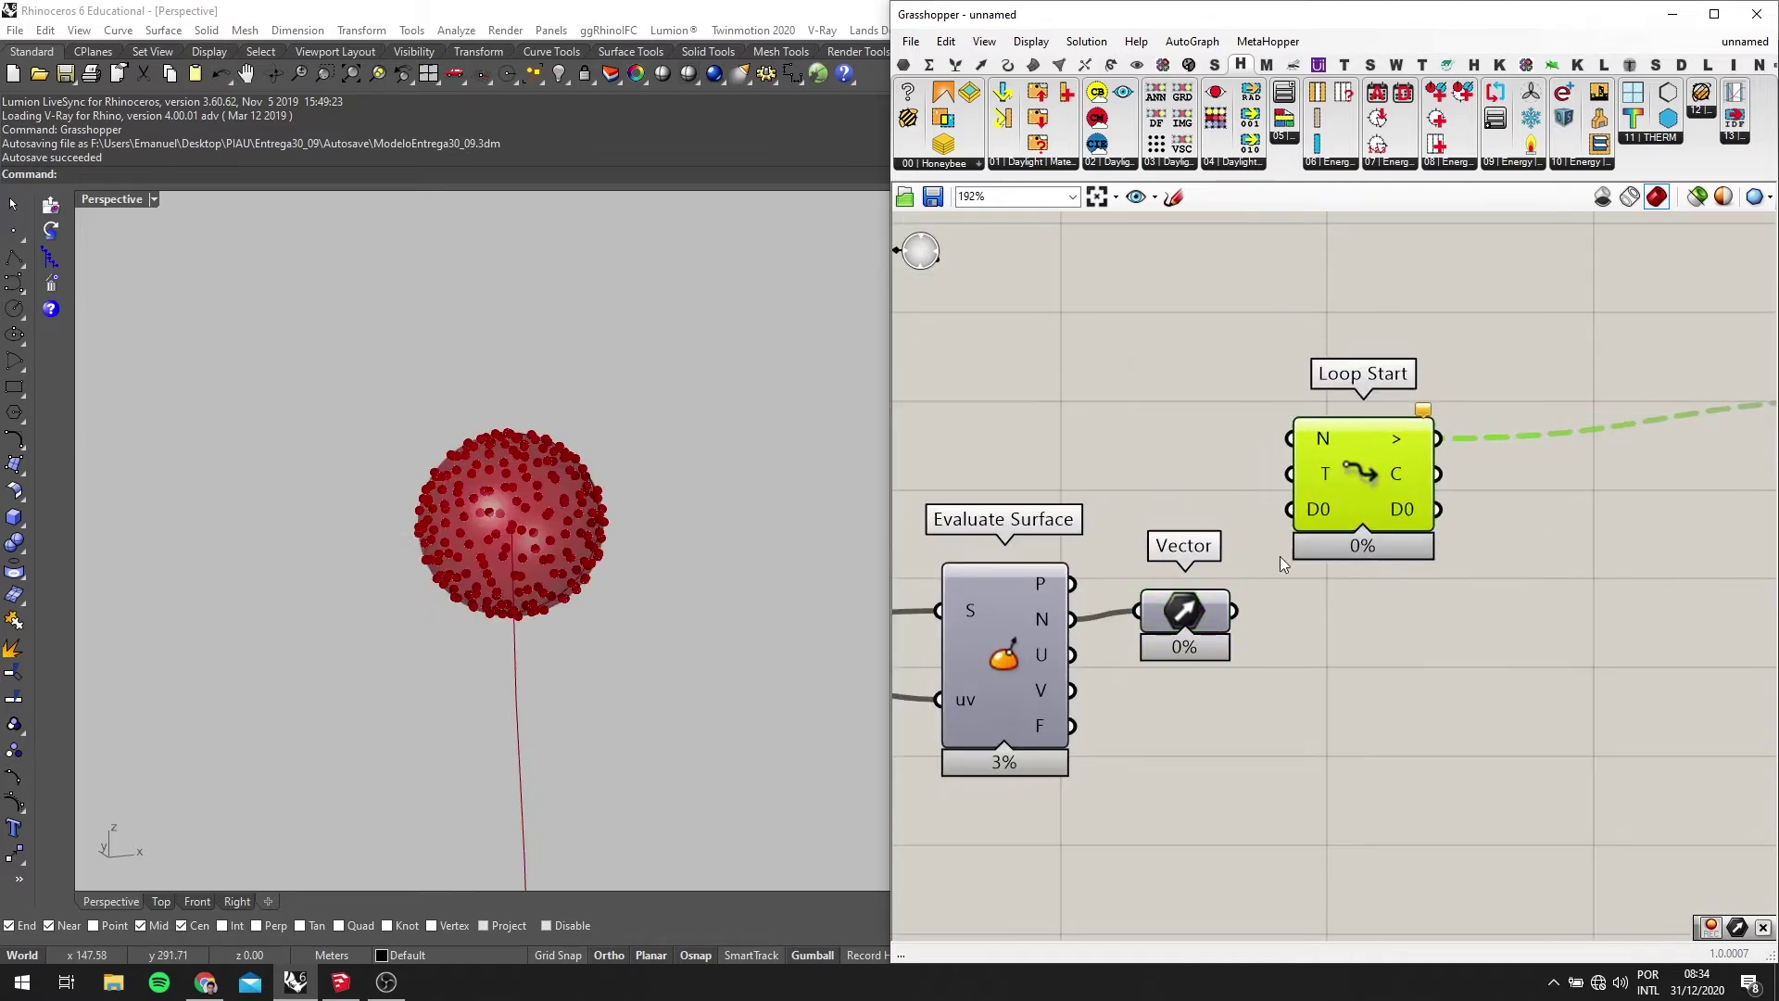
drag(1247, 604, 1393, 577)
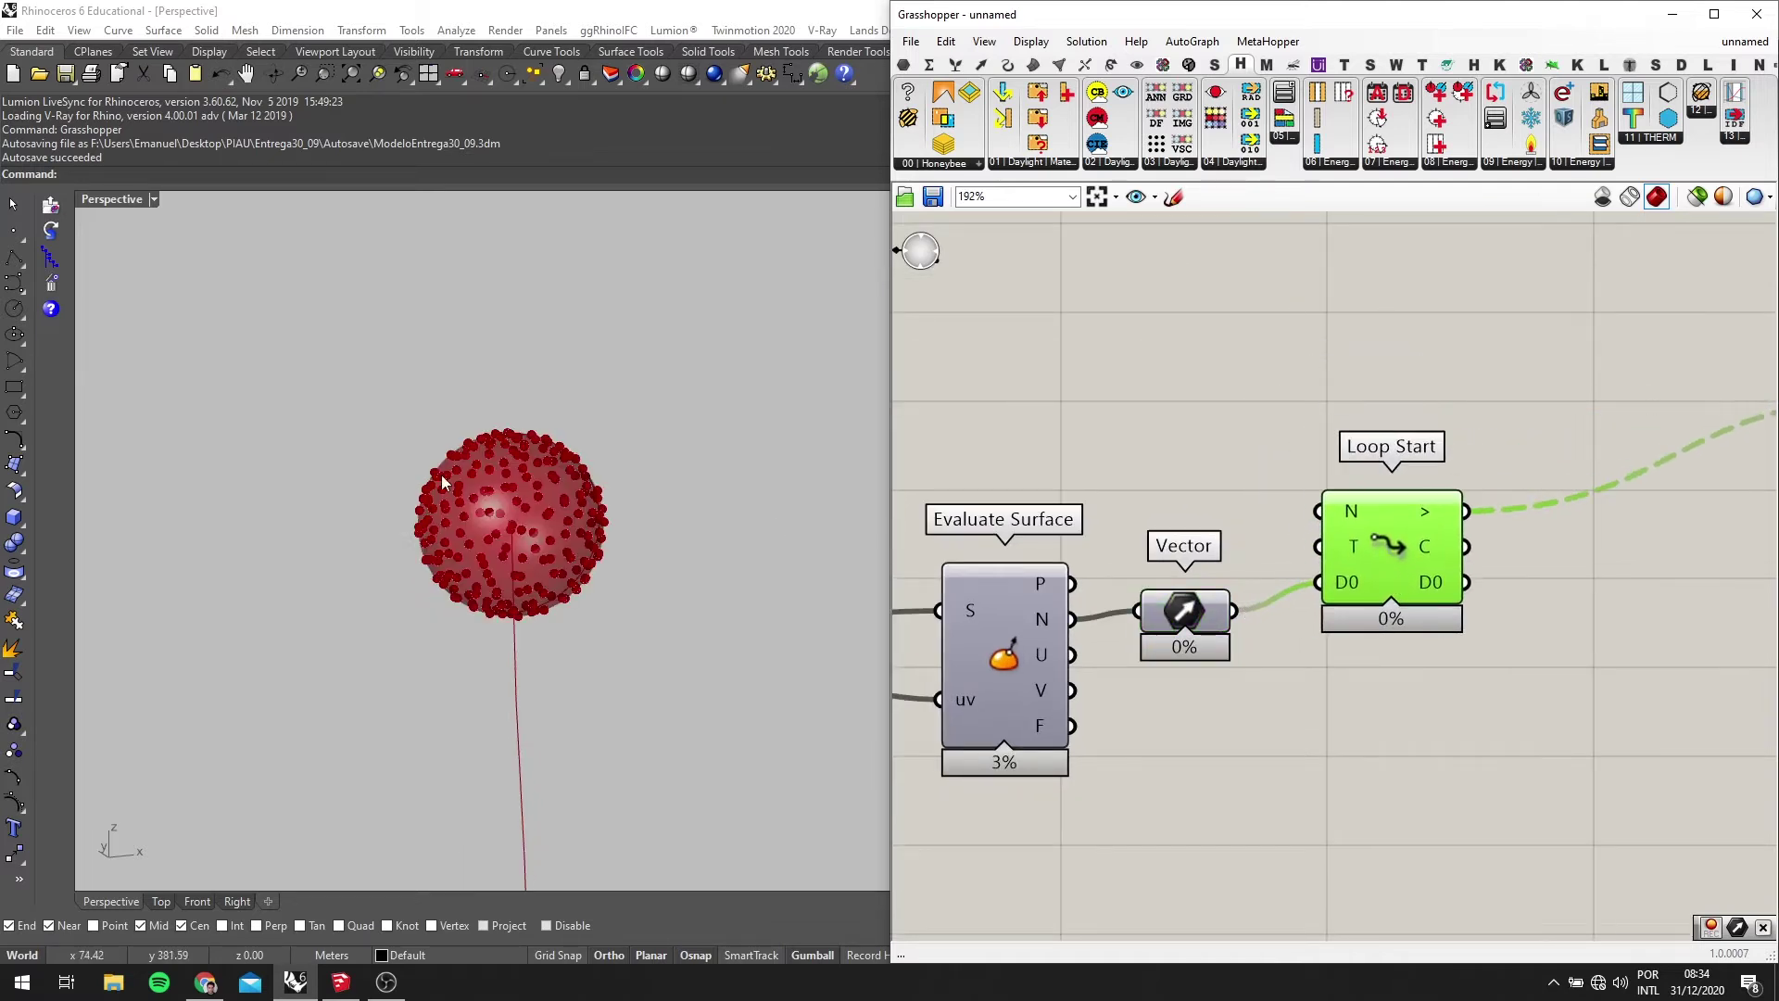
Add a second data input, D1, to the second Loop Start
right_drag(623, 484, 481, 571)
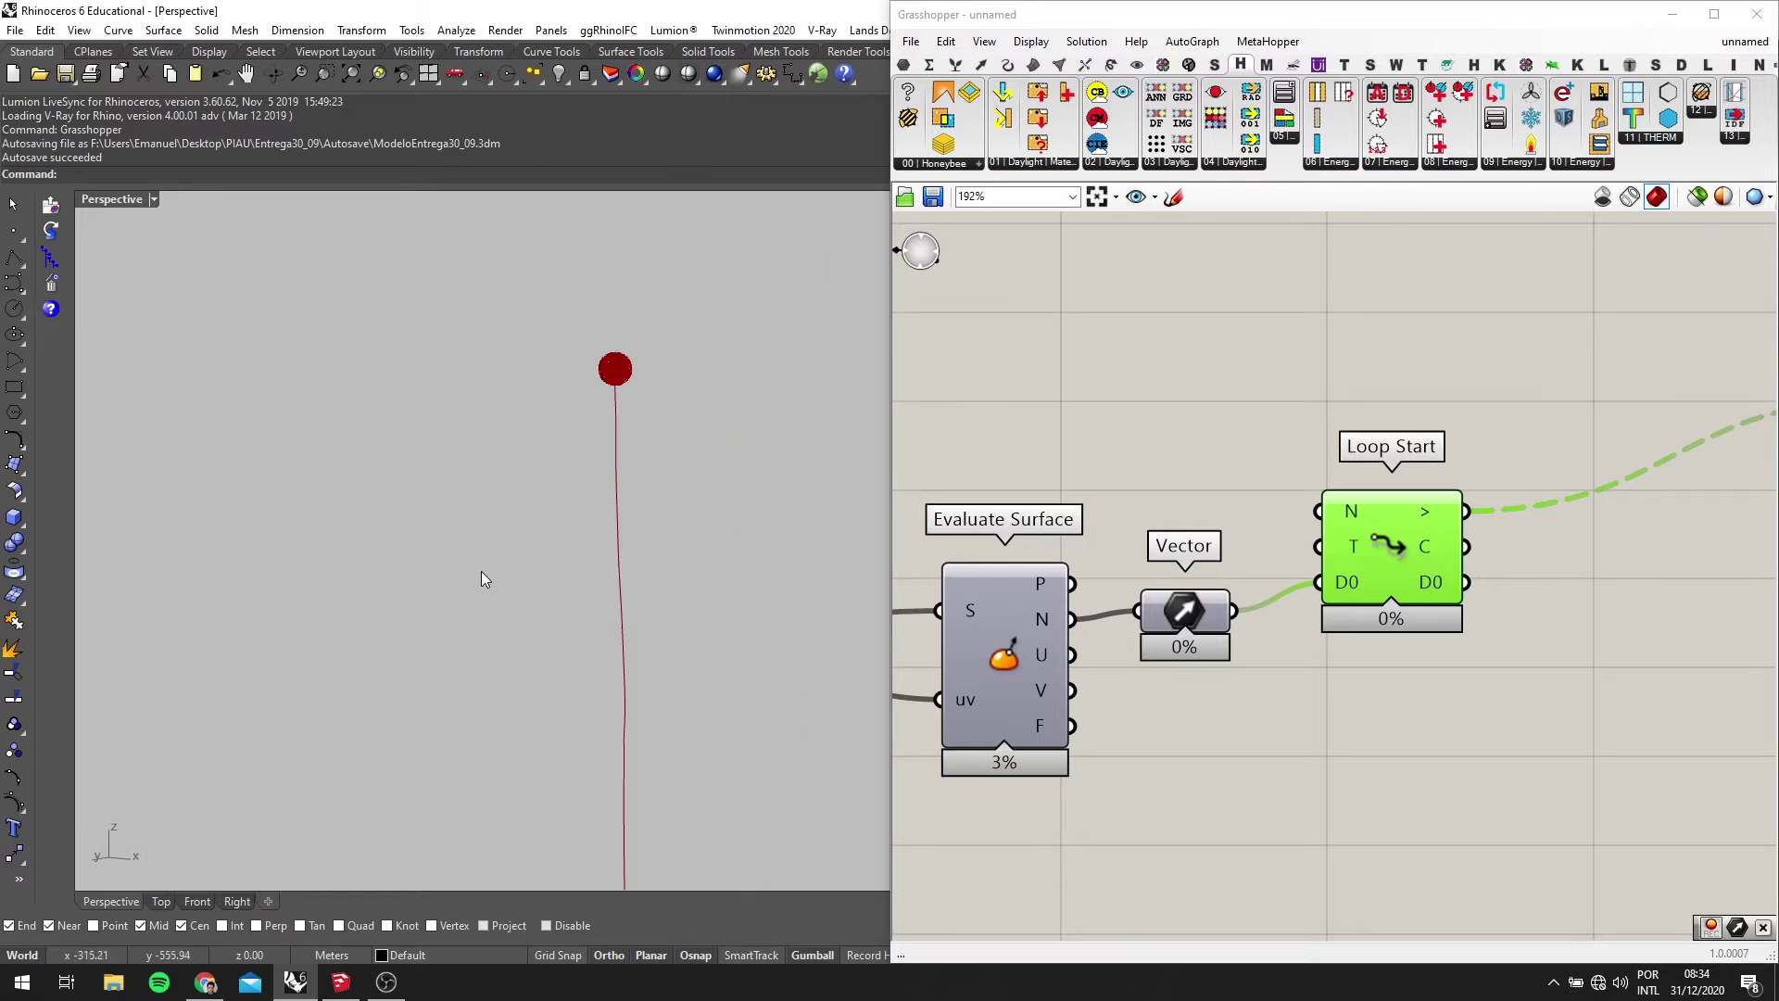
right_drag(660, 346, 426, 552)
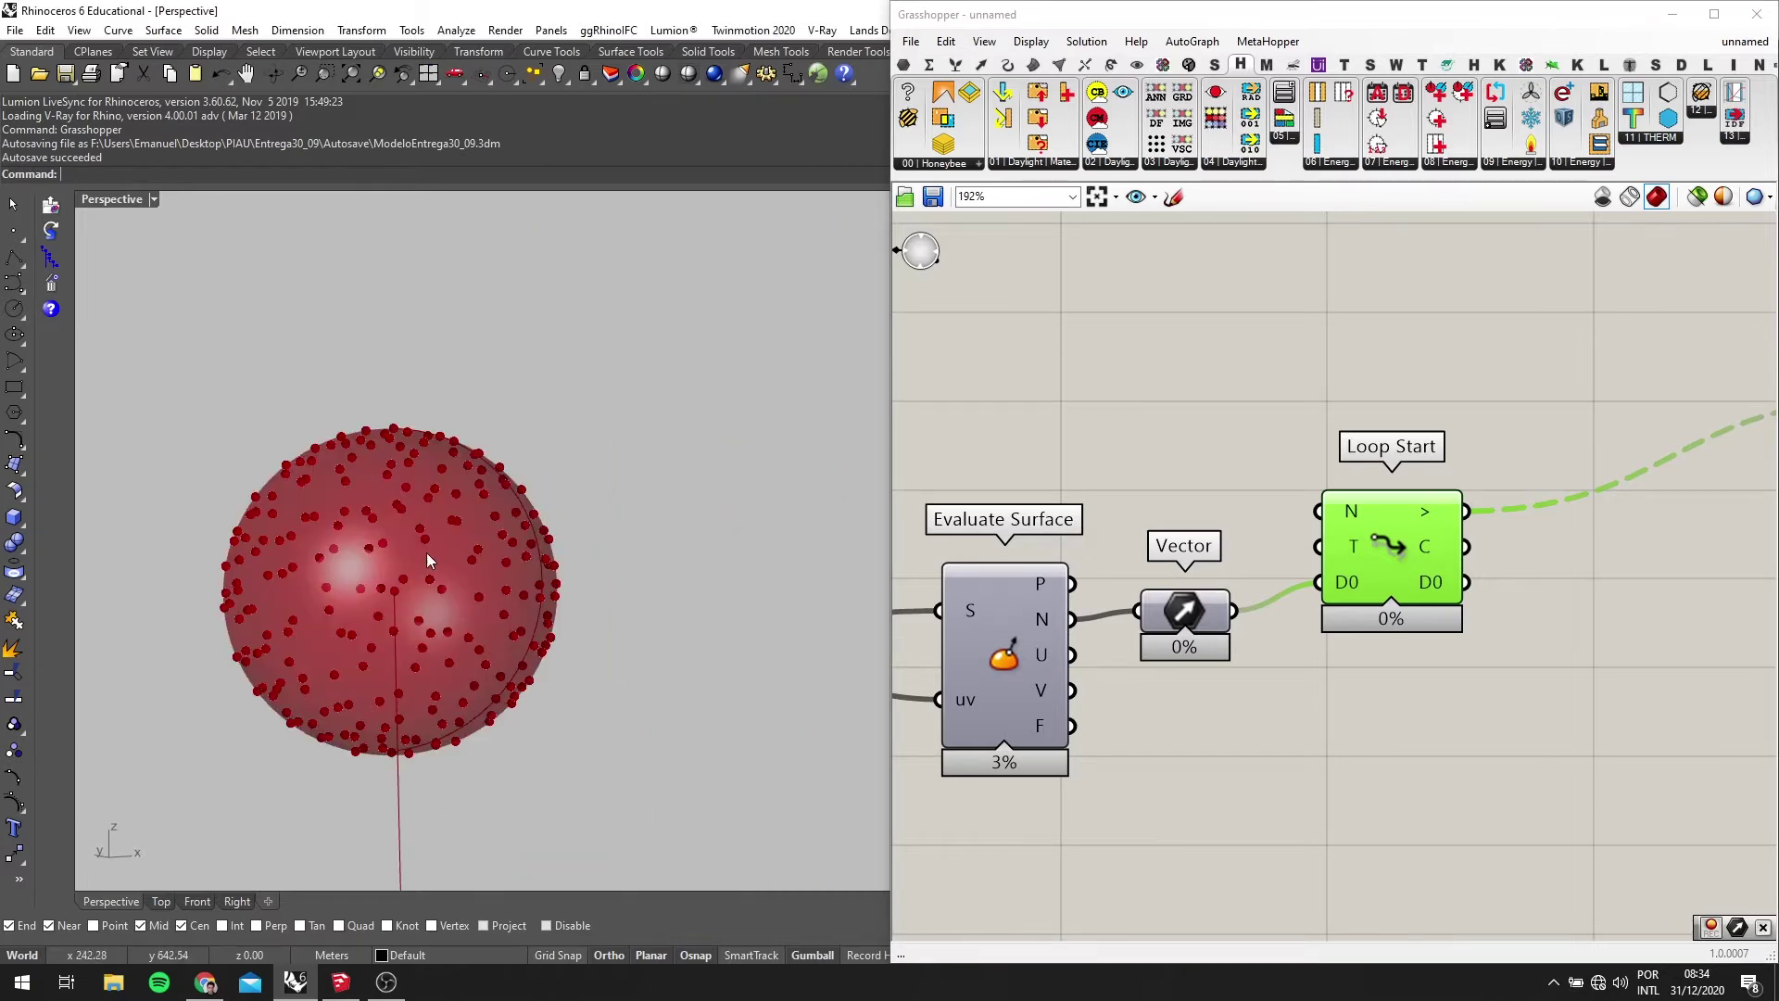
scroll(1531, 545, down, 2)
scroll(1421, 647, up, 5)
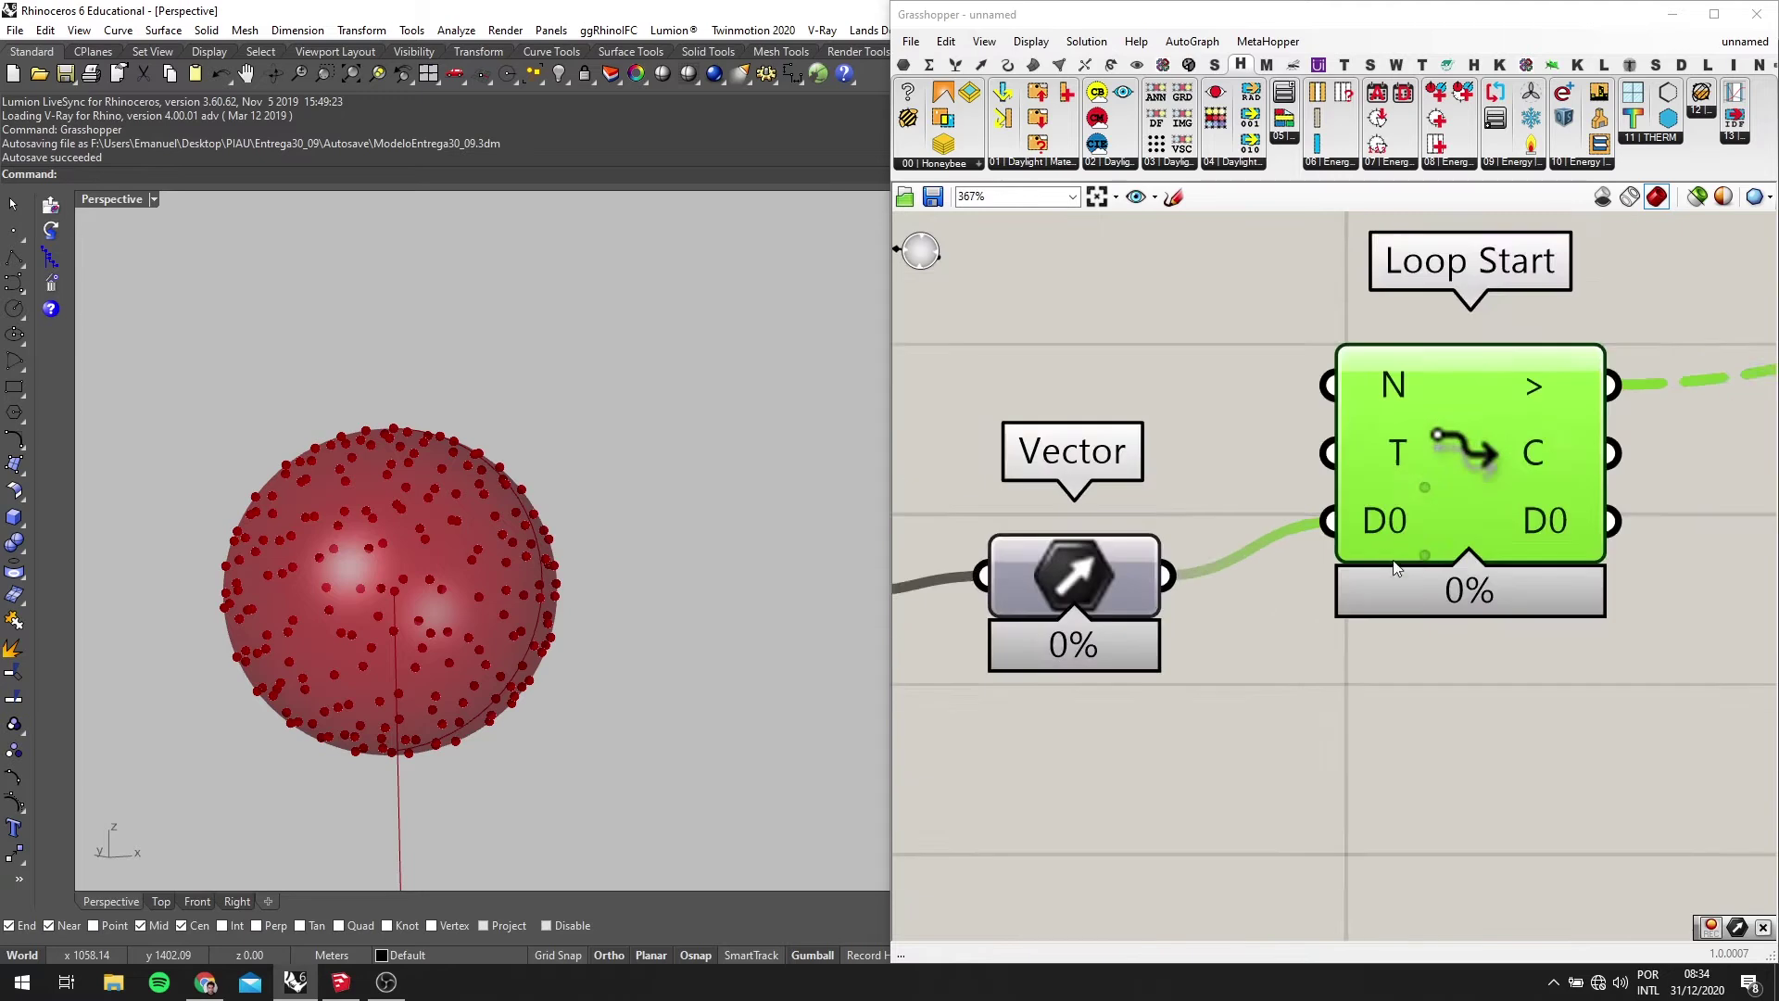
scroll(1414, 571, down, 7)
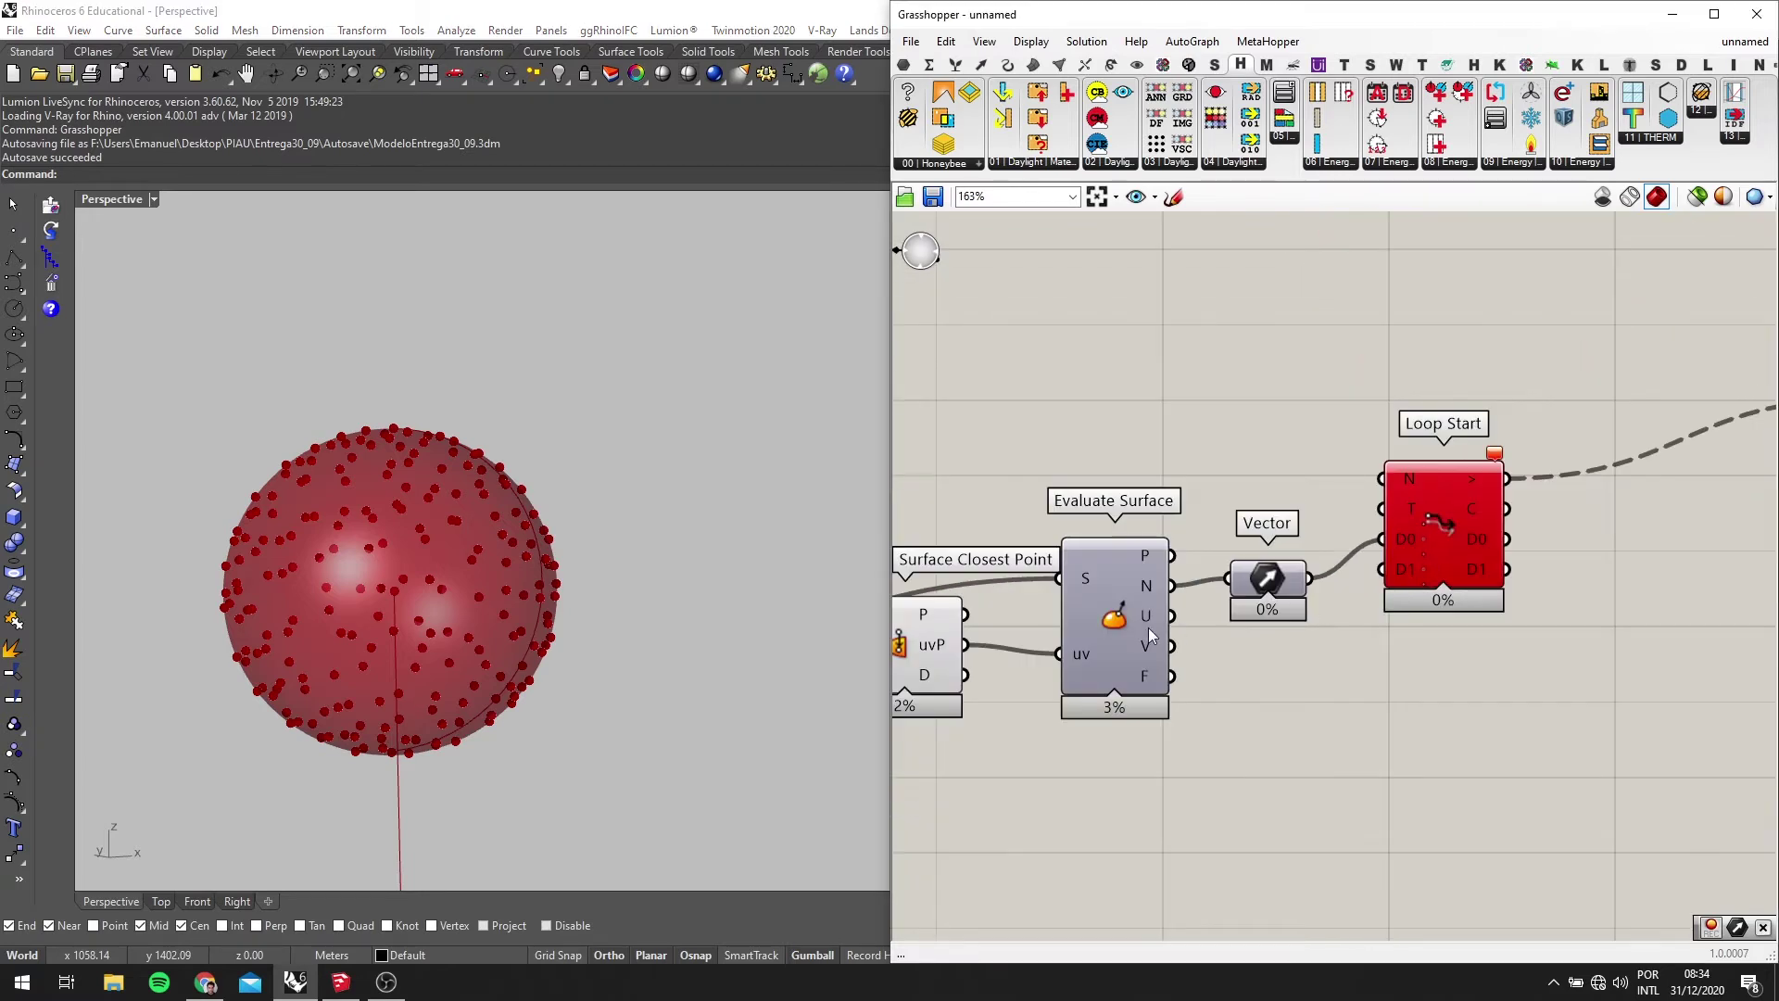
Bring the second Loop End down level with its Loop Start and add a D1 data input to it
right_drag(1761, 533, 1366, 530)
drag(1431, 408, 1508, 487)
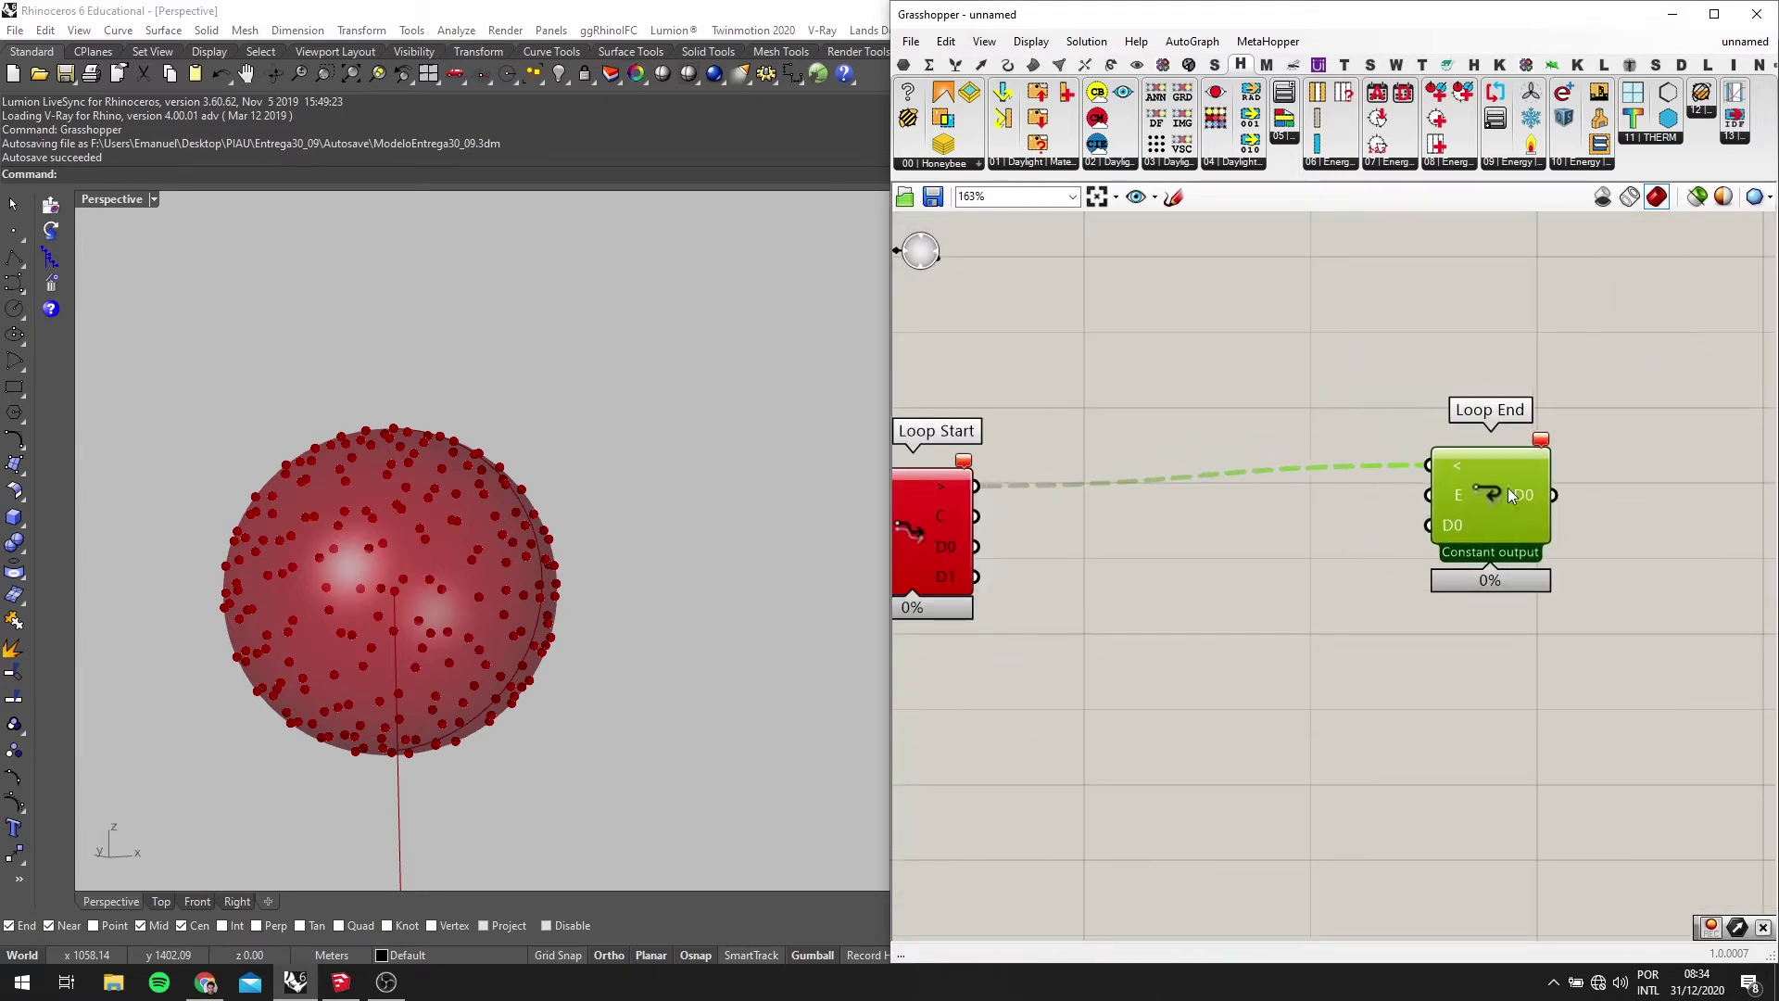
scroll(1461, 530, up, 5)
click(1488, 556)
scroll(1571, 557, down, 6)
Connect Evaluate Surface's point output P to Loop Start's D1 input
right_drag(1217, 562, 1318, 538)
scroll(1557, 528, down, 2)
scroll(1275, 567, up, 3)
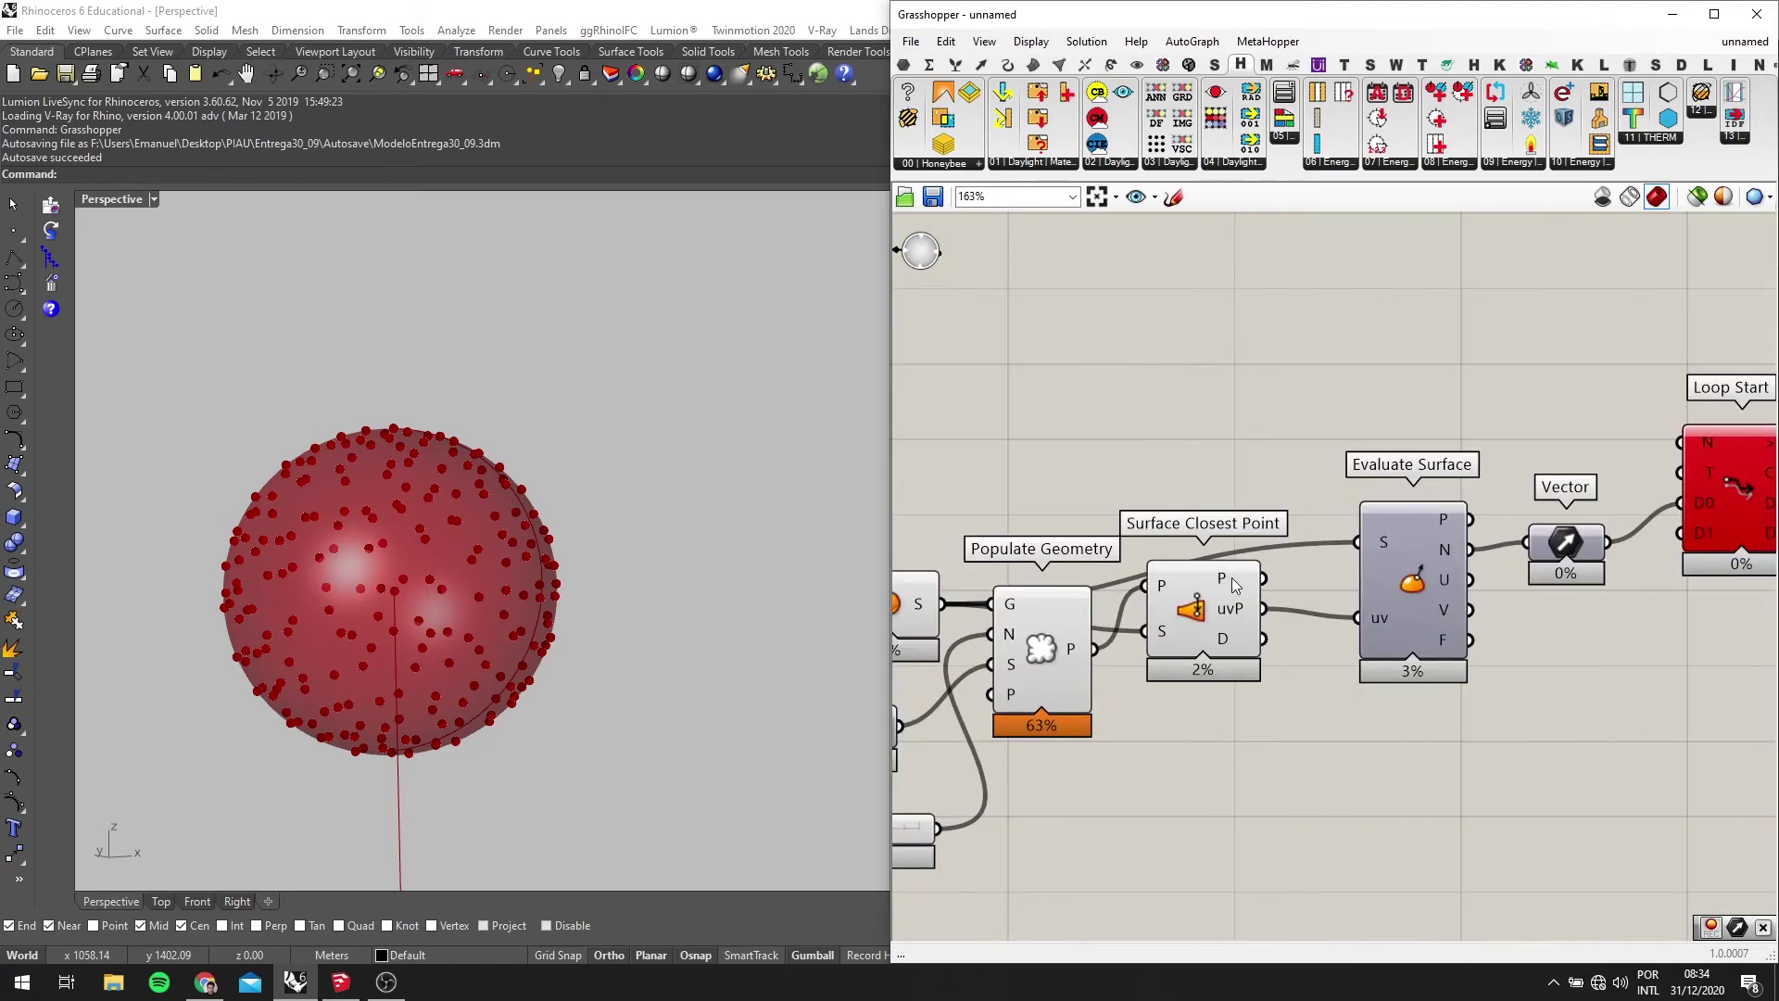
click(1231, 581)
drag(1471, 521, 1694, 537)
right_drag(1701, 551, 1133, 604)
scroll(1135, 602, down, 2)
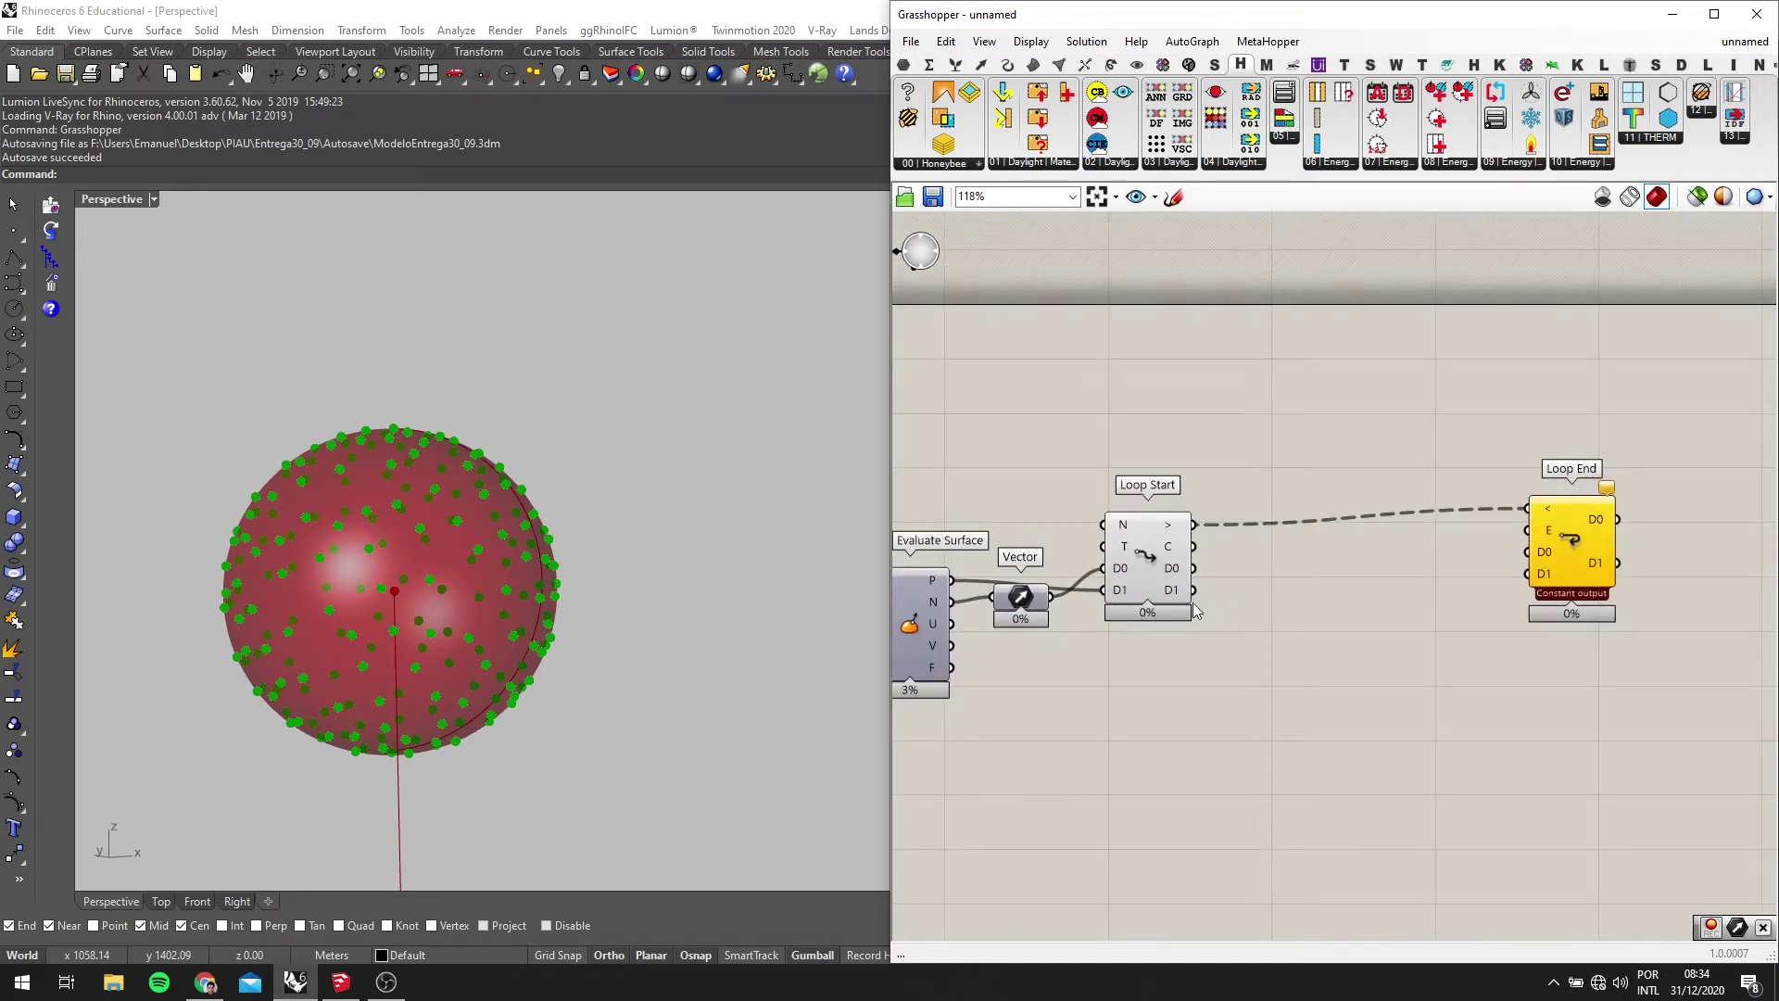
scroll(1132, 615, down, 1)
click(1181, 558)
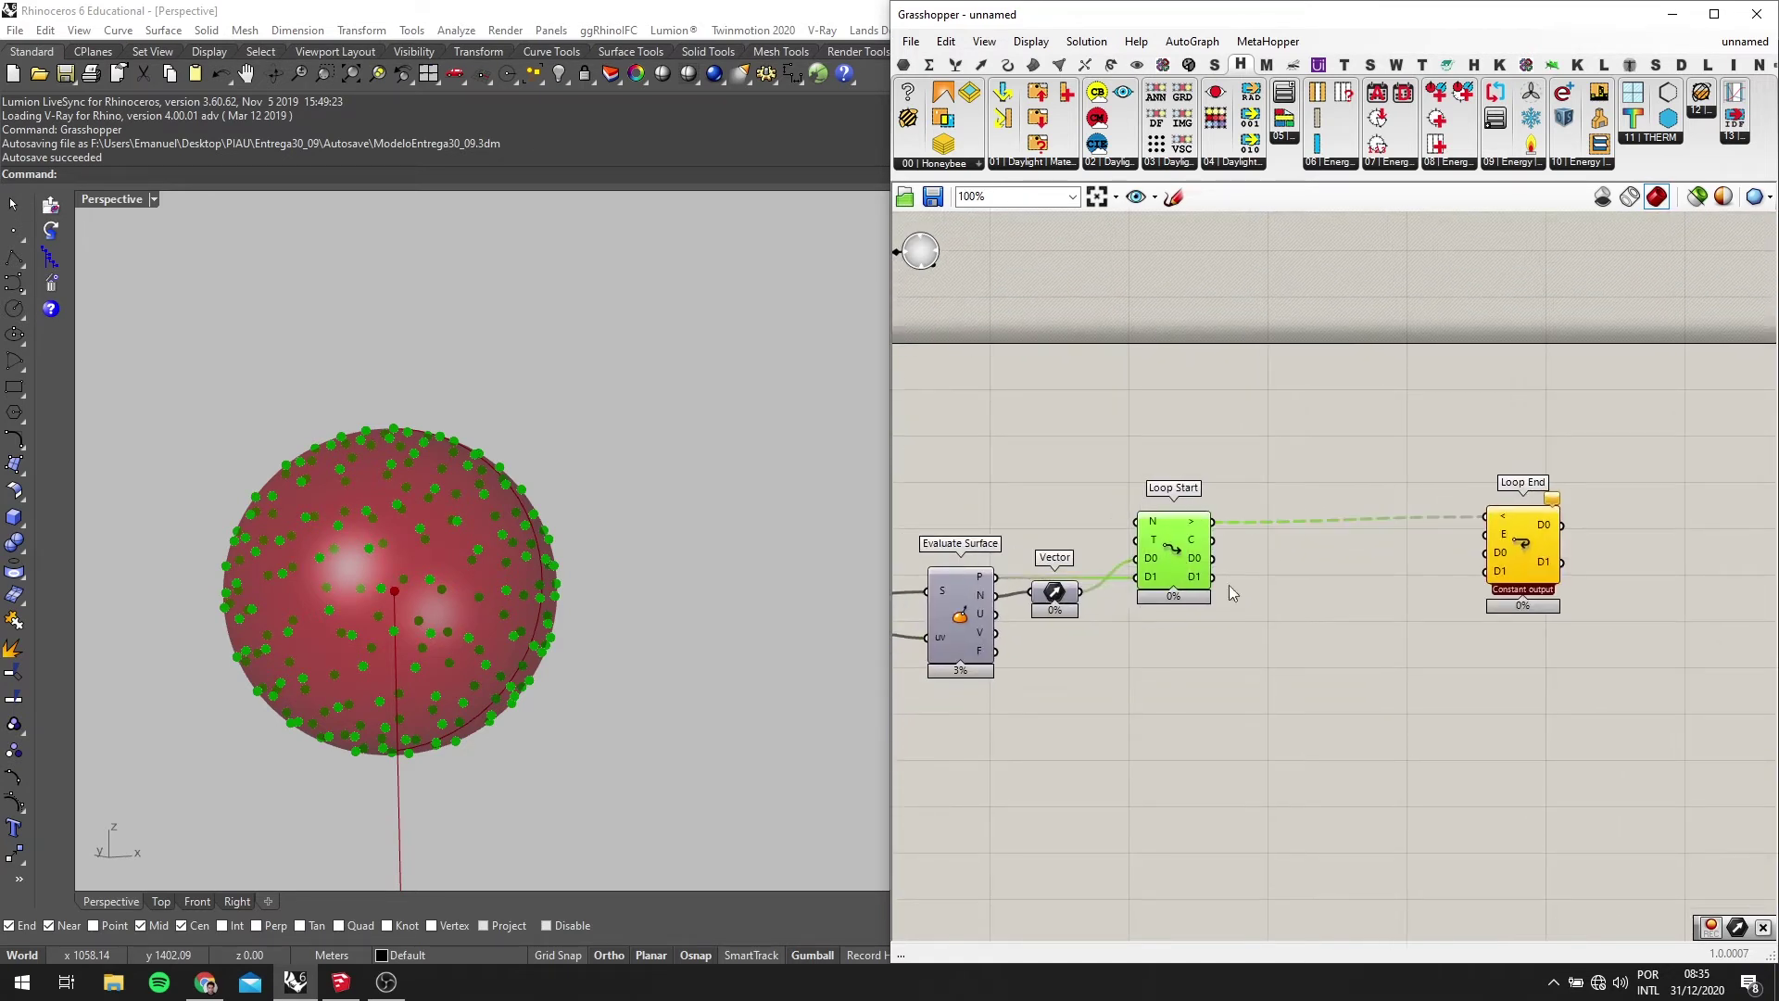
Add a number slider set to 40 and connect it to the second Loop Start's N input
right_drag(1235, 575, 1266, 569)
scroll(1503, 558, up, 1)
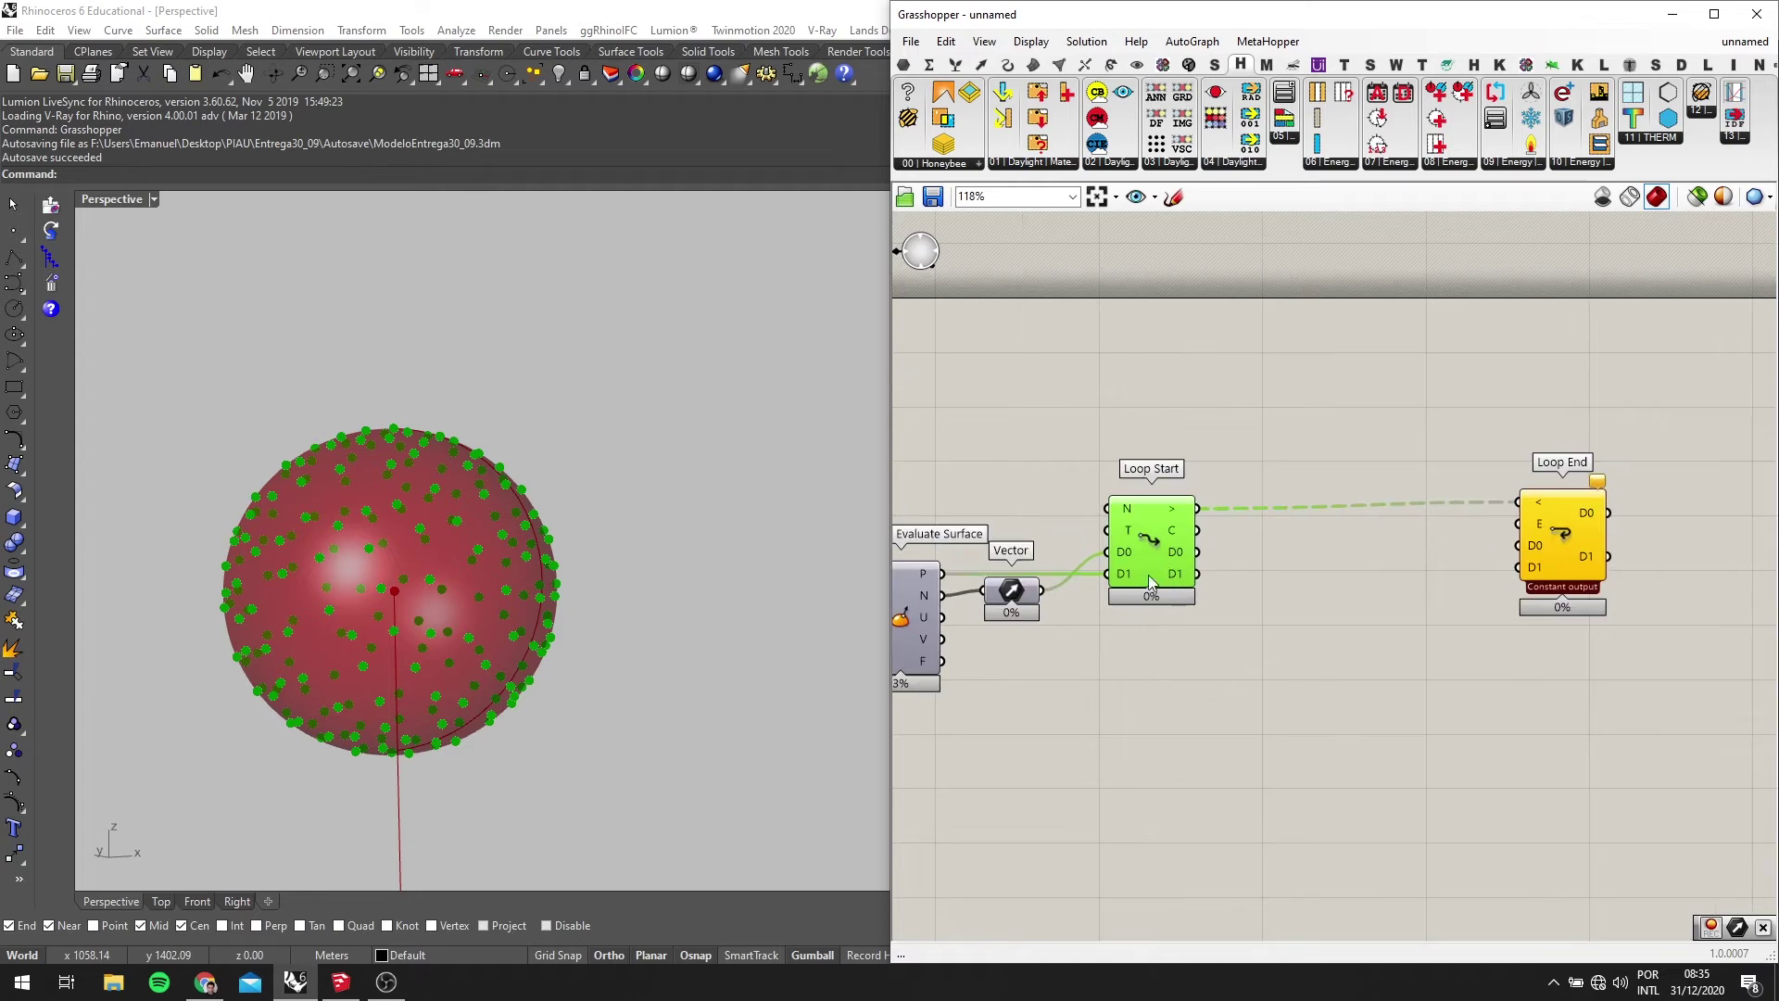
double_click(1007, 442)
text(50)
key(BackSpace)
key(BackSpace)
text(40)
key(Return)
scroll(1007, 441, up, 3)
drag(1116, 451, 1231, 575)
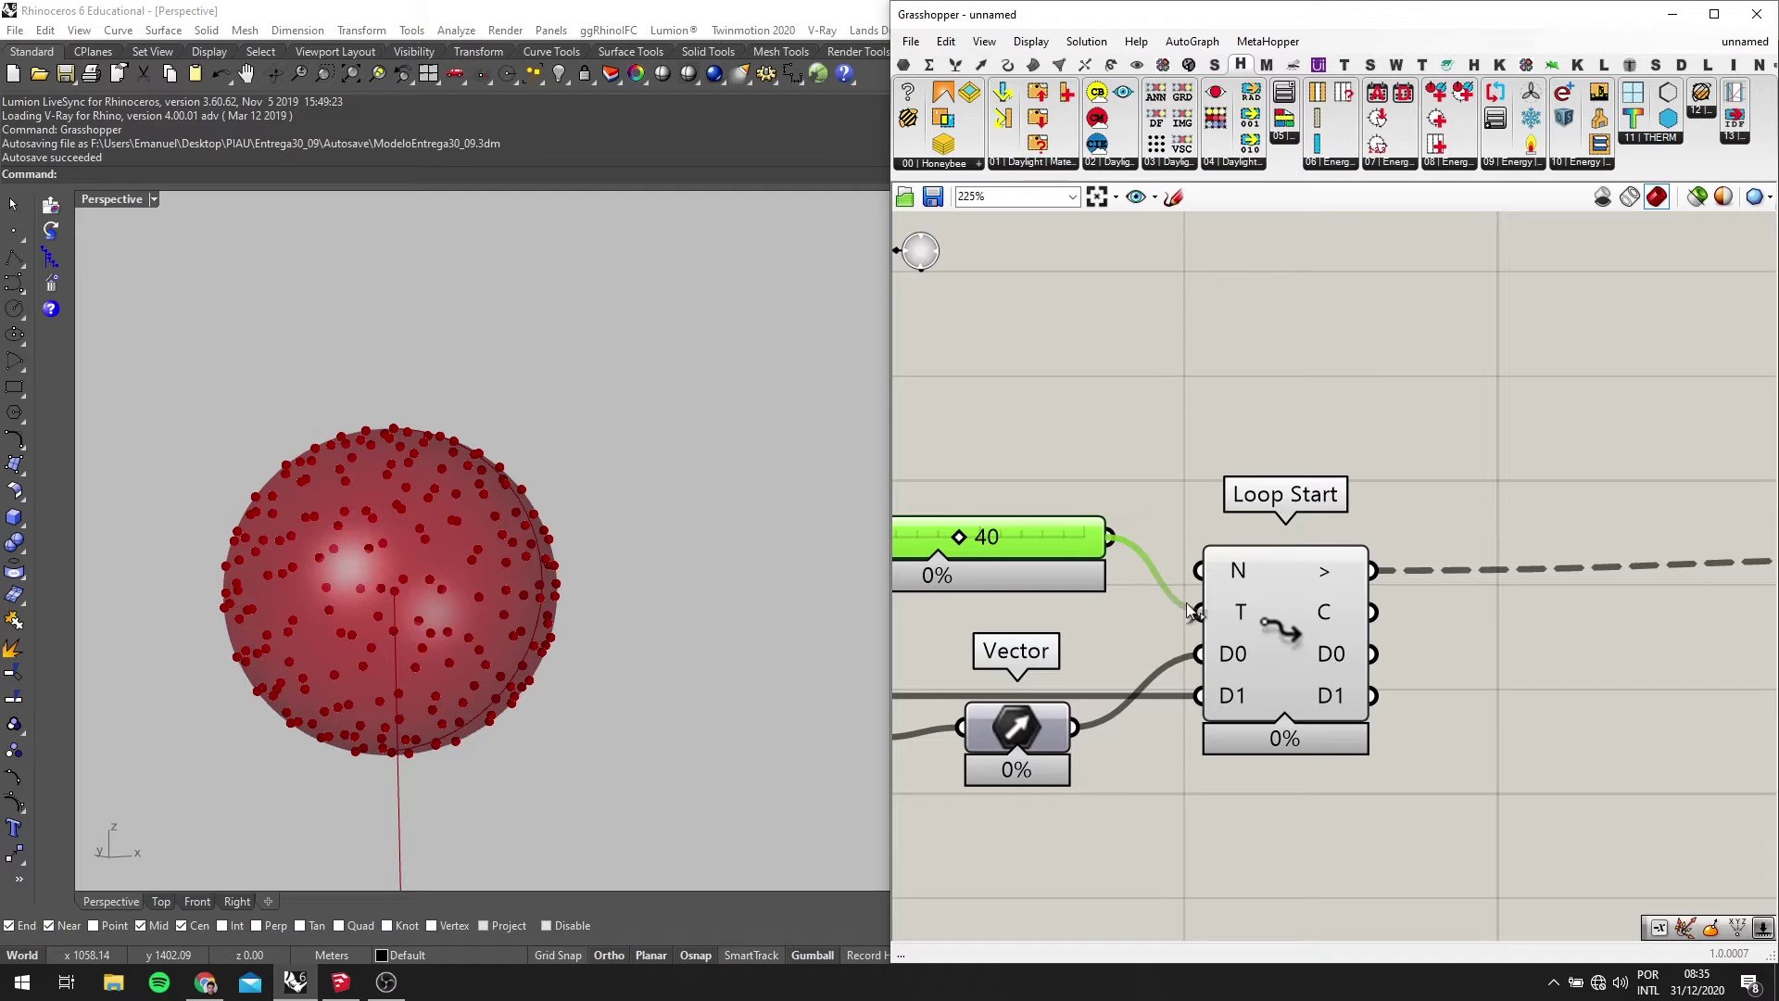
drag(1068, 535, 1083, 439)
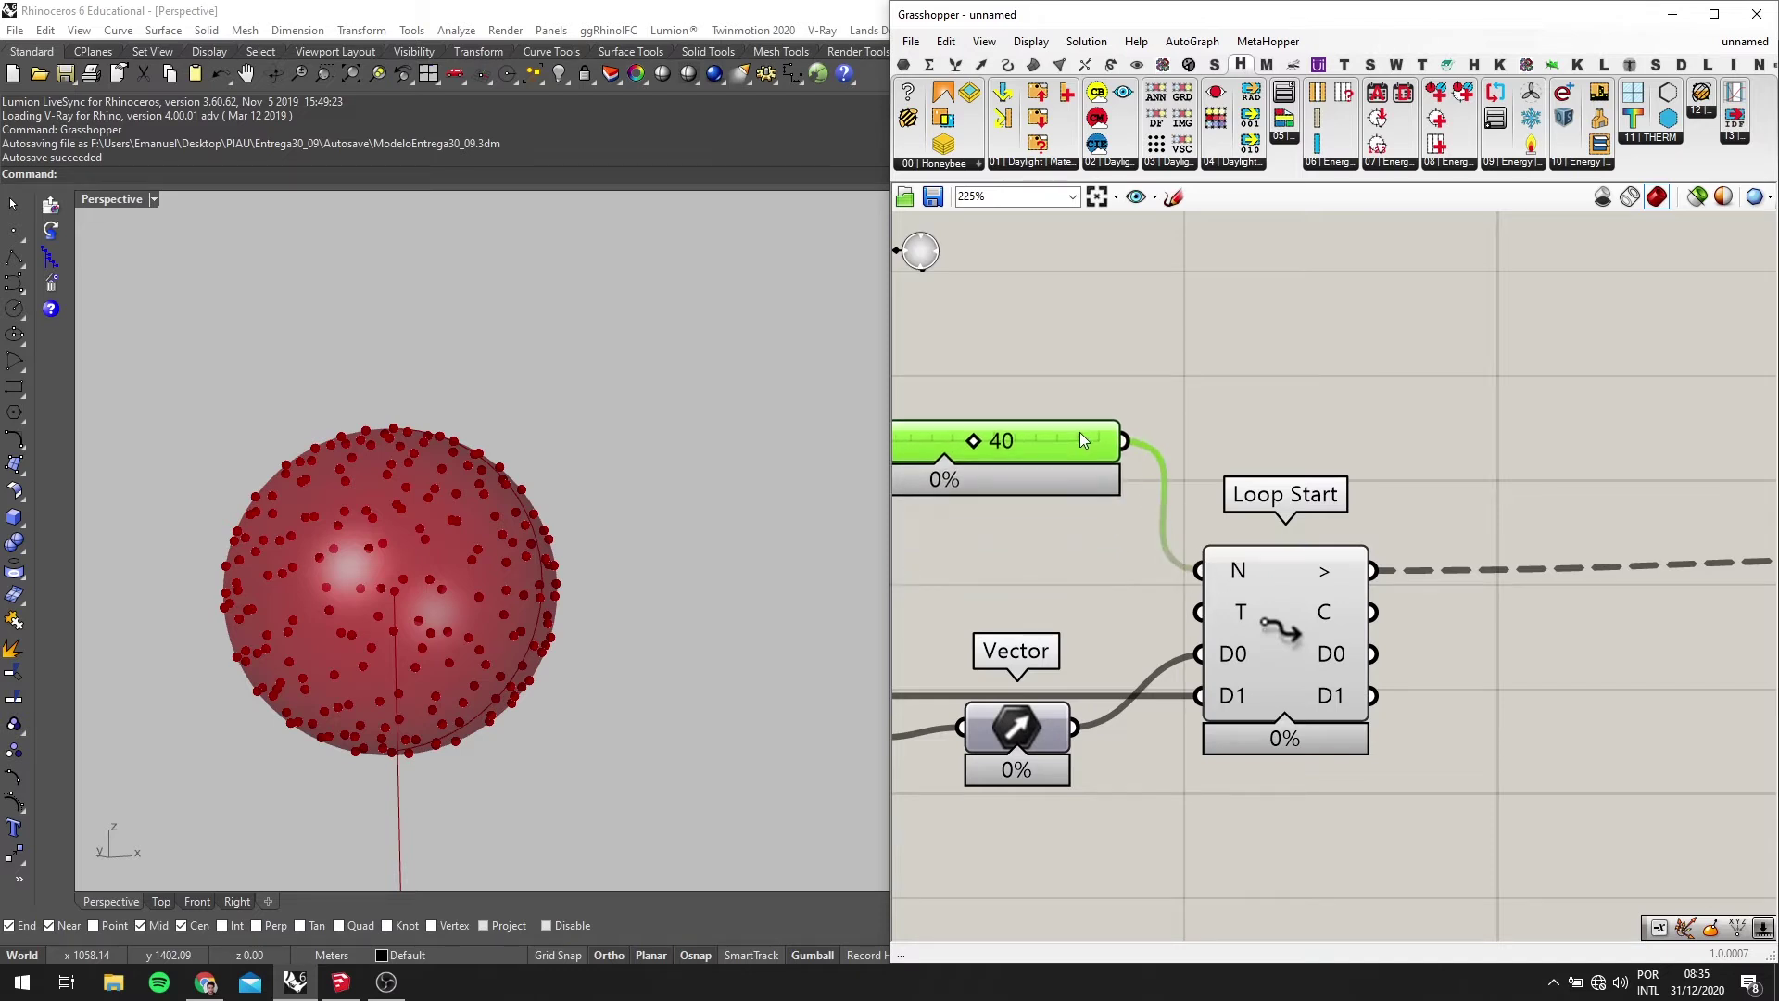
Add a Button and connect it to the second Loop Start's trigger input T
double_click(1008, 541)
text(BU)
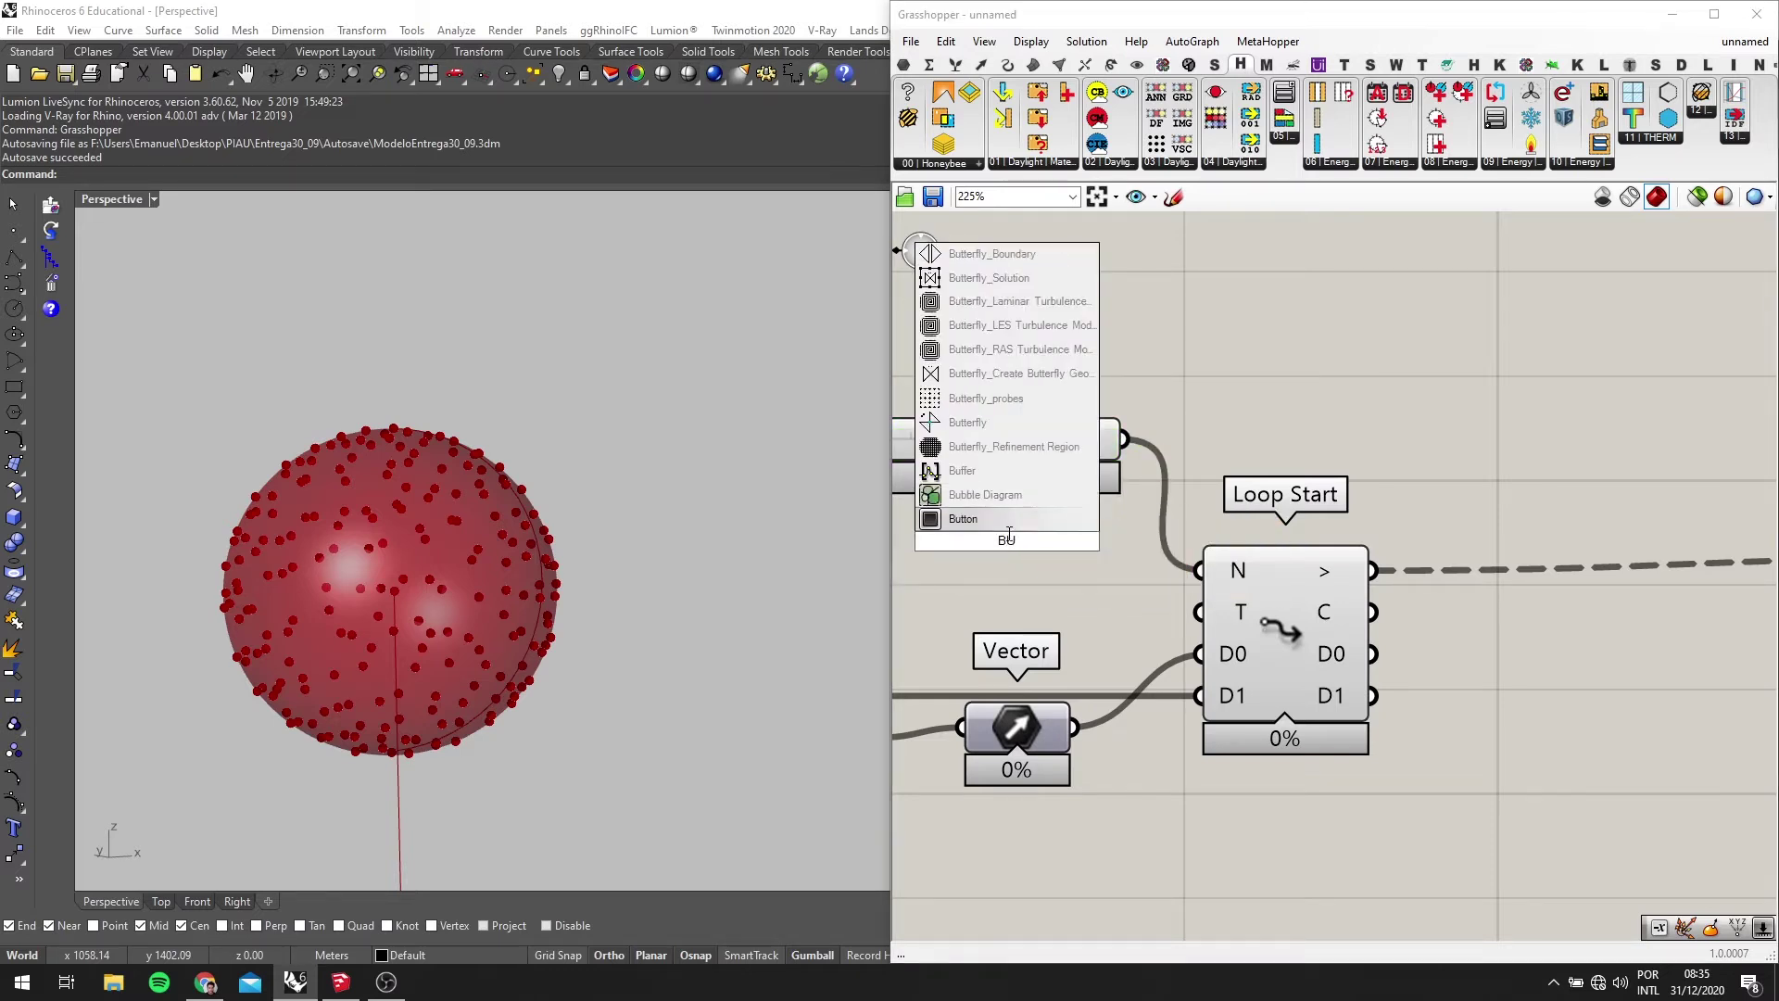
click(982, 518)
drag(1004, 542, 914, 619)
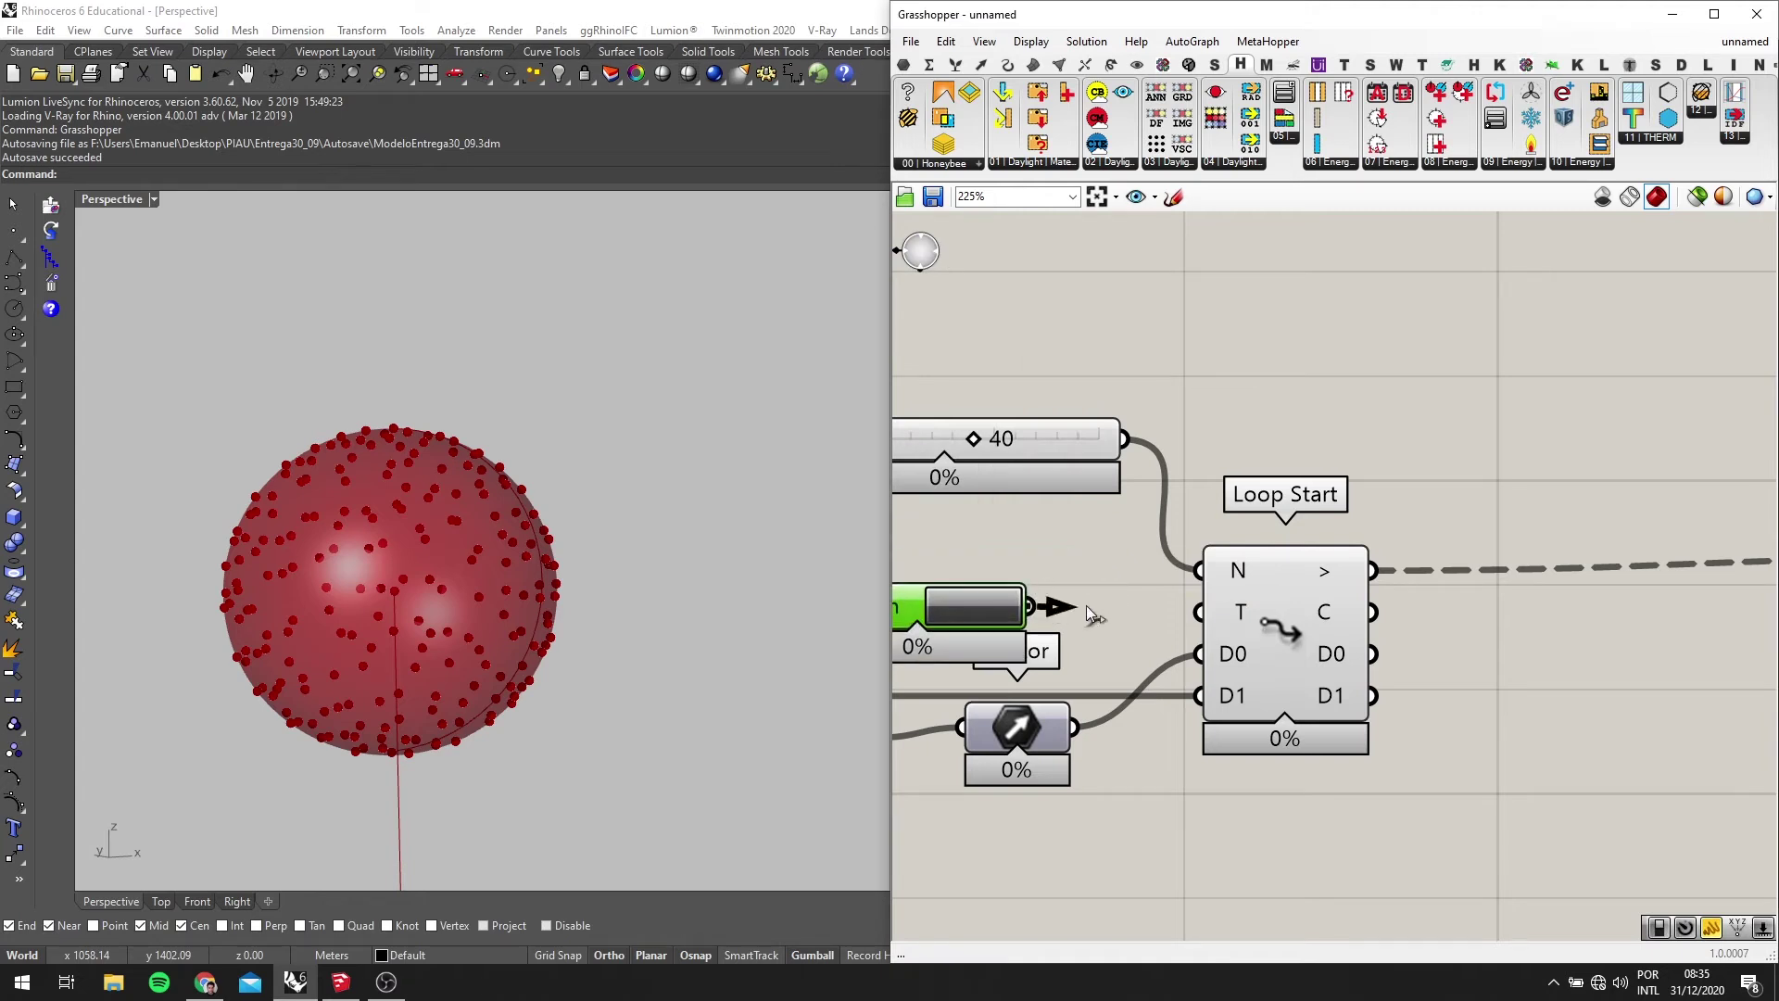
Sketch freehand curved strokes radiating outward on the empty canvas below the second loop to illustrate the branching
scroll(706, 498, down, 5)
right_drag(706, 498, 632, 625)
scroll(608, 596, up, 3)
scroll(1359, 601, down, 5)
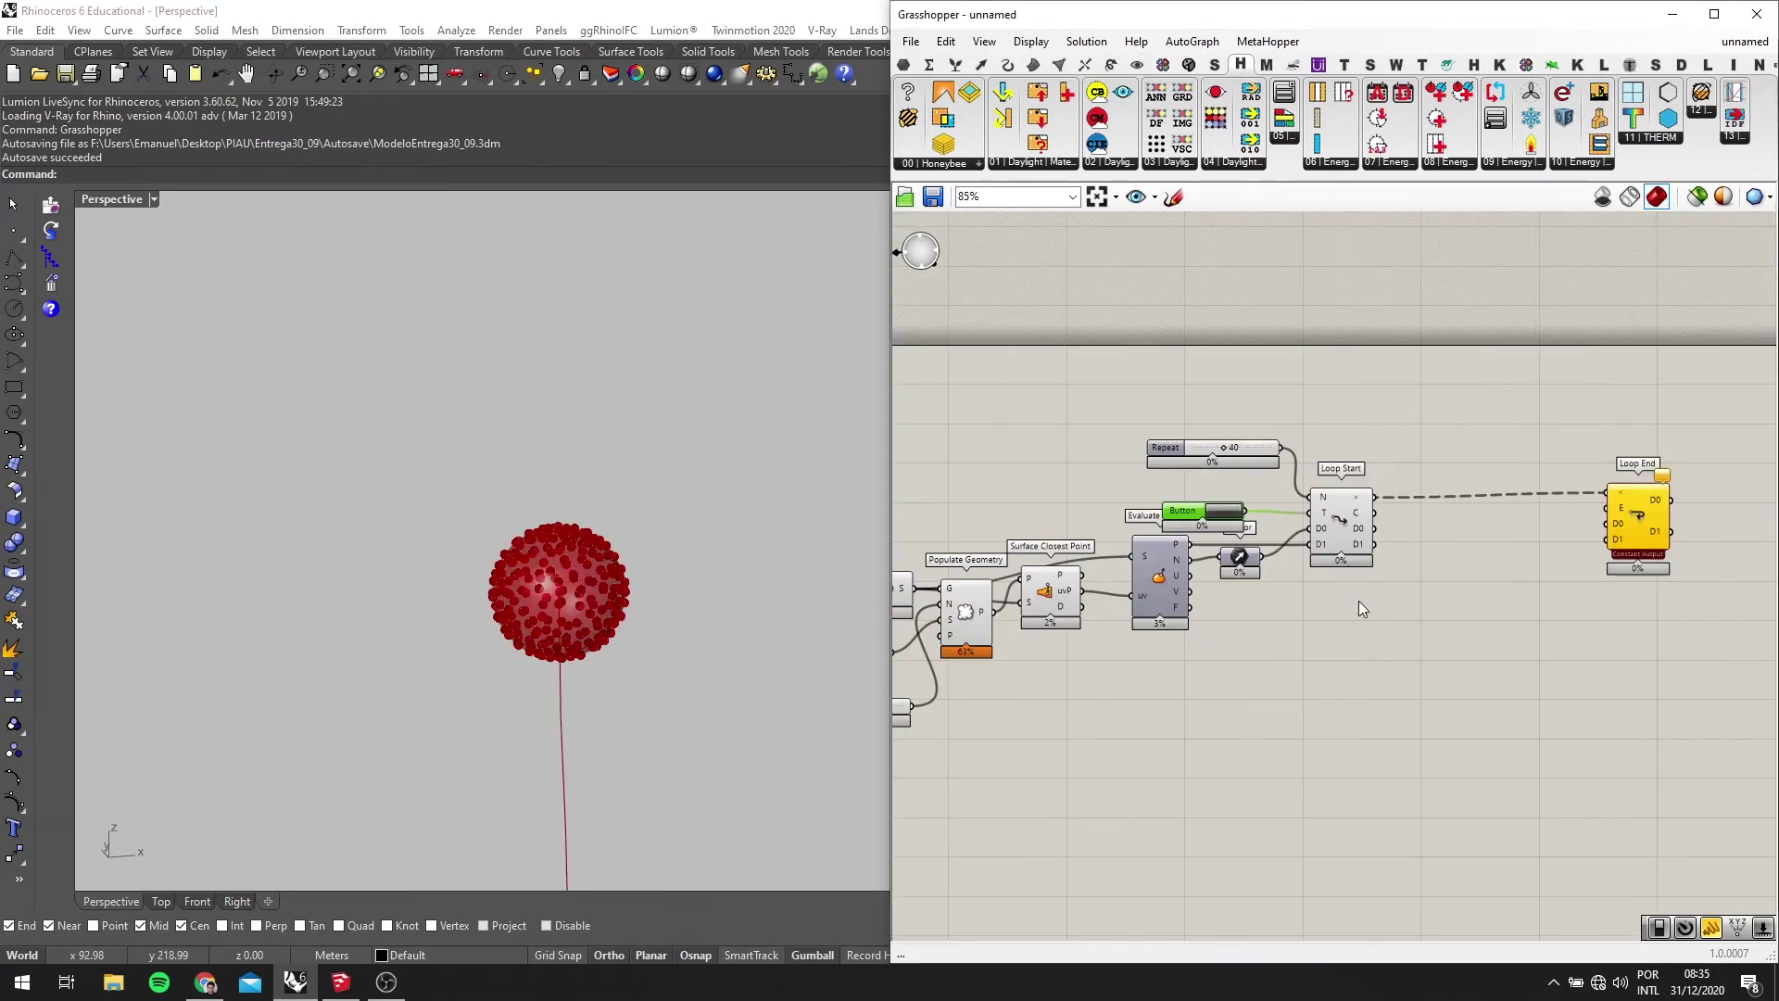
scroll(1359, 608, up, 2)
scroll(1357, 579, down, 6)
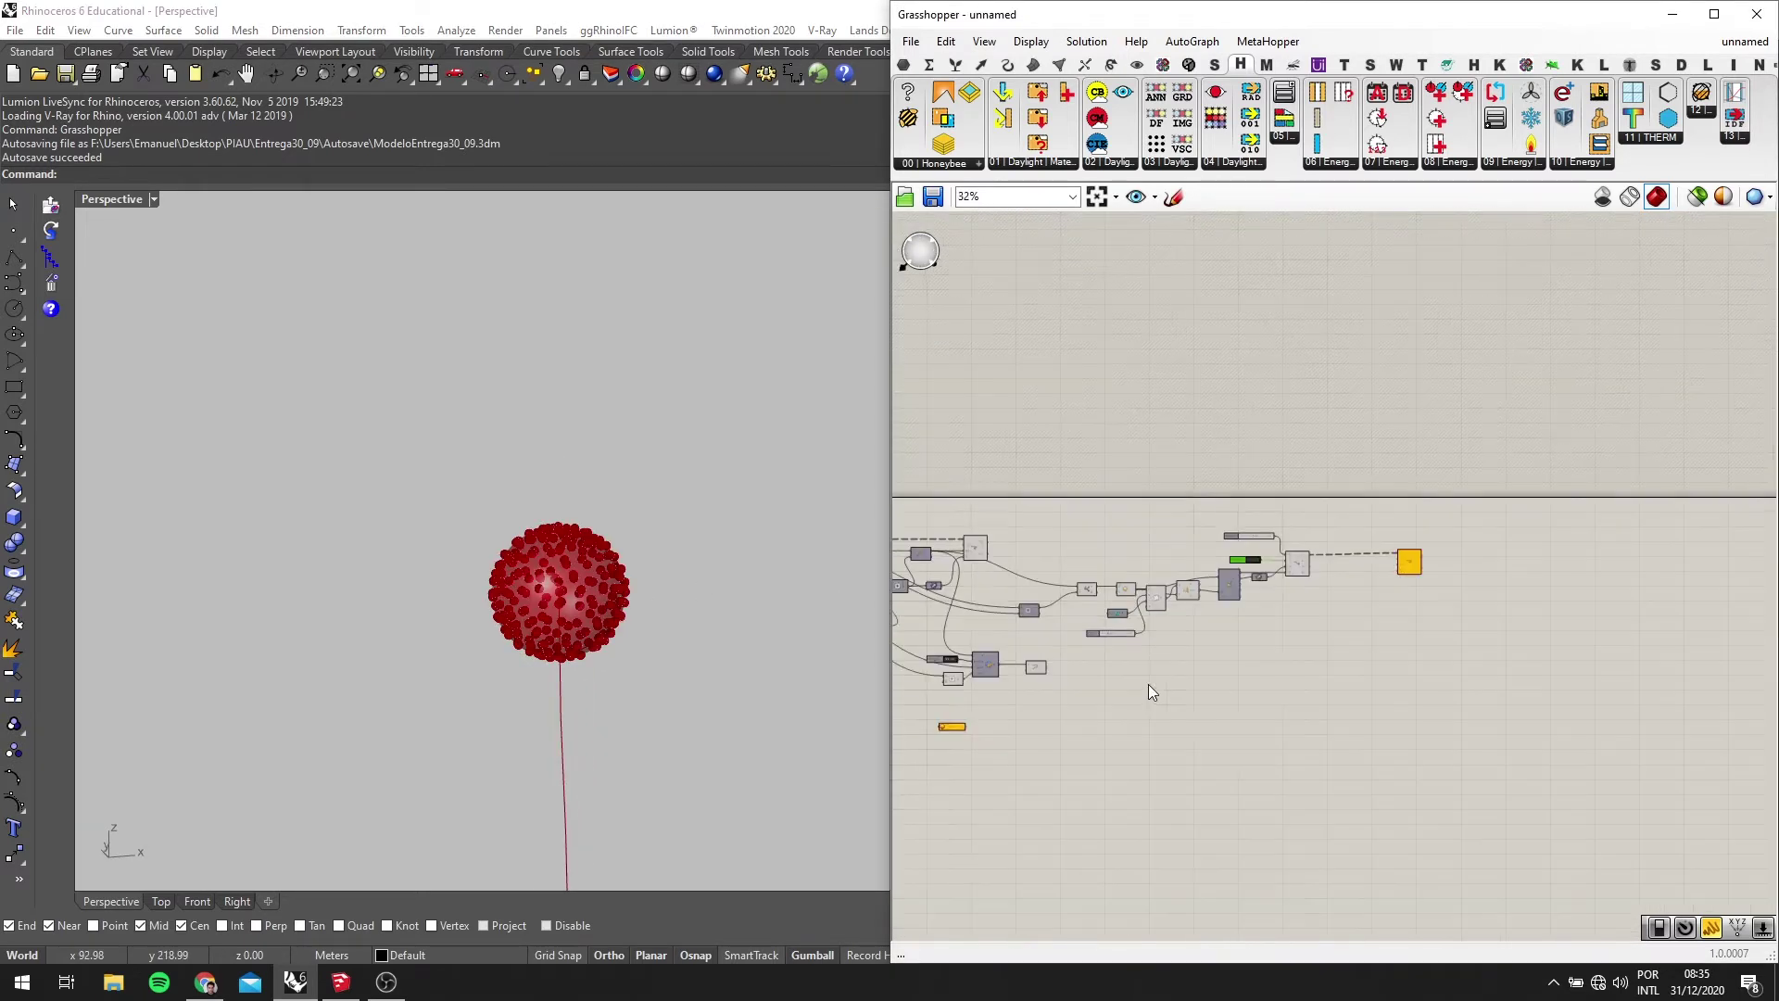
click(1171, 197)
scroll(1371, 630, up, 5)
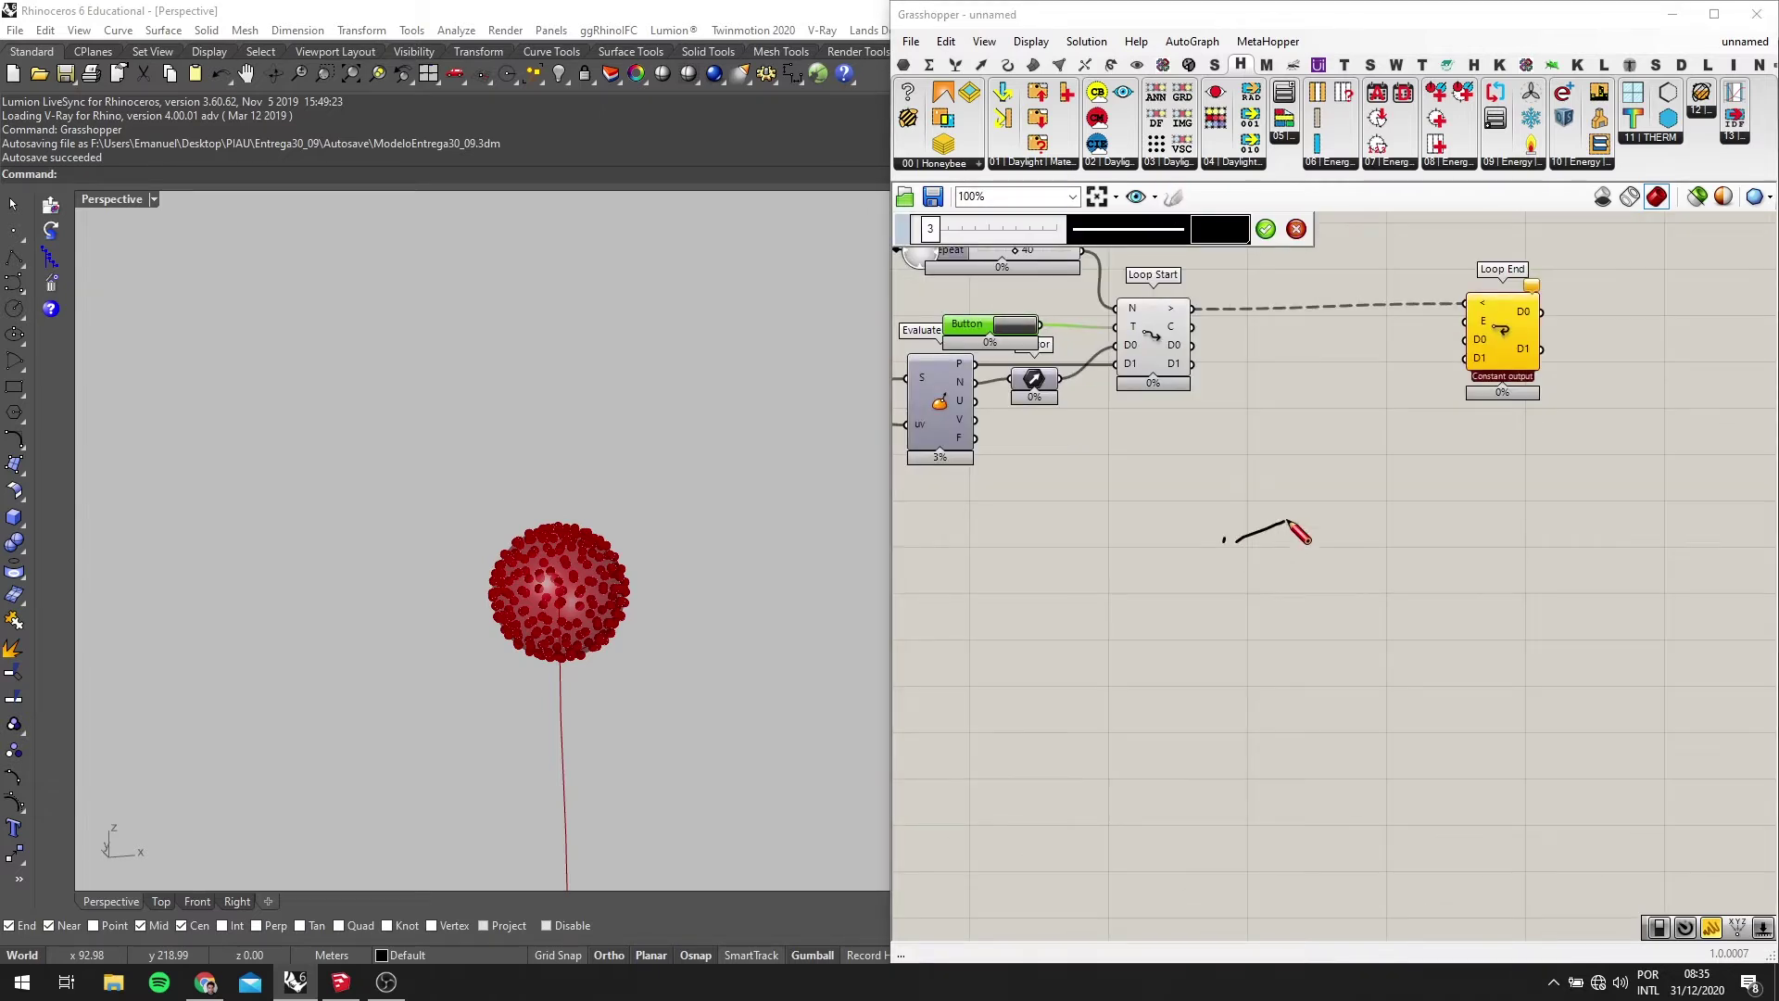
drag(1236, 537, 1302, 476)
drag(1200, 536, 961, 470)
drag(1185, 554, 1029, 587)
drag(1150, 611, 1097, 675)
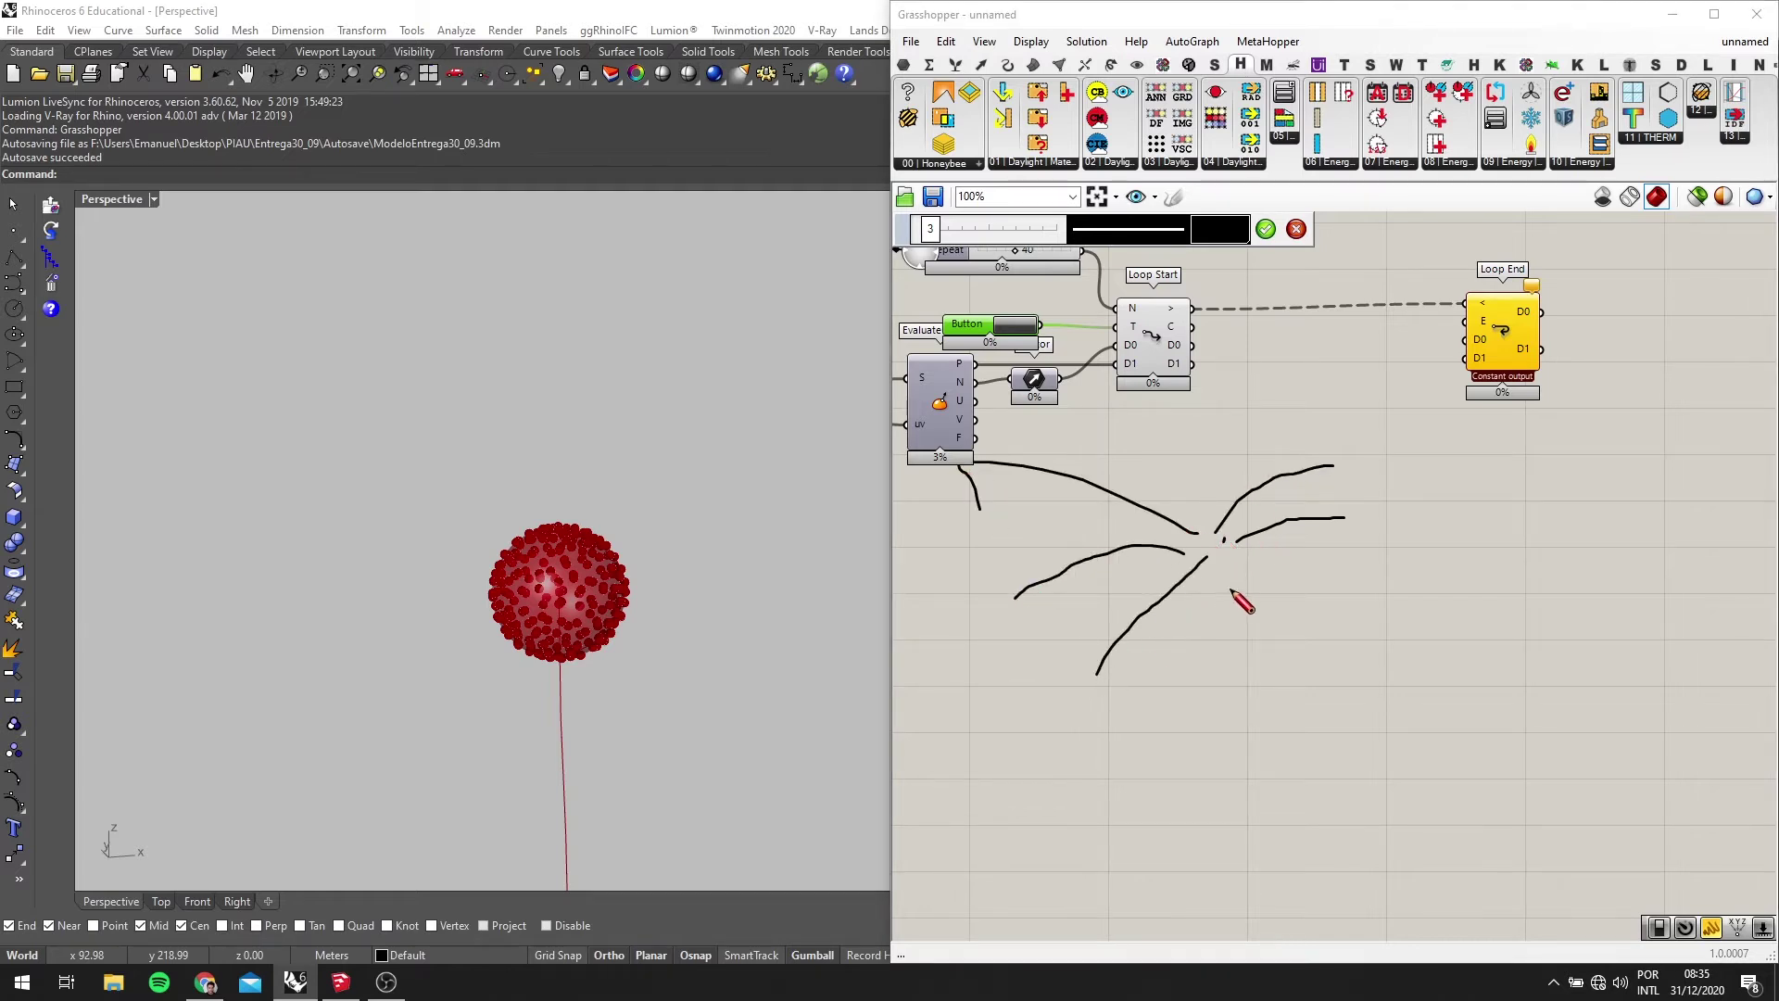
scroll(1306, 613, up, 5)
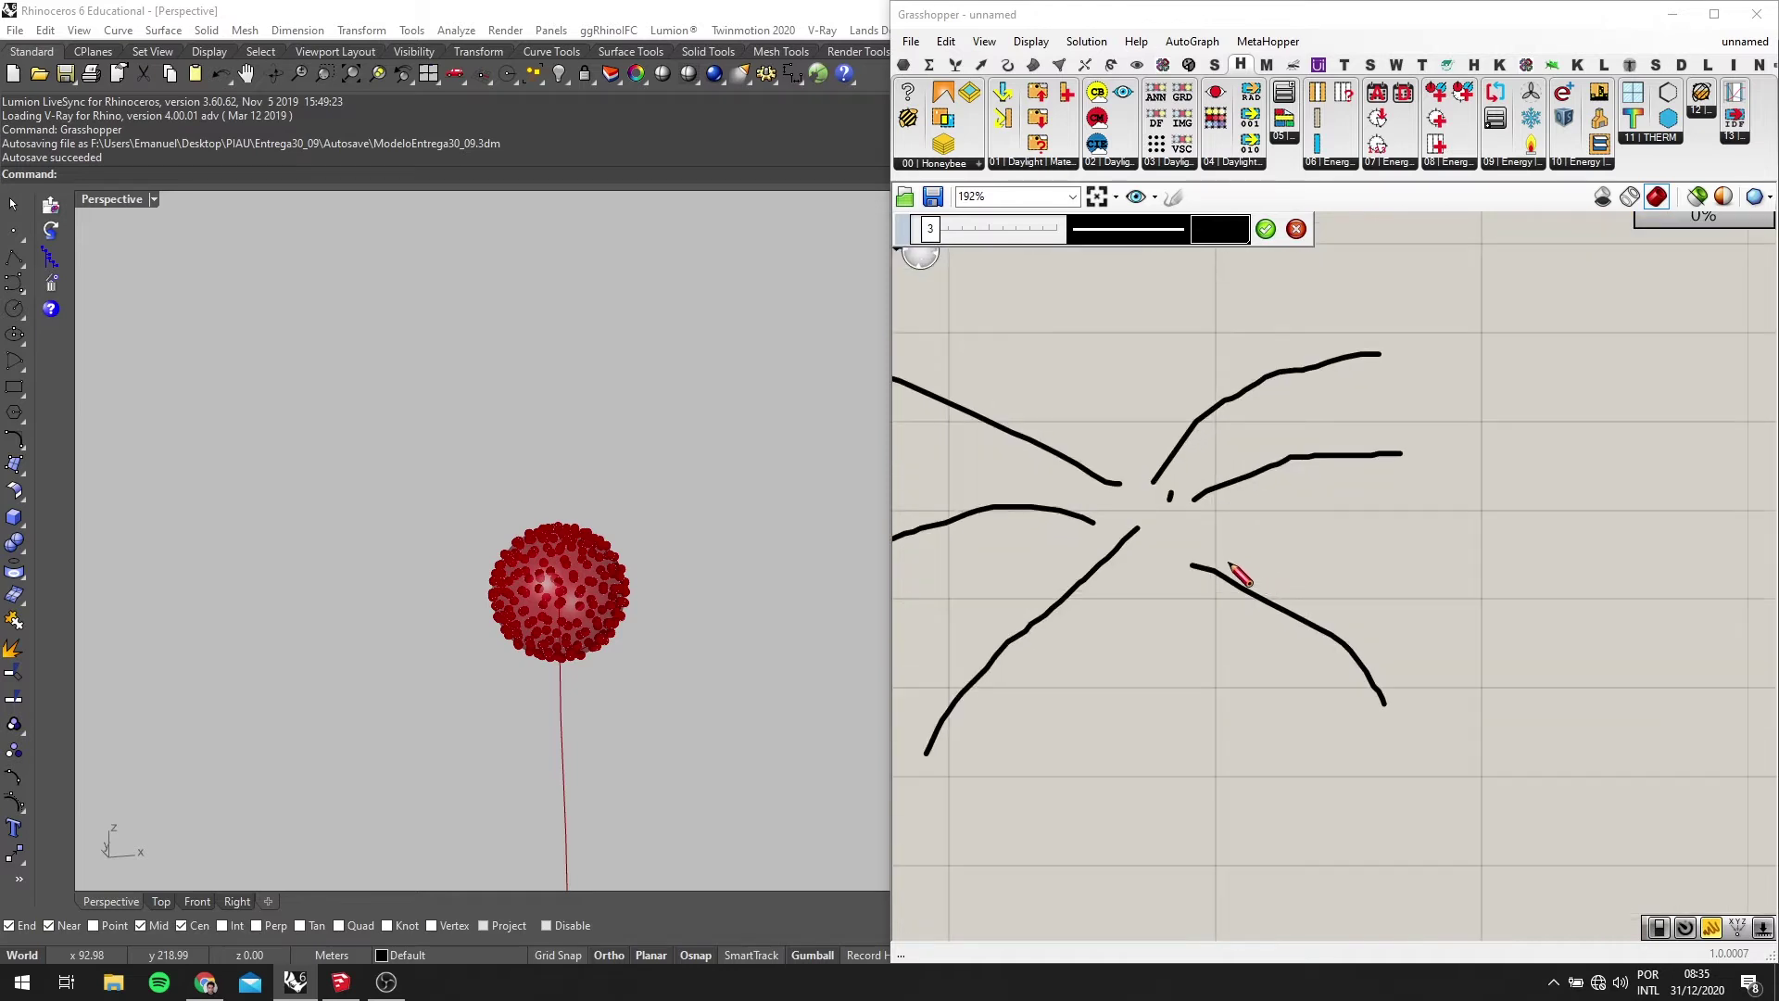
scroll(1214, 570, up, 2)
mouse_move(1178, 561)
mouse_down()
mouse_move(1309, 558)
mouse_move(1466, 599)
mouse_up()
drag(1595, 667, 1629, 706)
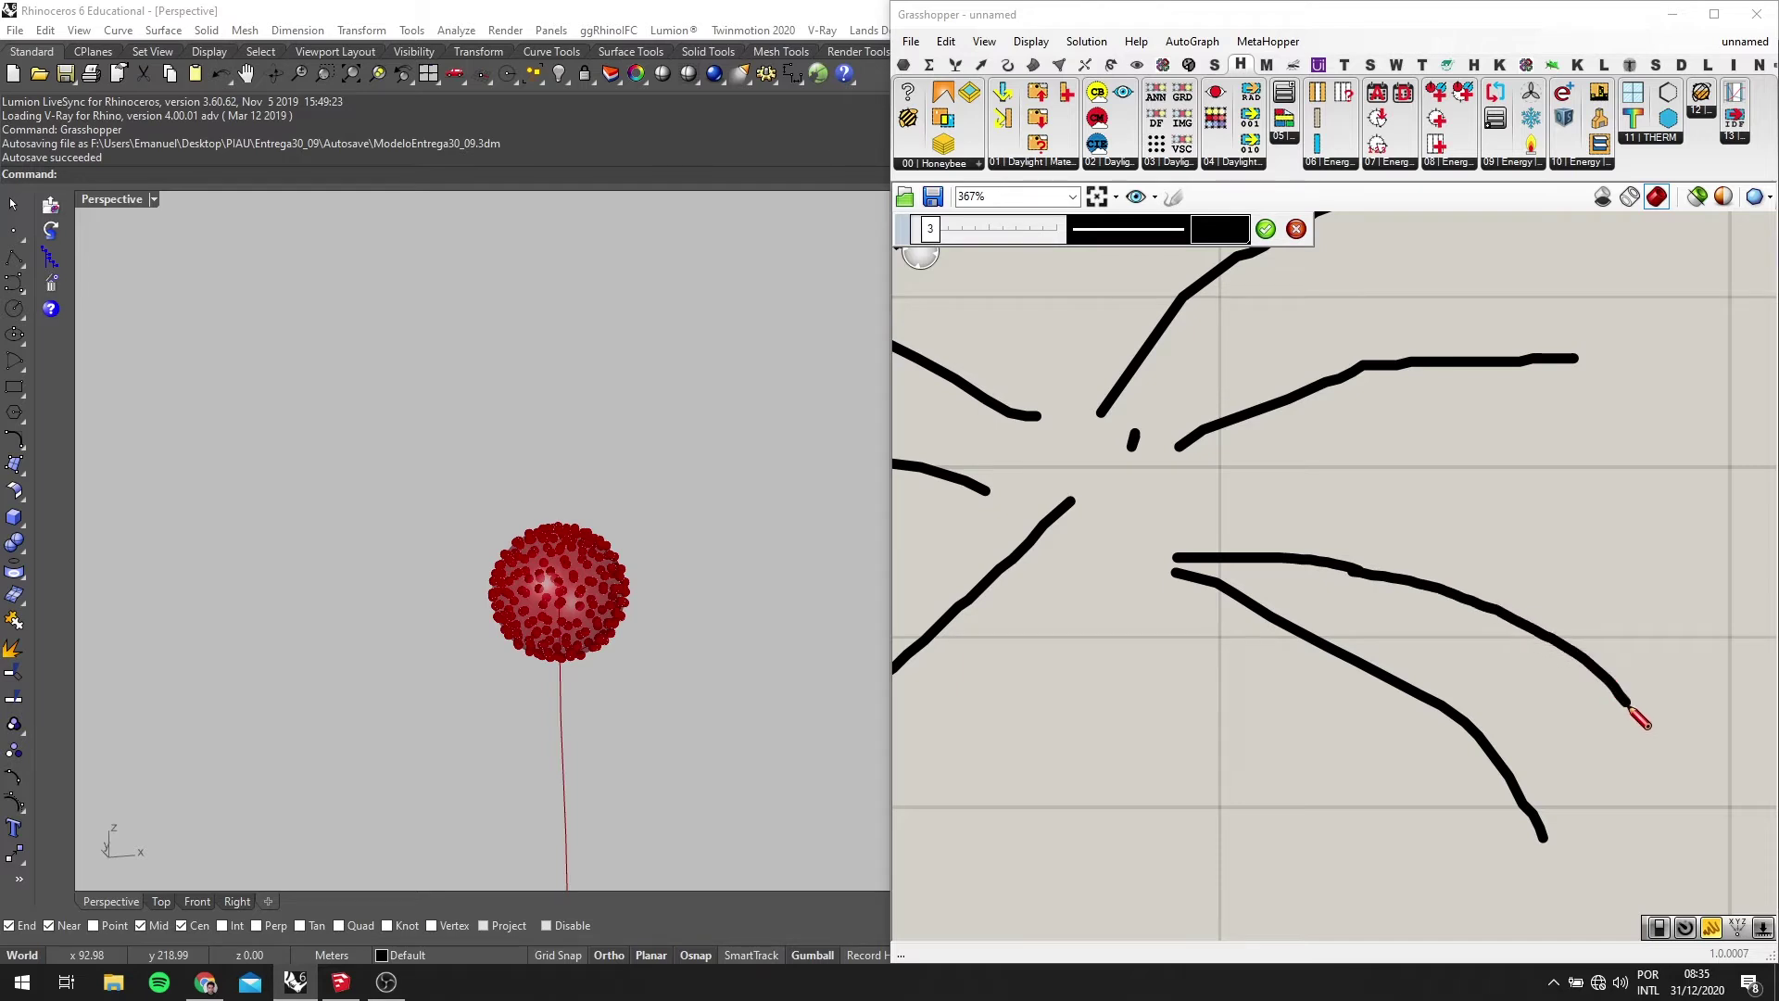
scroll(1488, 642, down, 2)
click(1300, 230)
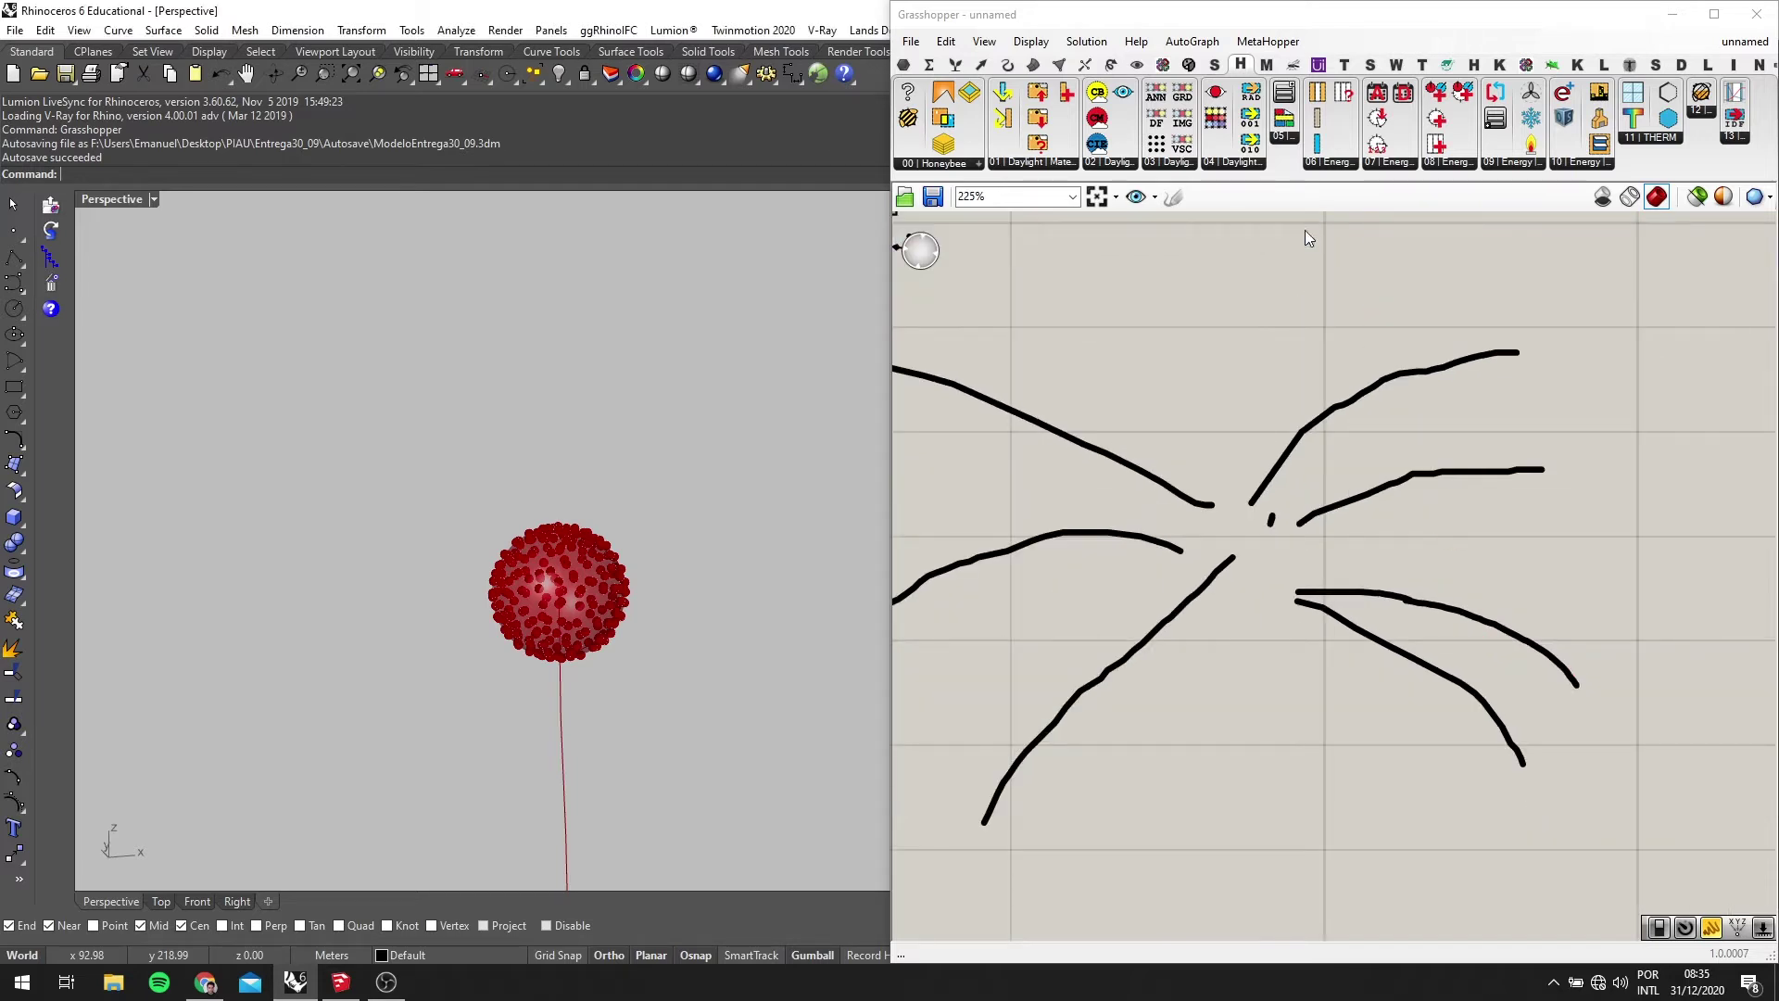
Add a Multiplication component between the second Loop Start and Loop End and connect Loop Start's D0 output to its A input
scroll(1369, 493, down, 5)
right_drag(1356, 463, 1308, 542)
scroll(1305, 441, down, 1)
scroll(1305, 439, up, 2)
right_drag(1305, 439, 1248, 558)
scroll(1300, 512, up, 2)
scroll(1093, 506, down, 4)
scroll(1230, 558, up, 3)
scroll(1197, 553, down, 1)
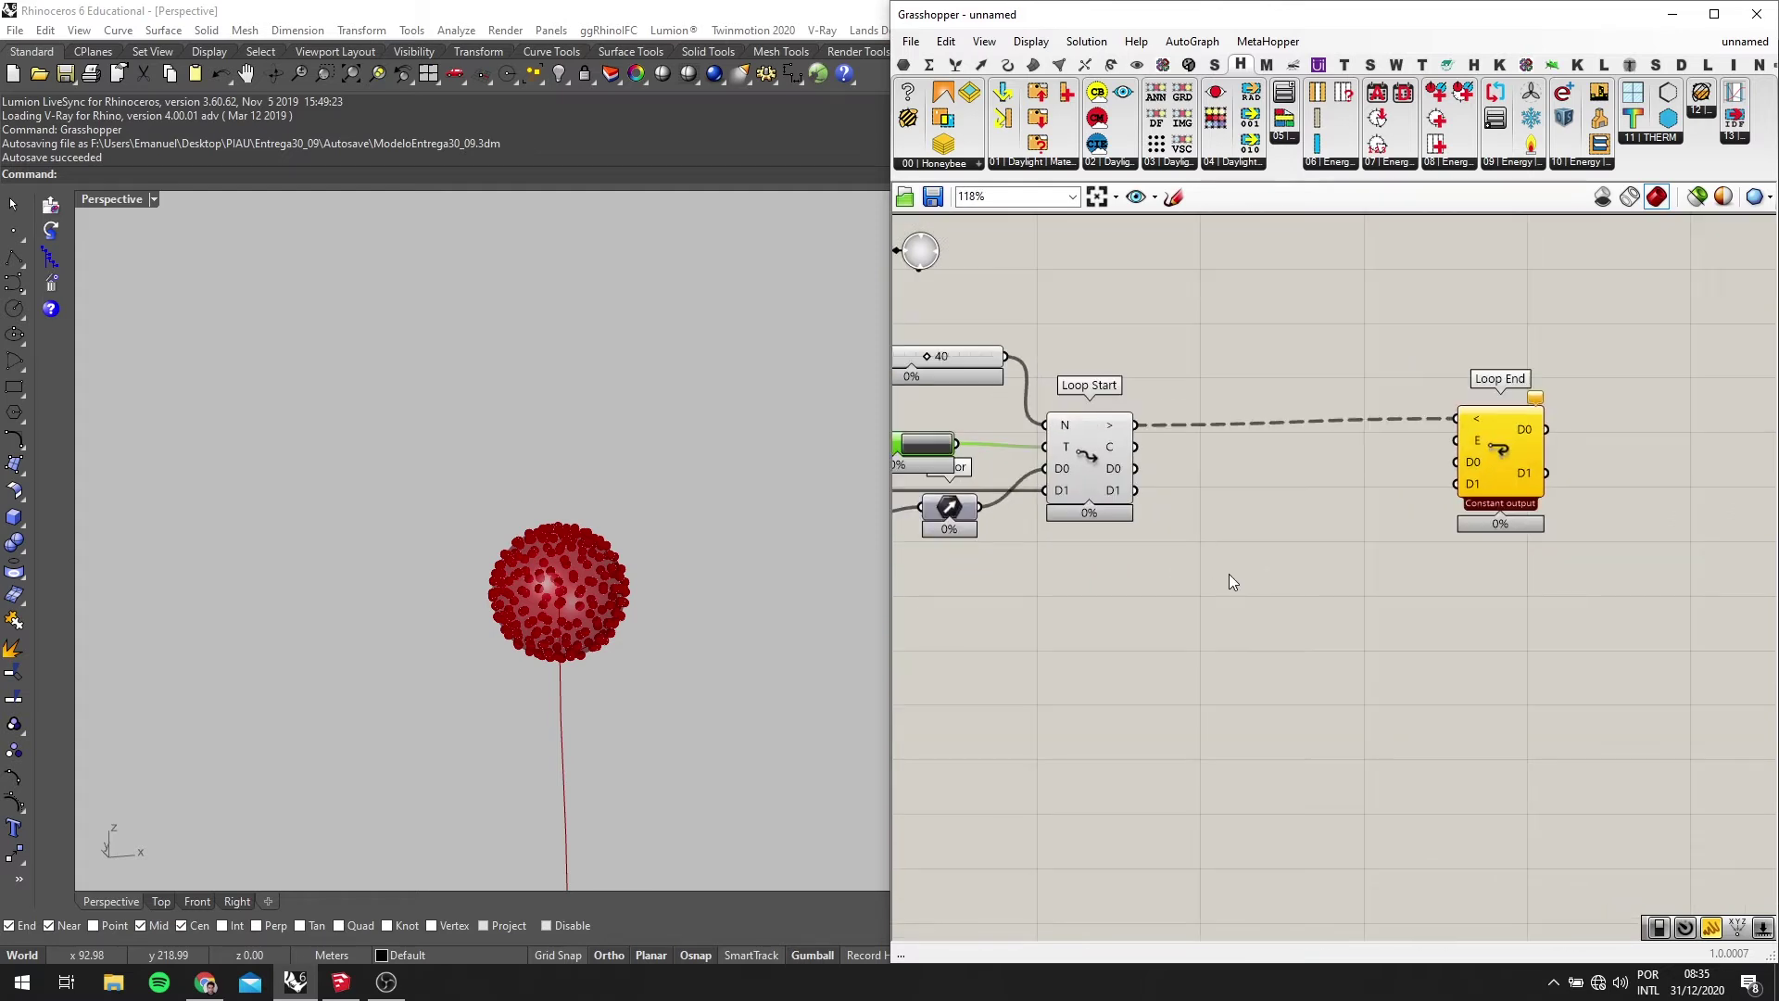
double_click(1230, 575)
text(MUL)
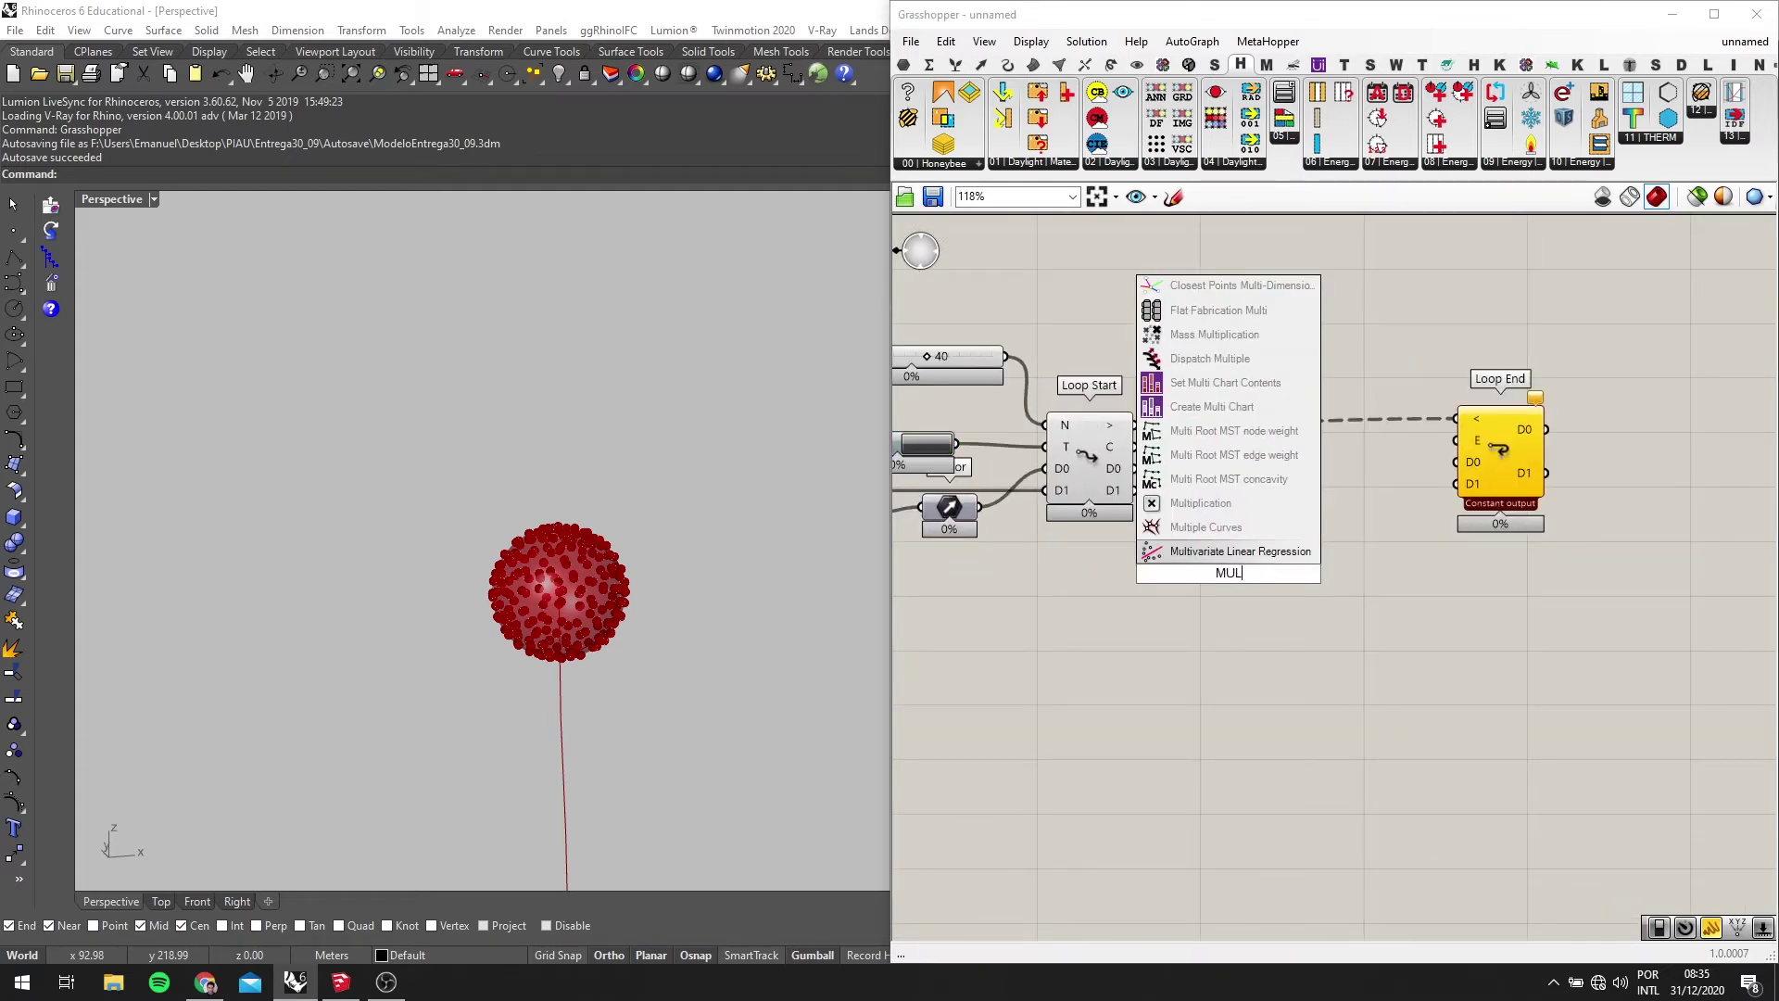
click(1219, 505)
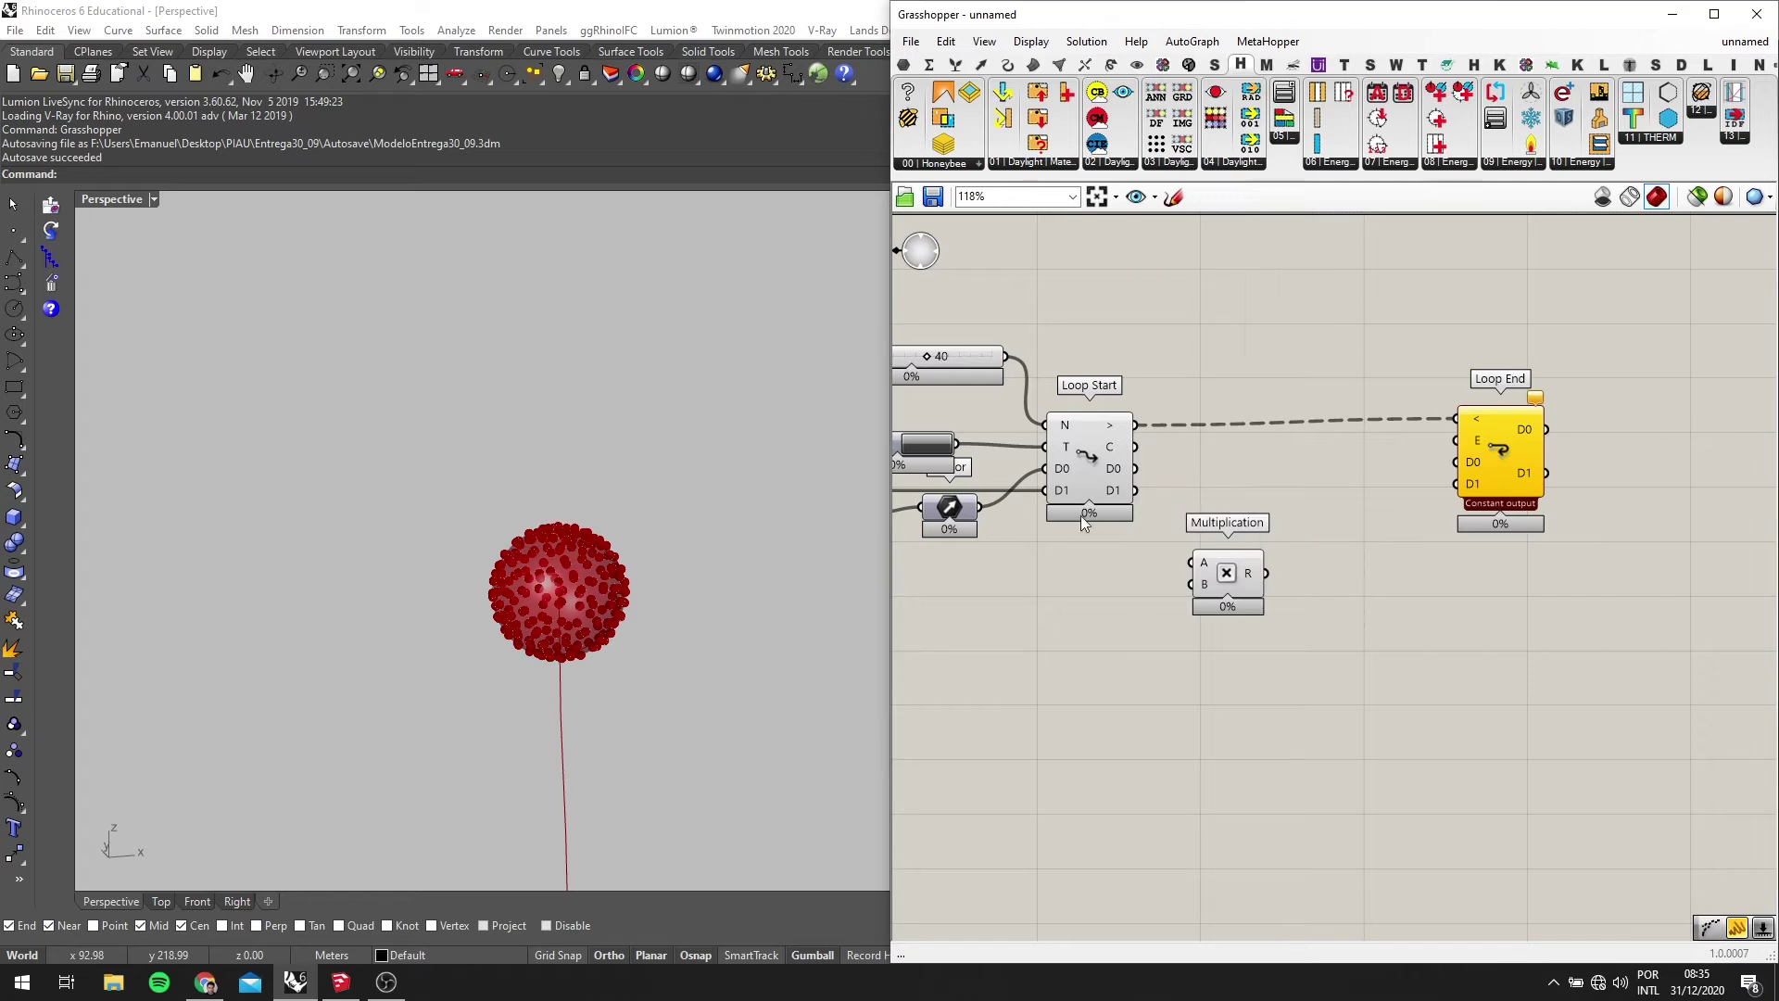
drag(1134, 468, 1306, 527)
Add a number slider set to 0.95, connect it to Multiplication's B input, and move Multiplication slightly lower
click(1136, 663)
double_click(1133, 654)
text(0.95)
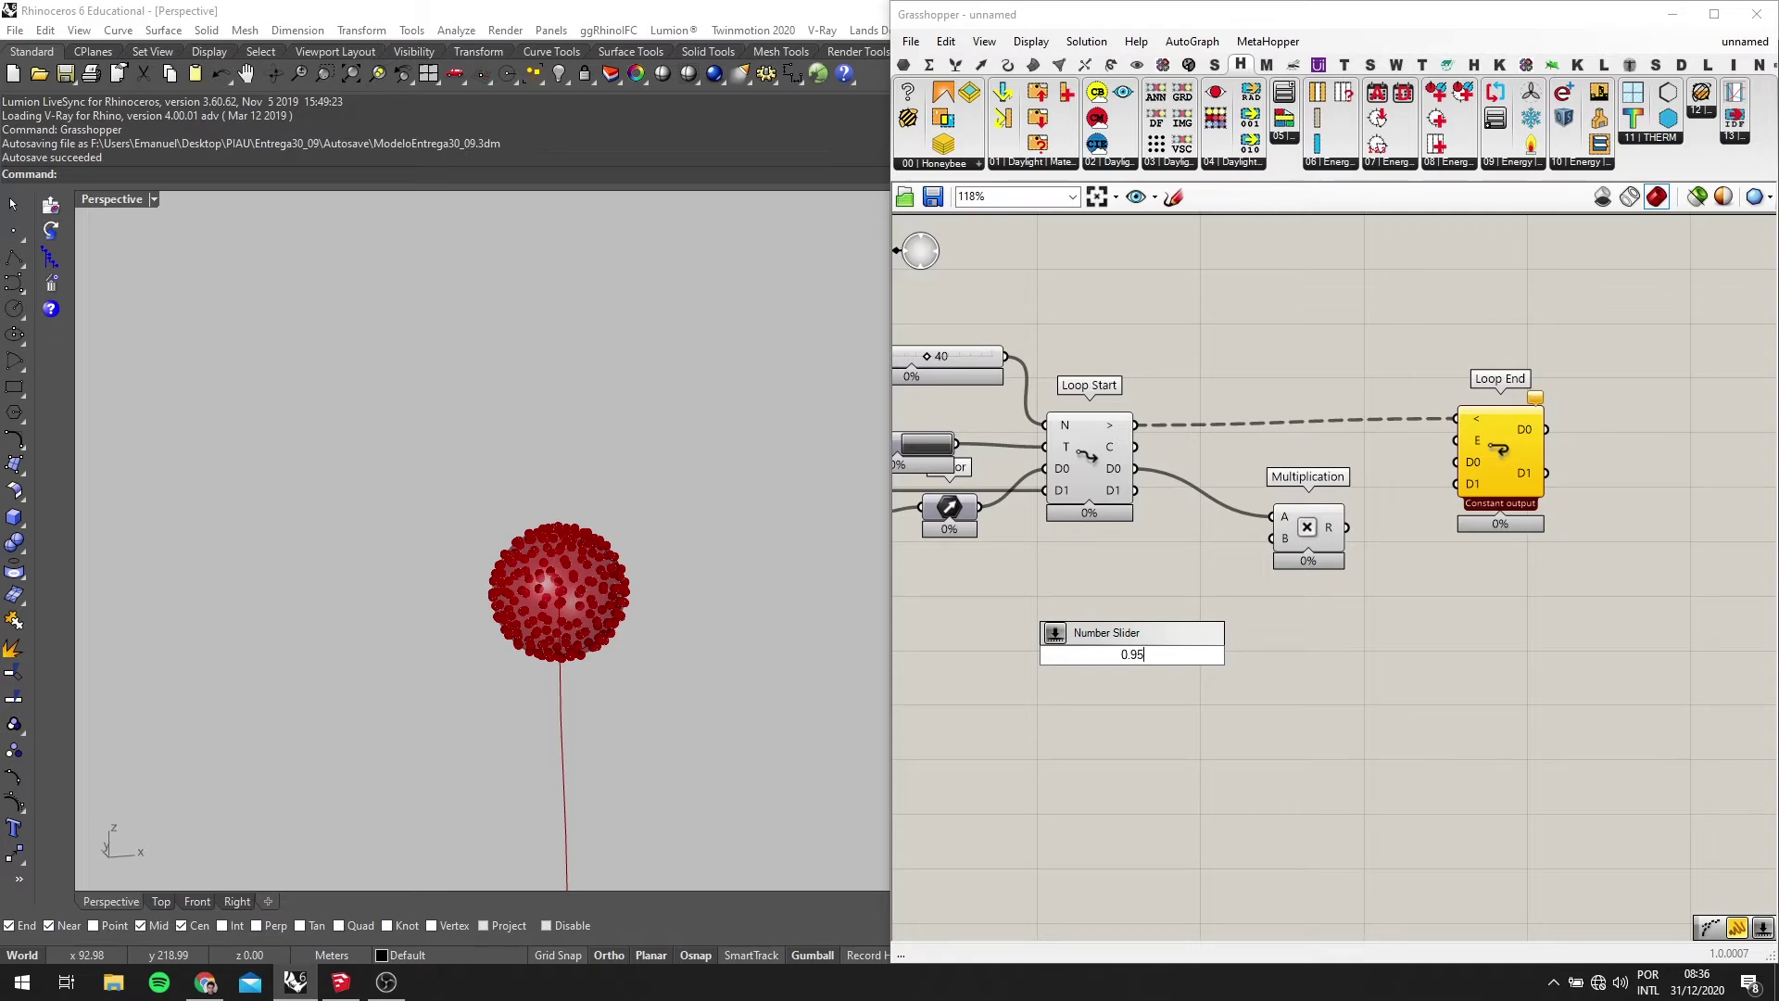
key(Return)
scroll(1132, 654, up, 3)
drag(1256, 646, 1342, 457)
scroll(1214, 597, down, 3)
scroll(1120, 686, up, 2)
click(1083, 689)
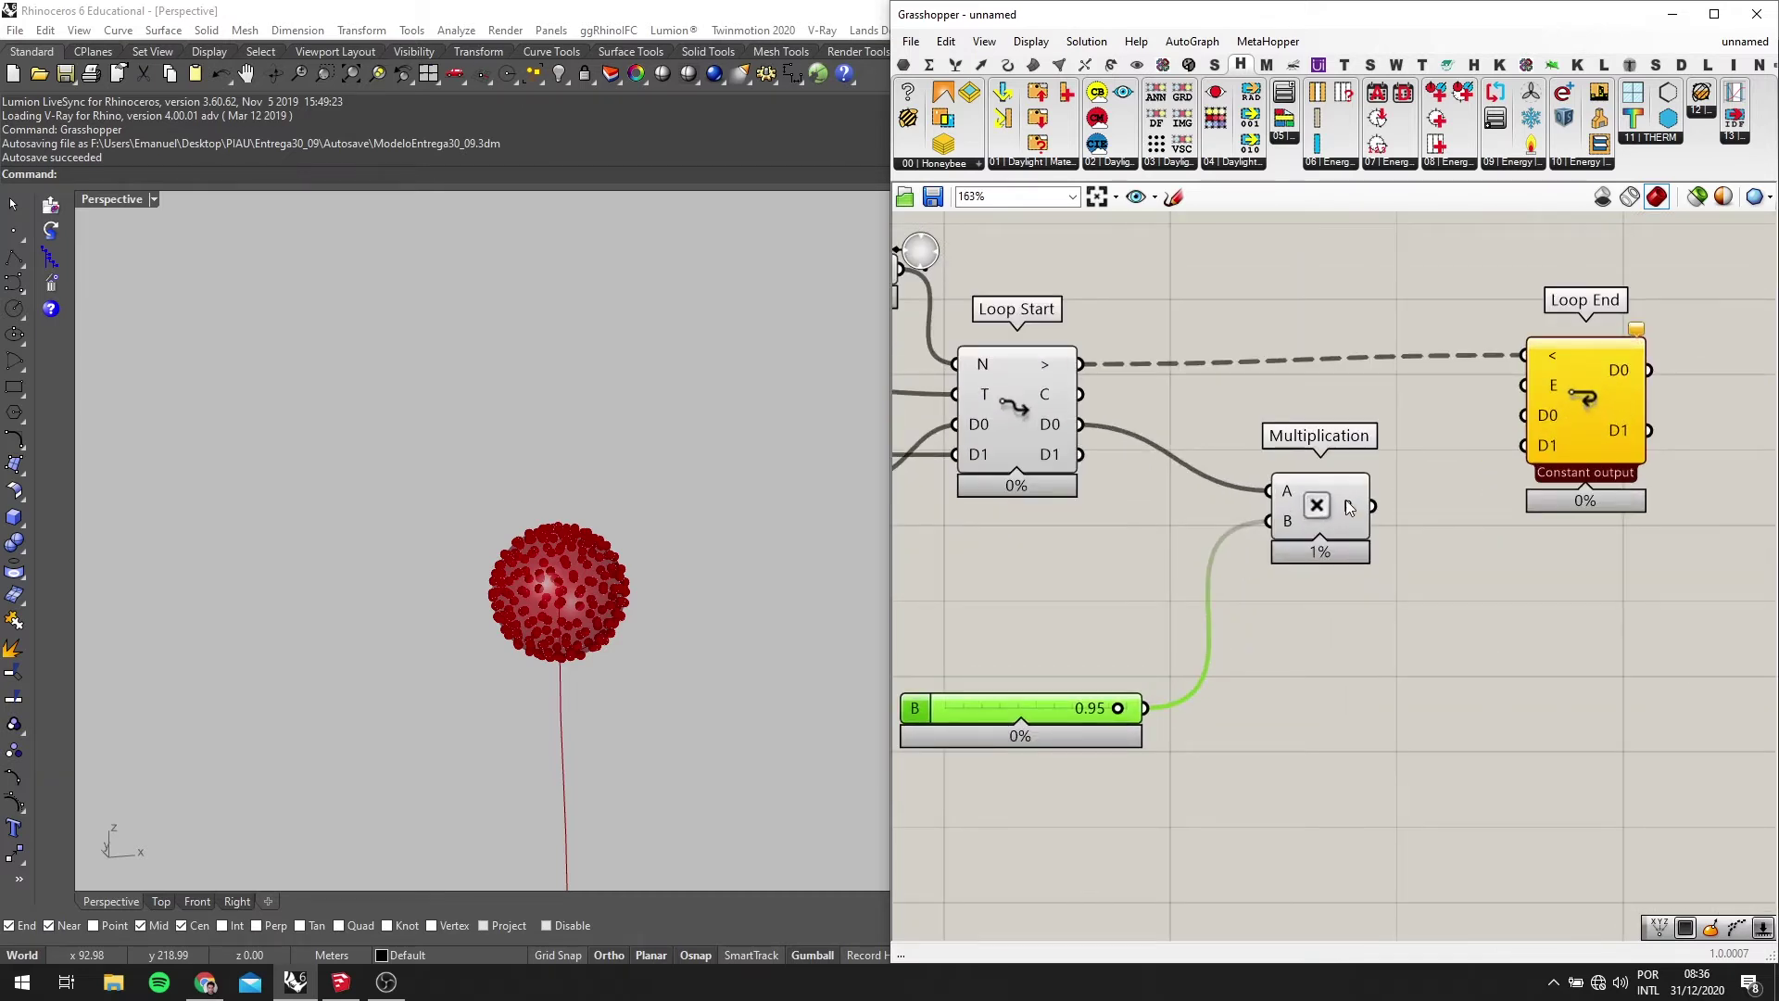
drag(1346, 499, 1332, 576)
scroll(1332, 575, down, 4)
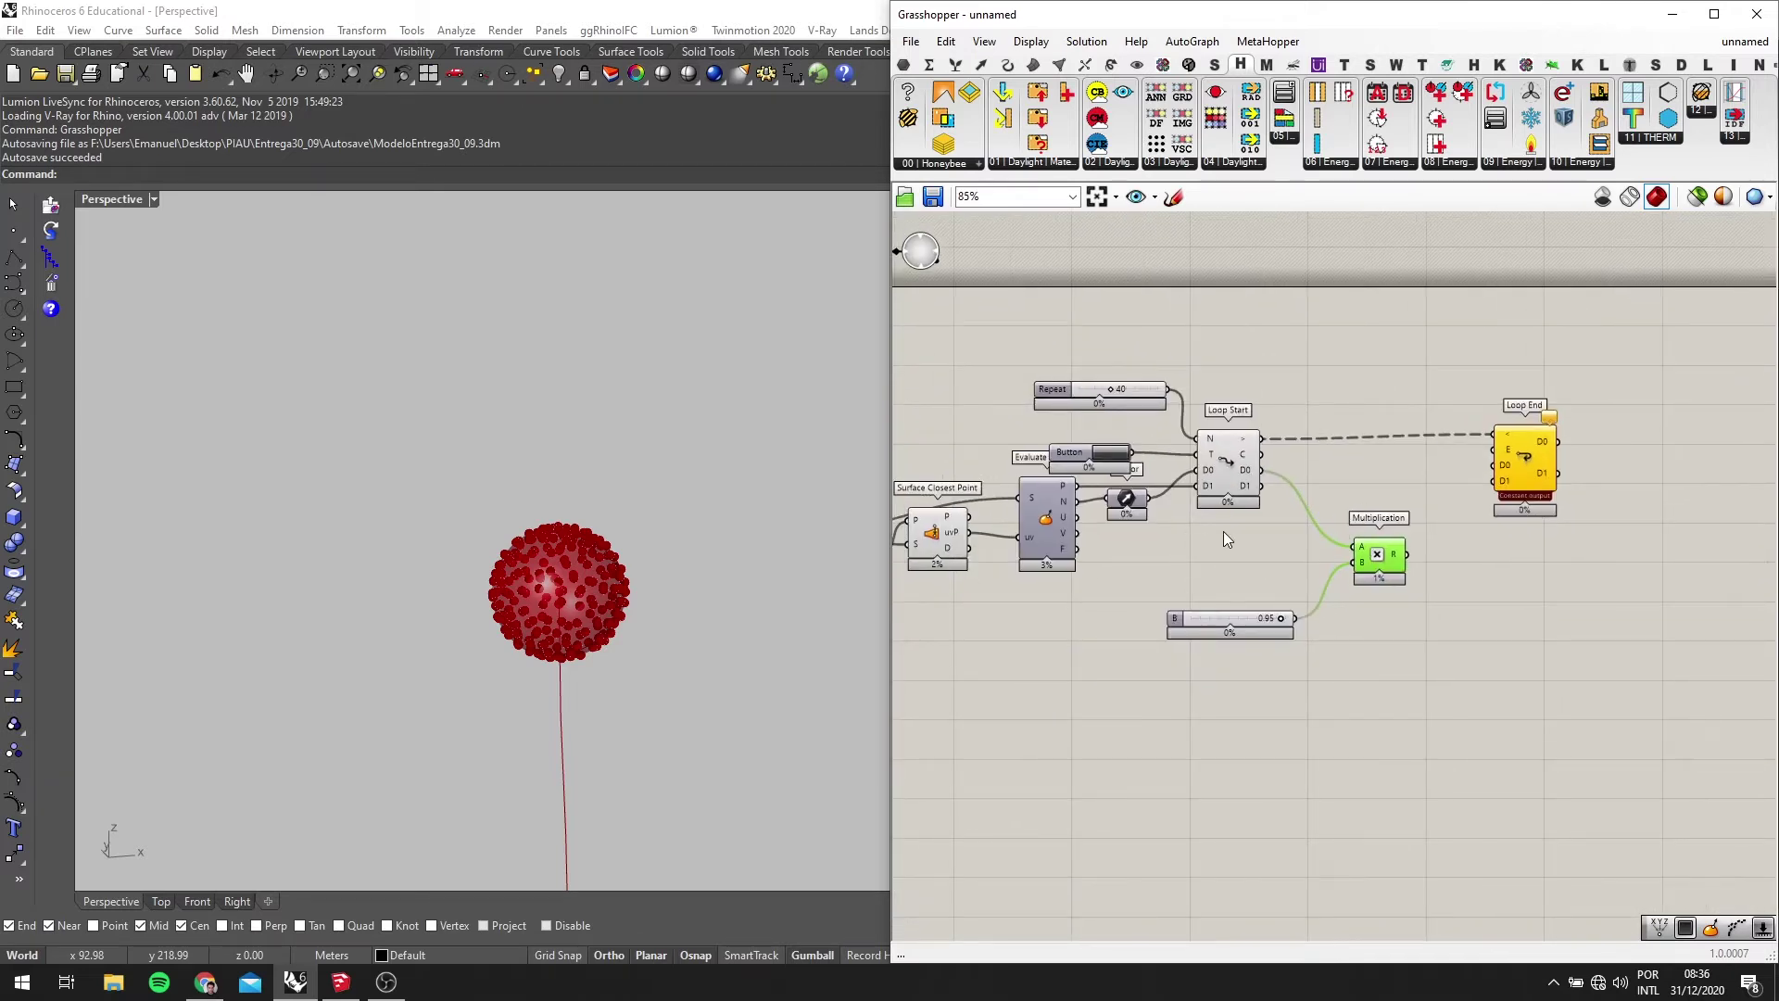
Insert a Unit Vector component between the Vector parameter and the second Loop Start's D0 input, placed in line with them
scroll(1225, 538, up, 1)
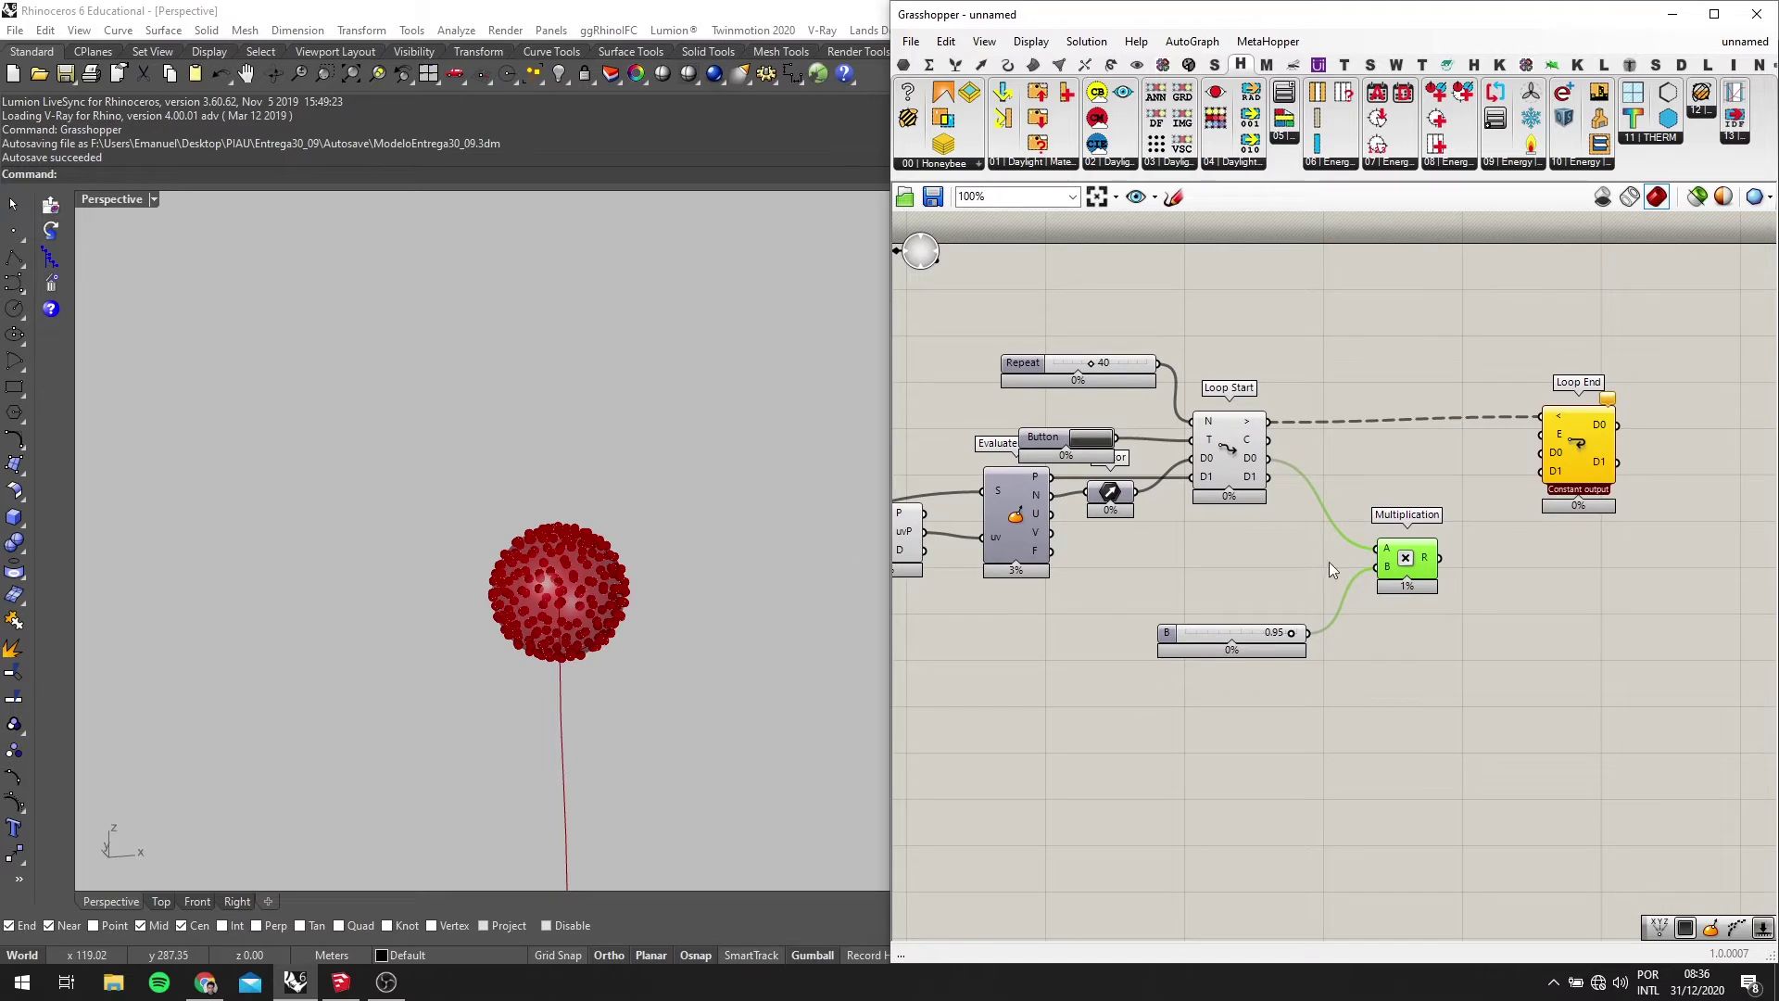
scroll(1303, 528, down, 1)
scroll(1303, 527, up, 2)
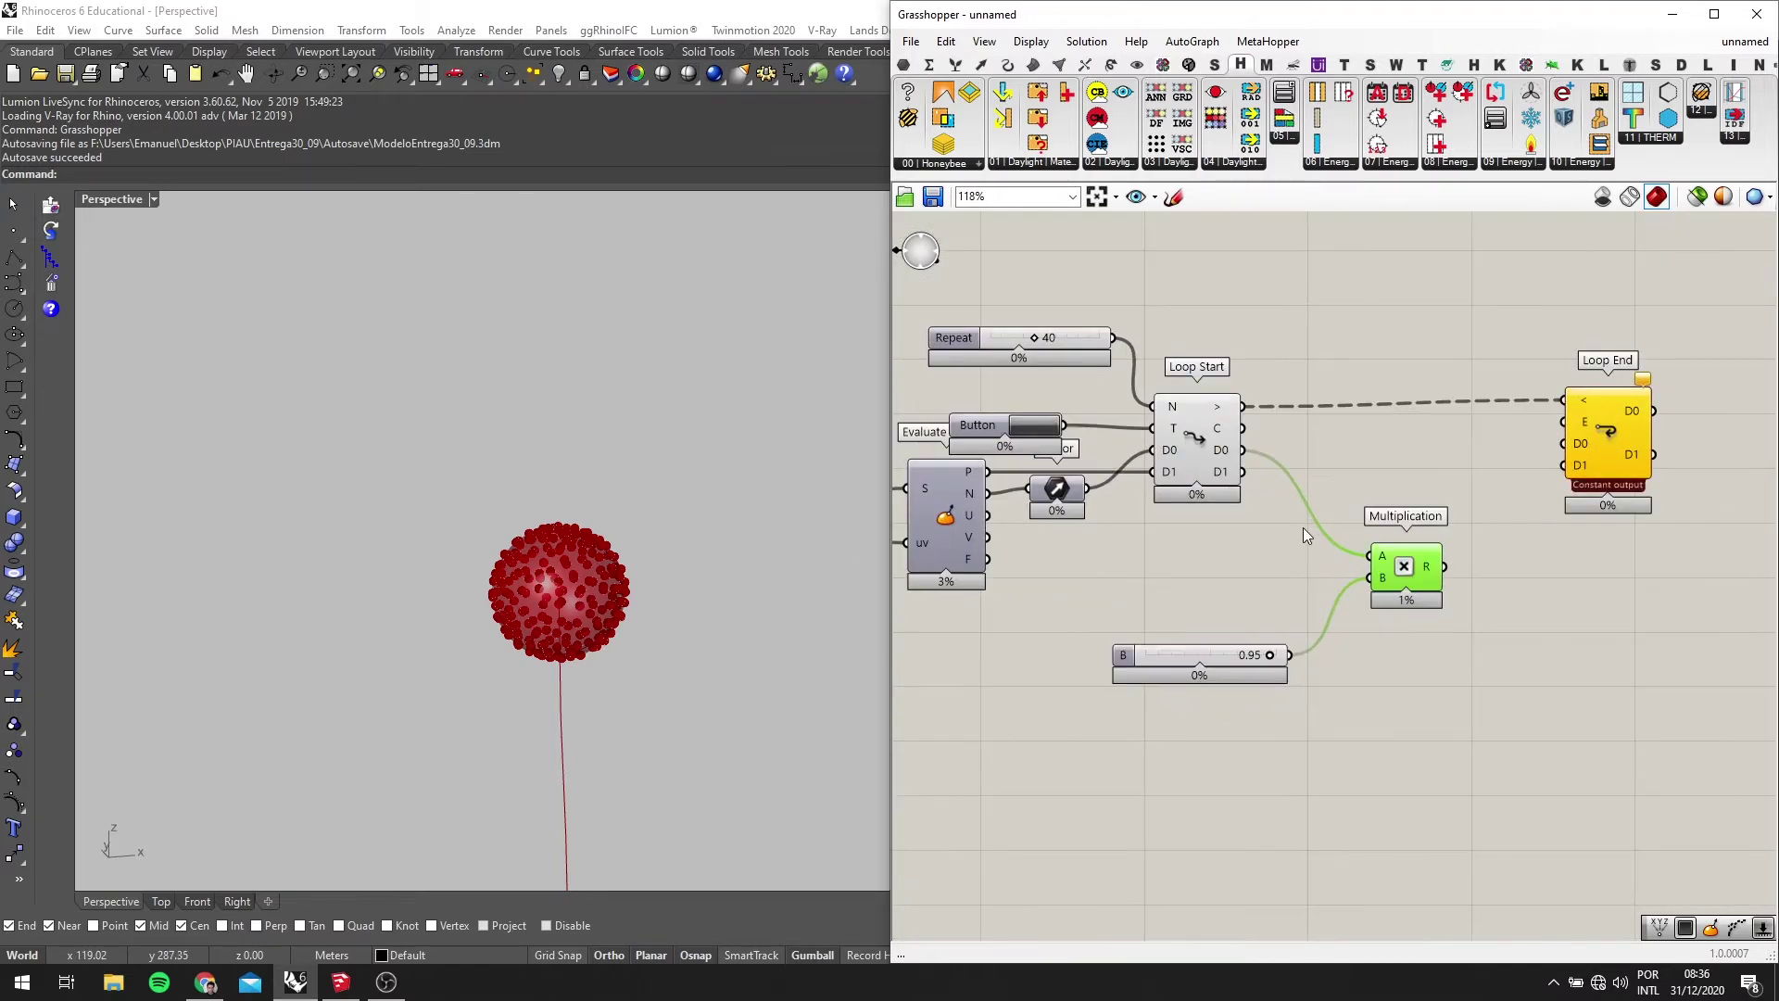
click(1215, 470)
scroll(1089, 481, up, 3)
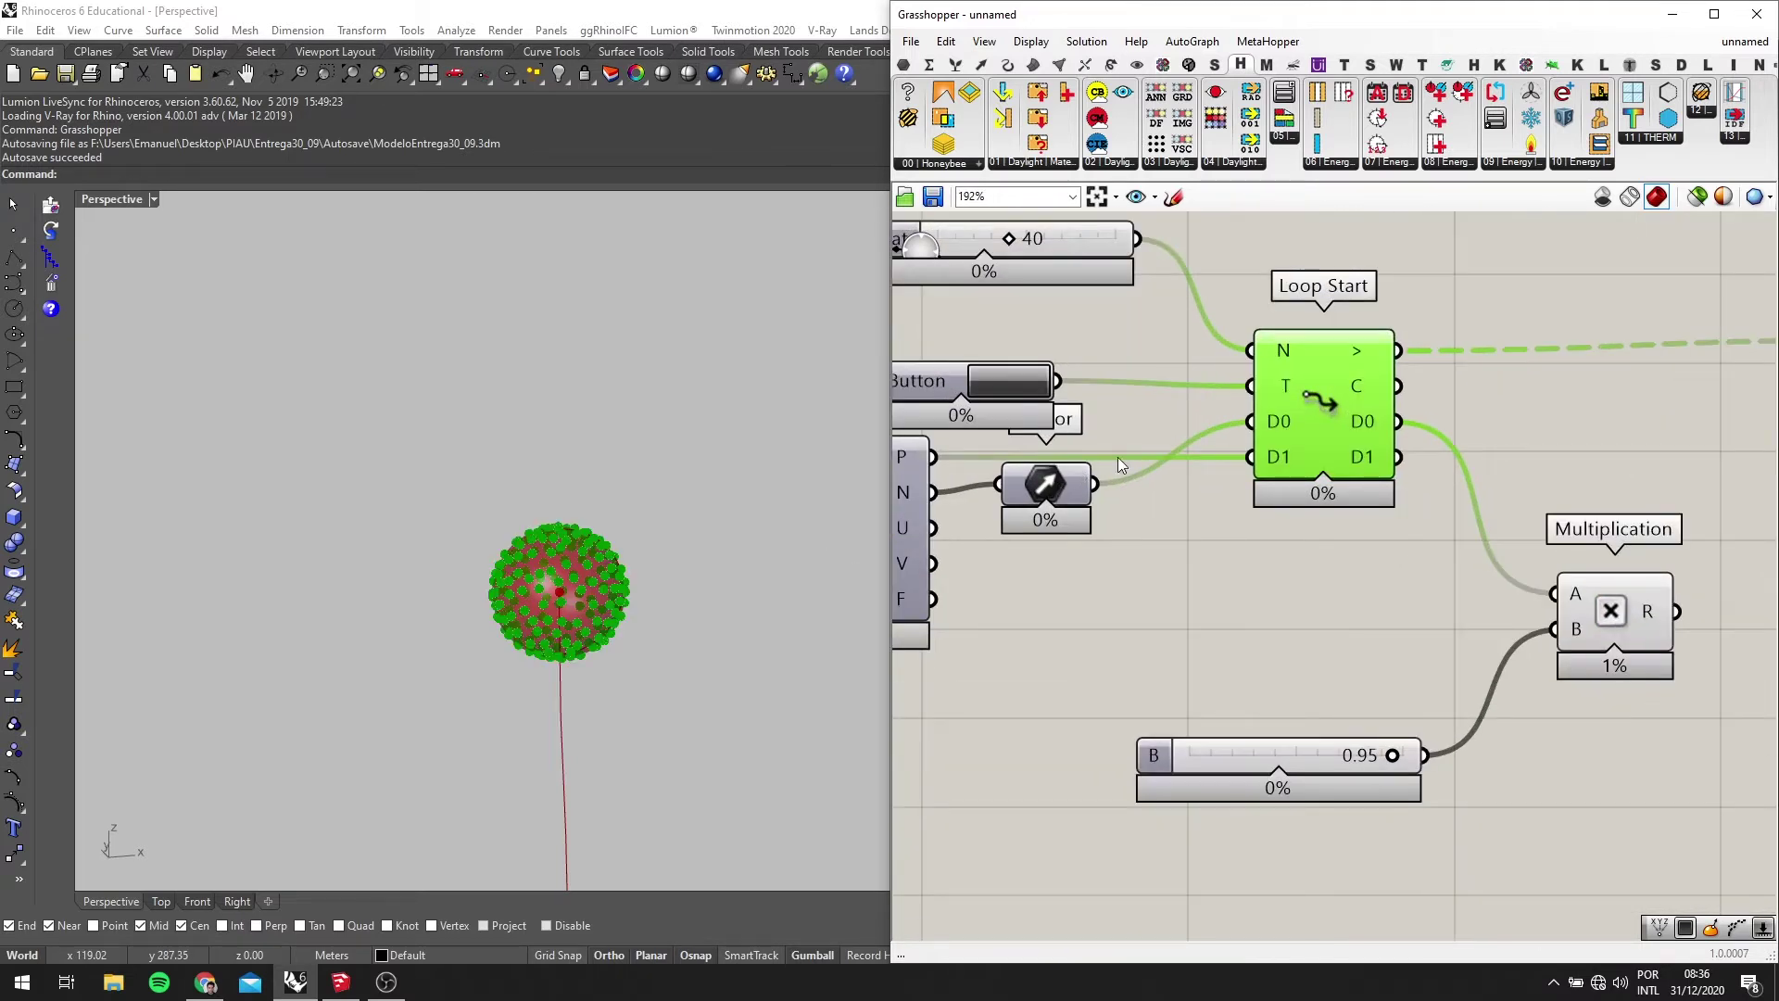
scroll(1056, 486, up, 1)
right_drag(1040, 490, 1273, 496)
mouse_move(1273, 496)
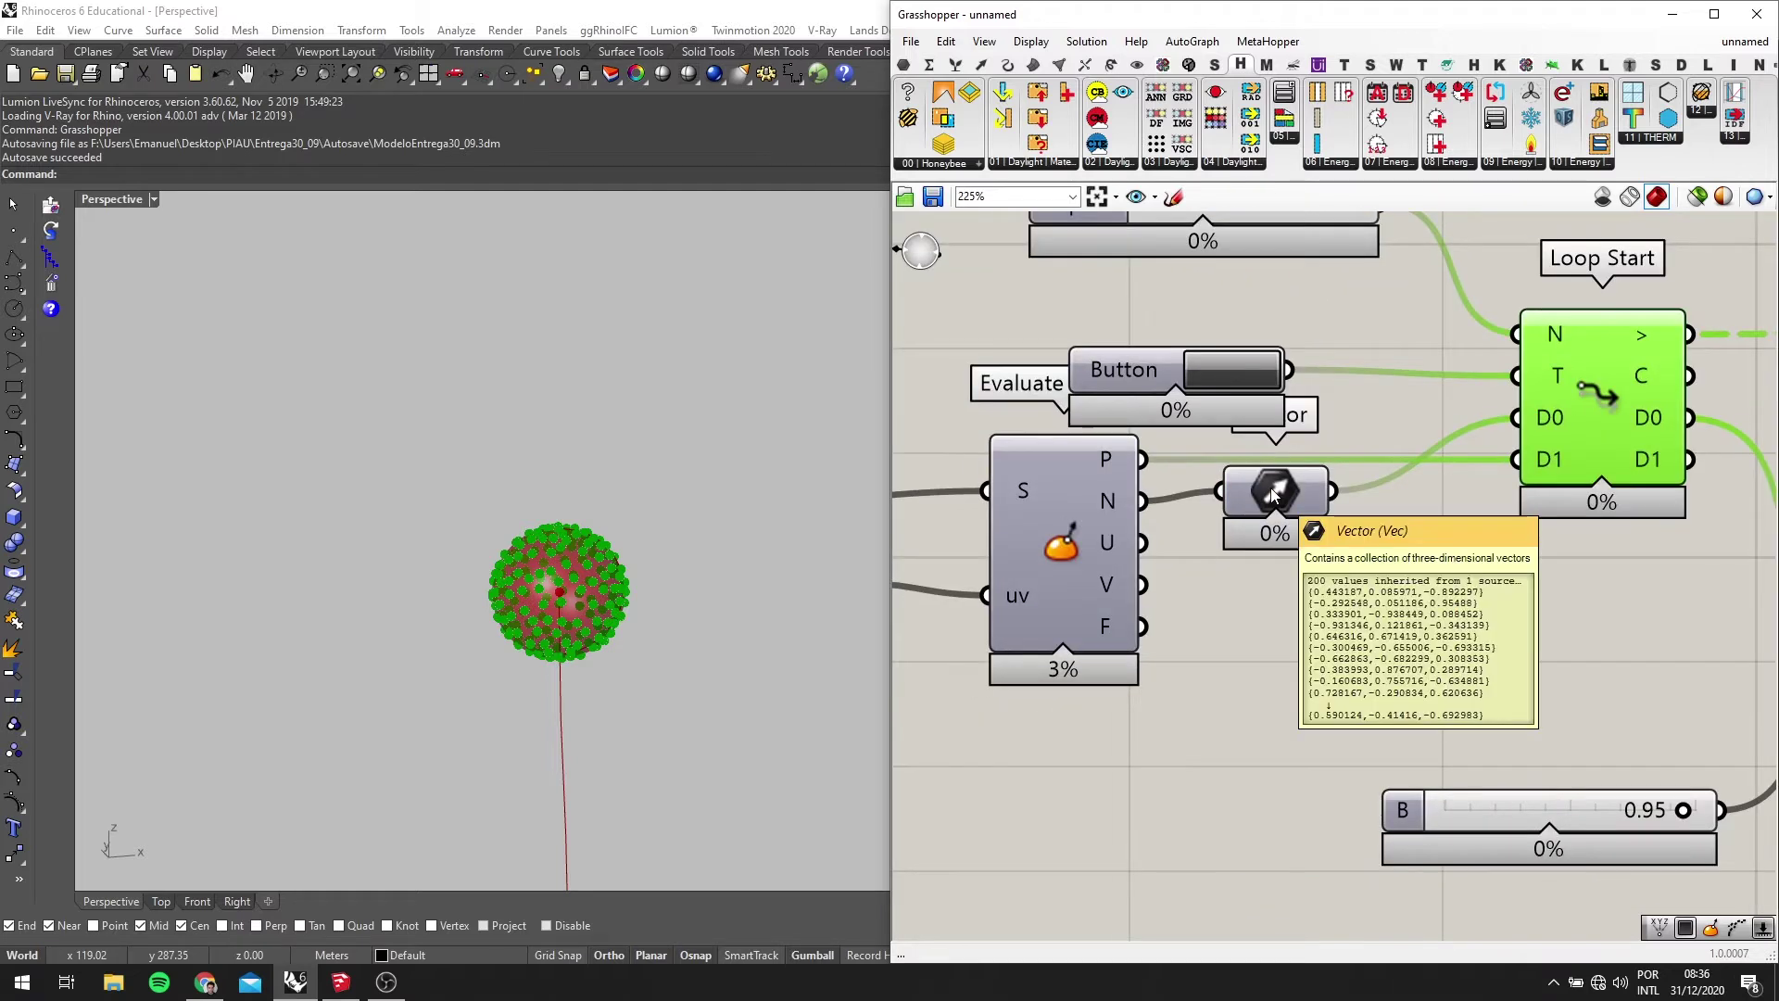
double_click(1392, 647)
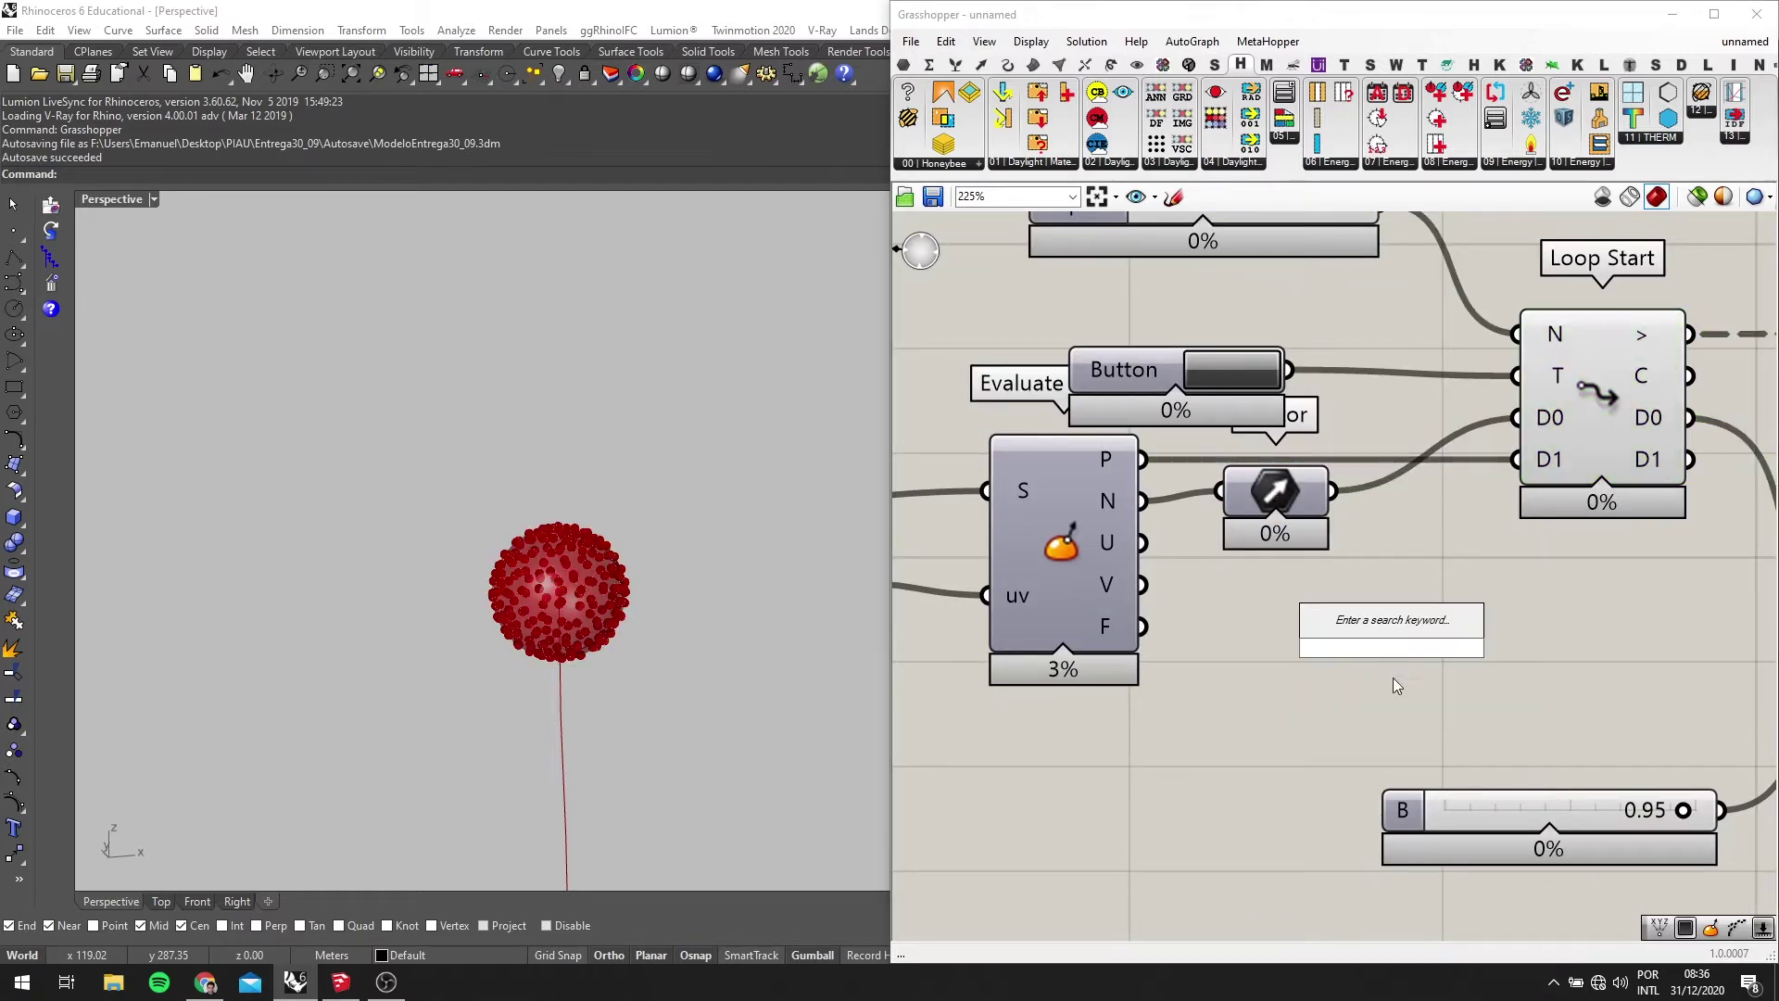
text(UNIT)
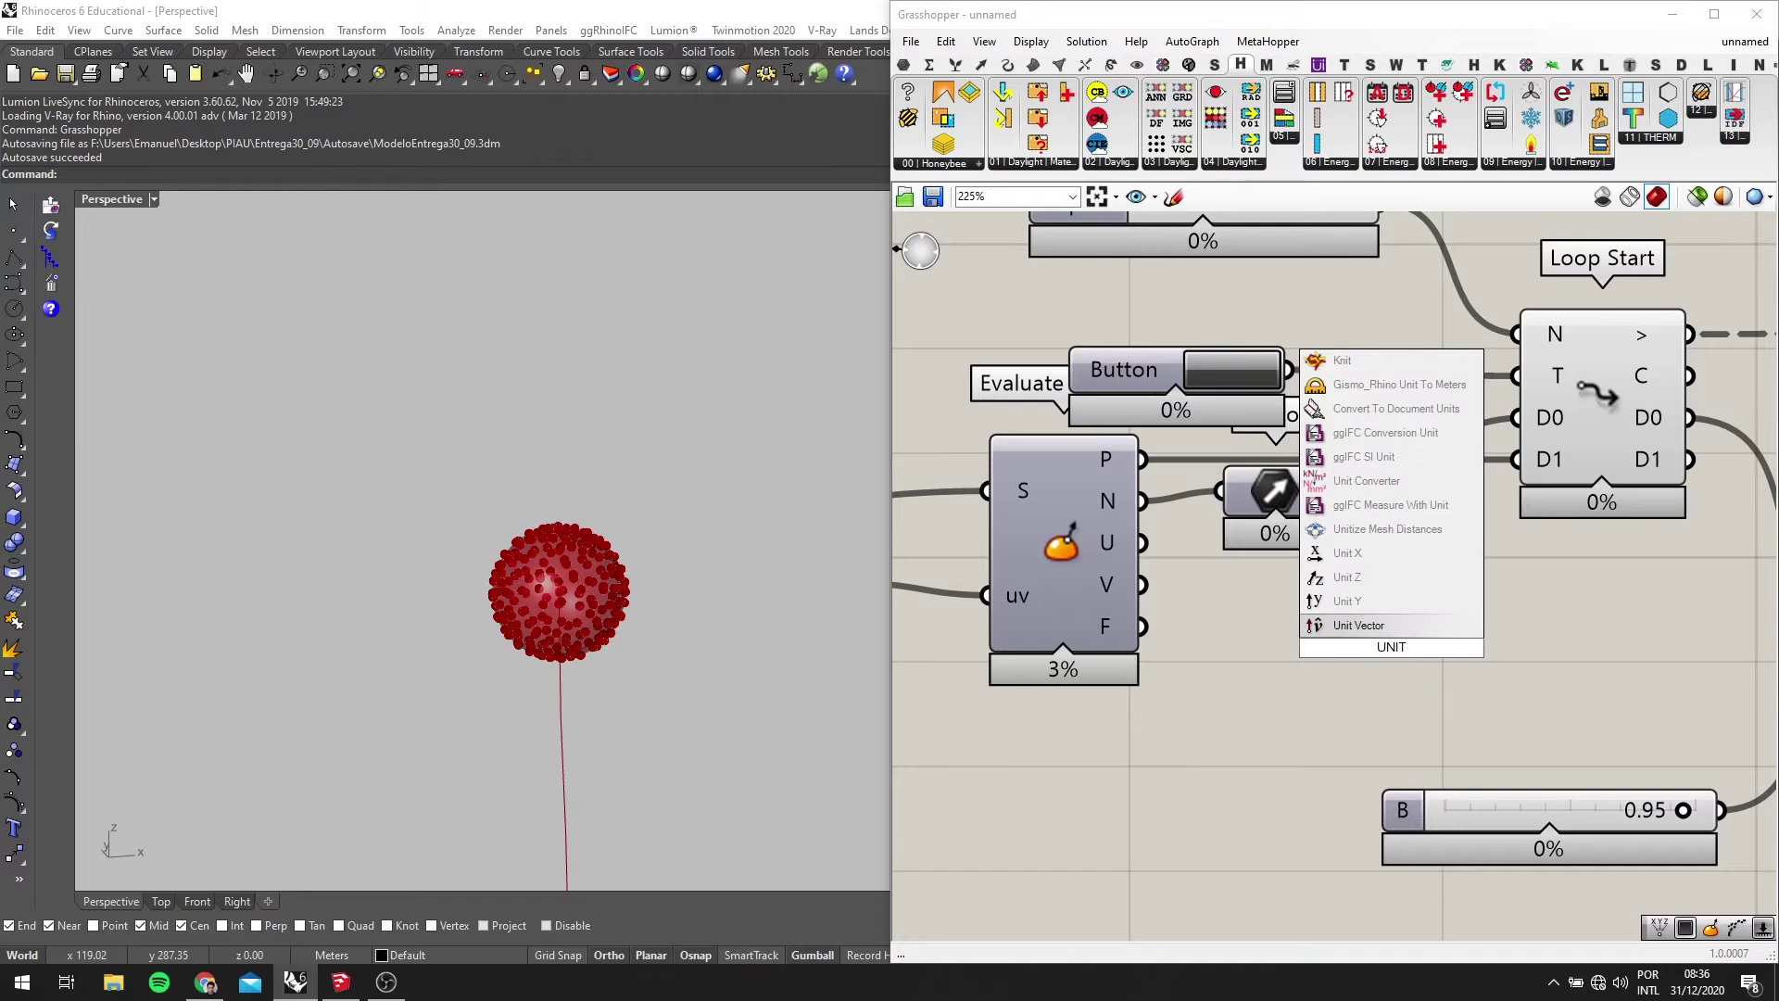
key(Return)
scroll(1315, 574, up, 1)
drag(1301, 476, 1520, 397)
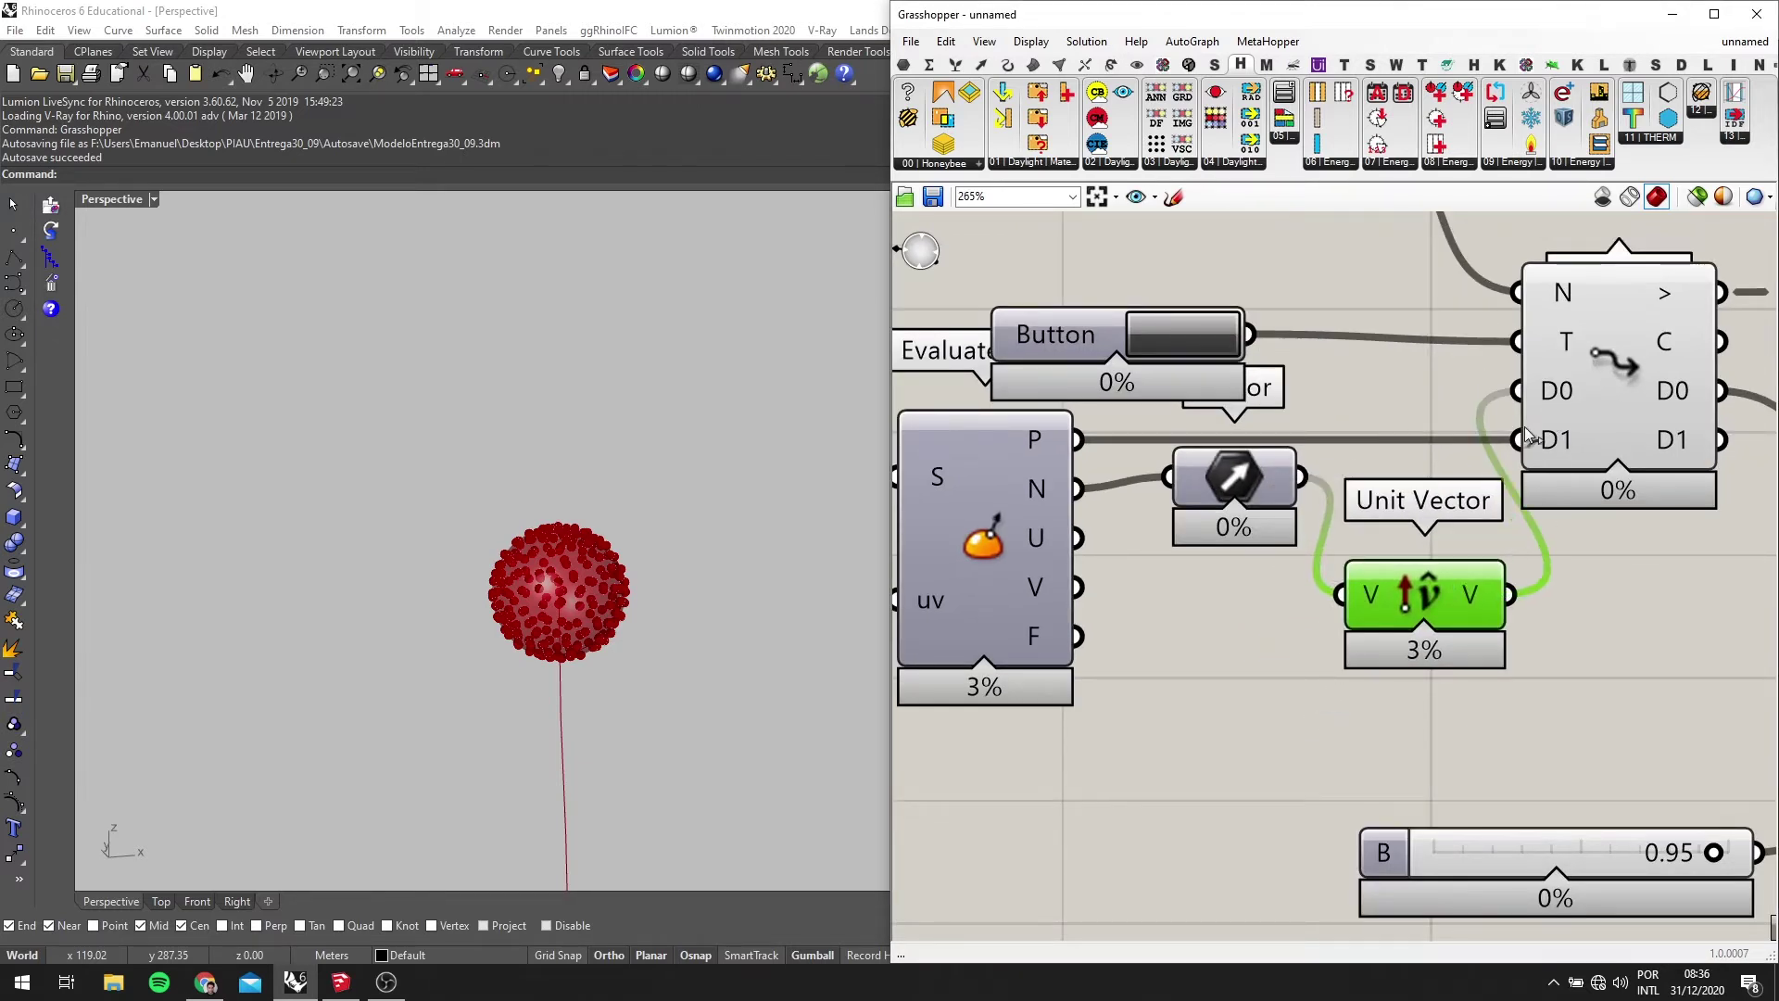
drag(1441, 590, 1410, 445)
Examine the Multiplication component, the second Loop End, and the data at Loop Start's D1 output
scroll(1415, 447, down, 2)
scroll(1427, 437, down, 2)
right_drag(1628, 561, 1404, 536)
click(1362, 569)
scroll(1376, 551, up, 1)
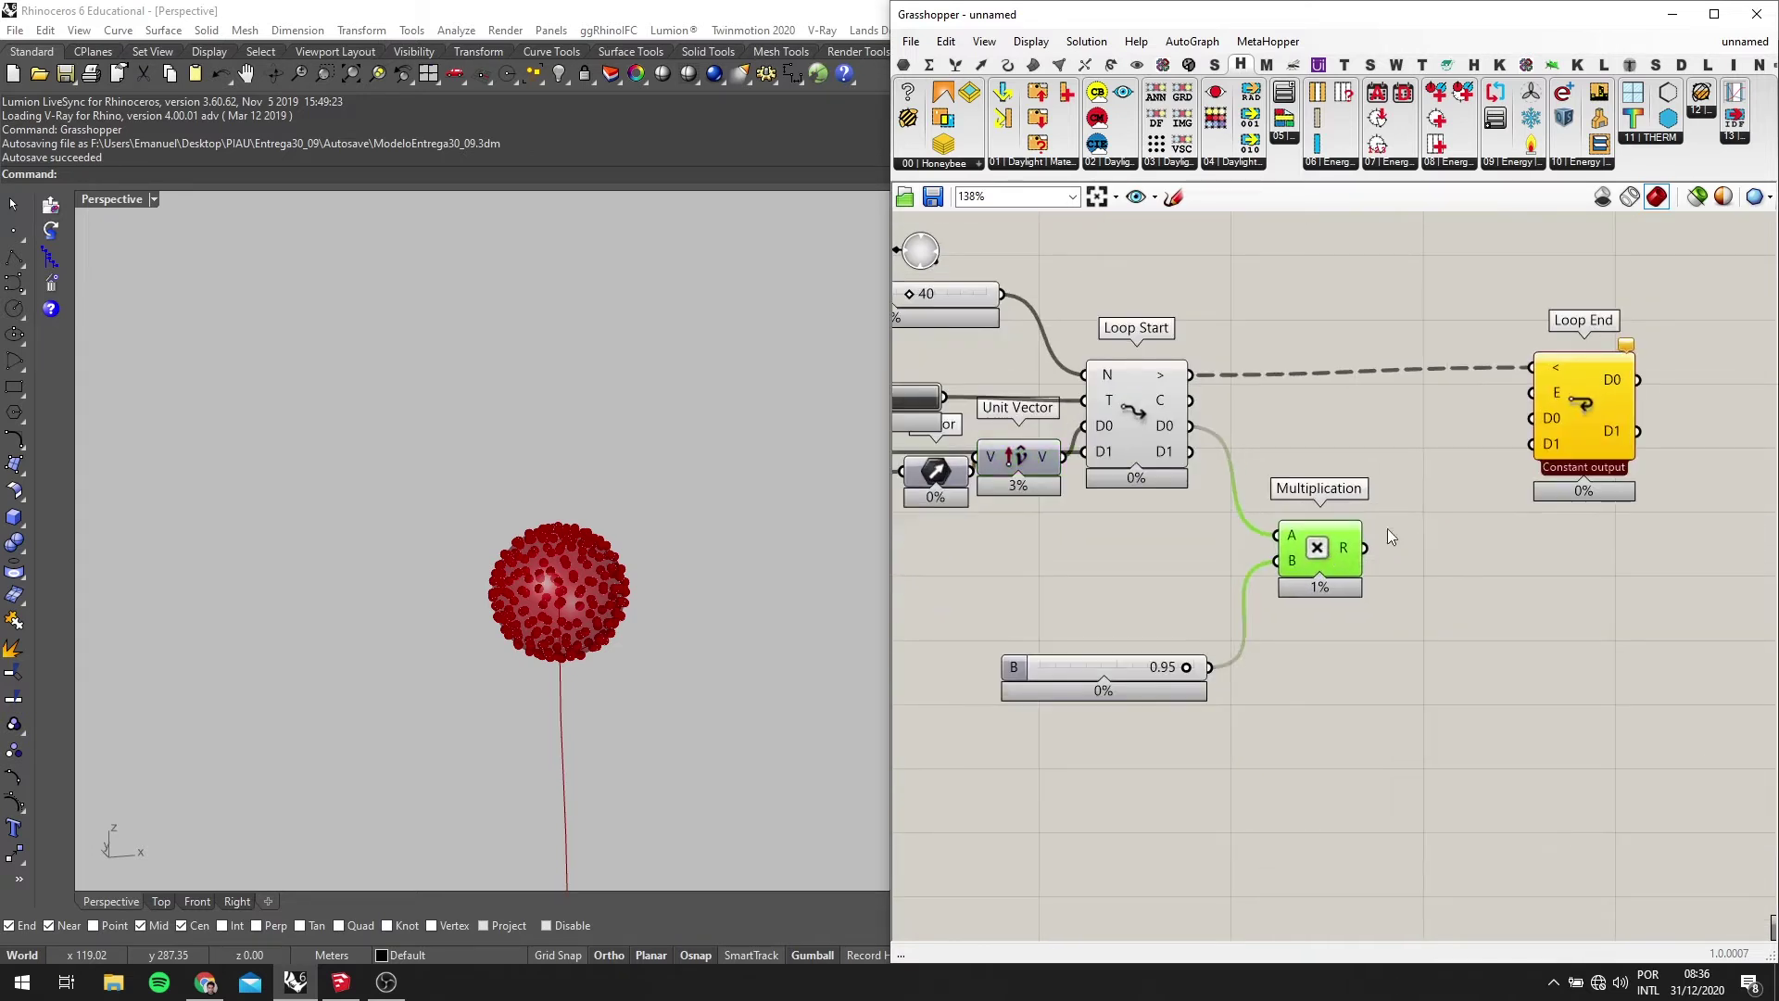
click(1596, 416)
scroll(1249, 561, up, 1)
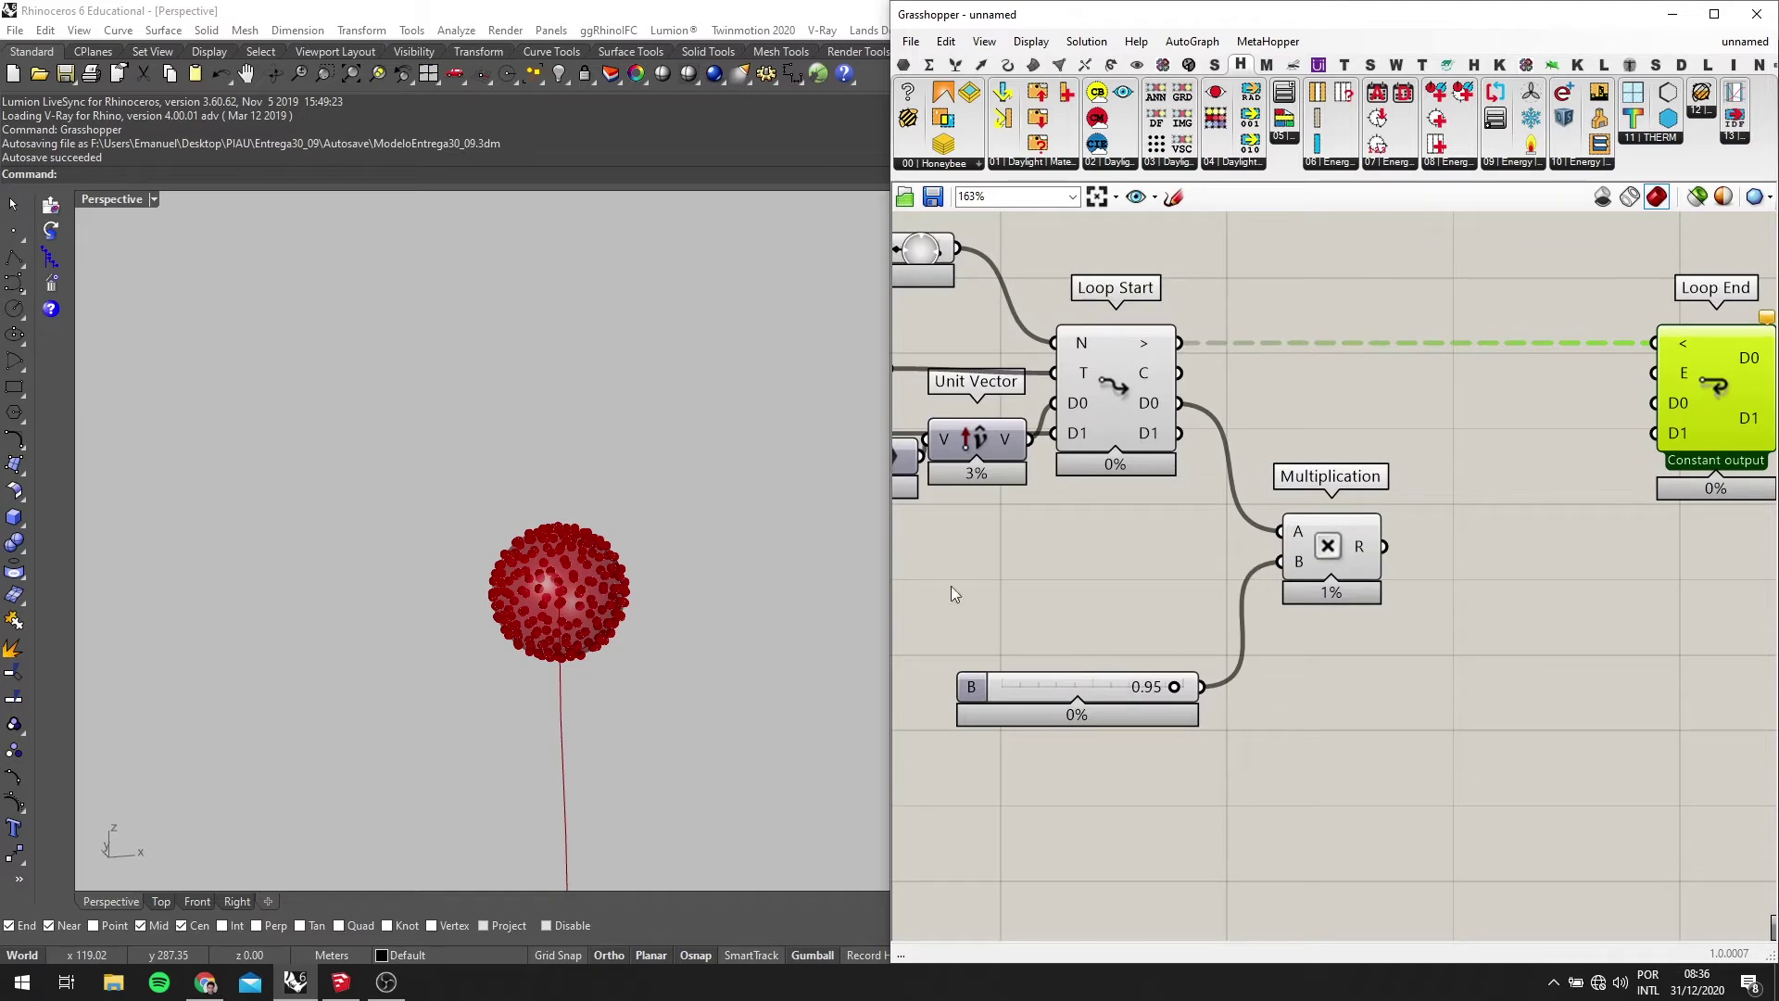
scroll(1082, 658, up, 1)
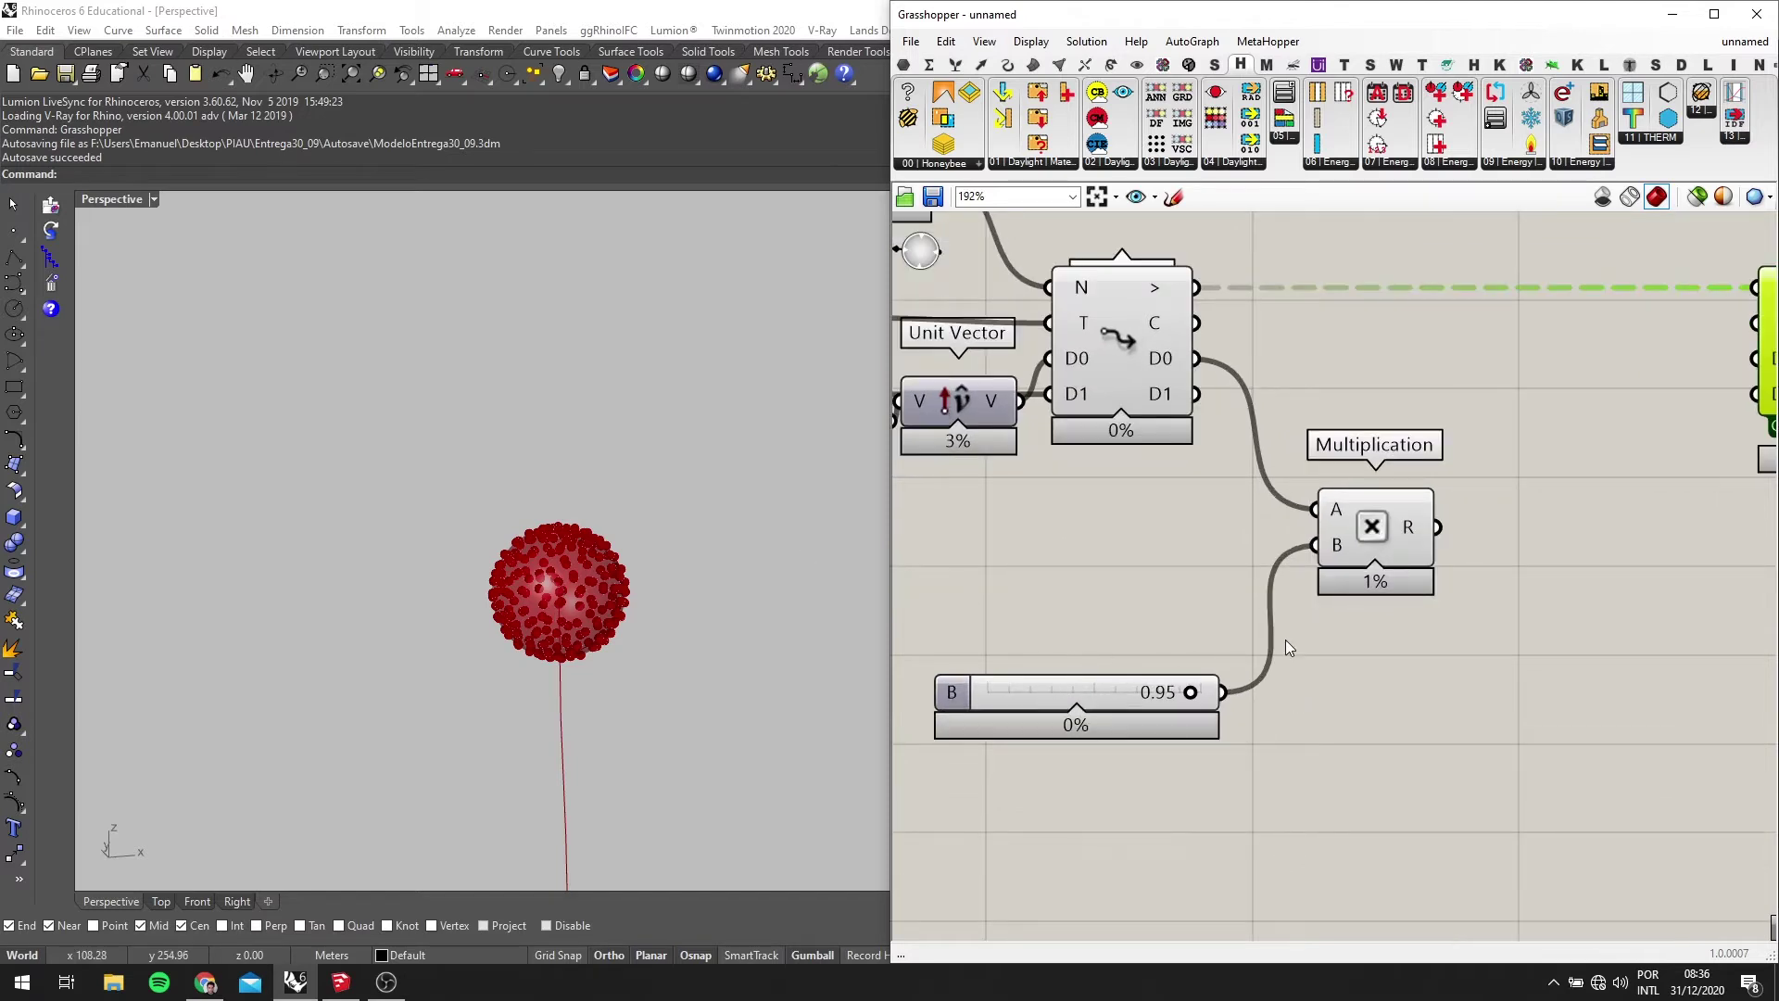
scroll(1286, 647, down, 2)
click(1359, 525)
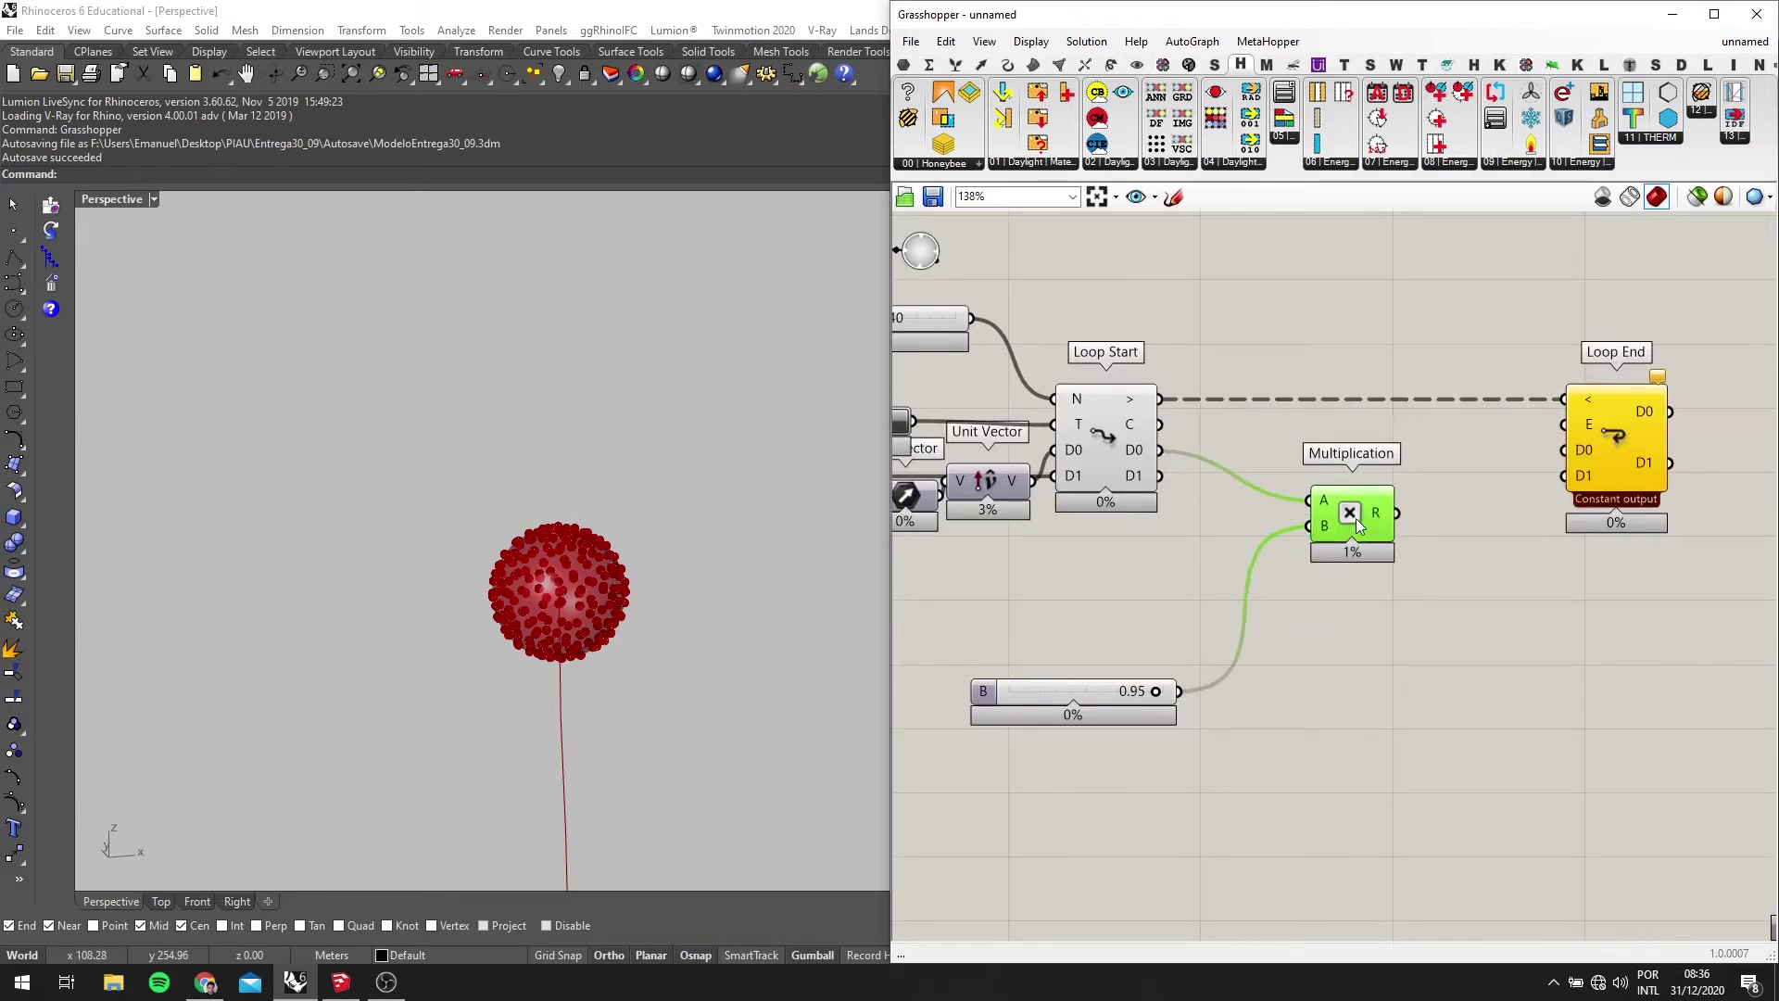
scroll(1112, 522, up, 1)
mouse_move(1201, 473)
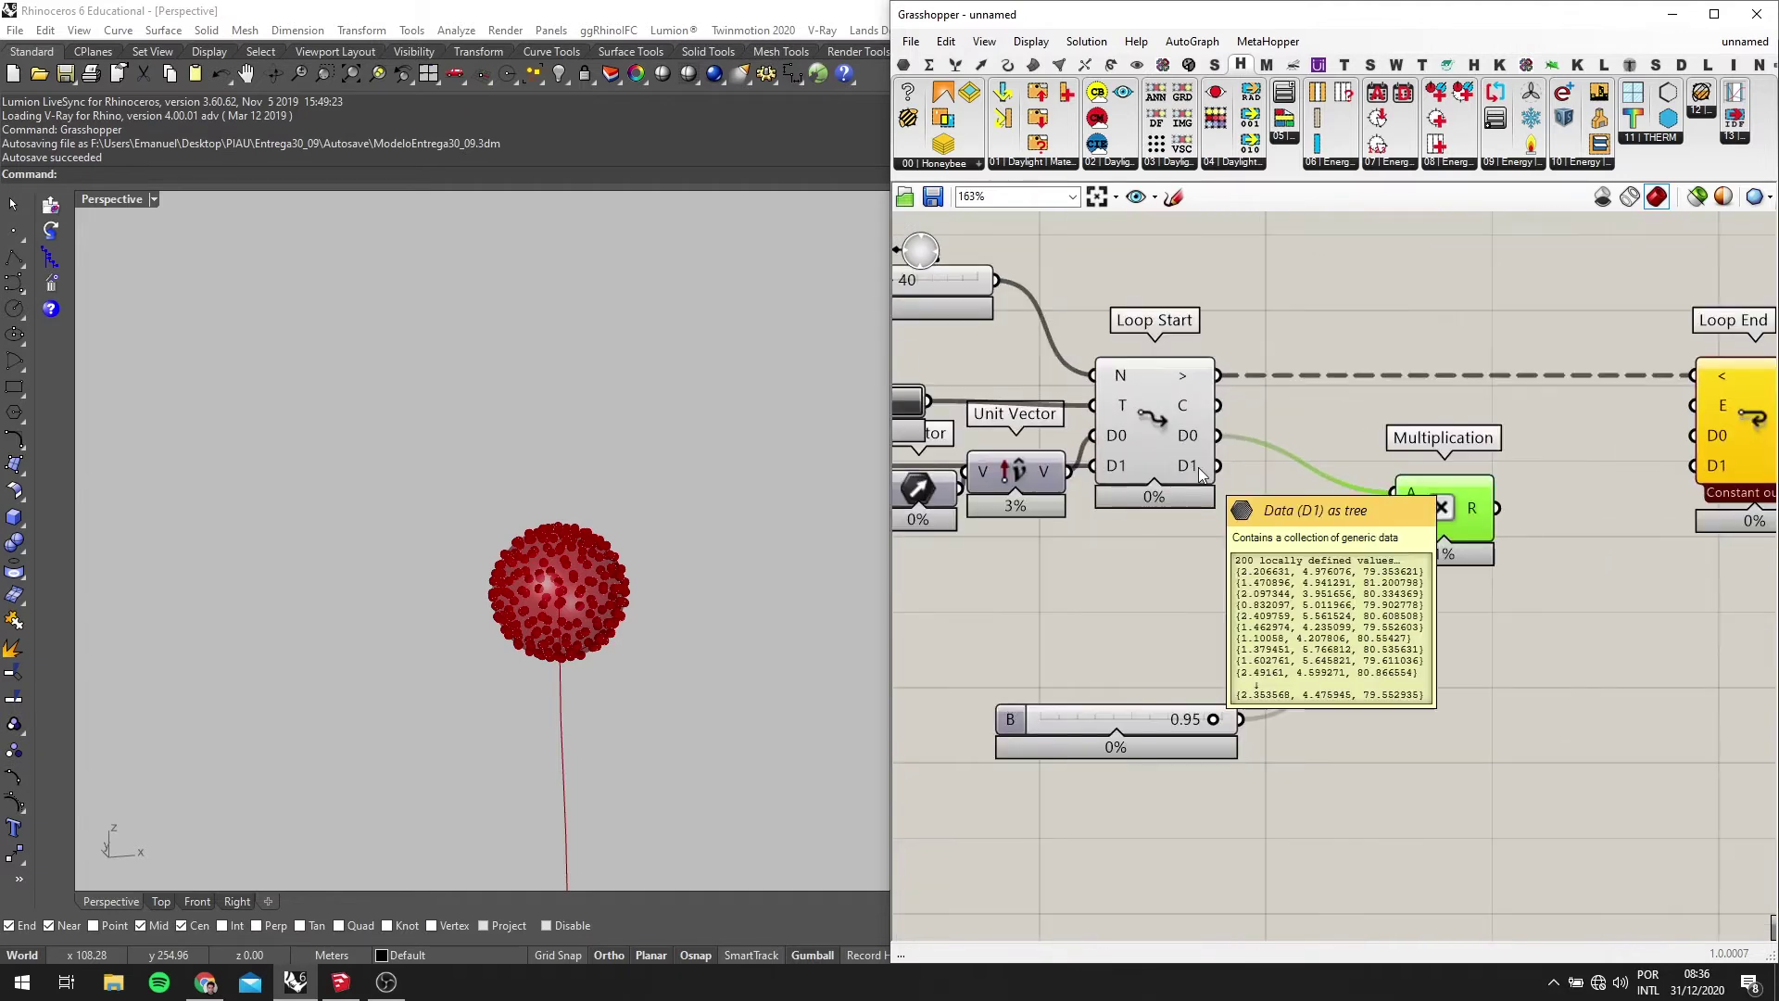
Move Multiplication lower and shift the second Loop End farther from its Loop Start to make room between them
drag(1439, 518, 1401, 630)
scroll(1314, 695, down, 2)
scroll(1369, 573, up, 2)
scroll(1438, 460, down, 3)
scroll(1482, 444, up, 2)
drag(1617, 435, 1658, 434)
Add an Addition component, connecting Loop Start's D1 output to A and Multiplication's R output to B
double_click(1393, 352)
text(ADDI)
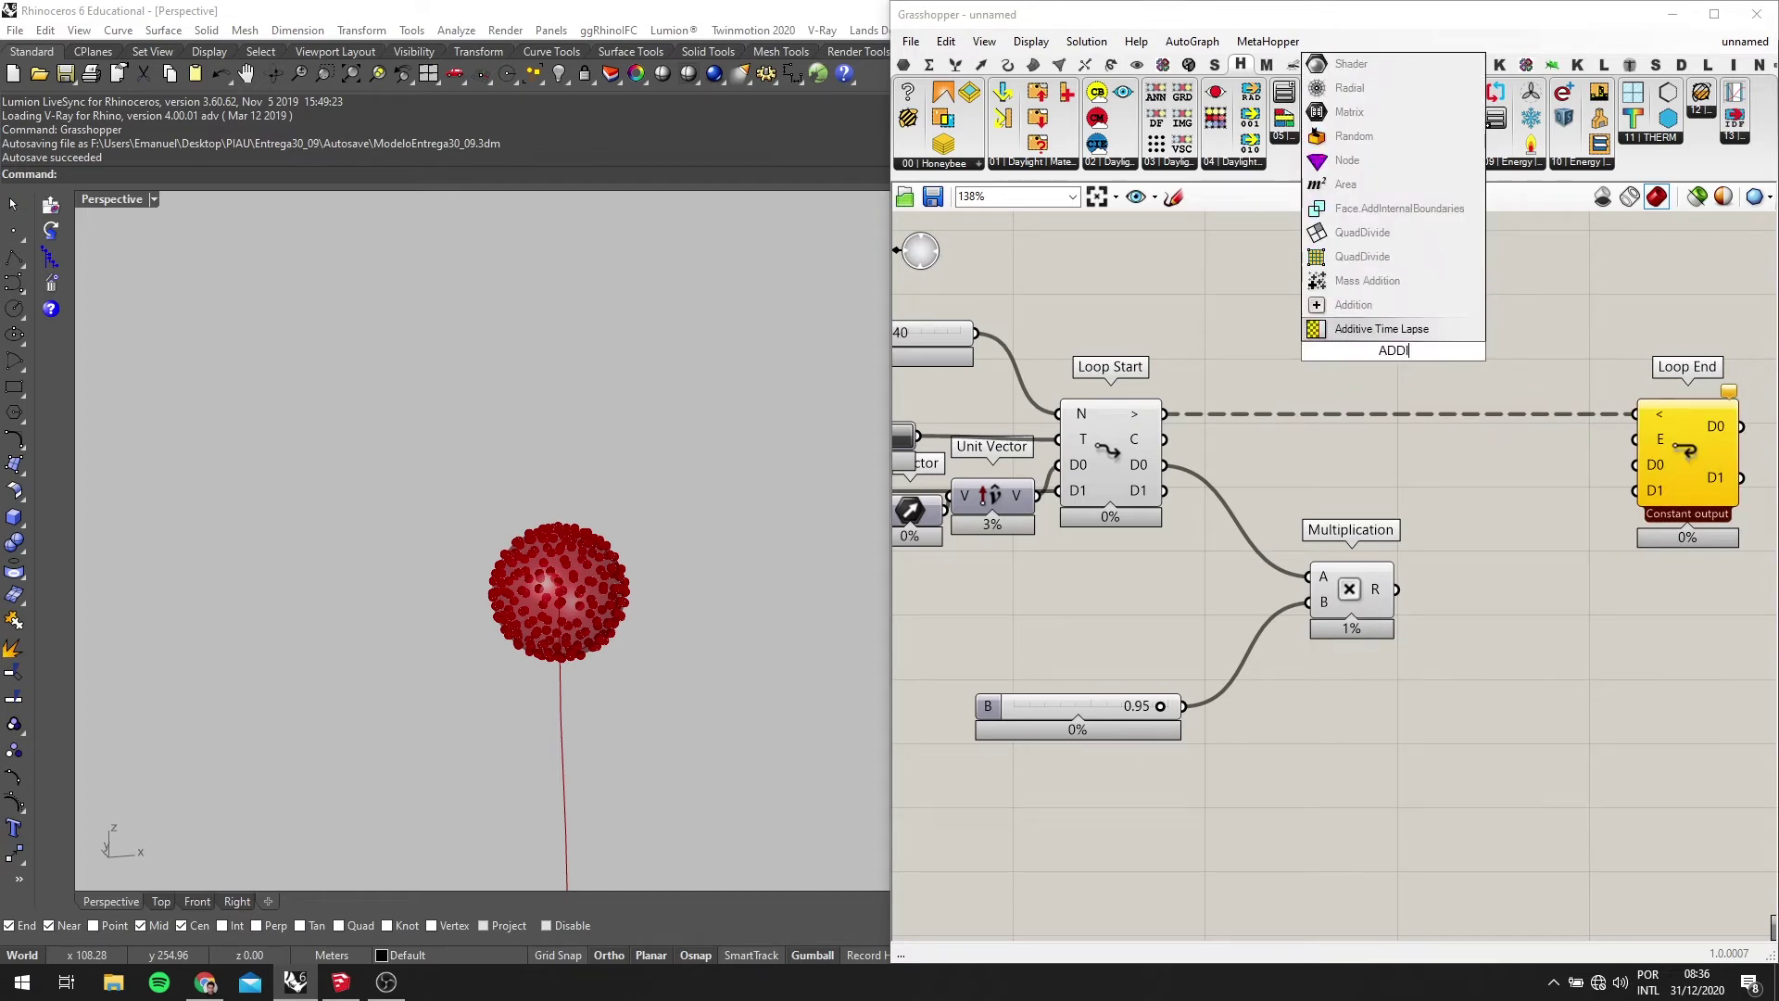
key(Up)
key(Up)
key(Down)
key(Return)
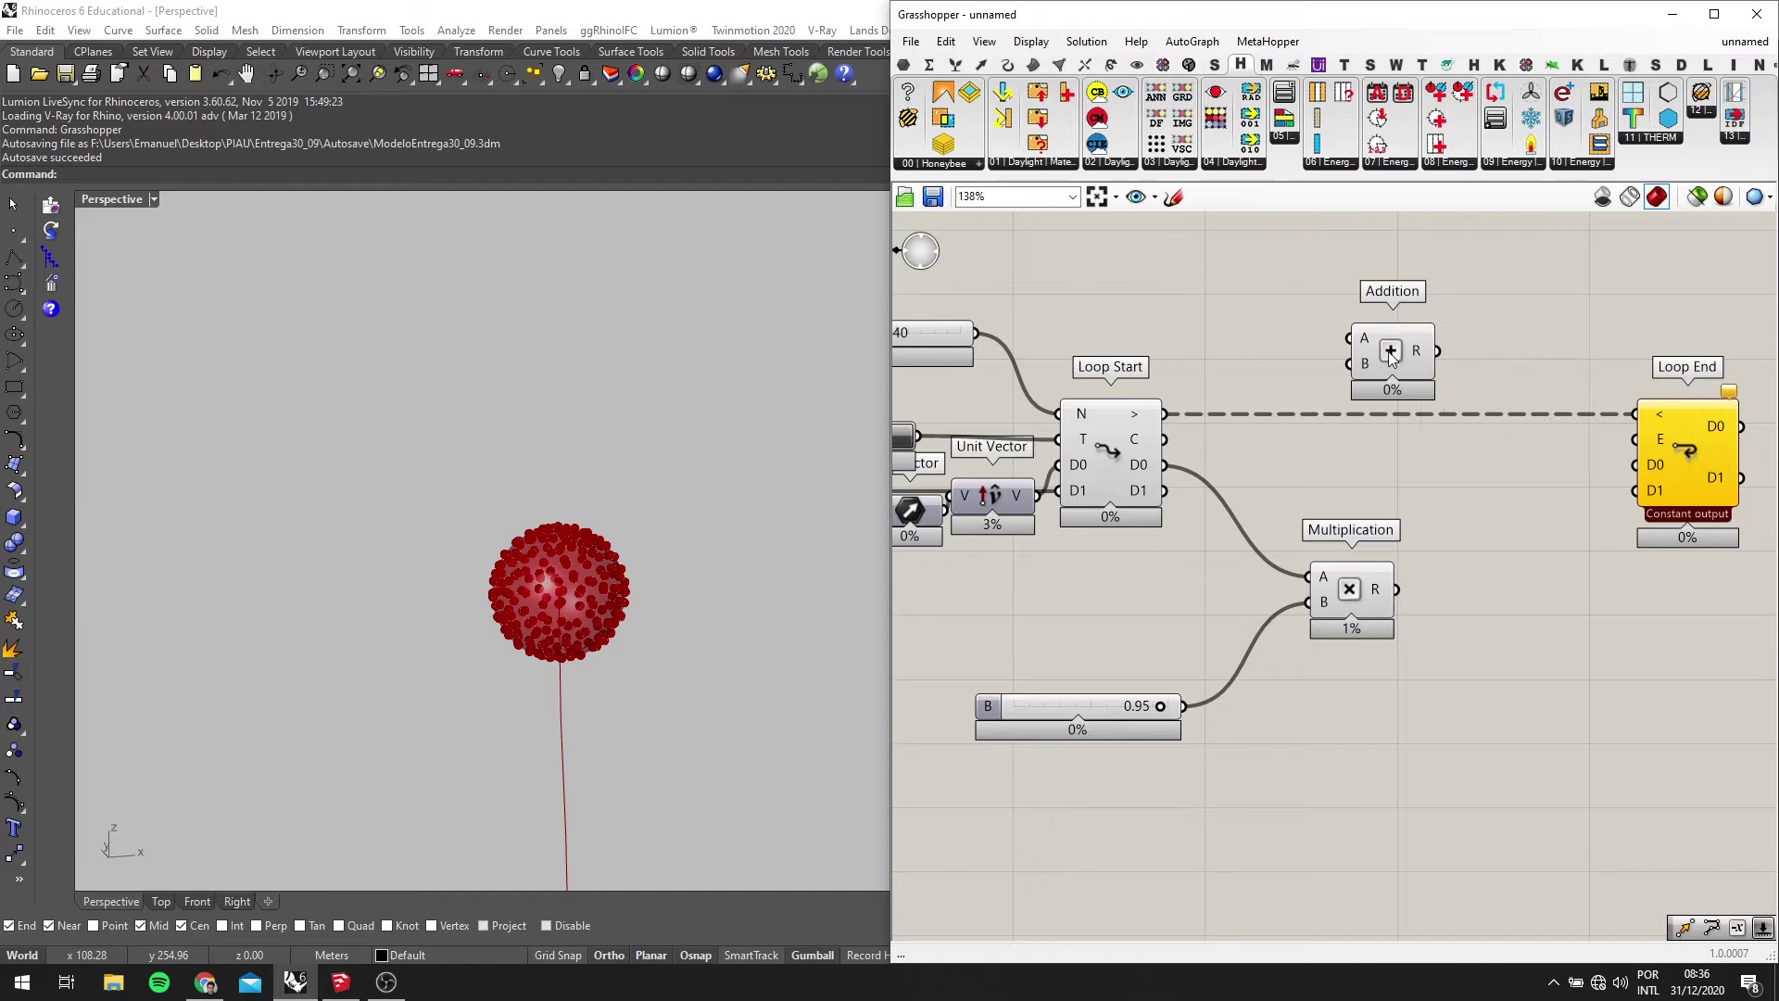
scroll(1205, 422, up, 2)
drag(1151, 519, 1615, 565)
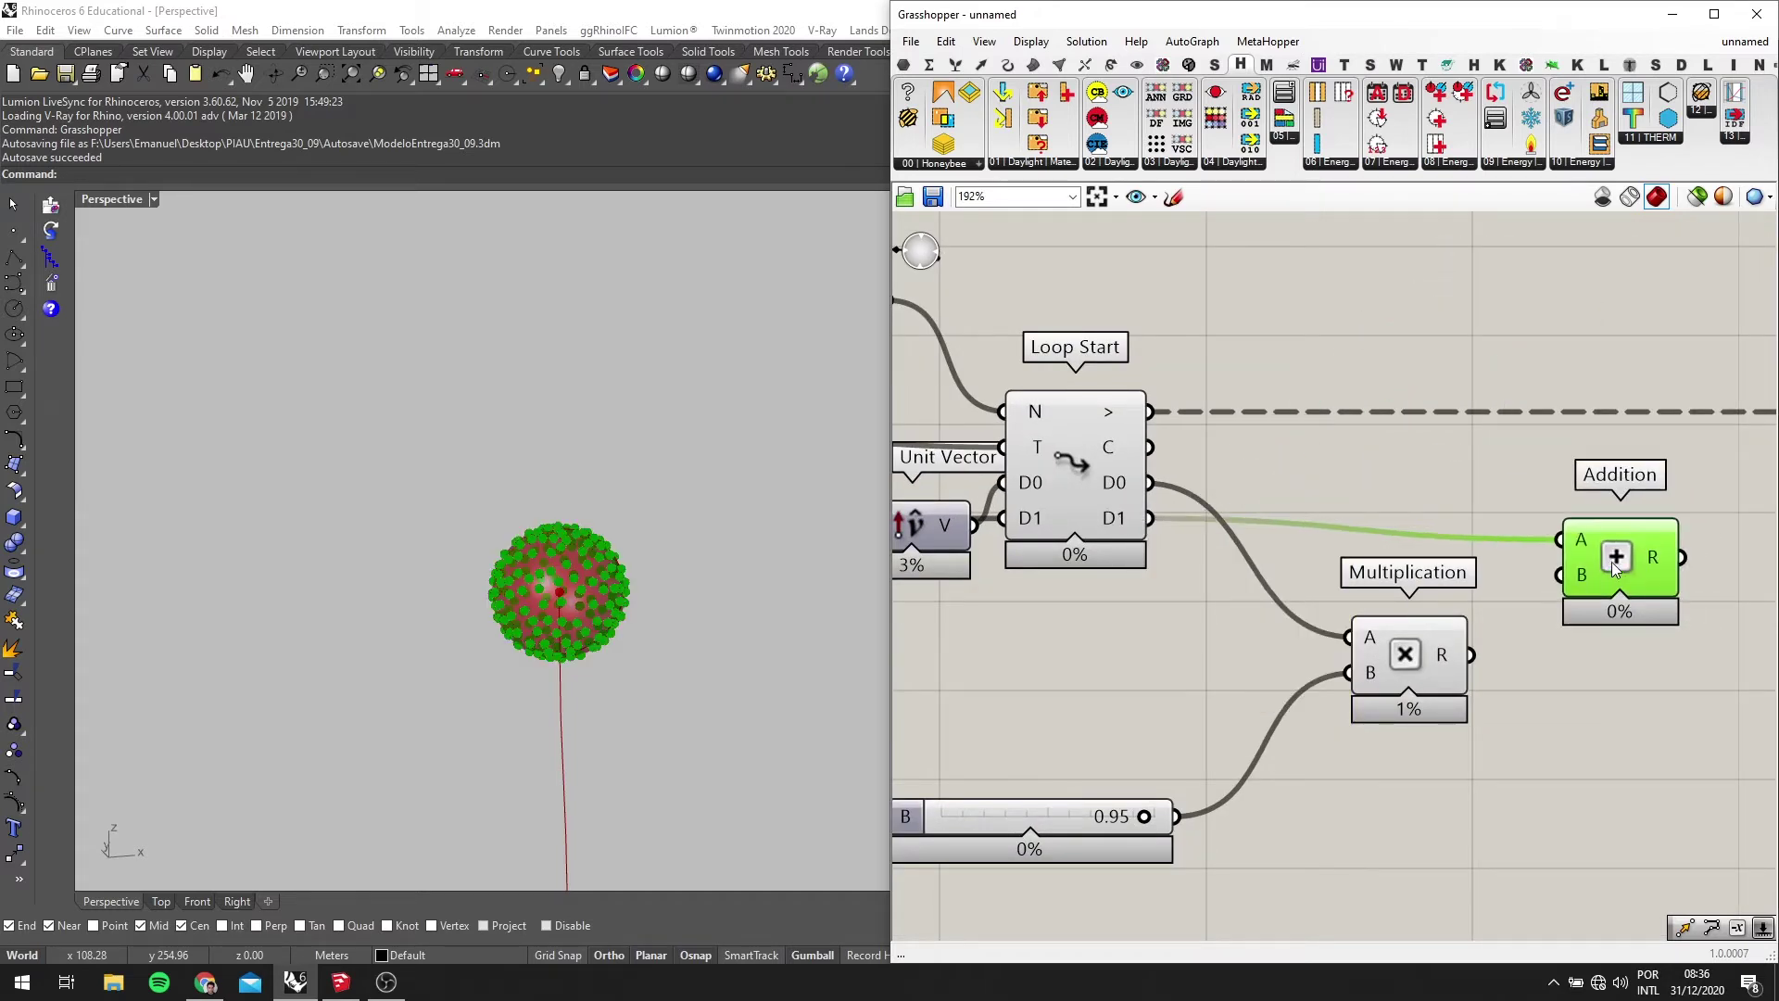
scroll(1503, 631, up, 1)
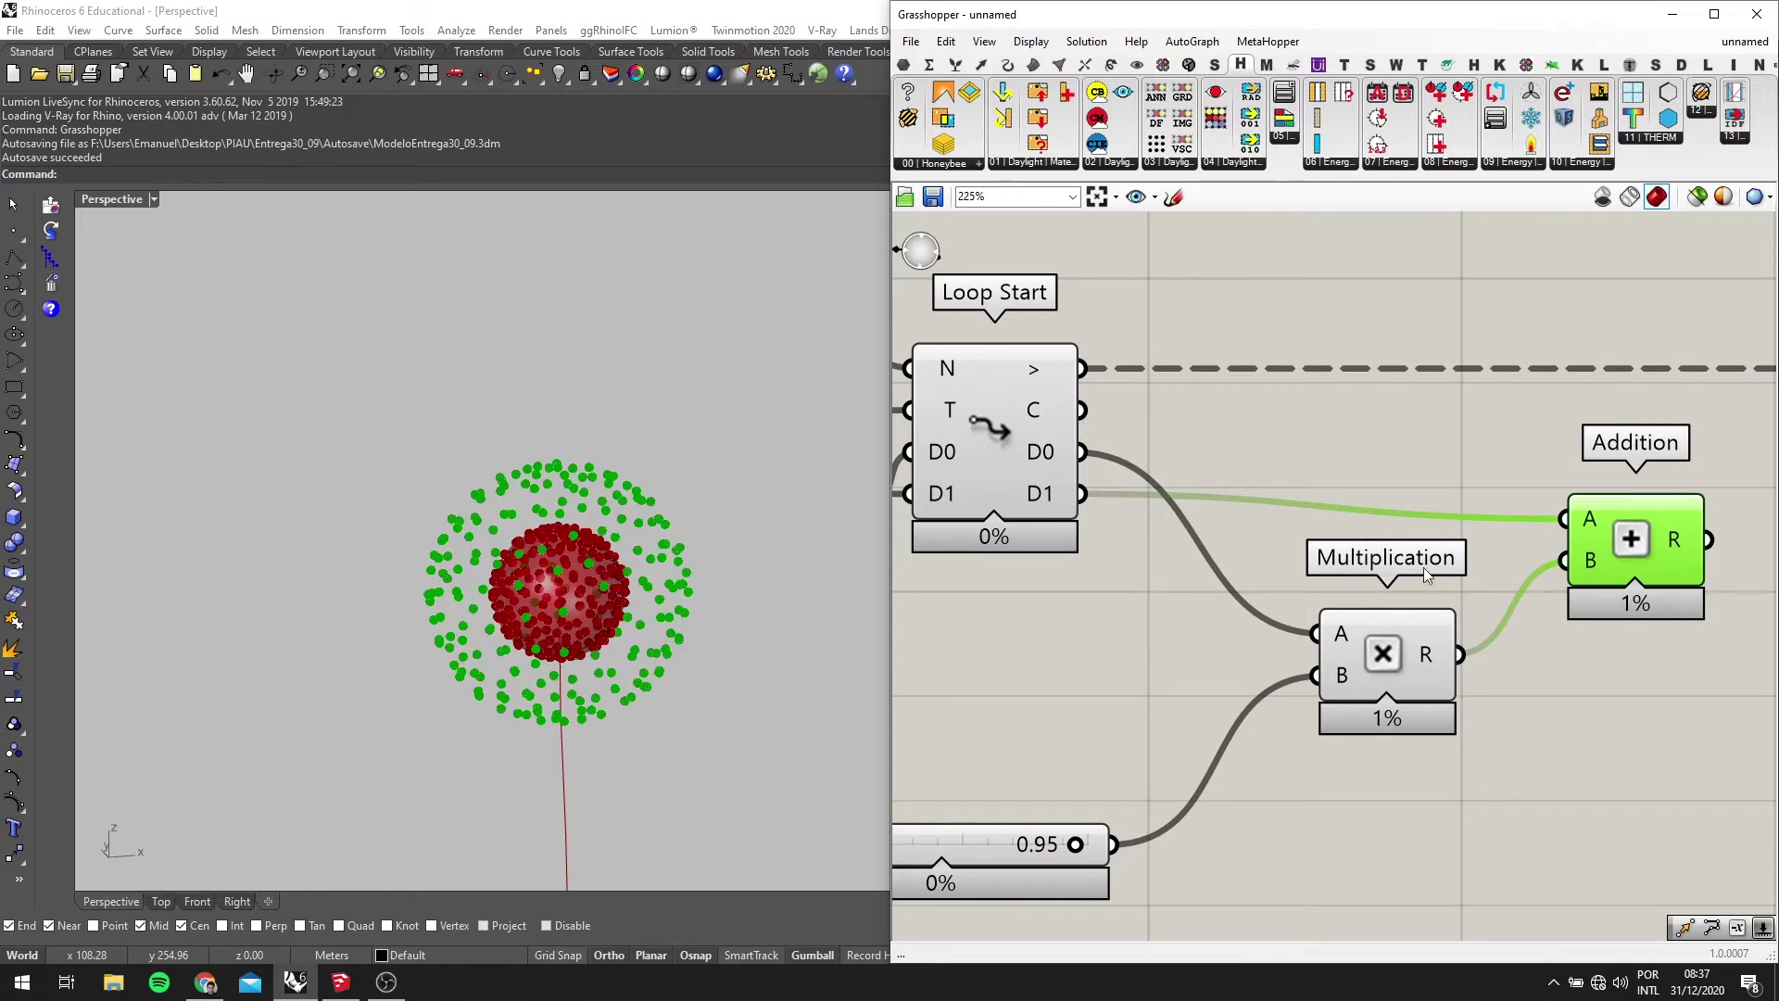
scroll(663, 386, down, 5)
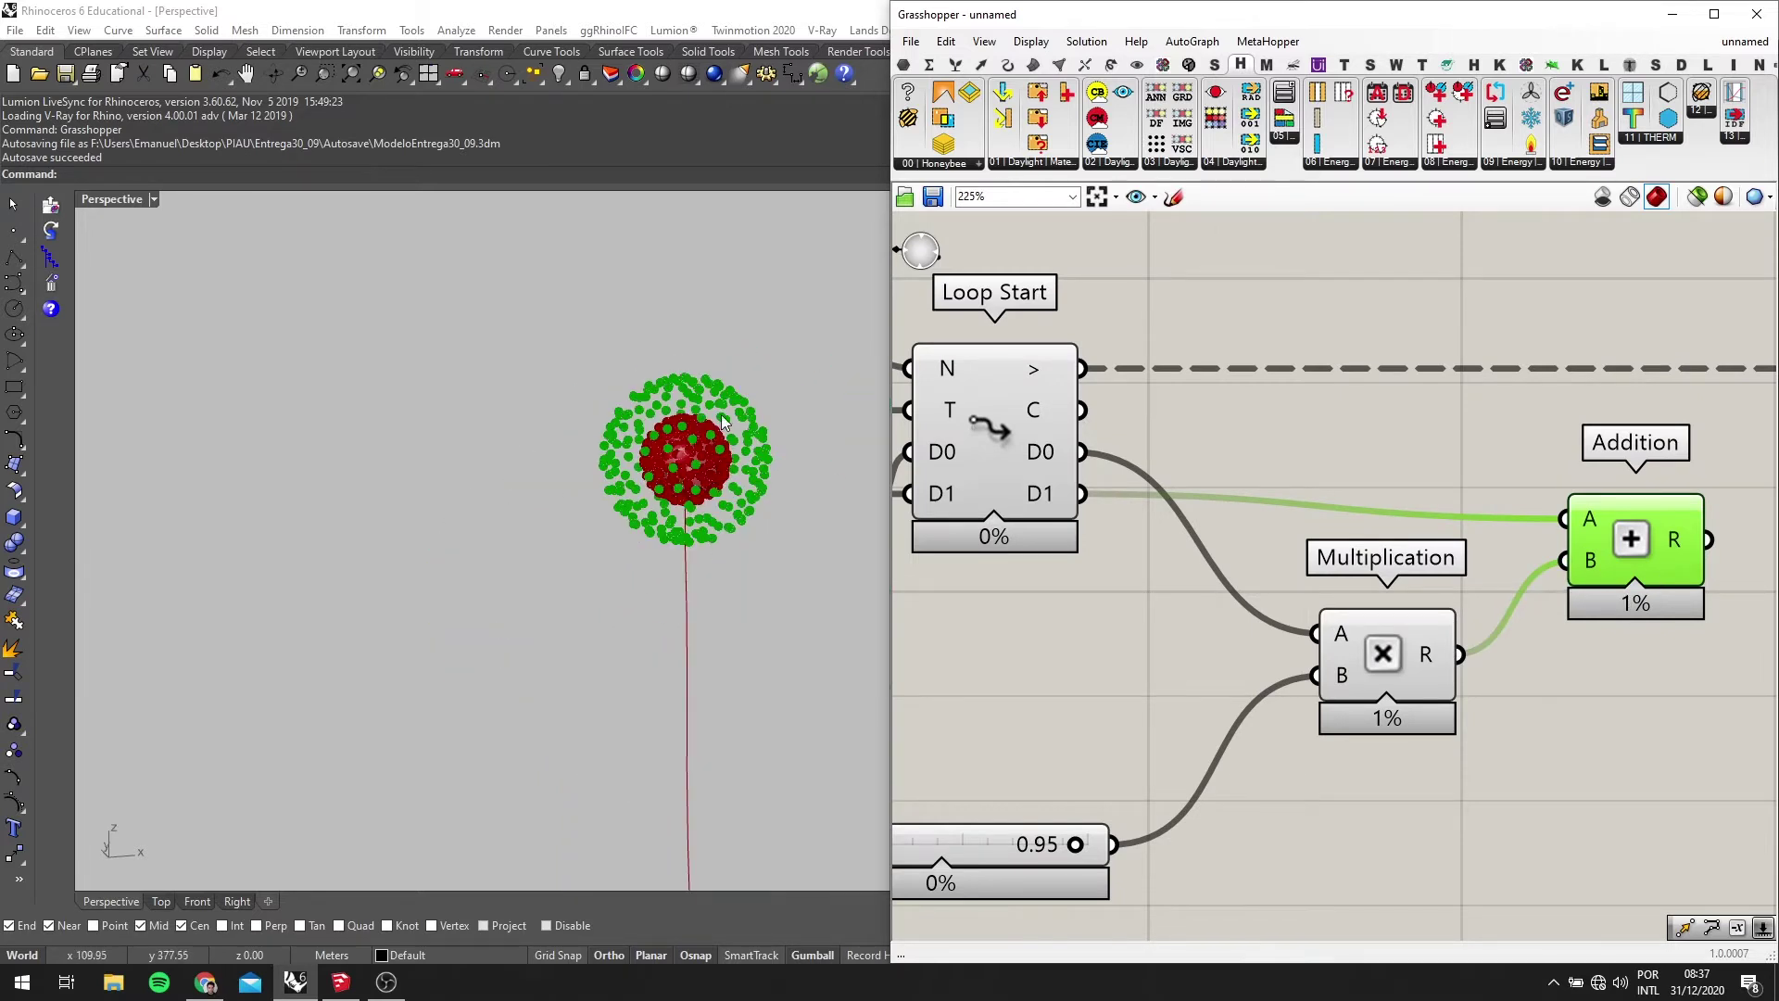
Connect Addition's R output to the second Loop End's D1 input and Multiplication's R output to its D0 input
scroll(1421, 512, down, 1)
right_drag(1420, 512, 1159, 526)
scroll(1575, 501, down, 2)
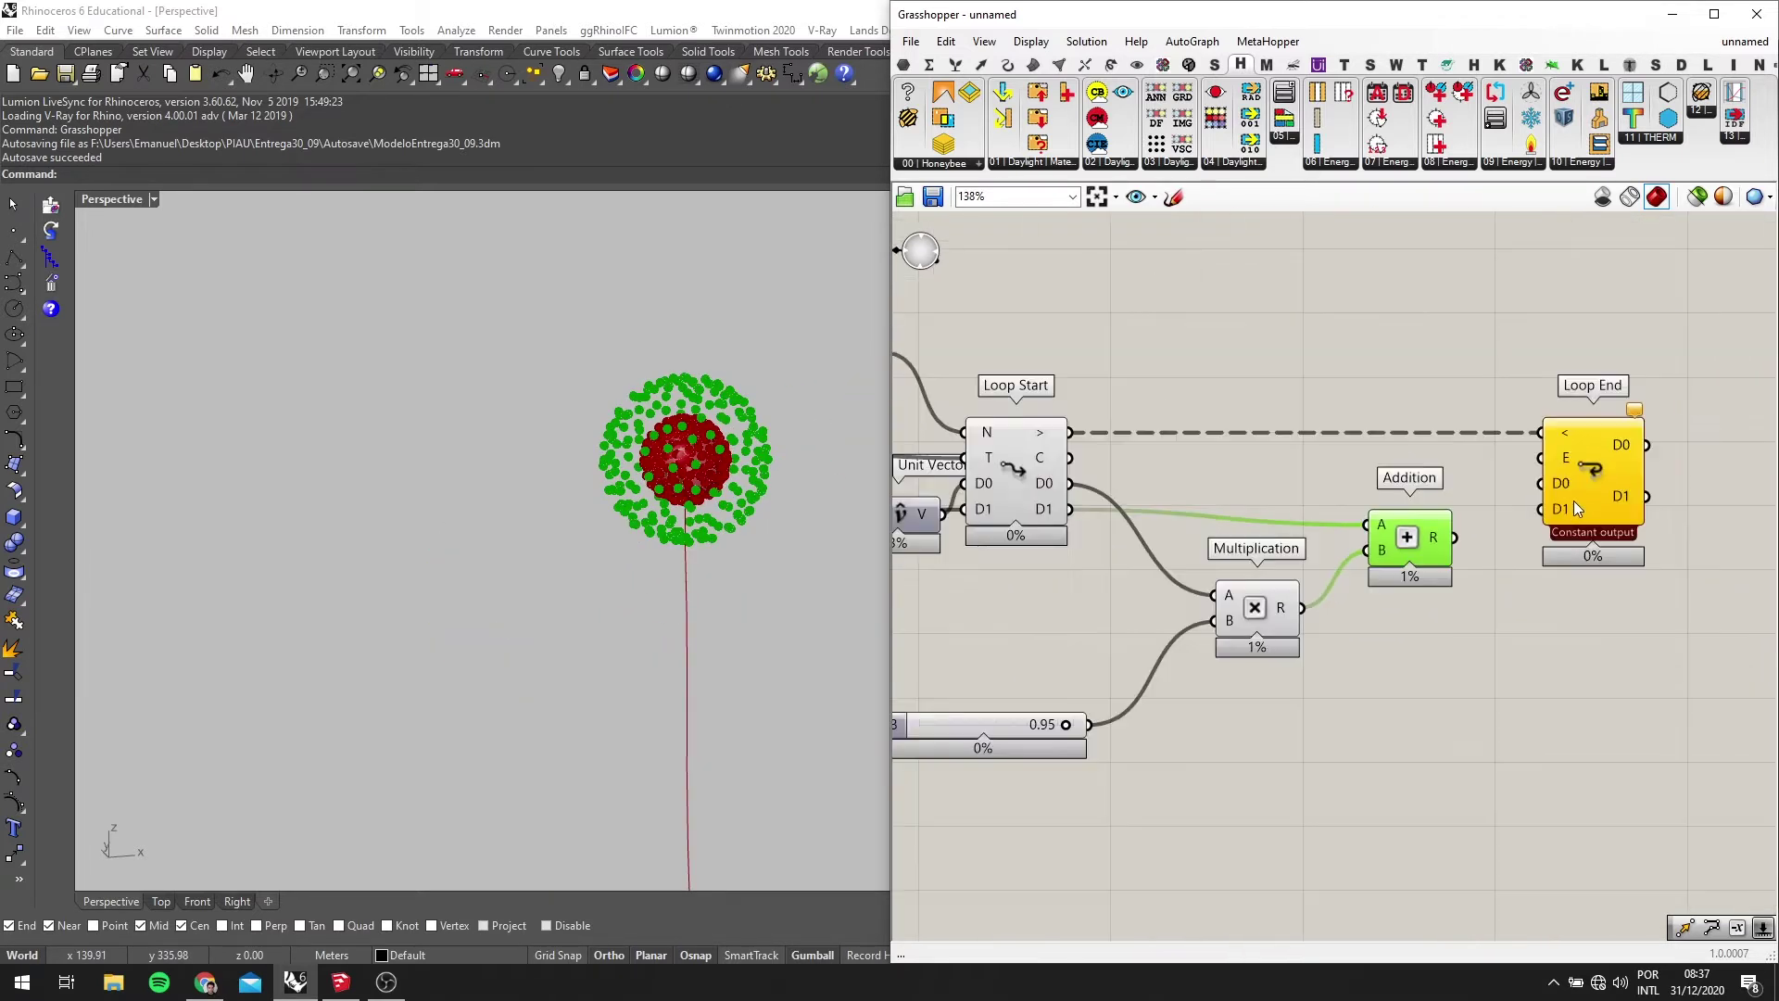
scroll(1232, 489, up, 1)
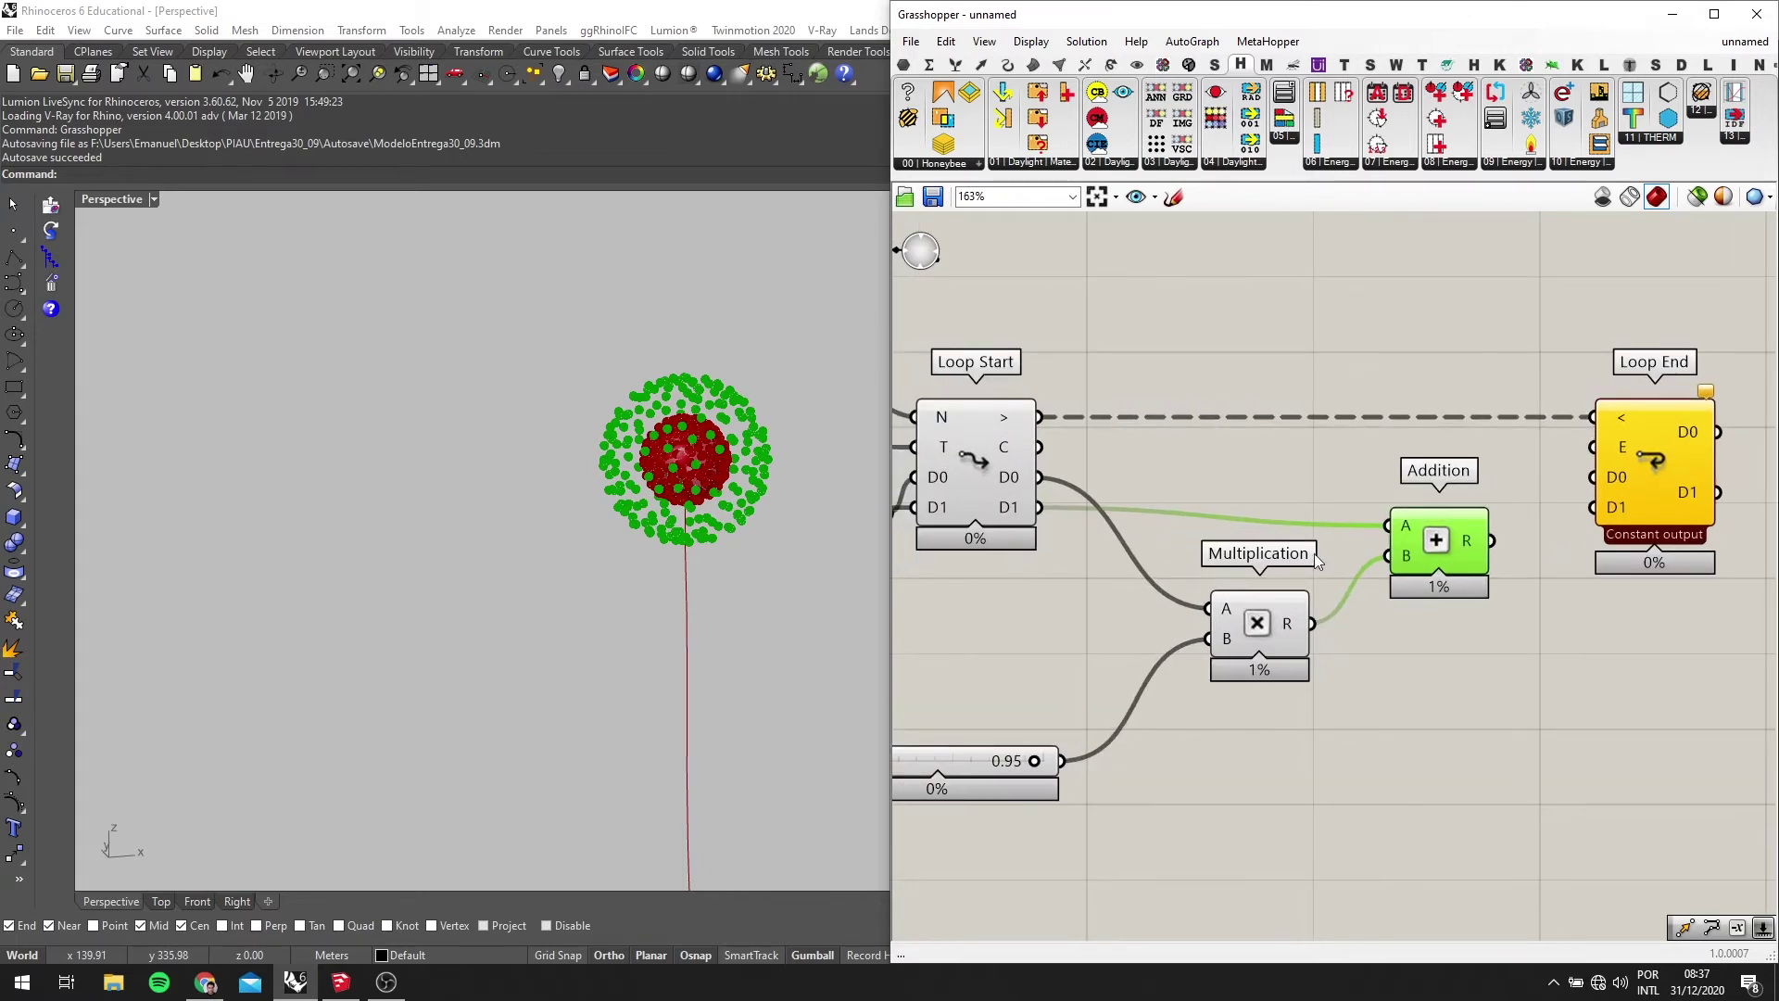
scroll(1320, 559, down, 1)
scroll(1468, 543, up, 2)
drag(1461, 540, 1580, 503)
scroll(1218, 643, down, 1)
scroll(1218, 642, up, 1)
drag(1218, 642, 1562, 469)
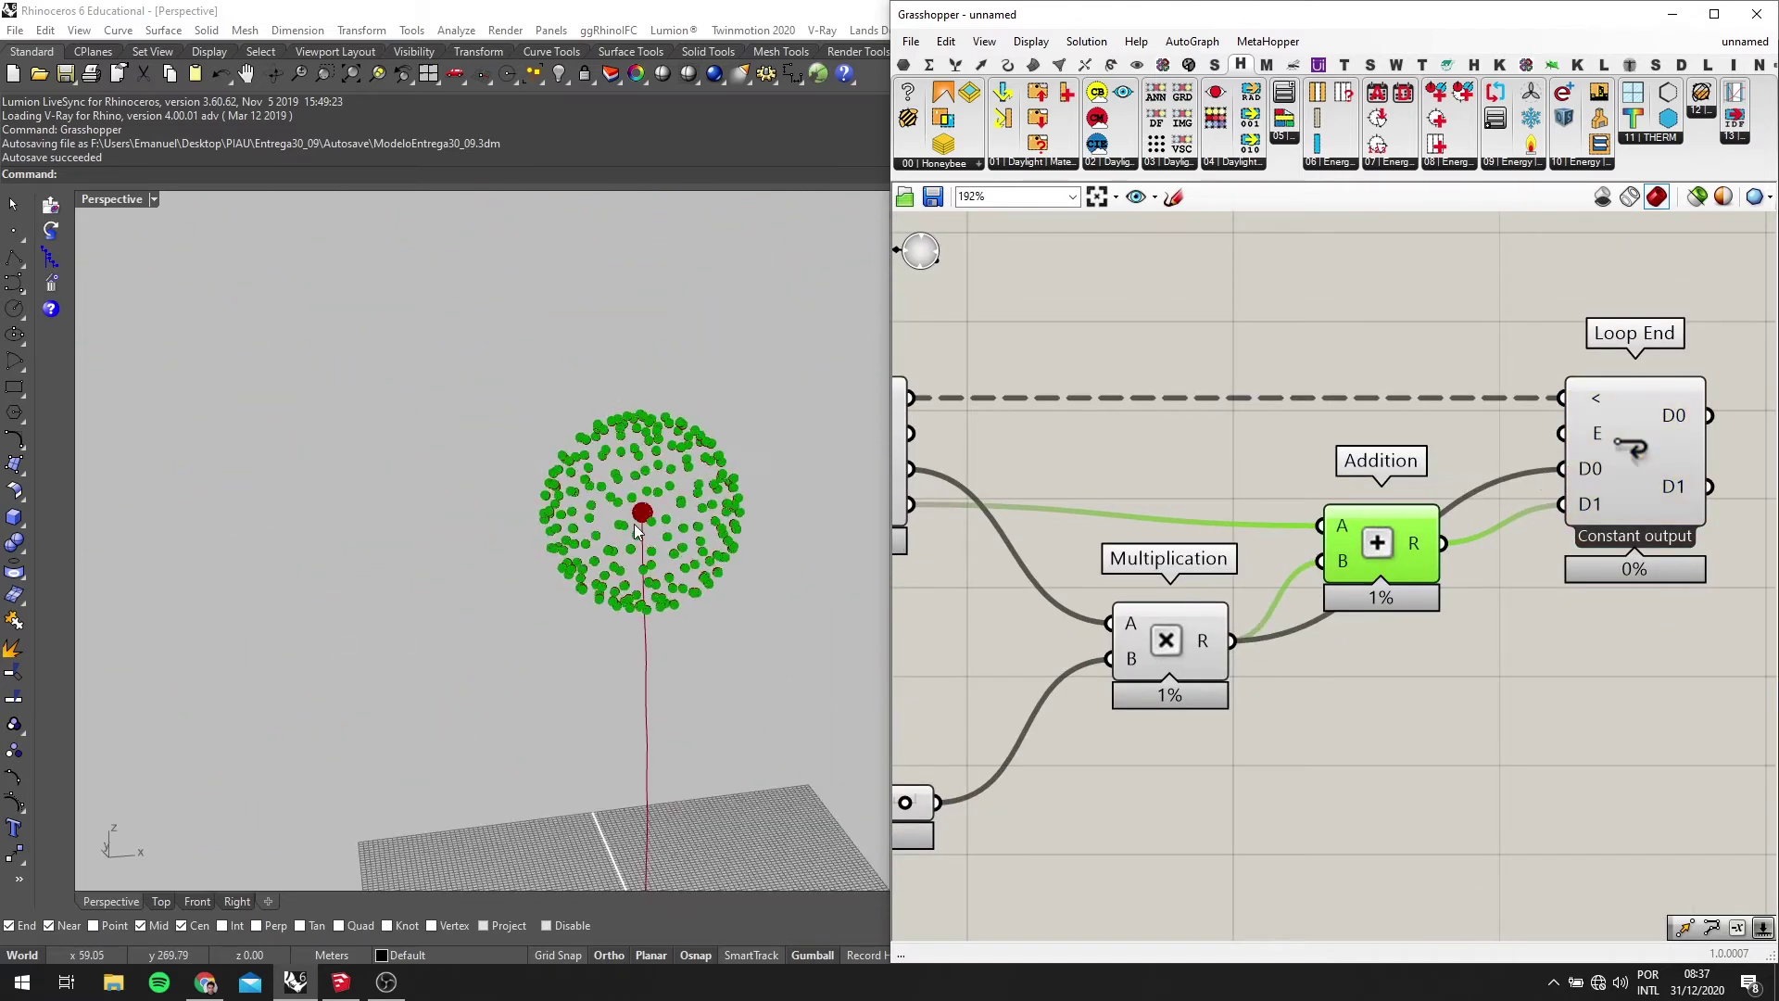
Run the second loop several times with its Button and examine how the sphere points move outward
scroll(1388, 489, down, 1)
scroll(1389, 487, down, 2)
right_drag(1157, 559, 1403, 507)
scroll(1184, 451, up, 1)
click(1099, 397)
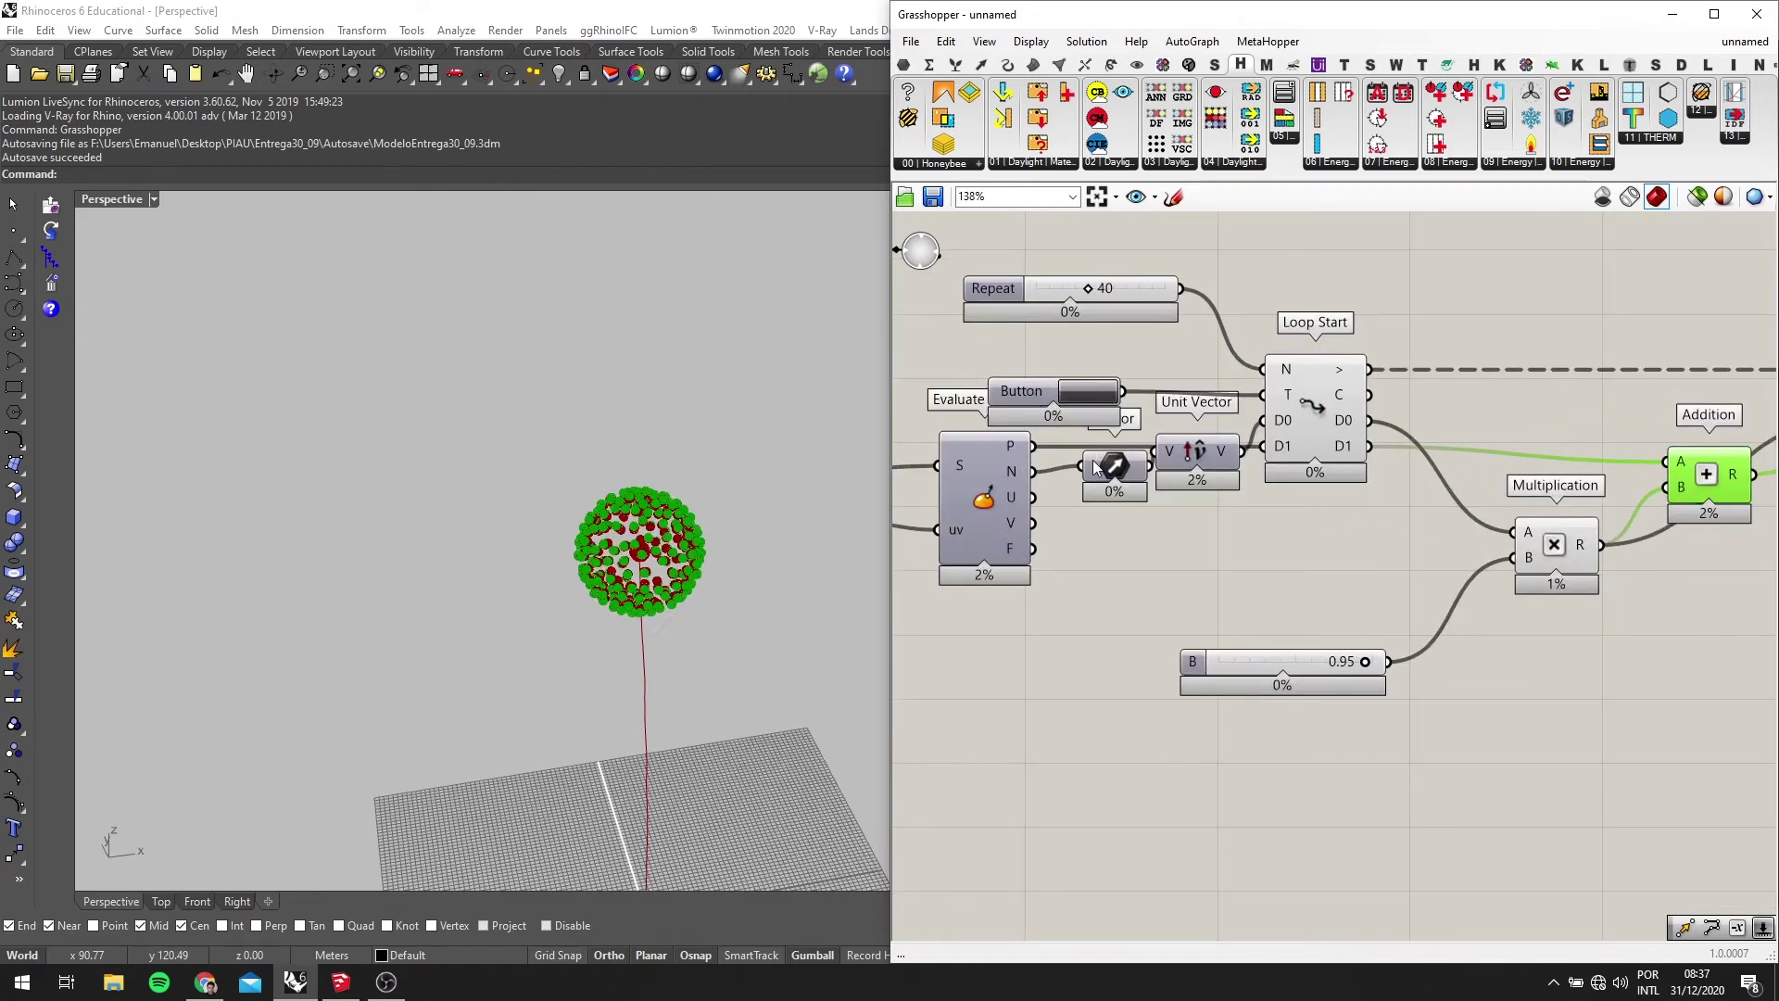
right_drag(692, 584, 646, 476)
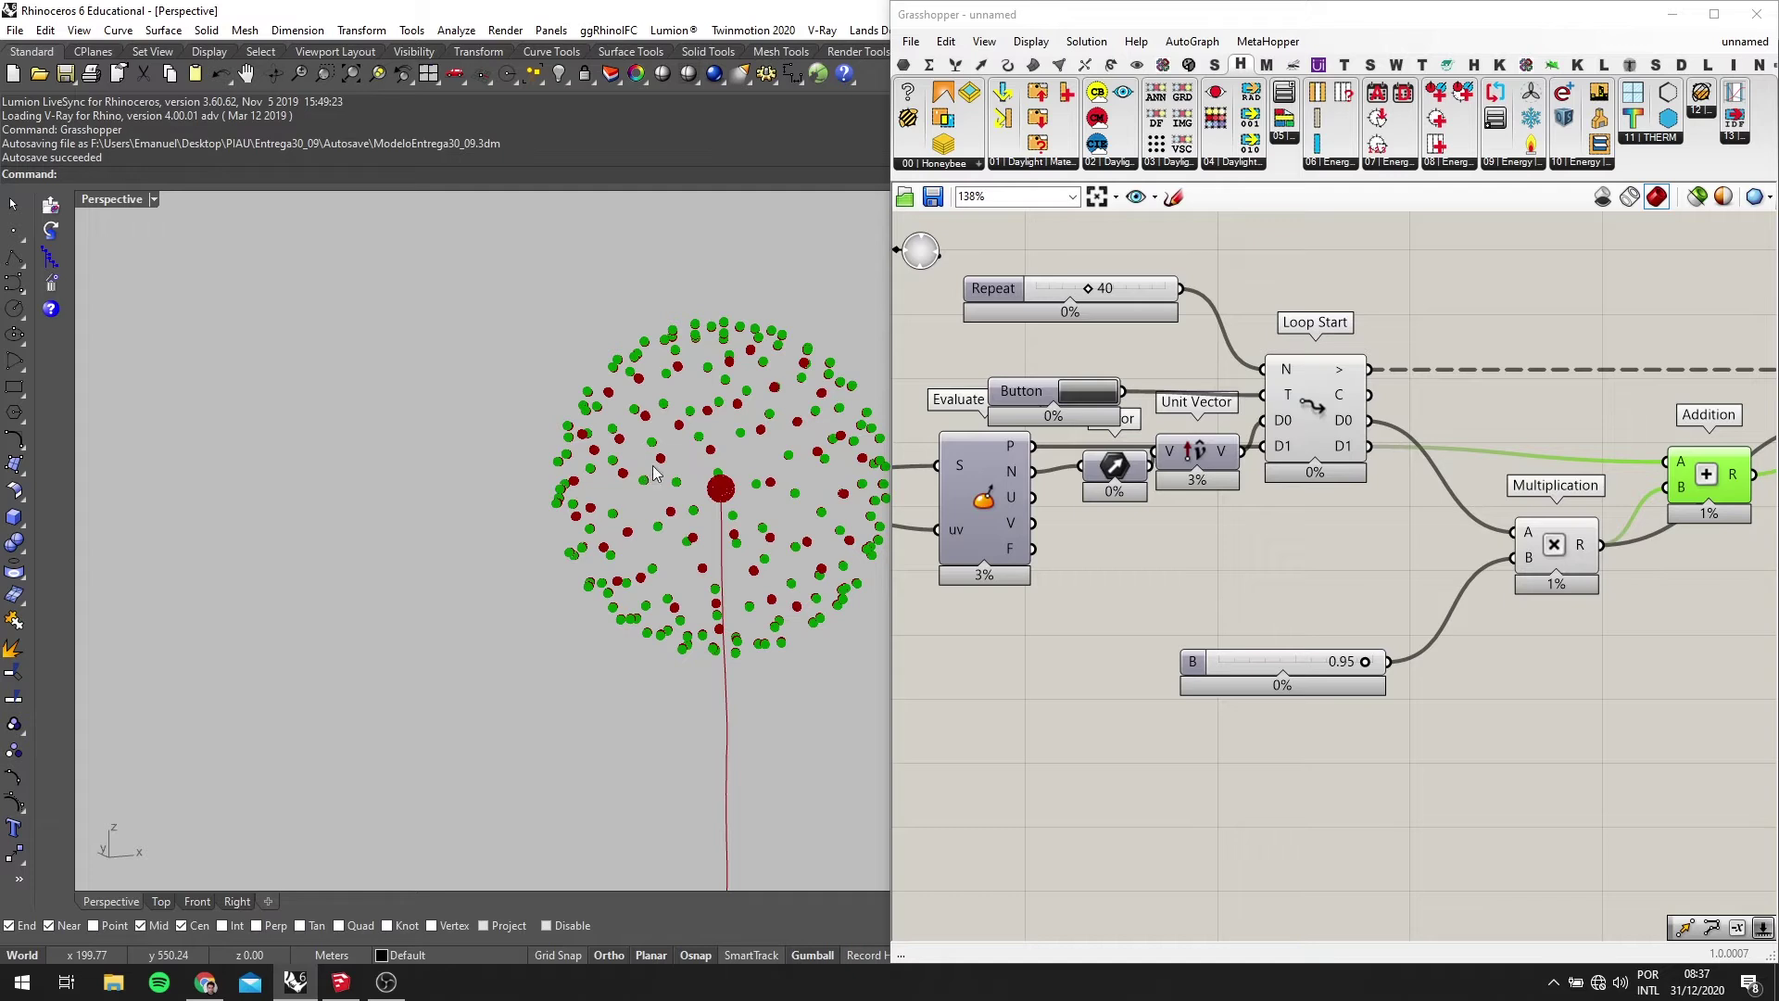
click(1082, 393)
click(1082, 393)
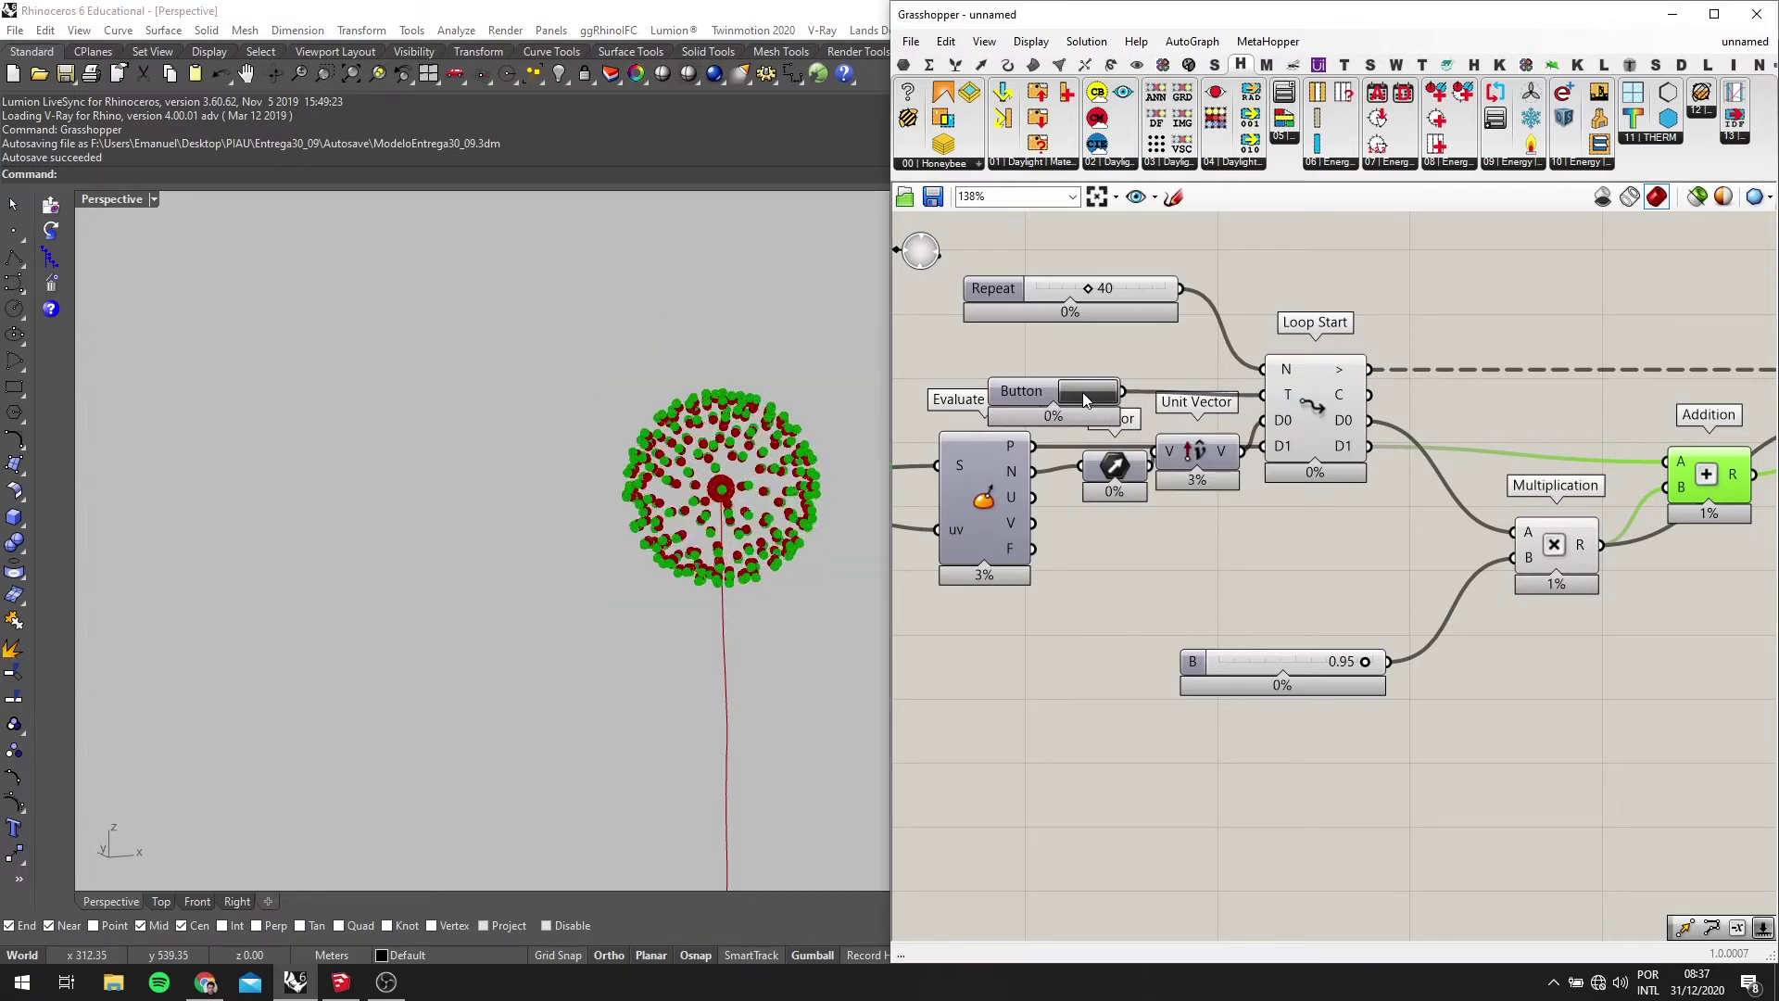
click(1083, 392)
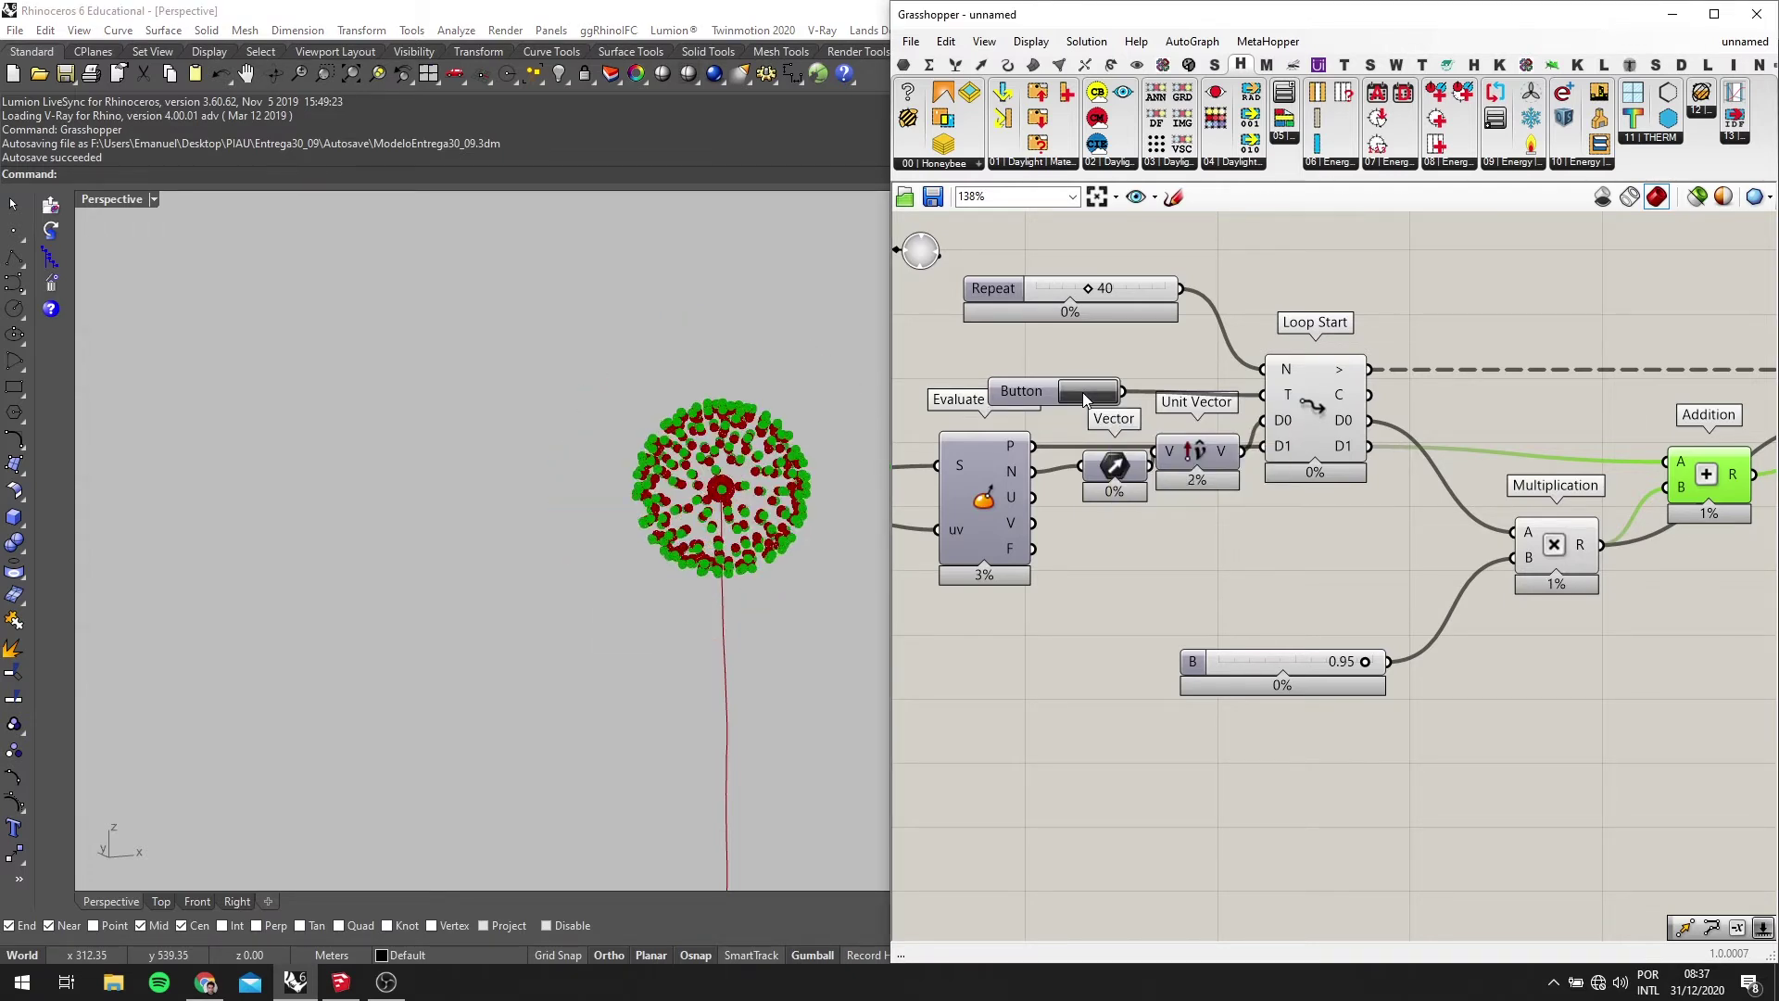
right_drag(778, 518, 674, 534)
scroll(1531, 503, down, 3)
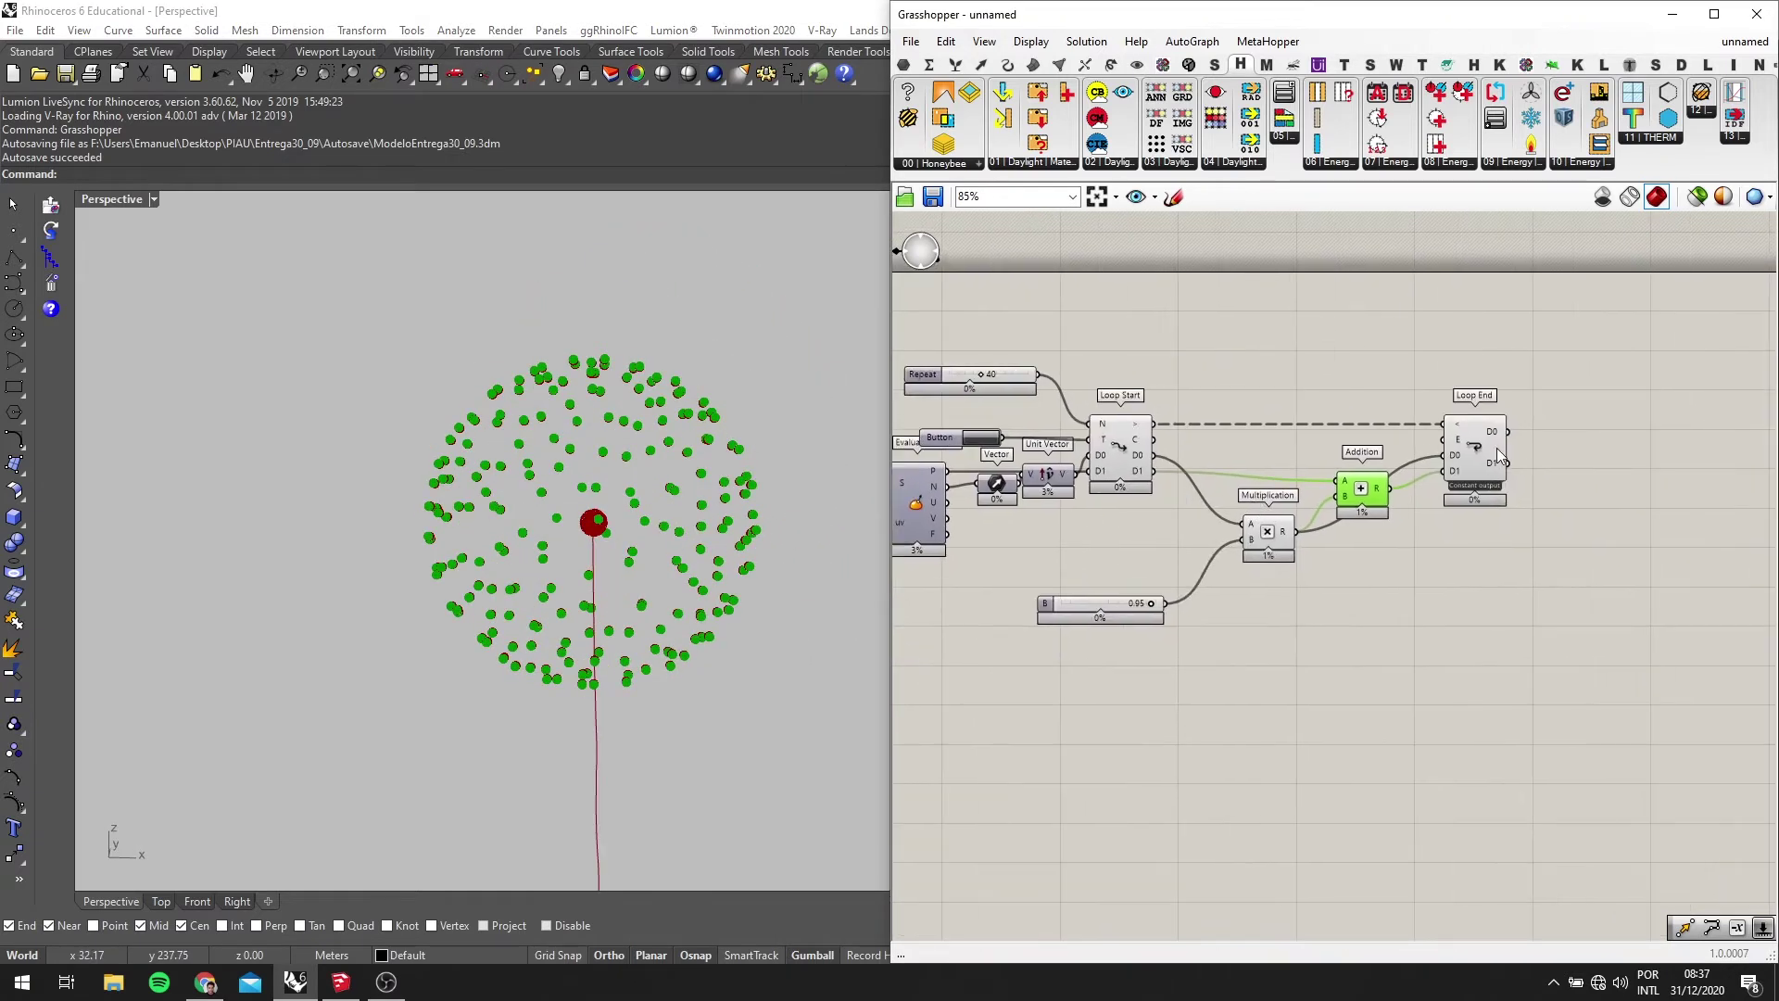
Duplicate the first loop's Toggle, Addition, Python Script and PolyLine components and place the copy beneath the second loop
drag(1499, 454, 1528, 450)
scroll(1414, 476, down, 2)
mouse_move(1258, 534)
right_down()
mouse_move(1506, 482)
mouse_move(1350, 520)
mouse_move(1411, 521)
right_up()
scroll(1411, 521, down, 1)
scroll(1059, 598, up, 3)
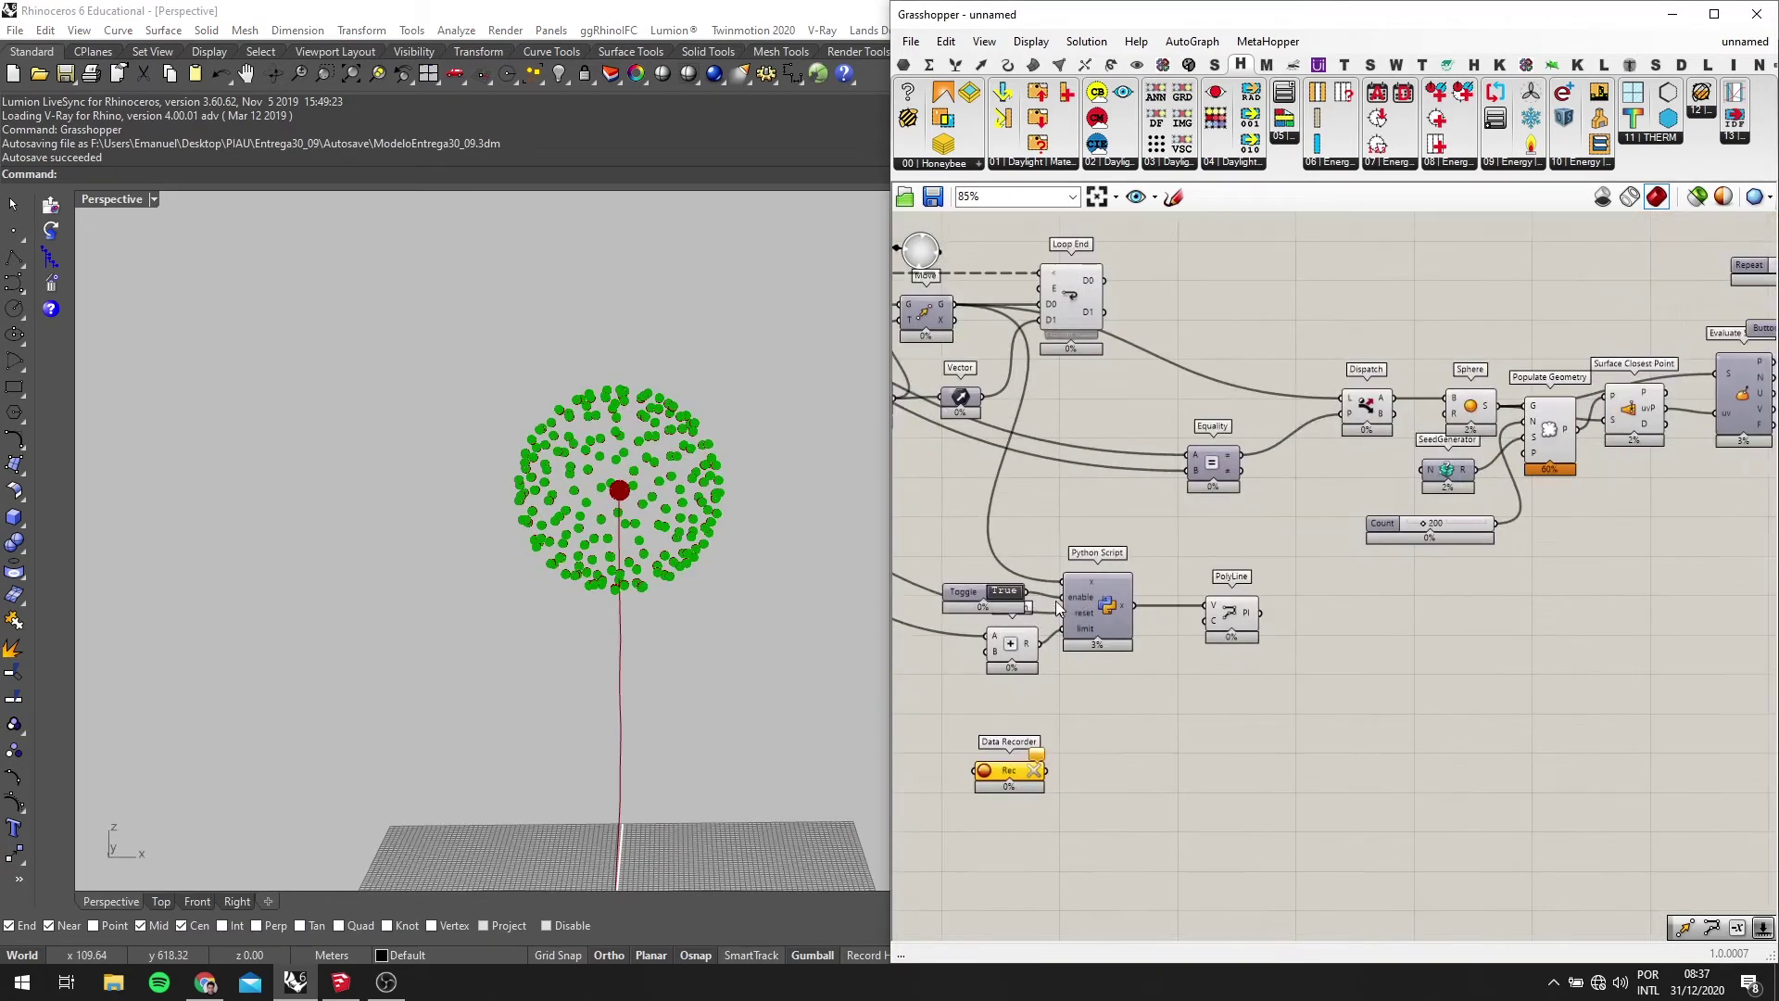
click(1114, 601)
drag(1310, 651, 1095, 594)
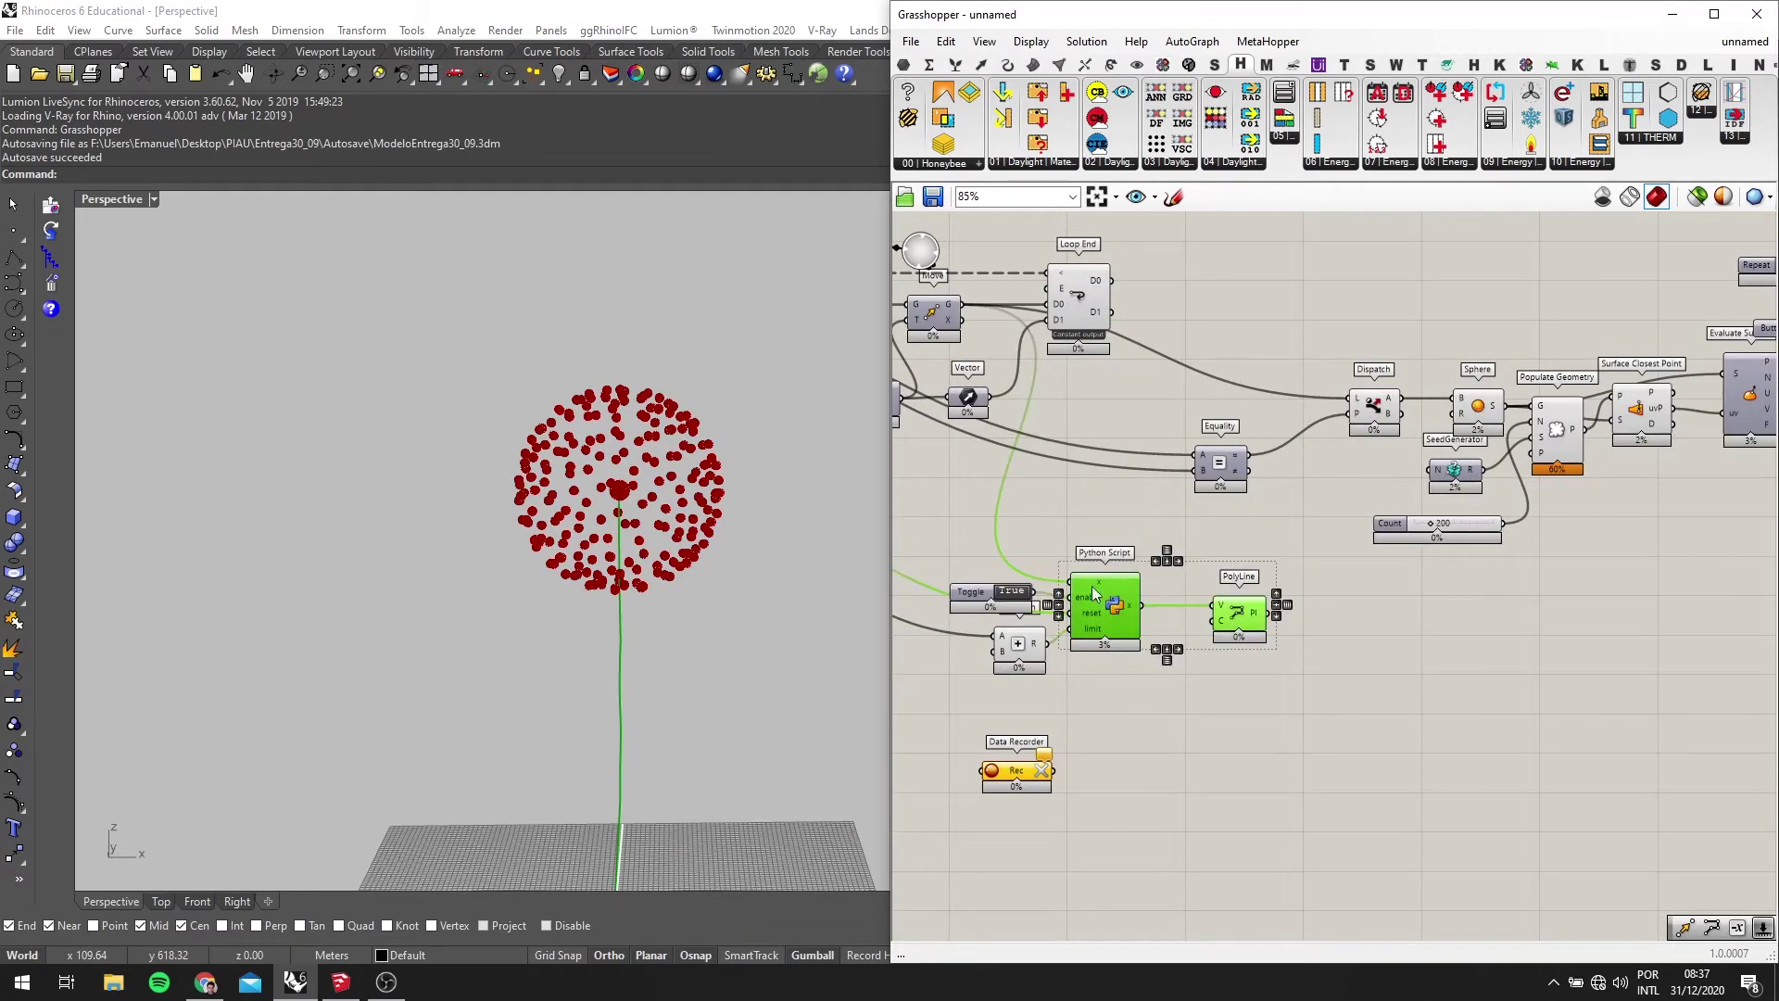
shift+click(979, 594)
drag(1337, 716, 962, 579)
alt+drag(1123, 608, 1588, 646)
scroll(1069, 628, down, 2)
right_drag(1070, 628, 1588, 647)
scroll(1586, 647, up, 2)
alt+drag(1588, 647, 1531, 603)
right_drag(1531, 604, 1445, 658)
scroll(1440, 653, up, 2)
scroll(1343, 453, down, 1)
scroll(1225, 291, up, 1)
Connect the second loop's Repeat slider to the copied Addition's A input and place the copied group beneath Loop End
right_drag(1124, 254, 1169, 340)
drag(1094, 281, 1356, 824)
drag(1472, 757, 1604, 729)
right_drag(1604, 729, 1307, 674)
right_drag(1398, 638, 1670, 702)
scroll(1573, 693, down, 2)
right_drag(1483, 694, 1353, 688)
scroll(1353, 688, up, 2)
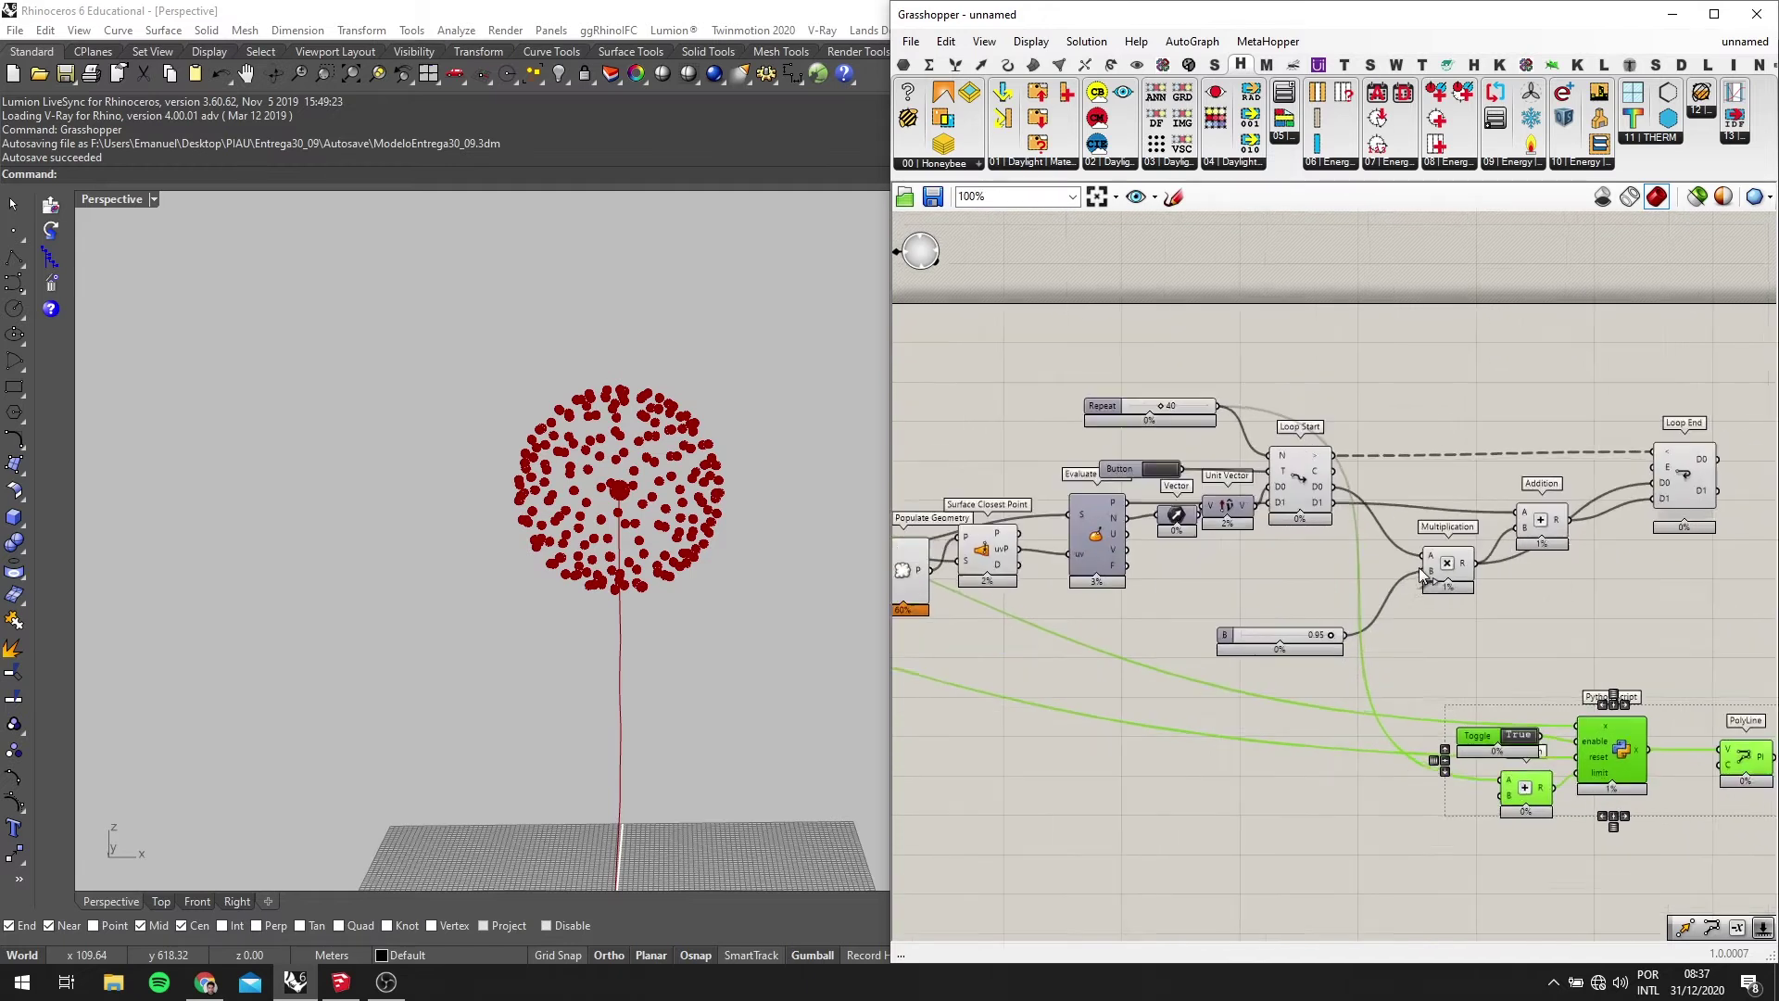
scroll(1626, 770, up, 2)
right_drag(1627, 769, 1597, 693)
right_drag(1458, 679, 1286, 712)
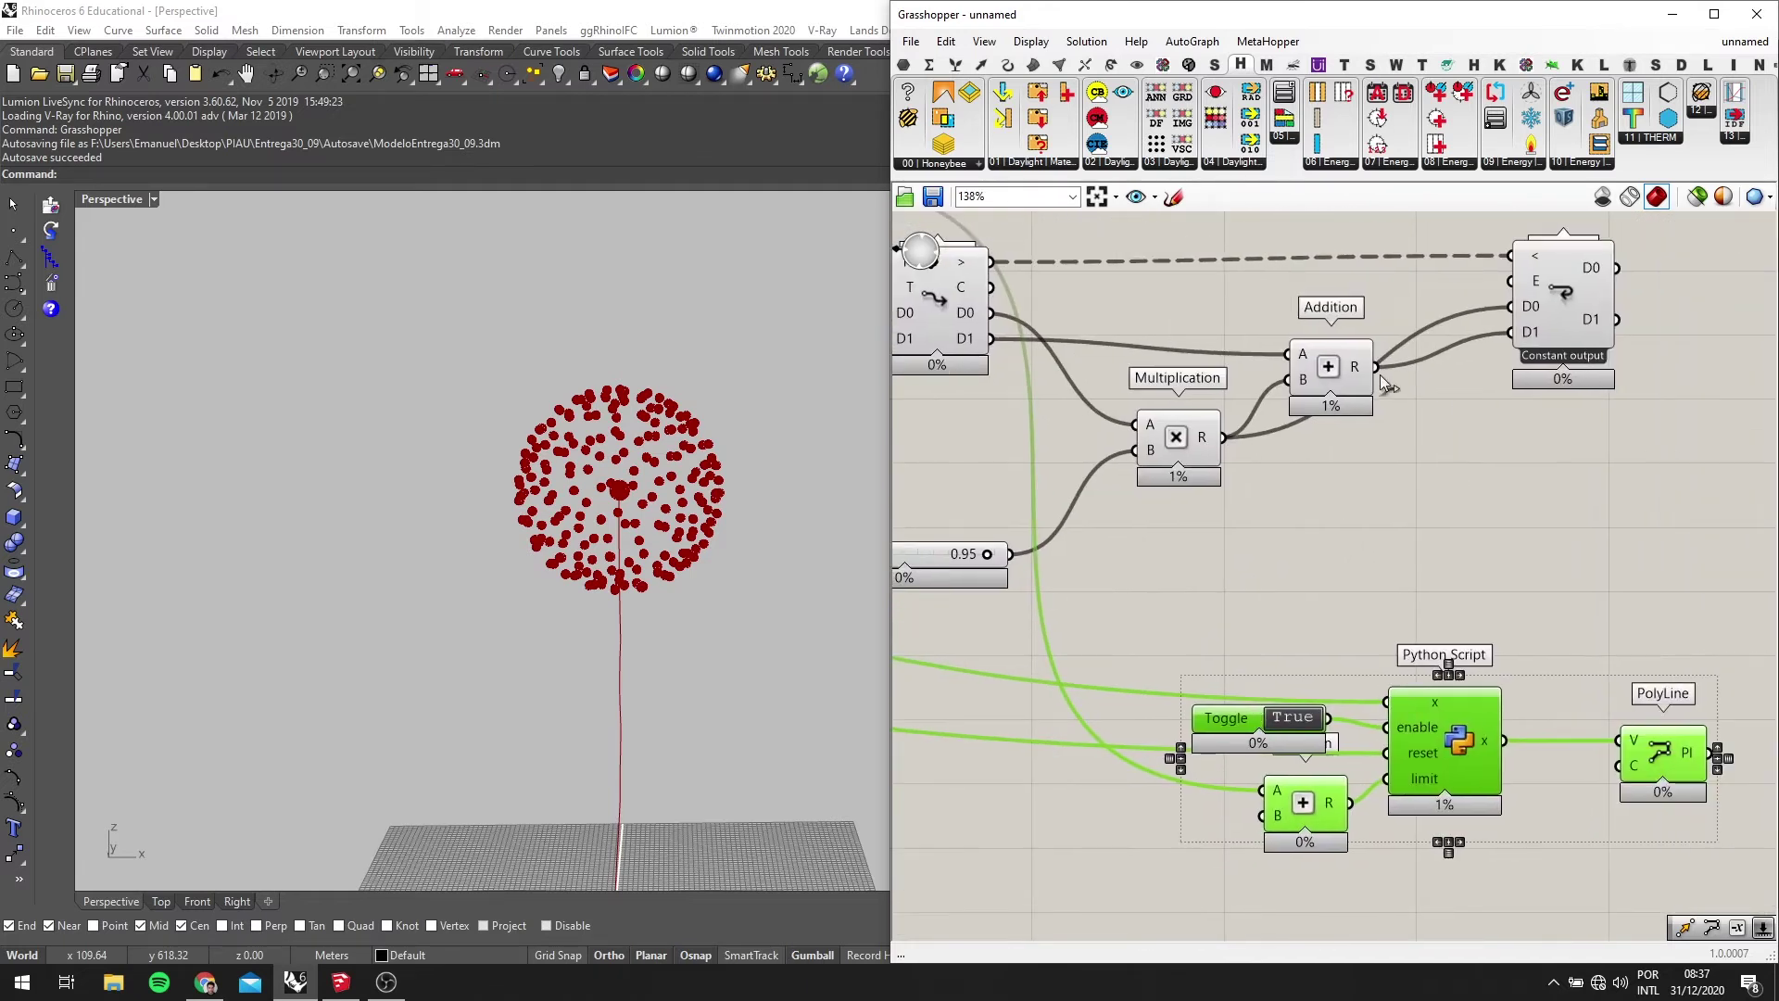
Connect the second loop's Addition R output to the copied Python Script's x input and the loop's Button to its reset input
click(1349, 350)
drag(1377, 337, 1387, 701)
right_drag(1665, 760, 1529, 646)
click(1527, 641)
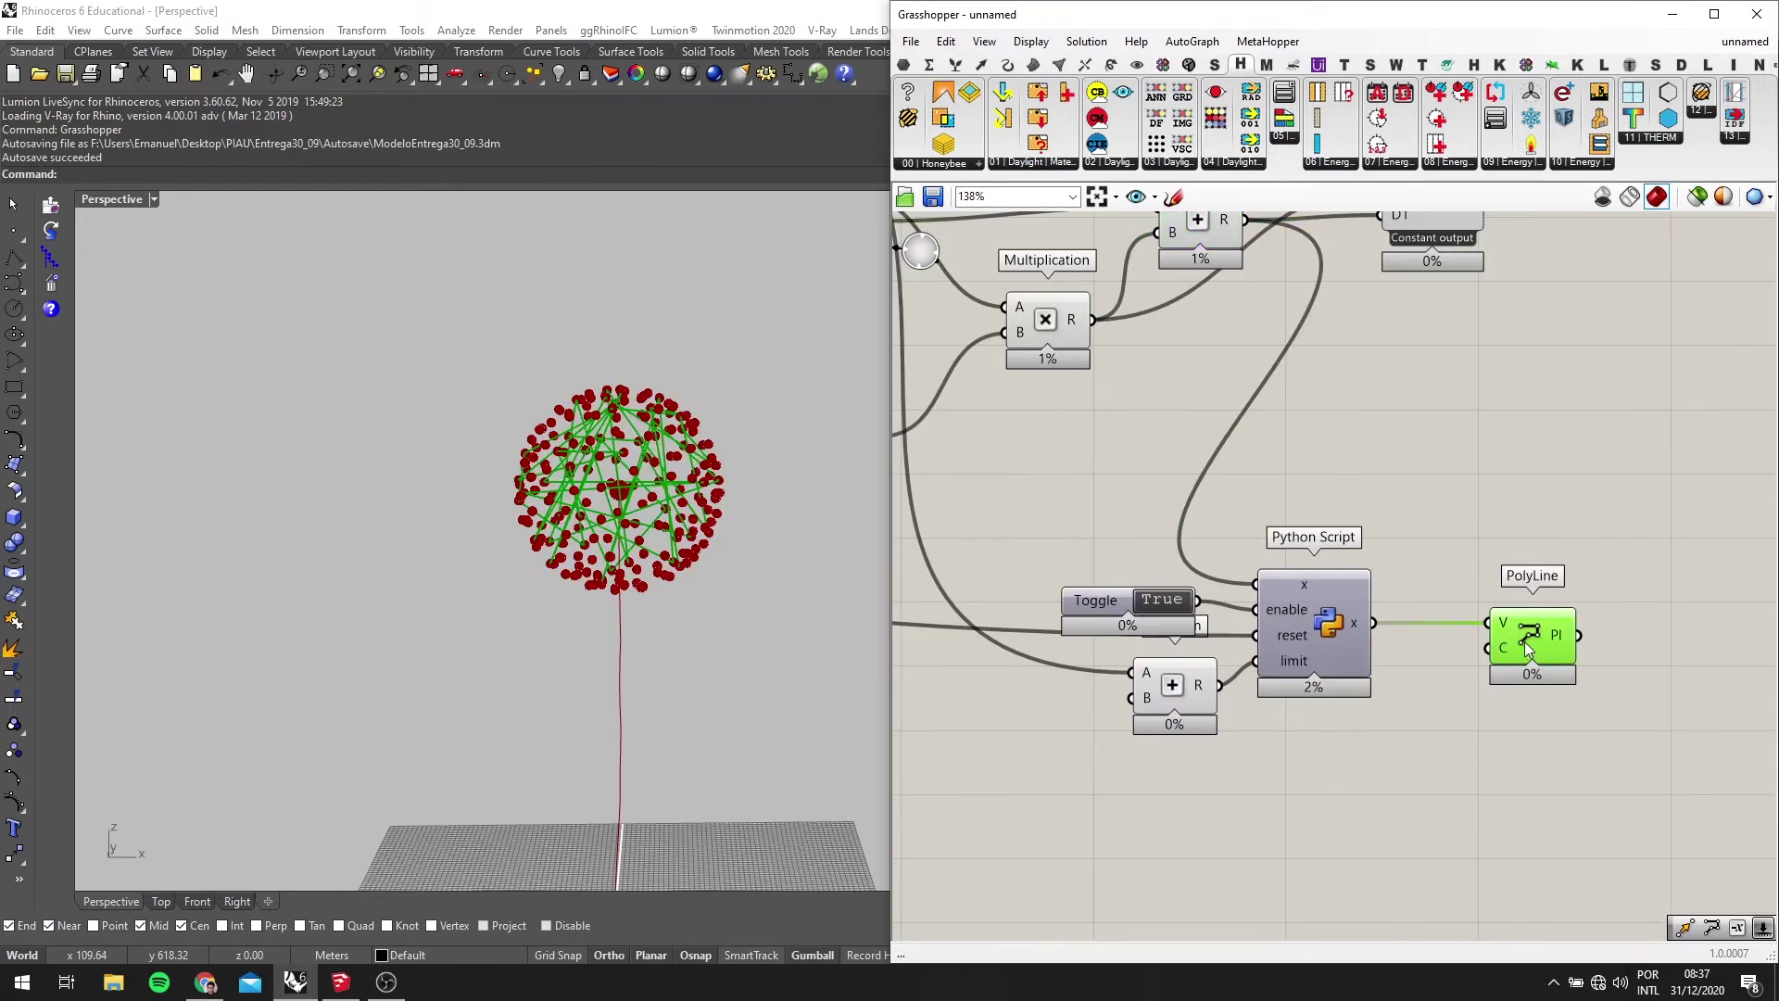
scroll(1486, 637, down, 3)
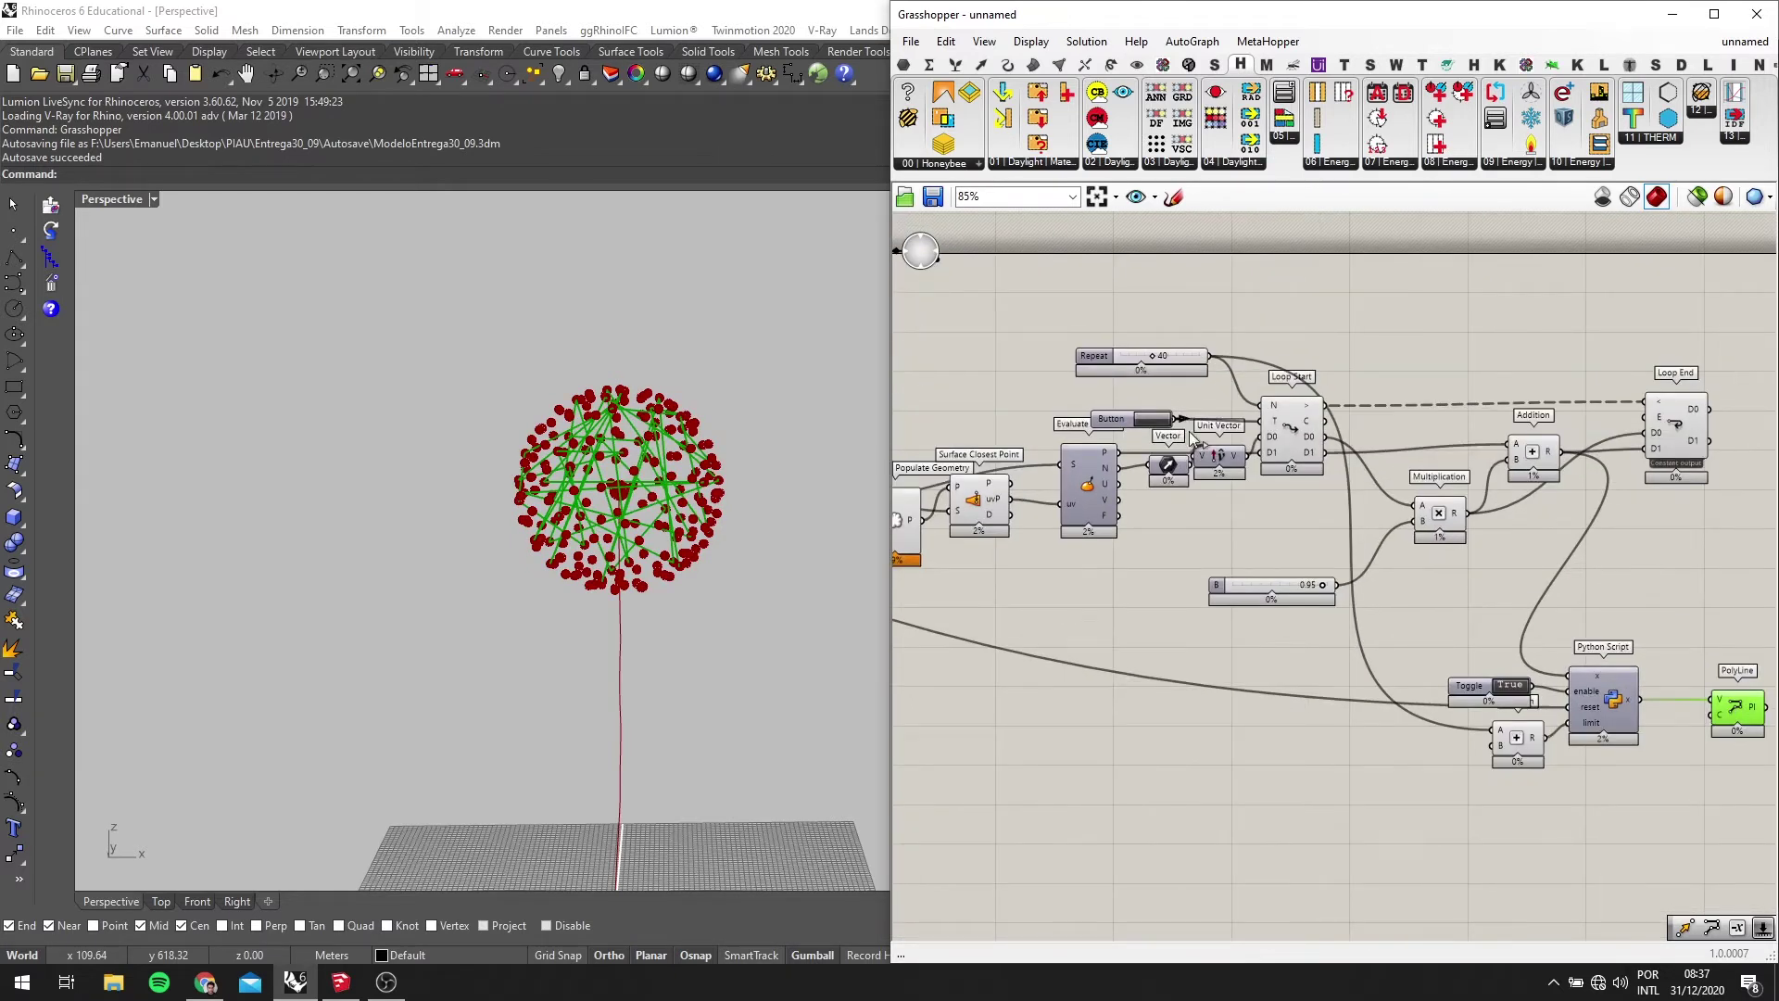
scroll(1577, 713, up, 2)
scroll(1566, 710, down, 1)
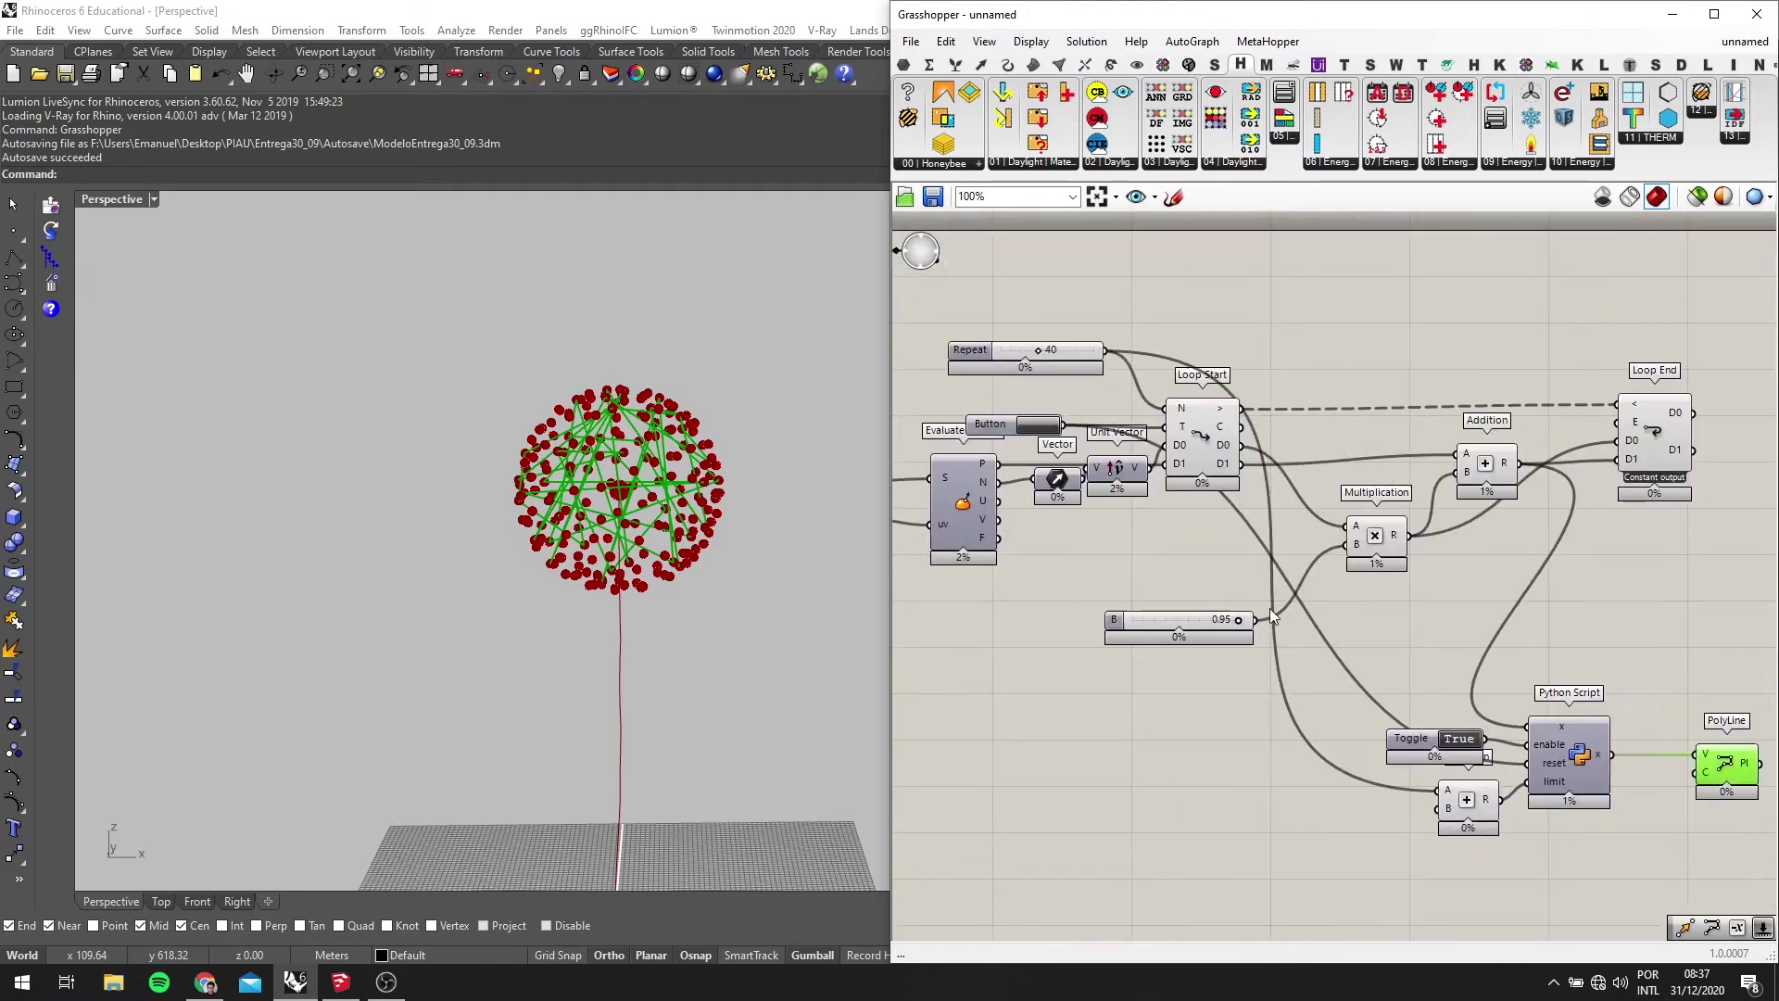
Run the second loop and examine the polylines traced between the sphere points
click(1047, 428)
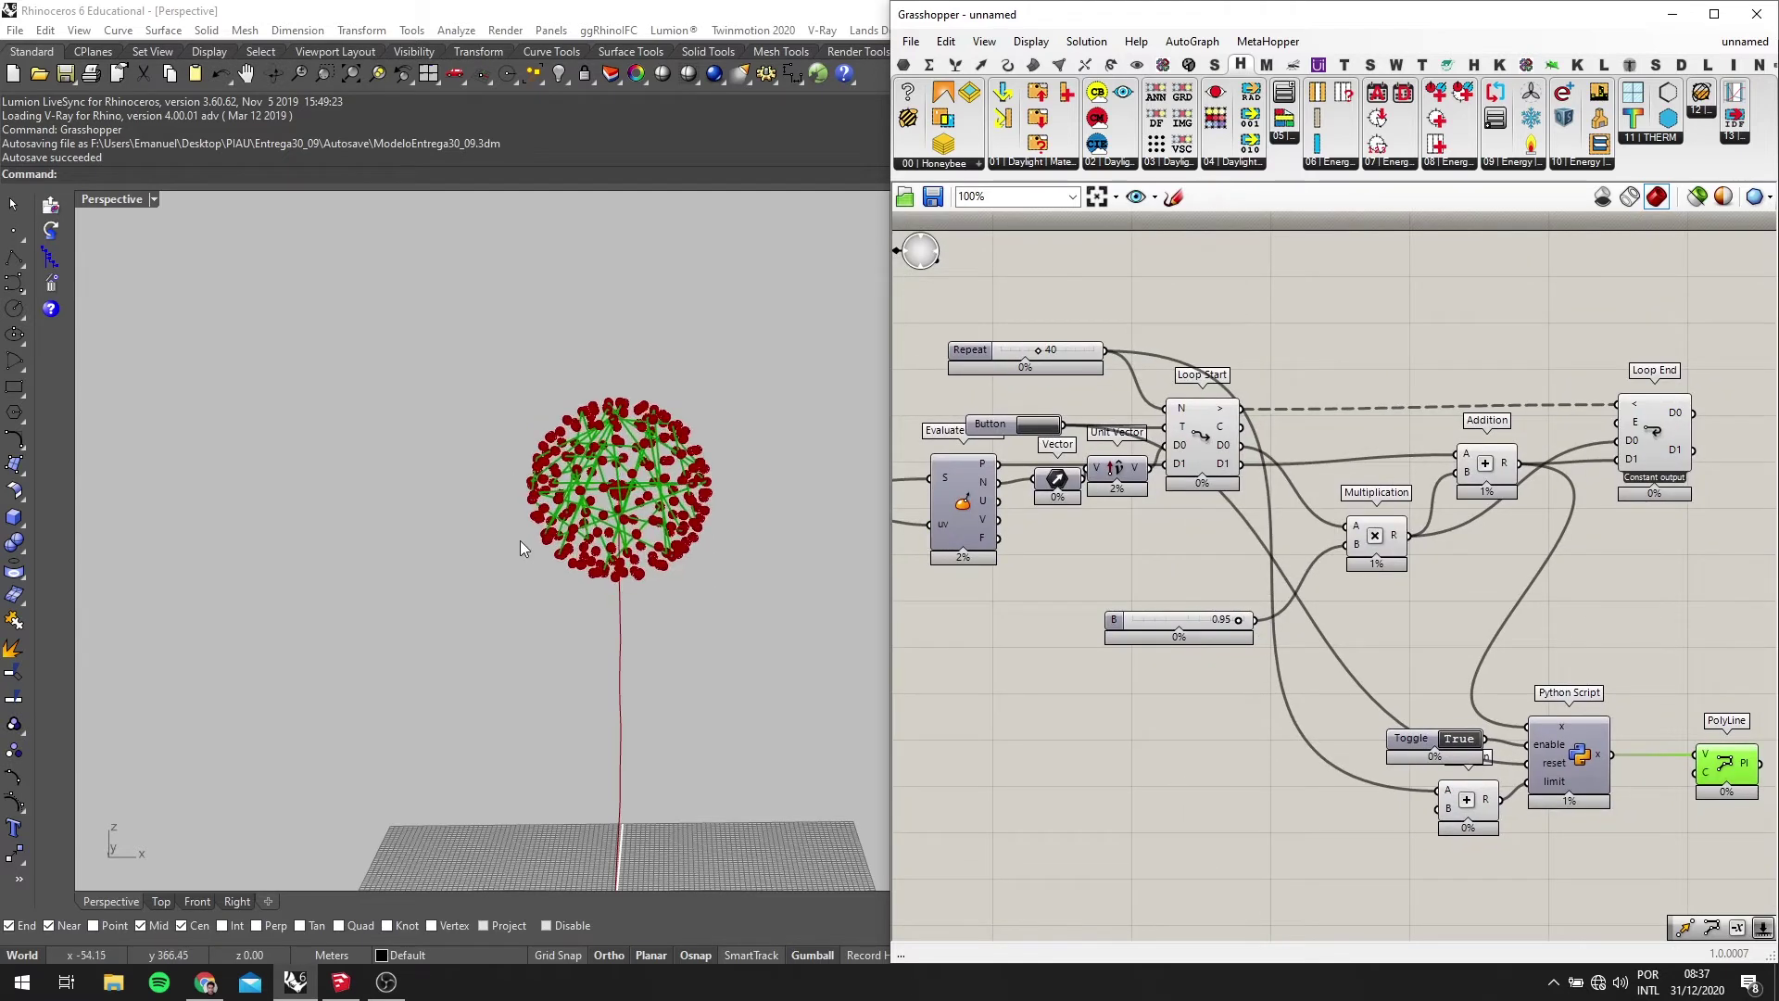
scroll(520, 541, up, 5)
right_drag(726, 392, 664, 412)
scroll(712, 371, up, 5)
scroll(602, 458, down, 3)
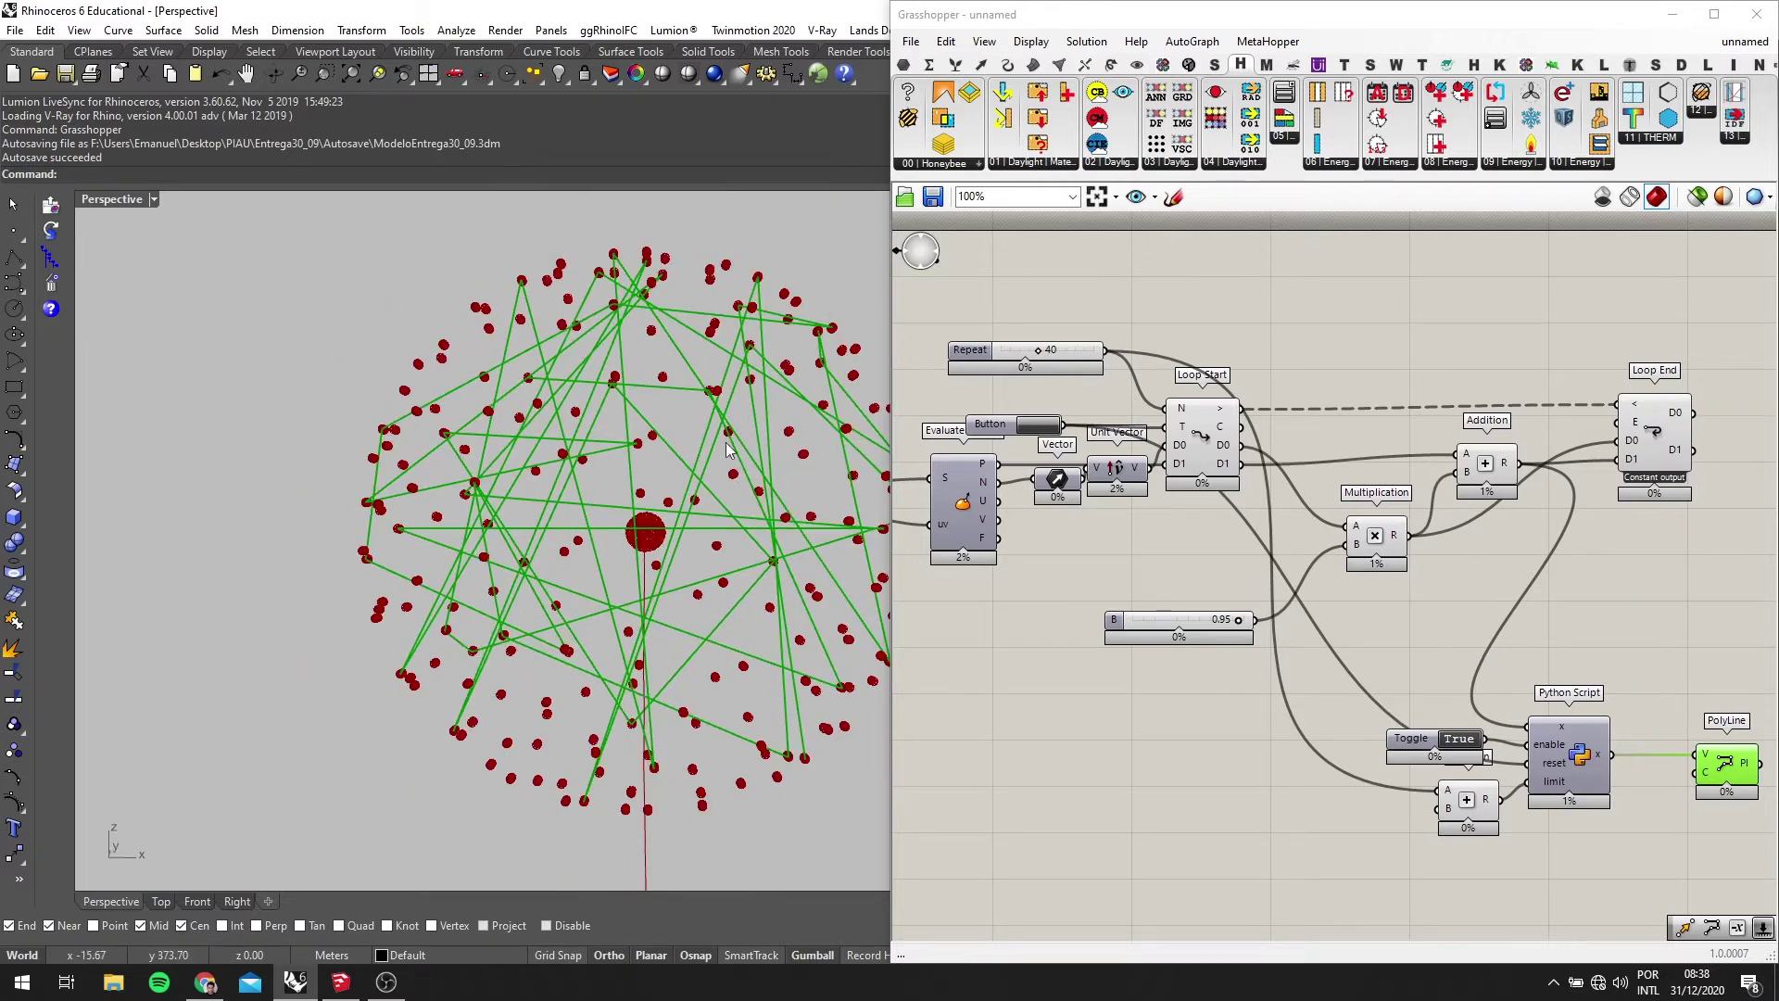
right_drag(636, 431, 600, 353)
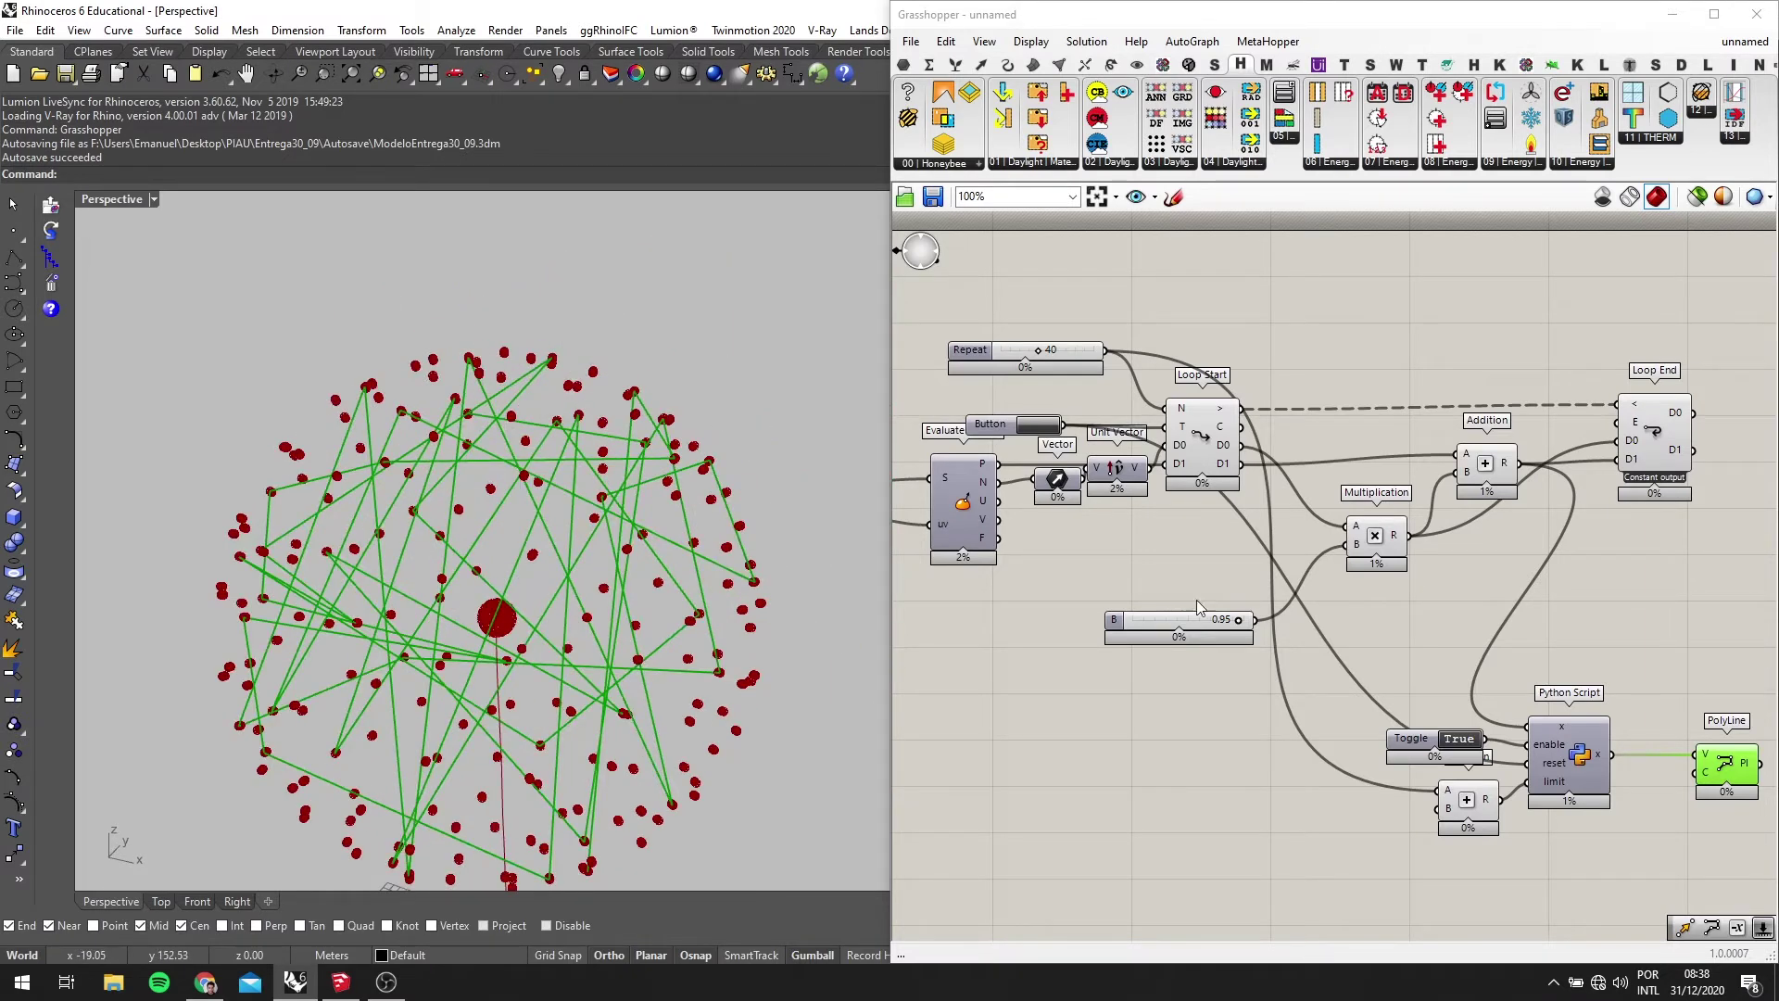
Move the copied Toggle, Addition, Python Script and PolyLine group farther from the loop to make room before the script
right_drag(1197, 607, 995, 520)
drag(1689, 831, 1172, 612)
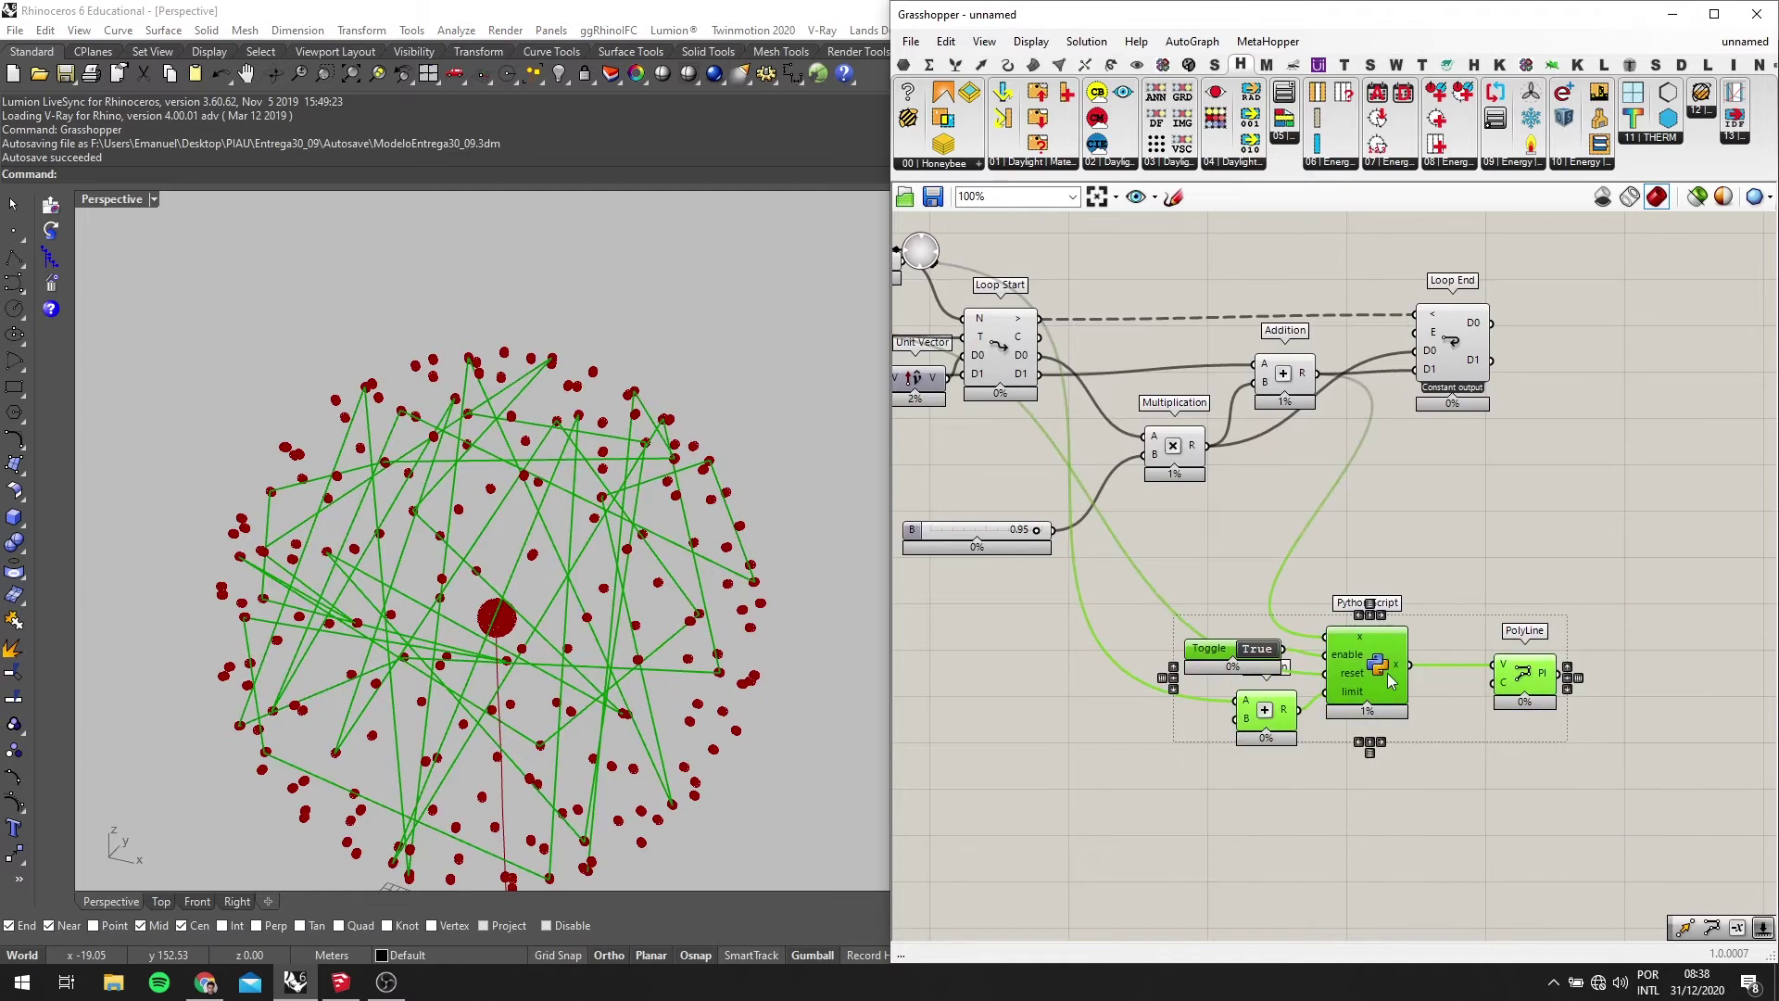
drag(1390, 681, 1554, 708)
Insert a Graft Tree component between the second loop's Addition R output and the copied Python Script's x input
double_click(1552, 614)
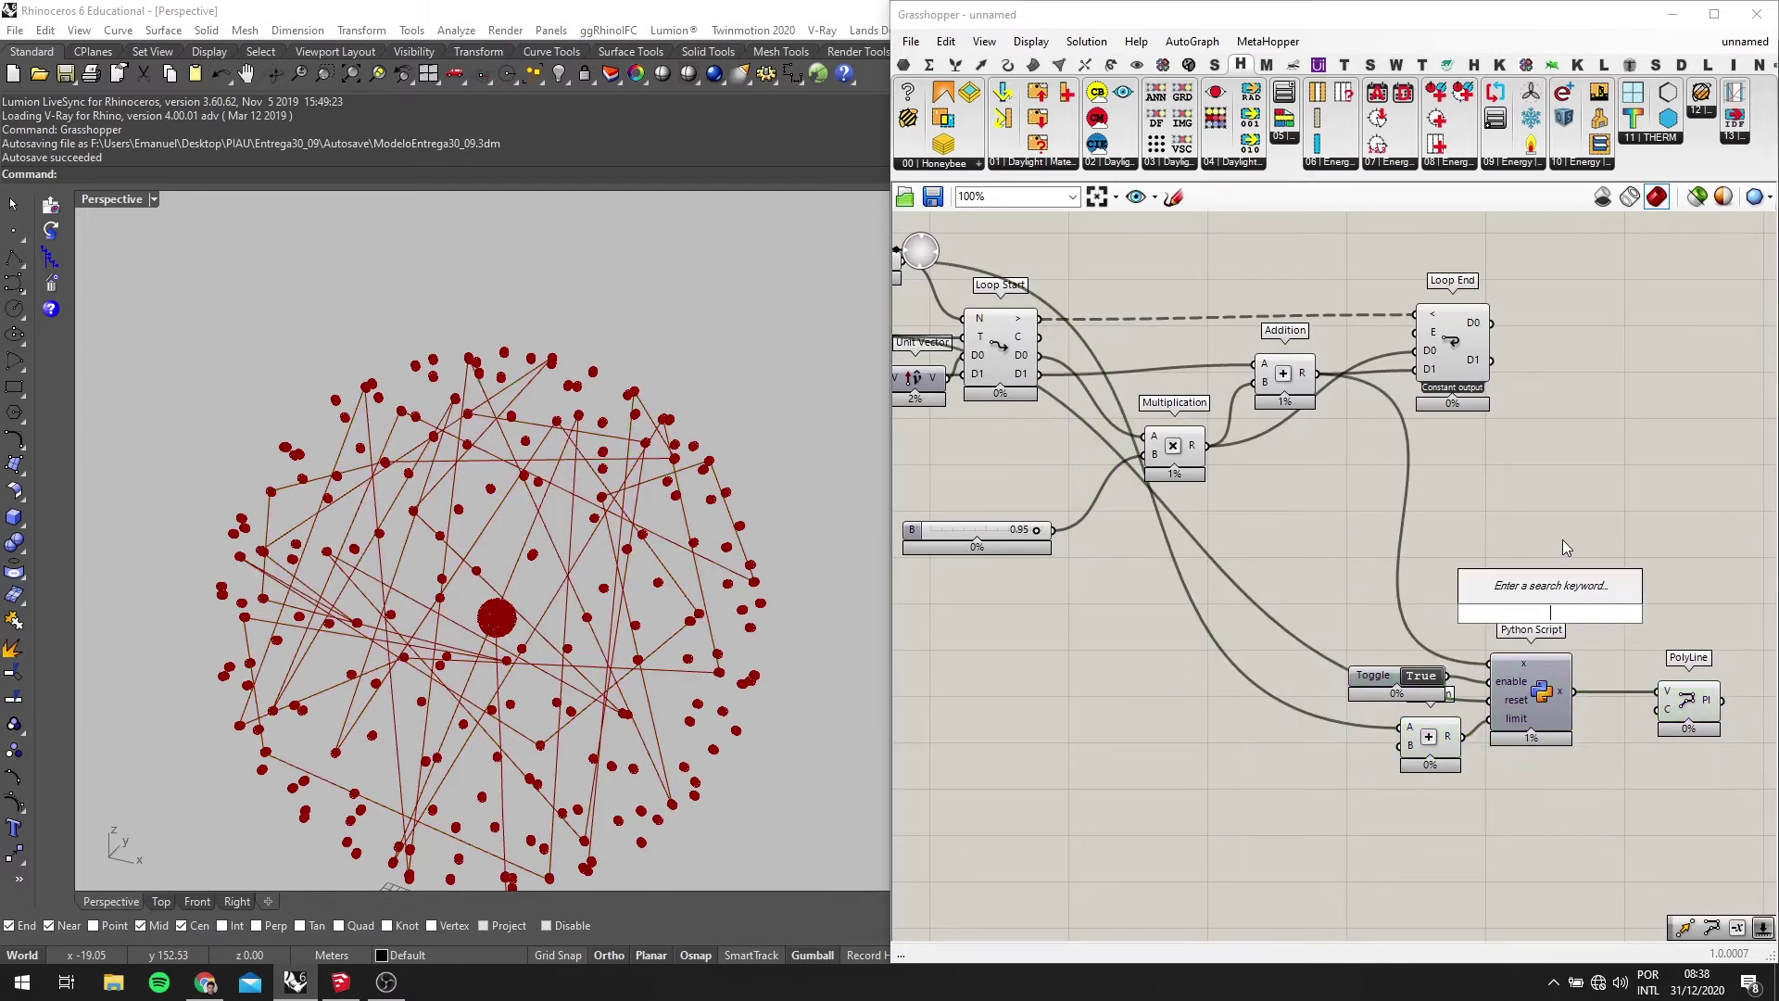
text(GRA)
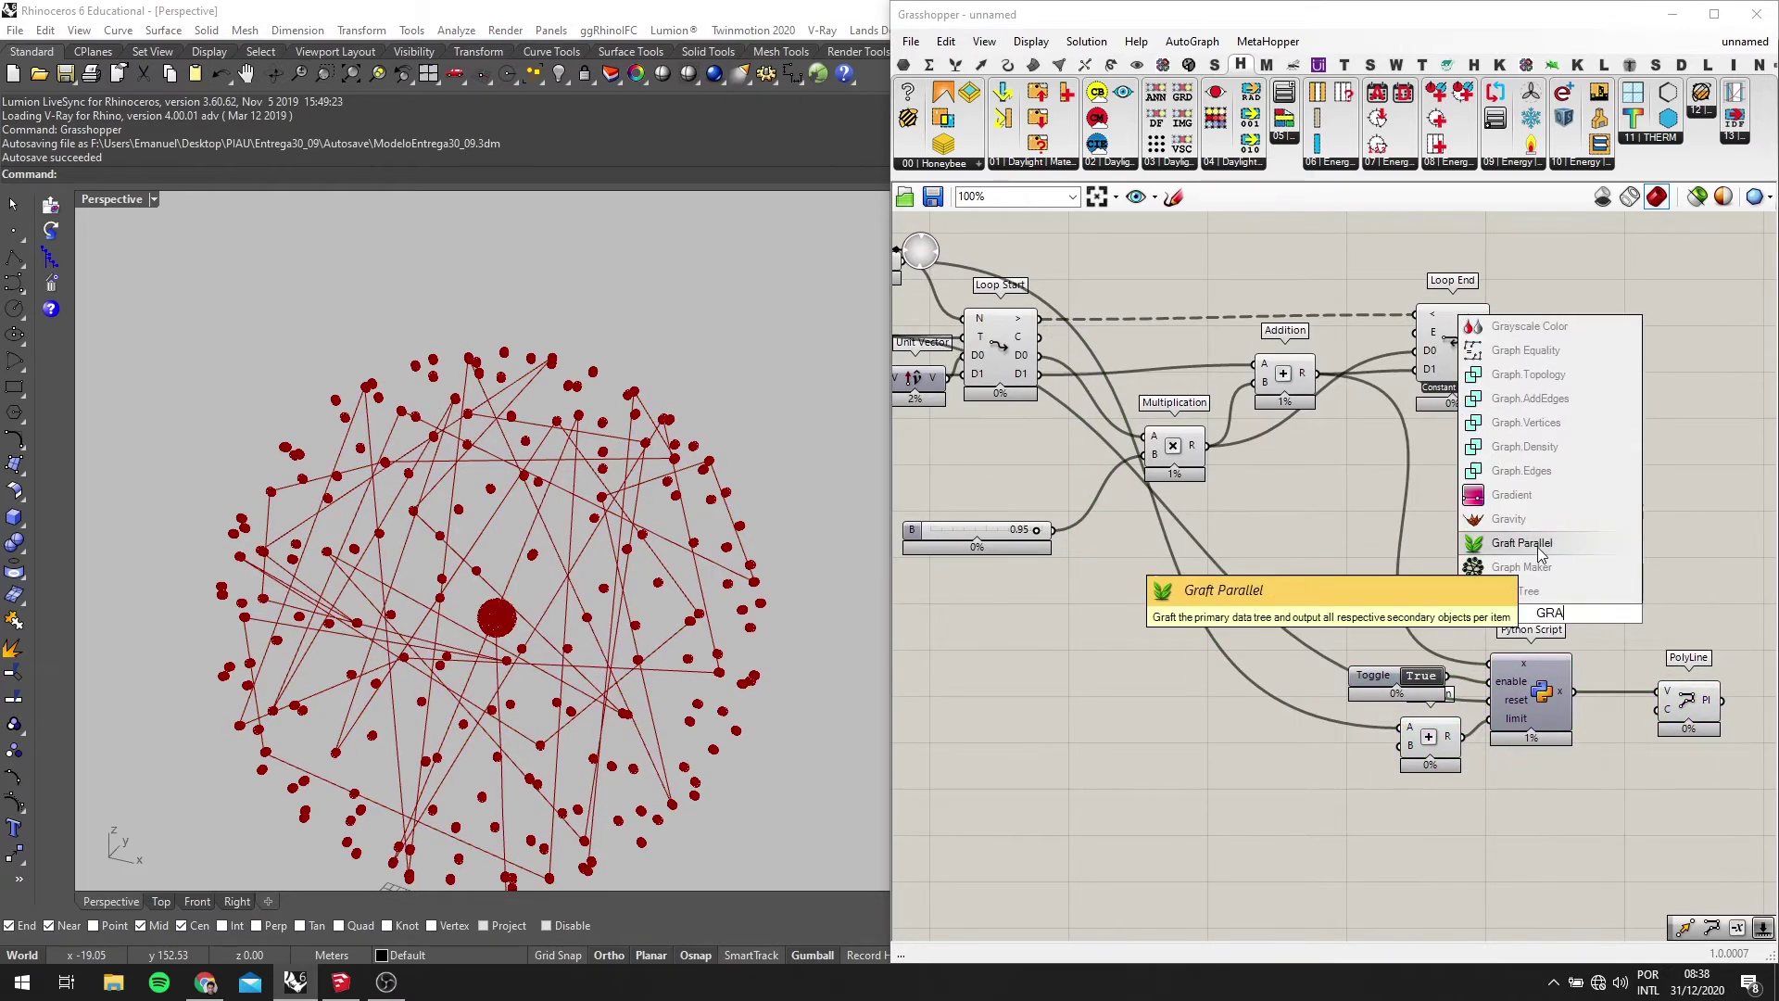
click(1540, 595)
drag(1317, 372, 1501, 686)
scroll(1457, 605, up, 2)
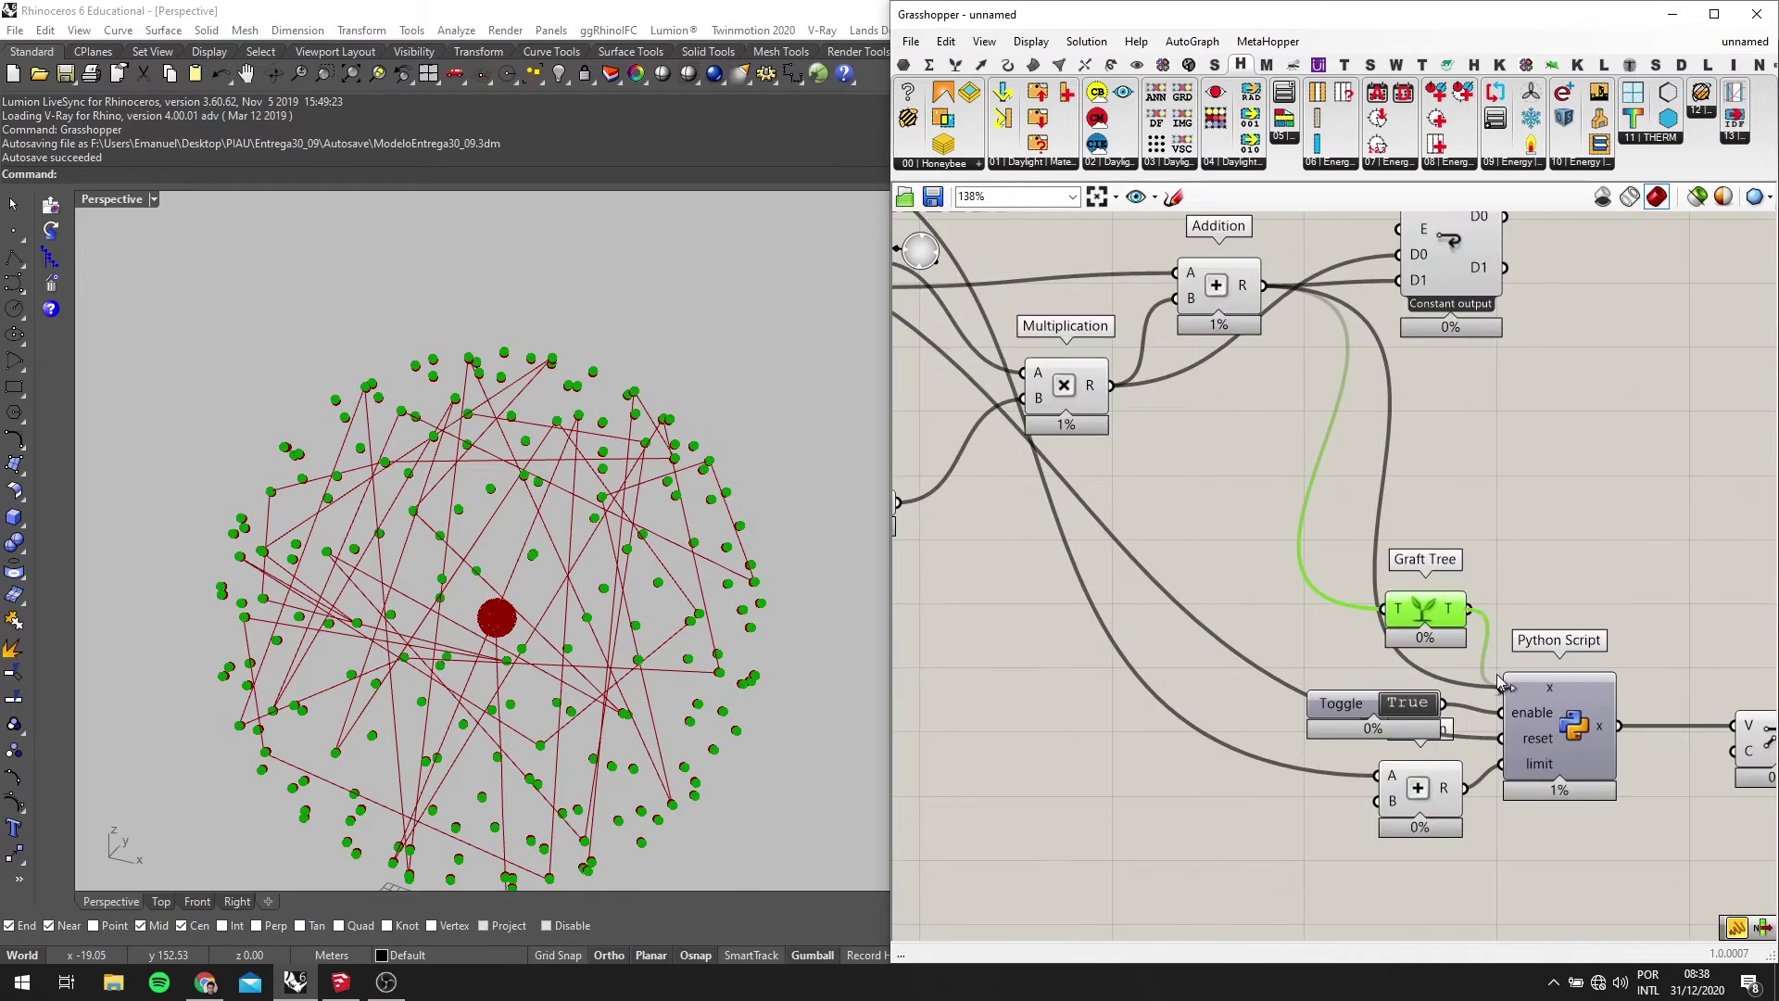
right_drag(1414, 638, 1406, 566)
Rerun the second loop with the grafted points and inspect the traced polylines around the sphere
scroll(1407, 565, down, 3)
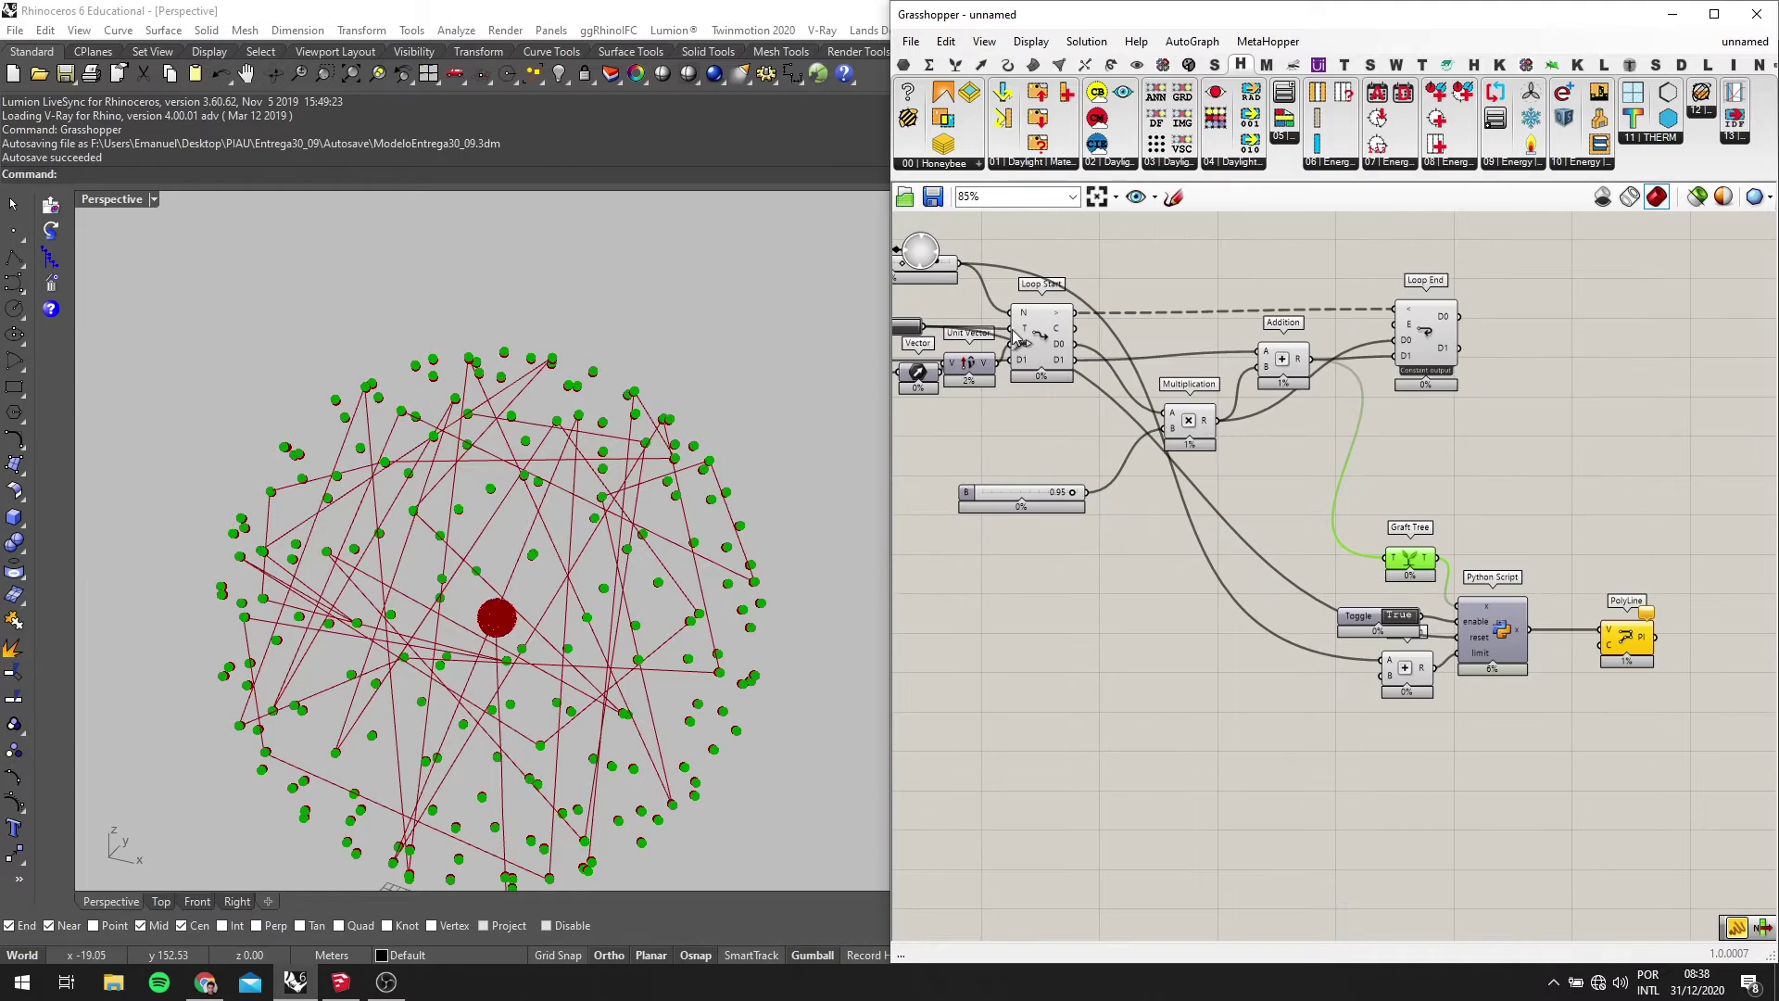
right_drag(1019, 339, 1088, 367)
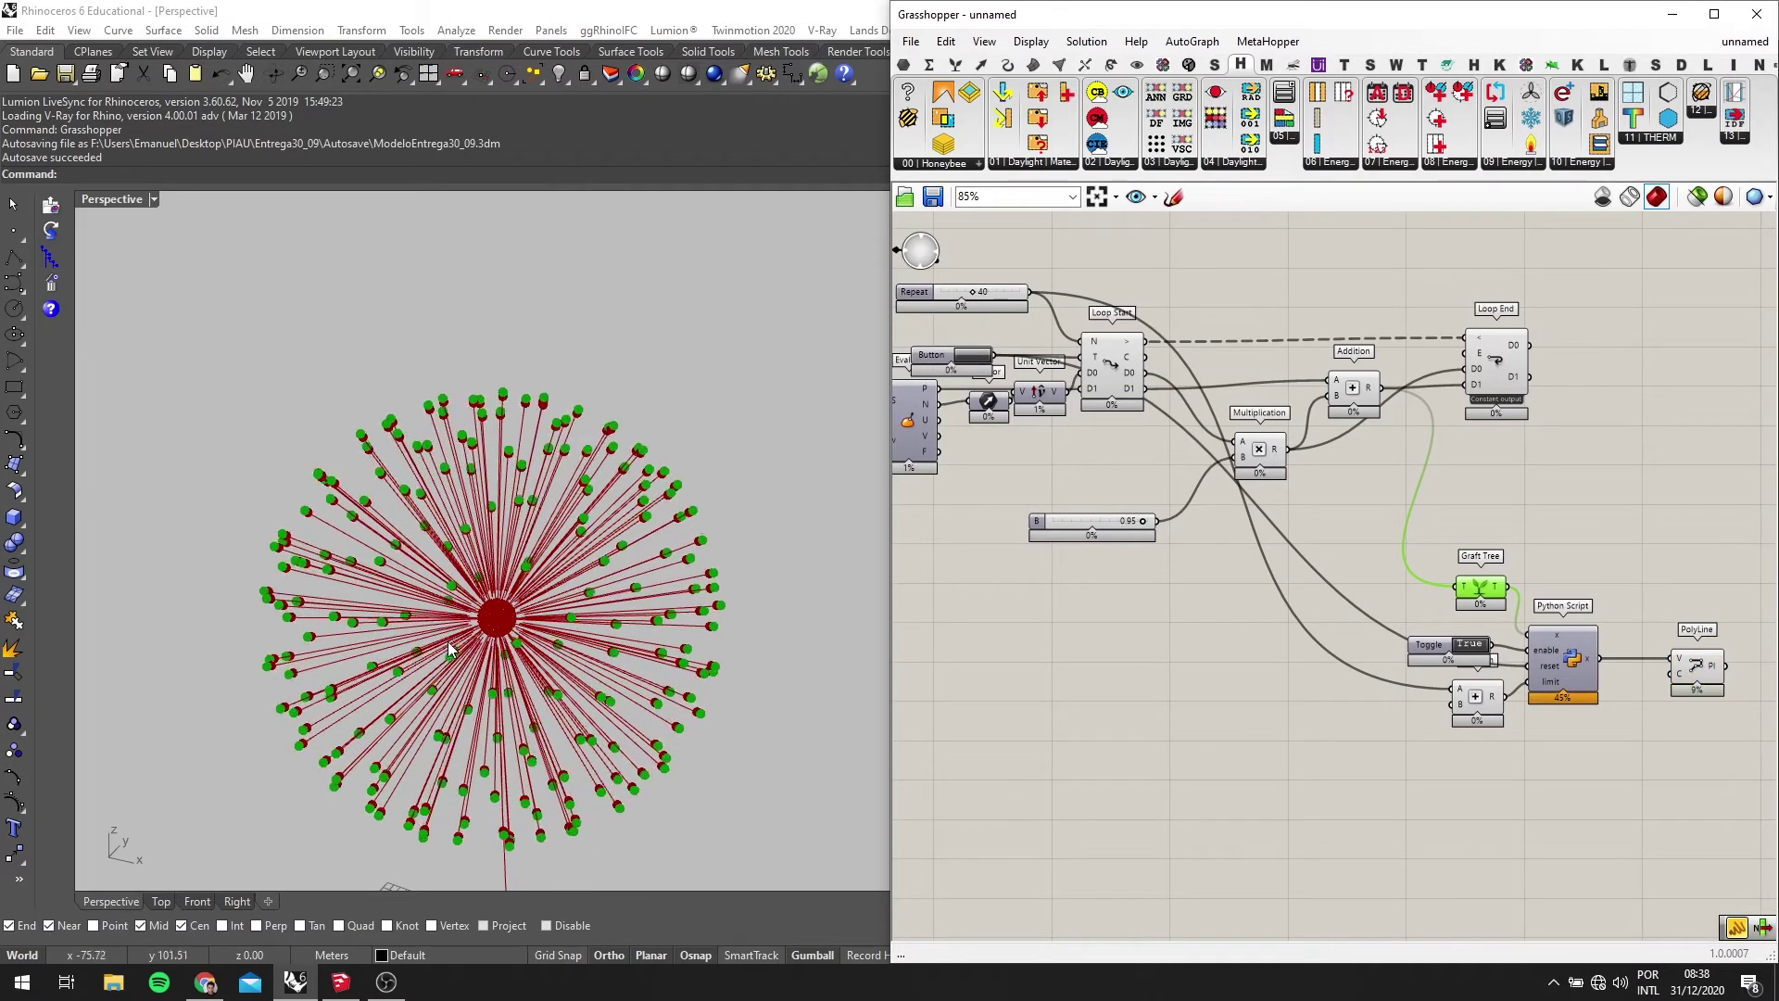
right_drag(449, 649, 679, 454)
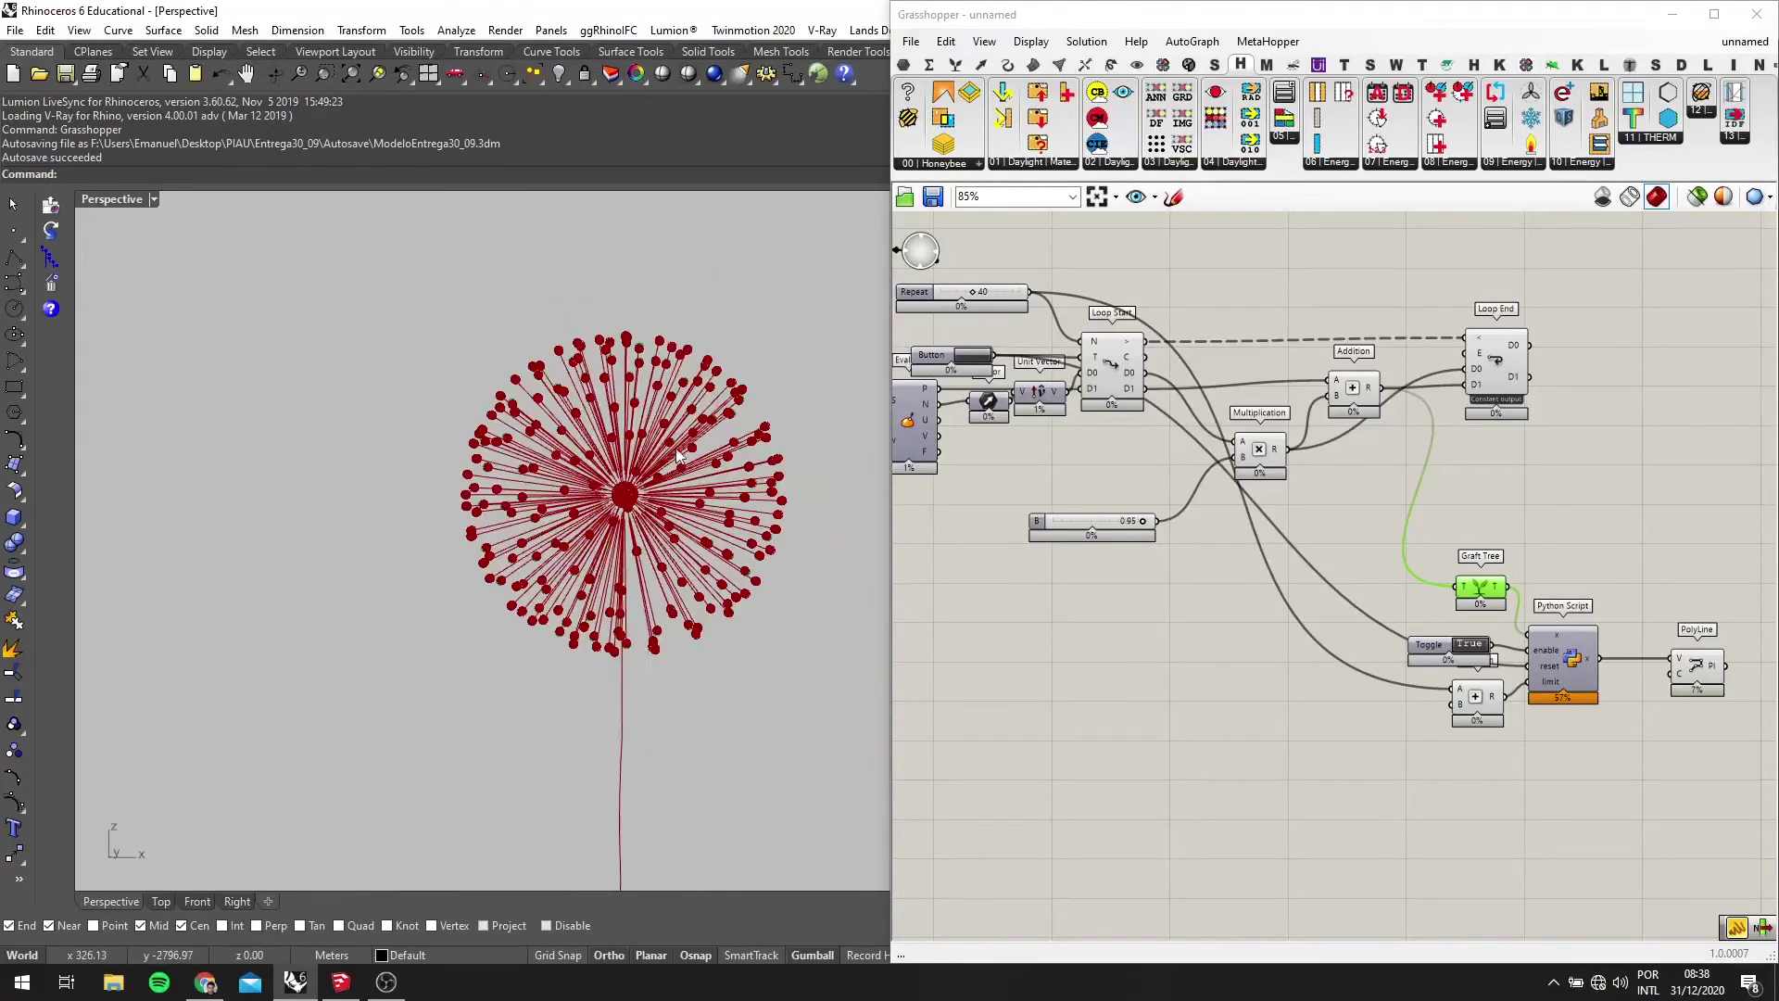
scroll(815, 533, up, 2)
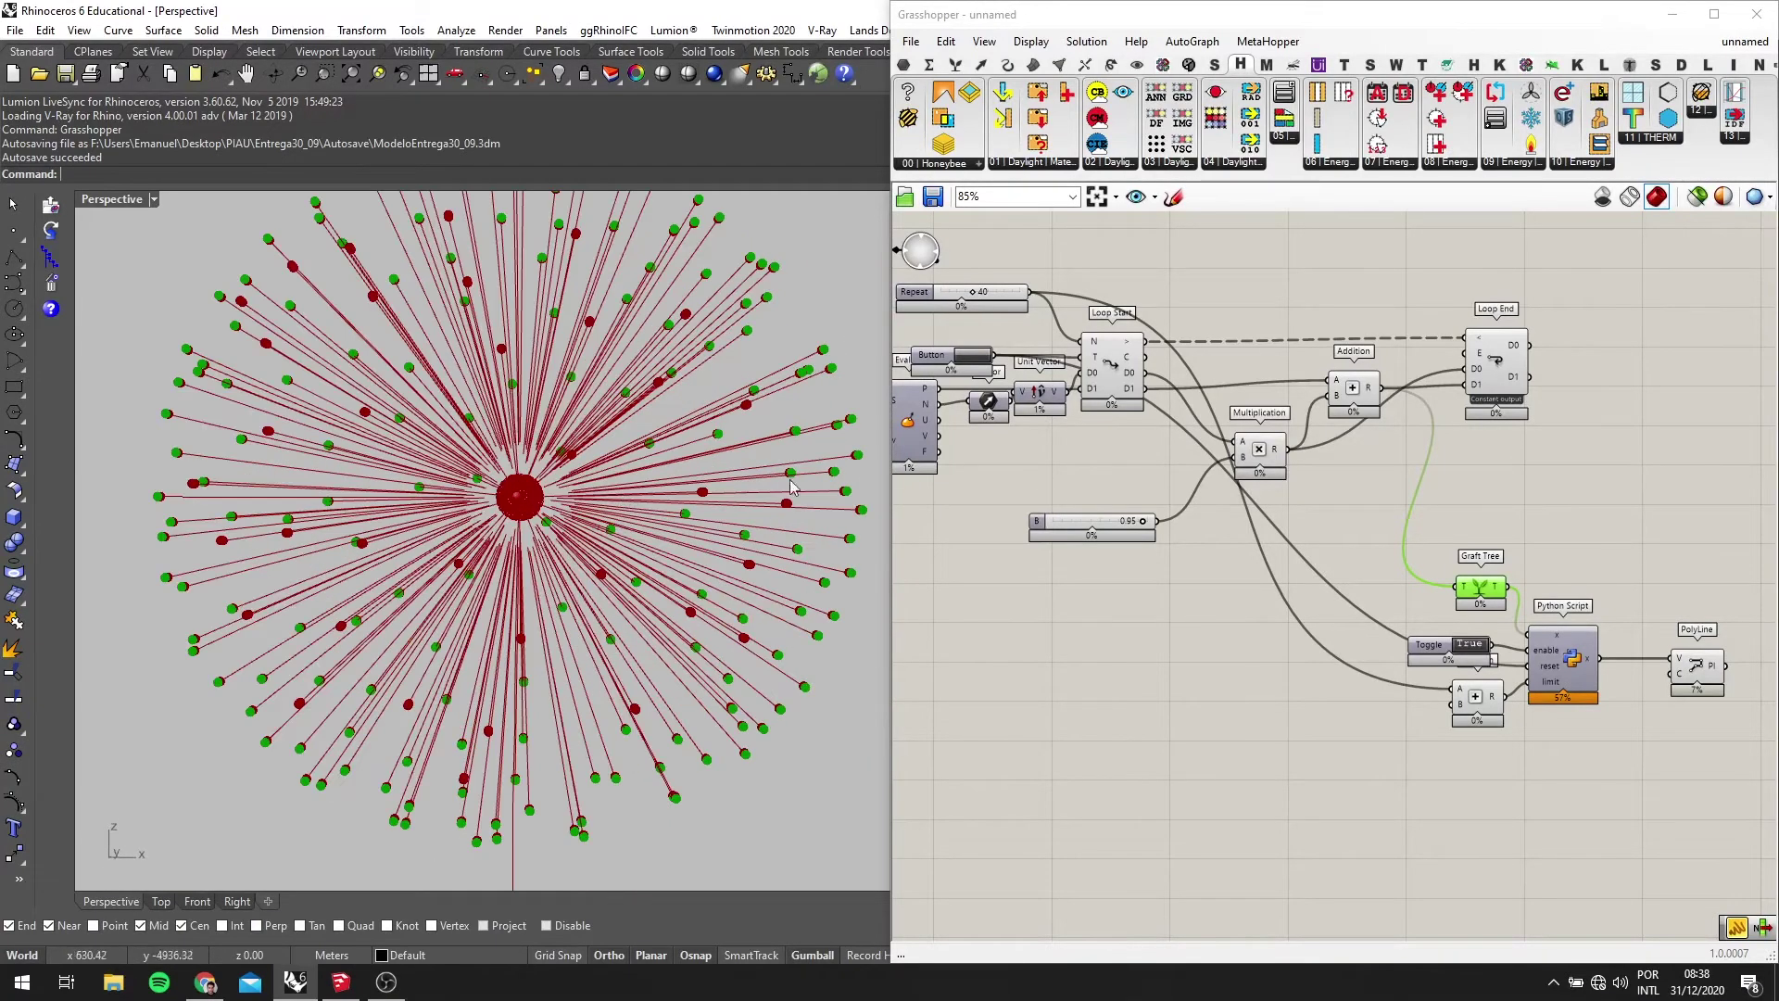
Turn off the viewport preview of the earlier components, from the first loop through Surface Closest Point
scroll(1593, 513, down, 4)
right_drag(1302, 590, 1477, 588)
drag(1388, 669, 885, 356)
middle_click(1051, 404)
click(1107, 341)
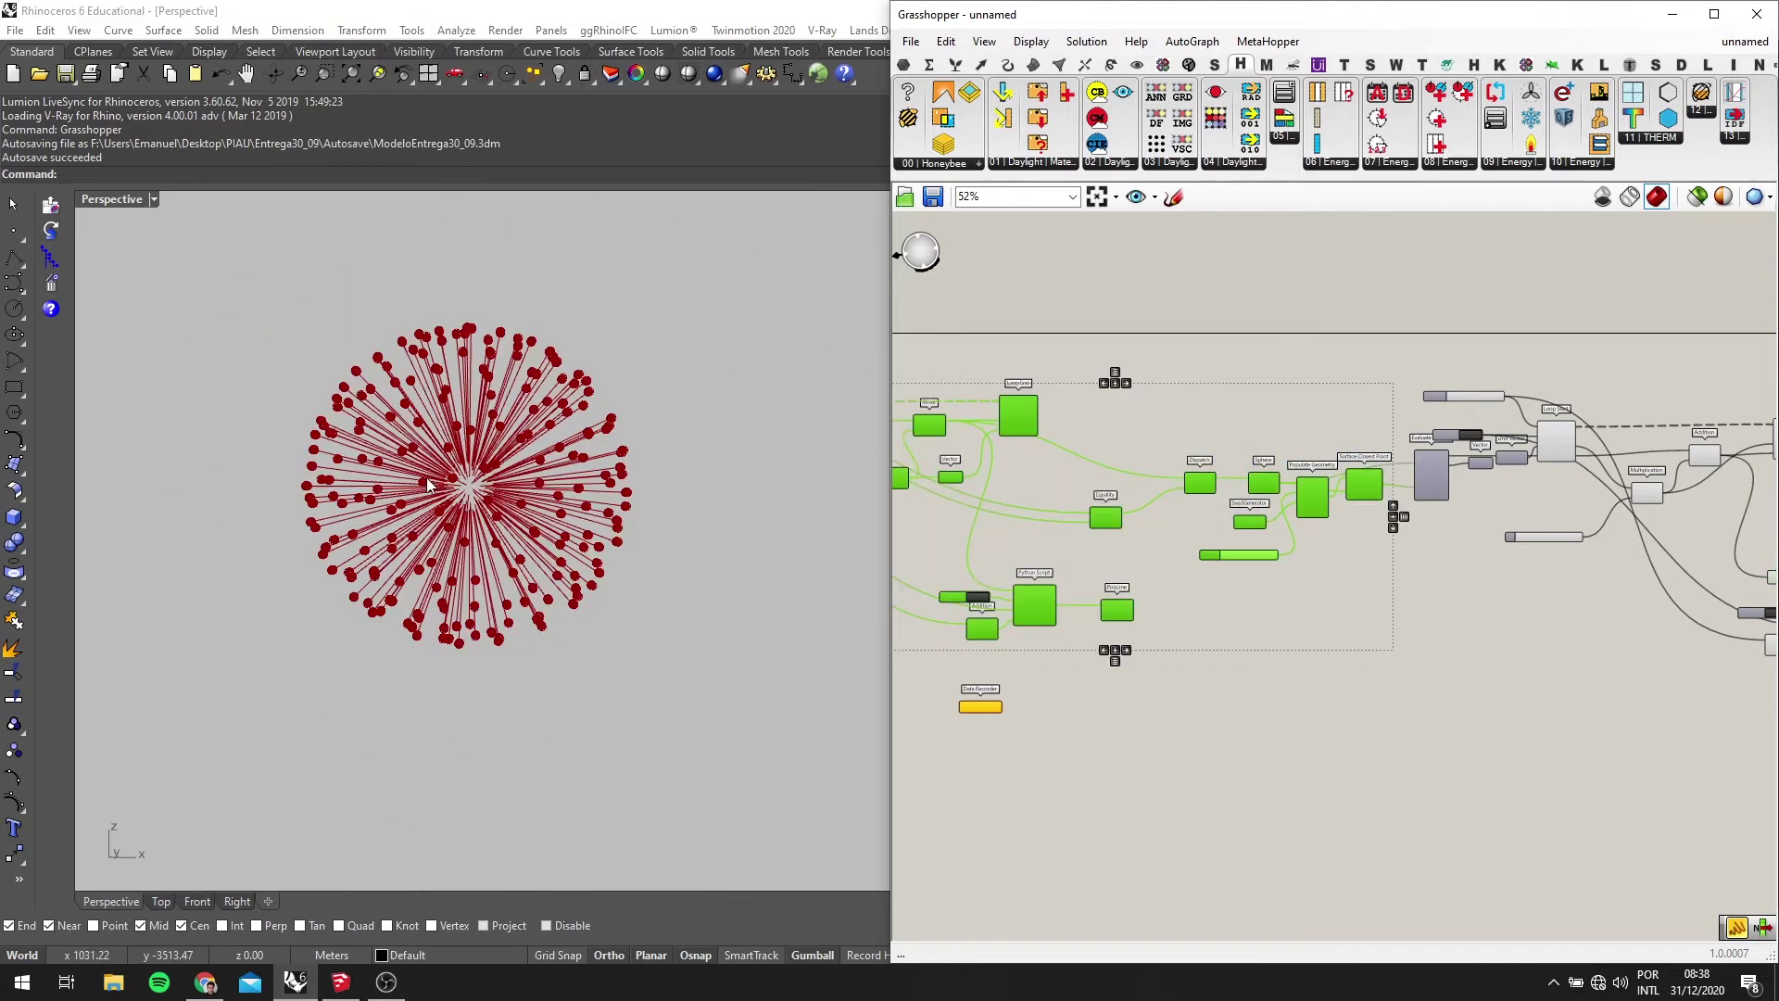
scroll(1094, 431, up, 3)
click(1173, 321)
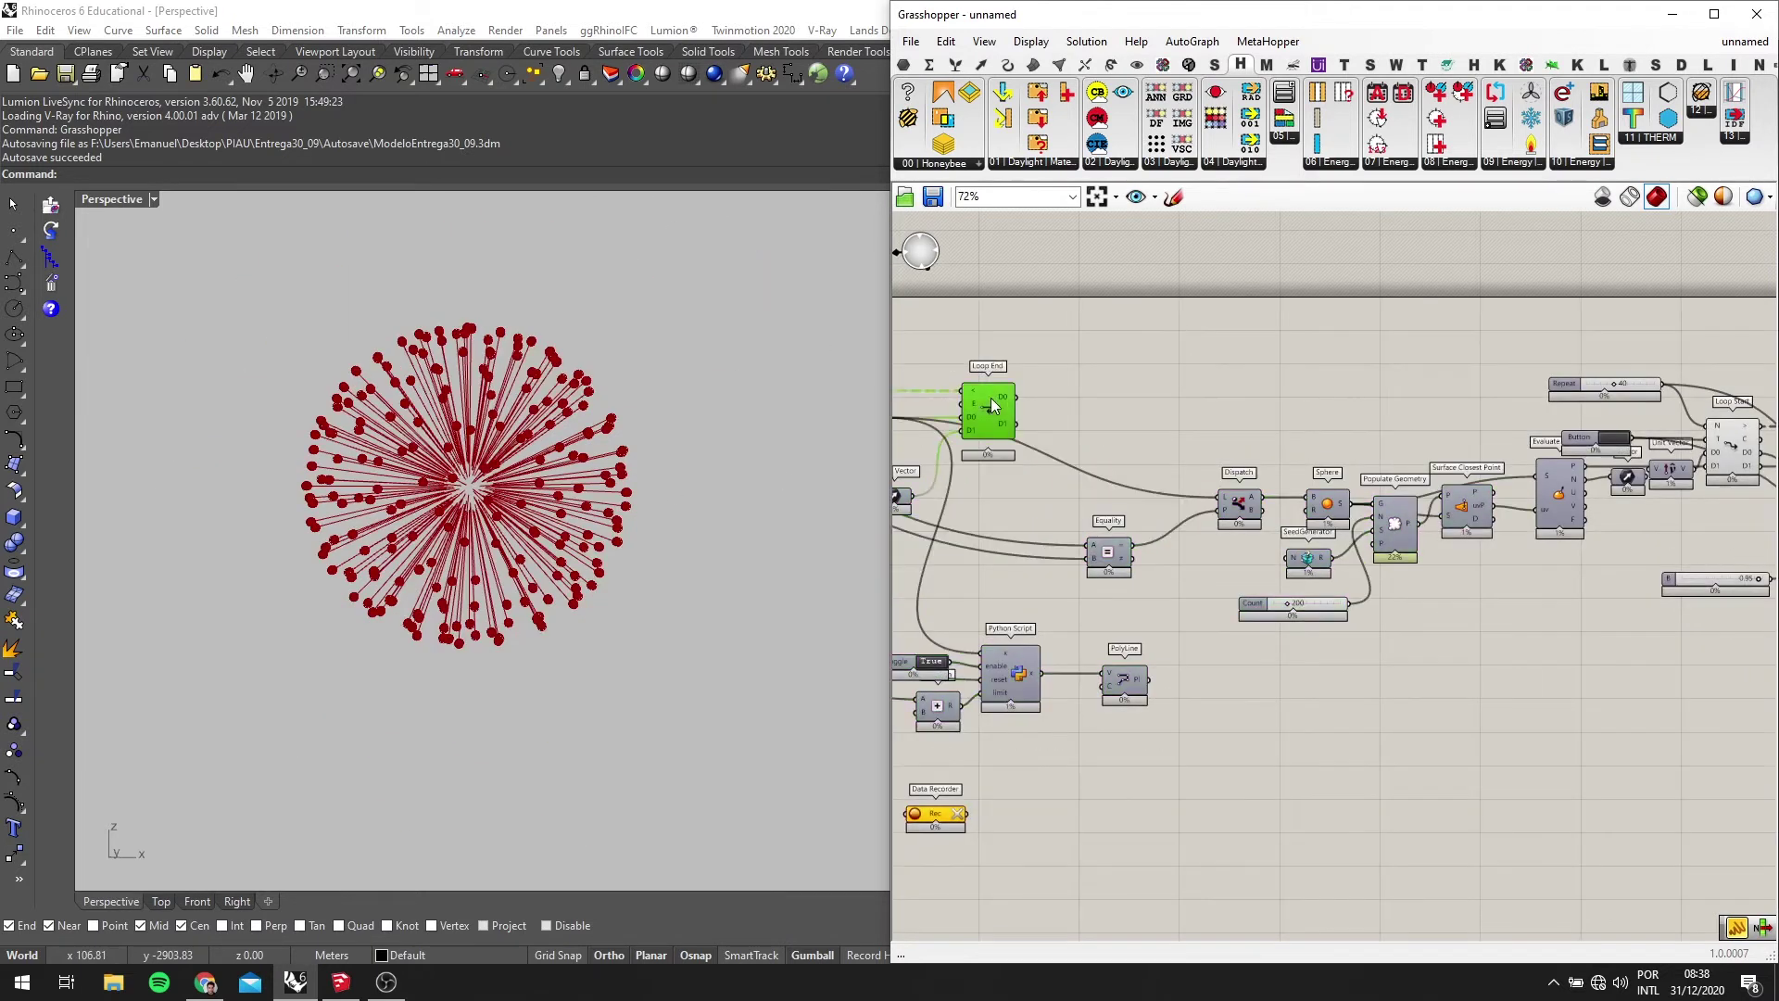
Turn off the viewport preview of the second Loop Start, Multiplication and Addition components
right_drag(1149, 575, 1521, 532)
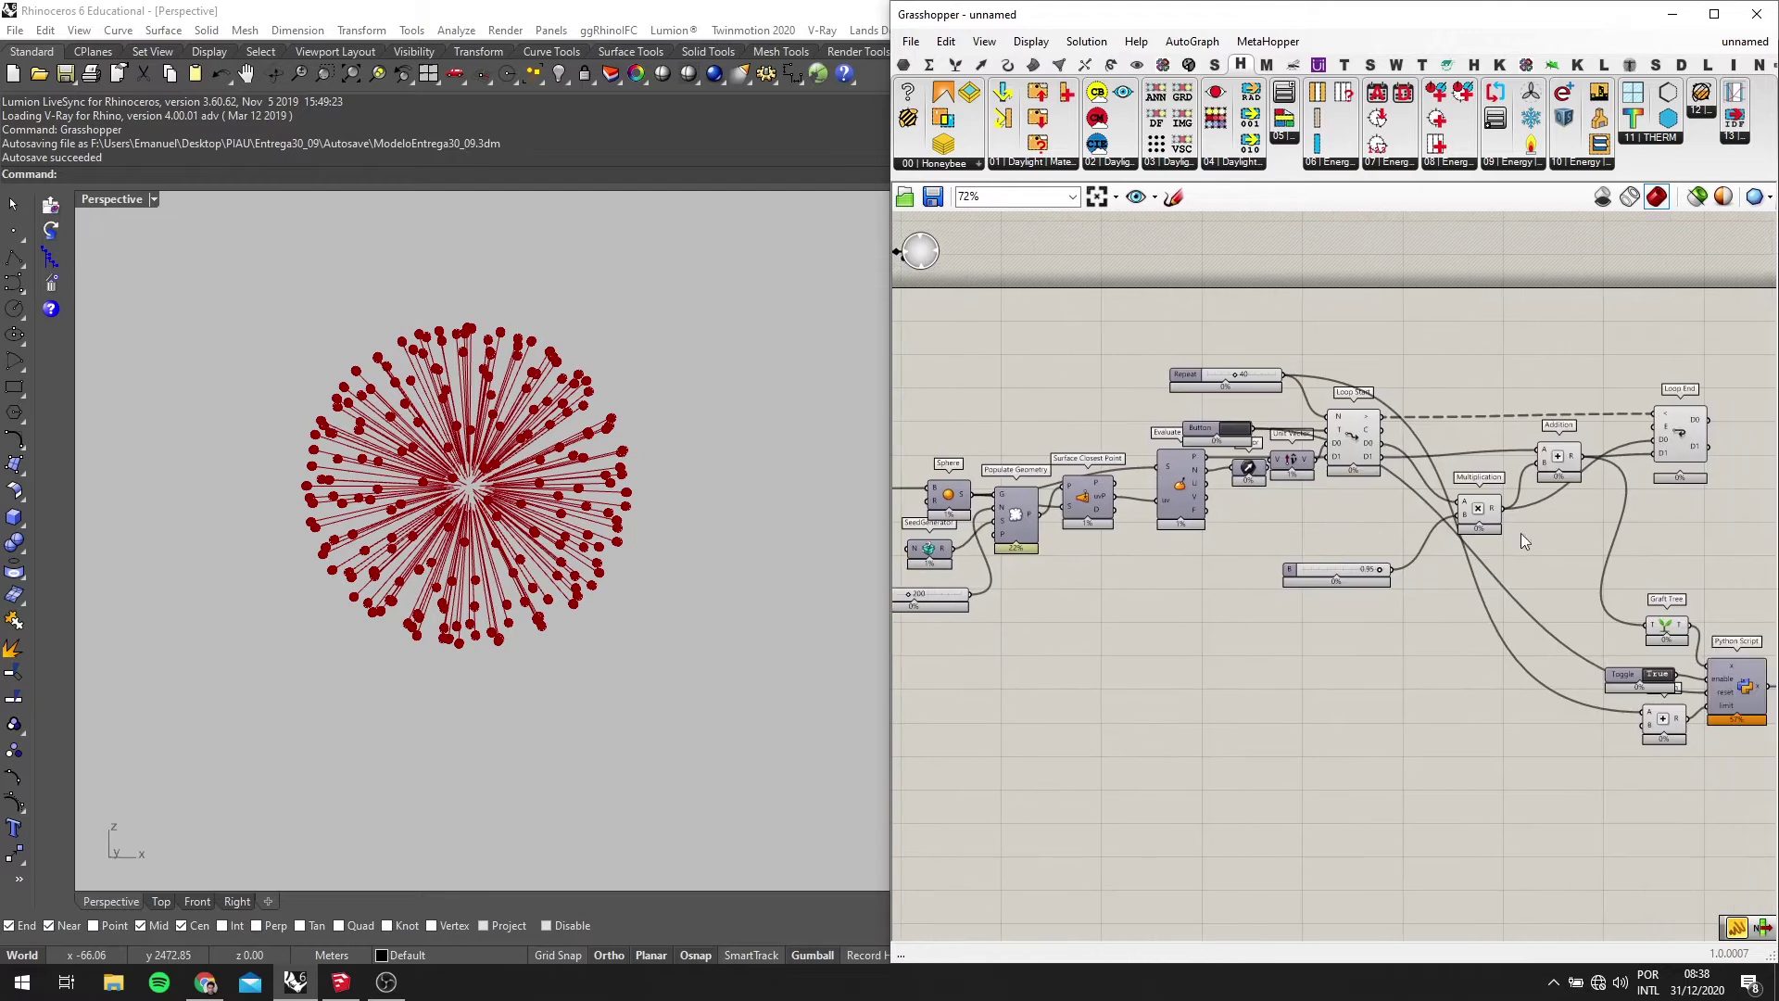
scroll(1520, 532, up, 3)
drag(1303, 487, 901, 284)
middle_click(970, 310)
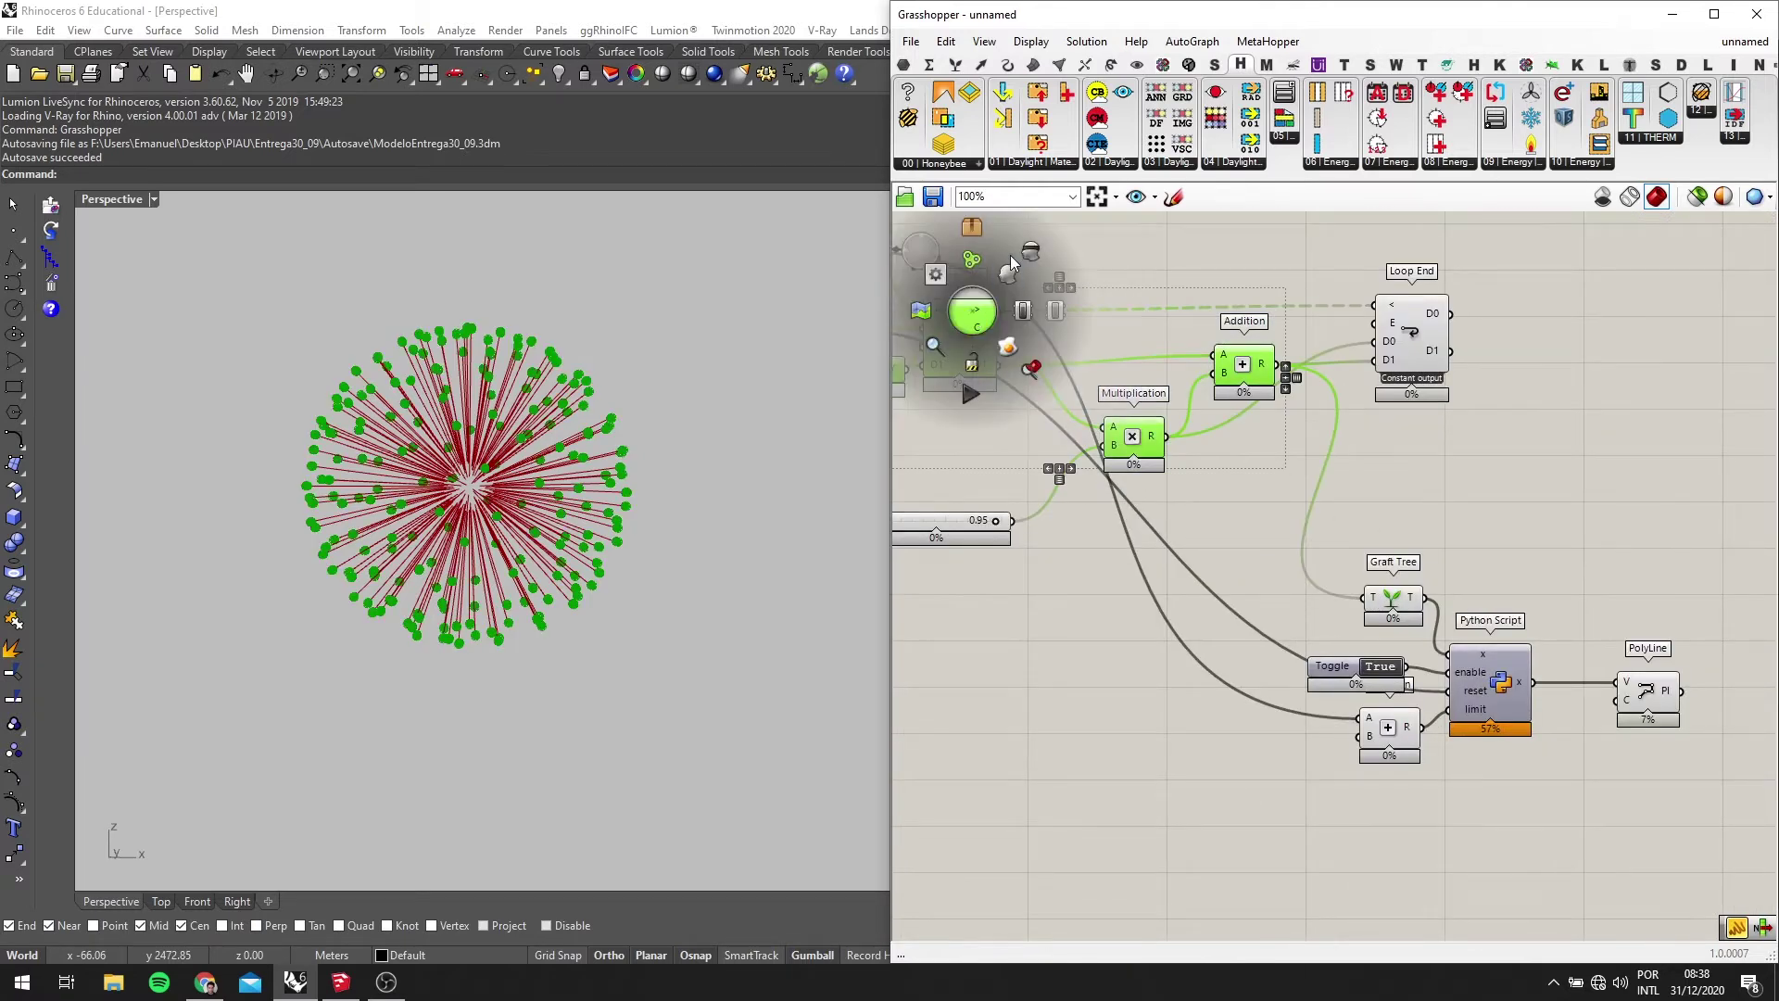
click(1021, 248)
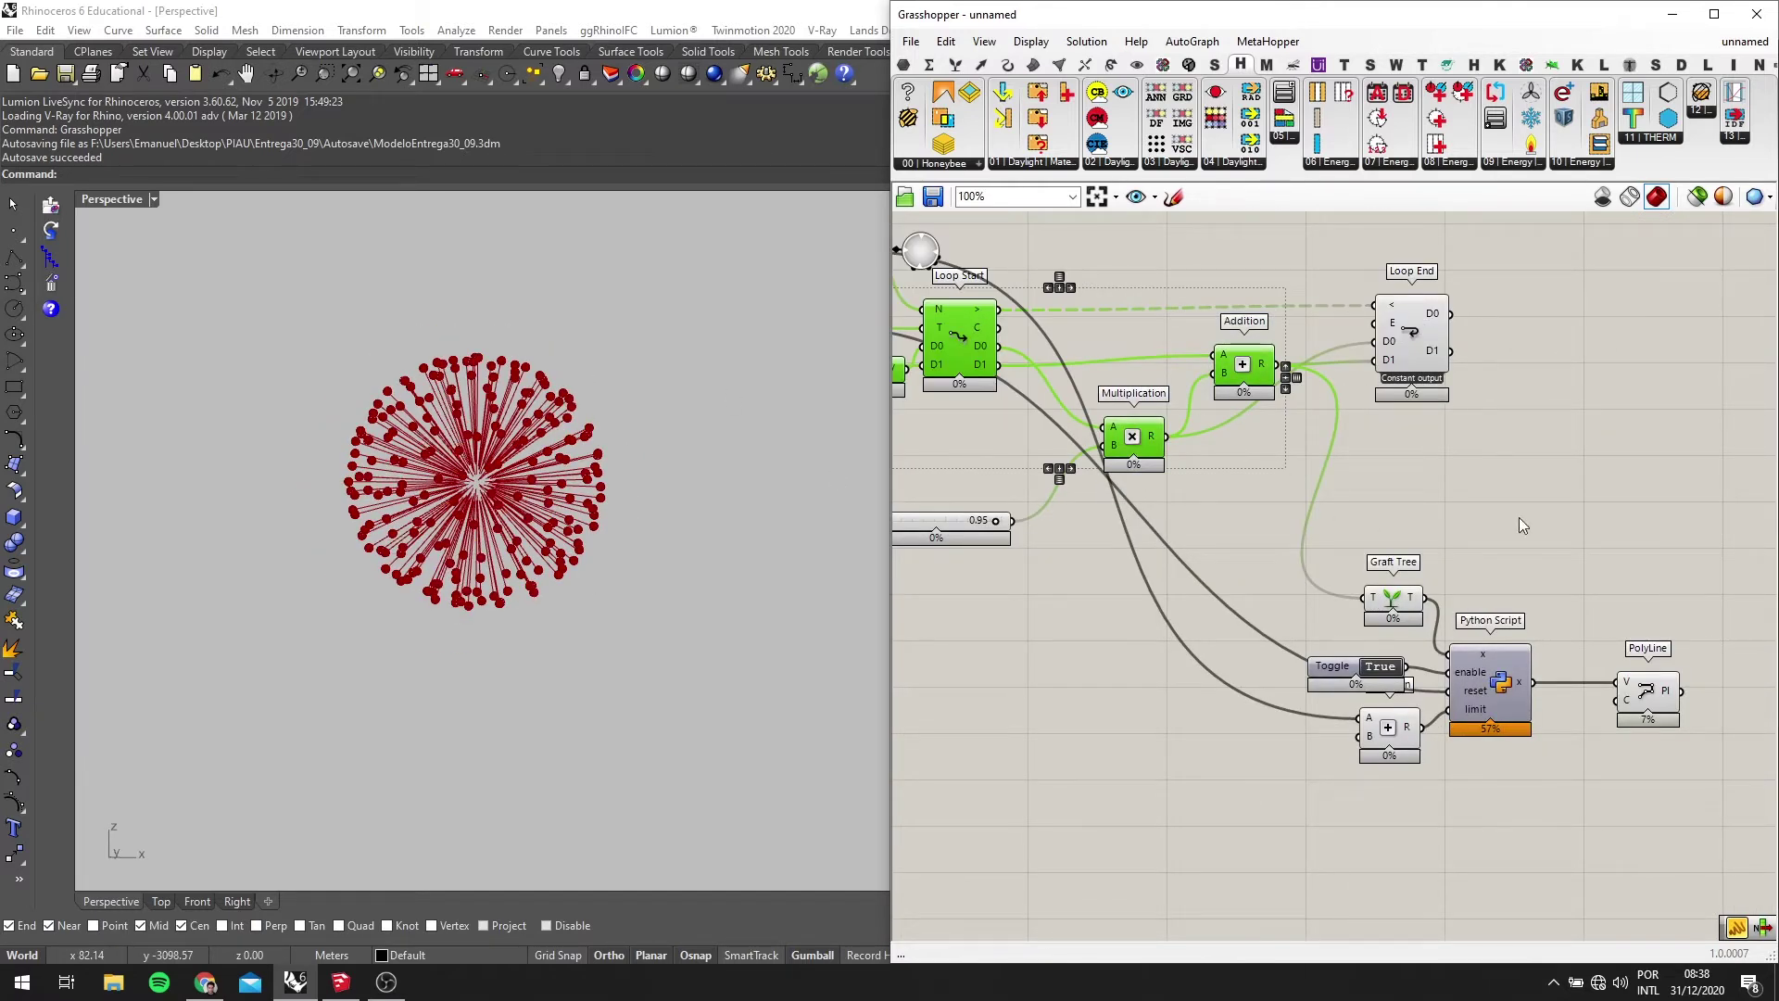
Turn off the viewport preview of Graft Tree and the Addition feeding the copied Python Script's limit input
scroll(1520, 526, up, 1)
drag(1409, 876, 1248, 556)
middle_click(1260, 584)
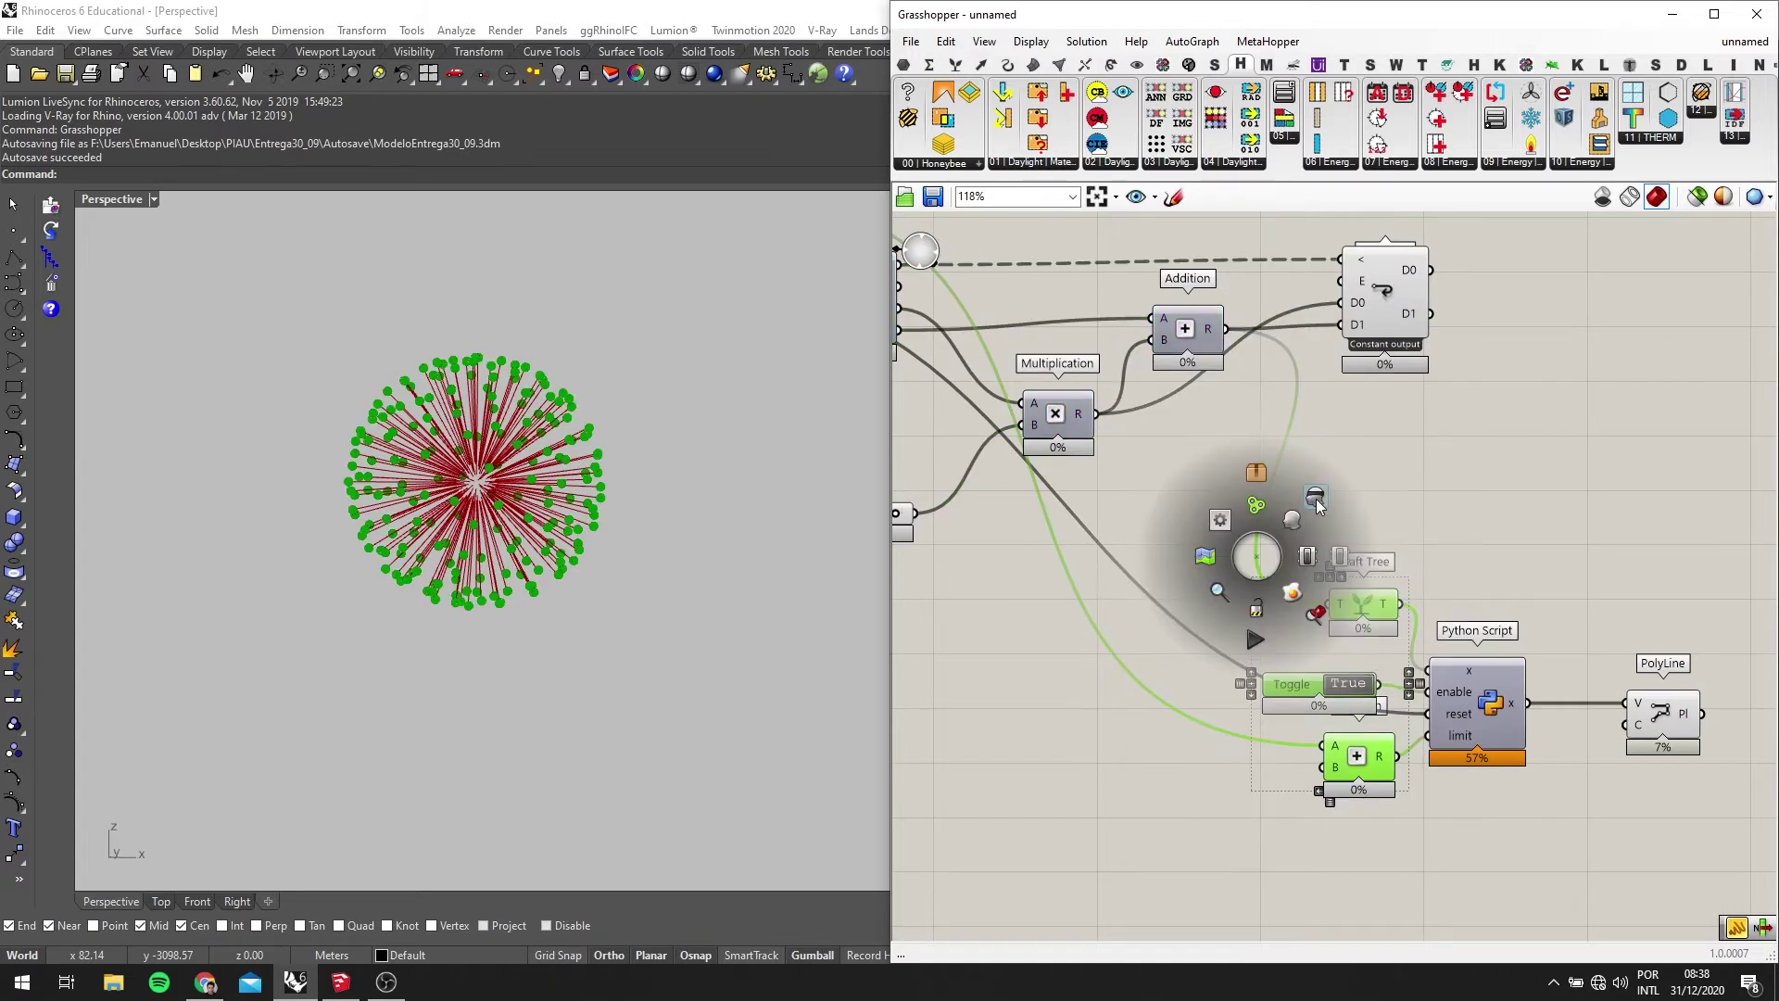
Turn off the viewport preview of the selected Graft Tree, Toggle and limit Addition components beside the Python Script
click(1313, 519)
scroll(483, 428, up, 3)
scroll(483, 428, up, 5)
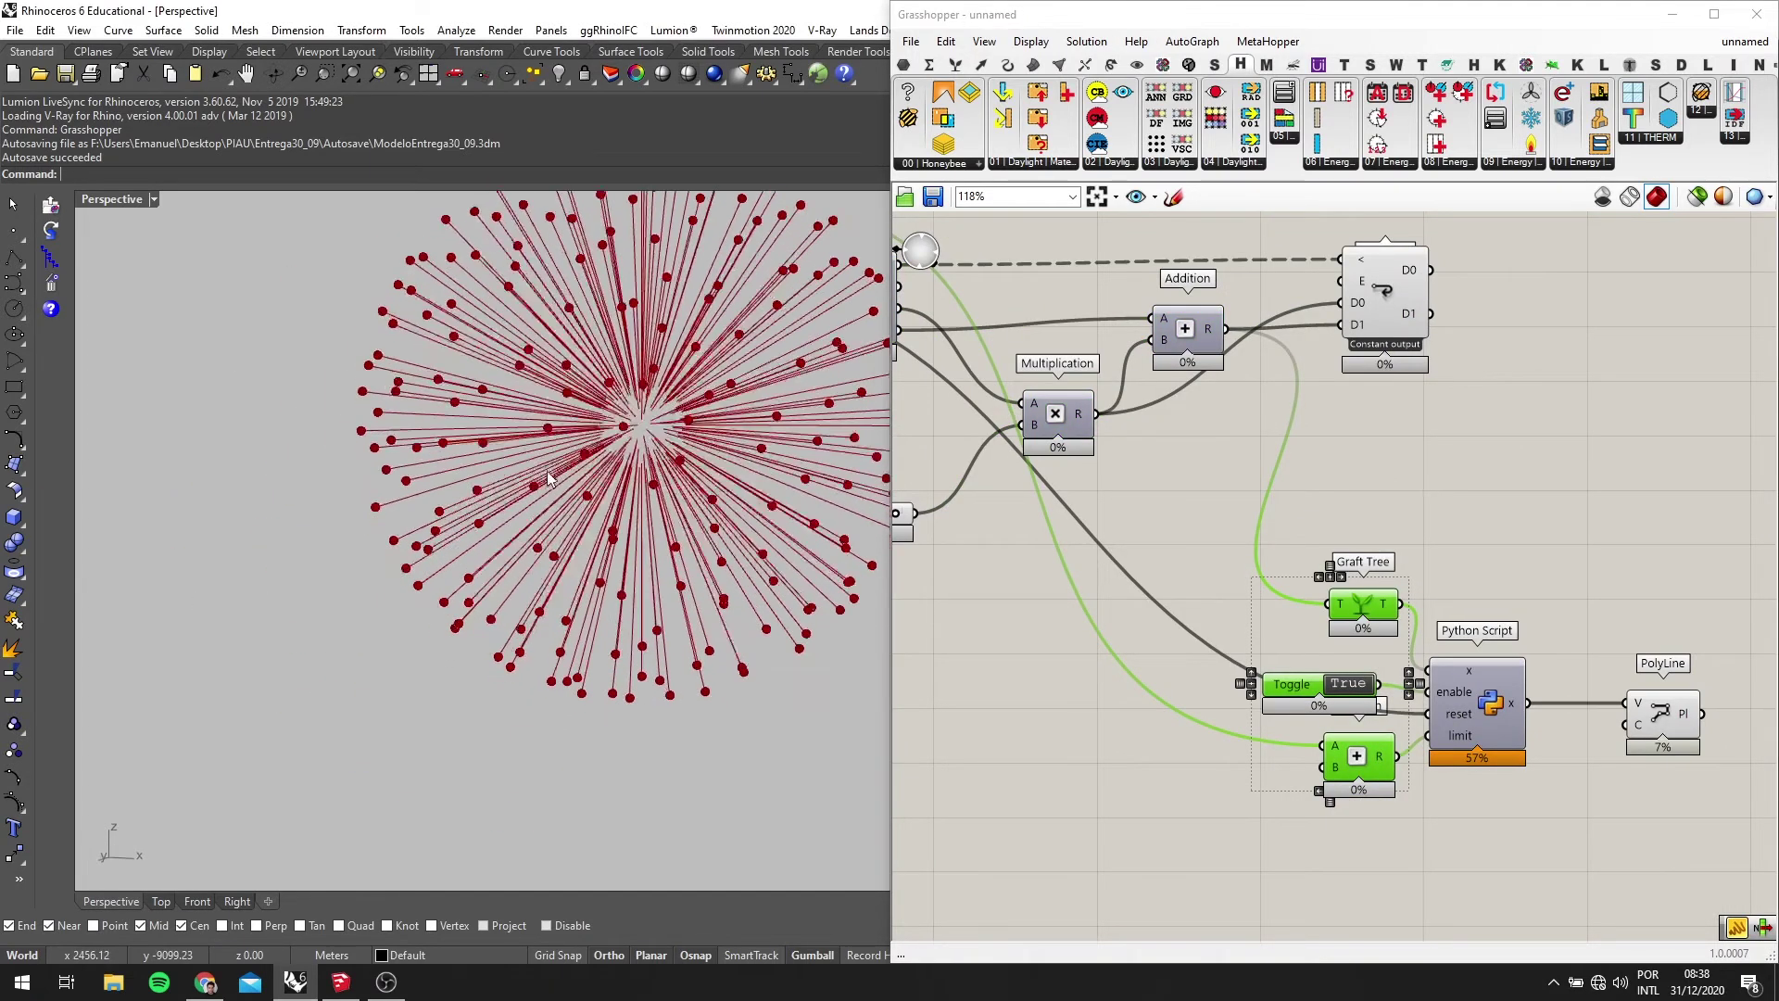
scroll(363, 543, down, 3)
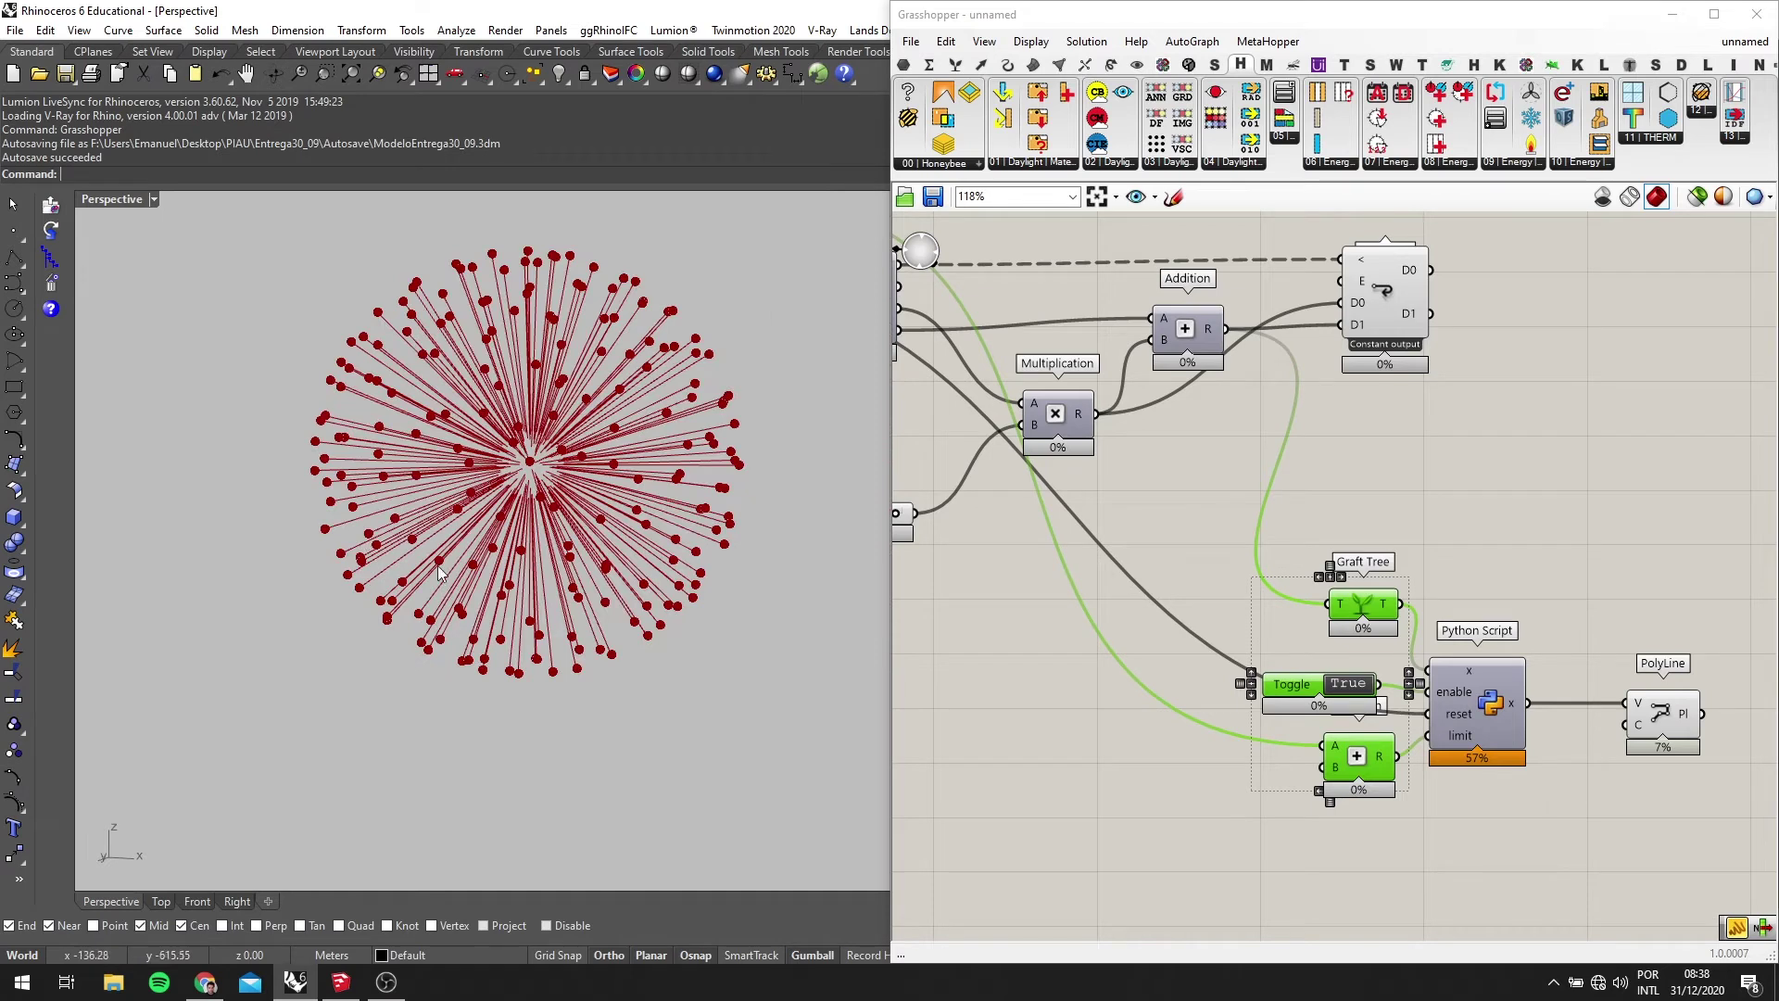
Highlight the PolyLine component's lines in the viewport and examine the radial geometry together with the overall definition
right_drag(1179, 567, 1087, 524)
click(1585, 683)
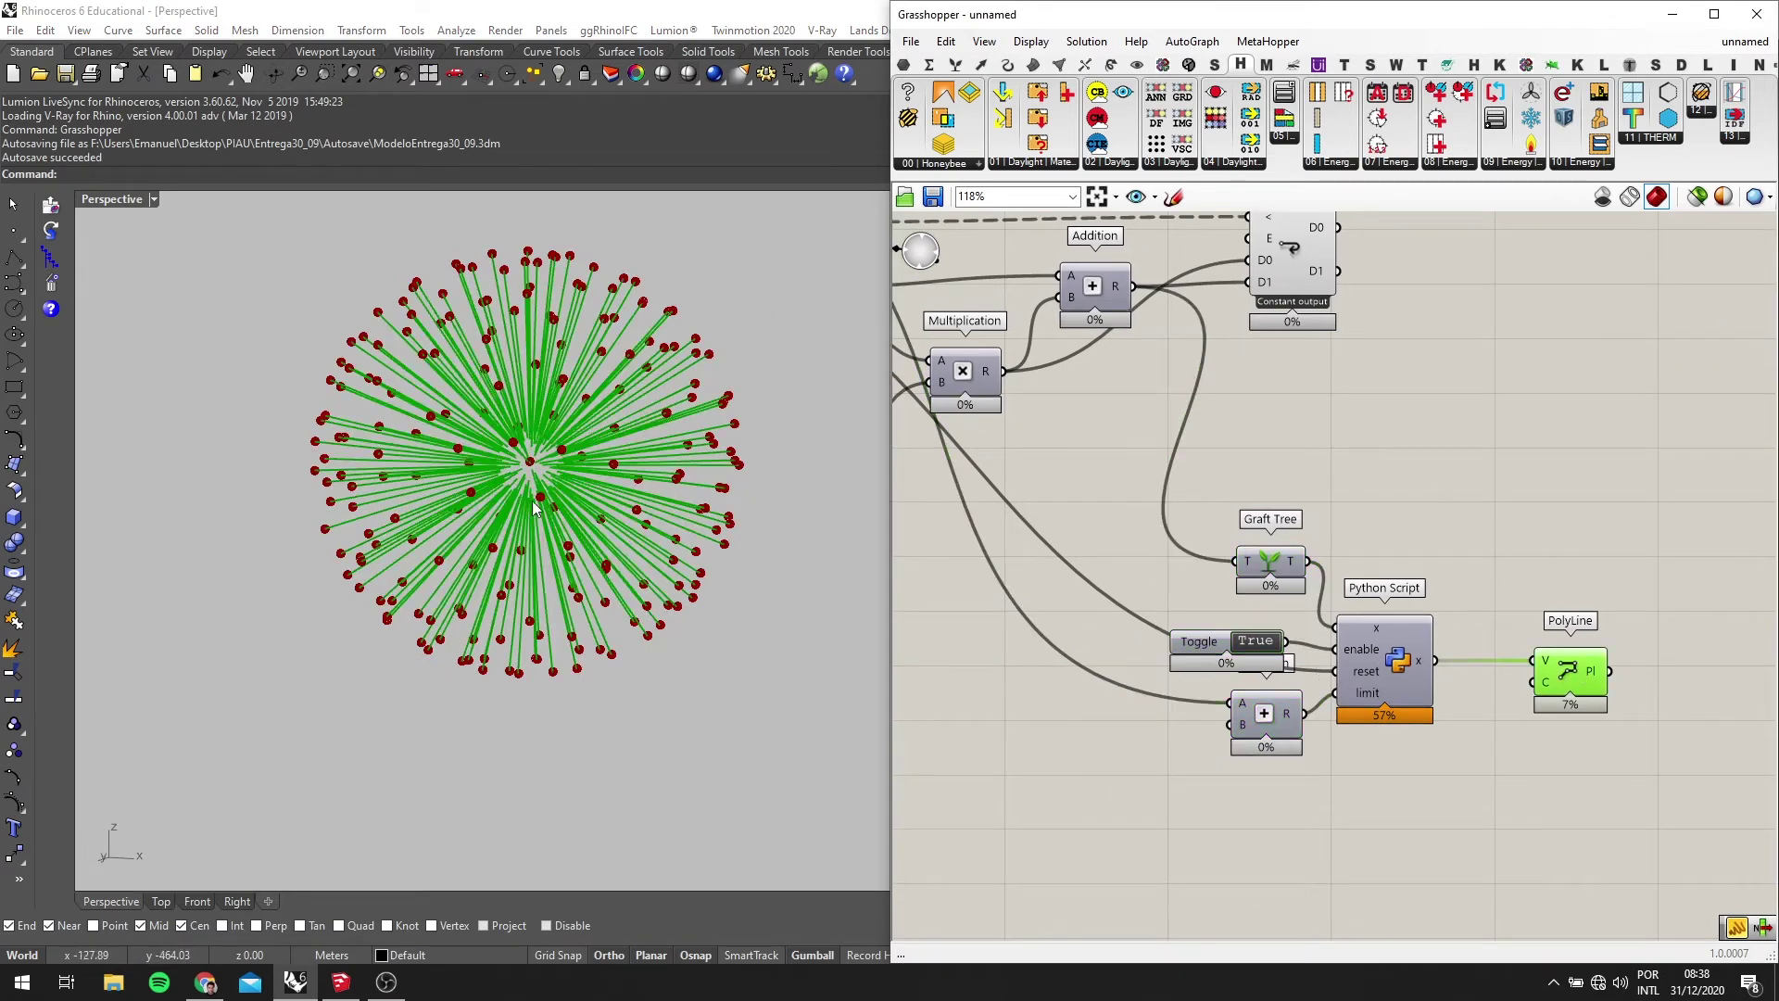
scroll(536, 461, up, 3)
scroll(1473, 584, down, 3)
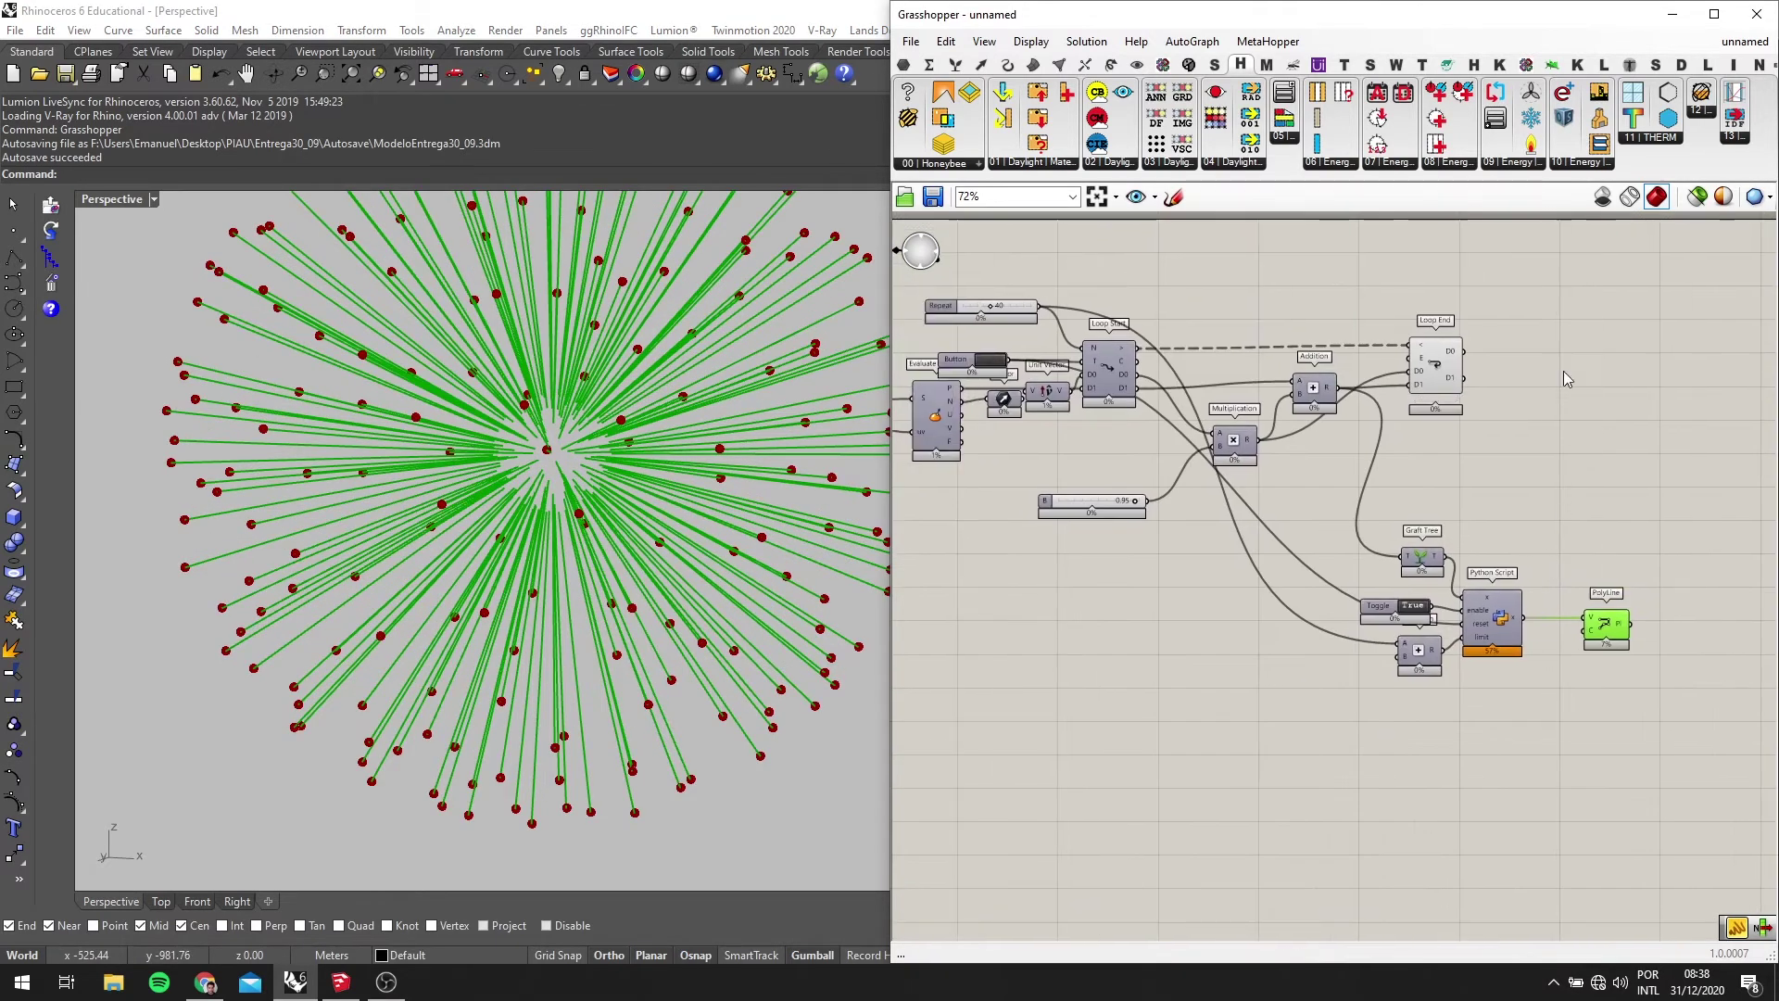
scroll(1483, 378, down, 5)
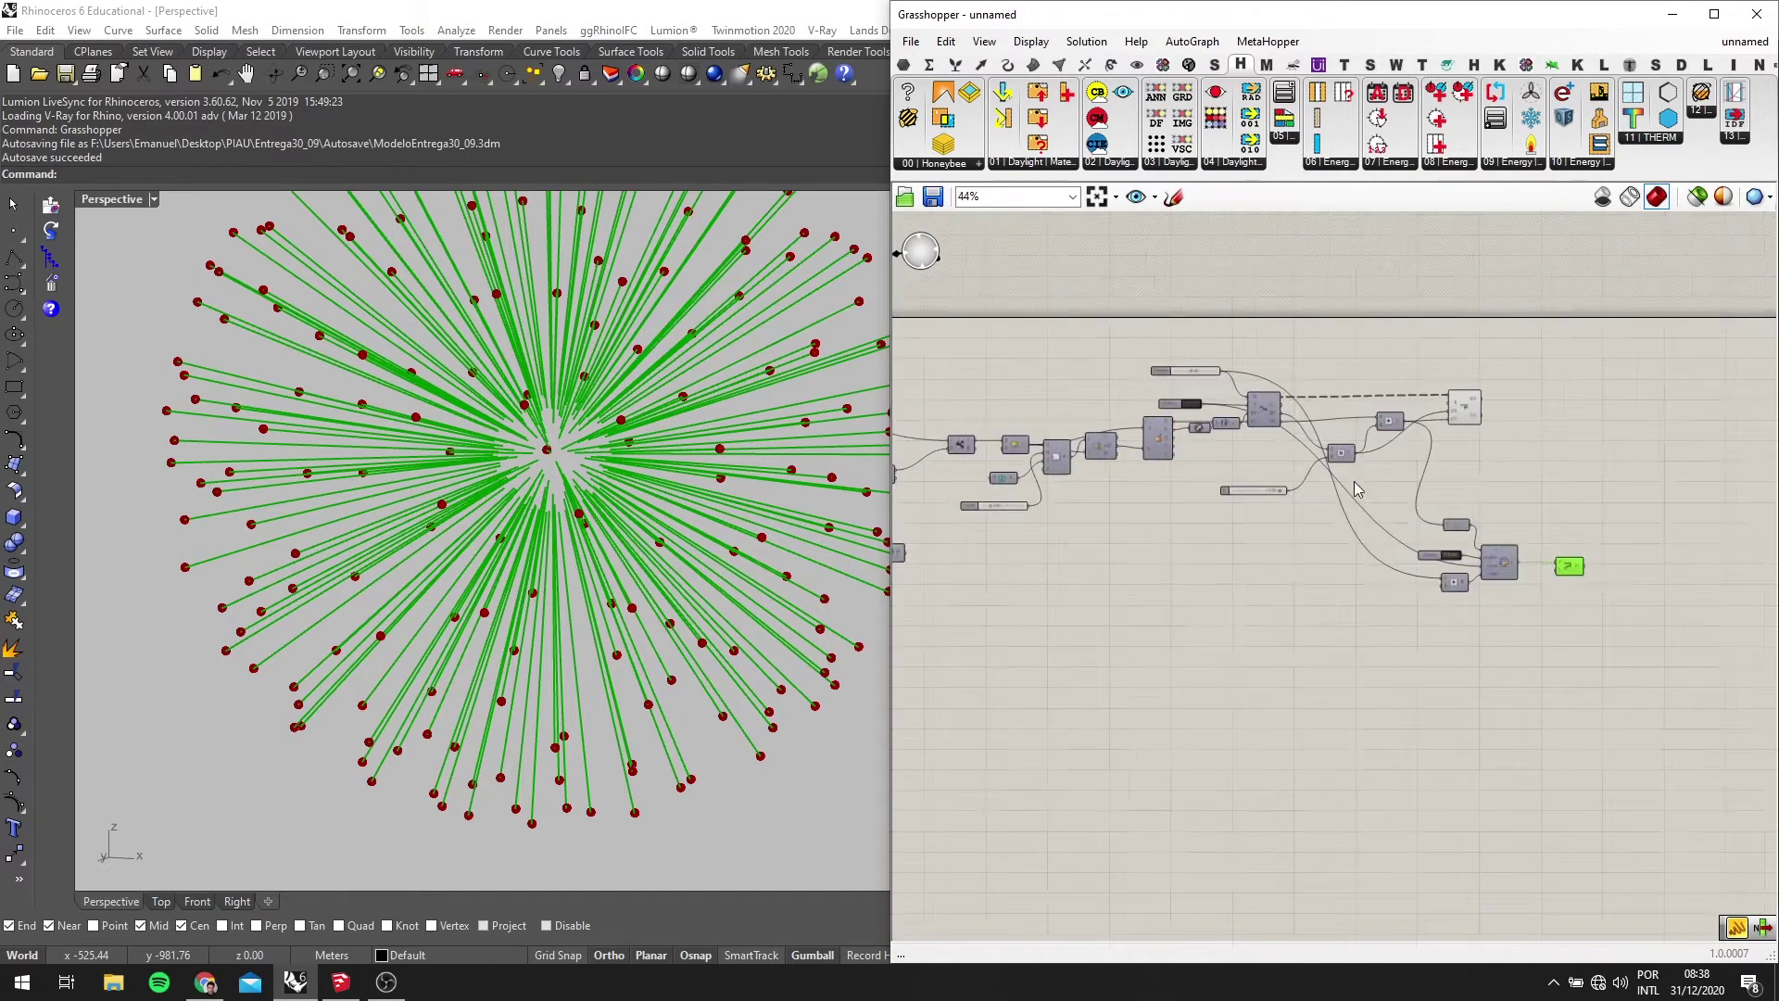
right_drag(1425, 538, 1258, 533)
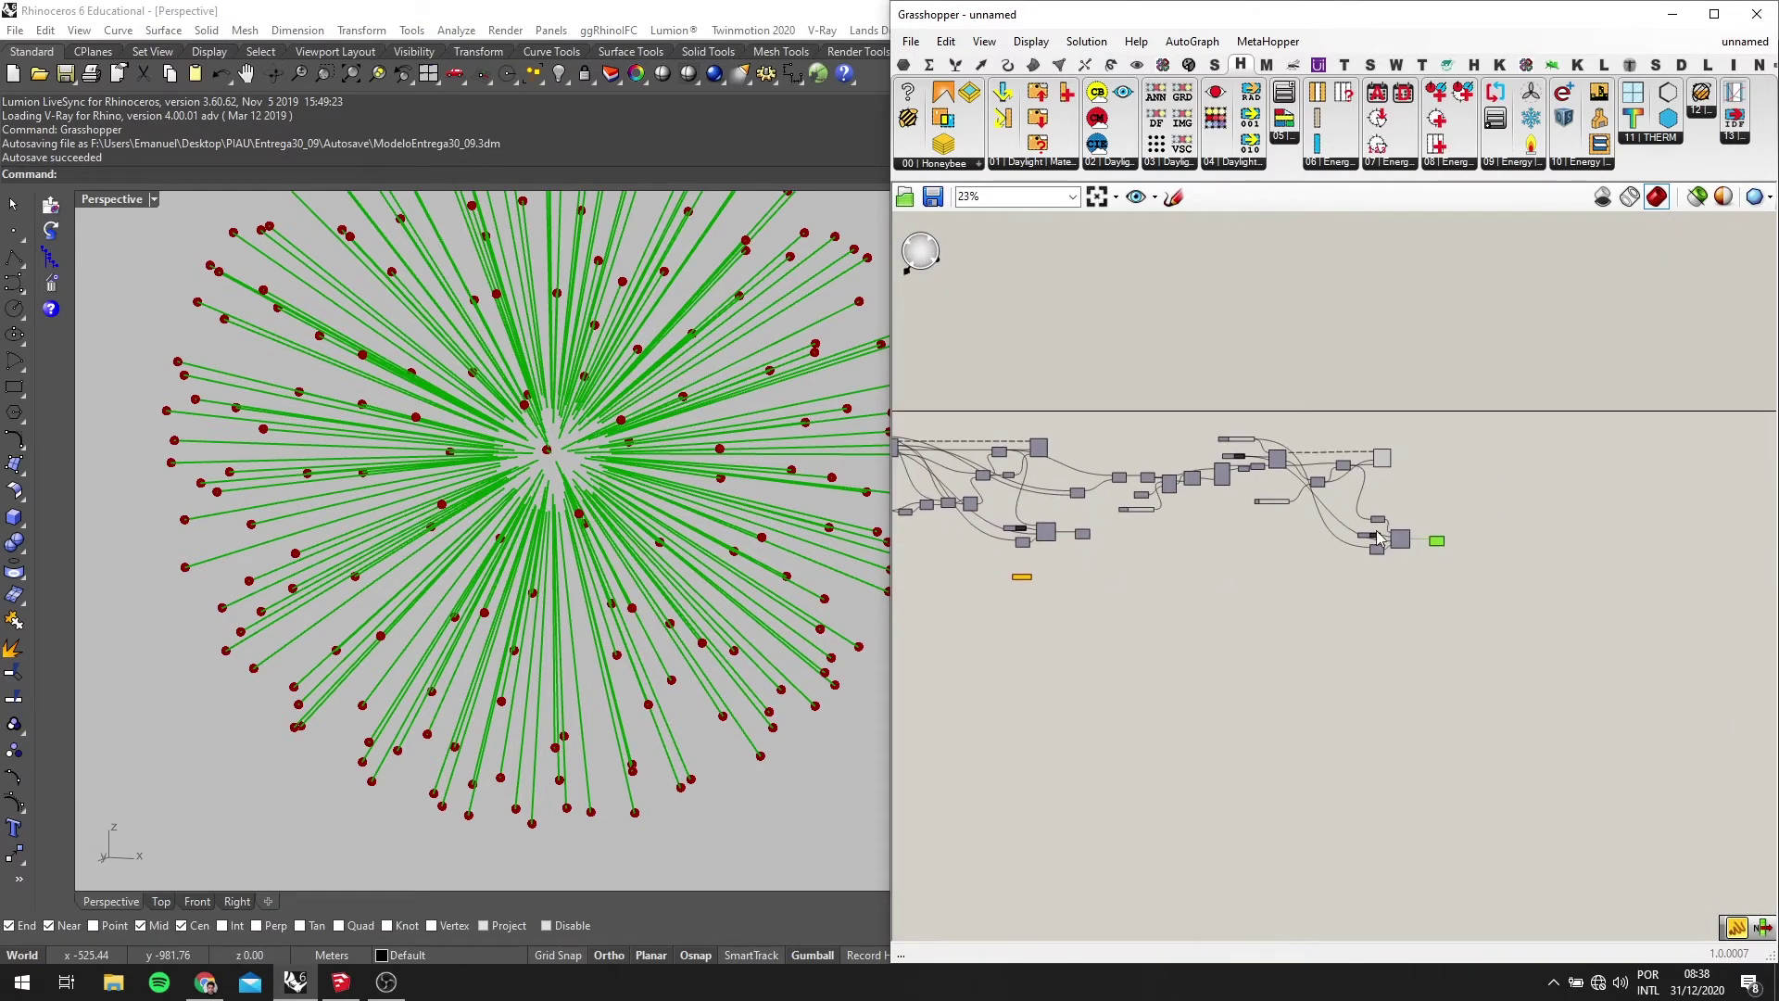
scroll(1418, 524, up, 8)
click(1365, 483)
scroll(1359, 449, up, 2)
right_drag(1359, 445, 1432, 470)
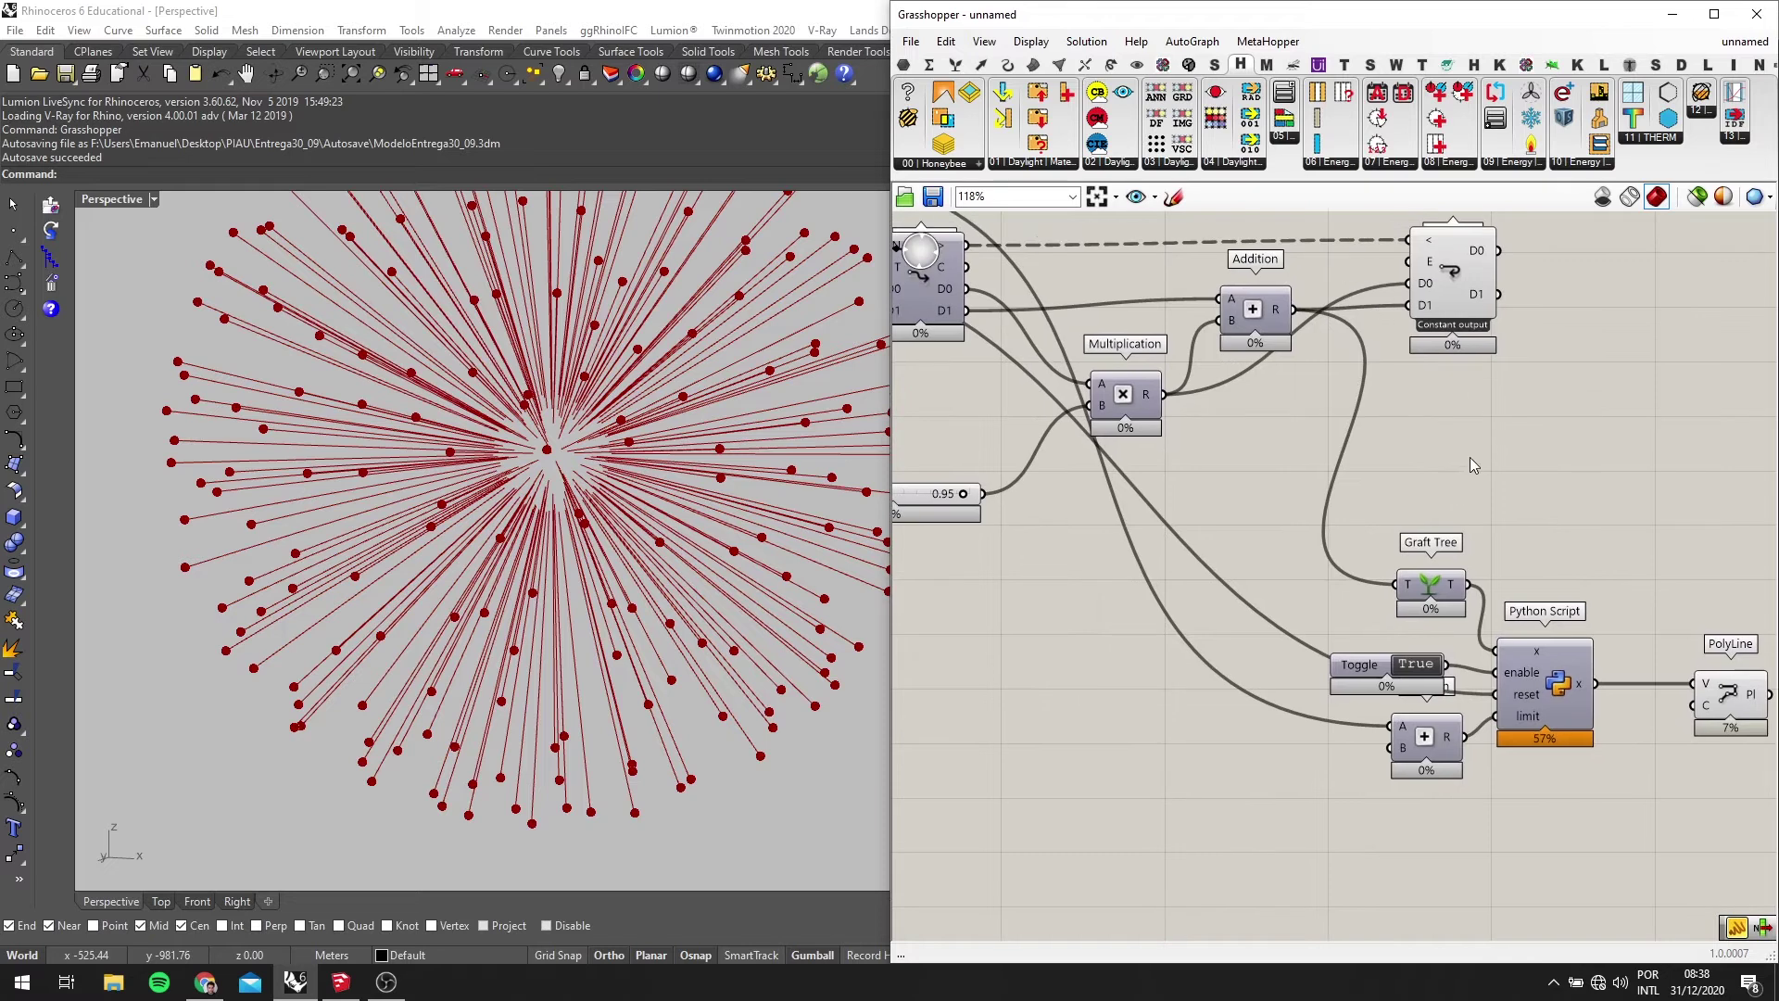
Move the Graft Tree-to-PolyLine group away from the loop, and space the Multiplication and Addition components further apart
drag(1609, 787, 1149, 547)
drag(1301, 692, 1473, 711)
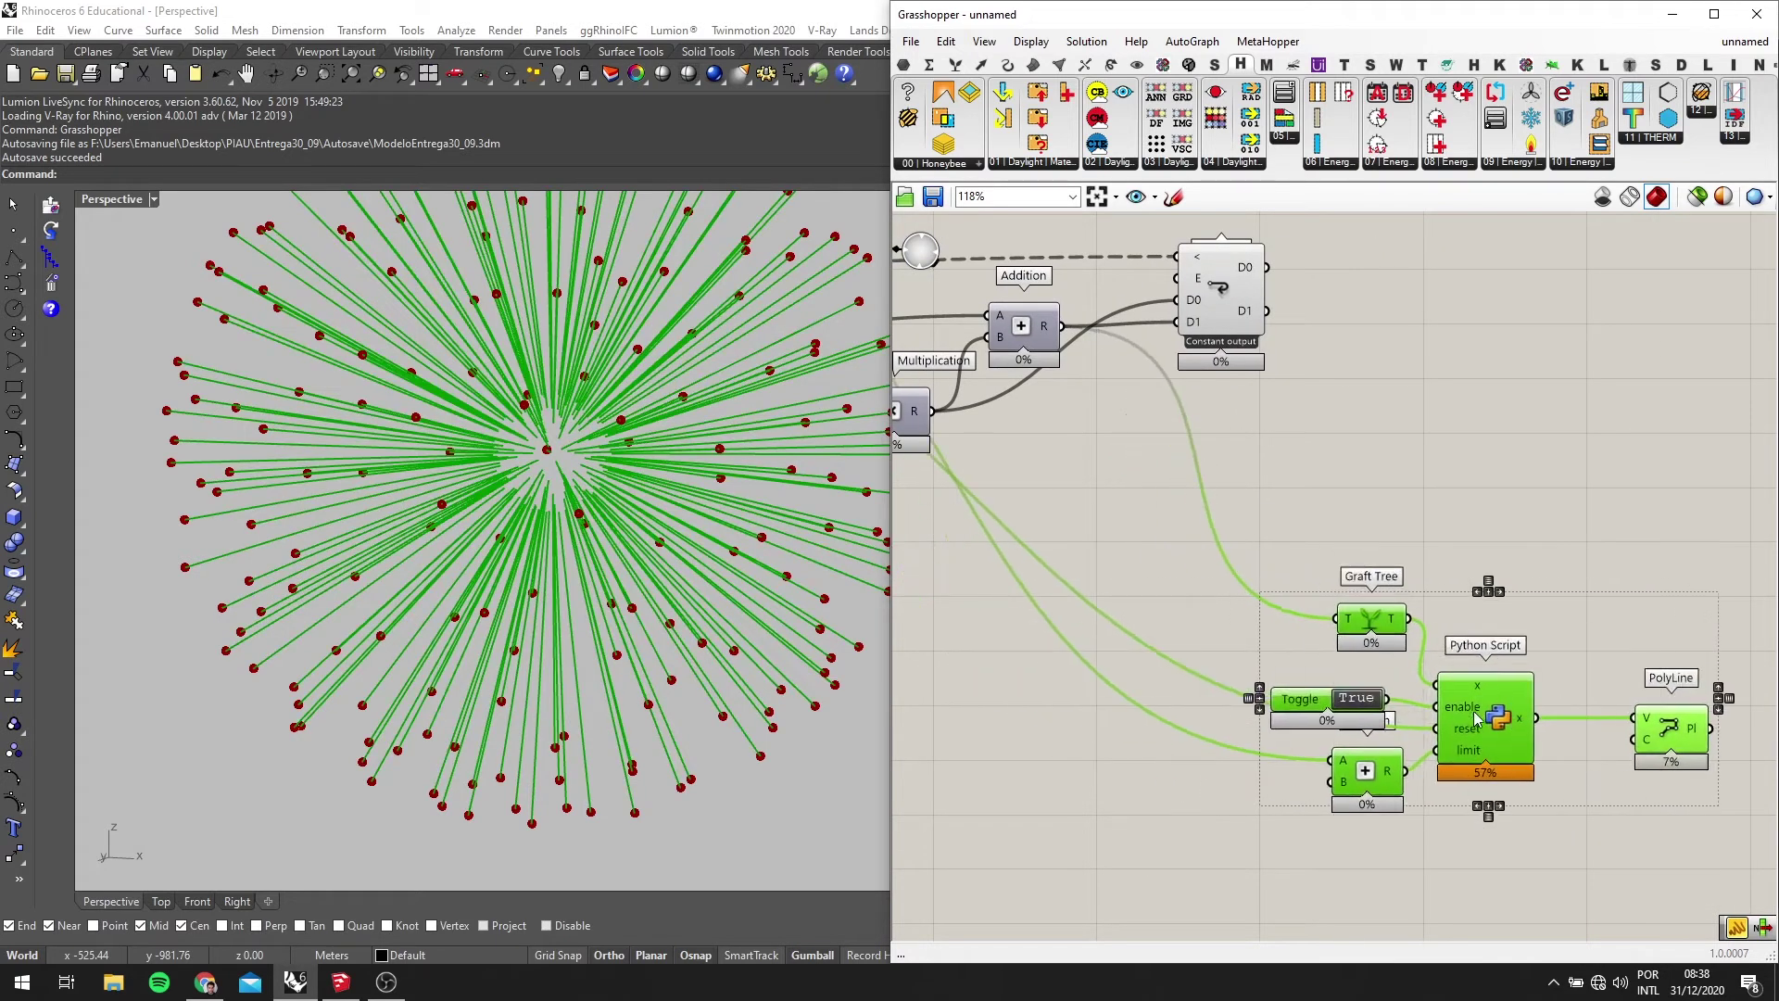
right_drag(1033, 498, 1130, 512)
right_drag(1006, 425, 1140, 529)
drag(1117, 536, 1067, 566)
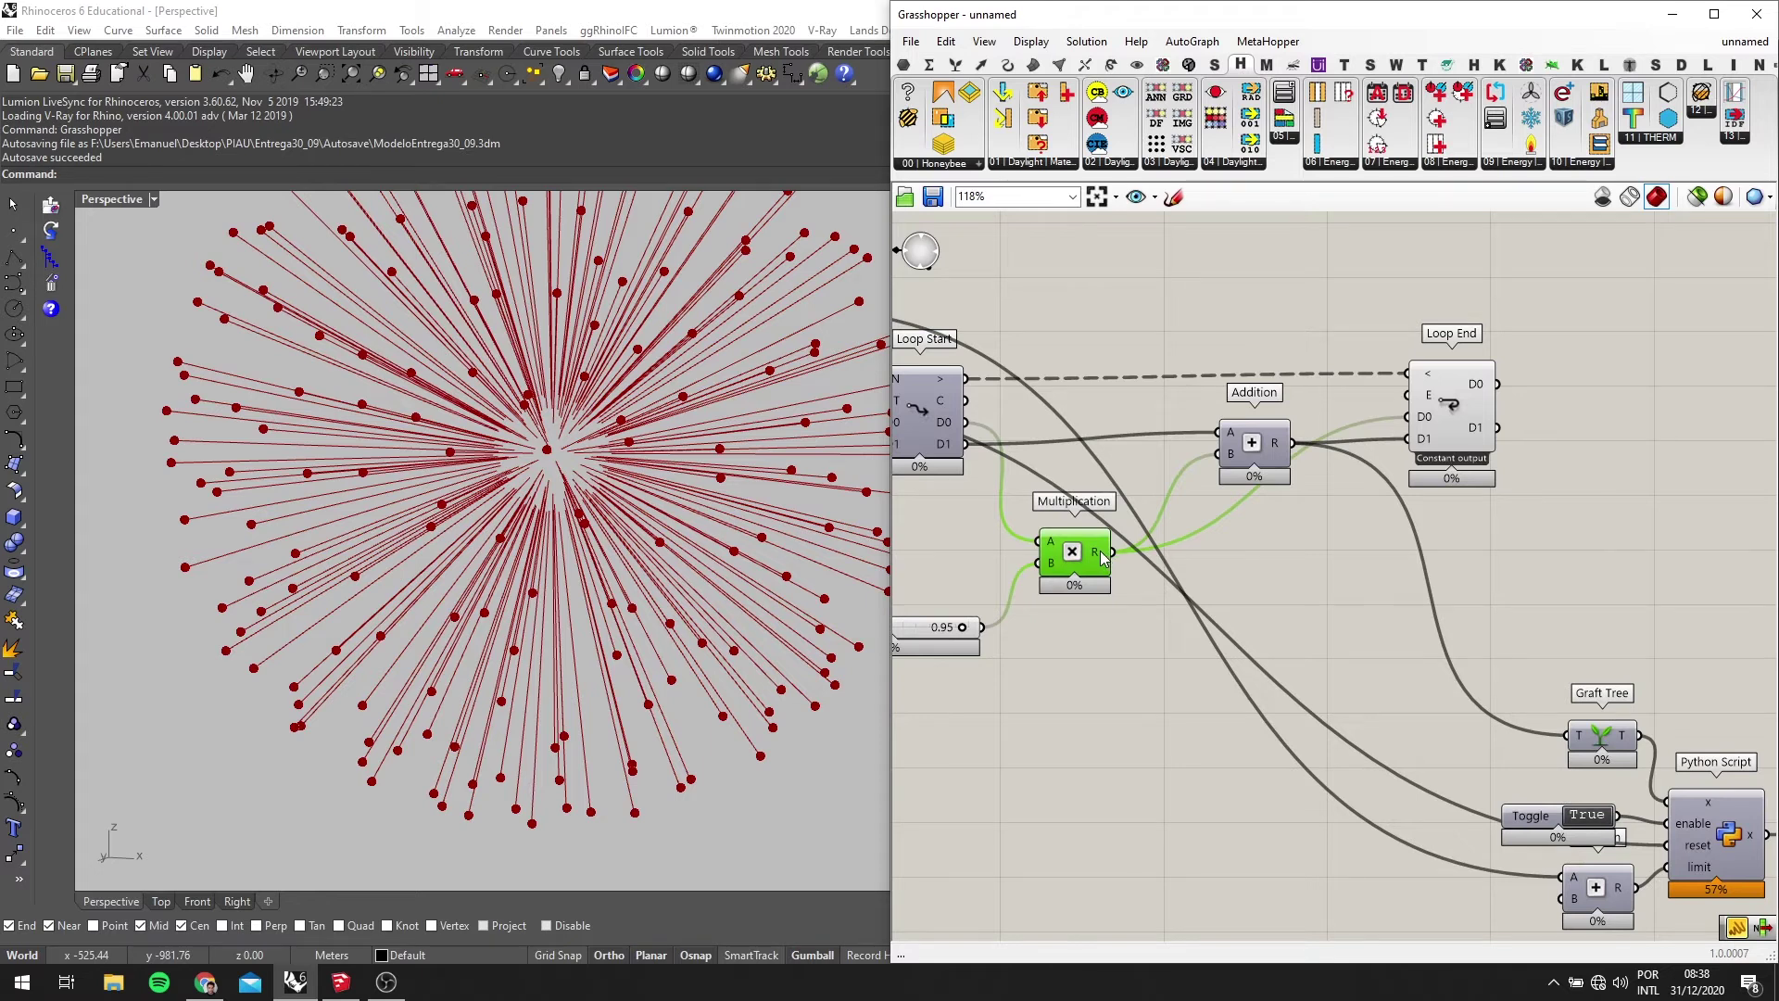
drag(1256, 455, 1284, 447)
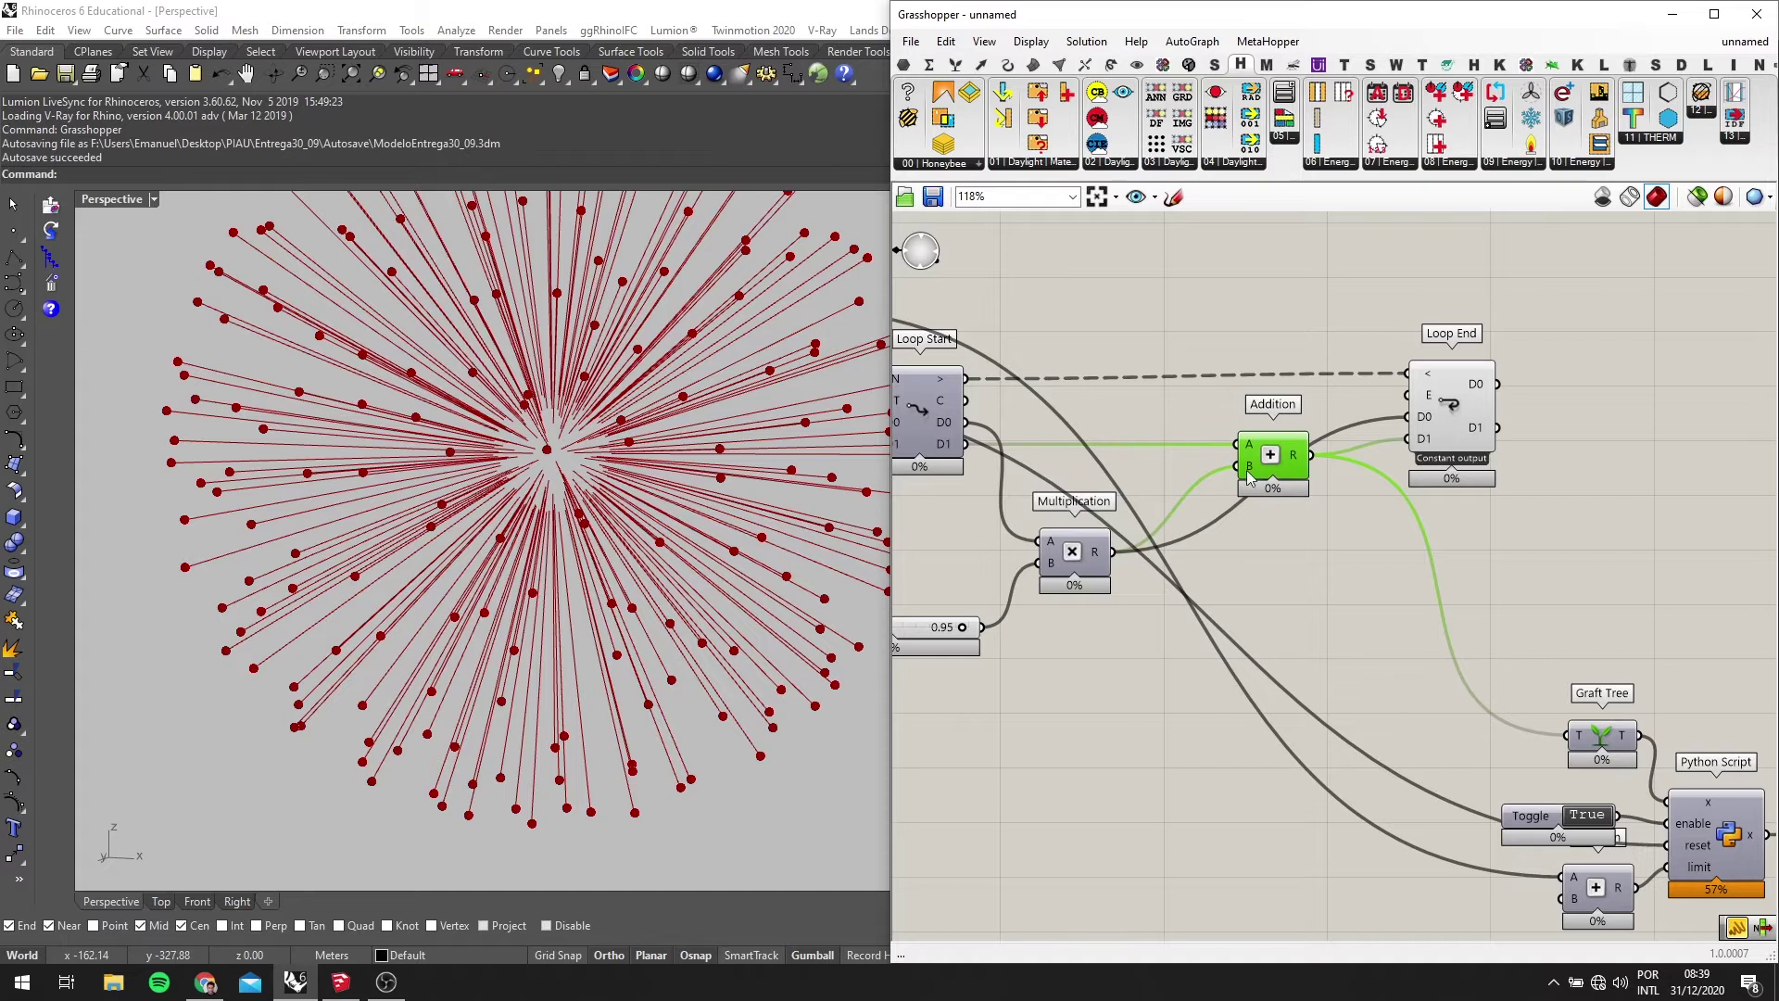
Add a Deconstruct Vector component below the Multiplication component and feed it the Multiplication result
scroll(1111, 631, up, 1)
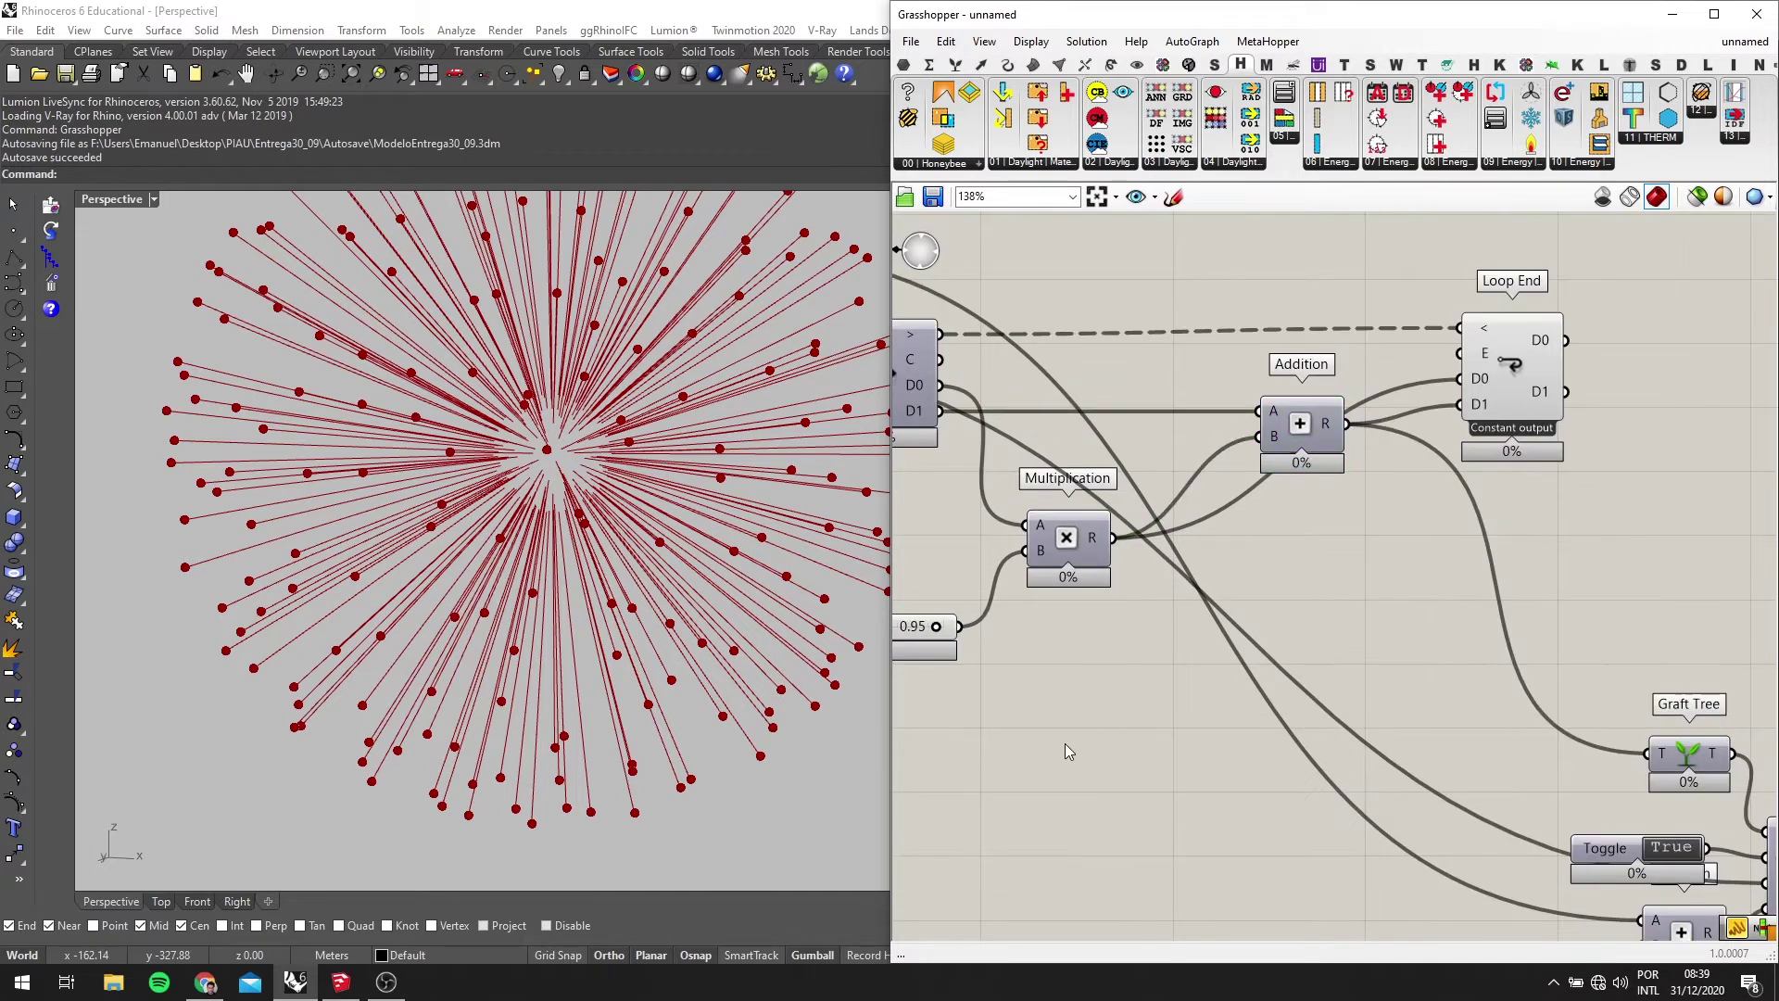
double_click(1065, 744)
text(DECON)
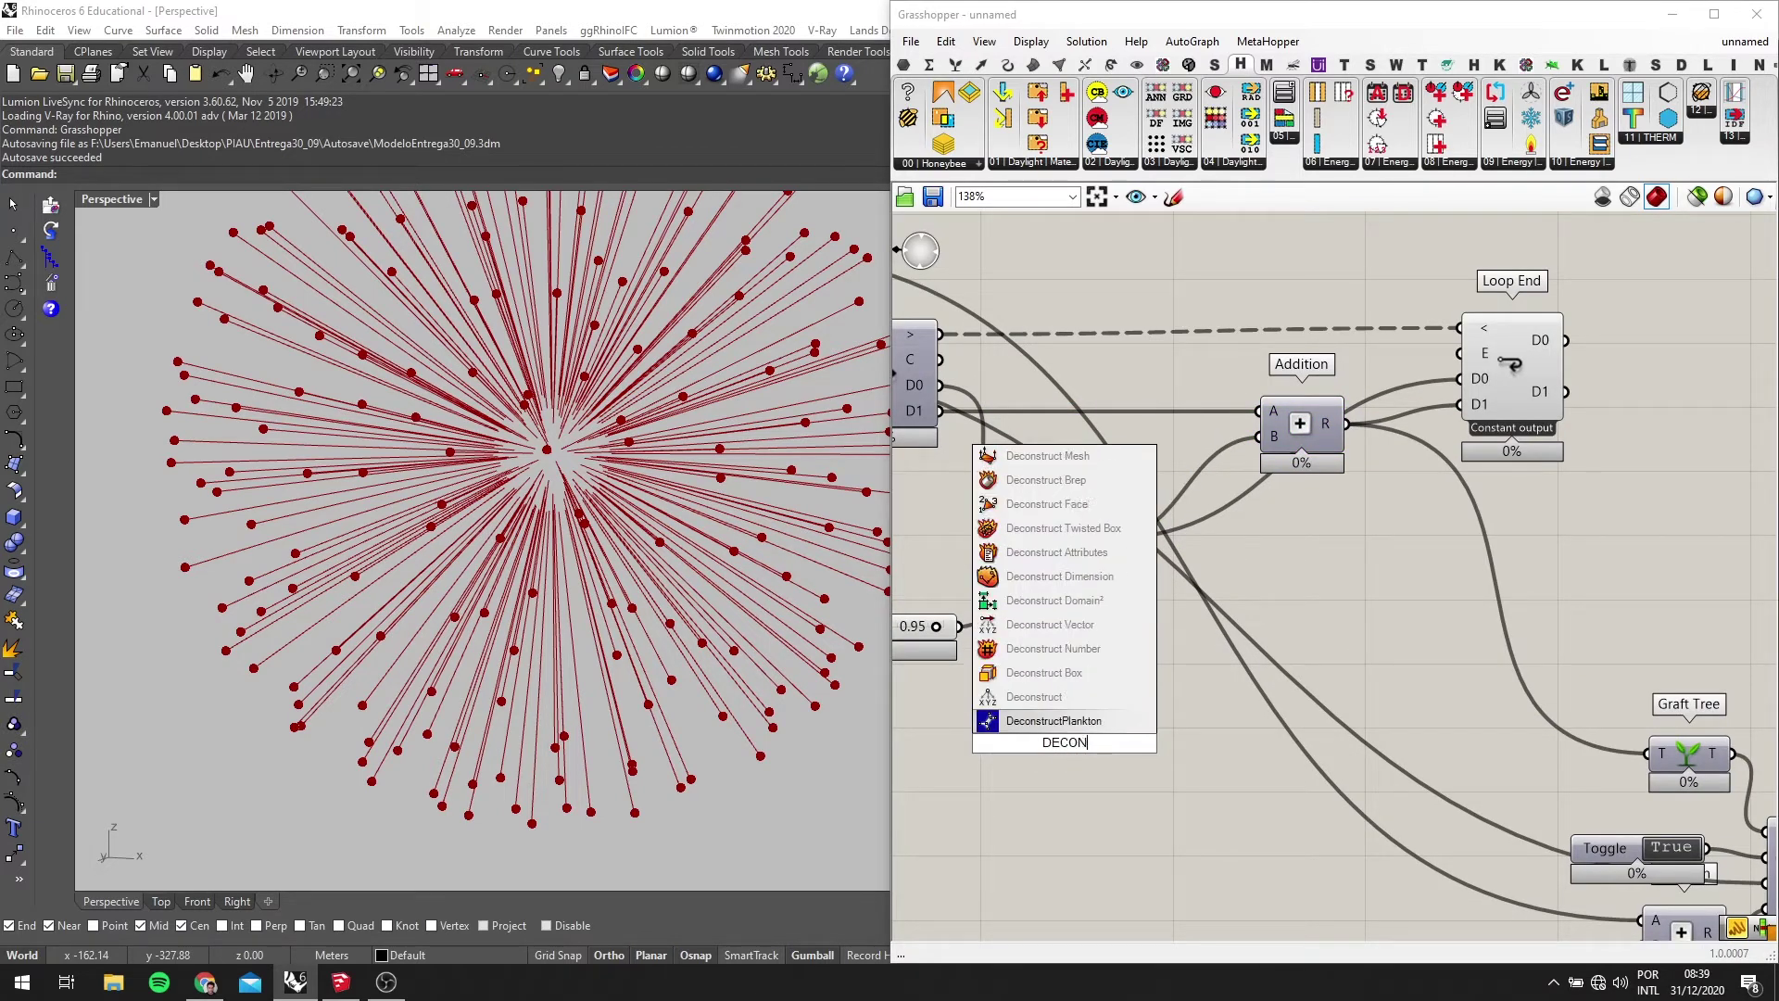
text(STRUCT VE)
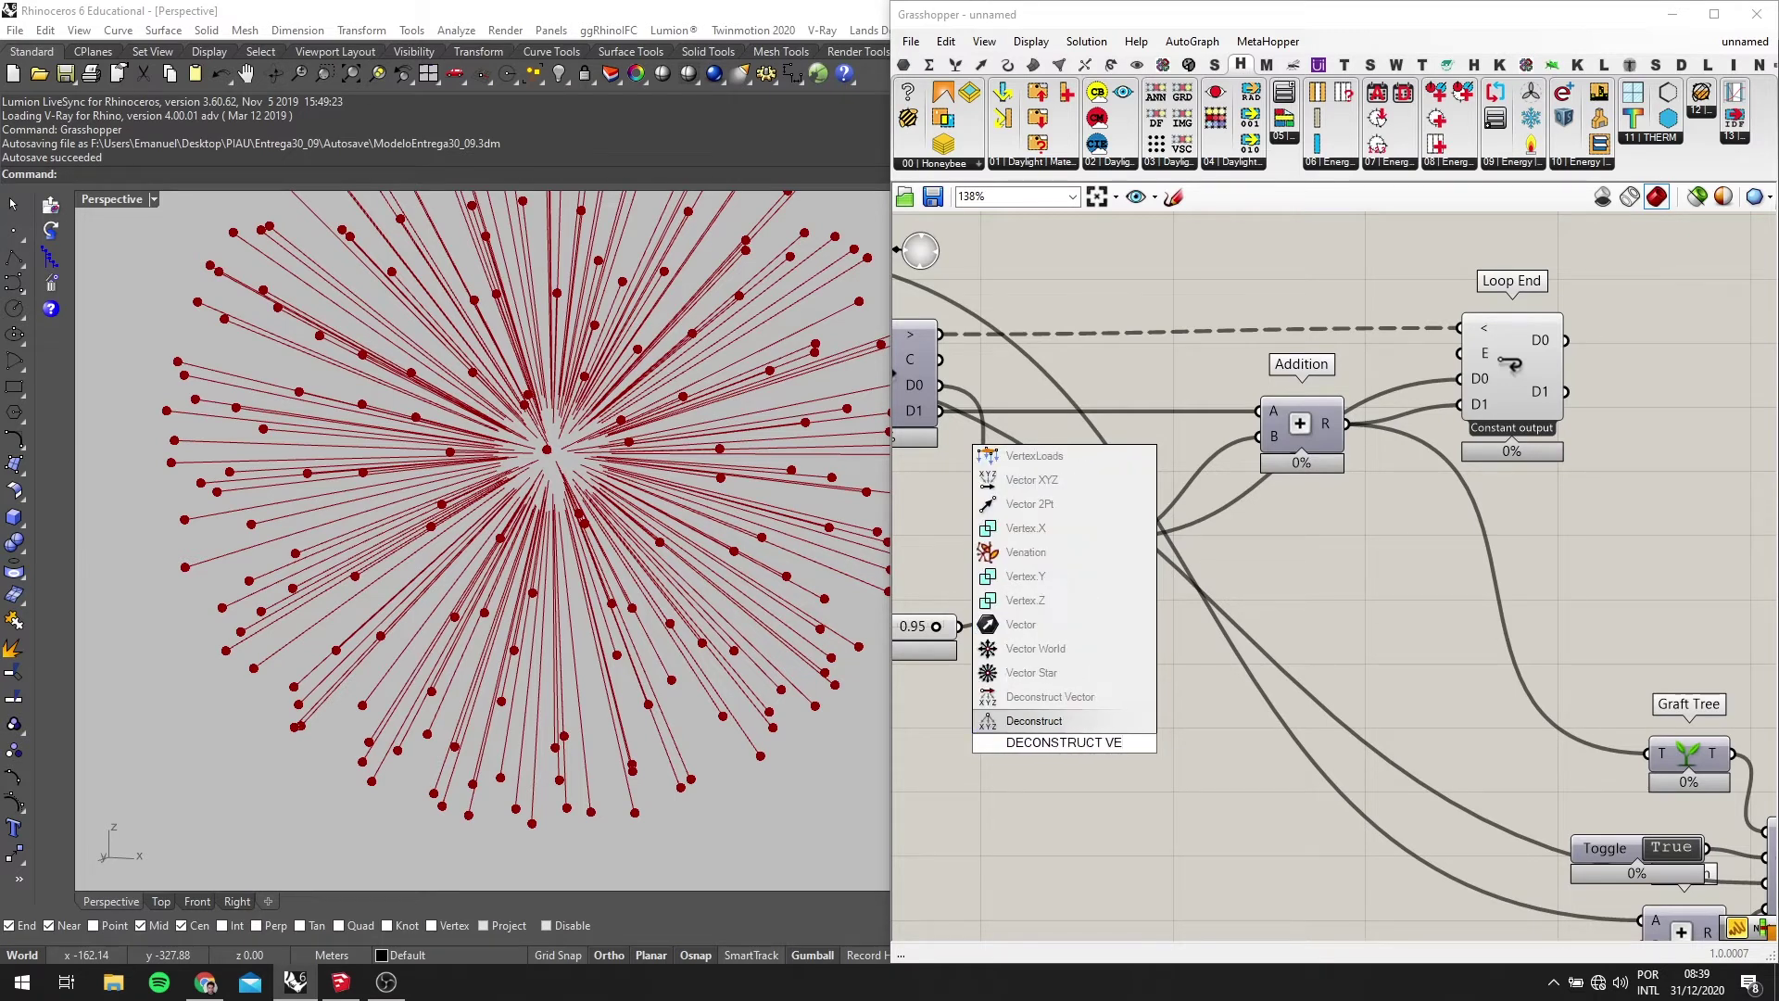
key(Up)
key(Return)
drag(1121, 546, 1237, 656)
scroll(1250, 658, up, 2)
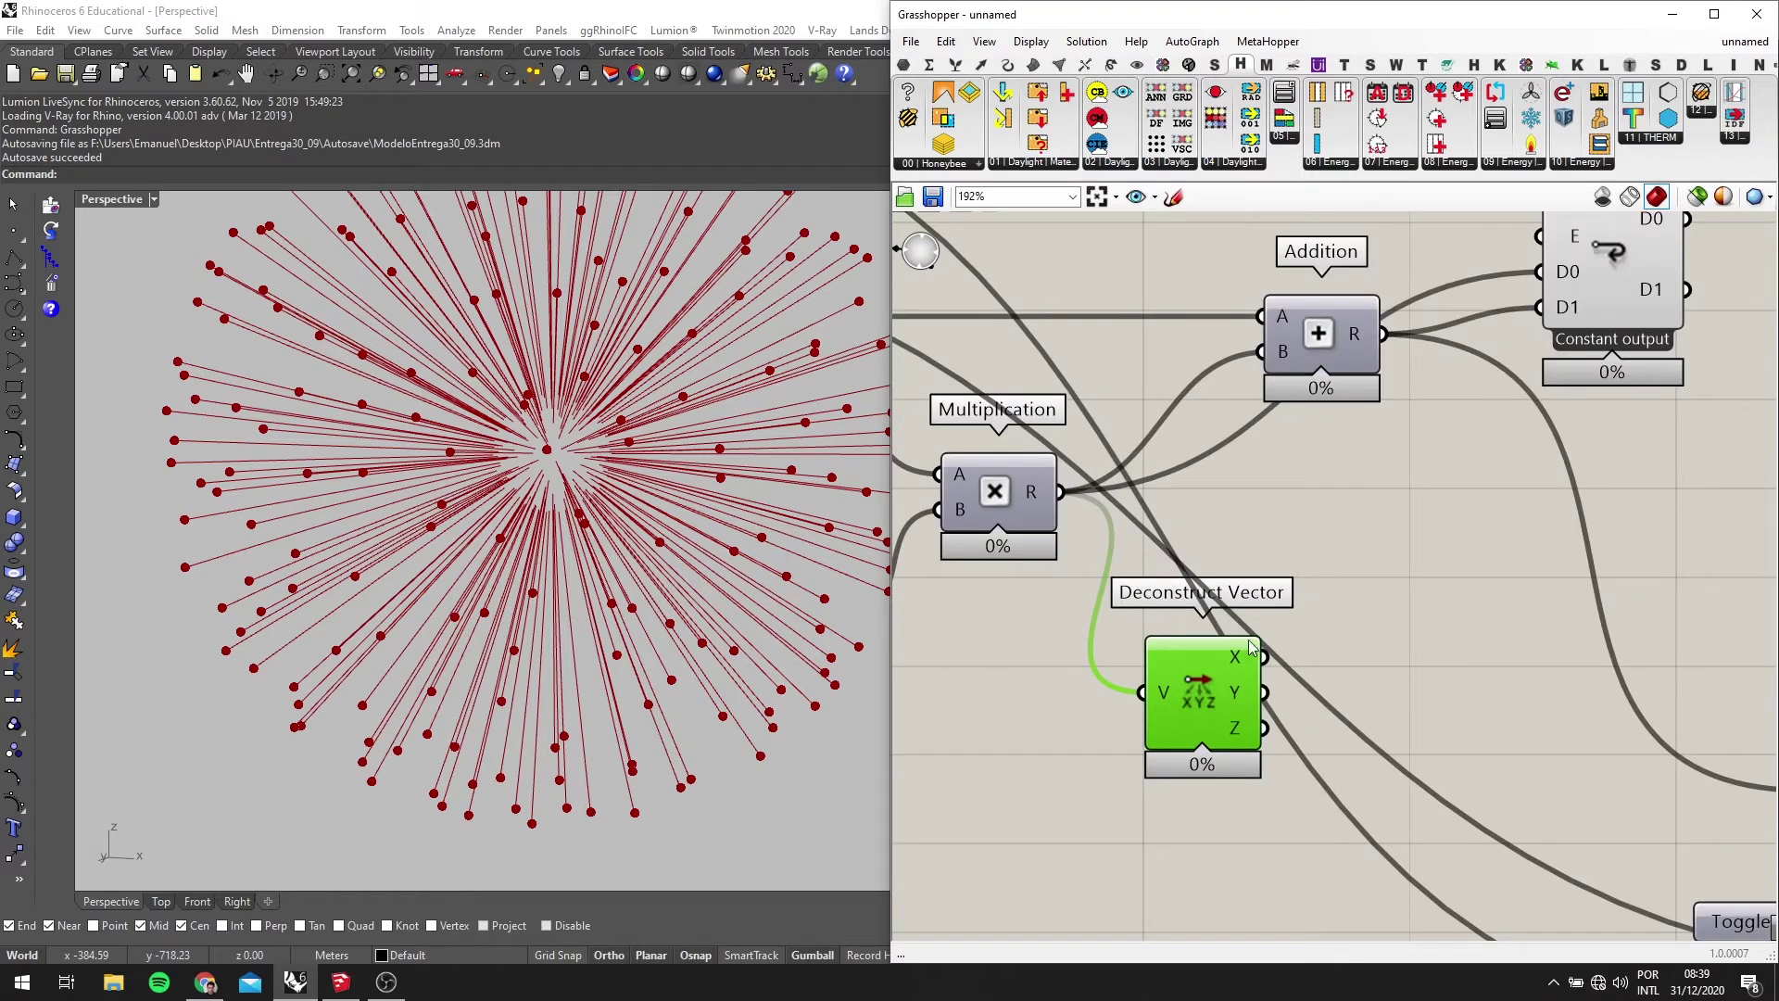
right_drag(1312, 530, 1273, 611)
right_drag(1202, 746, 1199, 735)
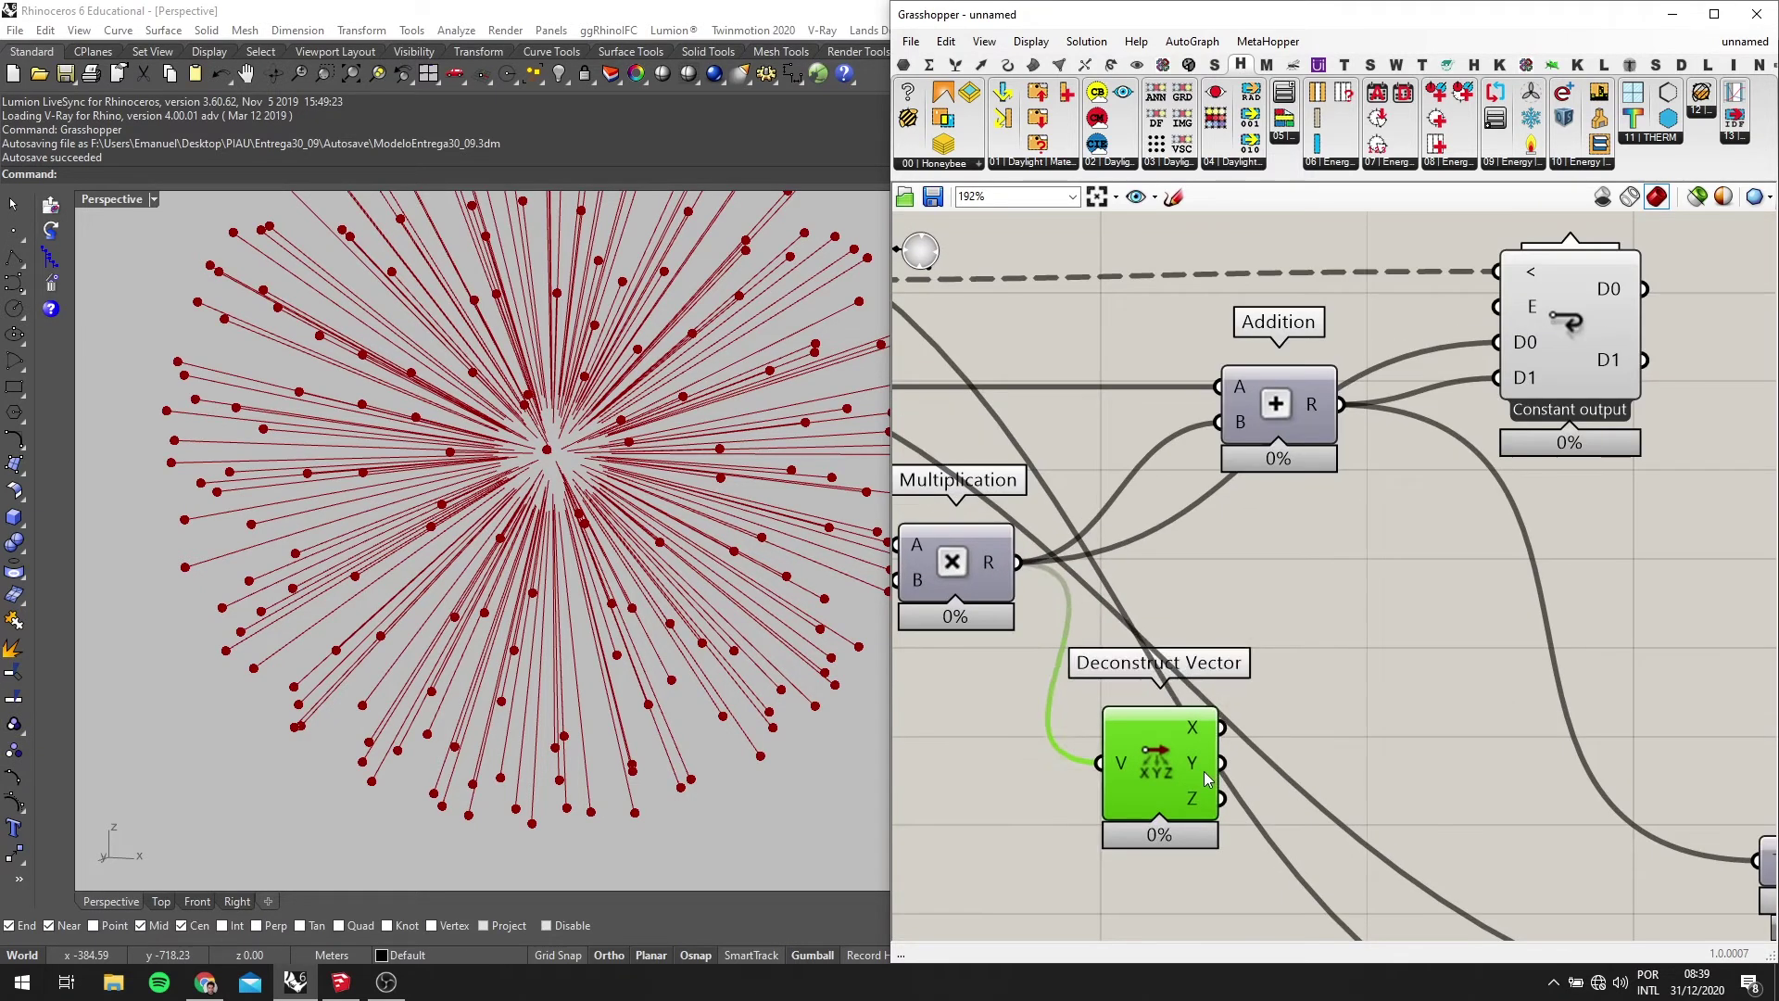
drag(1165, 781, 1140, 724)
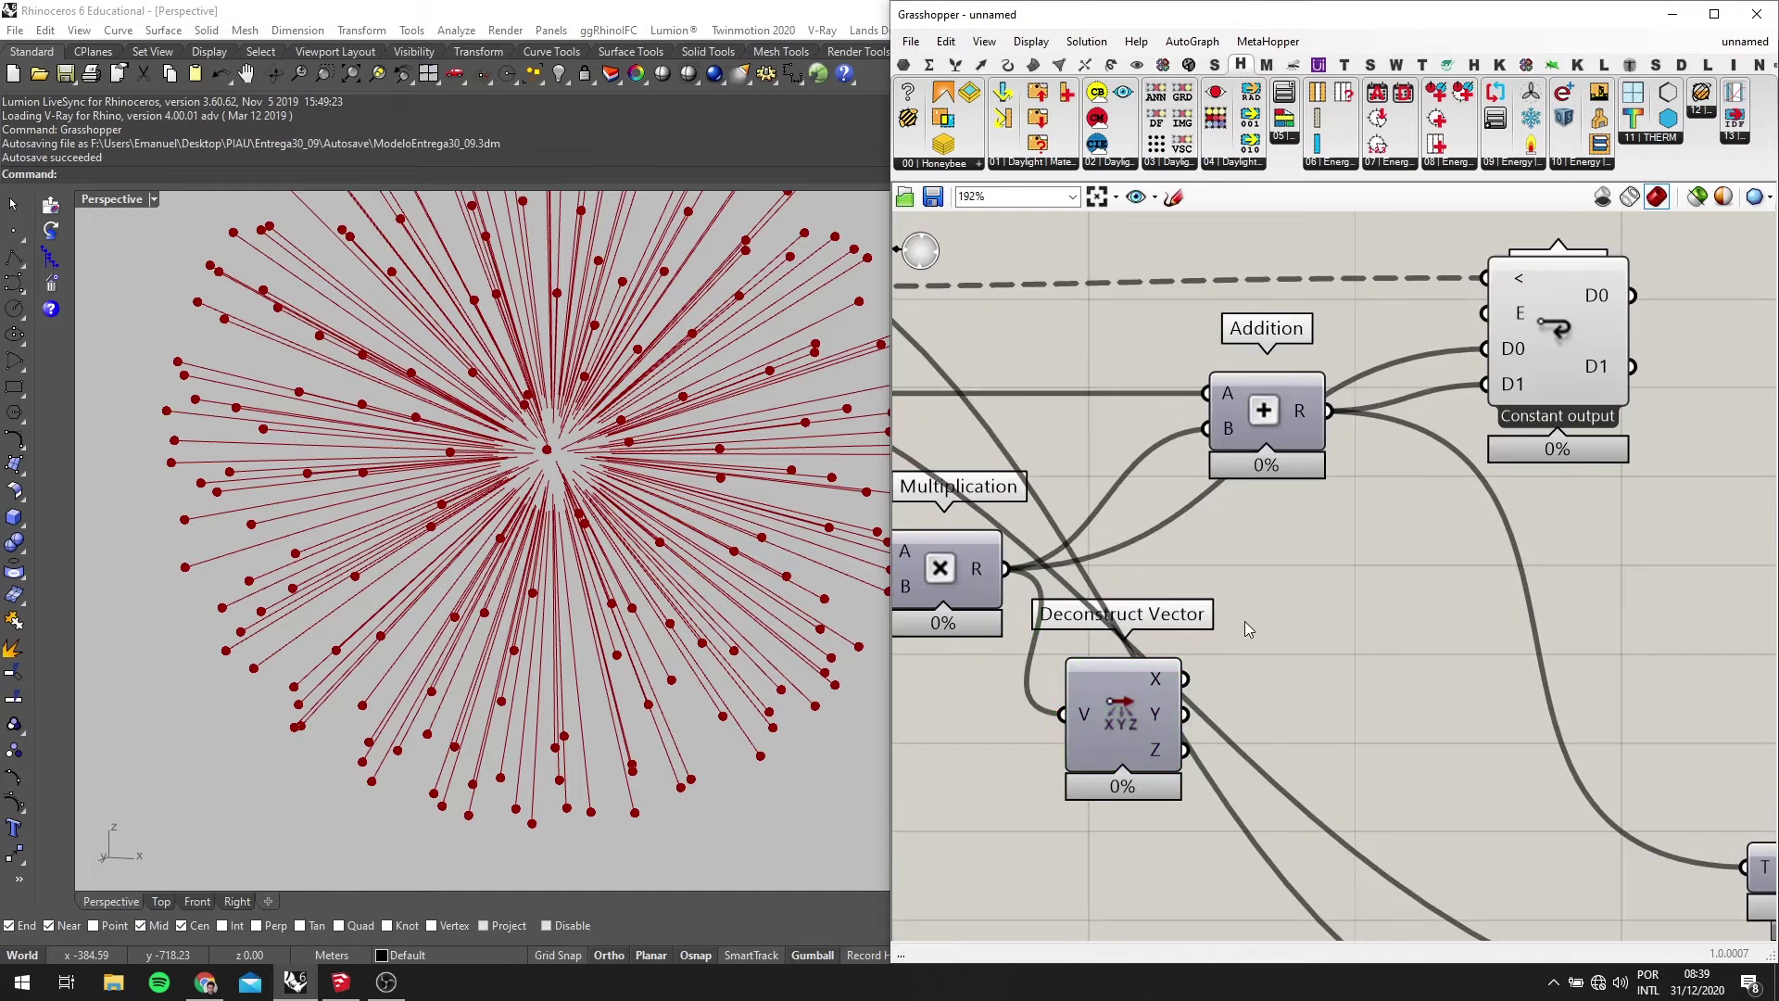
Add a Vector XYZ component and place it beside Deconstruct Vector, on its output side
double_click(1244, 621)
text(DECONSTRUCT)
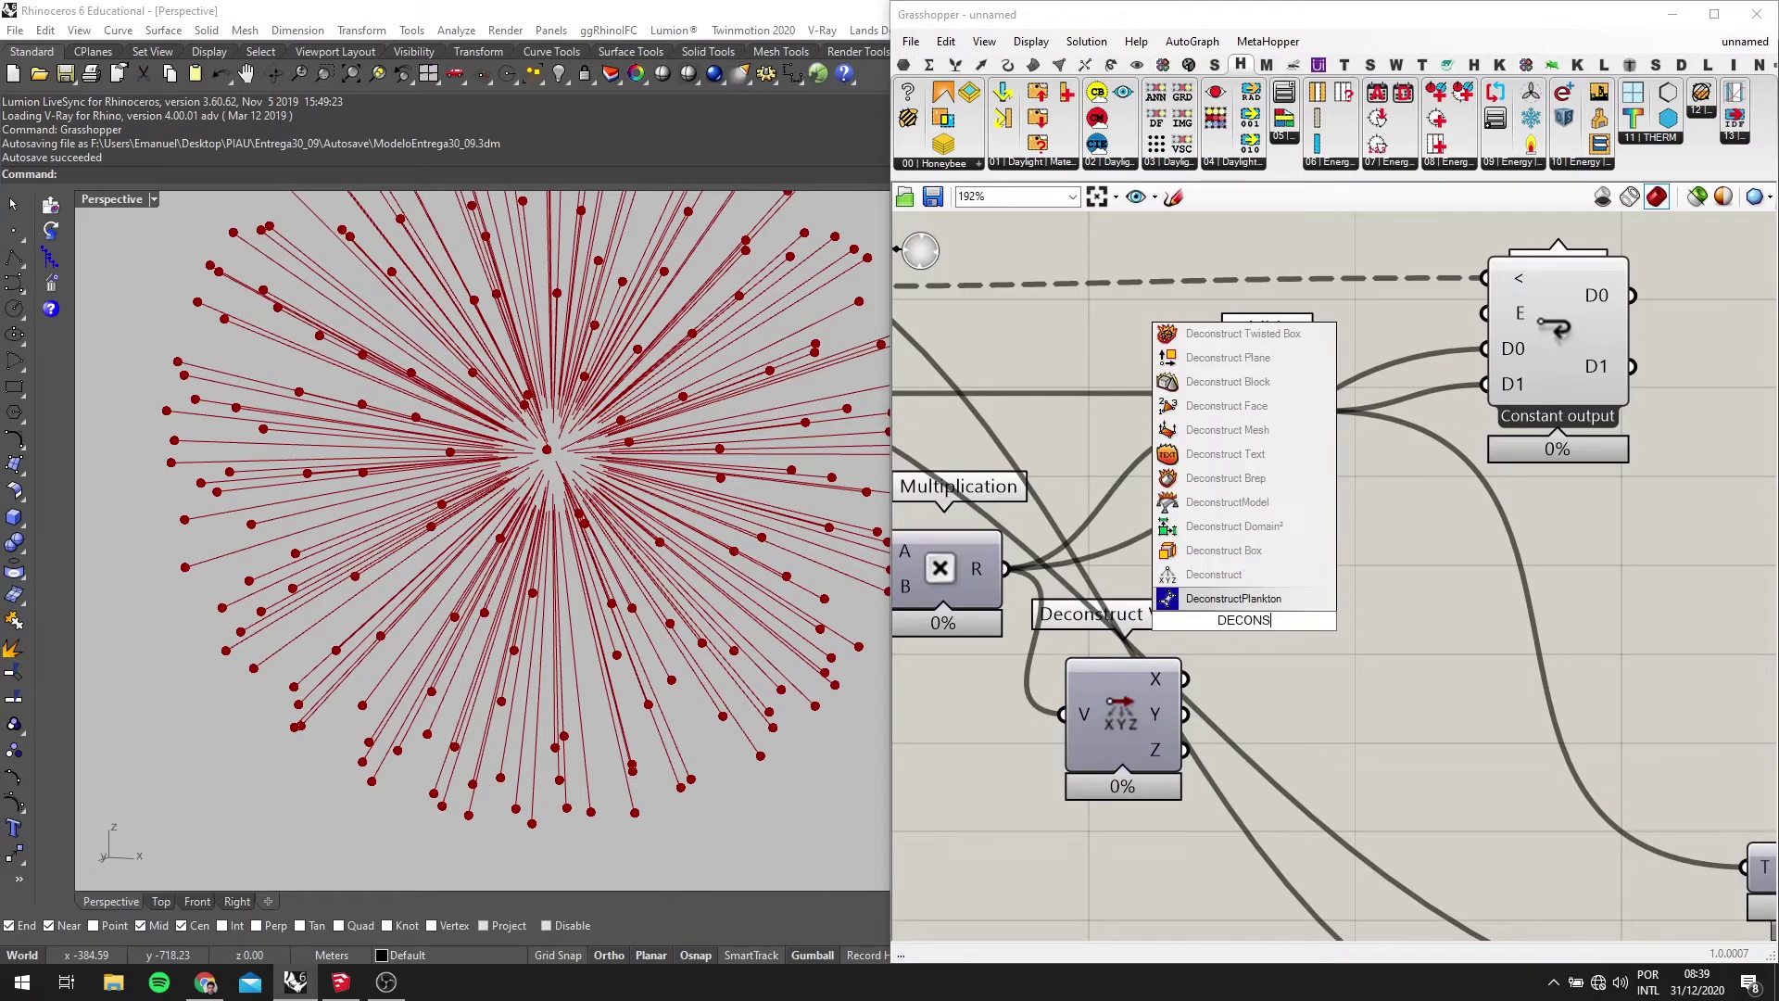
key(BackSpace)
key(BackSpace)
key(BackSpace)
key(BackSpace)
key(BackSpace)
key(BackSpace)
key(BackSpace)
key(BackSpace)
key(BackSpace)
key(BackSpace)
key(BackSpace)
key(BackSpace)
text(VE)
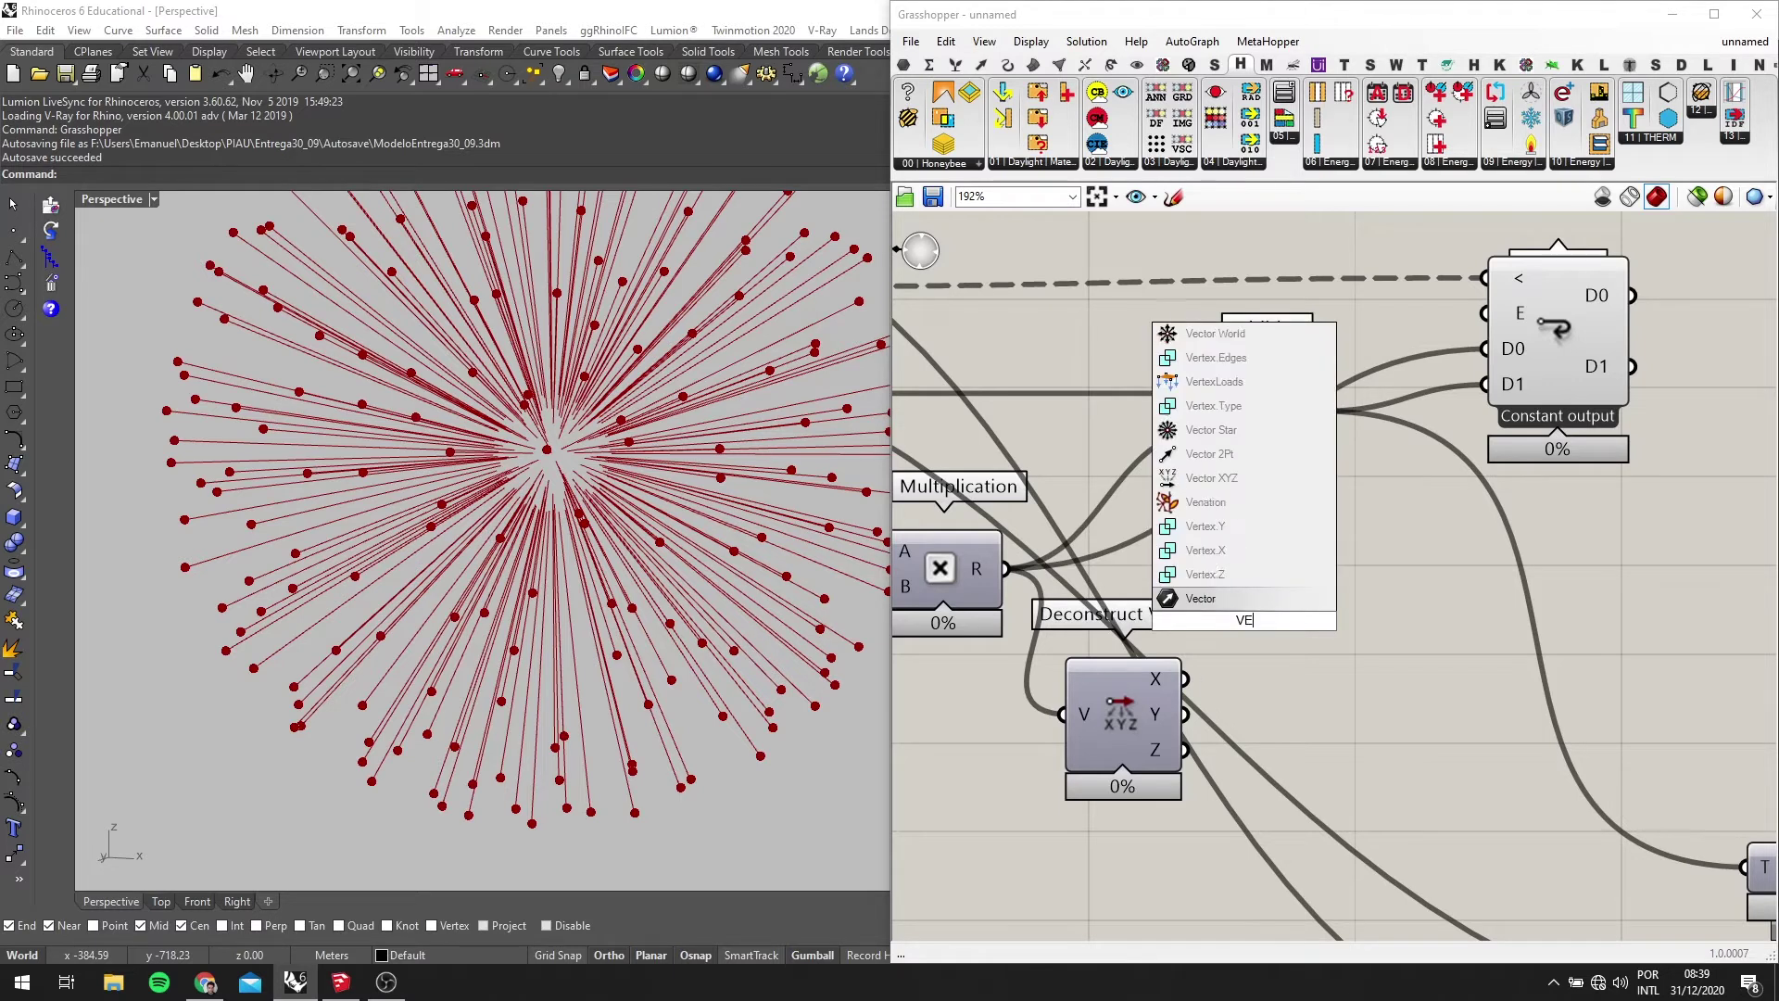
text(CTOR XYZ)
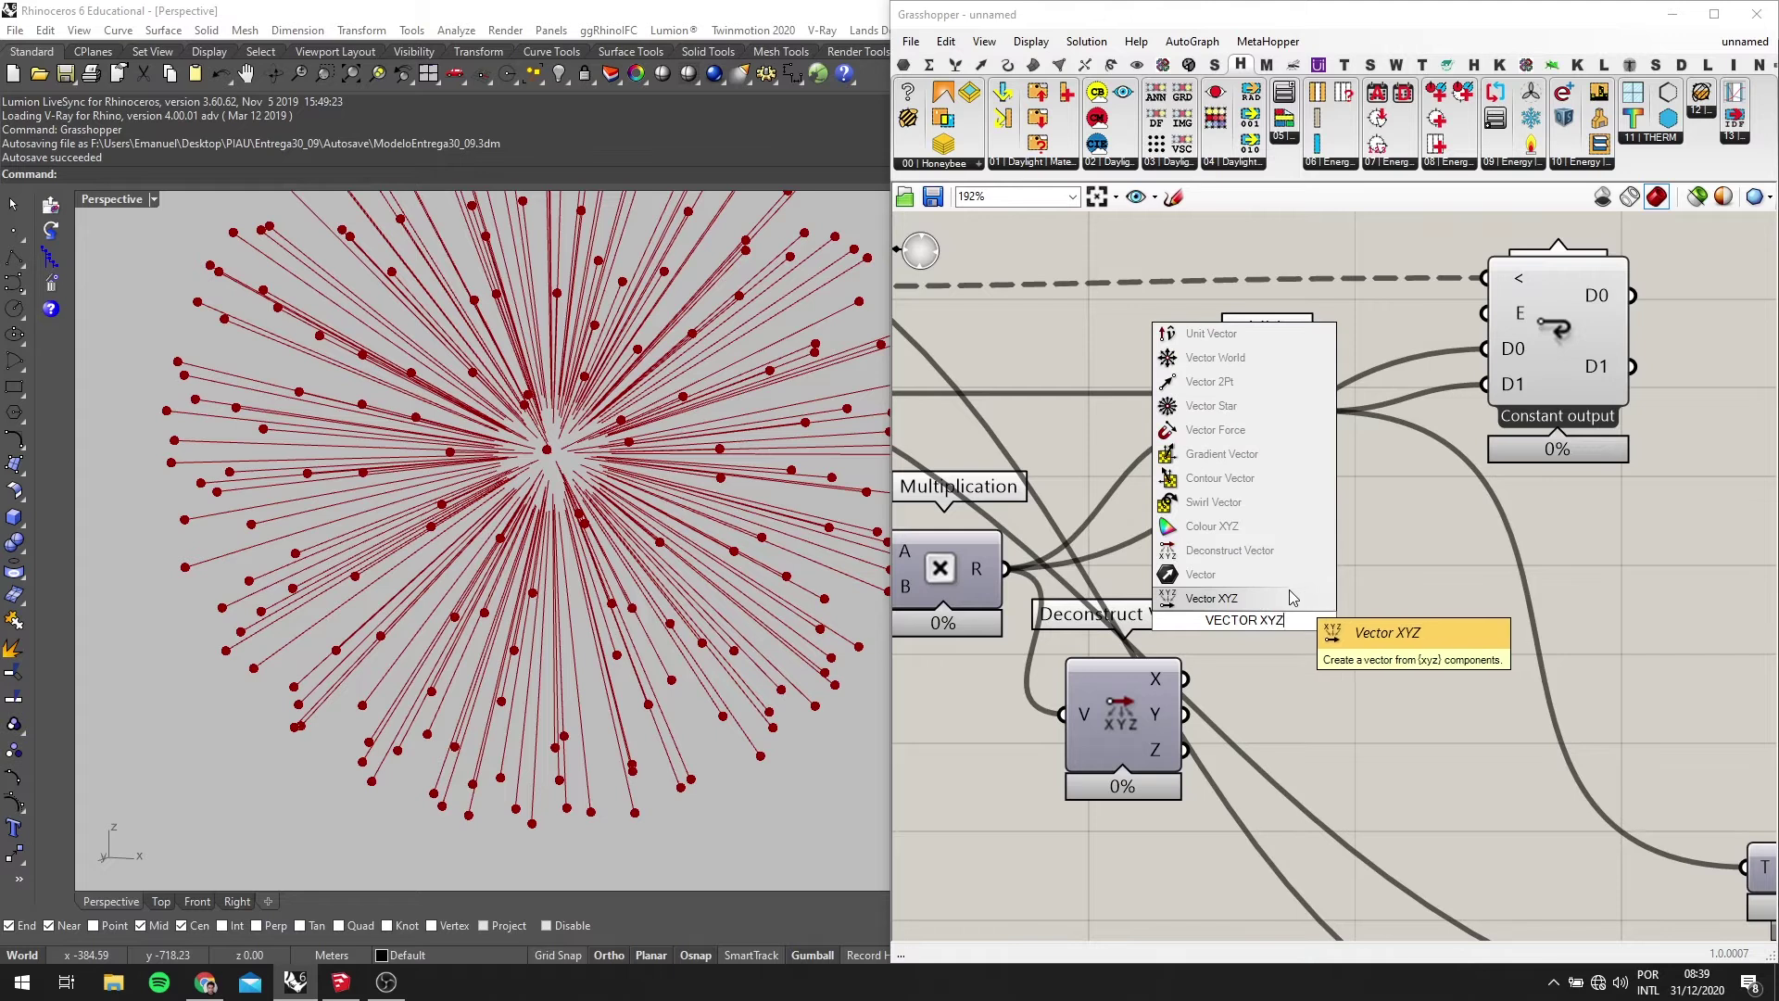
click(1293, 598)
scroll(1302, 604, down, 2)
scroll(1251, 609, up, 1)
drag(1260, 616, 1360, 695)
scroll(1334, 598, down, 2)
scroll(1262, 634, up, 3)
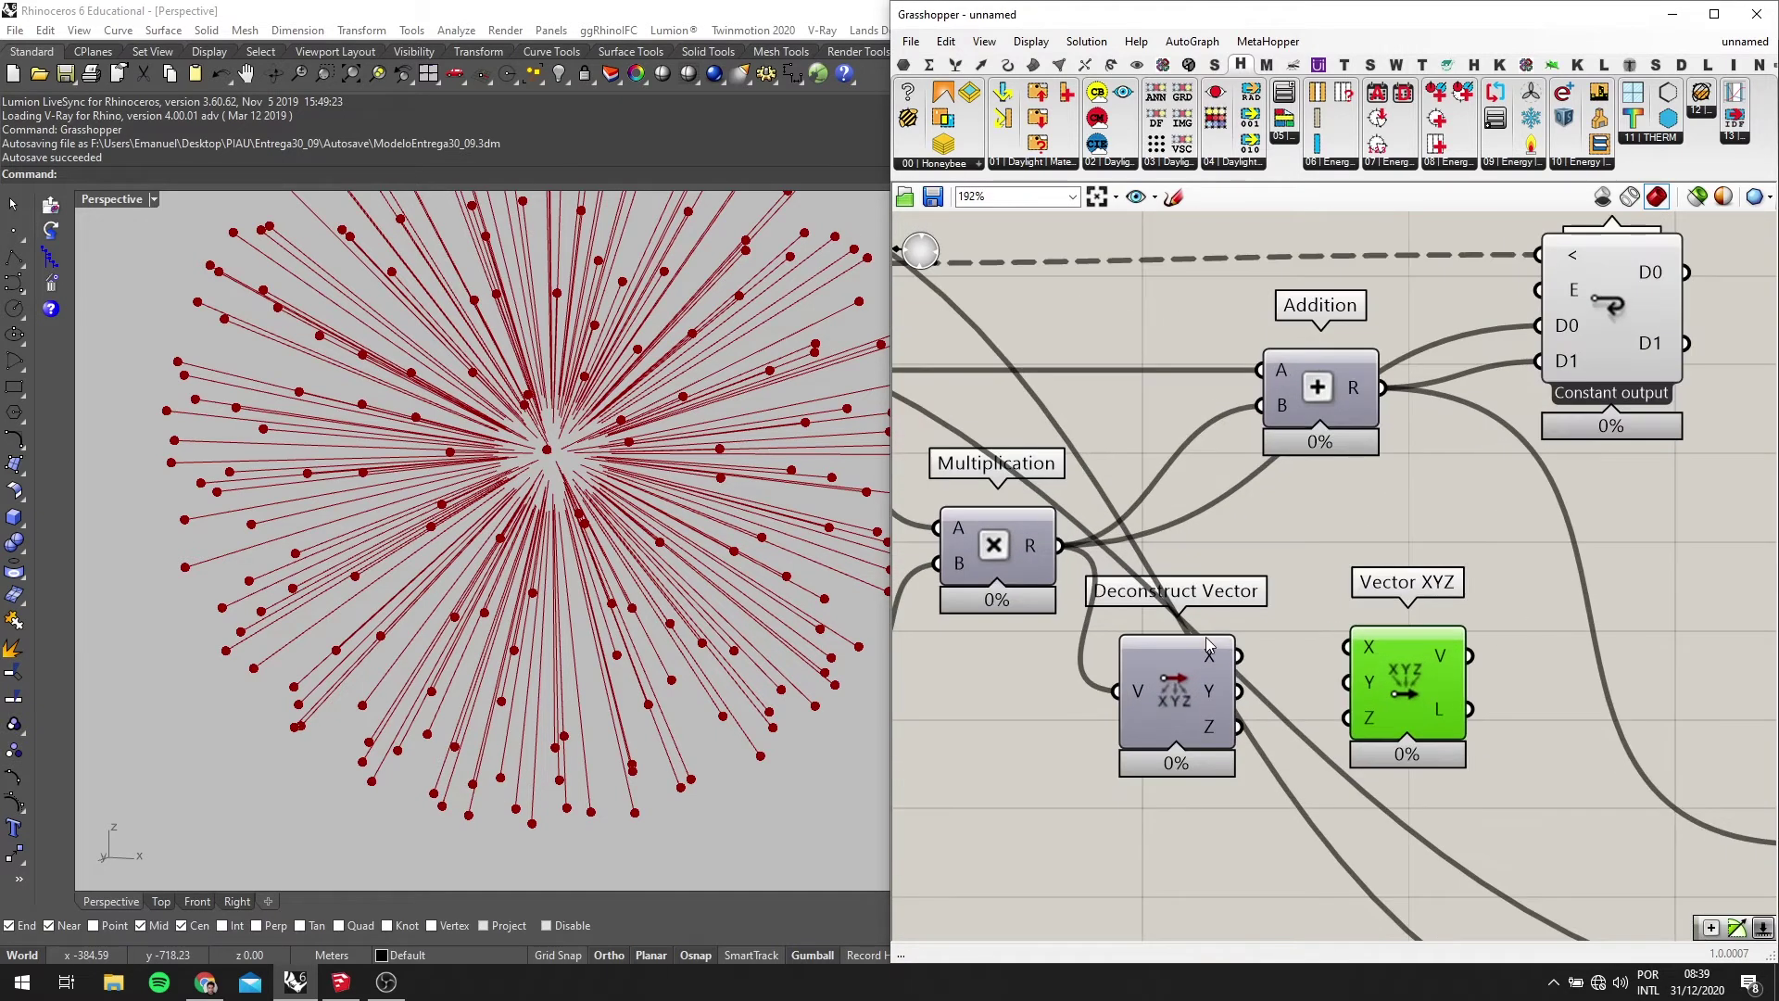
scroll(1353, 640, down, 2)
scroll(1351, 637, up, 2)
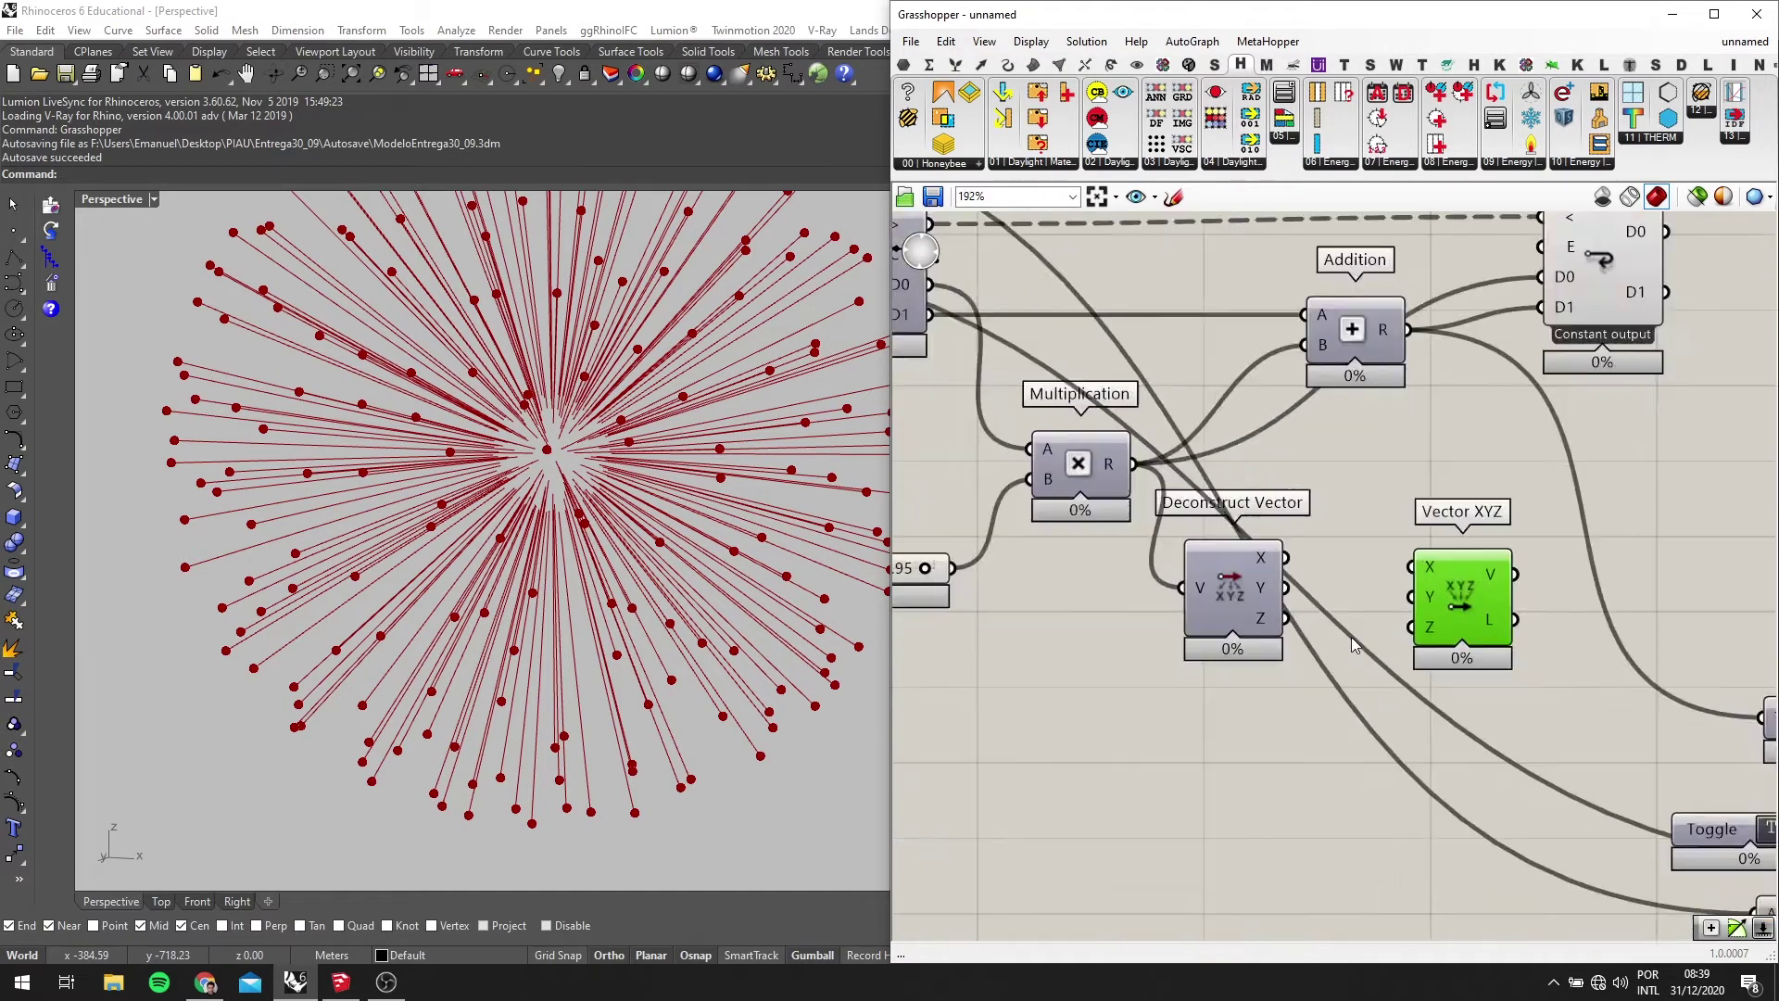
drag(1275, 621, 1418, 627)
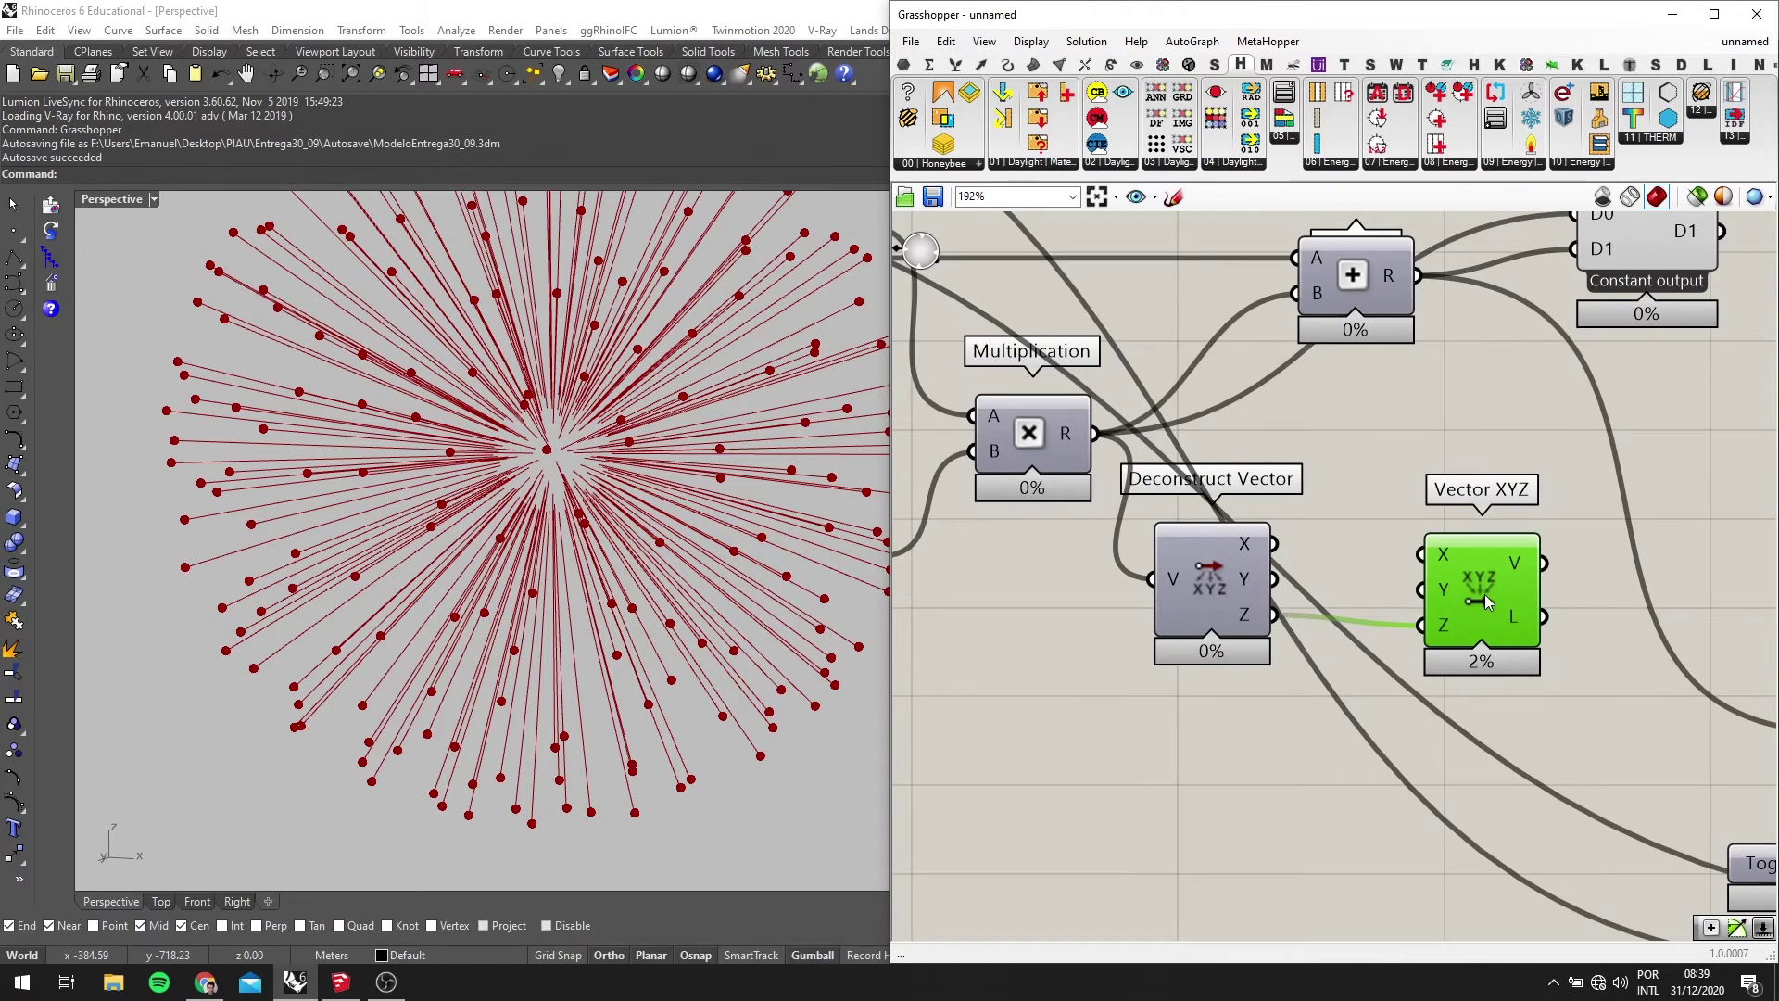
scroll(1483, 600, down, 2)
scroll(1424, 596, up, 2)
scroll(1529, 637, up, 2)
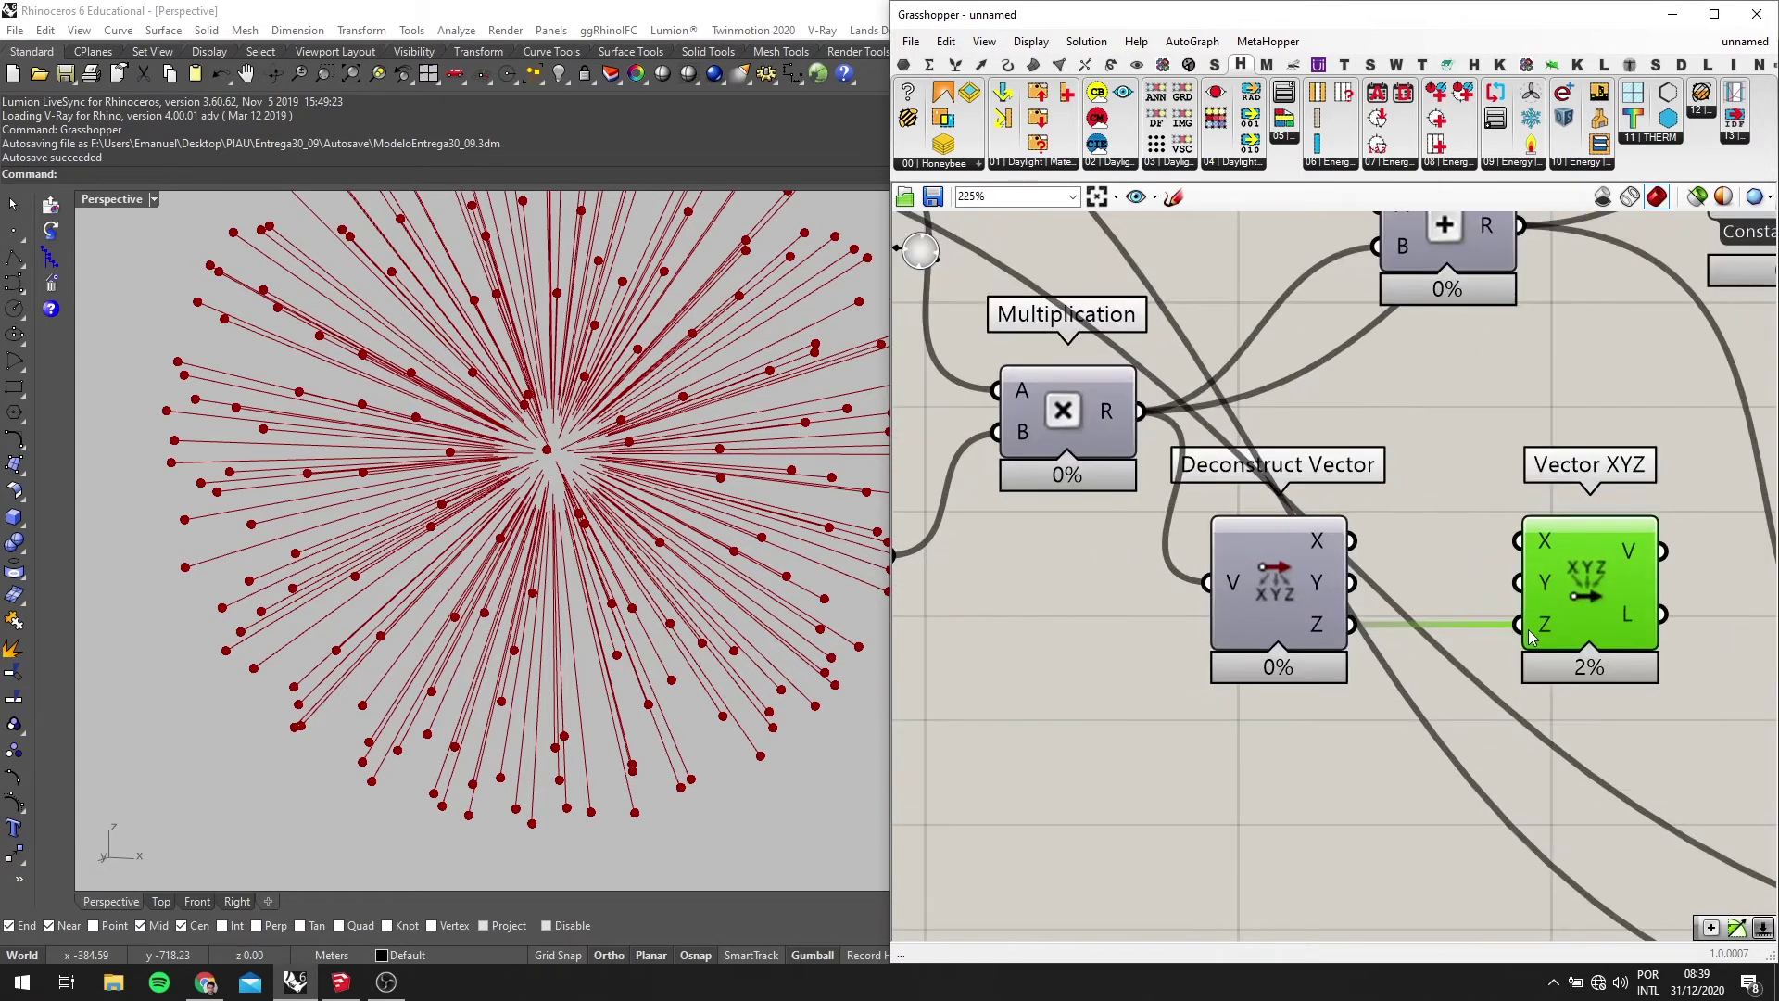
ctrl+drag(1527, 625, 1351, 625)
Connect the X and Y outputs of Deconstruct Vector to the X and Y inputs of Vector XYZ
drag(1350, 540, 1351, 582)
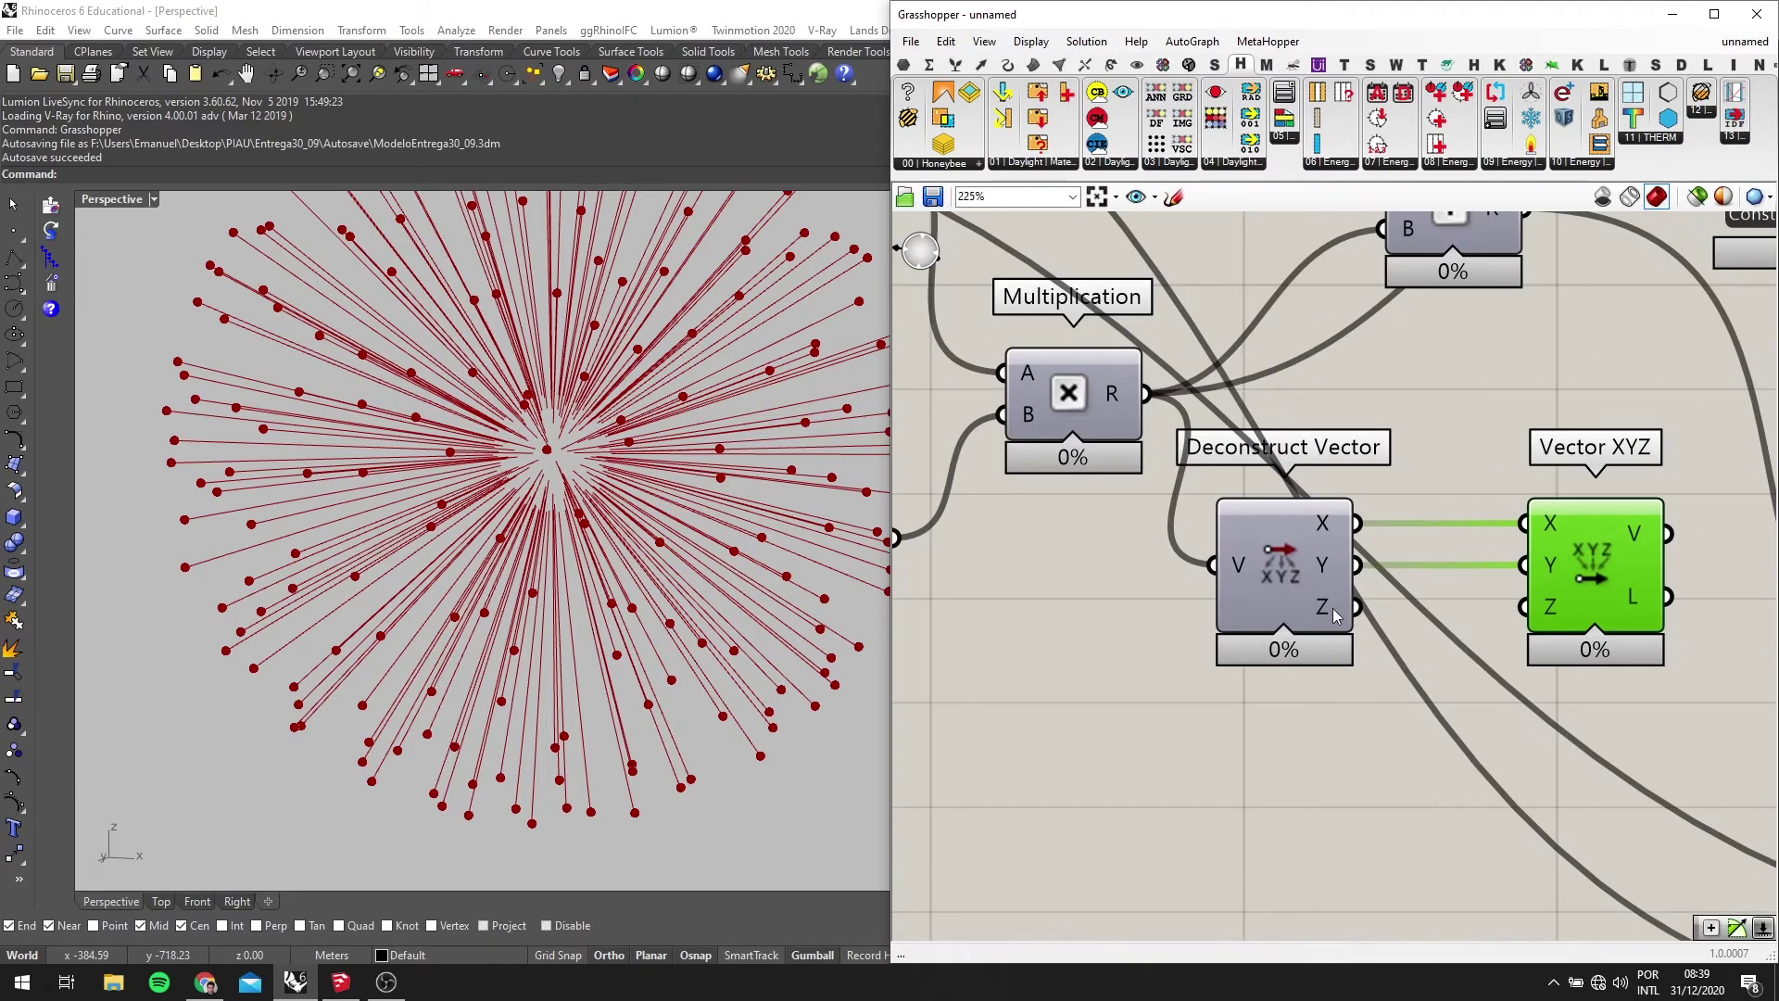
scroll(684, 528, up, 3)
scroll(687, 400, down, 3)
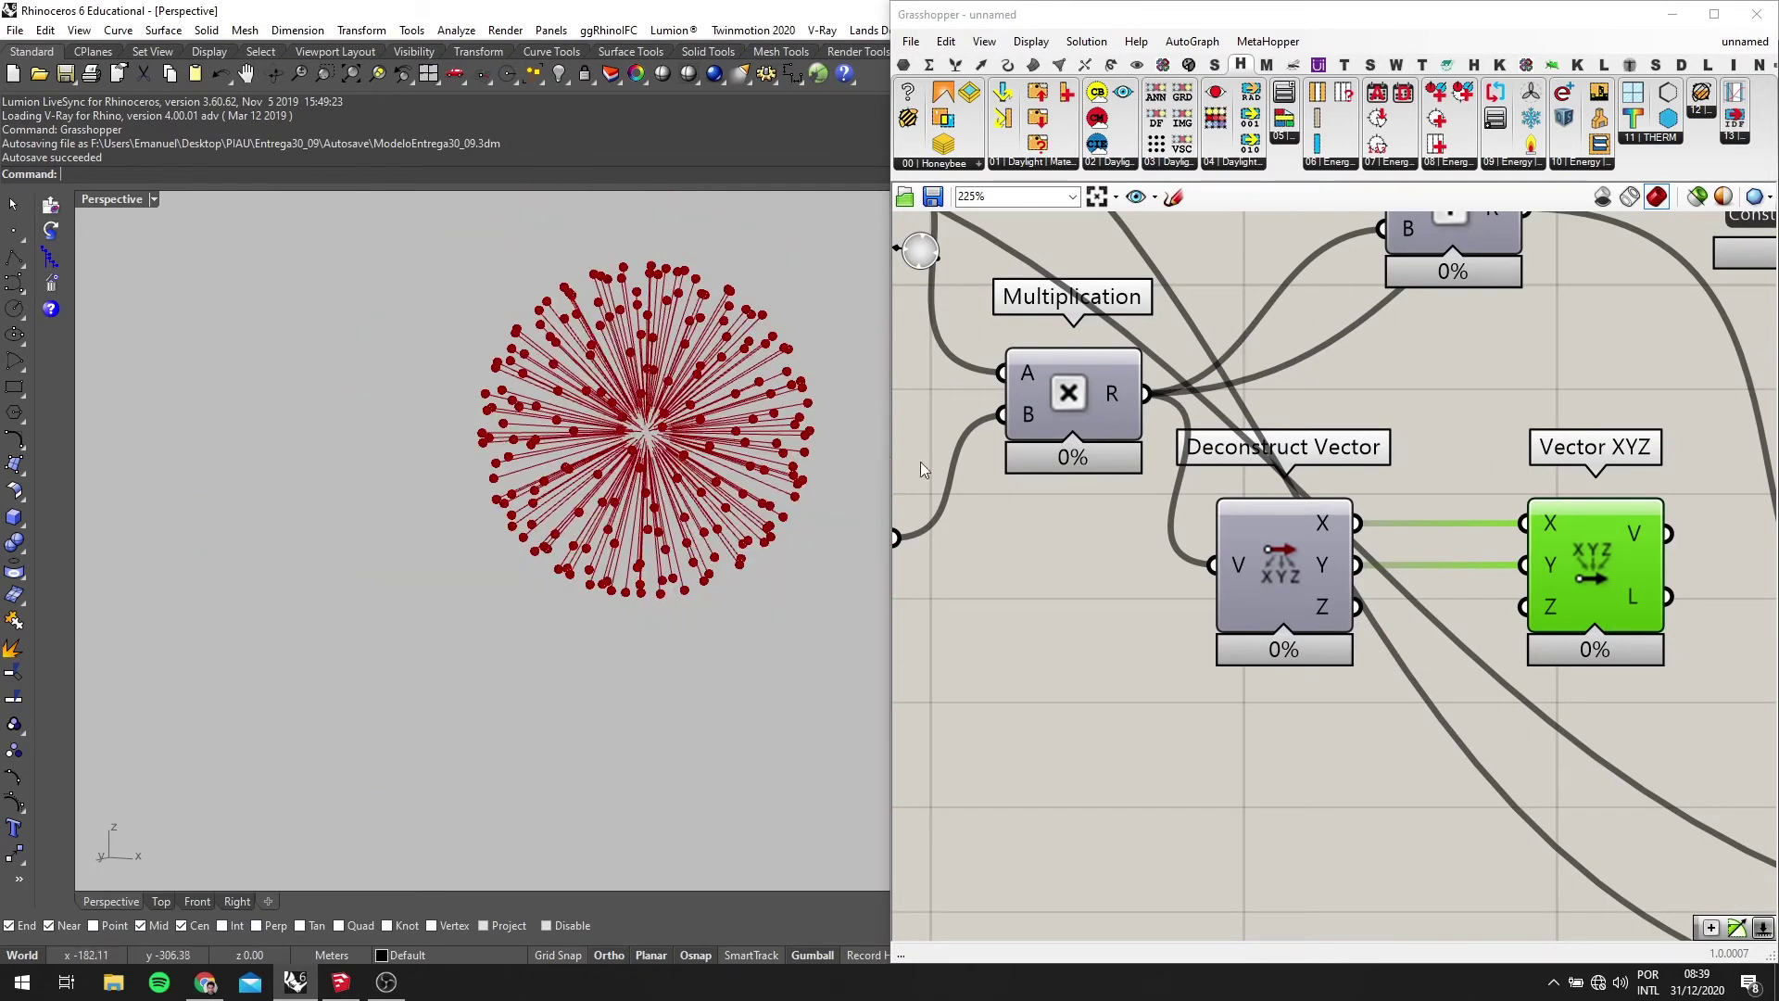
right_drag(802, 533, 722, 556)
scroll(1379, 561, down, 2)
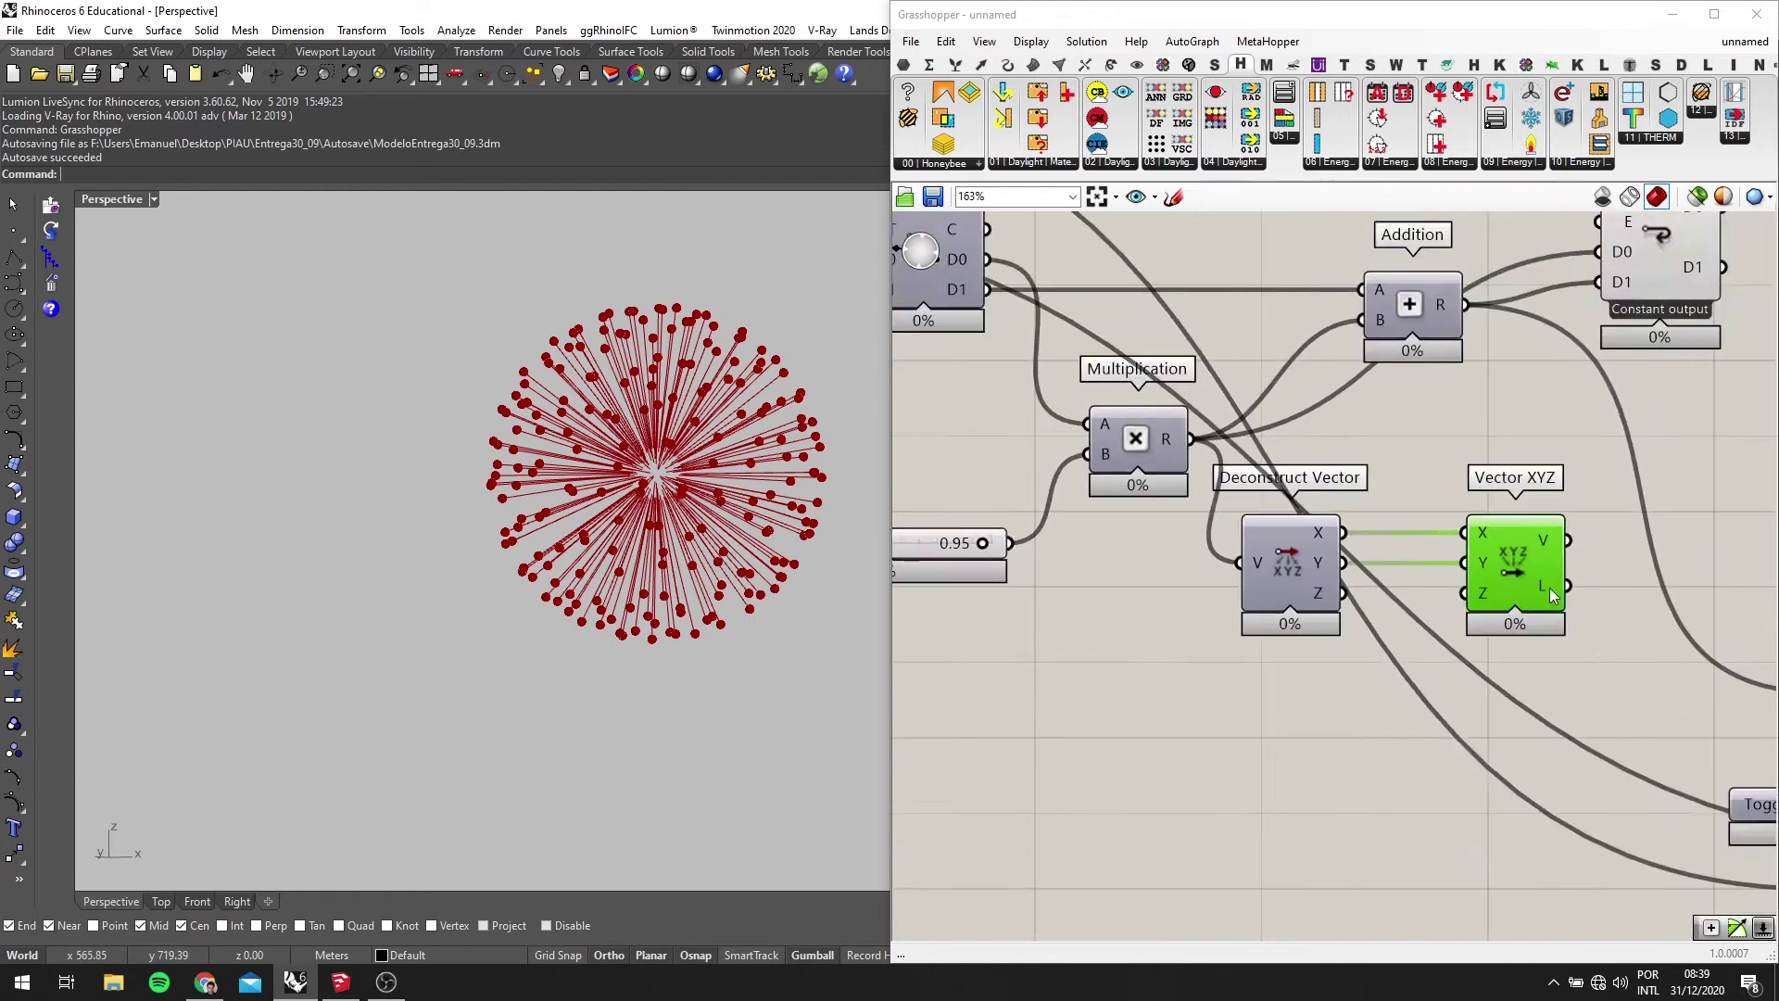
Shift the Addition and downstream components to make room, and feed Addition's B input from Vector XYZ's V output instead of Multiplication
right_drag(1594, 527, 1176, 558)
scroll(1178, 557, down, 2)
drag(1341, 482, 1199, 448)
drag(1210, 376, 1440, 379)
drag(1059, 446, 1230, 424)
scroll(1179, 551, up, 1)
right_drag(1036, 616, 1274, 536)
scroll(1172, 515, down, 3)
scroll(1239, 473, up, 2)
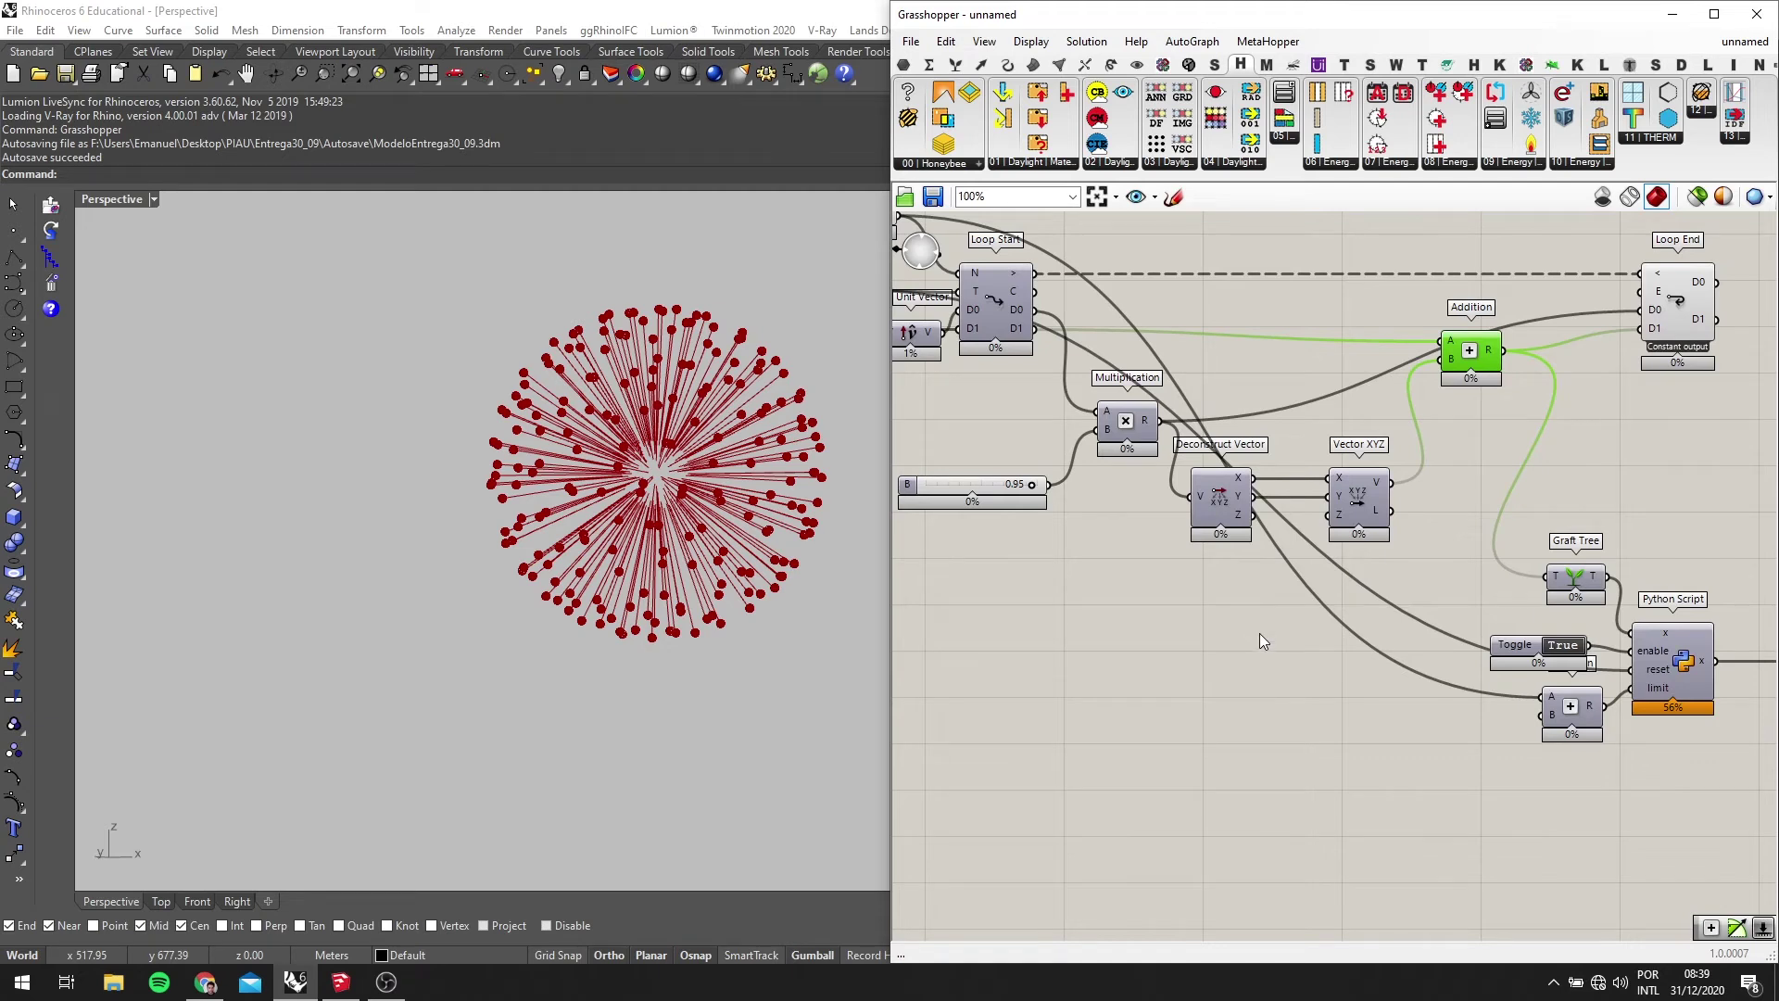
Add a Graph Mapper component below the Deconstruct Vector and Vector XYZ components
scroll(1259, 637, up, 1)
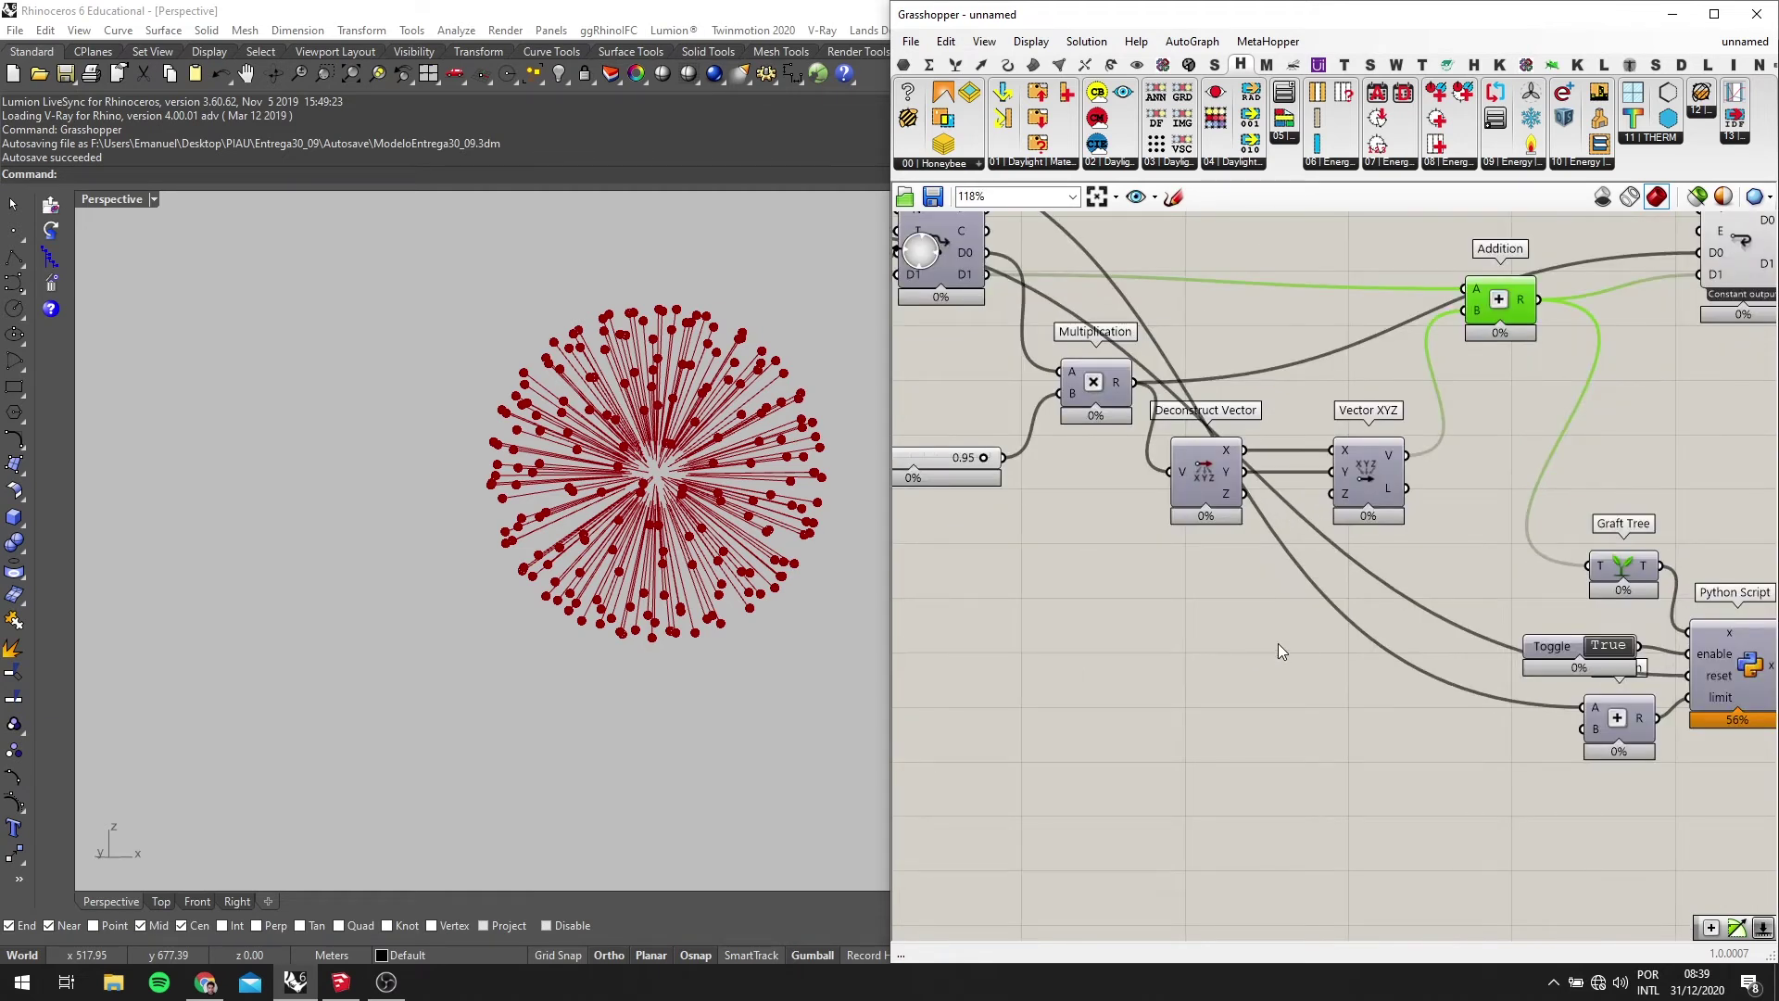
scroll(1234, 683, up, 1)
double_click(1204, 671)
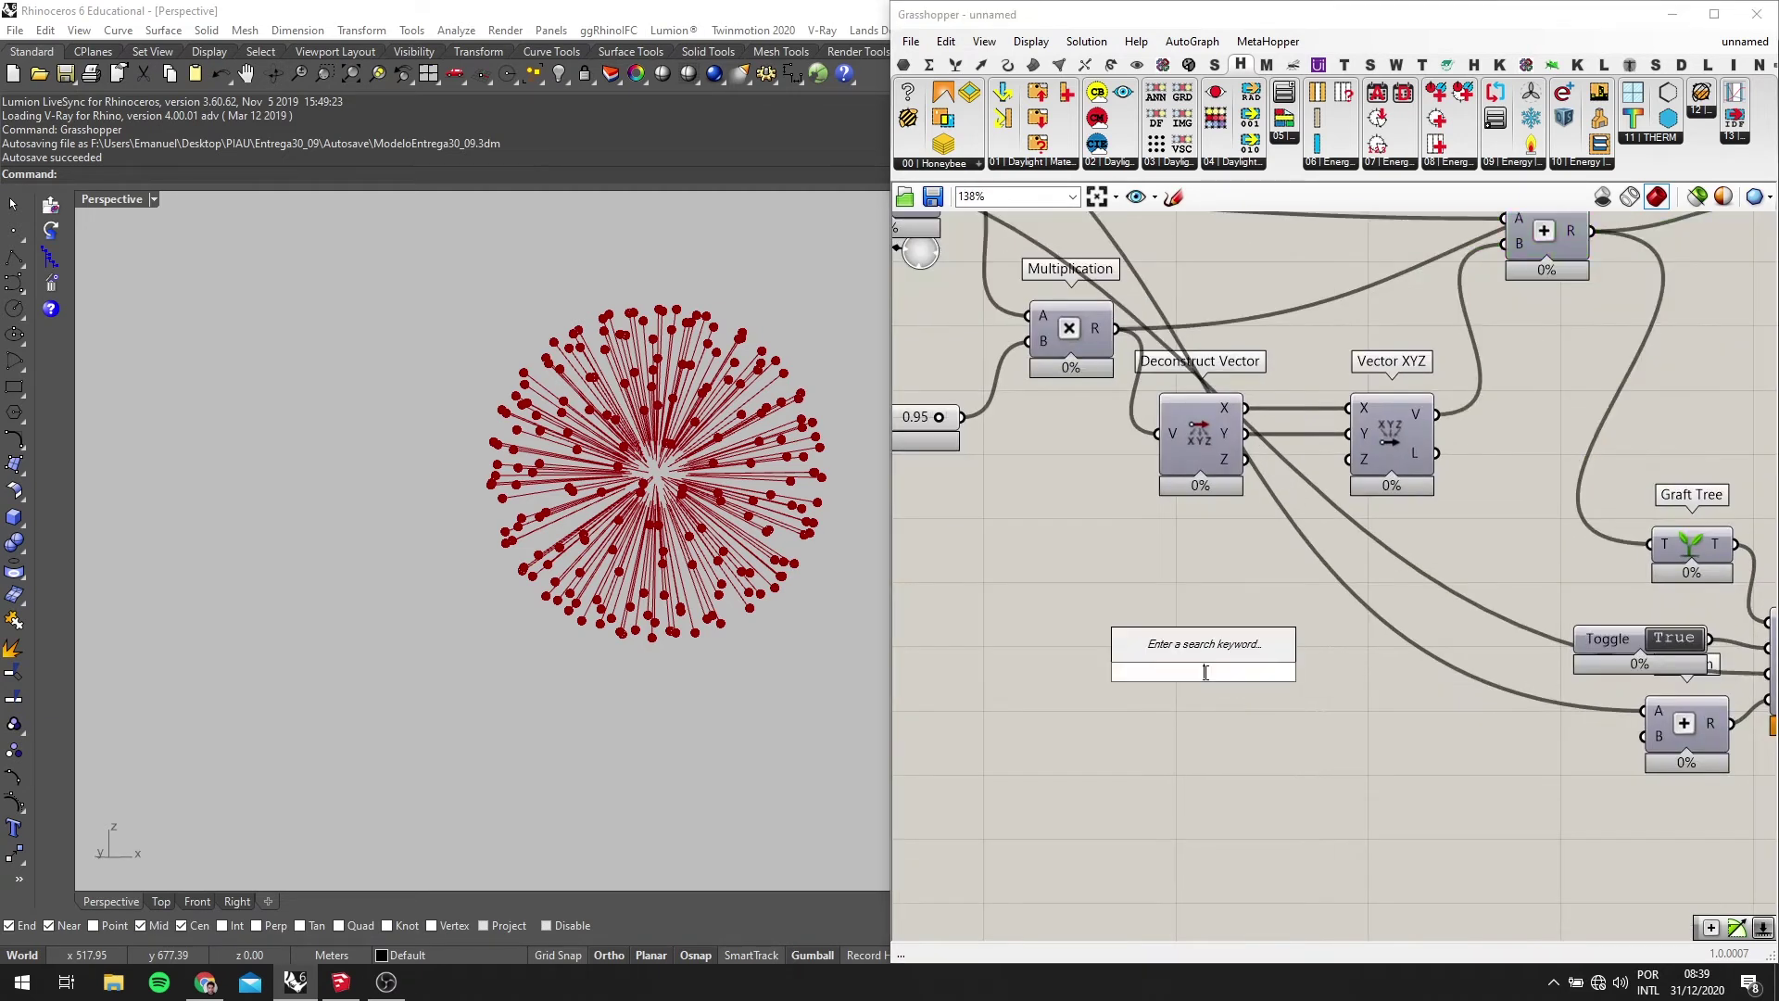
text(GRAPH M)
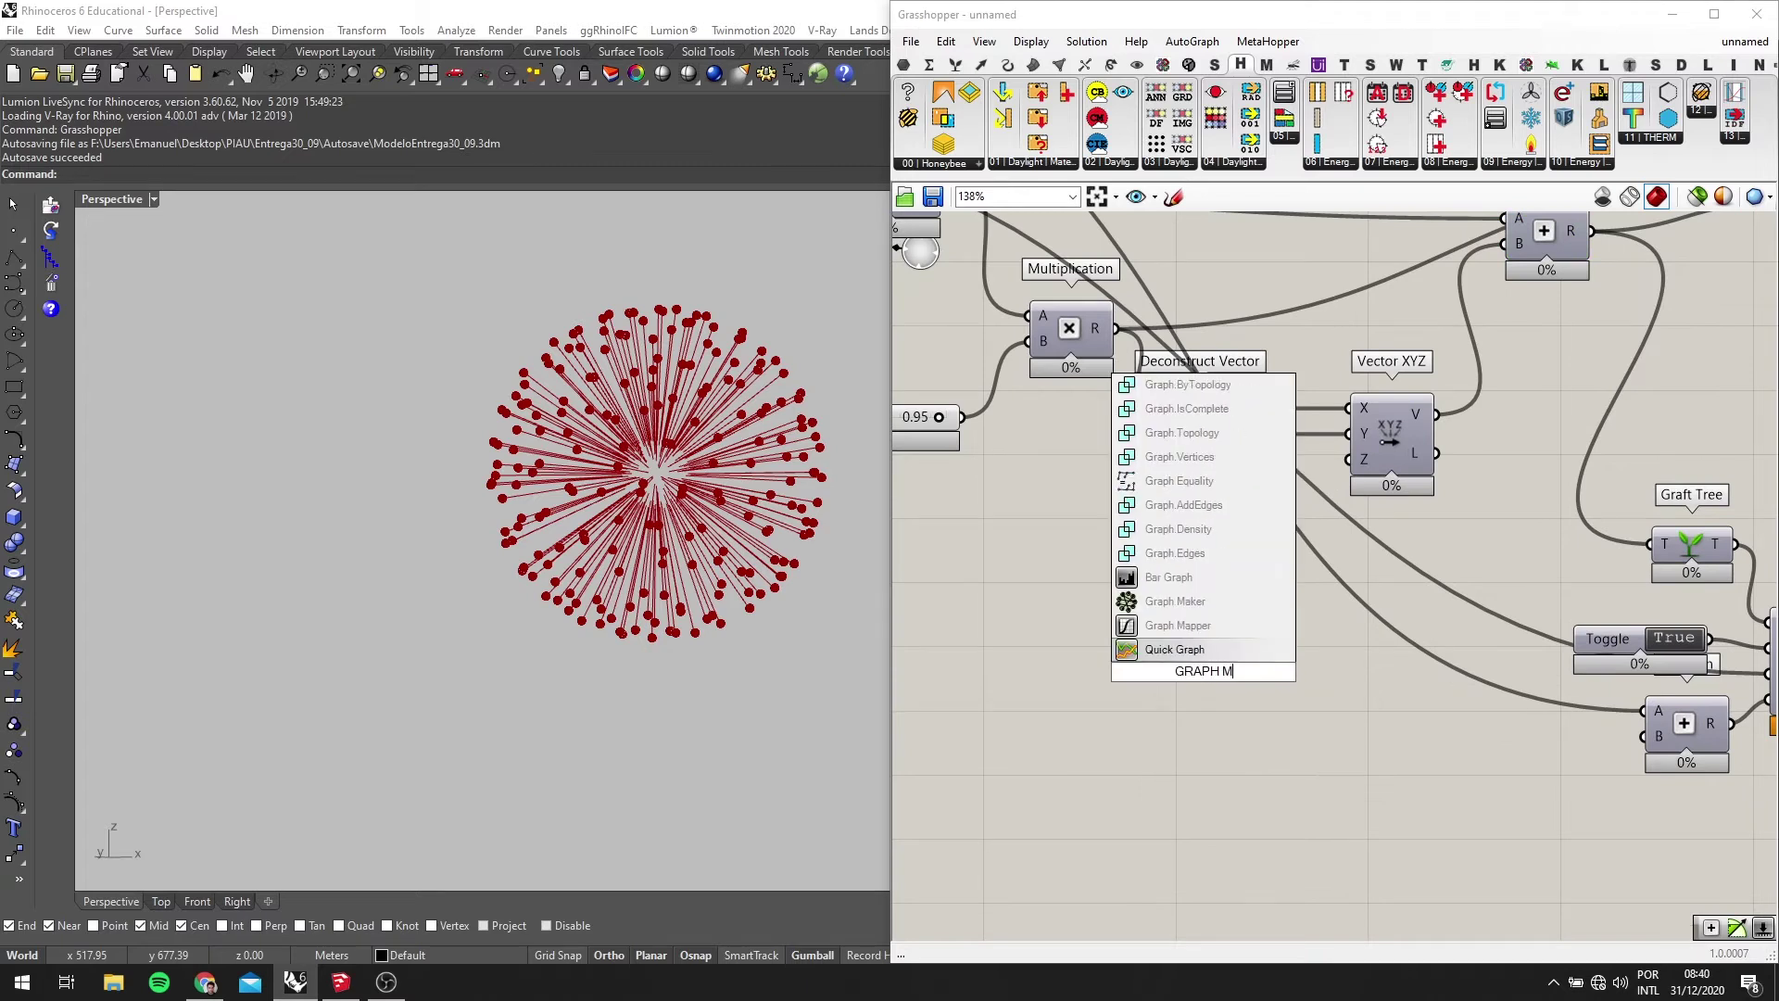
text(AP)
key(Return)
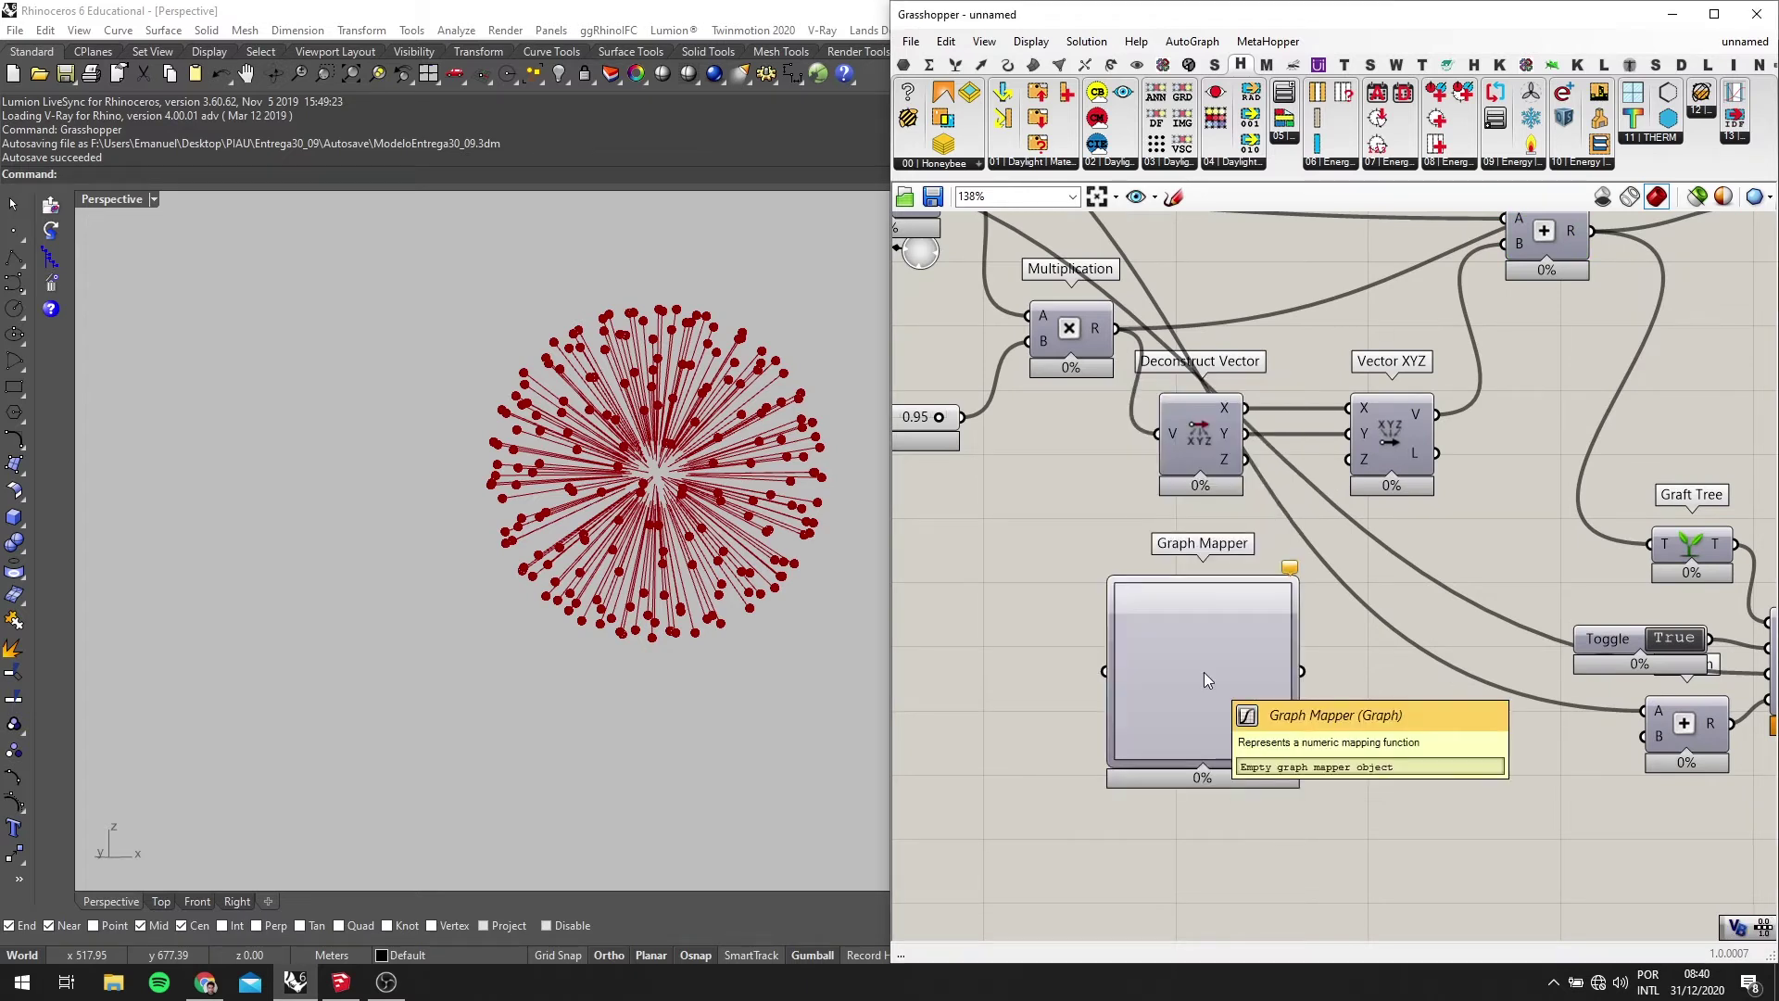
scroll(1281, 658, down, 3)
scroll(1078, 348, up, 2)
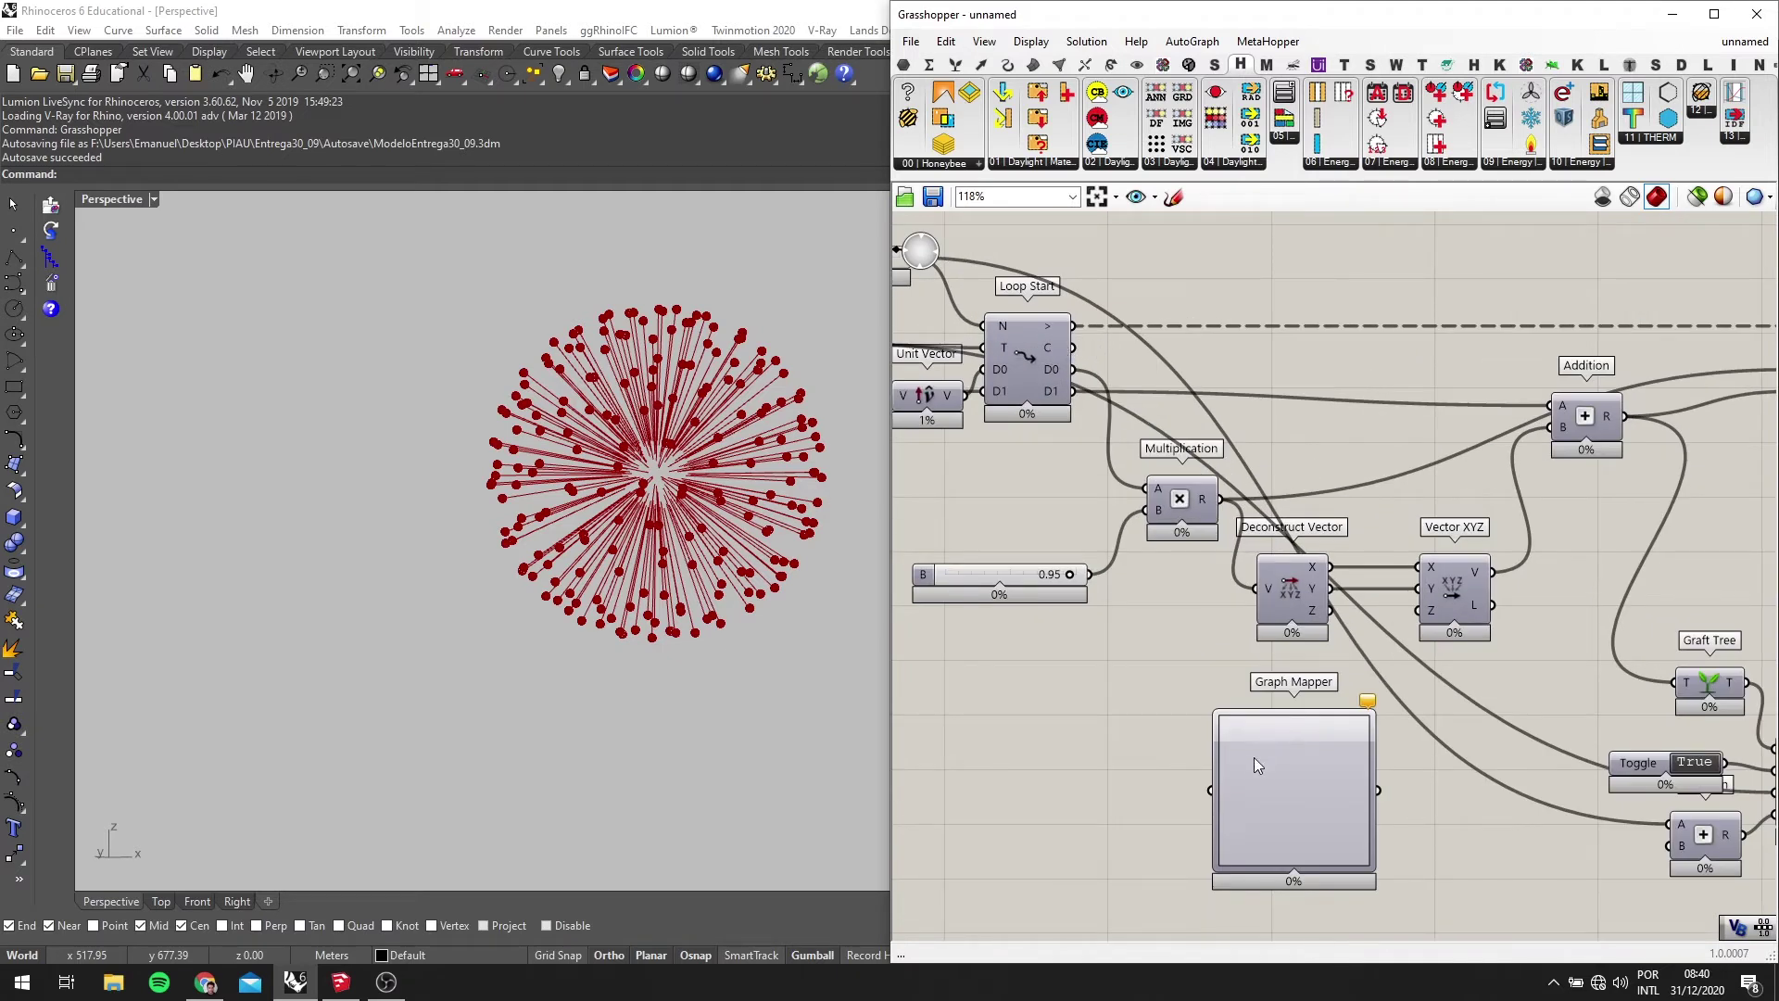
scroll(1315, 818, up, 2)
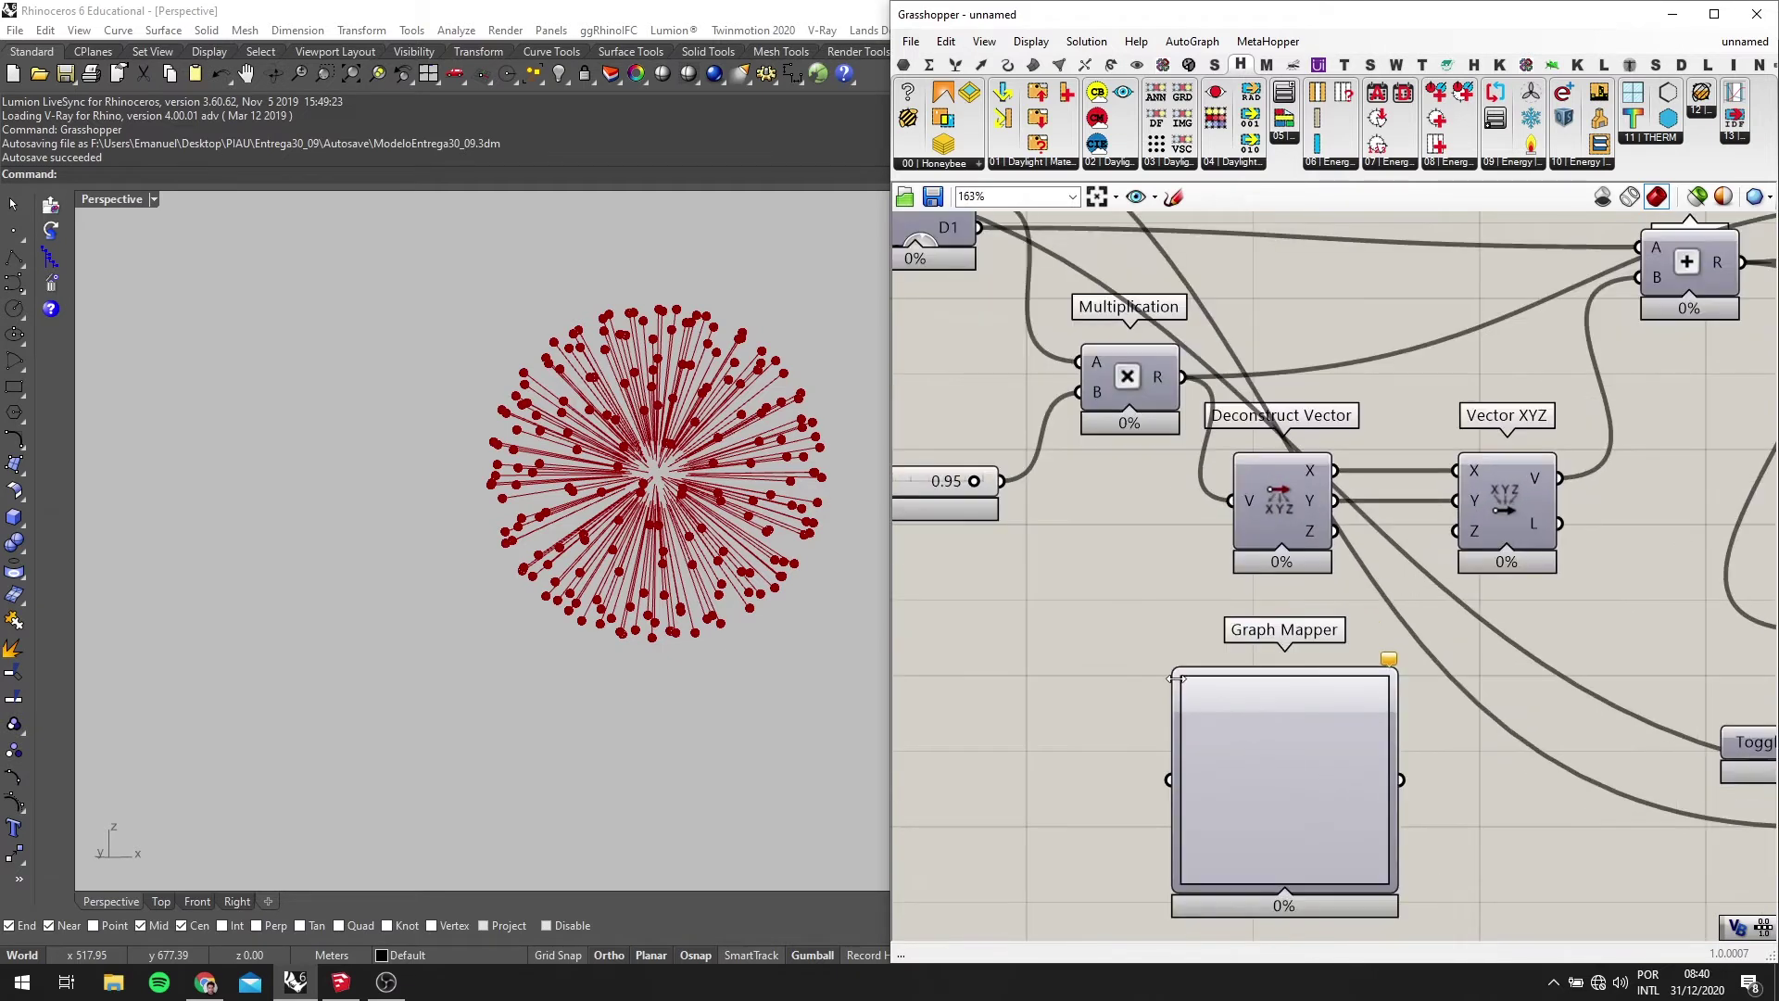
scroll(1175, 680, down, 2)
scroll(1267, 747, down, 2)
scroll(1094, 441, up, 1)
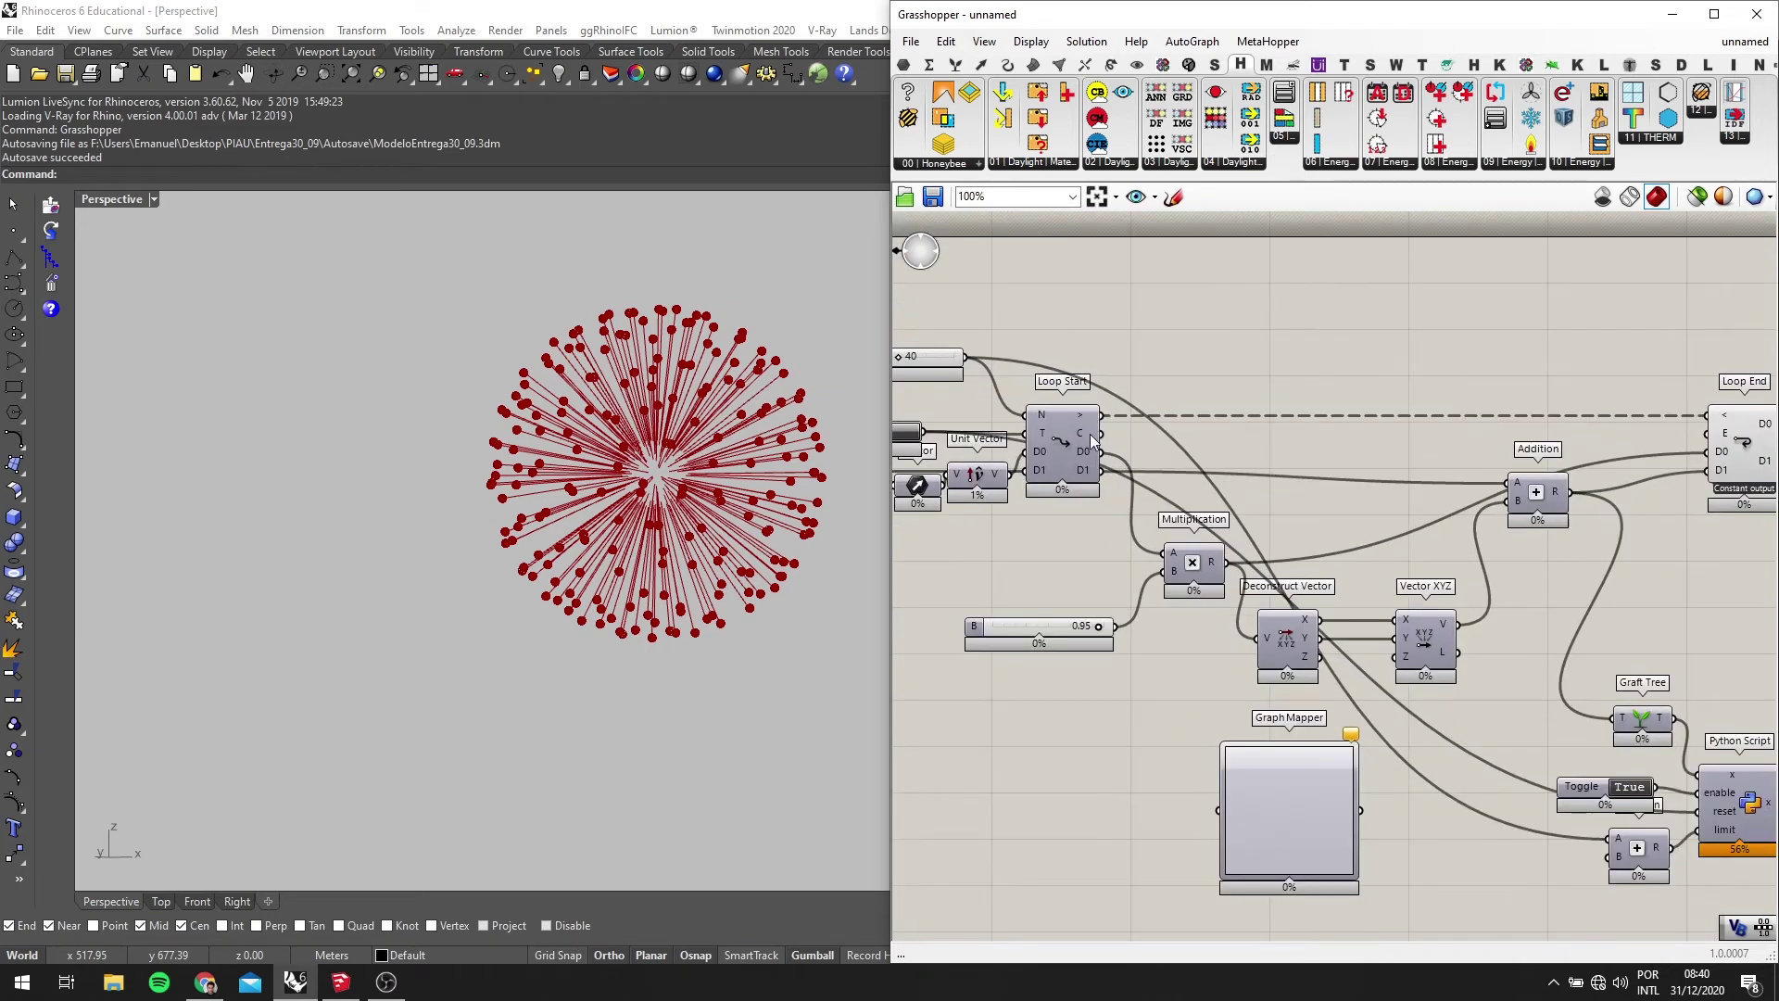
scroll(1240, 784, up, 1)
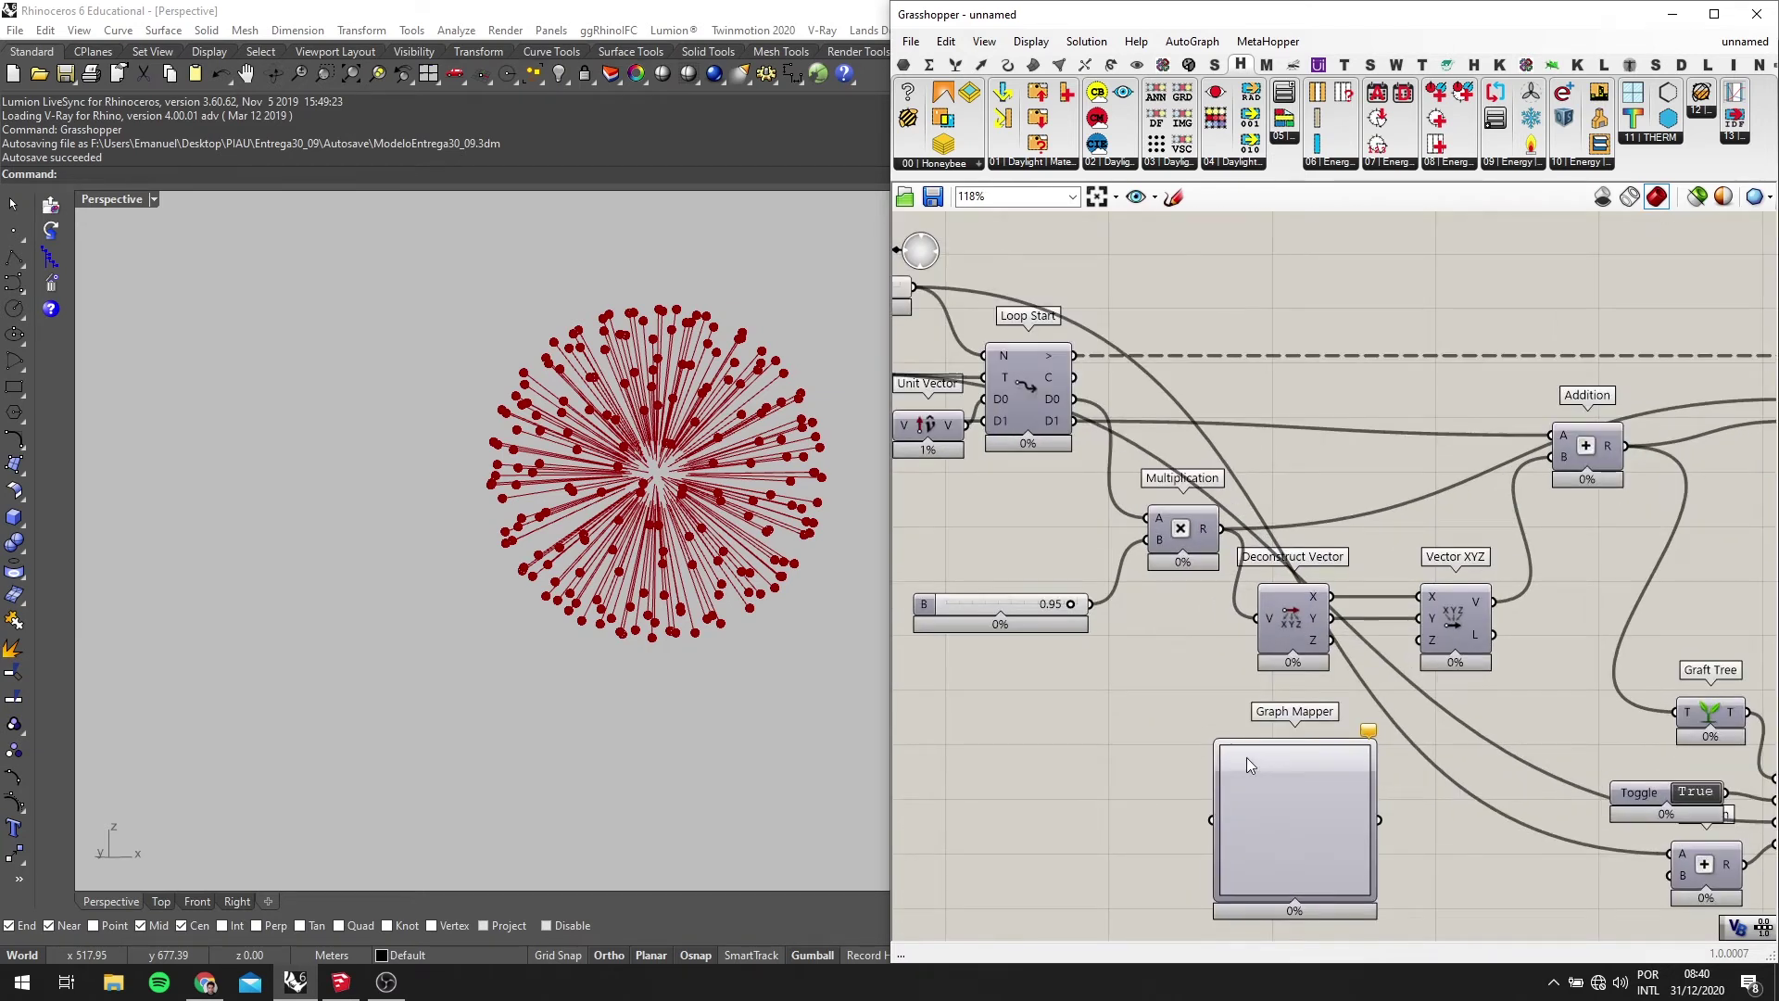
Shift the Graph Mapper slightly sideways below Deconstruct Vector and Vector XYZ, and set its graph type to Linear
scroll(1425, 786, down, 2)
right_drag(1426, 782, 1337, 611)
scroll(1227, 649, up, 2)
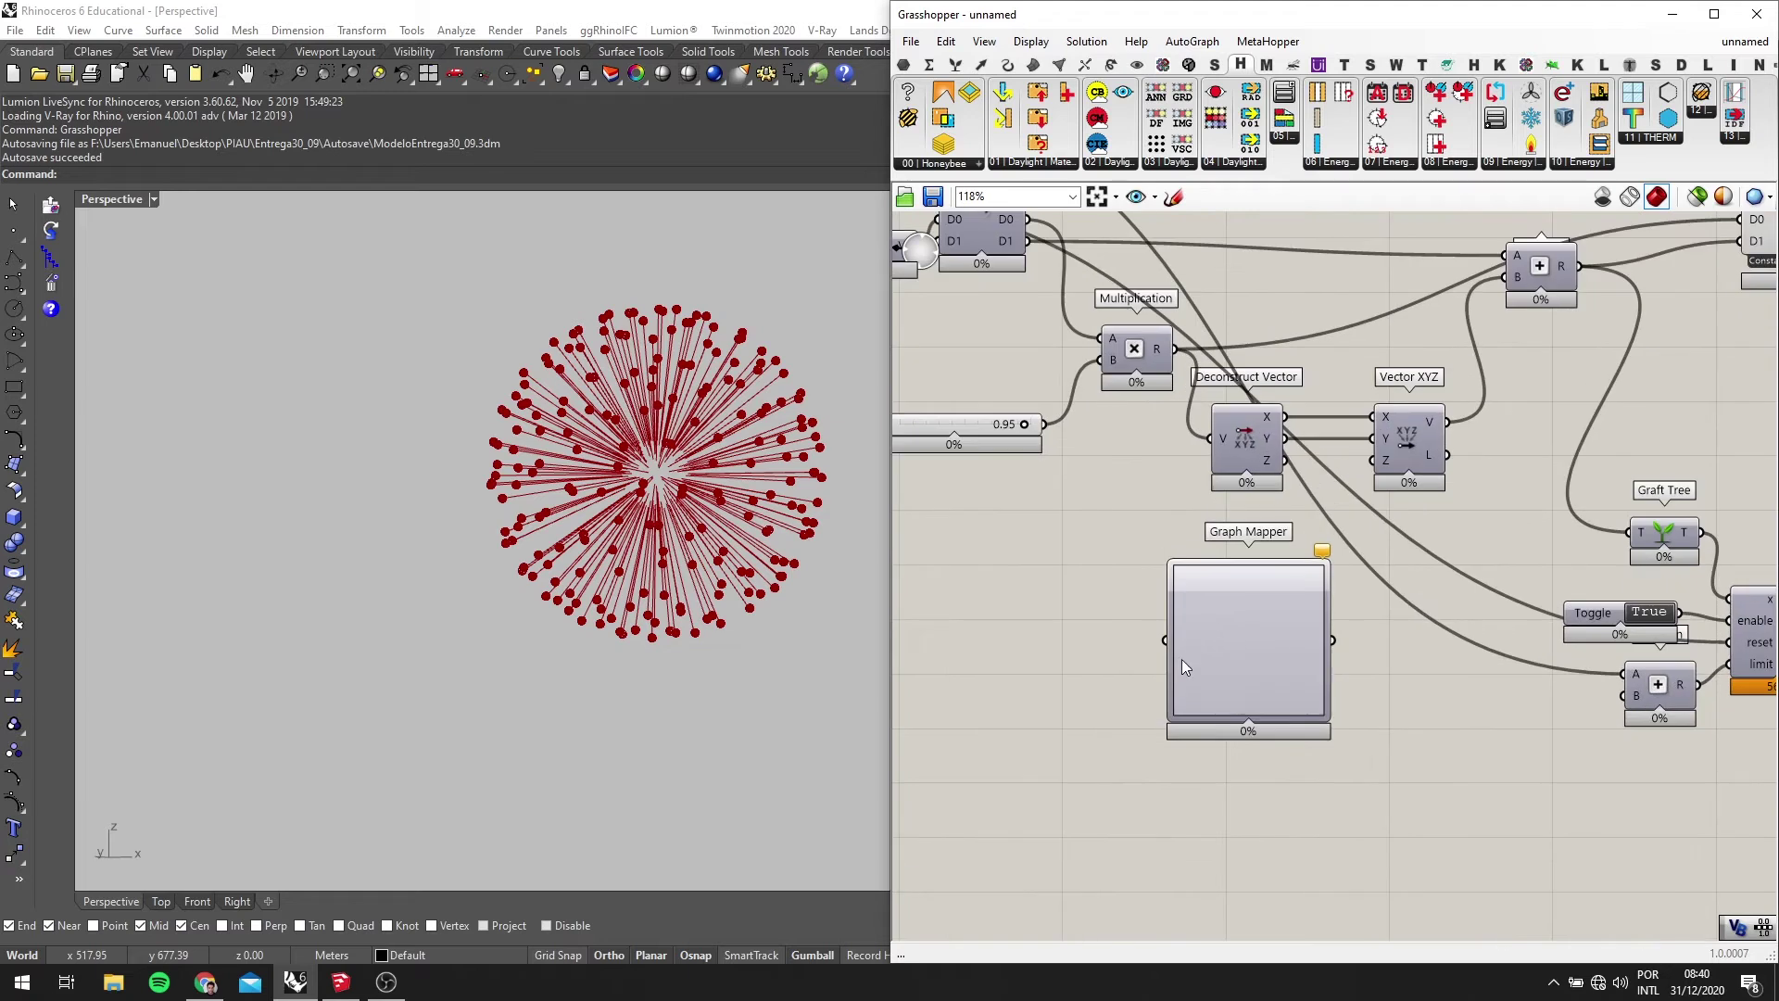
scroll(627, 561, up, 2)
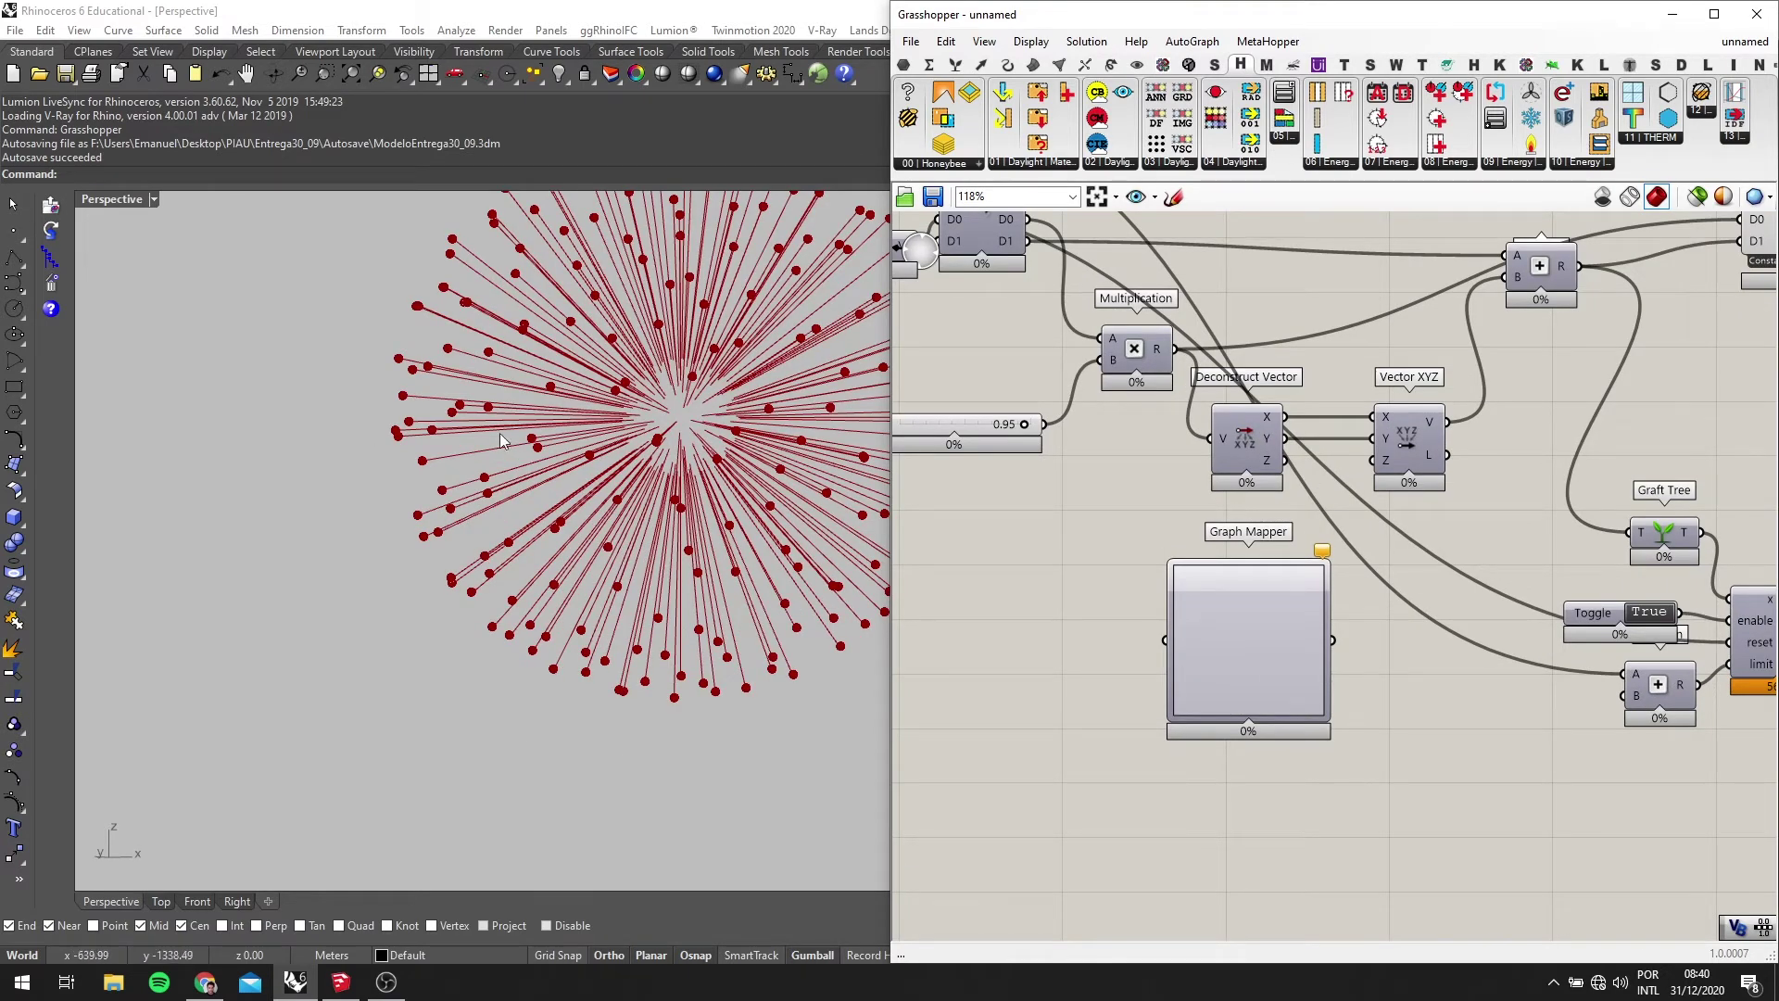
scroll(1376, 600, down, 2)
right_drag(1362, 619, 1285, 625)
scroll(1282, 629, up, 2)
drag(1206, 603, 1243, 591)
scroll(1266, 621, down, 2)
right_click(1244, 591)
mouse_move(1388, 826)
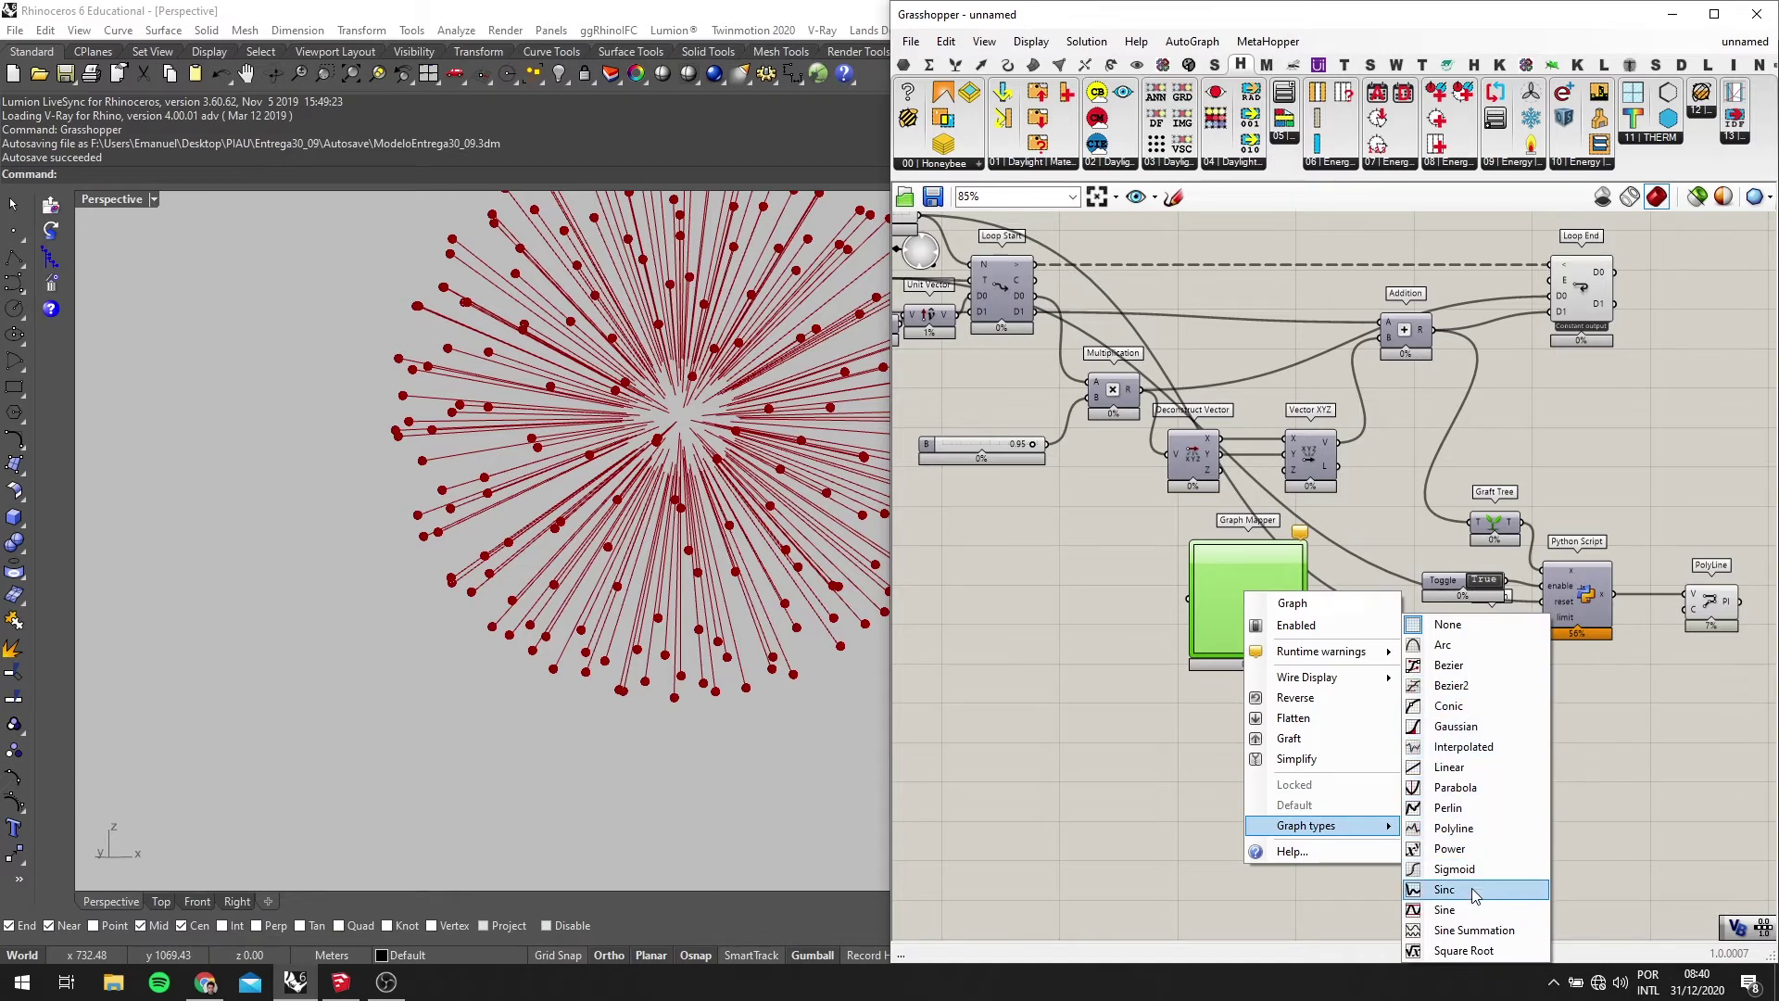
click(1450, 767)
Reshape the Graph Mapper's line so it descends from 1 at the domain start to 0 at its end
scroll(1348, 686, up, 2)
scroll(1247, 531, up, 1)
drag(1246, 531, 1292, 653)
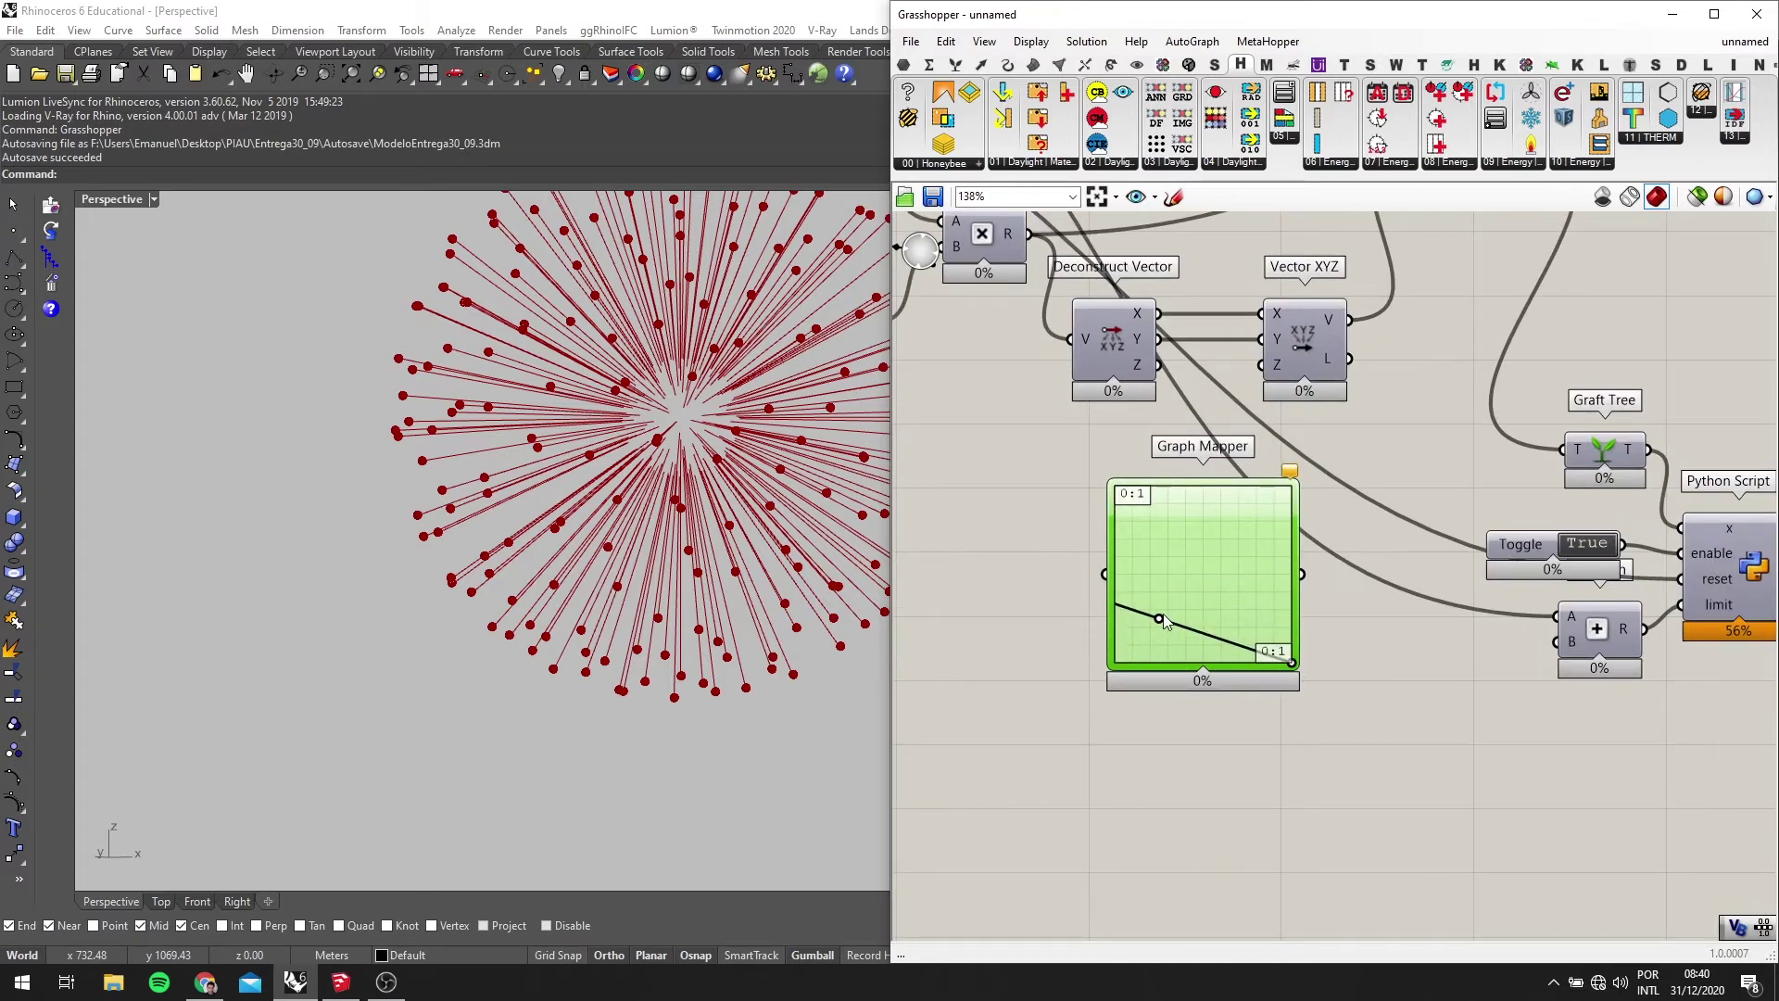
drag(1166, 626, 1104, 469)
scroll(1242, 686, down, 3)
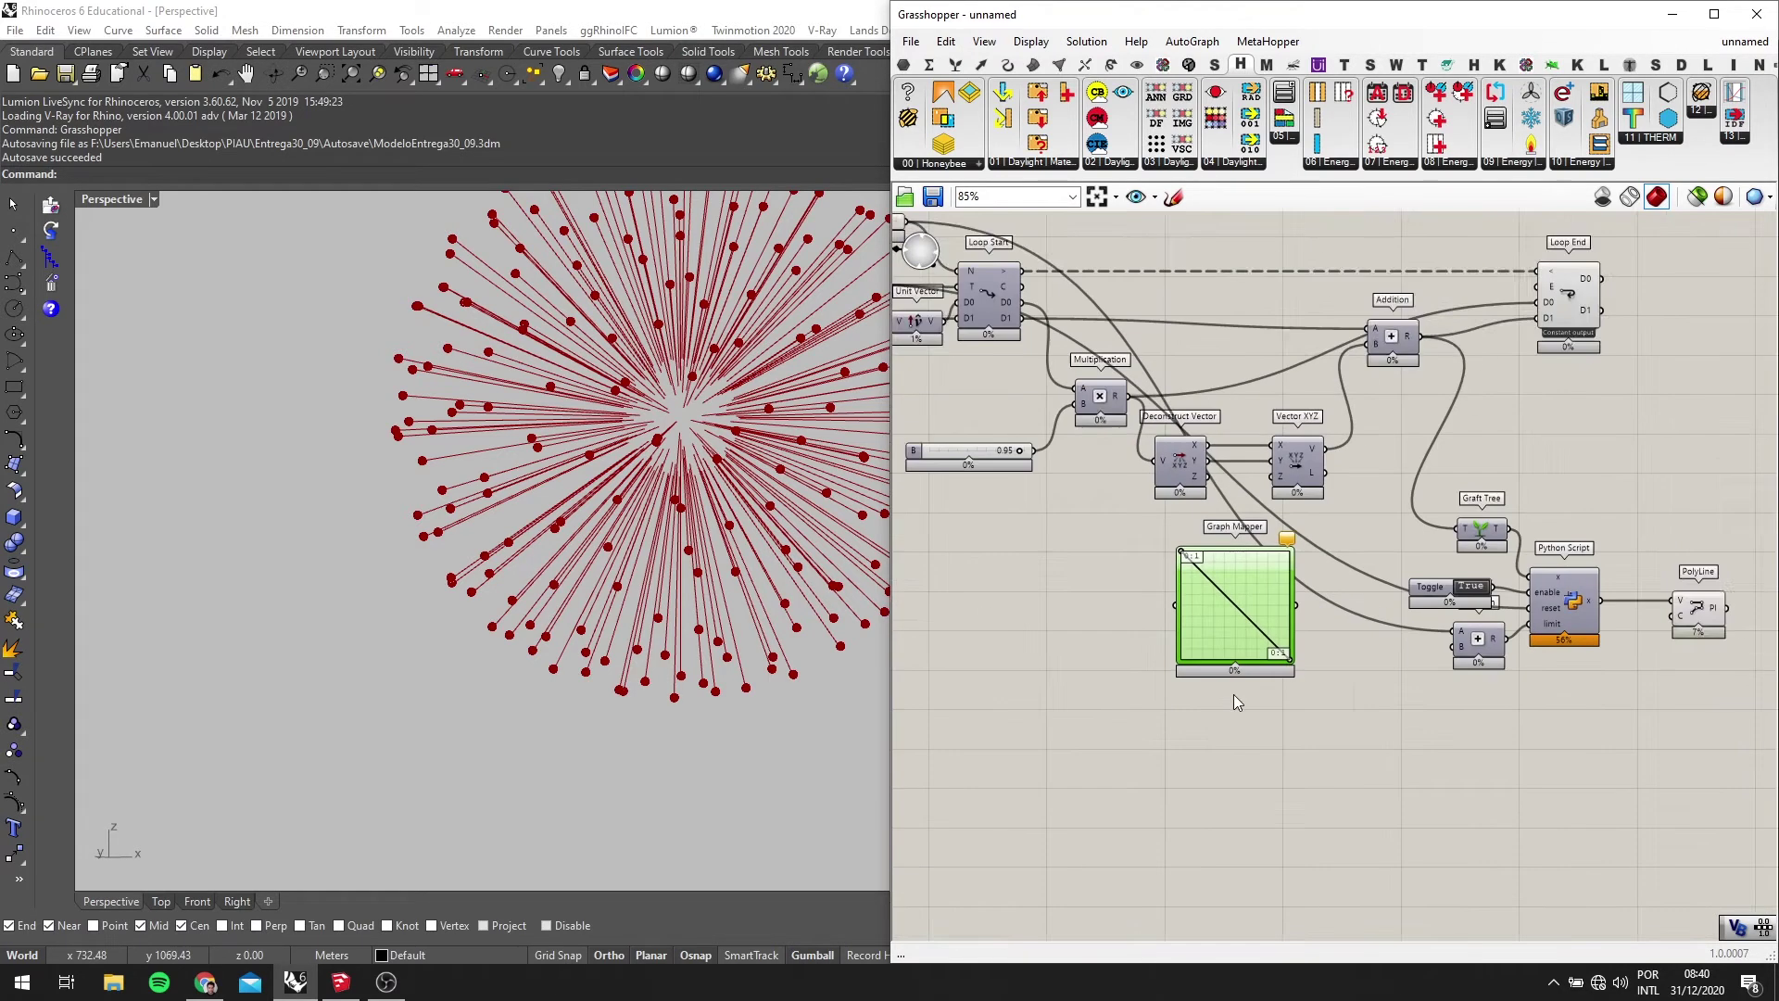
Add a Remap Numbers component and place it on the input side of the Graph Mapper
right_drag(1232, 693, 1336, 647)
double_click(1219, 634)
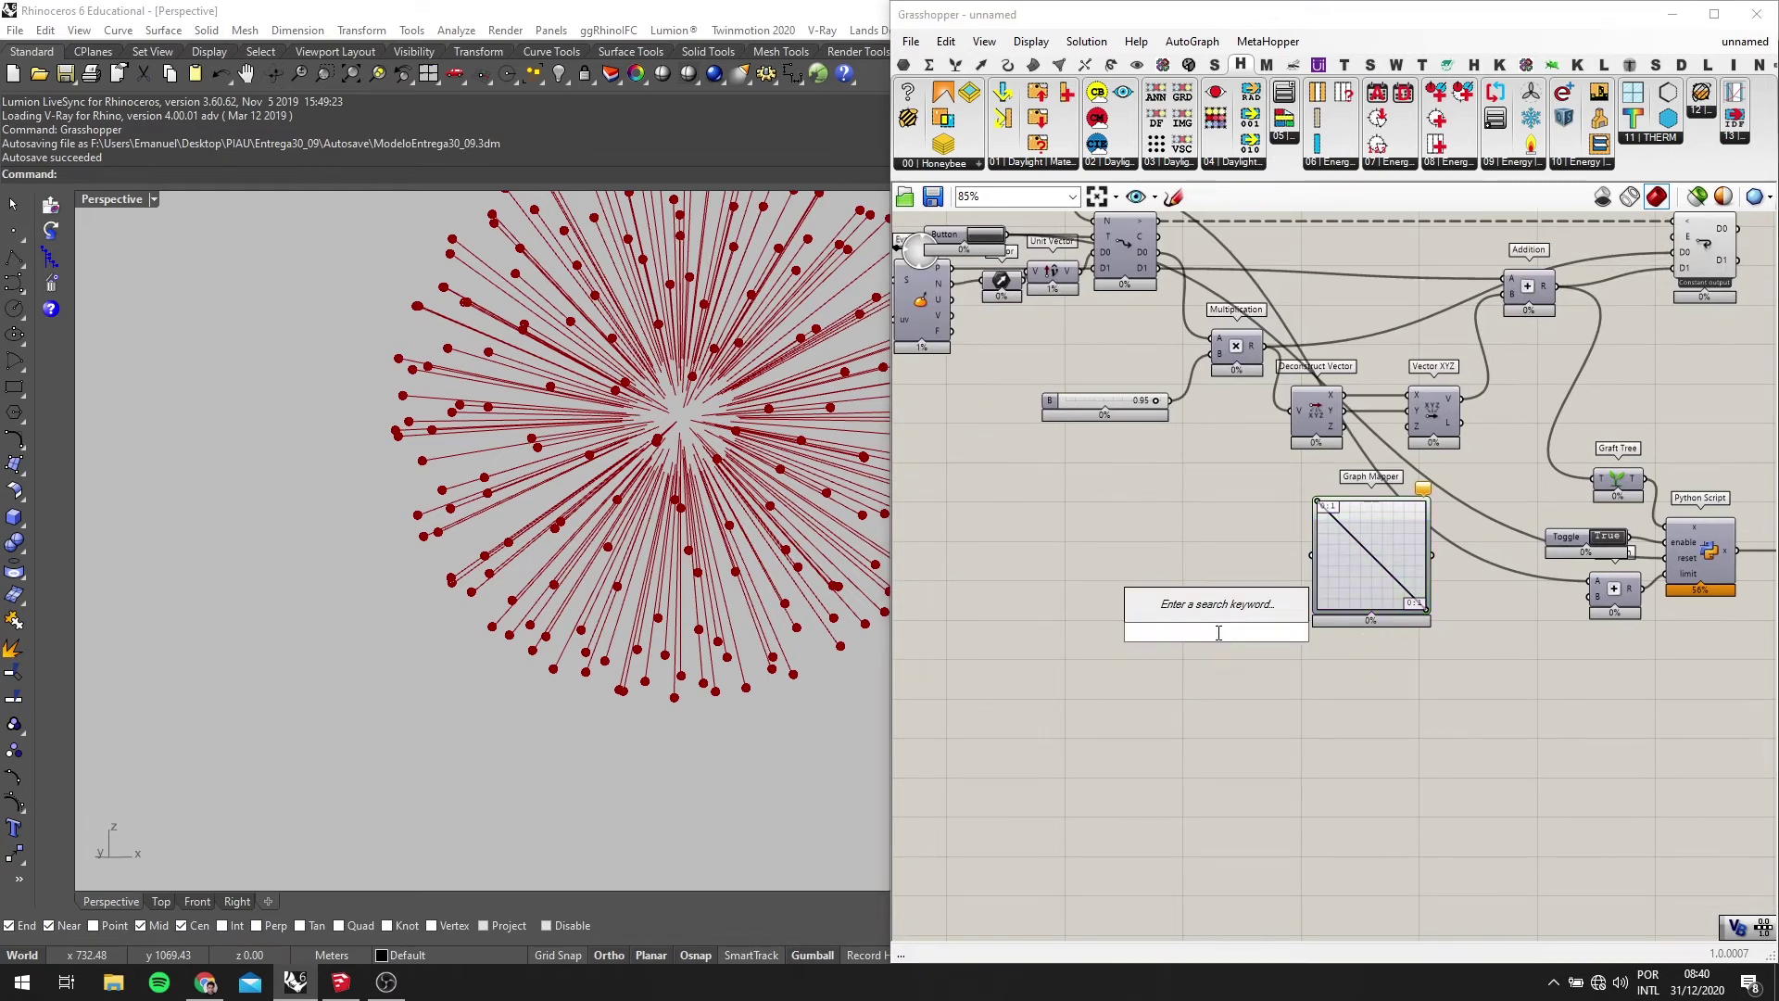
text(remap)
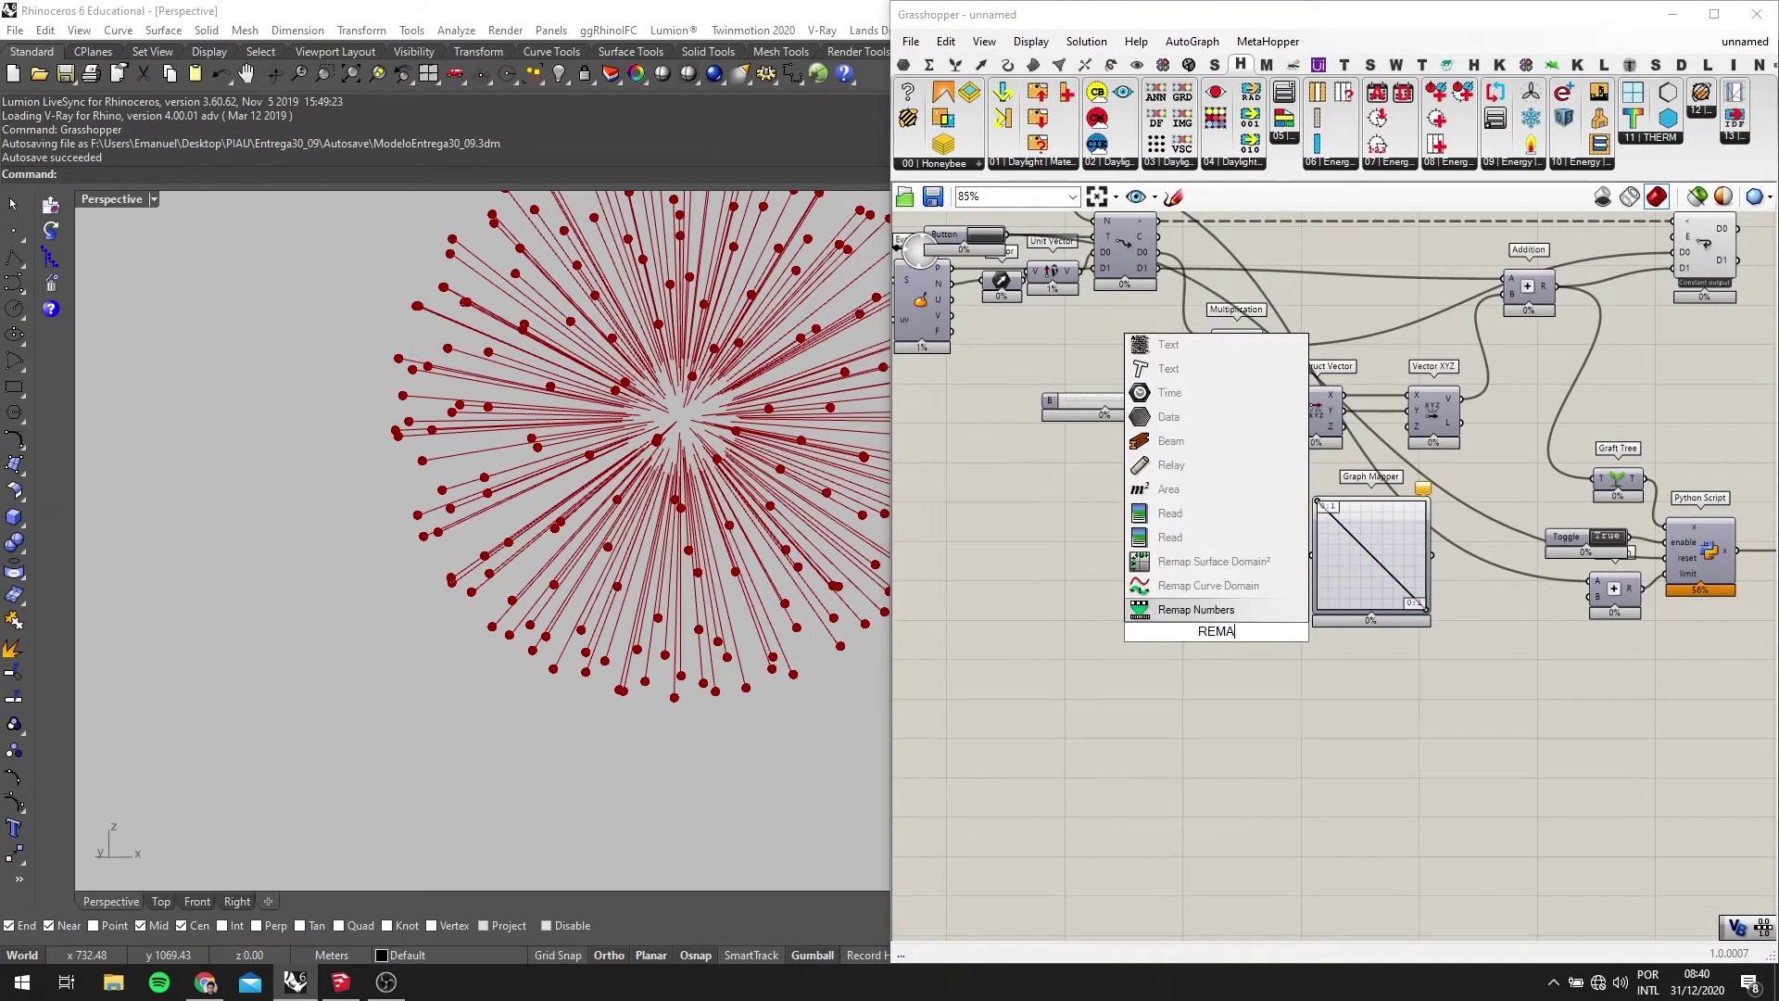
key(Return)
drag(1218, 635, 1214, 565)
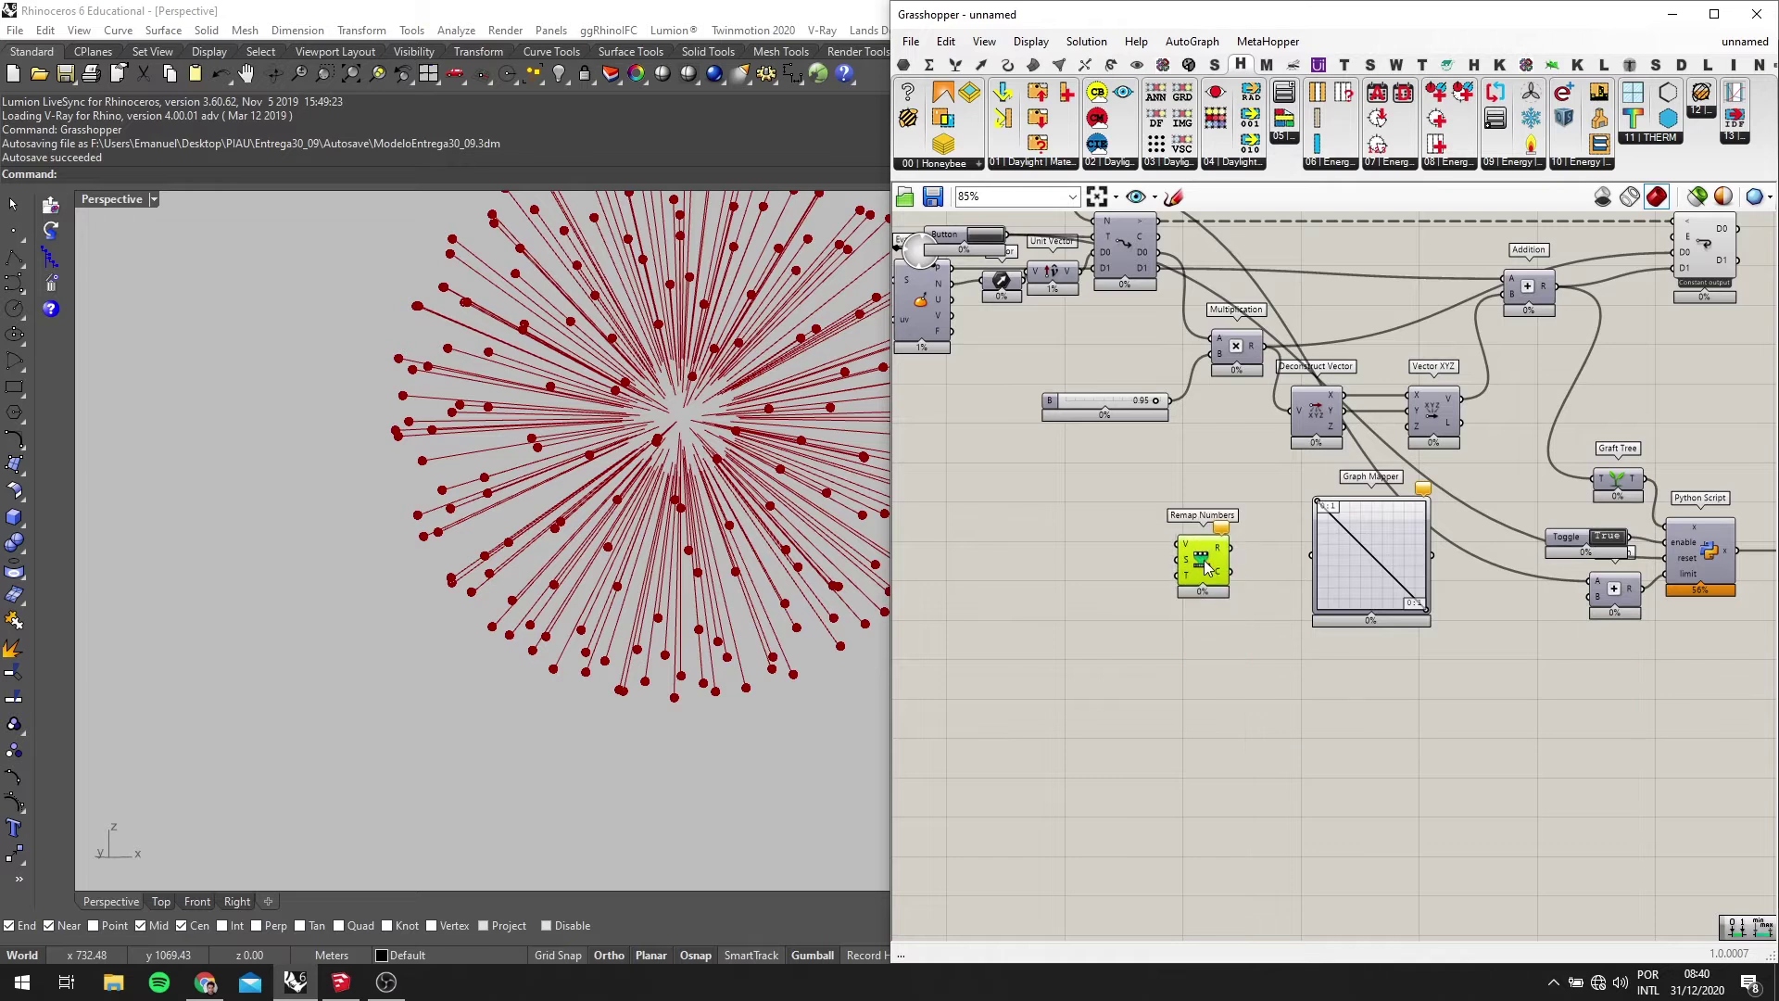
Add a Construct Domain component on the input side of Remap Numbers
right_drag(1246, 498, 1296, 561)
scroll(1295, 561, up, 1)
right_drag(1065, 388, 1162, 523)
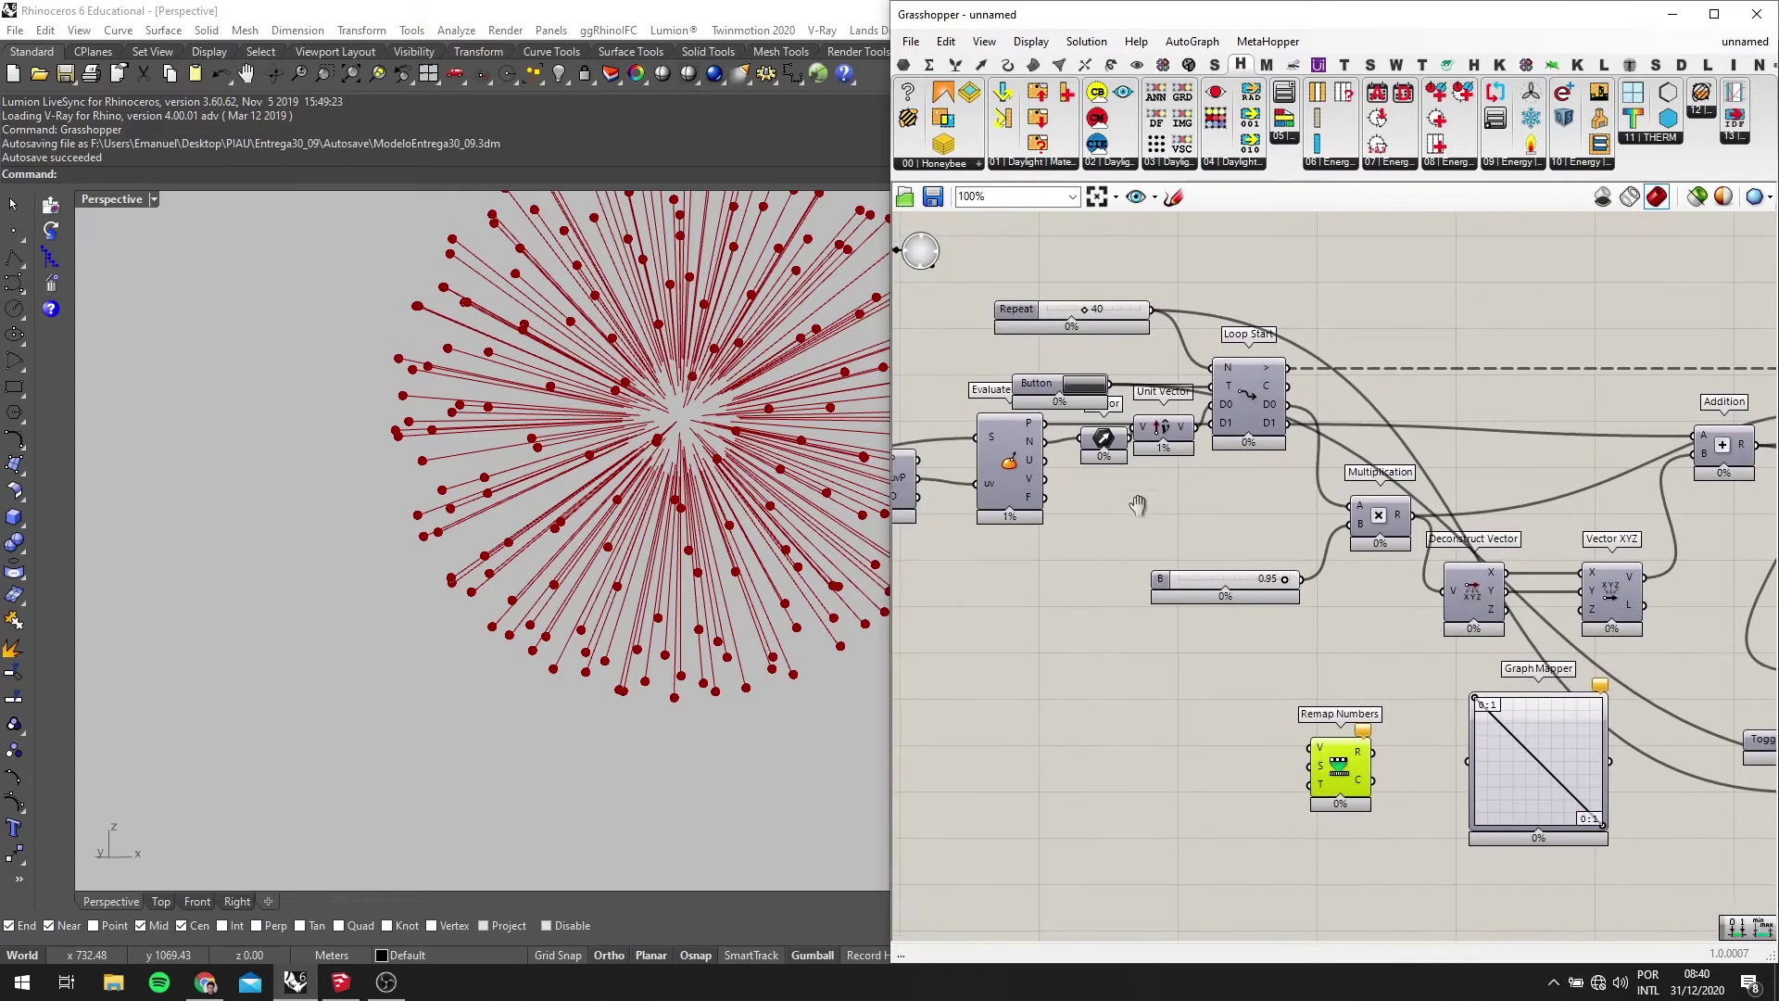
right_drag(1448, 692, 1403, 586)
scroll(1162, 639, up, 1)
right_drag(1162, 639, 1239, 731)
double_click(1156, 698)
text(C)
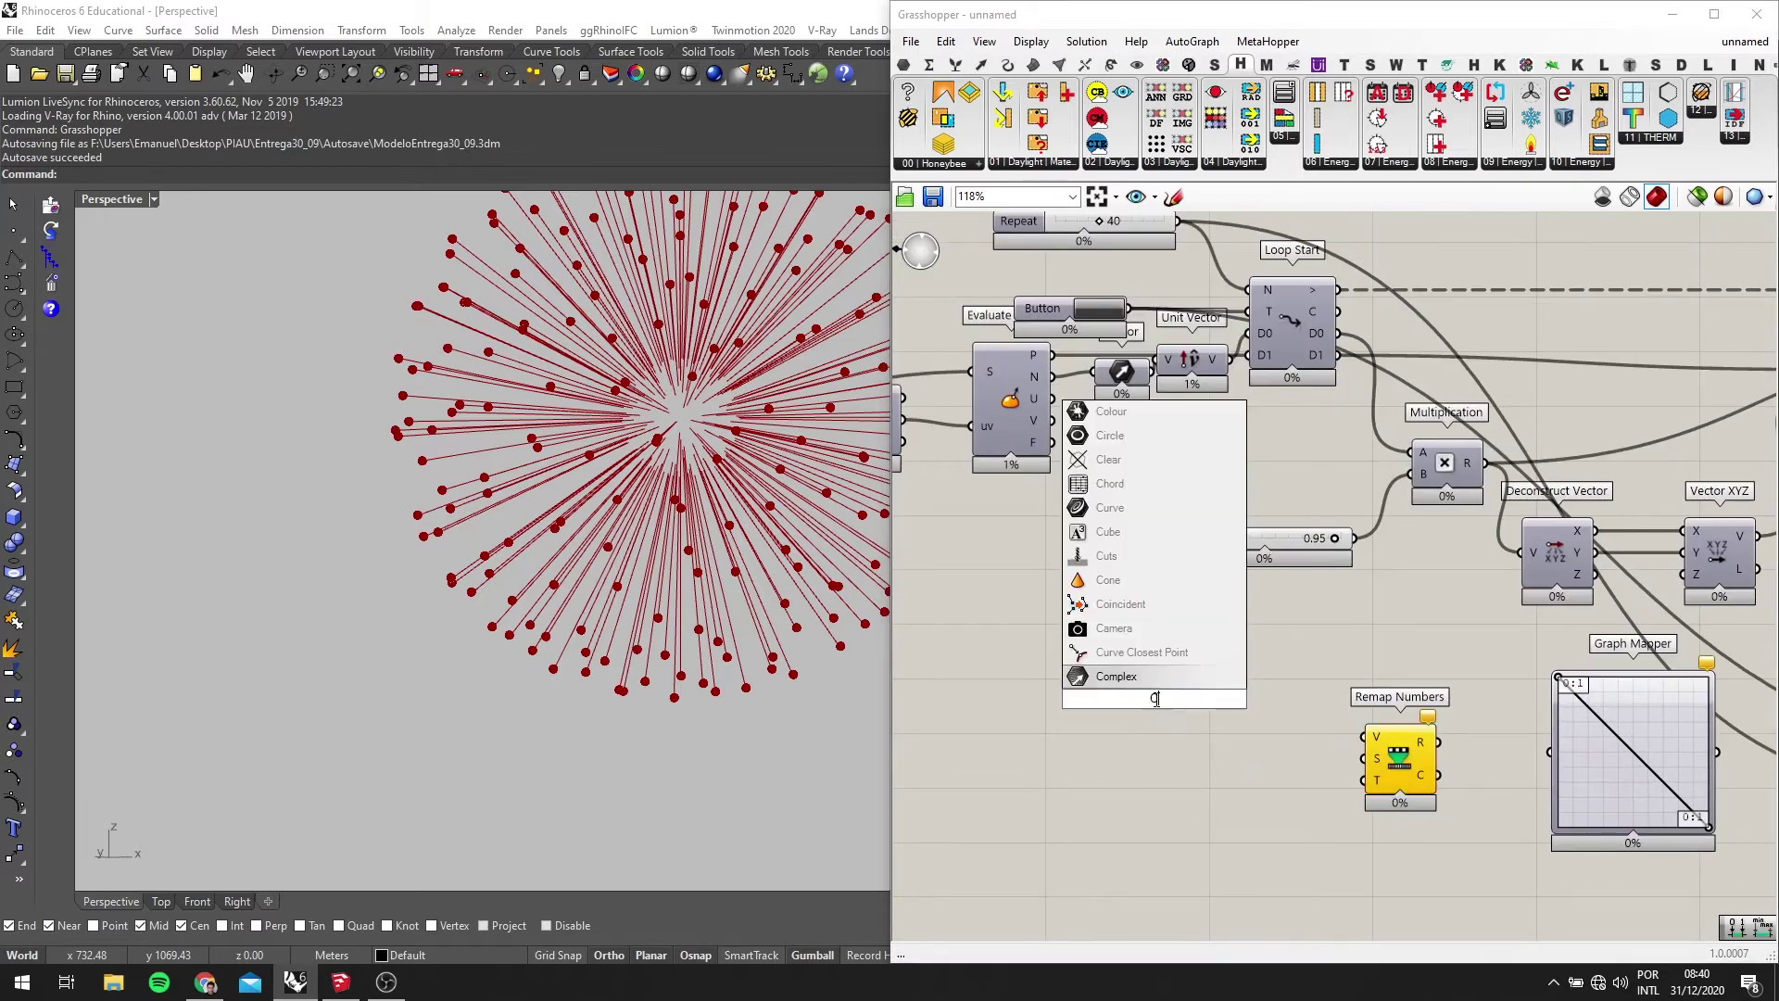
text(ONSTRUCT DO)
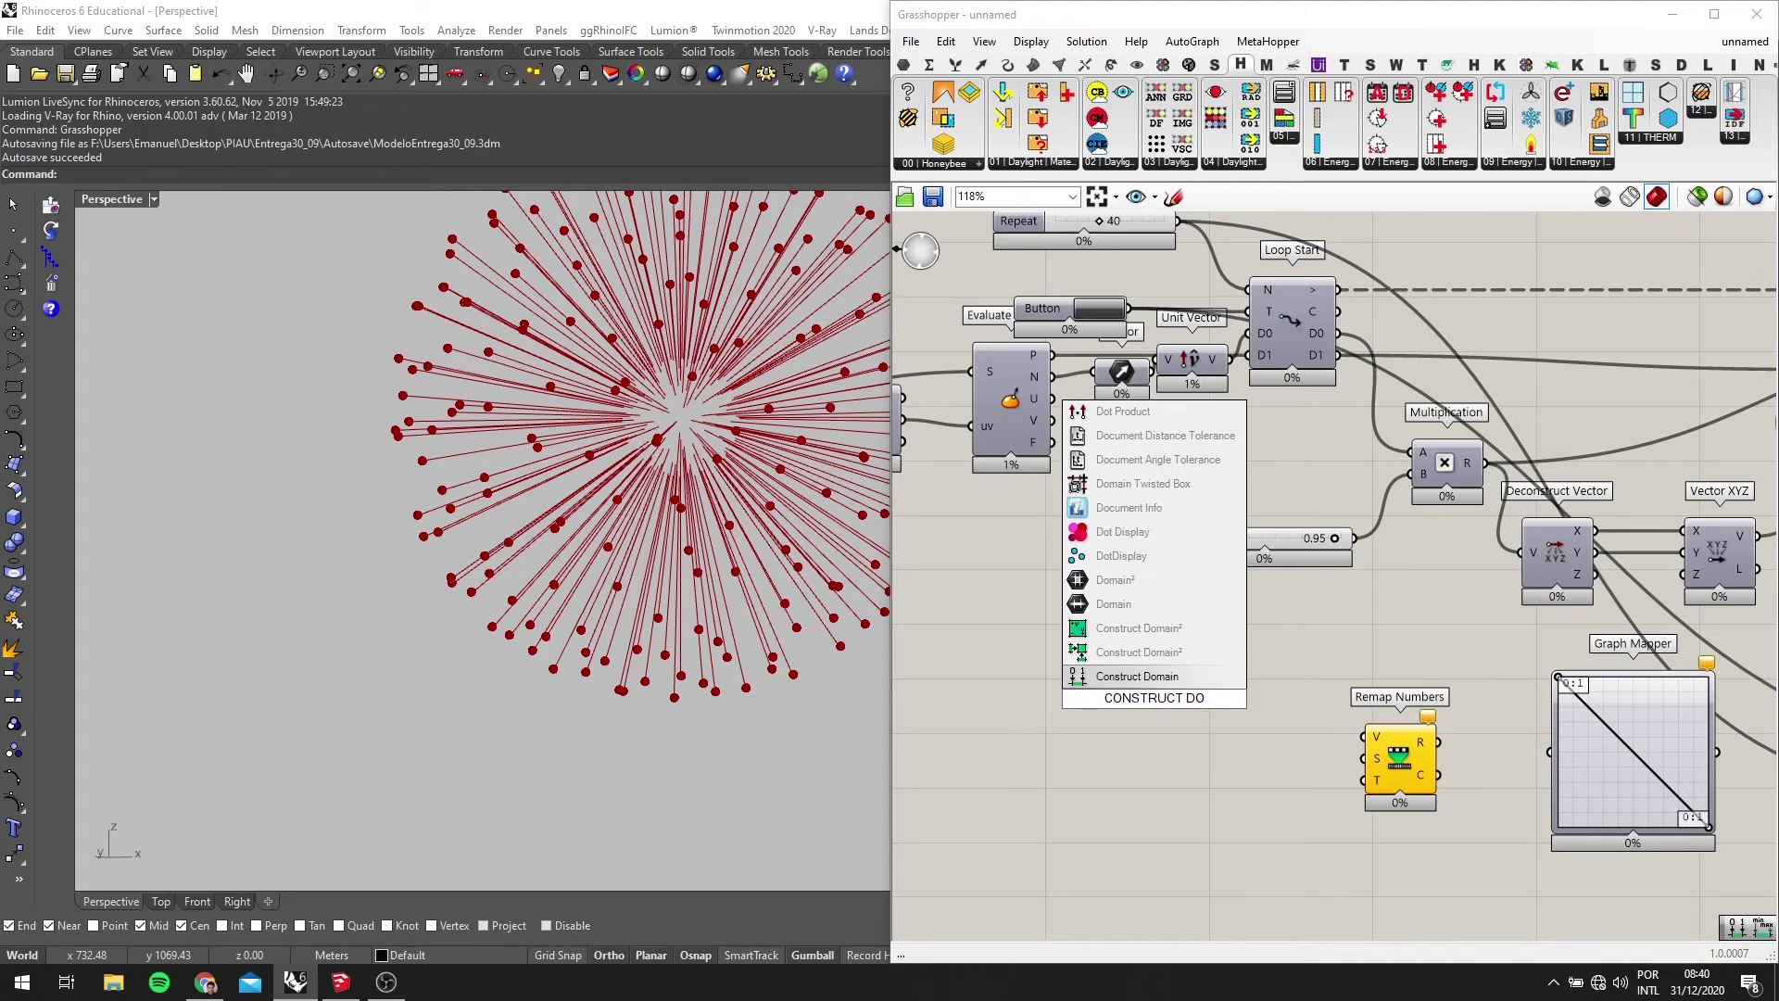
key(Return)
scroll(1410, 784, down, 1)
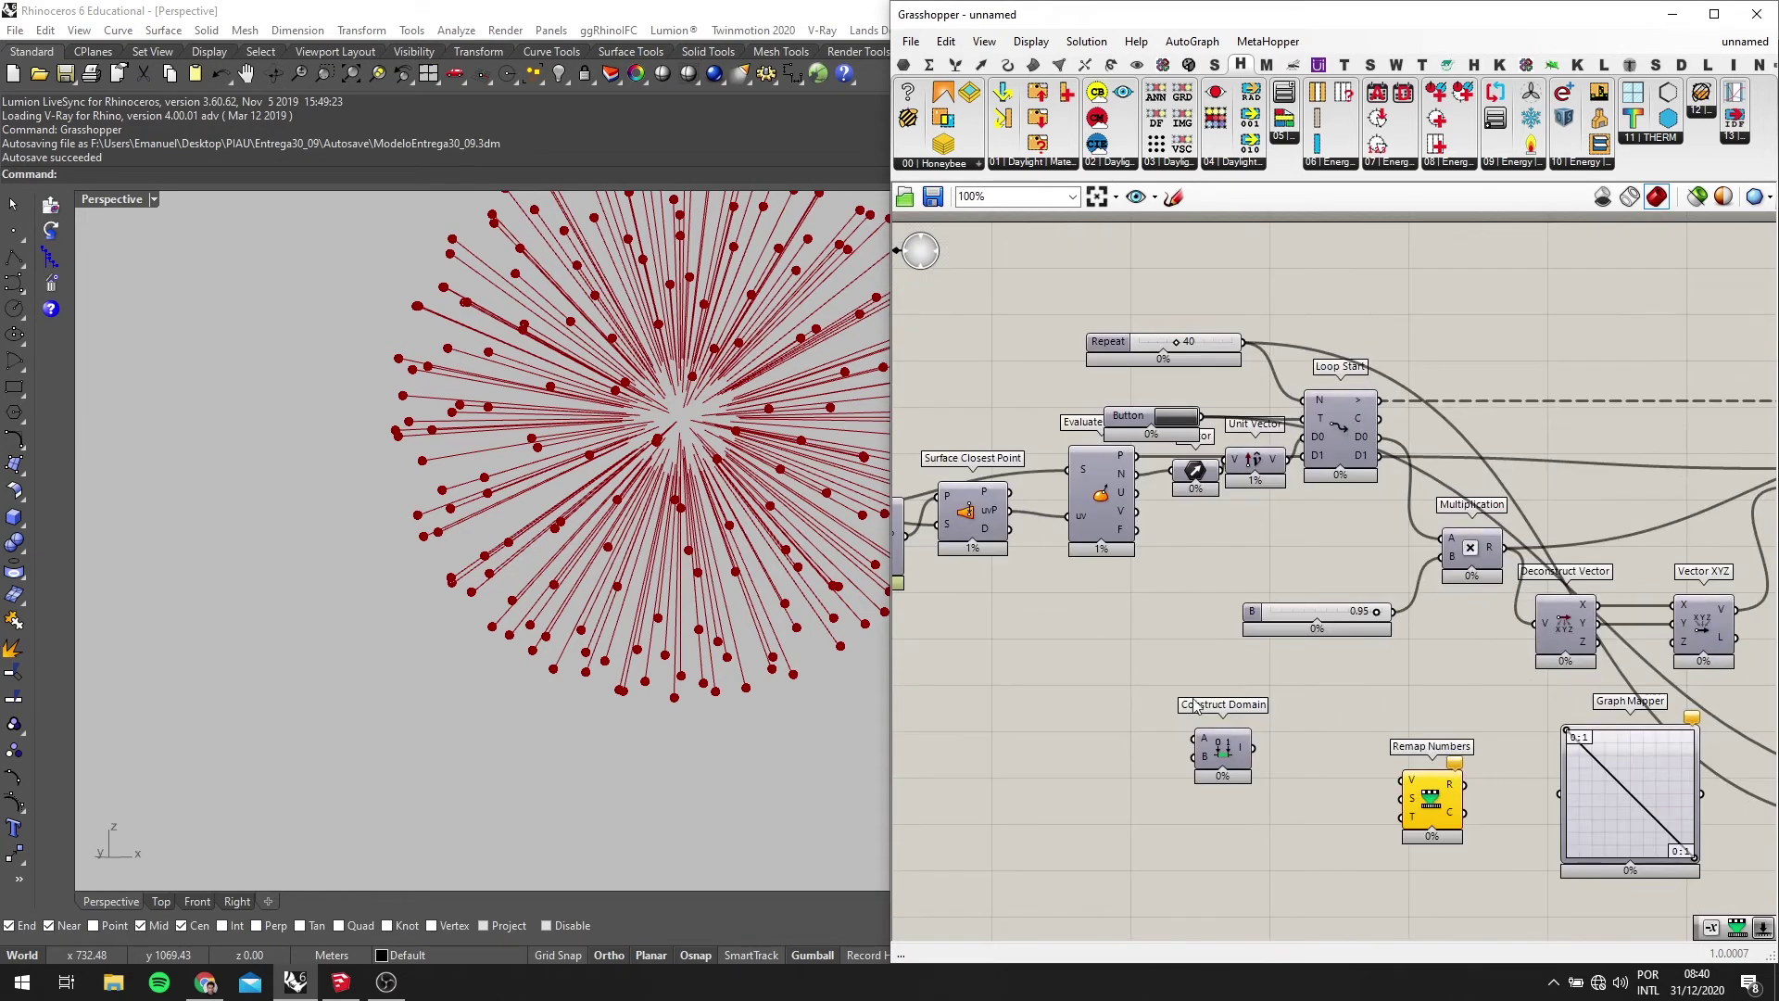
scroll(1305, 681, up, 3)
double_click(1304, 681)
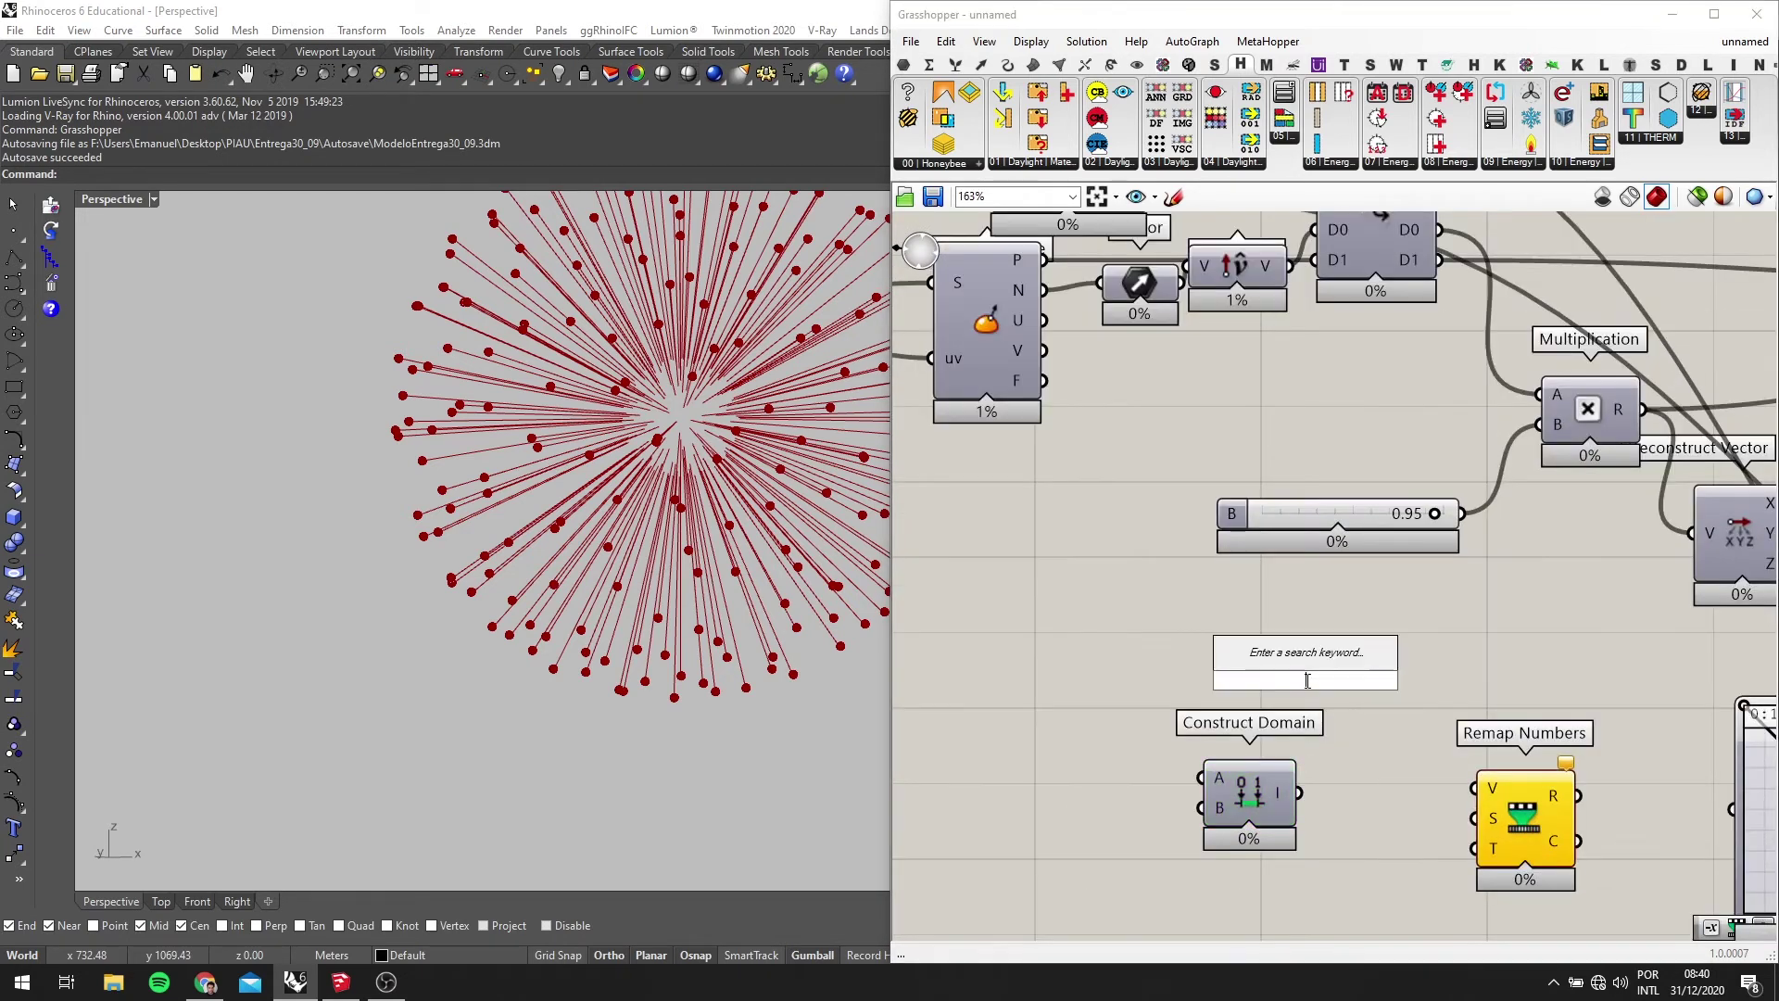
text(BOUNDS)
key(Return)
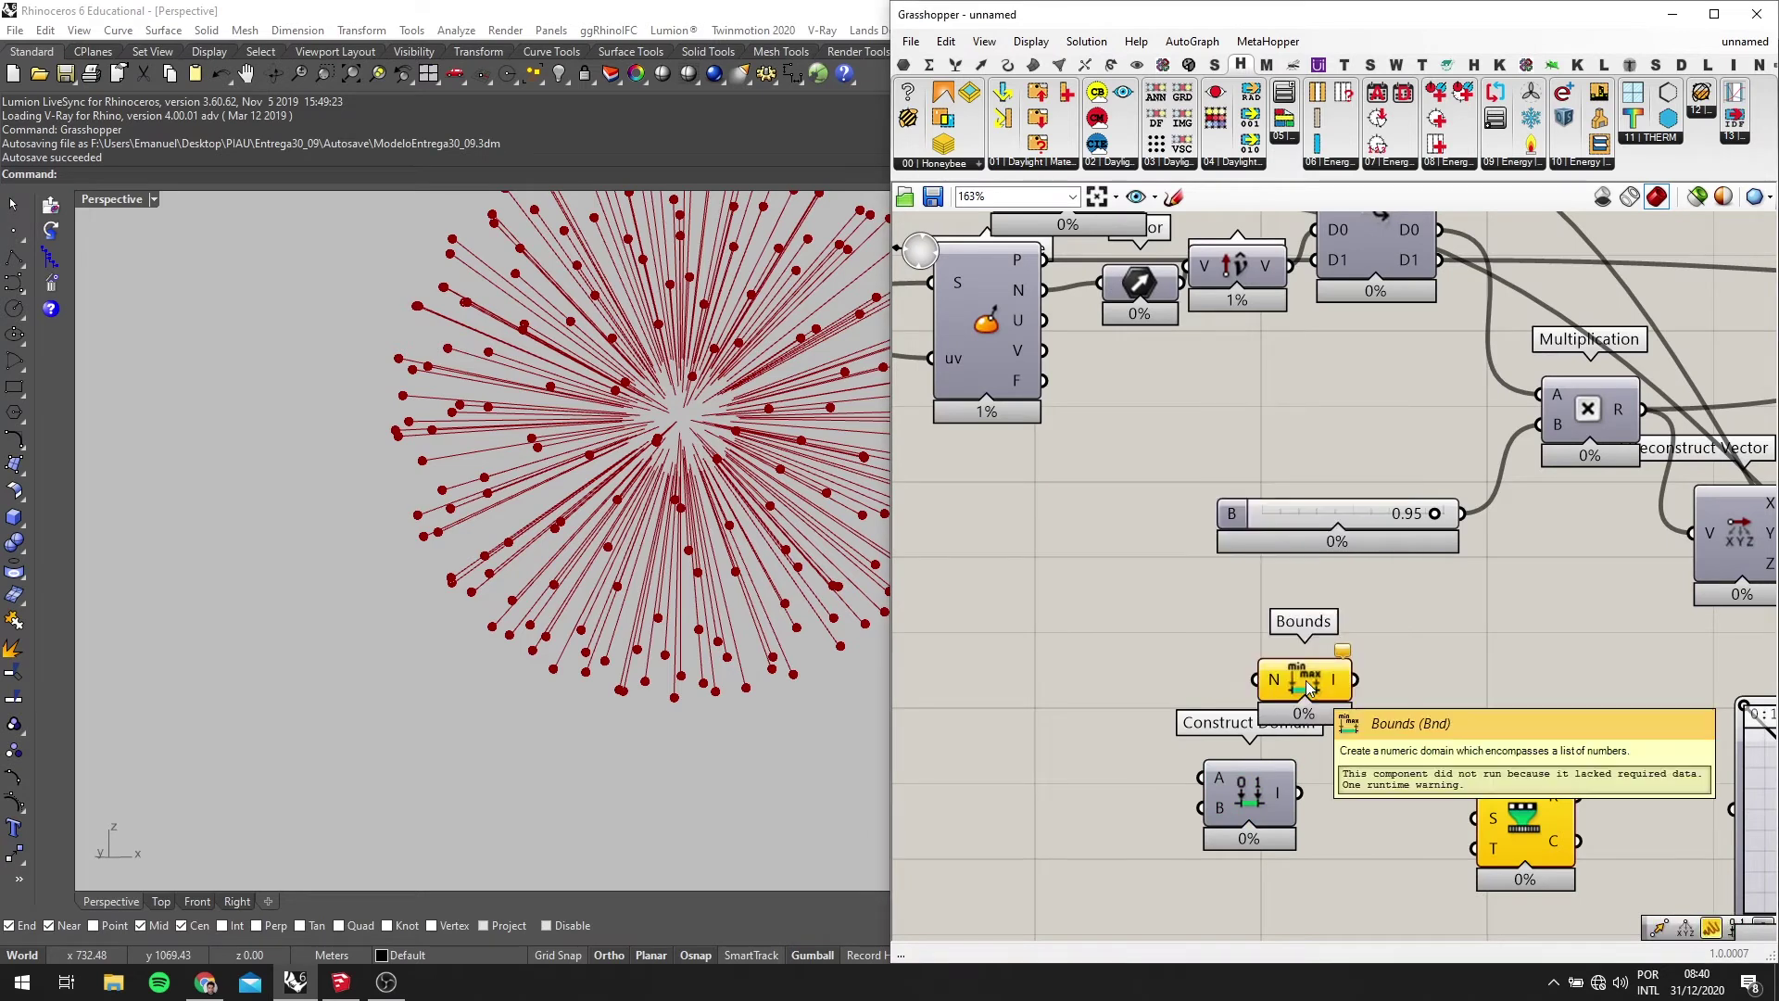
scroll(1305, 681, down, 3)
drag(1264, 303, 1289, 674)
scroll(1326, 674, up, 3)
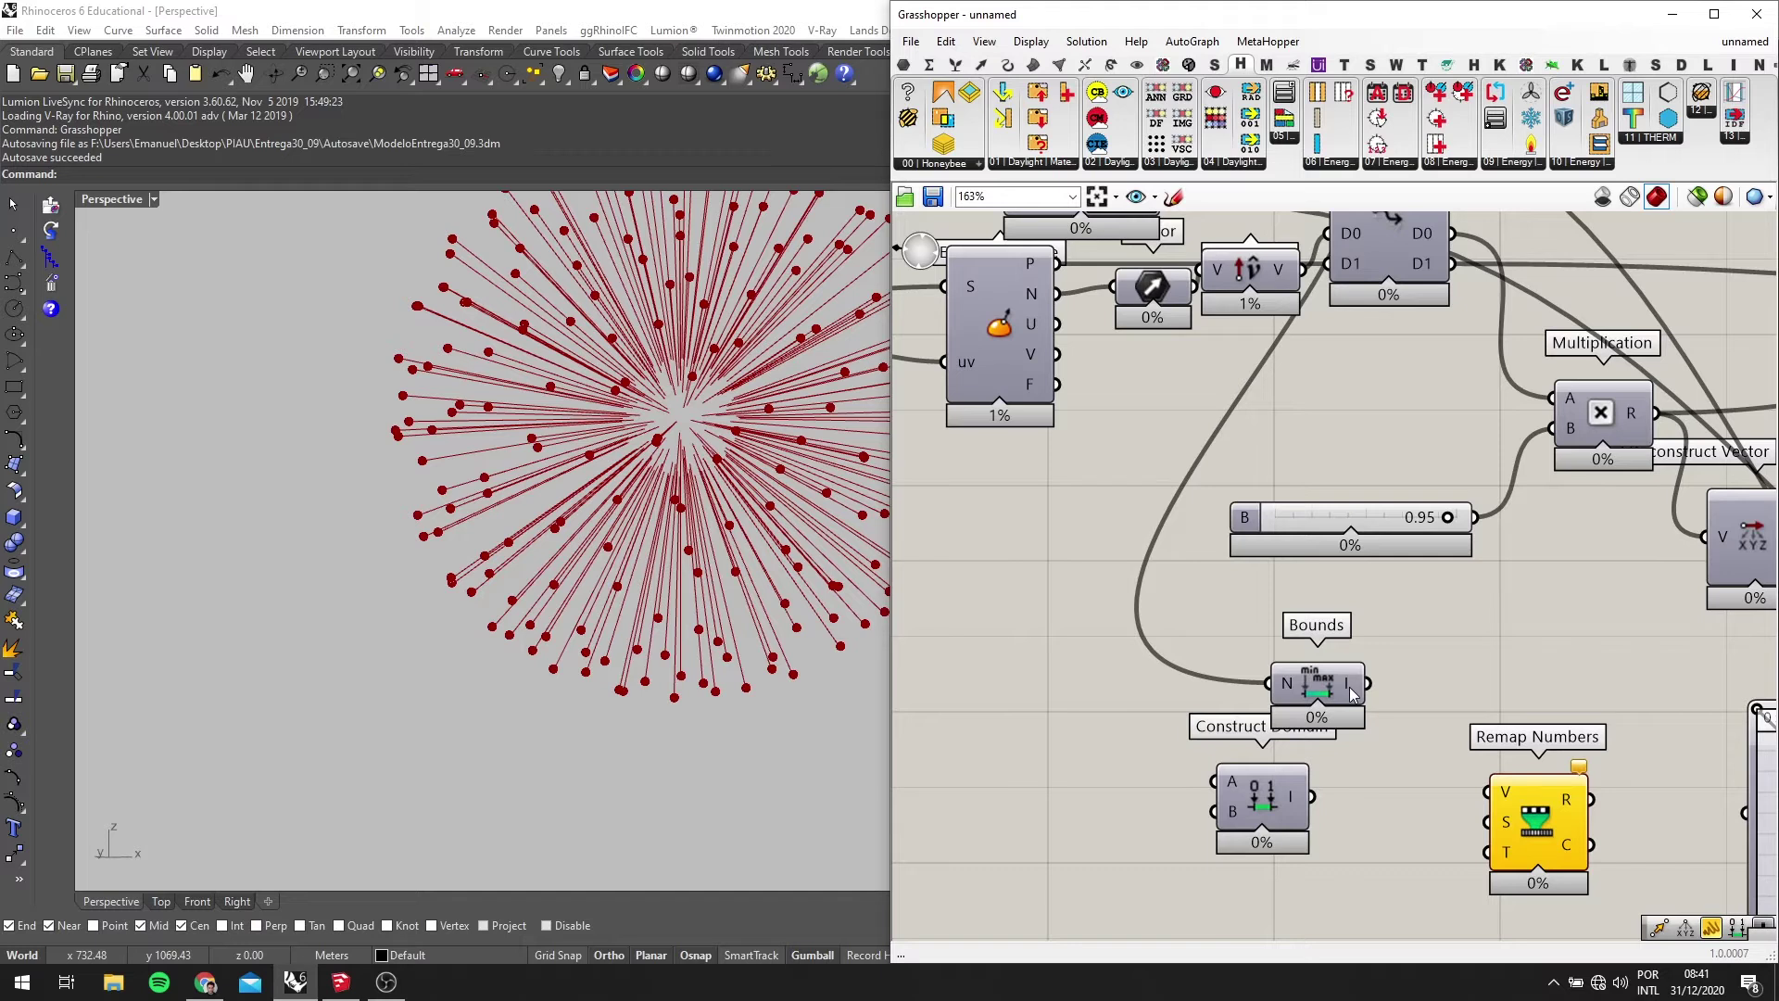
scroll(1350, 691, down, 3)
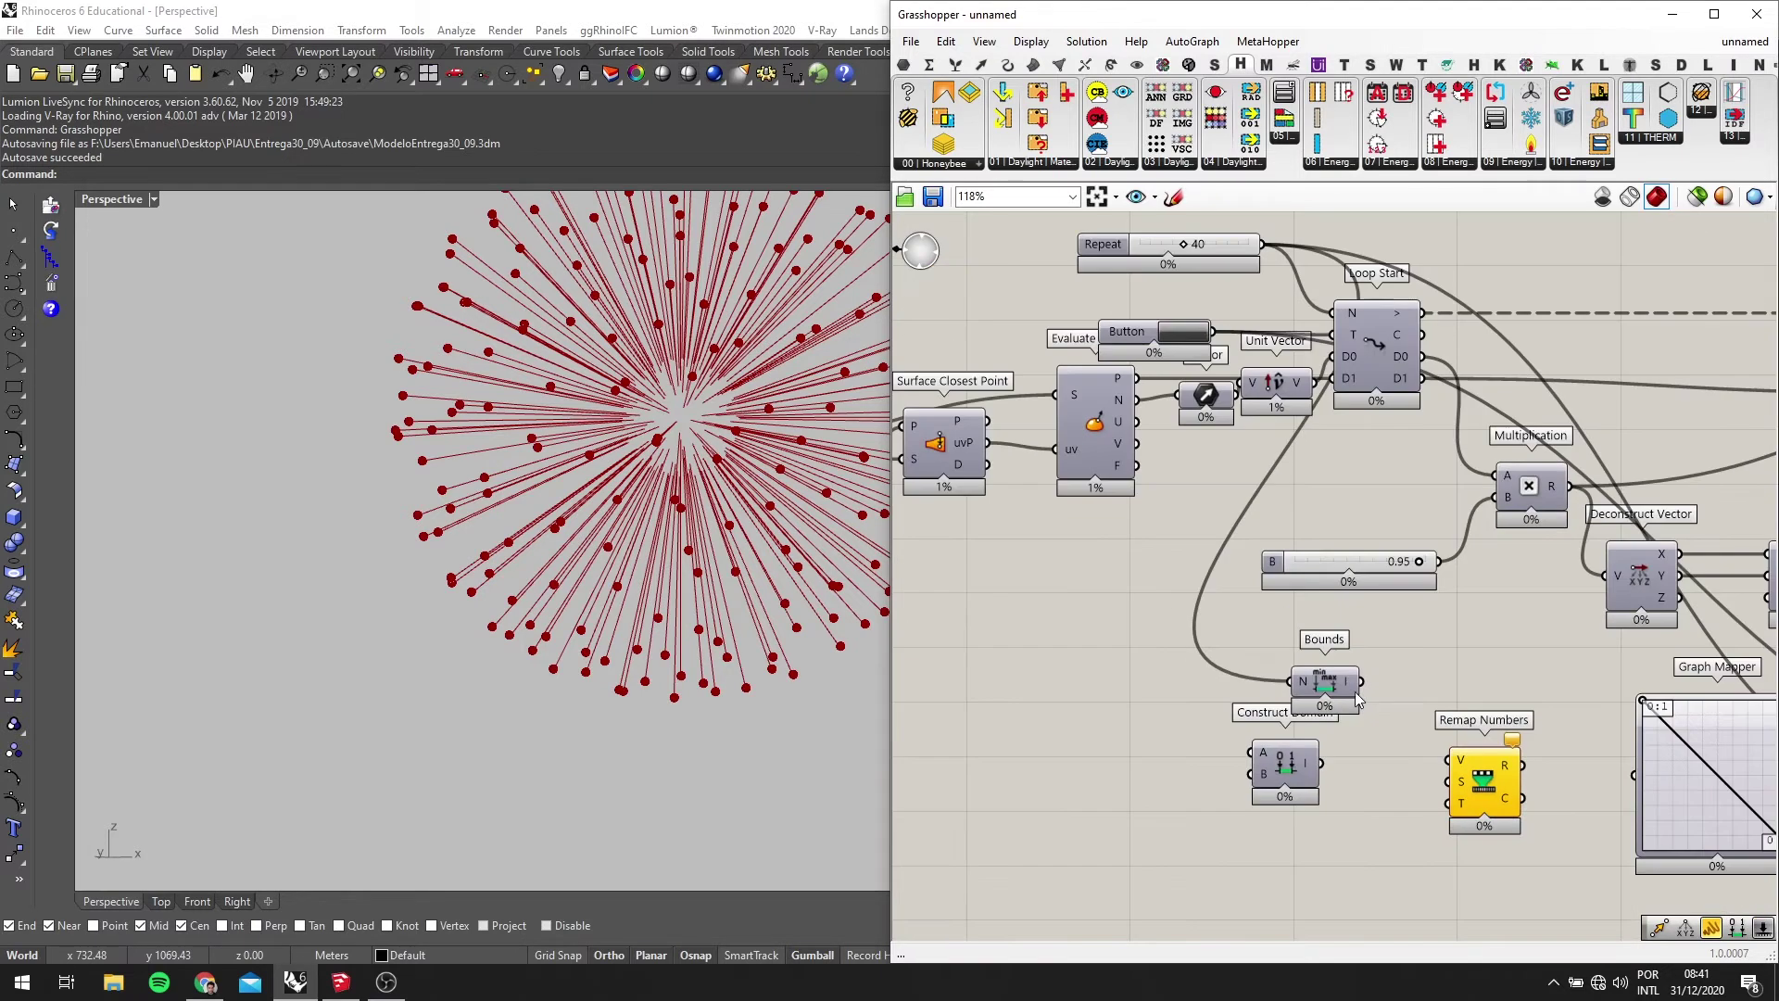
scroll(1348, 683, up, 3)
scroll(1349, 683, down, 3)
click(1354, 658)
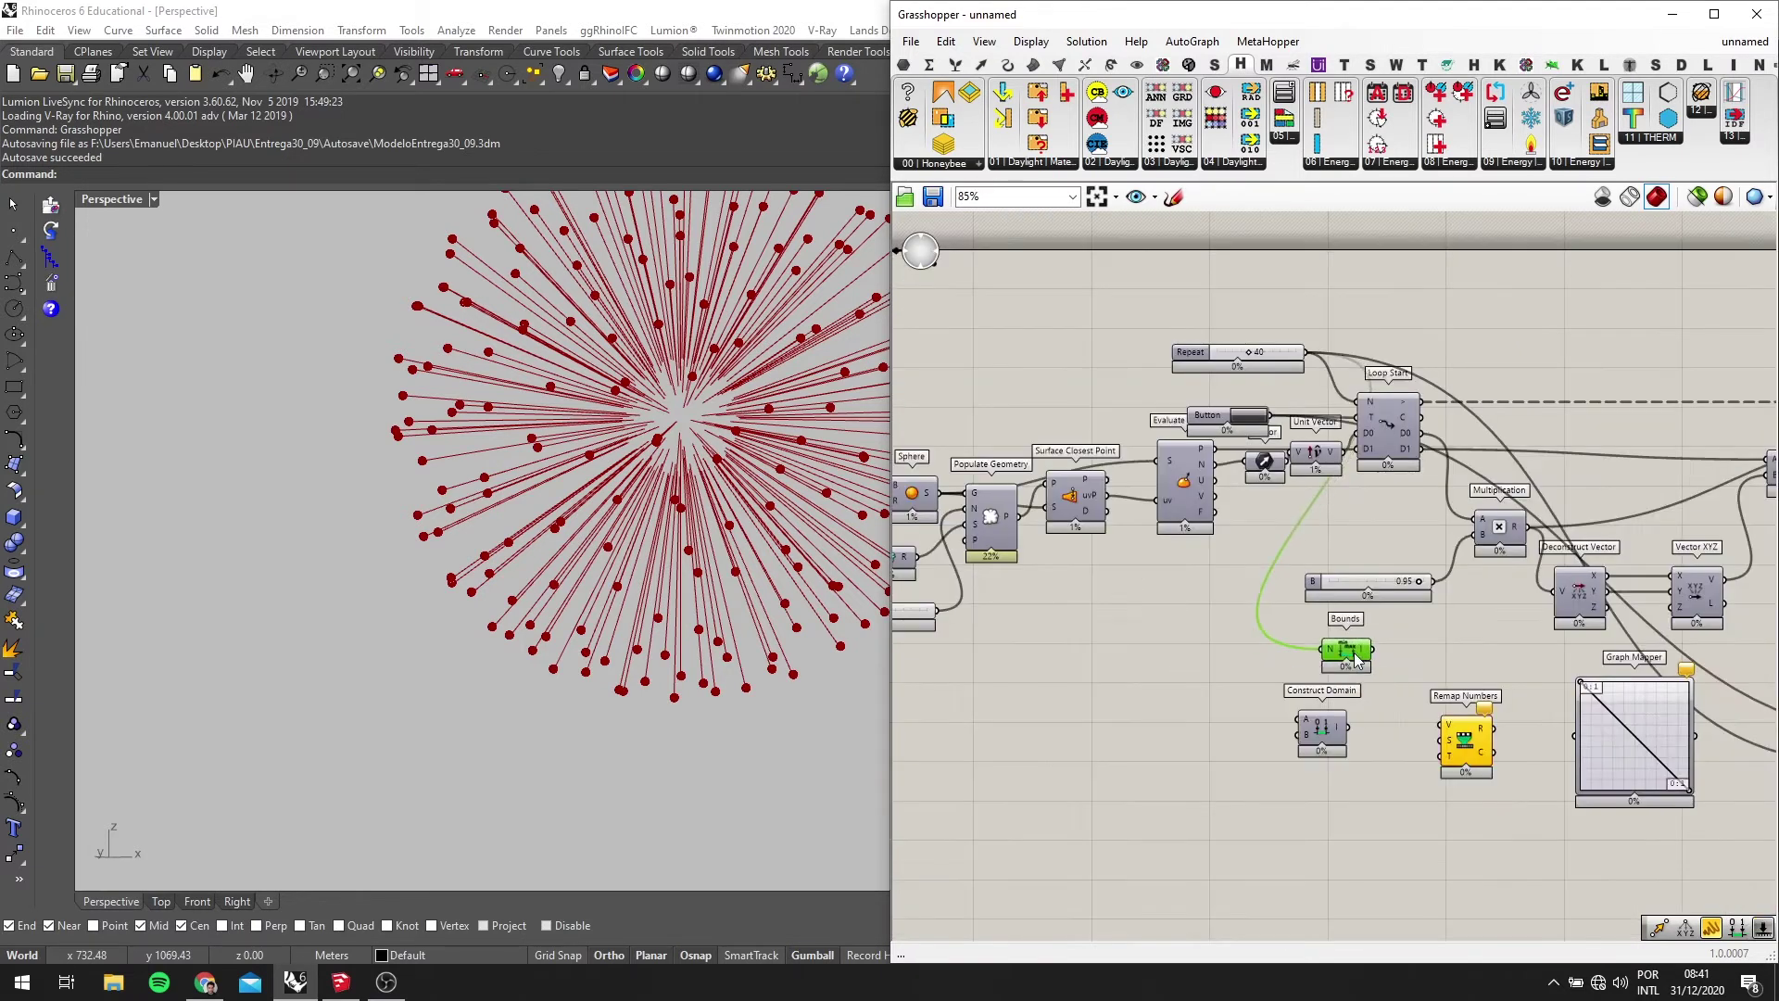
key(Delete)
Connect the Repeat slider to Construct Domain's B input, and Construct Domain's I output to the S input of Remap Numbers
drag(1306, 352, 1299, 735)
scroll(1325, 722, up, 3)
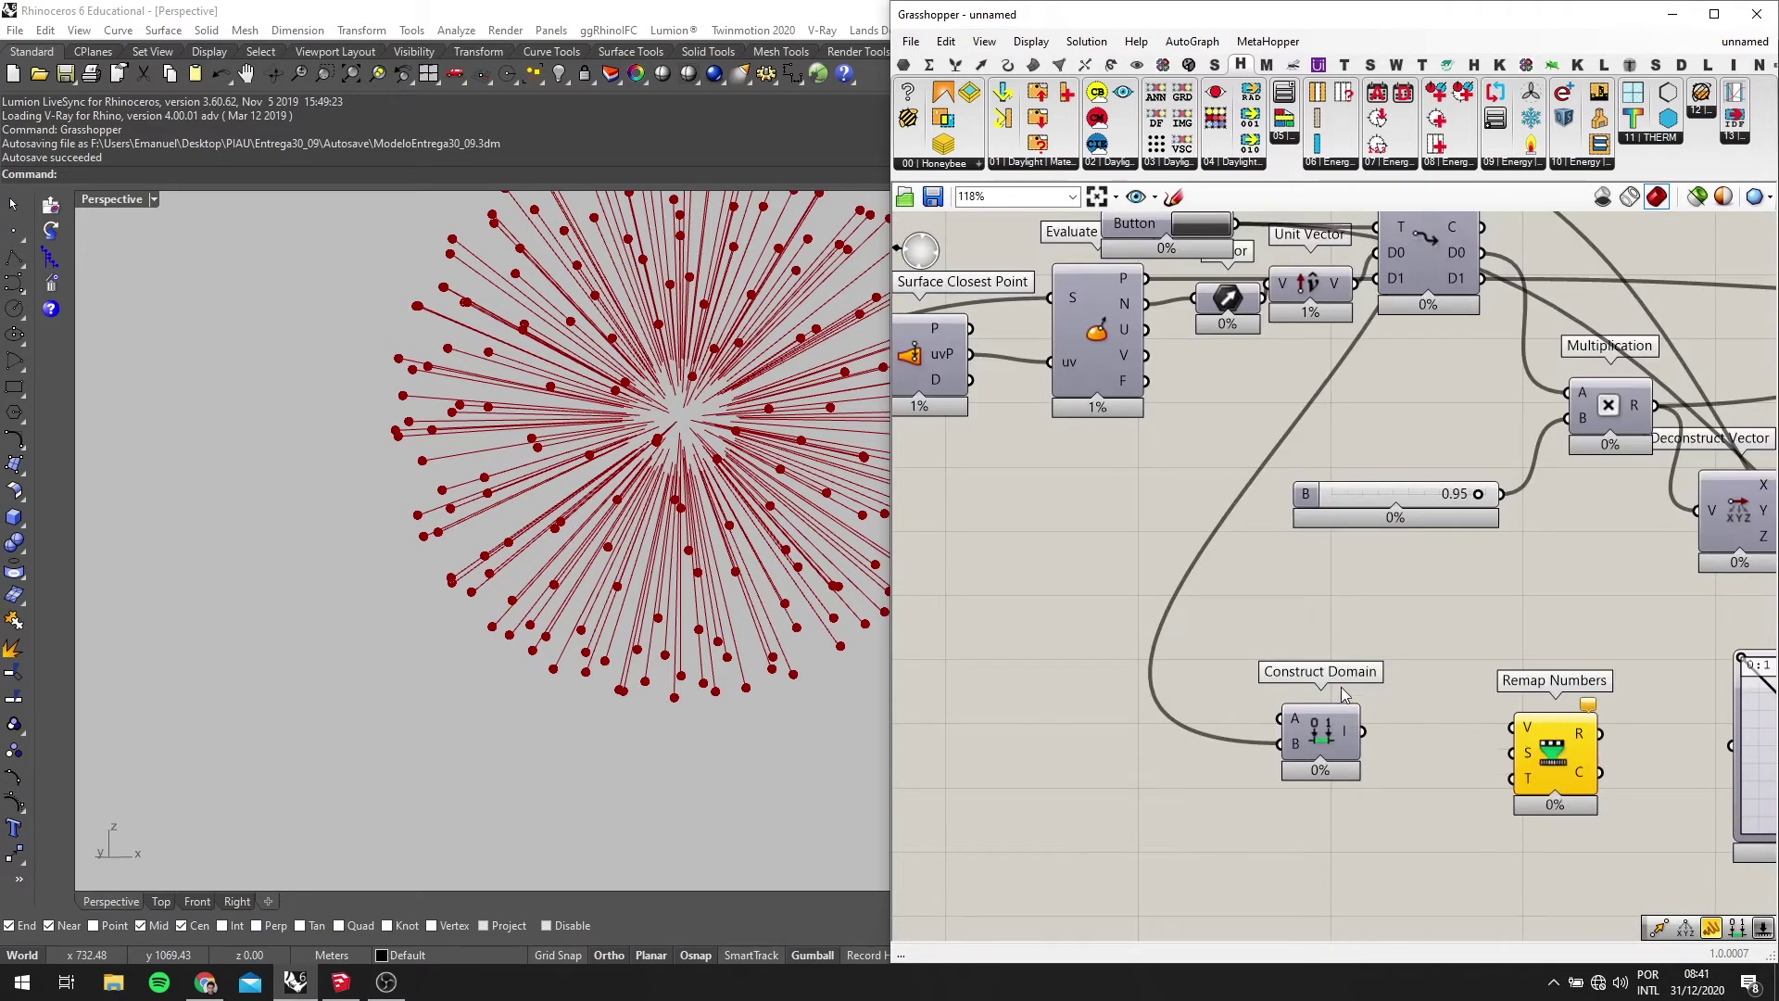
right_drag(1353, 728, 1255, 589)
click(1247, 620)
scroll(1335, 626, up, 2)
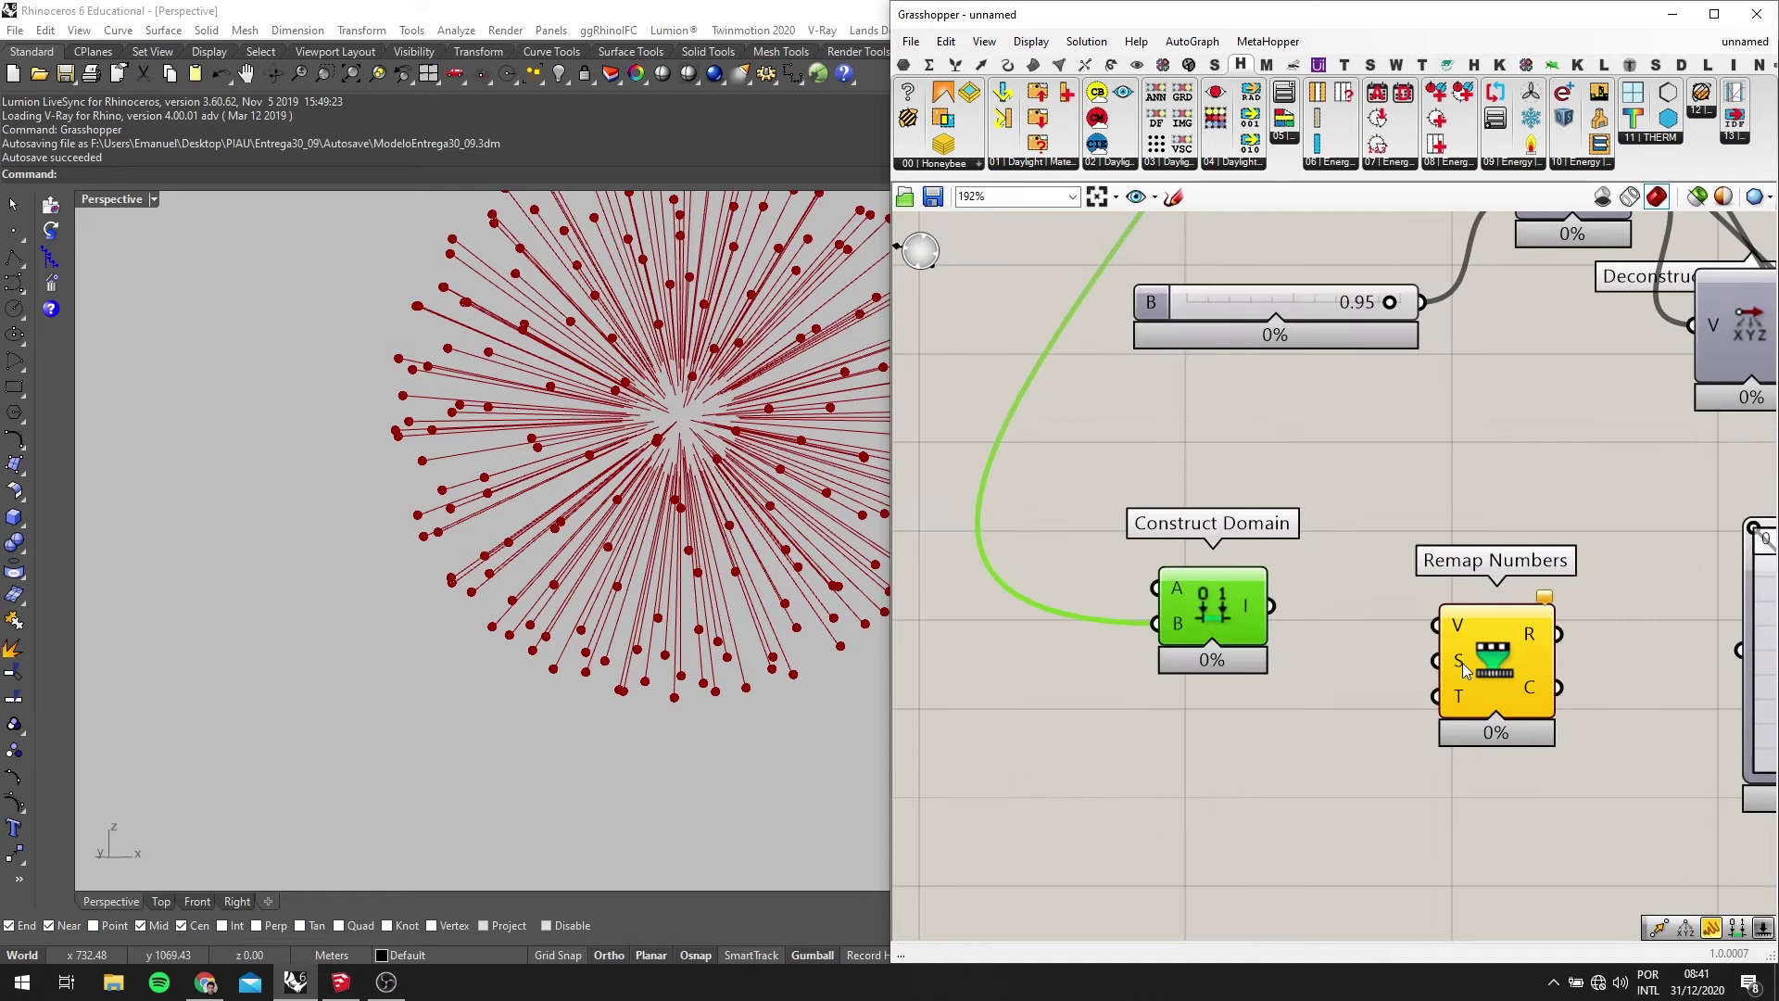
drag(1435, 660, 1239, 669)
Connect the C (counter) output of Loop Start to the V input of Remap Numbers
scroll(1277, 612, down, 3)
right_drag(1312, 253, 1320, 454)
scroll(1325, 443, up, 2)
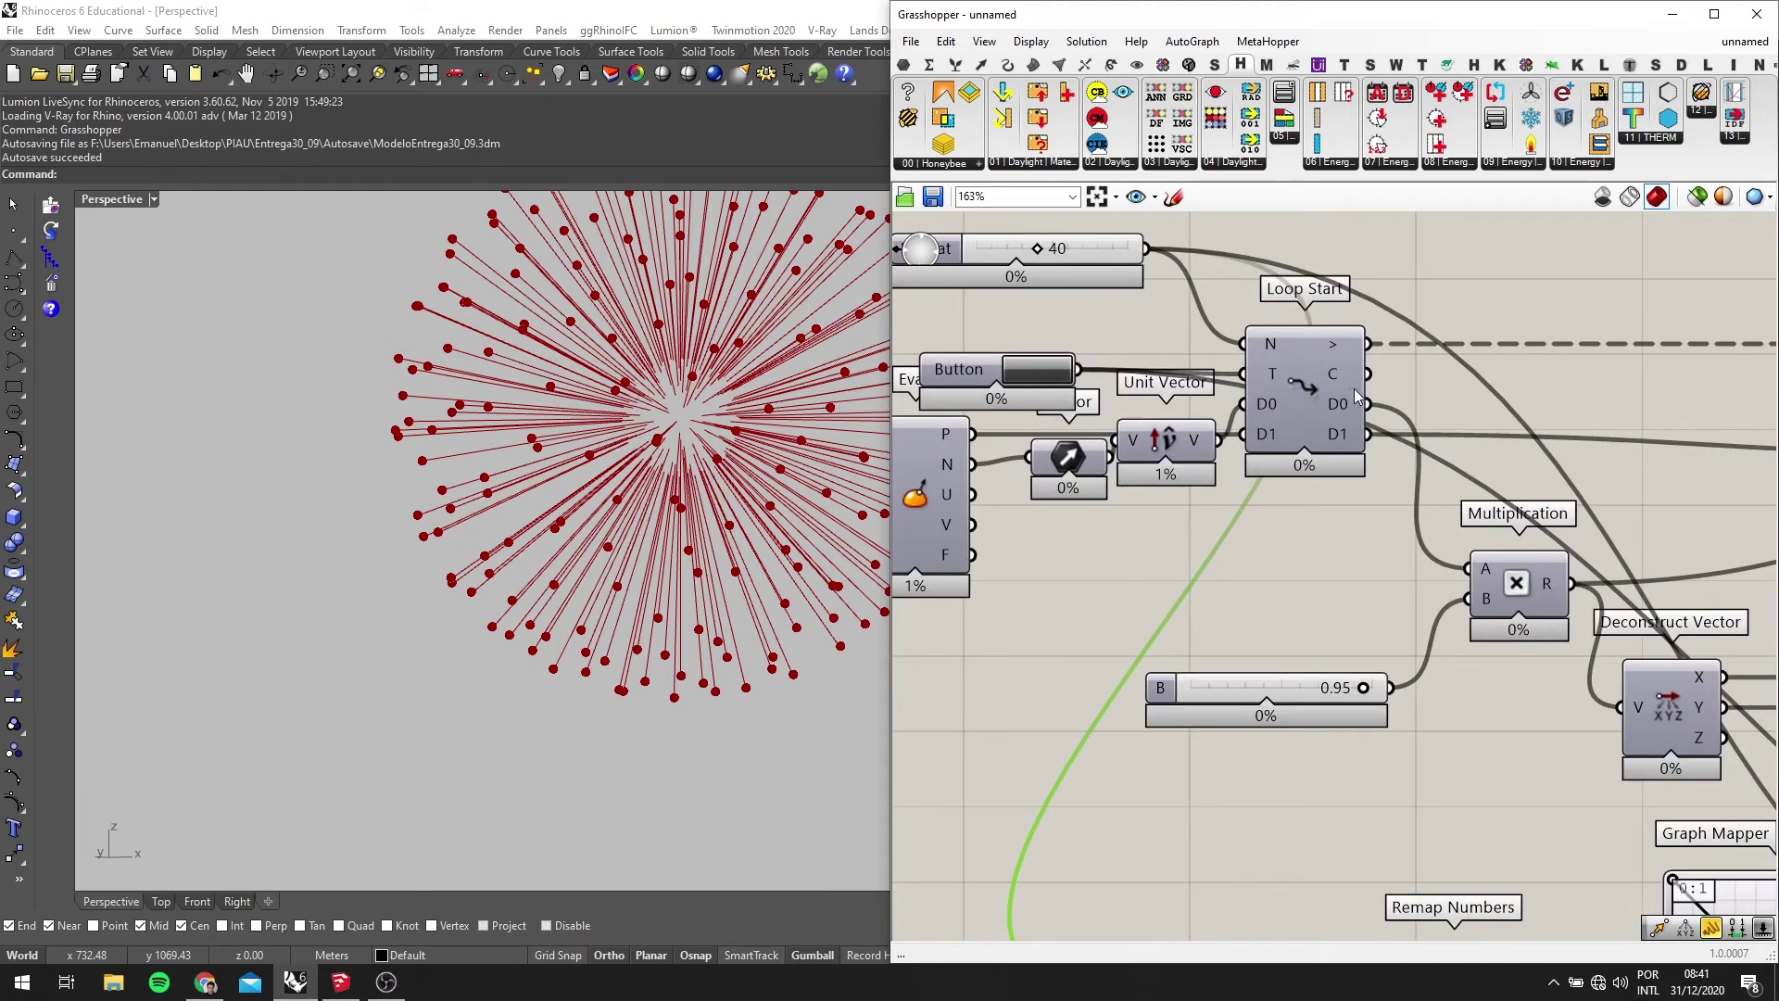
scroll(1366, 378, down, 4)
scroll(1377, 587, up, 4)
drag(1368, 375, 1378, 760)
scroll(1375, 542, up, 2)
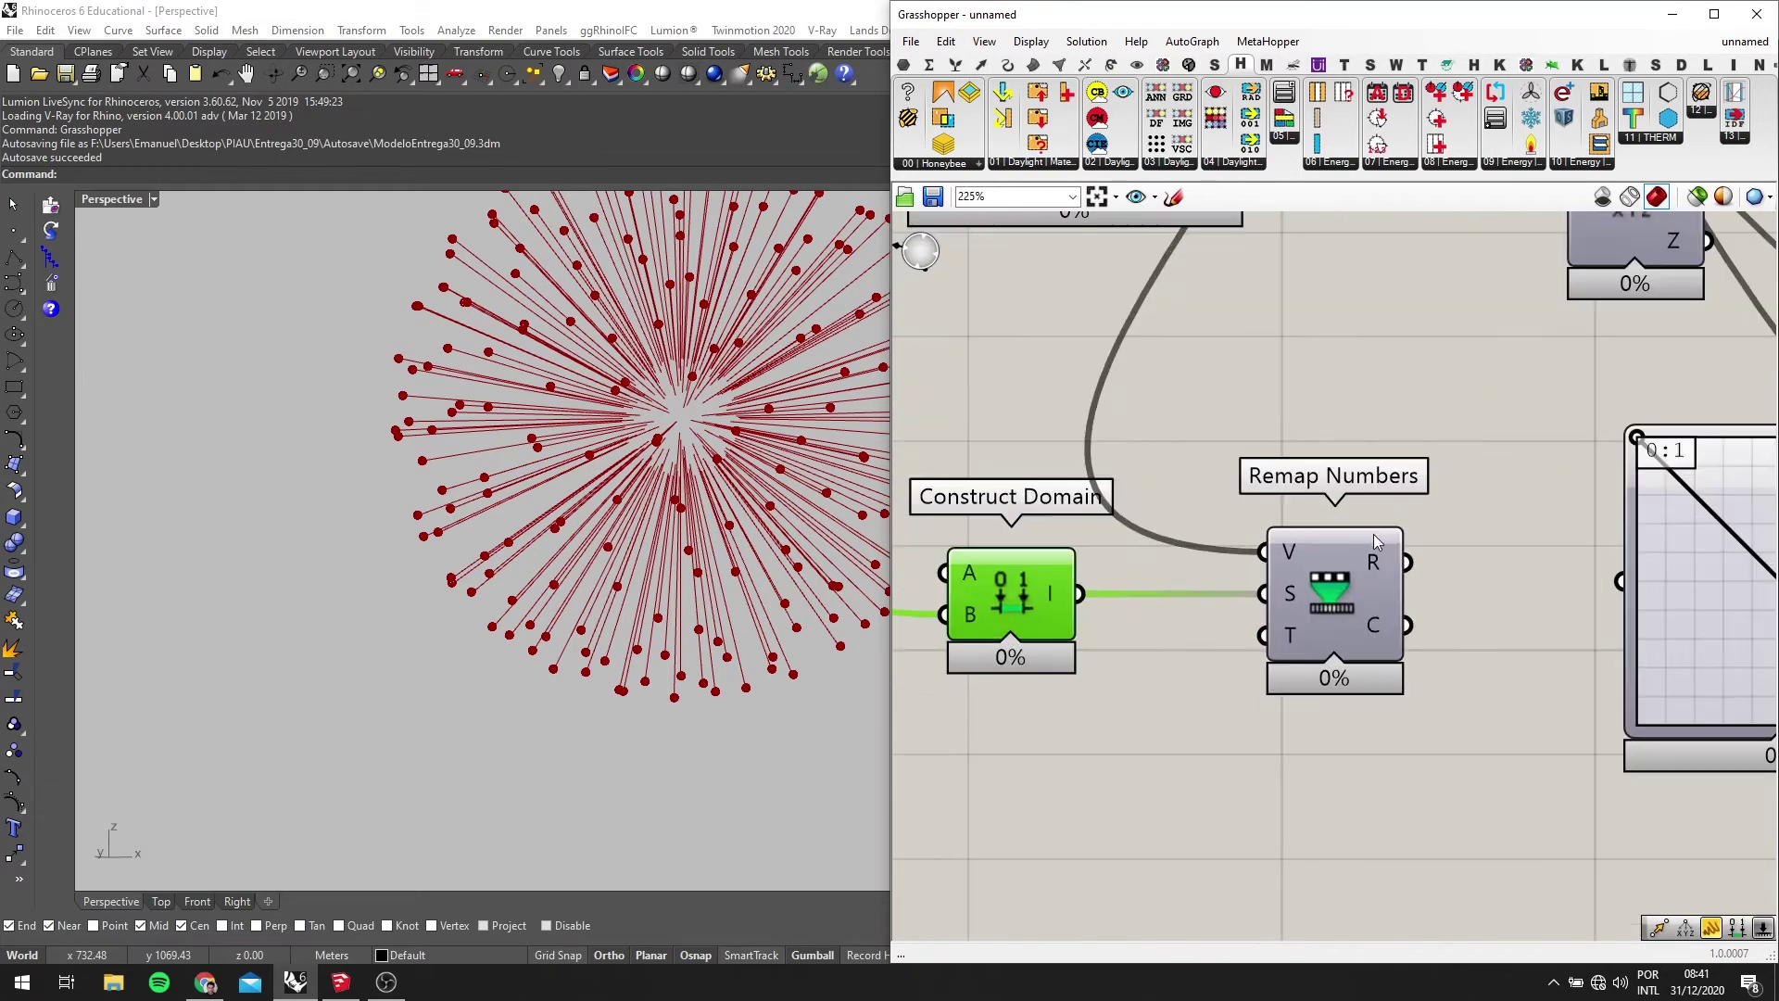
Connect the R output of Remap Numbers to the Graph Mapper input and align the Graph Mapper beside it
scroll(1422, 570, down, 3)
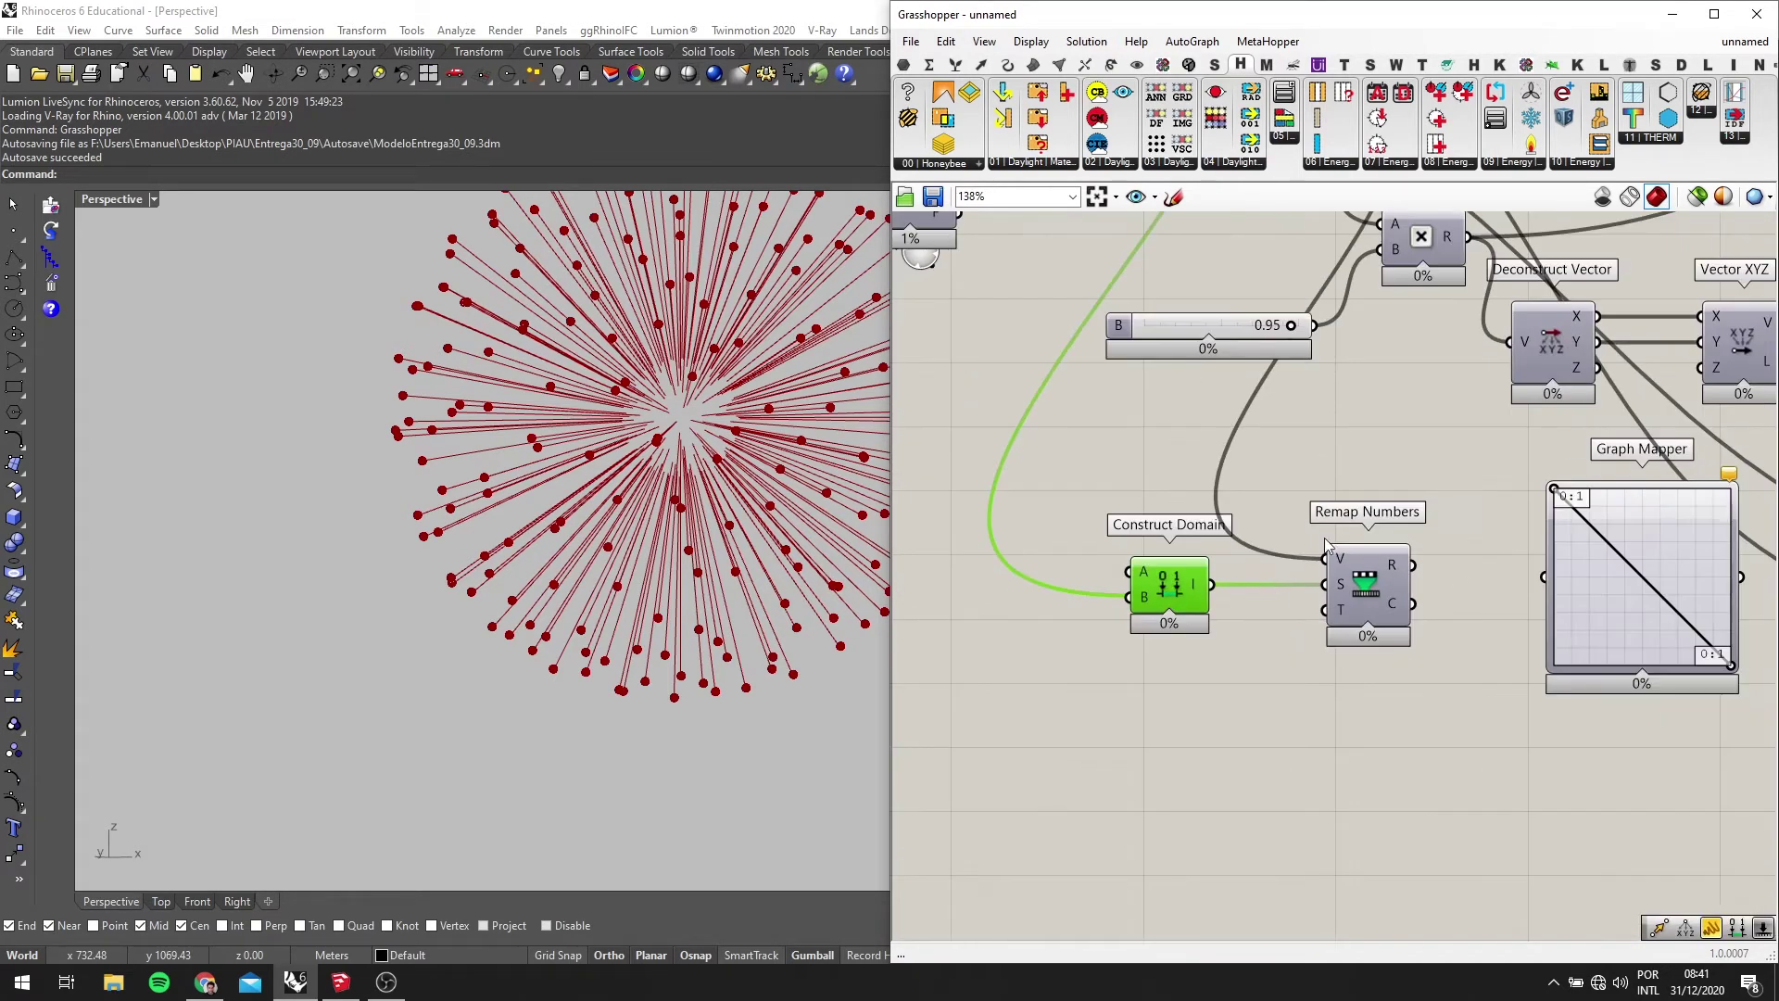
scroll(1171, 557, down, 3)
scroll(1233, 611, up, 2)
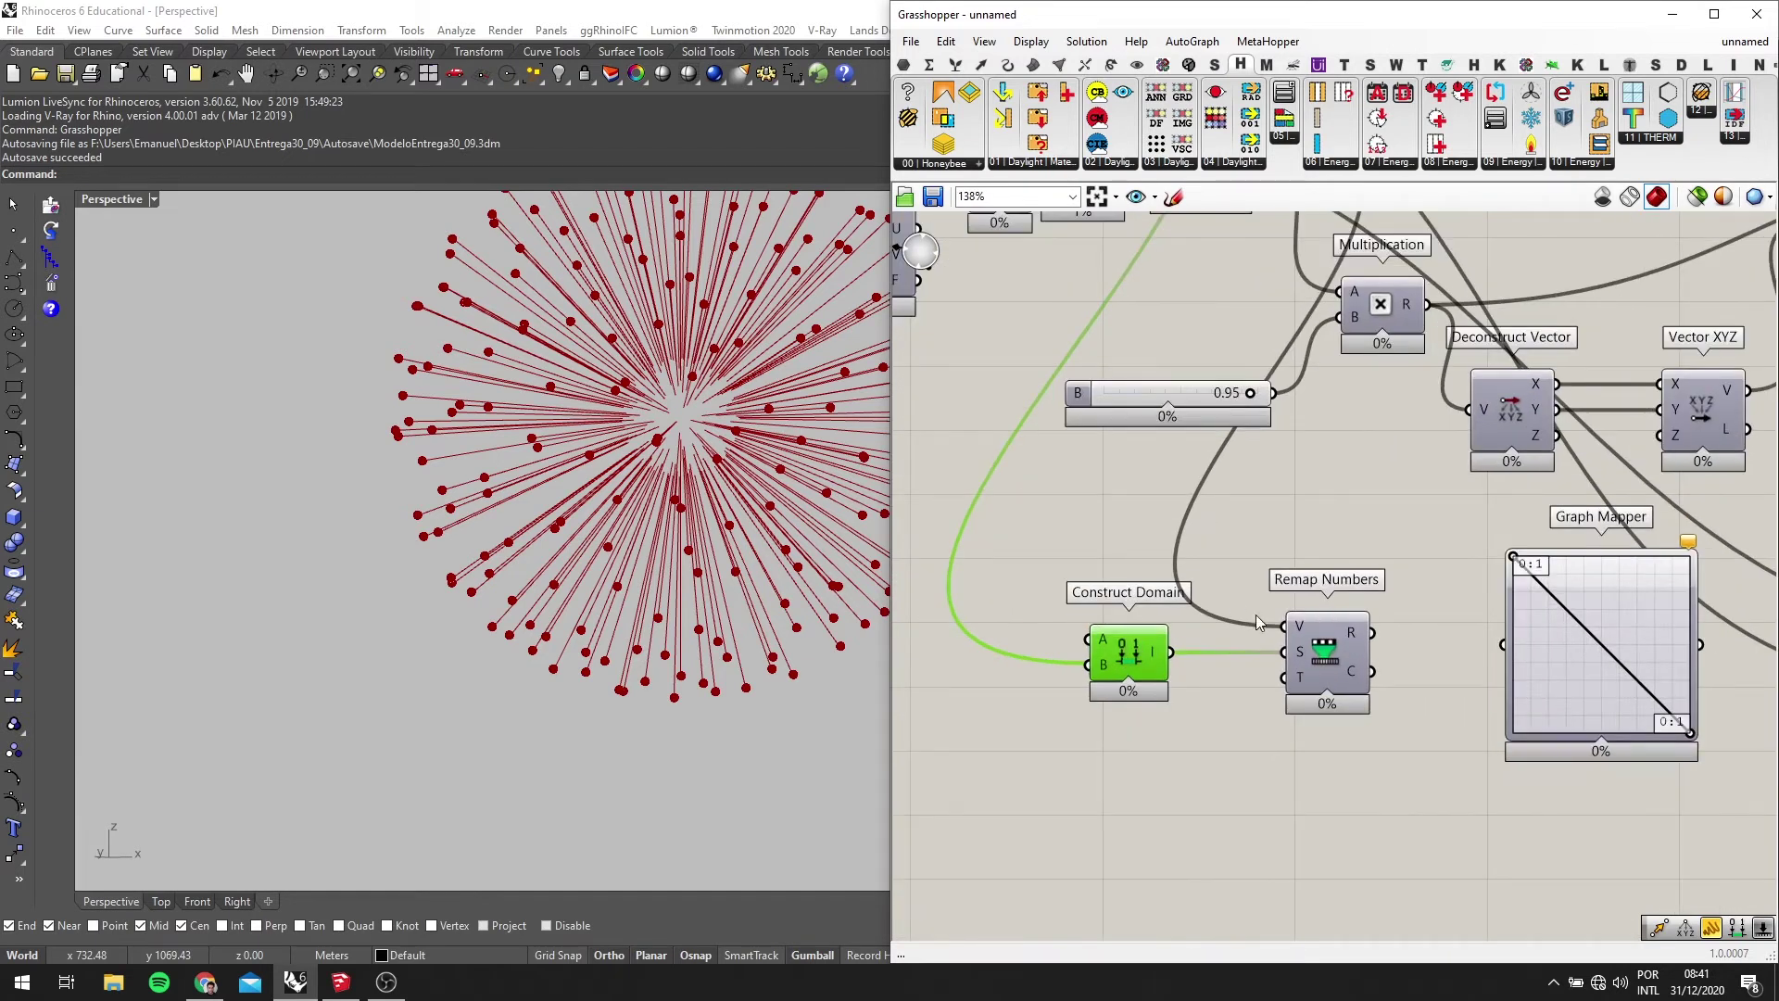
scroll(1269, 652, down, 3)
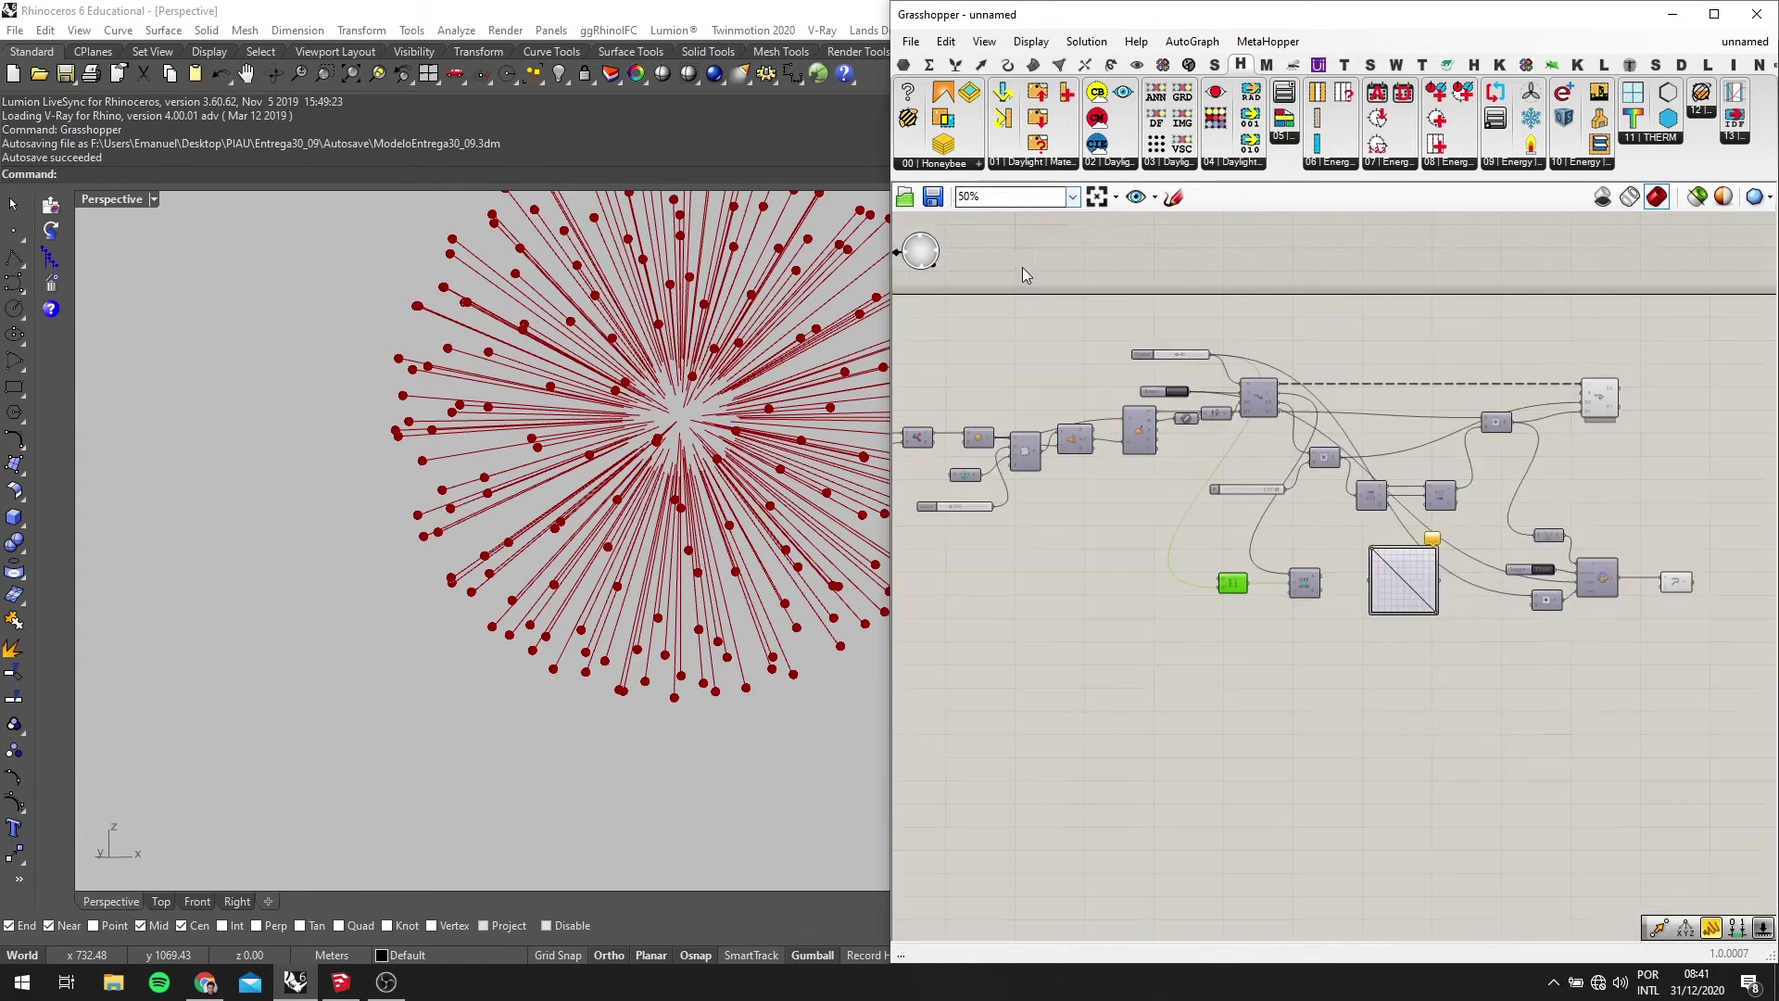
scroll(1249, 645, up, 5)
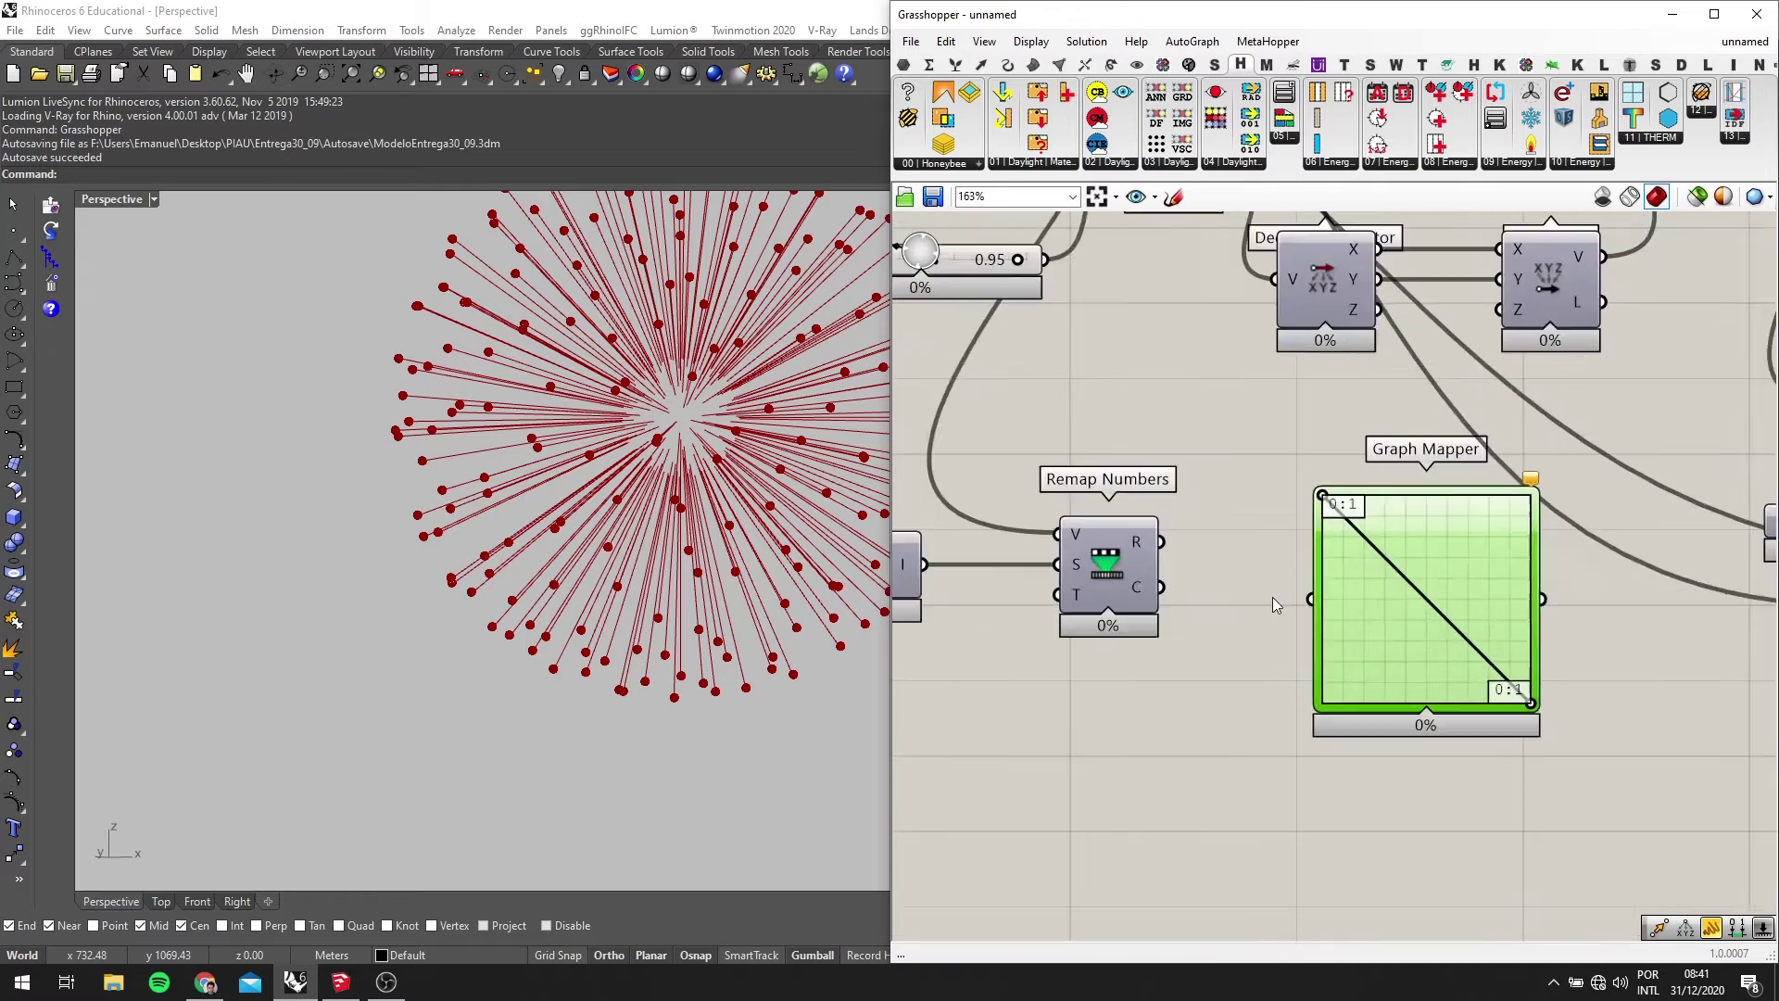
drag(1158, 544, 1332, 626)
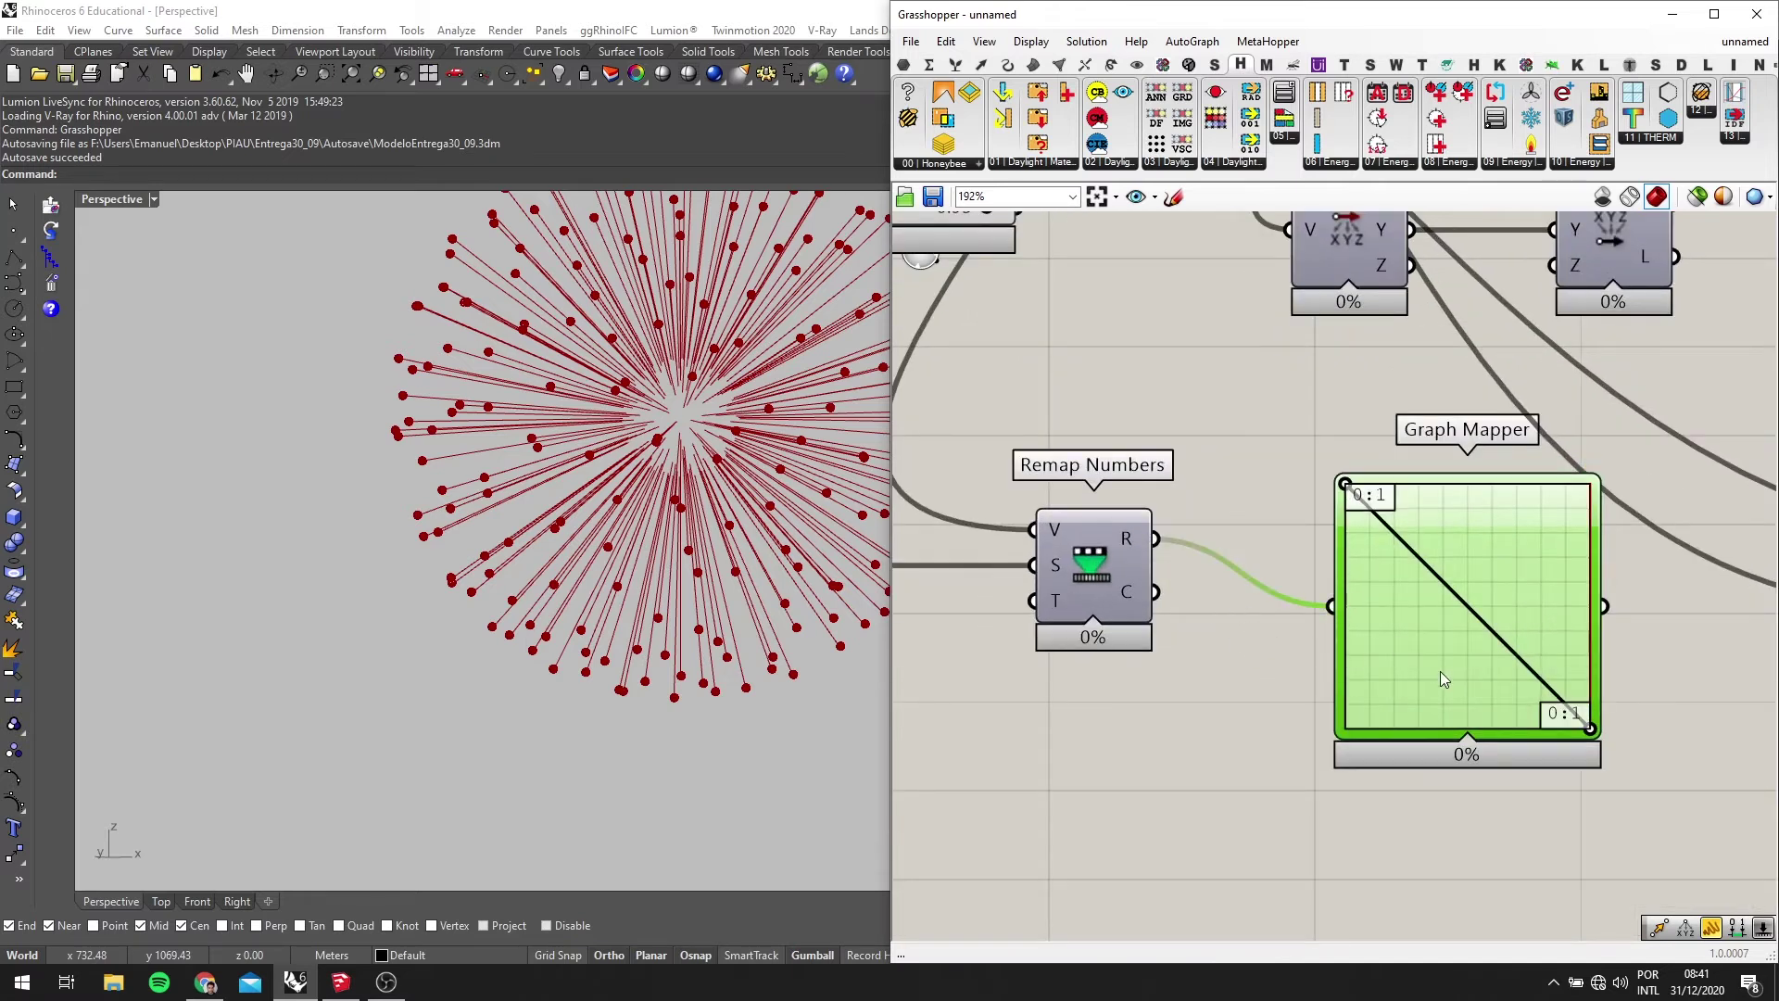
drag(1441, 679, 1415, 608)
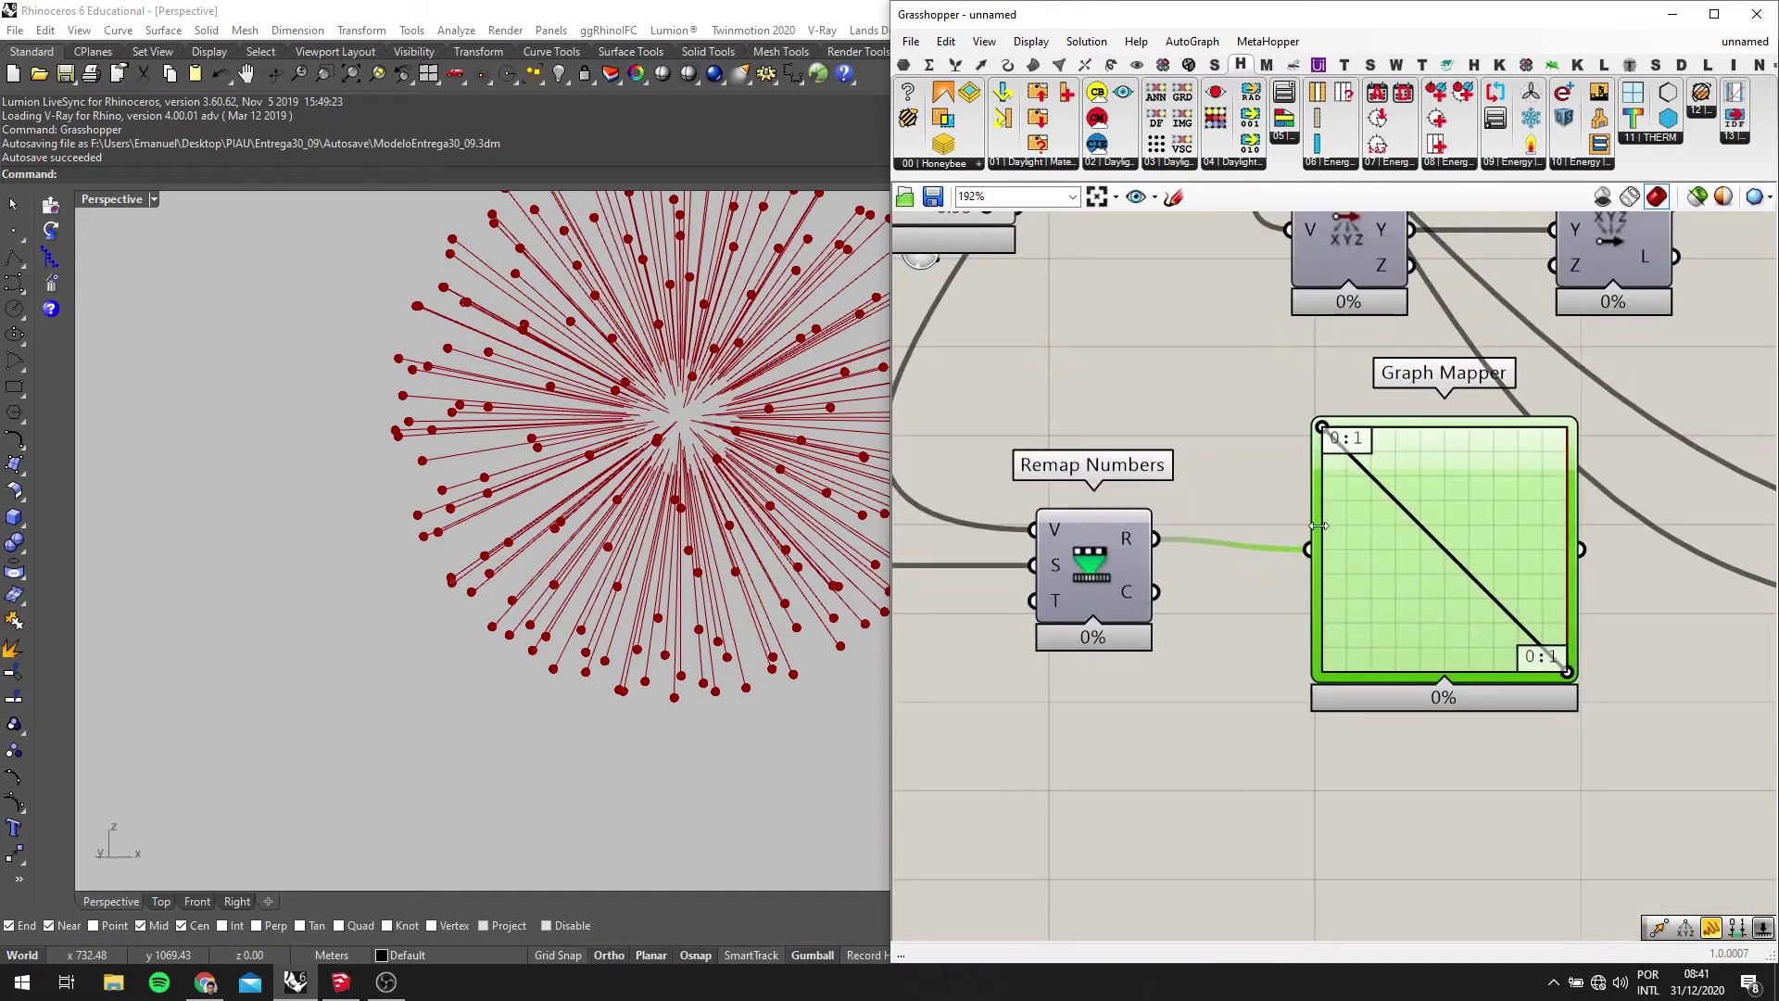
Trigger the loop with its Button and inspect the regenerated lines in the Perspective viewport from several angles
scroll(1617, 861, down, 5)
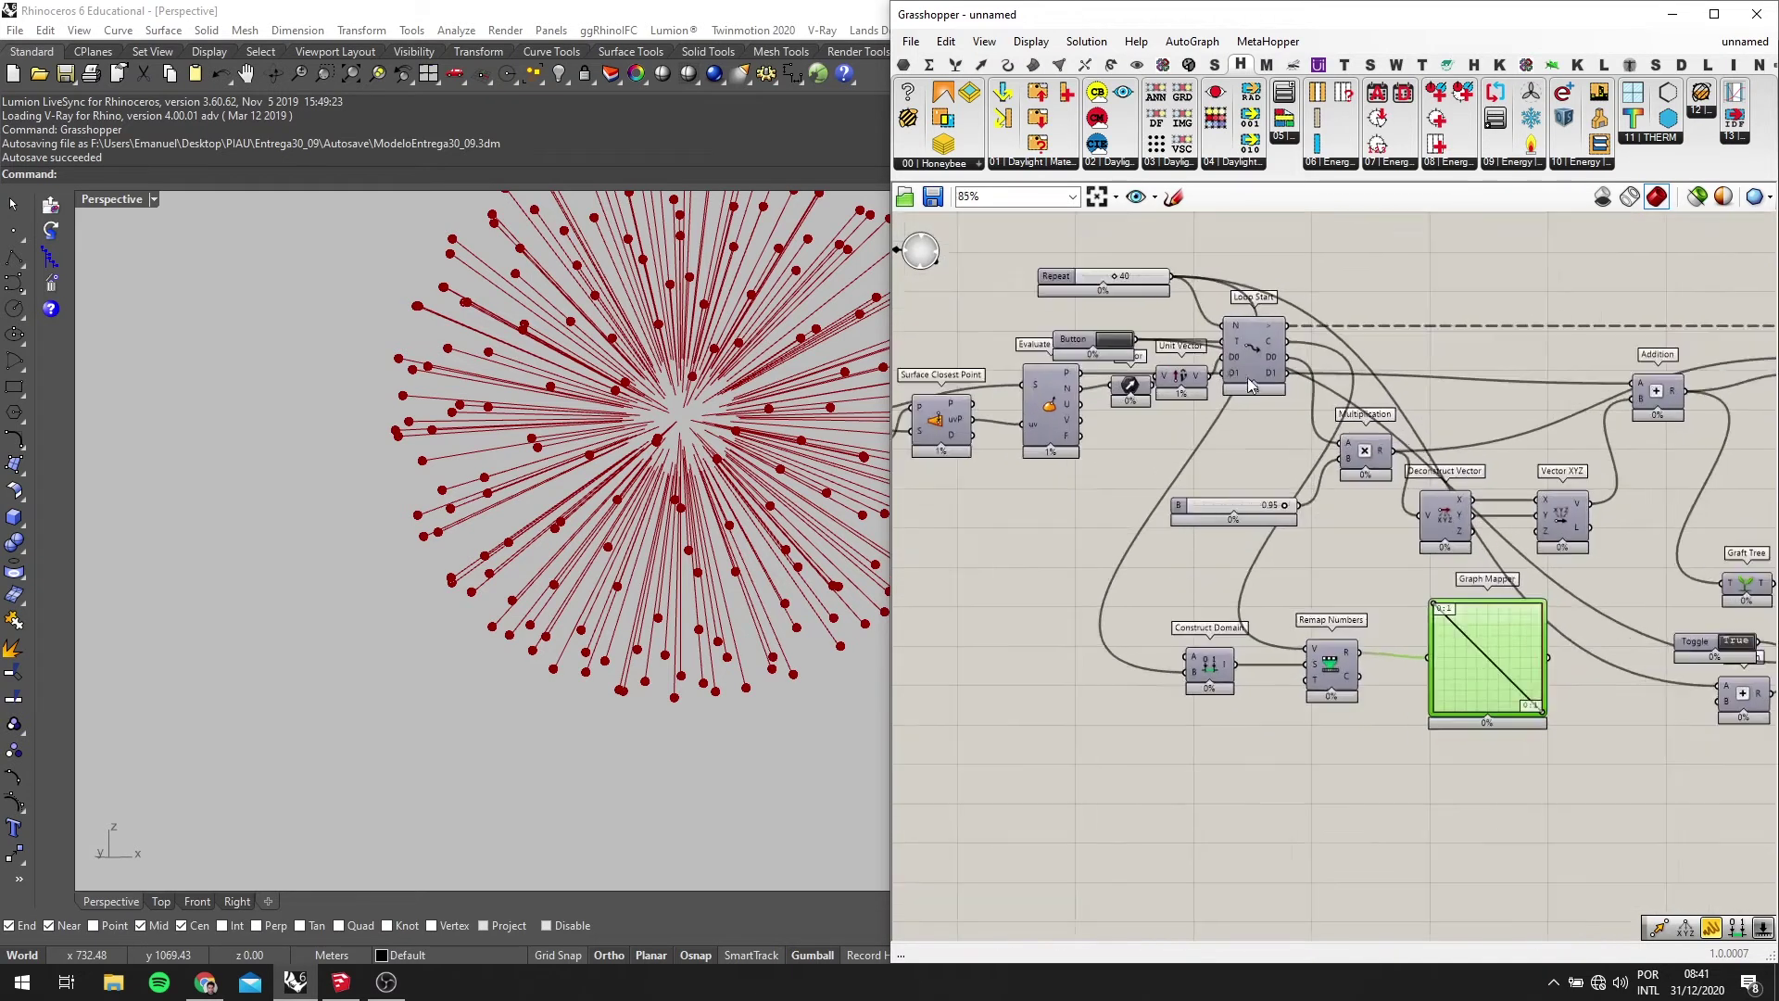
click(1103, 332)
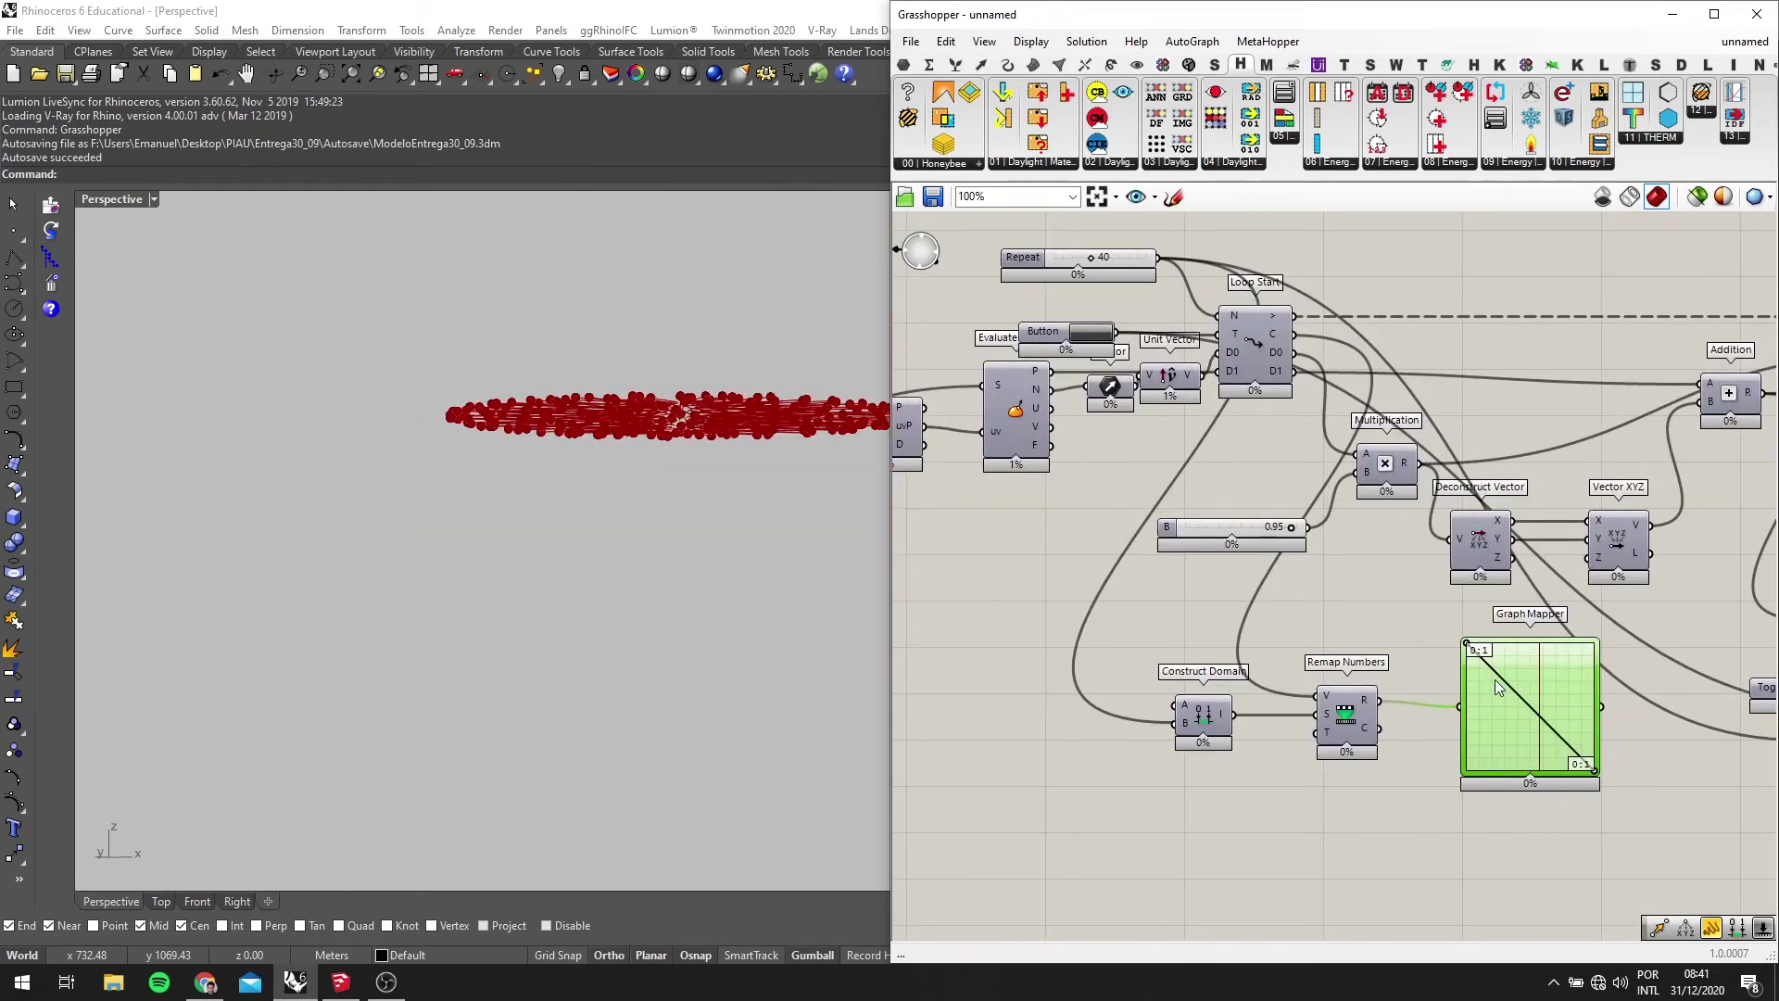
scroll(1469, 664, up, 2)
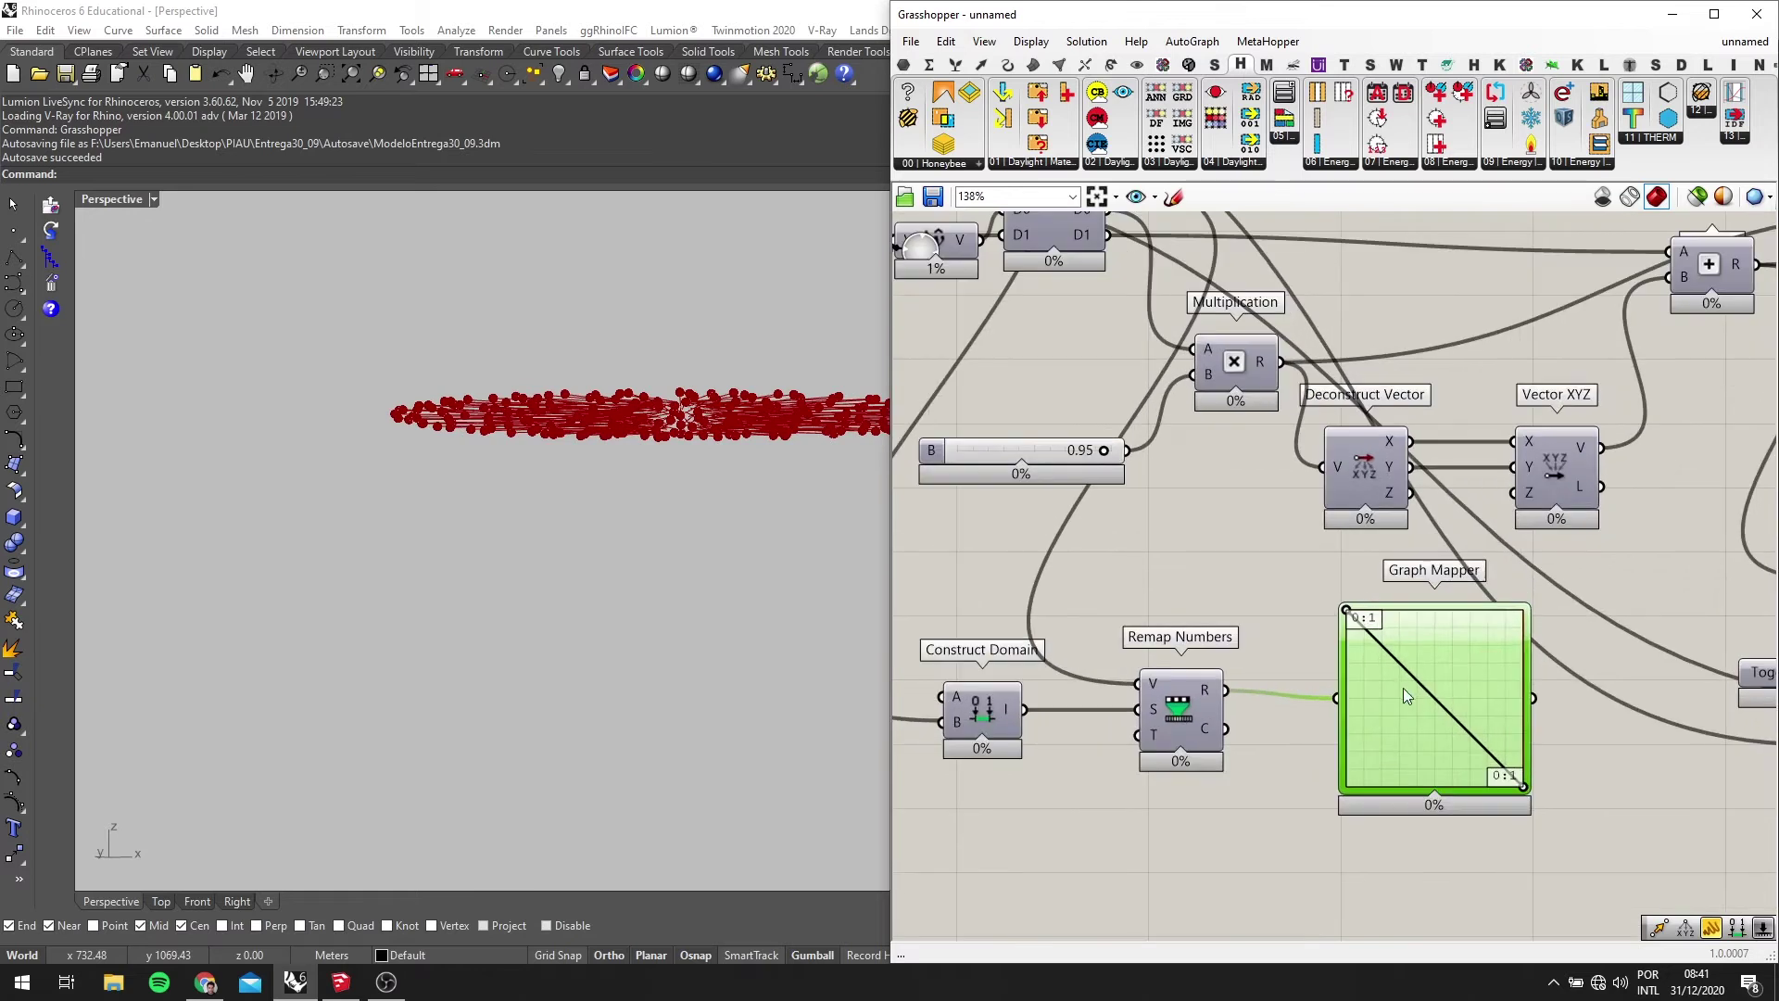
click(556, 476)
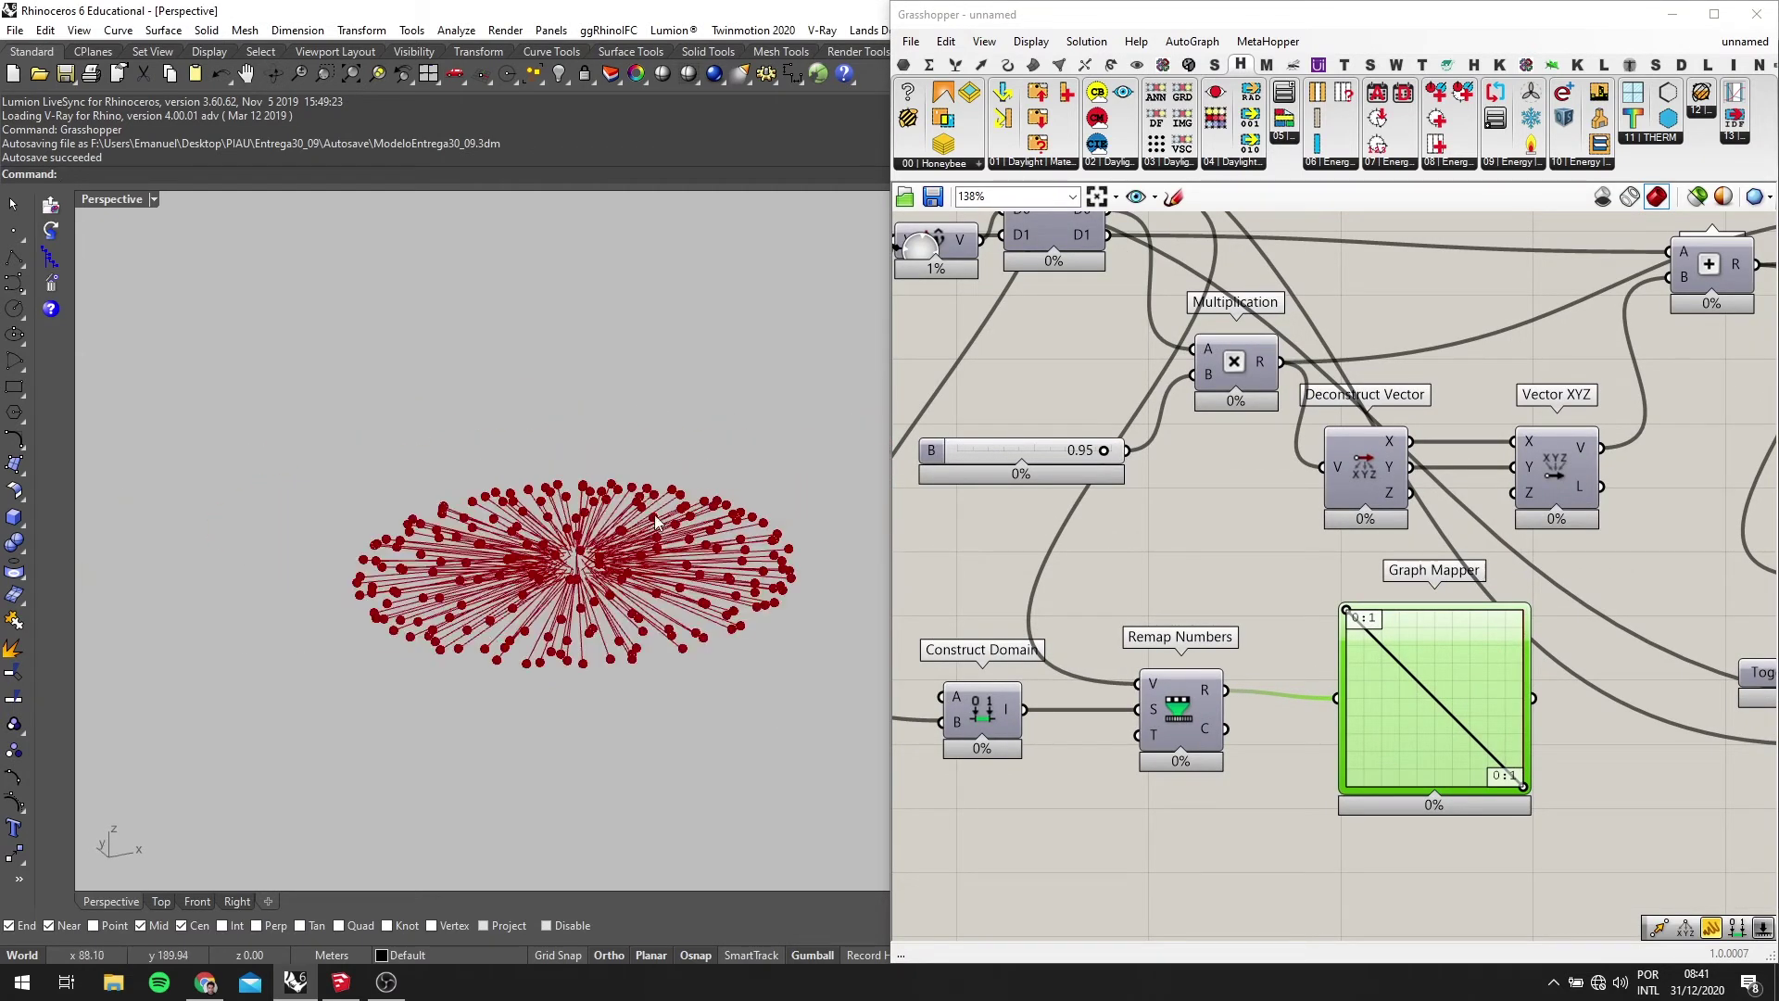
right_drag(655, 522, 645, 473)
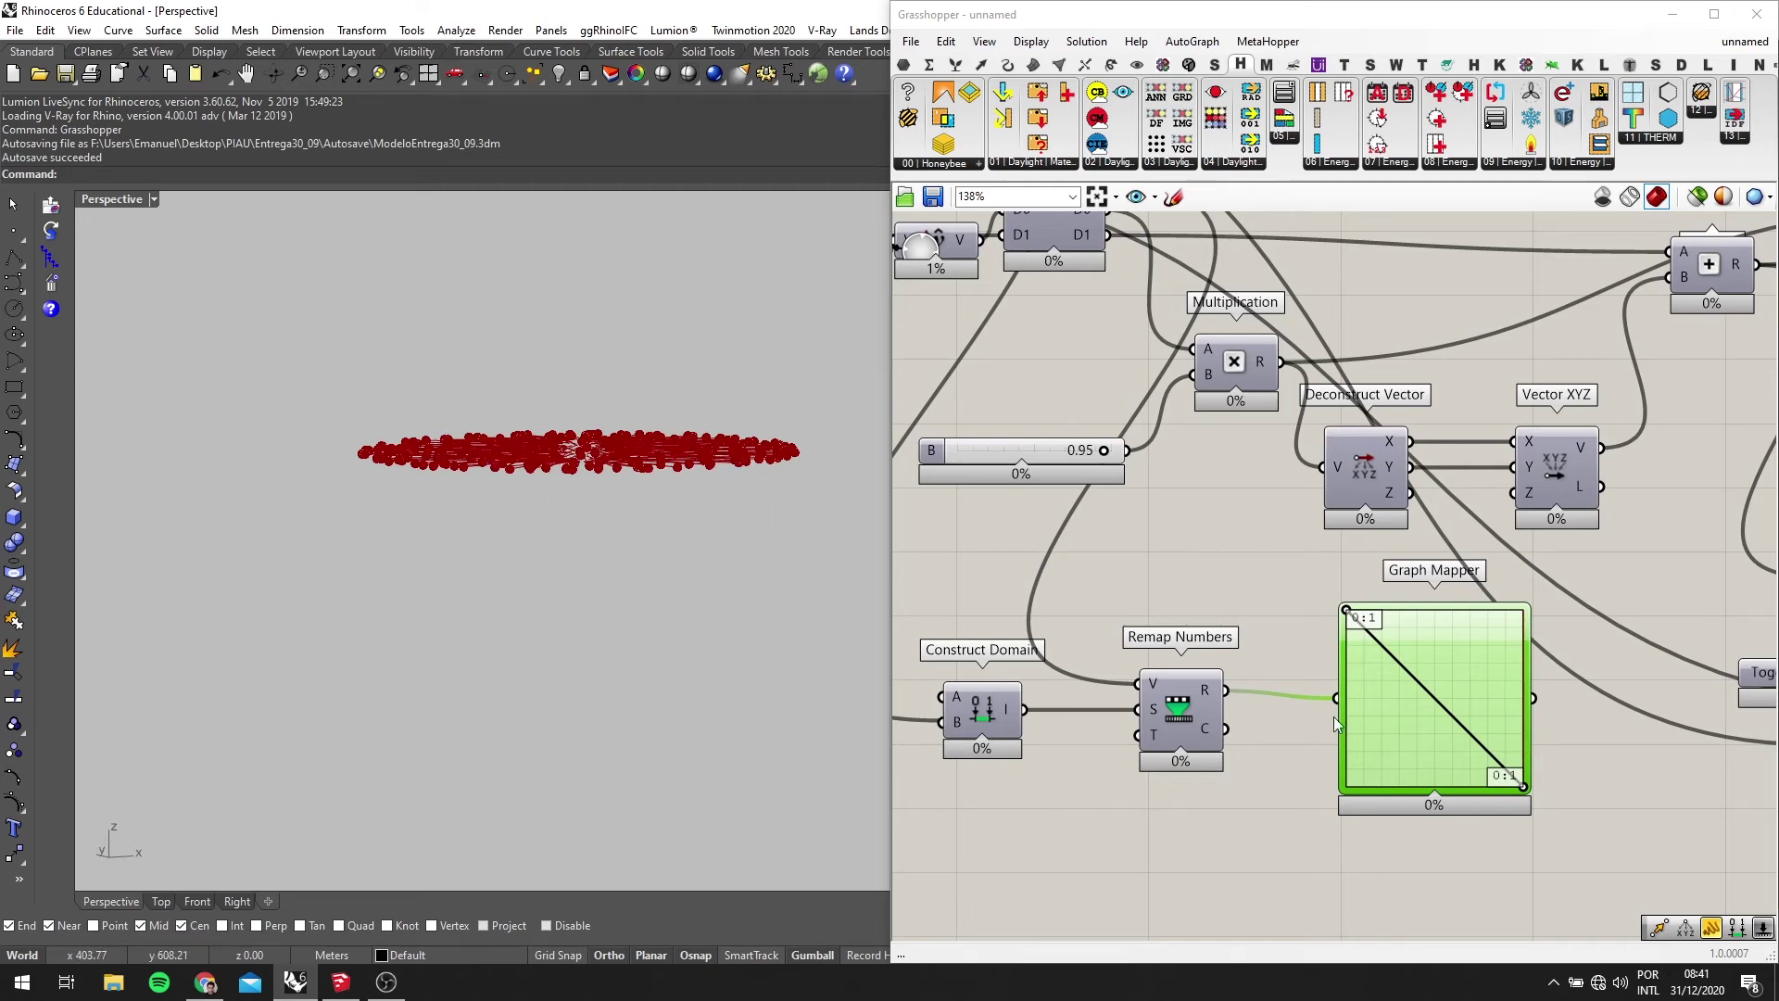
Move Construct Domain, Remap Numbers and the Graph Mapper together further below the vector components to free up canvas space
right_drag(1428, 736, 1334, 664)
drag(1335, 663, 1329, 654)
scroll(1405, 699, down, 3)
drag(1443, 749, 1094, 622)
scroll(1397, 682, up, 1)
drag(1406, 672, 1436, 798)
right_drag(1468, 767, 1391, 669)
scroll(1366, 672, up, 2)
click(1402, 688)
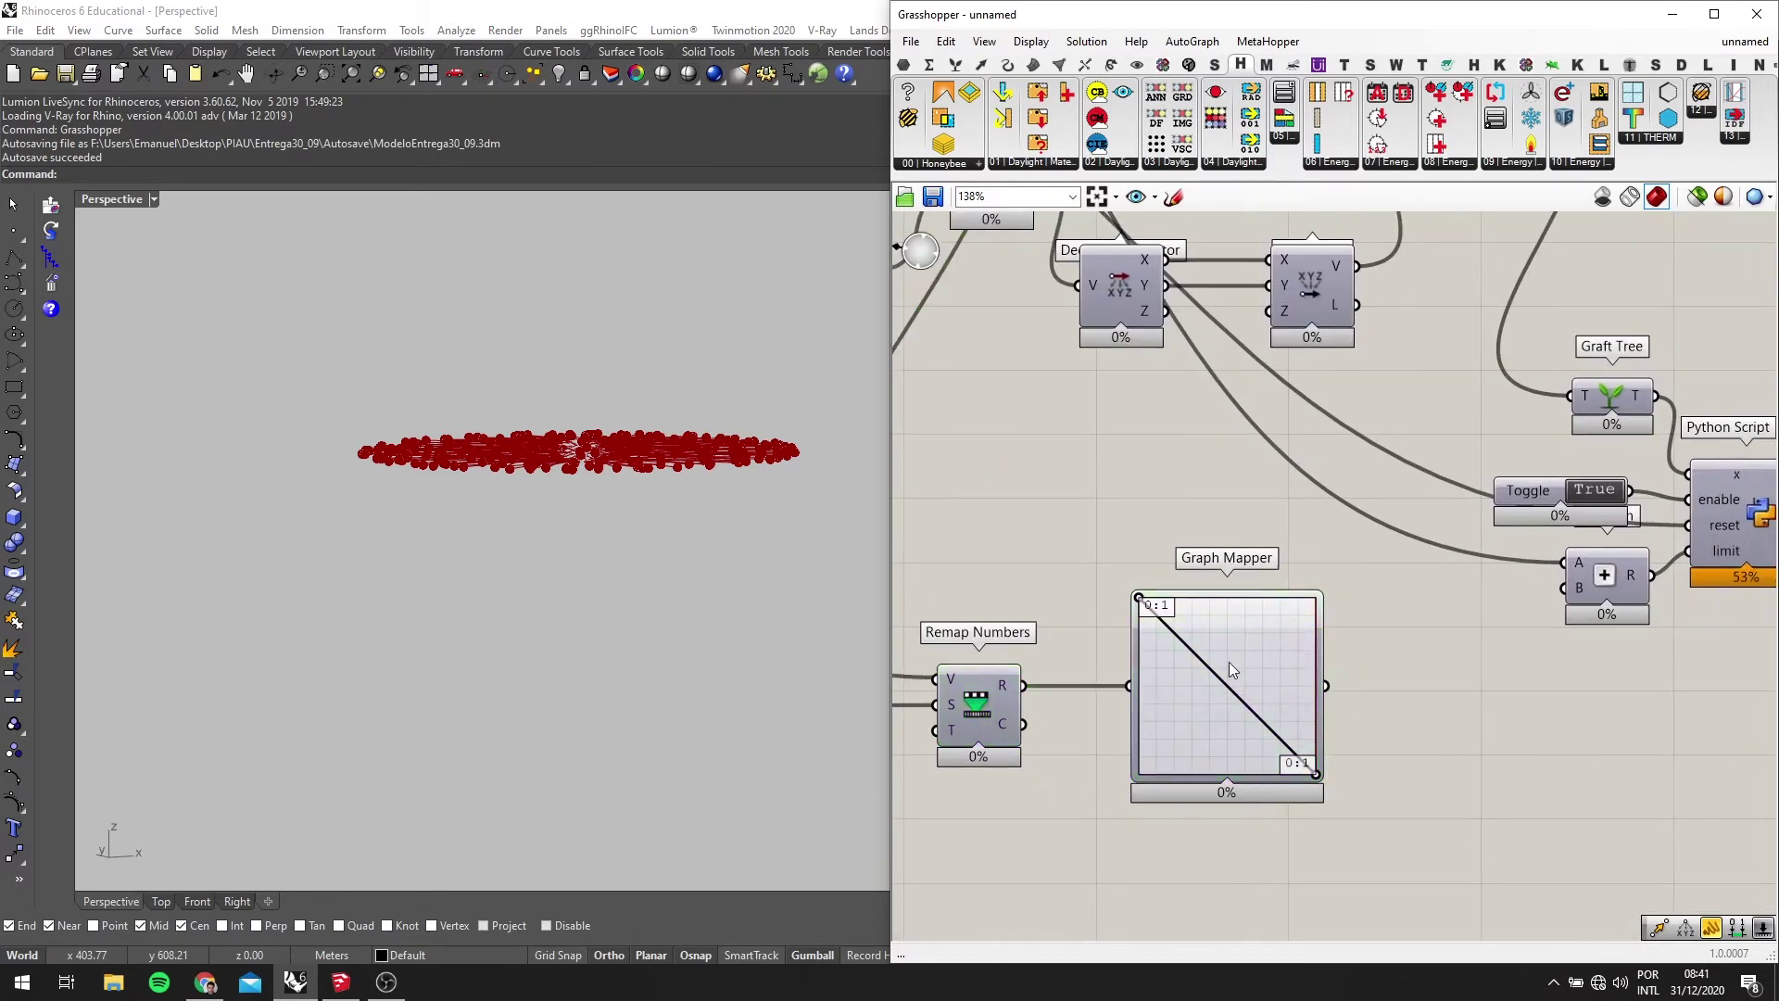
scroll(1240, 594, down, 2)
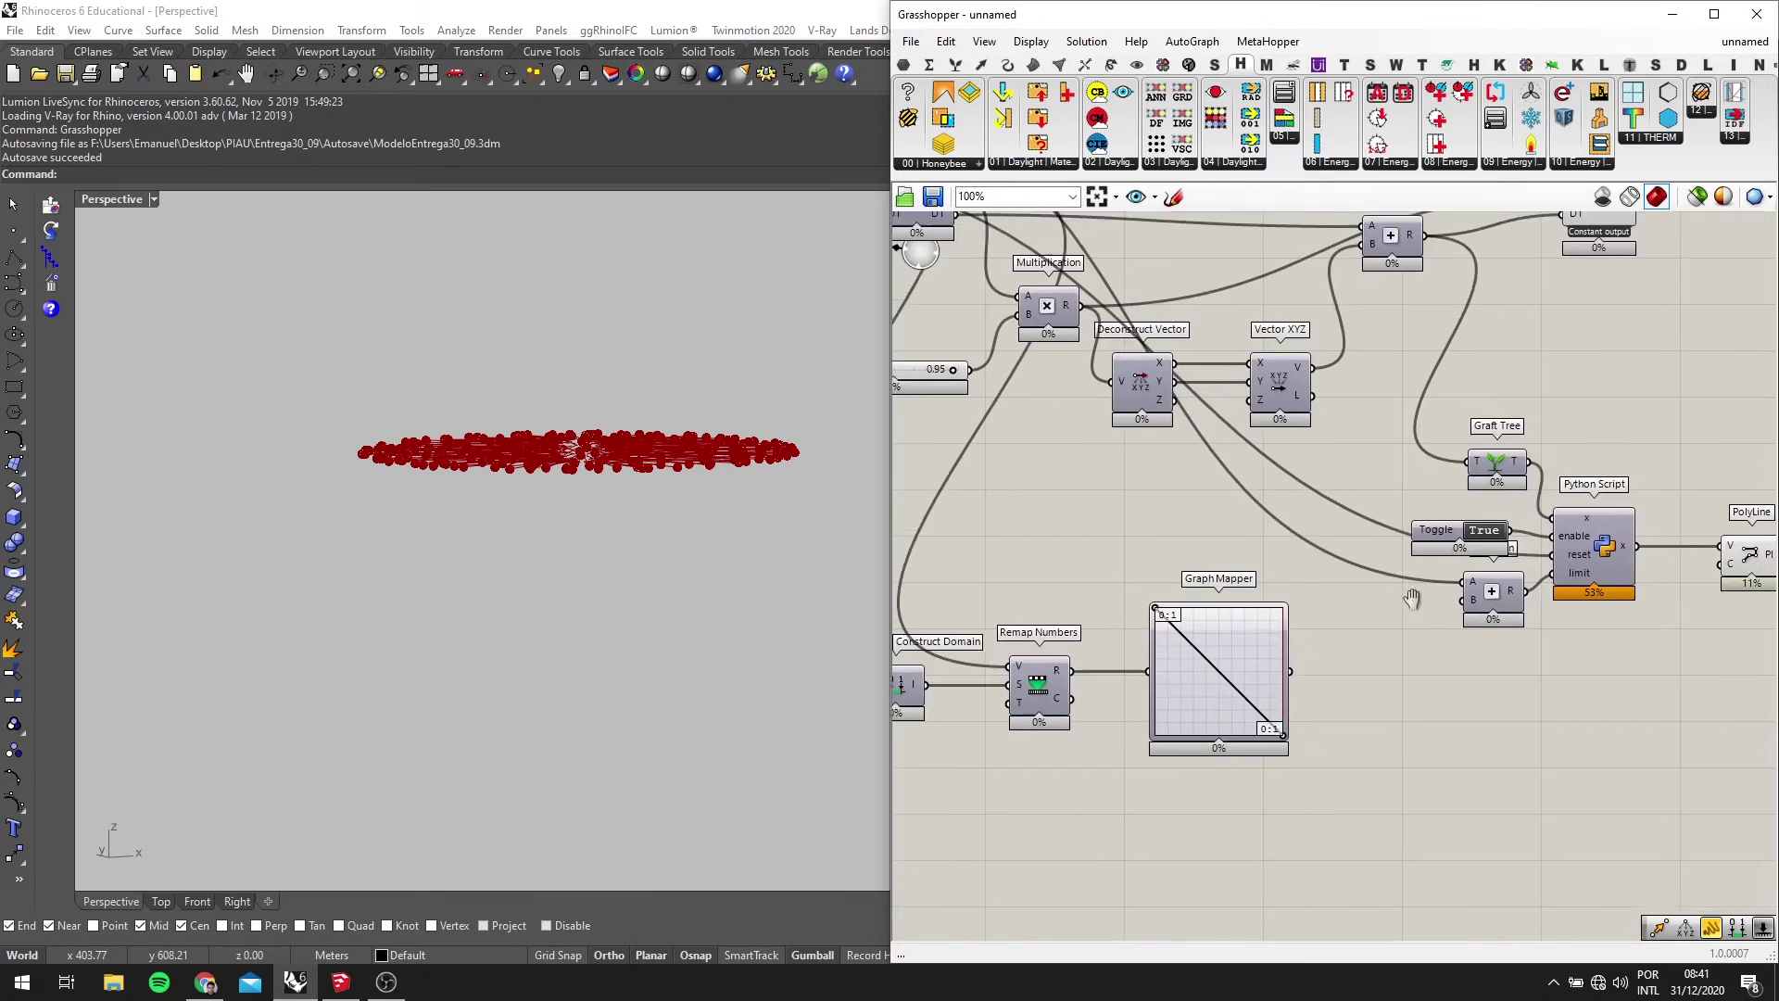
right_drag(1418, 534, 1328, 556)
scroll(1152, 434, up, 1)
scroll(1114, 432, down, 2)
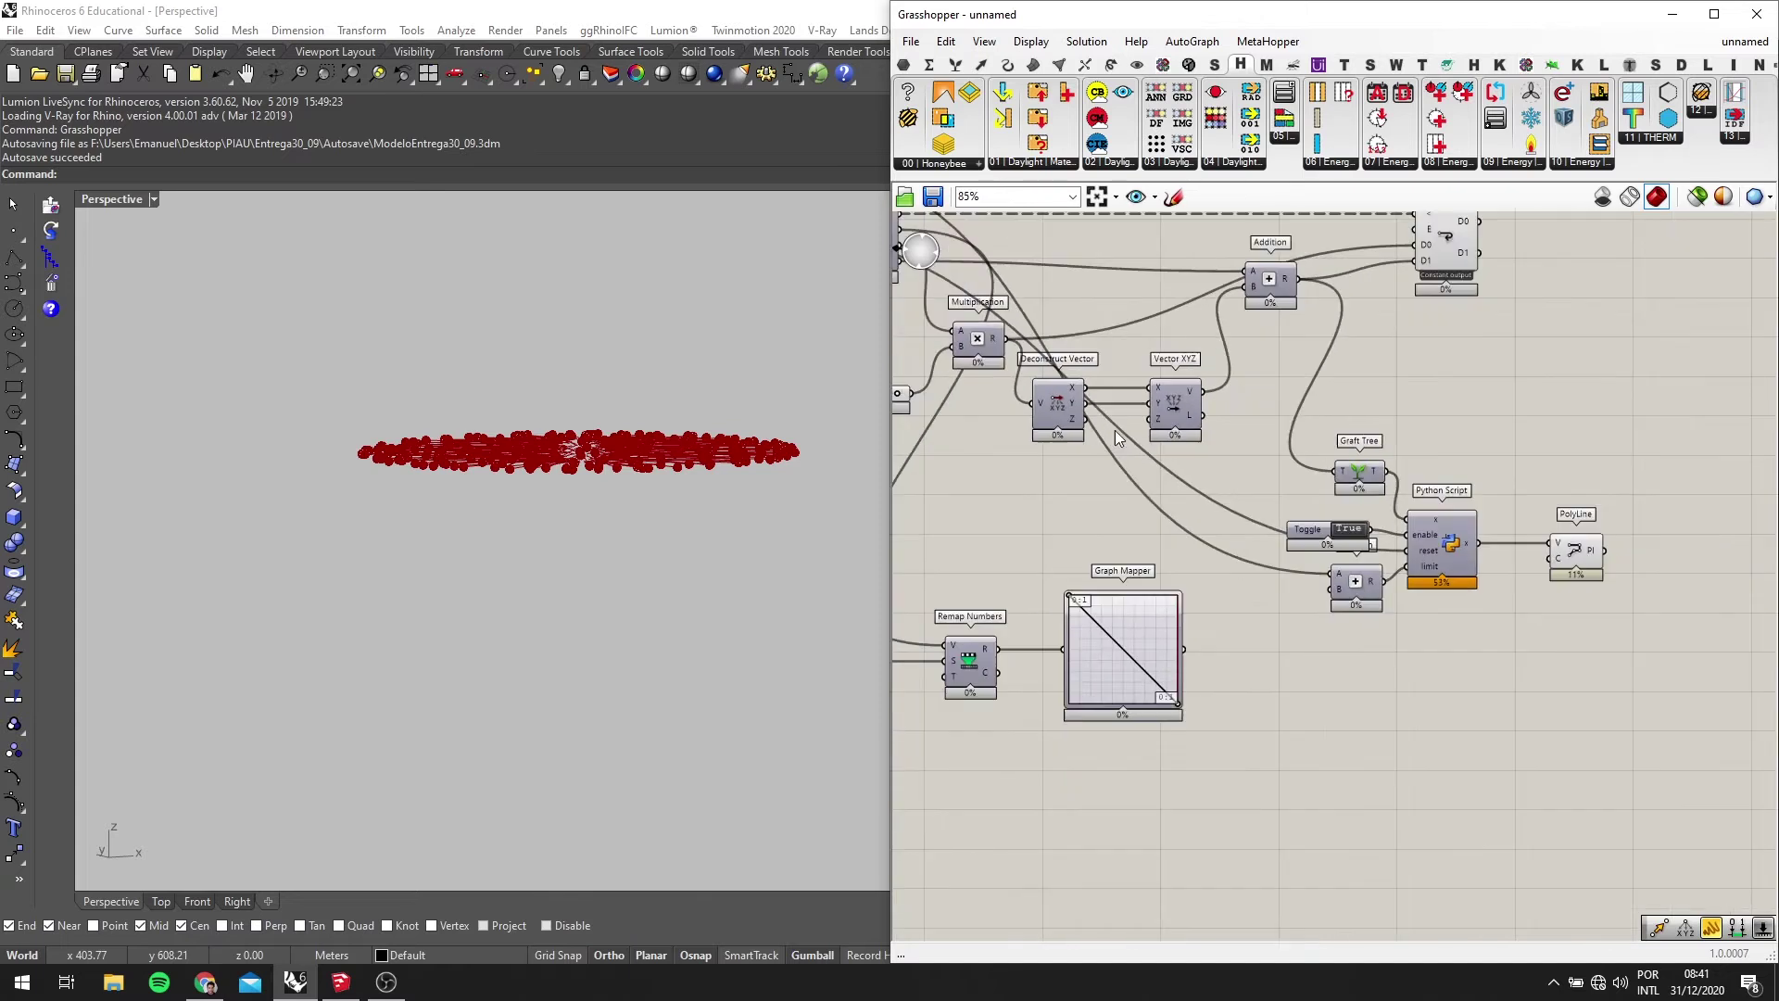
Examine the vector components, the 0.95 Multiplication and the chain from Construct Domain to the Graph Mapper
right_drag(1094, 643, 1286, 625)
drag(1491, 720, 1004, 573)
scroll(1314, 620, up, 1)
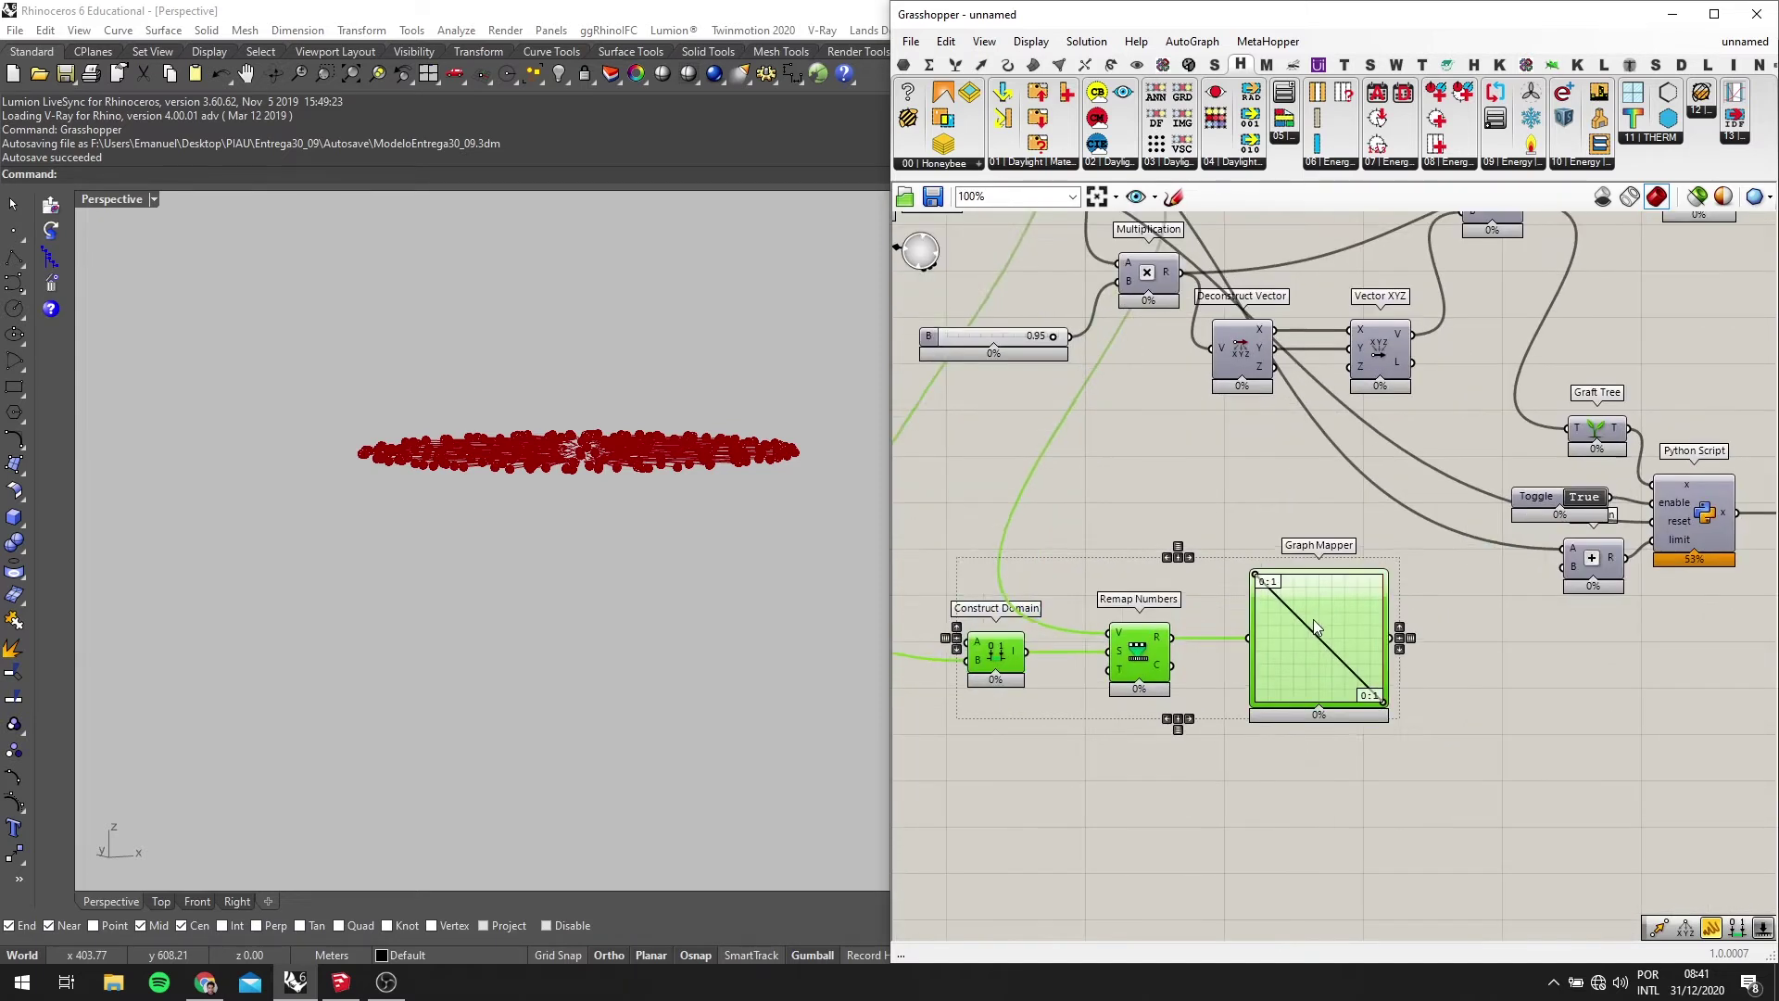
scroll(1268, 559, up, 1)
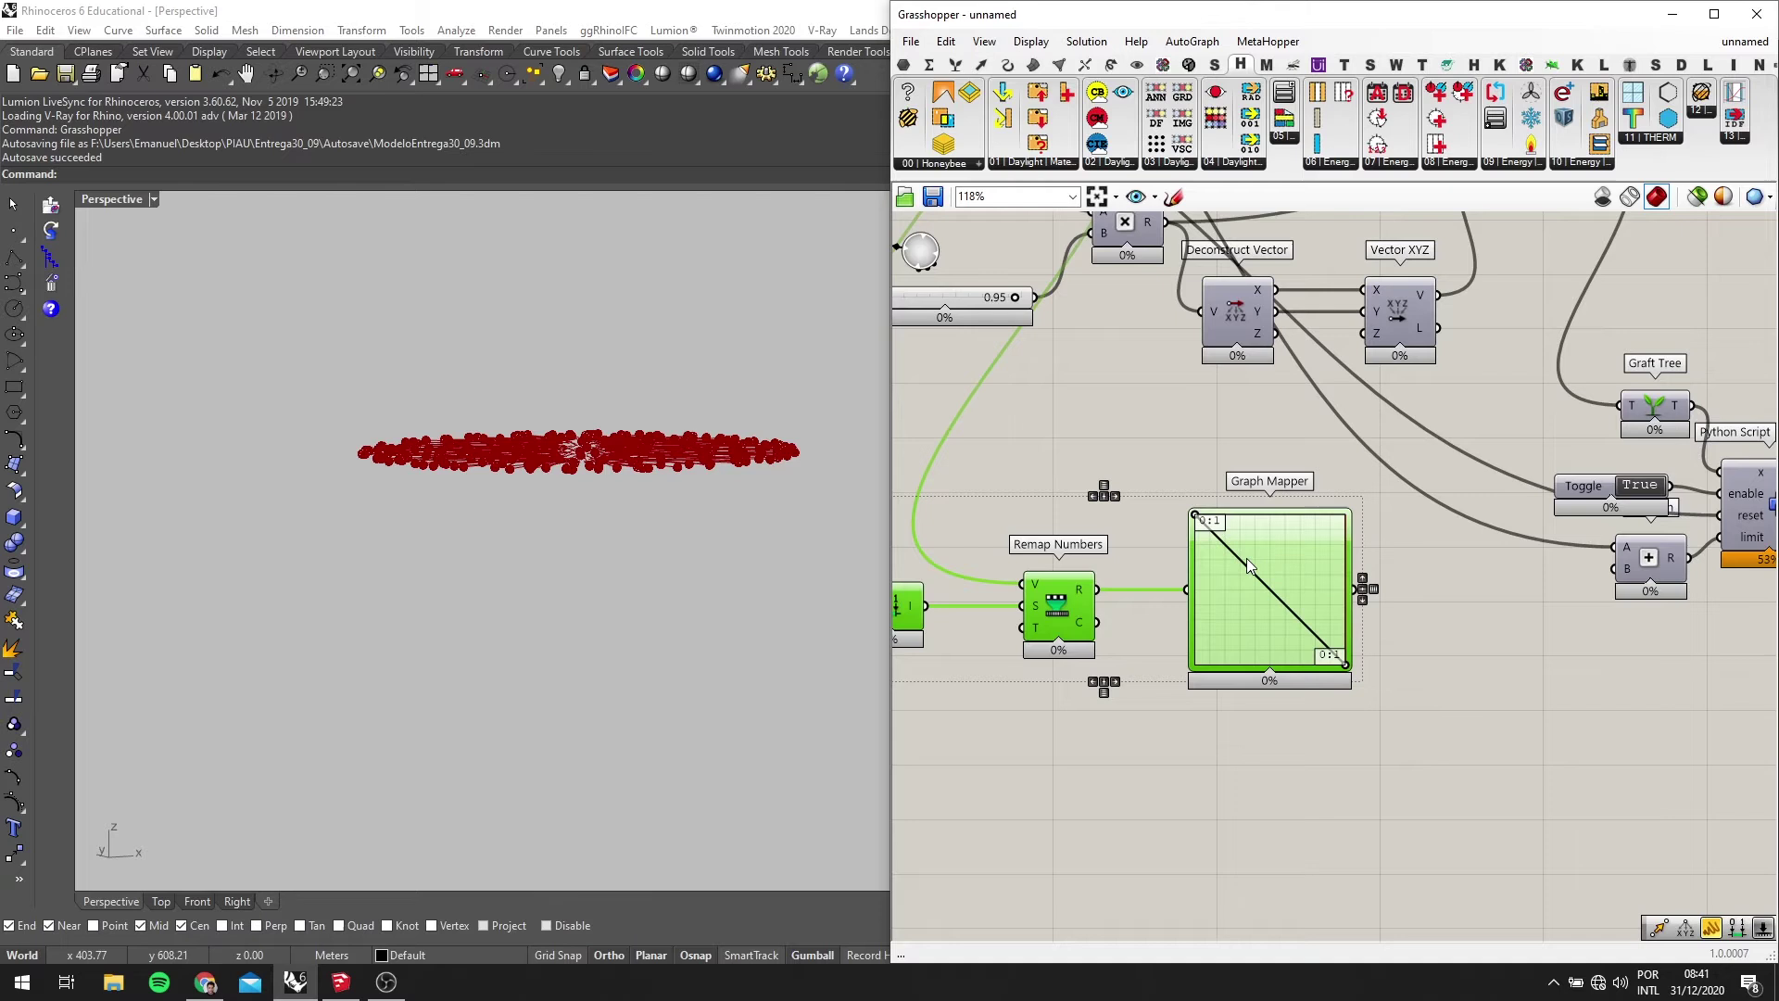
scroll(1270, 480, down, 2)
scroll(1360, 530, up, 2)
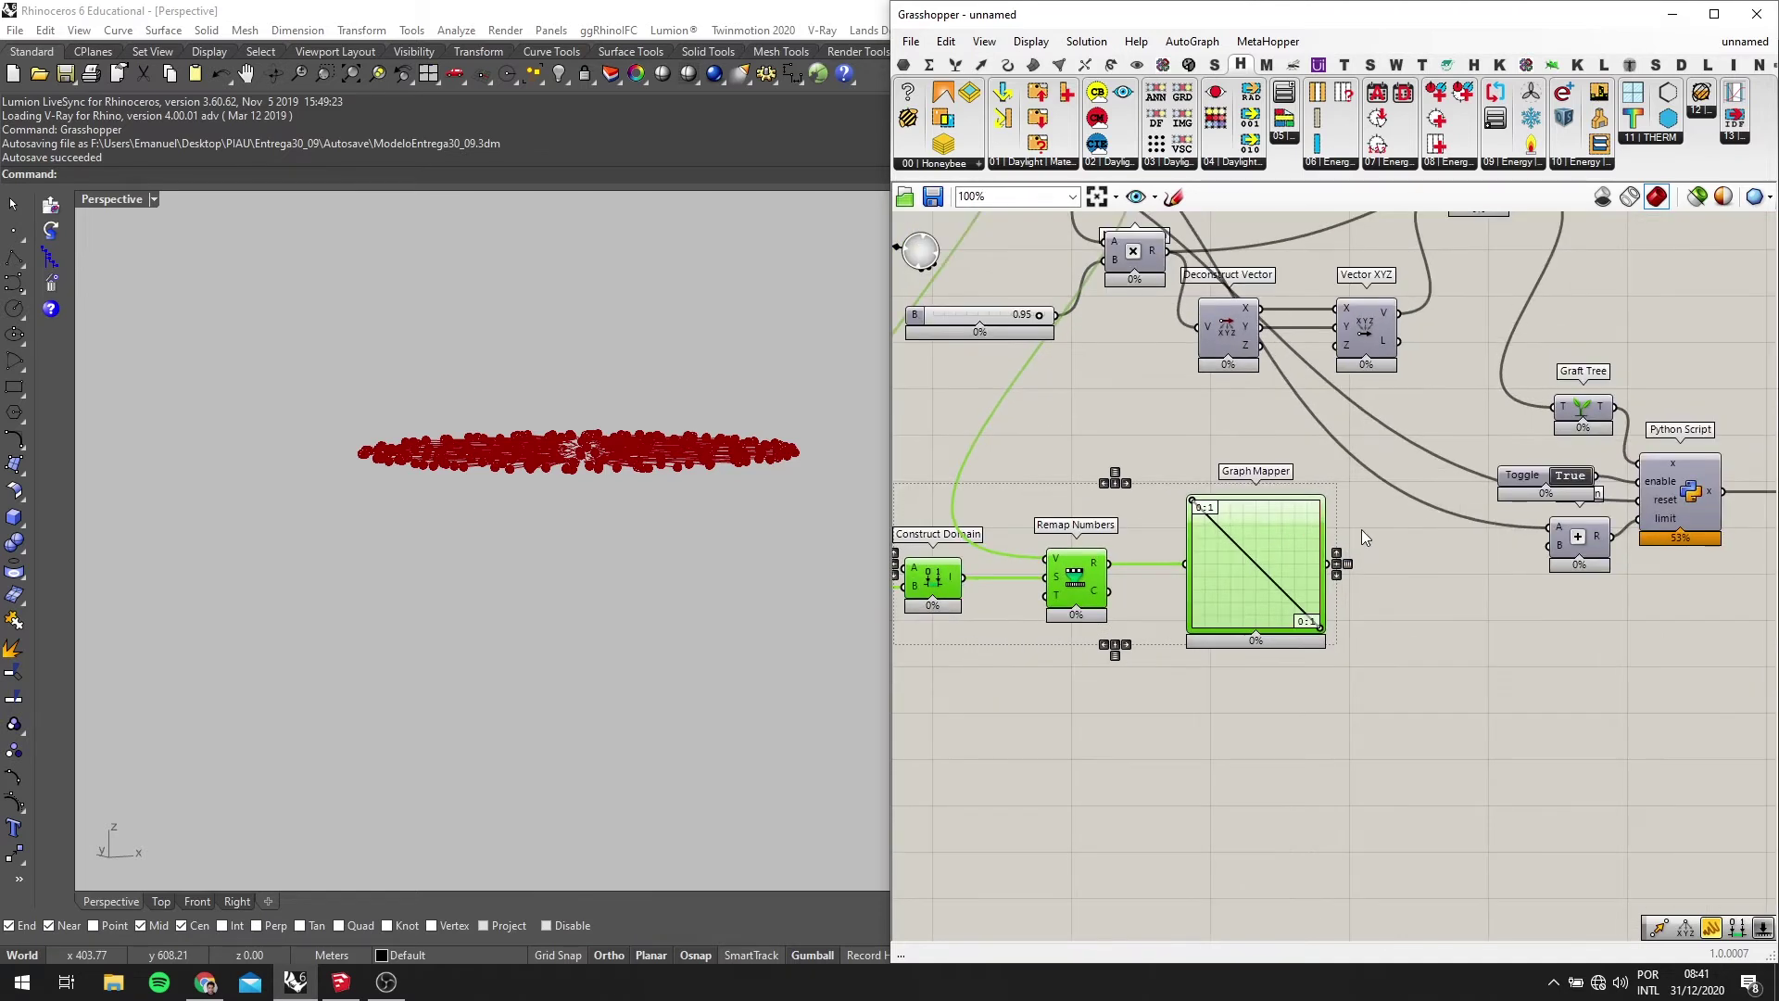
scroll(1239, 380, down, 1)
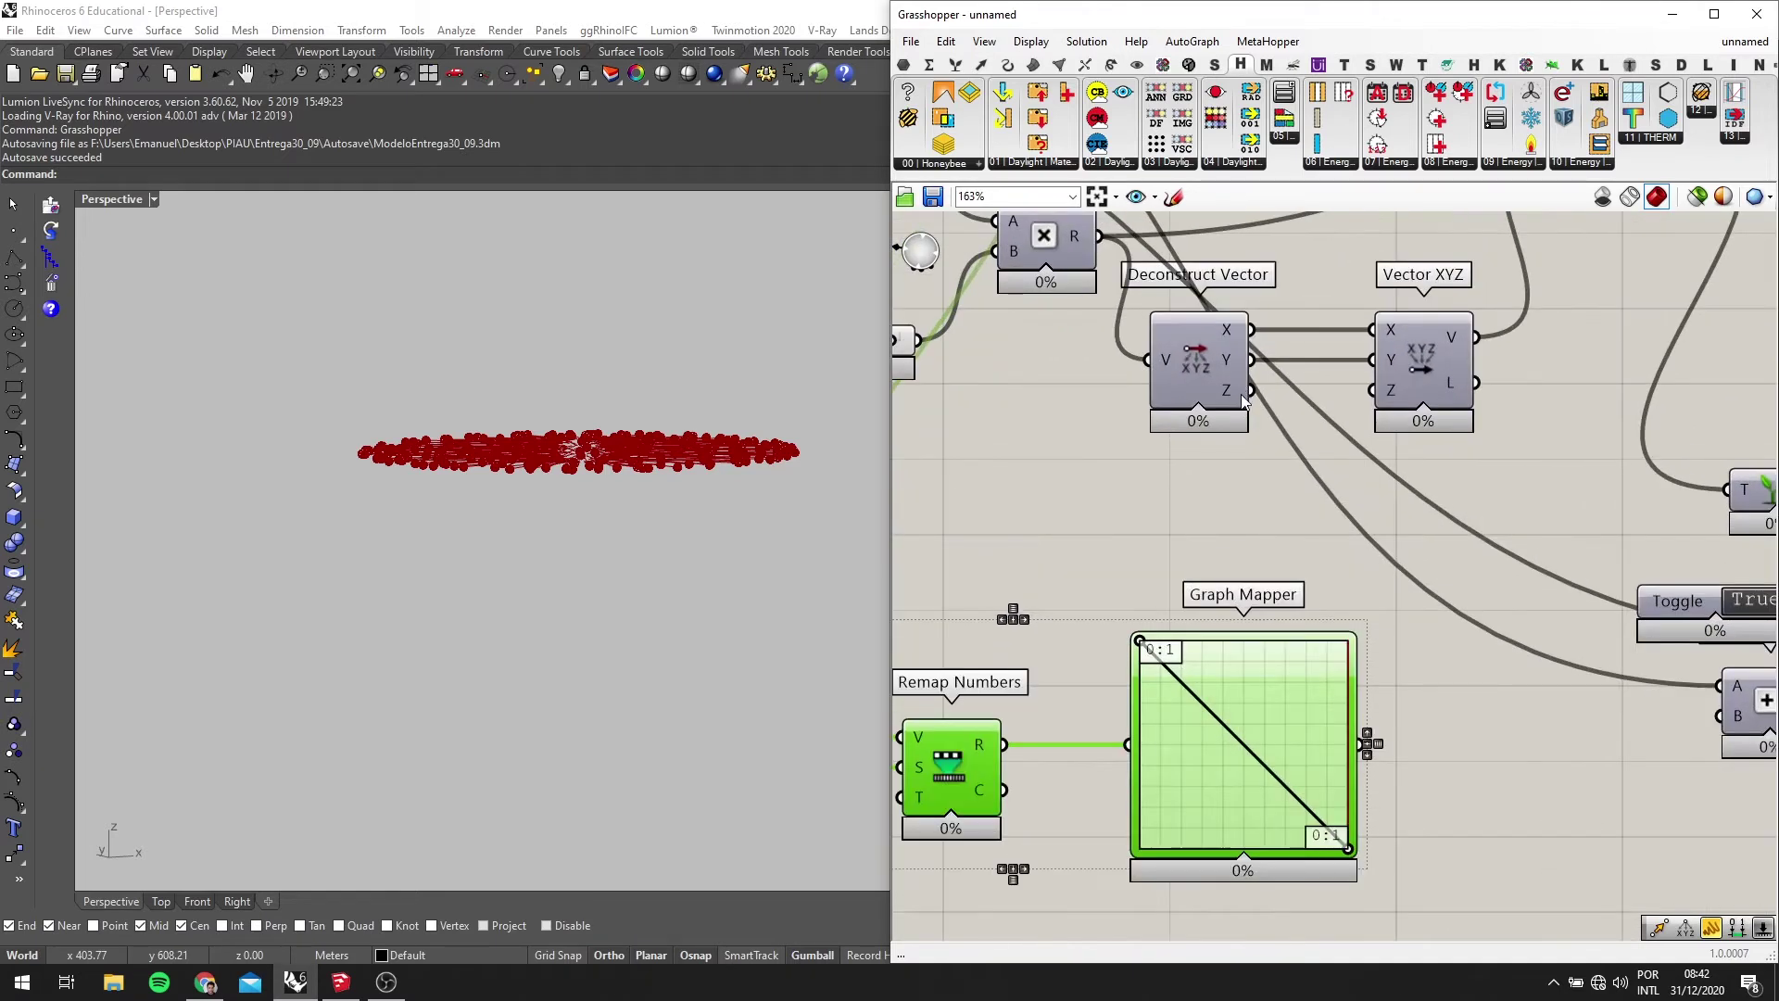
scroll(1260, 381, down, 2)
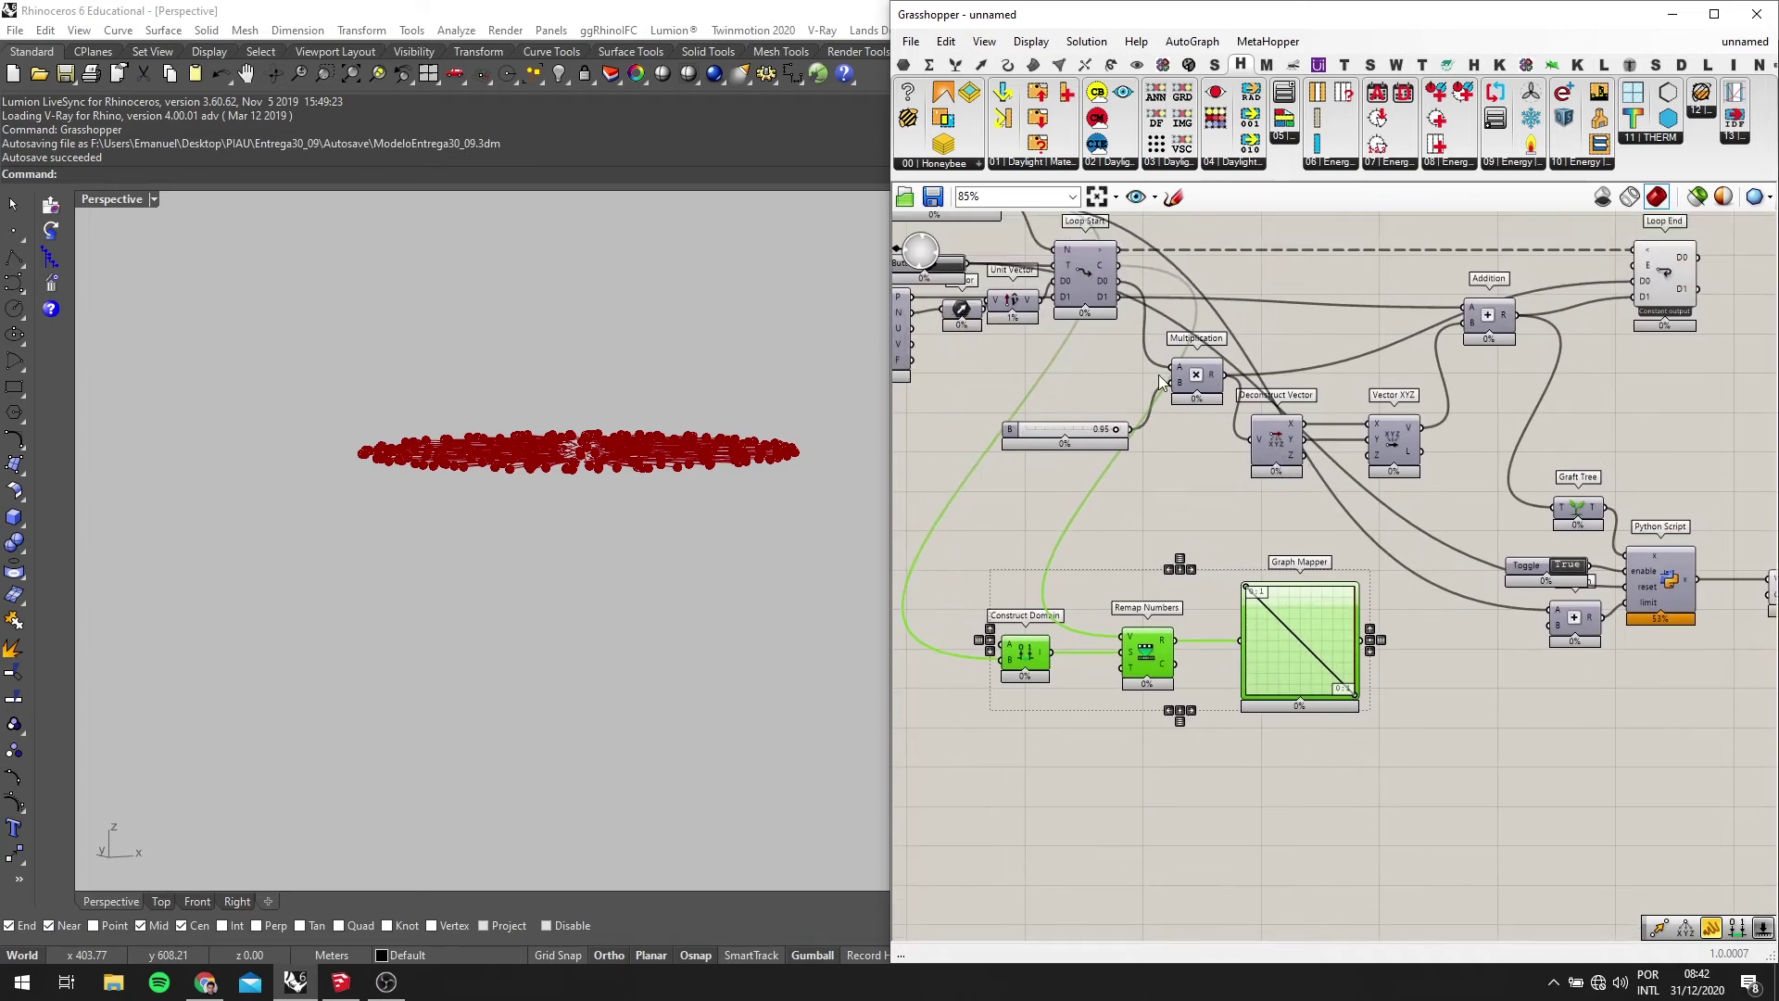
scroll(1140, 404, up, 3)
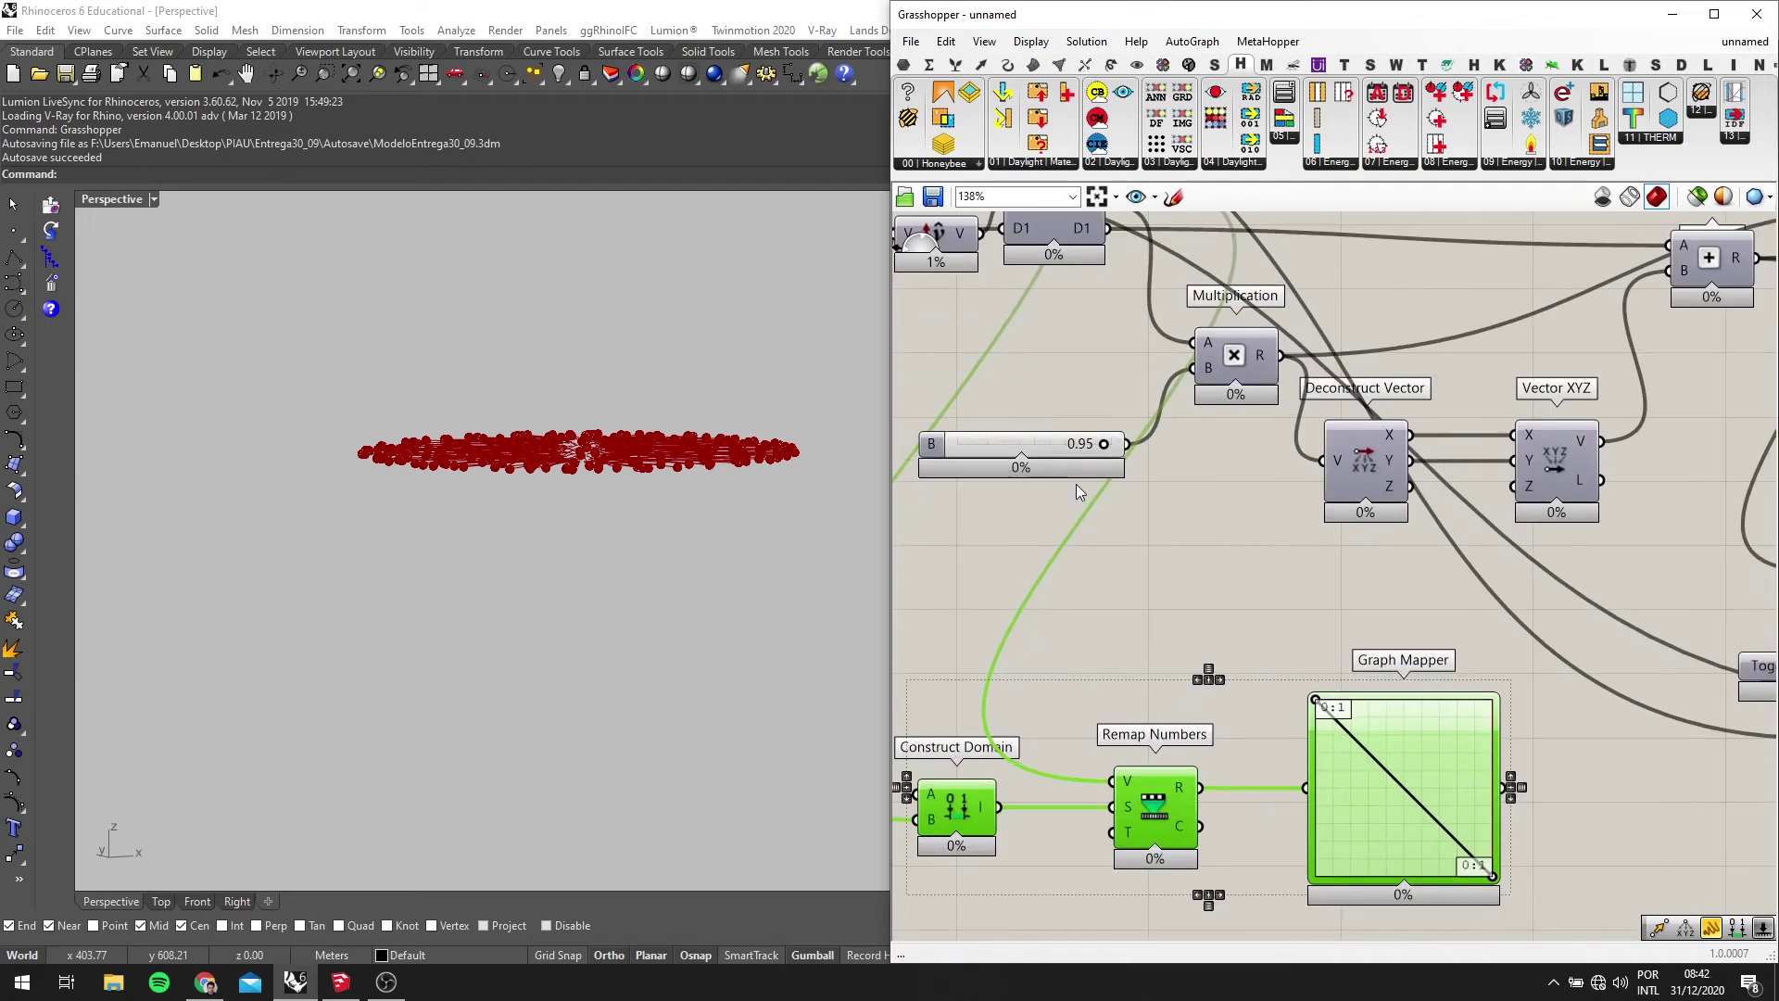
click(1253, 356)
scroll(1251, 356, up, 1)
scroll(1090, 419, down, 2)
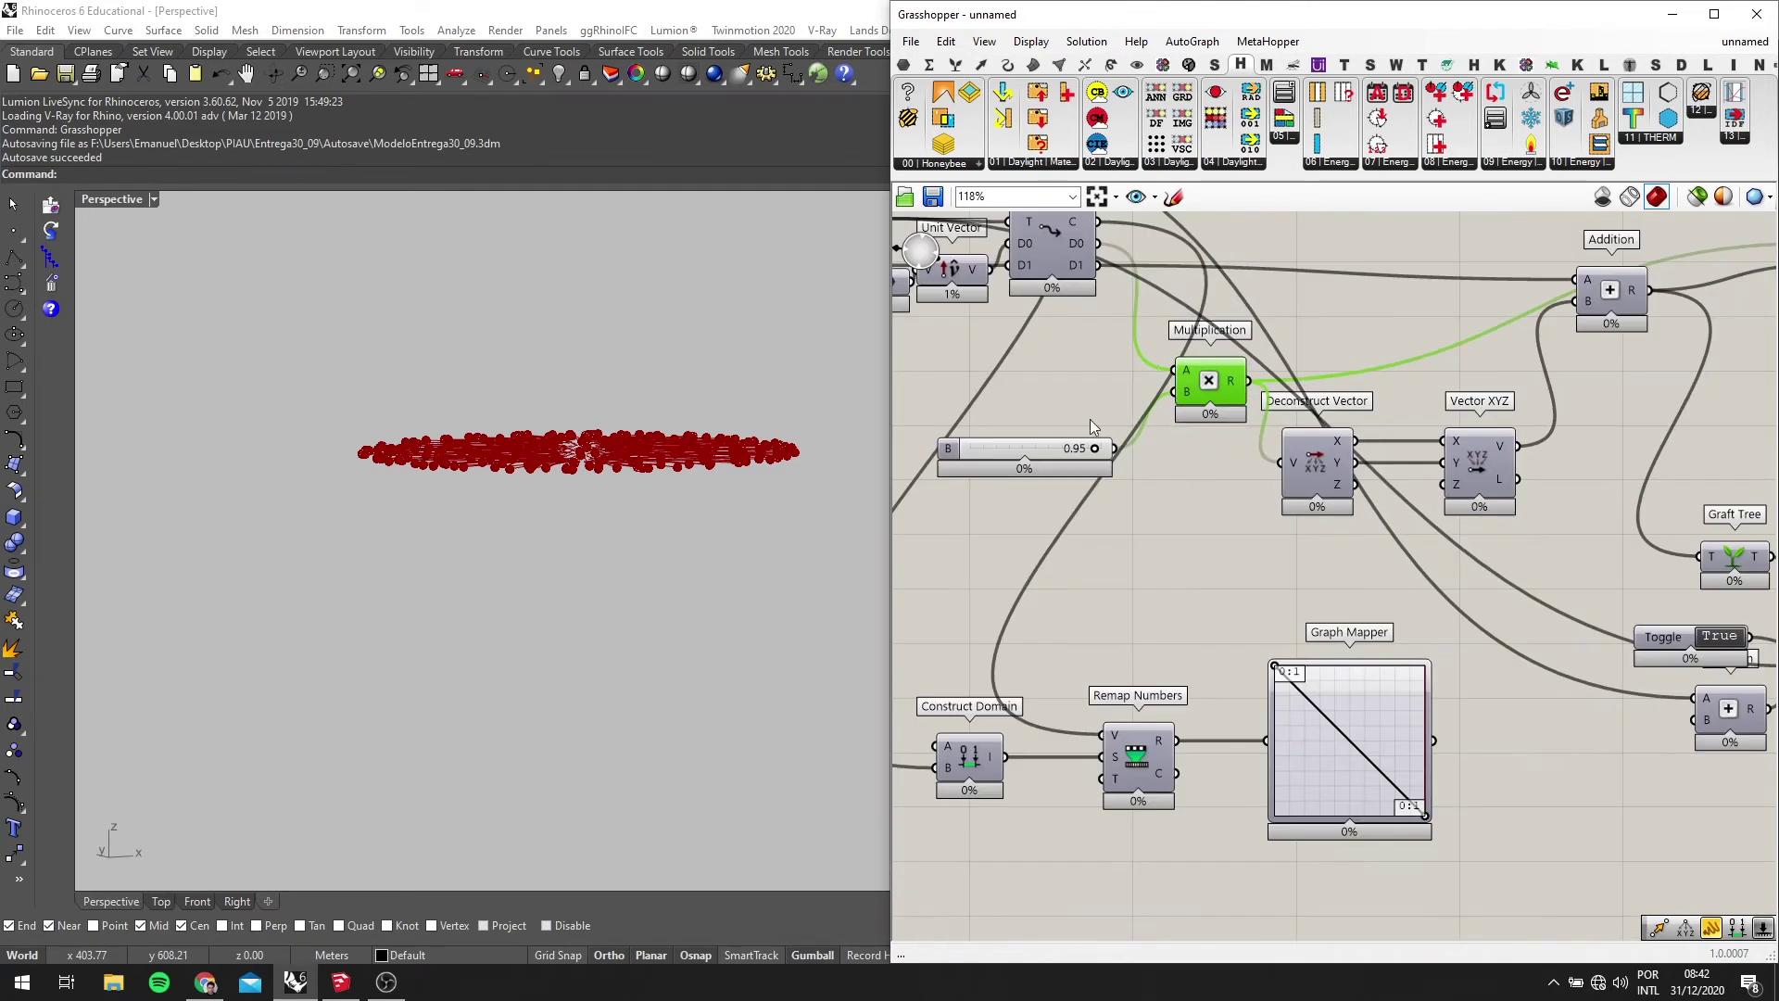
scroll(1182, 348, up, 2)
scroll(1136, 396, up, 1)
scroll(1276, 467, down, 1)
scroll(1276, 467, up, 1)
scroll(1248, 476, down, 2)
scroll(1398, 603, up, 2)
click(1390, 638)
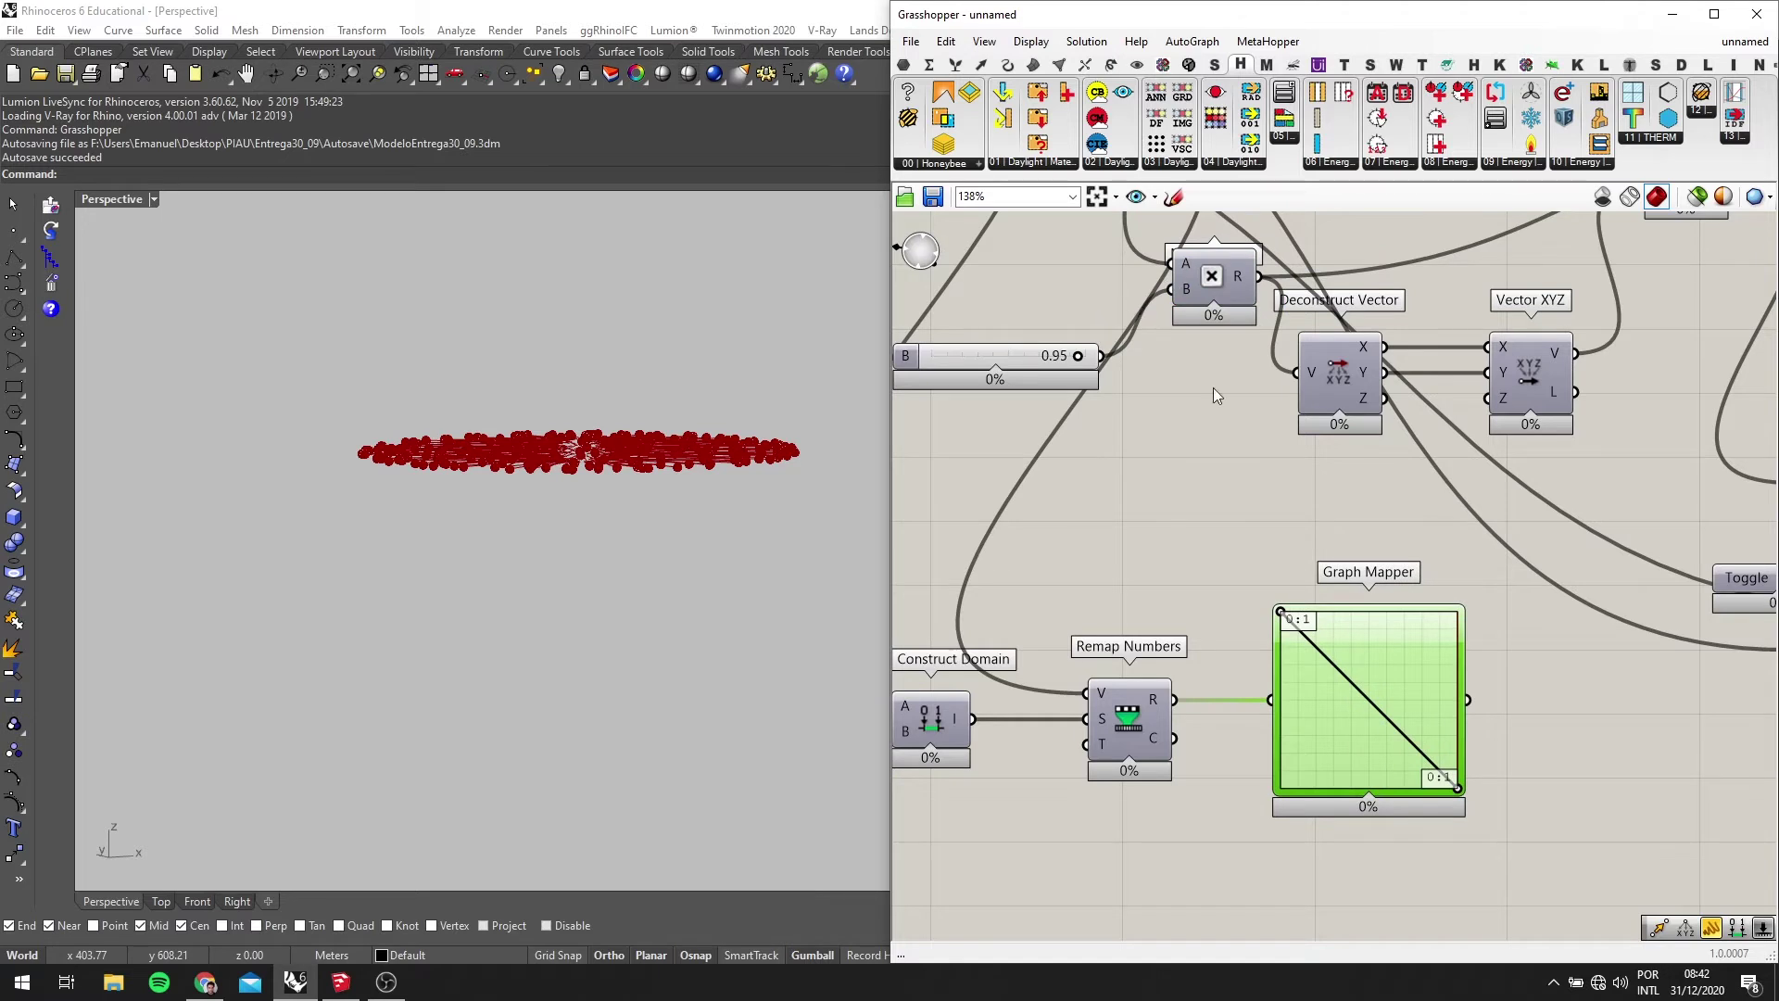
scroll(1217, 396, down, 3)
scroll(1298, 575, up, 2)
click(1353, 537)
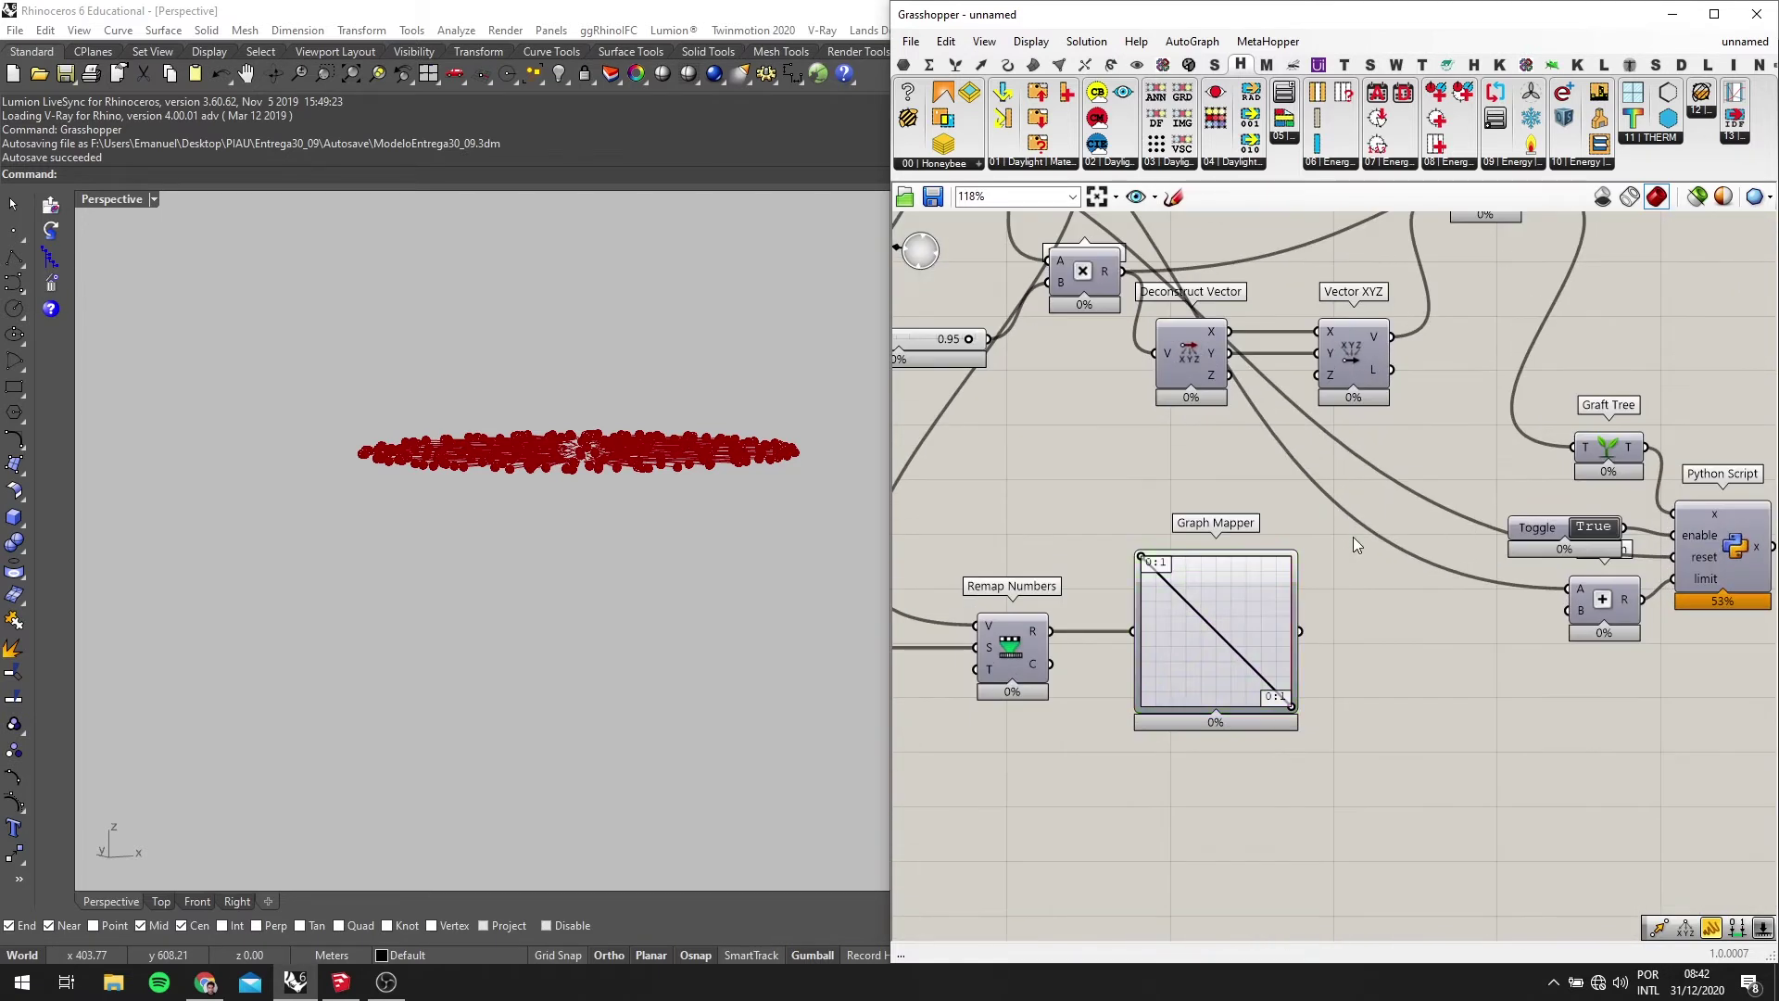
double_click(1353, 537)
text(MU)
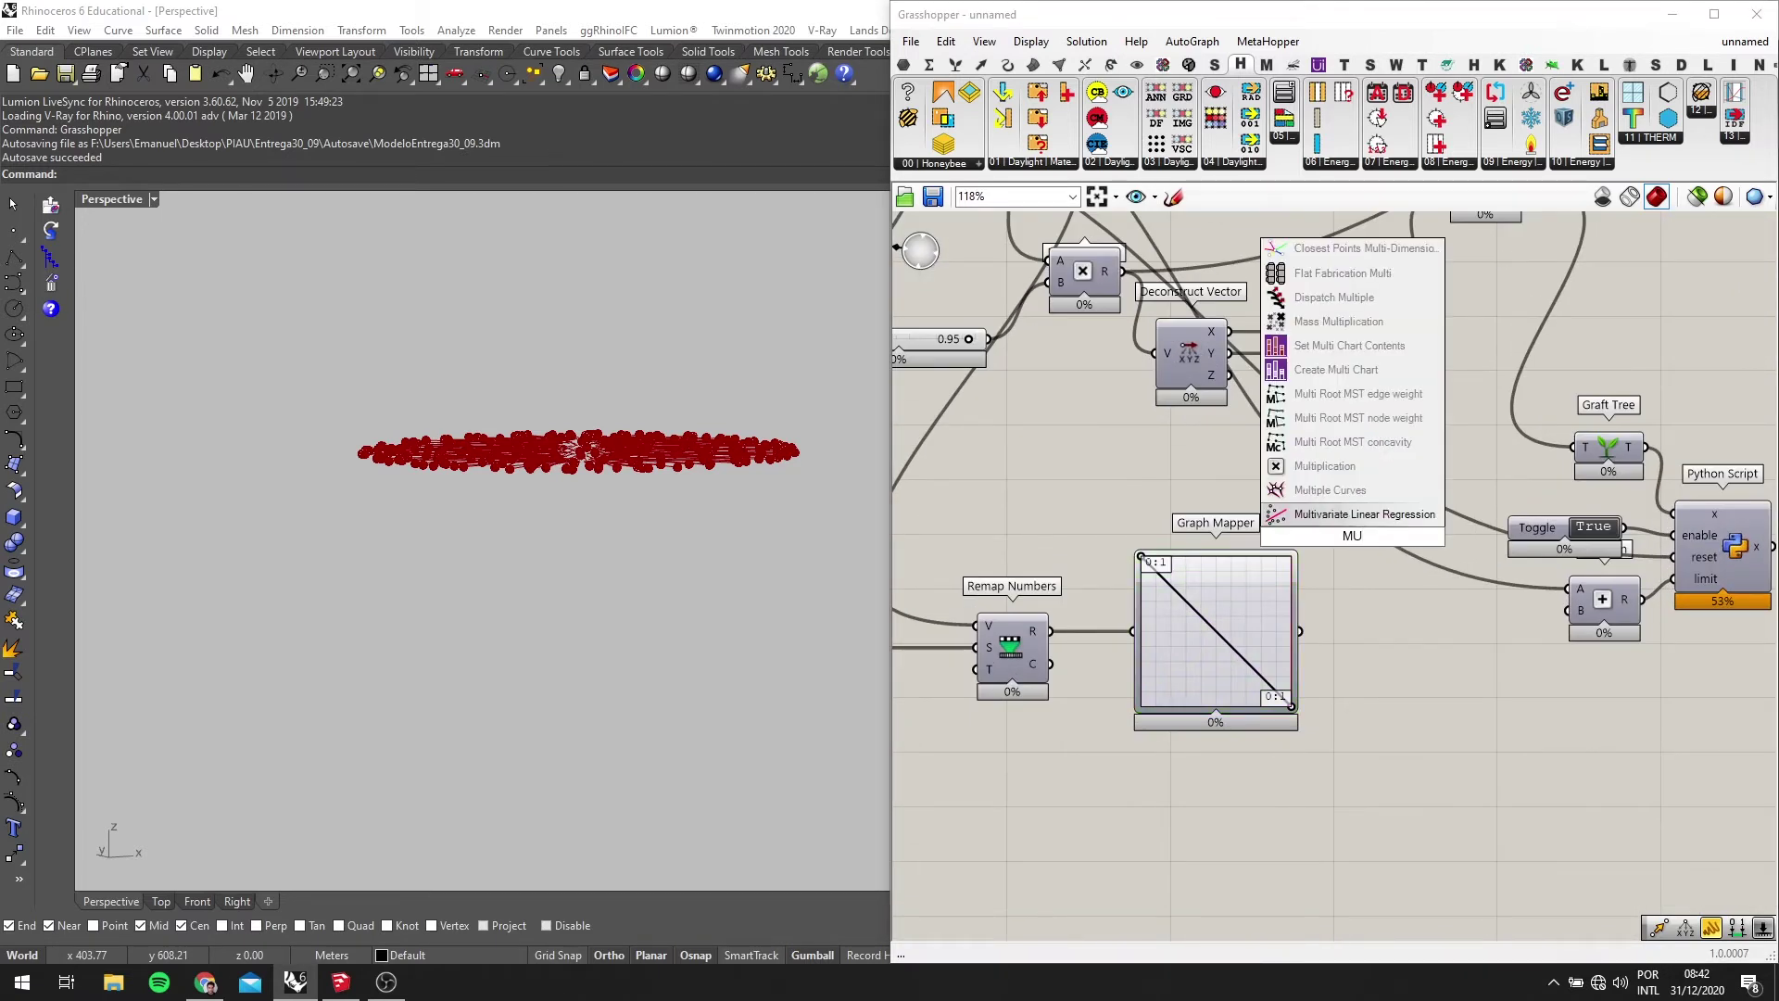
key(Escape)
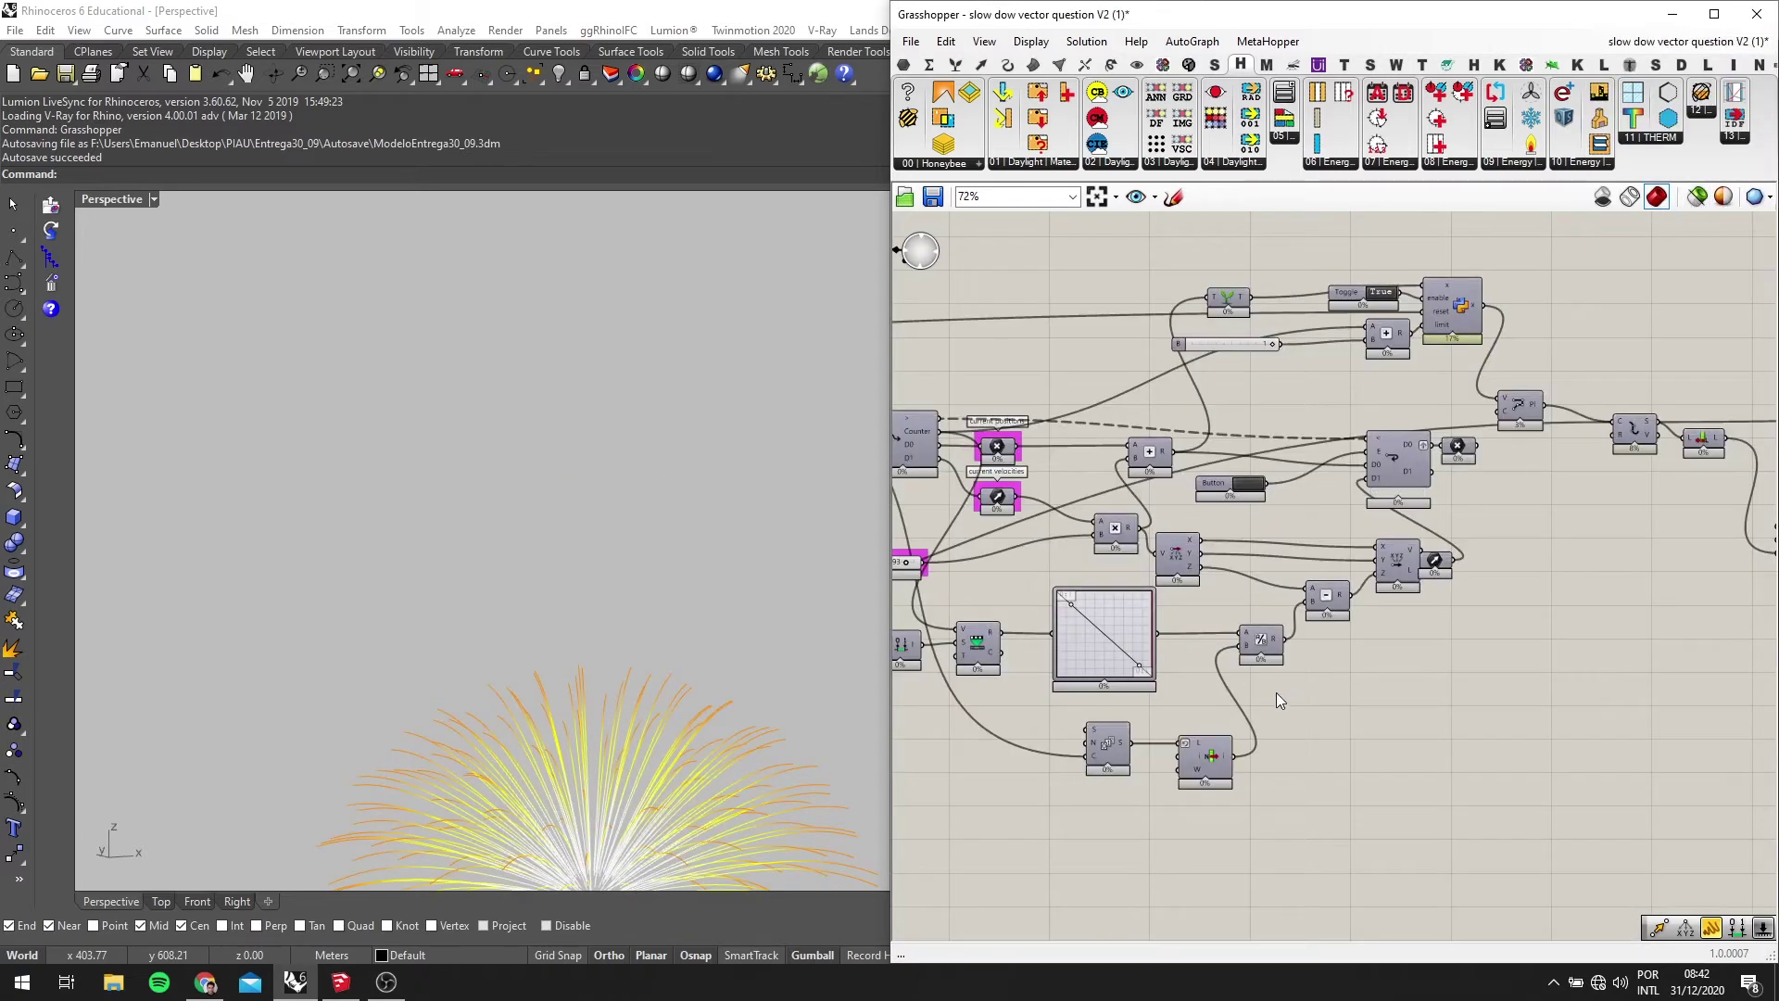
Check how the Graph Mapper branch is wired in the "slow dow vector question V2" definition and return to the unnamed definition
scroll(1271, 697, up, 1)
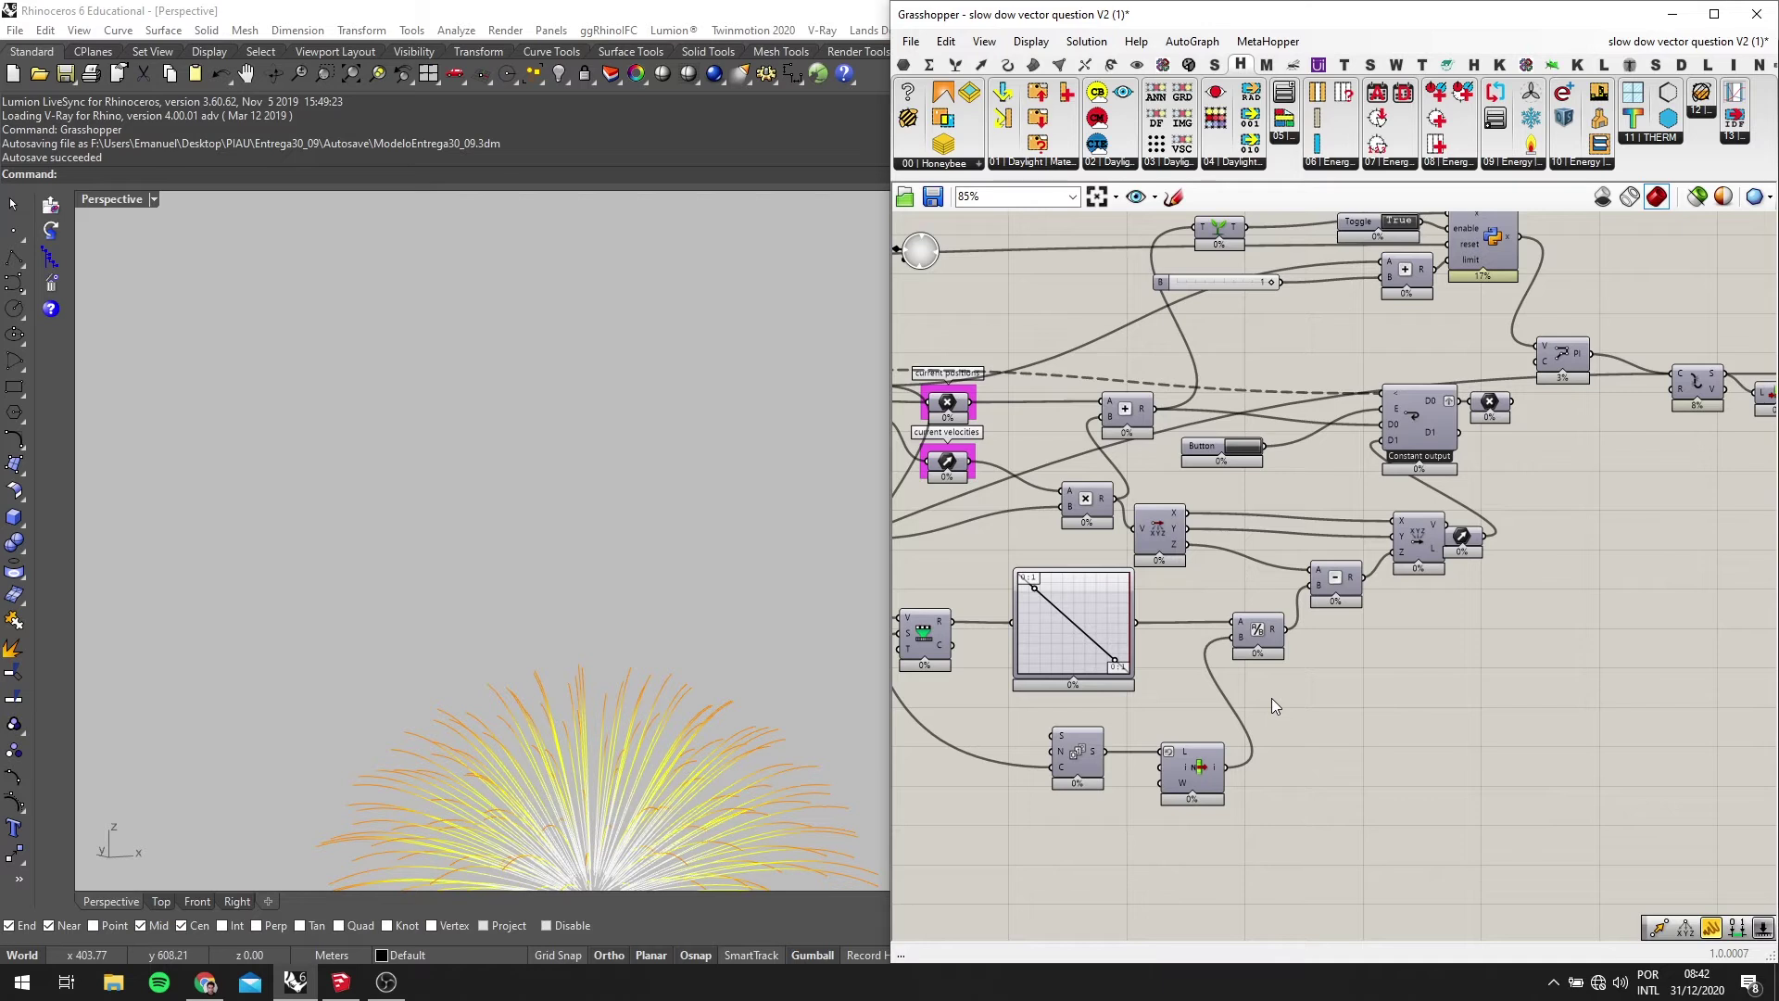
click(1698, 44)
click(1685, 206)
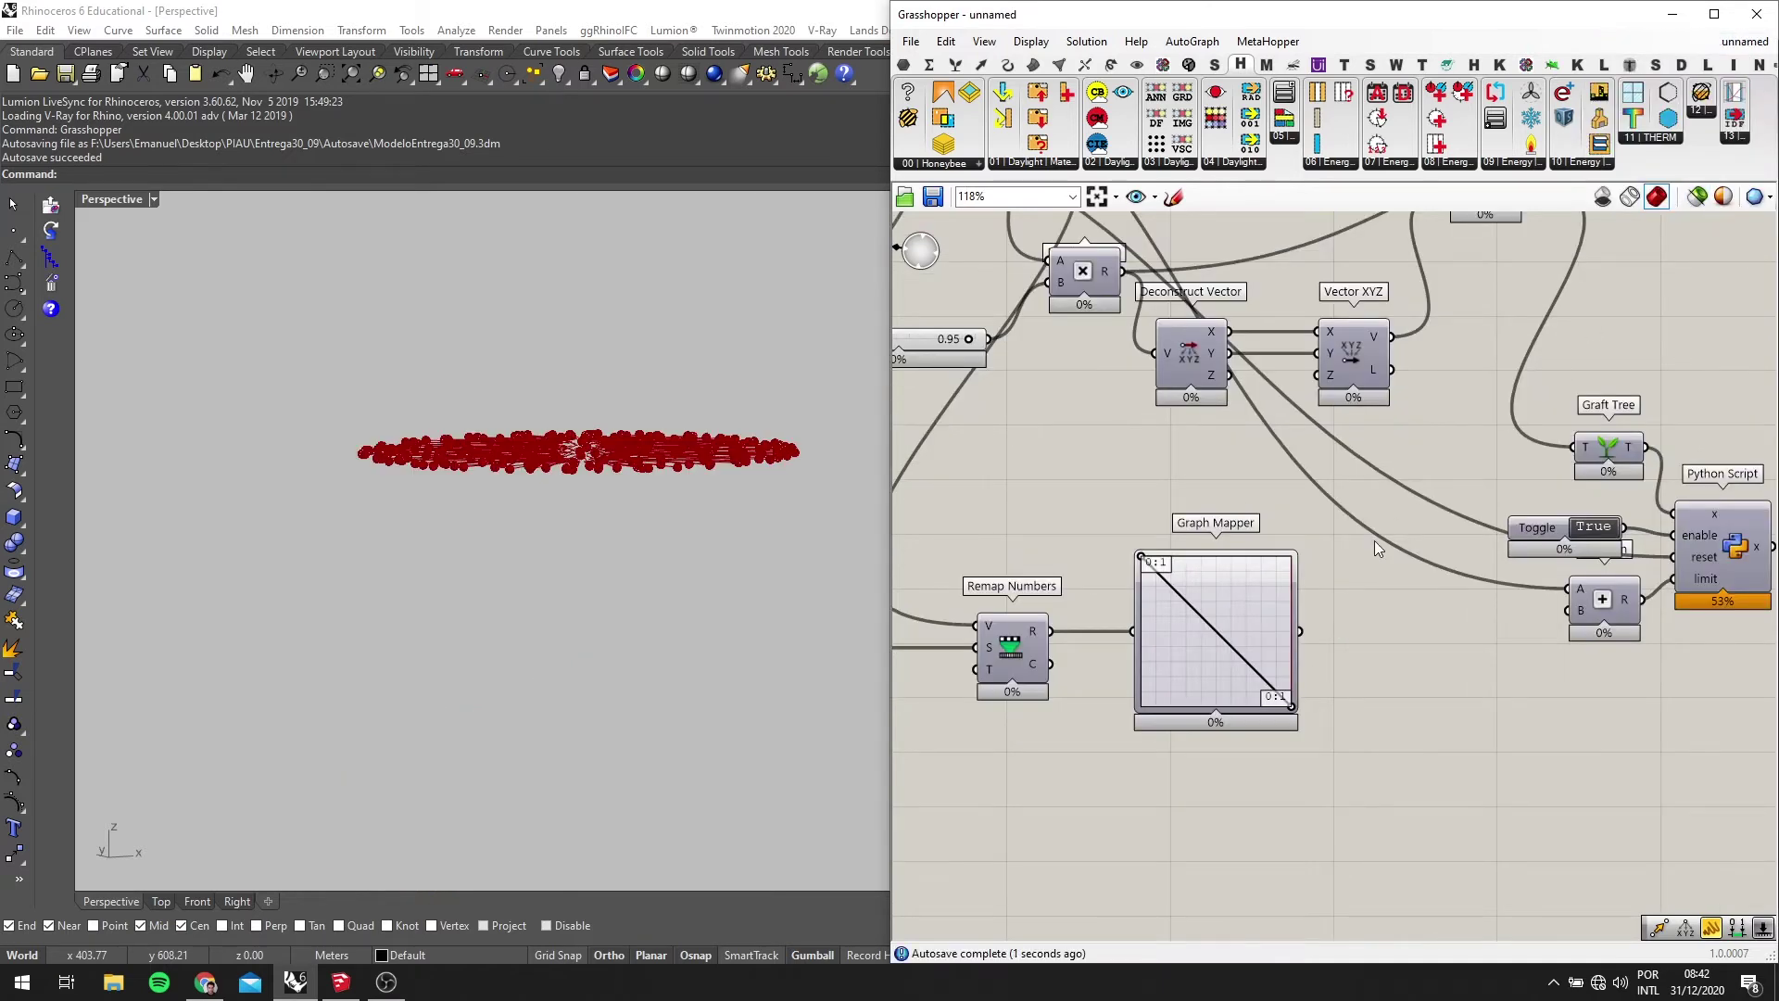
Add a Subtraction component beside the Graph Mapper and connect the Z output of Deconstruct Vector to its A input
scroll(1331, 549, down, 1)
scroll(1244, 417, up, 1)
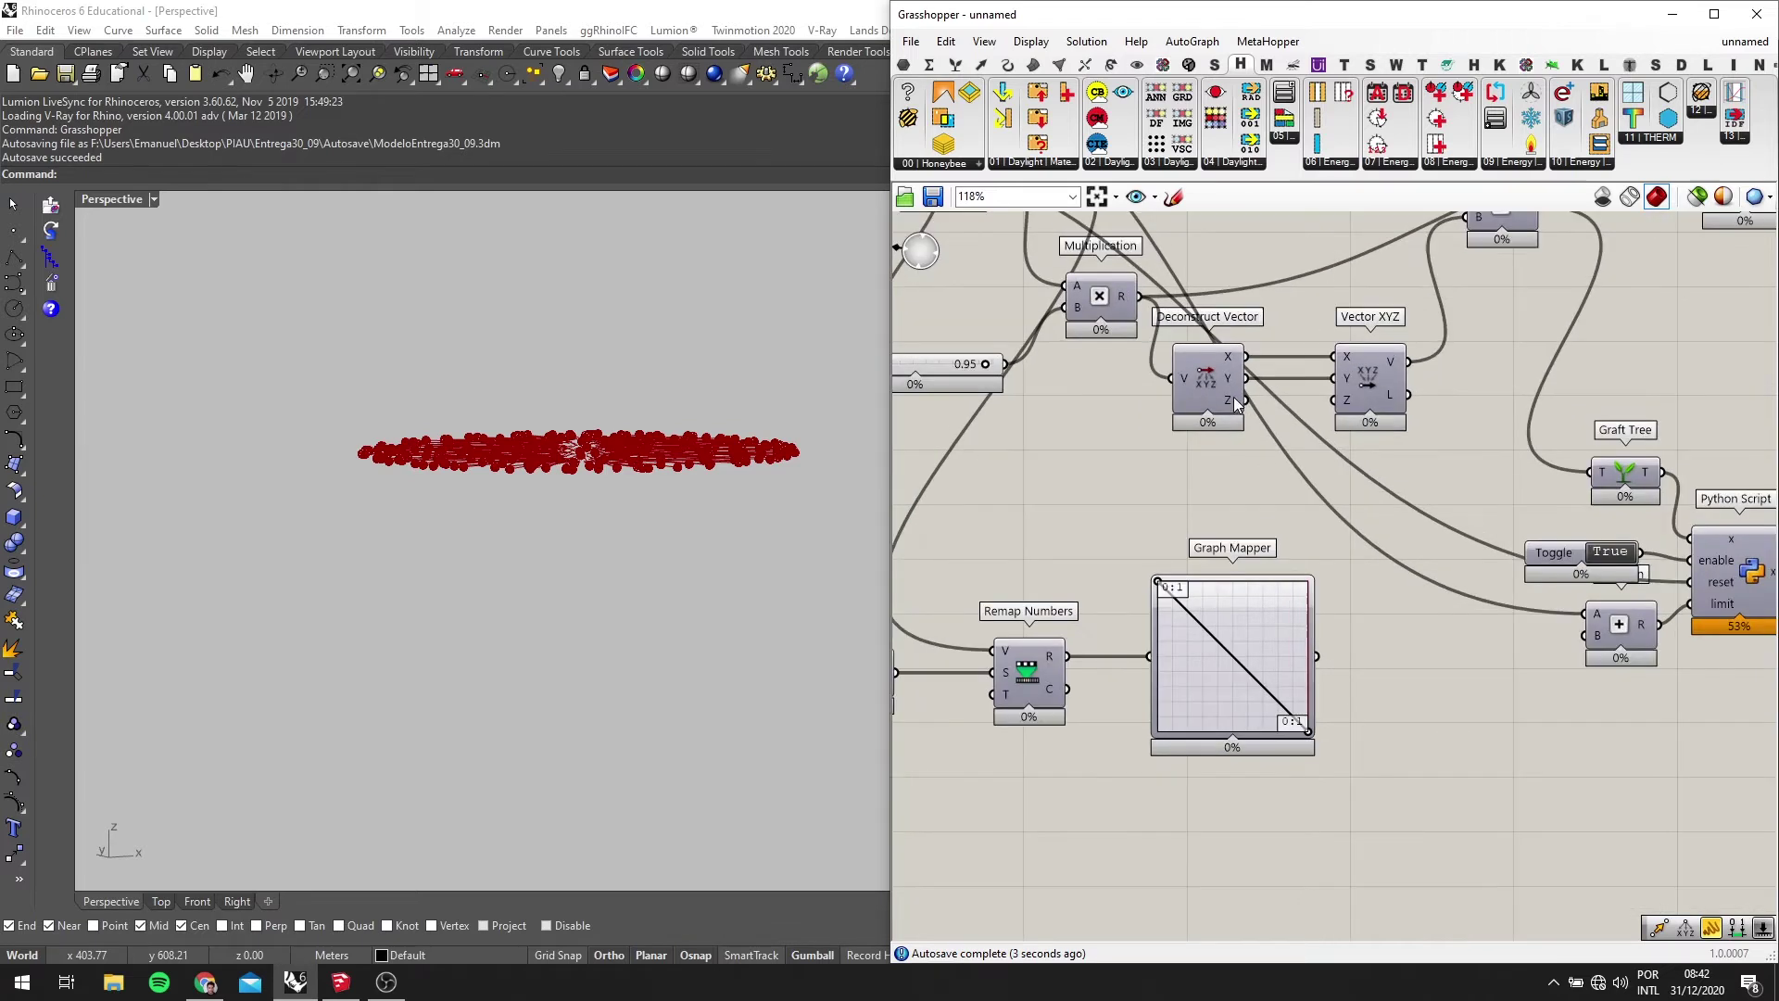
double_click(1375, 648)
text(SUBTR)
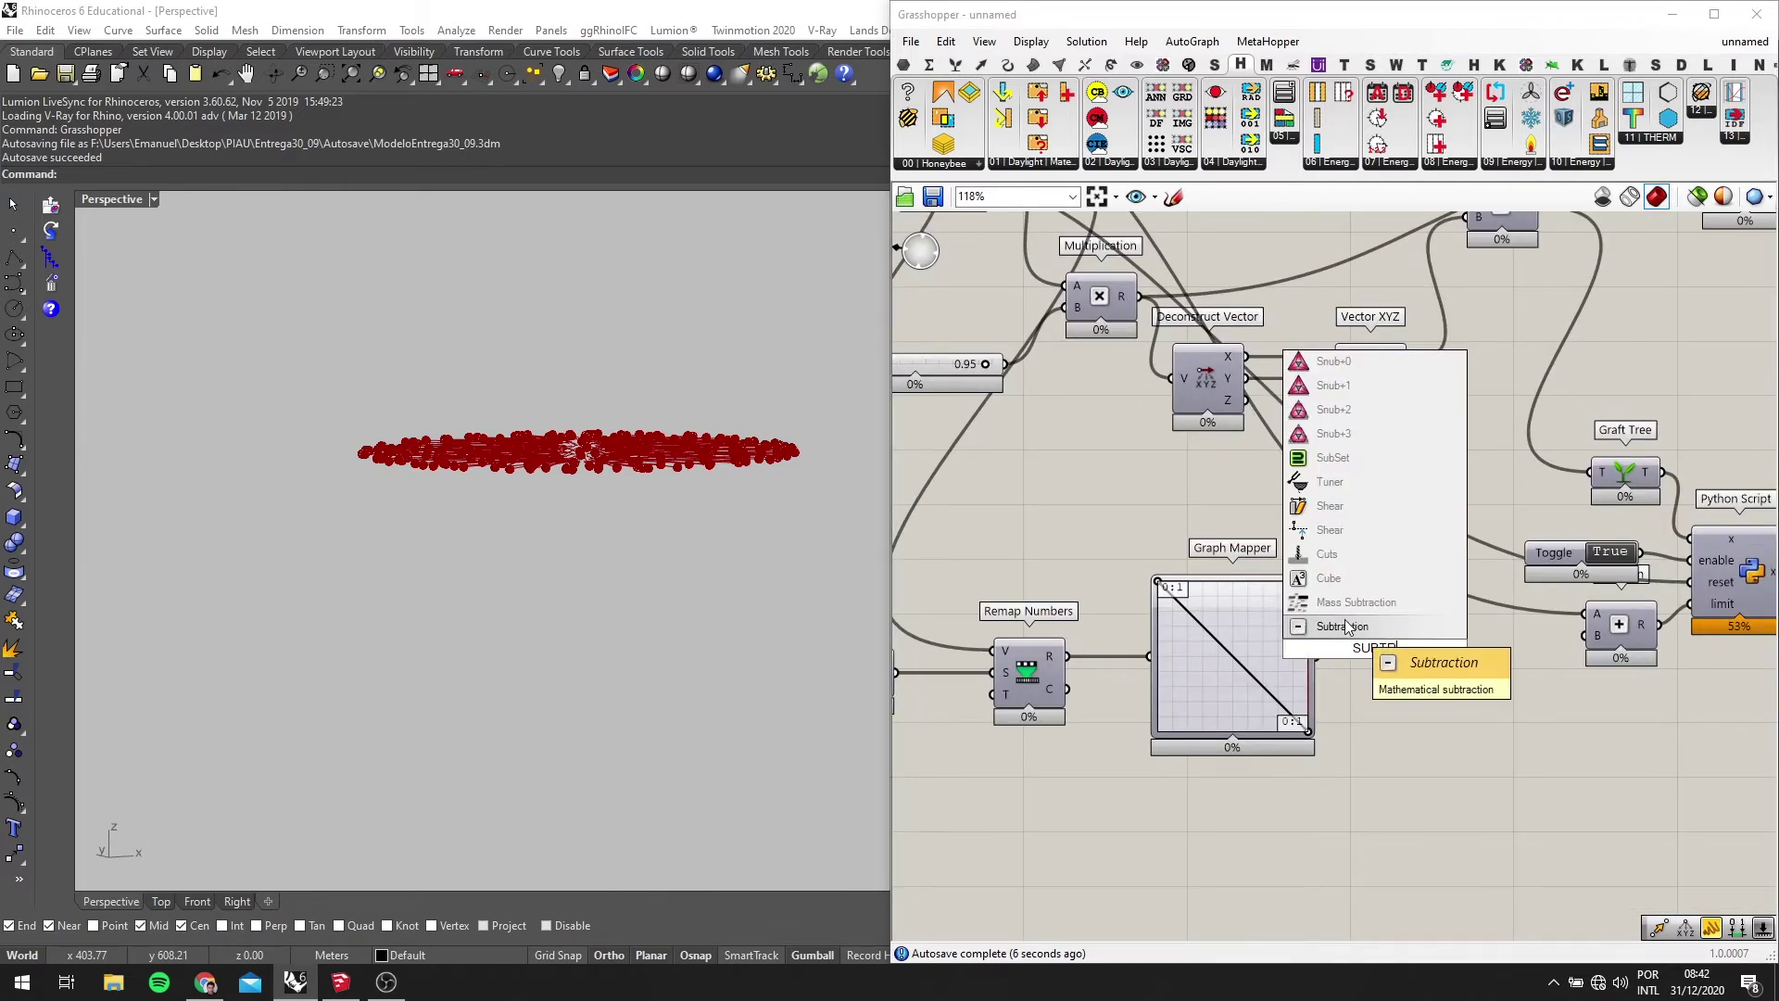
click(1348, 626)
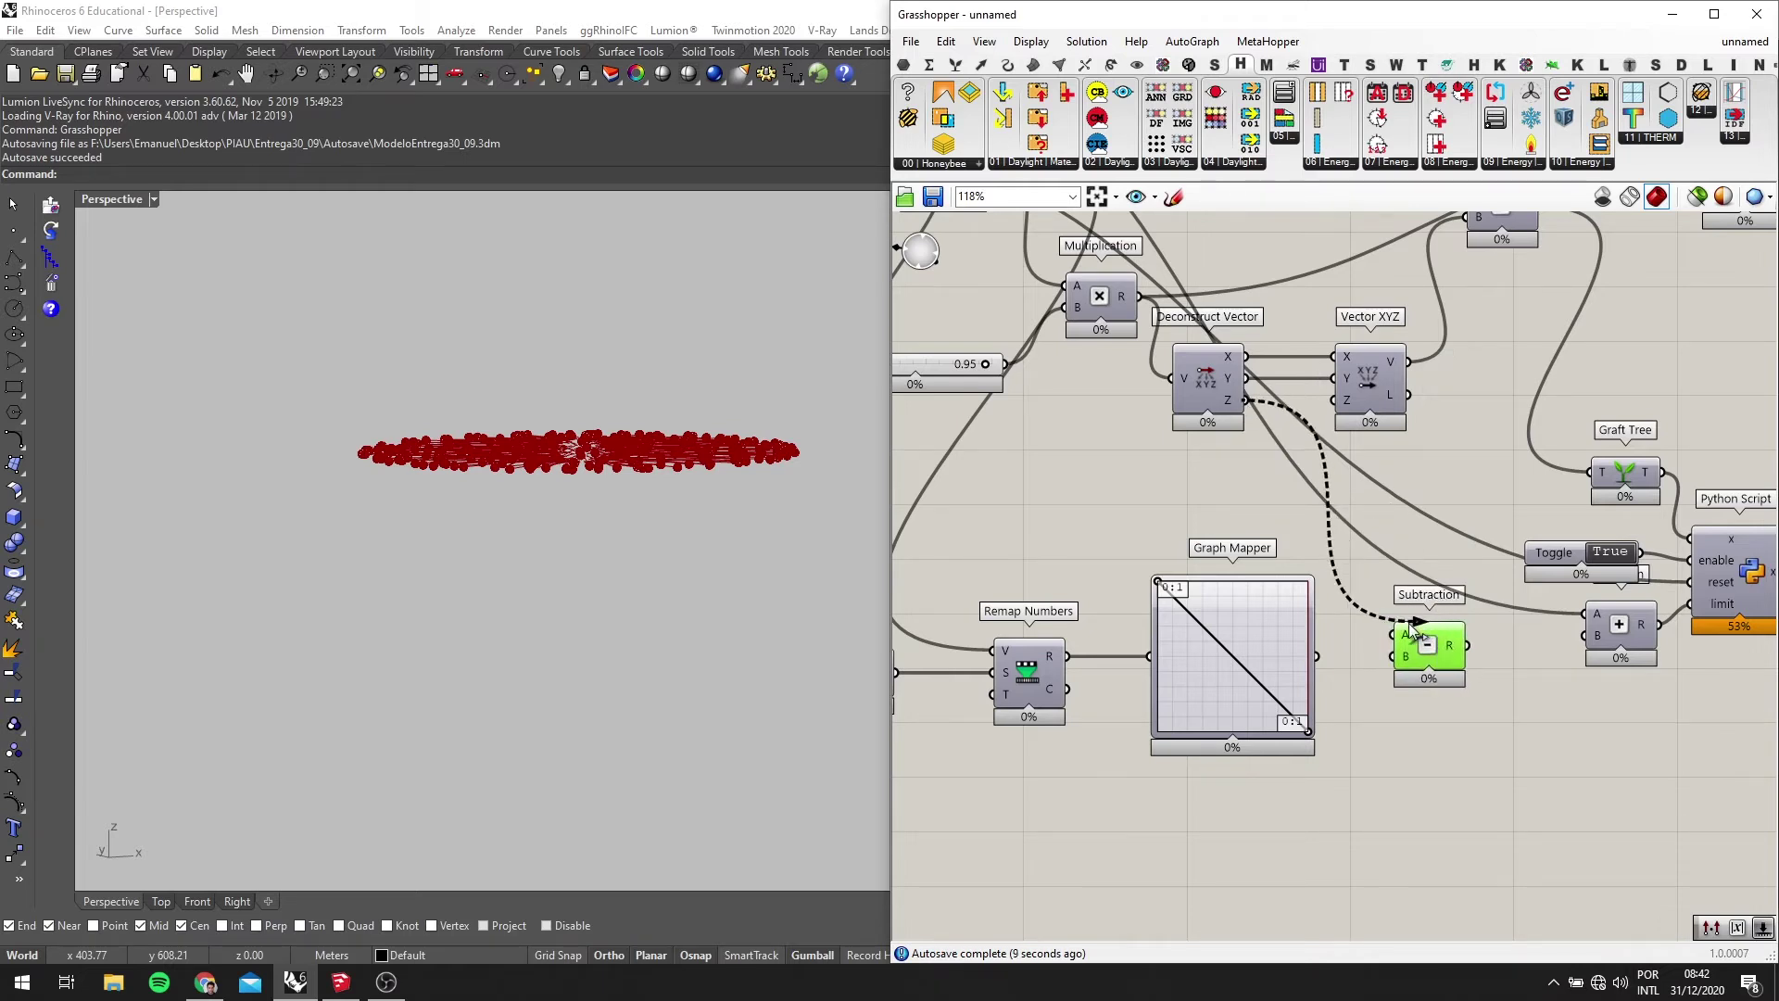
Add a Division component and place it just below Subtraction, beside the Graph Mapper
scroll(1434, 654, down, 2)
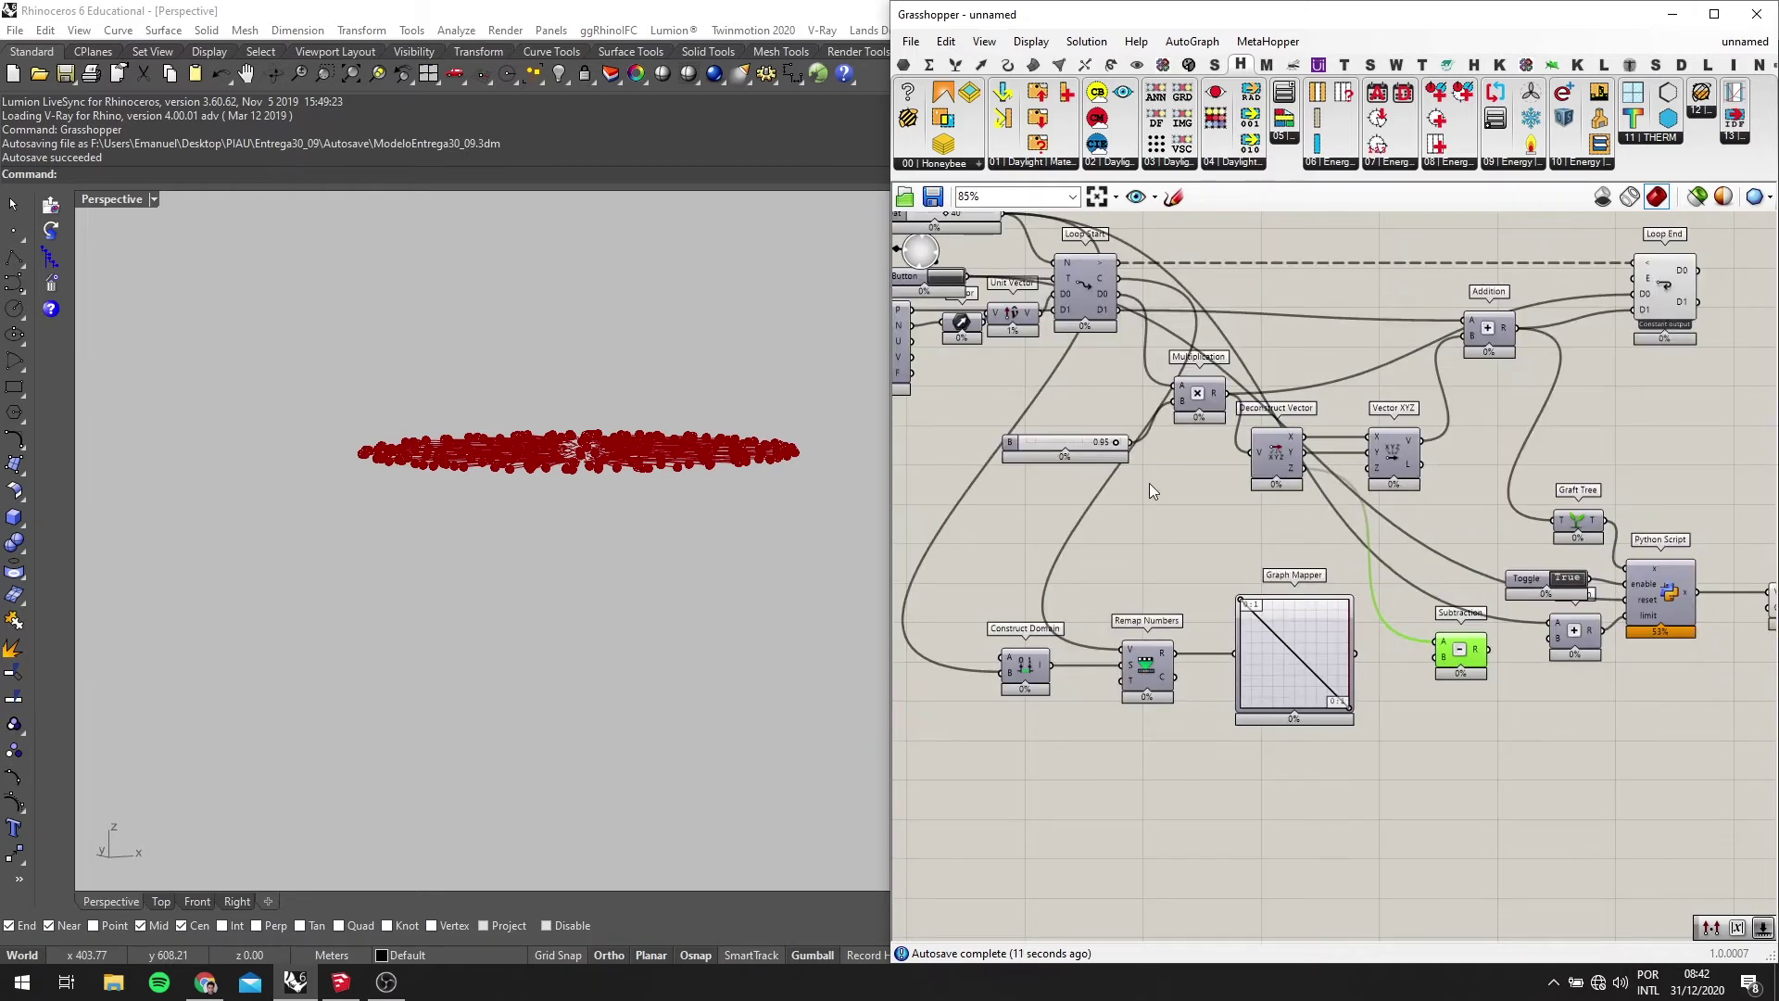
scroll(1149, 491, up, 1)
scroll(1304, 591, up, 1)
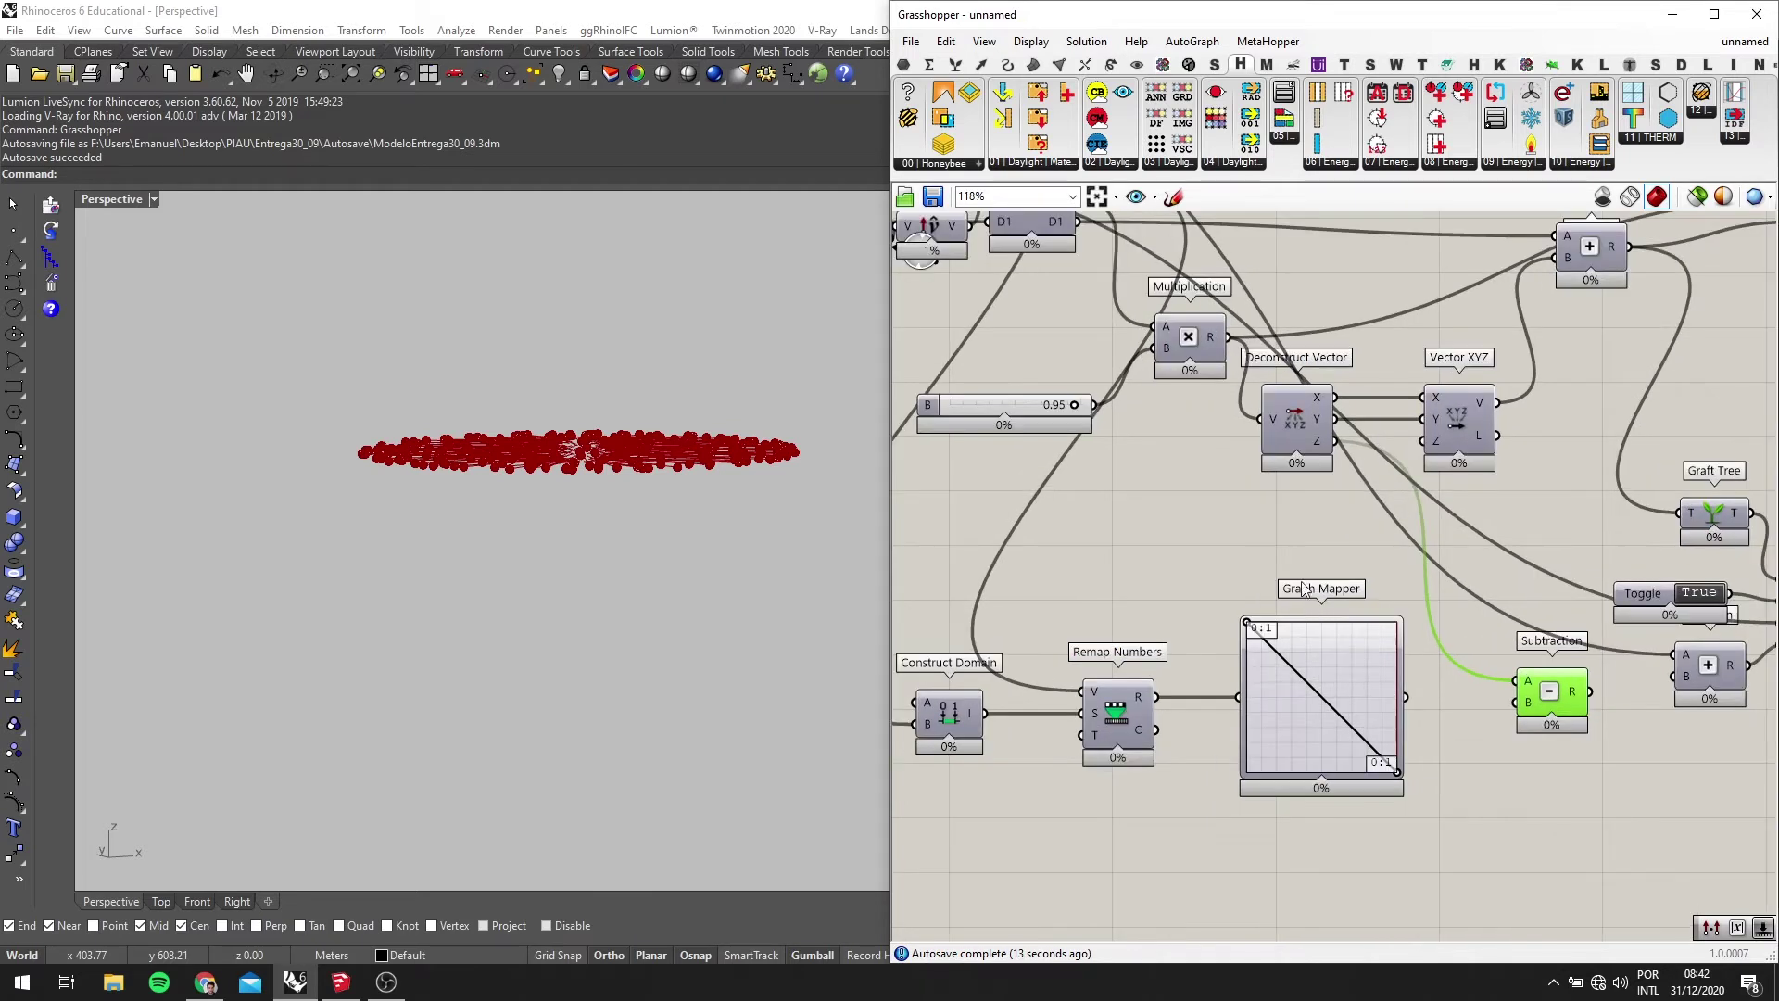
double_click(1294, 557)
text(division)
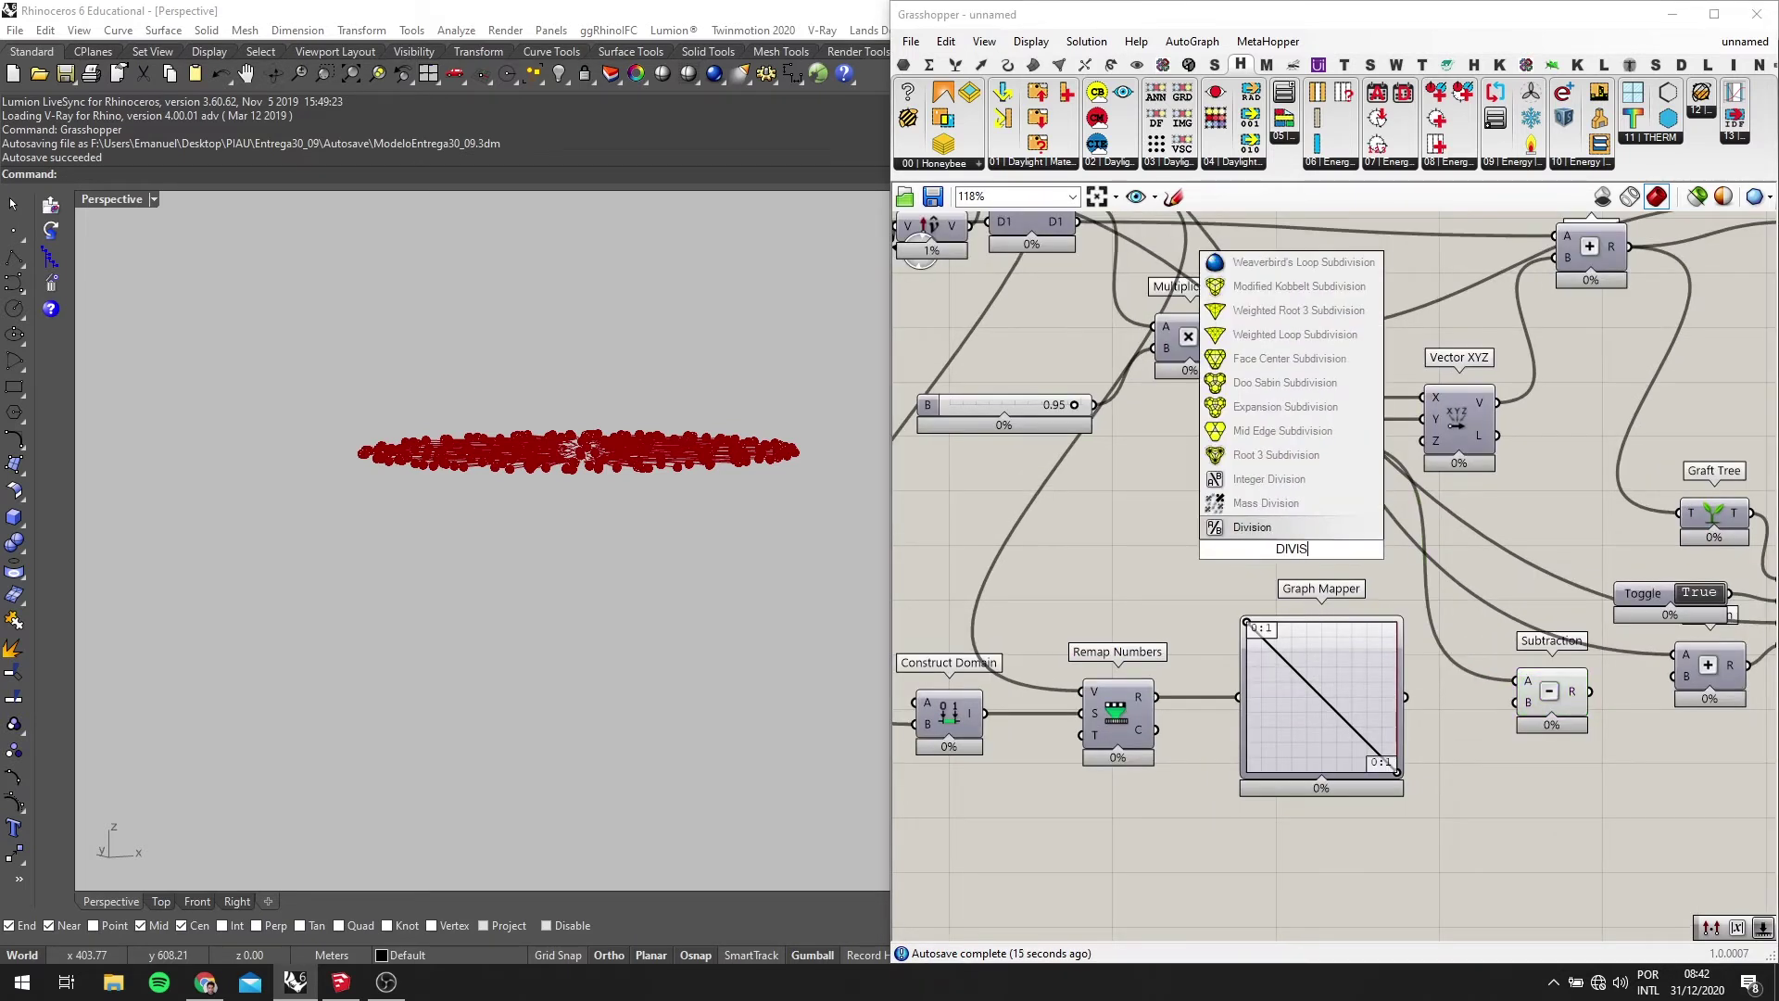
key(Return)
drag(1294, 557, 1476, 778)
Connect the C (counter) output of Loop Start to the B input of Division
scroll(1183, 725, down, 1)
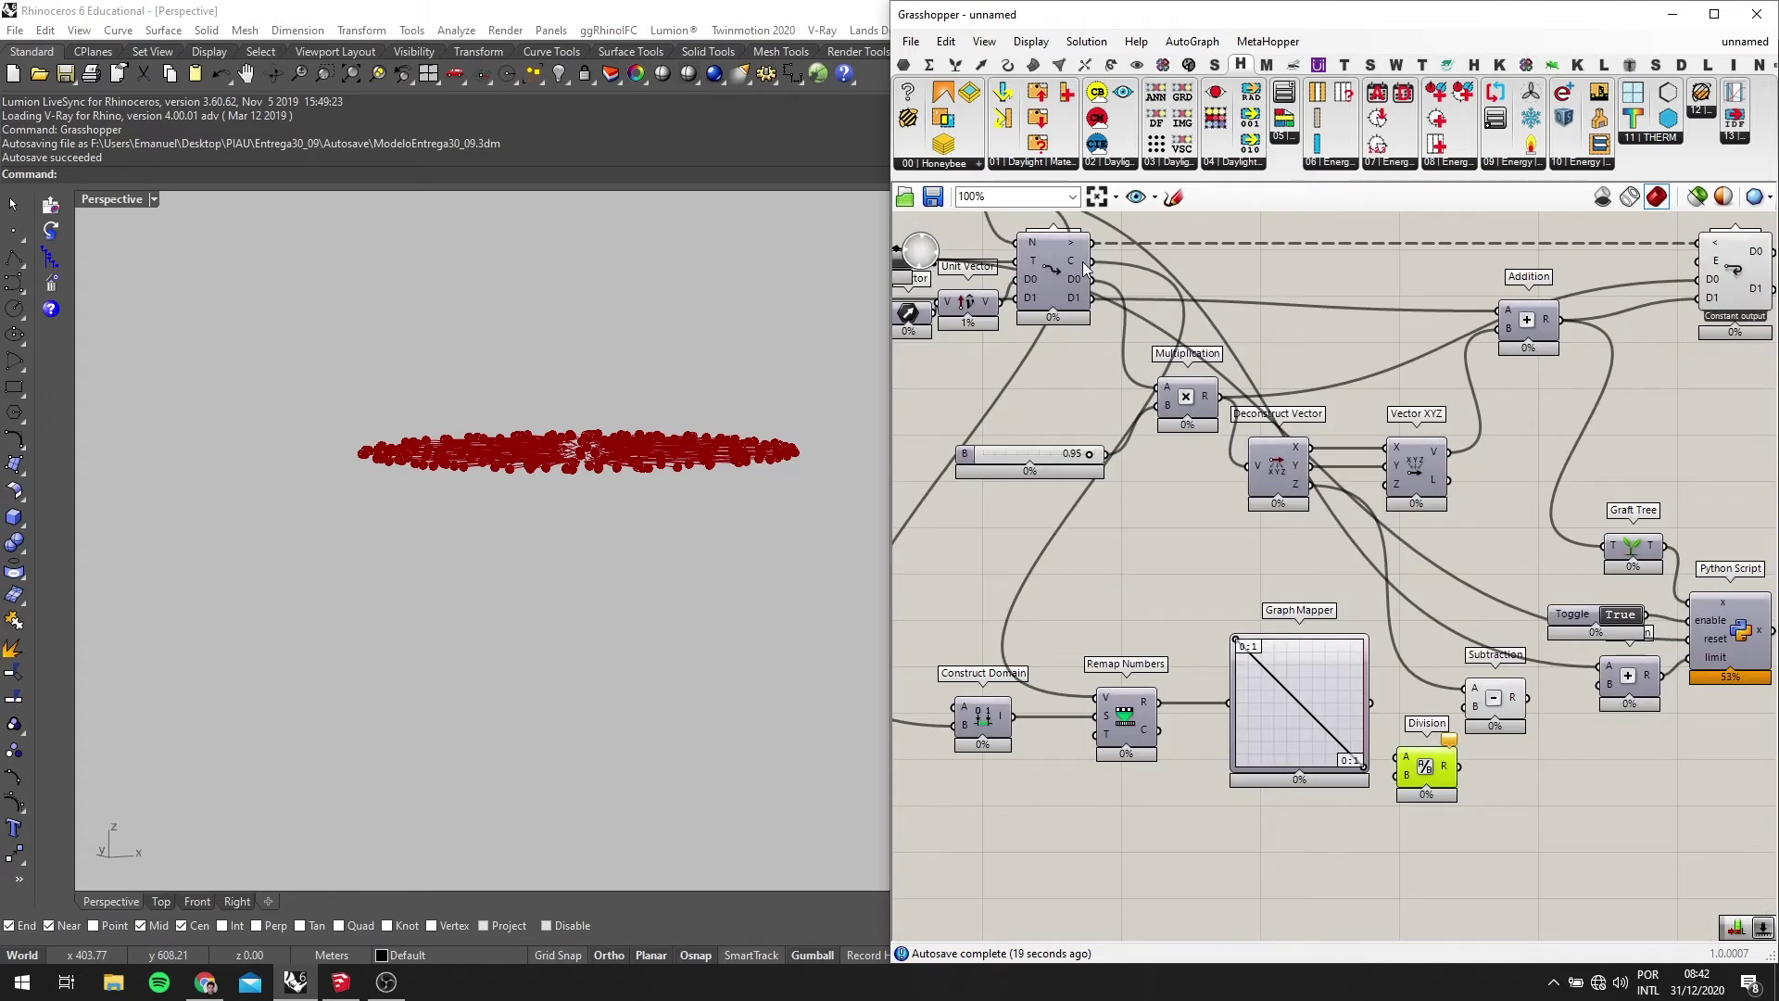
scroll(1081, 263, up, 2)
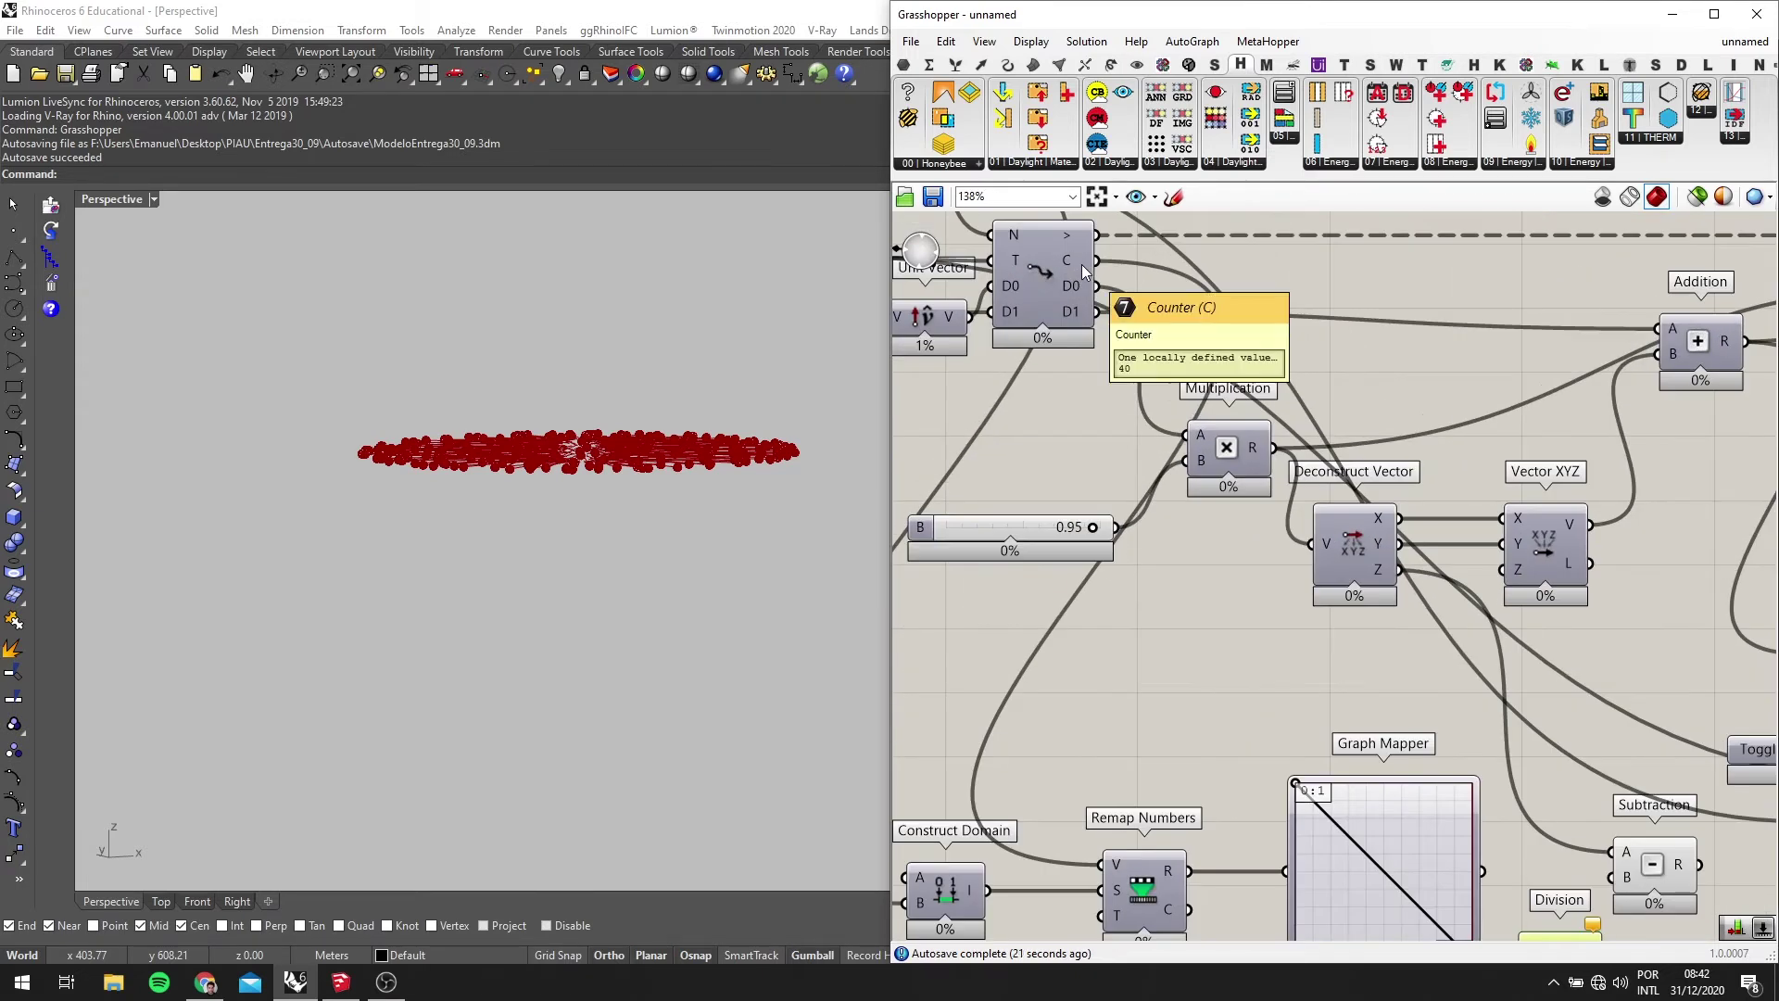
scroll(1093, 264, down, 3)
drag(1093, 264, 1375, 746)
Move Construct Domain, Remap Numbers and the Graph Mapper together further away from Division
drag(1242, 755, 876, 580)
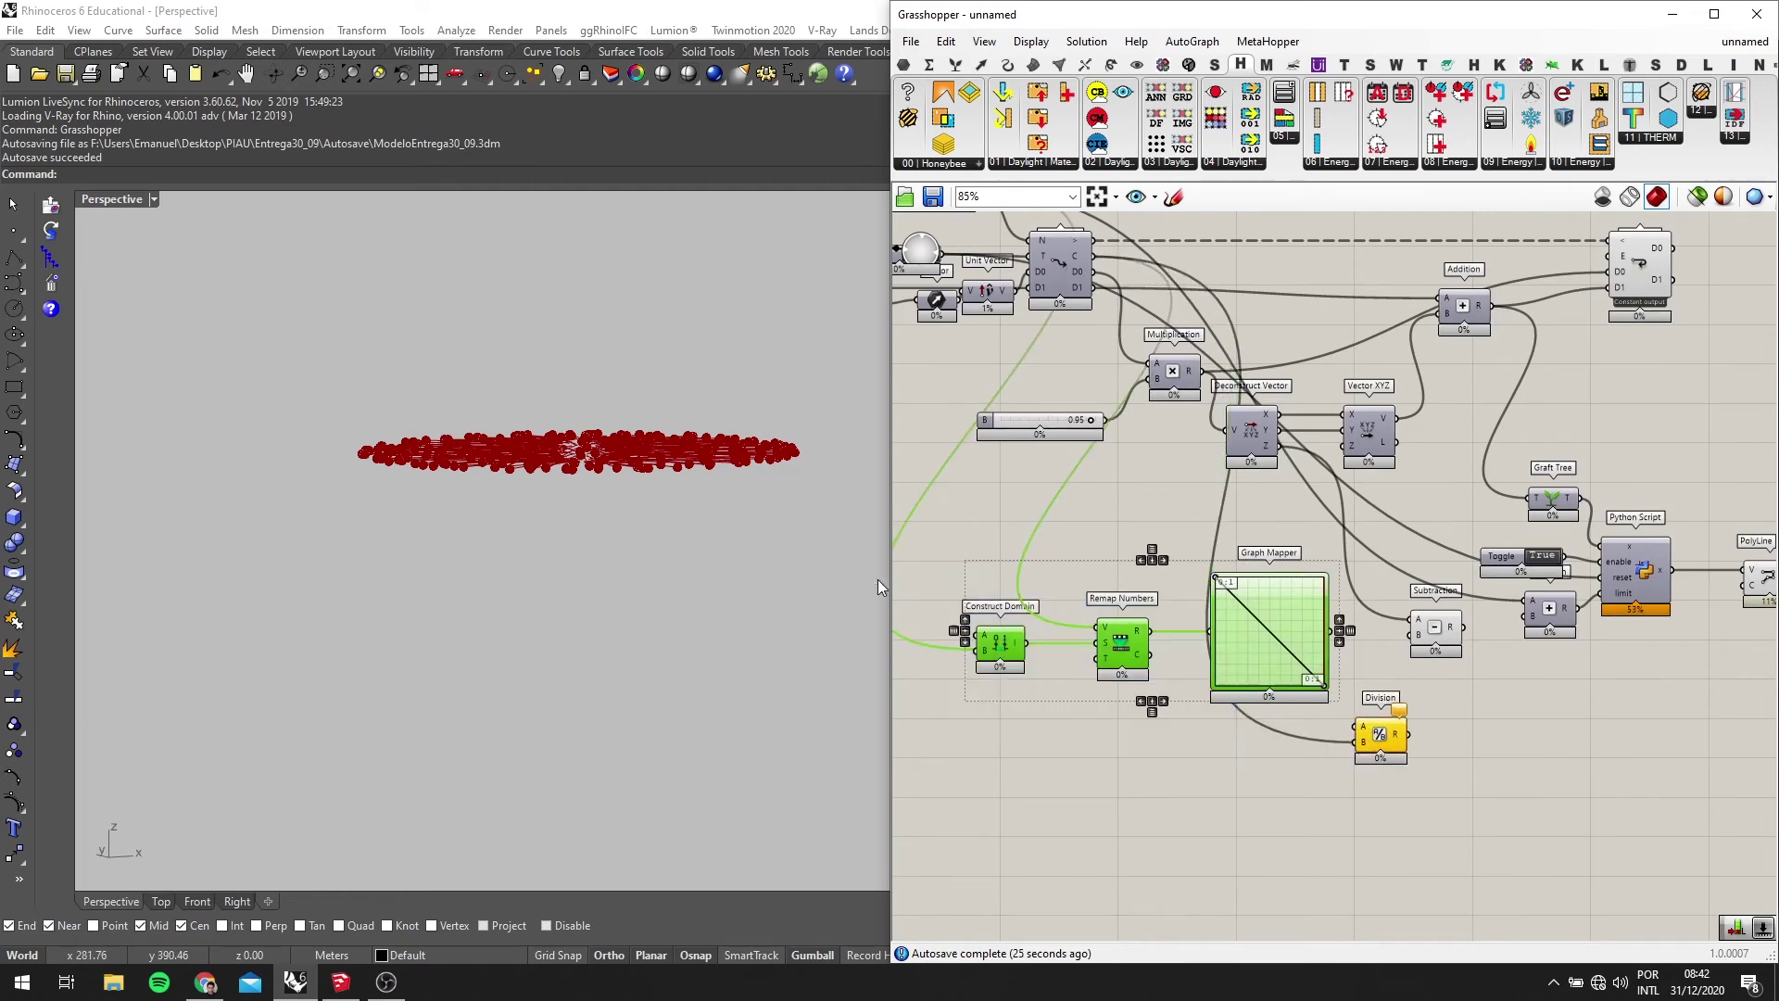
drag(1271, 624, 1184, 631)
click(1354, 666)
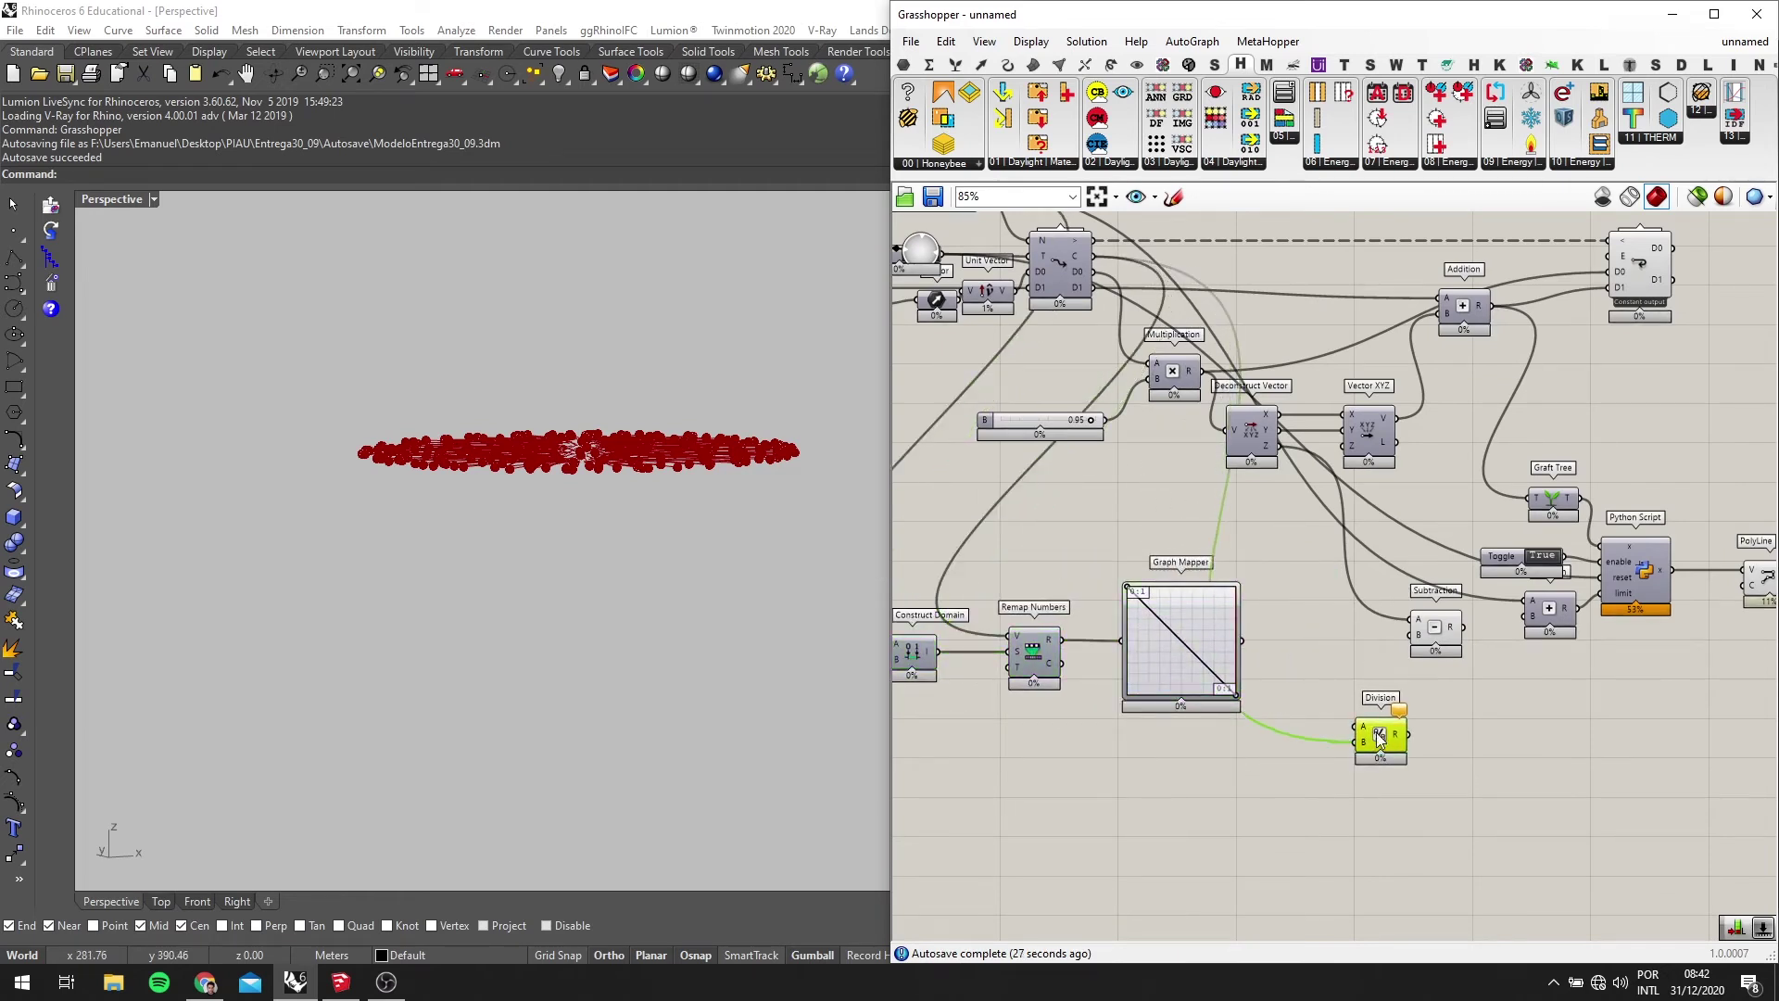
Connect the Graph Mapper output to the A input of Division and nudge Division closer to the Graph Mapper
scroll(1275, 536, up, 2)
mouse_move(1264, 417)
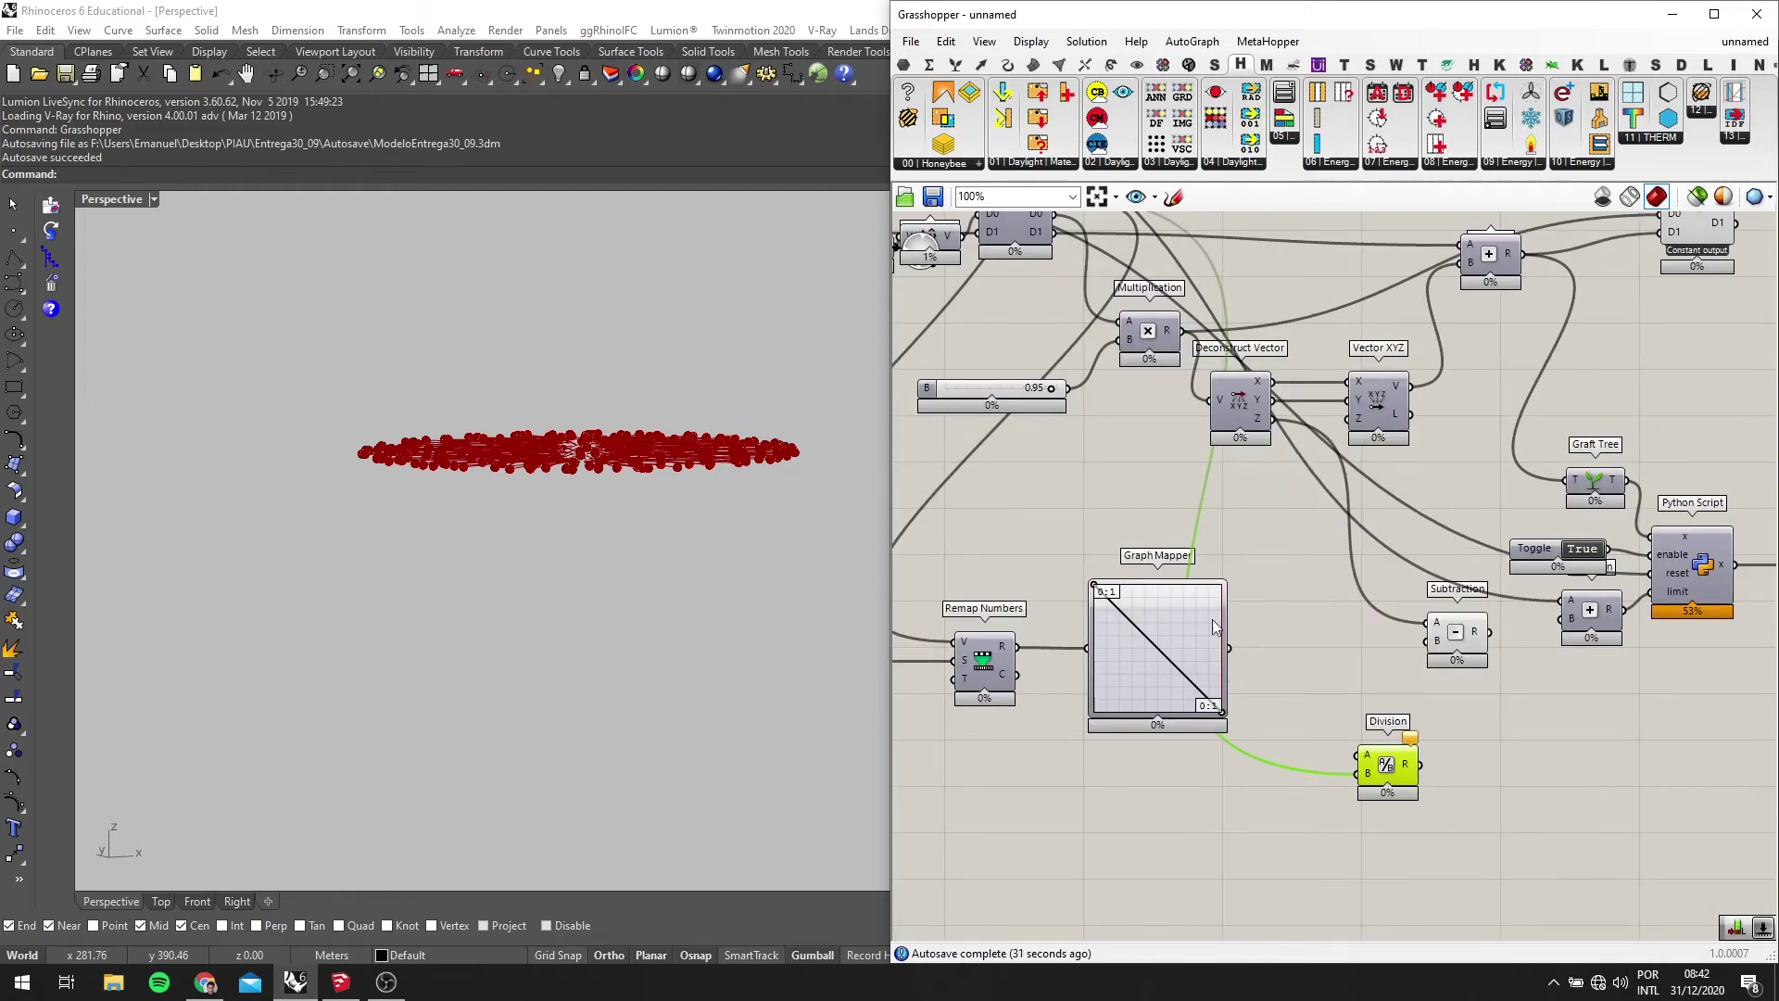
scroll(1237, 646, up, 1)
drag(1230, 648, 1383, 775)
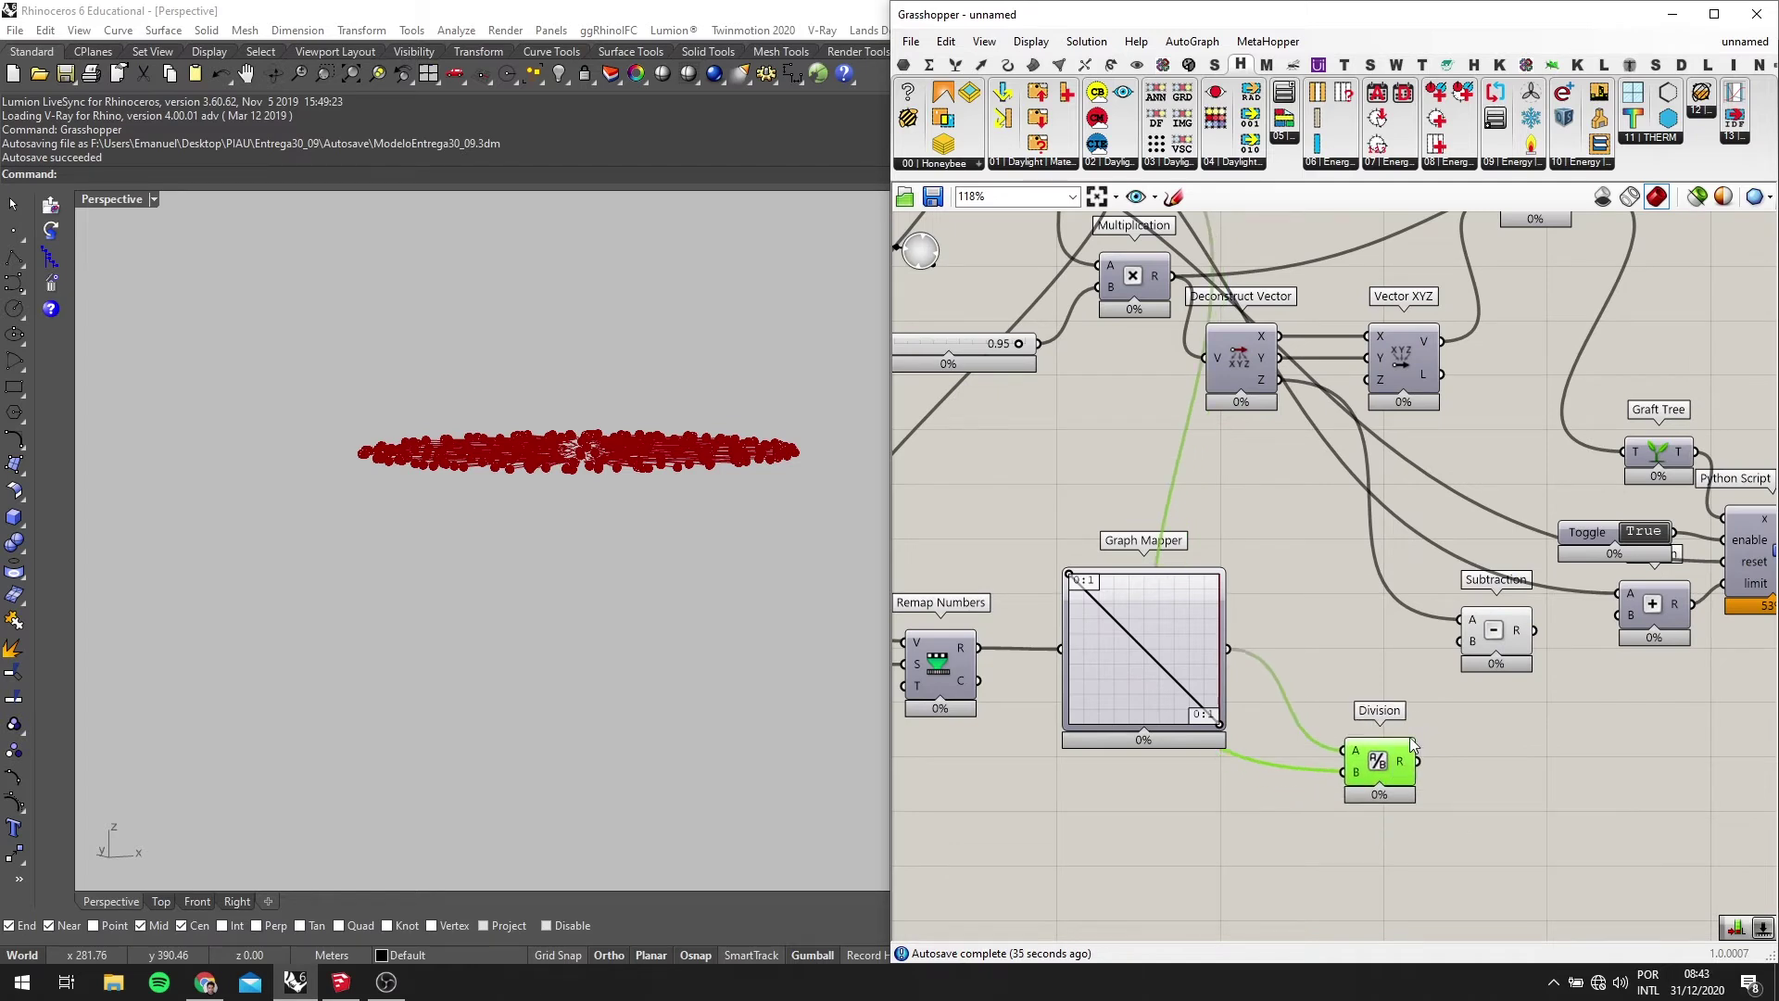
scroll(1398, 695, down, 3)
scroll(1048, 345, up, 2)
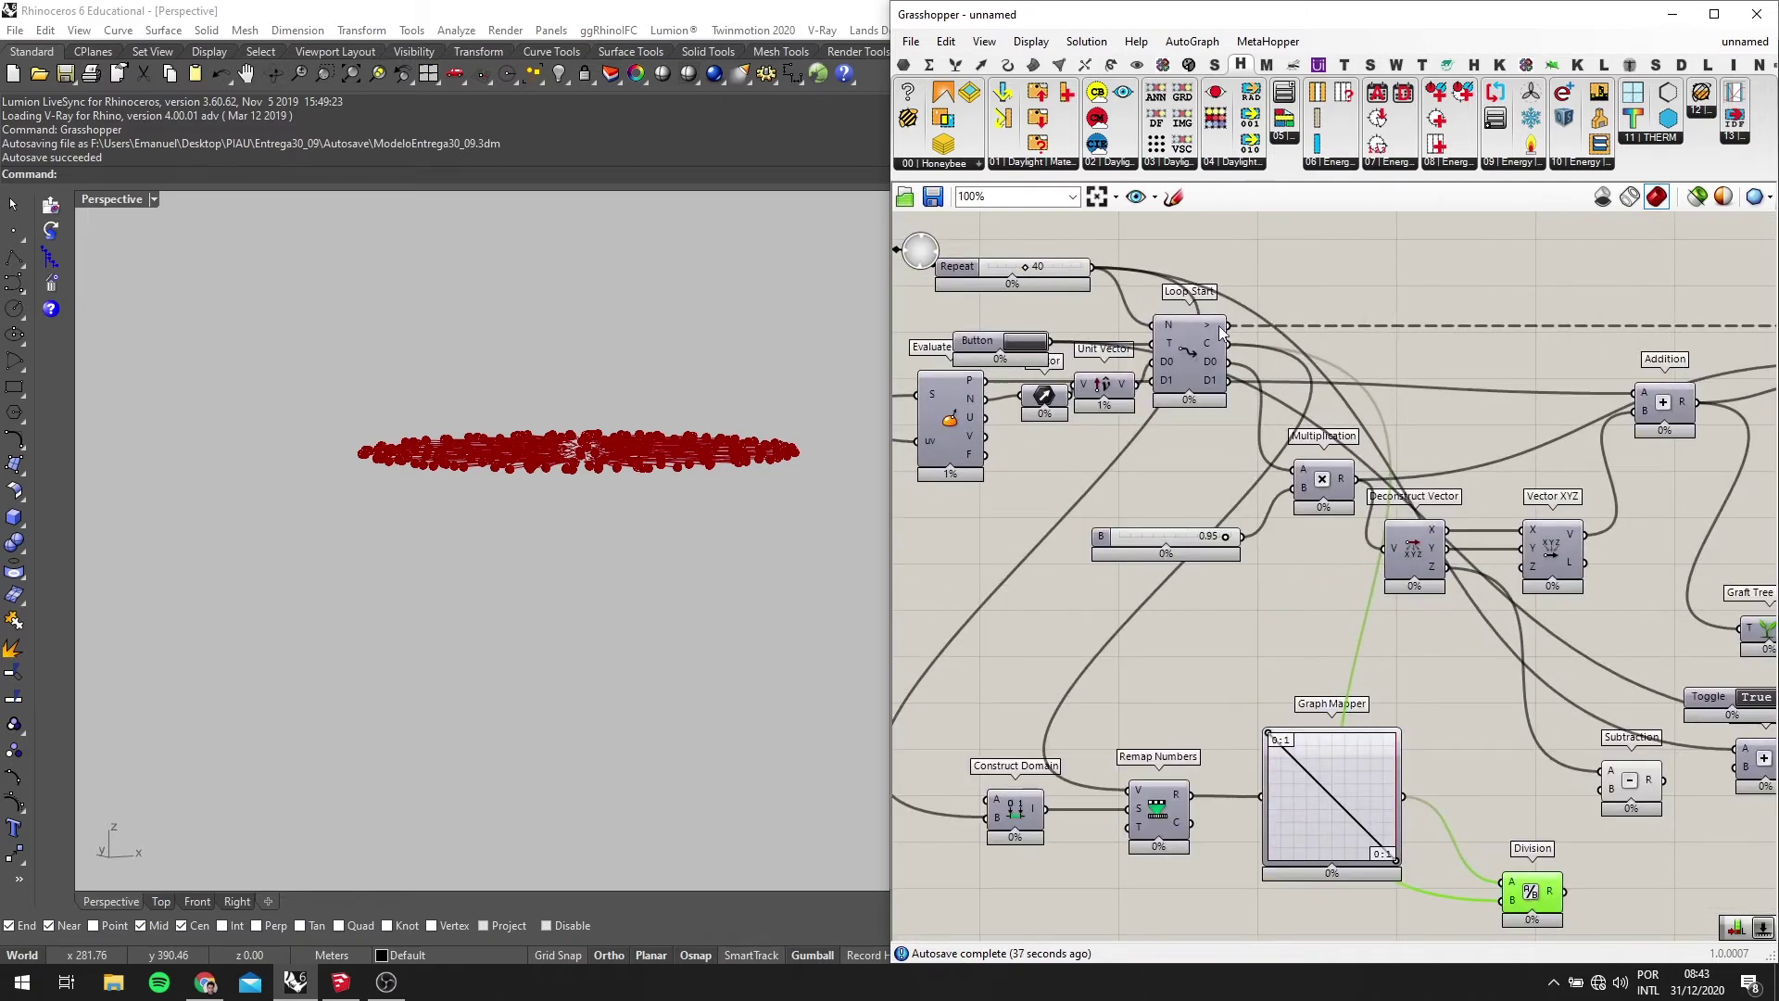
right_drag(1576, 888, 1418, 710)
scroll(1418, 711, up, 2)
drag(1356, 717, 1337, 665)
Add a second Multiplication component to the canvas, below Subtraction and next to Division
double_click(1531, 787)
text(MULY)
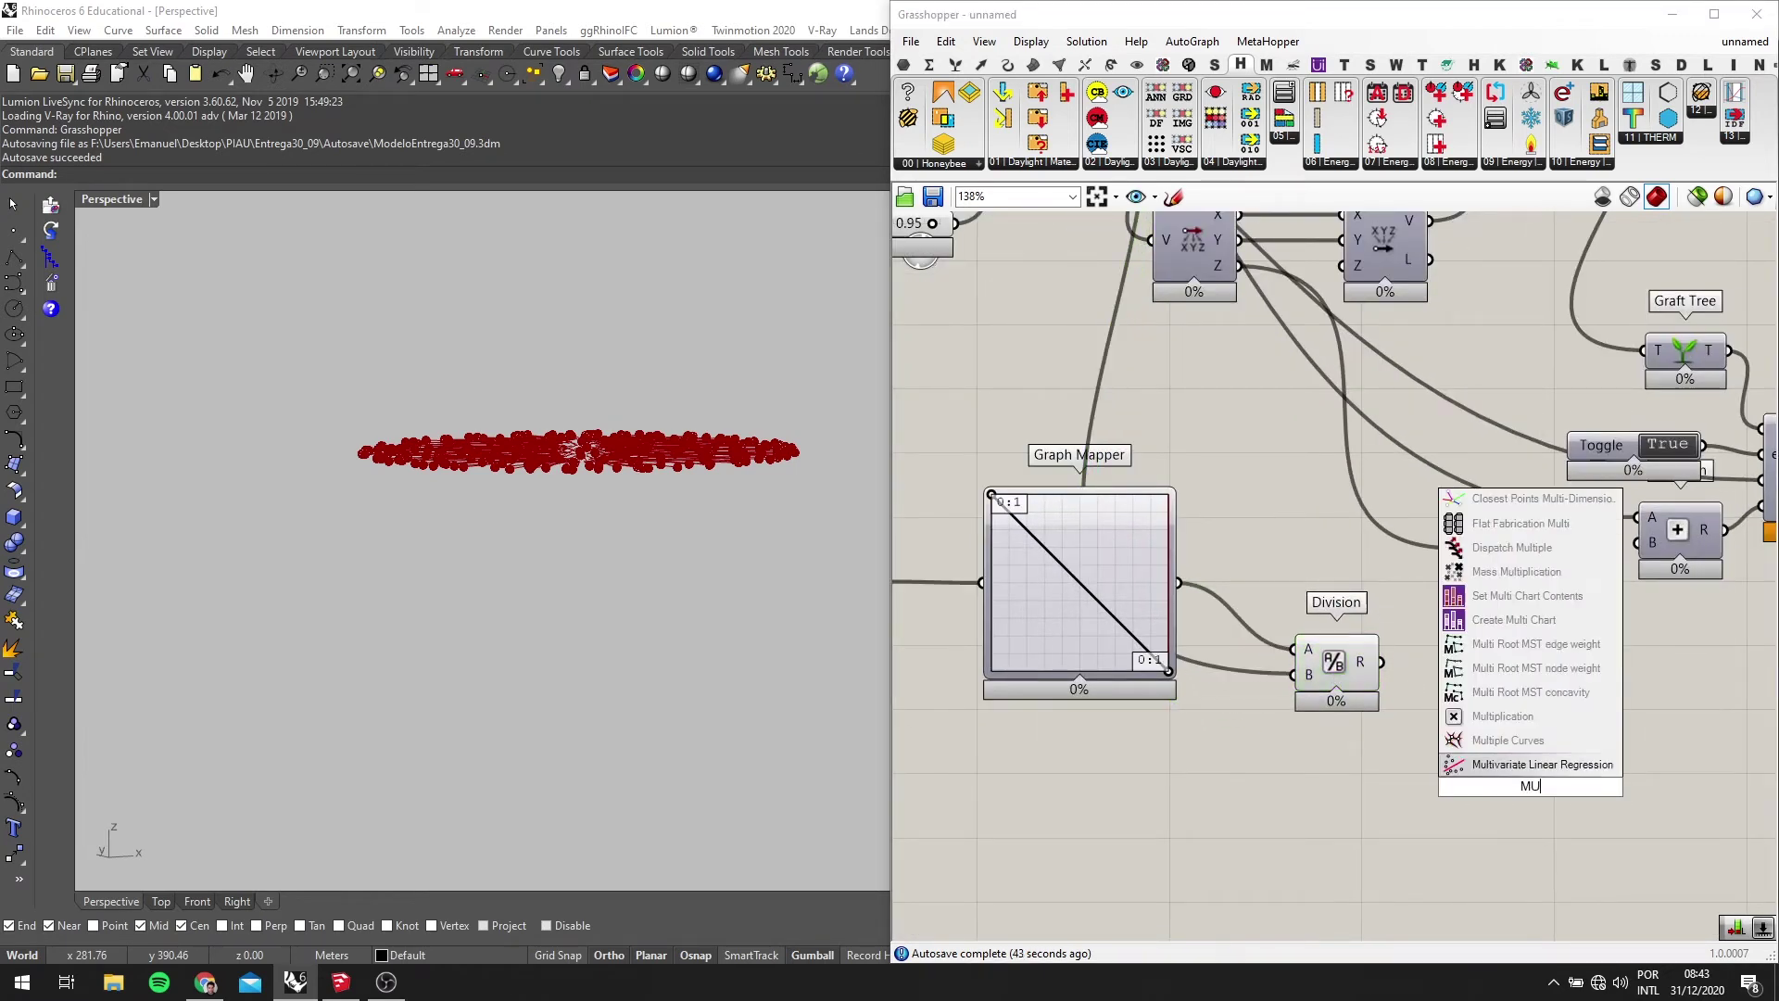
key(BackSpace)
click(1525, 736)
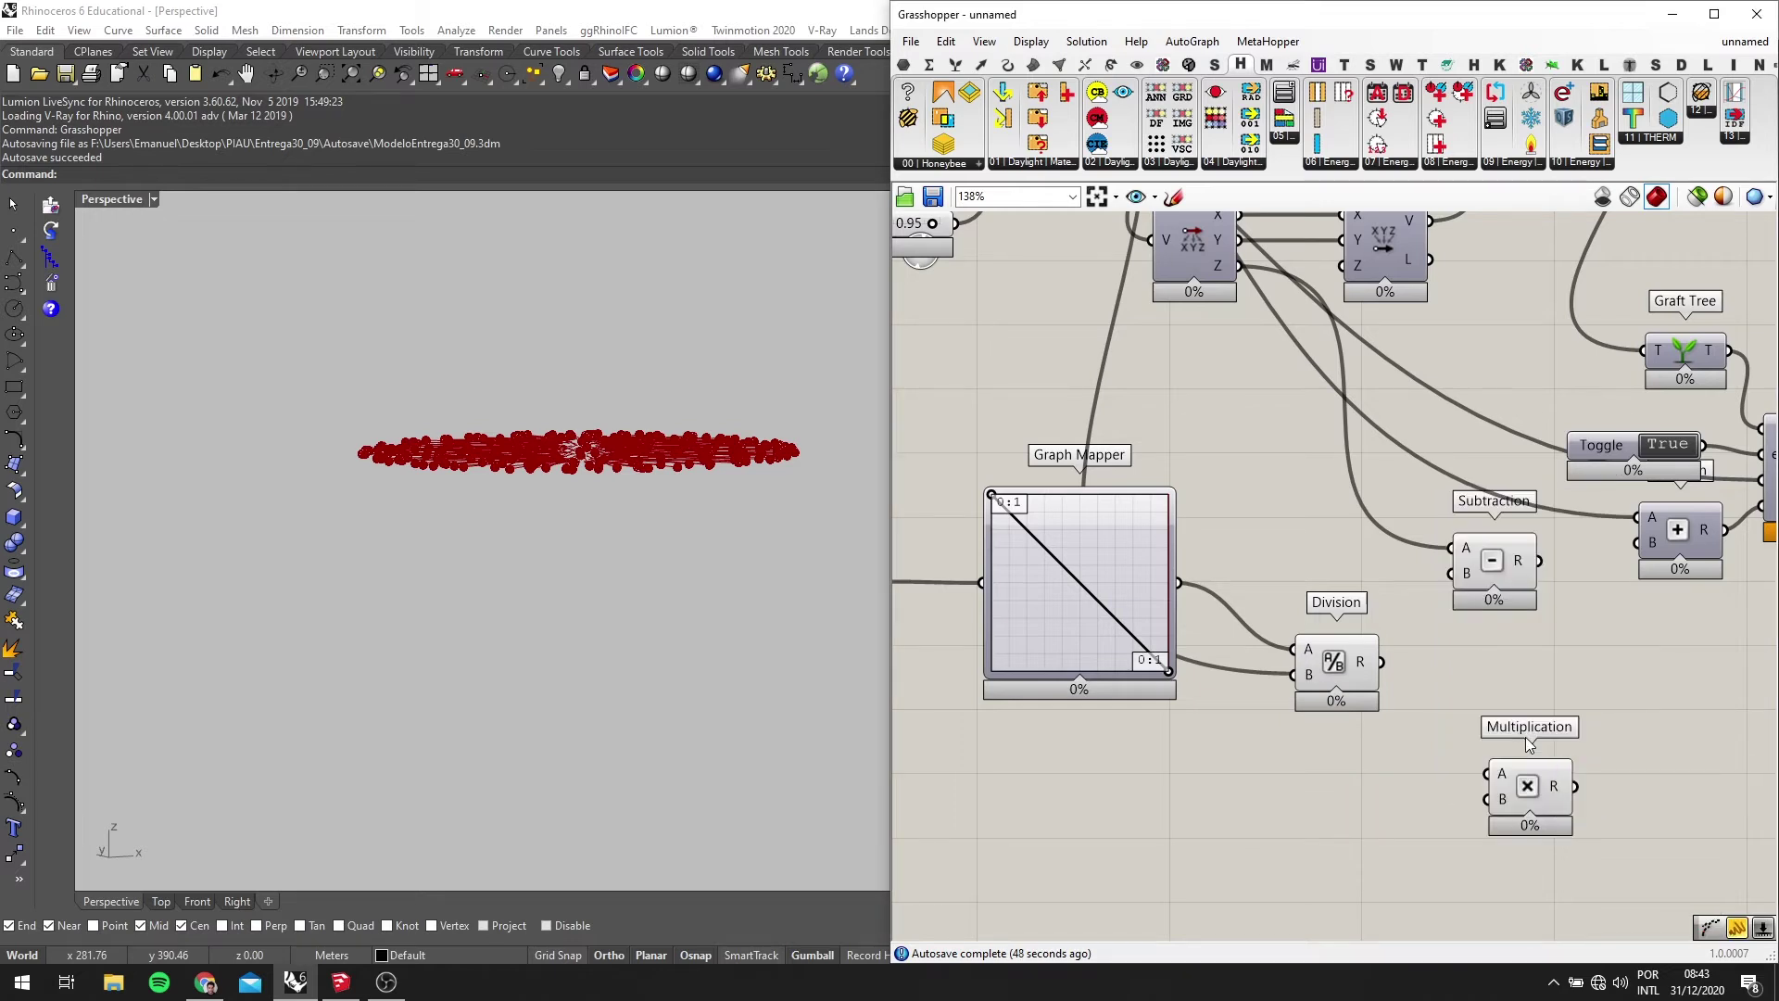
Connect the Z output of Deconstruct Vector to input A of the new Multiplication, and the Division result to its input B
scroll(1523, 732, down, 2)
scroll(1356, 495, up, 1)
scroll(1527, 807, up, 2)
drag(1310, 376, 1533, 678)
right_drag(1532, 677, 1354, 733)
drag(1365, 666, 1424, 665)
Connect the new Multiplication's result to the B input of Subtraction, reposition Subtraction above it and check its R output values
scroll(1390, 669, down, 1)
right_drag(1029, 667, 1365, 675)
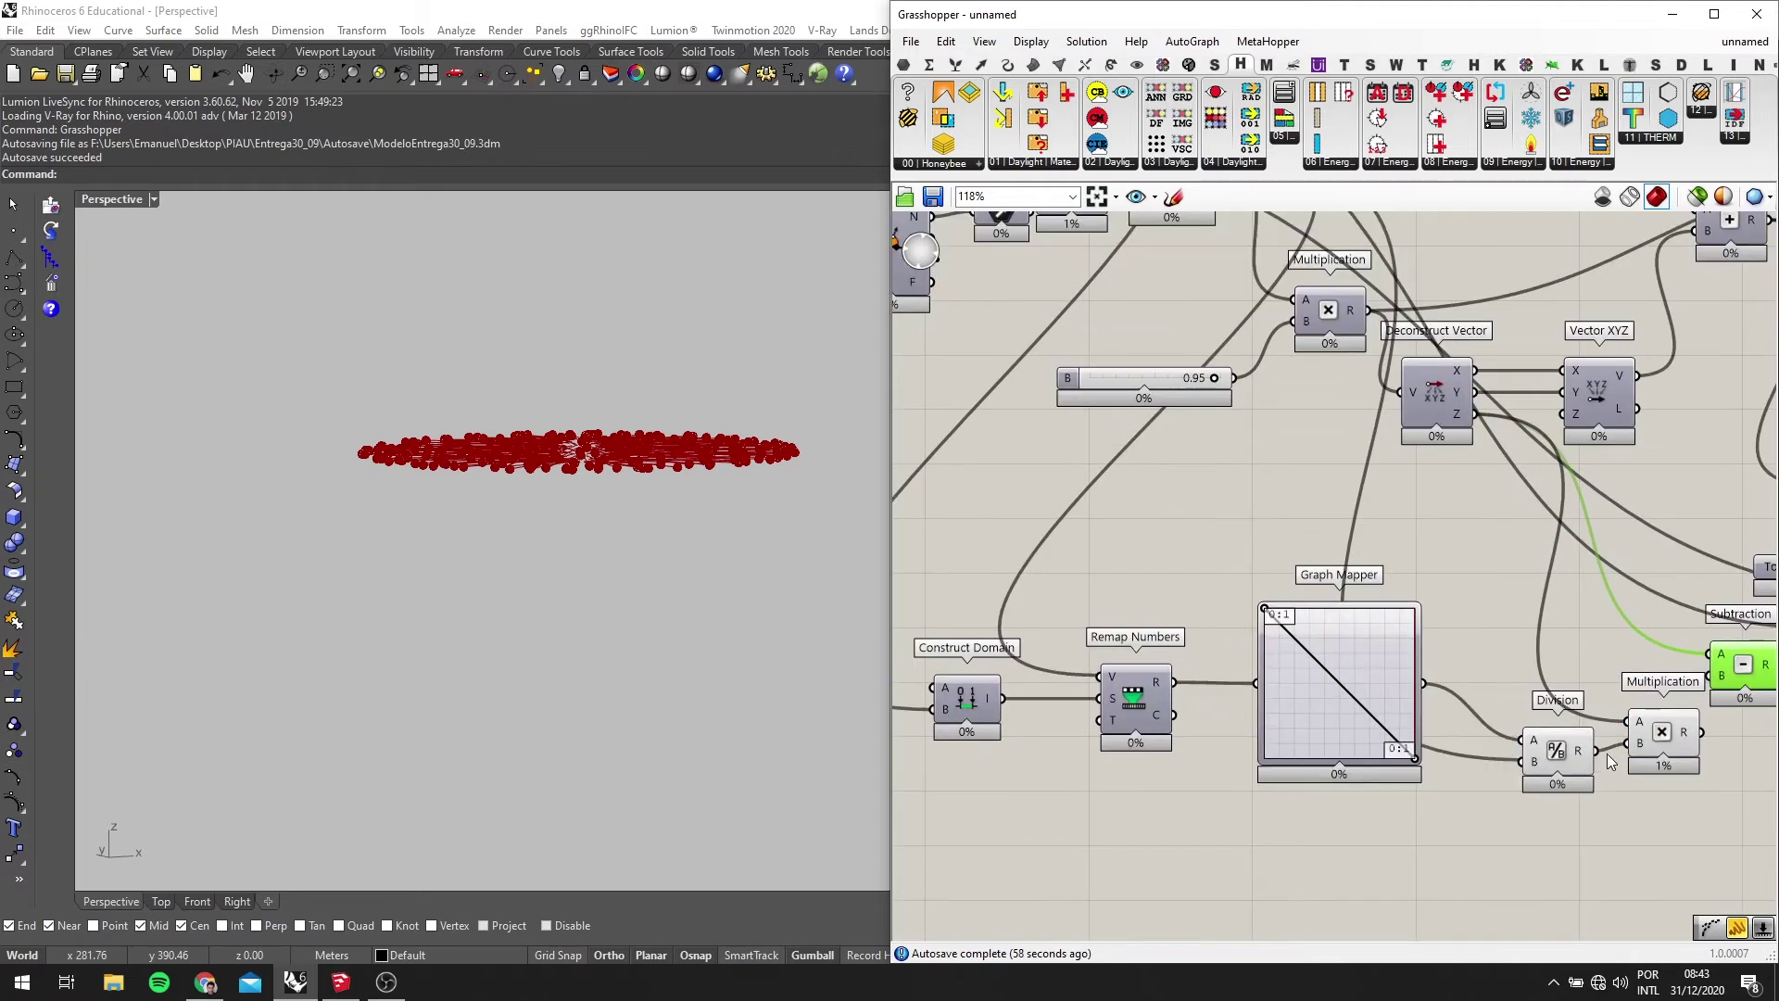
scroll(1519, 697, down, 1)
right_drag(1540, 726, 1345, 705)
scroll(1348, 707, up, 1)
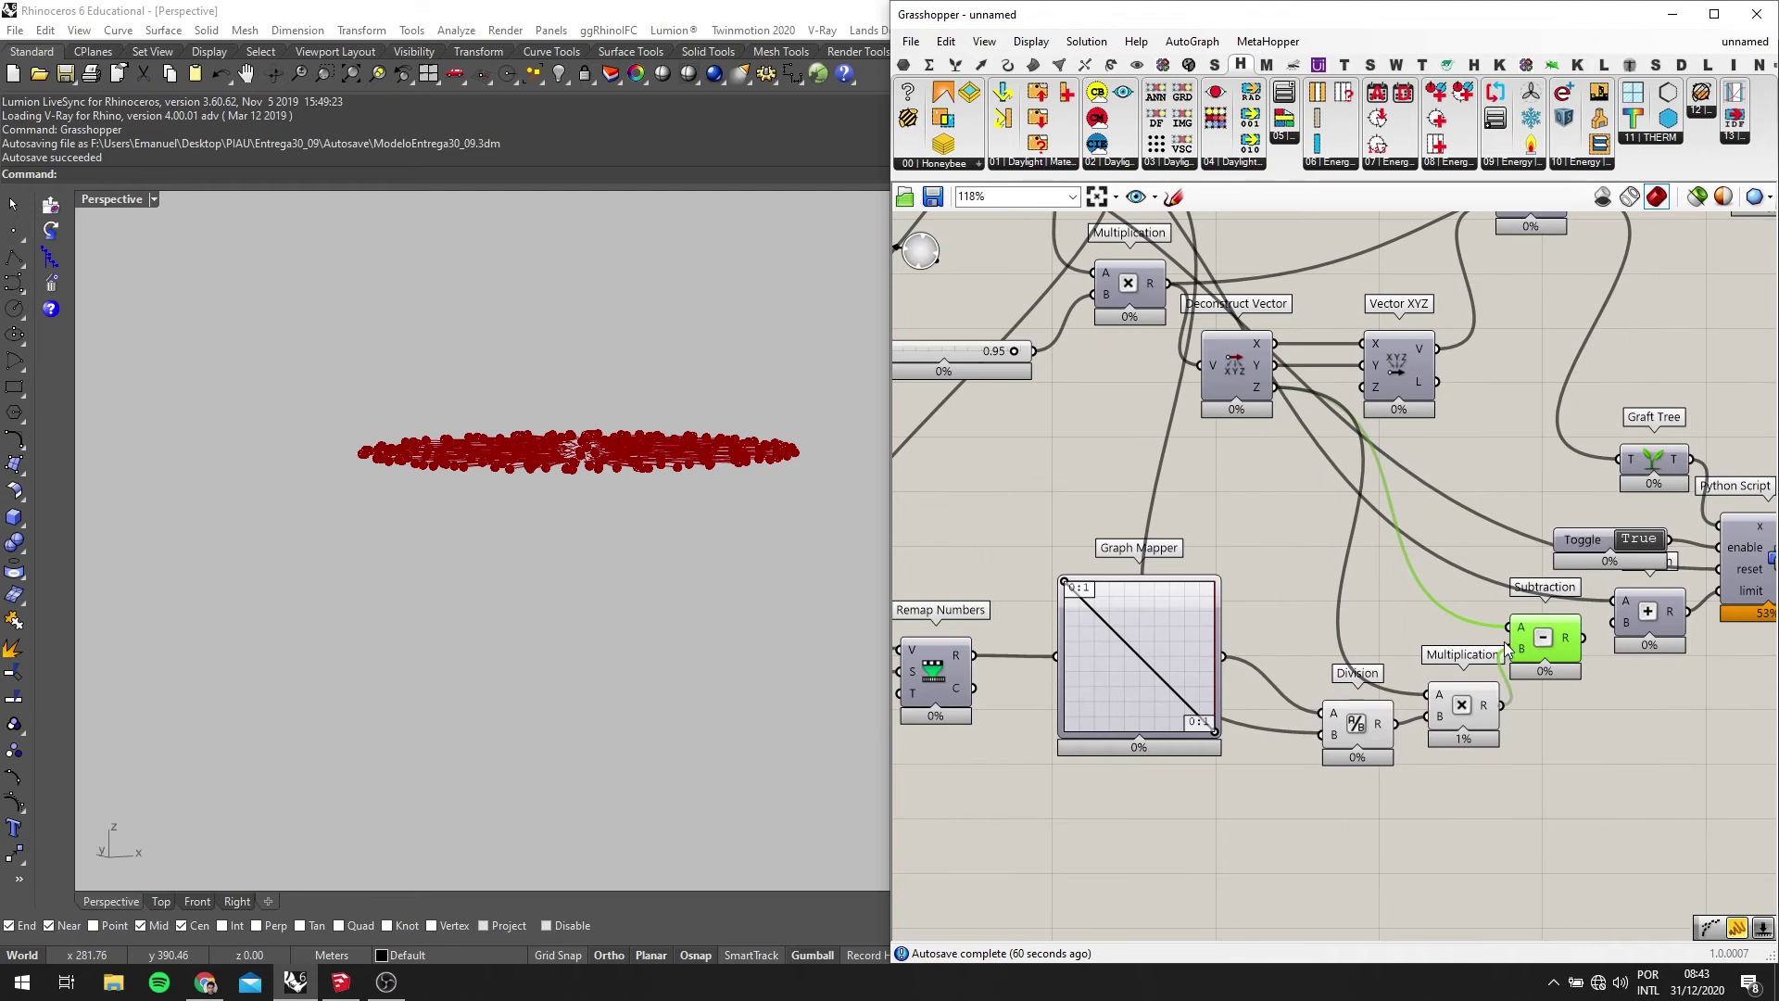
drag(1546, 655, 1496, 636)
mouse_move(1516, 628)
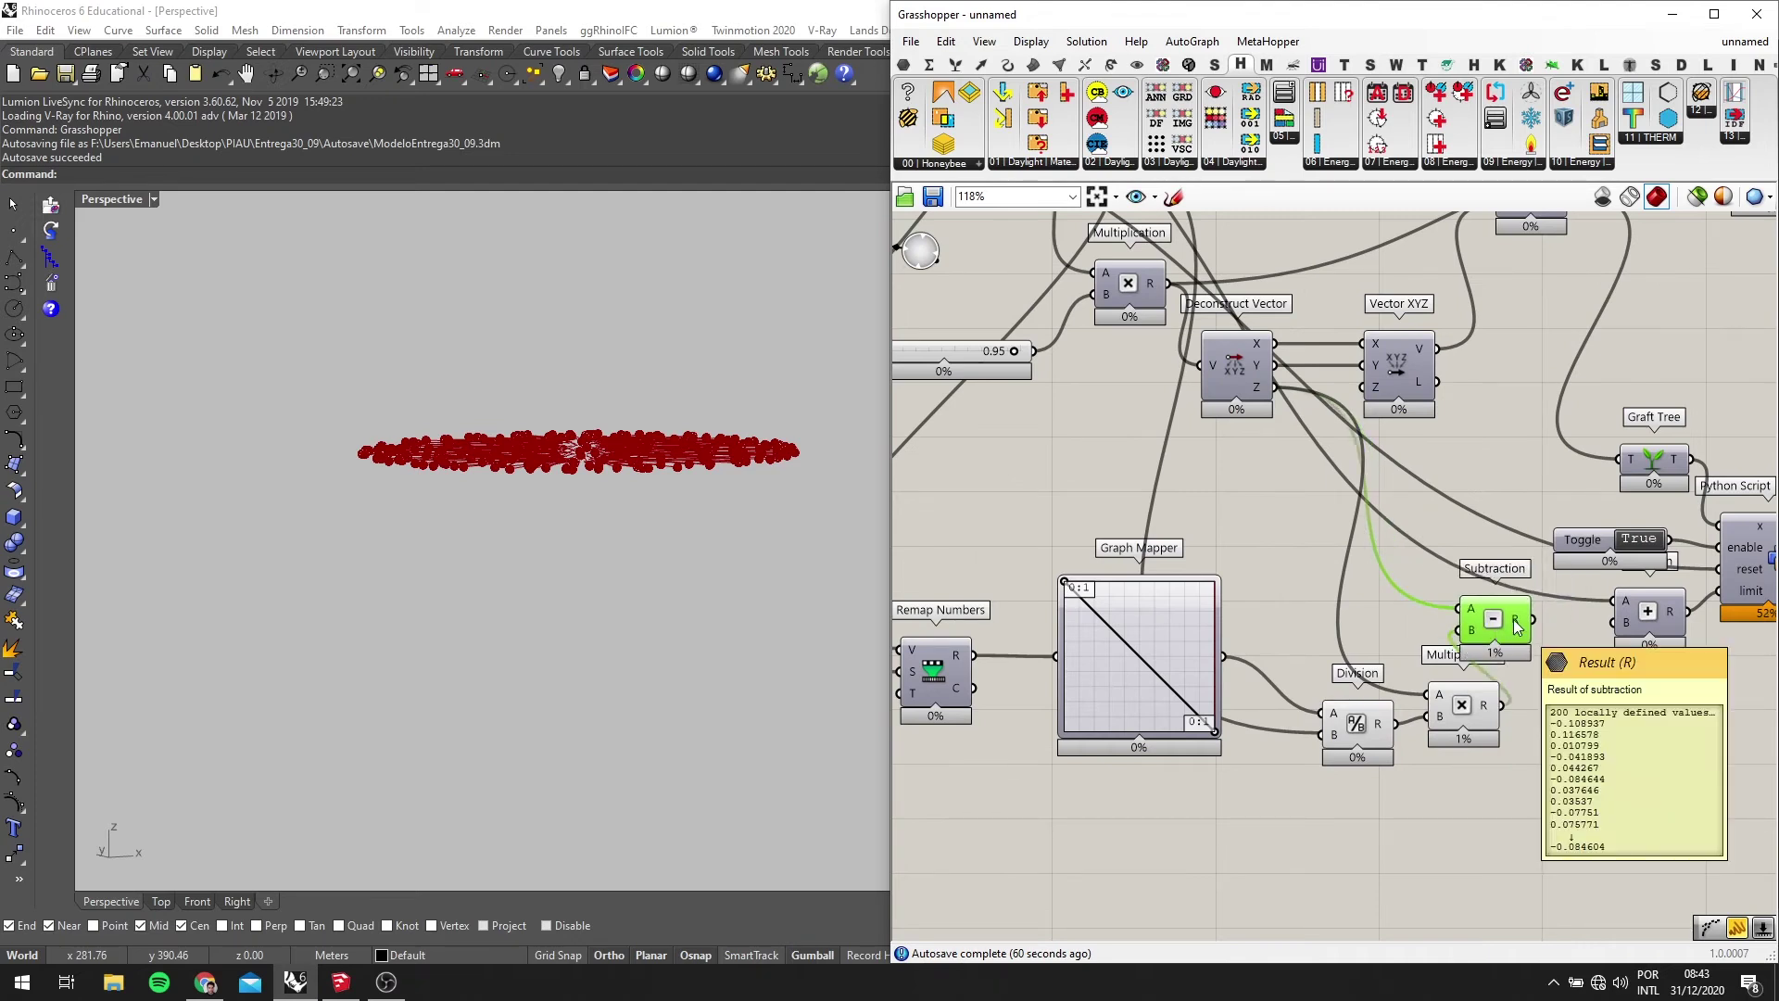
scroll(1516, 629, down, 1)
Spread out the layout by moving Vector XYZ and Subtraction away from the chain running from Construct Domain to the new Multiplication
right_drag(1516, 628, 1530, 653)
drag(1431, 430, 1504, 430)
drag(1514, 646, 1541, 640)
scroll(1501, 805, down, 2)
drag(1505, 809, 979, 702)
drag(1471, 752, 1401, 750)
click(1524, 685)
Connect the R output of Subtraction to the Z input of Vector XYZ
scroll(1543, 701, up, 2)
drag(1496, 678, 1444, 479)
click(1467, 440)
Trigger the loop with its Button and inspect the regenerated lines in the Perspective viewport from several angles and distances
scroll(1520, 515, down, 2)
scroll(1447, 519, down, 1)
right_drag(1447, 519, 1372, 509)
scroll(1533, 426, down, 1)
right_drag(1116, 462, 1322, 433)
scroll(1303, 308, up, 3)
click(1282, 289)
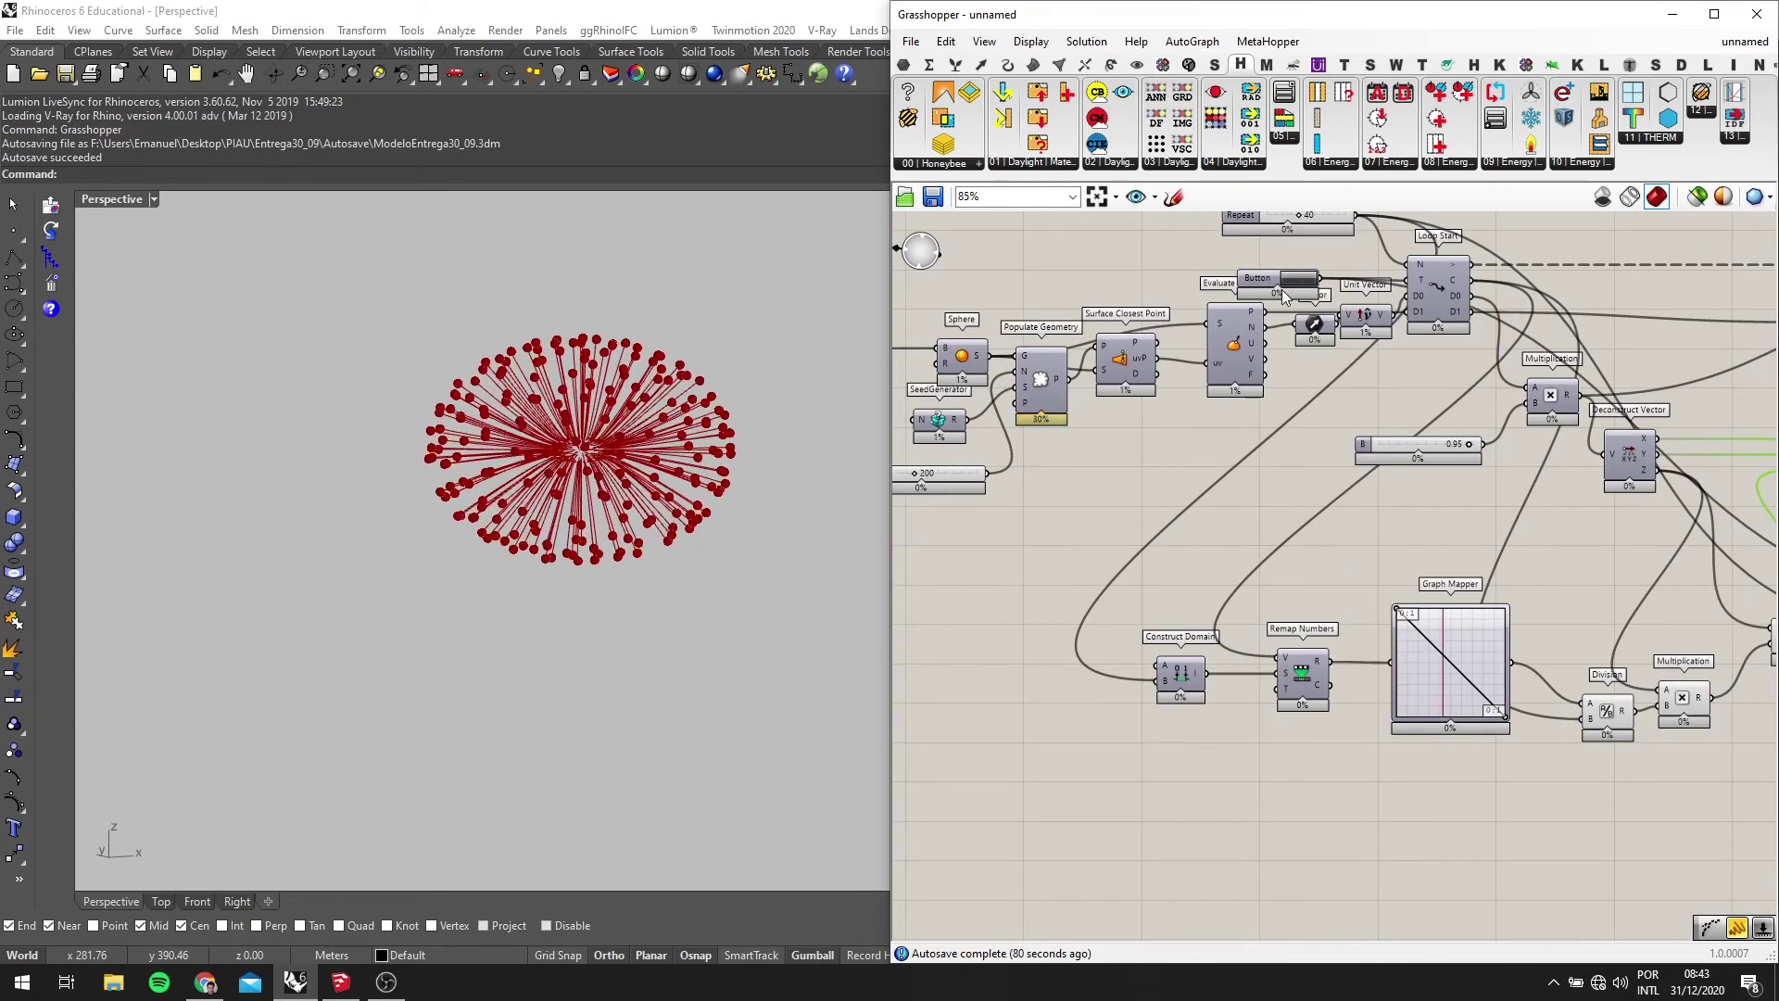
right_drag(684, 407, 585, 479)
scroll(584, 479, up, 5)
scroll(584, 479, down, 5)
scroll(594, 441, up, 4)
right_drag(587, 408, 619, 380)
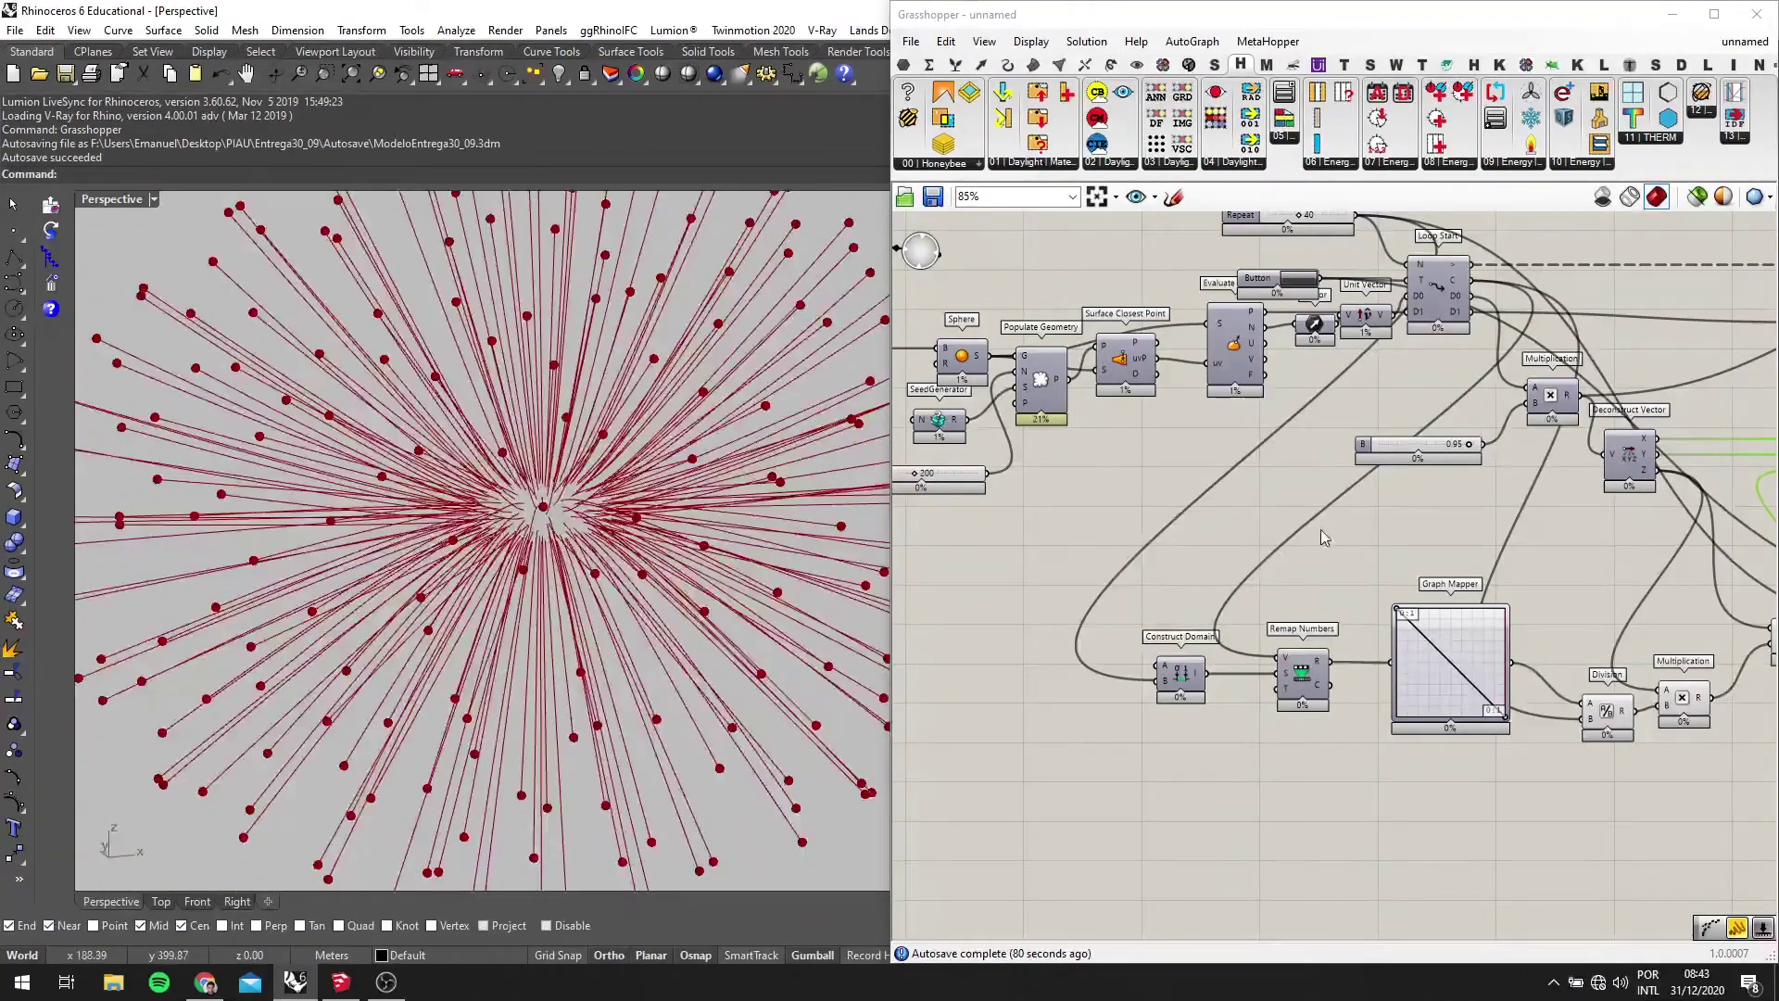
right_drag(1322, 538, 1220, 525)
right_drag(1463, 622, 1390, 587)
scroll(1388, 590, down, 1)
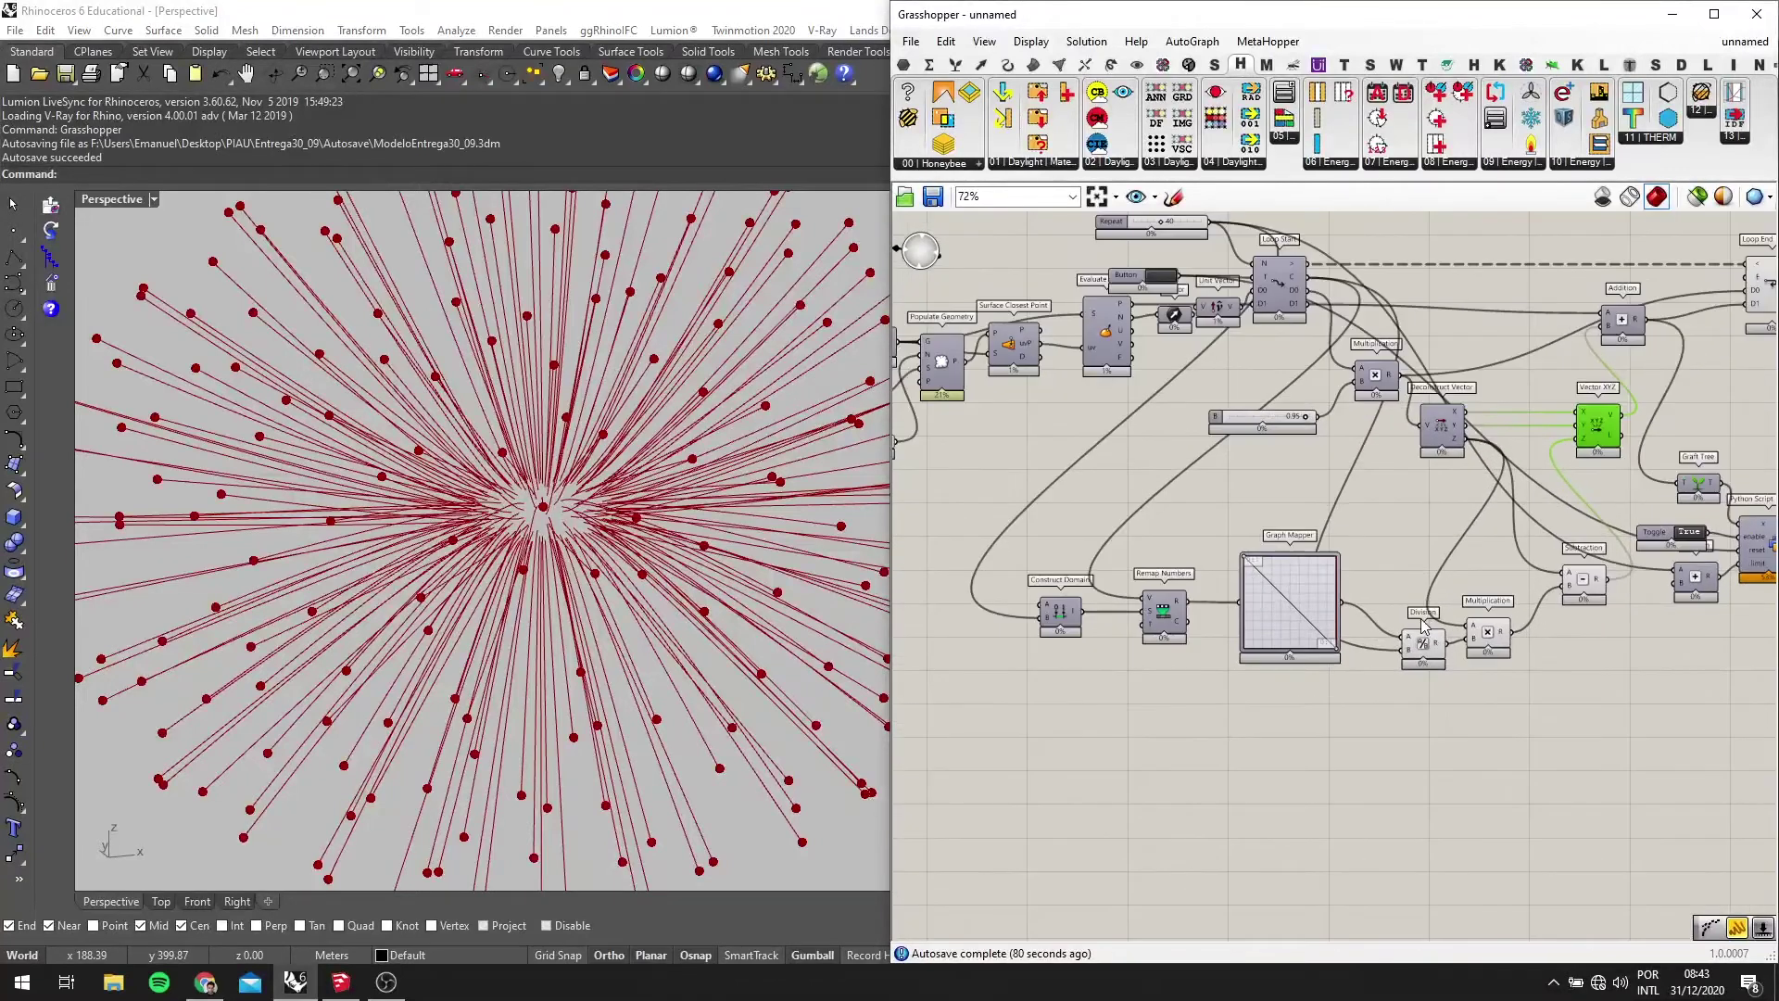
scroll(1424, 625, up, 3)
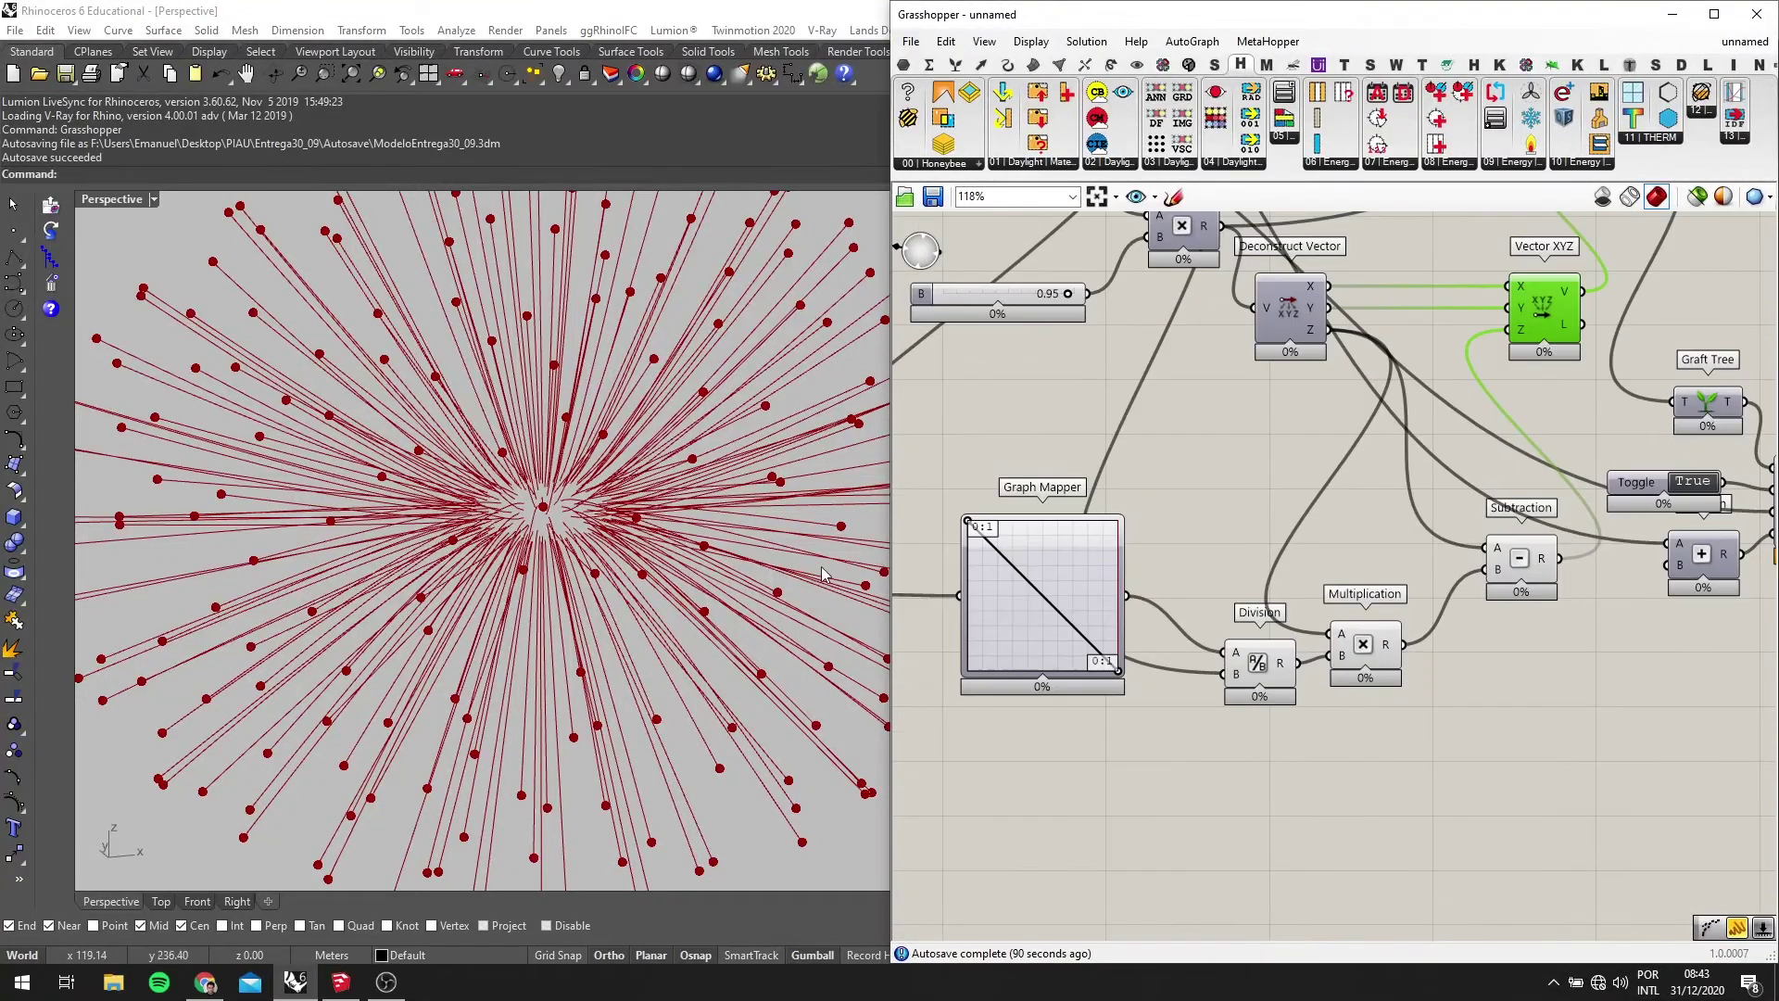
Add a Series component below the Graph Mapper and connect Loop Start's Counter output to its C input
scroll(505, 513, down, 4)
scroll(1295, 580, down, 2)
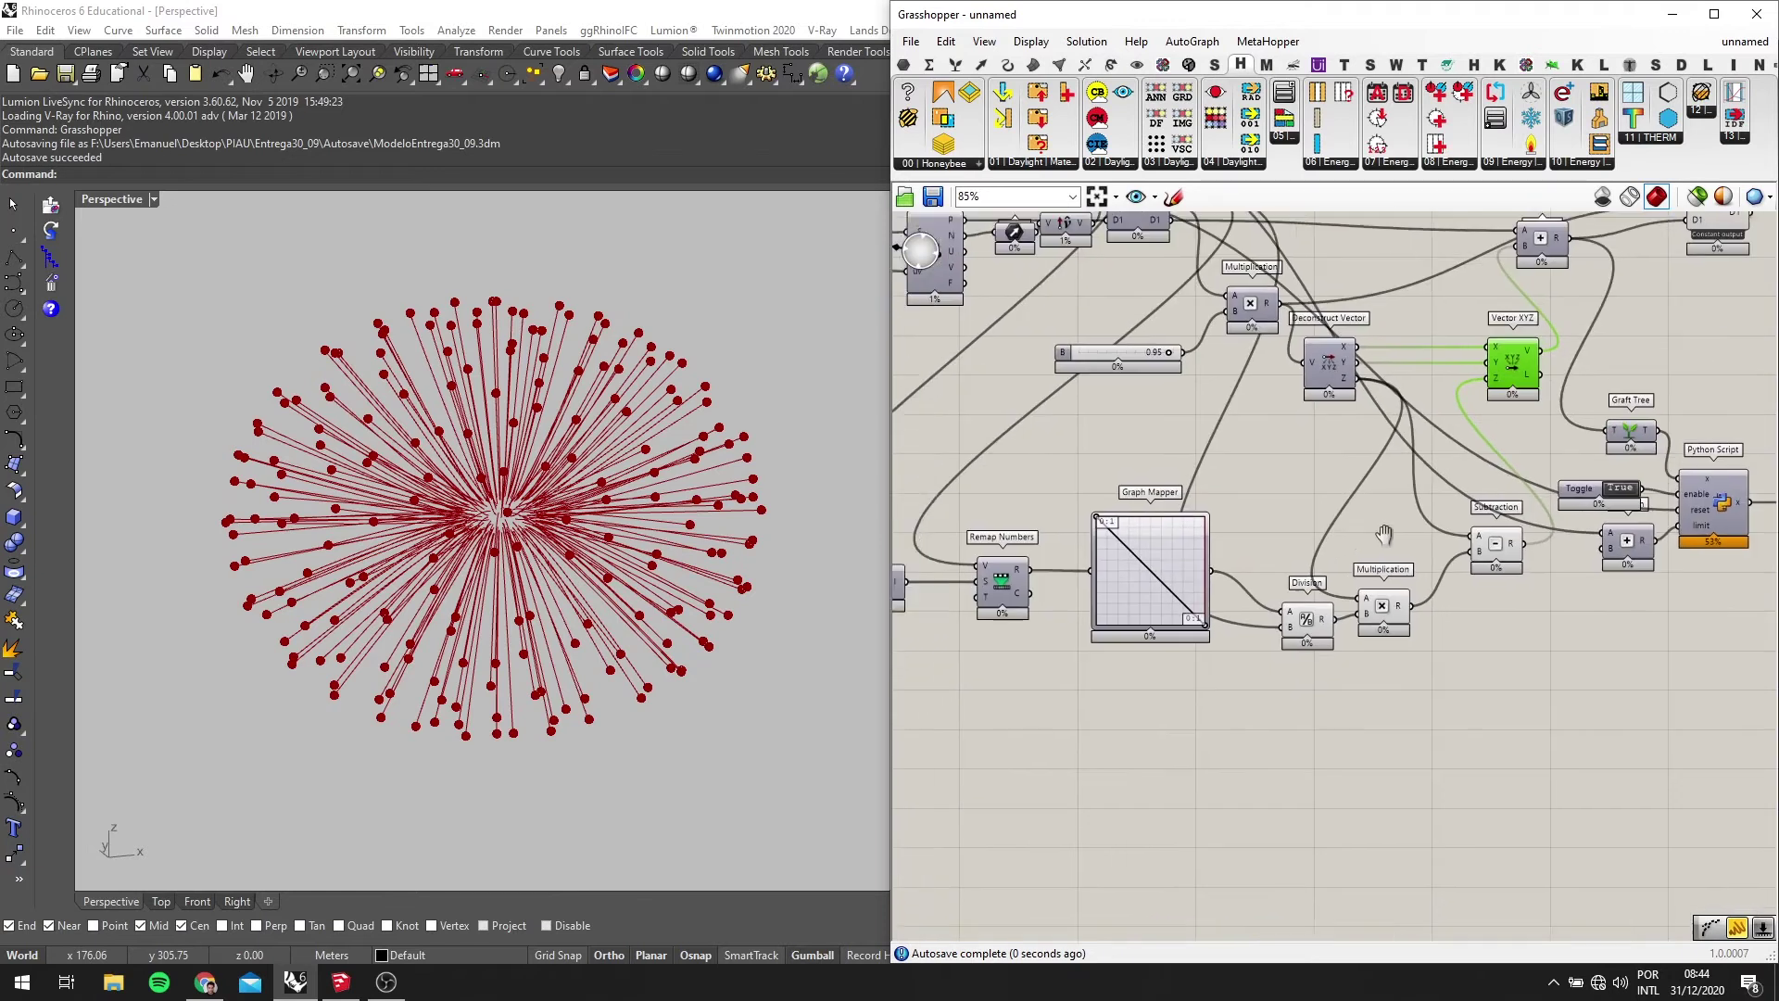
scroll(1336, 537, down, 1)
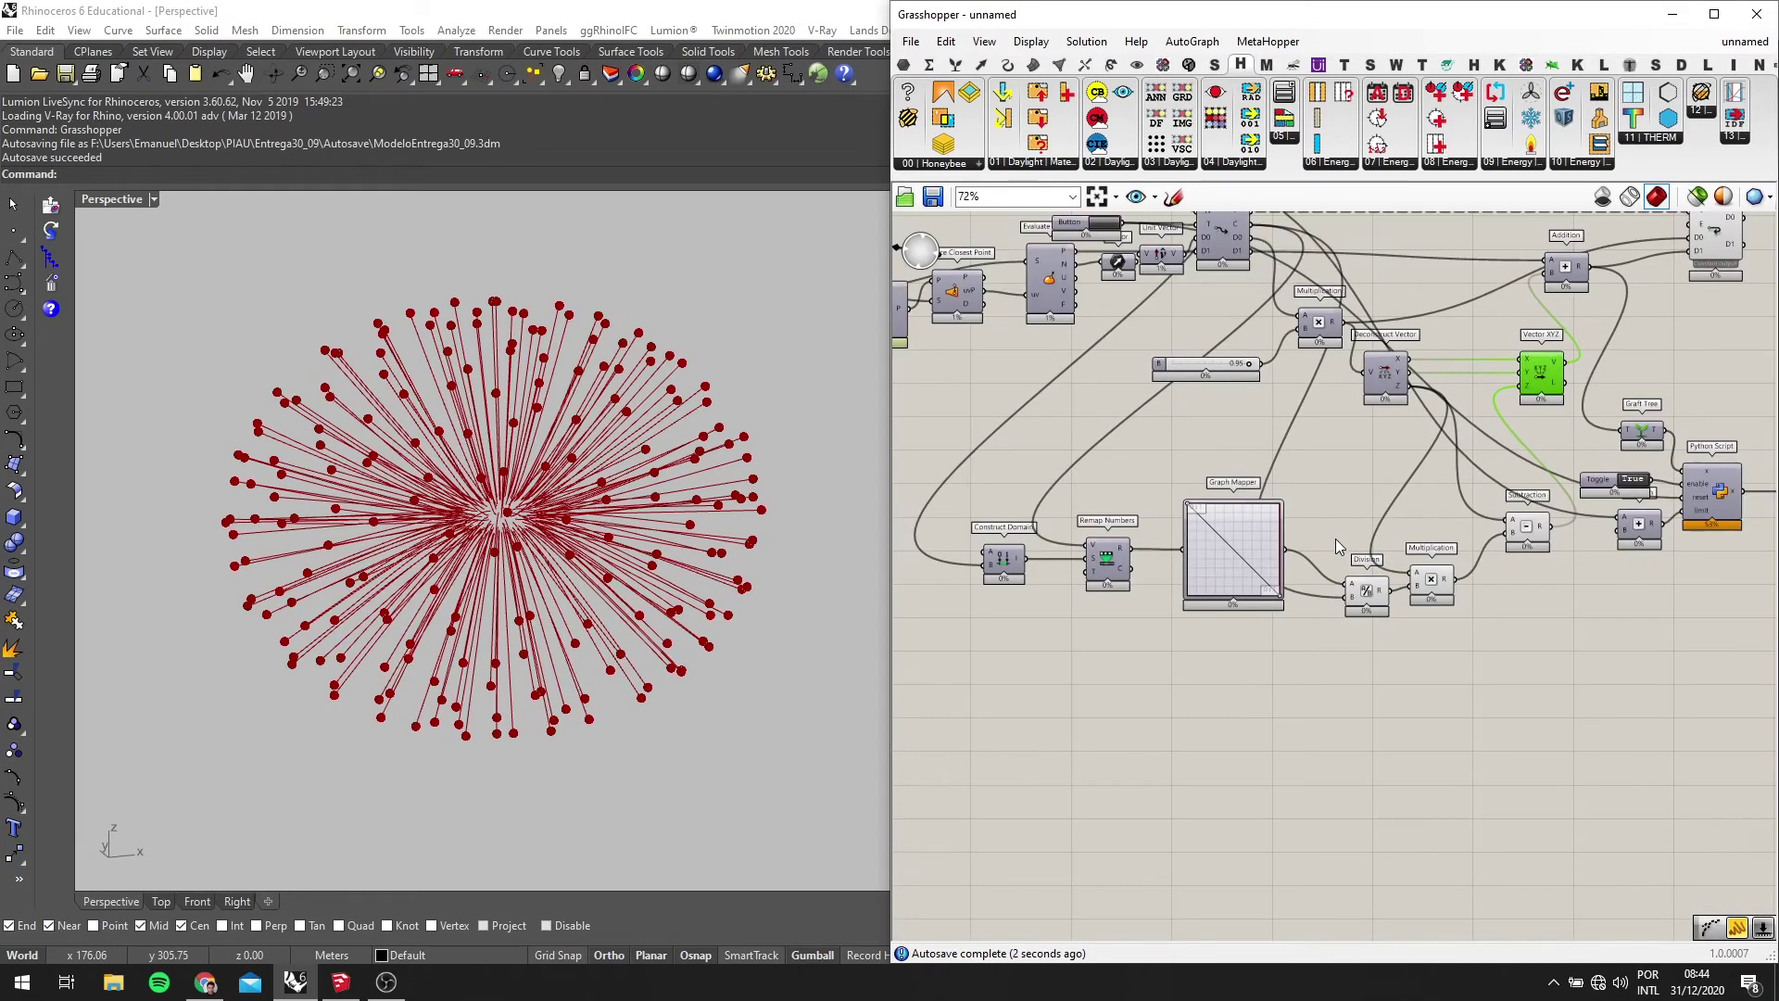
double_click(1331, 492)
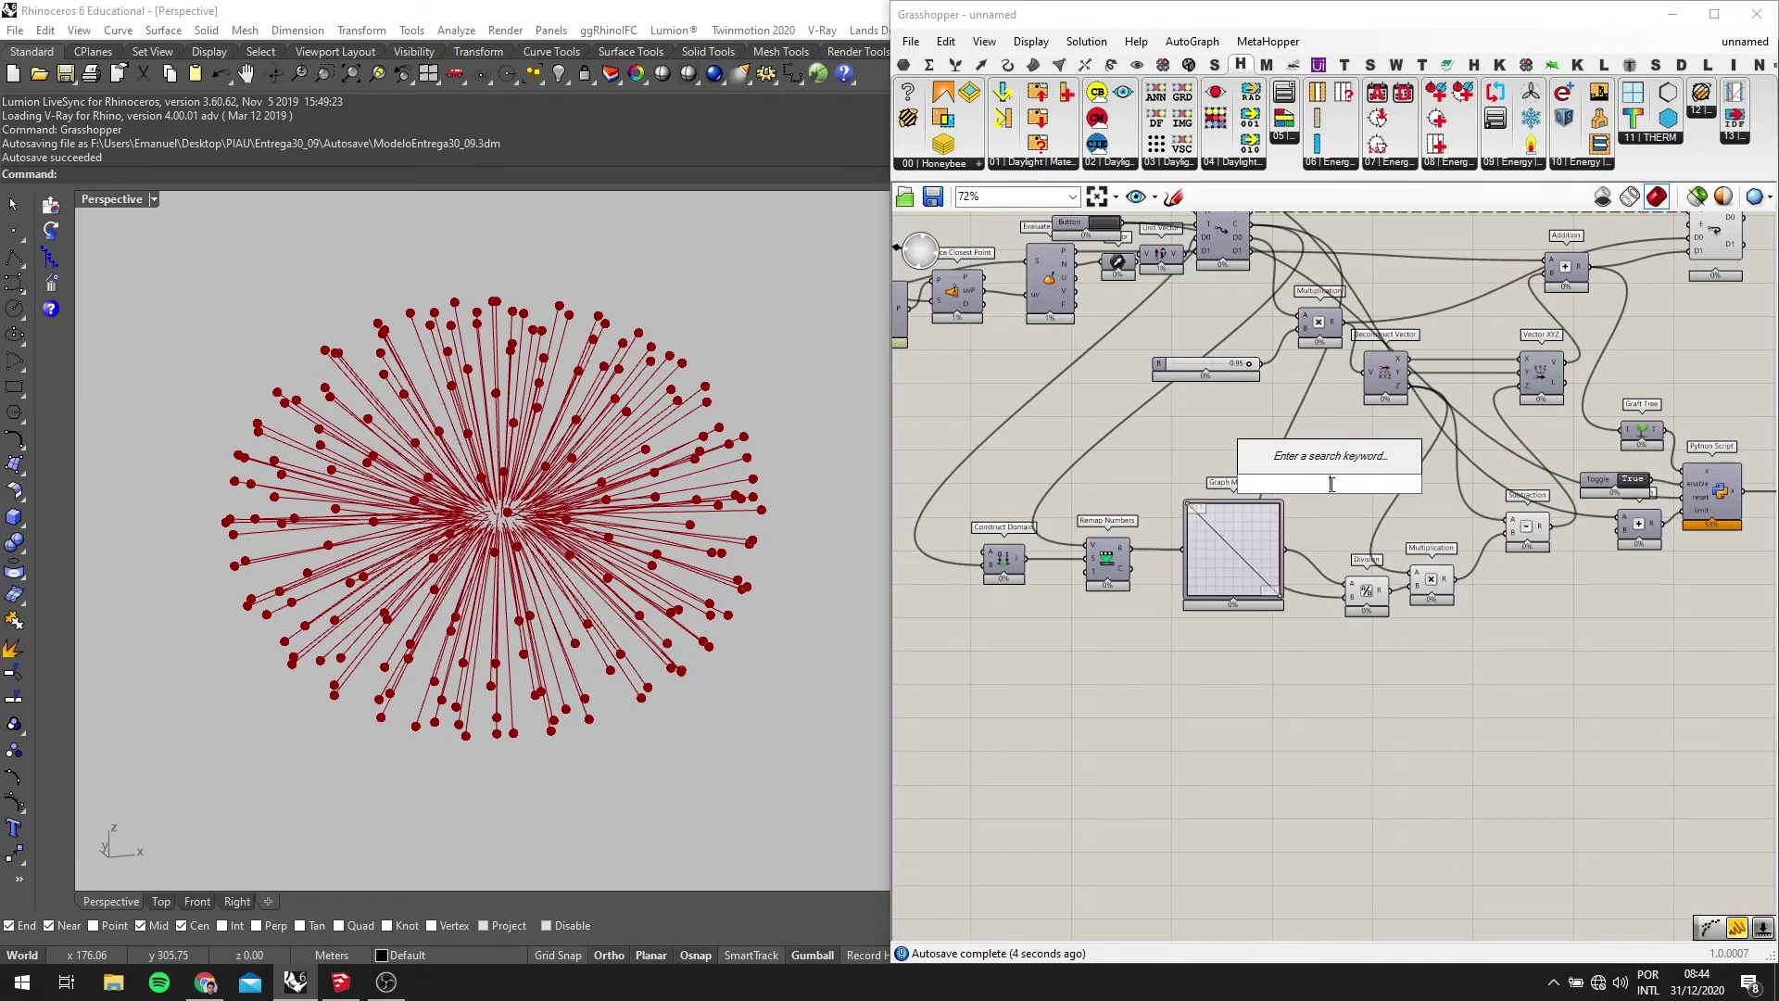
text(series)
click(1333, 464)
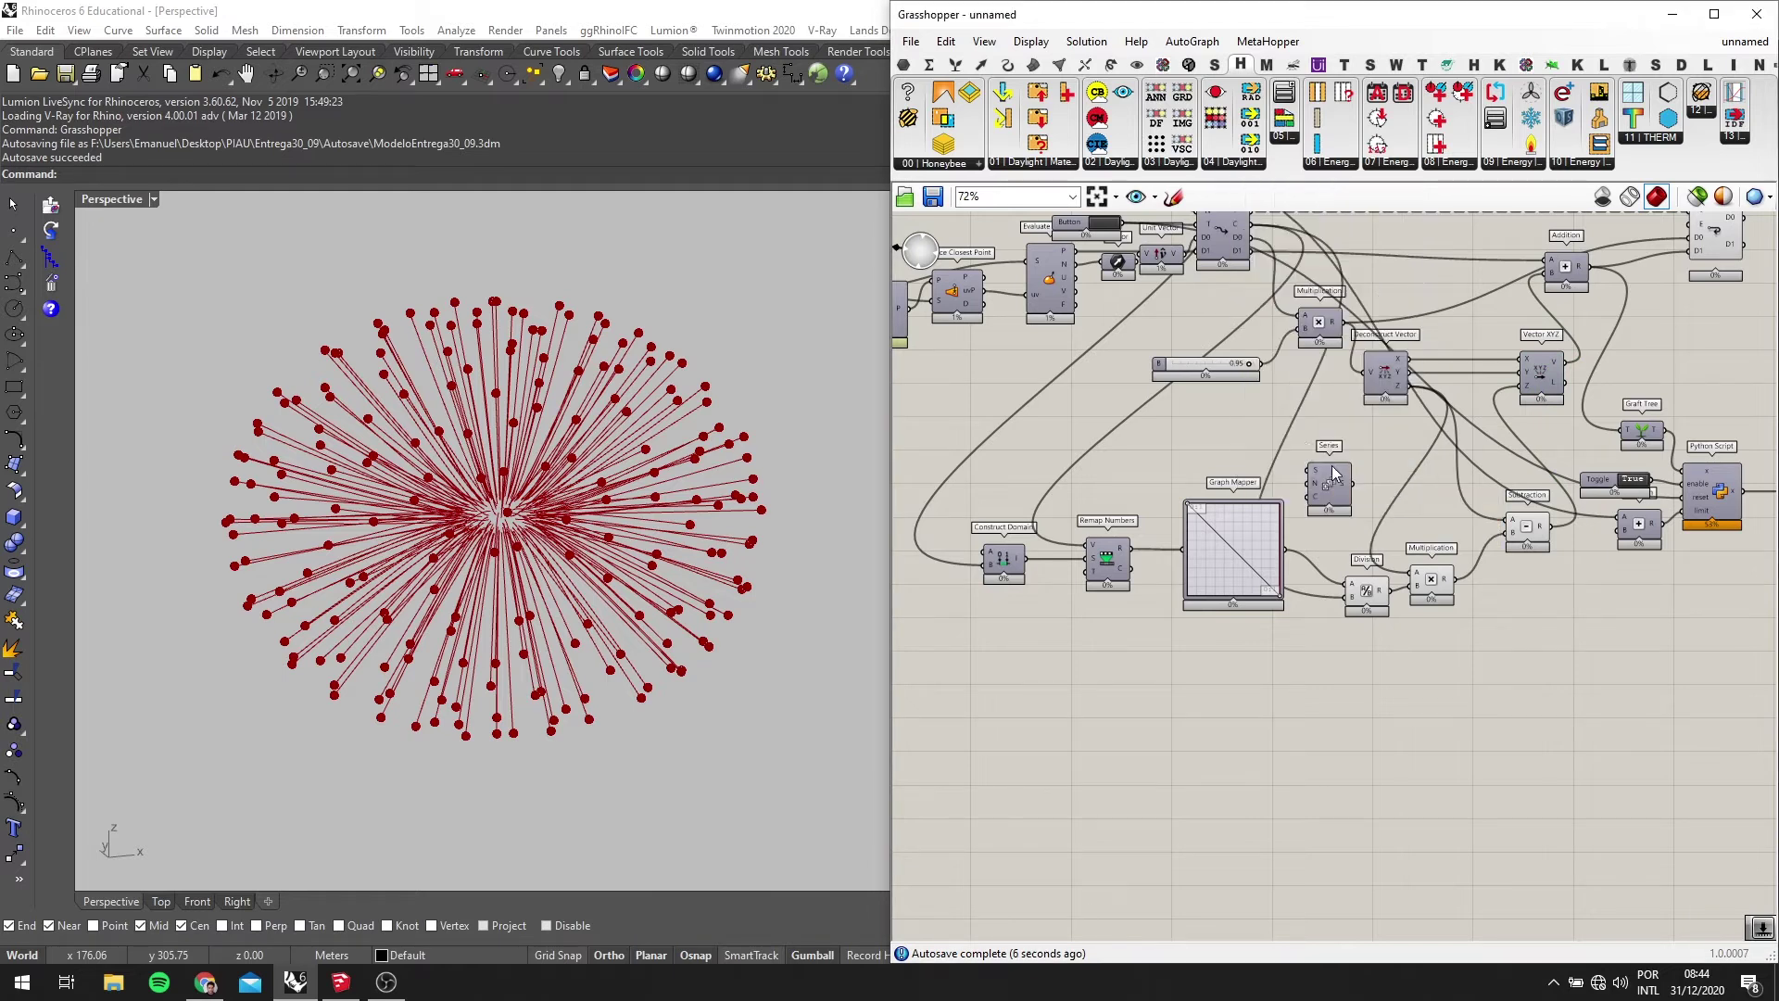
right_drag(1299, 444, 1293, 515)
scroll(1264, 291, up, 1)
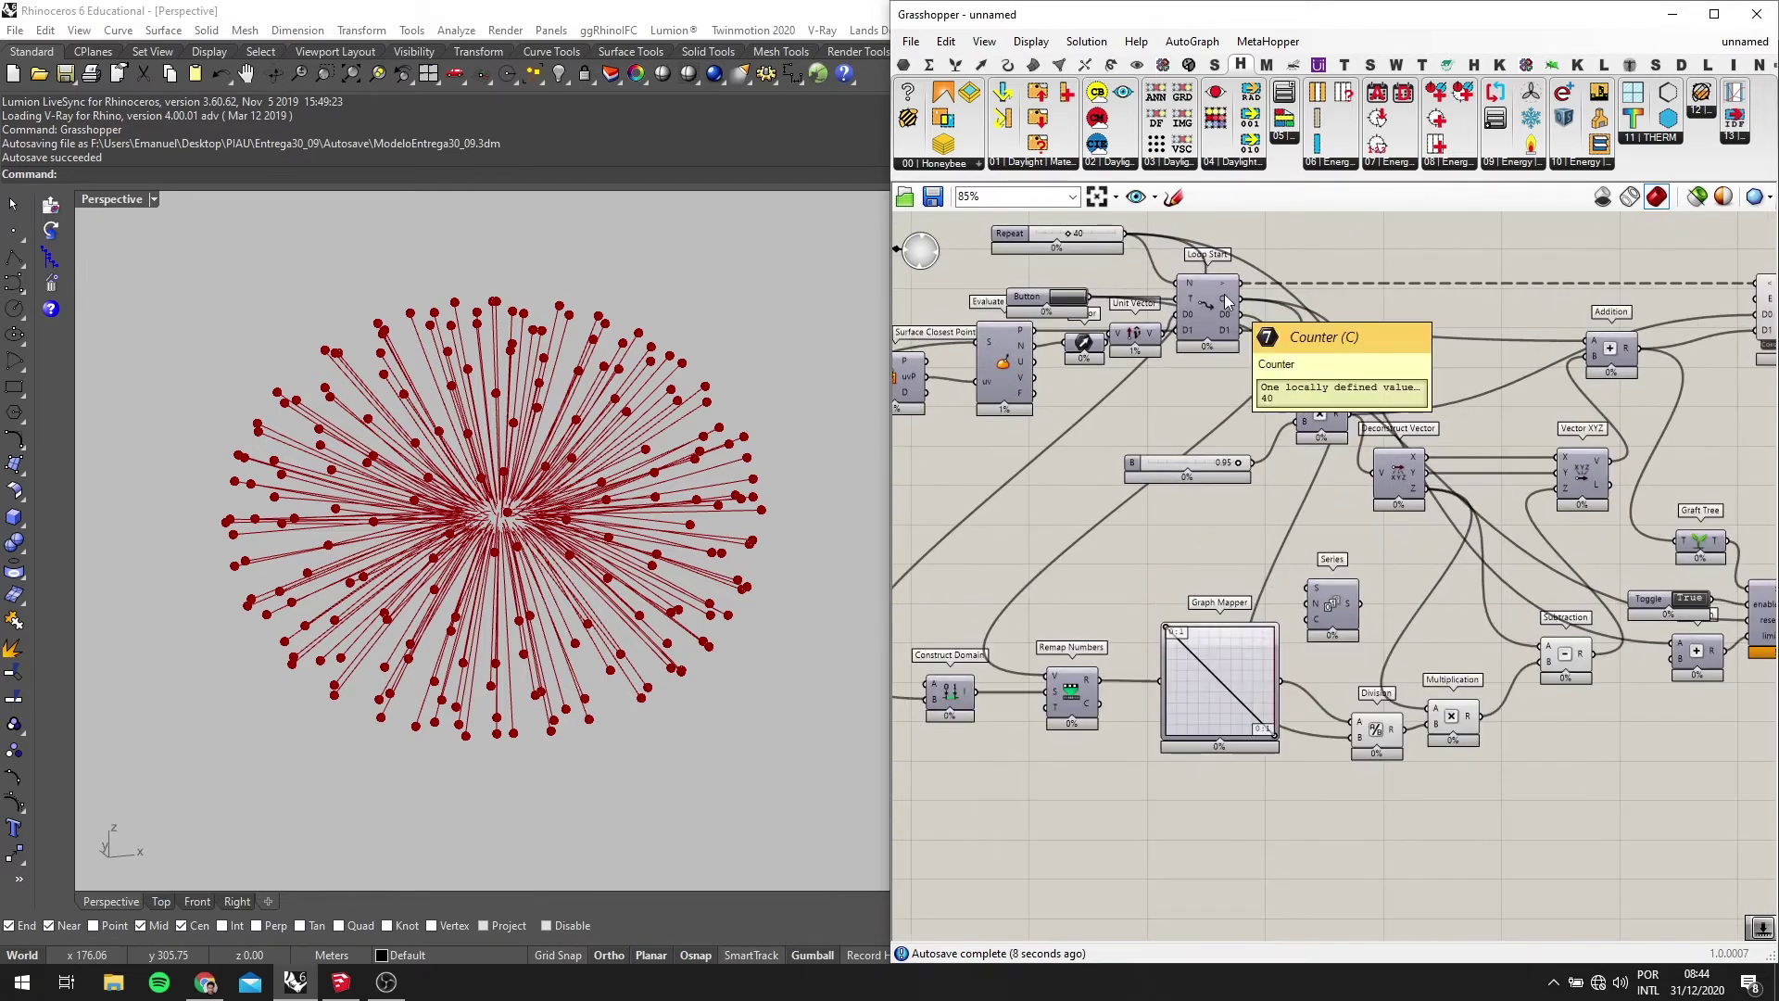
drag(1233, 300, 1330, 612)
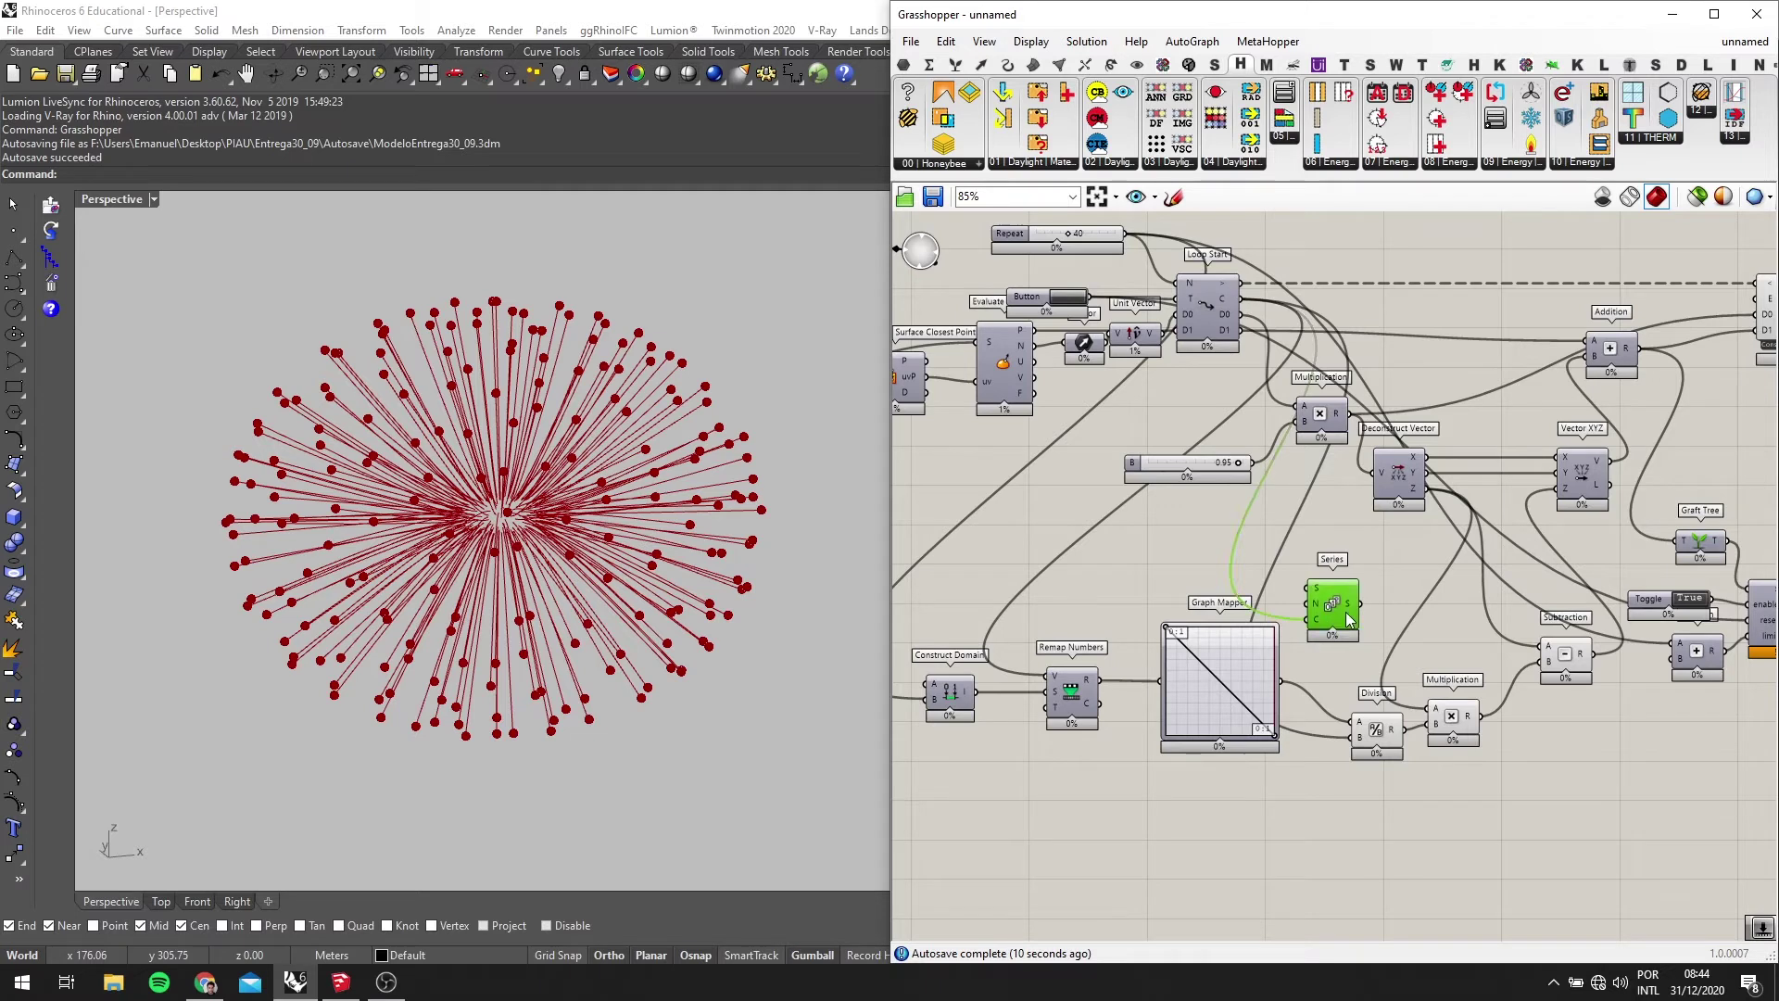
scroll(1344, 619, up, 2)
scroll(1333, 789, up, 2)
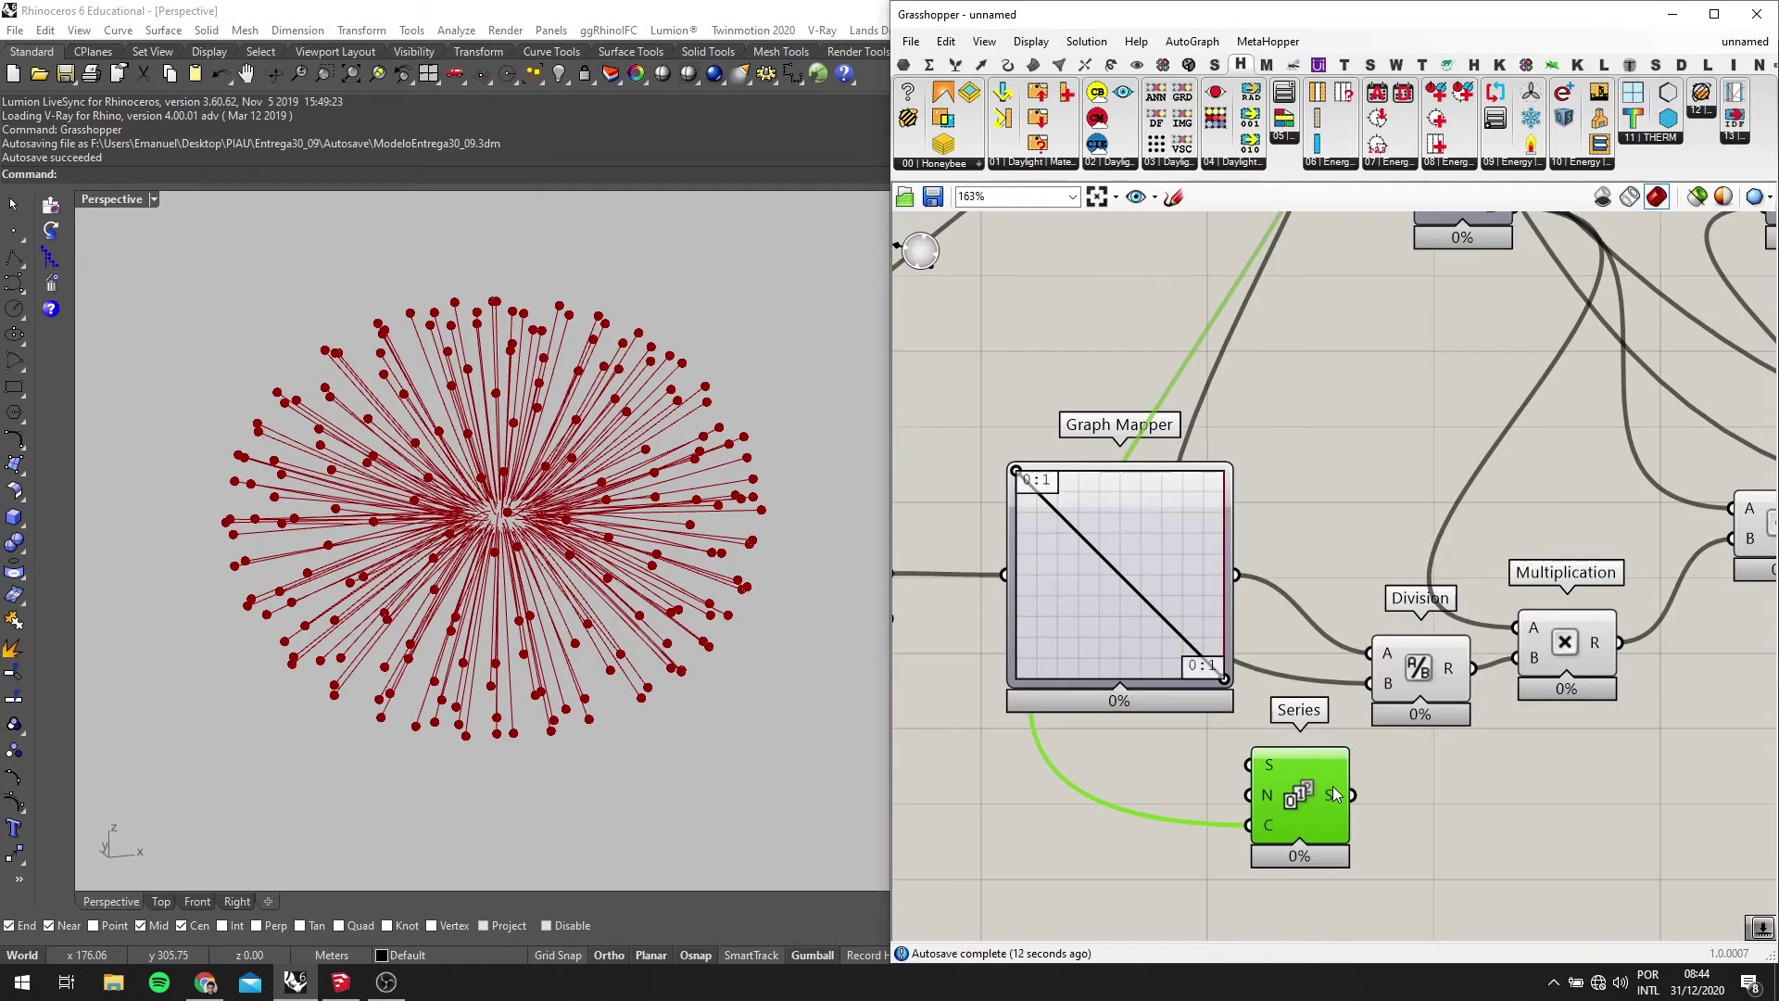
Add a List Item component beside Series, connect the Series output to its L input and line the two up
scroll(1327, 796, down, 3)
right_drag(1363, 855, 1338, 720)
double_click(1339, 721)
text(LIST IT)
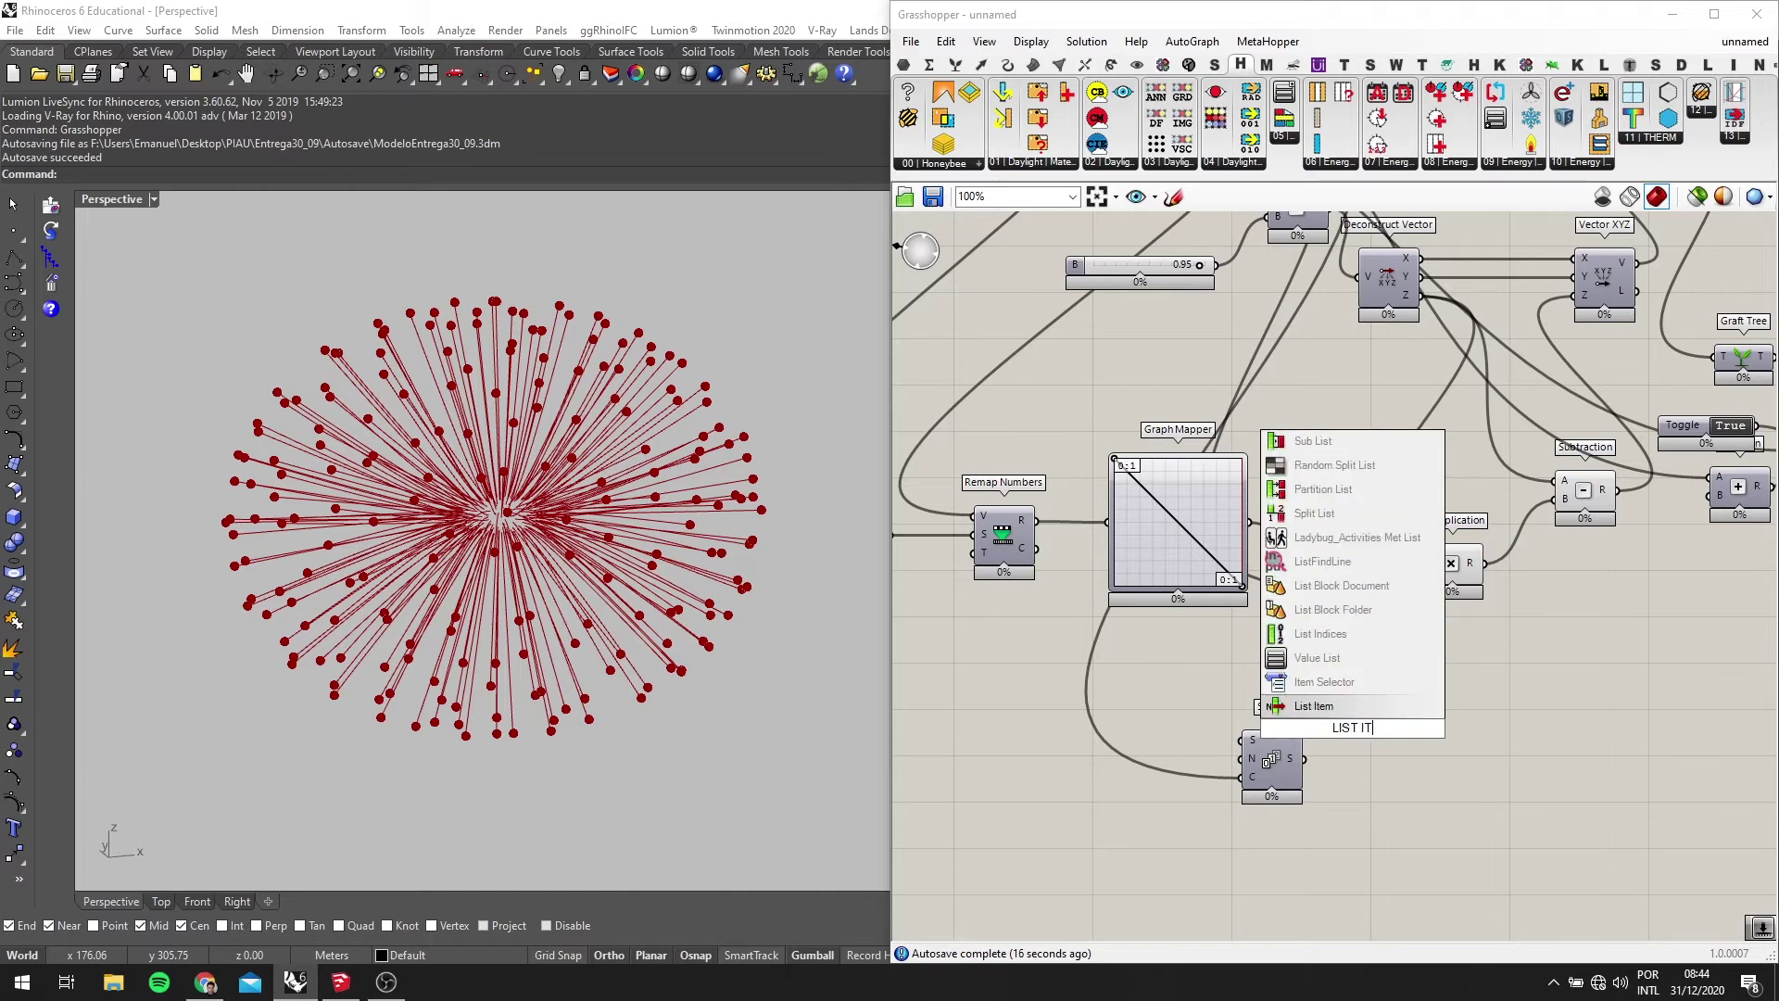
key(Return)
scroll(1378, 732, up, 1)
scroll(1371, 737, down, 2)
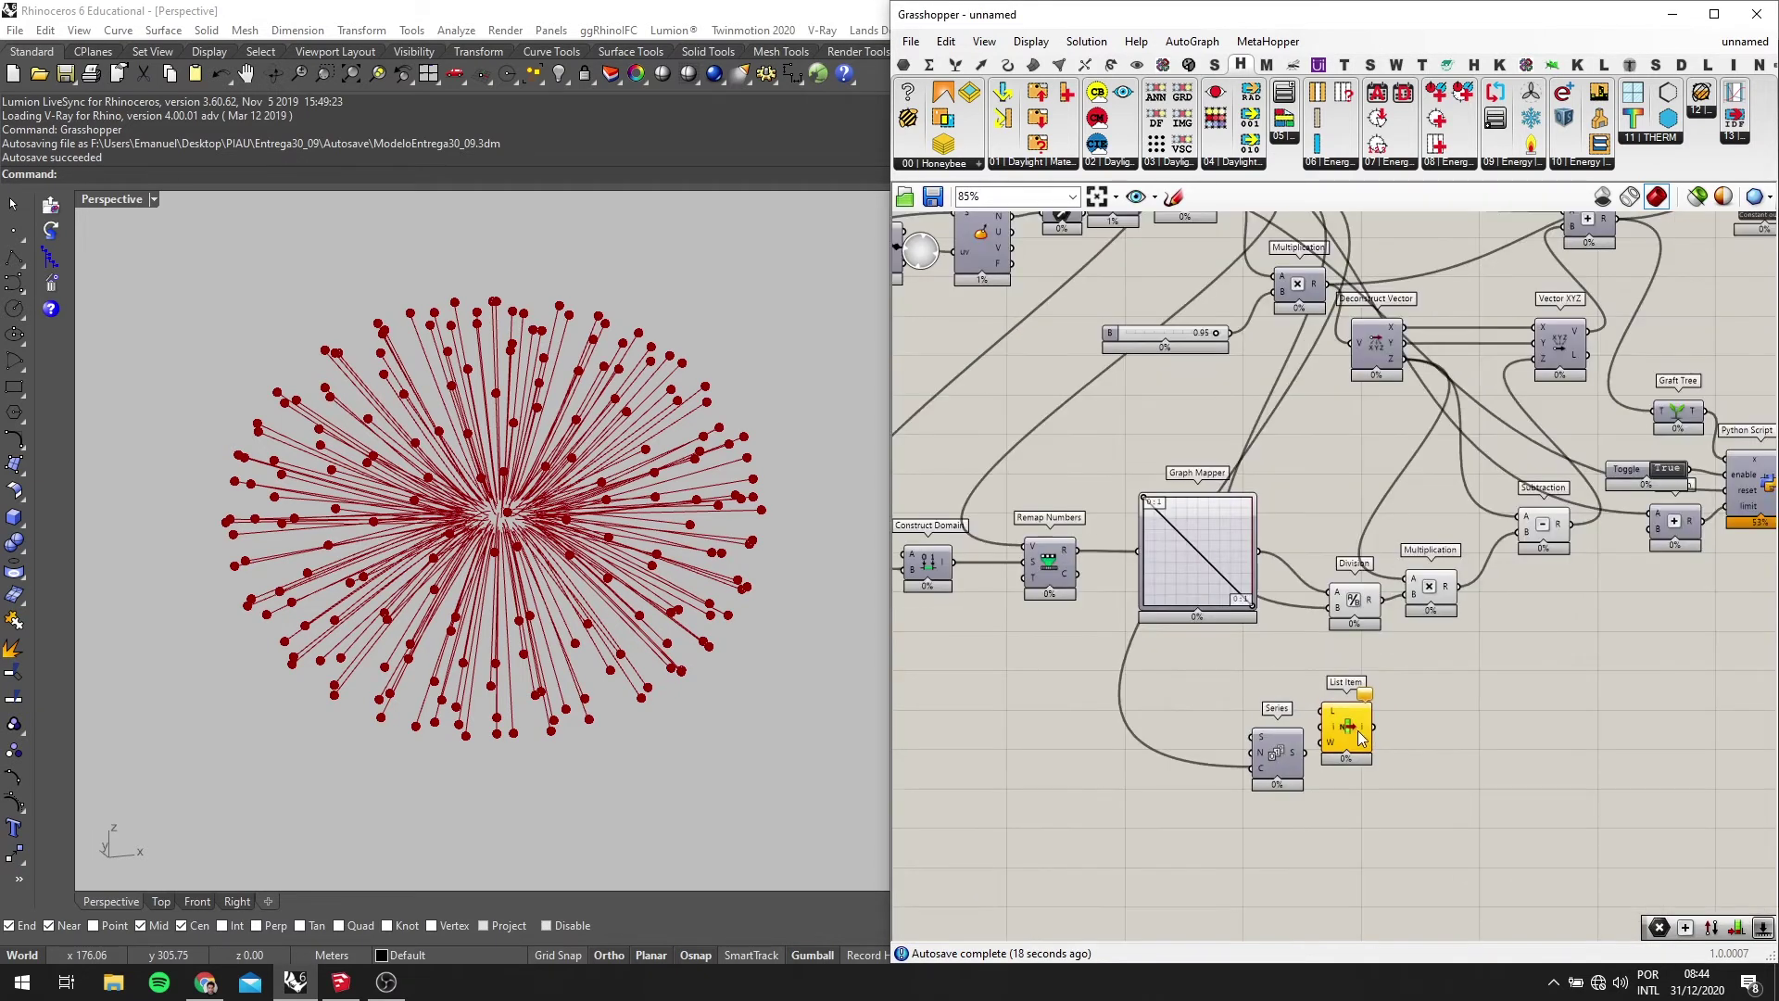
scroll(1386, 753, up, 3)
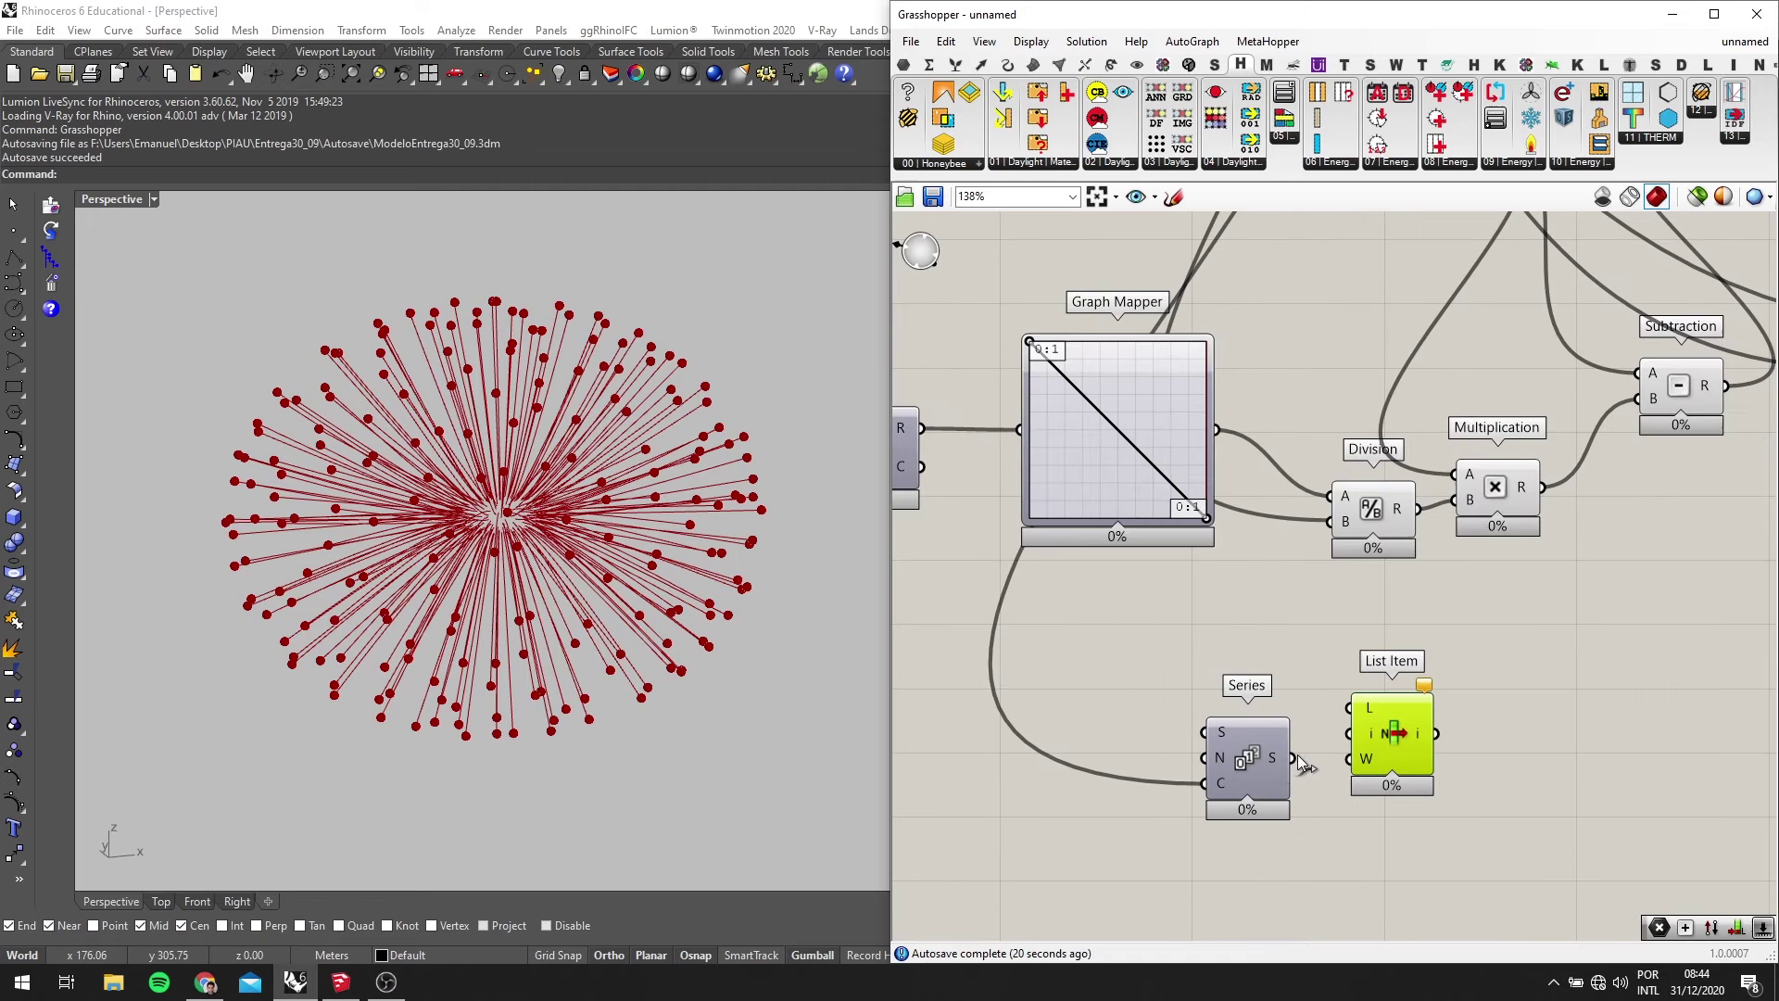
drag(1256, 758, 1229, 698)
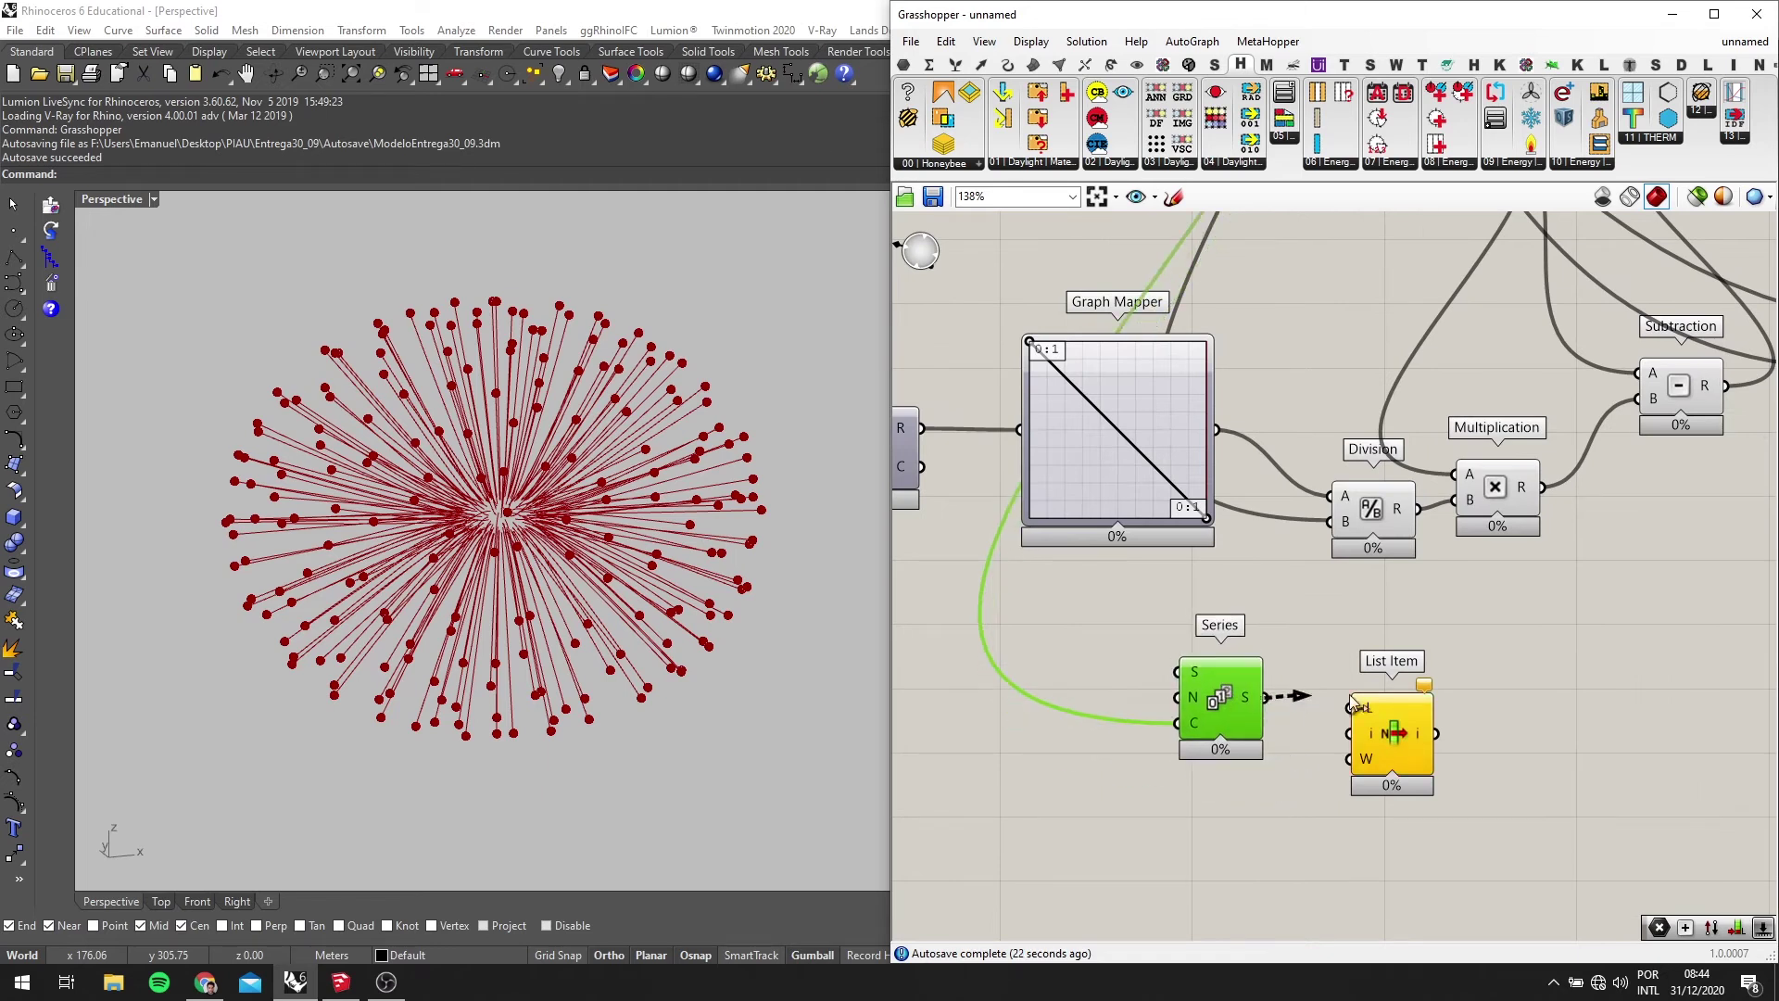
drag(1392, 735, 1390, 725)
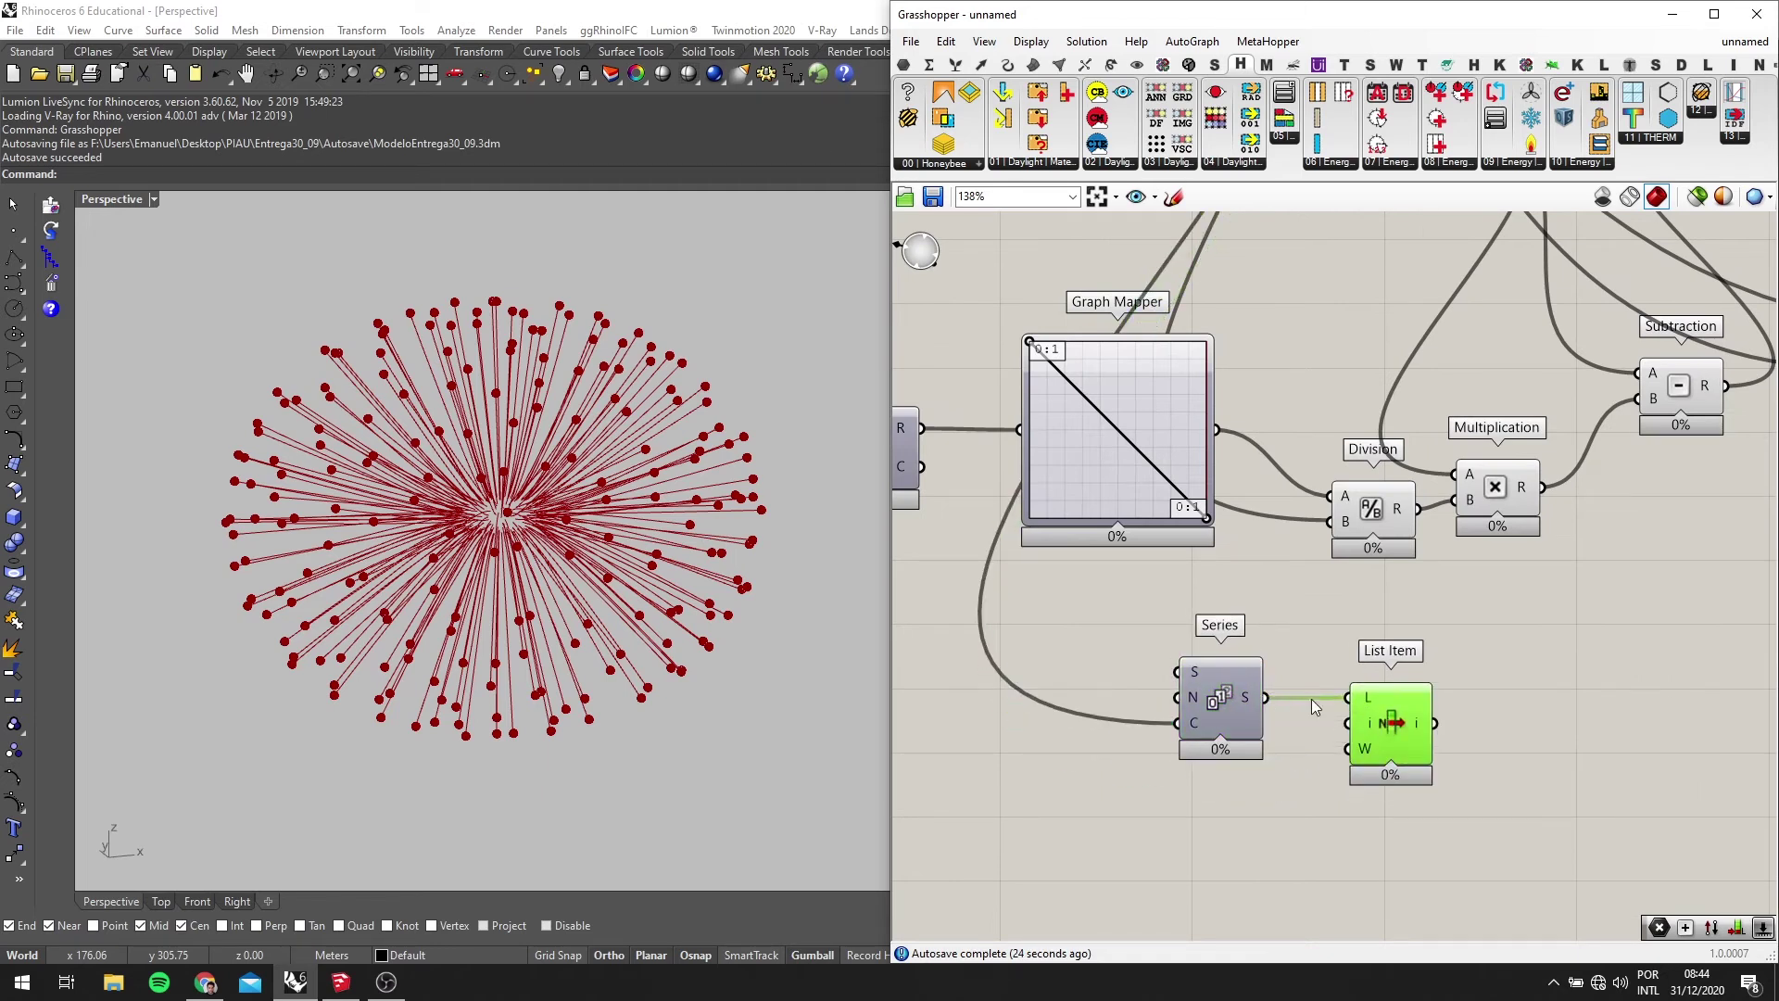
Apply Reverse to the L input of List Item
scroll(1373, 709, down, 1)
scroll(1368, 711, up, 2)
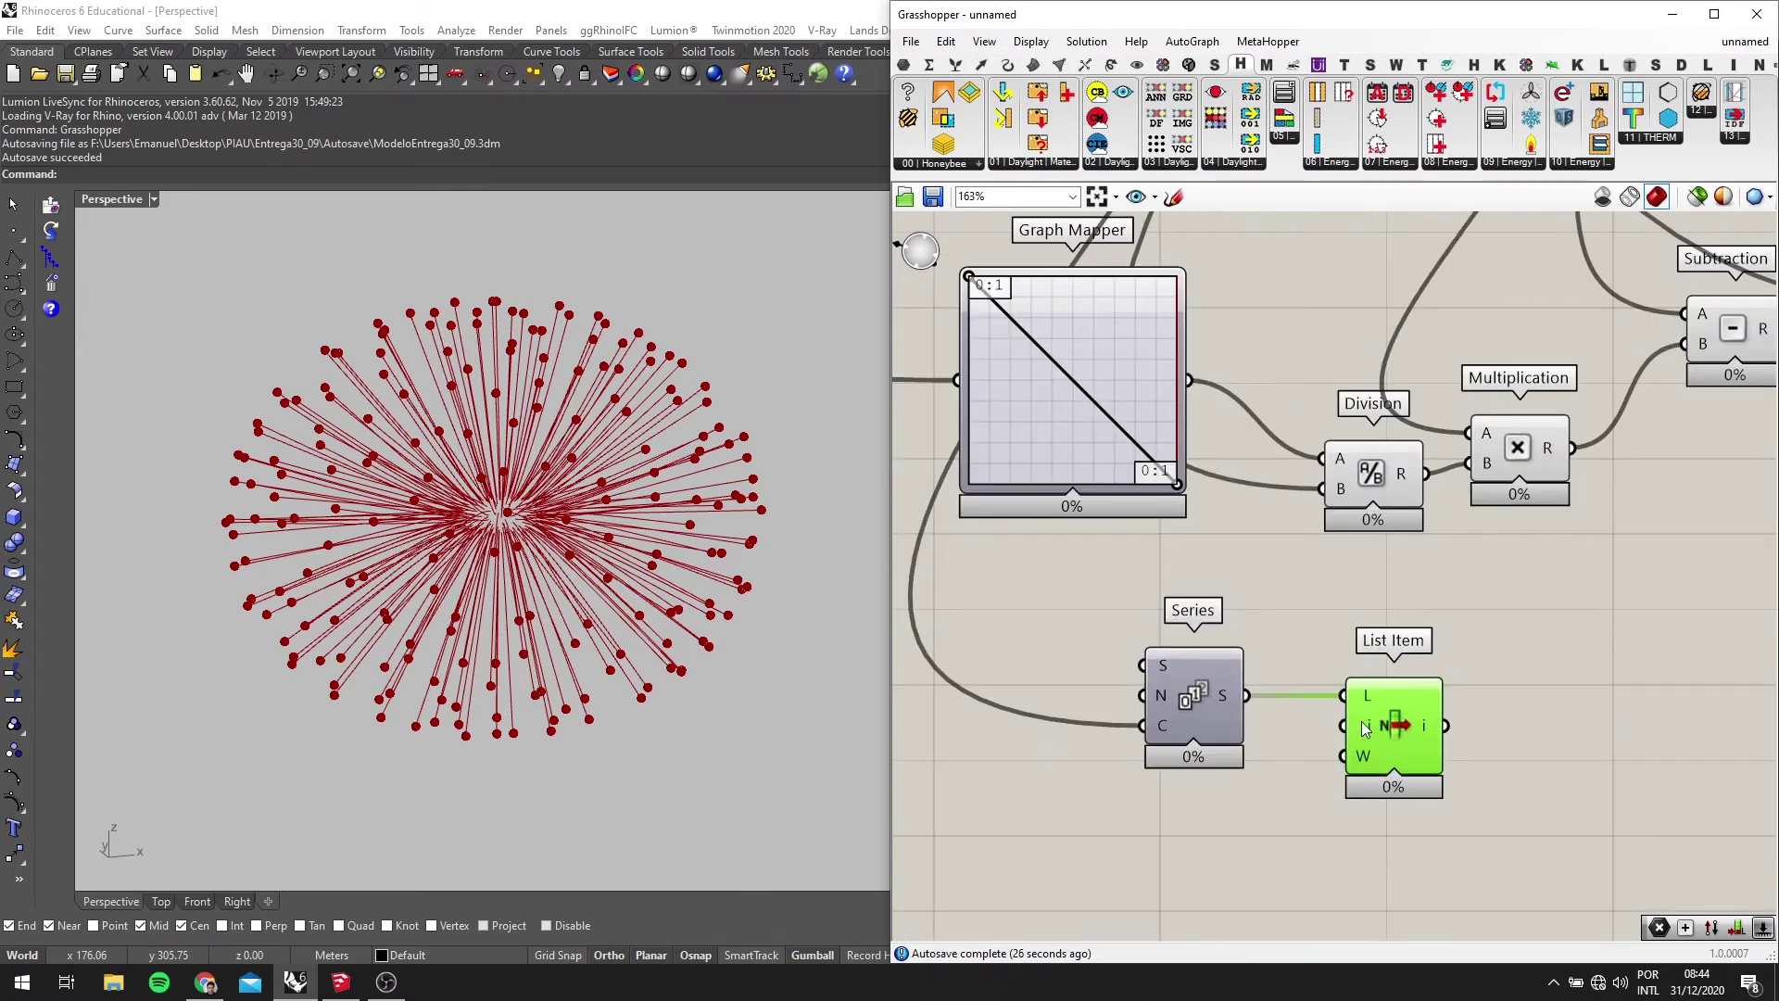
scroll(1371, 709, down, 4)
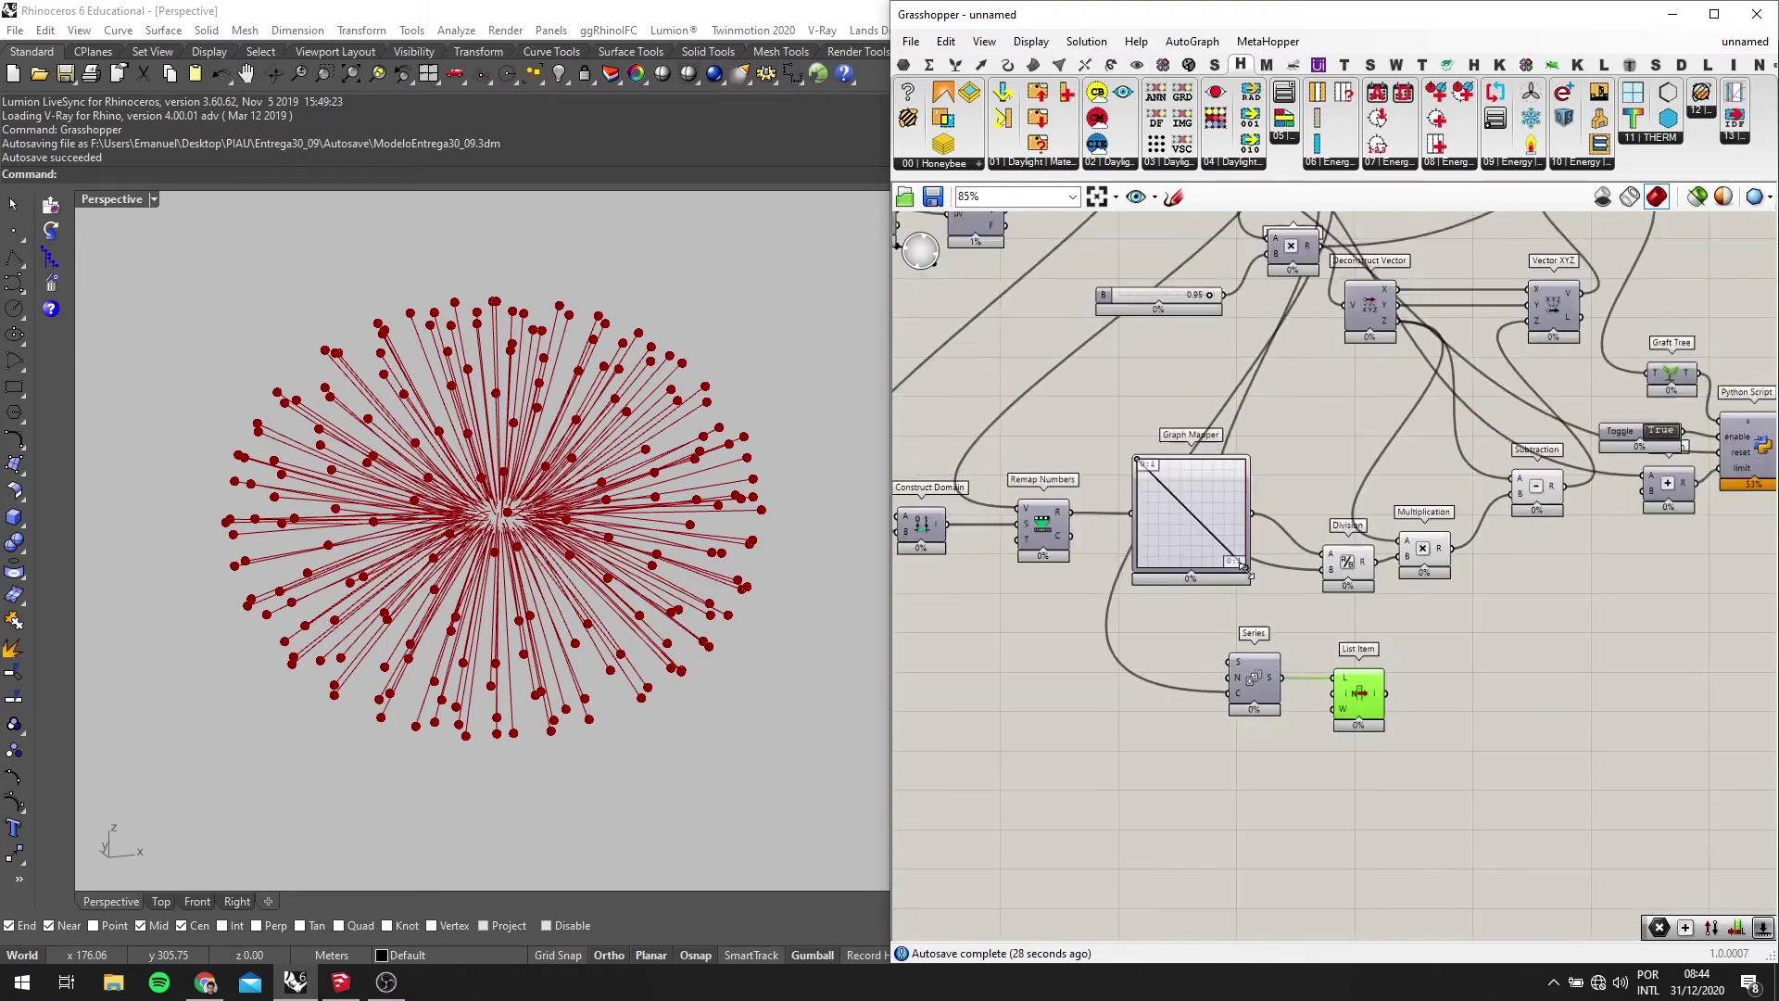
scroll(1308, 632, up, 3)
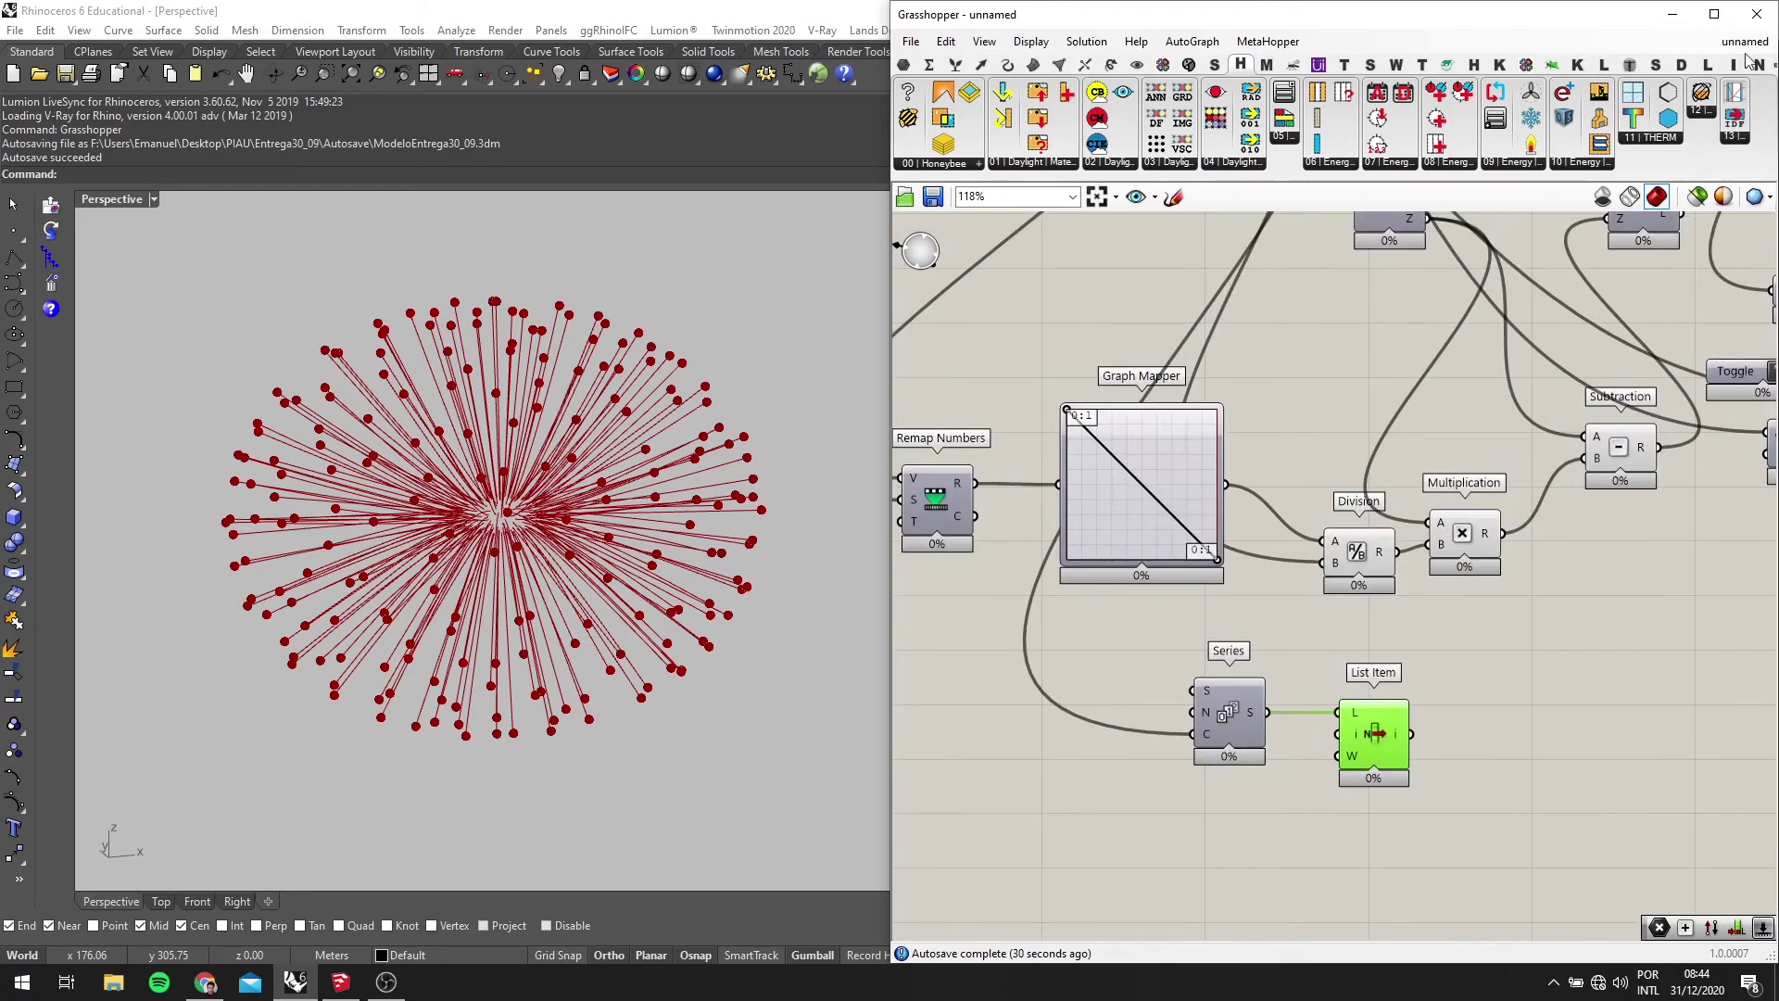
scroll(1362, 732, up, 2)
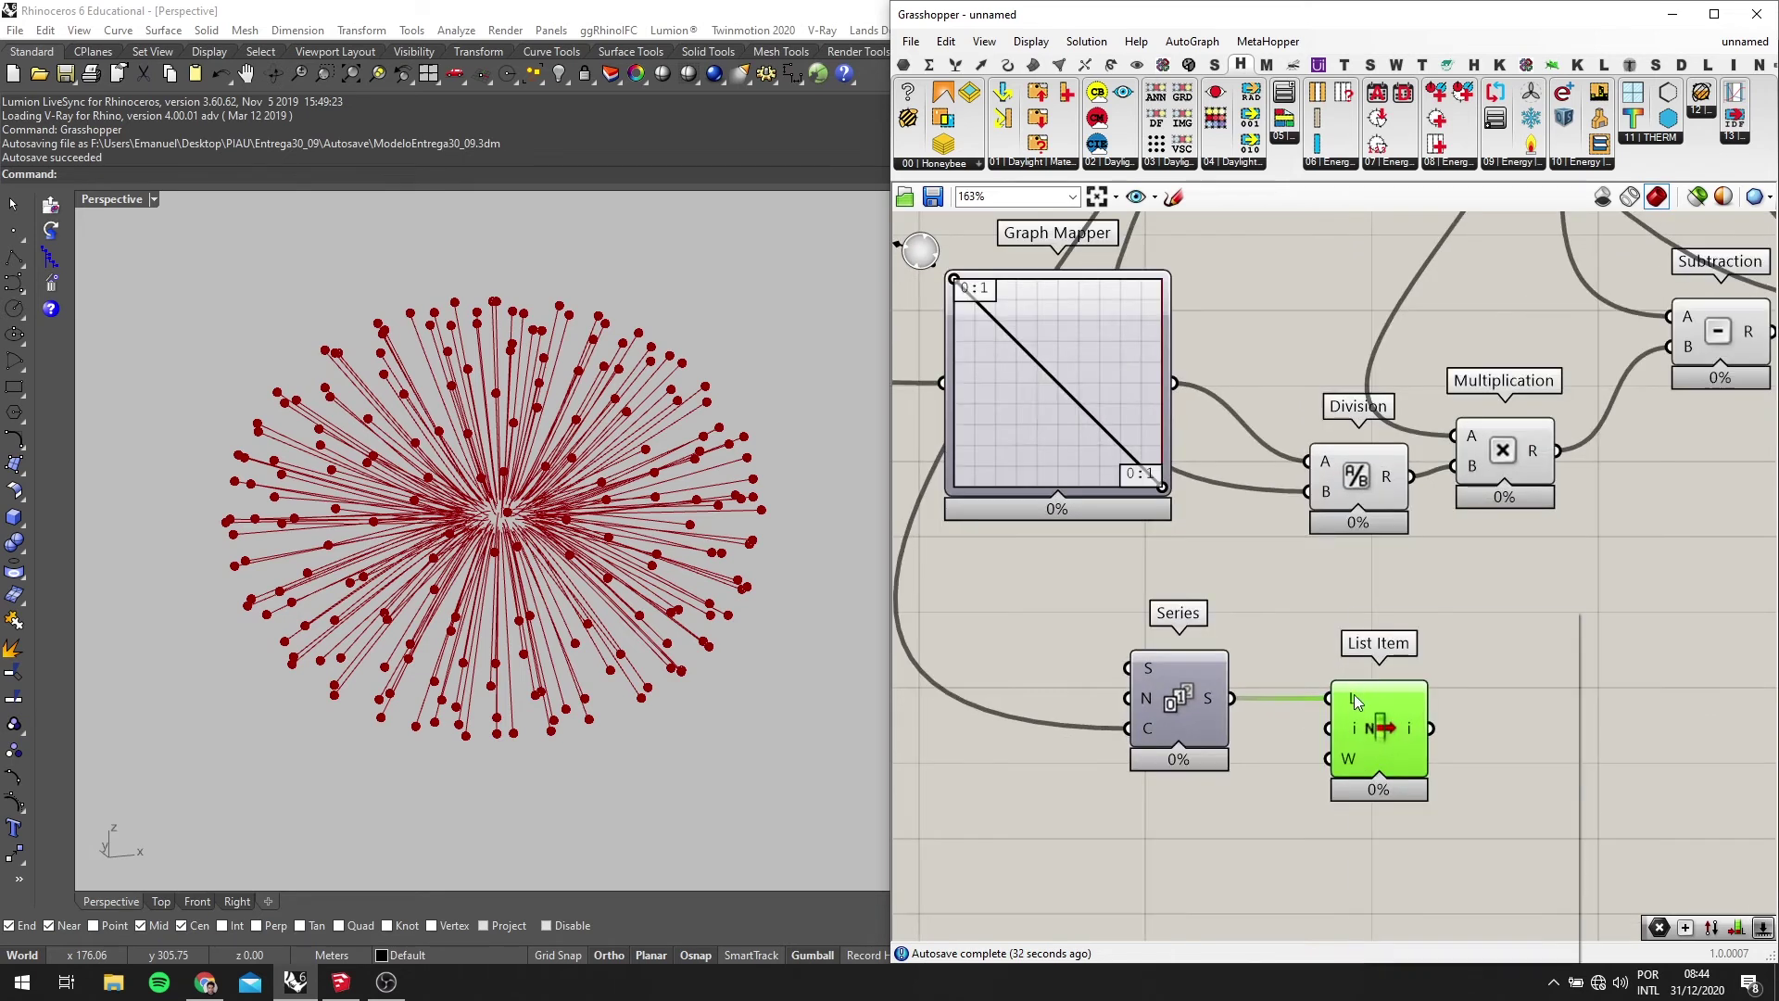
right_click(1355, 702)
Connect Loop Start's Counter output to the i index input of List Item
scroll(1334, 765, down, 3)
right_drag(1241, 350, 1238, 548)
drag(1205, 278, 1282, 804)
scroll(1257, 480, up, 3)
scroll(1569, 809, down, 5)
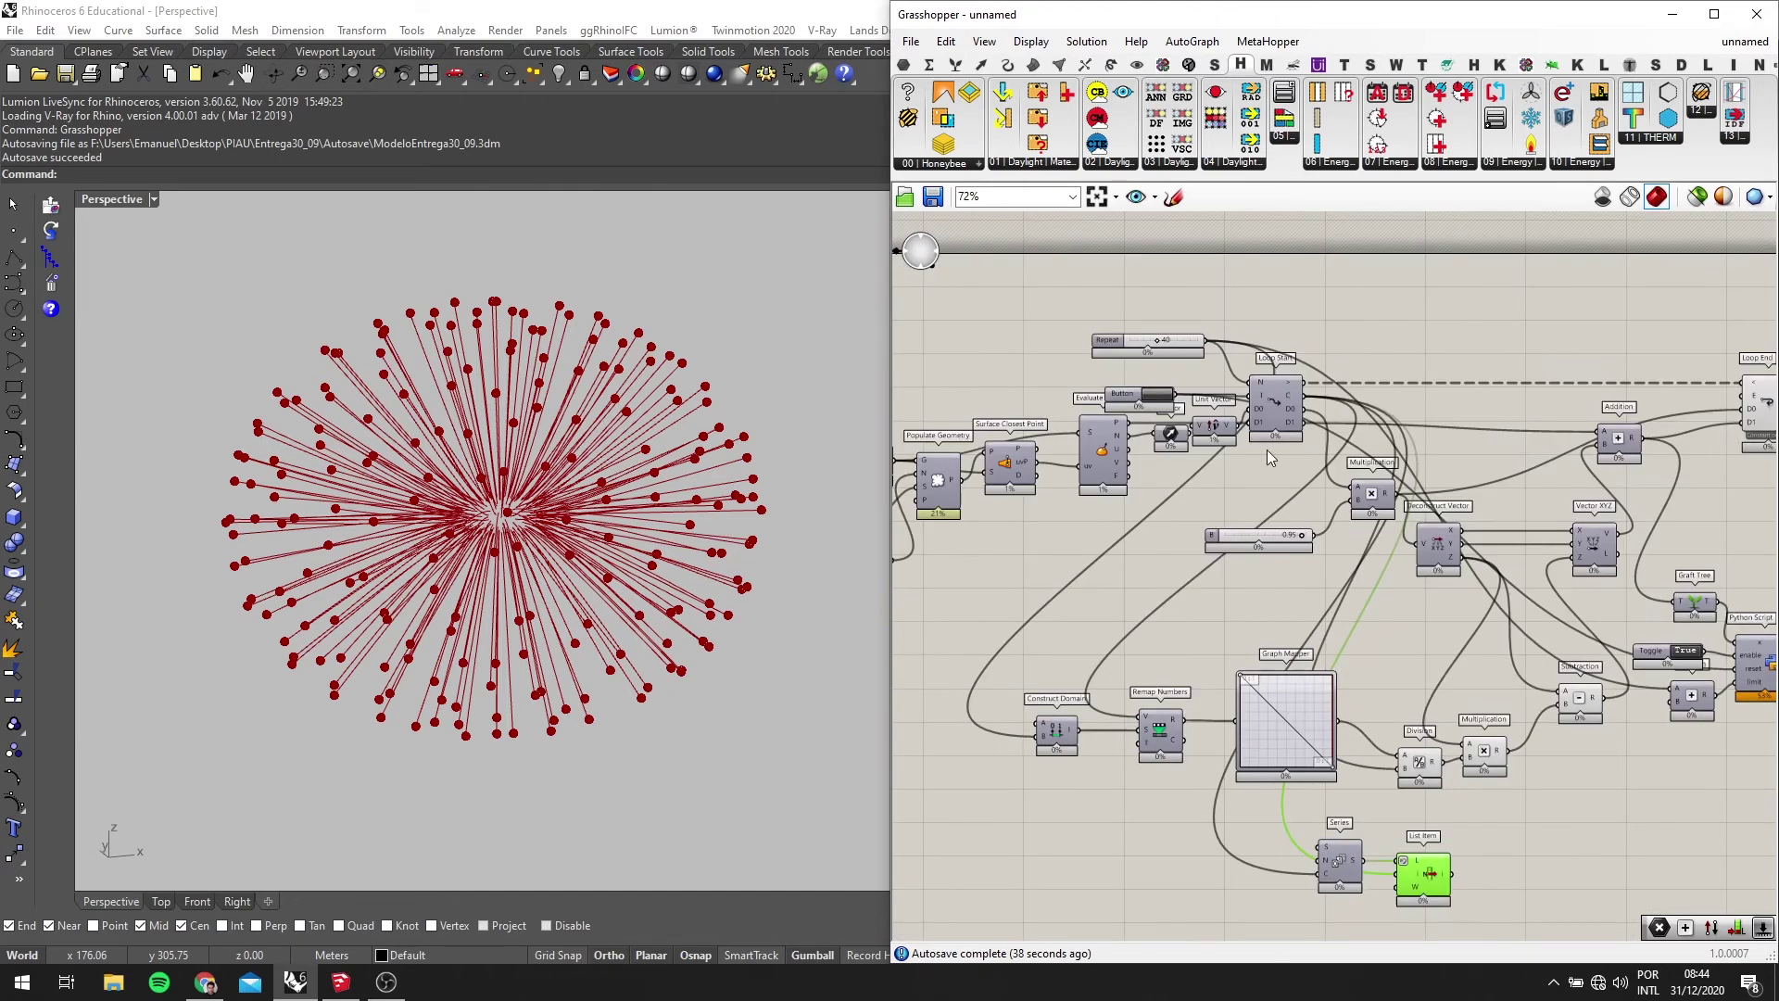
Replace the source of the Series C input with the Repeat slider
scroll(1223, 347, up, 2)
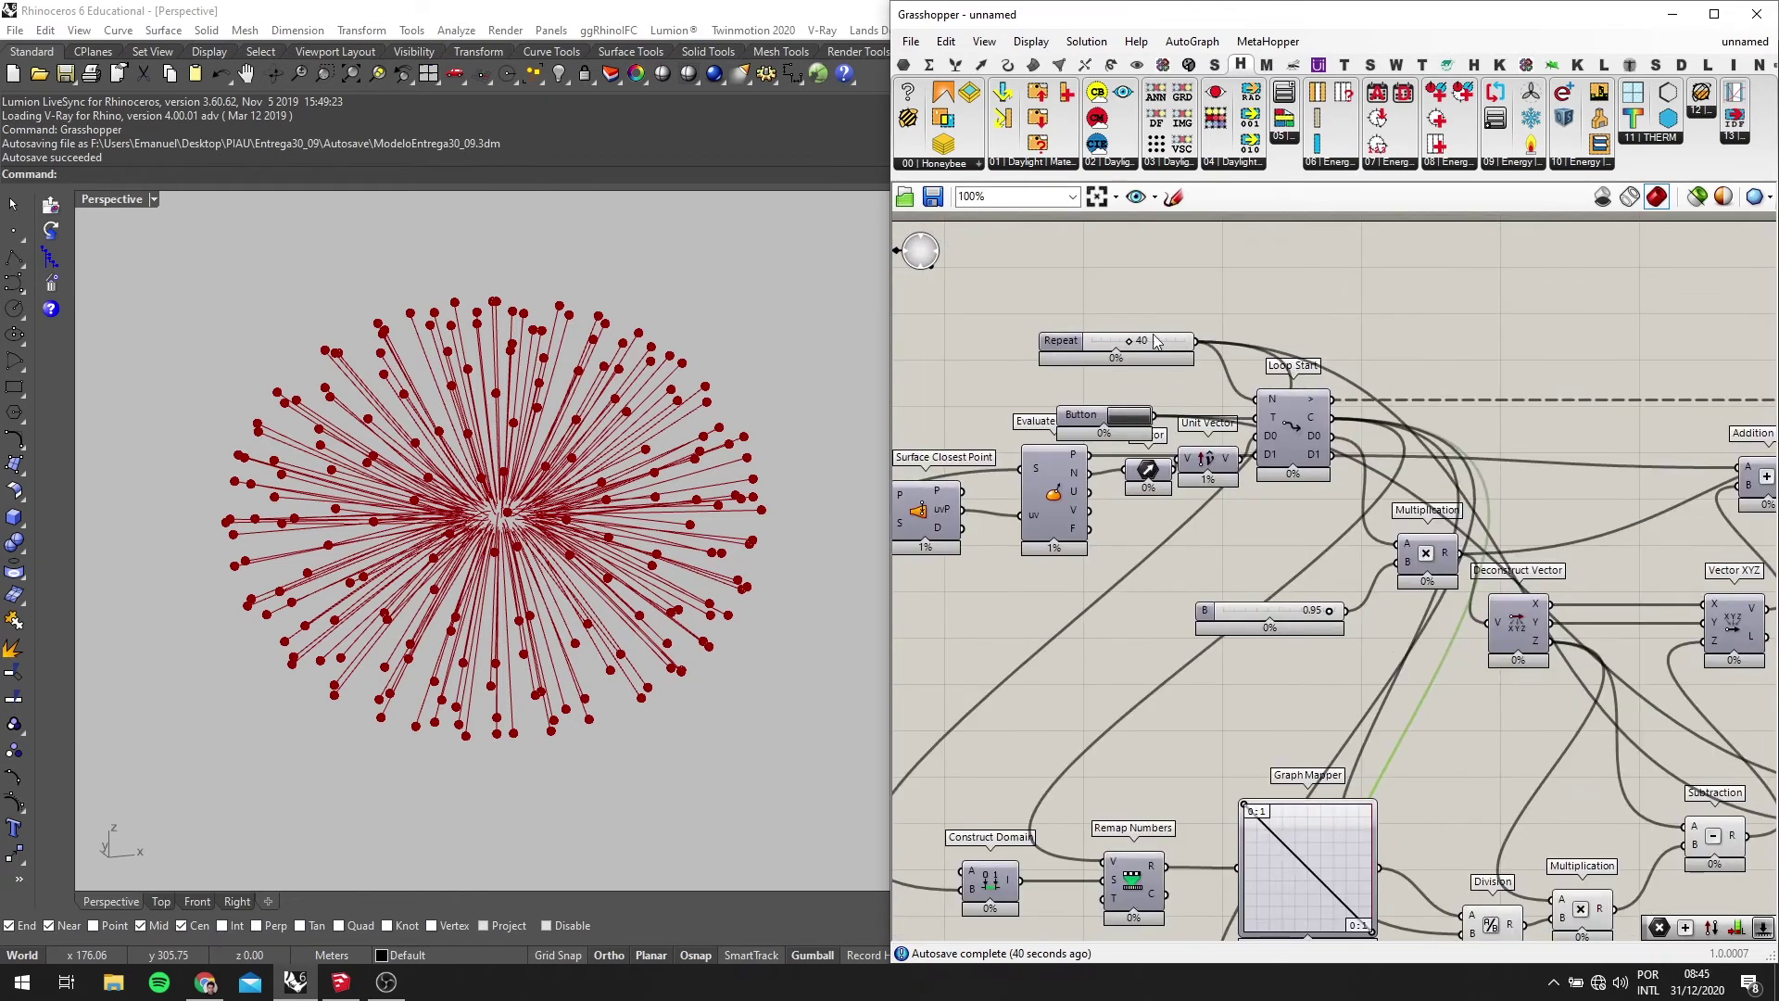
scroll(1201, 347, down, 5)
scroll(1240, 691, up, 6)
drag(1200, 342, 1302, 601)
scroll(1500, 621, up, 1)
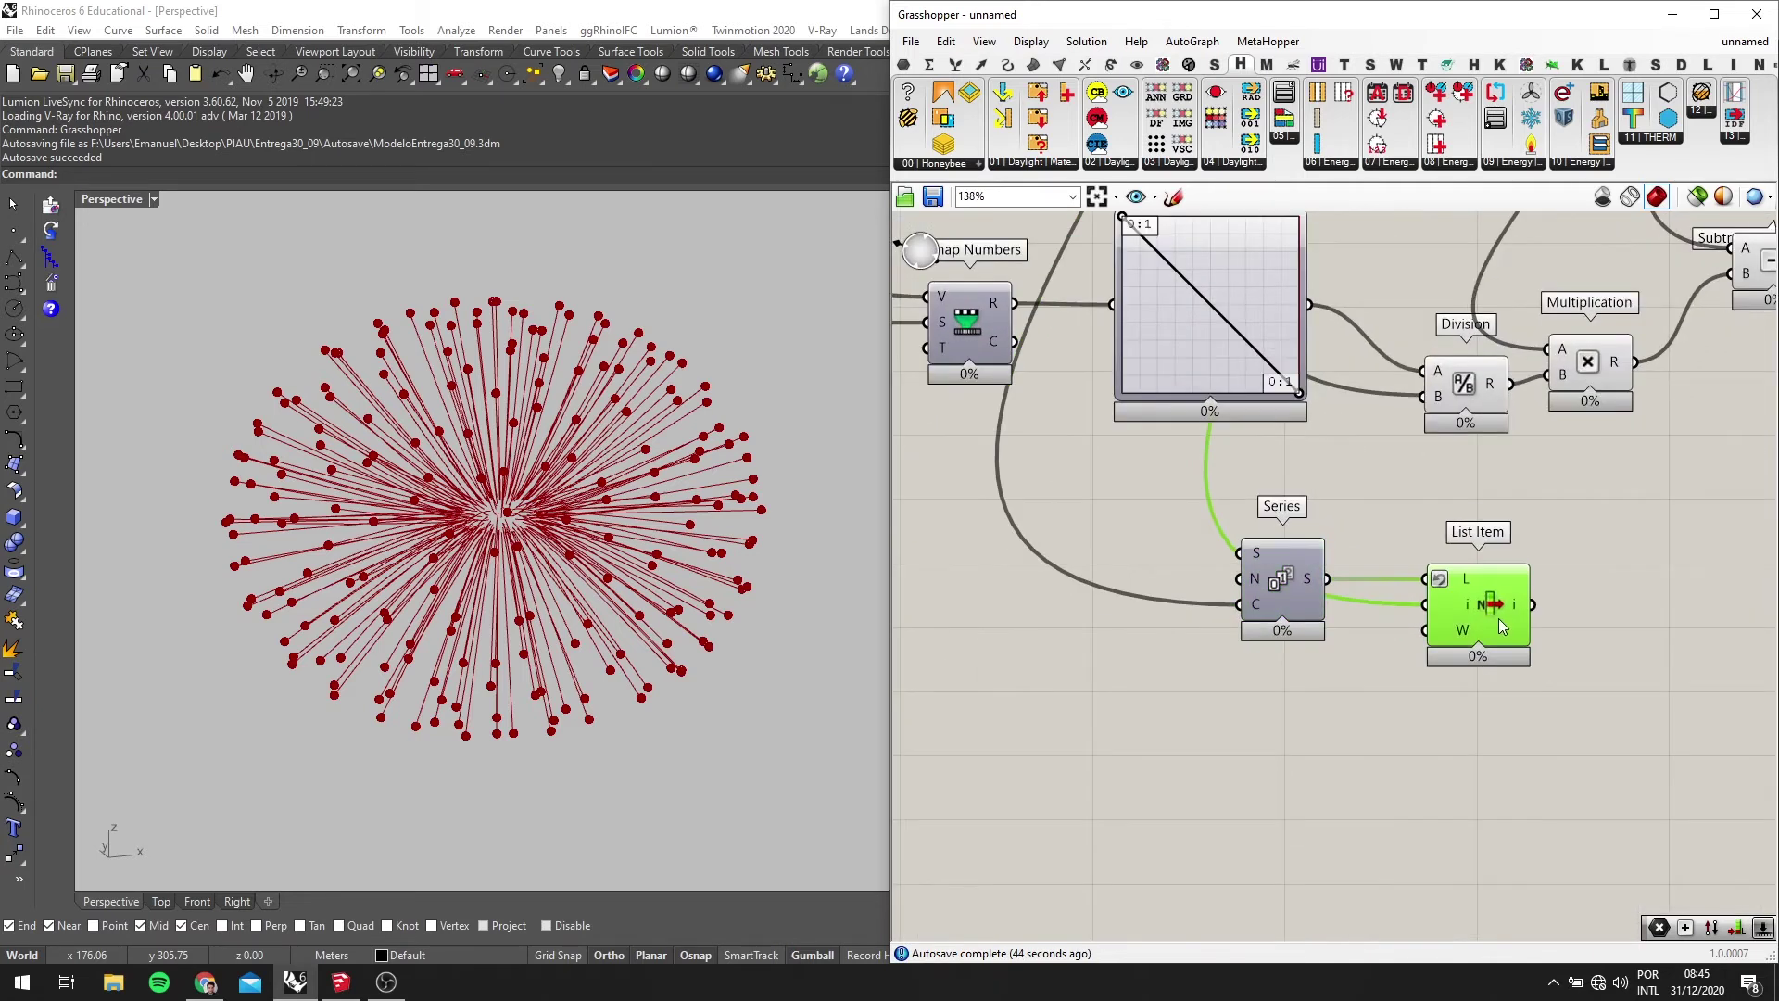
right_drag(1445, 601, 1384, 700)
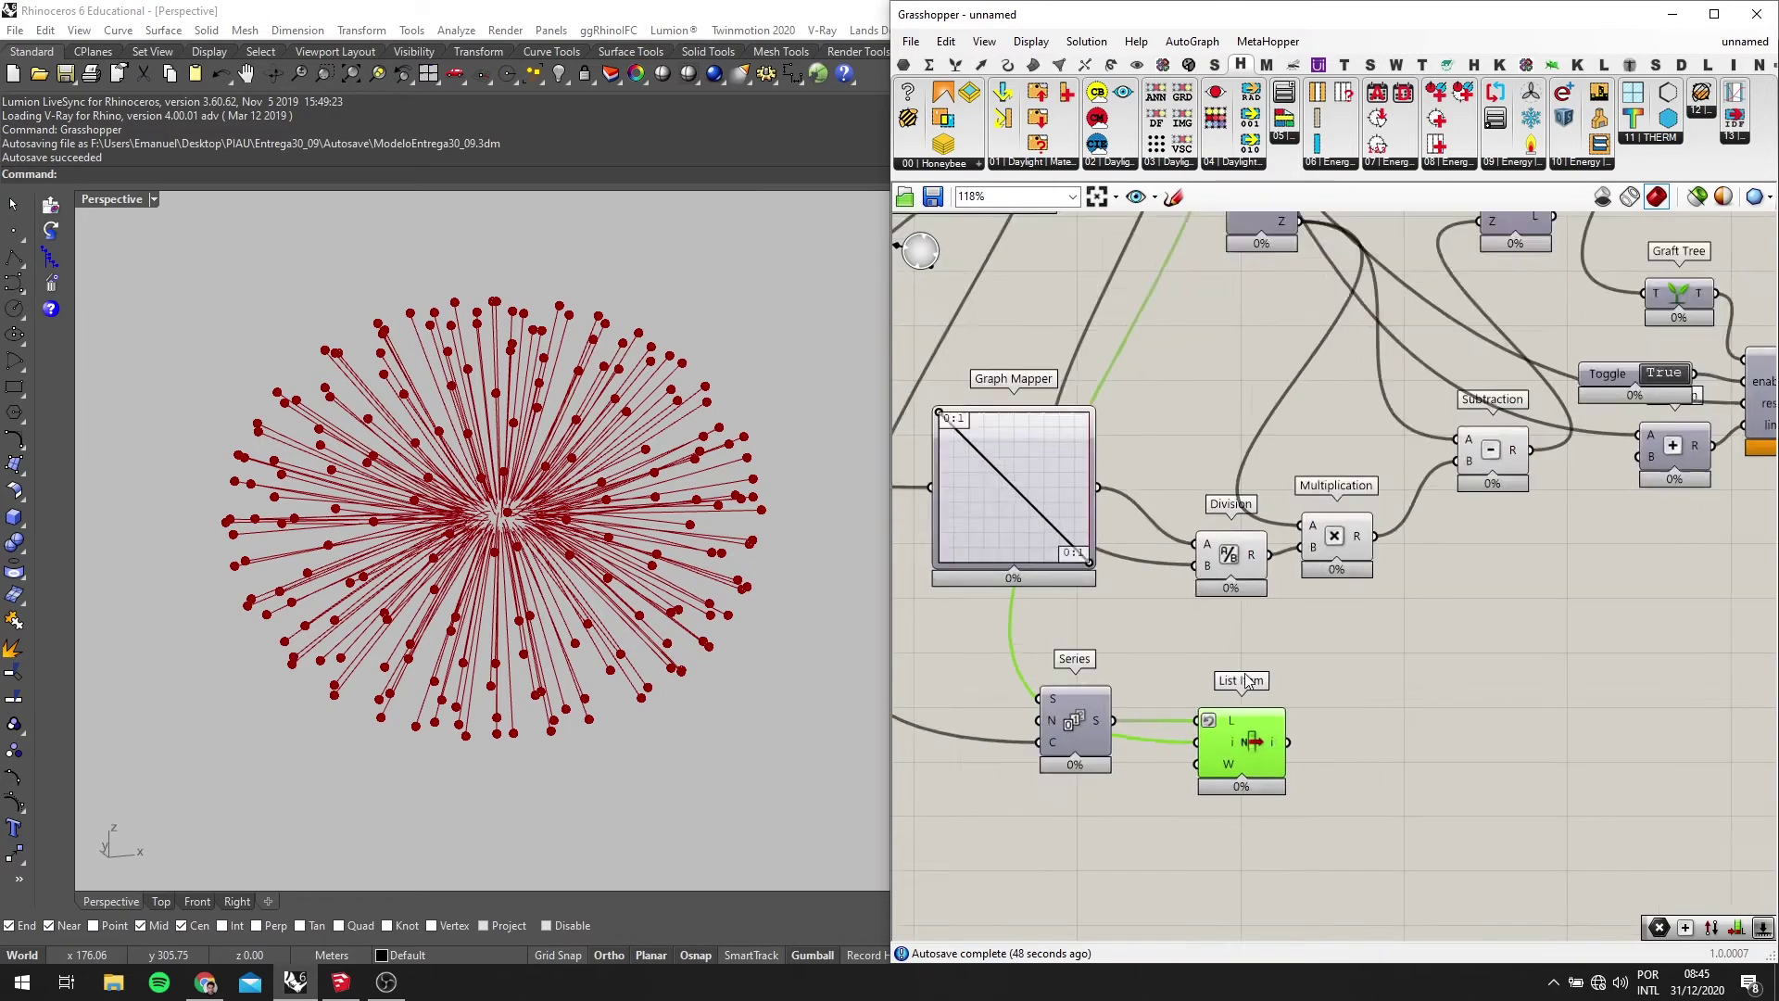
Shift Series and List Item under the Graph Mapper, connect List Item's output to Division's B input and trigger the loop with its Button
drag(1315, 792, 893, 711)
click(1215, 765)
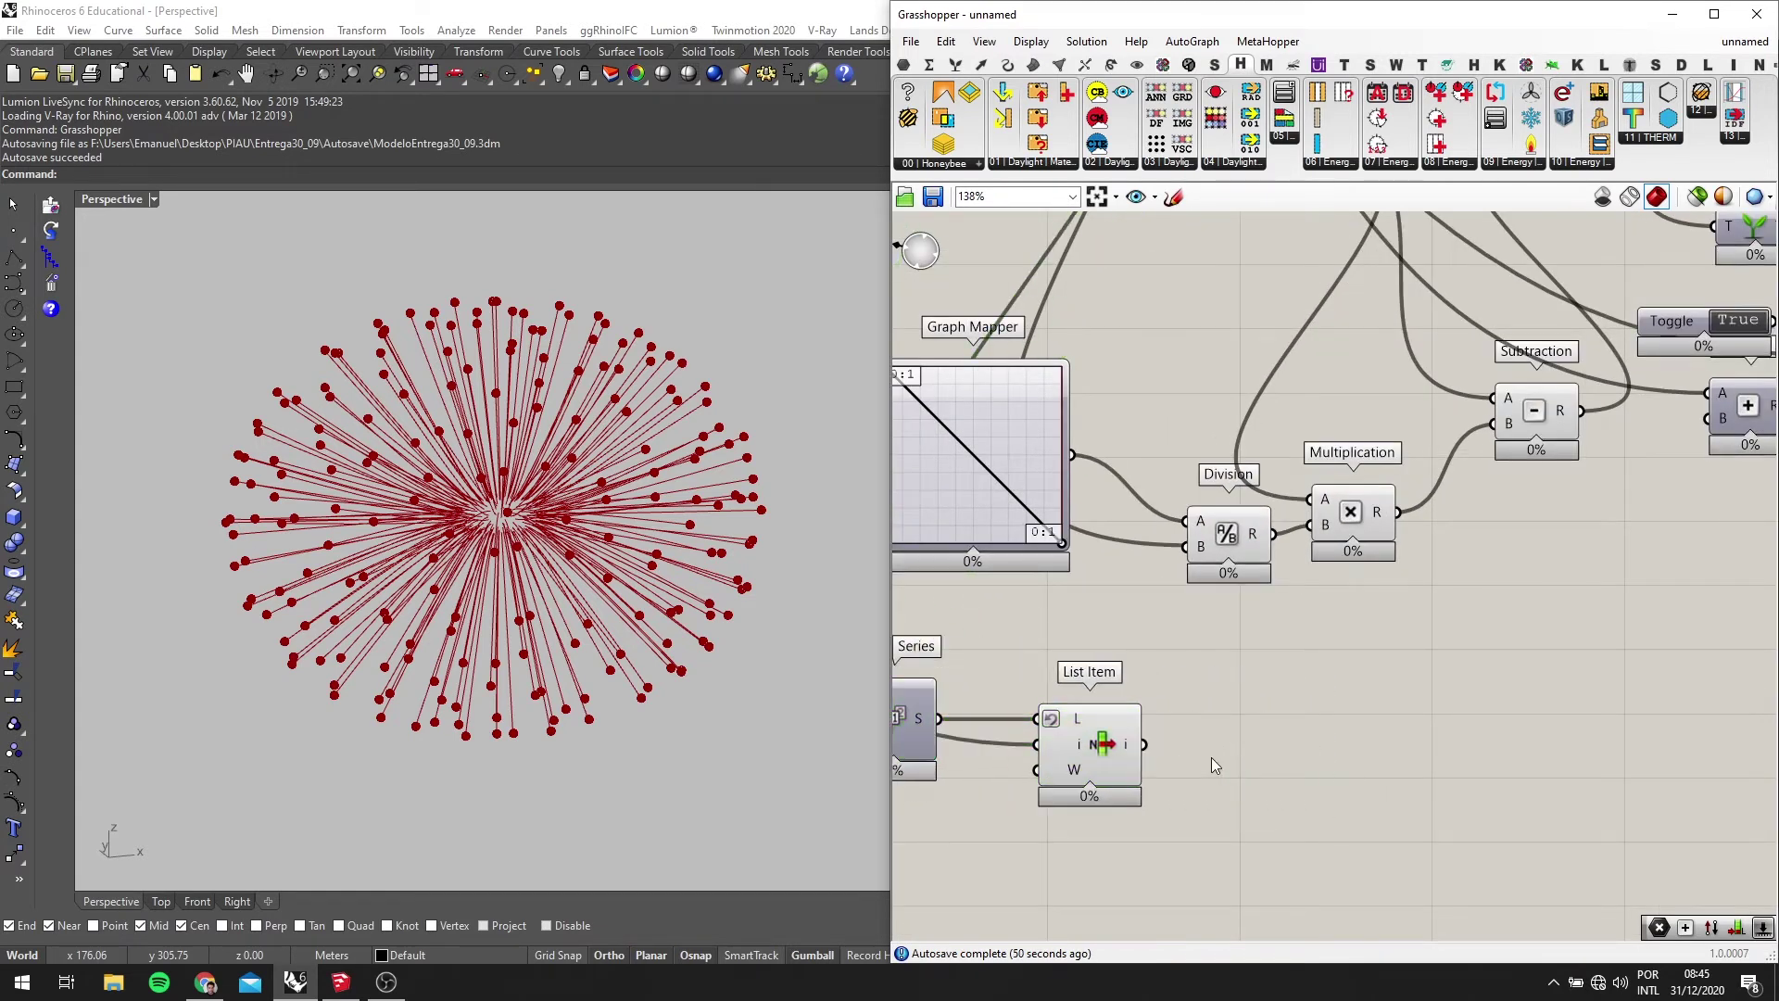
click(1224, 545)
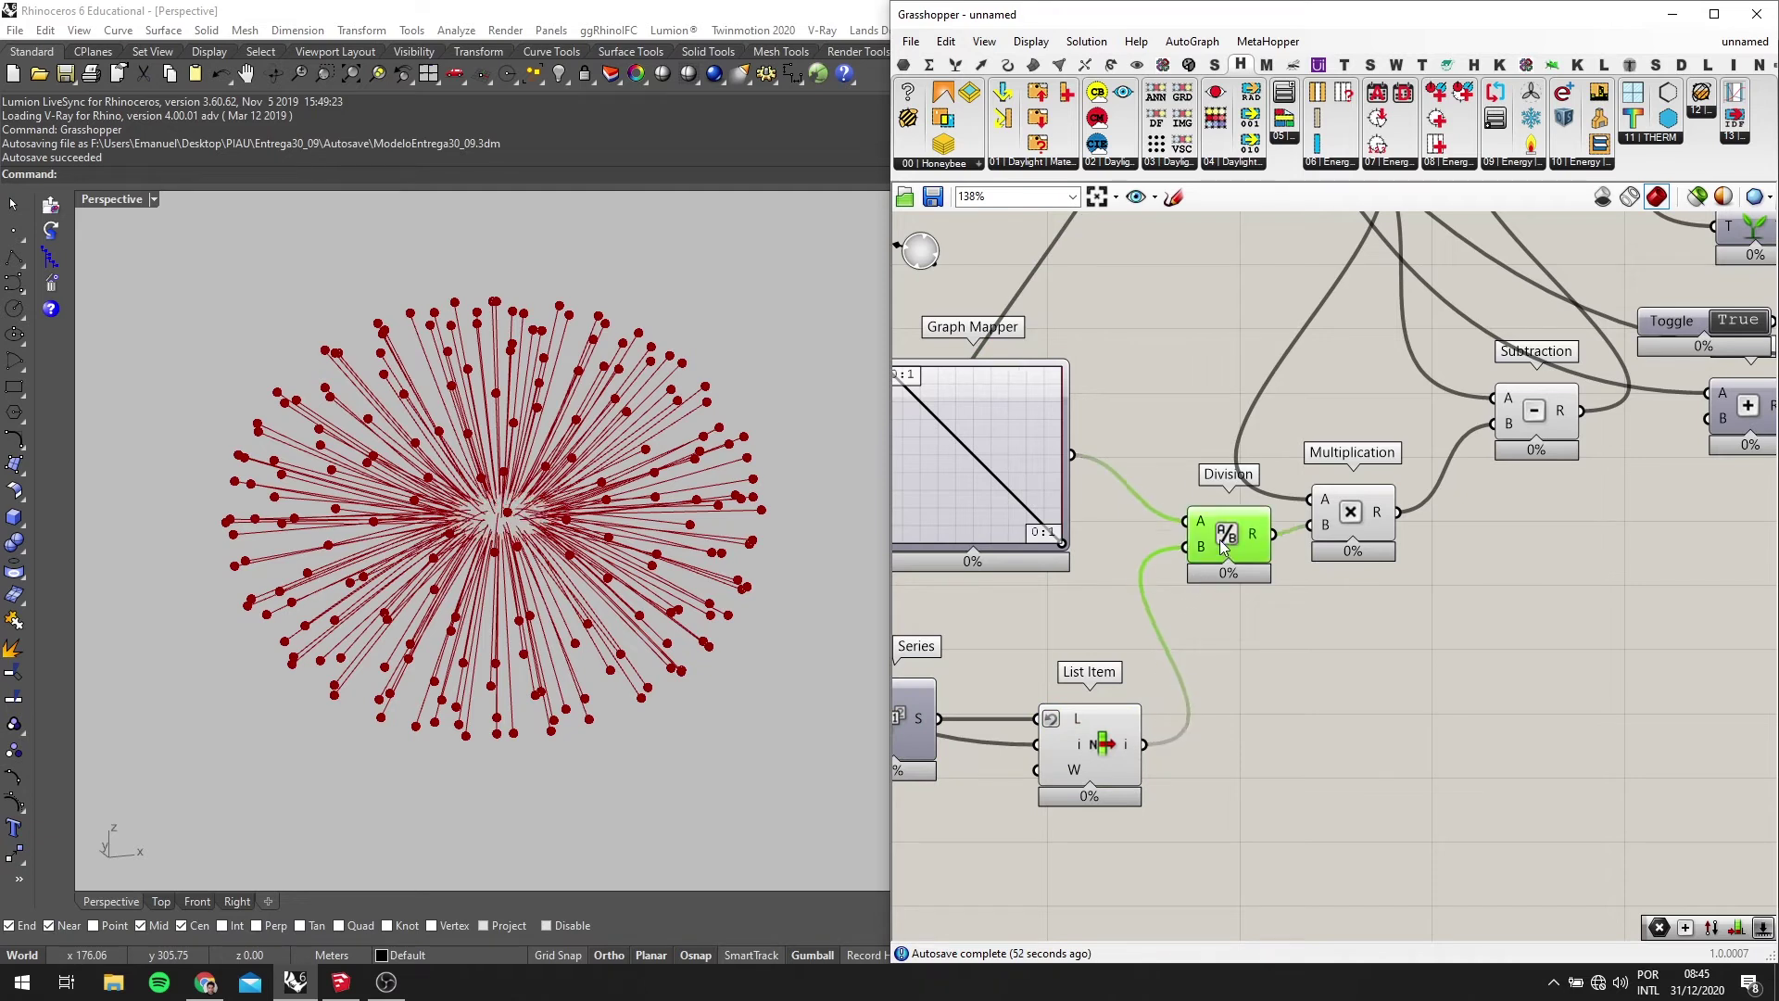
scroll(1310, 607, down, 5)
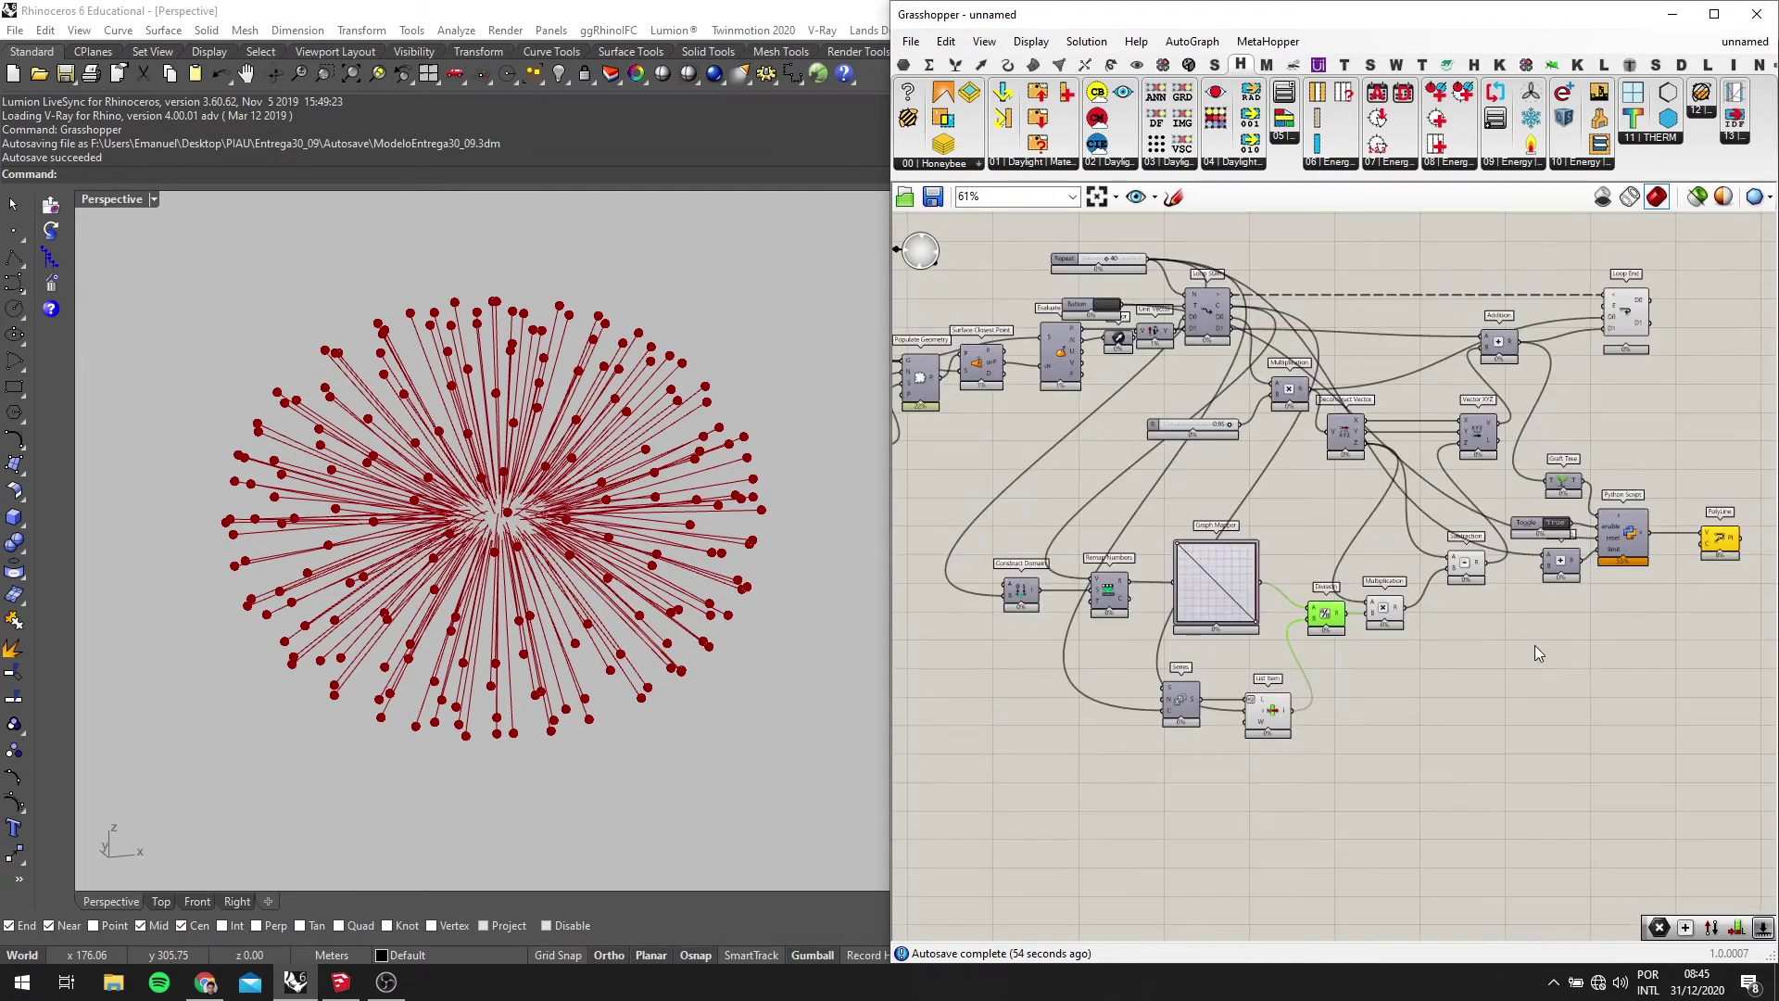
click(1107, 306)
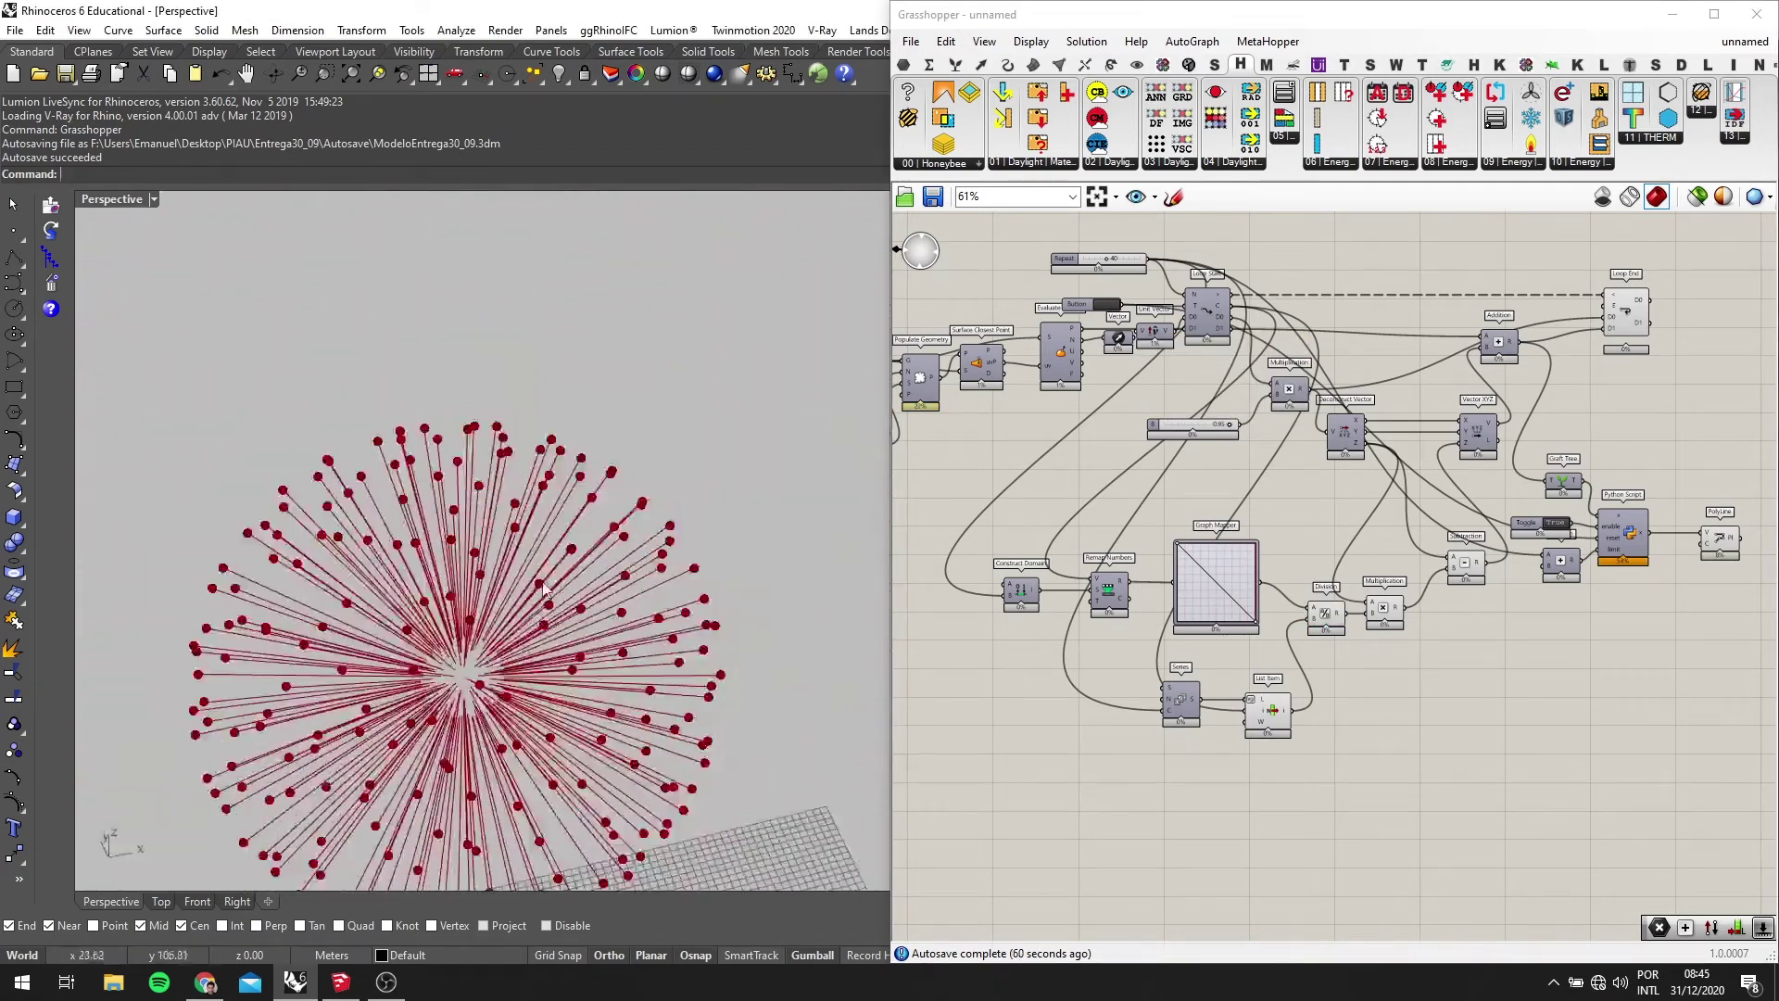
Compare the unnamed definition with the open slow dow vector question V2 definition and check what feeds List Item's i input
click(1745, 42)
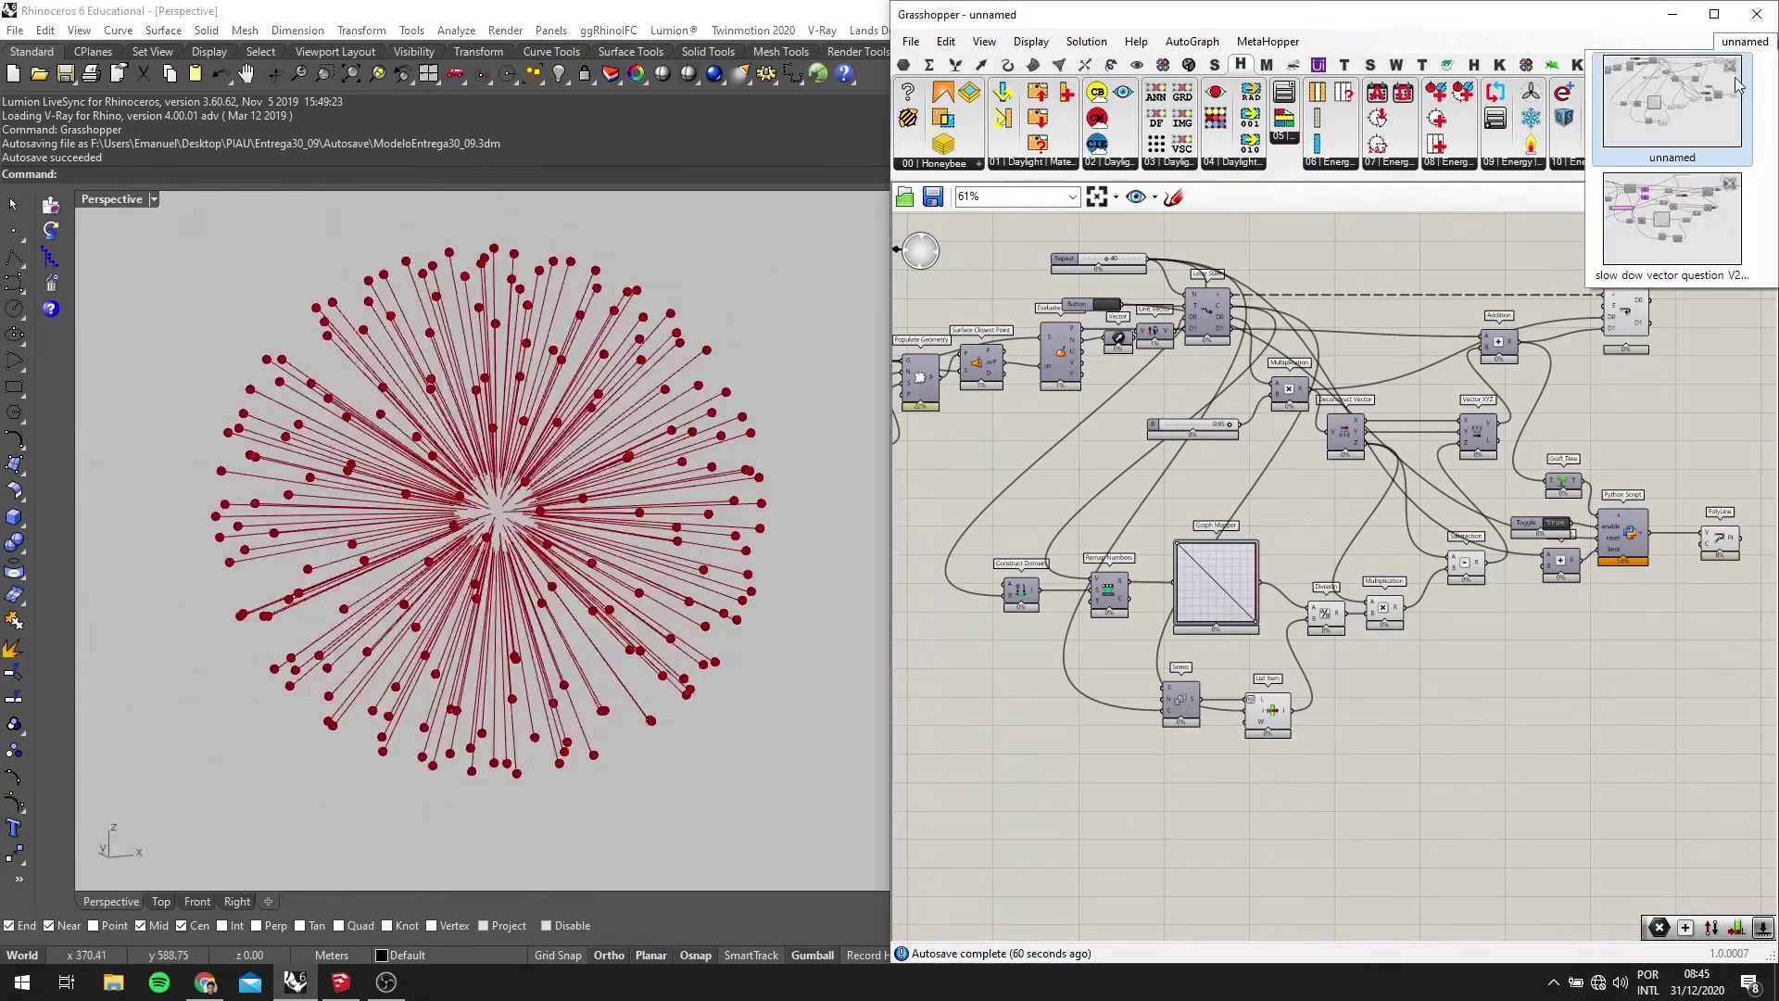
click(1673, 101)
click(1687, 42)
click(1672, 220)
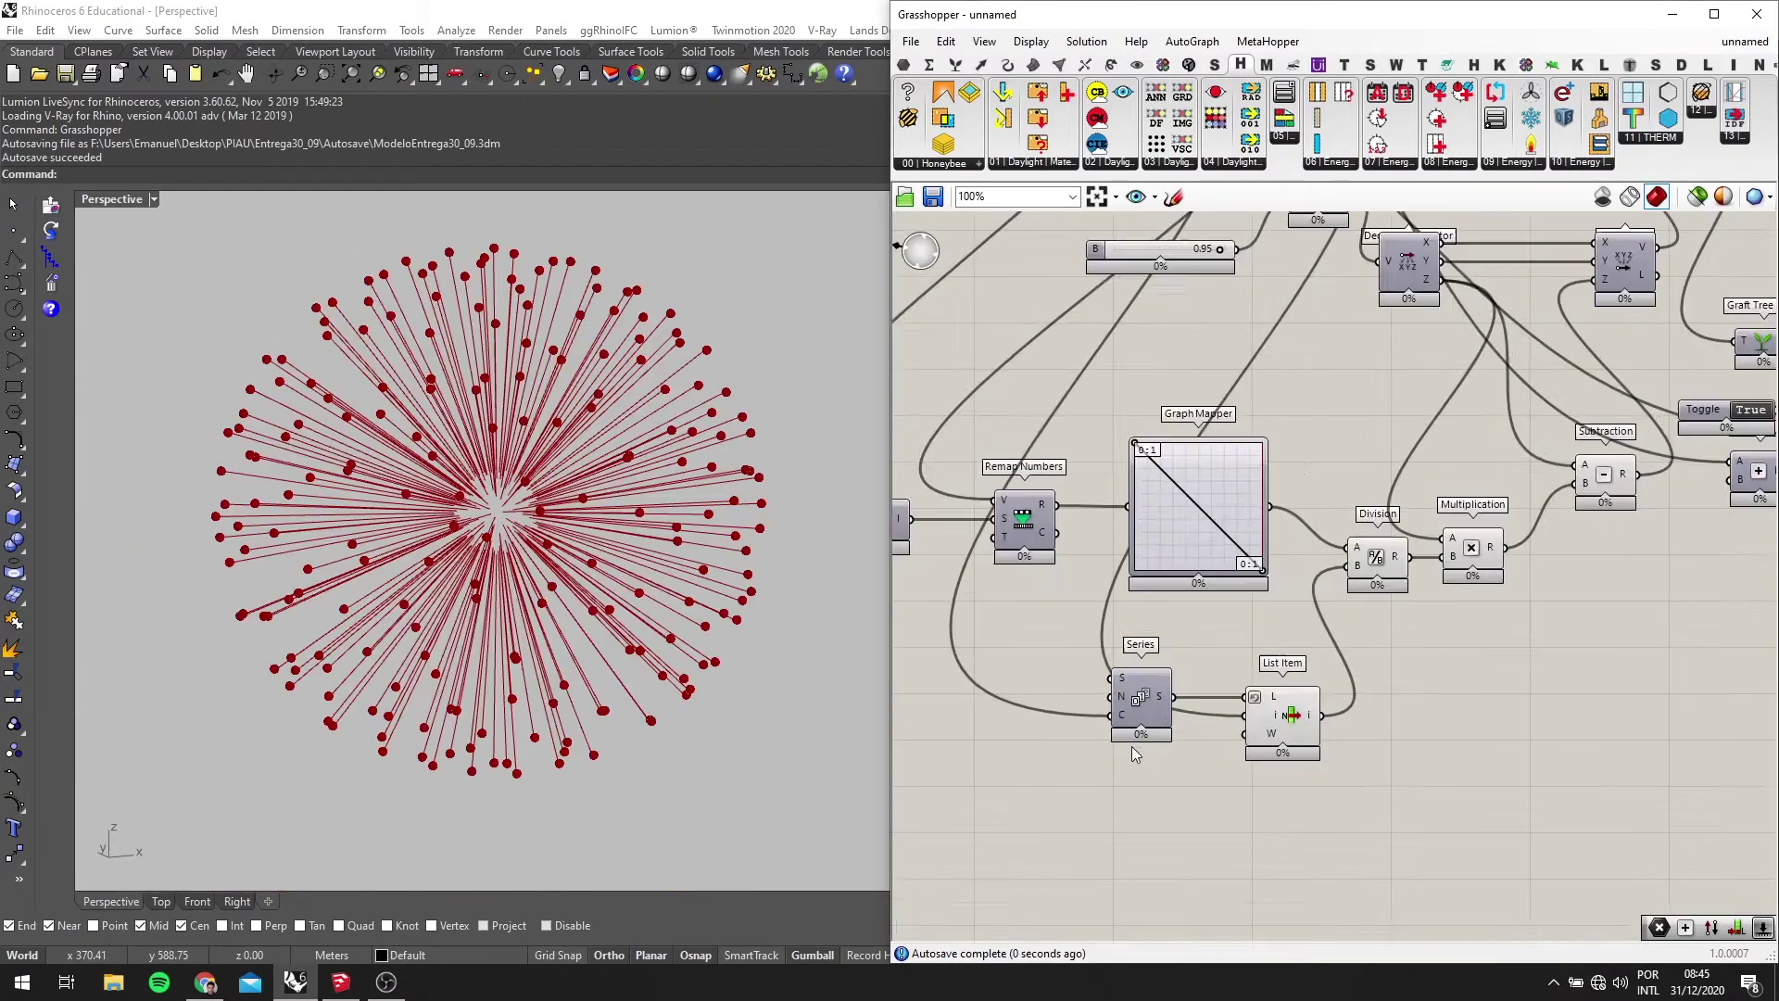
scroll(1288, 704, up, 2)
right_click(1288, 713)
mouse_move(1390, 664)
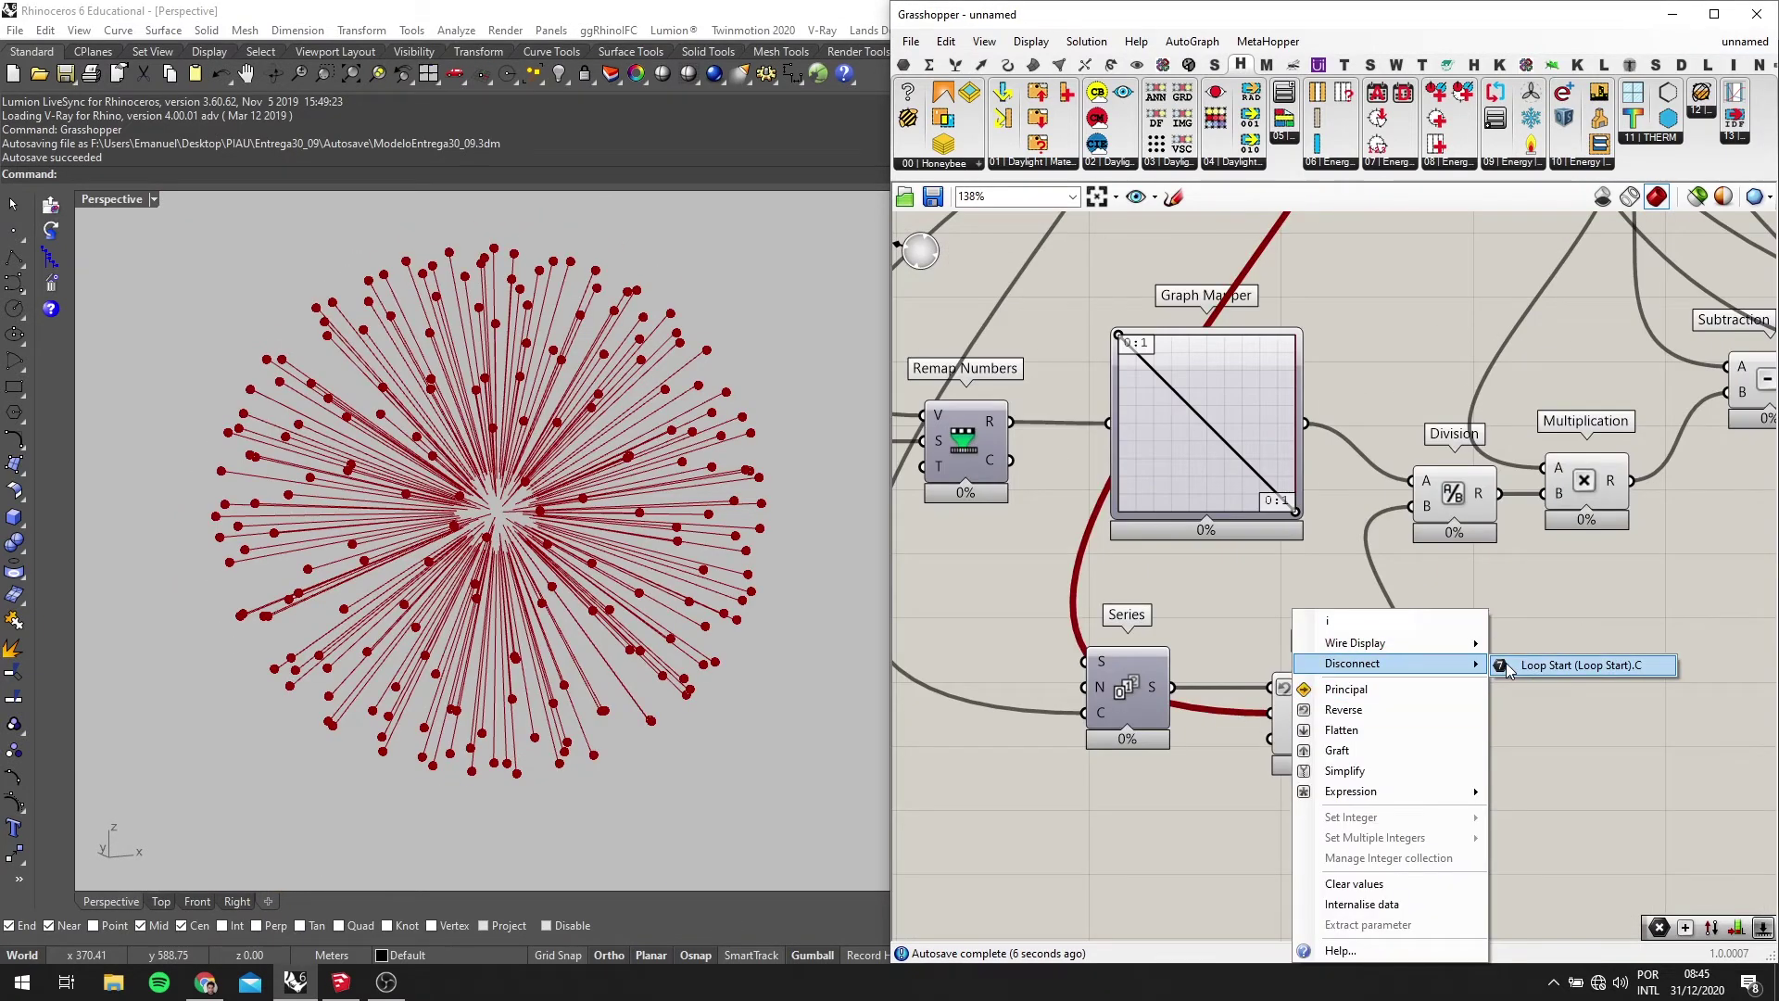
click(1551, 601)
scroll(1552, 601, down, 1)
click(1738, 40)
click(1721, 111)
scroll(1553, 304, down, 2)
right_drag(1553, 304, 1295, 515)
click(1738, 40)
click(1691, 219)
scroll(1427, 435, down, 2)
scroll(1274, 514, down, 2)
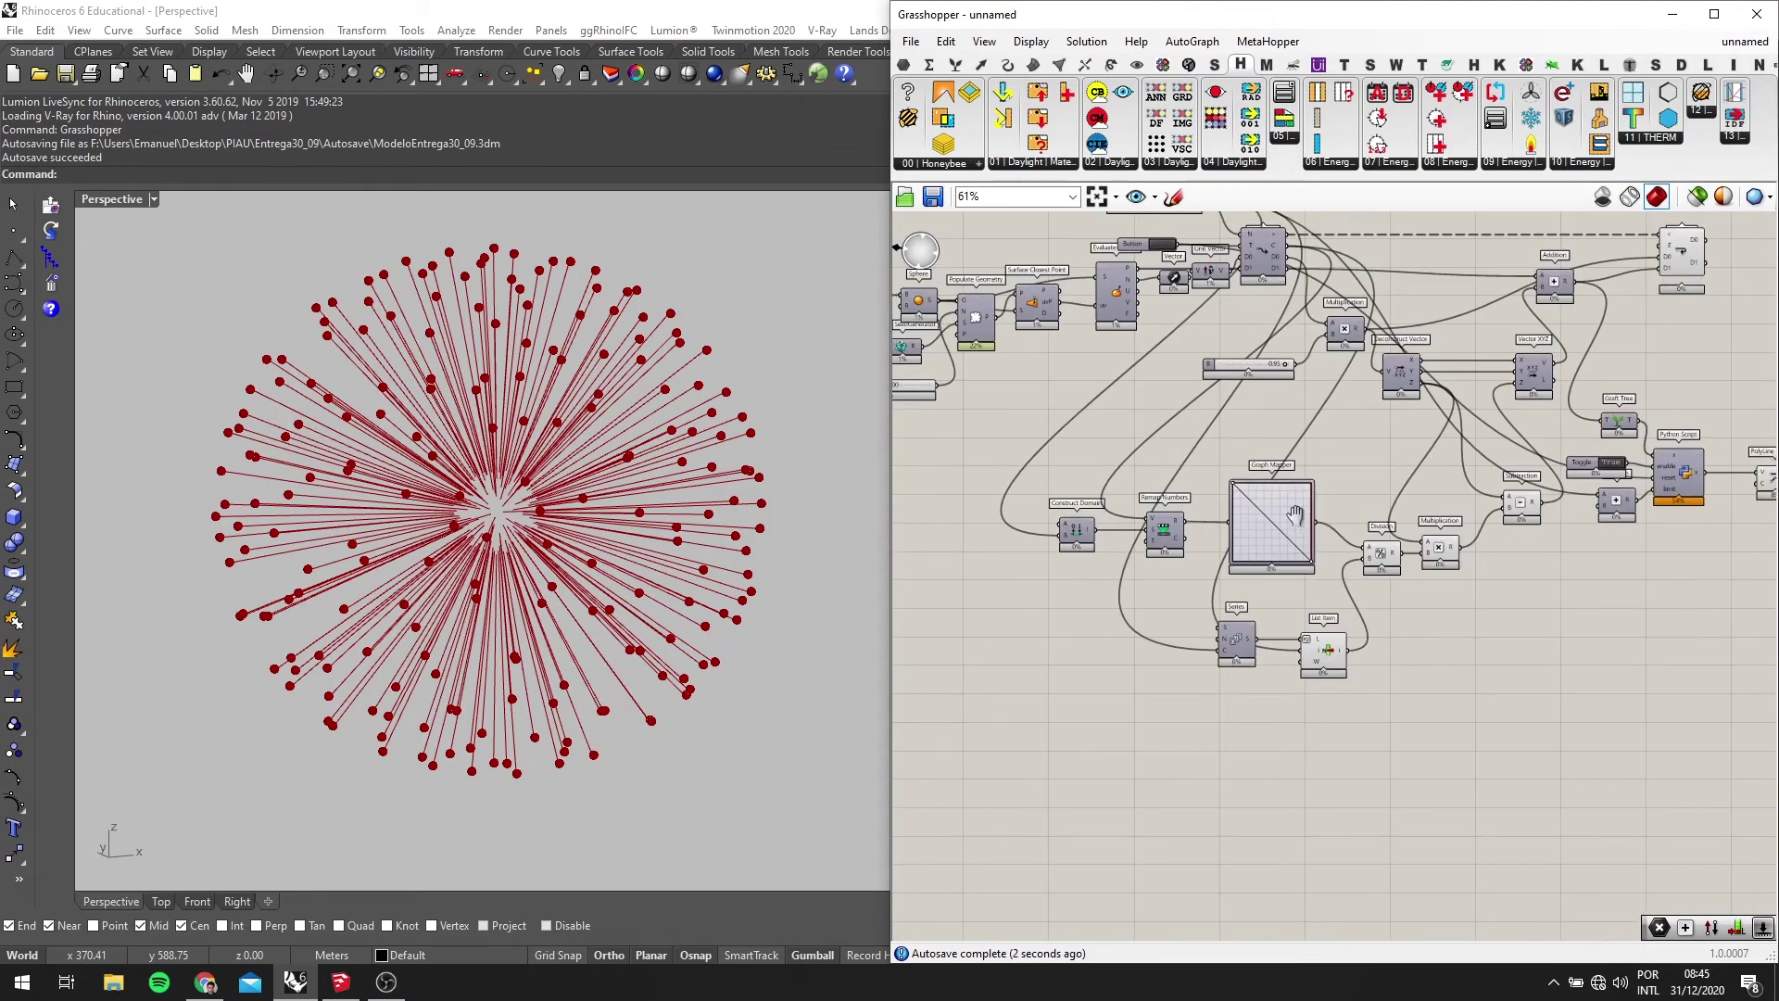
Reconnect the C input of Series to Loop Start's Counter output in place of the Repeat slider
scroll(1295, 516, up, 1)
right_drag(1304, 616, 1289, 680)
scroll(1288, 357, up, 2)
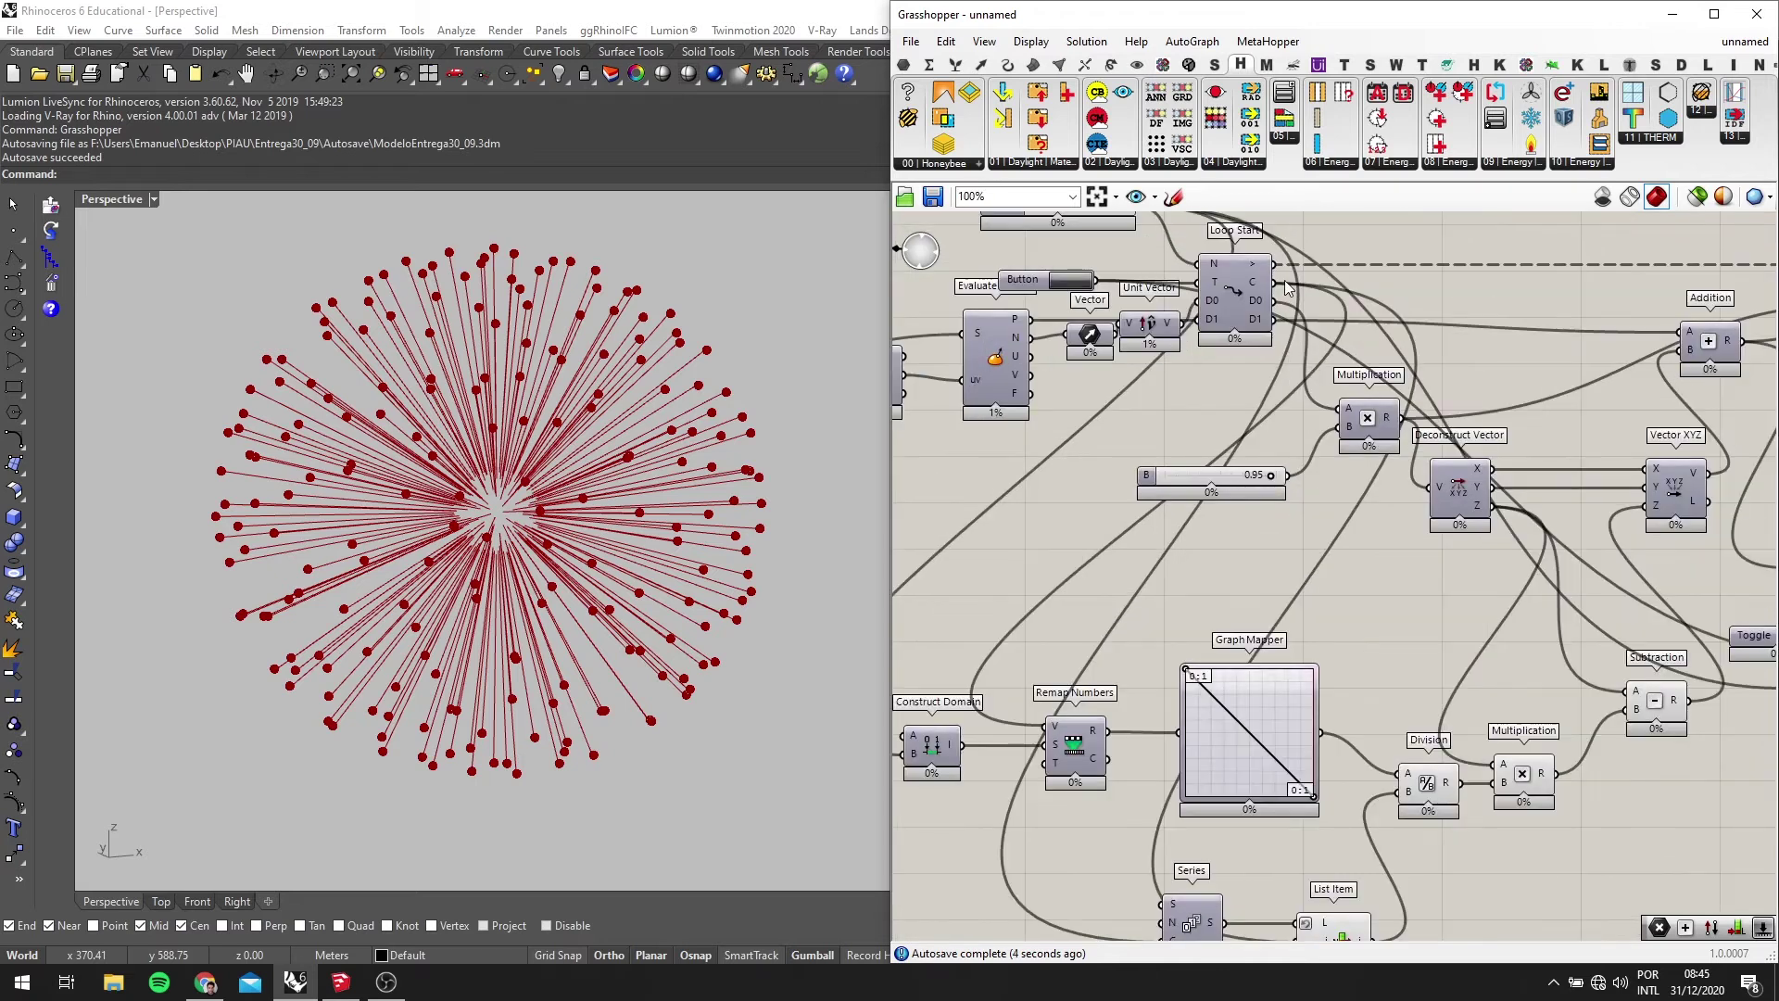
scroll(1275, 283, down, 4)
drag(1275, 283, 1099, 854)
scroll(1246, 495, up, 4)
scroll(1222, 645, down, 5)
scroll(1265, 528, up, 3)
scroll(1211, 752, up, 4)
Disconnect Loop Start's Counter from the i input of List Item
right_drag(1224, 768, 1239, 659)
scroll(1357, 746, up, 1)
right_click(1332, 757)
mouse_move(1371, 665)
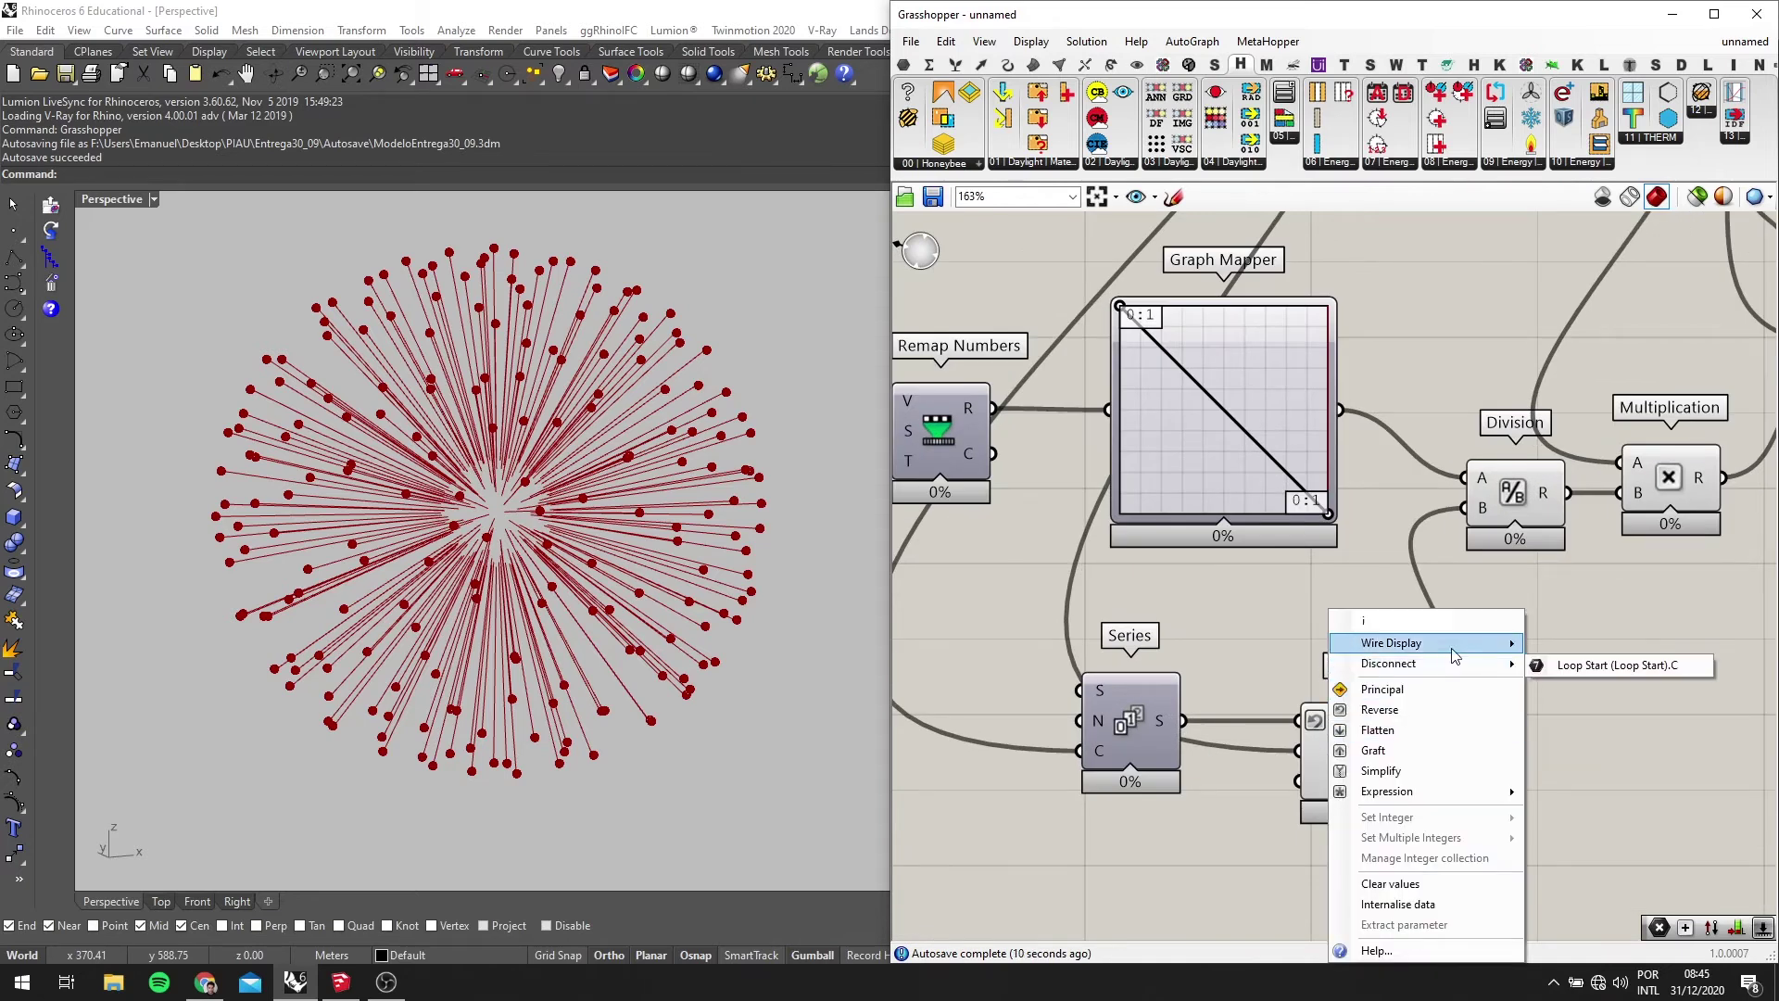
click(1613, 667)
Rerun the loop with its Button and orbit the Perspective viewport to inspect the resulting lines
scroll(1253, 561, down, 3)
scroll(1367, 413, down, 3)
right_drag(1361, 397, 1437, 602)
scroll(1292, 308, up, 2)
right_drag(1420, 517, 980, 386)
scroll(1471, 586, up, 1)
scroll(1512, 608, down, 3)
scroll(1124, 351, up, 1)
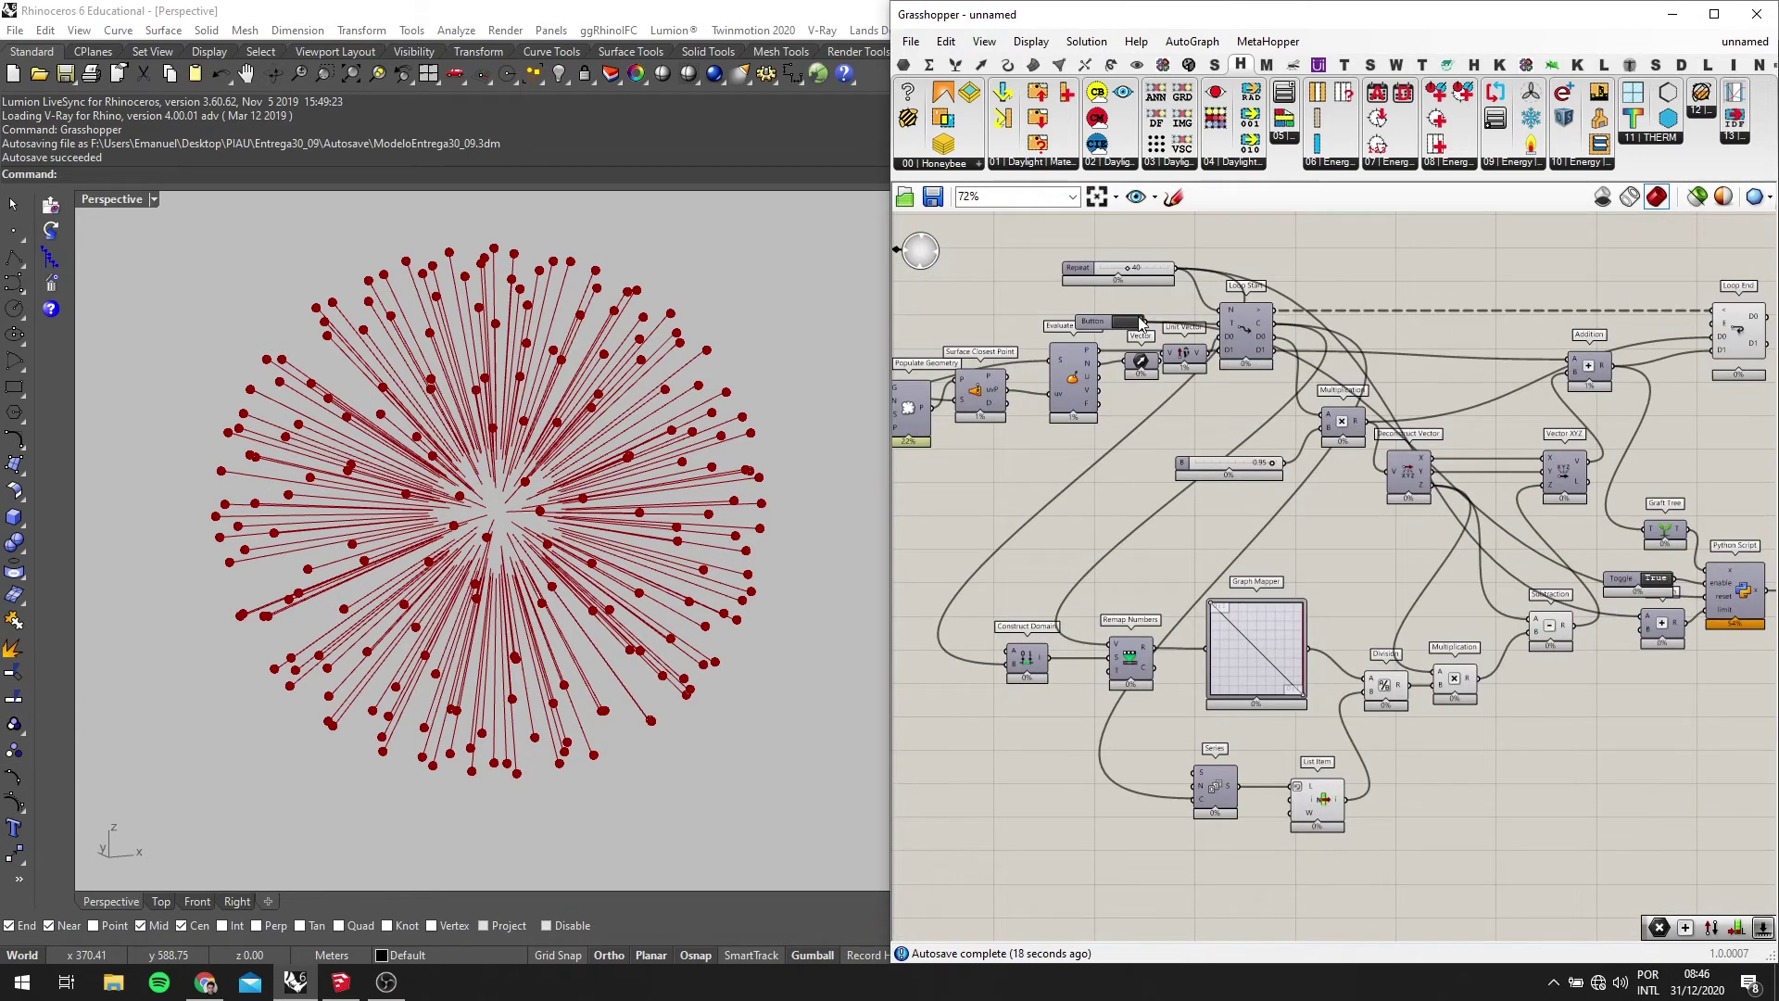
click(1131, 325)
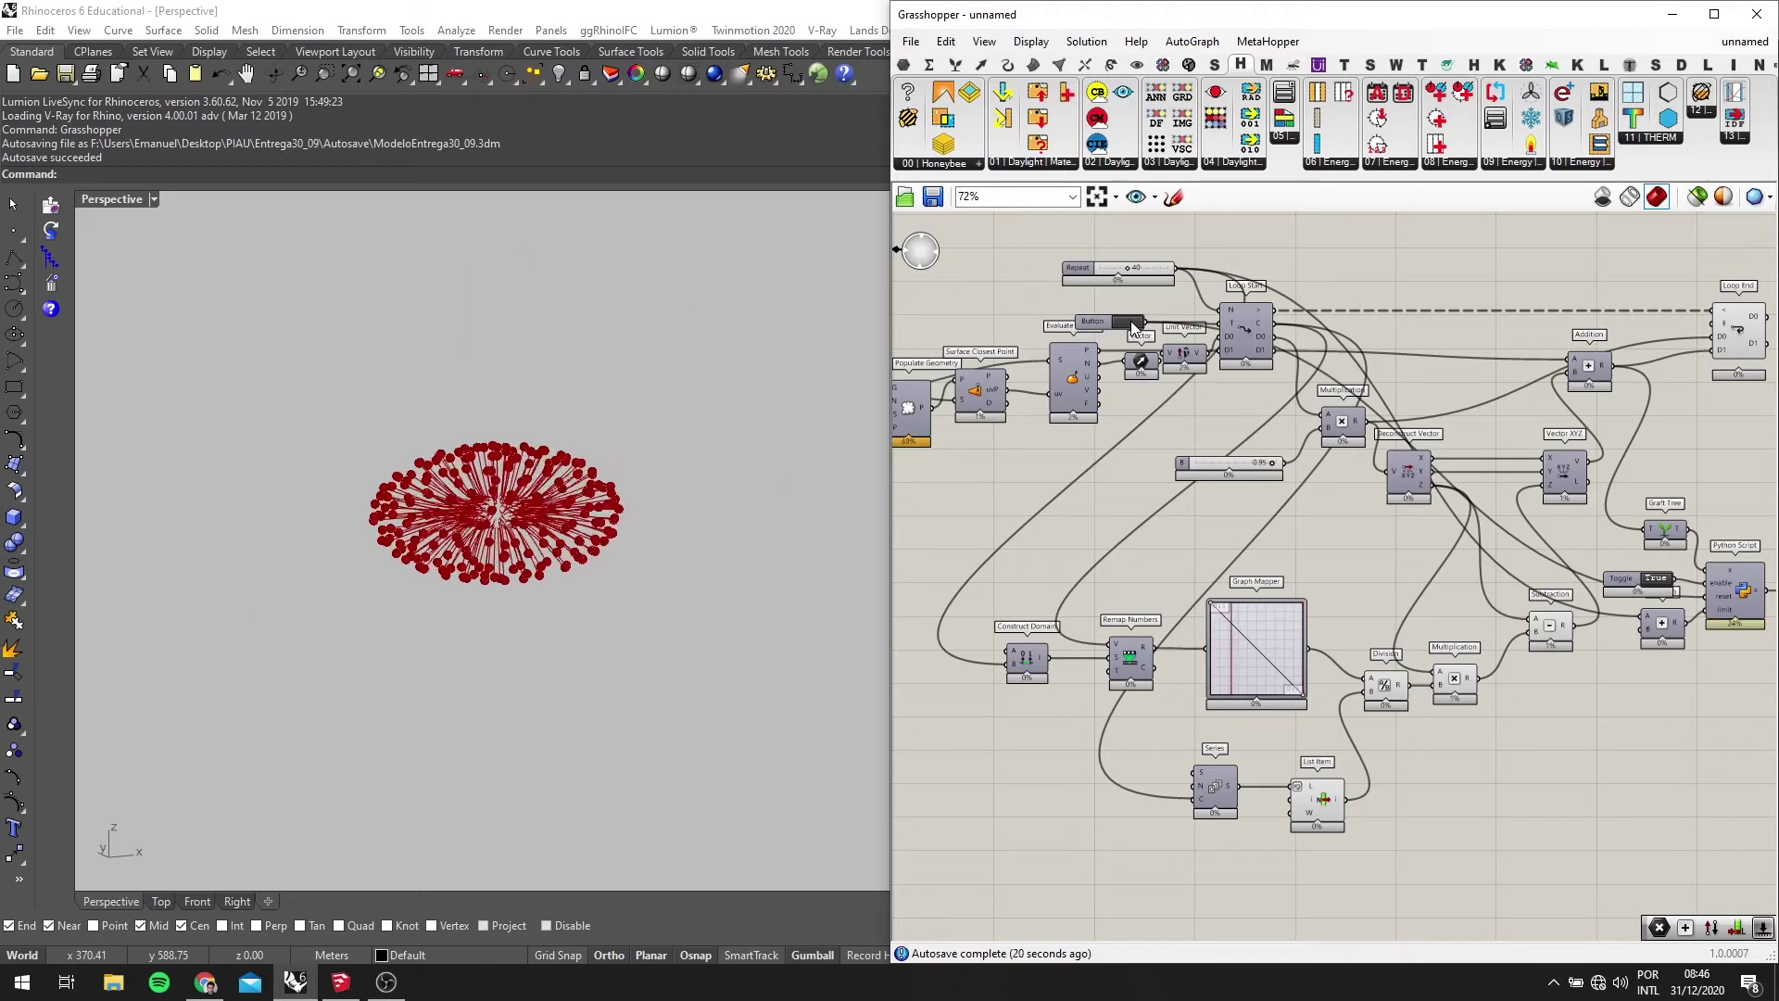
right_drag(709, 492, 797, 575)
right_drag(1340, 594, 1306, 525)
scroll(1374, 642, up, 1)
right_drag(1374, 642, 1394, 635)
right_drag(659, 640, 583, 603)
Examine how Graph Mapper, List Item, Division and Multiplication feed the B input of Subtraction
right_drag(1501, 580, 1390, 593)
scroll(1319, 658, up, 2)
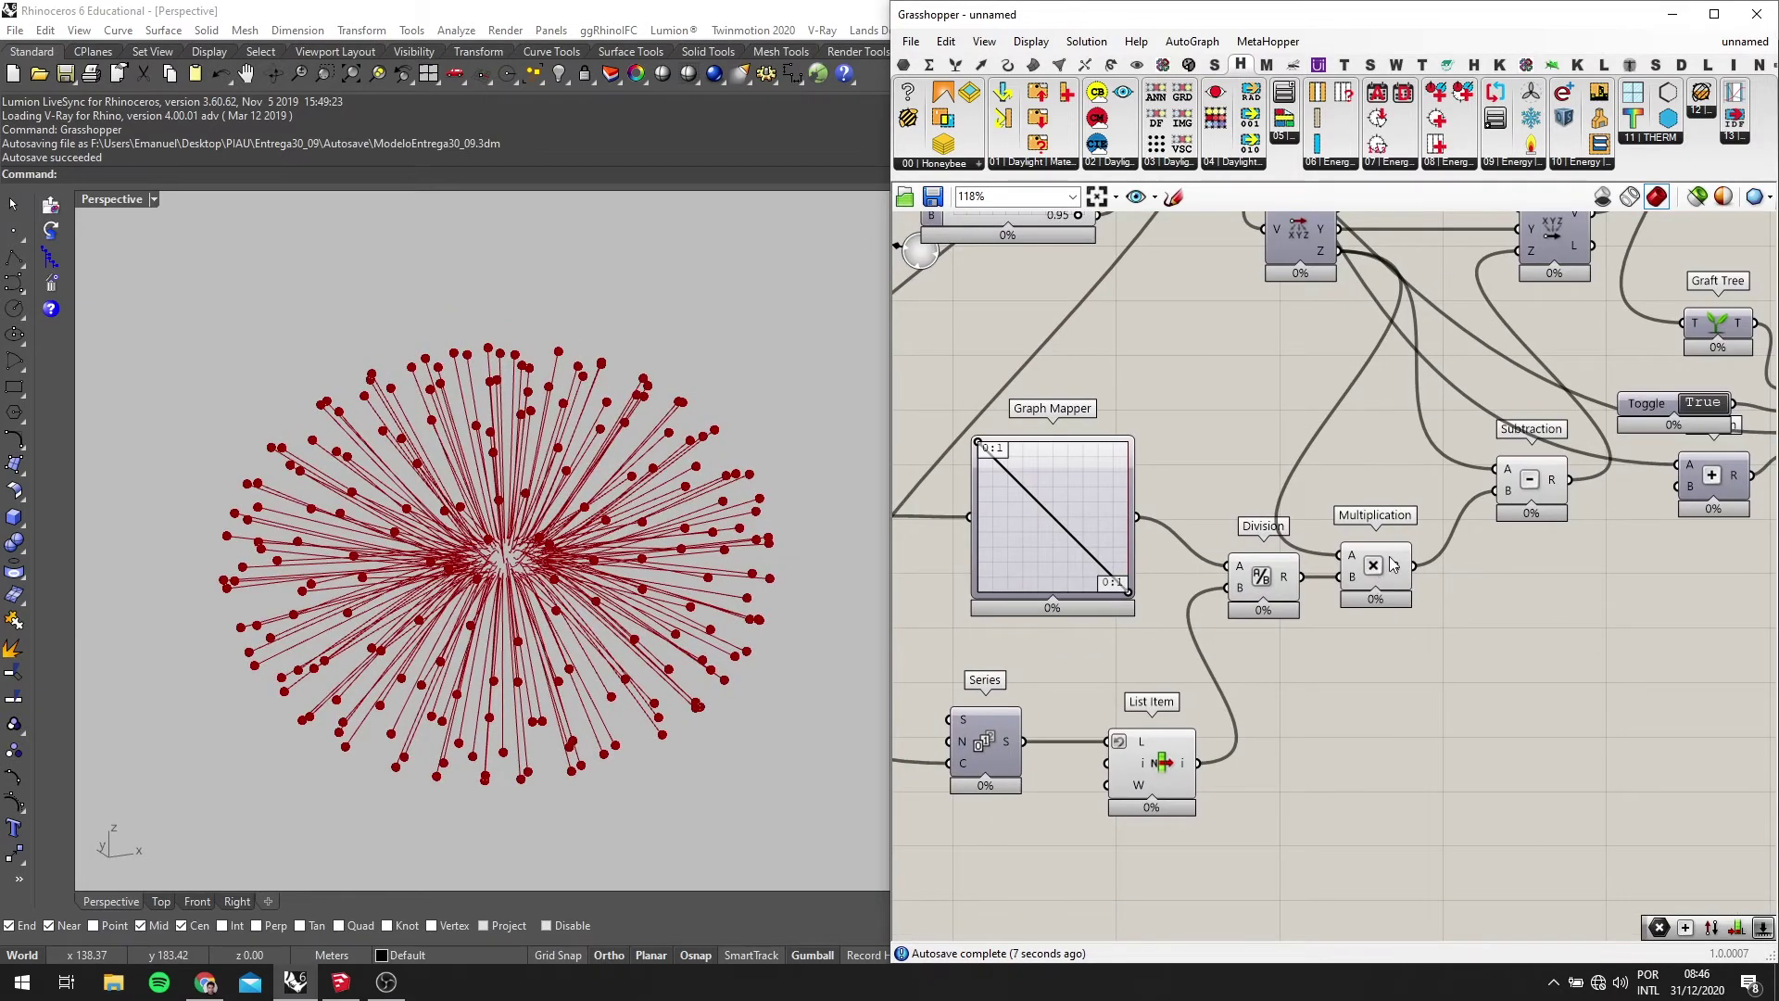
scroll(1420, 530, down, 2)
scroll(1421, 532, up, 3)
scroll(1404, 519, down, 2)
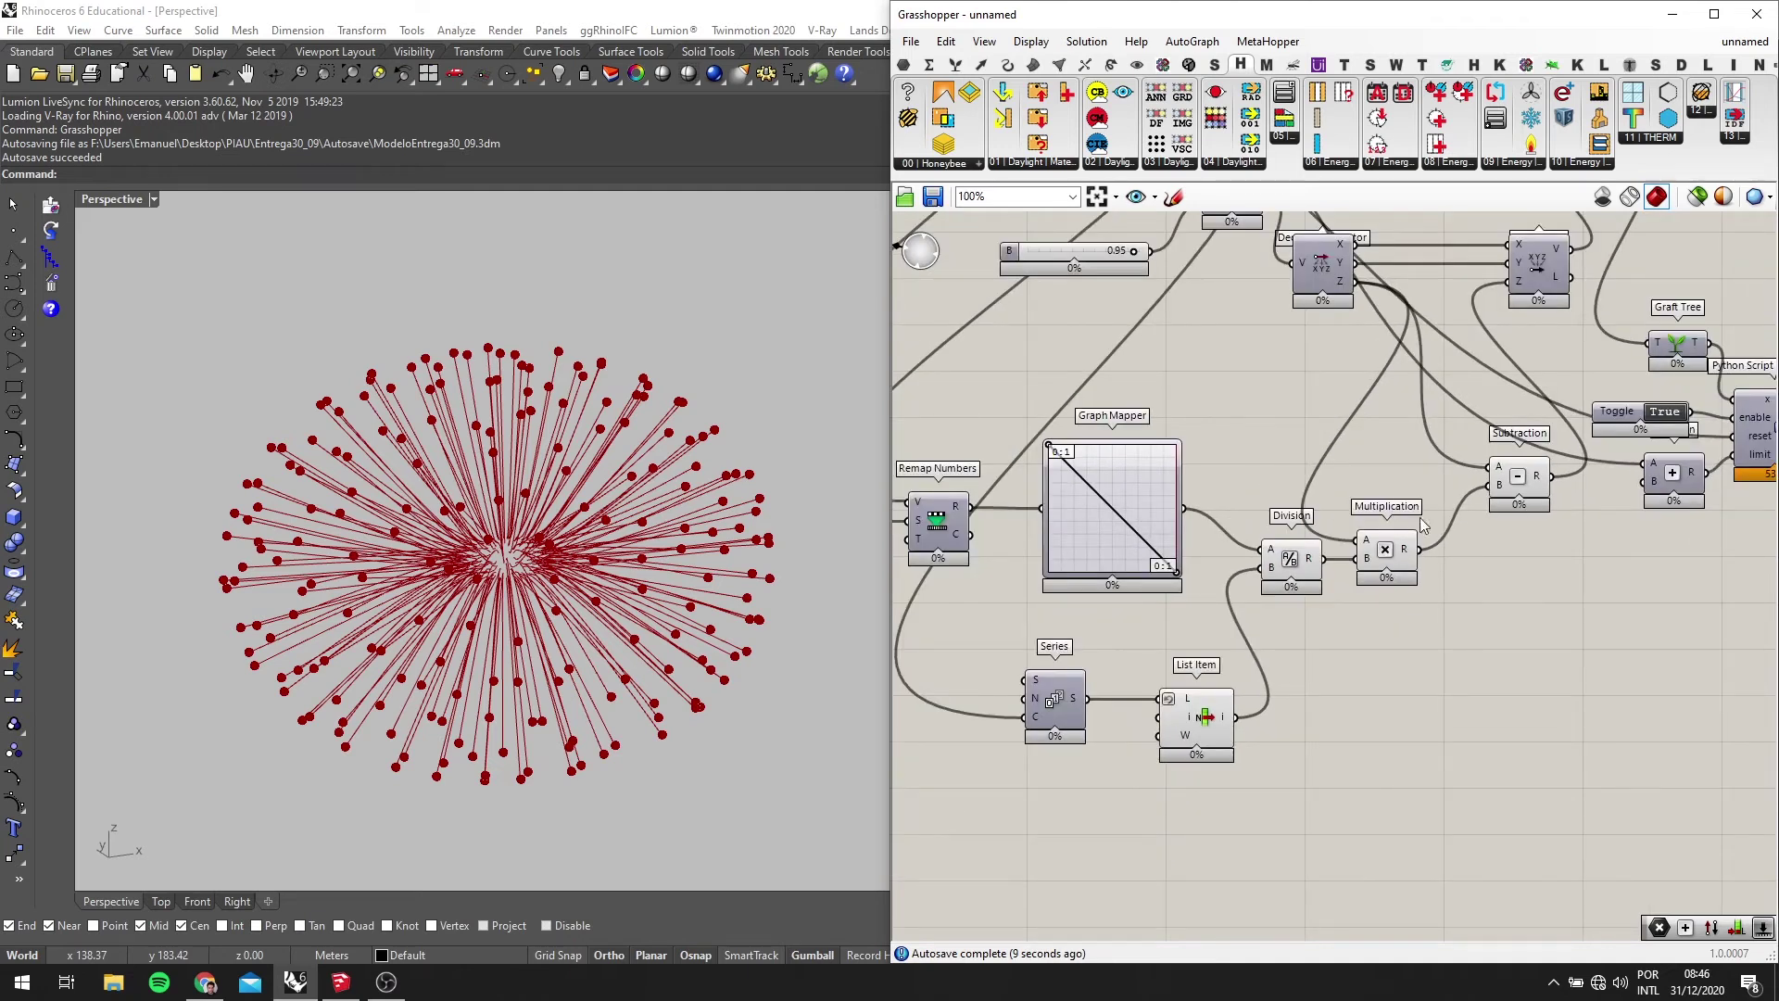
scroll(1439, 479, up, 1)
scroll(1431, 475, down, 2)
scroll(1418, 491, up, 3)
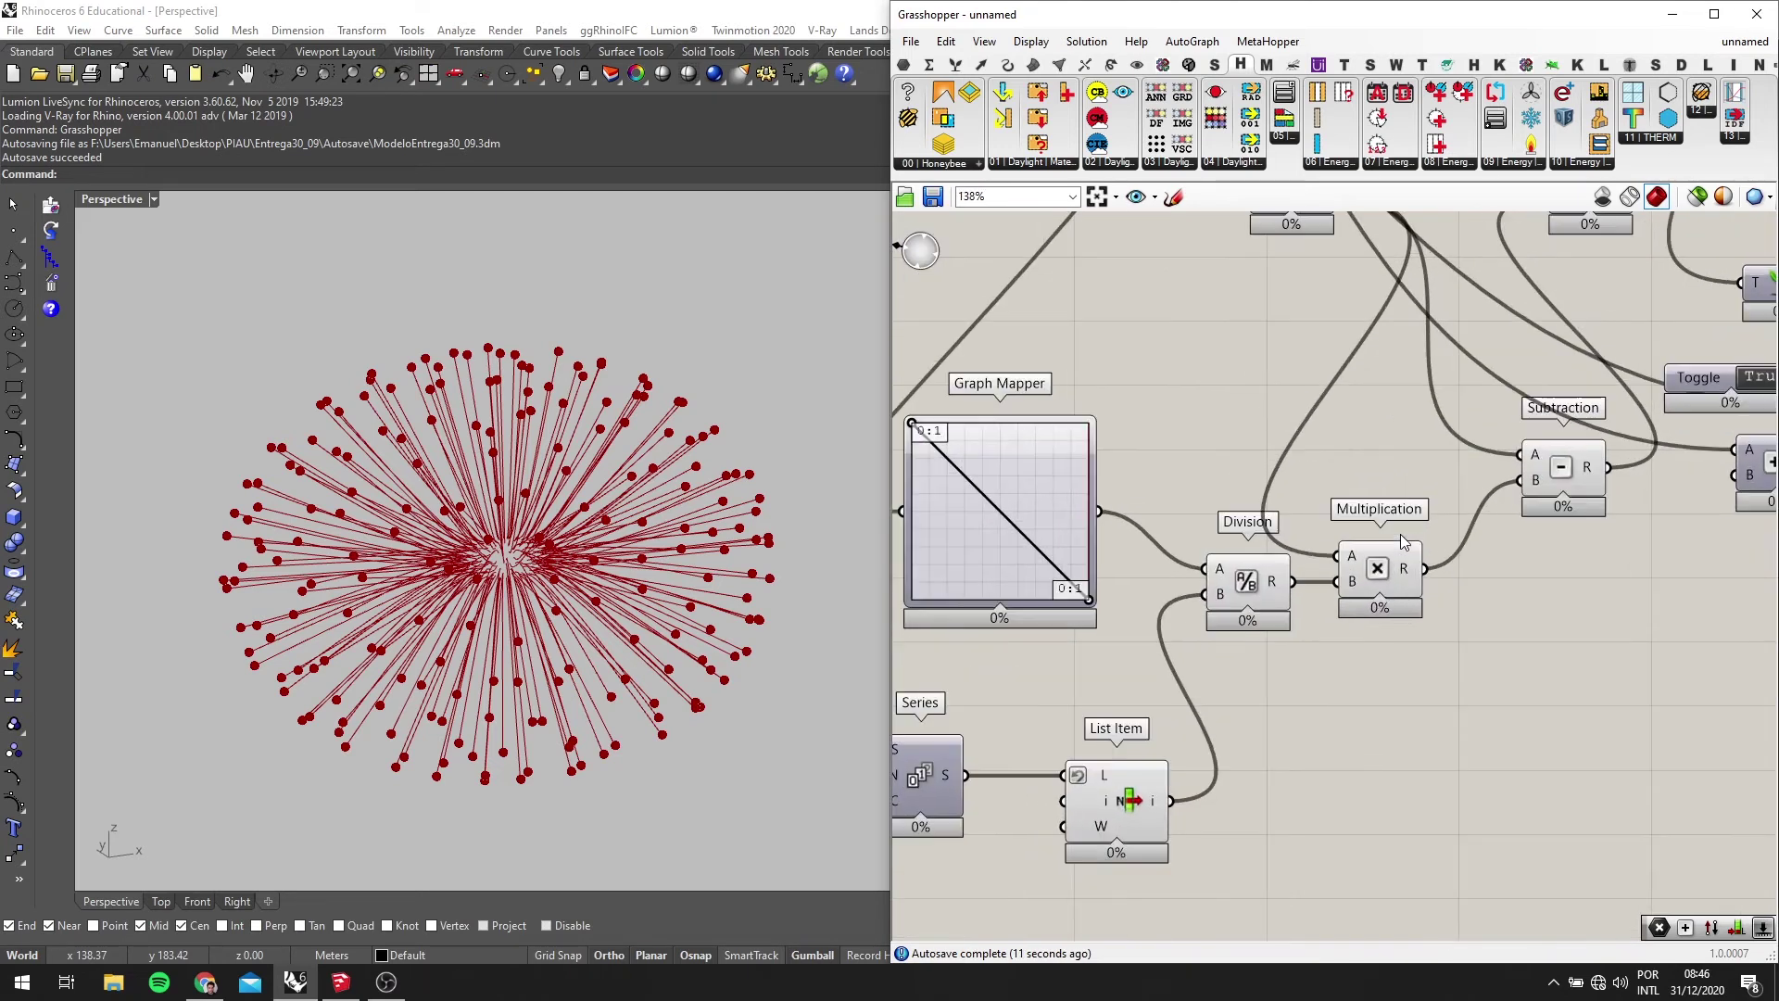
Delete the Multiplication between Division and Subtraction, wire Division's R output directly into Subtraction's B input, and rerun the loop with its Button
click(1397, 554)
scroll(1438, 532, down, 2)
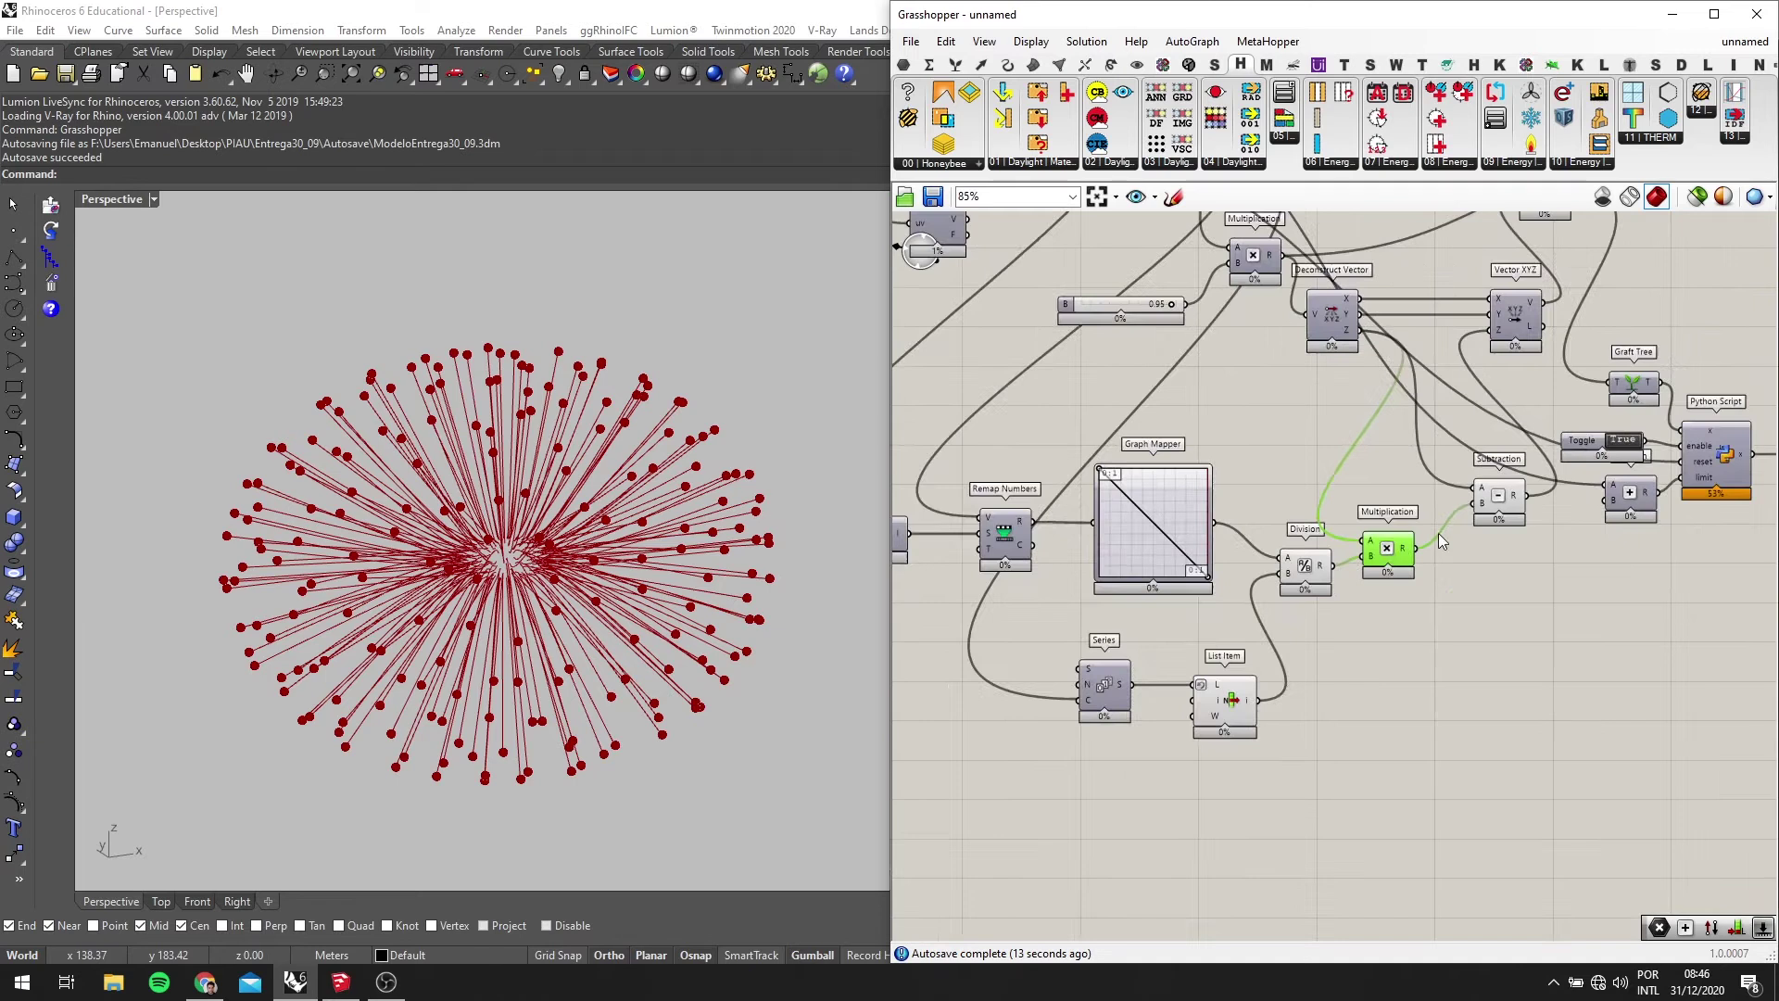
scroll(1397, 579, up, 2)
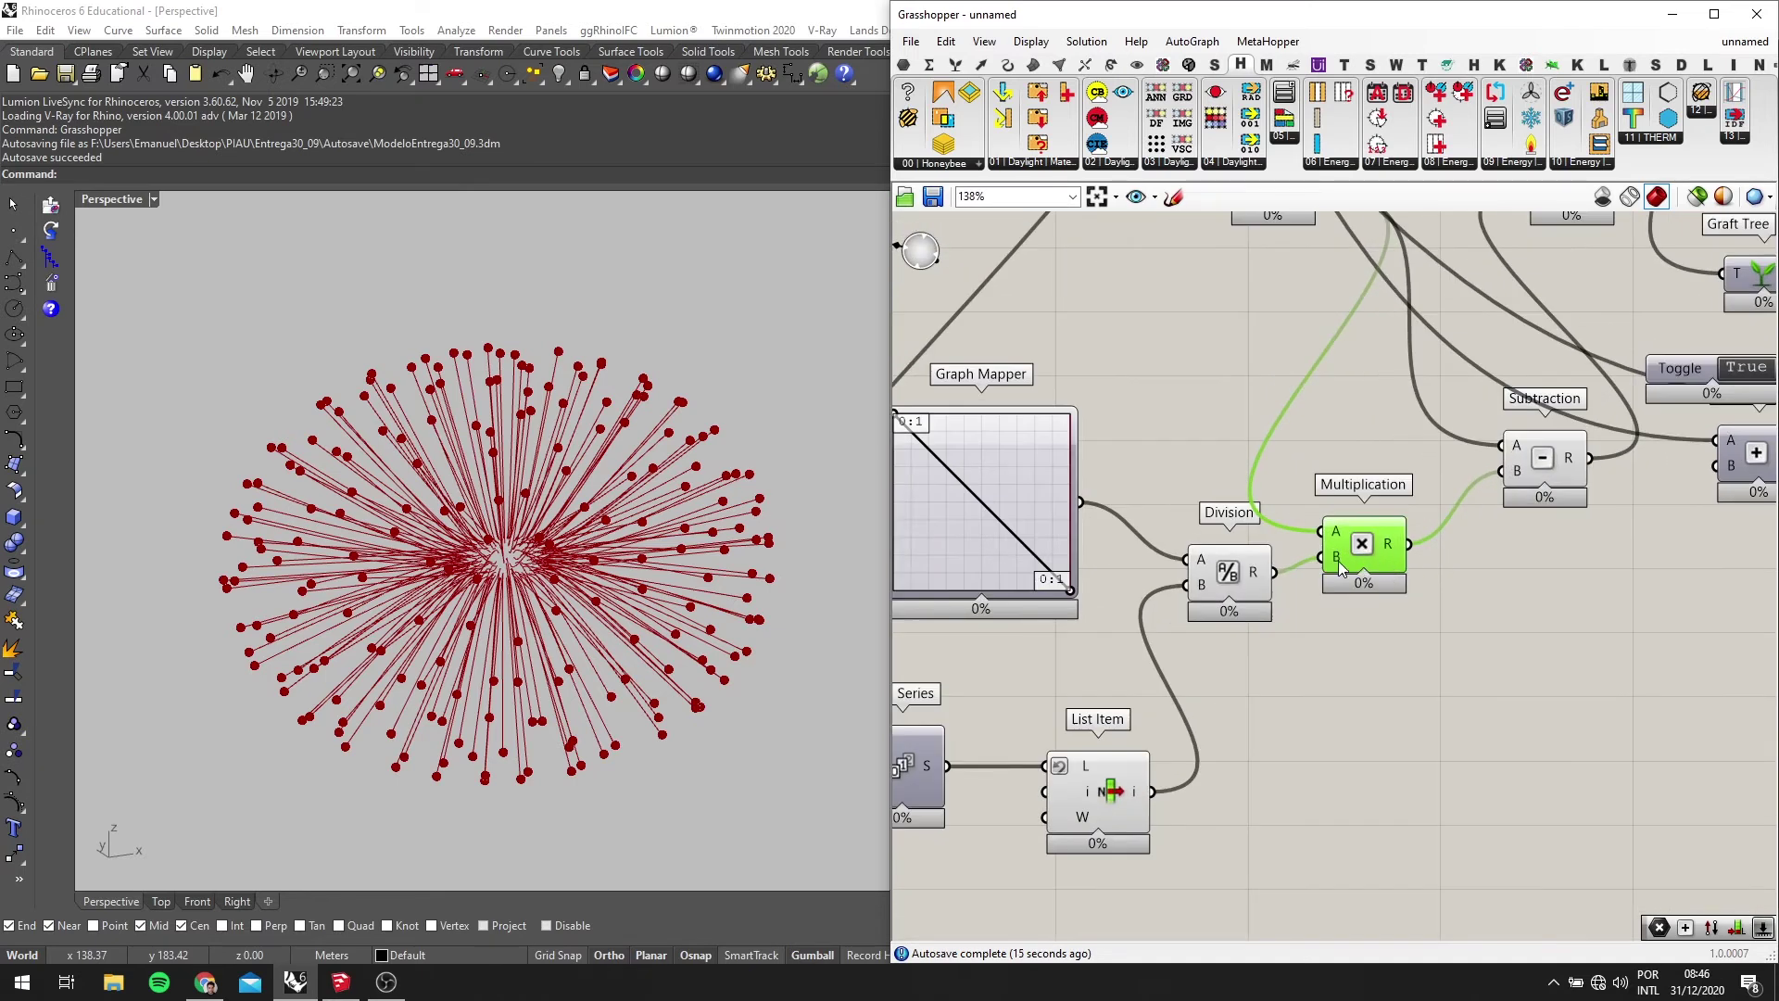
key(Delete)
drag(1237, 581, 1321, 510)
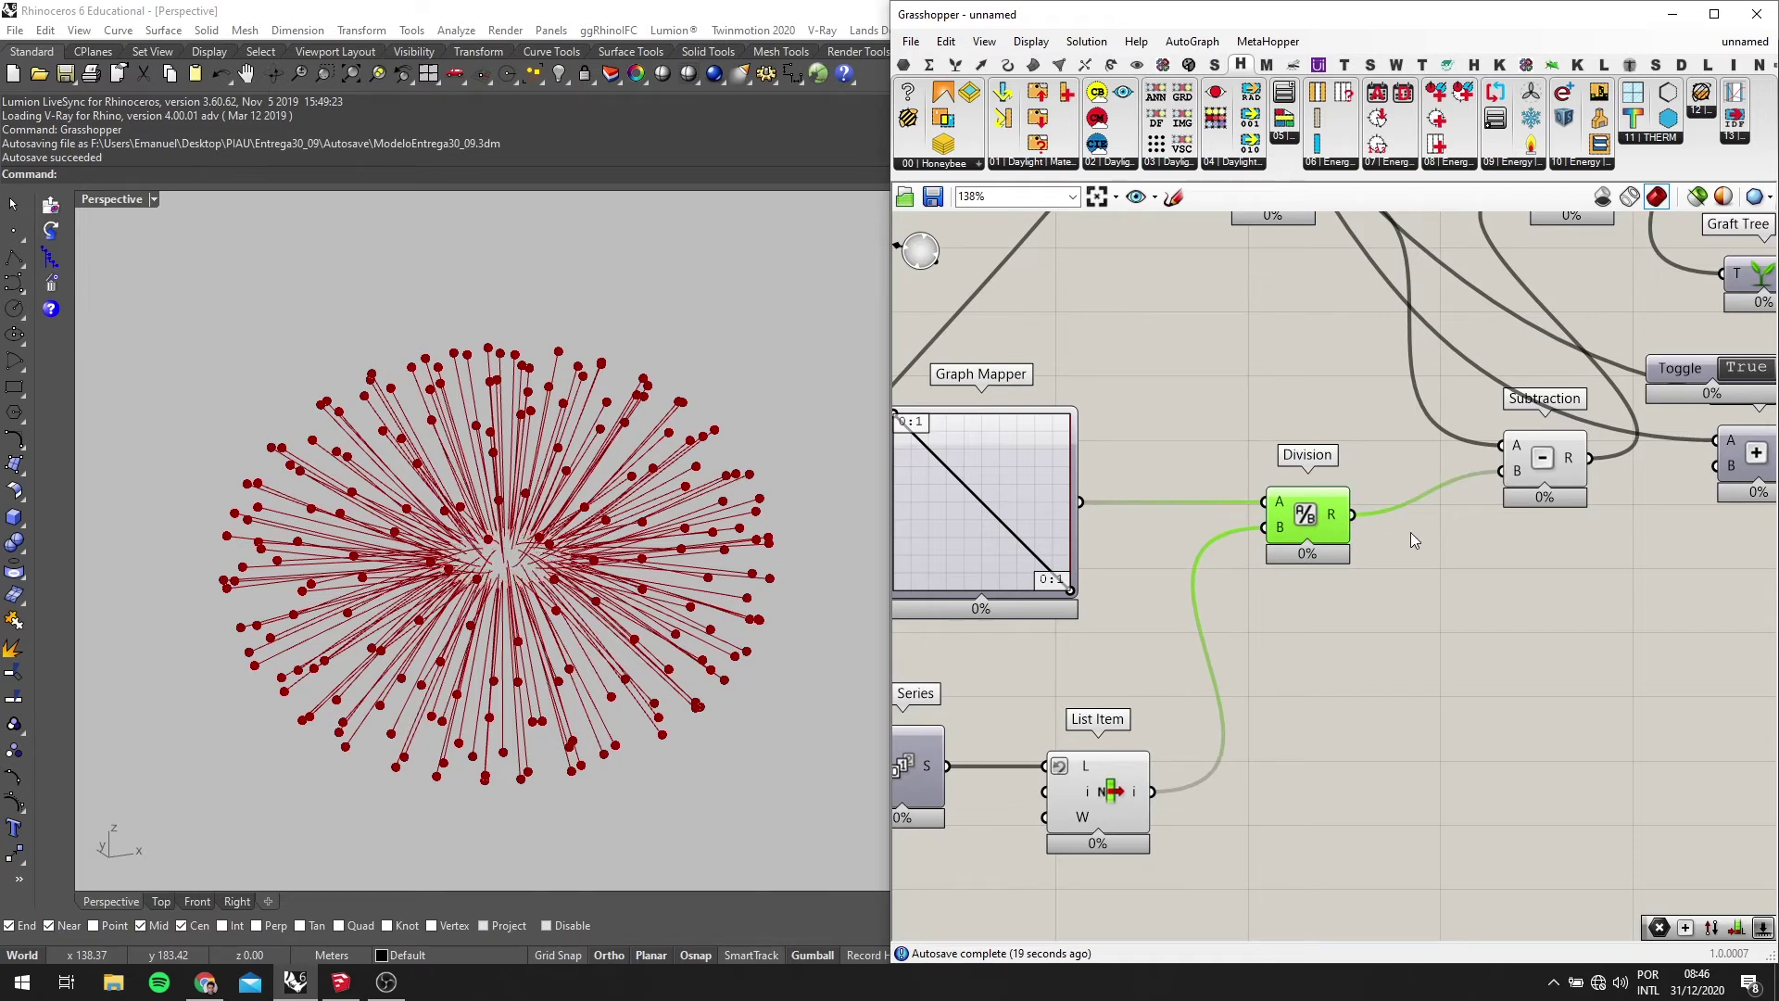
scroll(967, 491, down, 3)
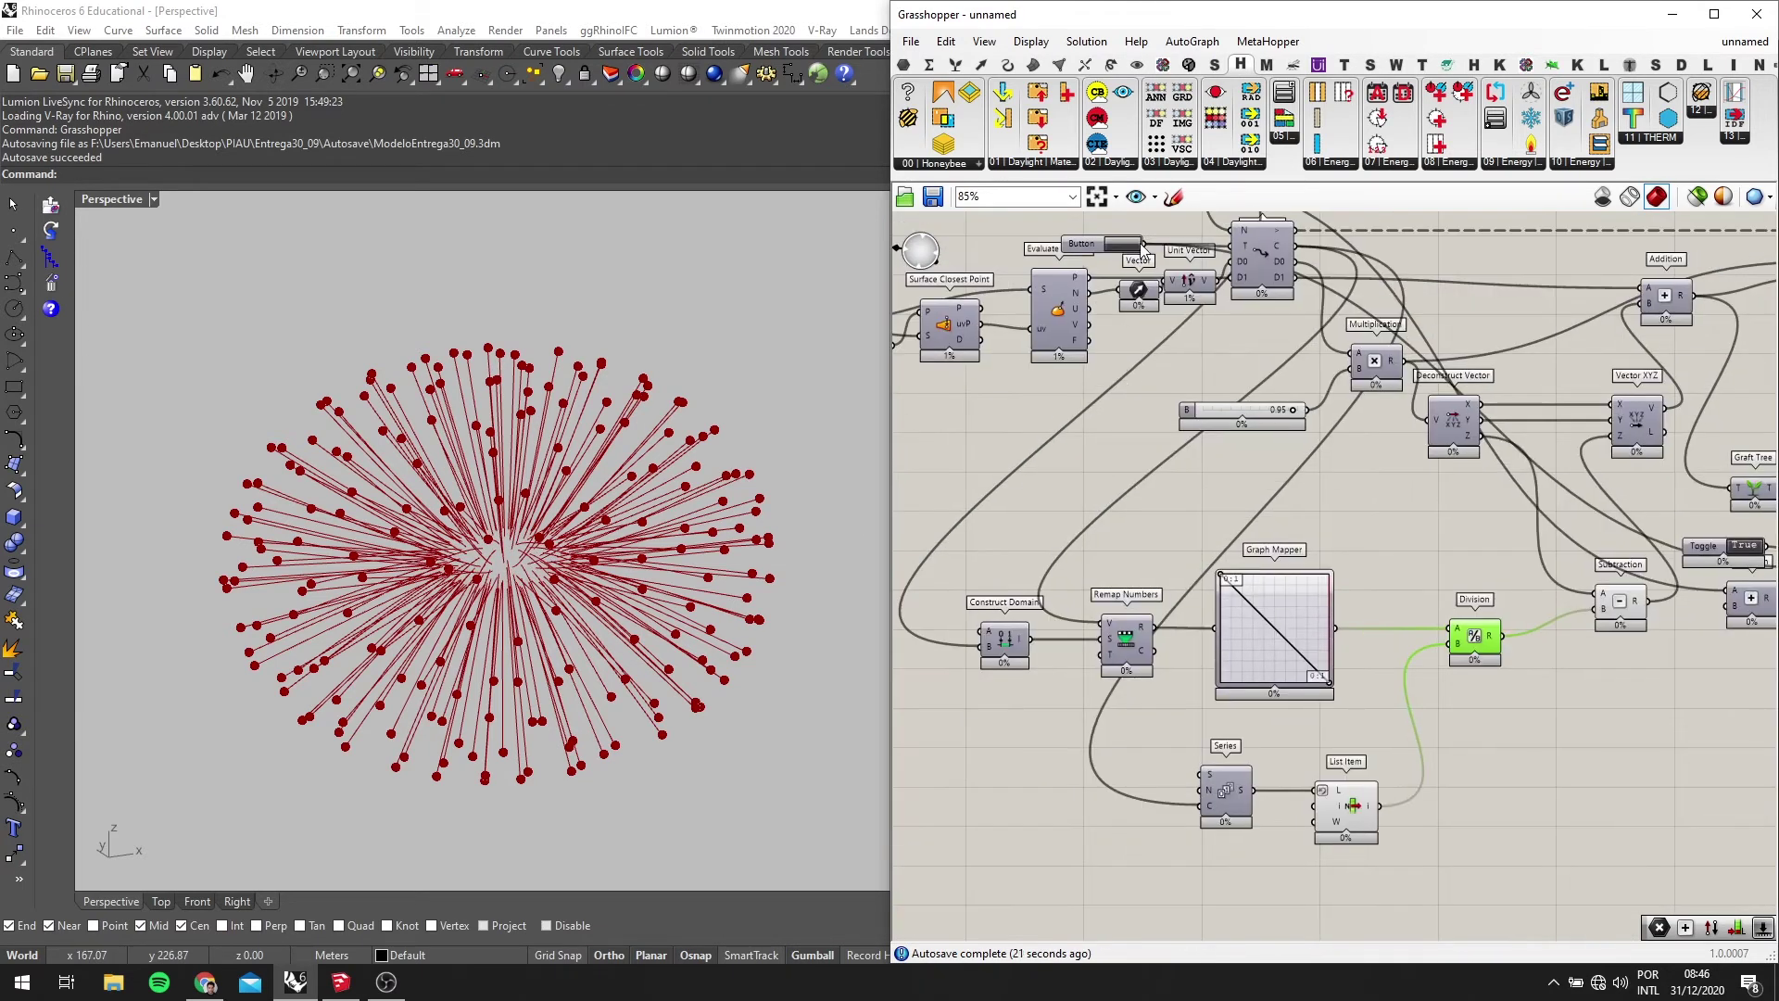
click(1124, 244)
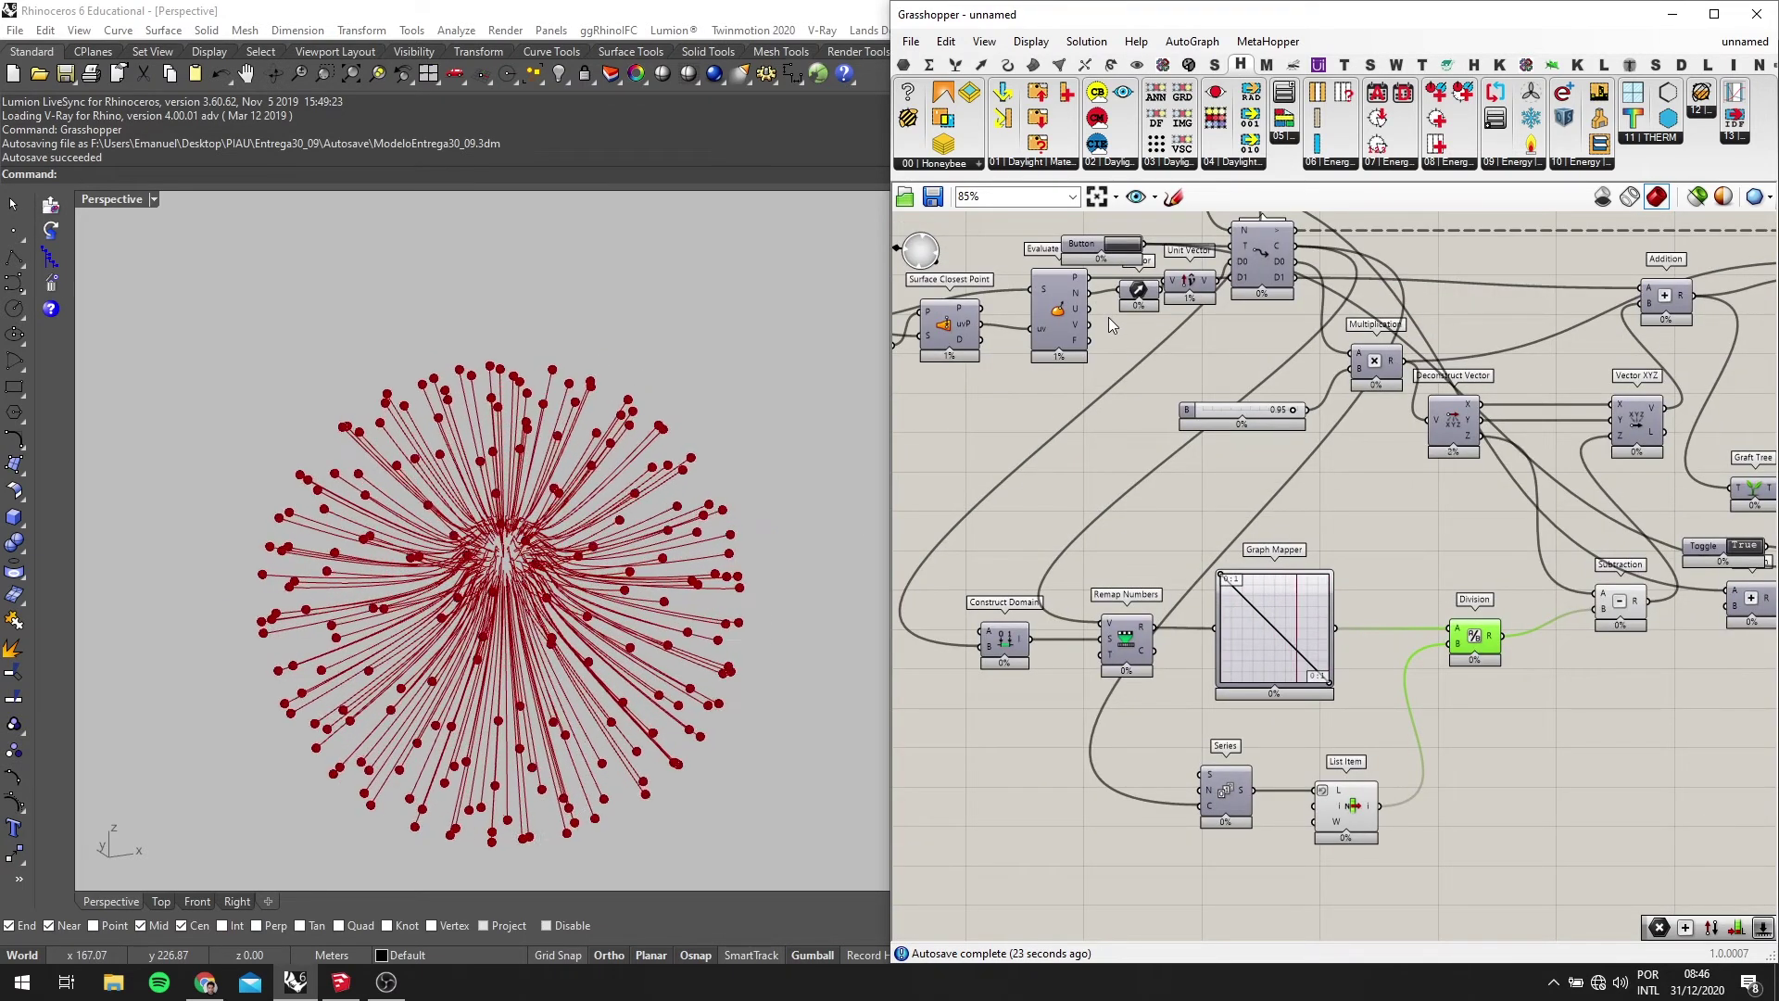
Invert the Graph Mapper's line so it rises from lower left to upper right, and rerun the loop with its Button
scroll(1221, 637, up, 2)
drag(1221, 552, 1220, 702)
drag(1371, 701, 1371, 550)
scroll(1372, 501, down, 5)
scroll(1246, 305, up, 1)
click(1236, 294)
scroll(702, 502, down, 8)
right_drag(704, 500, 612, 556)
scroll(1205, 239, up, 6)
drag(1318, 317, 1398, 317)
mouse_move(686, 492)
right_down()
mouse_move(795, 473)
mouse_move(705, 500)
right_up()
scroll(1397, 369, up, 2)
double_click(1245, 243)
ctrl+shift+drag(1438, 296, 1415, 242)
click(1313, 304)
key(Delete)
click(1277, 450)
scroll(496, 491, down, 4)
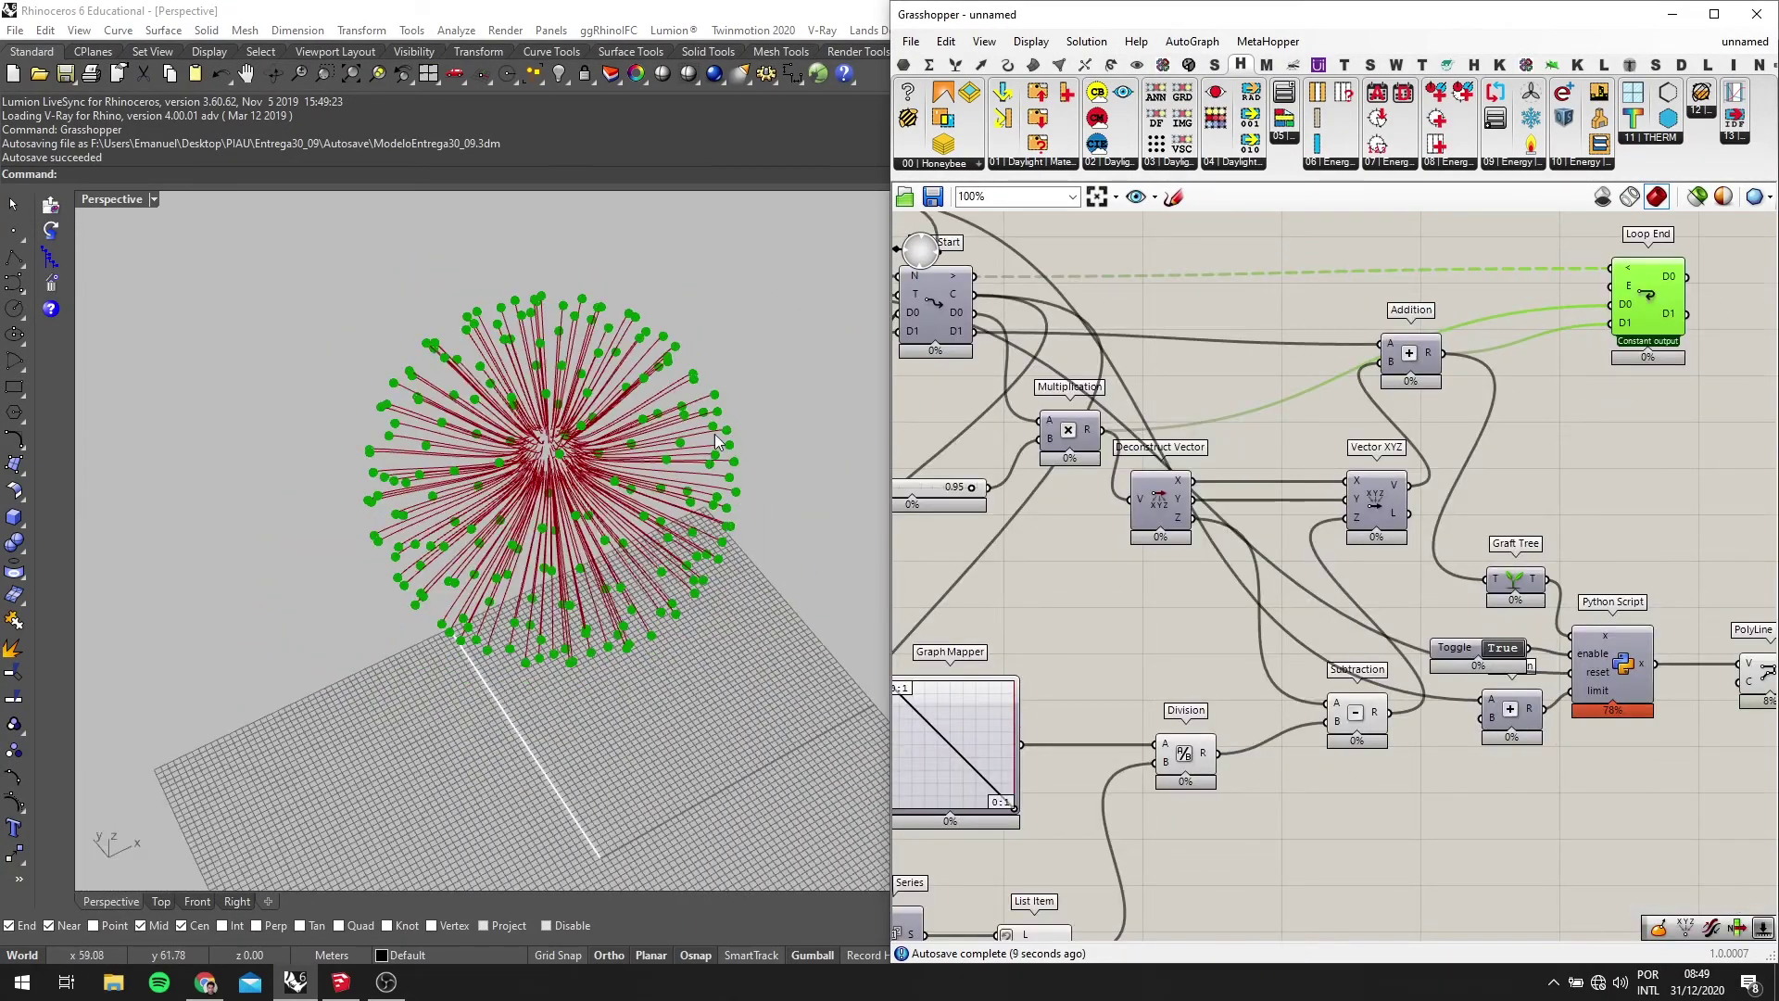
Move the Addition component that feeds Loop End's D1 input closer to Vector XYZ
scroll(1633, 438, up, 3)
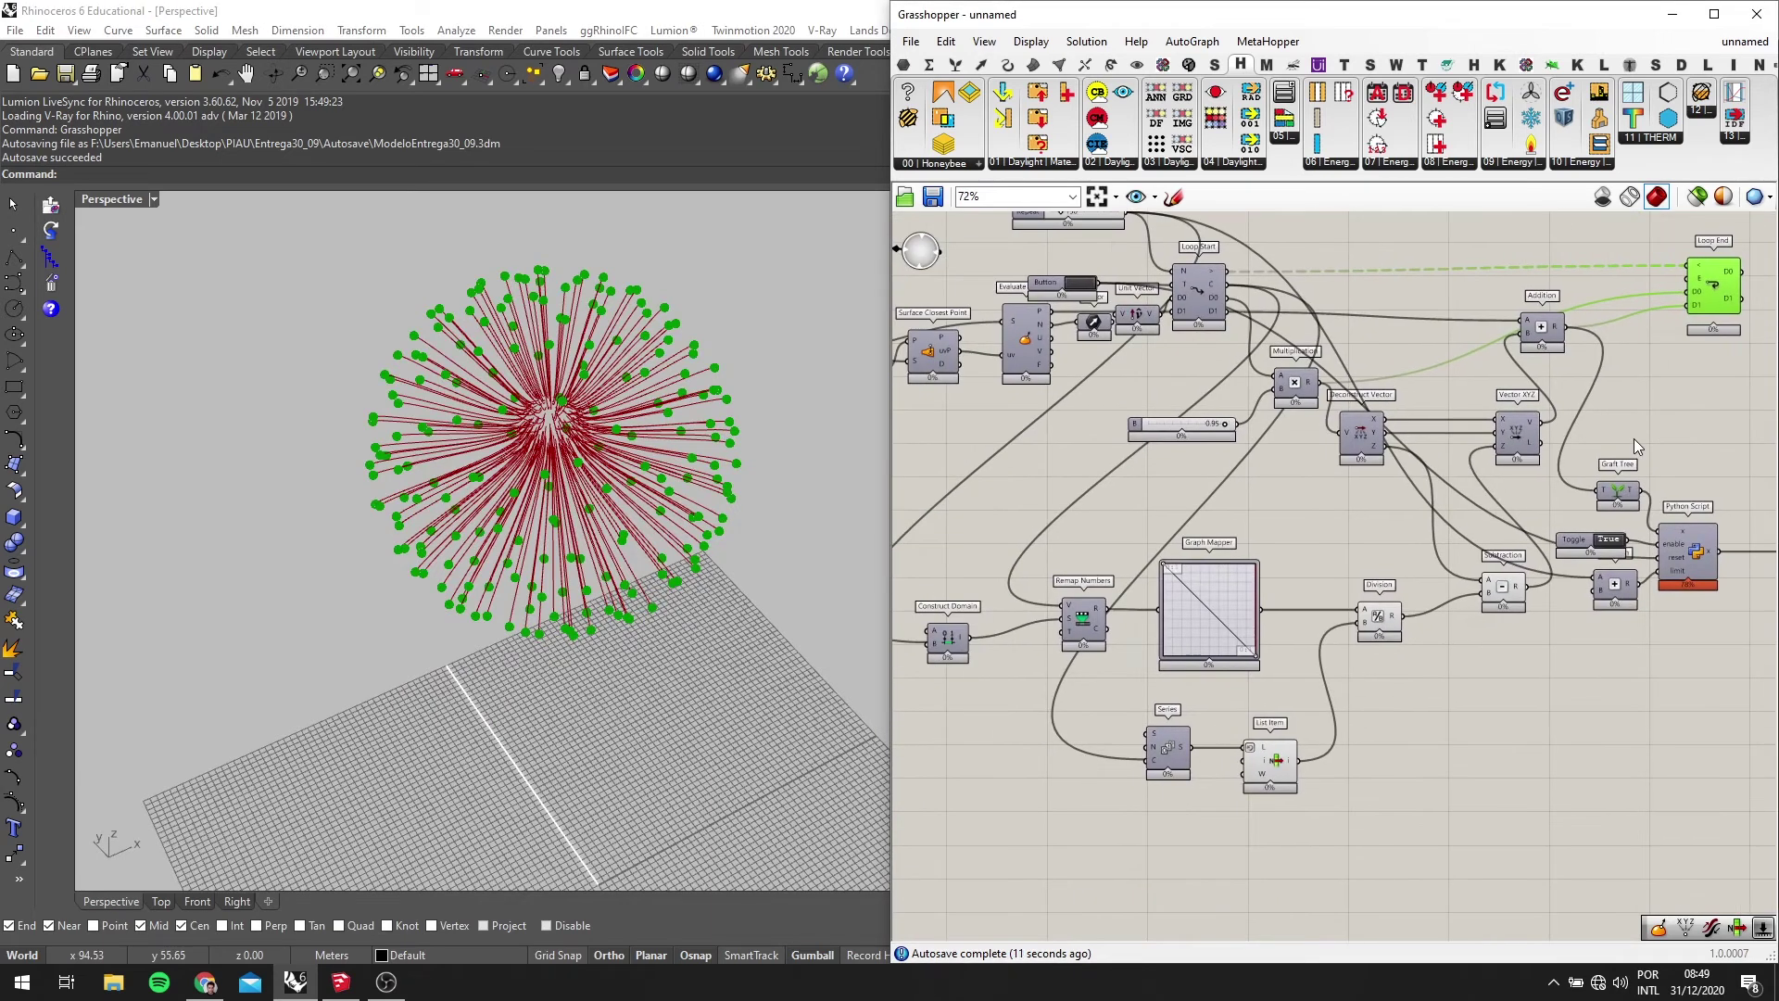
scroll(1409, 333, up, 1)
drag(1340, 301, 1375, 337)
scroll(1372, 338, down, 1)
right_drag(1372, 339, 1513, 365)
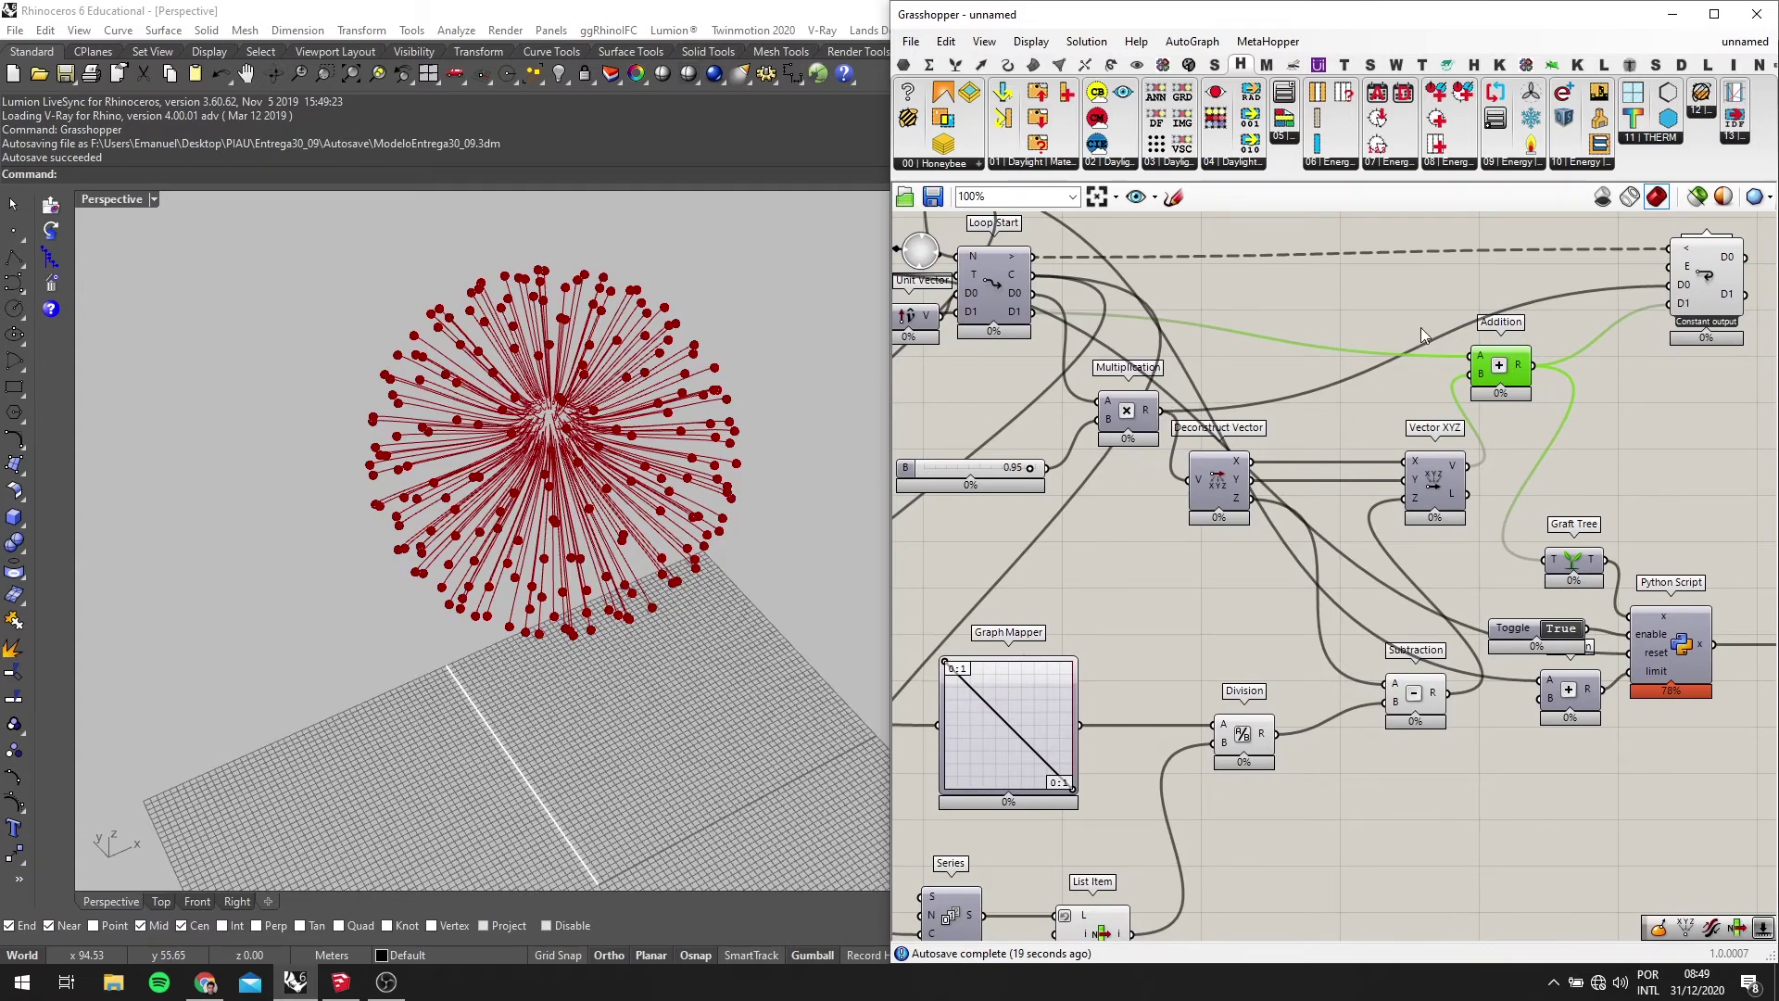
Examine the radial lines in the Perspective viewport together with the Graph Mapper, Division and Subtraction components
right_drag(732, 584, 787, 547)
scroll(1265, 452, up, 1)
scroll(1276, 491, down, 2)
scroll(1302, 510, up, 2)
right_drag(1311, 498, 1077, 515)
scroll(1349, 575, down, 3)
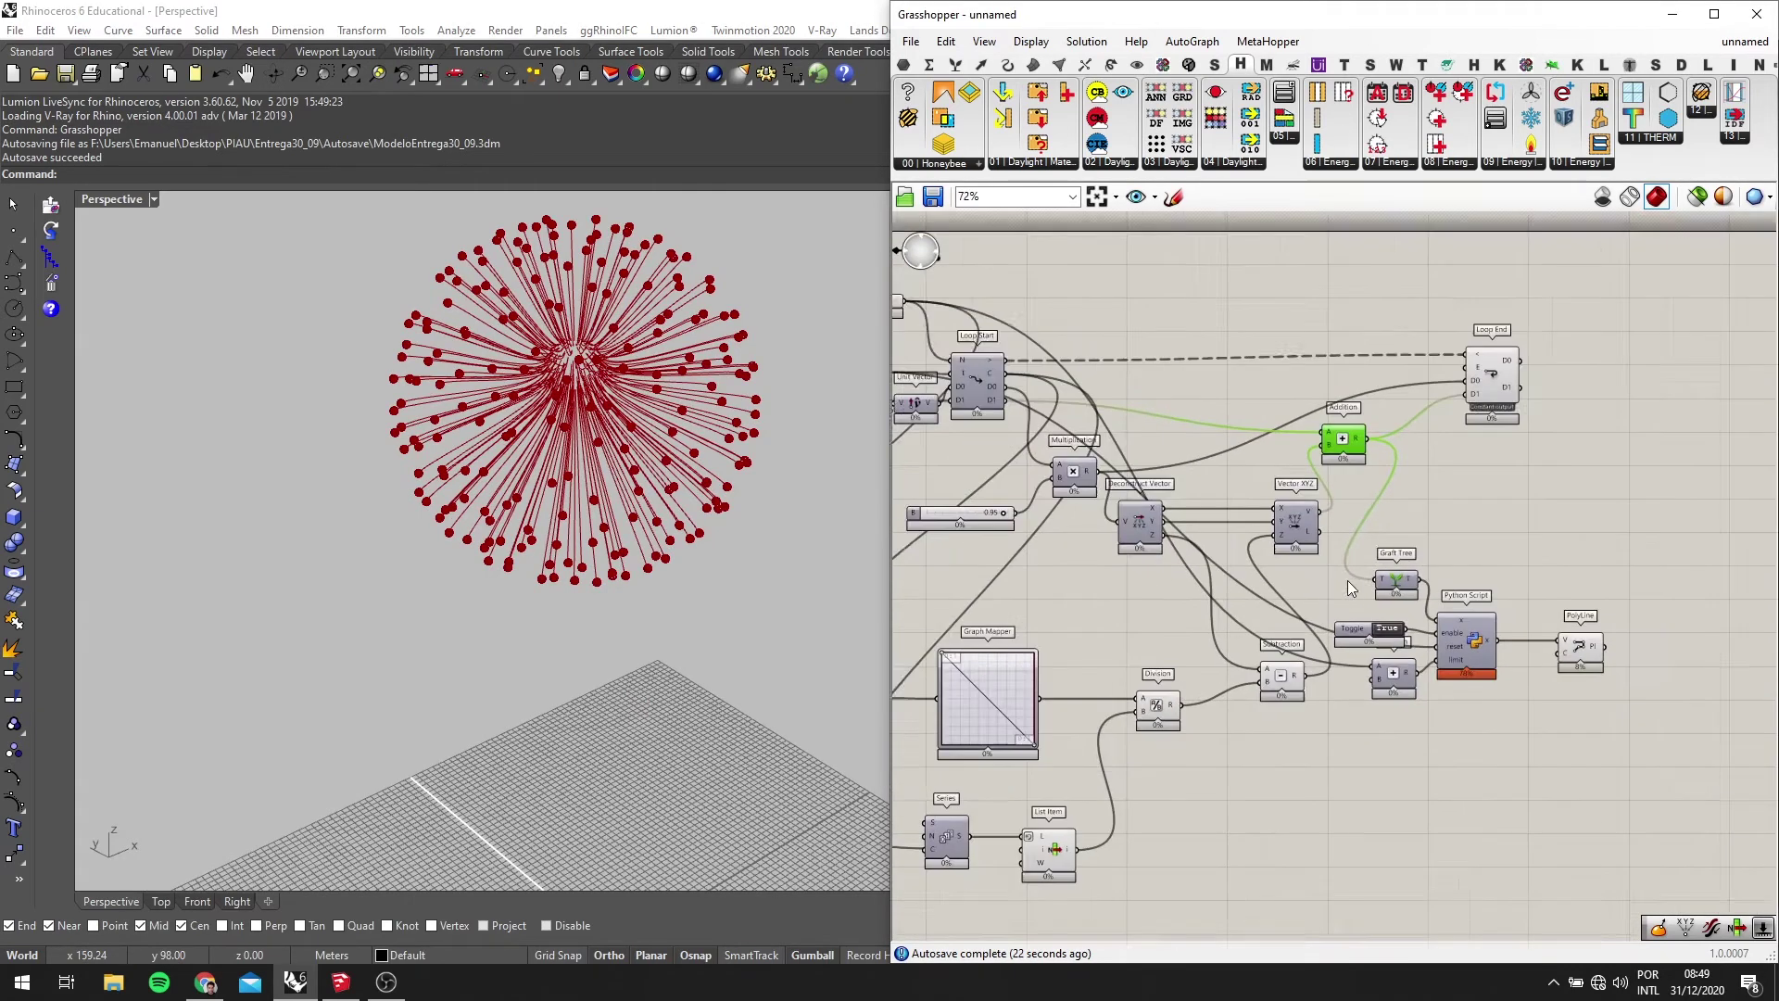
right_drag(1347, 580, 1412, 484)
scroll(1036, 686, up, 2)
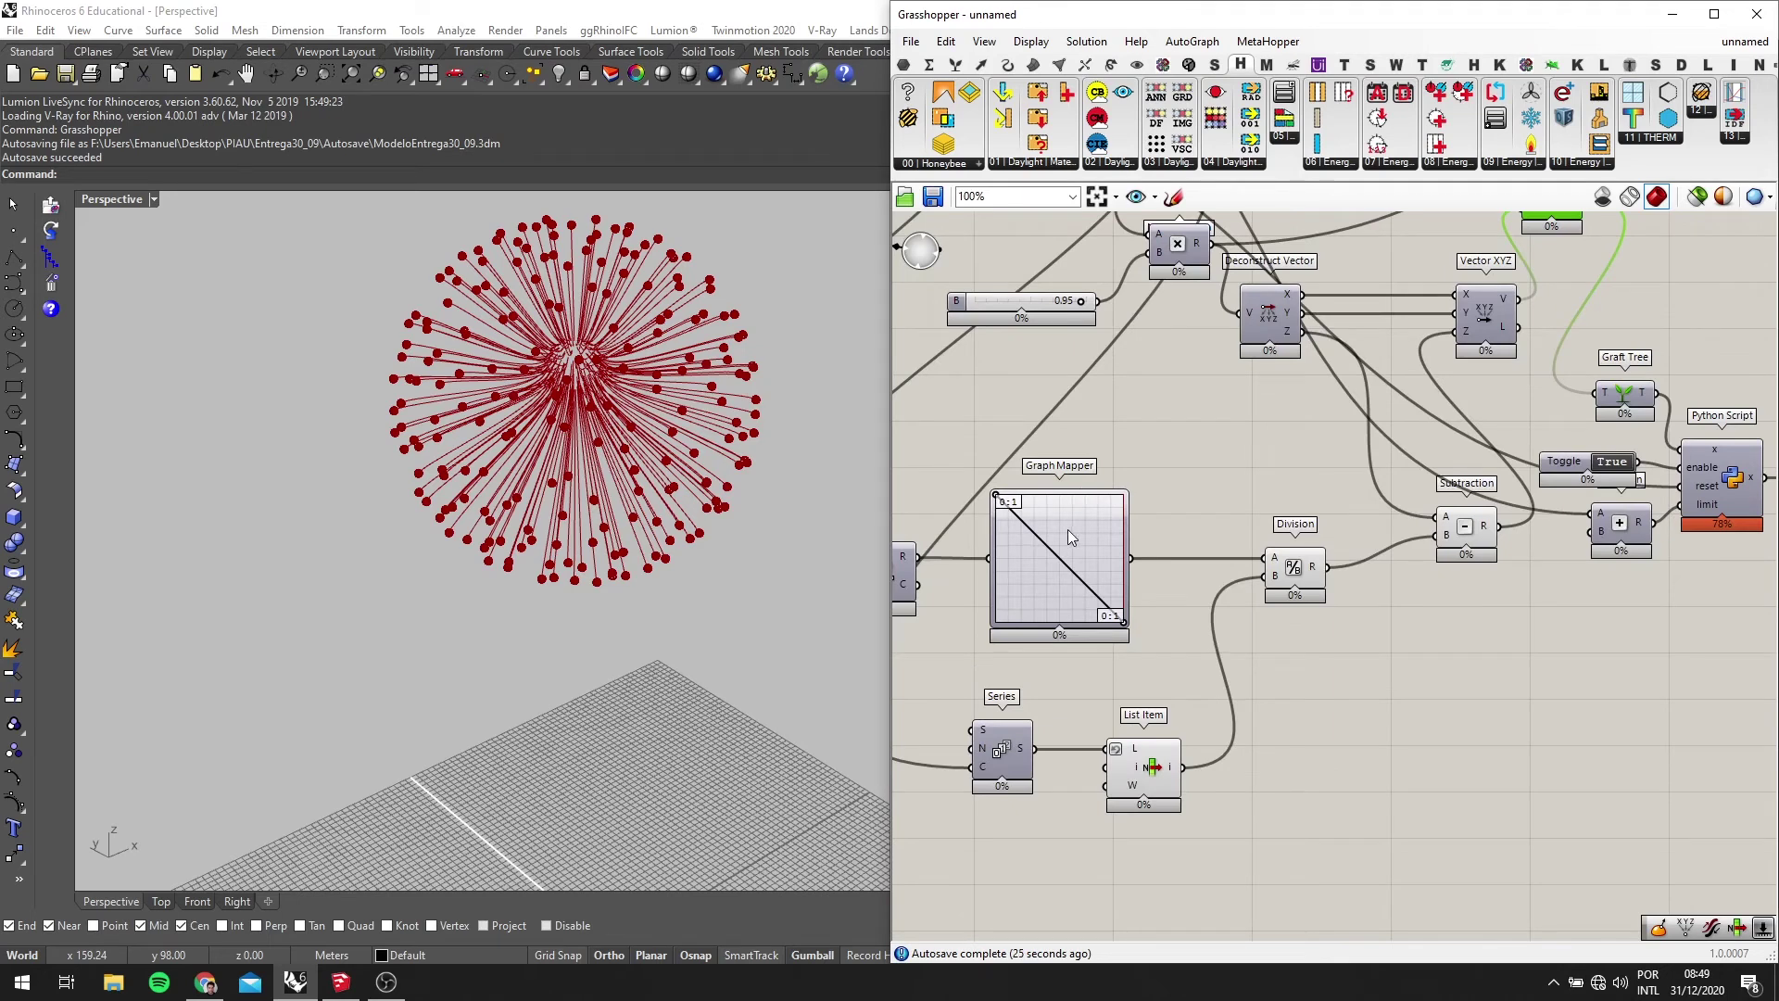
scroll(1070, 543, down, 2)
right_drag(1207, 496, 1220, 565)
scroll(1043, 616, up, 2)
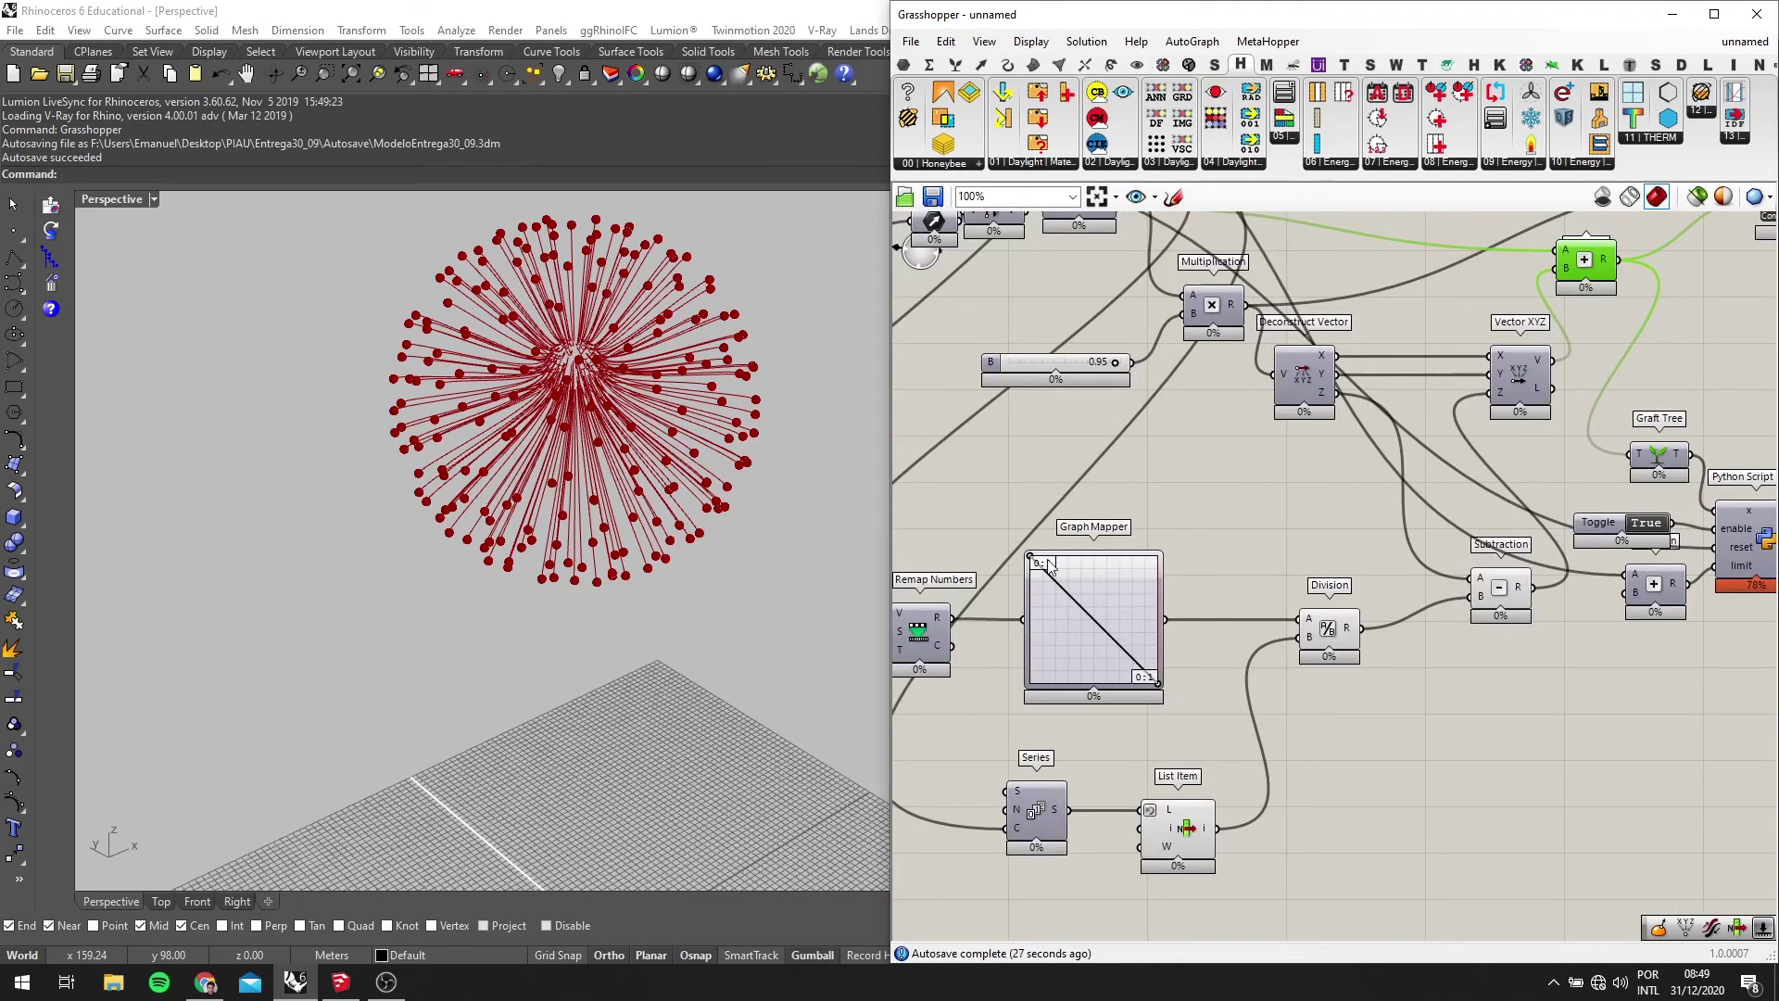
right_drag(723, 567, 714, 522)
right_drag(656, 280, 705, 465)
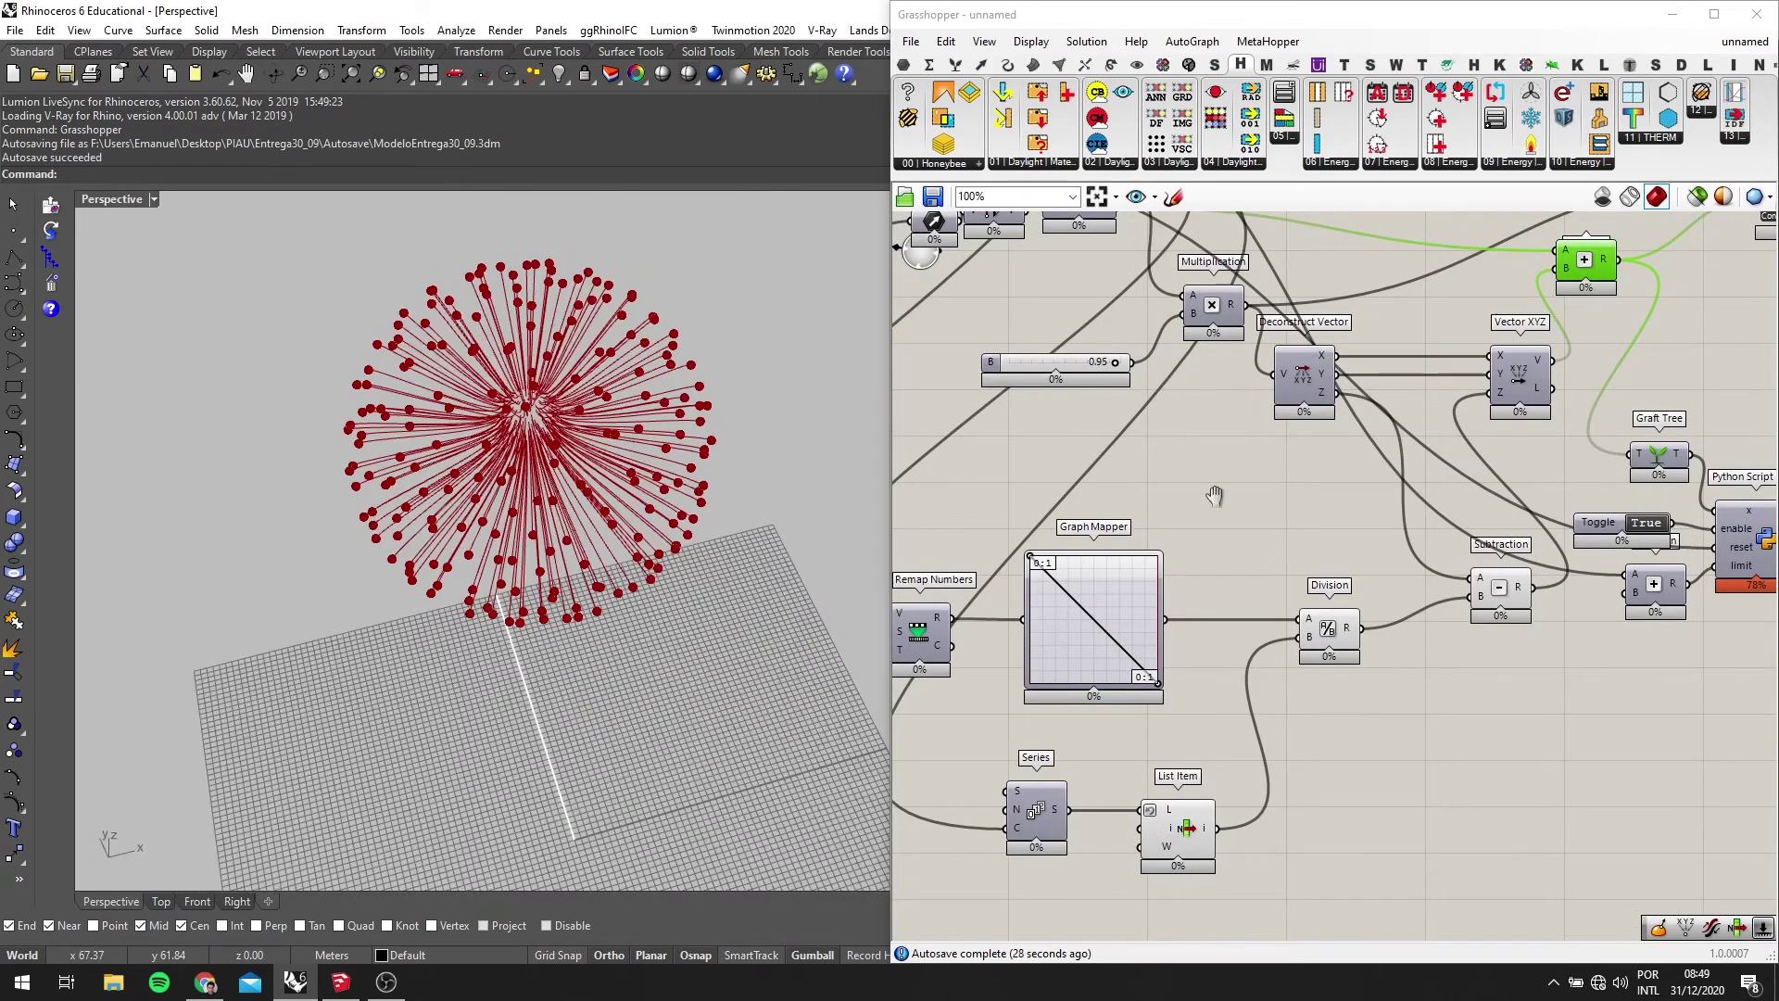
Examine how Multiplication, Vector XYZ and Addition are wired to Loop End's D0 and D1 inputs
right_drag(1215, 496, 1119, 548)
right_drag(1425, 490, 1317, 511)
right_drag(1462, 407, 1489, 459)
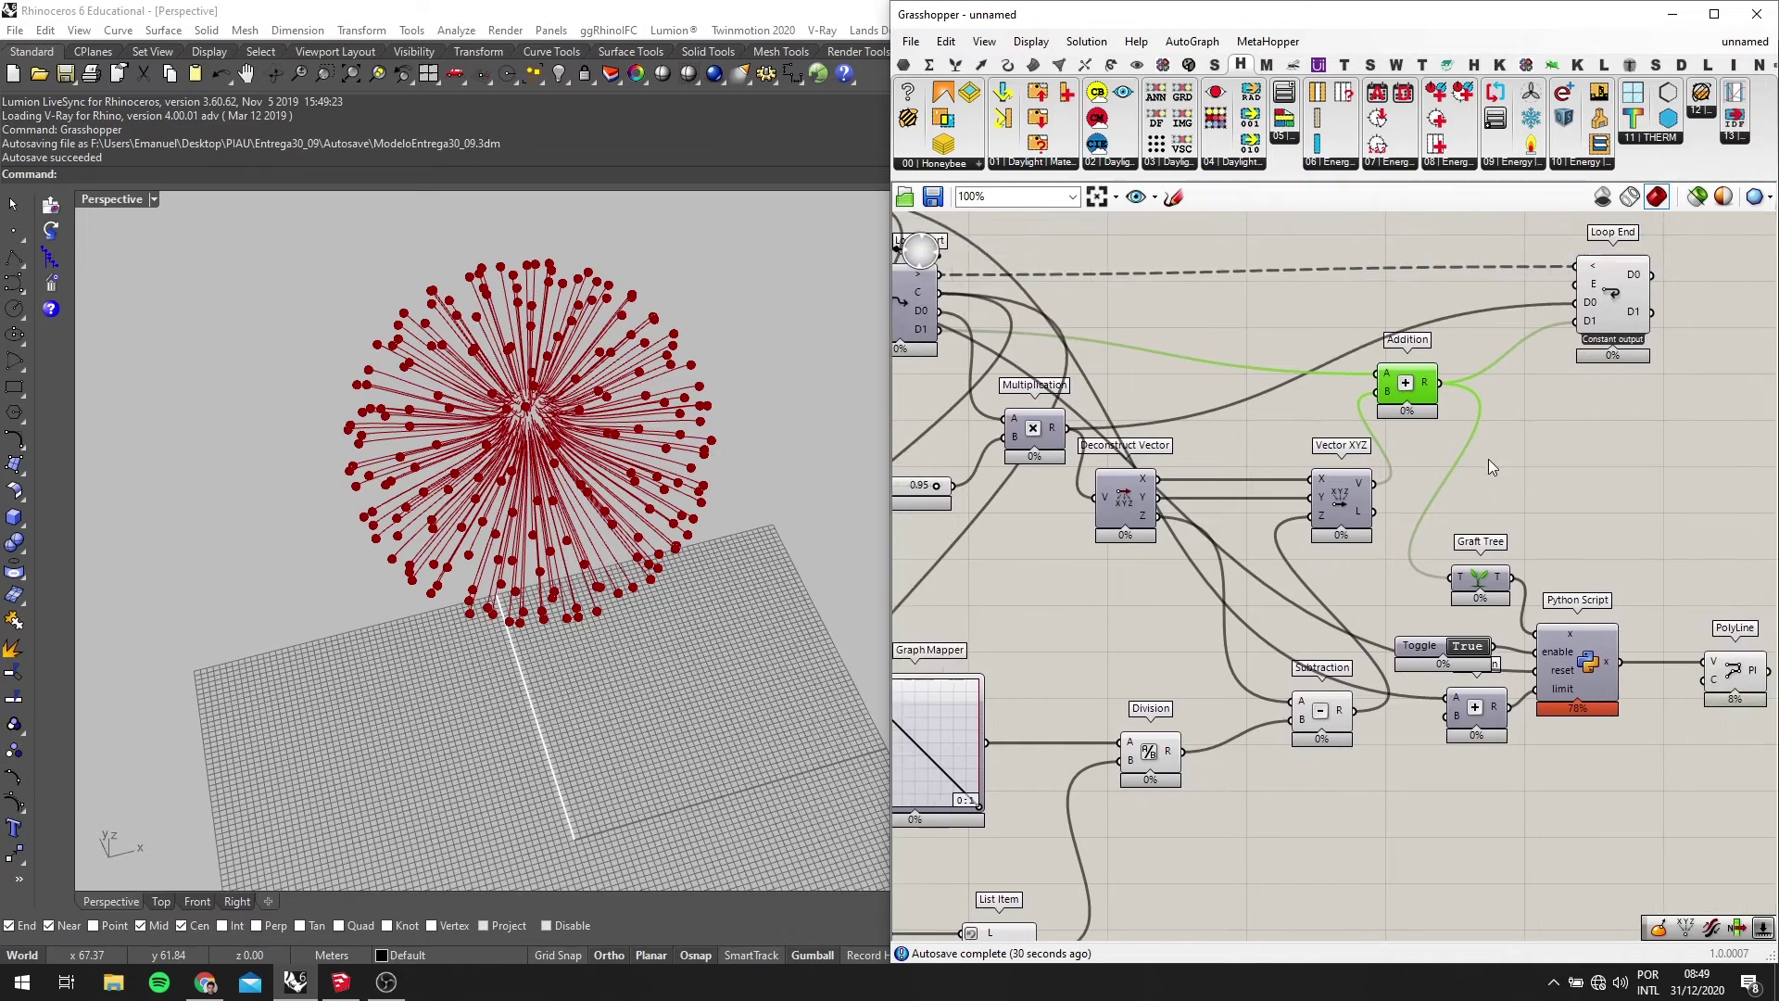
scroll(1571, 289, up, 2)
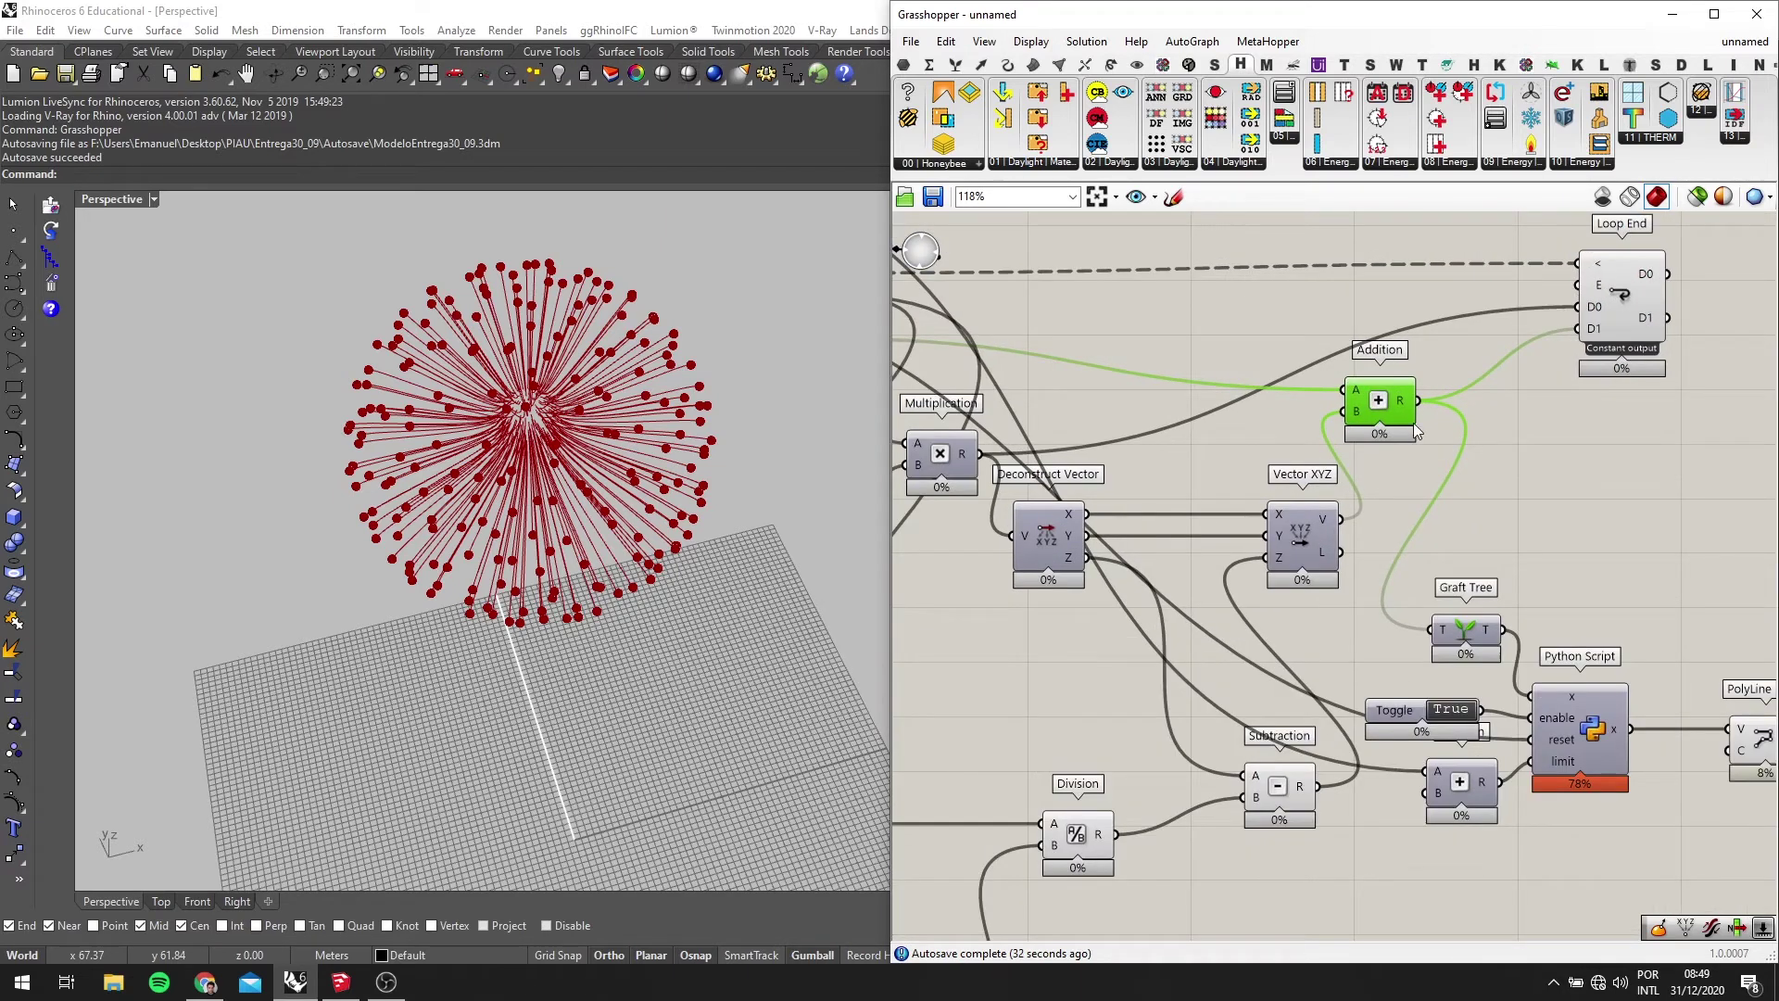
right_drag(1330, 545, 1462, 478)
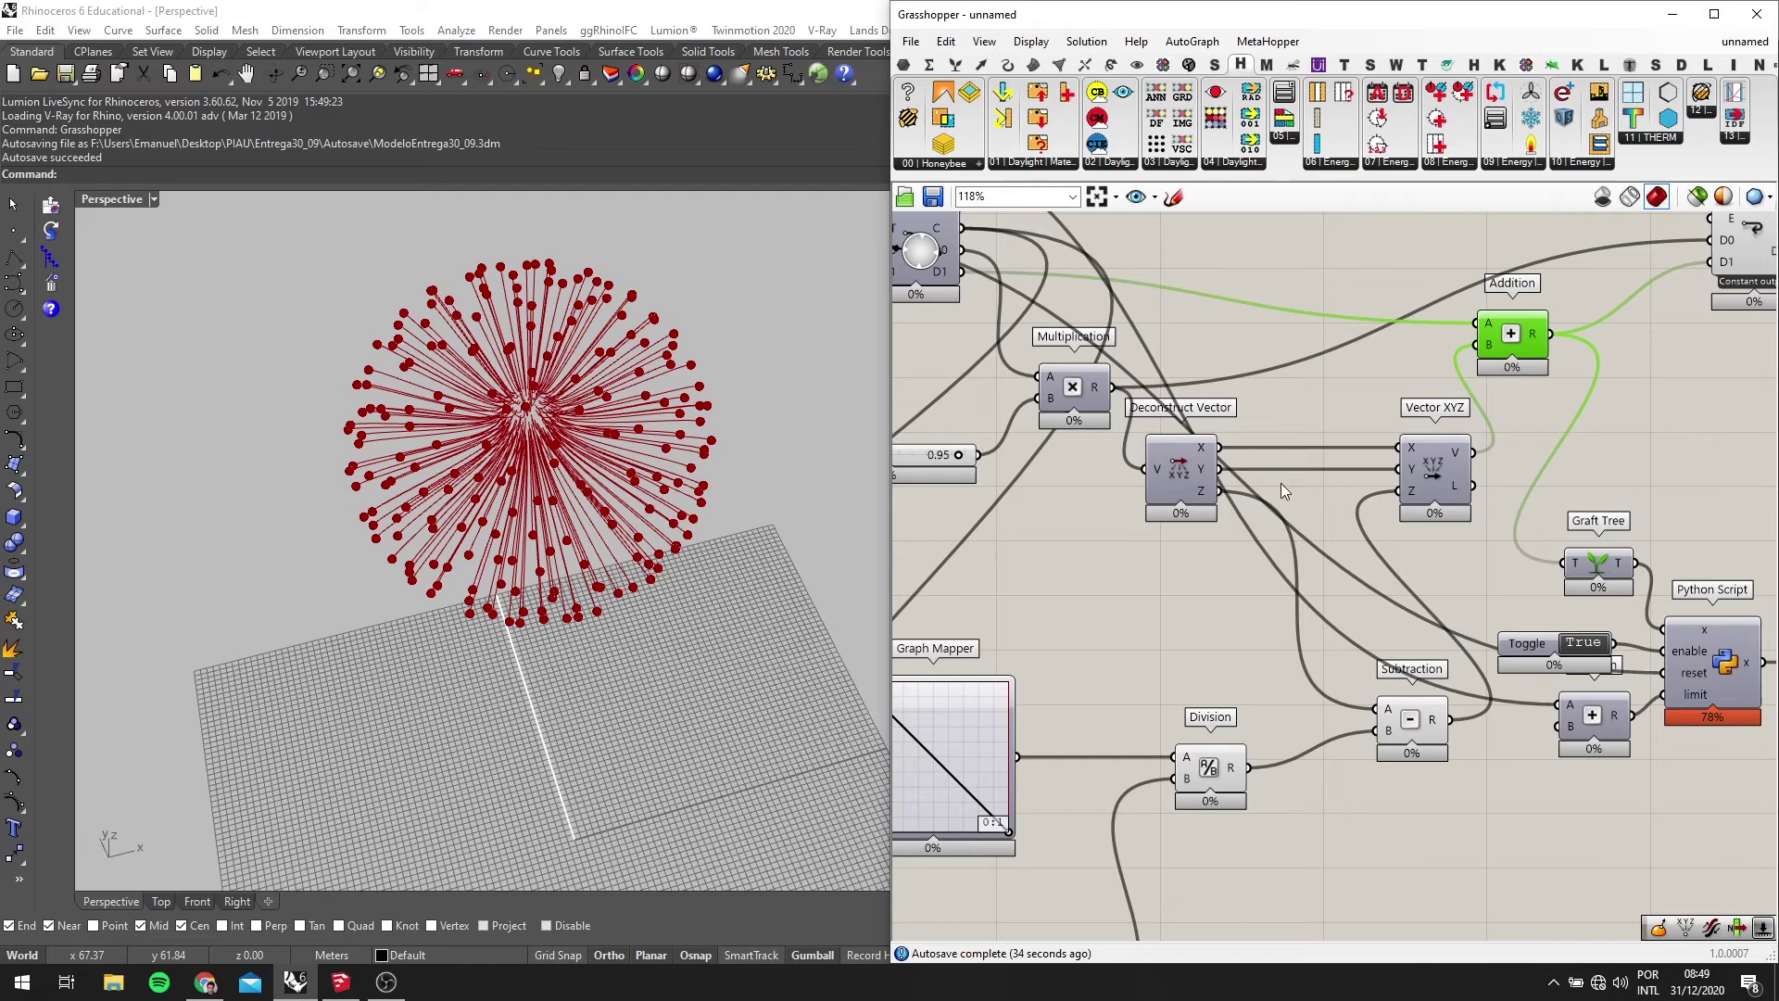
scroll(486, 343, up, 3)
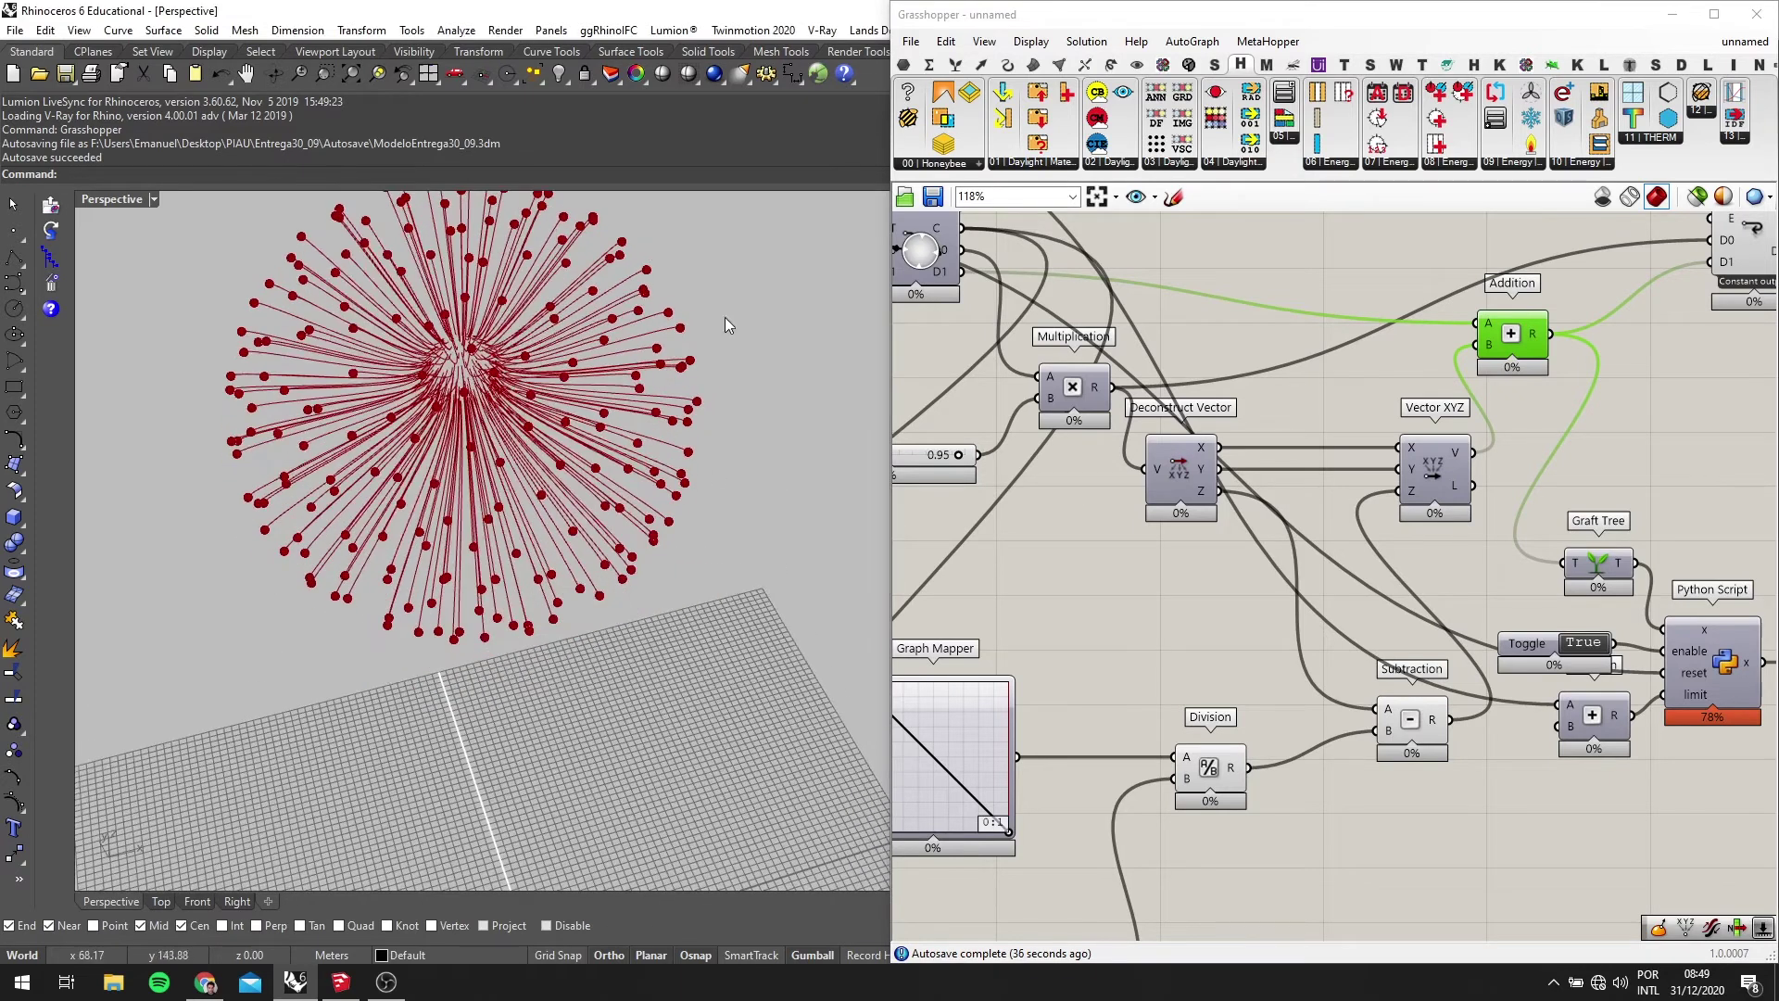
Connect Vector XYZ's V output to Loop End's D0 input in place of Multiplication's result, and rerun the loop with its Button
right_drag(1576, 416, 1500, 453)
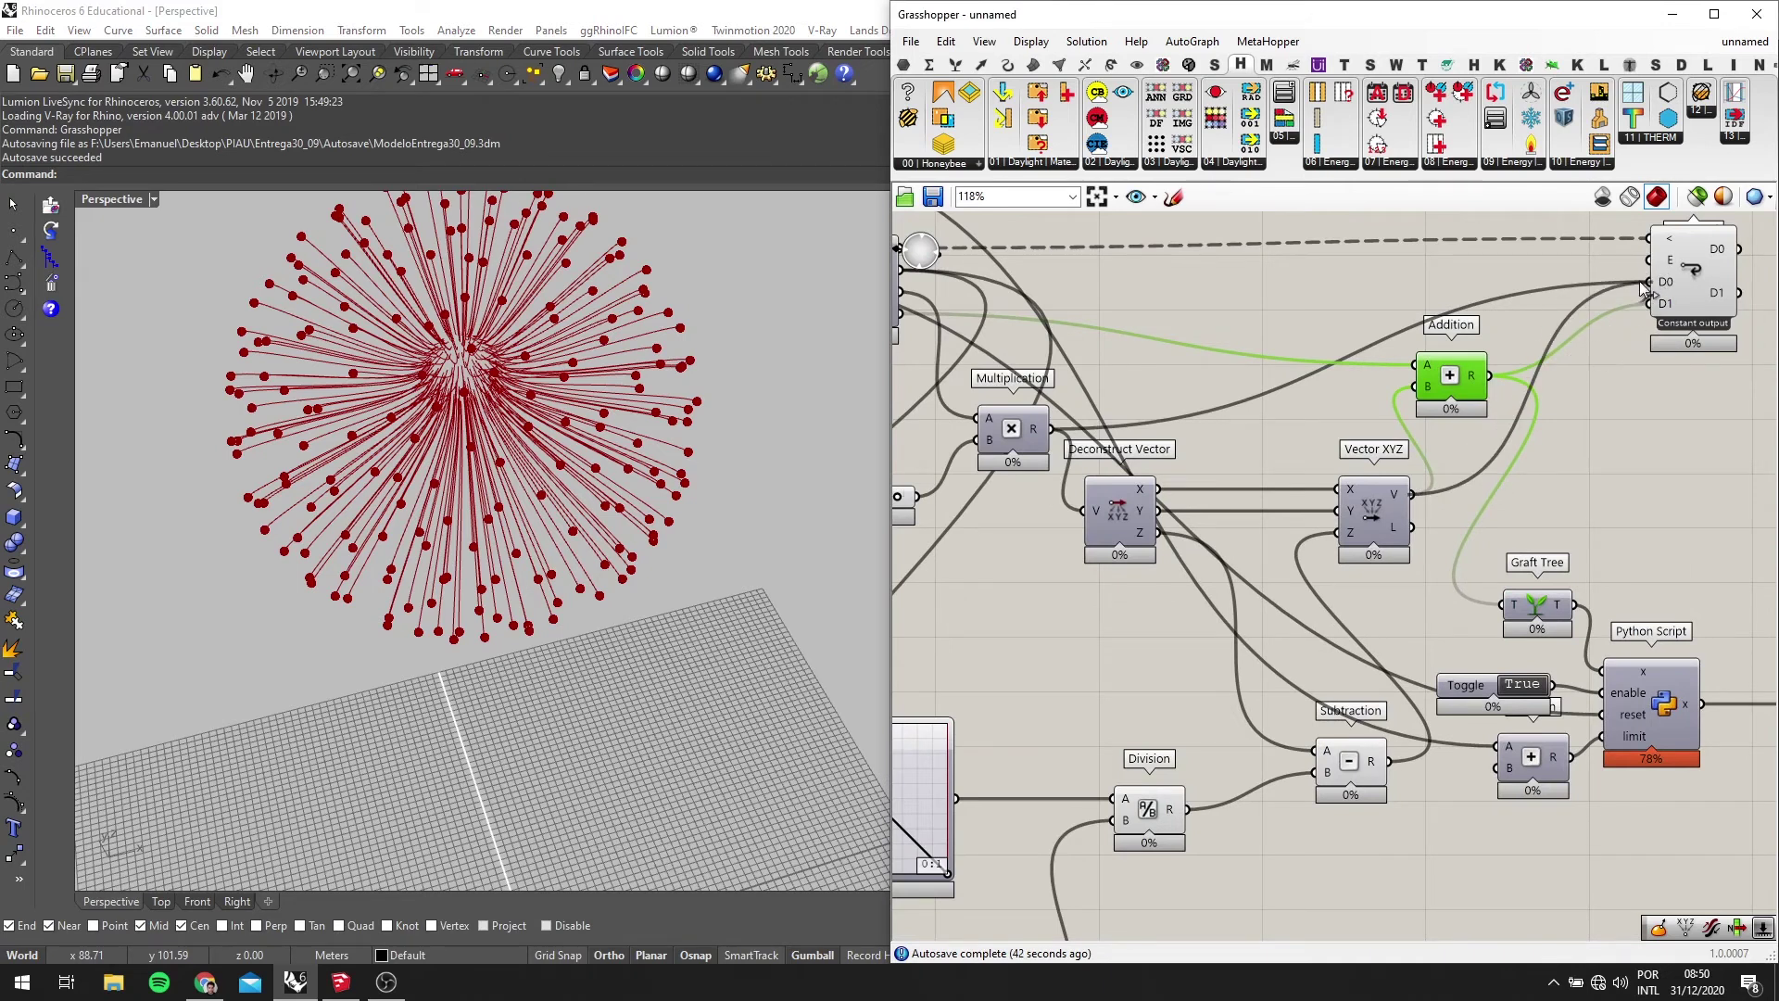
scroll(1601, 334, down, 3)
scroll(612, 399, down, 3)
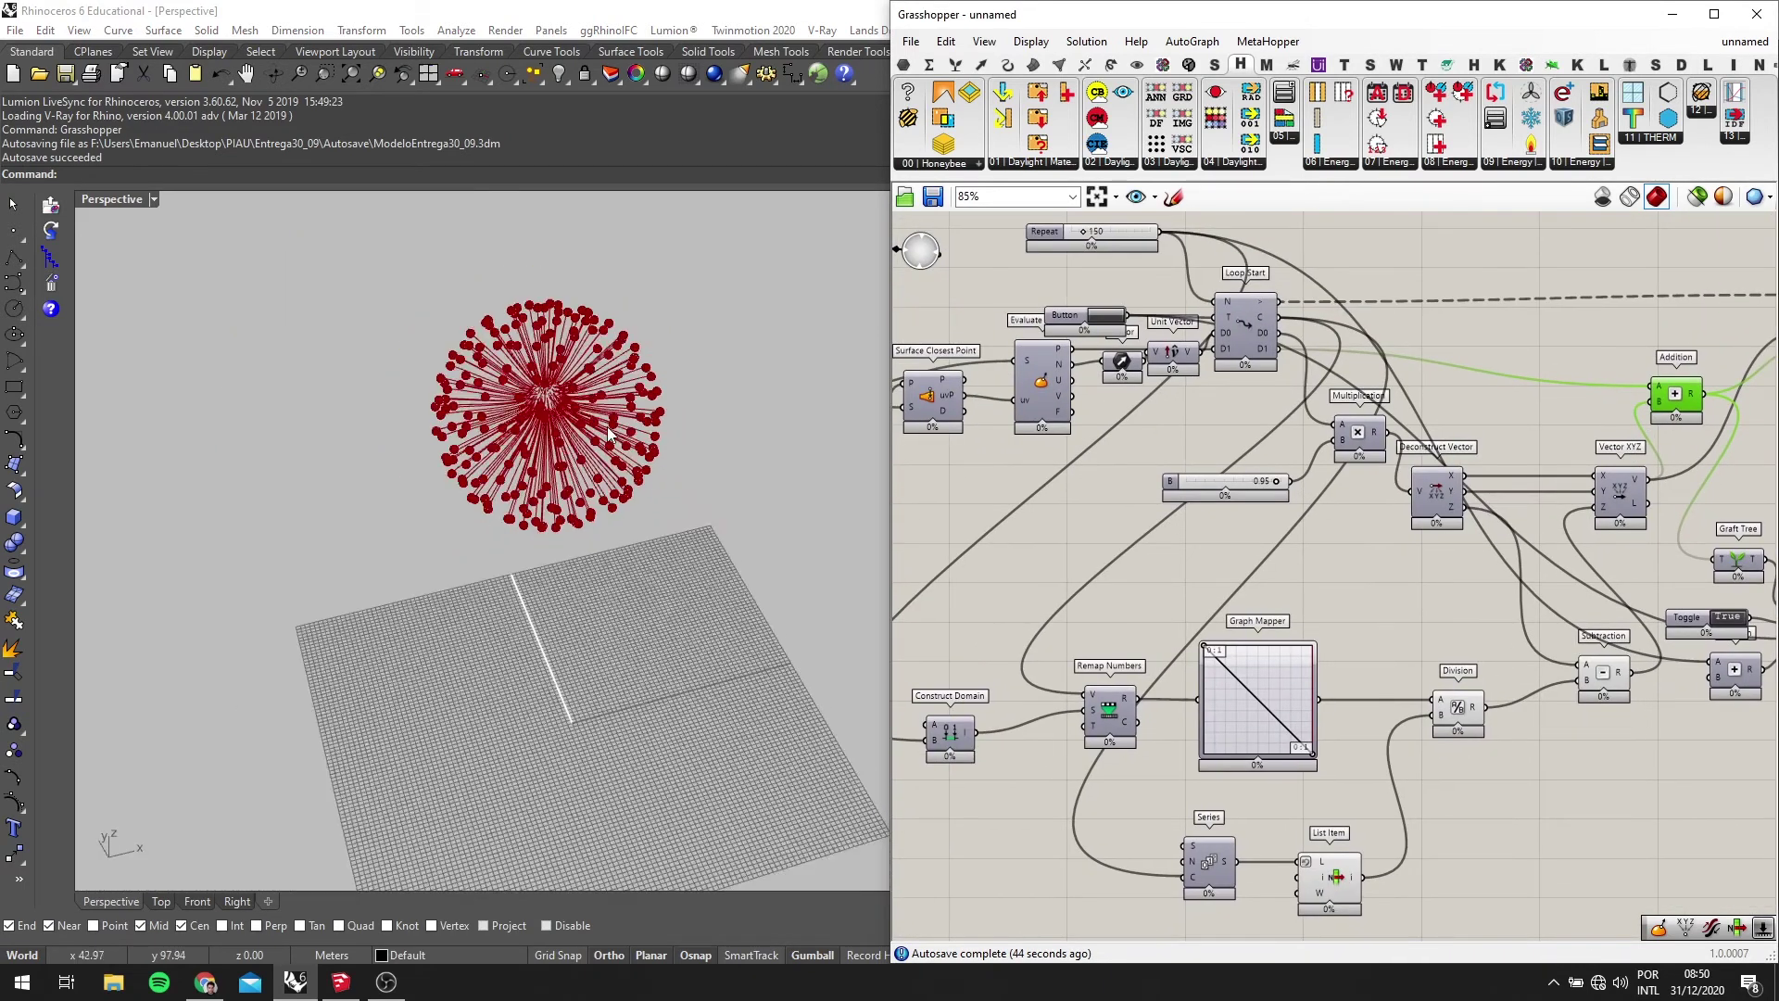
click(1106, 318)
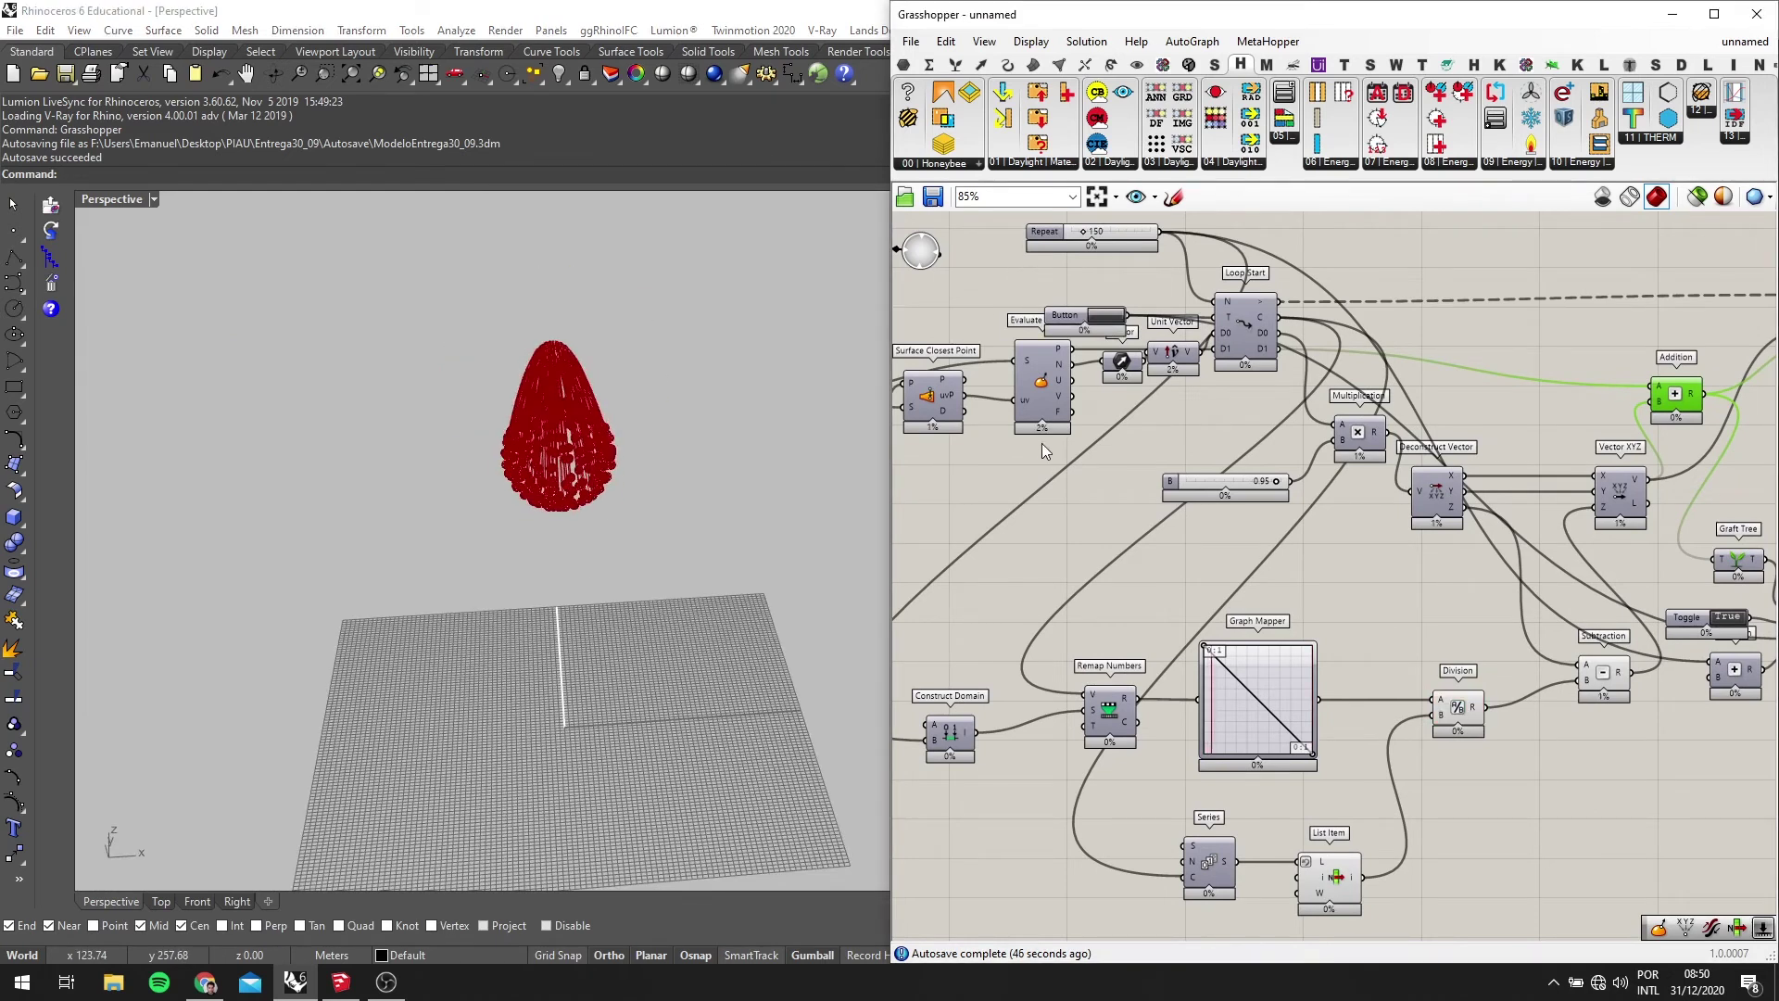
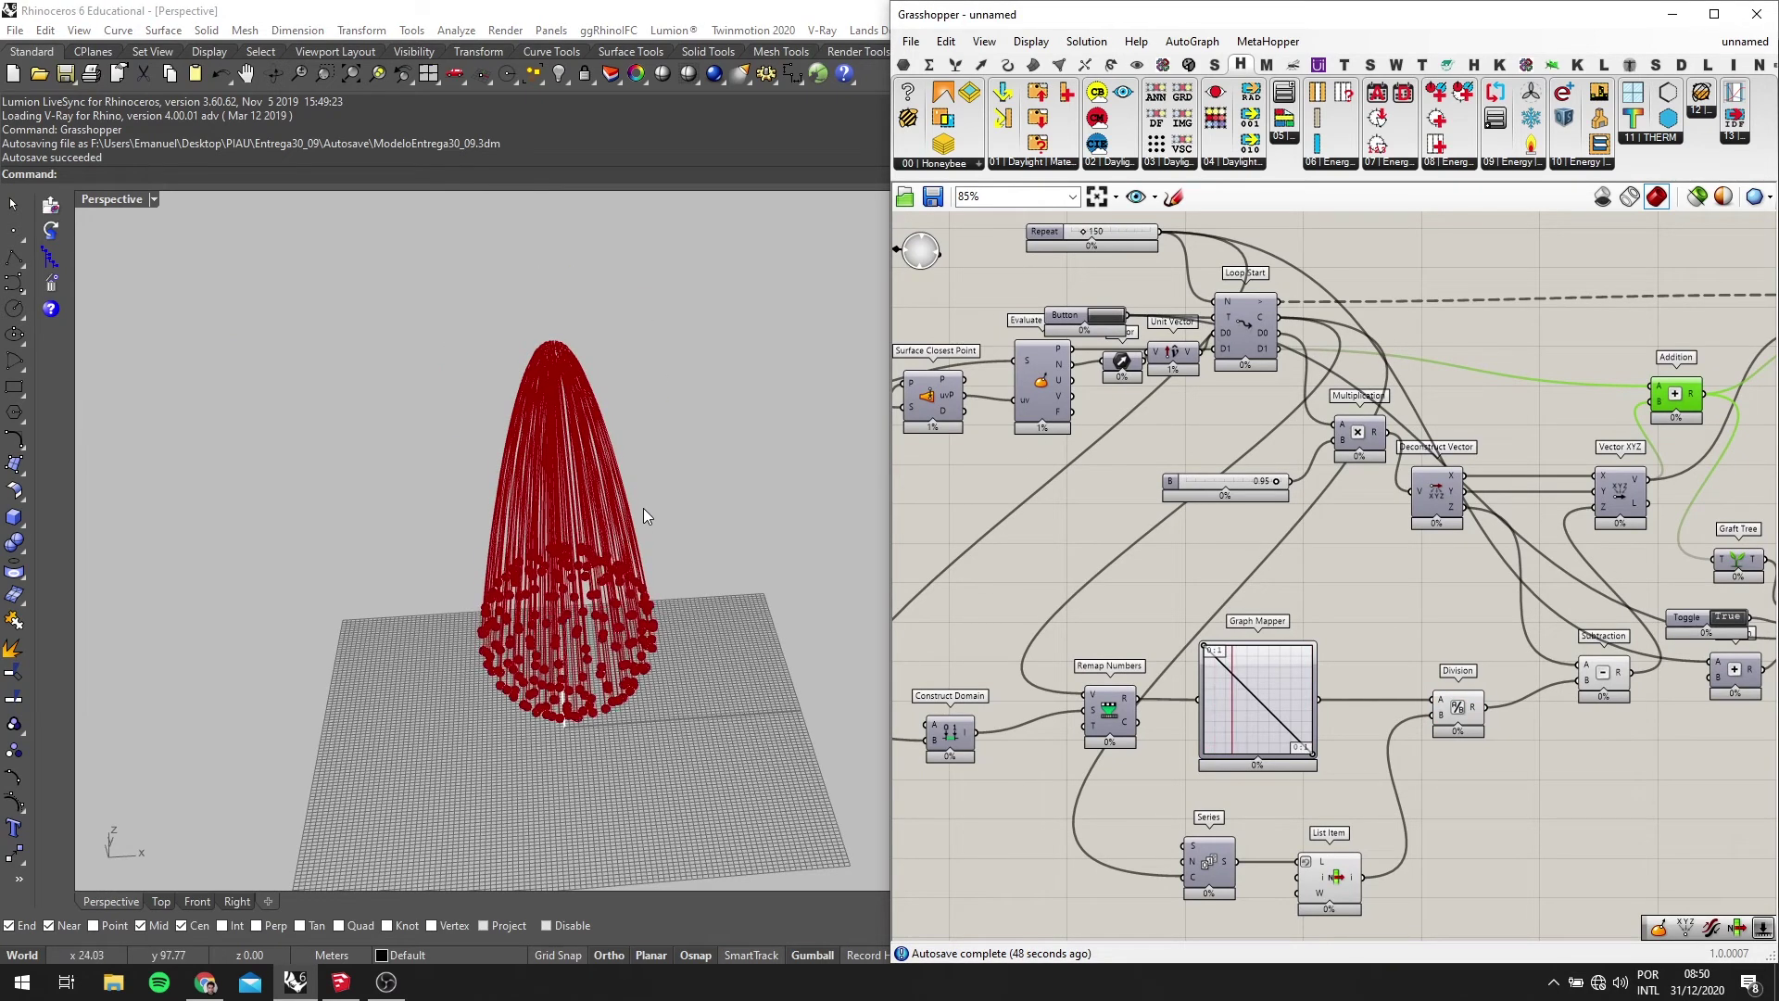
Orbit and zoom the Perspective viewport to inspect the drooping lines and their end points from several angles
right_drag(649, 493, 751, 445)
scroll(576, 691, up, 3)
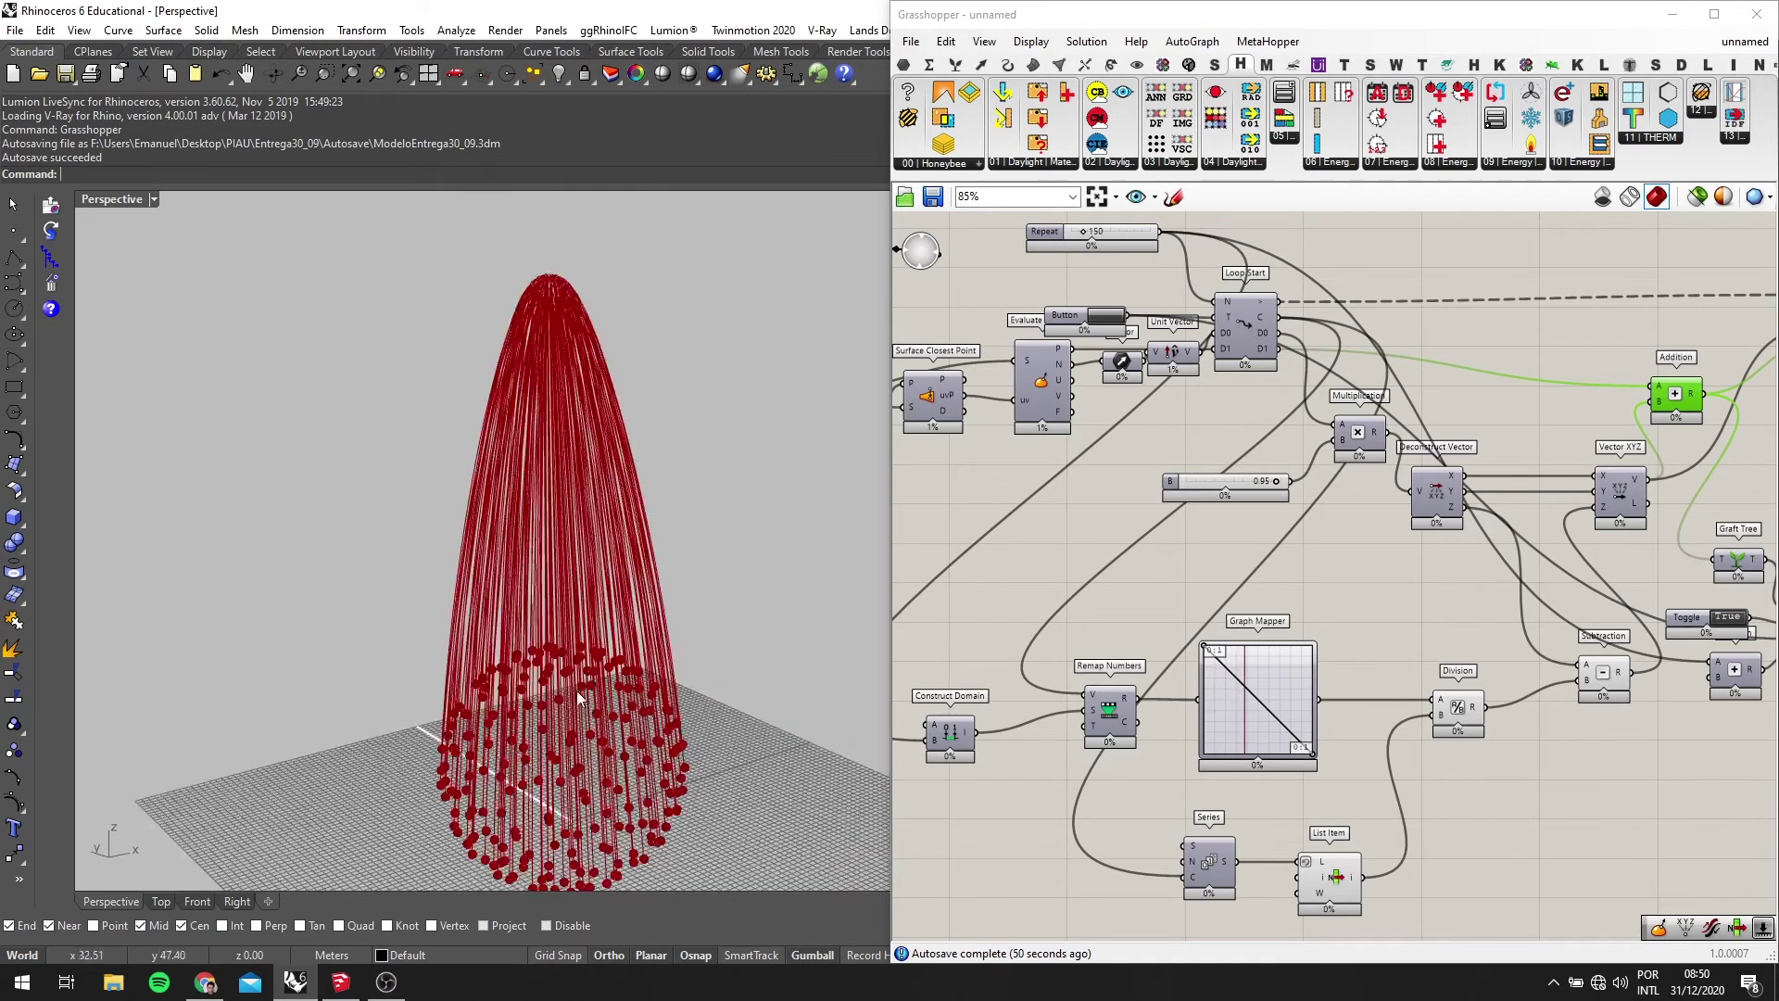
right_drag(576, 691, 640, 630)
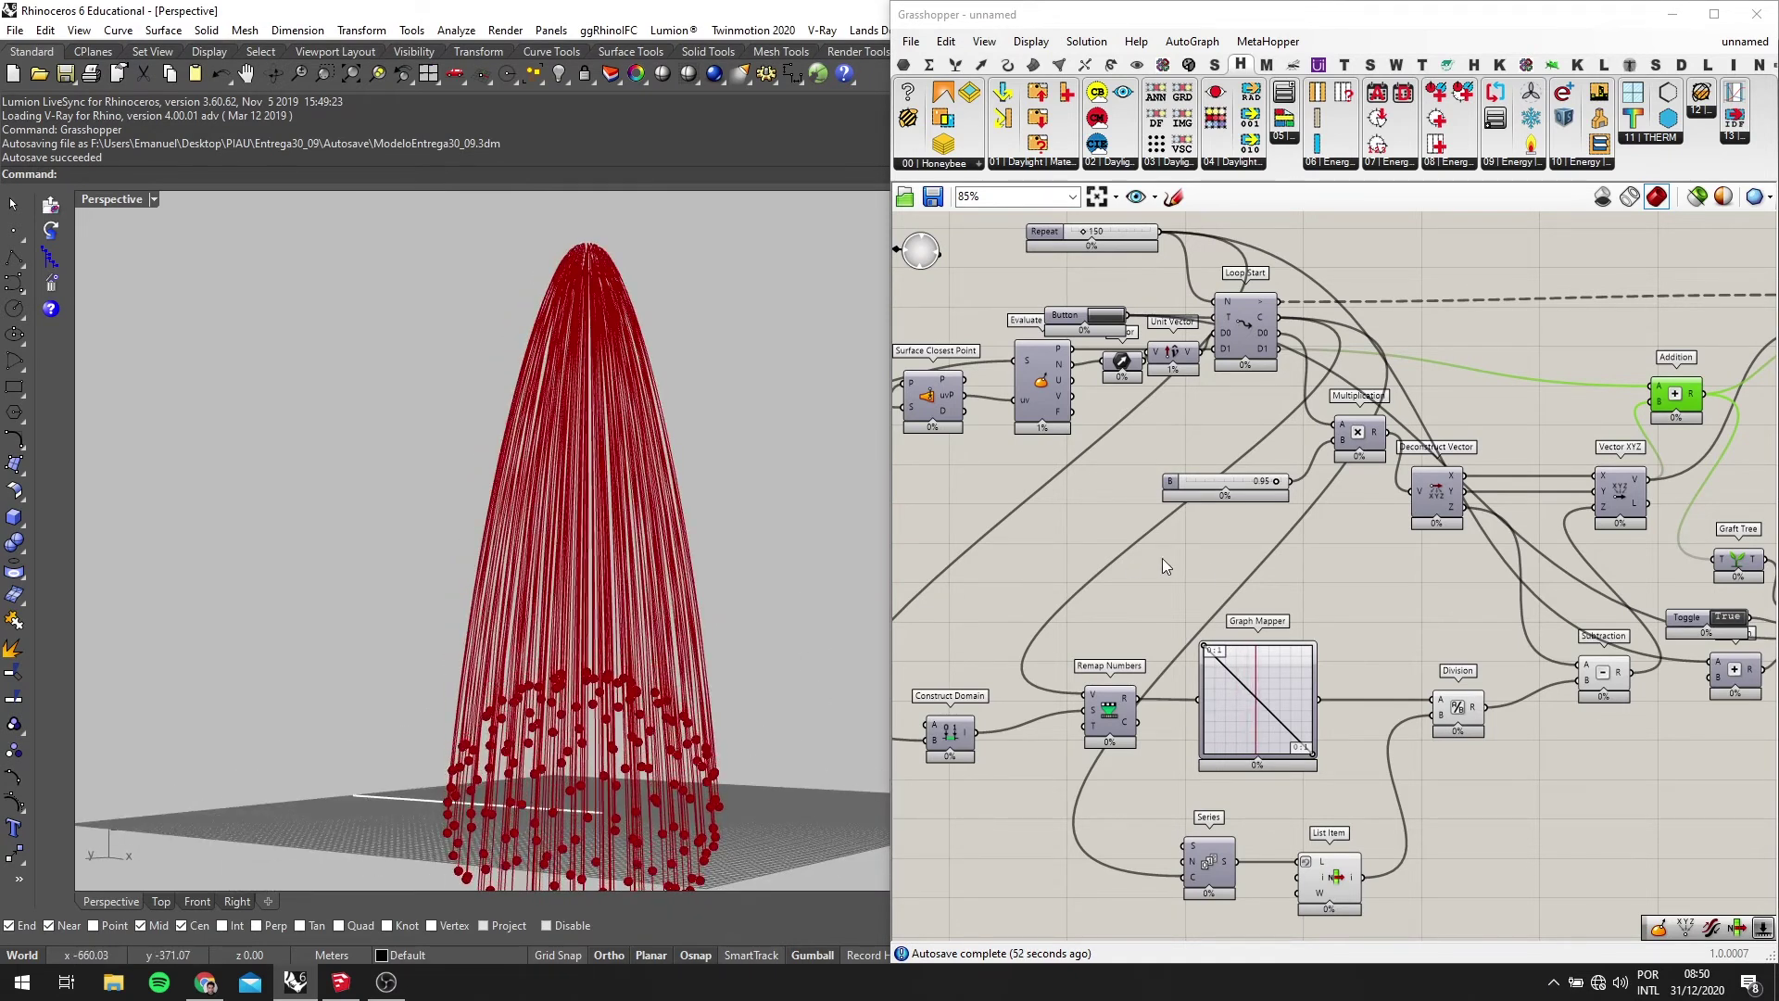
scroll(1204, 565, up, 1)
scroll(584, 701, up, 4)
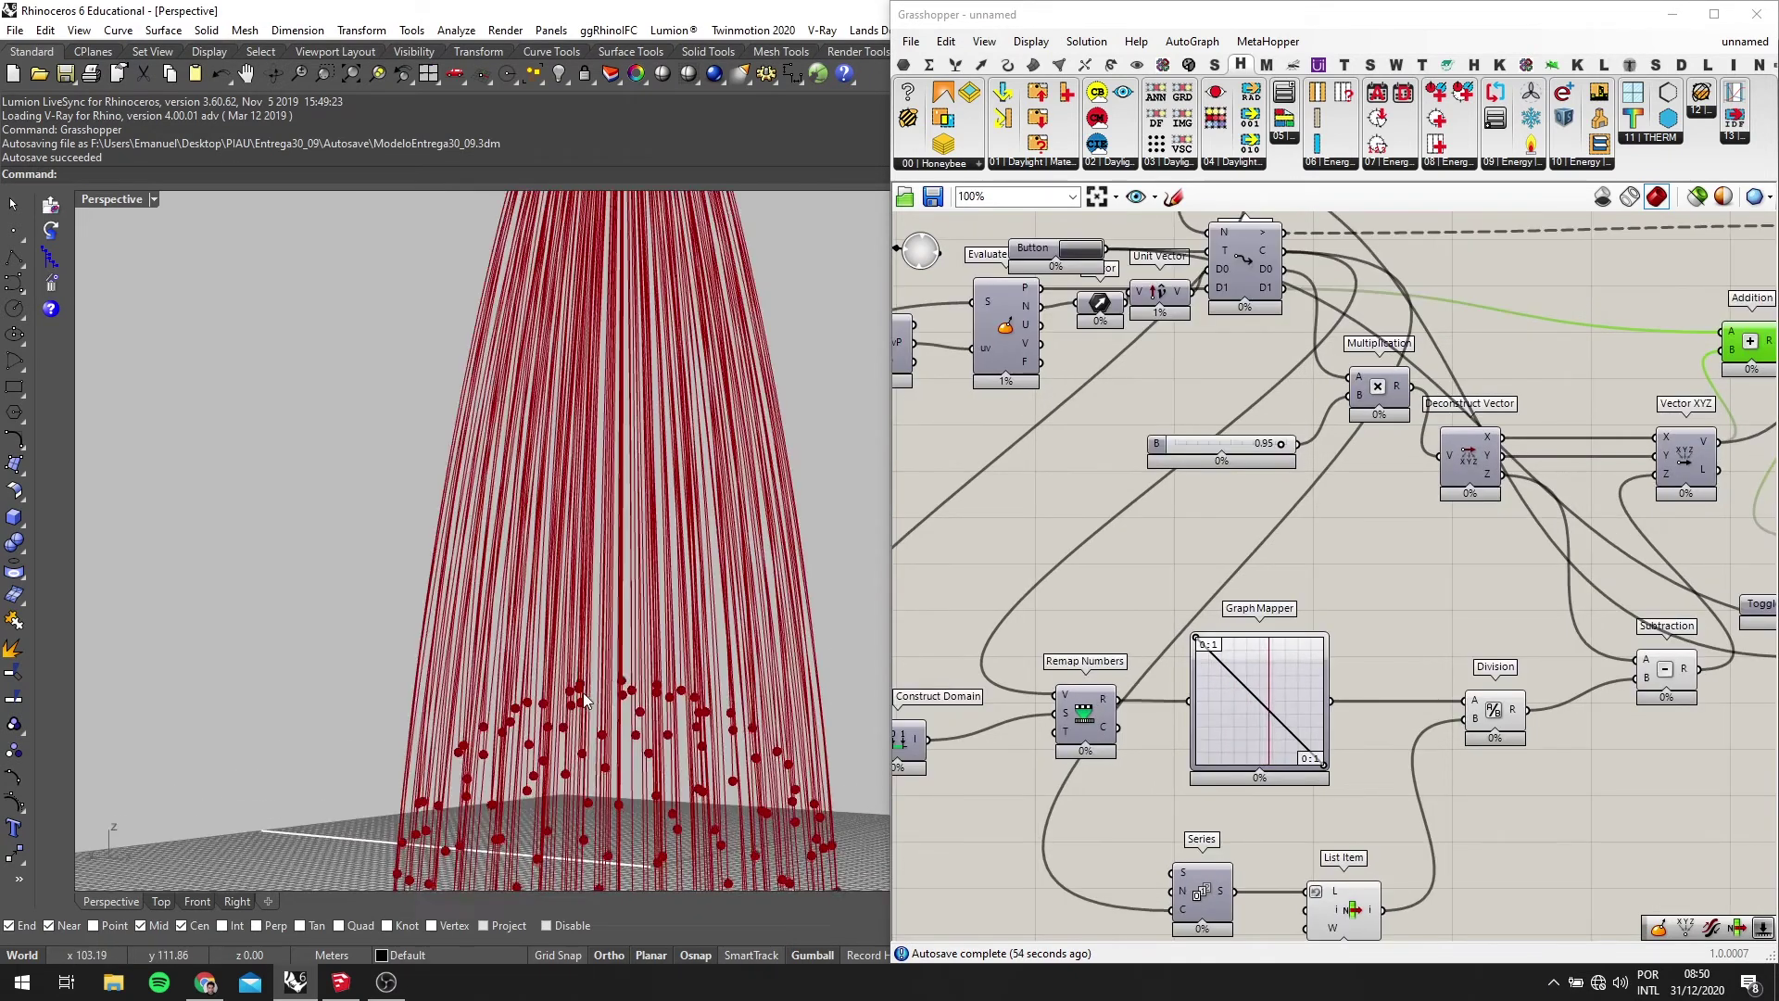
scroll(662, 671, down, 5)
right_drag(587, 710, 620, 693)
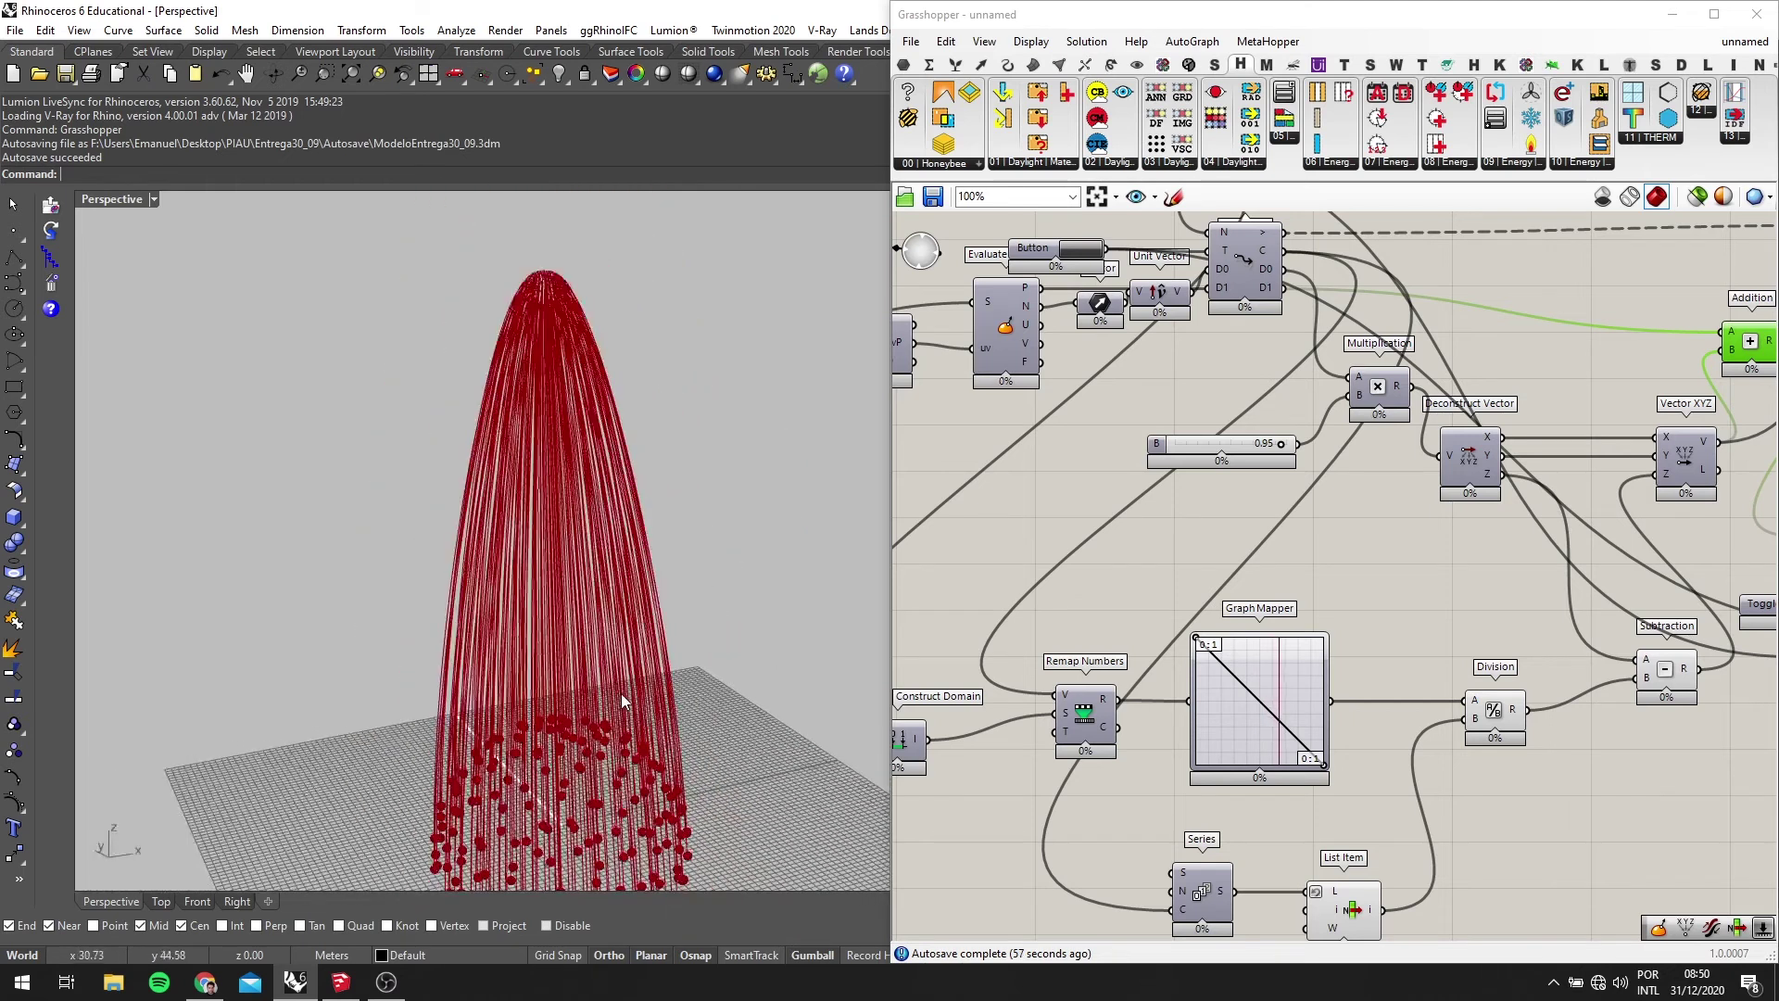
scroll(1108, 839, up, 2)
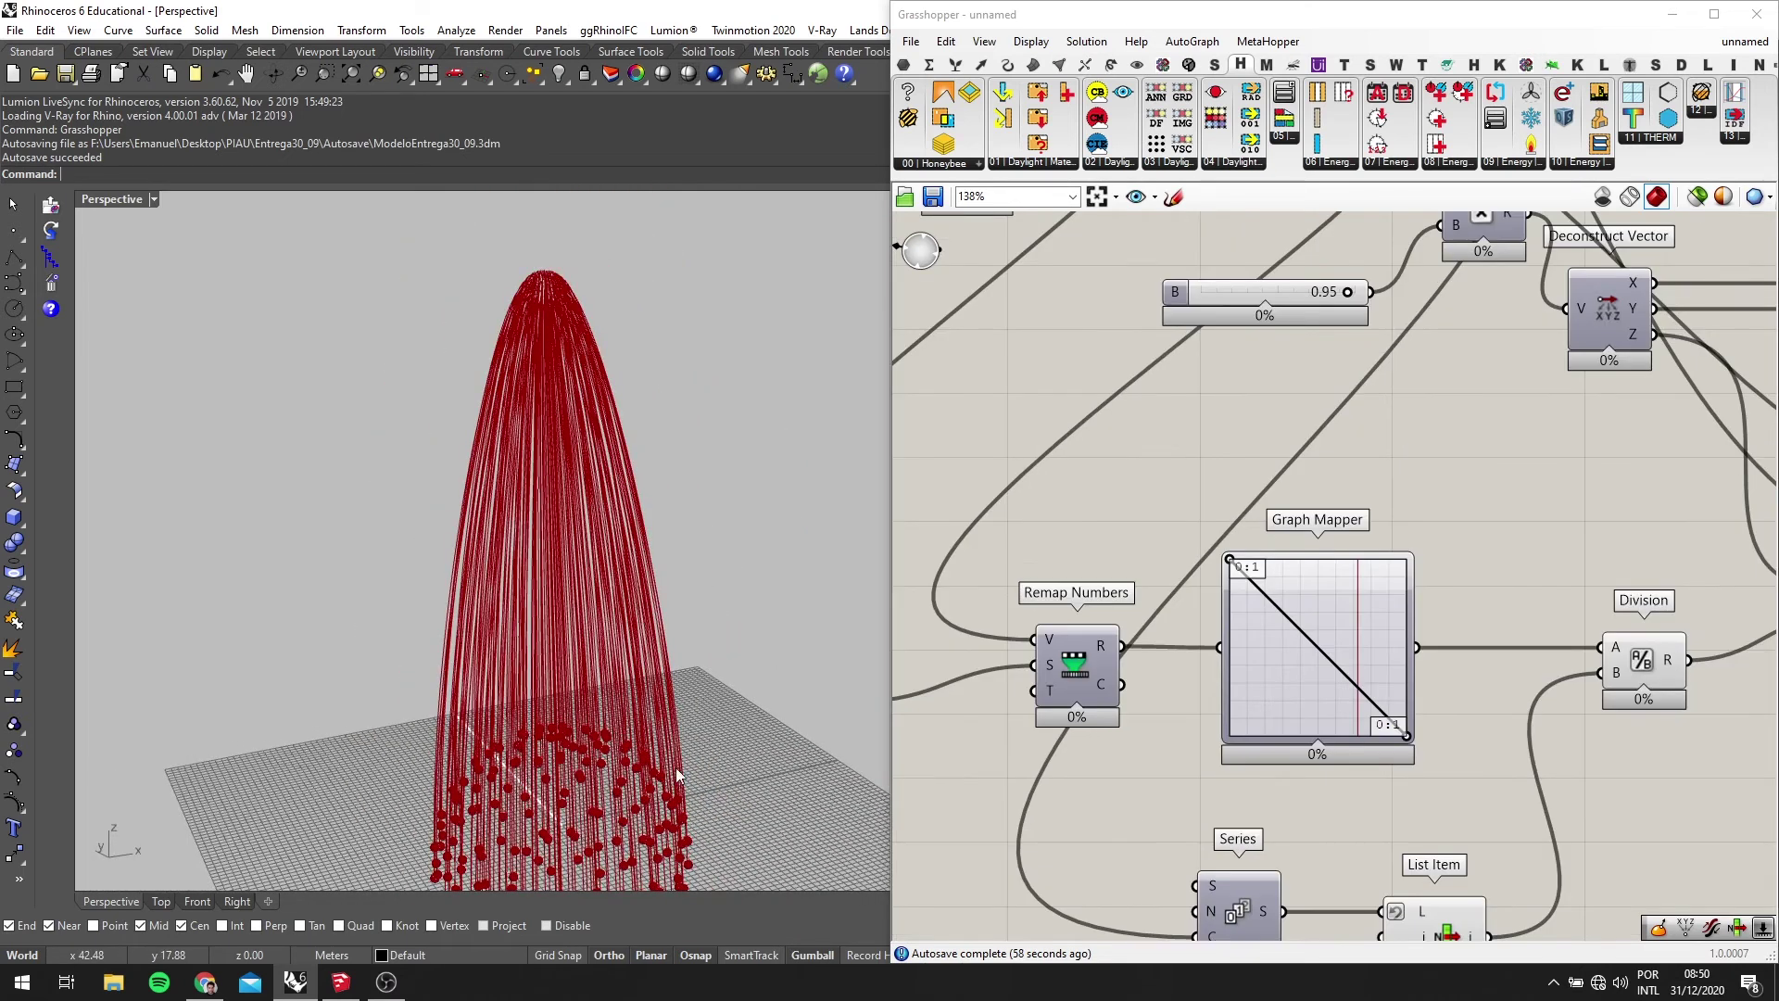
mouse_move(584, 738)
right_down()
mouse_move(596, 683)
mouse_move(656, 593)
mouse_move(674, 601)
mouse_move(586, 744)
right_up()
scroll(613, 695, up, 5)
Inspect the result value of Division that feeds the B input of Subtraction
right_drag(1545, 722, 1328, 664)
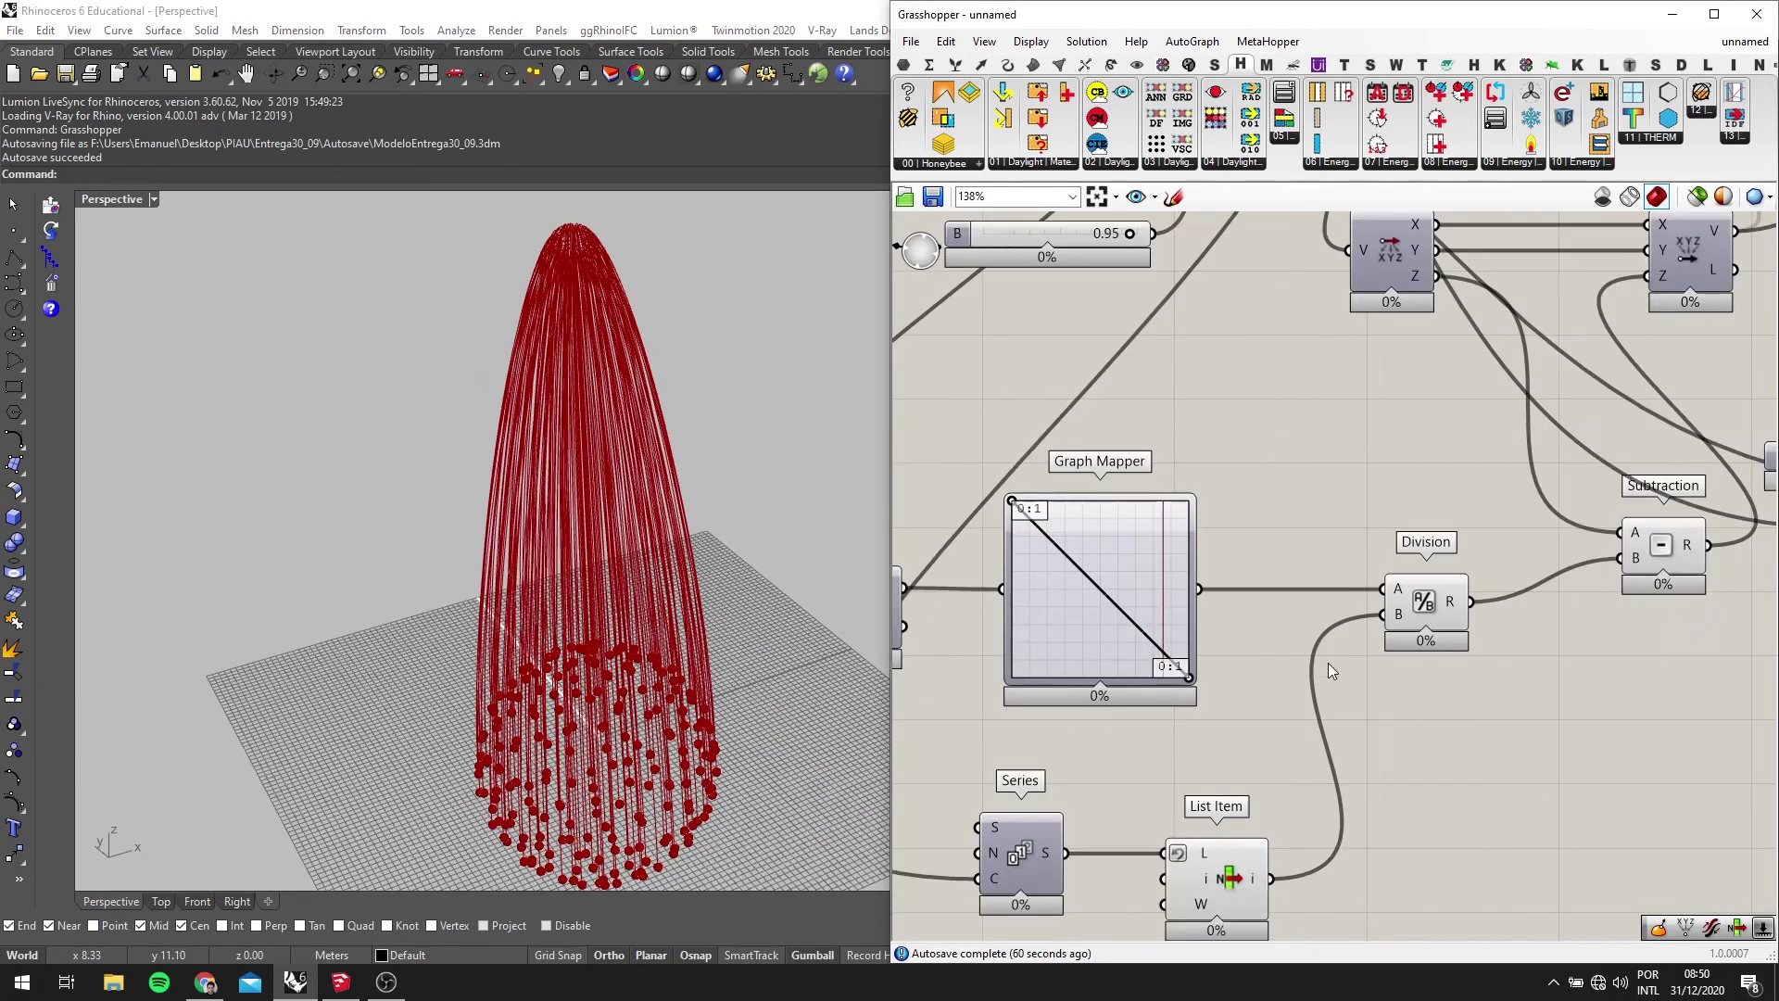
scroll(1504, 598, down, 3)
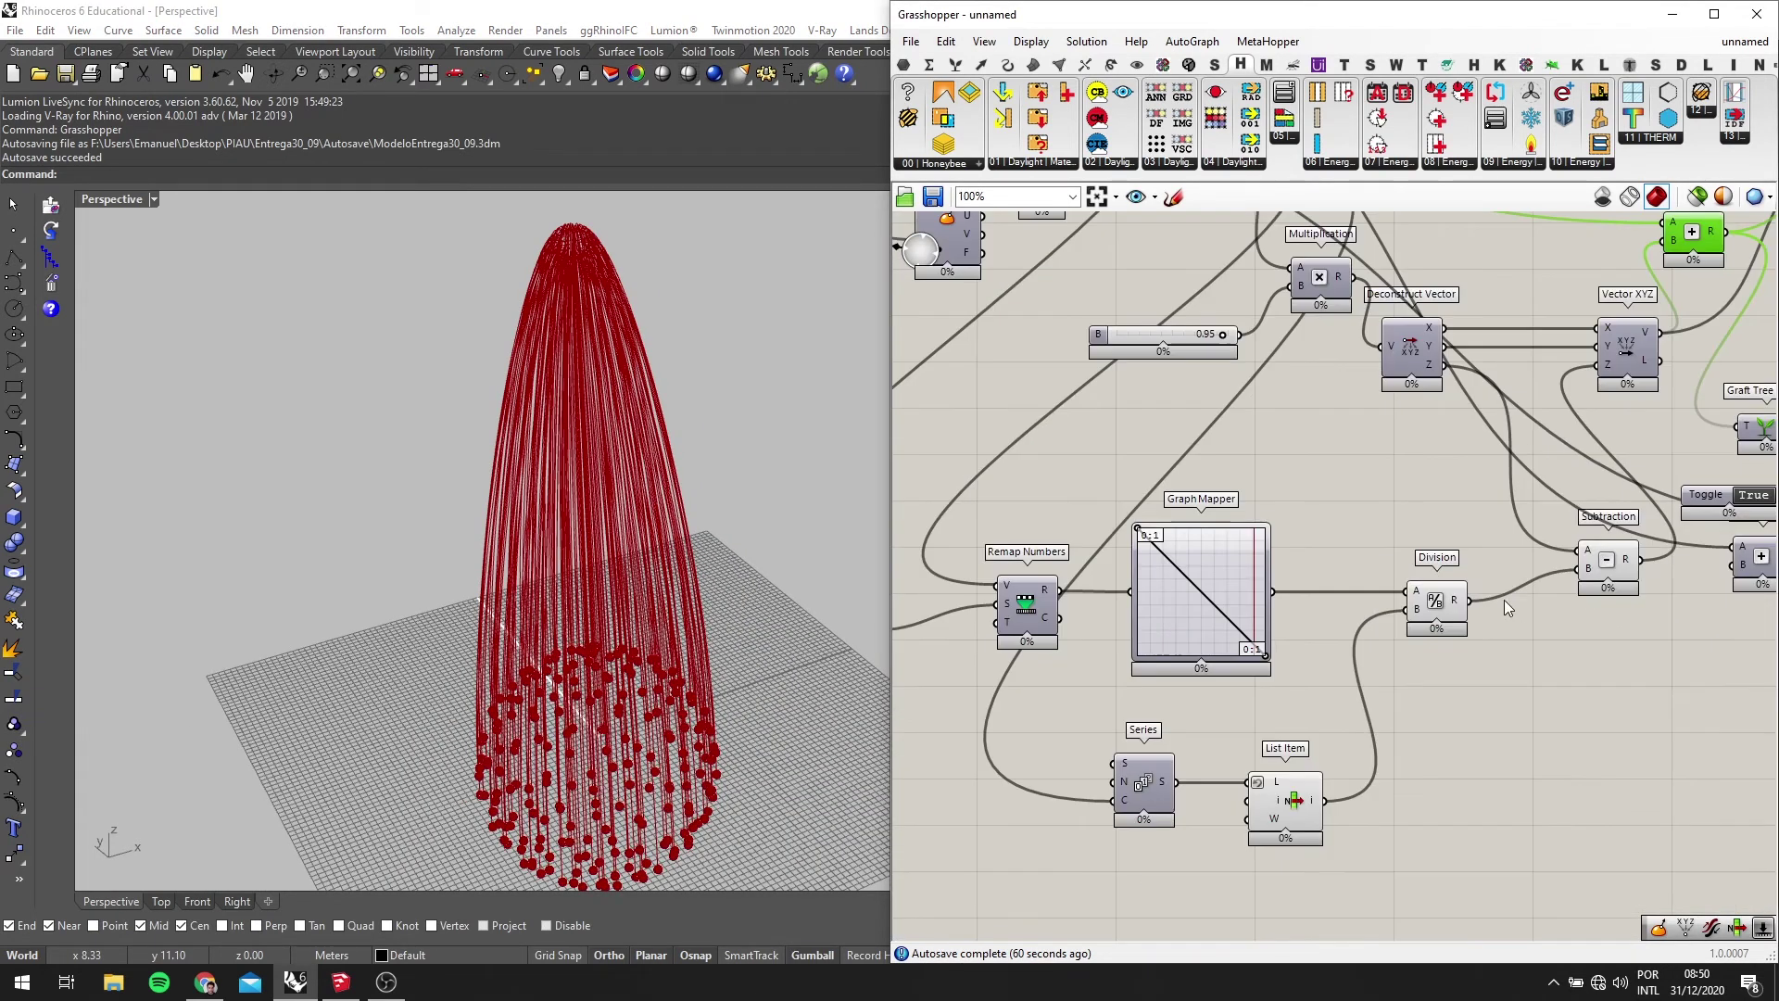
scroll(1284, 637, up, 3)
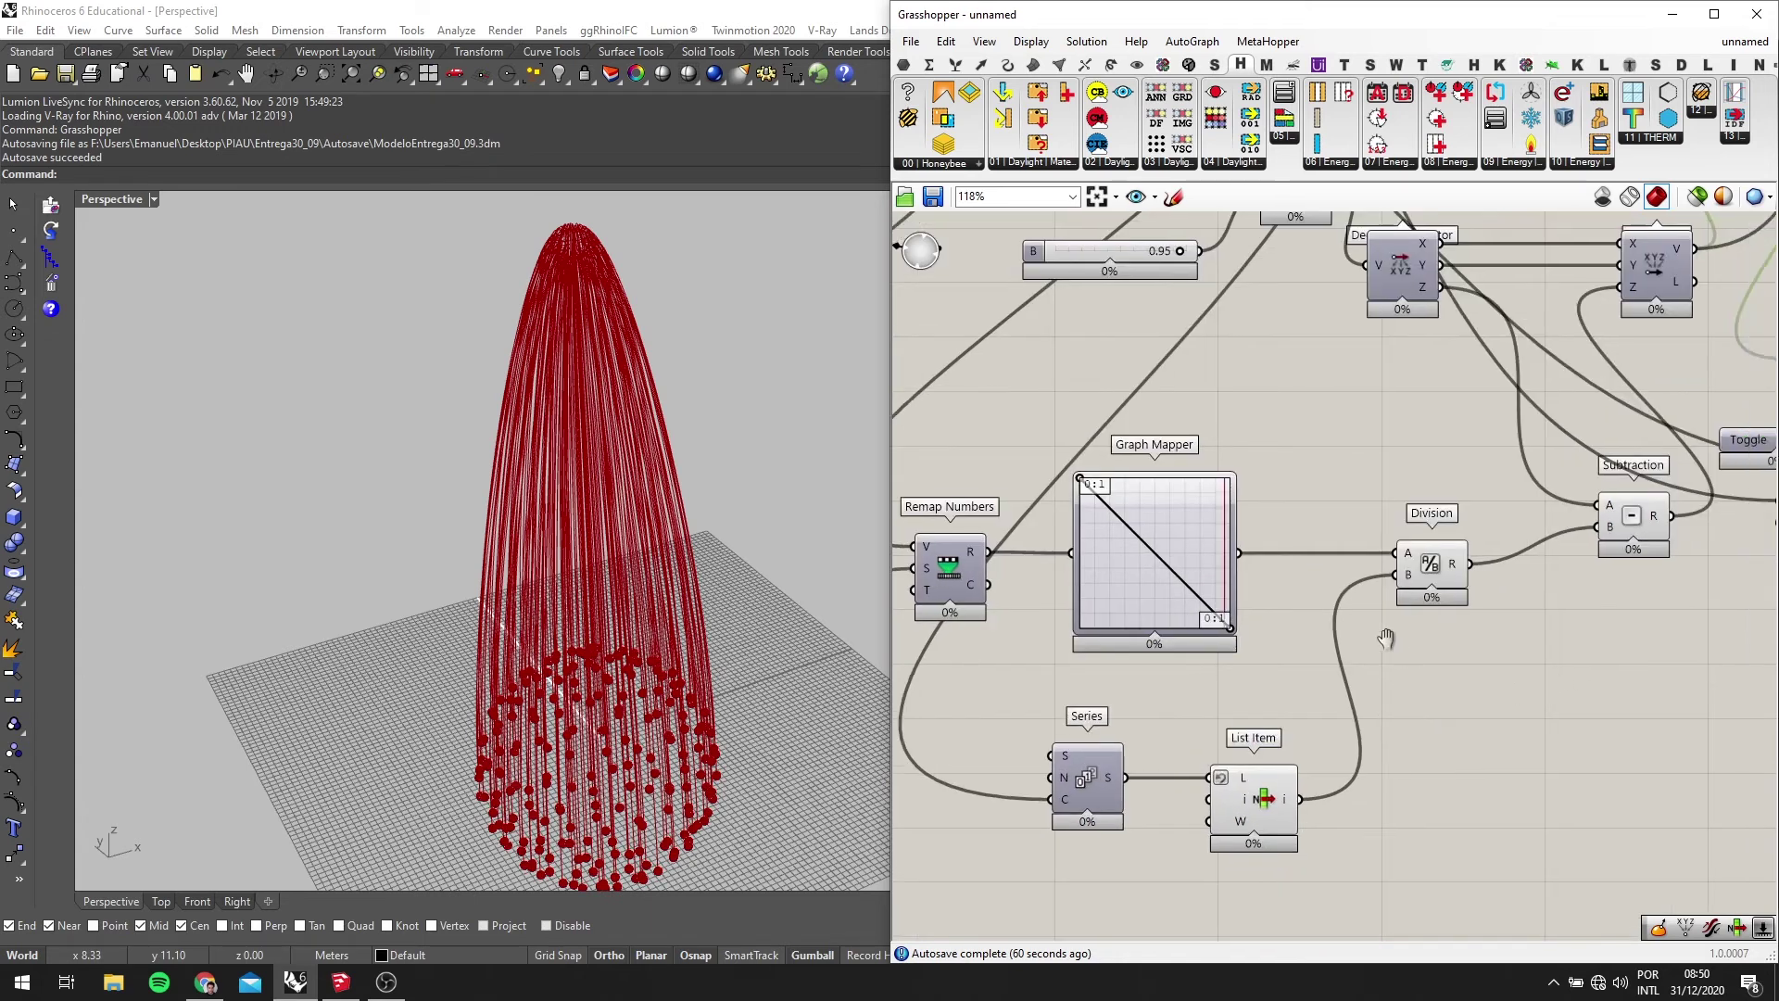
scroll(1284, 637, up, 1)
mouse_move(1287, 591)
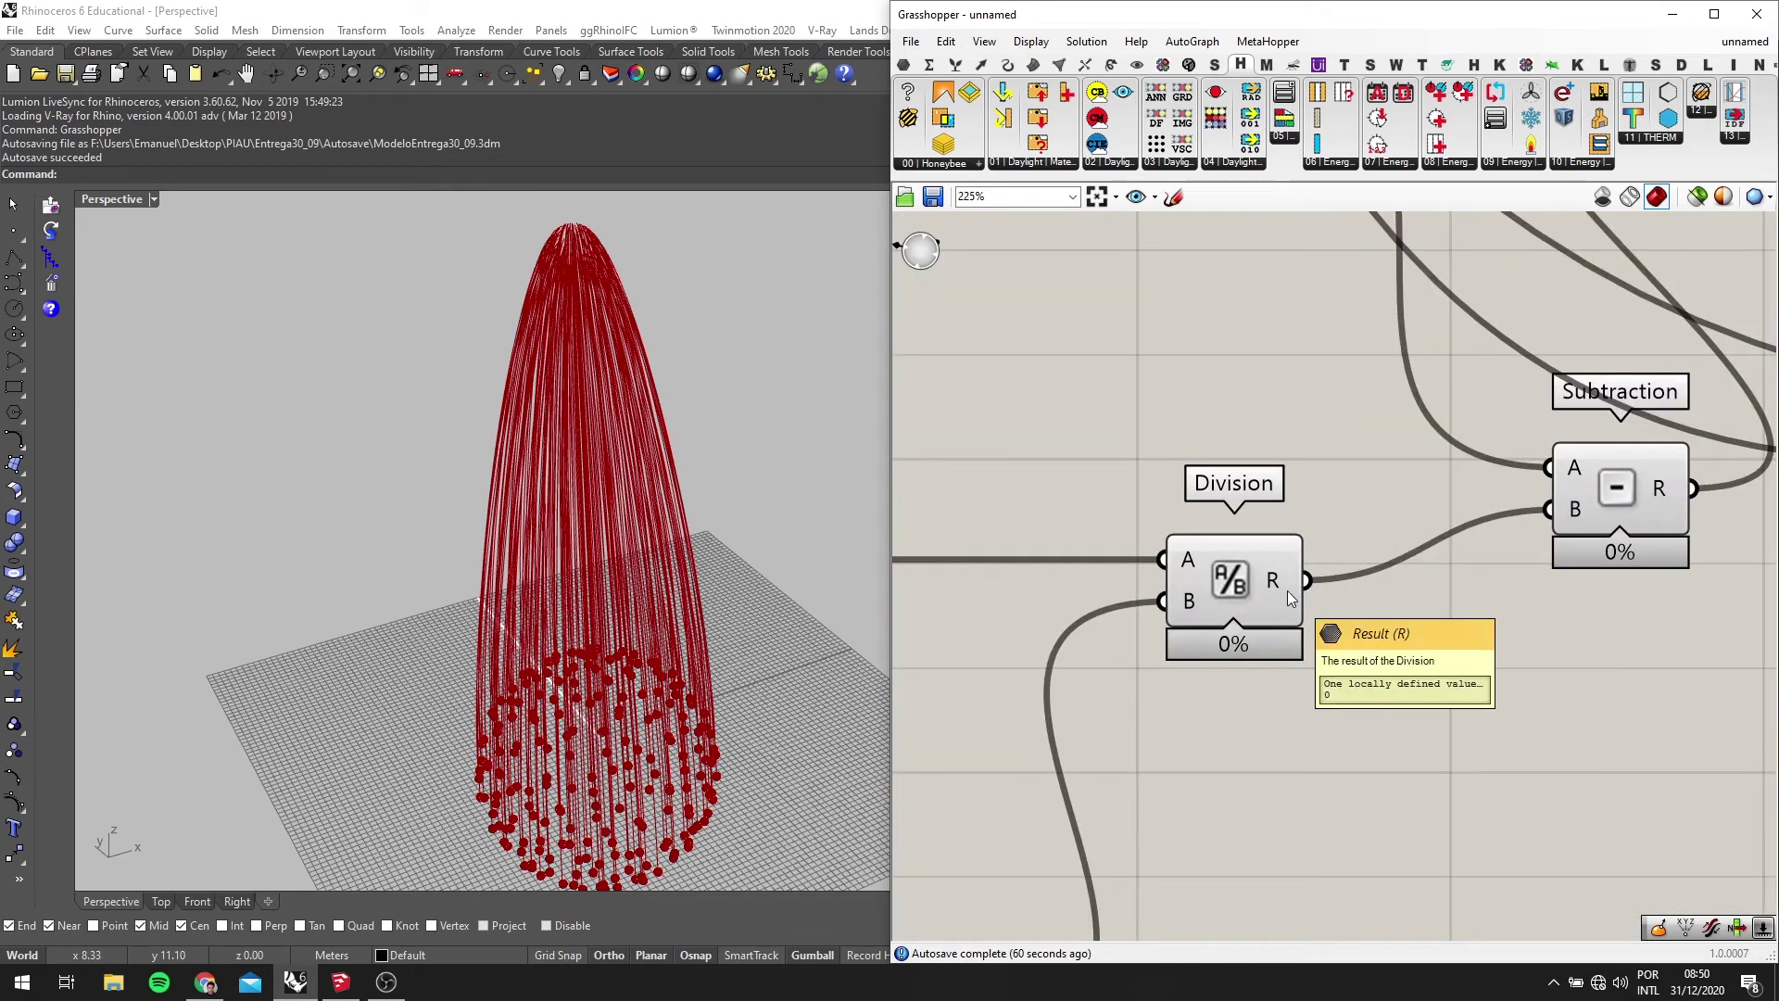
scroll(1287, 592, down, 3)
scroll(1292, 603, up, 2)
scroll(1320, 659, down, 2)
scroll(1320, 648, up, 2)
scroll(1076, 725, down, 3)
scroll(1168, 729, up, 1)
Inspect the number list that Series passes to List Item and follow it through Division to Subtraction and Vector XYZ
scroll(1169, 732, up, 5)
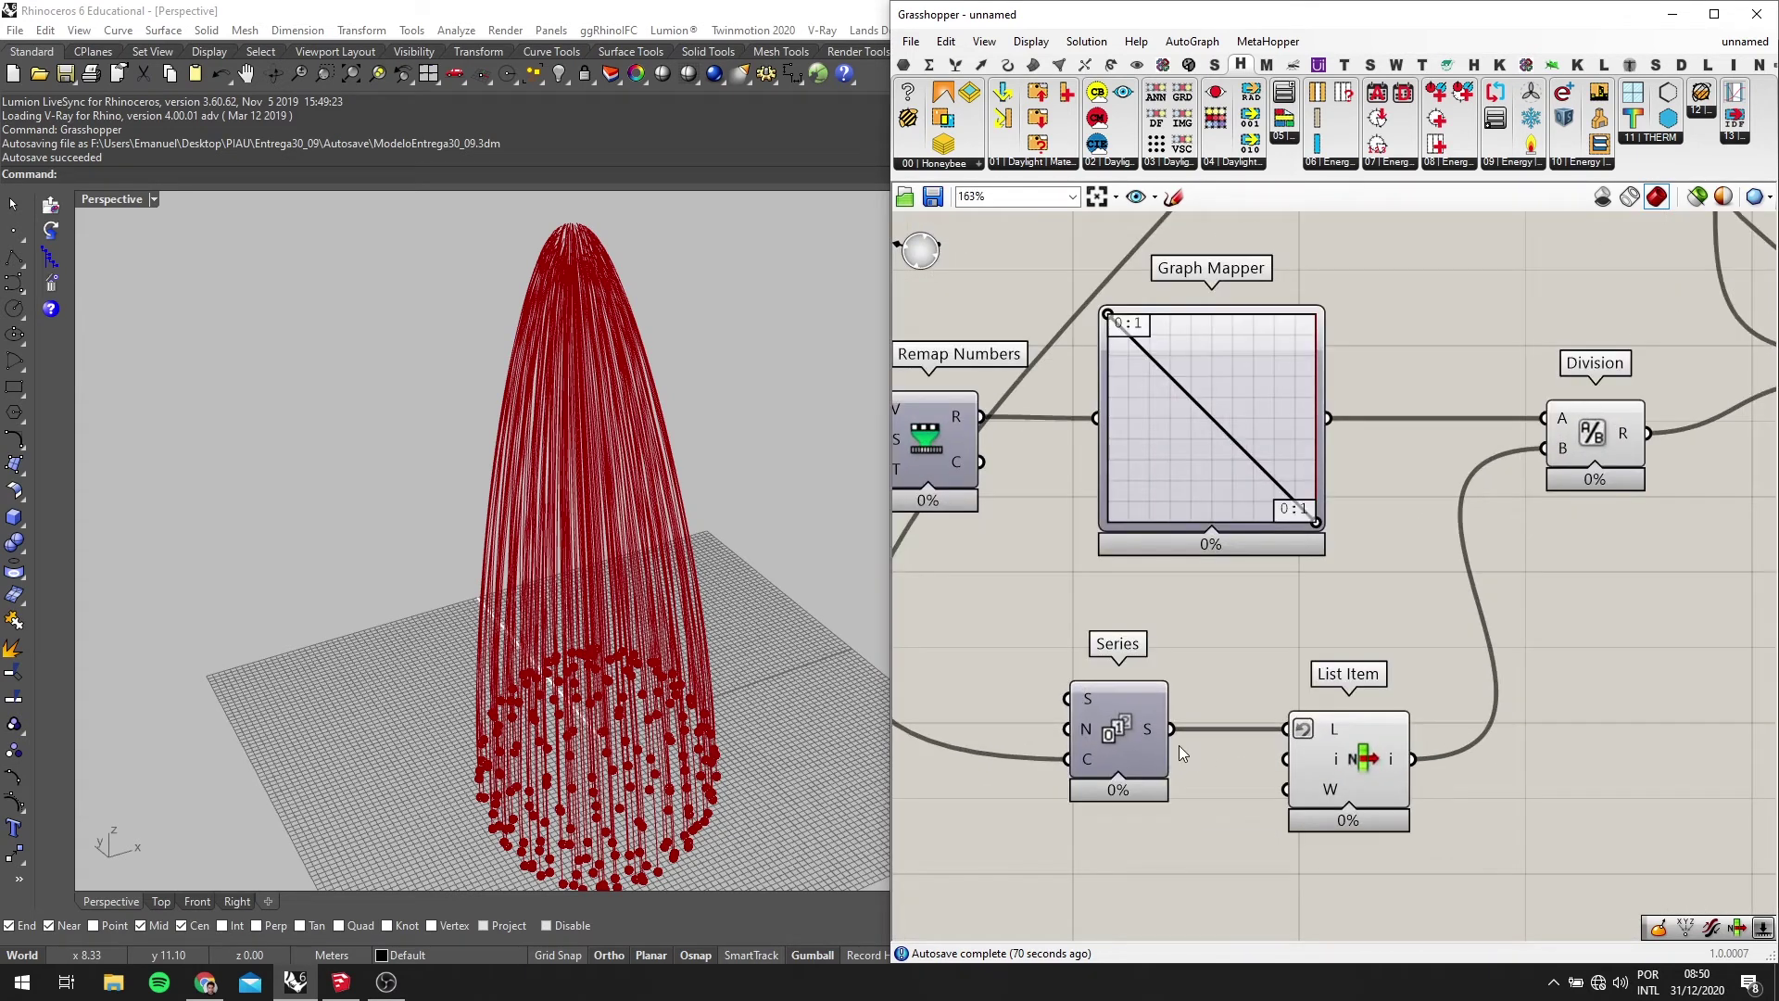
scroll(1136, 722, up, 1)
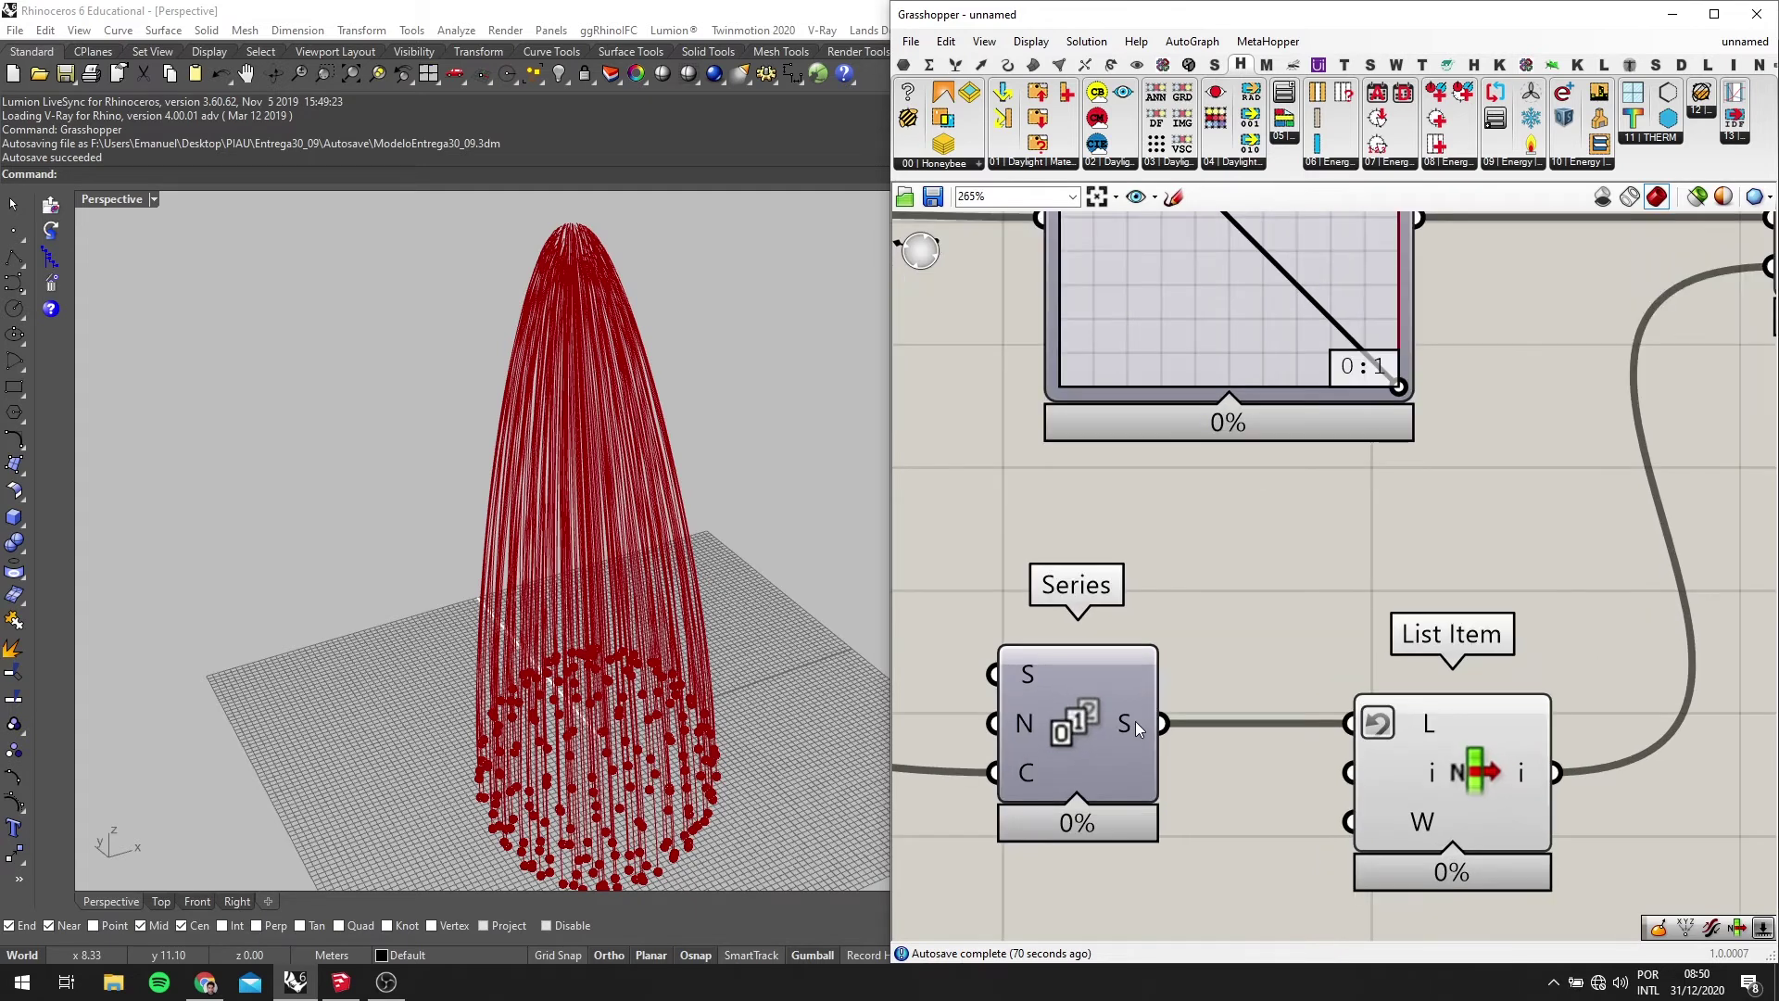
mouse_move(1132, 721)
scroll(1132, 721, down, 2)
scroll(1133, 721, down, 2)
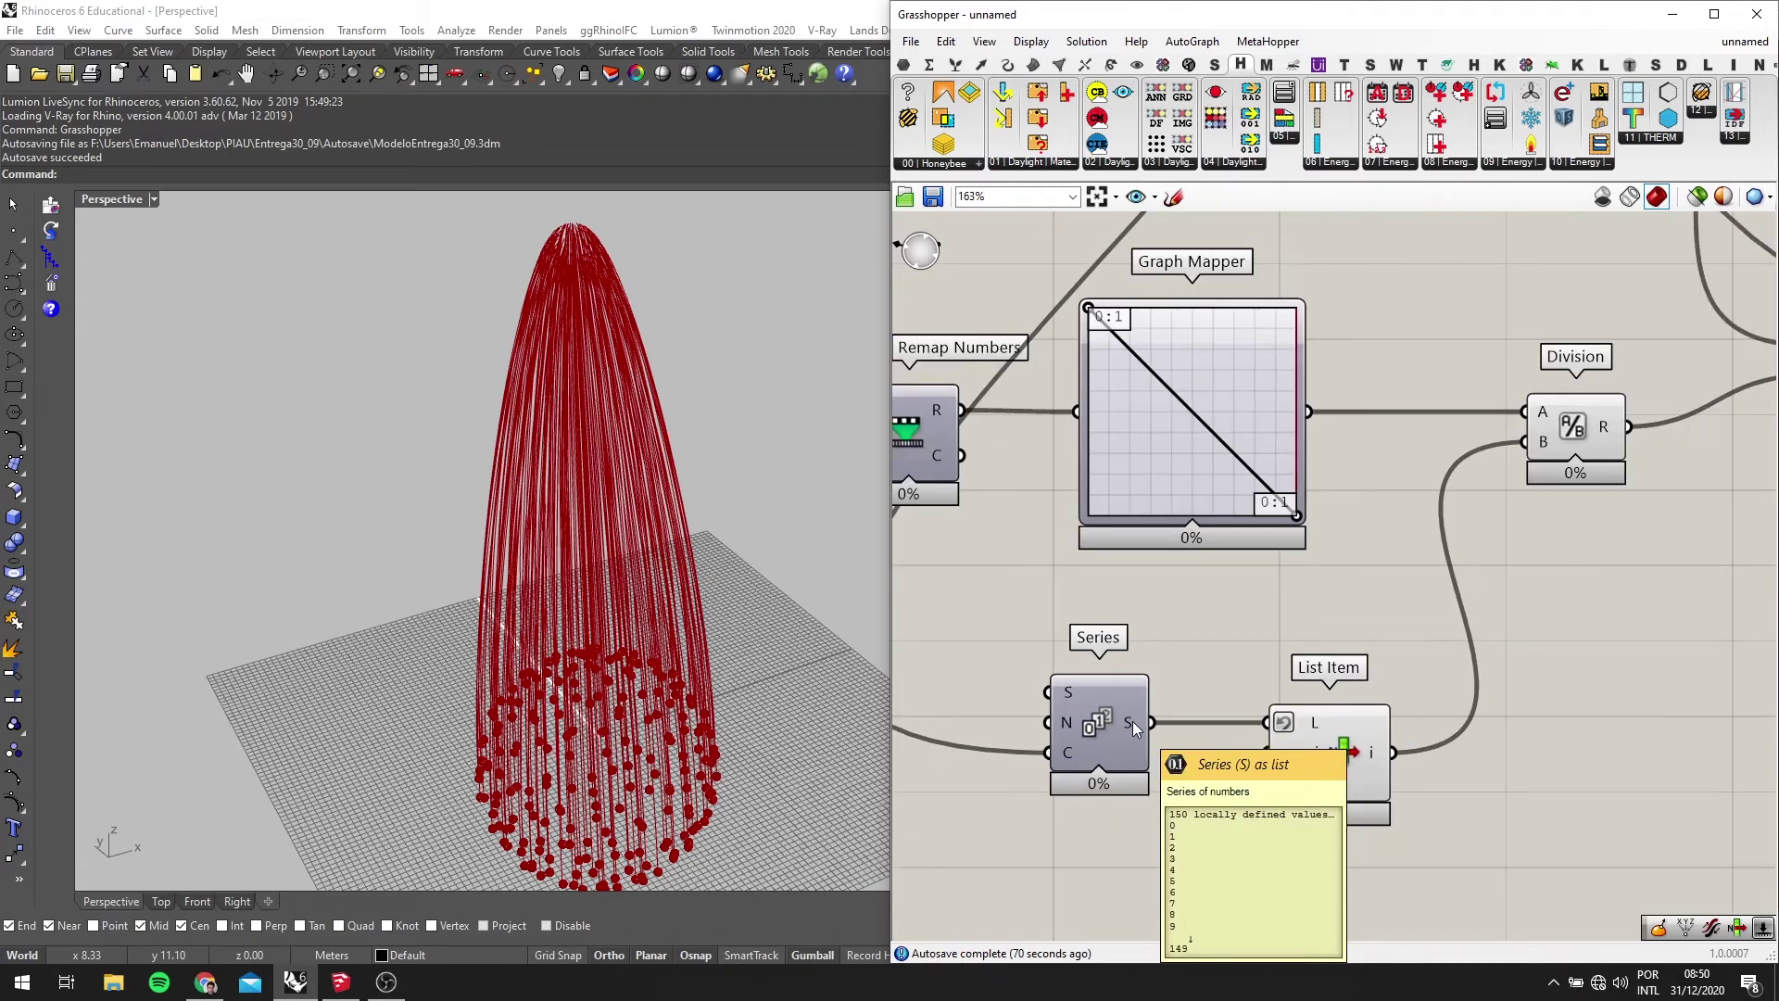
scroll(1132, 732, up, 2)
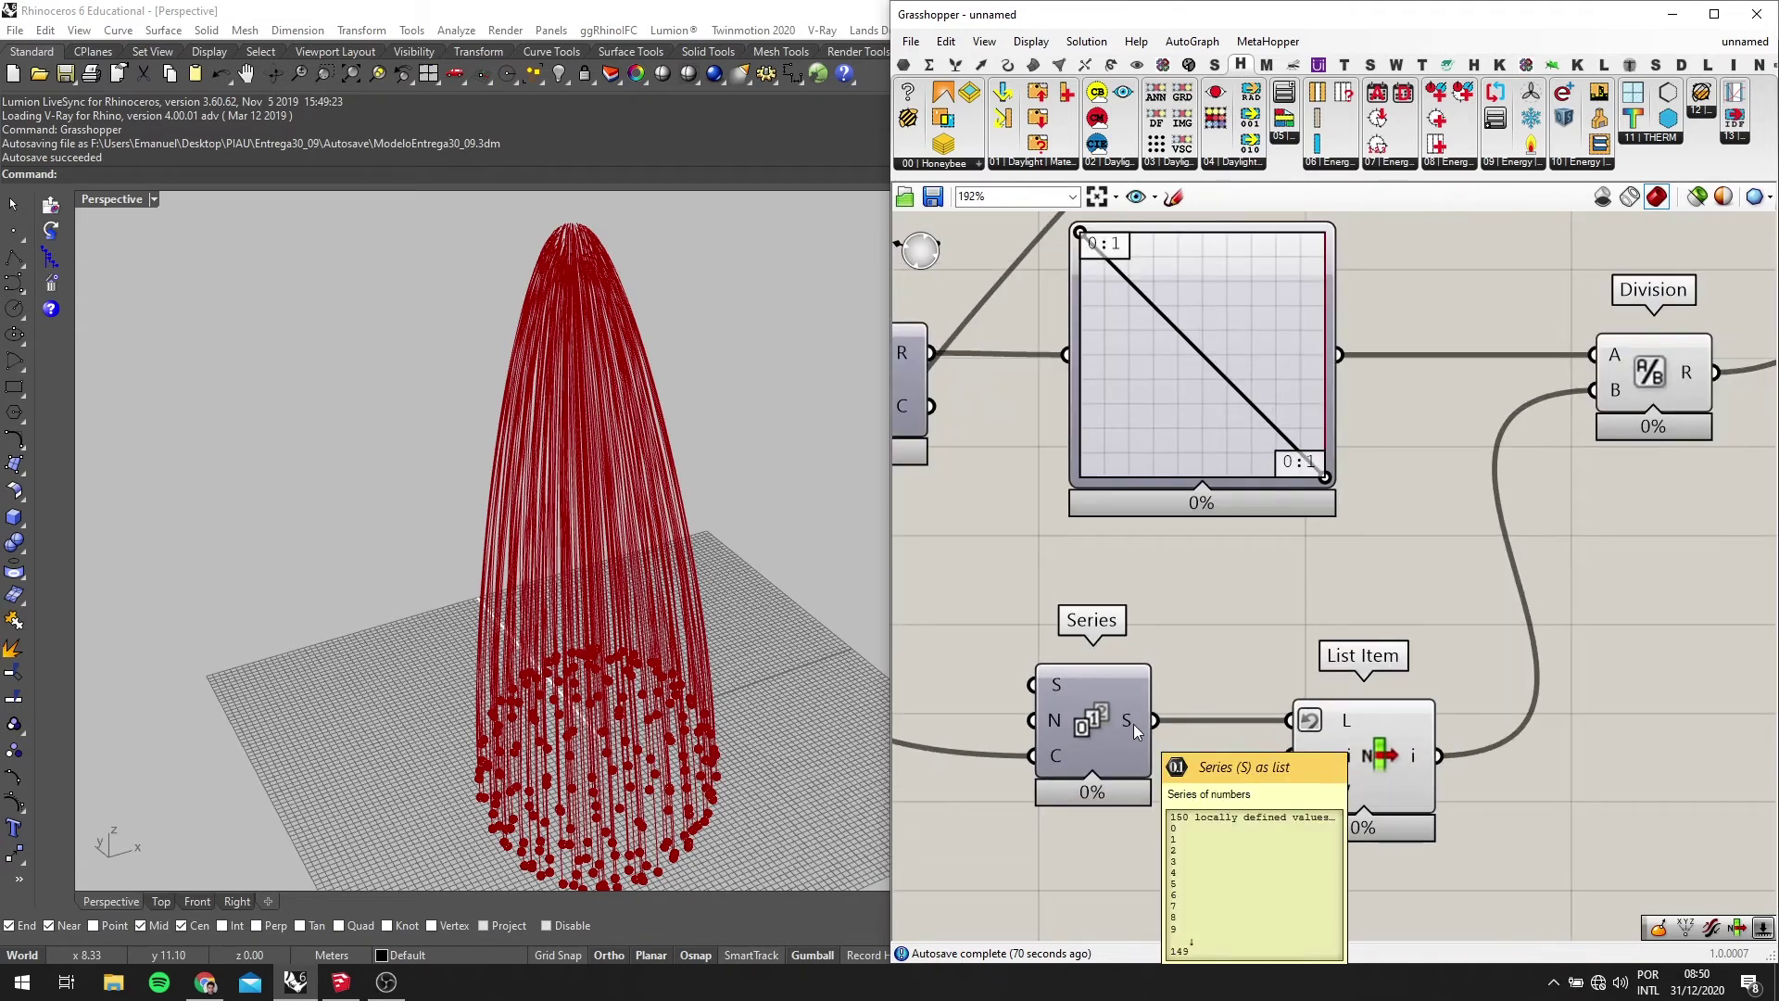
scroll(1132, 724, down, 2)
scroll(1132, 722, down, 1)
right_drag(1239, 671, 1100, 711)
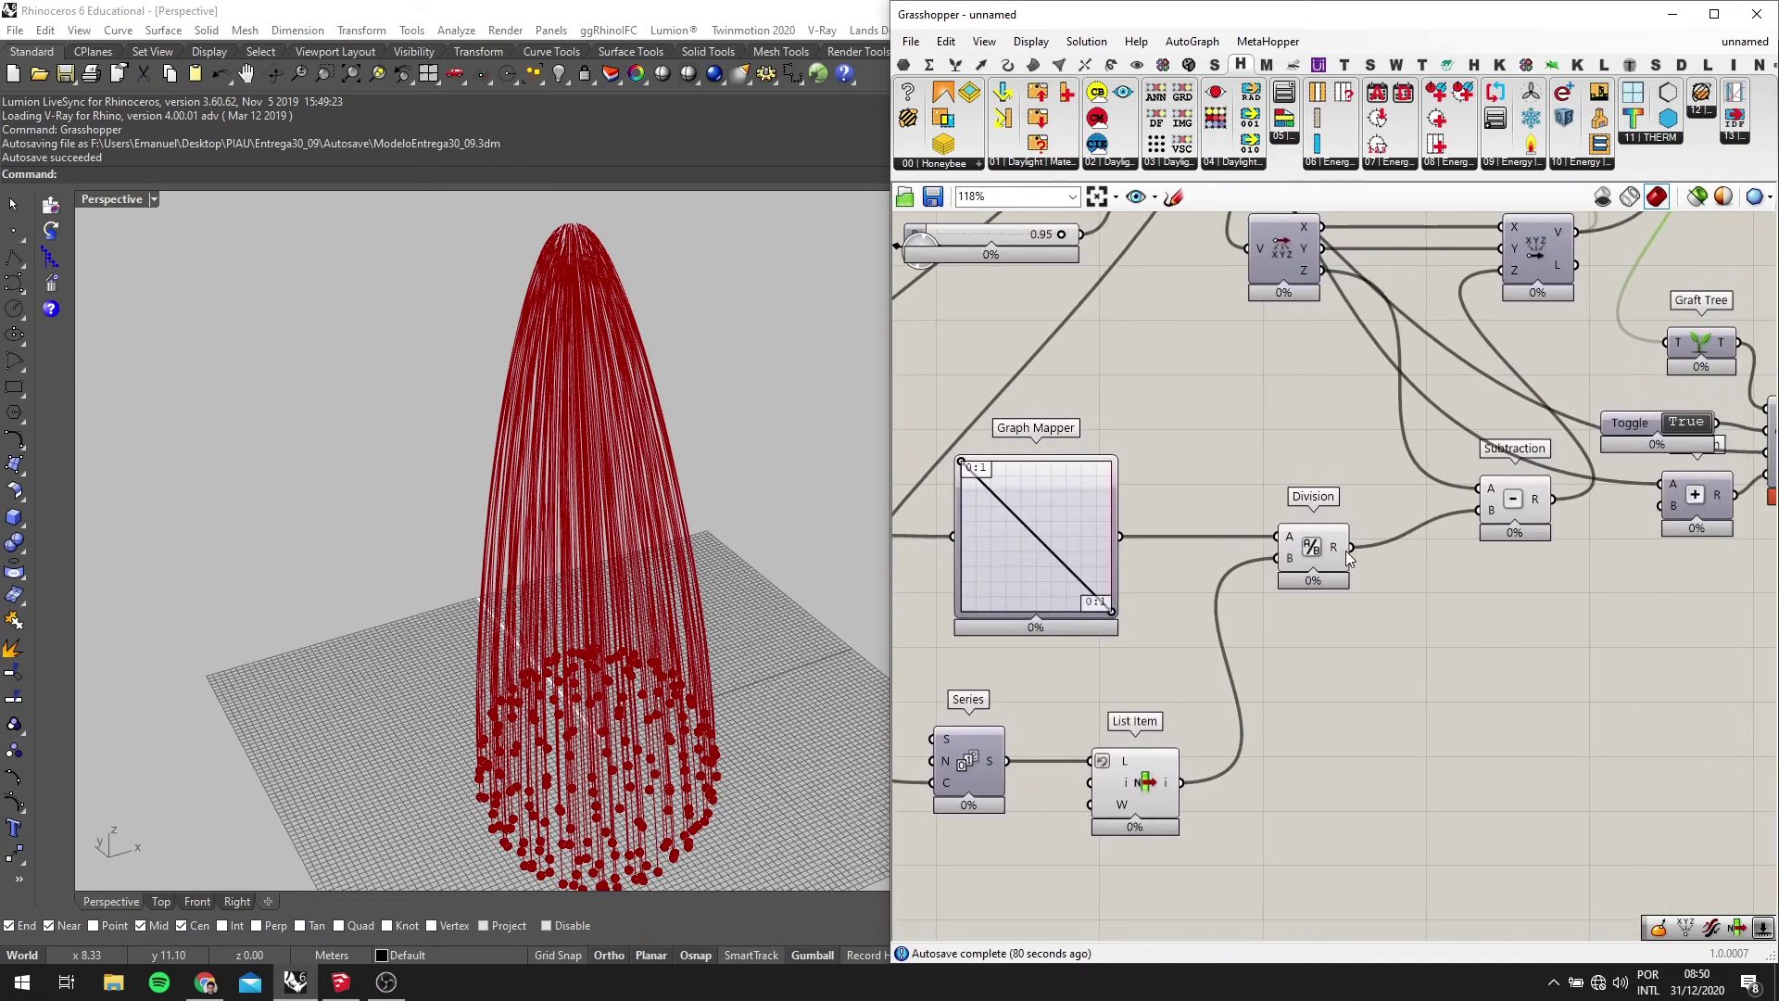
mouse_move(1335, 553)
right_drag(1377, 511, 1341, 603)
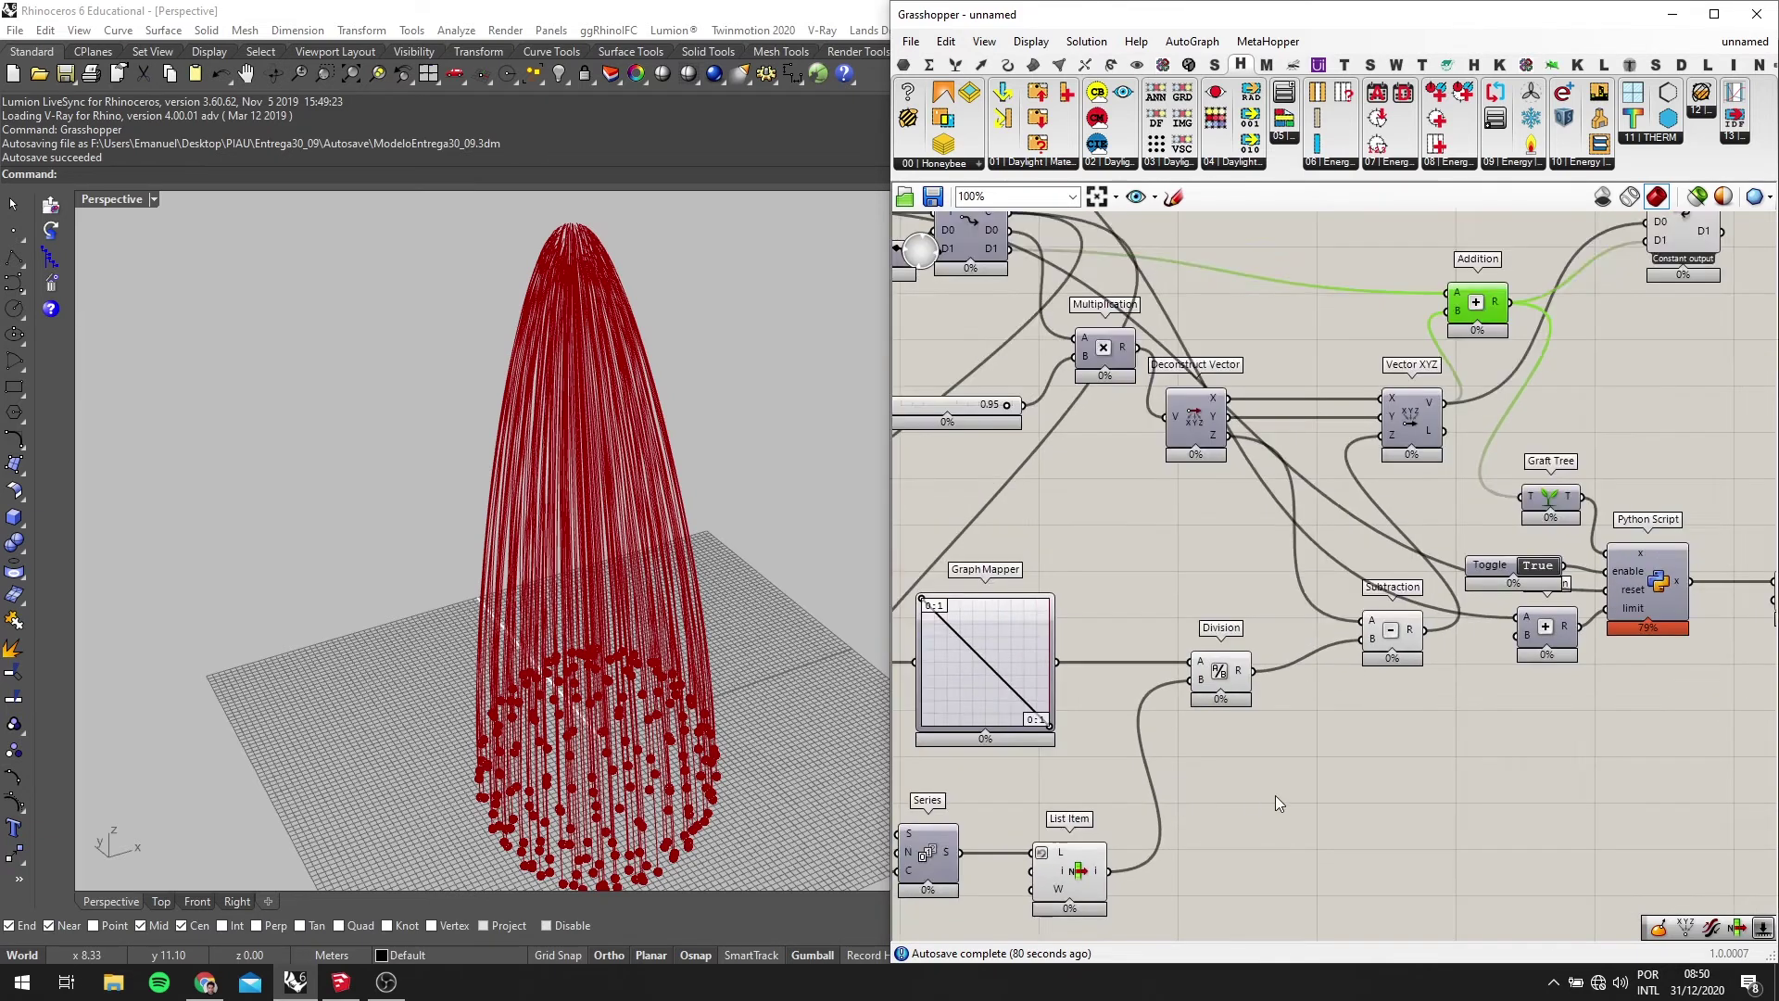
double_click(1283, 795)
text(MU)
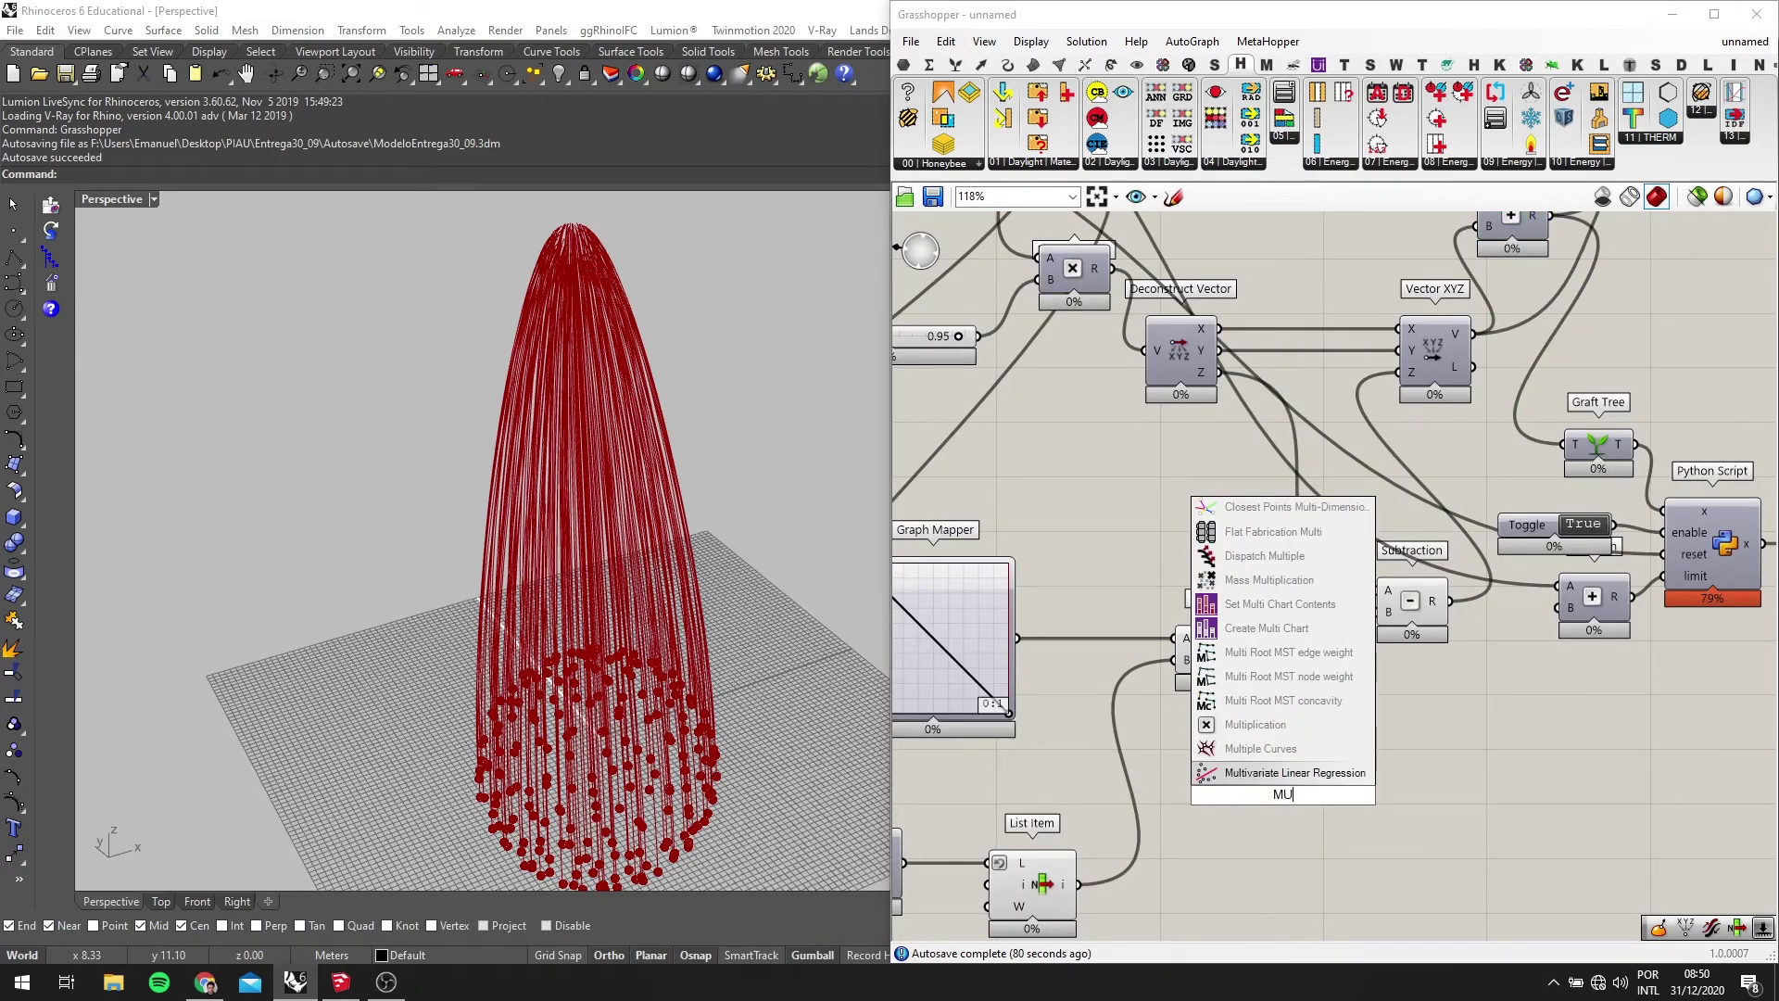
click(1312, 810)
Add an expression to the S output of Series and rerun the loop with its Button
right_drag(1288, 705, 1376, 642)
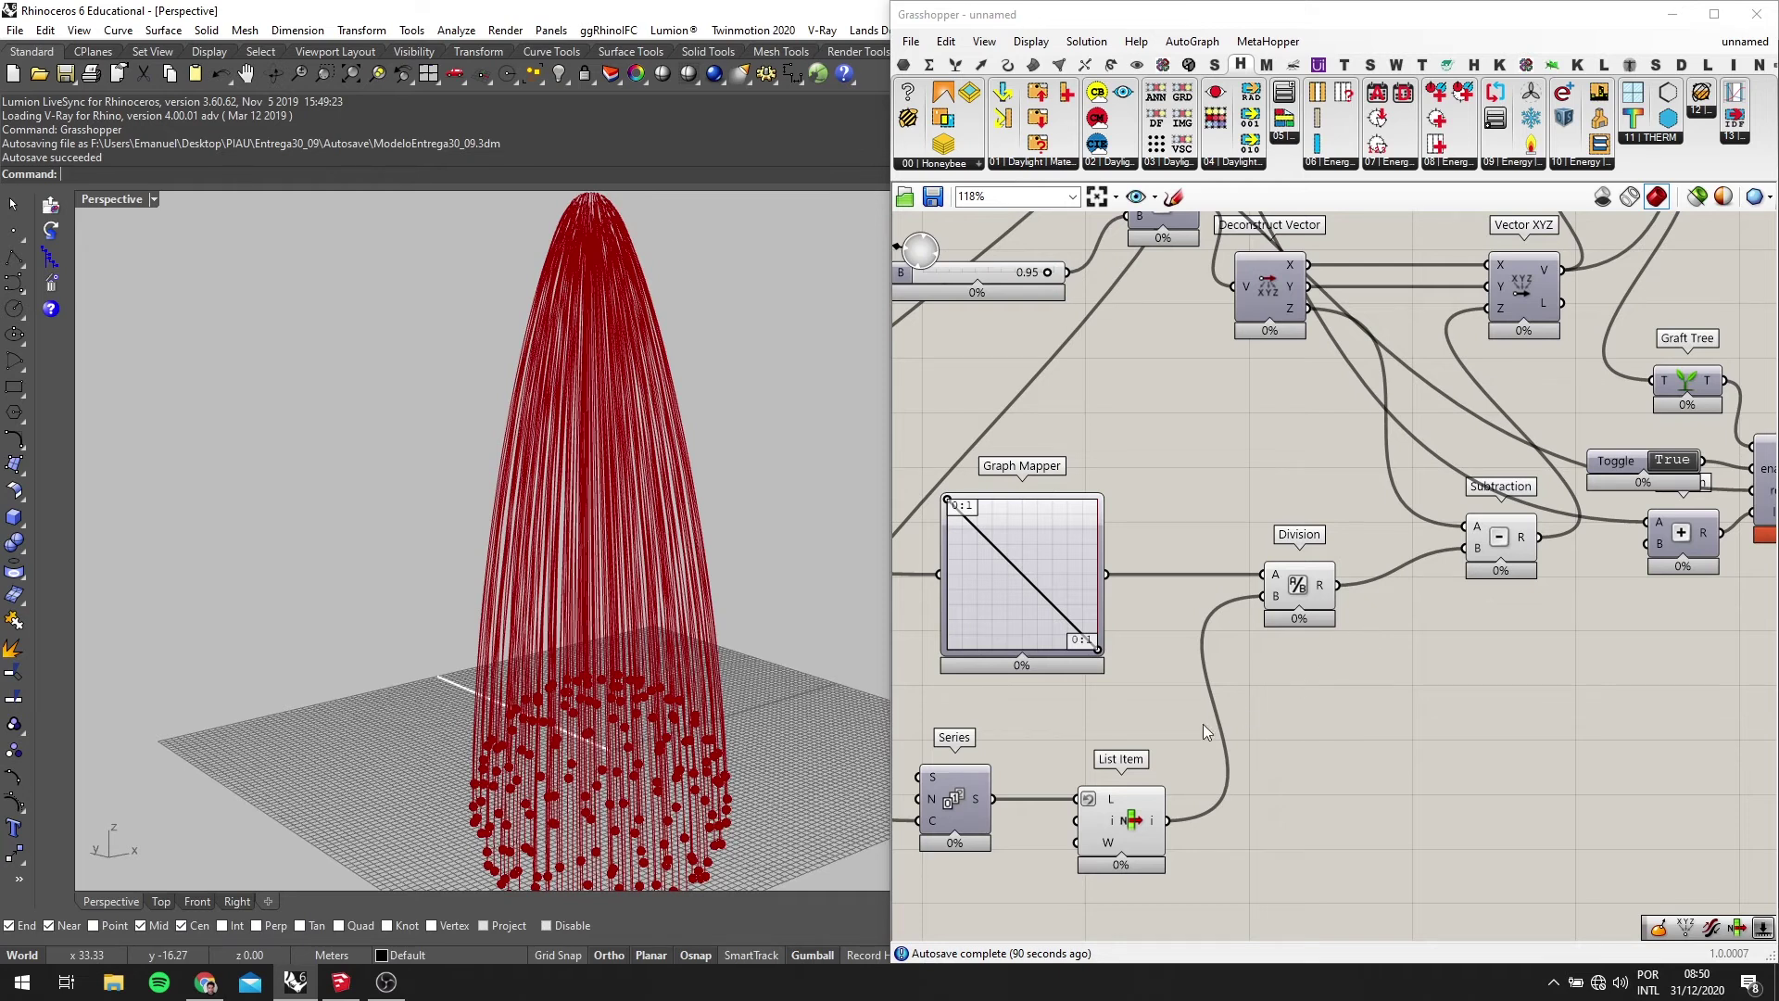
scroll(1203, 724, up, 3)
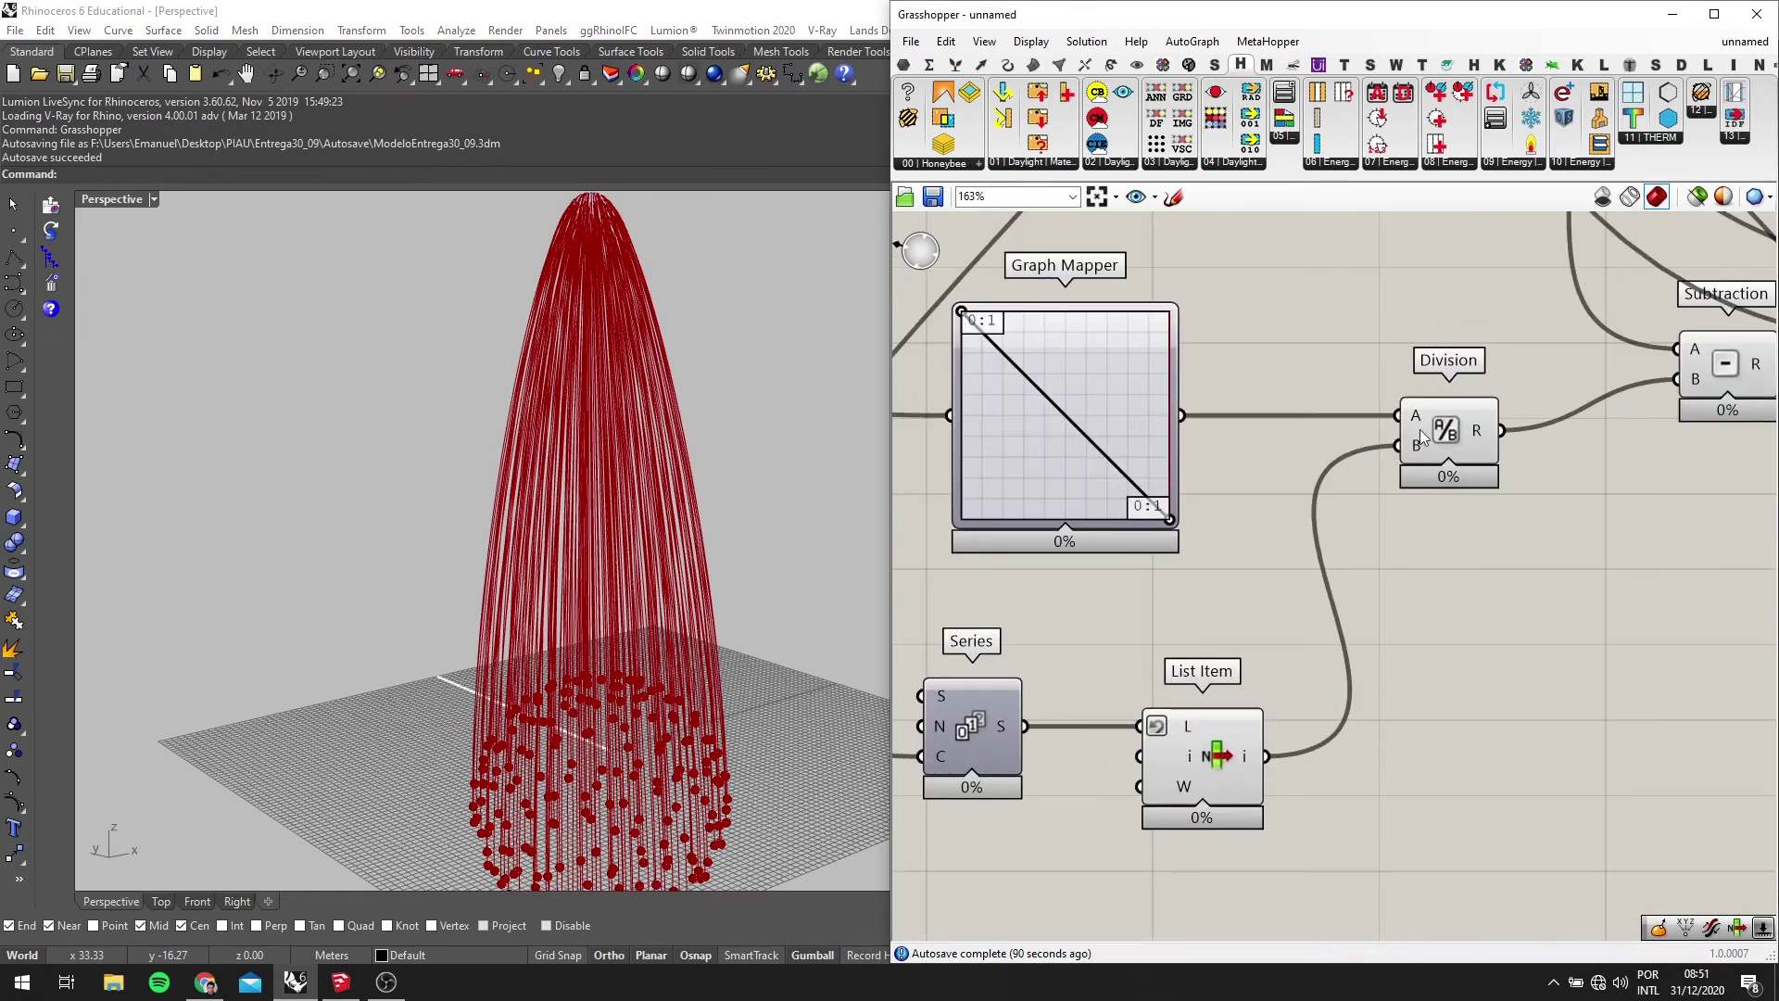
scroll(1129, 722, up, 1)
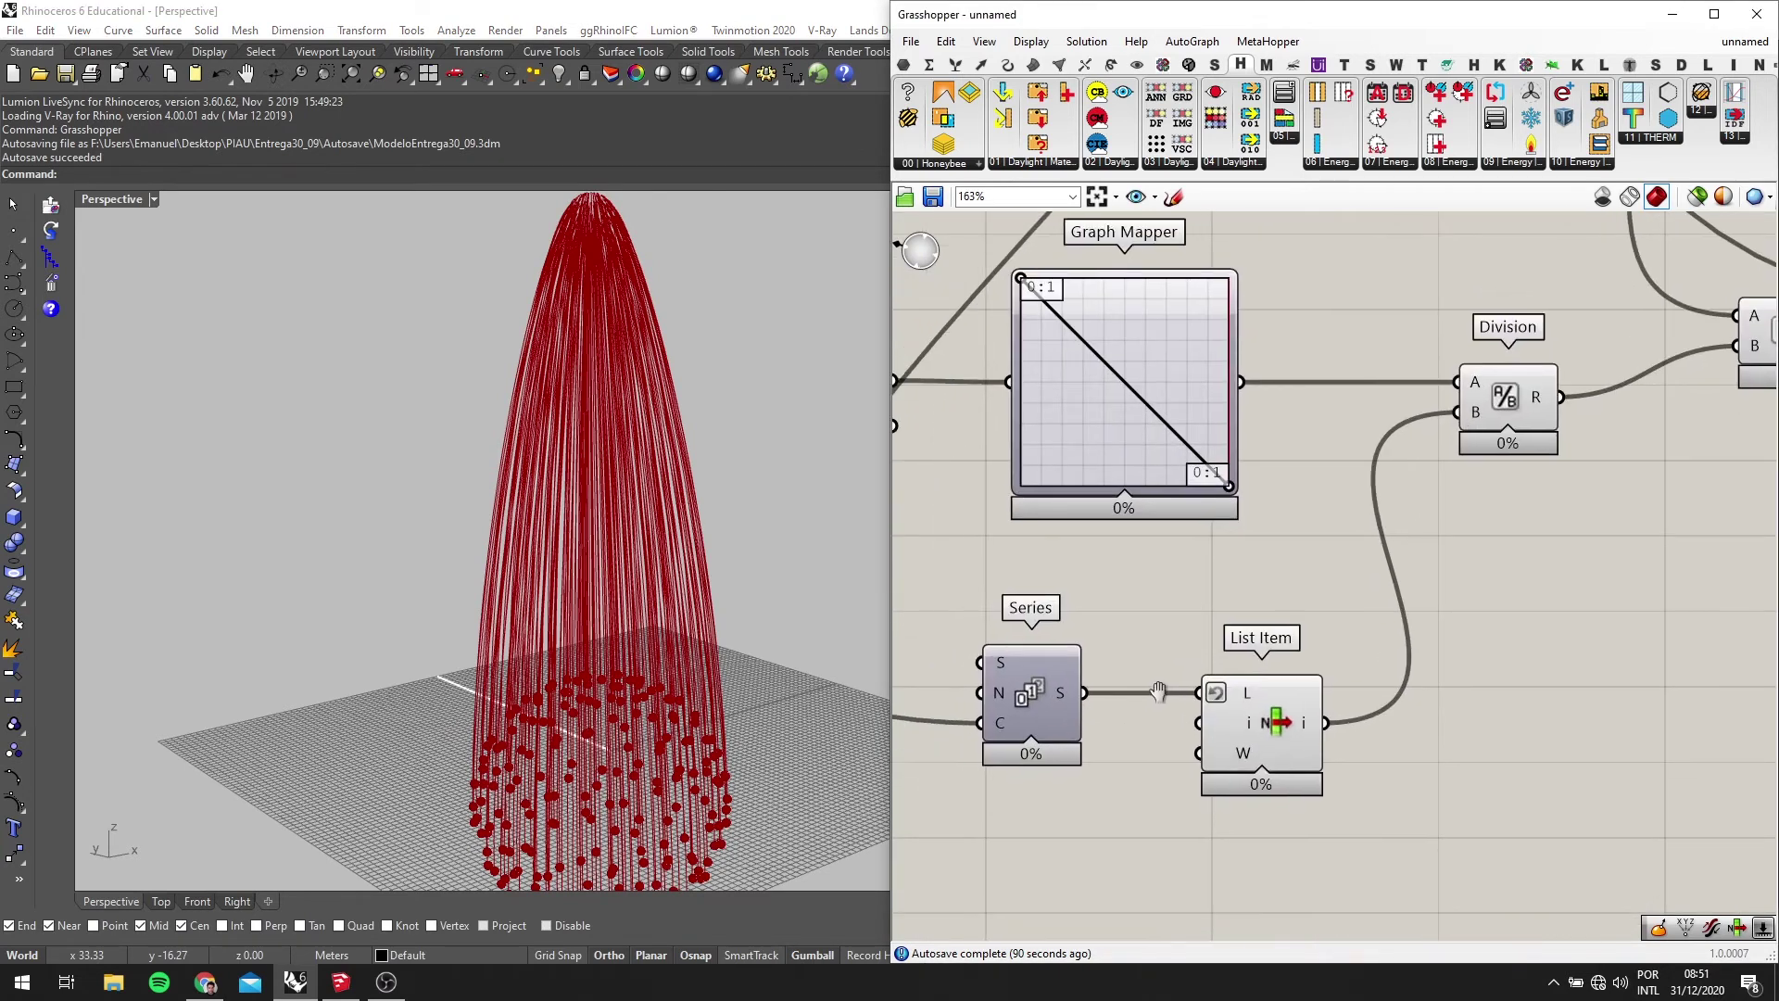
right_click(1078, 680)
mouse_move(1147, 825)
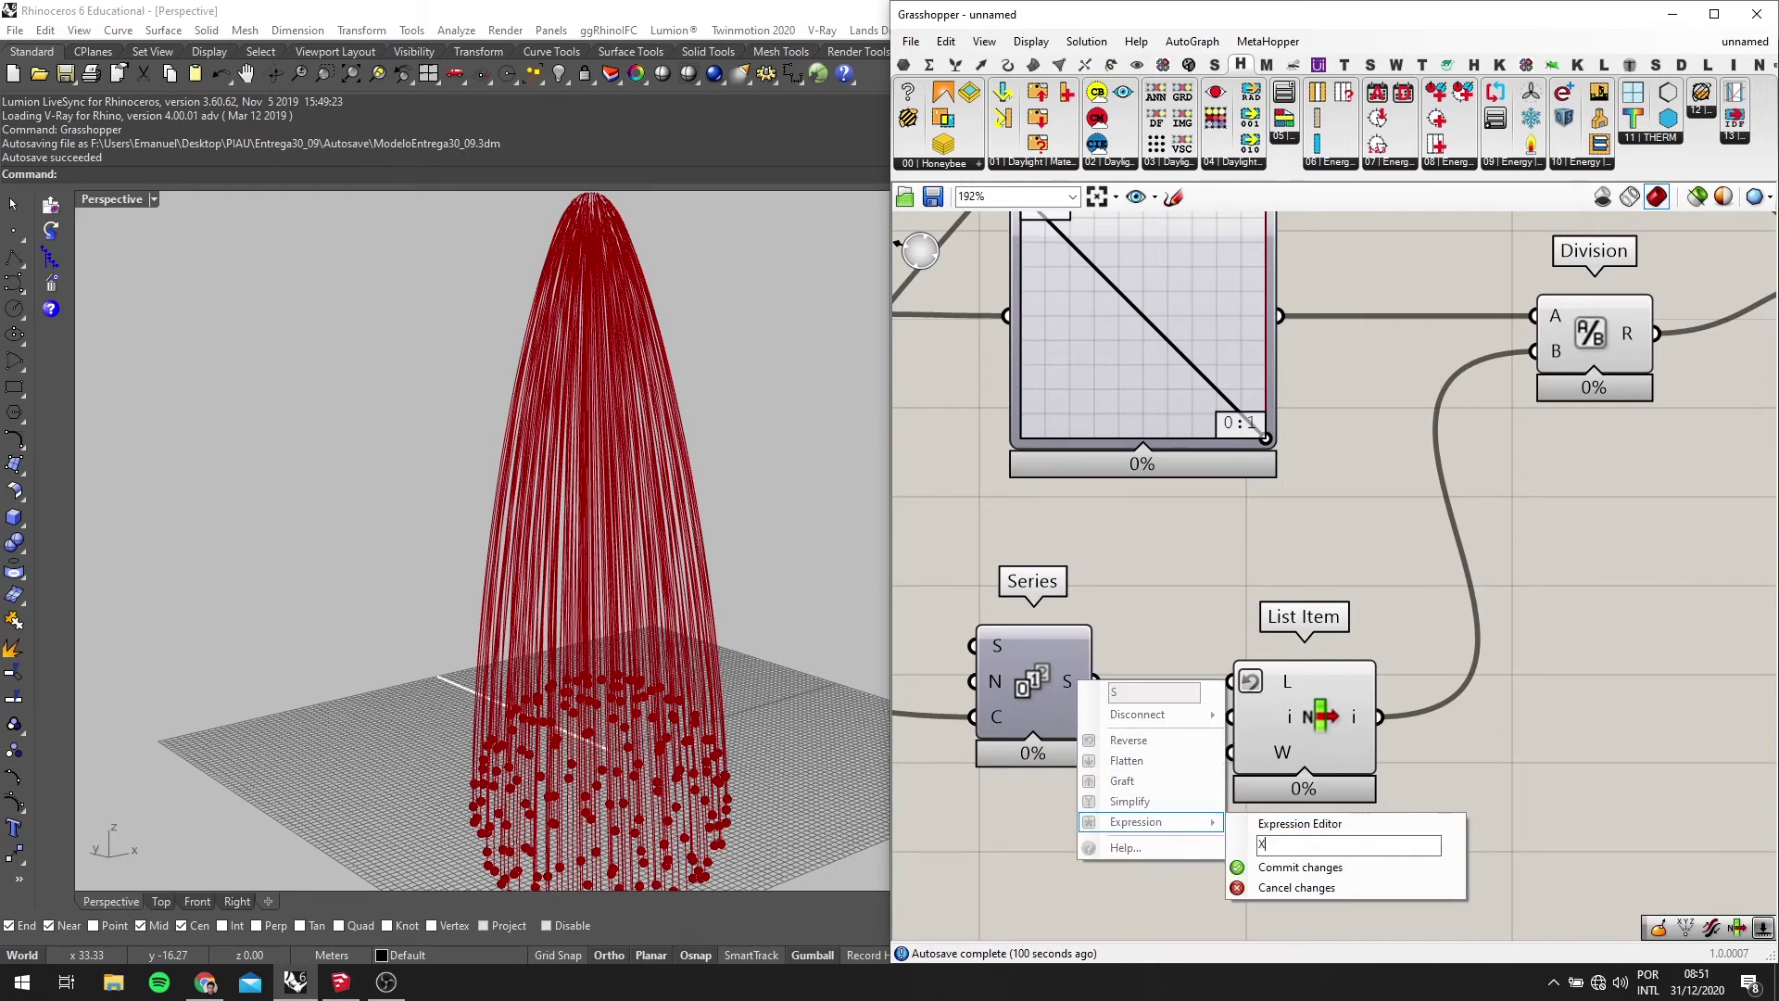
click(1440, 894)
scroll(1384, 869, down, 5)
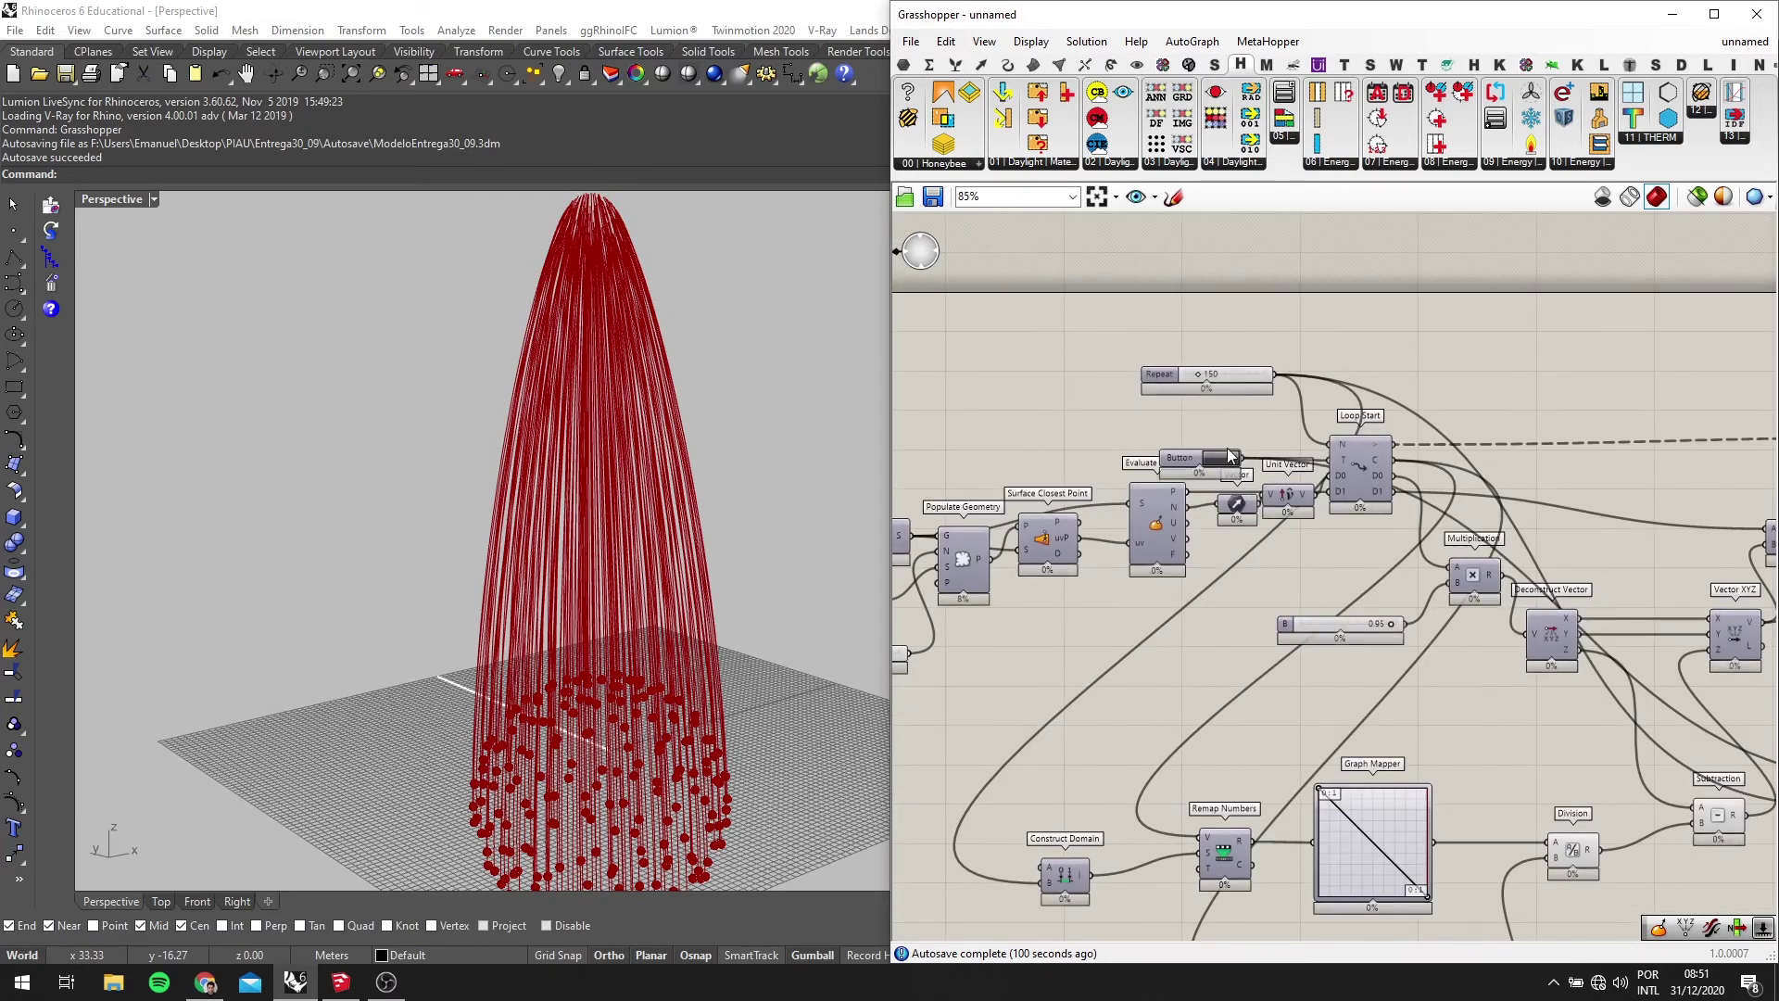
click(1223, 457)
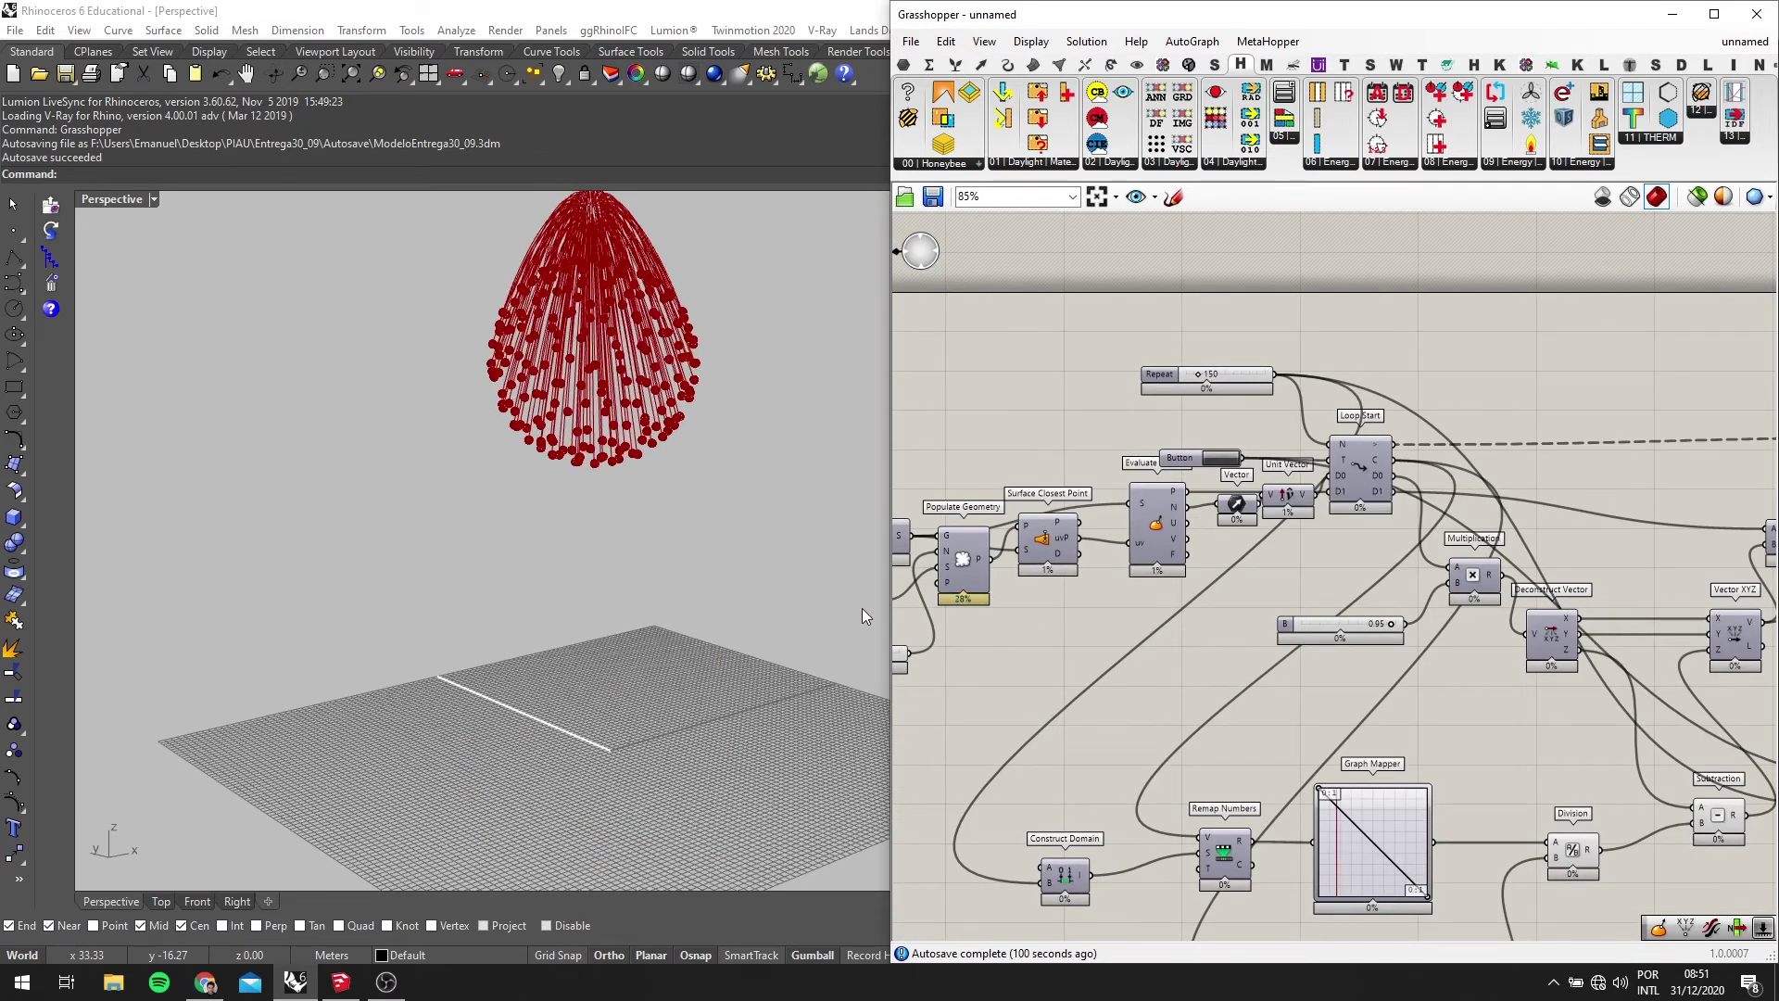
mouse_move(615, 599)
right_down()
mouse_move(565, 621)
mouse_move(693, 553)
mouse_move(649, 596)
right_up()
Set the expression on Series' S output to X*10 and rerun the loop with its Button
right_drag(1170, 608, 1237, 433)
scroll(1425, 825, up, 5)
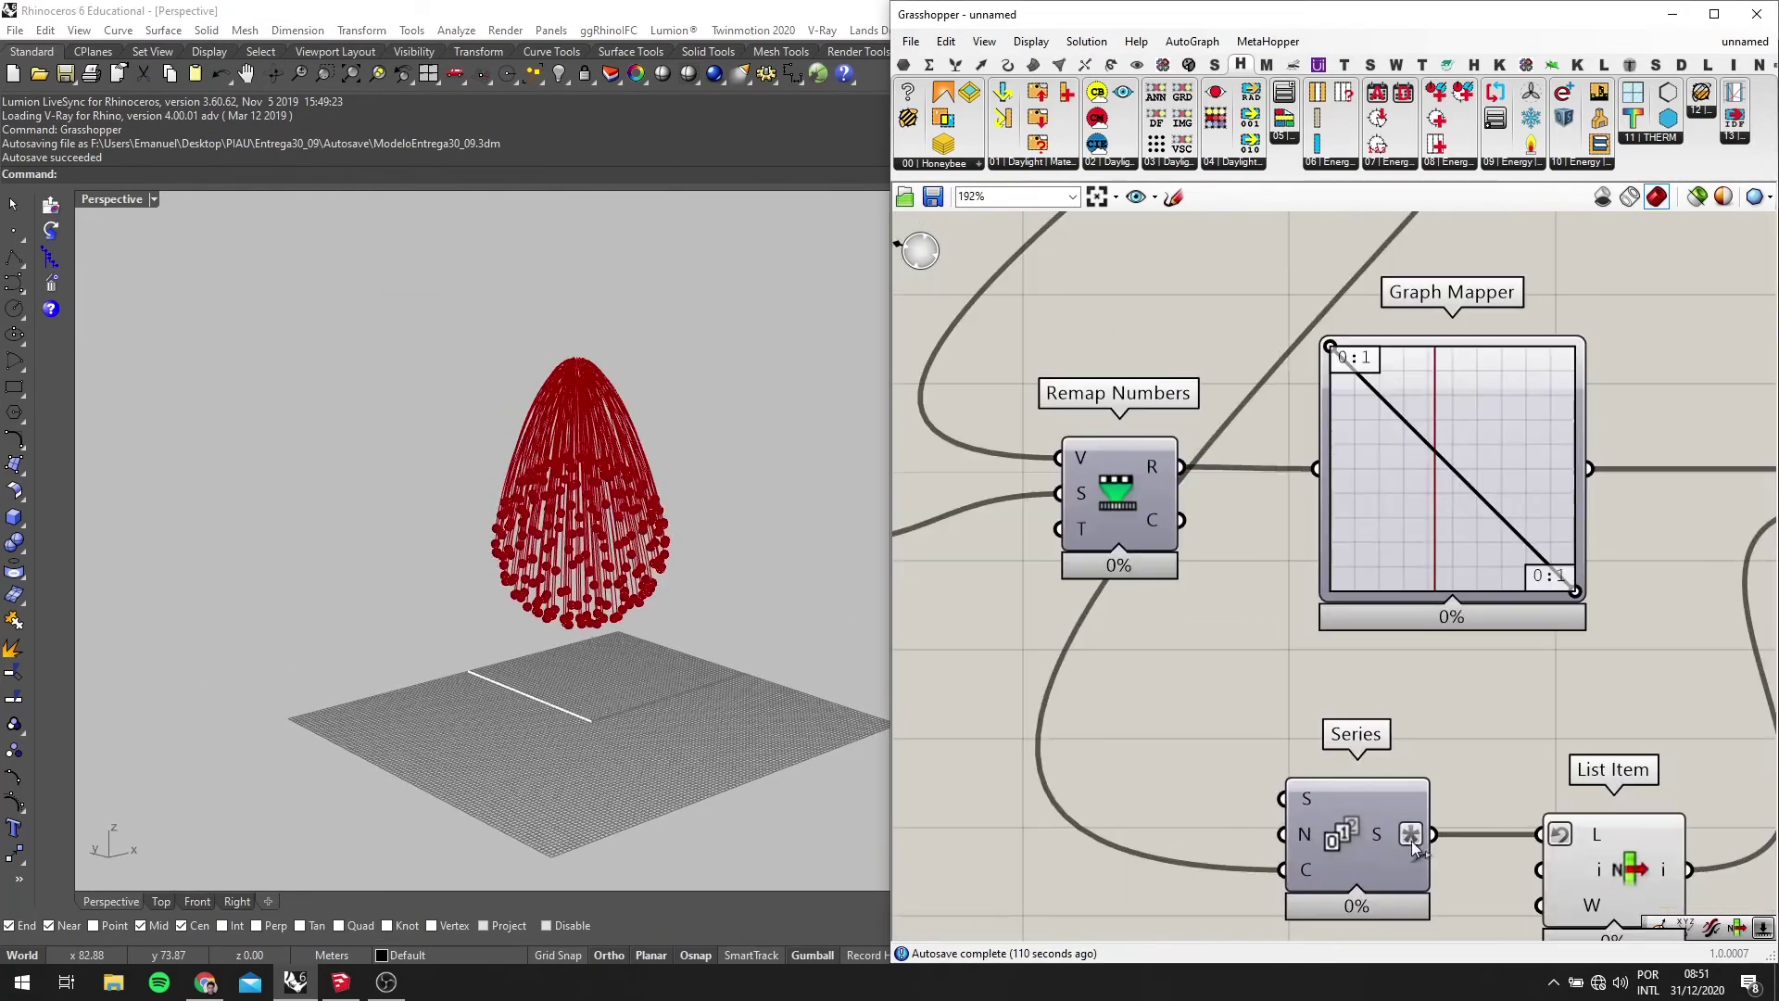
right_click(1412, 840)
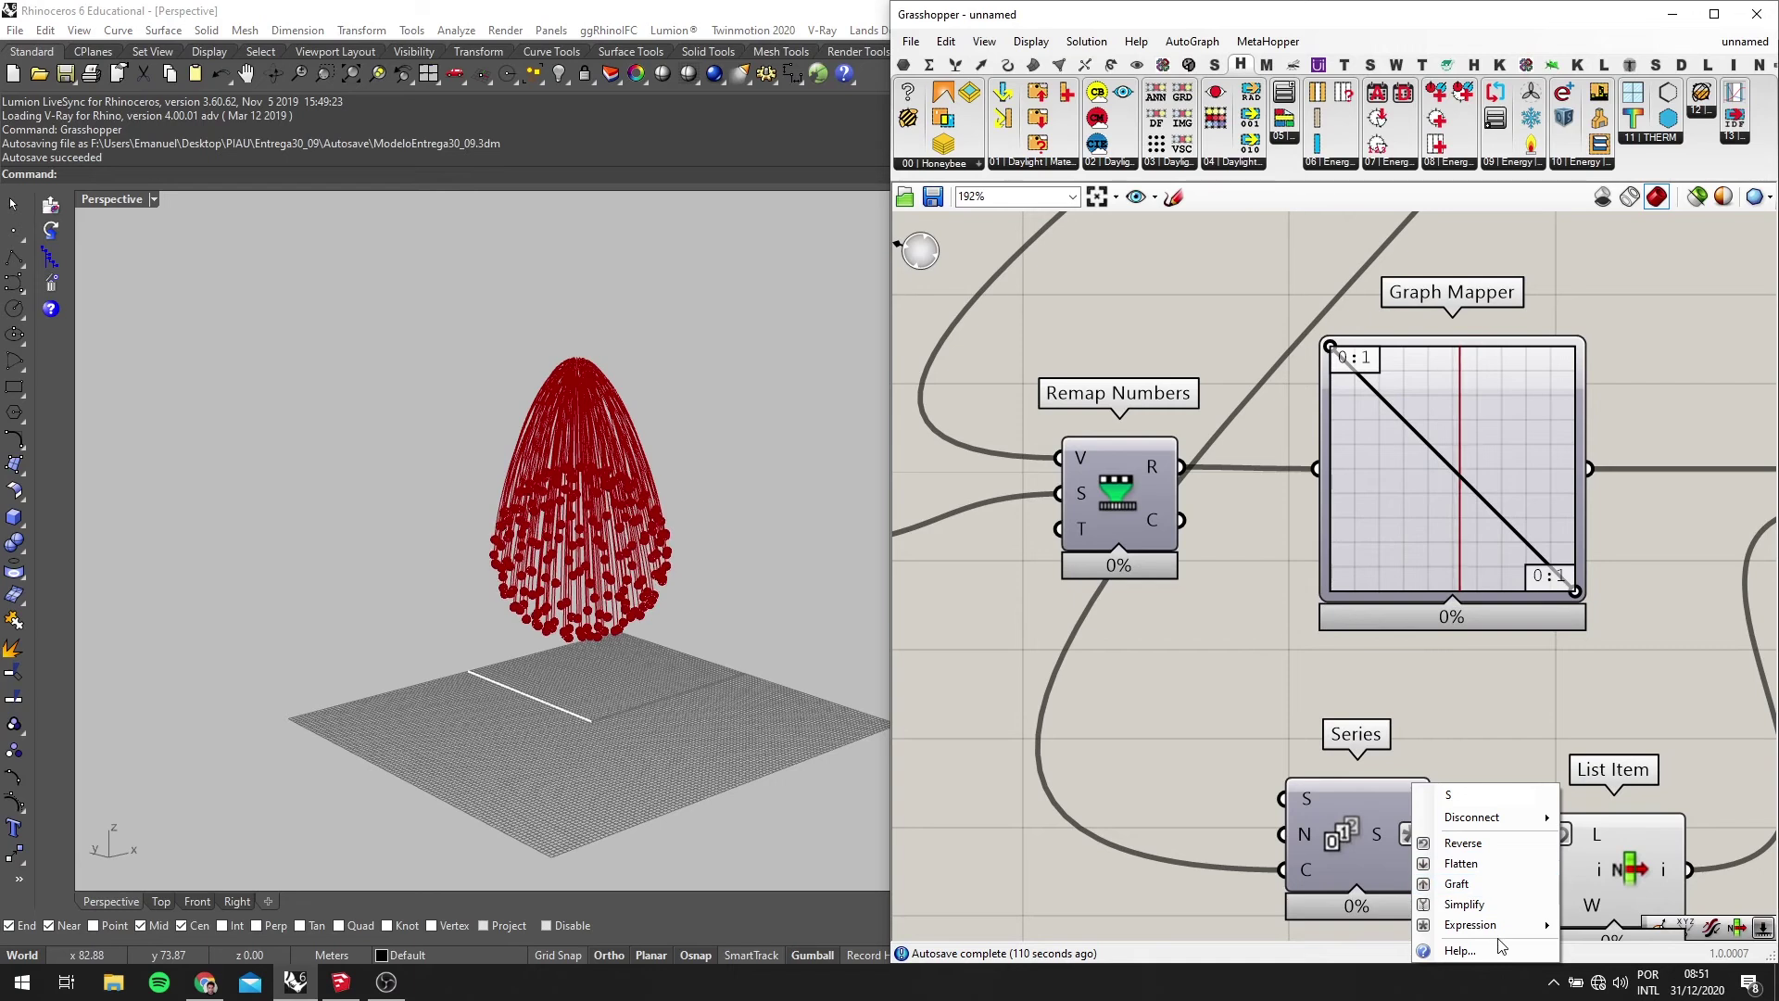
mouse_move(1505, 927)
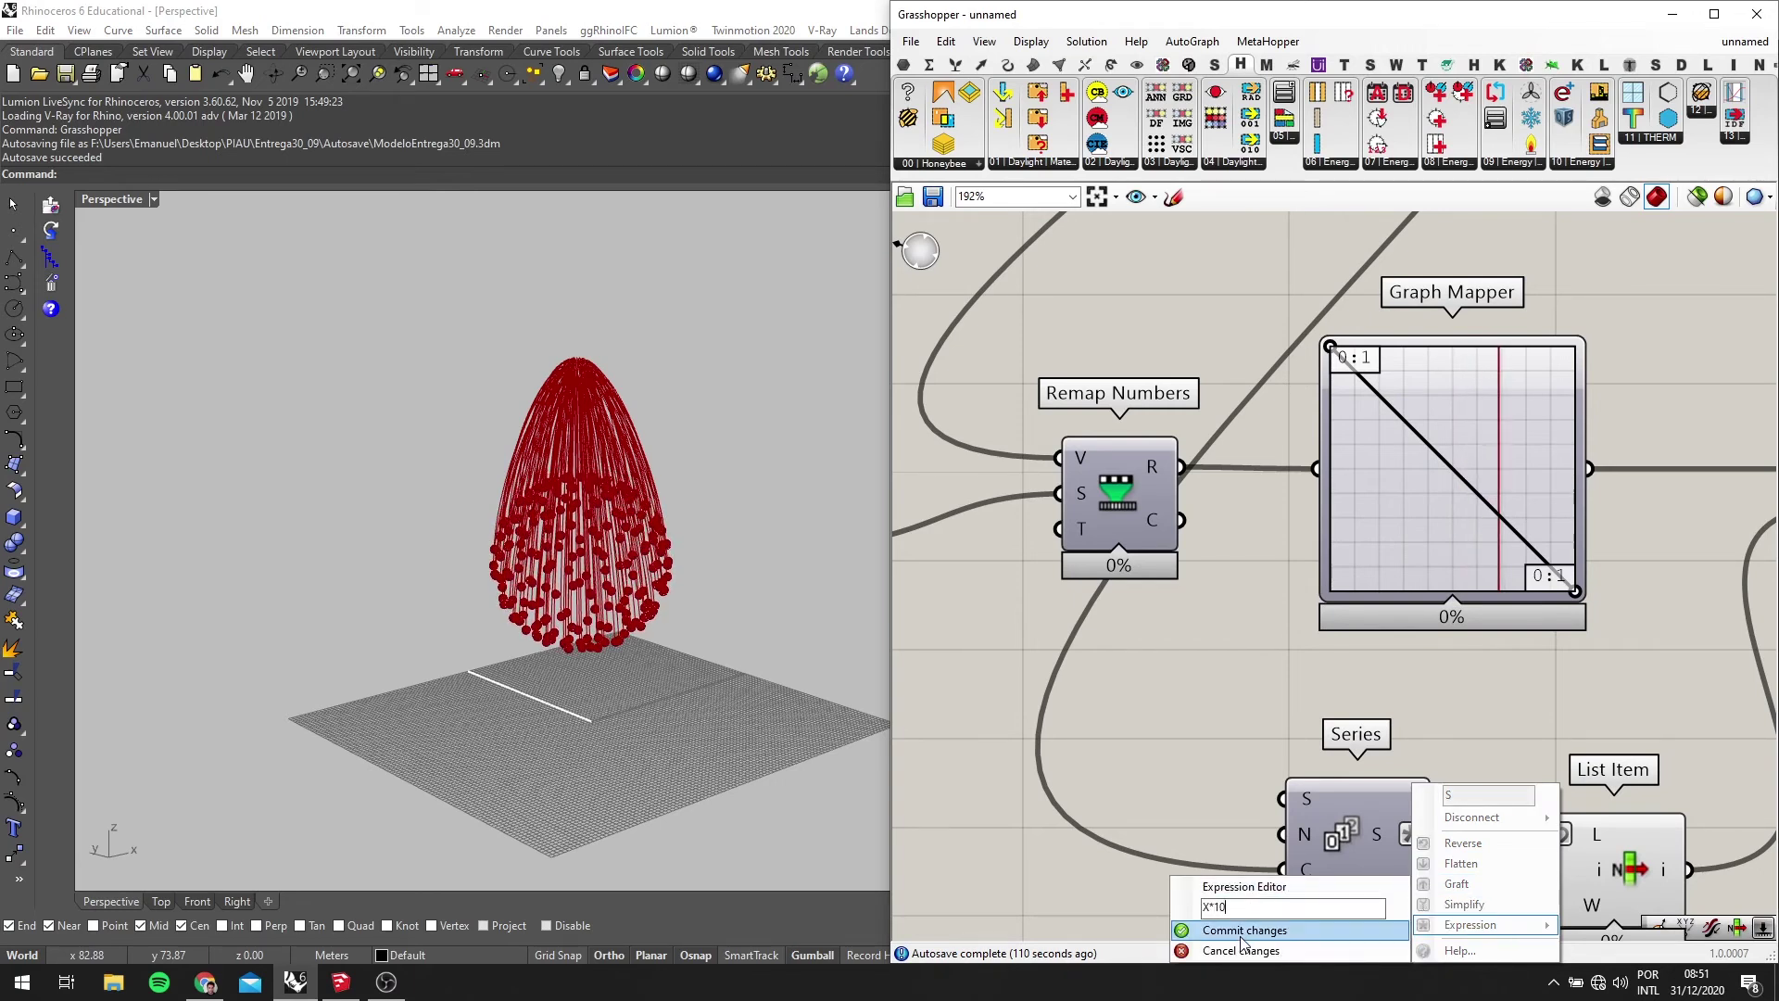
click(1241, 934)
scroll(1277, 587, down, 5)
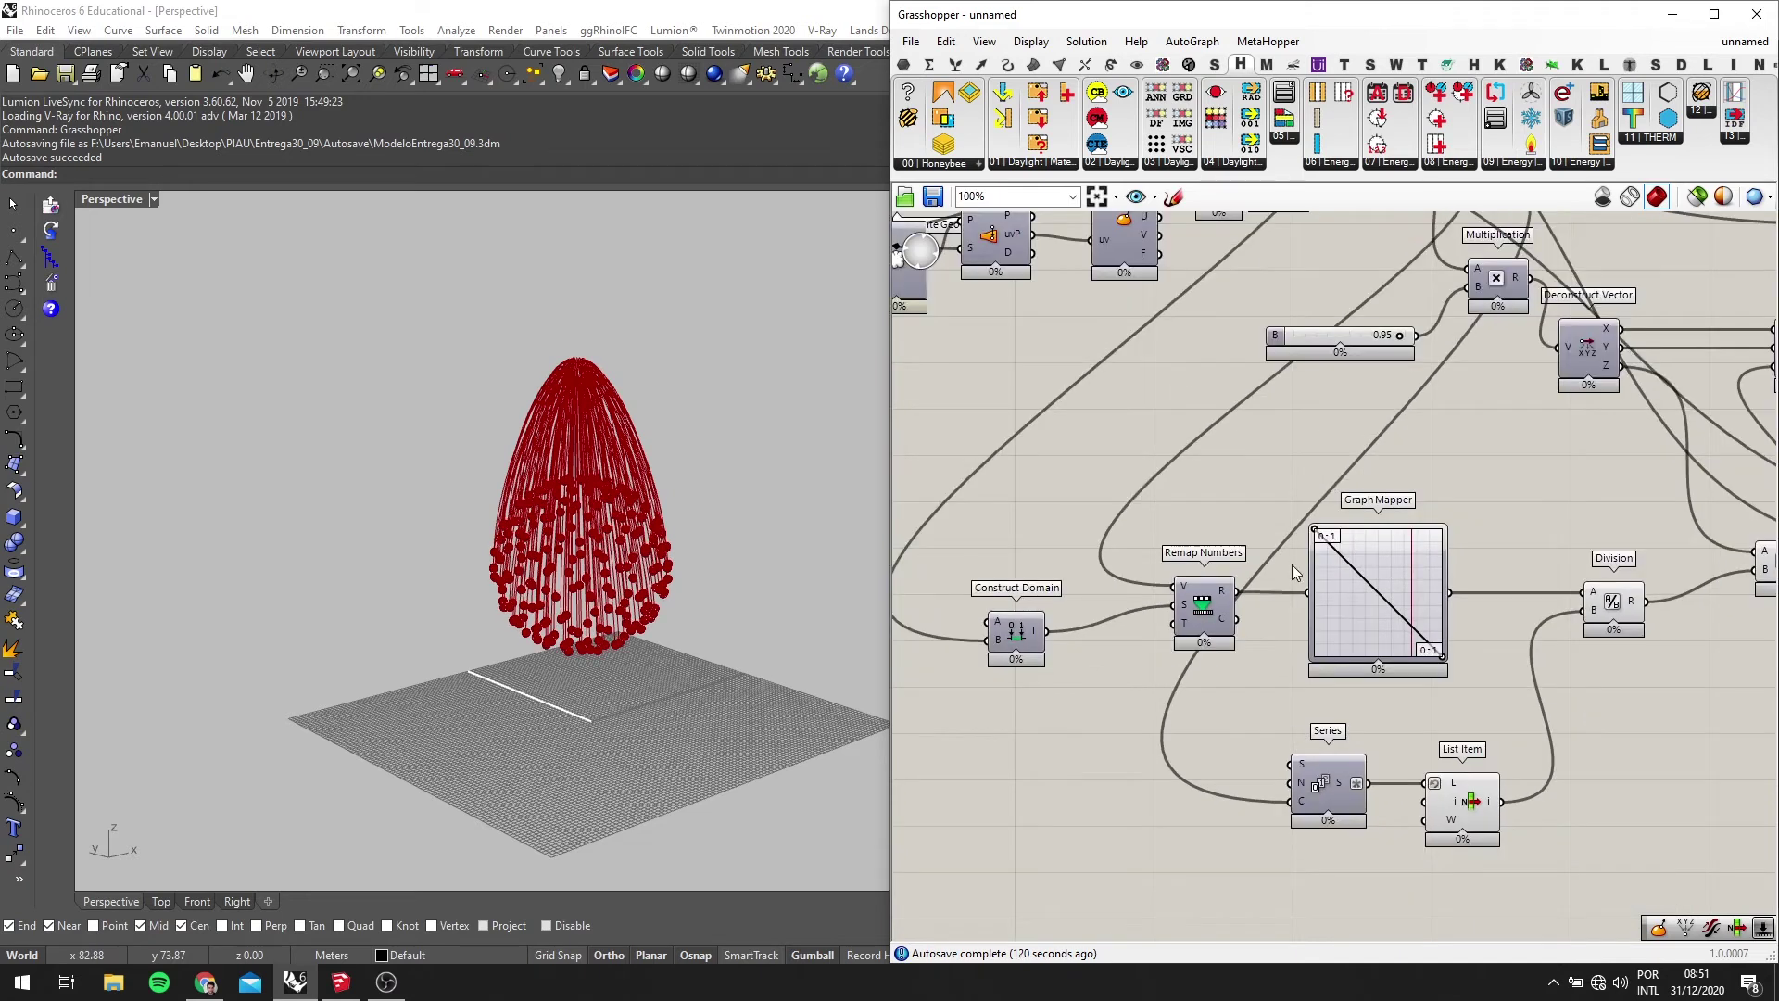
right_drag(1292, 565, 1271, 721)
click(1194, 297)
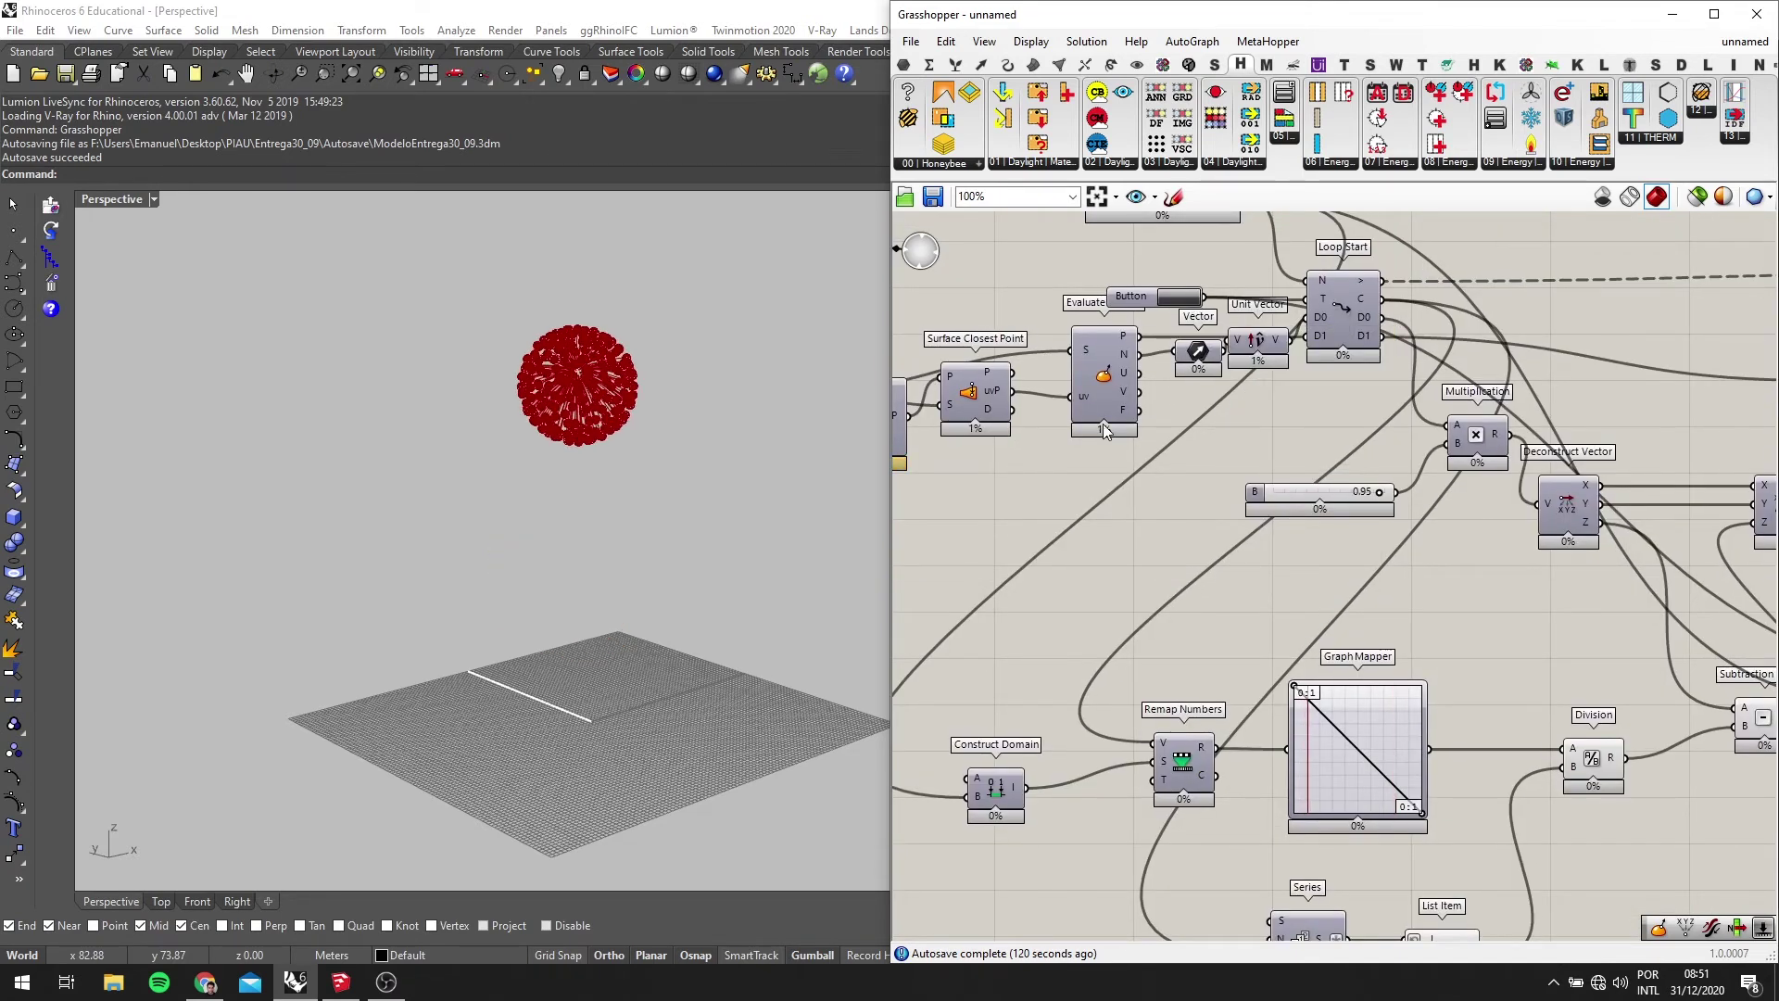
Orbit and zoom around the drooping lines in the Perspective viewport and examine the Graph Mapper curve that drives them
scroll(593, 381, up, 8)
right_drag(592, 380, 516, 335)
right_drag(766, 559, 594, 428)
scroll(1486, 557, down, 4)
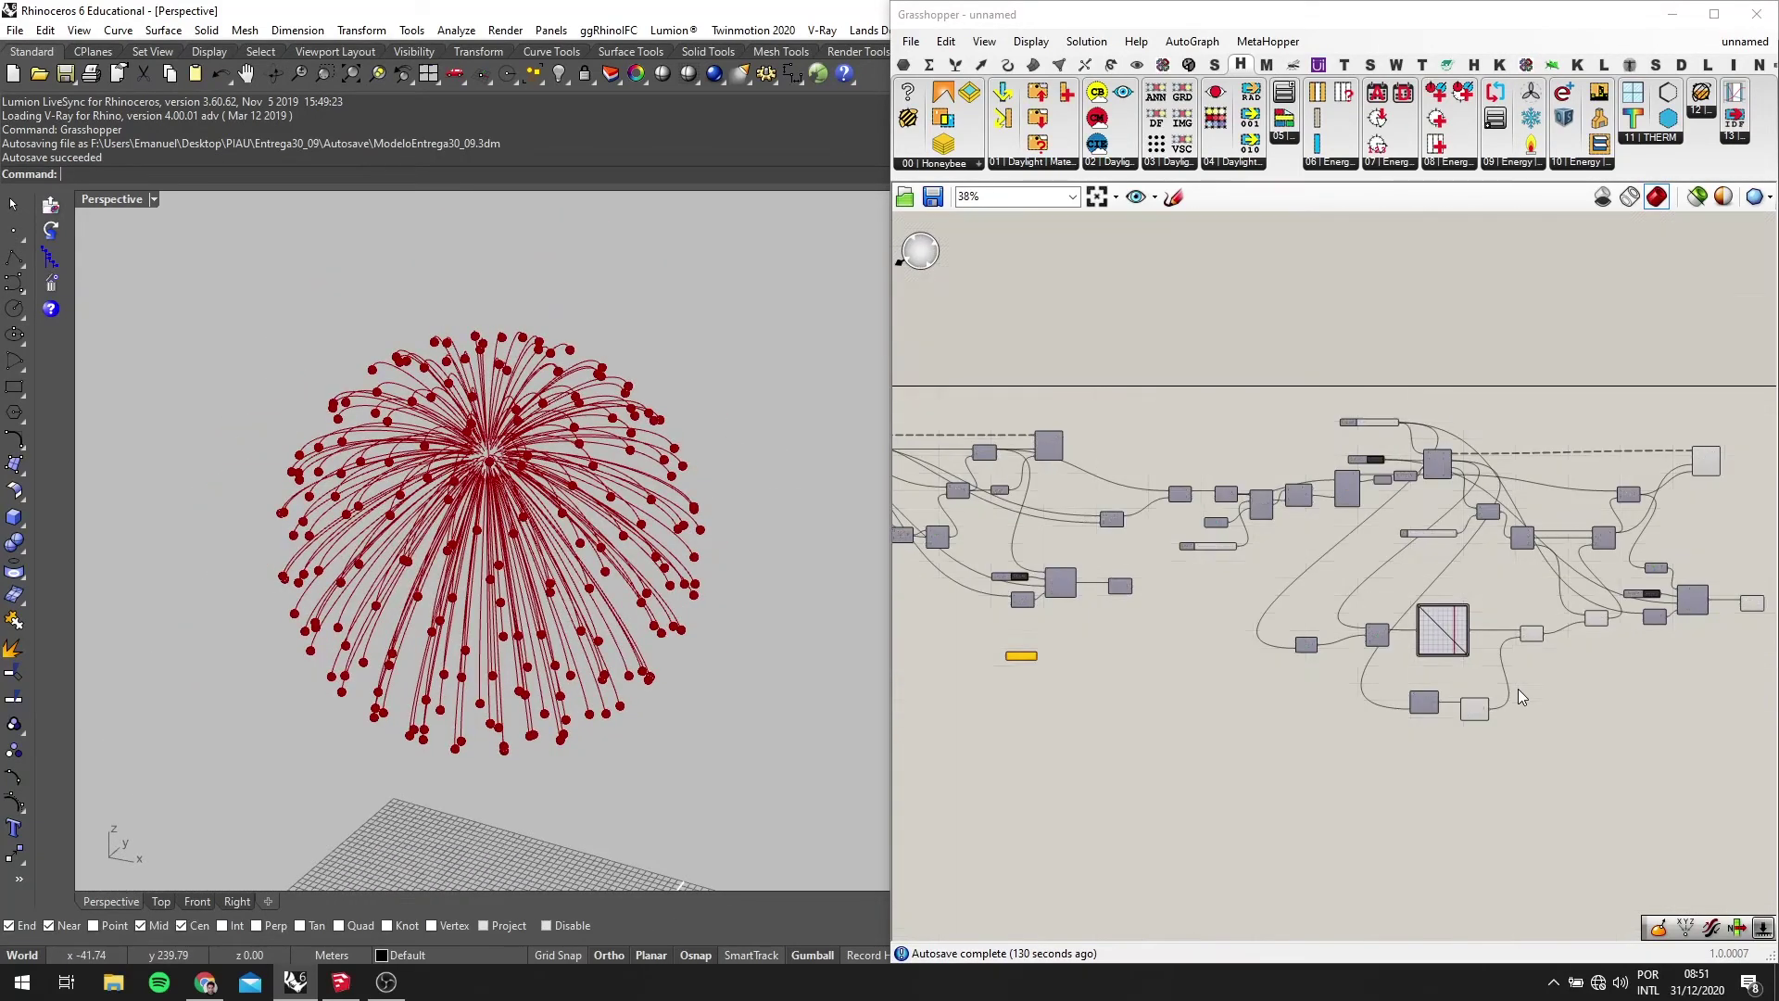
scroll(1510, 681, up, 2)
scroll(1374, 571, up, 3)
scroll(616, 443, up, 3)
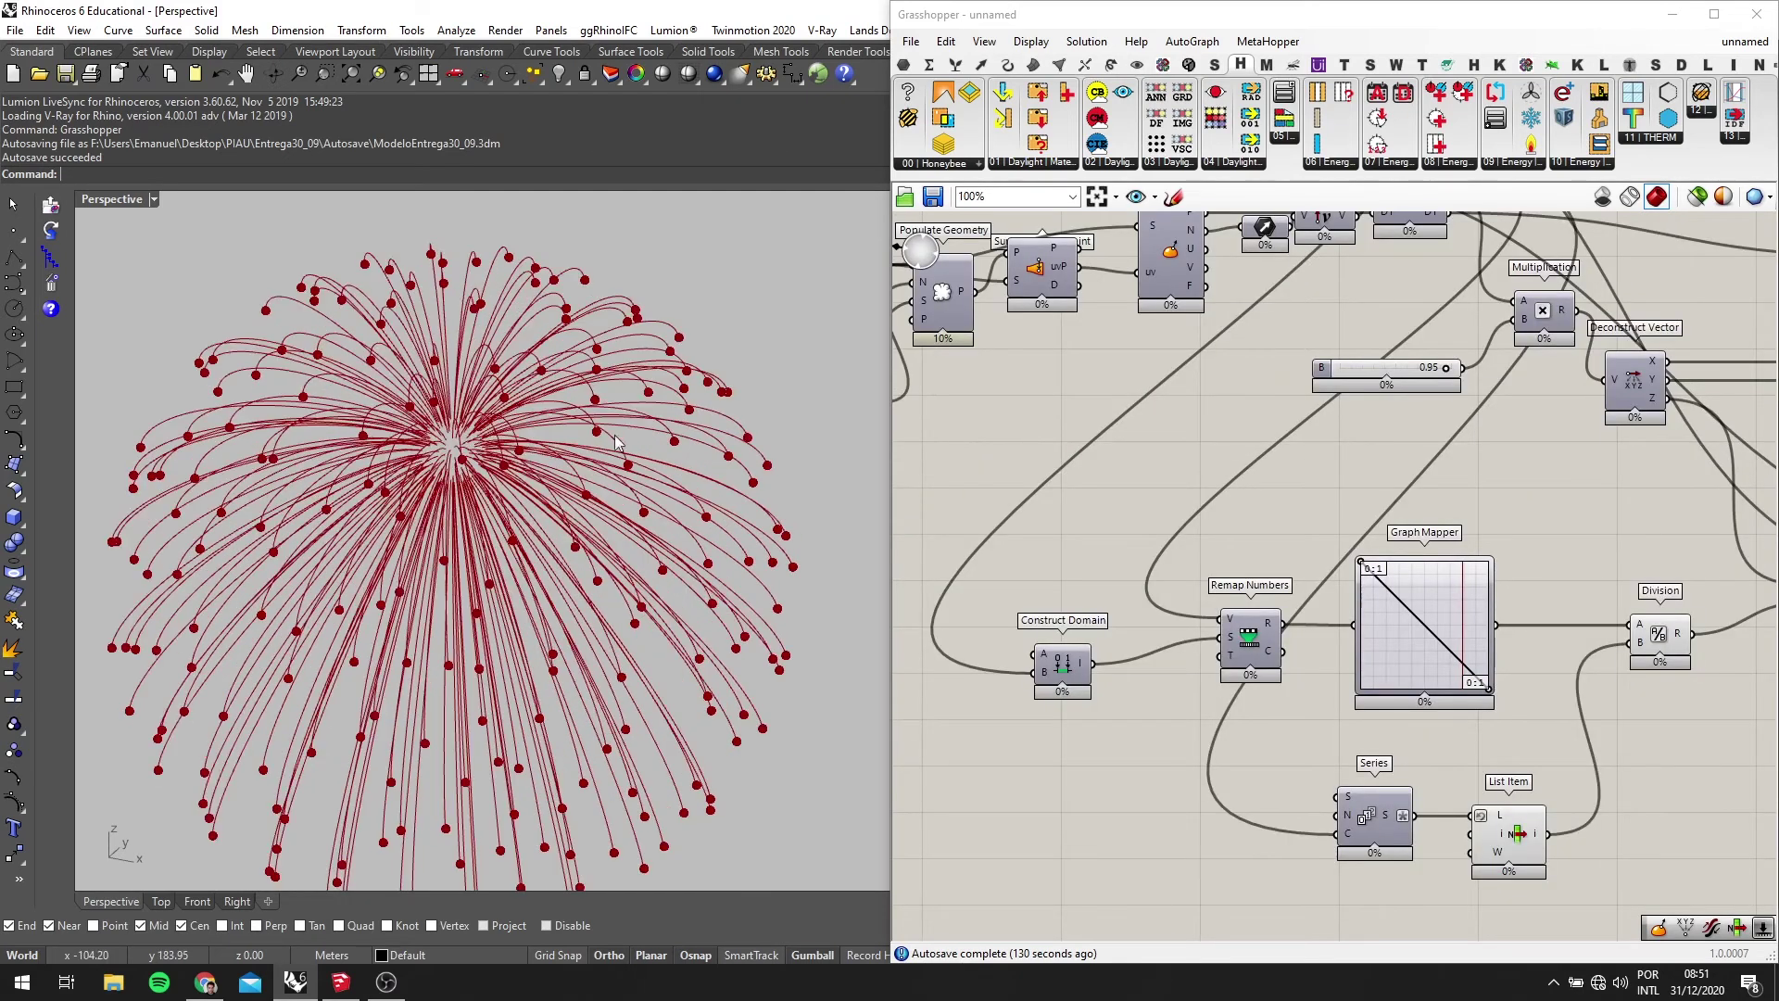
scroll(1361, 554, down, 2)
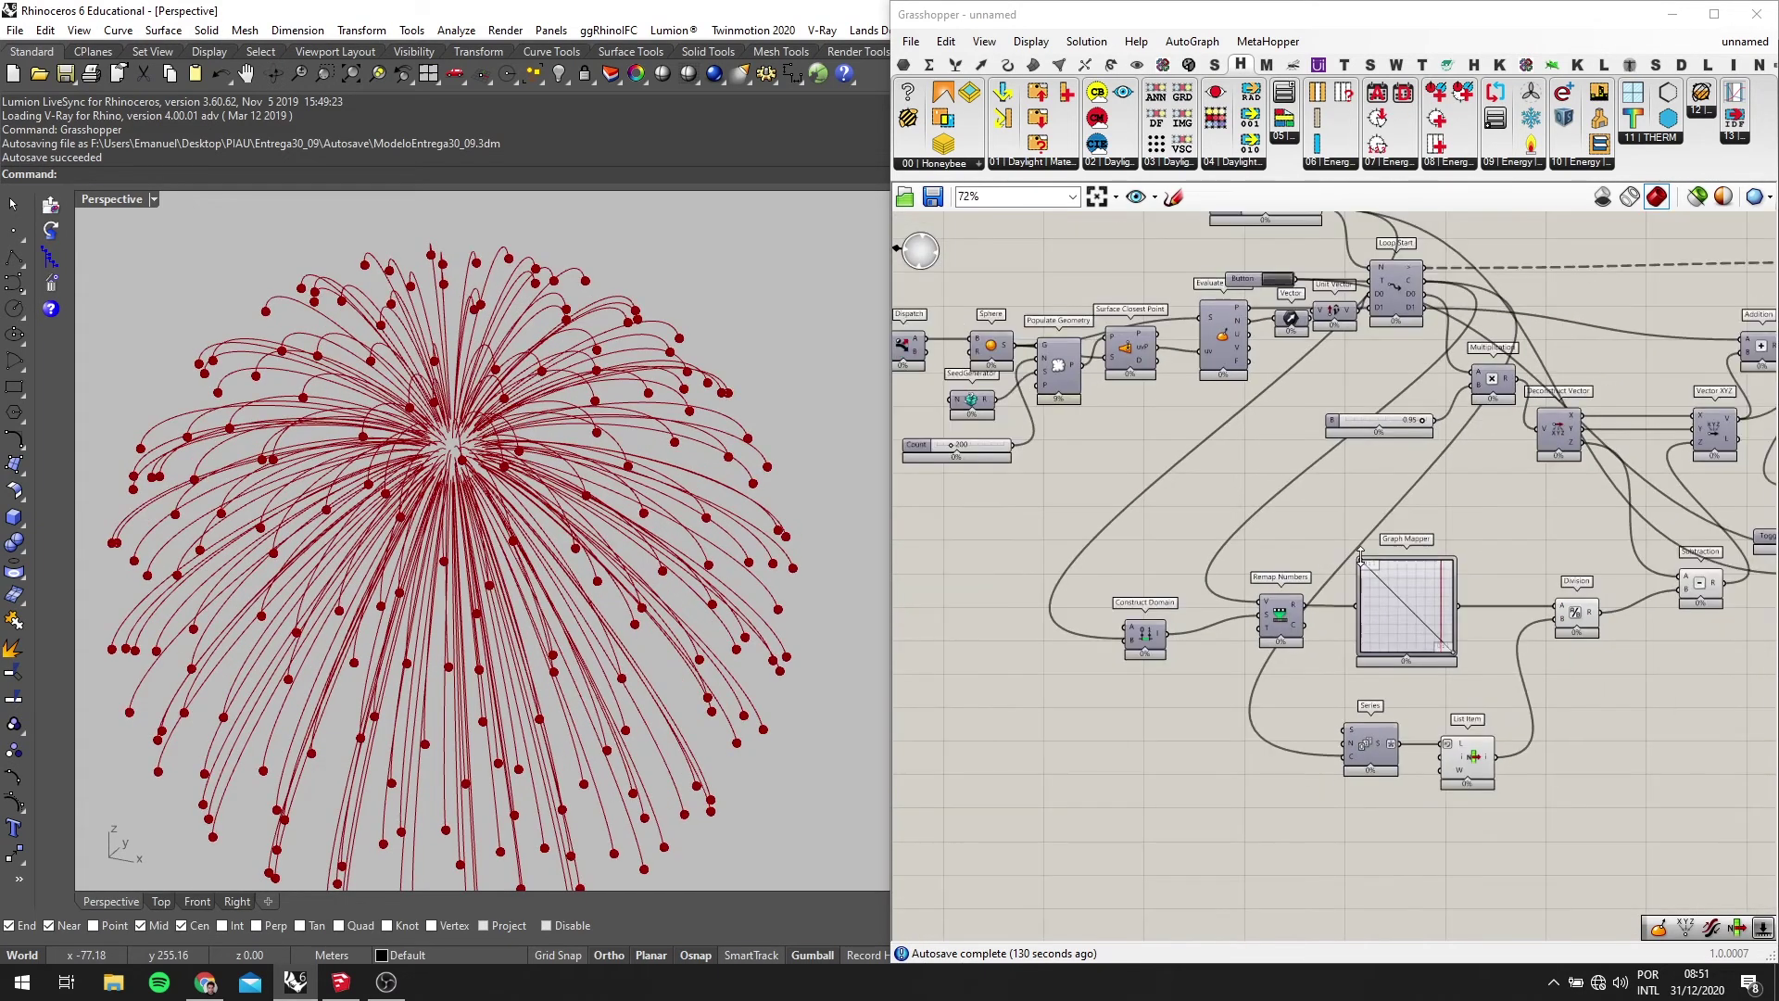
scroll(1416, 626, up, 2)
scroll(1406, 582, up, 2)
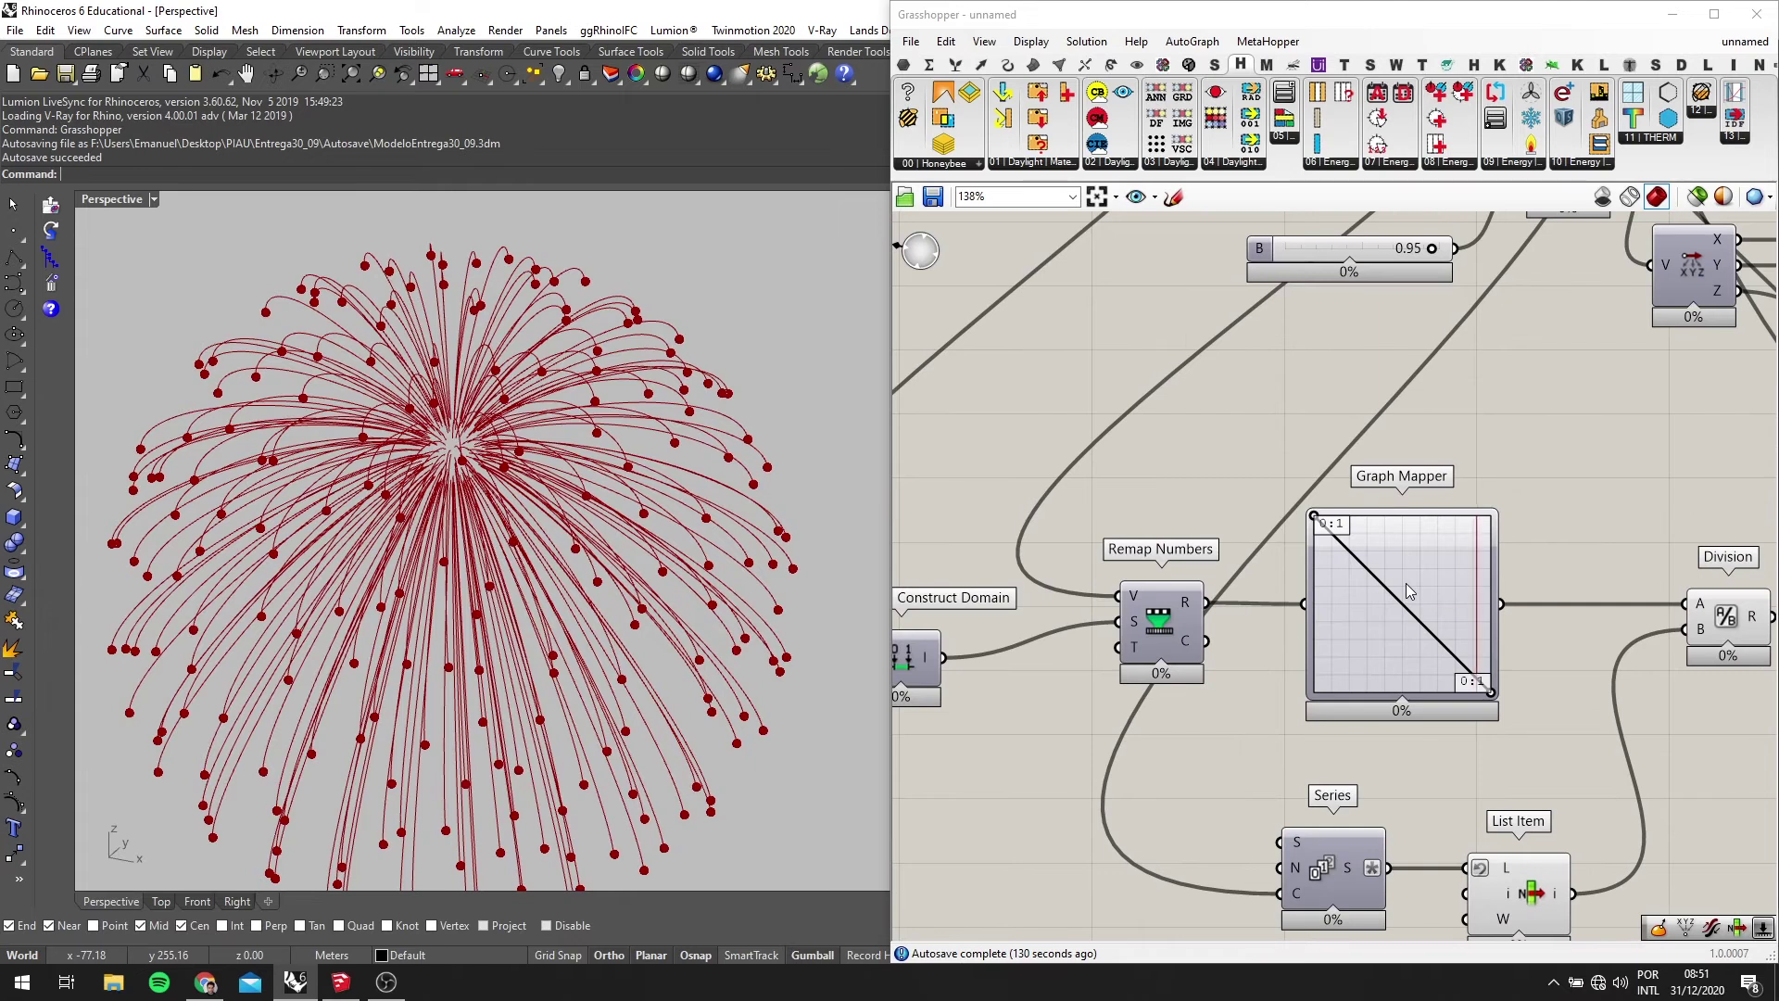
scroll(1407, 590, up, 2)
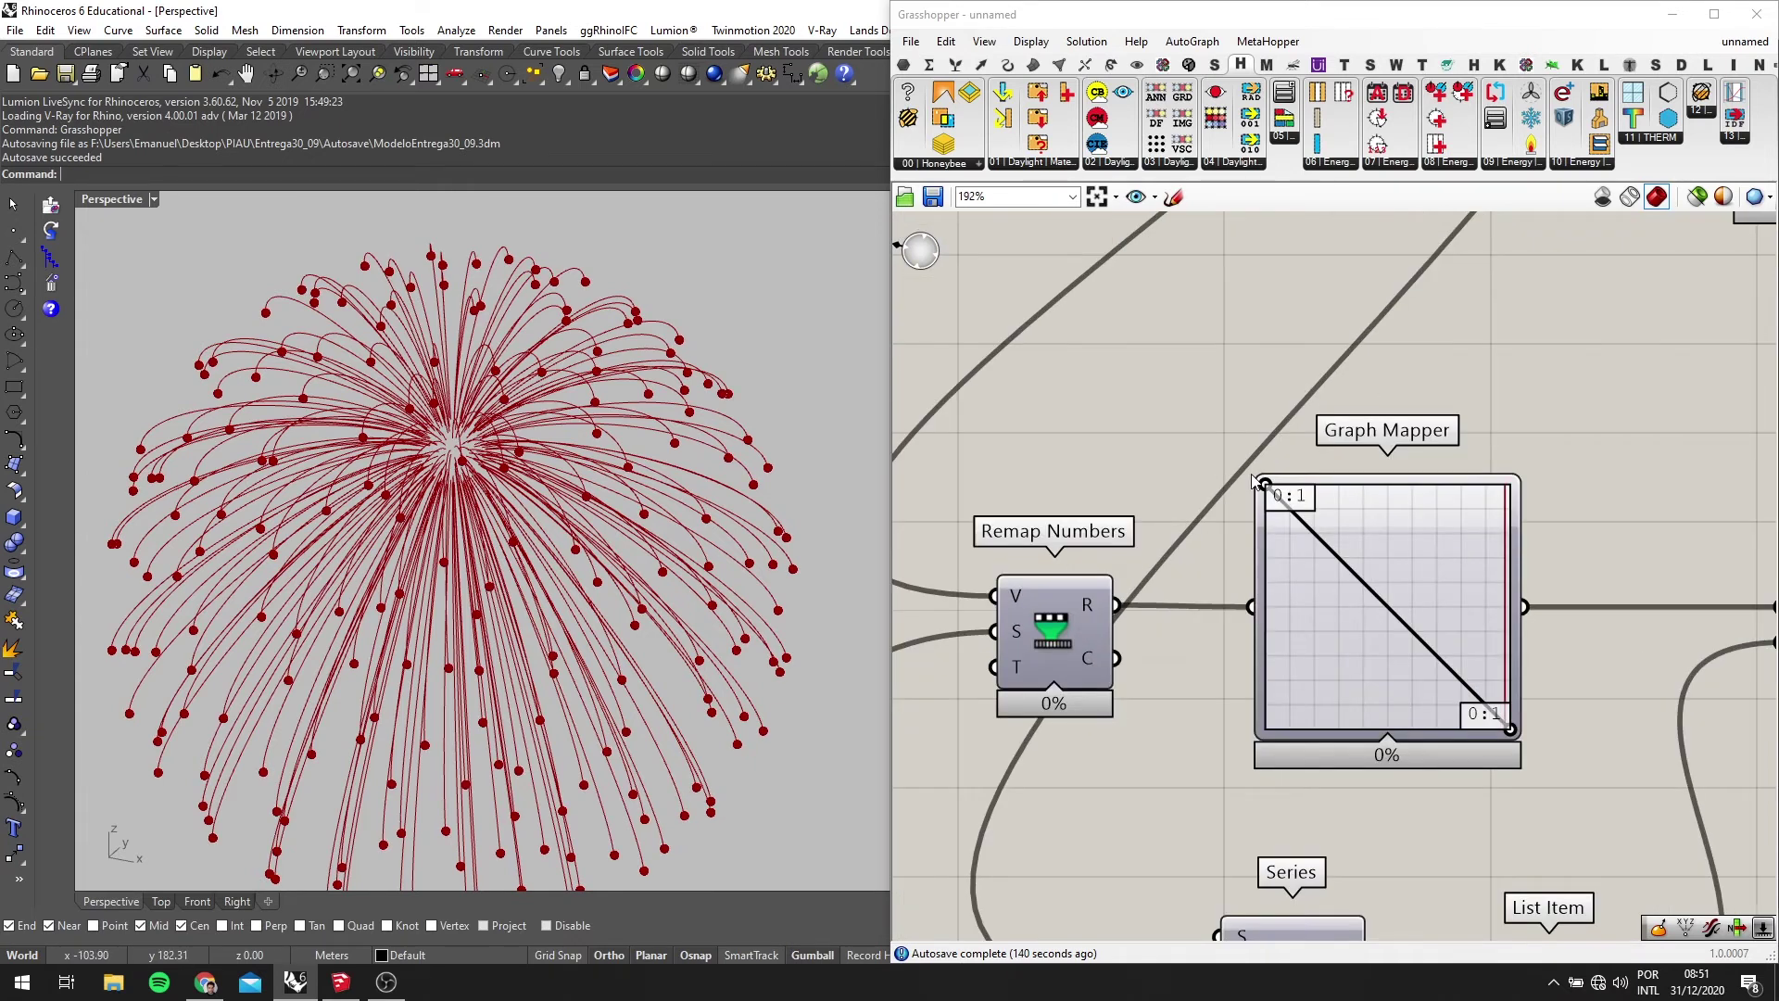
scroll(1257, 482, down, 4)
Set the Repeat slider to 80 and rerun the loop with its Button
right_drag(1266, 393, 1287, 530)
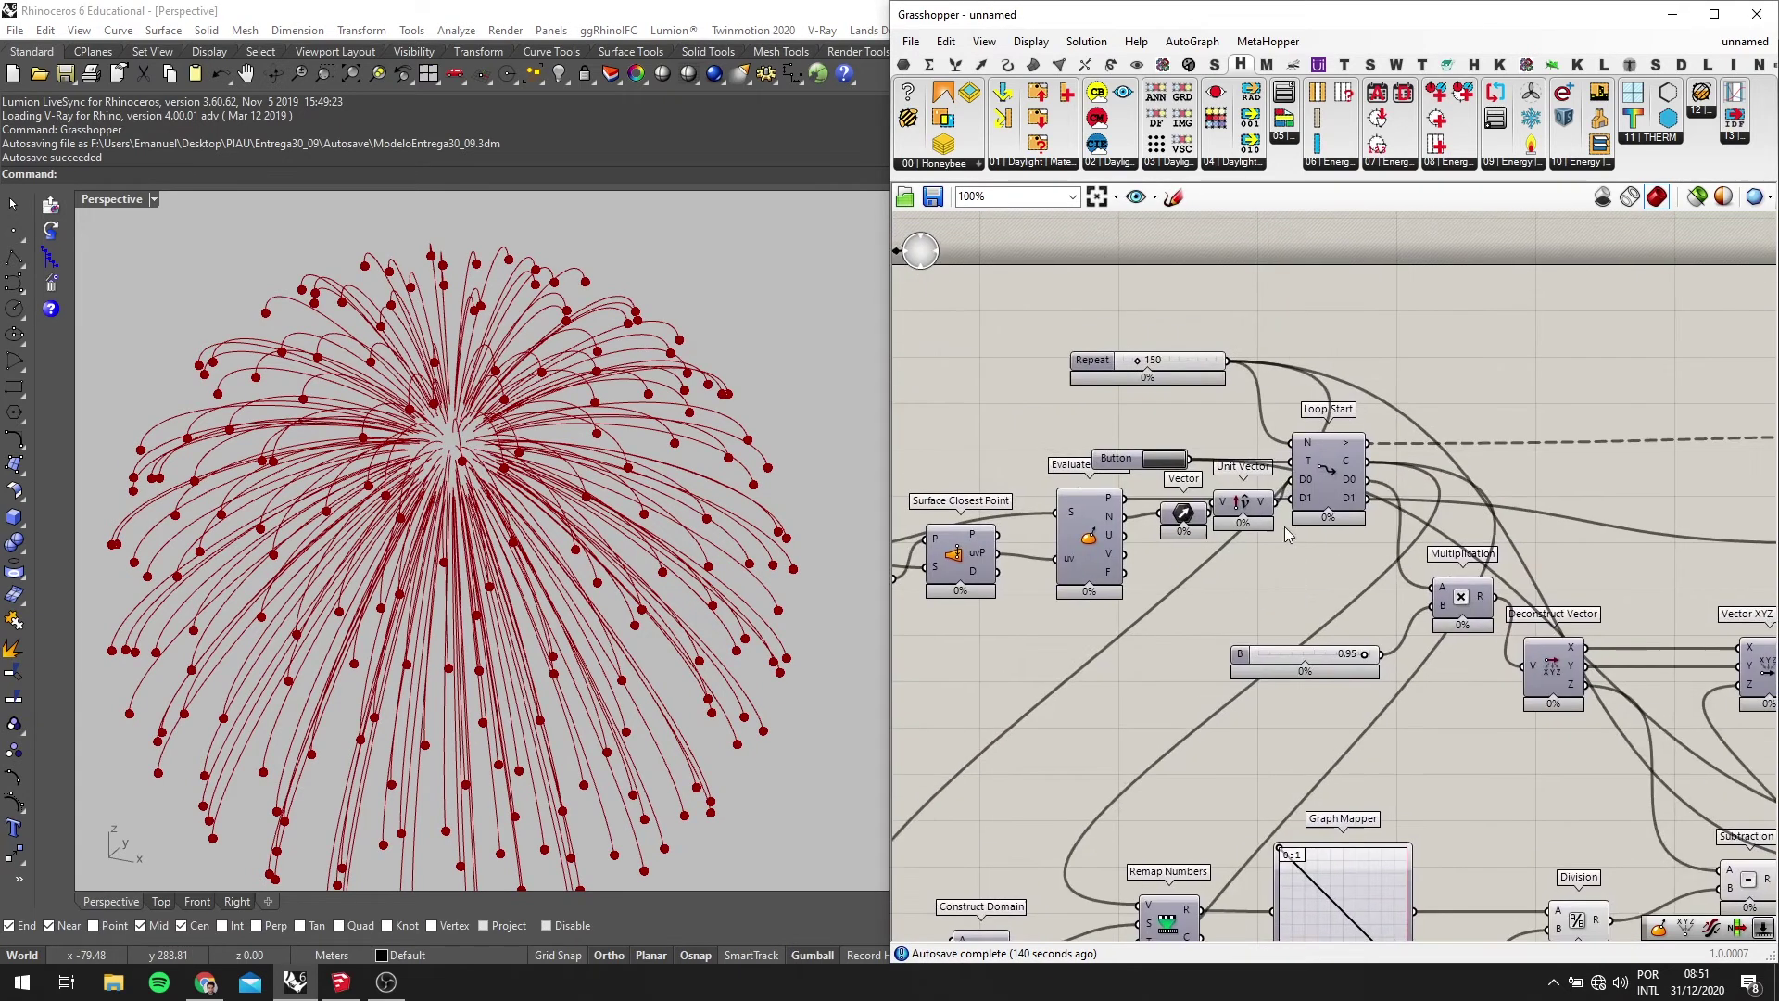
scroll(1194, 359, up, 3)
double_click(1194, 360)
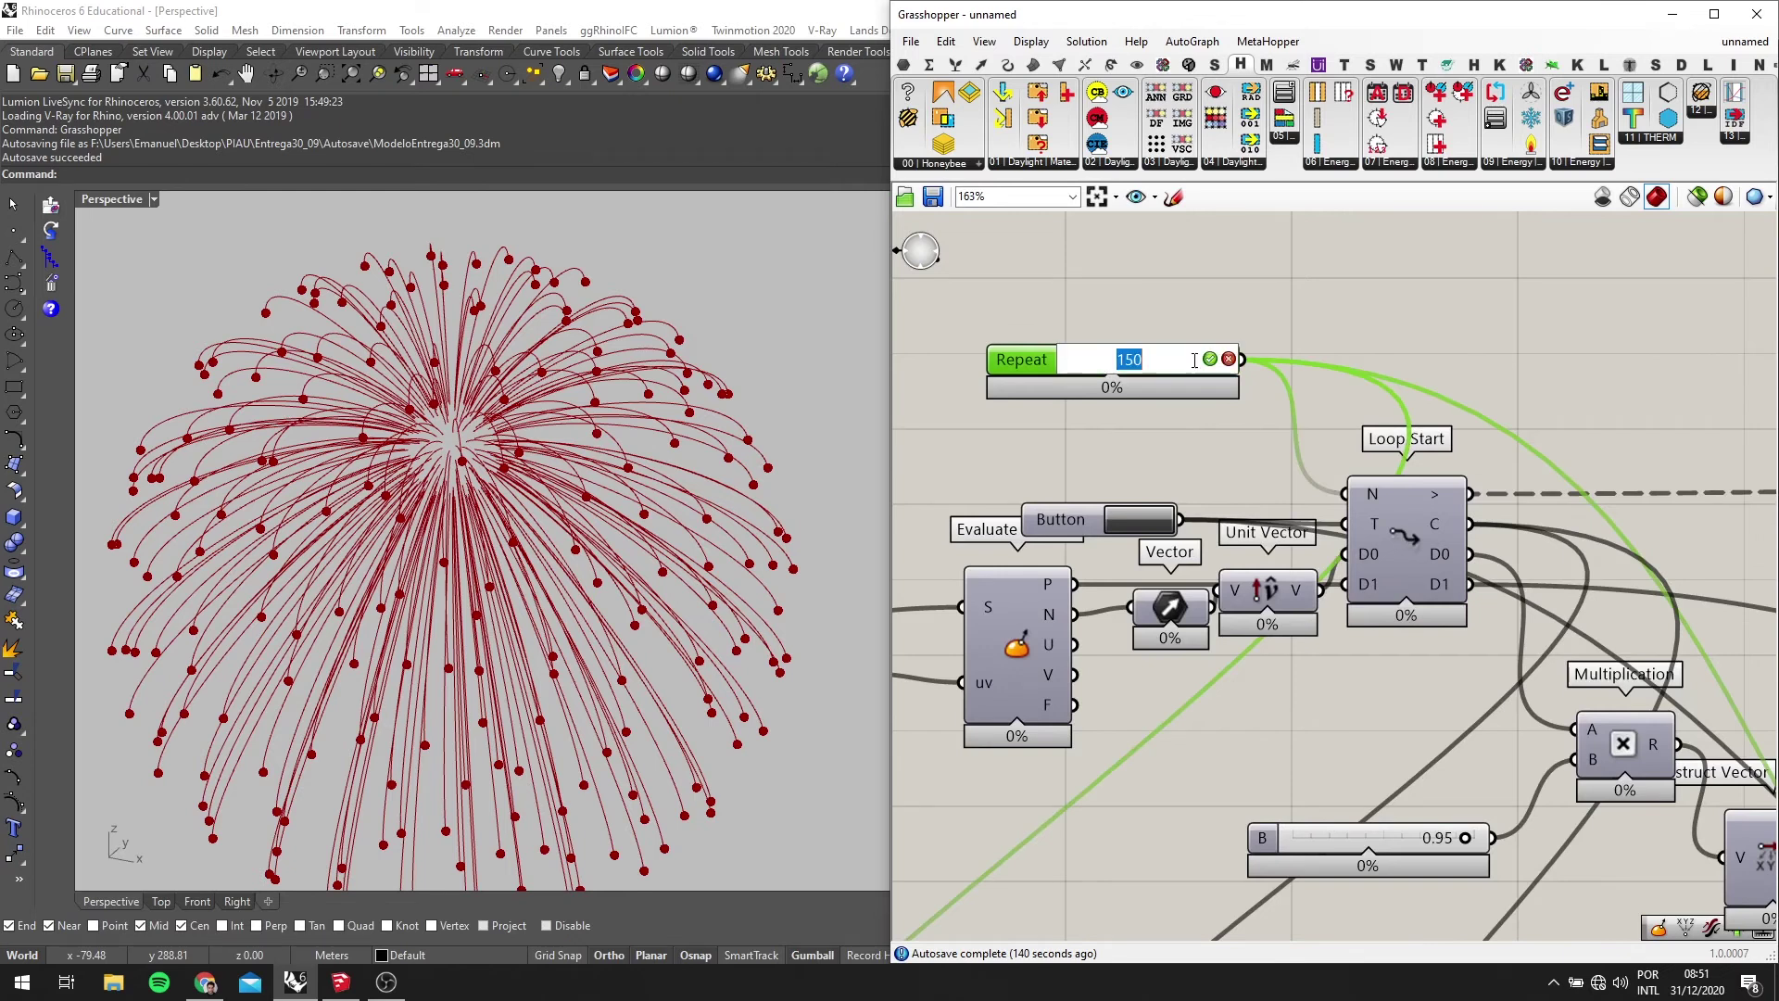
key(Return)
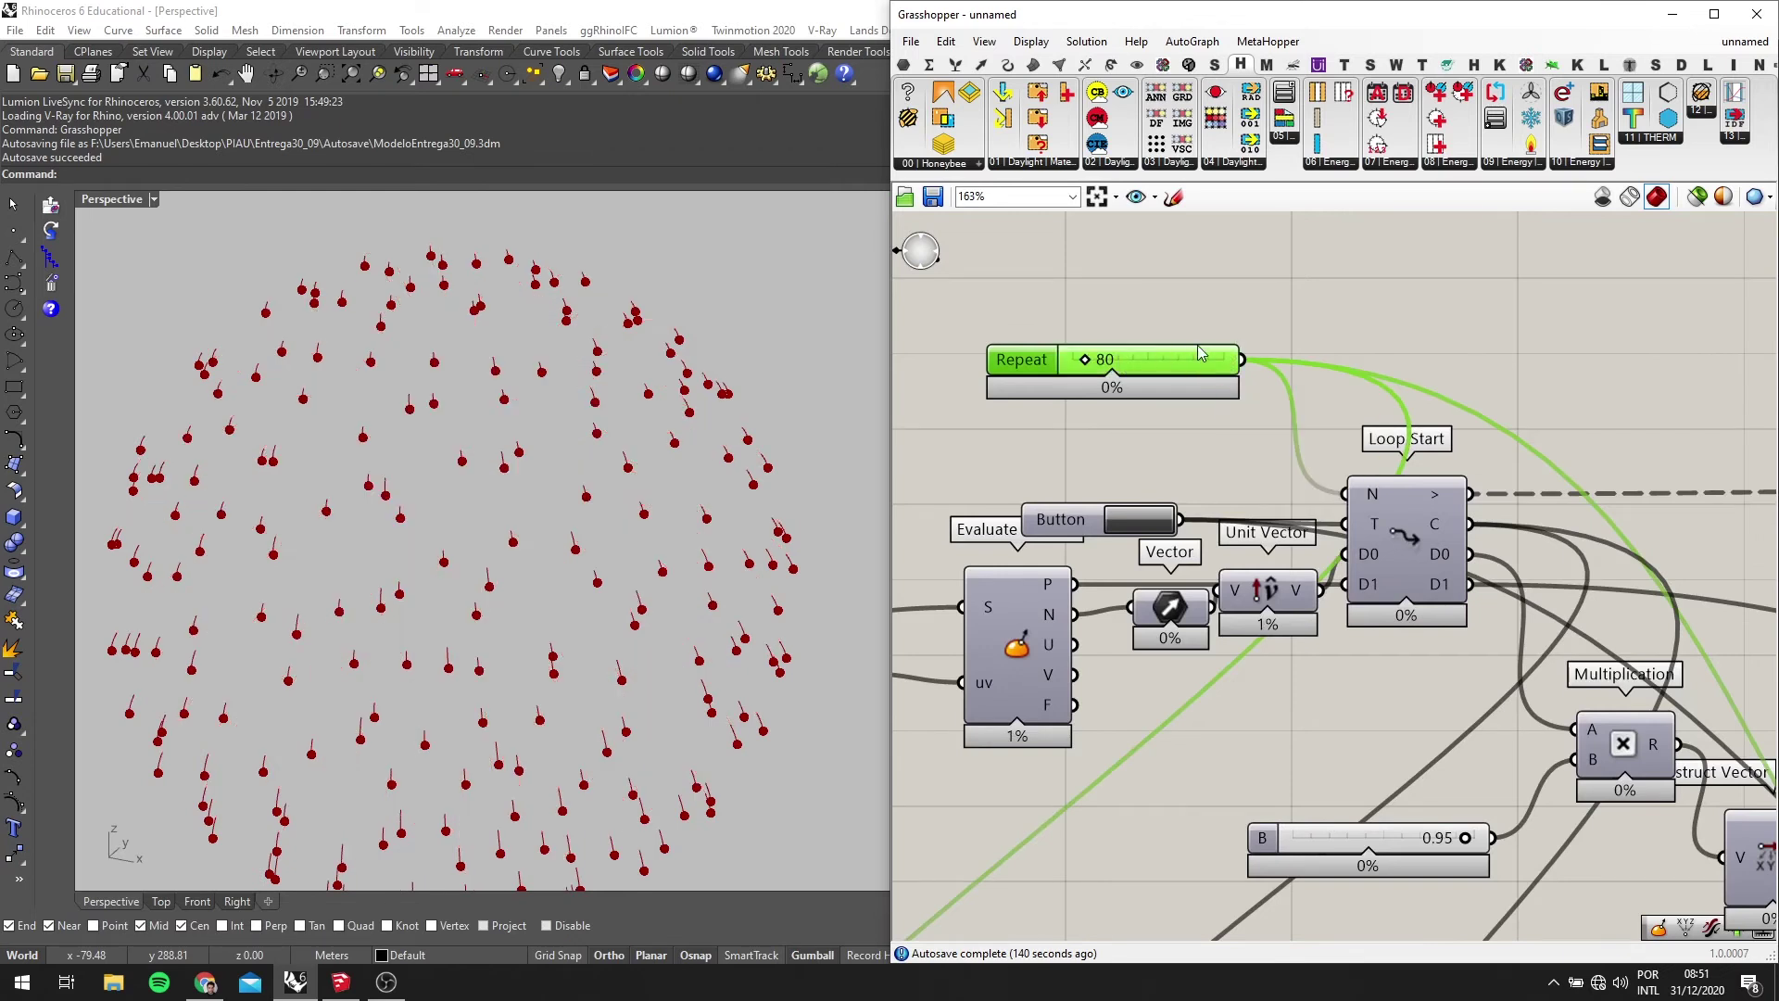
scroll(1239, 298, down, 4)
click(1192, 417)
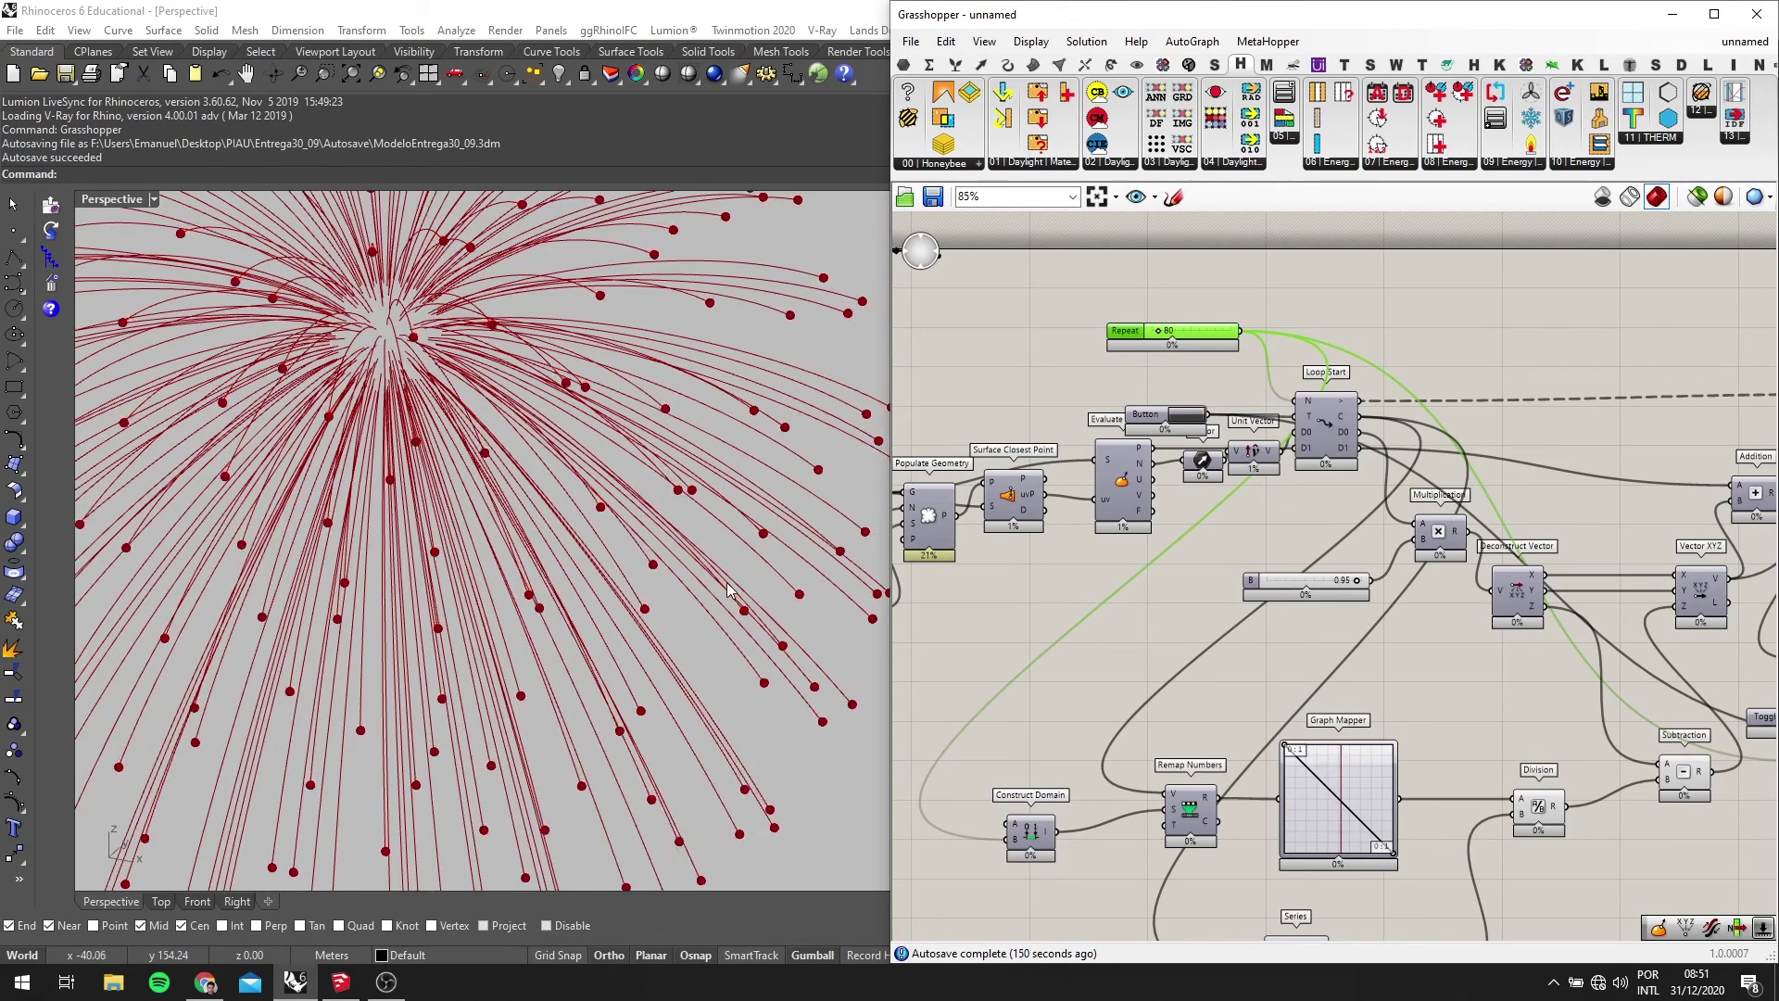
Lower the loop's Repeat slider to 50 and regrow the lines with the Button
right_drag(1478, 658, 1192, 558)
scroll(1196, 649, up, 1)
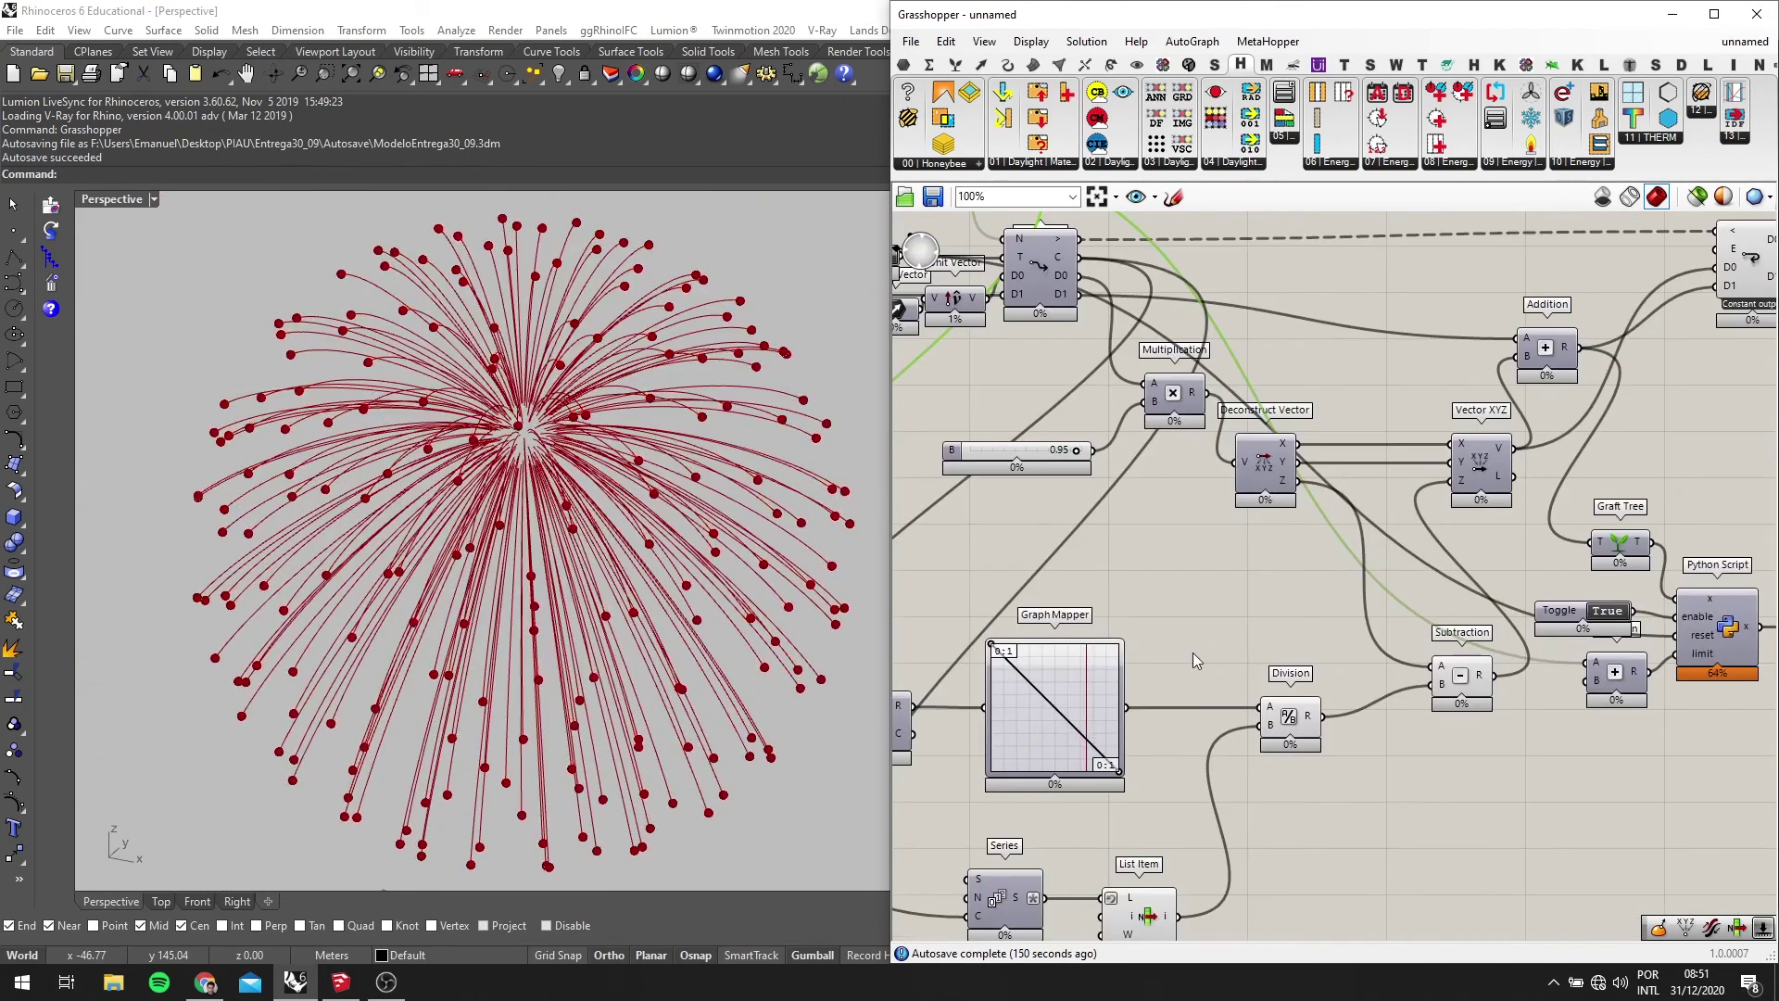
scroll(1200, 654, down, 2)
right_drag(1199, 654, 1368, 595)
scroll(1193, 254, up, 3)
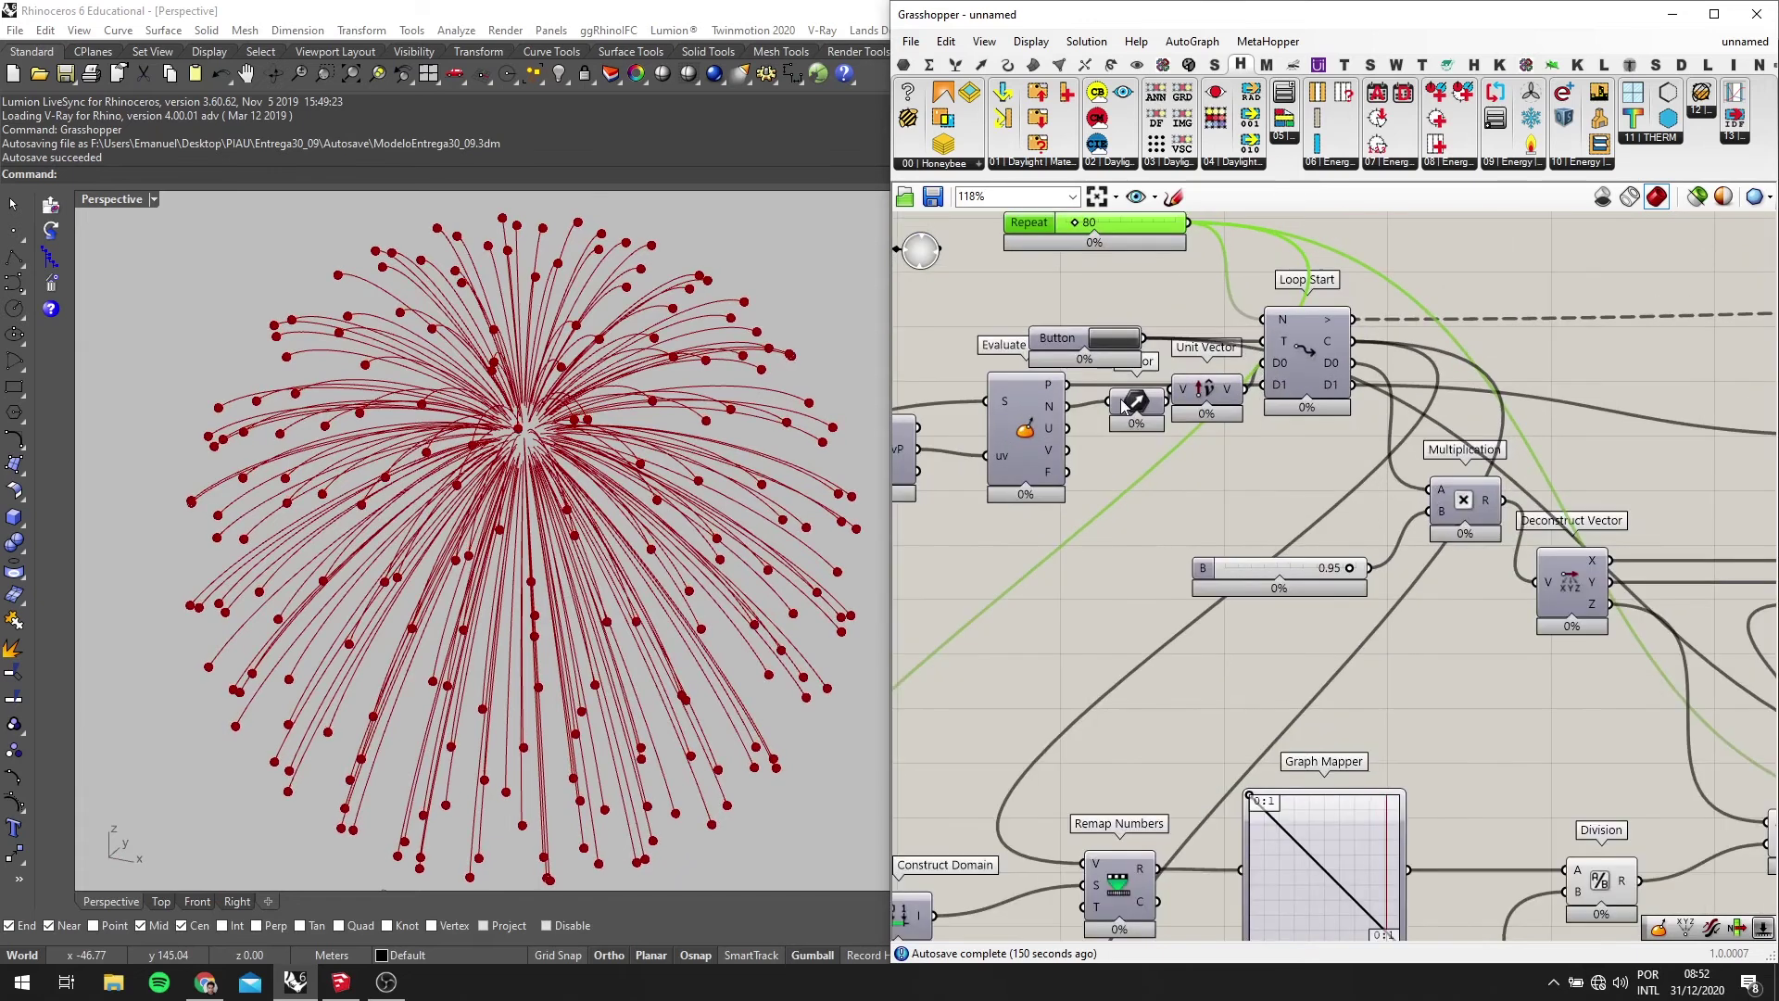
right_drag(1119, 236, 1151, 445)
scroll(1151, 449, up, 2)
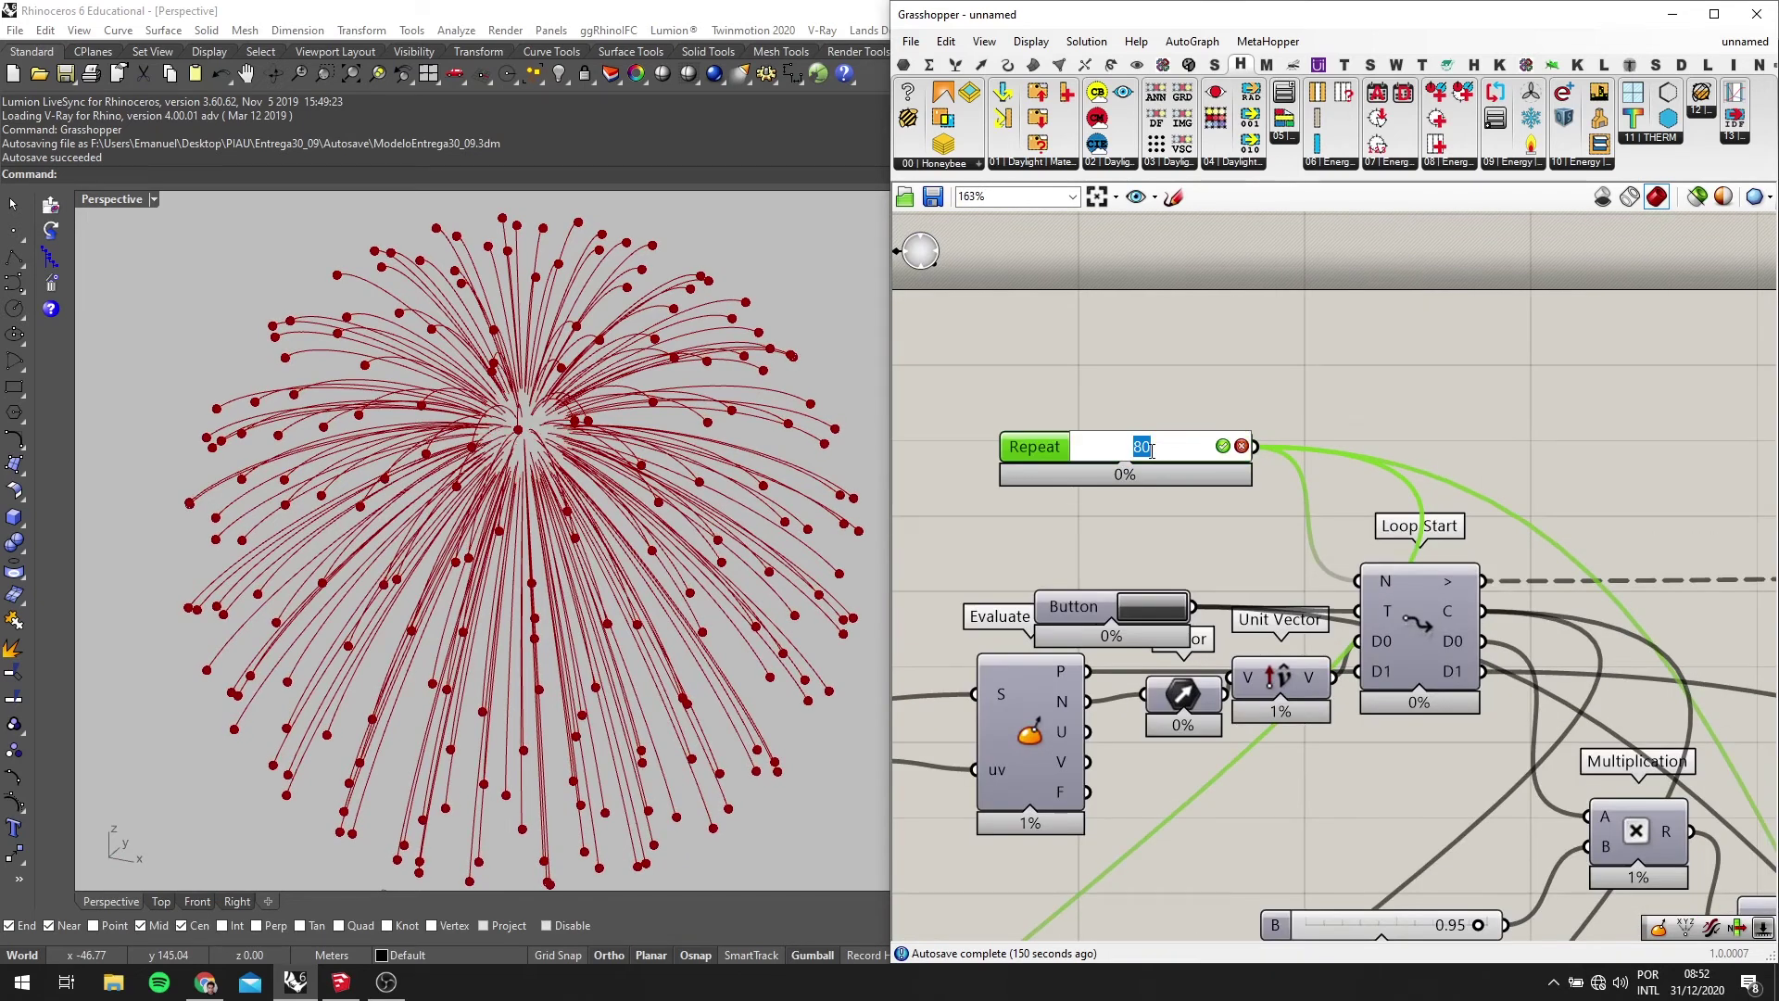
text(50)
key(Return)
scroll(1149, 450, down, 3)
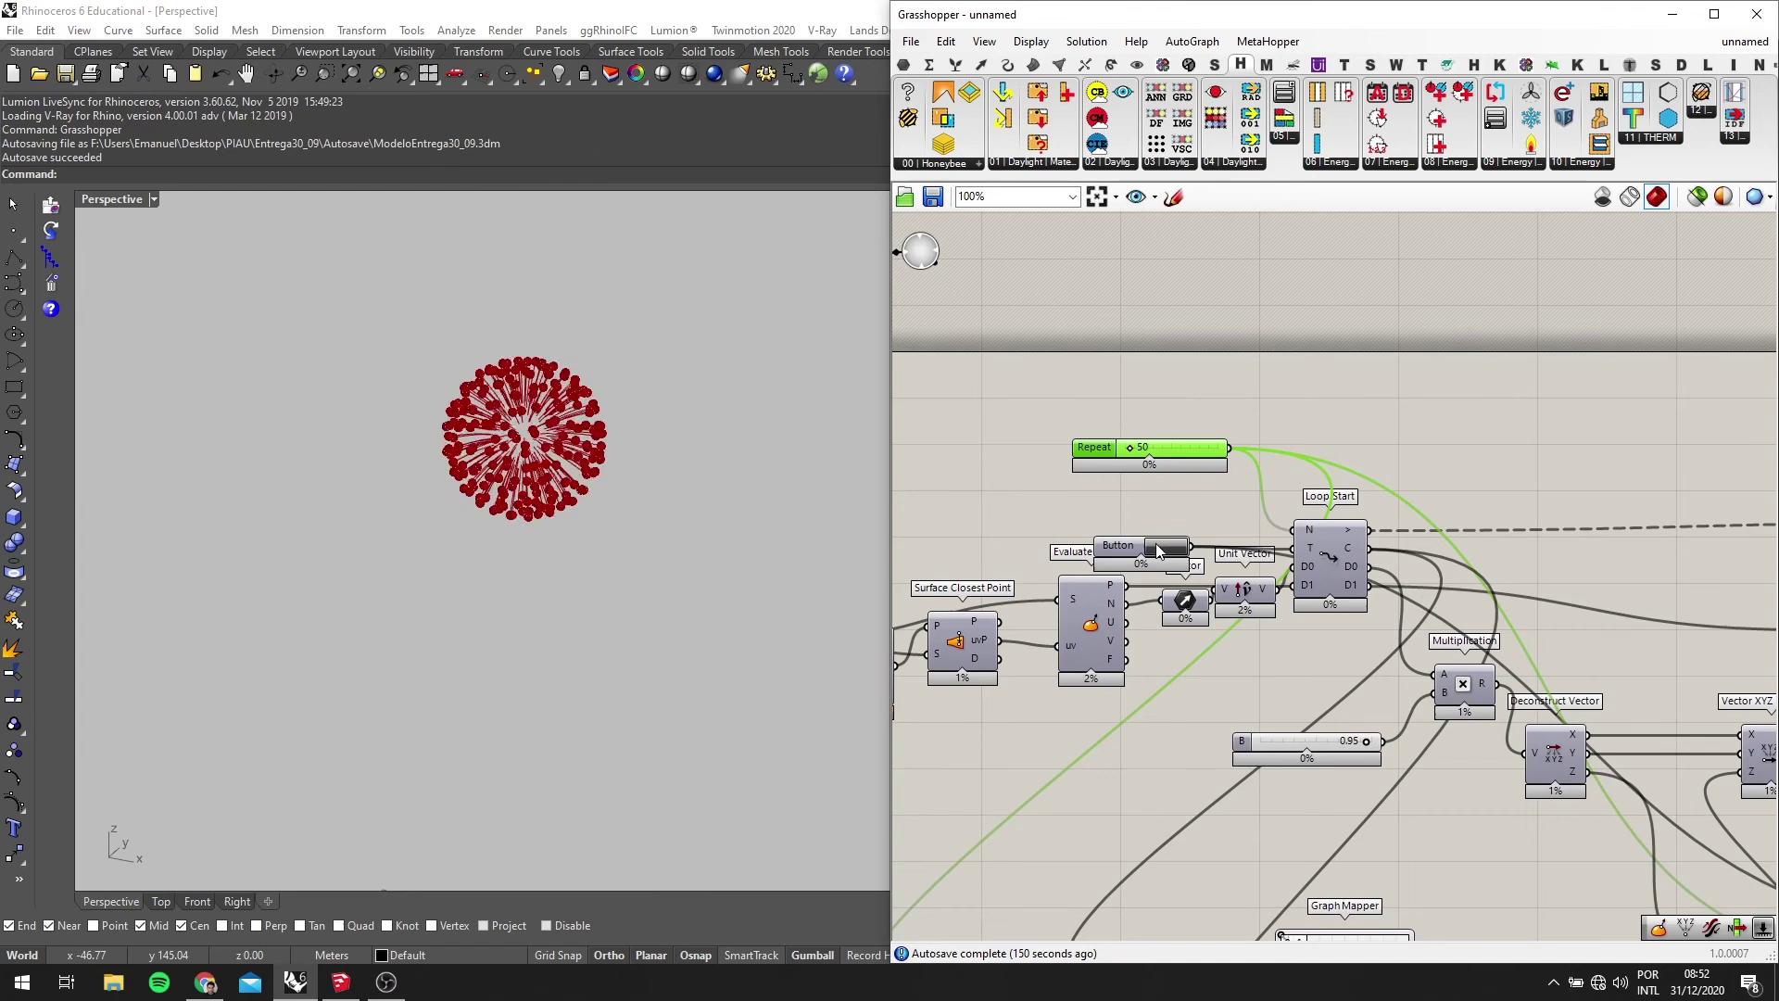
Set the loop's Repeat count to 40 and trigger the Button to regenerate the lines
scroll(1205, 306, down, 2)
right_drag(1269, 601, 1273, 501)
scroll(1273, 501, up, 2)
right_drag(1222, 278, 1221, 445)
scroll(1198, 420, up, 4)
double_click(1200, 421)
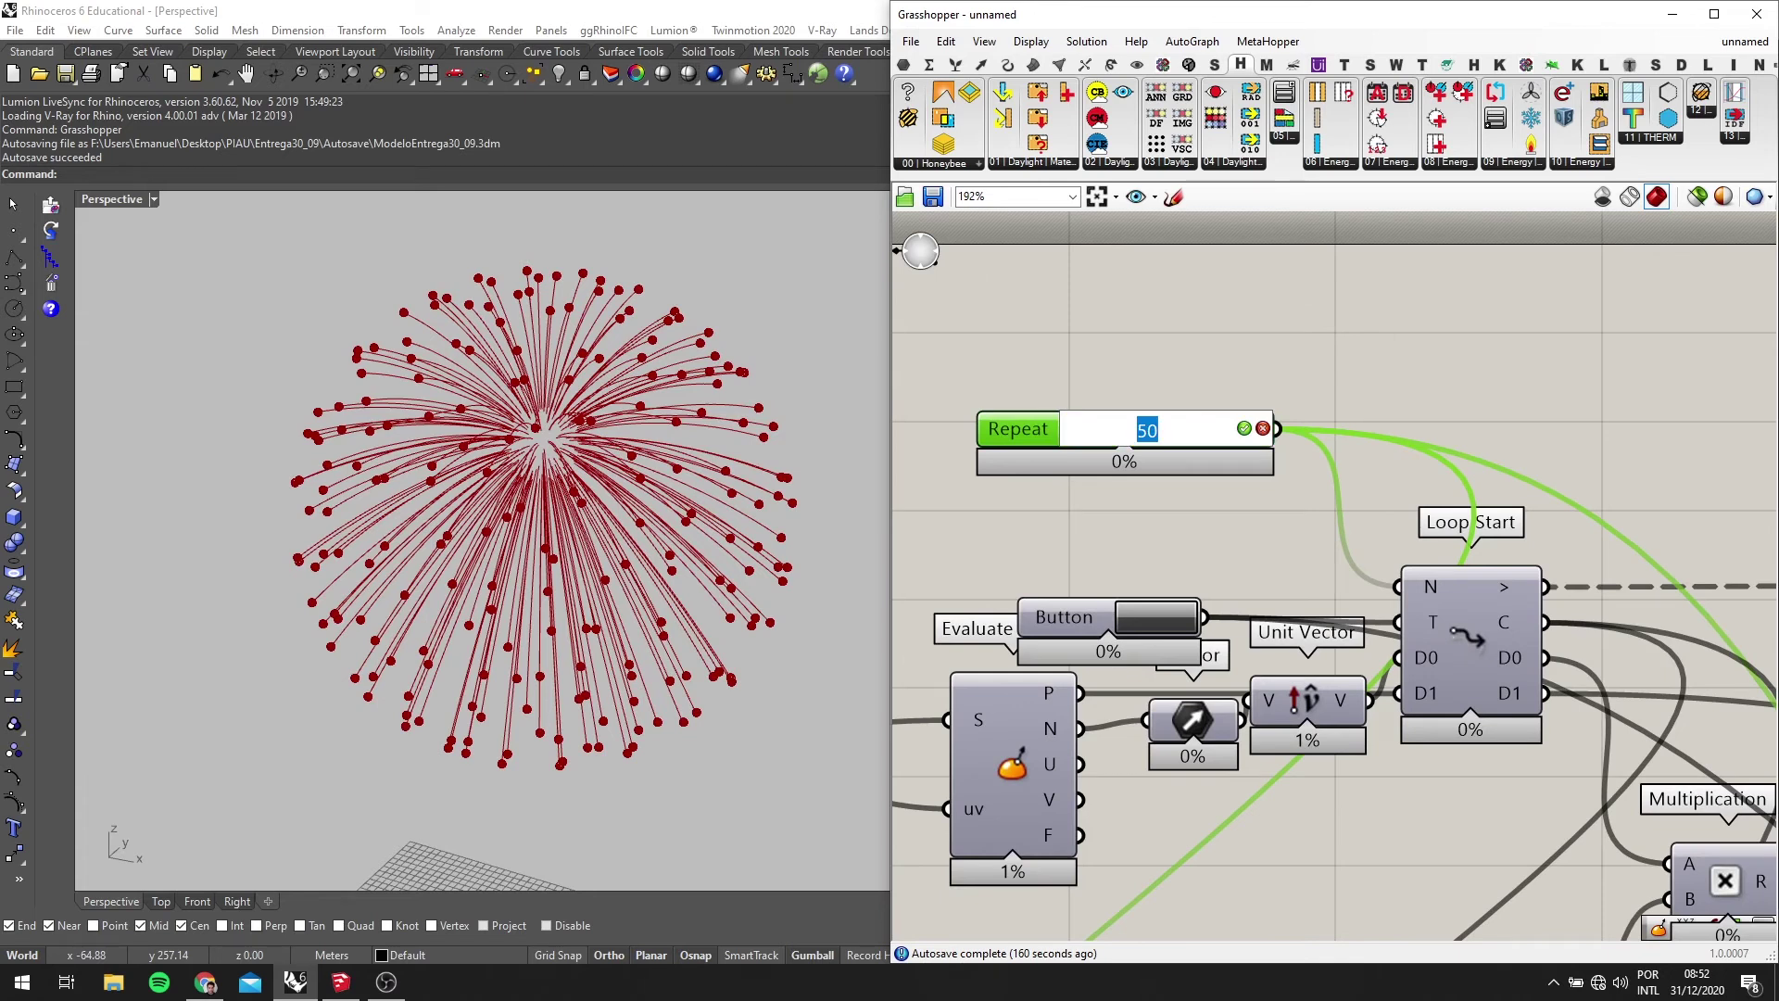
text(40)
key(Return)
scroll(1205, 422, down, 3)
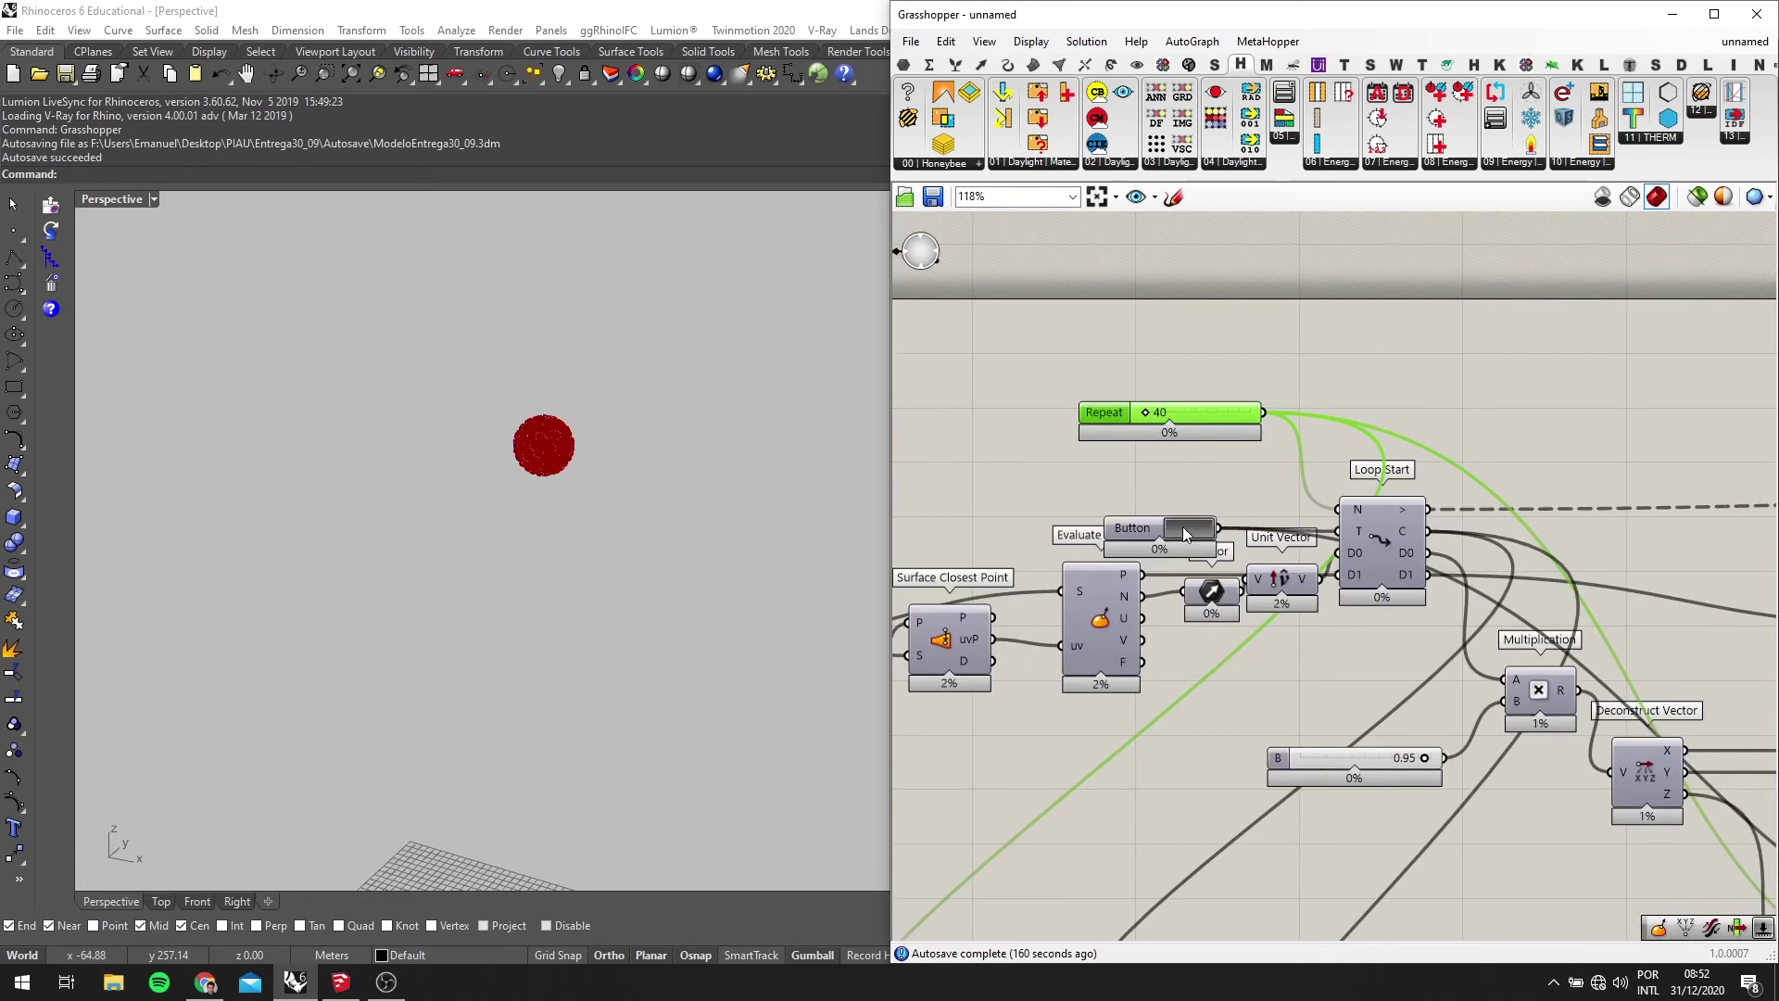
Examine the shorter line burst above the grid at different zooms and review the Addition, Loop End and PolyLine part of the definition
scroll(688, 461, up, 3)
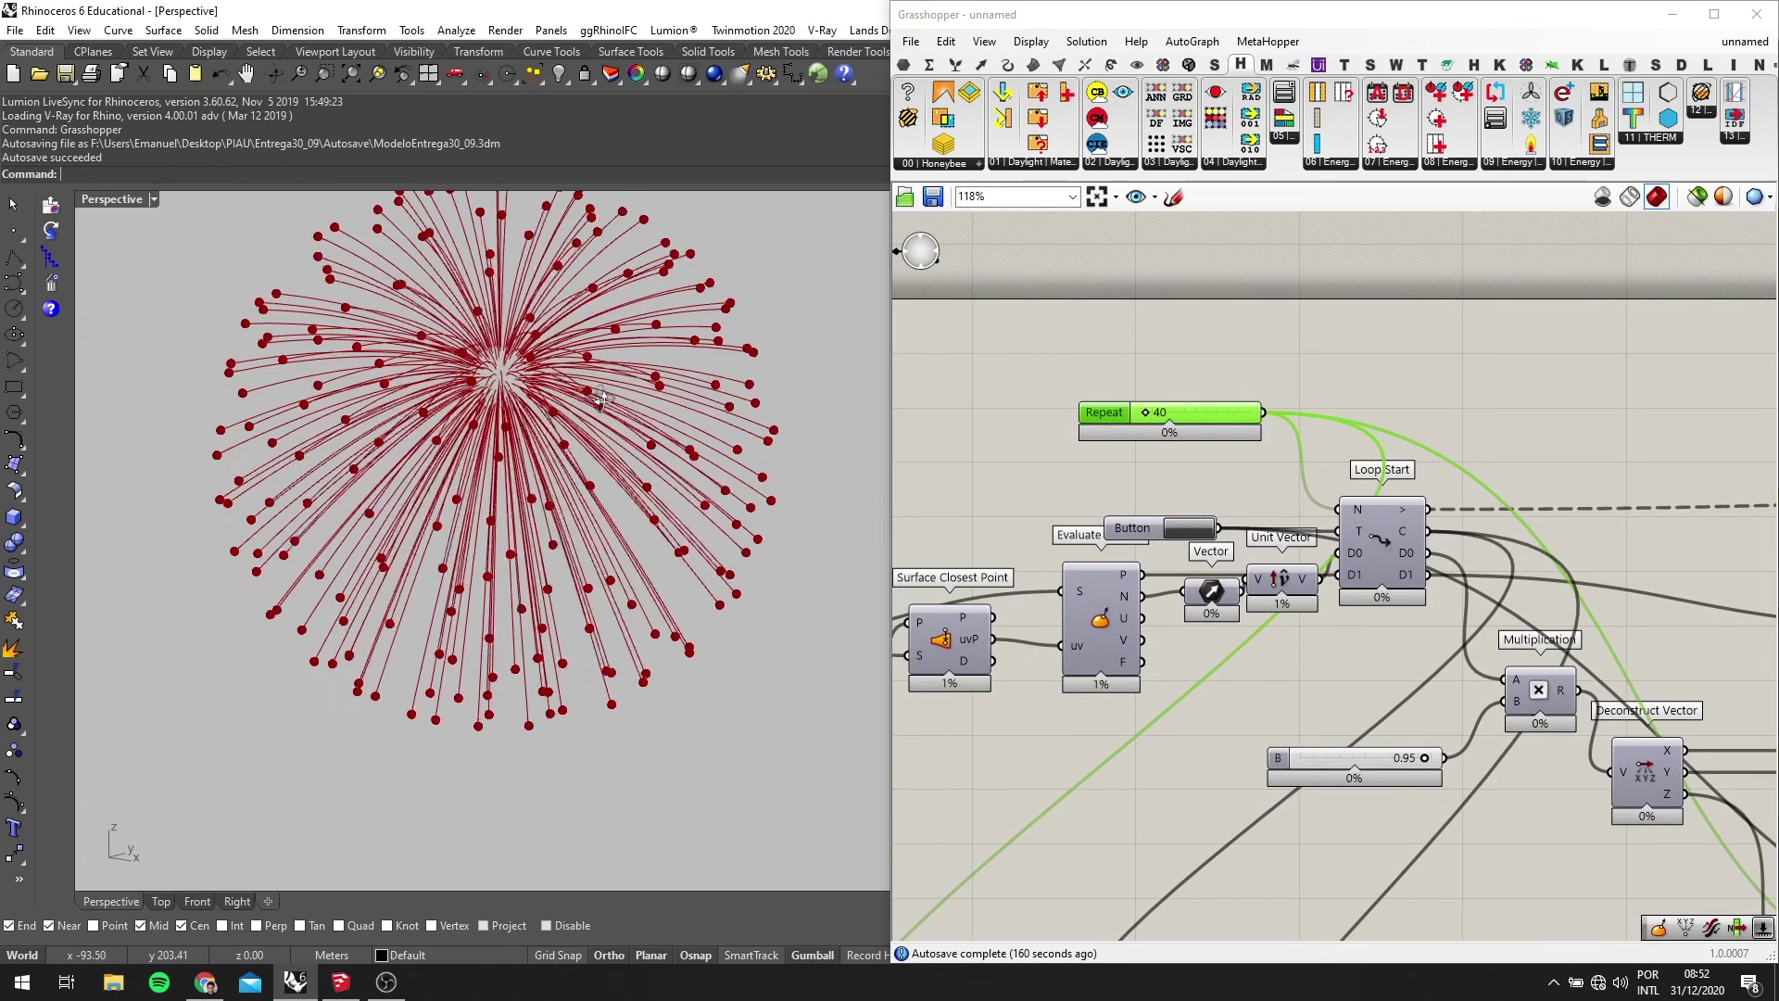
scroll(687, 459, down, 3)
scroll(1448, 465, down, 6)
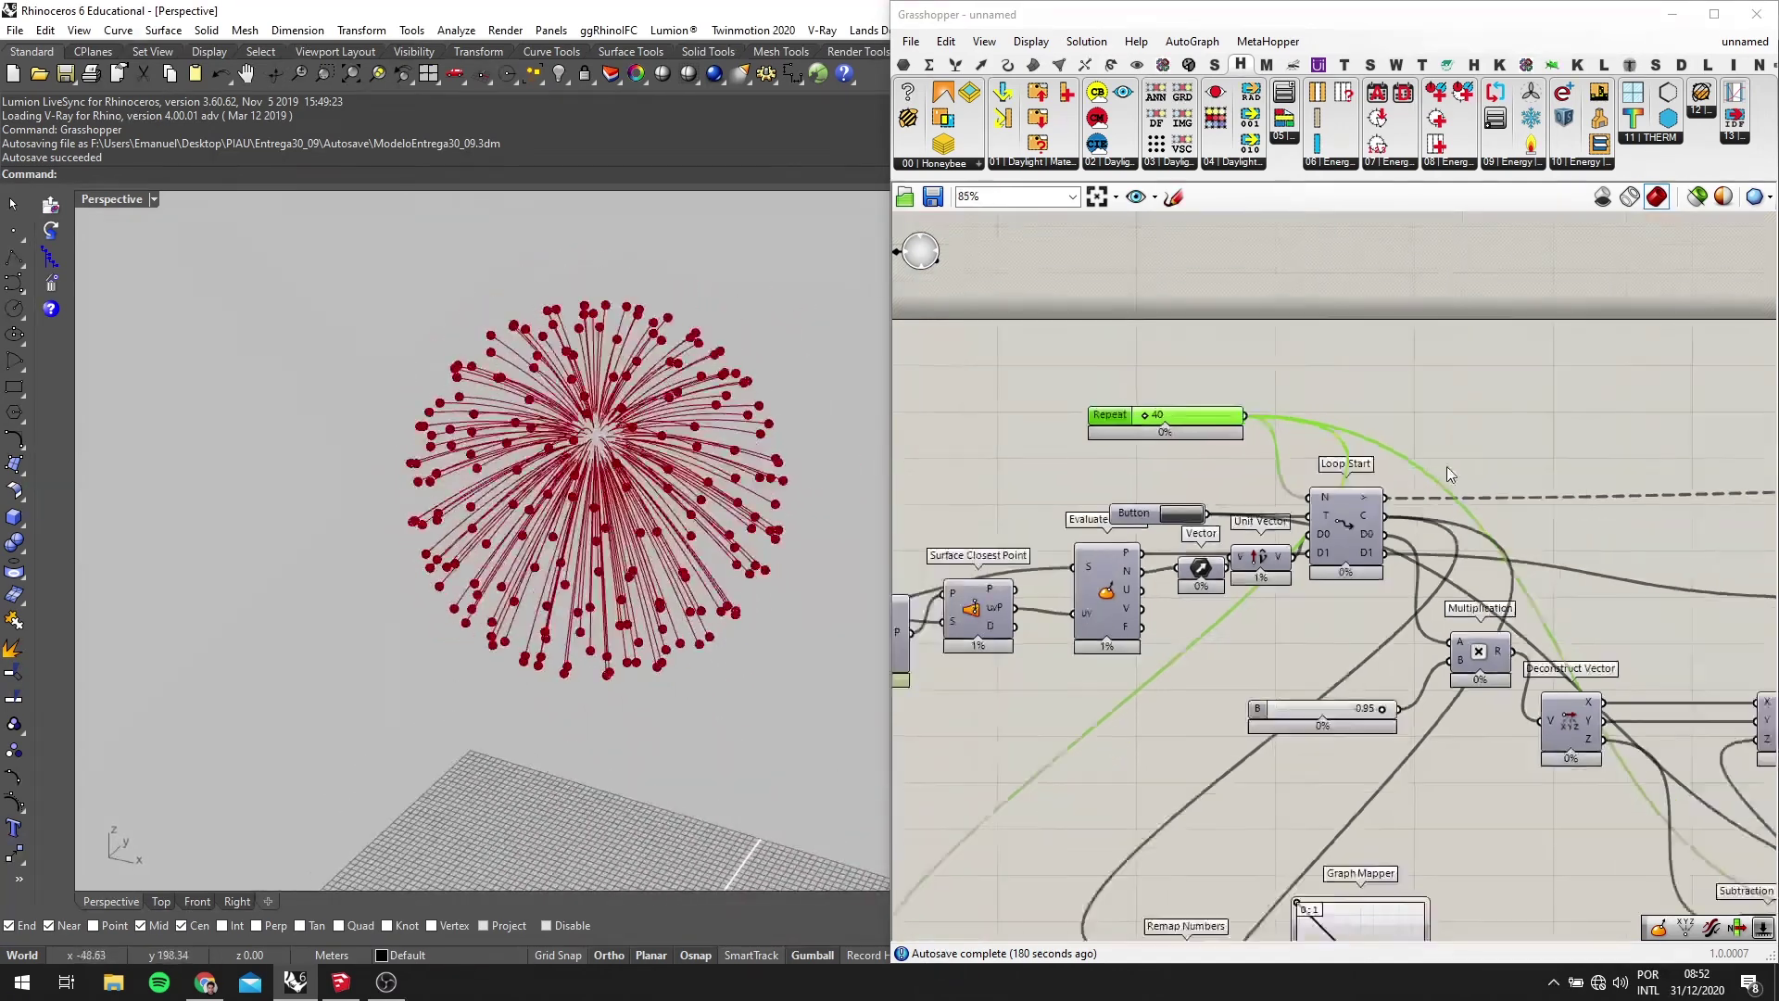
scroll(1431, 432, up, 4)
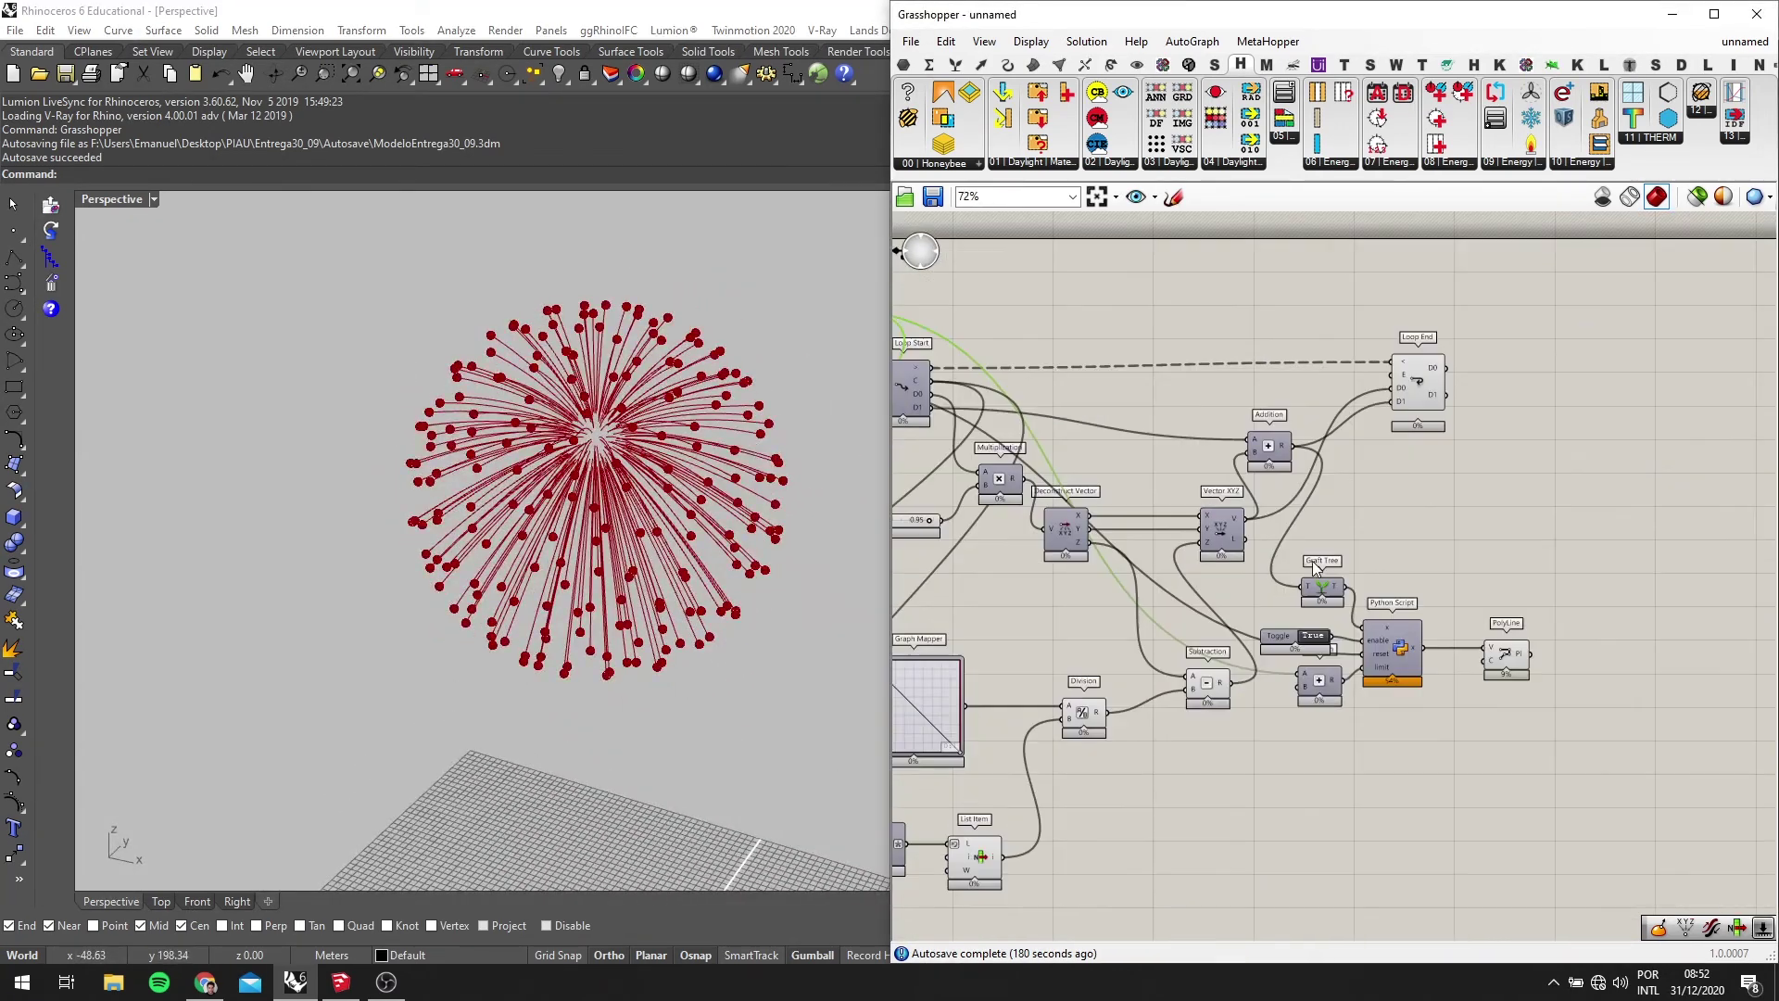
scroll(714, 551, down, 2)
scroll(548, 453, down, 5)
scroll(603, 681, up, 6)
scroll(654, 272, down, 2)
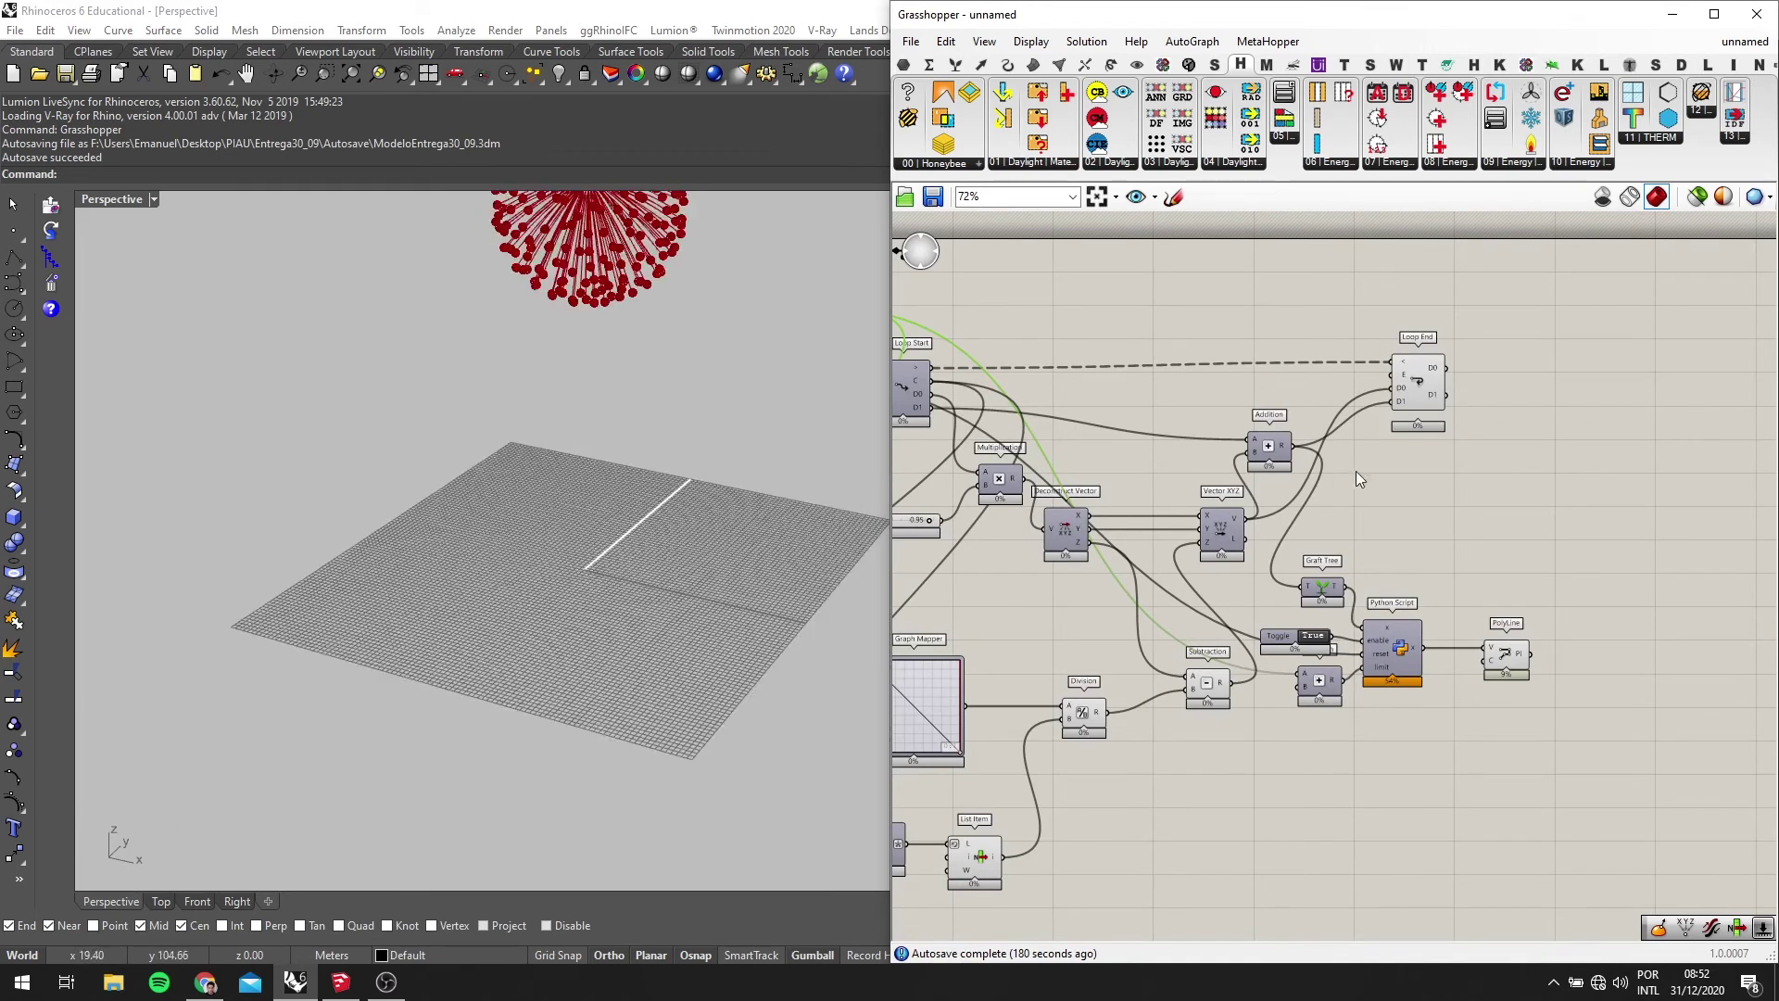
scroll(1355, 426, up, 2)
scroll(533, 598, down, 3)
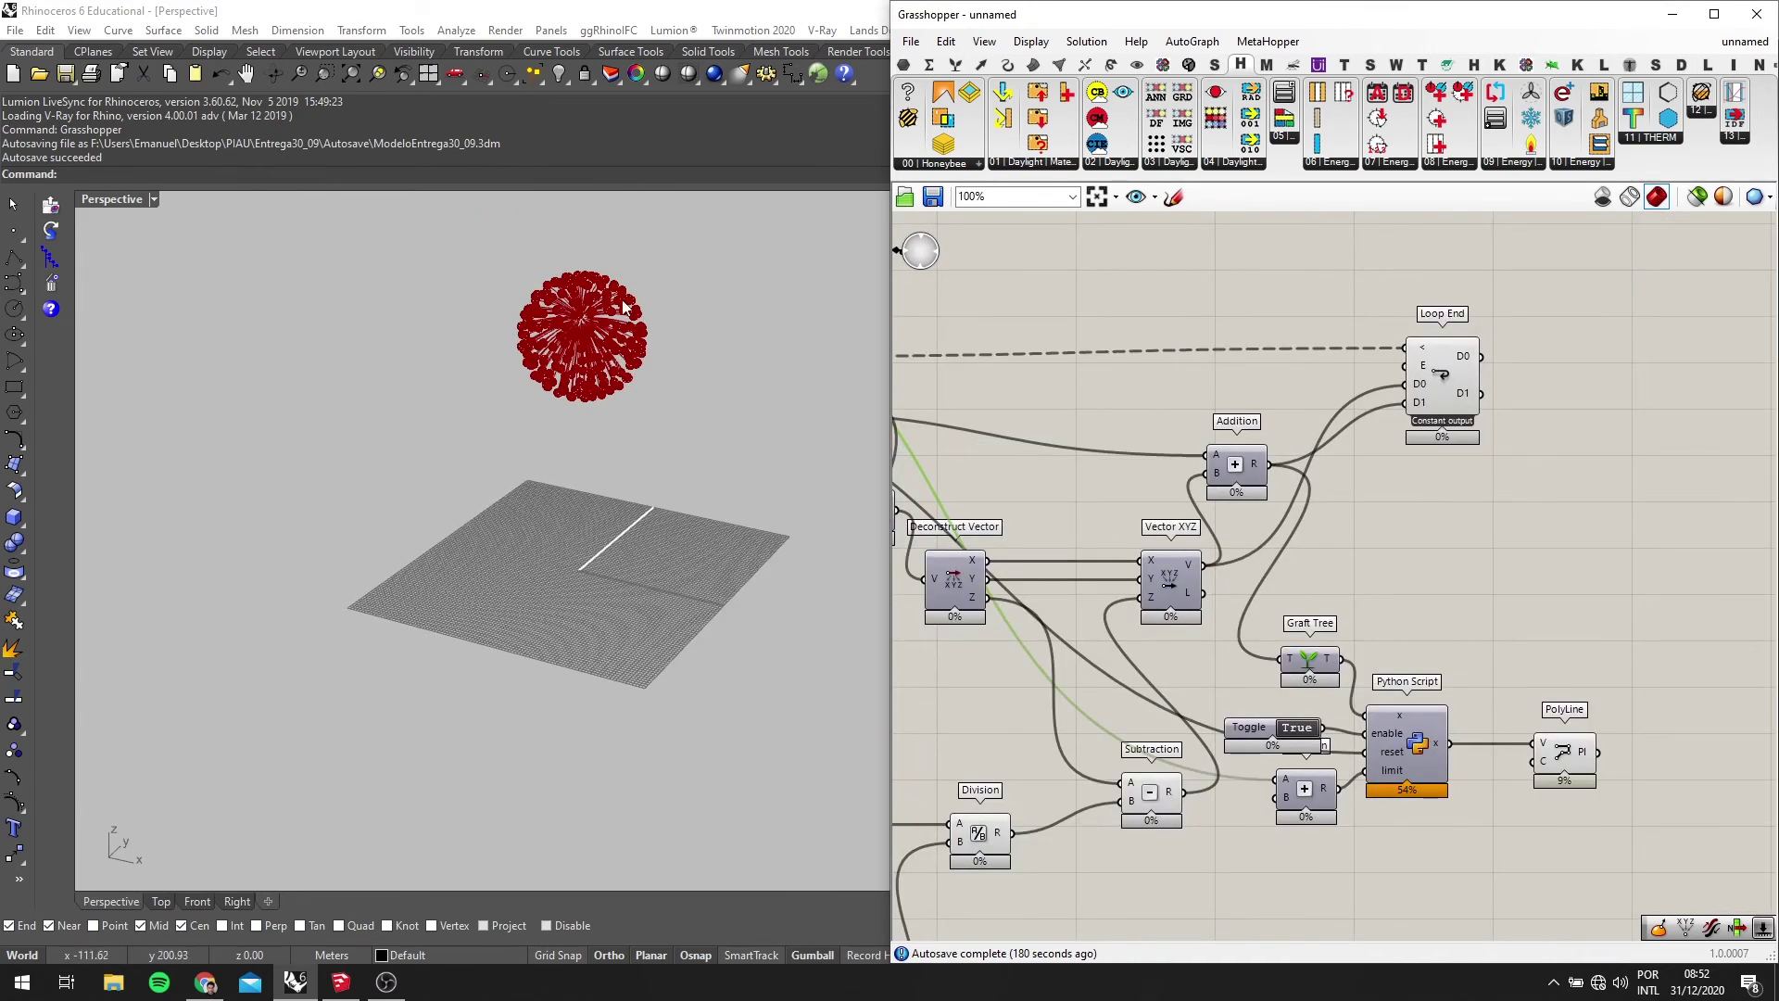
scroll(1427, 512, down, 4)
scroll(561, 395, up, 3)
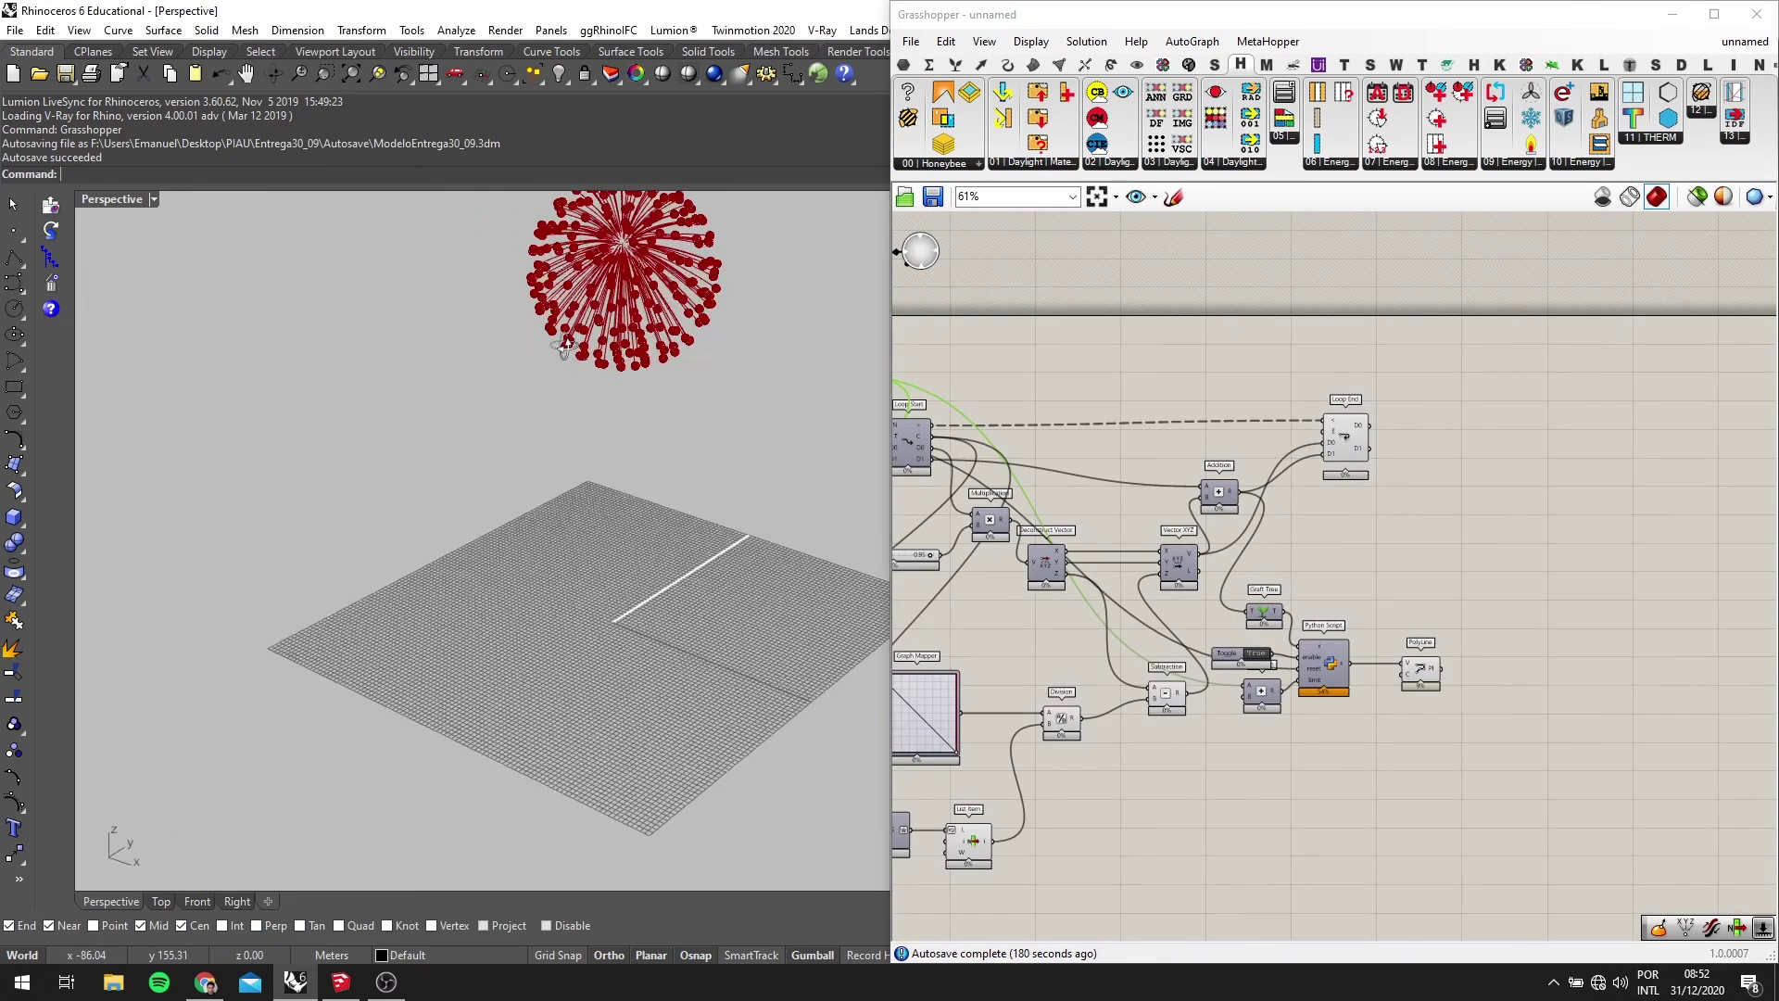
scroll(564, 350, up, 2)
scroll(808, 543, down, 2)
scroll(805, 409, up, 3)
scroll(1422, 543, up, 2)
Shift the Addition component slightly and move the loop's Button up, clear of the Evaluate Surface component
drag(1318, 393, 1336, 391)
scroll(1222, 516, down, 2)
right_drag(1222, 515, 1558, 514)
scroll(1187, 530, up, 1)
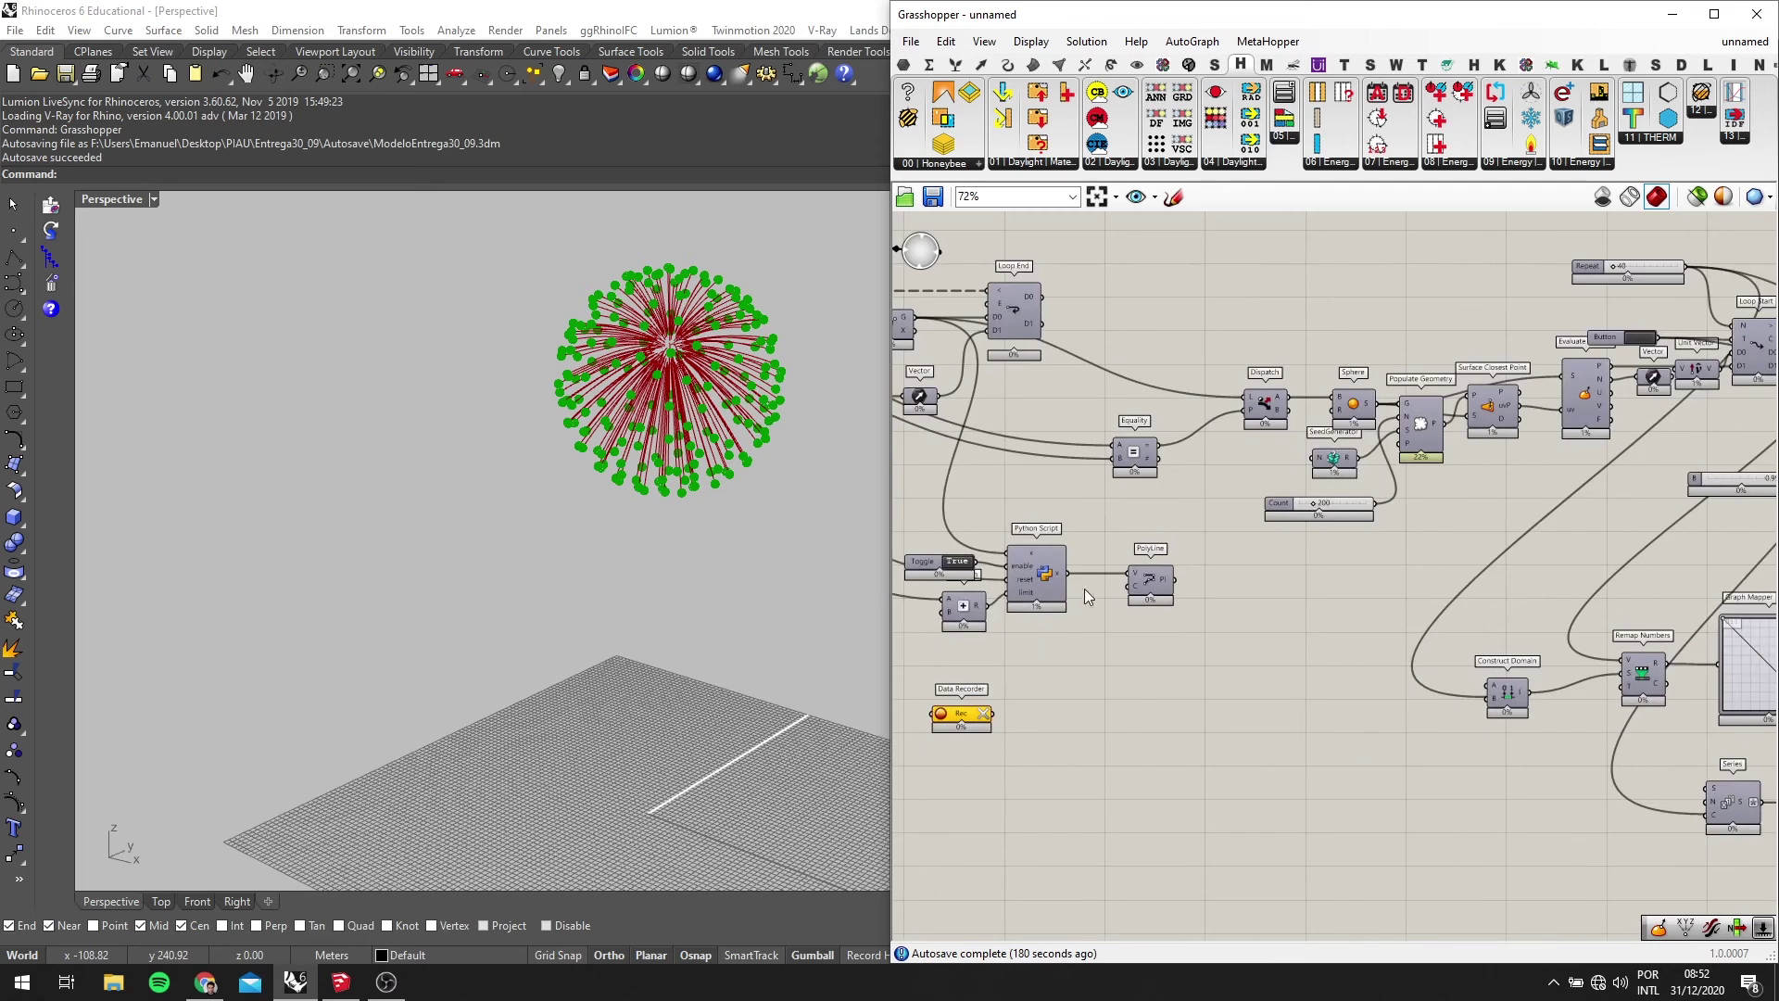
right_drag(1196, 528, 1200, 592)
right_drag(1599, 439, 1423, 471)
scroll(1559, 432, up, 2)
drag(1389, 441, 1389, 416)
scroll(992, 515, down, 1)
right_drag(948, 504, 1227, 515)
scroll(1107, 564, up, 1)
scroll(1104, 565, up, 1)
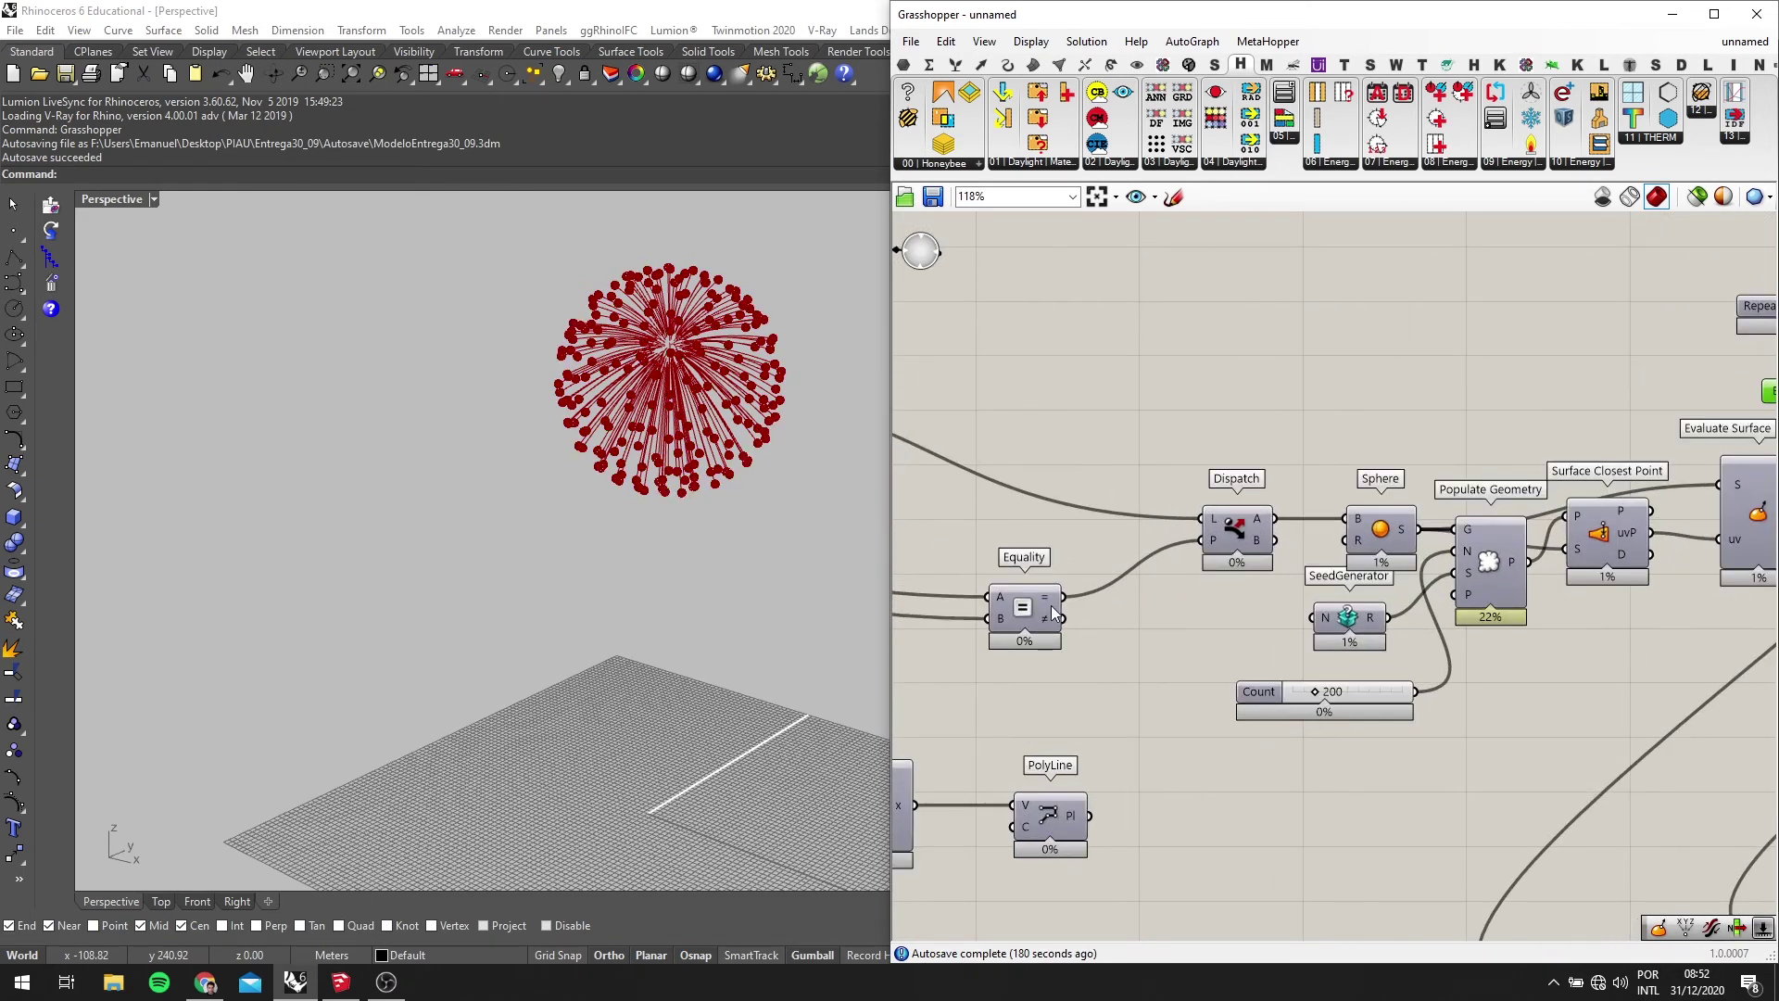
Connect the first stage's Equality equals output to the T trigger input of the second Loop Start
mouse_move(1051, 593)
scroll(1051, 593, down, 2)
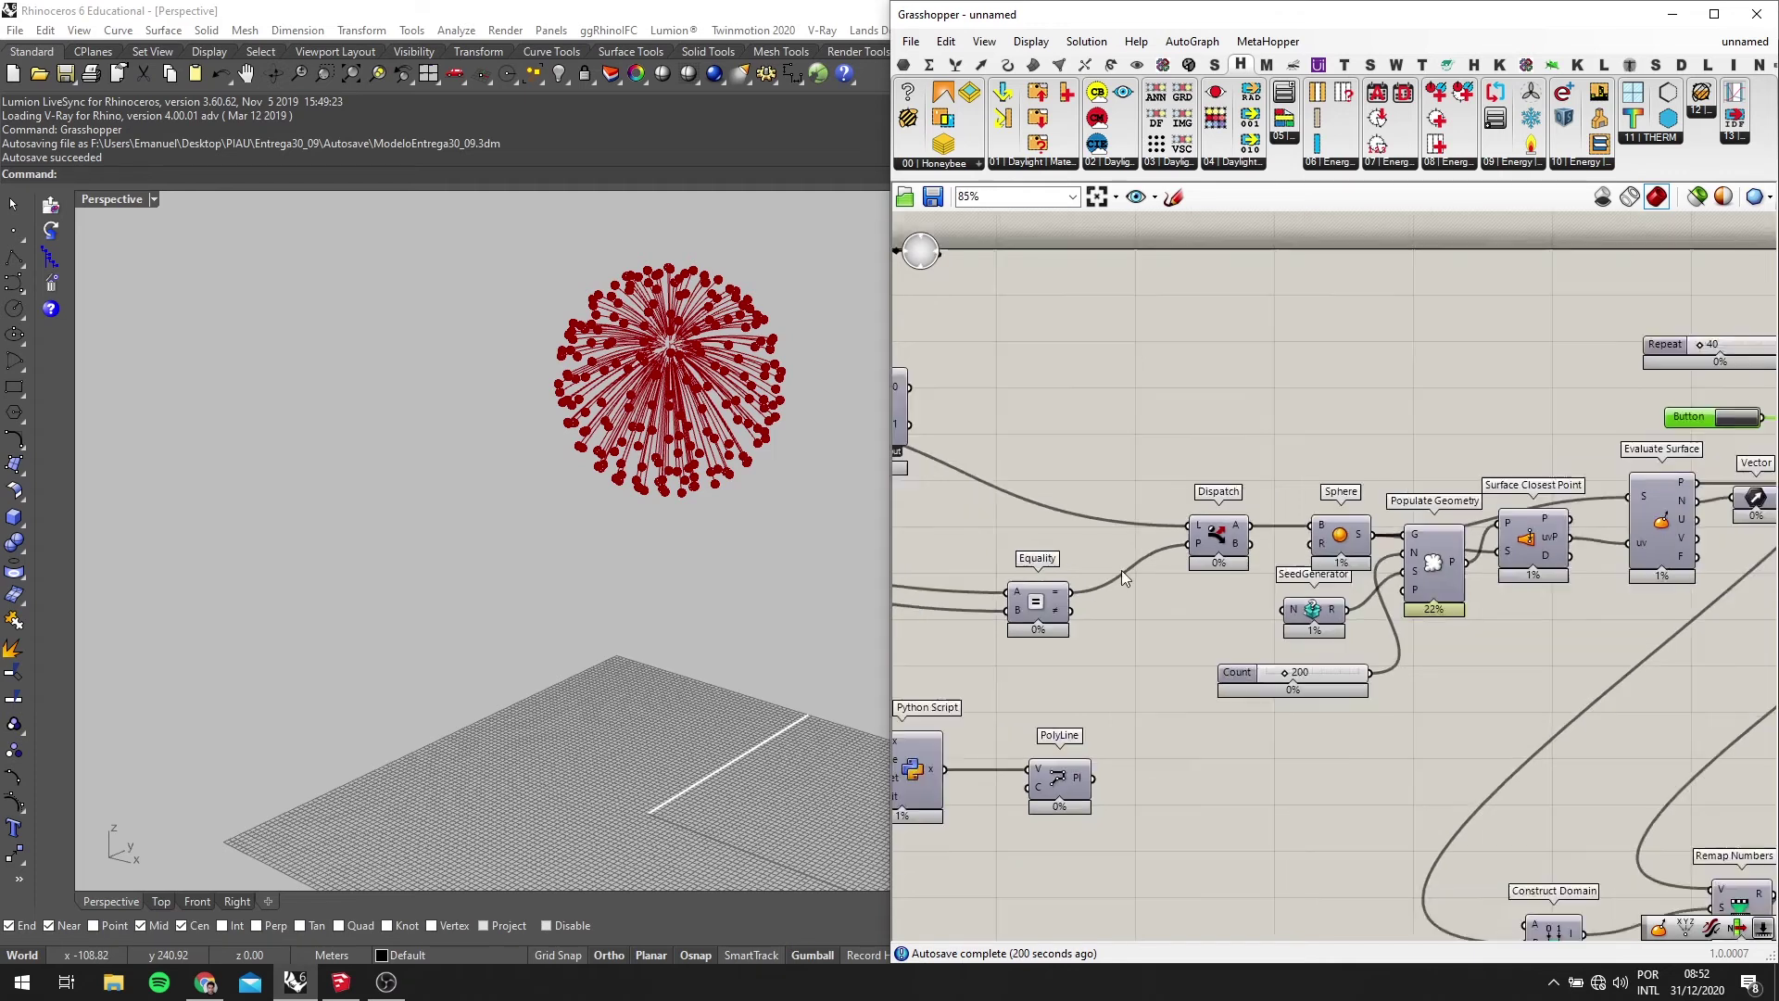
scroll(1212, 592, down, 2)
right_drag(1545, 553, 1371, 583)
scroll(1372, 584, up, 3)
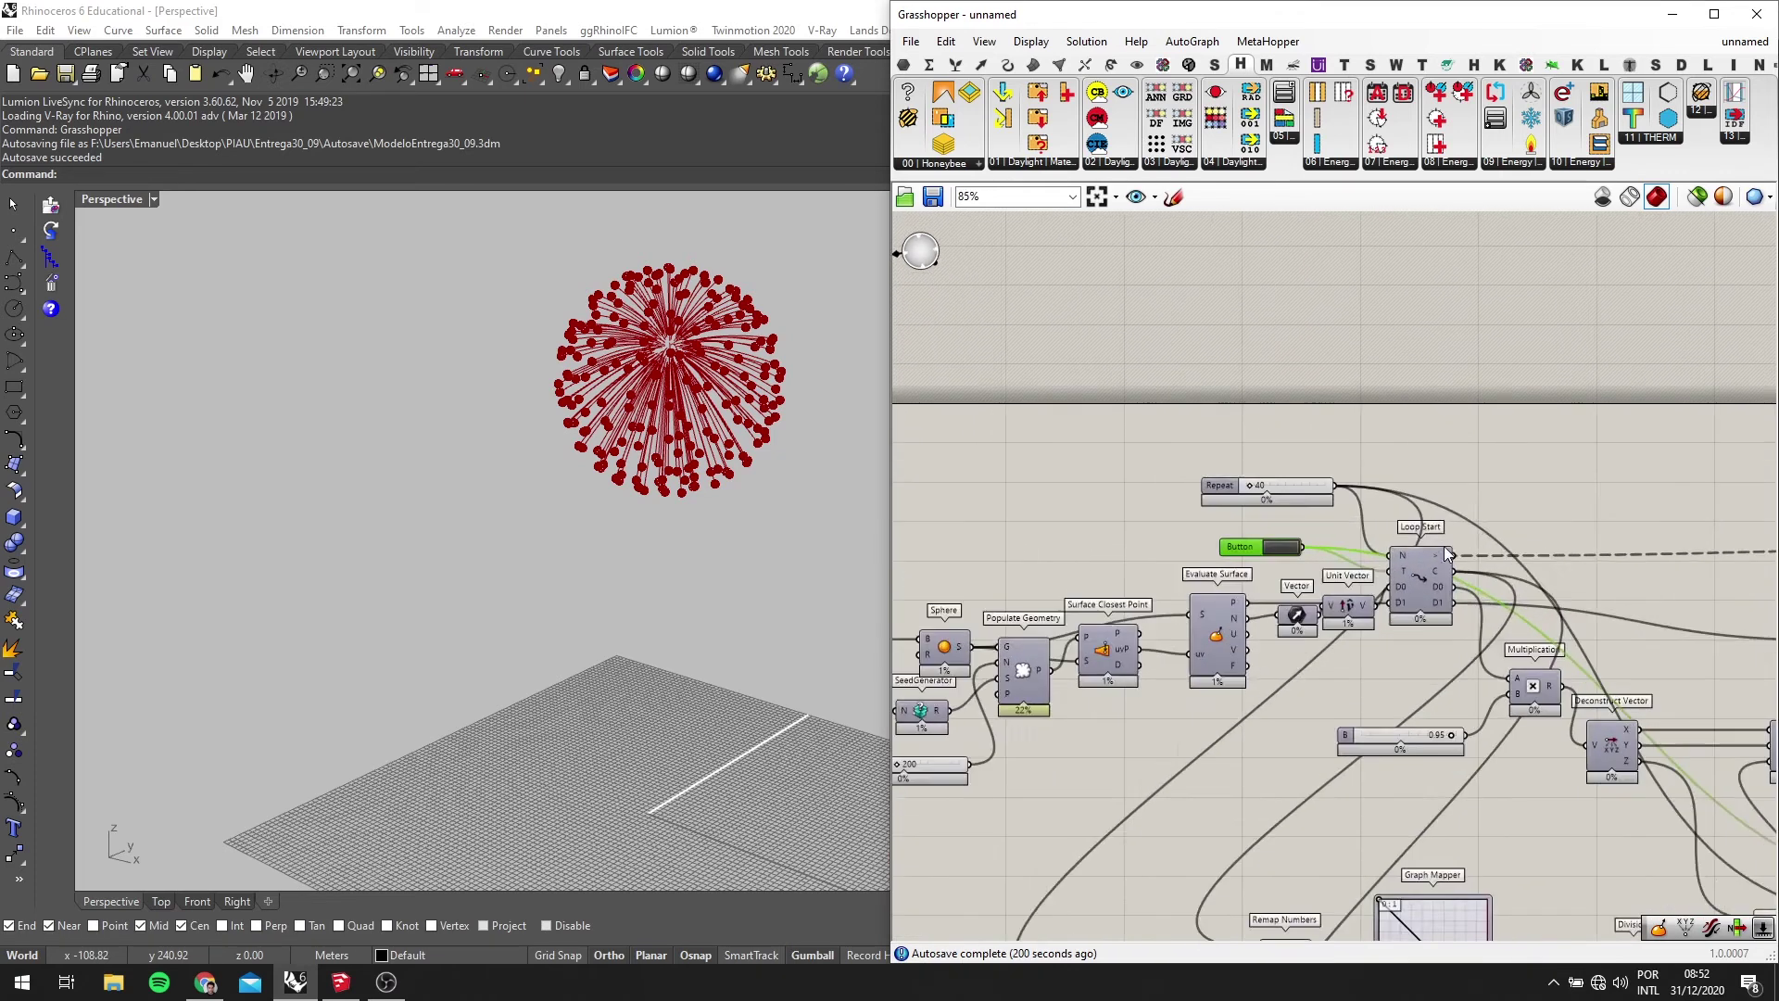
scroll(1397, 563, down, 2)
right_drag(1133, 587, 1305, 568)
scroll(1307, 574, up, 2)
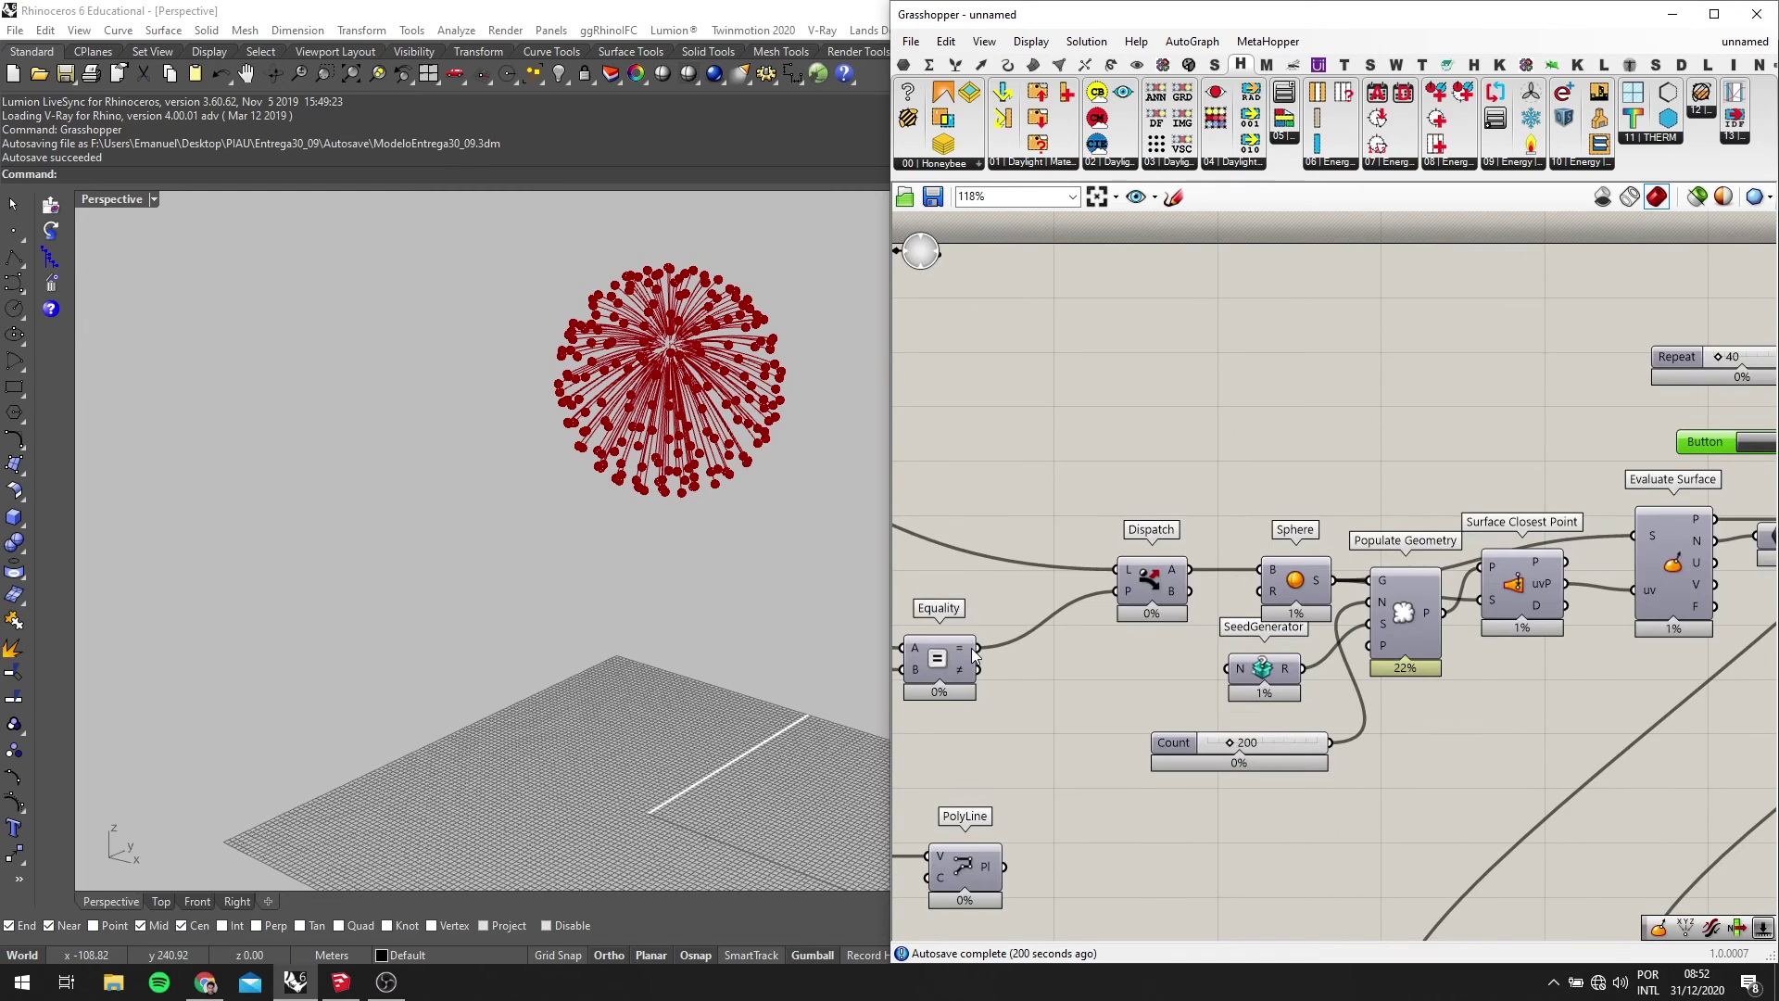
scroll(975, 650, down, 1)
scroll(1507, 559, up, 2)
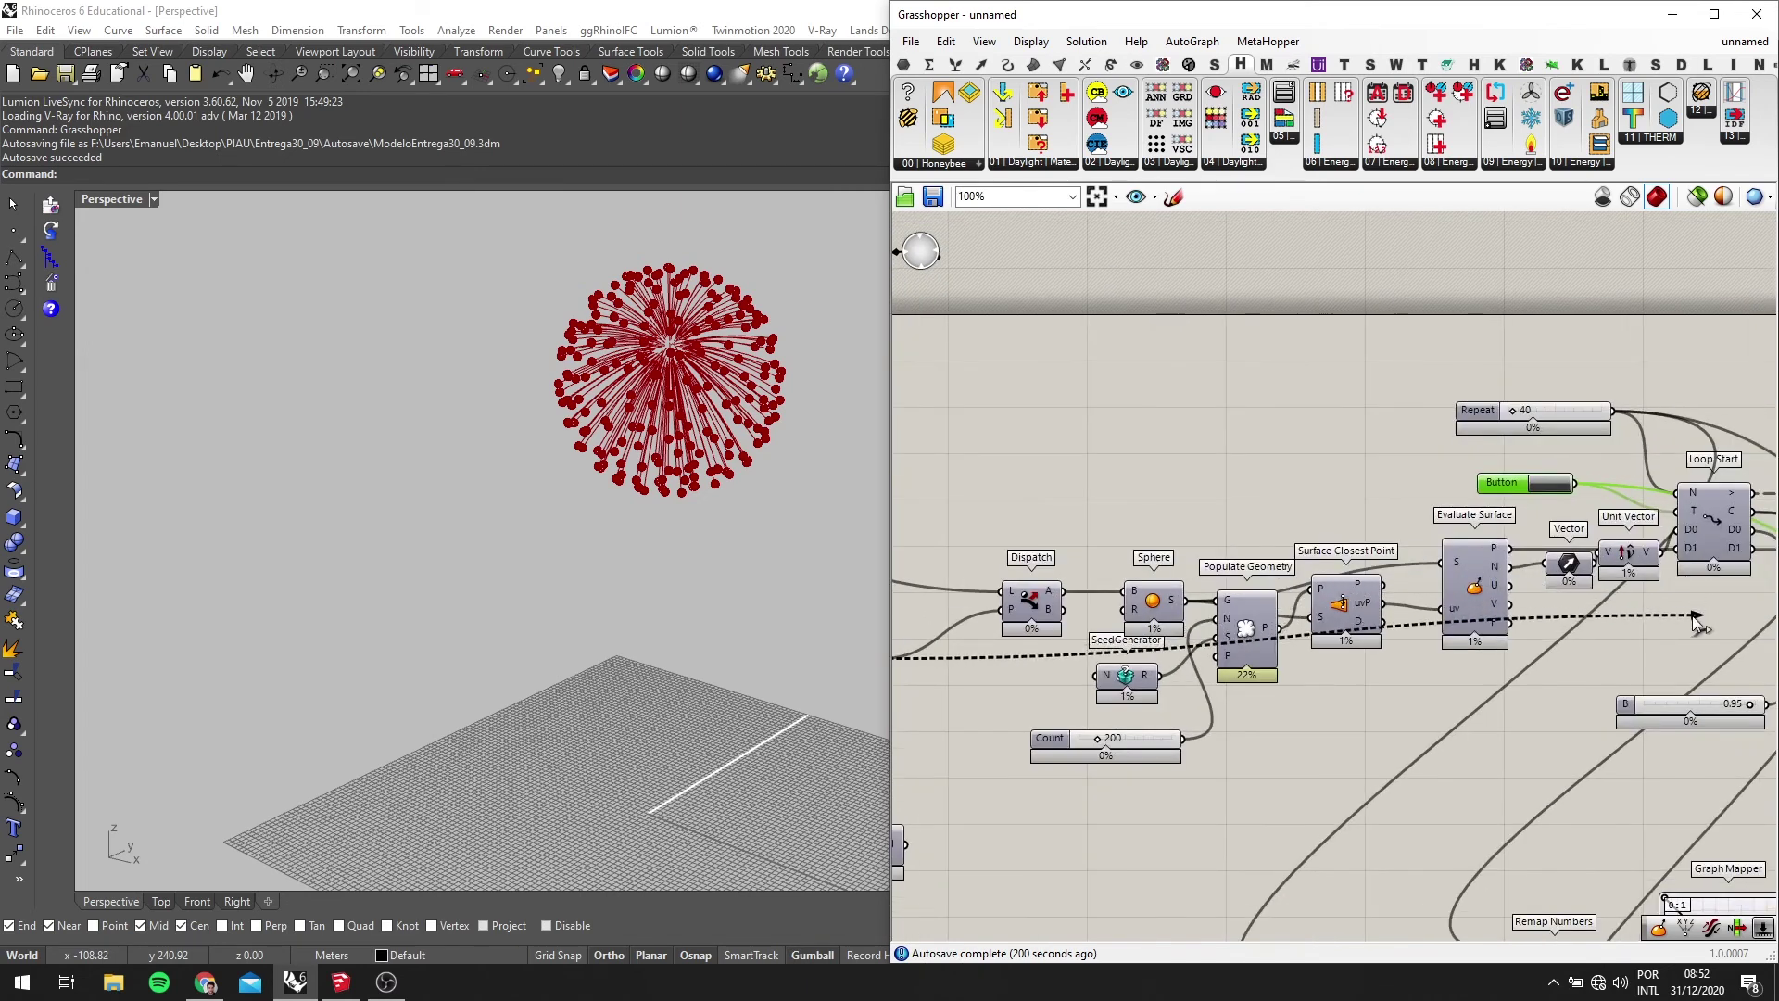
scroll(1516, 605, down, 1)
scroll(1614, 529, up, 3)
scroll(1614, 529, down, 2)
scroll(1529, 519, down, 1)
scroll(1464, 511, up, 3)
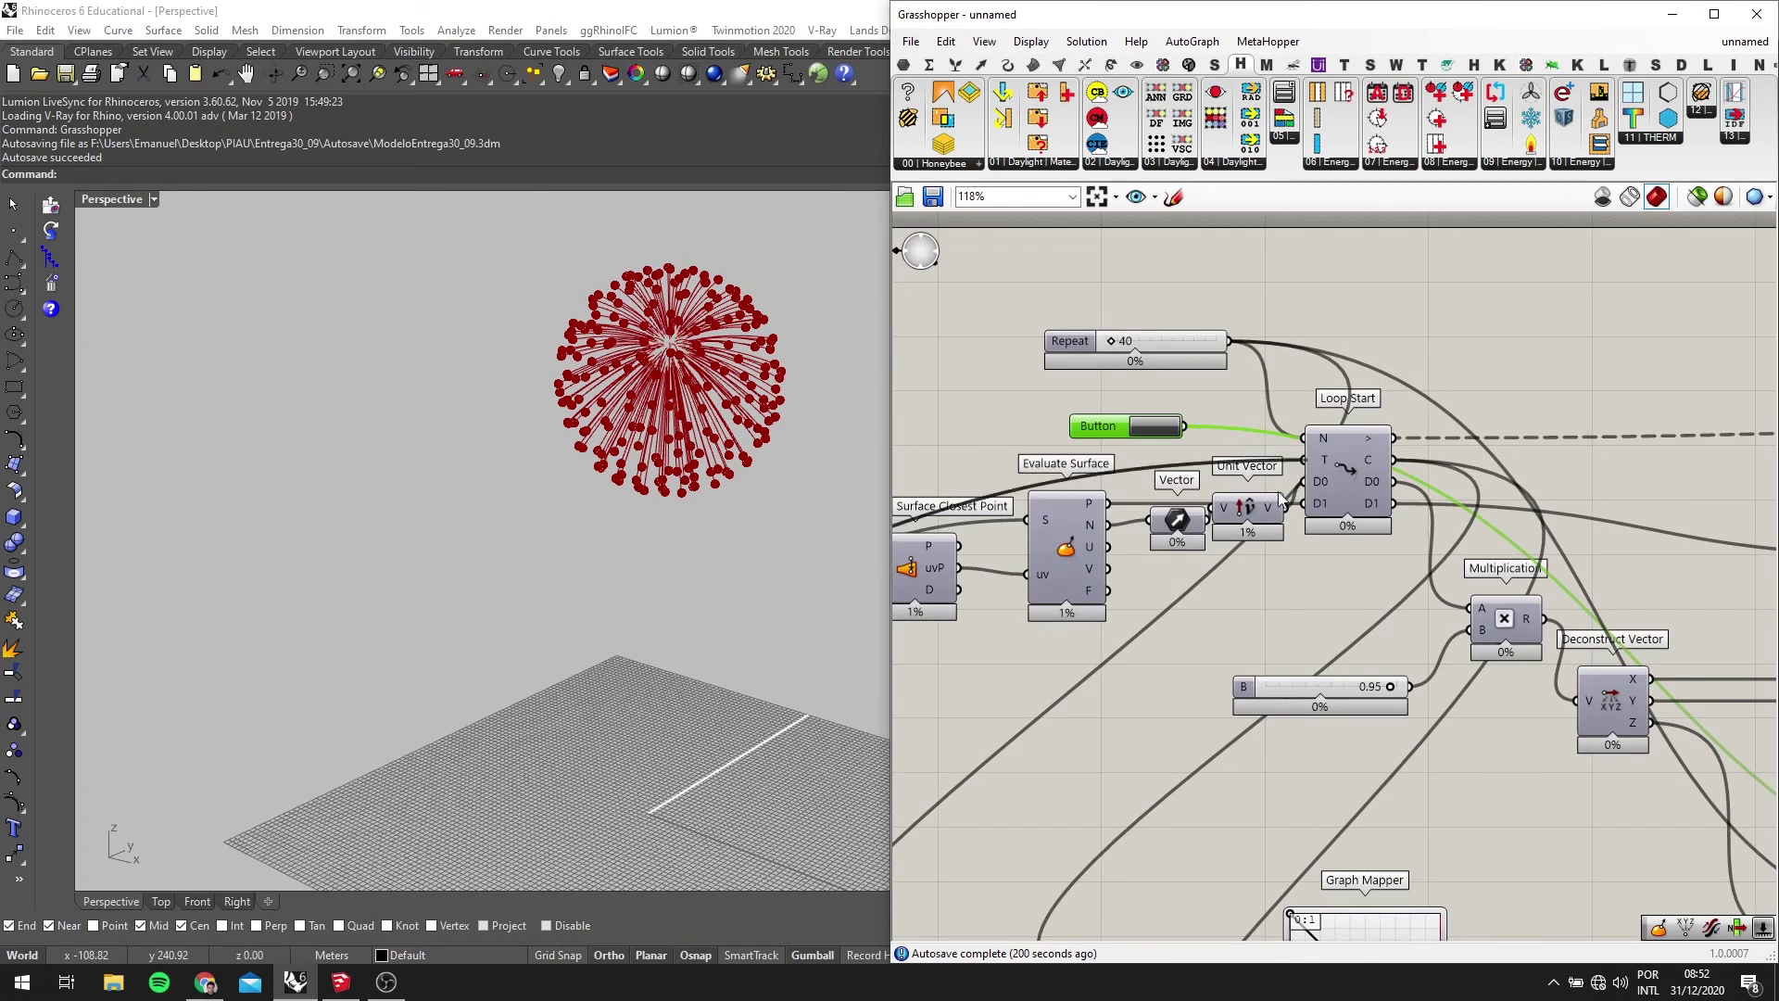
Connect the first loop's Button to the reset input of the second loop's Python Script
scroll(1203, 482, down, 2)
right_drag(1204, 482, 1515, 446)
scroll(1209, 519, up, 1)
right_drag(1657, 419, 1687, 497)
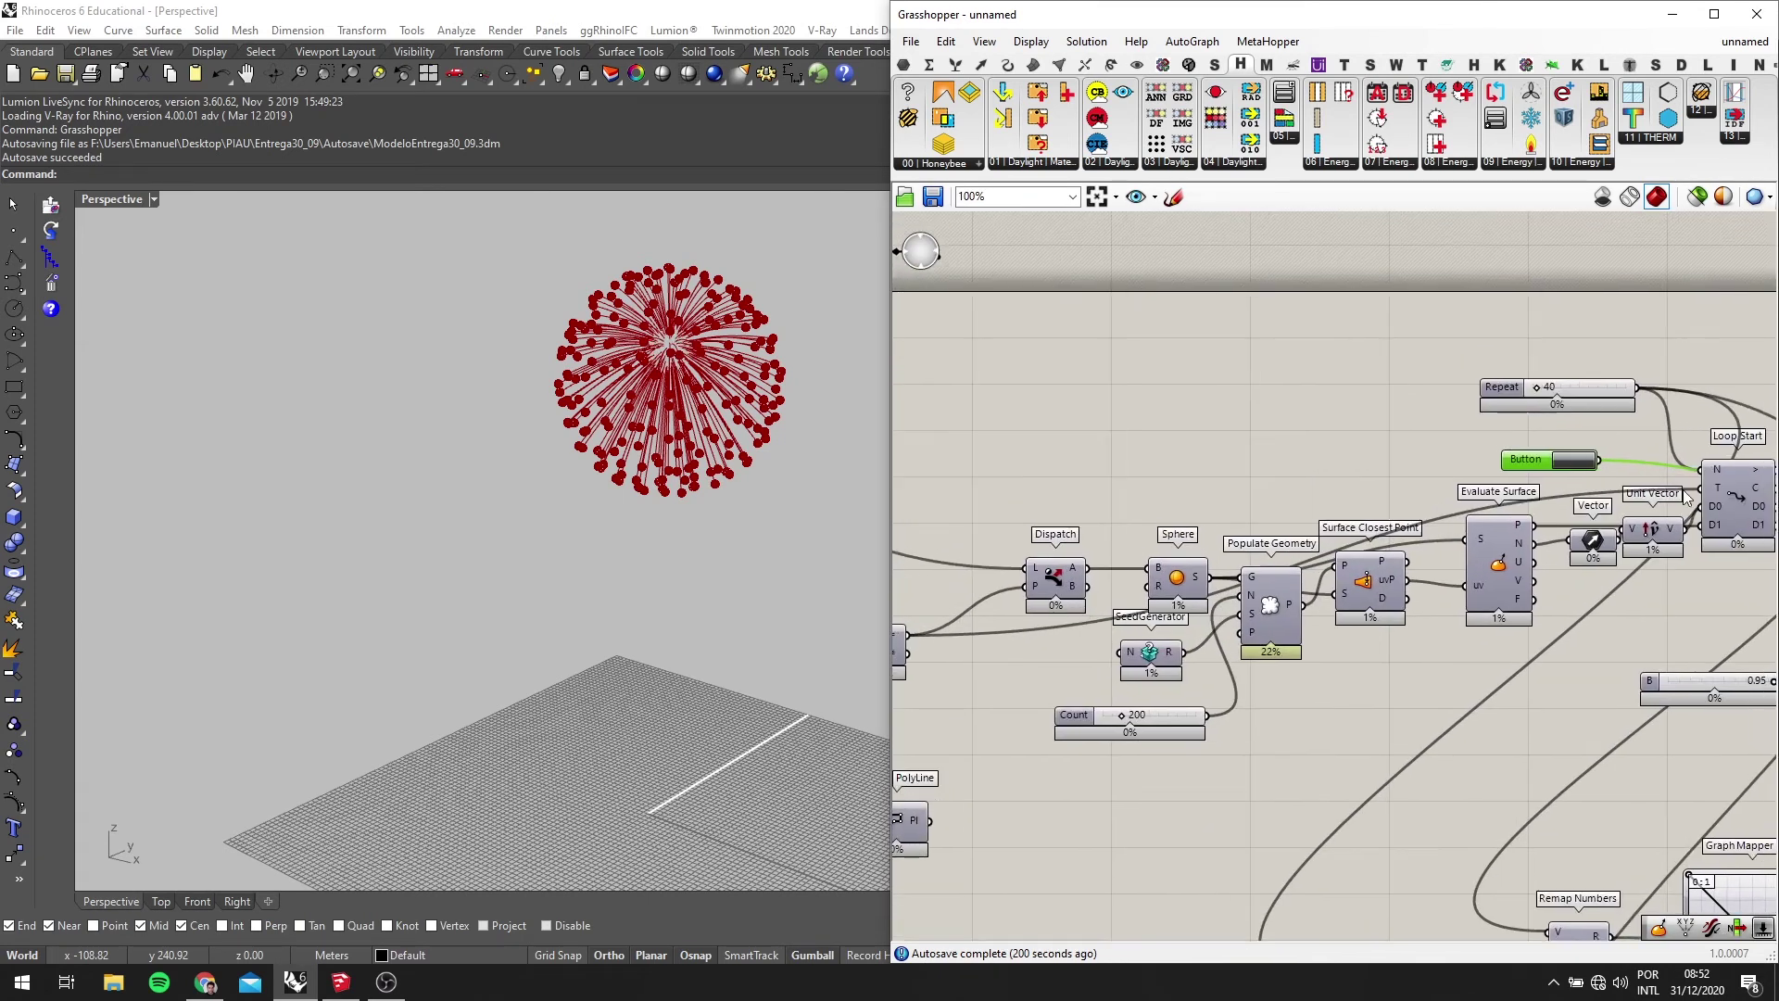
scroll(1376, 582, down, 4)
drag(1540, 460, 1077, 842)
scroll(1205, 784, up, 1)
right_drag(1098, 815, 1345, 760)
scroll(1346, 759, down, 1)
scroll(1263, 558, up, 1)
right_drag(1081, 640, 1354, 567)
scroll(1107, 400, up, 2)
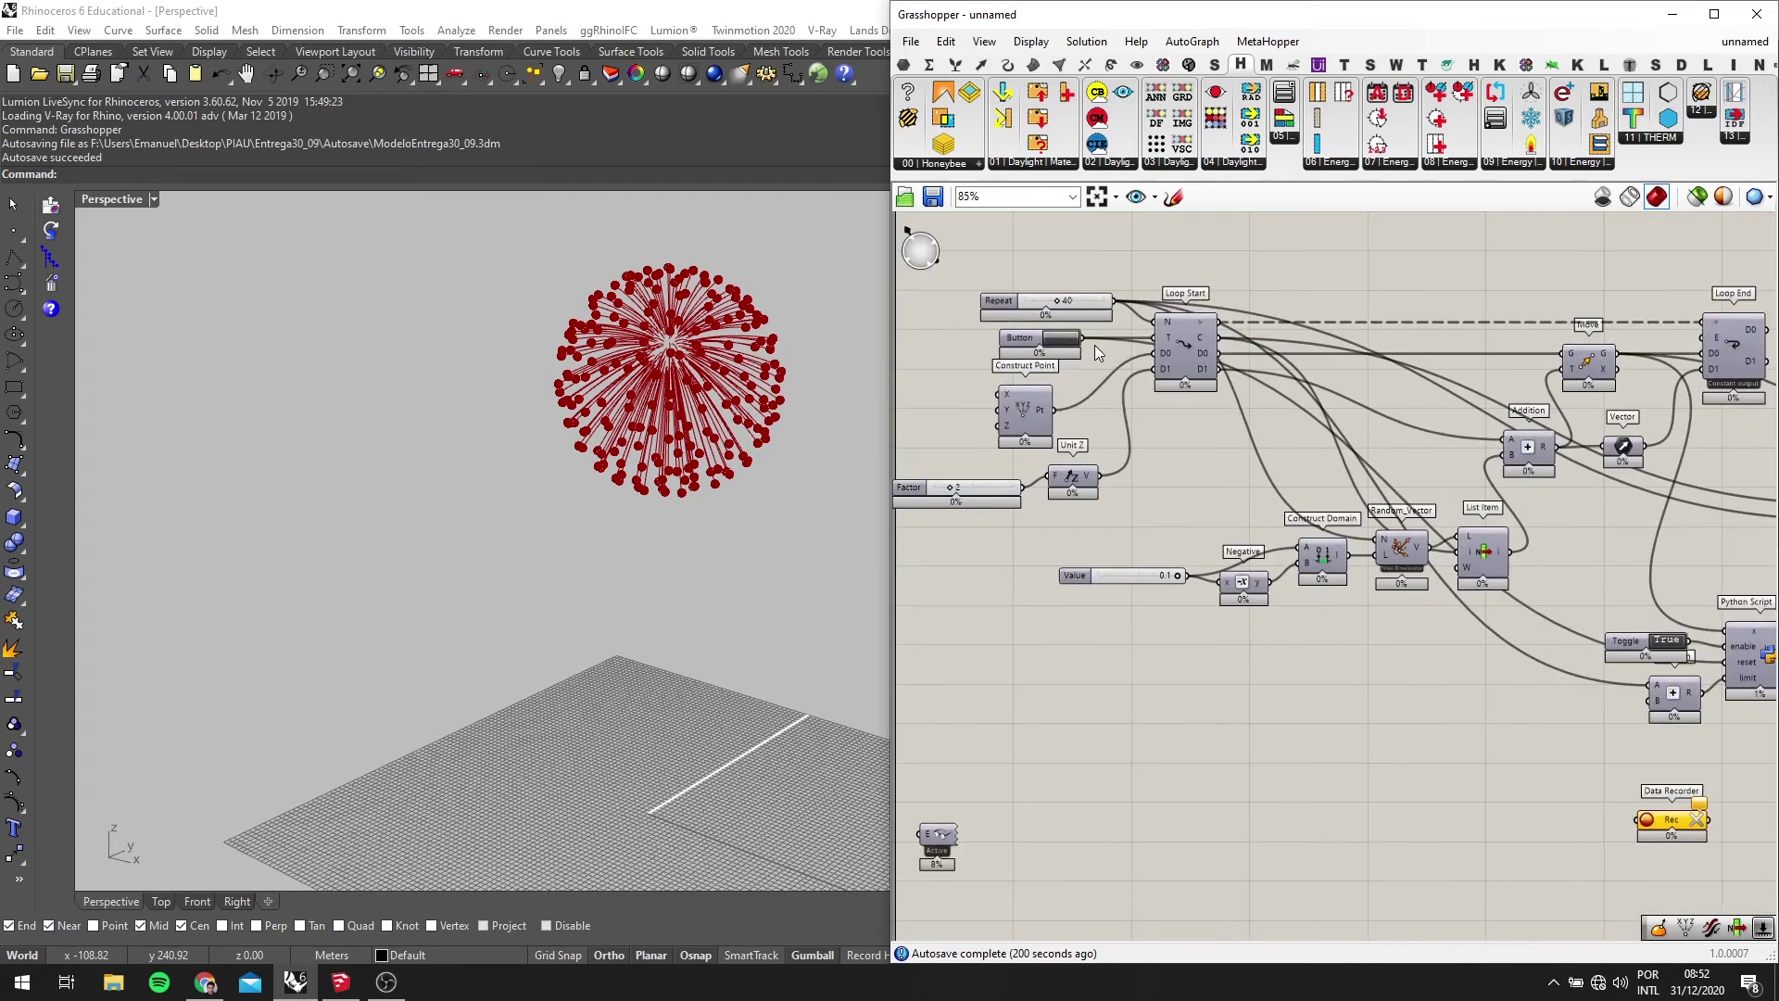
scroll(873, 430, down, 9)
drag(943, 403, 1463, 473)
scroll(1198, 482, down, 9)
scroll(1483, 546, up, 2)
scroll(1382, 508, up, 10)
scroll(1469, 477, down, 4)
scroll(1297, 572, down, 3)
right_drag(1223, 575, 1710, 589)
Delete the second loop's separate Button
drag(1213, 678, 965, 569)
scroll(1015, 592, up, 2)
key(Delete)
scroll(1145, 578, down, 3)
scroll(789, 428, up, 3)
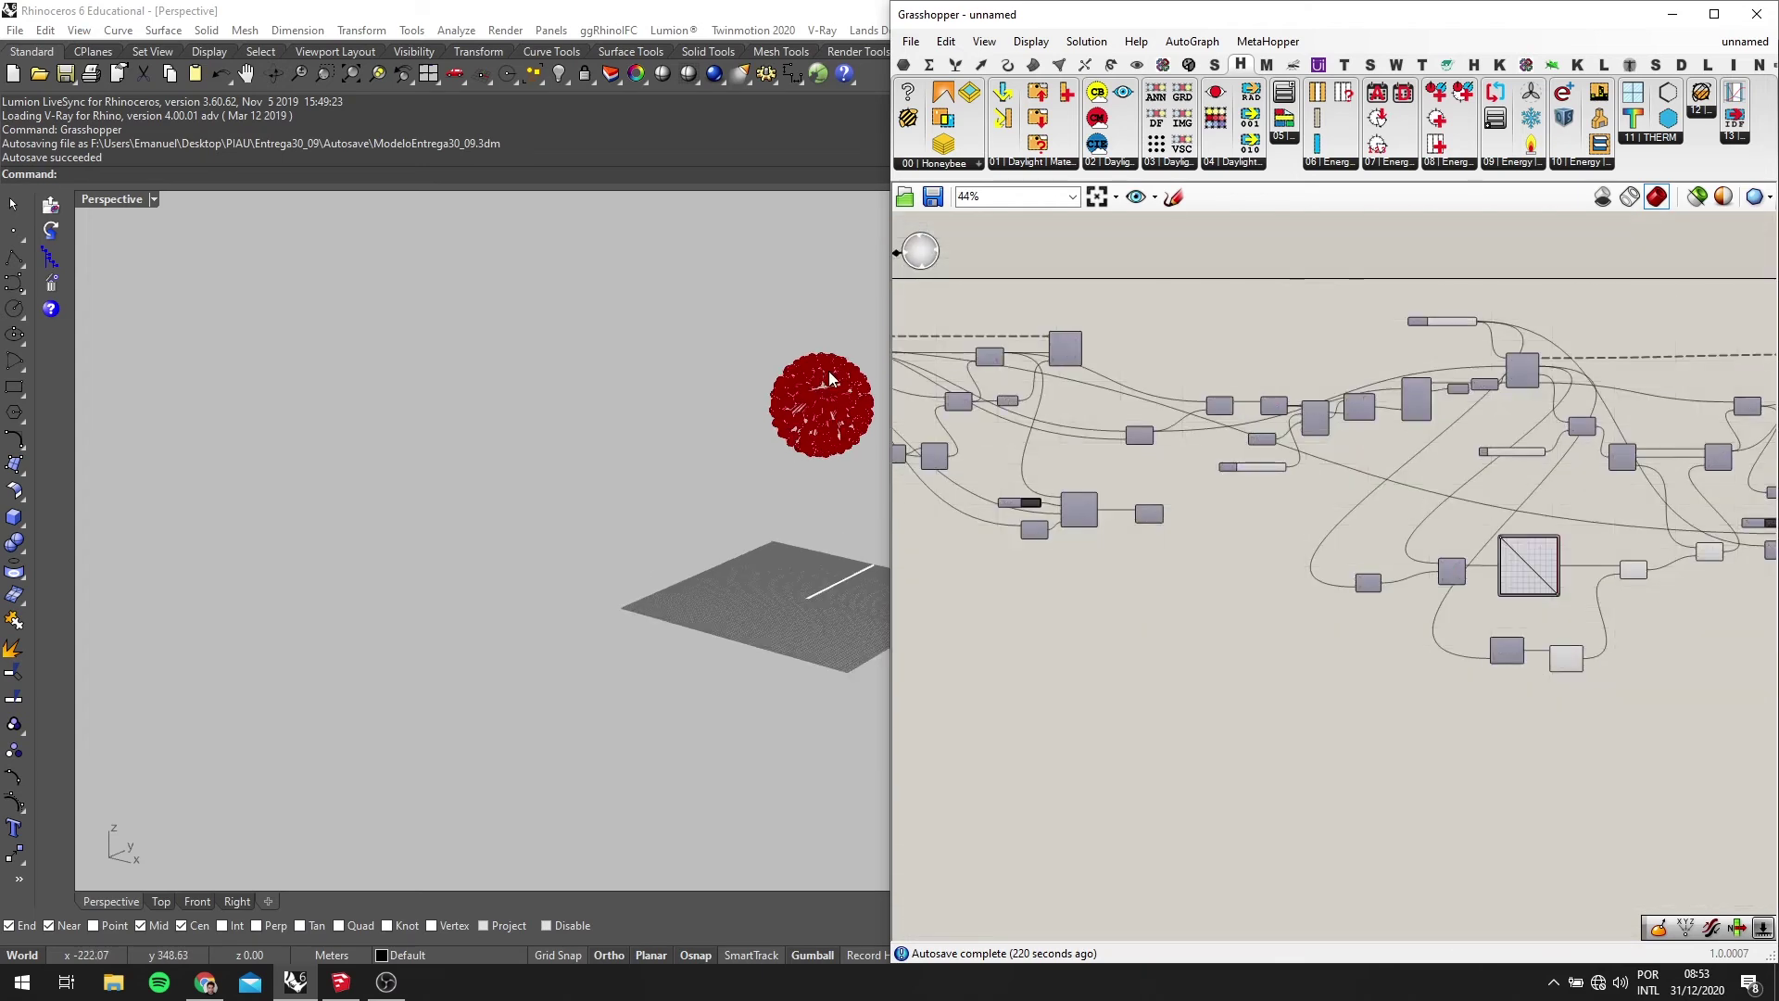
Examine the burst and review the rewired connections from the second Loop Start back to the first loop
scroll(832, 378, up, 3)
scroll(1352, 469, up, 4)
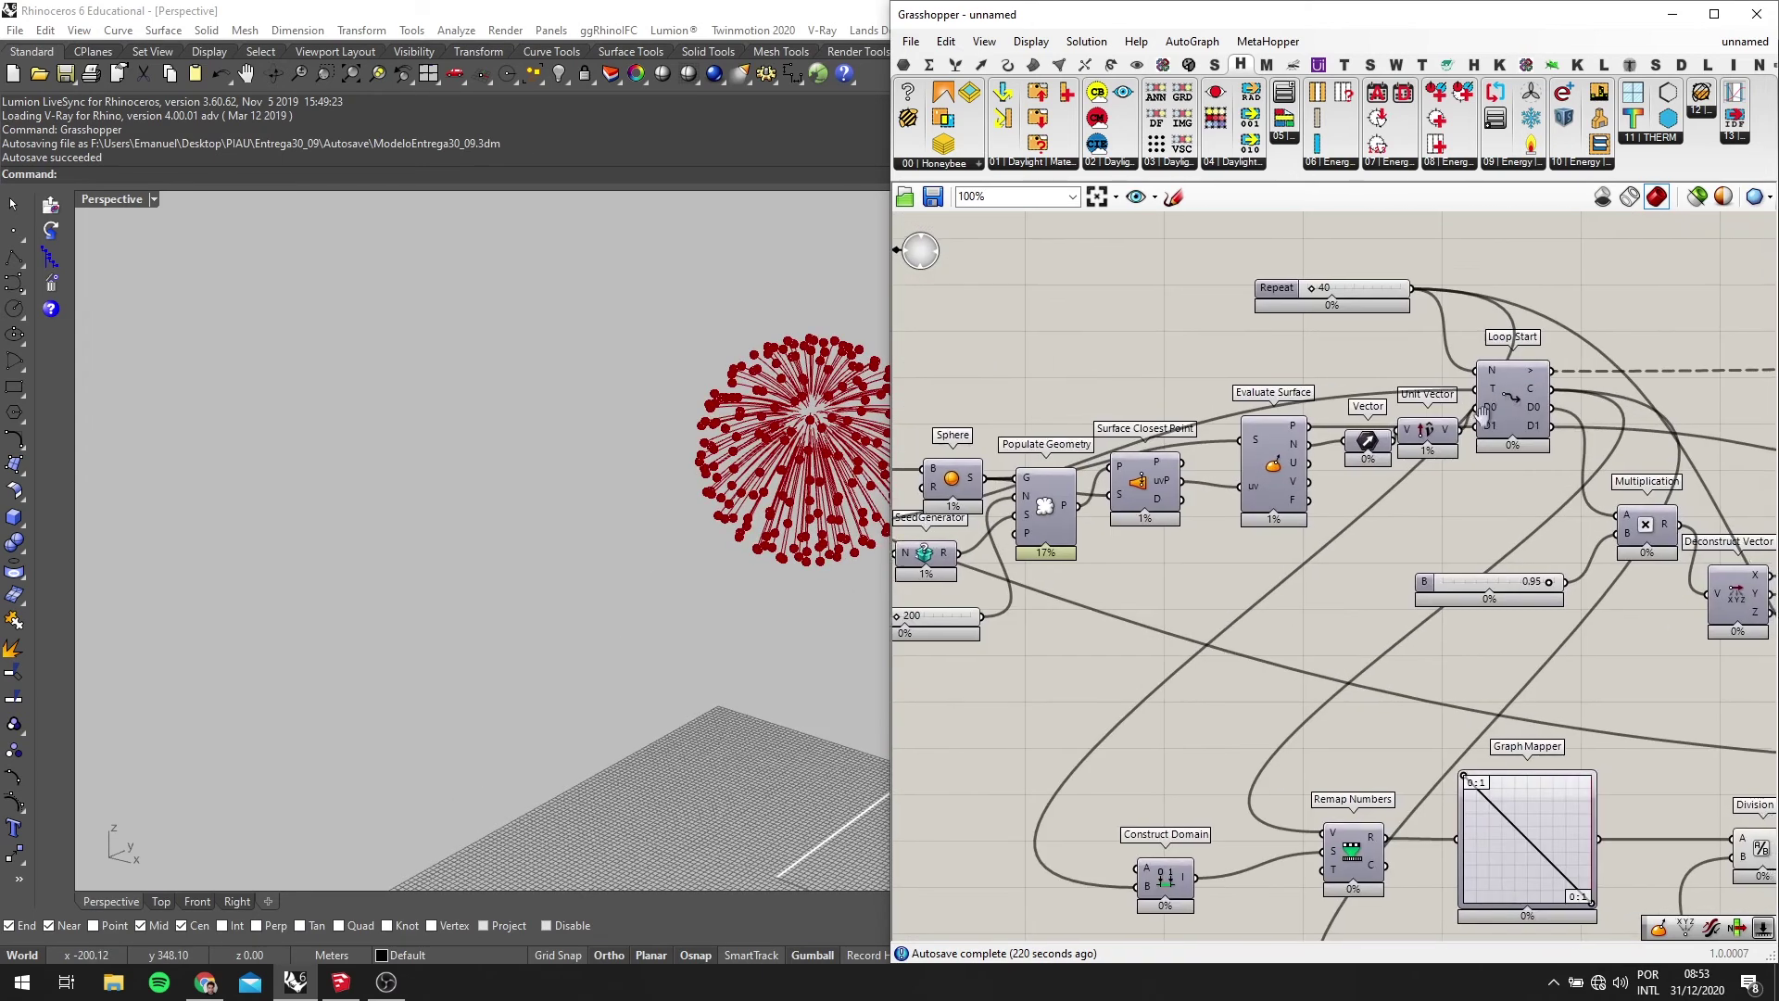
click(1487, 412)
scroll(1477, 411, up, 1)
scroll(1476, 411, down, 2)
scroll(1442, 500, down, 2)
right_drag(1152, 486, 1540, 478)
right_drag(1118, 434, 1275, 445)
scroll(1066, 437, up, 2)
scroll(1150, 454, down, 3)
right_drag(1449, 501, 1340, 503)
scroll(639, 525, down, 9)
right_drag(640, 525, 688, 524)
scroll(682, 567, up, 6)
scroll(940, 452, up, 3)
scroll(802, 552, up, 2)
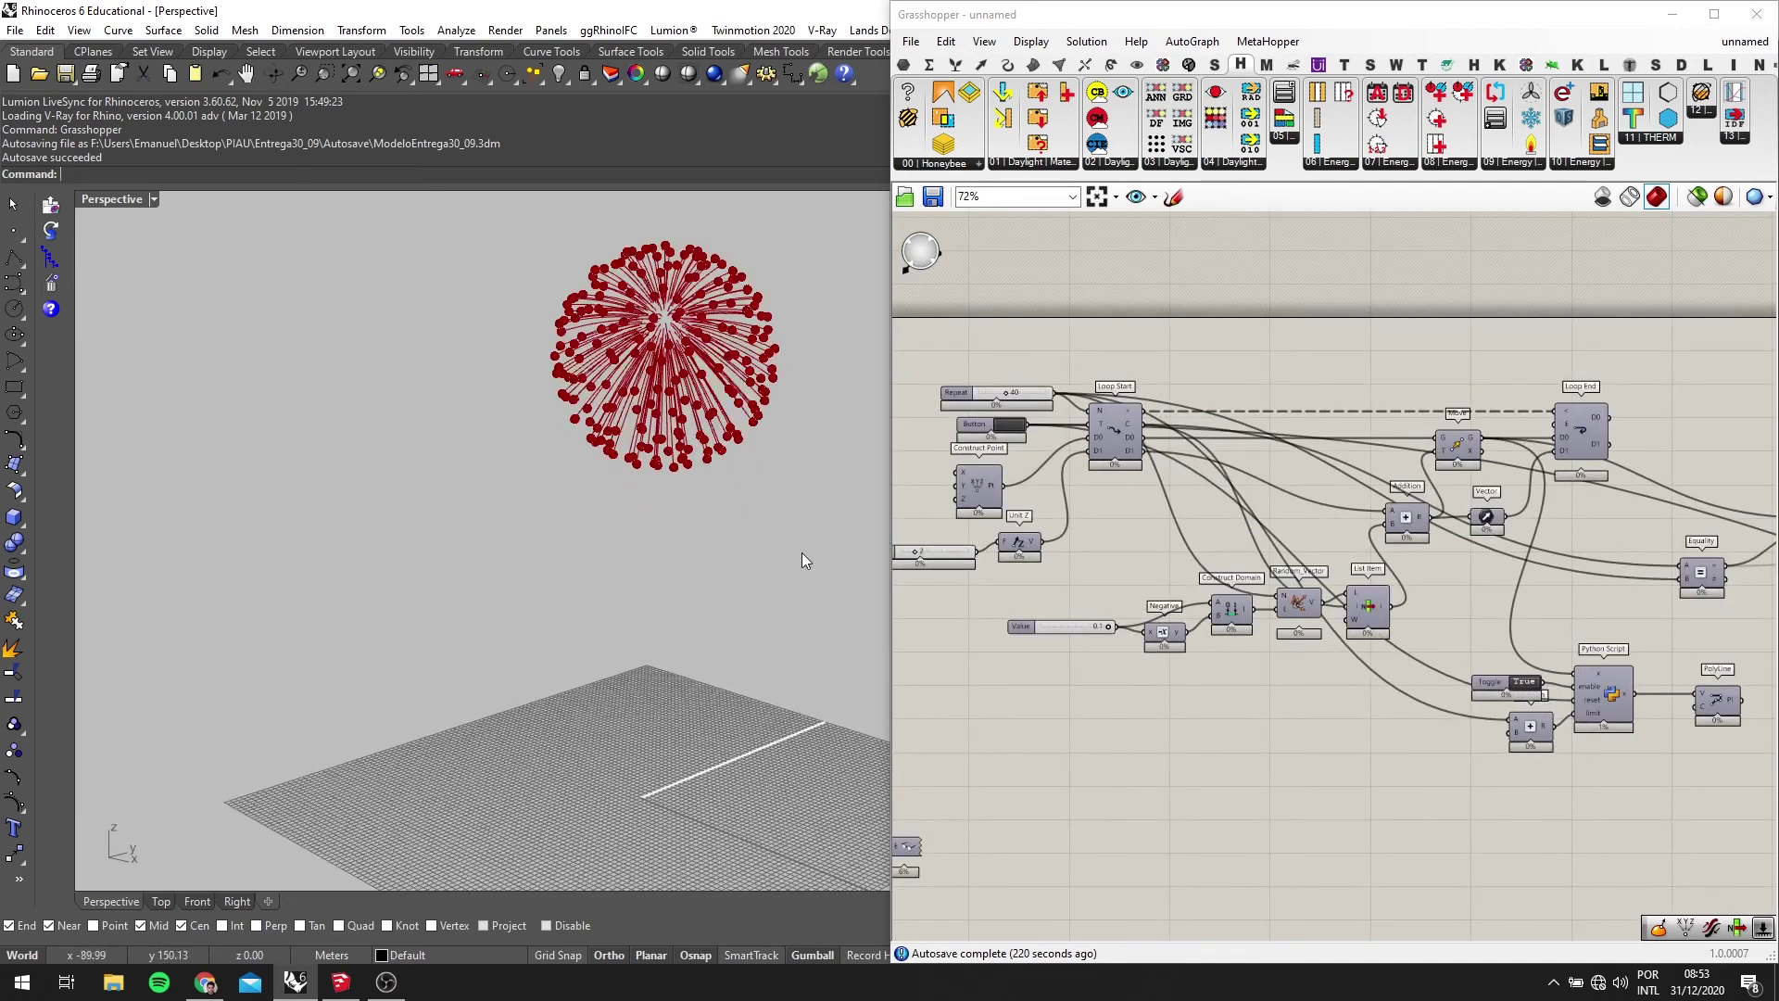
Turn on the preview of the first loop's PolyLine and trigger the first loop's Button to regrow the stem and burst
click(1019, 426)
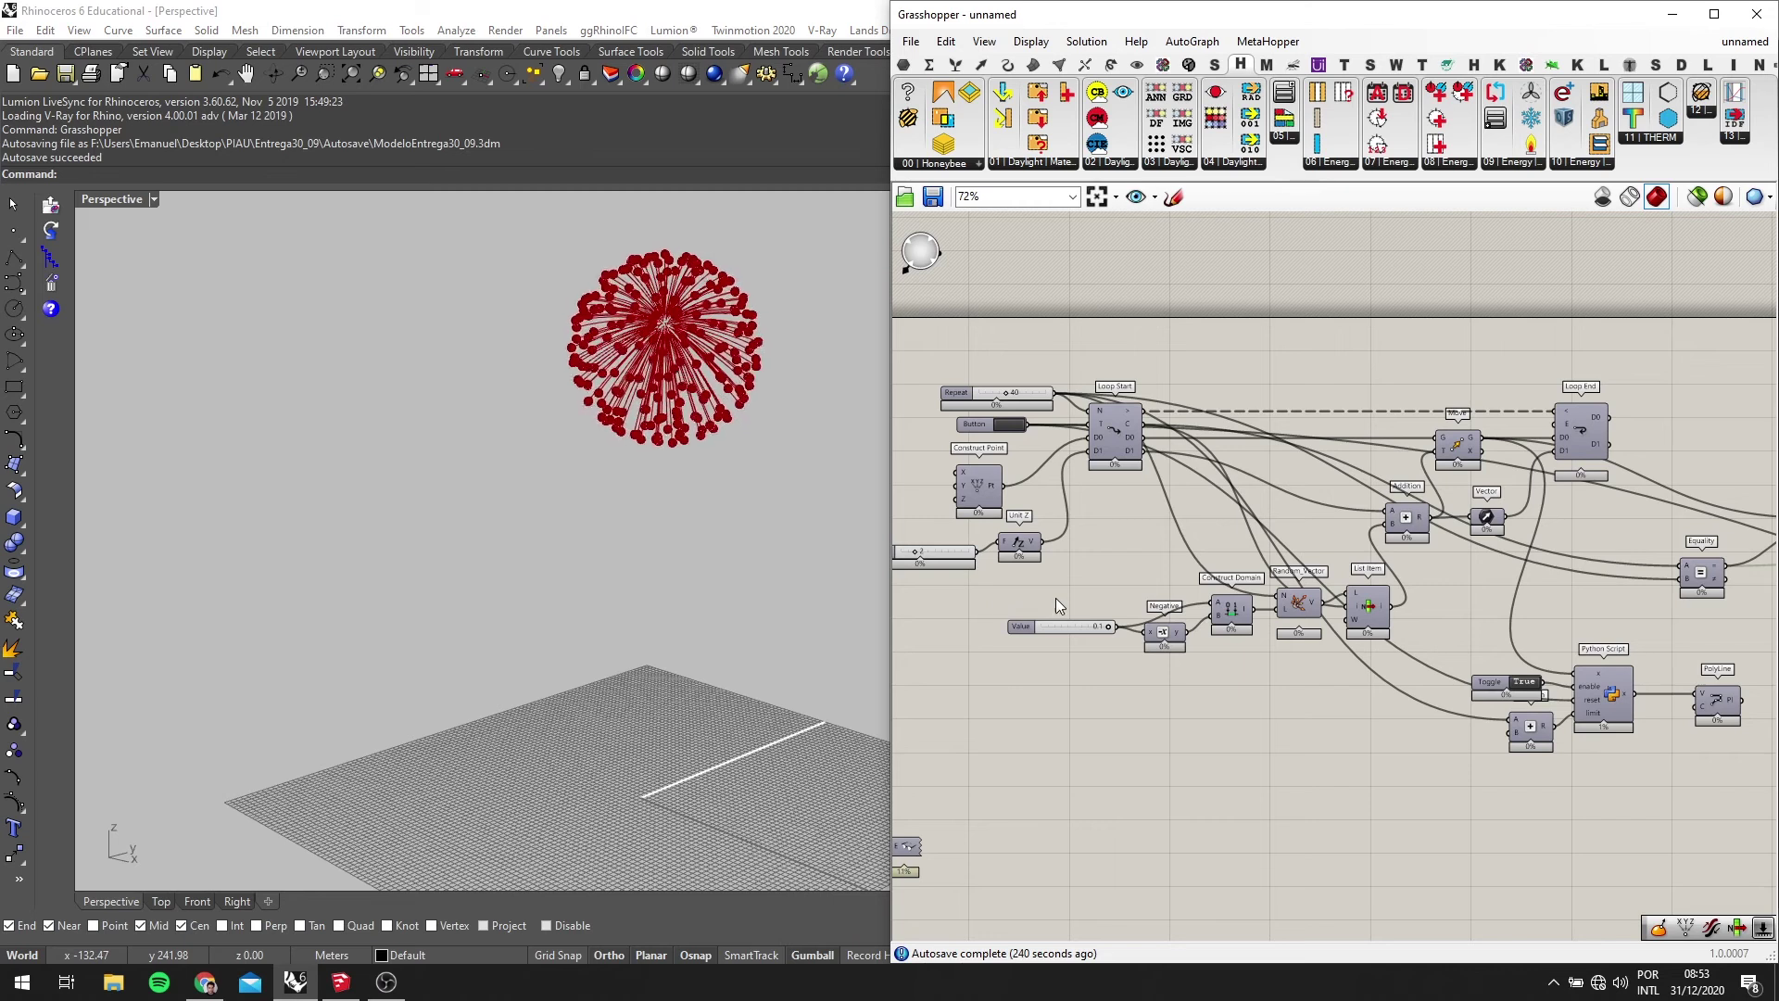
scroll(1390, 612, up, 4)
middle_click(1585, 642)
click(1583, 643)
scroll(1423, 521, down, 5)
scroll(1209, 452, up, 3)
click(1118, 384)
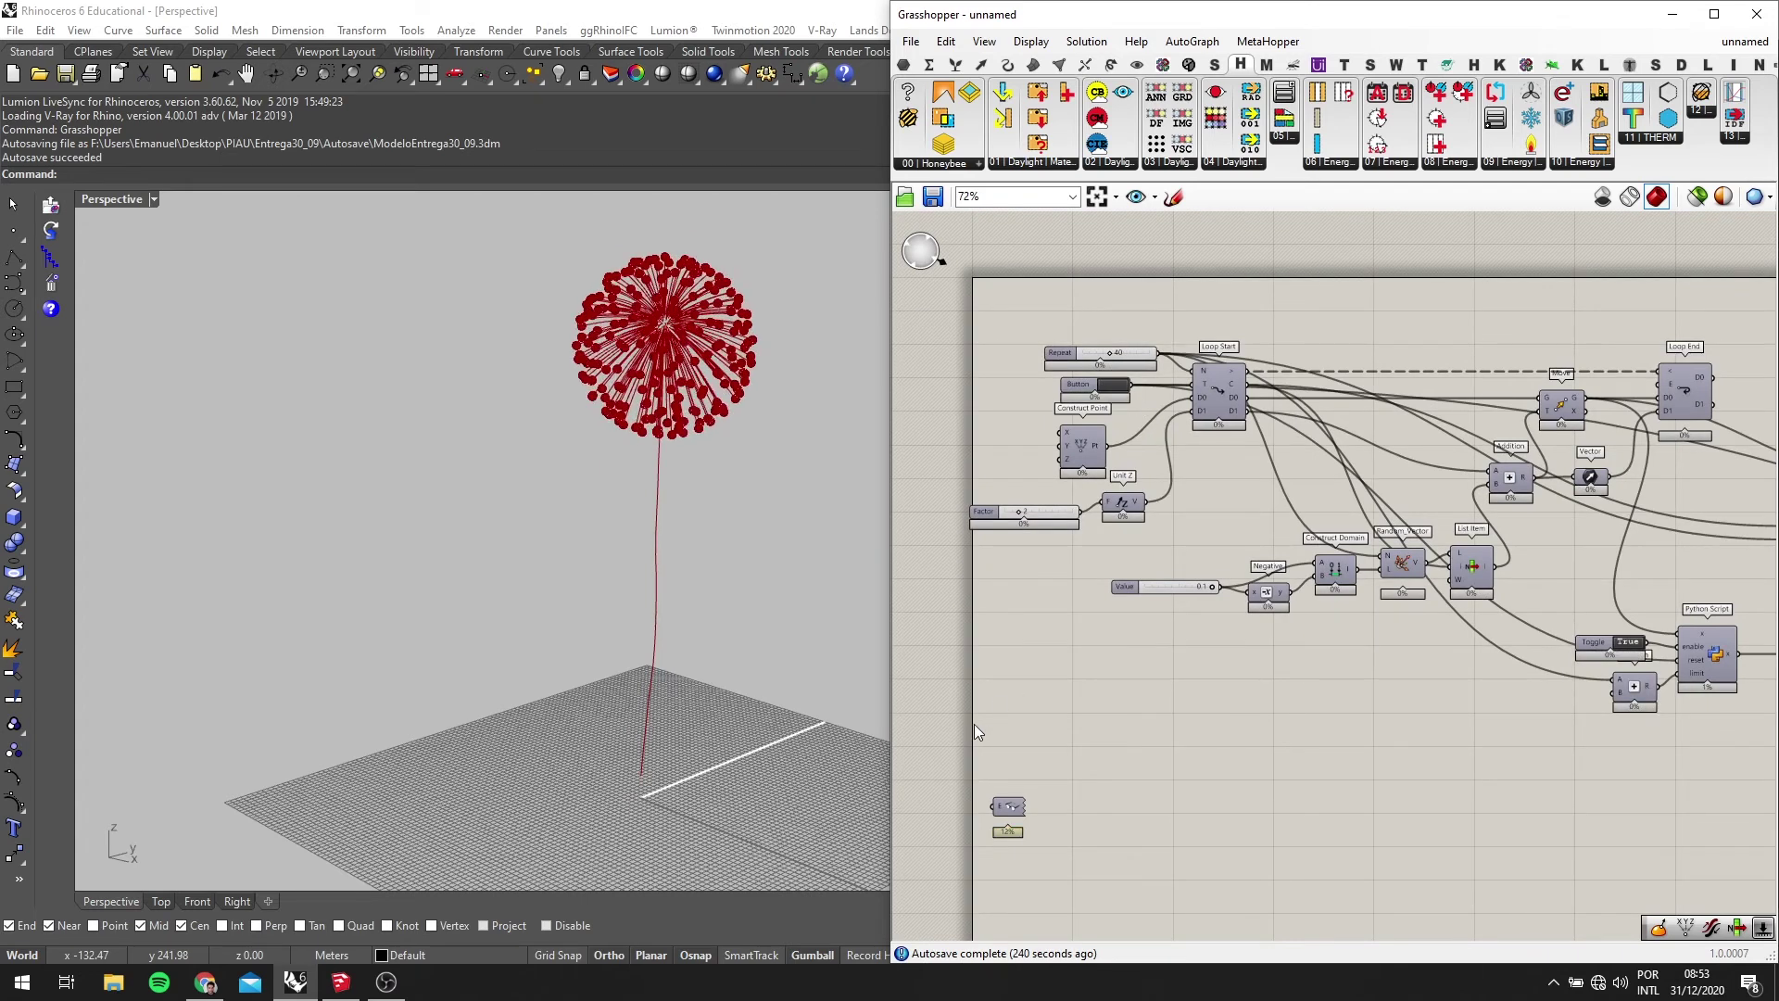
Examine the stem and burst in the viewport and review the definition through to the second loop's PolyLine
scroll(838, 580, up, 3)
right_drag(837, 581, 771, 621)
scroll(771, 621, down, 3)
scroll(786, 434, up, 3)
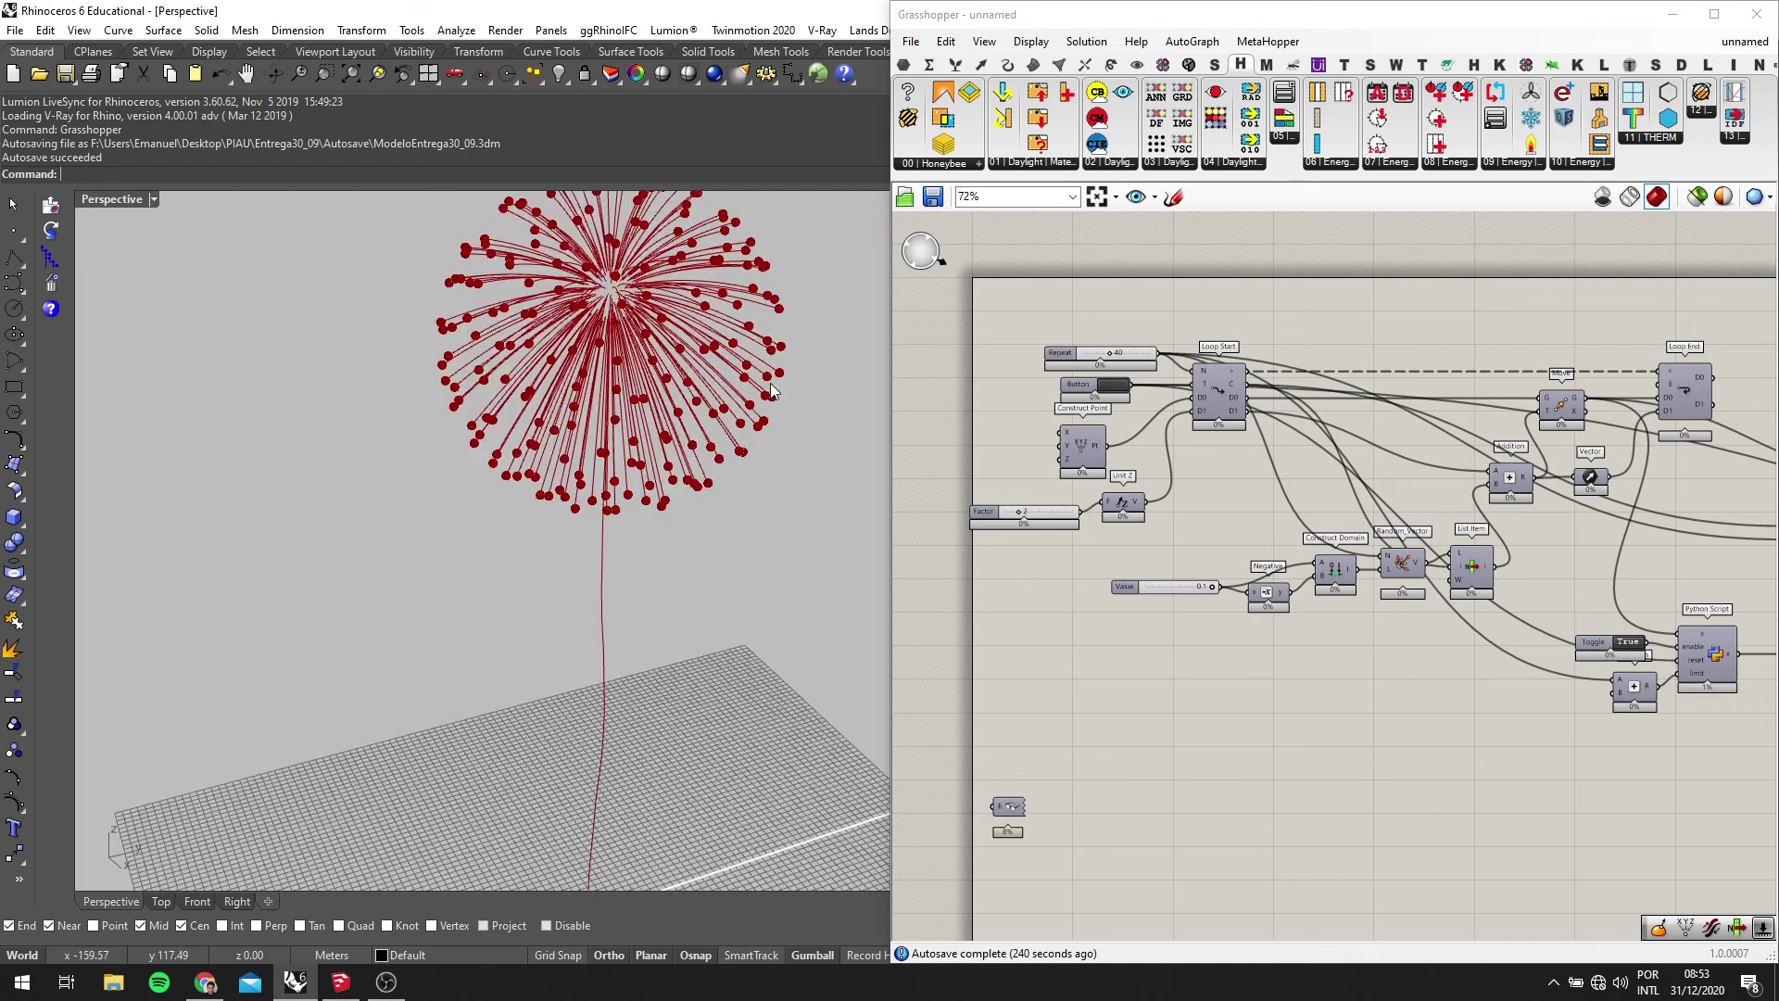
scroll(1125, 526, down, 2)
scroll(1260, 503, down, 3)
right_drag(1261, 503, 1099, 477)
scroll(1622, 587, up, 1)
right_drag(1622, 587, 1509, 574)
scroll(1223, 585, up, 4)
drag(1224, 584, 942, 402)
right_drag(1311, 551, 668, 604)
right_drag(1642, 479, 1448, 482)
scroll(1448, 482, down, 1)
right_drag(1157, 621, 1279, 574)
right_drag(1586, 504, 1529, 508)
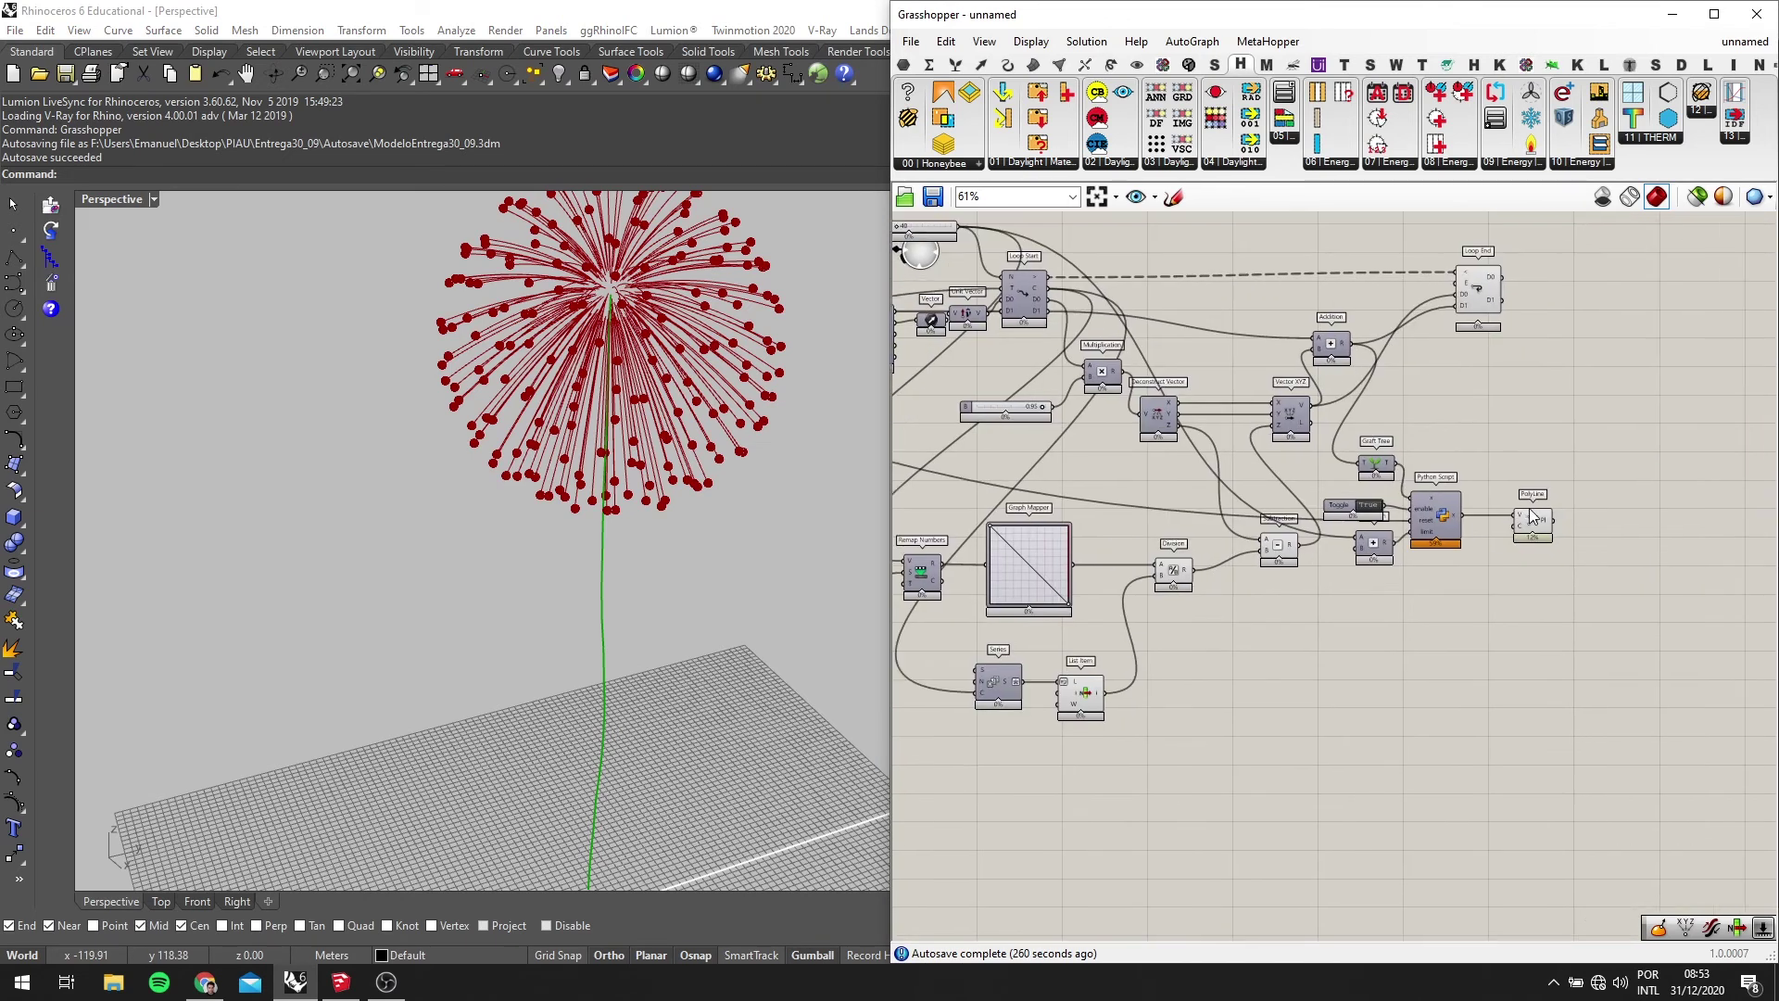
right_drag(1223, 479, 1388, 474)
scroll(1388, 474, down, 2)
right_drag(1251, 576, 1368, 582)
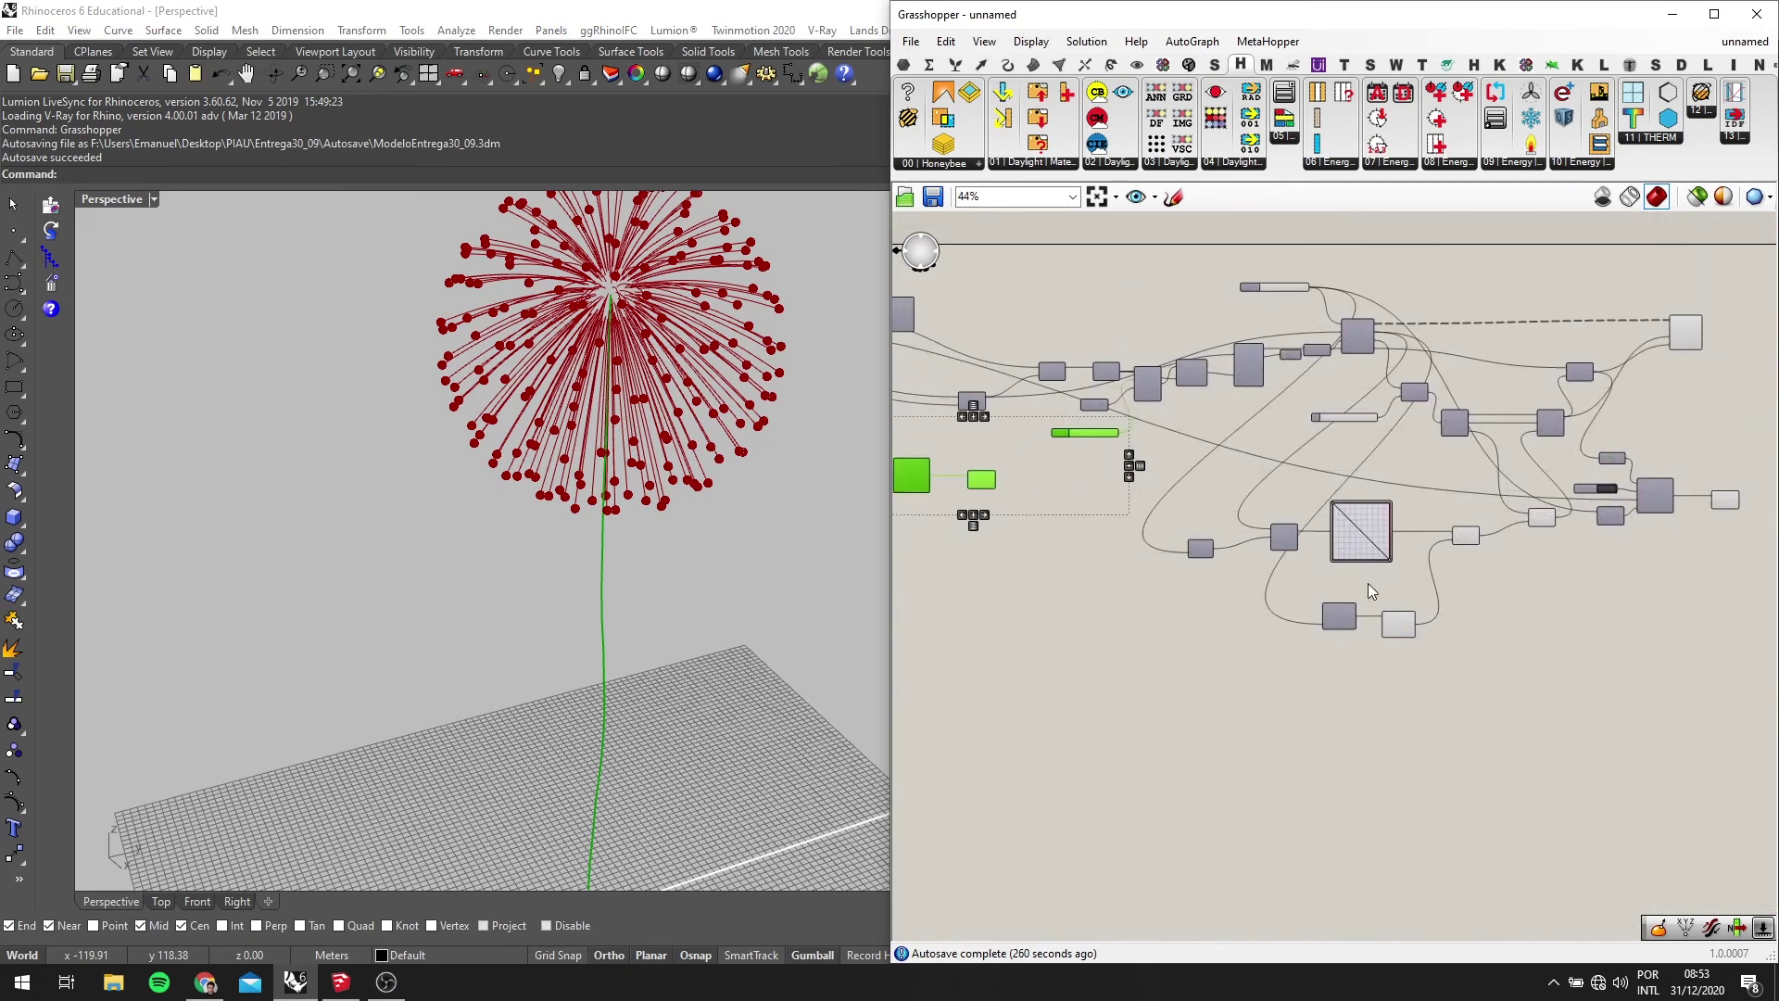
scroll(1400, 603, up, 5)
scroll(1400, 646, down, 2)
scroll(1580, 585, down, 3)
Bake the components between the Sphere and the second loop's vector section
drag(1581, 622, 1086, 344)
scroll(1157, 352, up, 1)
middle_click(1158, 352)
click(1225, 293)
right_click(1516, 425)
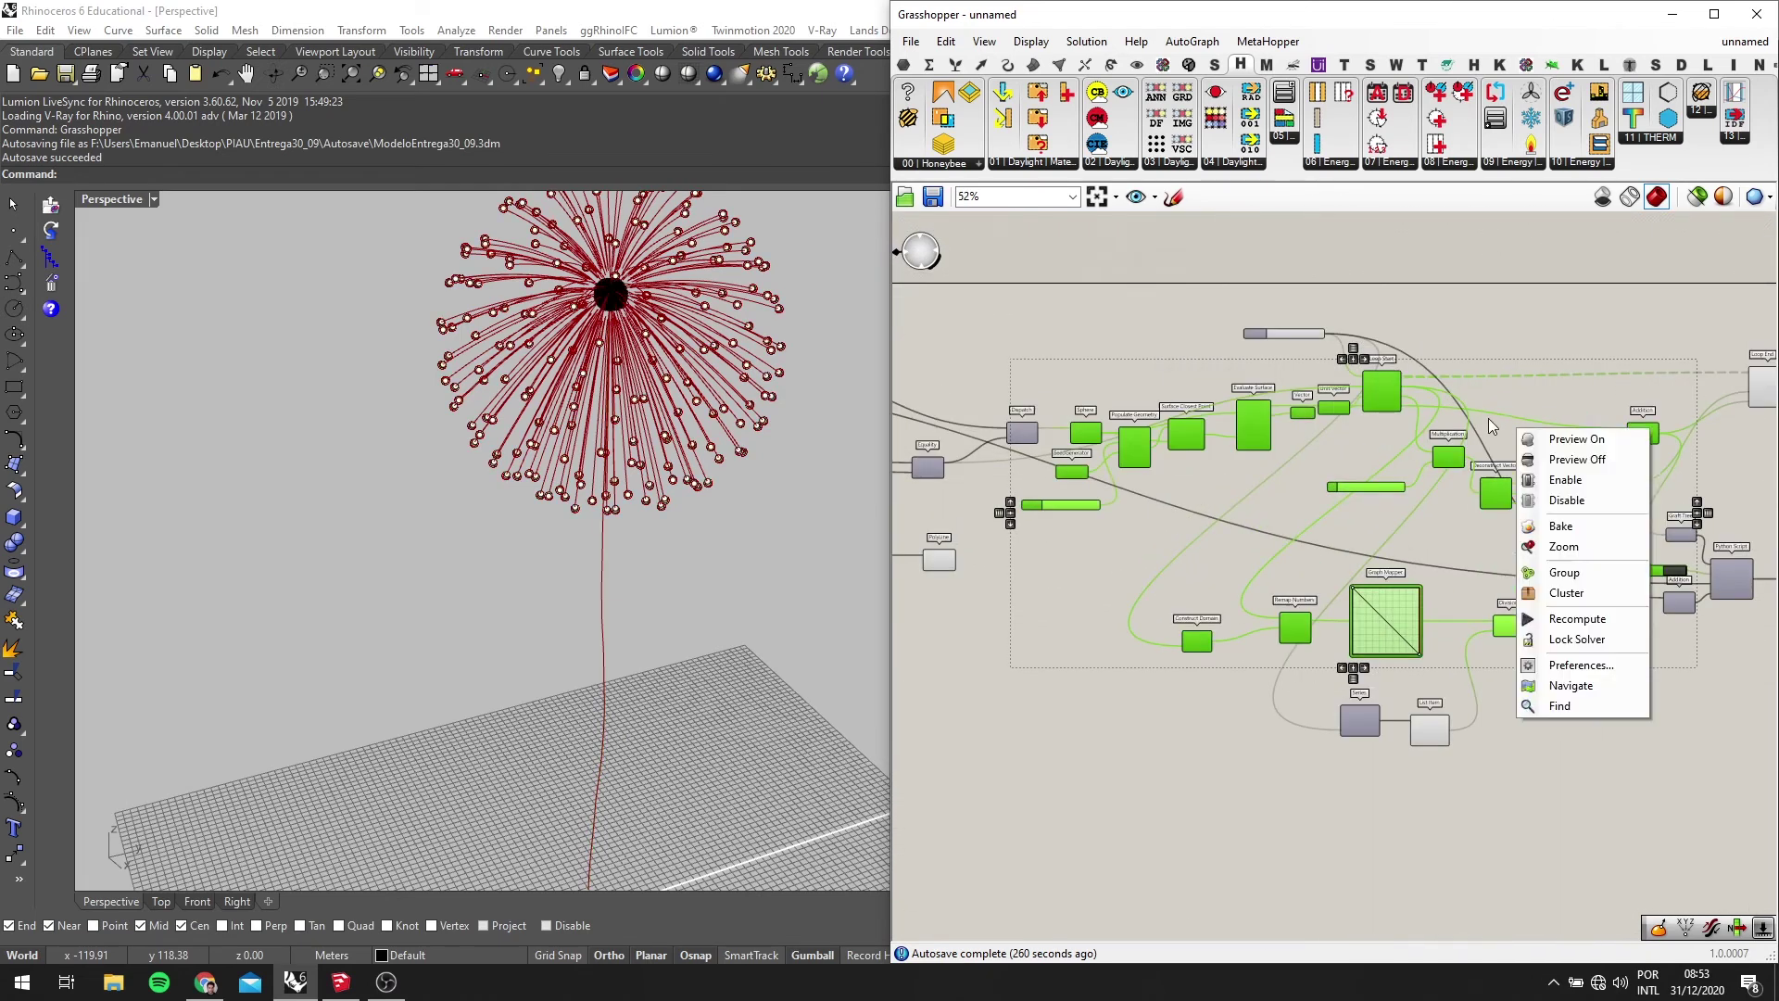
scroll(1488, 420, down, 1)
right_drag(1233, 499, 1308, 497)
scroll(1310, 501, down, 2)
click(1543, 661)
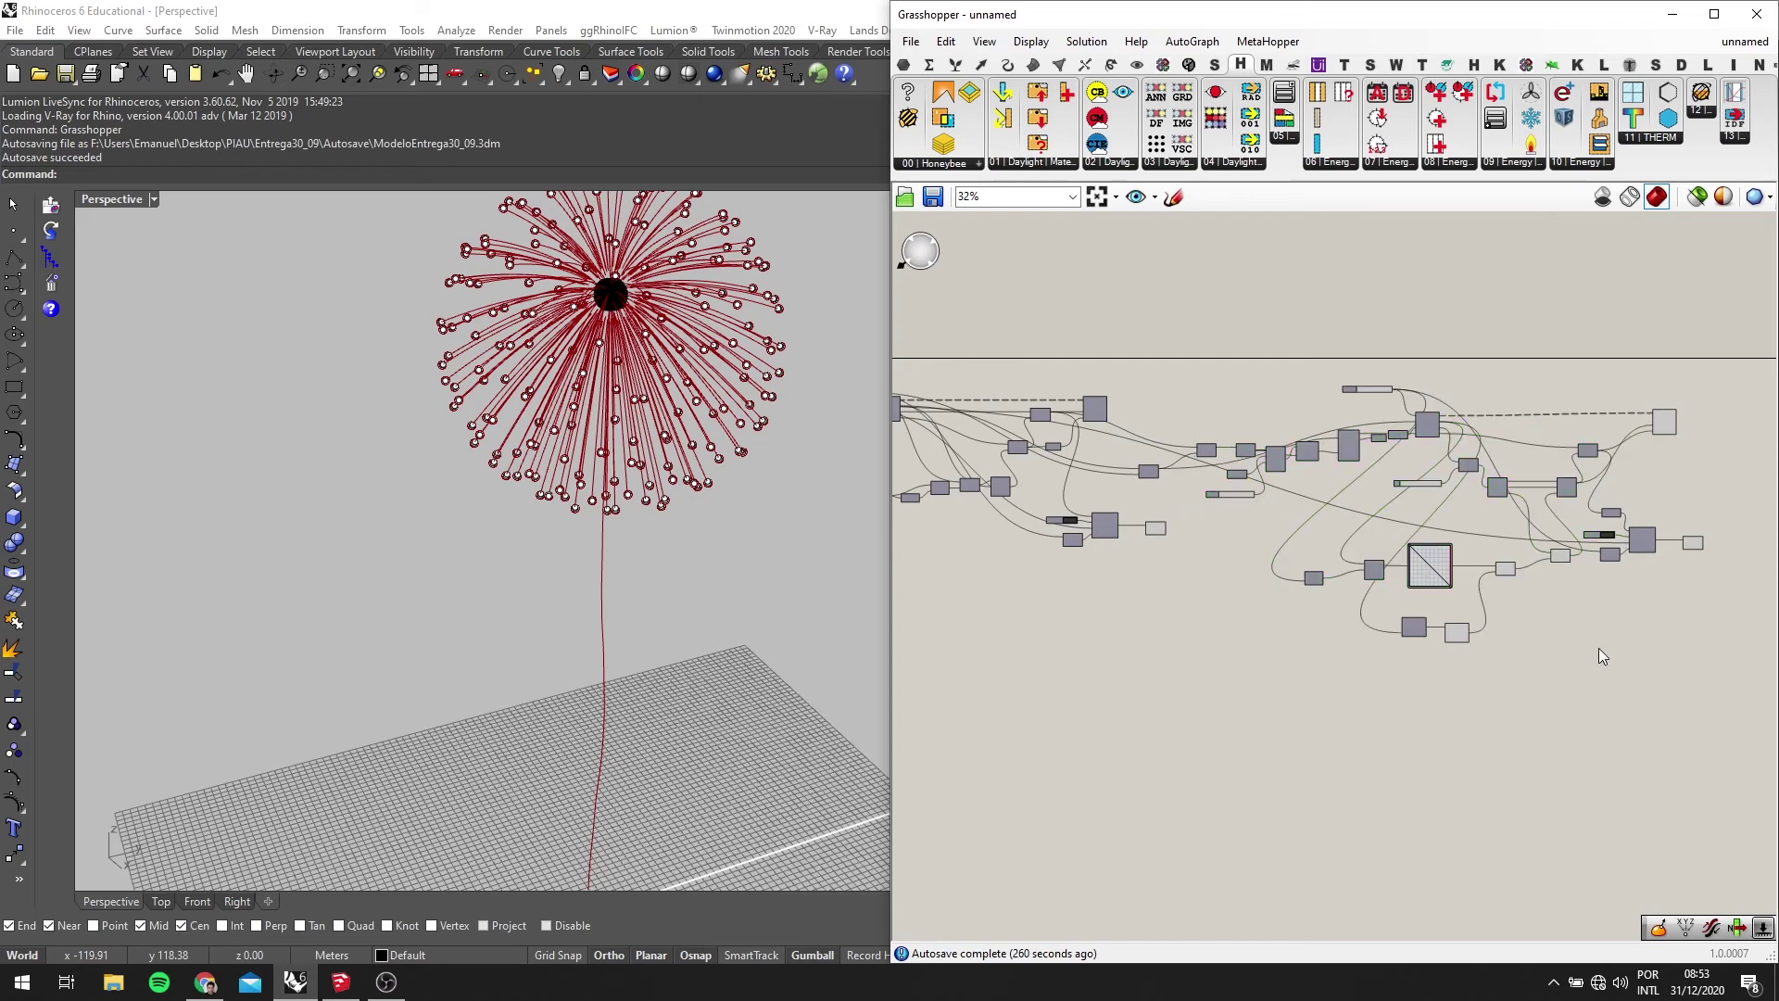
Select the baked points and surfaces in the Rhino viewport and delete them
scroll(1598, 648, down, 1)
scroll(563, 335, up, 6)
scroll(1409, 329, down, 2)
scroll(589, 278, up, 4)
scroll(605, 333, down, 10)
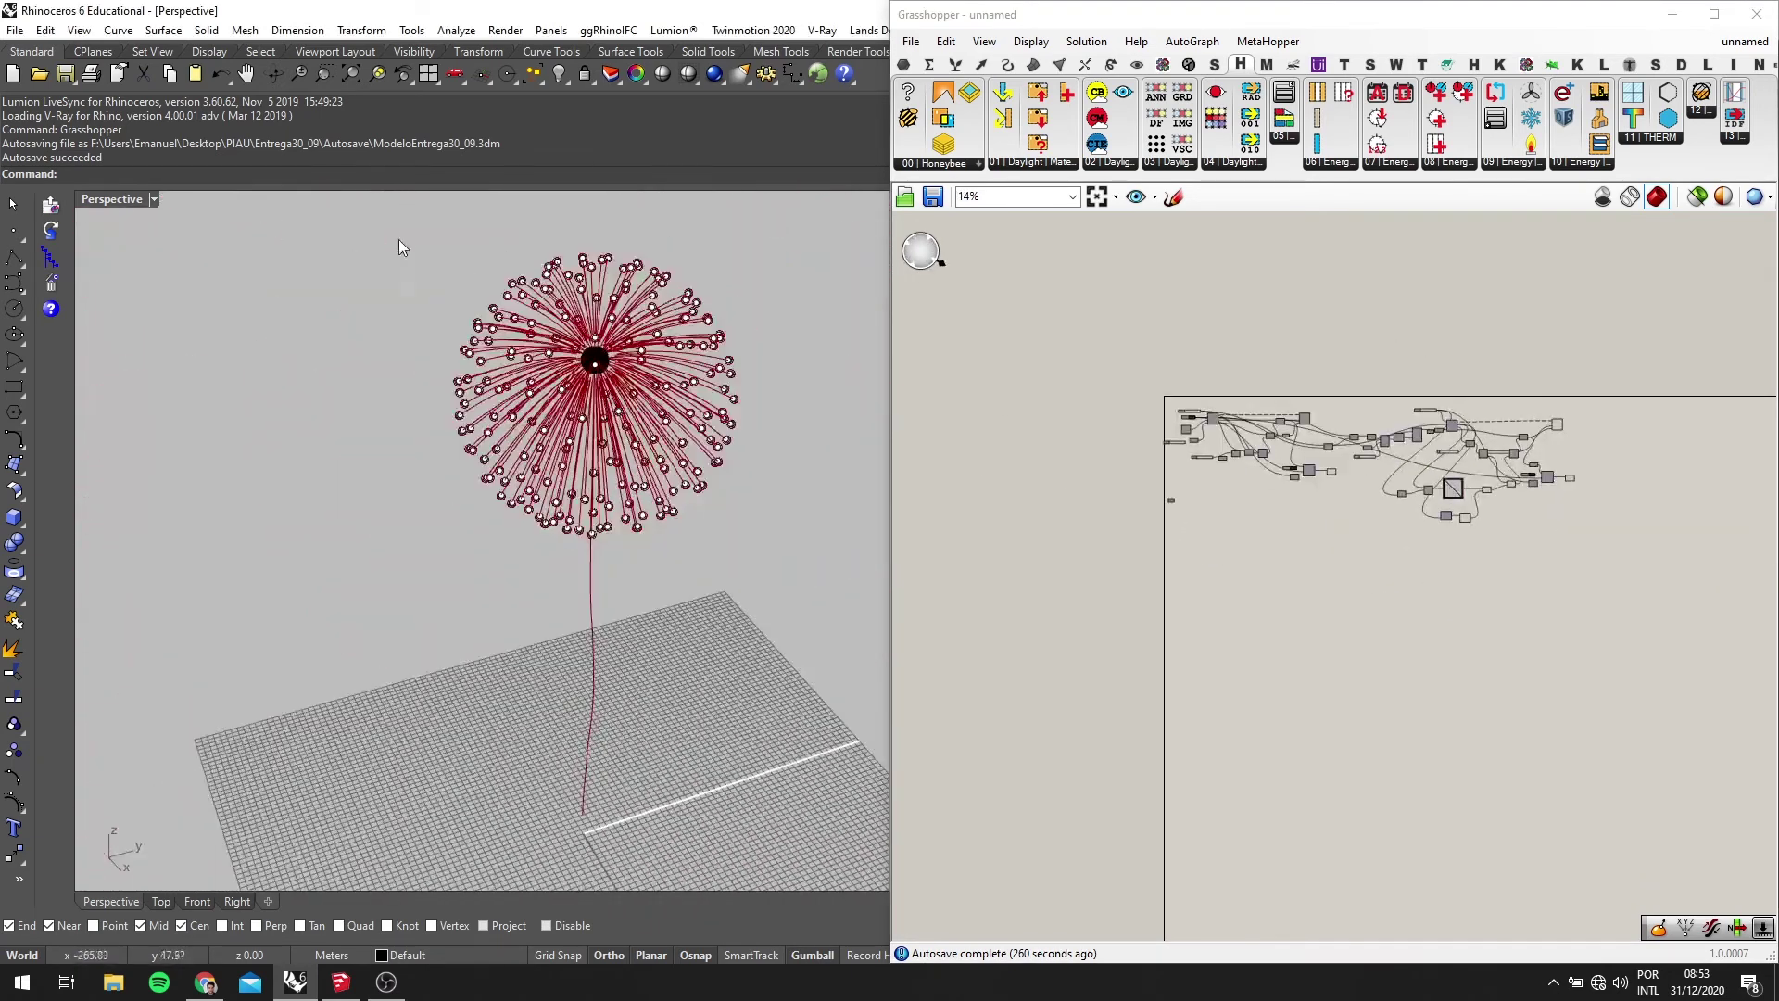
drag(869, 614, 870, 613)
key(Delete)
Turn off the preview of the components preceding the second Loop End, and turn the first PolyLine's preview back on
drag(1517, 538, 1213, 373)
middle_click(1212, 384)
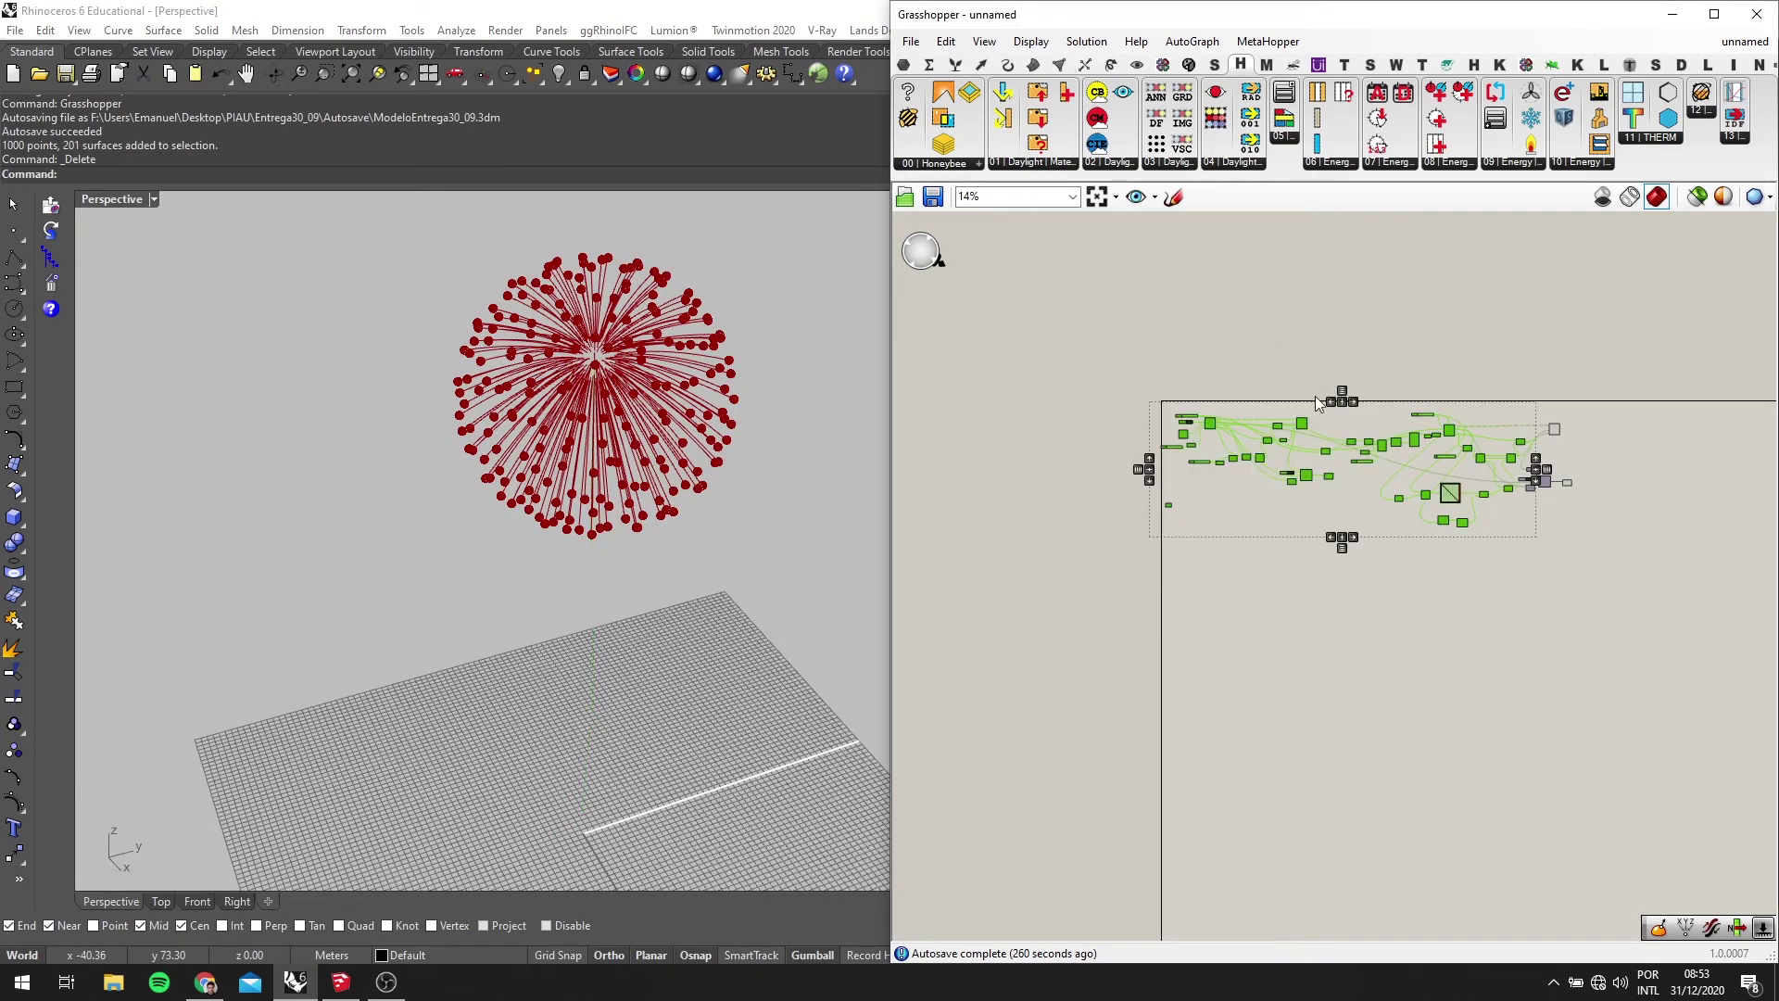
scroll(1369, 433, up, 2)
click(1553, 631)
scroll(1316, 491, up, 4)
click(1280, 478)
middle_click(1291, 476)
Add a Curve parameter fed by the first loop's PolyLine and turn off that PolyLine's preview
click(1348, 558)
text(CRV)
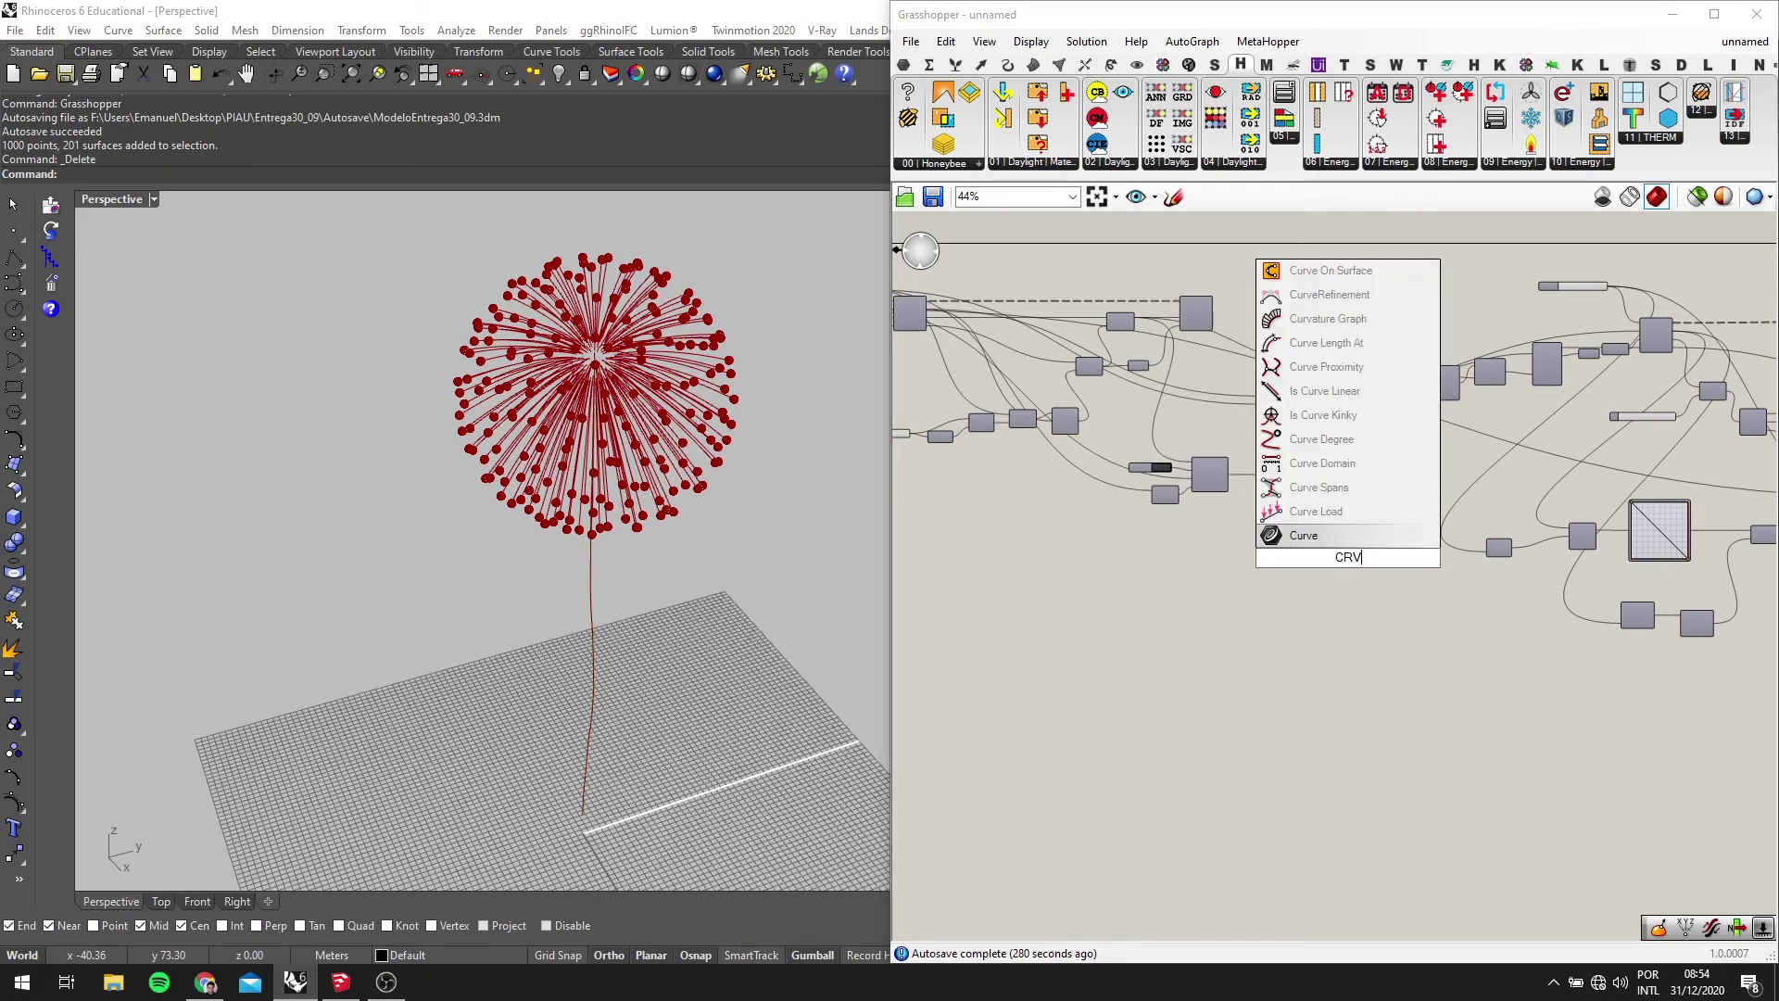
click(1297, 534)
scroll(1292, 501, up, 3)
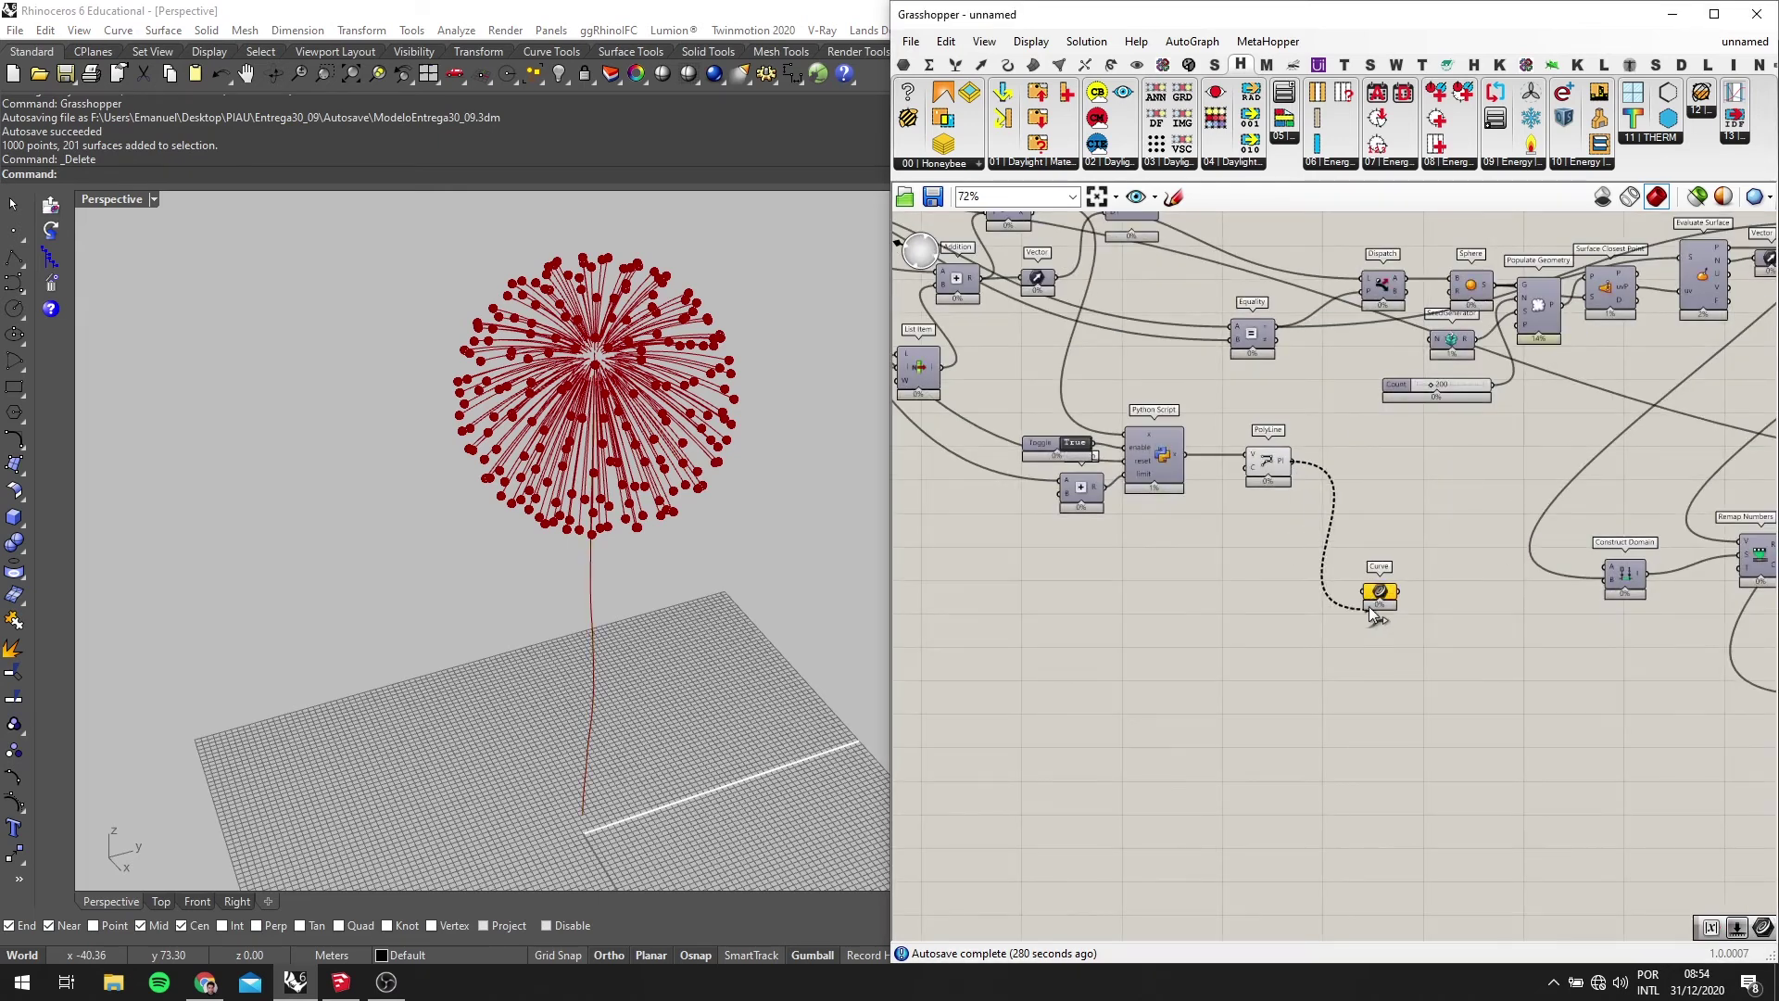
middle_click(1265, 456)
click(1328, 400)
drag(1372, 595, 1543, 556)
Turn off the preview of the second loop's Loop End to hide the burst's points
scroll(1213, 640, down, 6)
scroll(1567, 565, up, 5)
drag(1509, 488, 1325, 403)
middle_click(1335, 390)
click(1392, 331)
mouse_move(741, 384)
right_down()
mouse_move(759, 302)
mouse_move(734, 375)
right_up()
Move the stem's Curve parameter across to sit above the second loop's PolyLine
right_drag(1425, 501, 1360, 403)
scroll(1439, 510, up, 3)
drag(1340, 604, 1548, 604)
drag(1641, 663, 1404, 383)
right_drag(1548, 384, 1362, 425)
click(1416, 475)
right_drag(741, 417, 843, 510)
Add an Explode component beyond the second loop's PolyLine and shift that PolyLine away to make room
scroll(1089, 537, down, 2)
right_drag(1436, 586, 1298, 559)
scroll(1299, 560, up, 3)
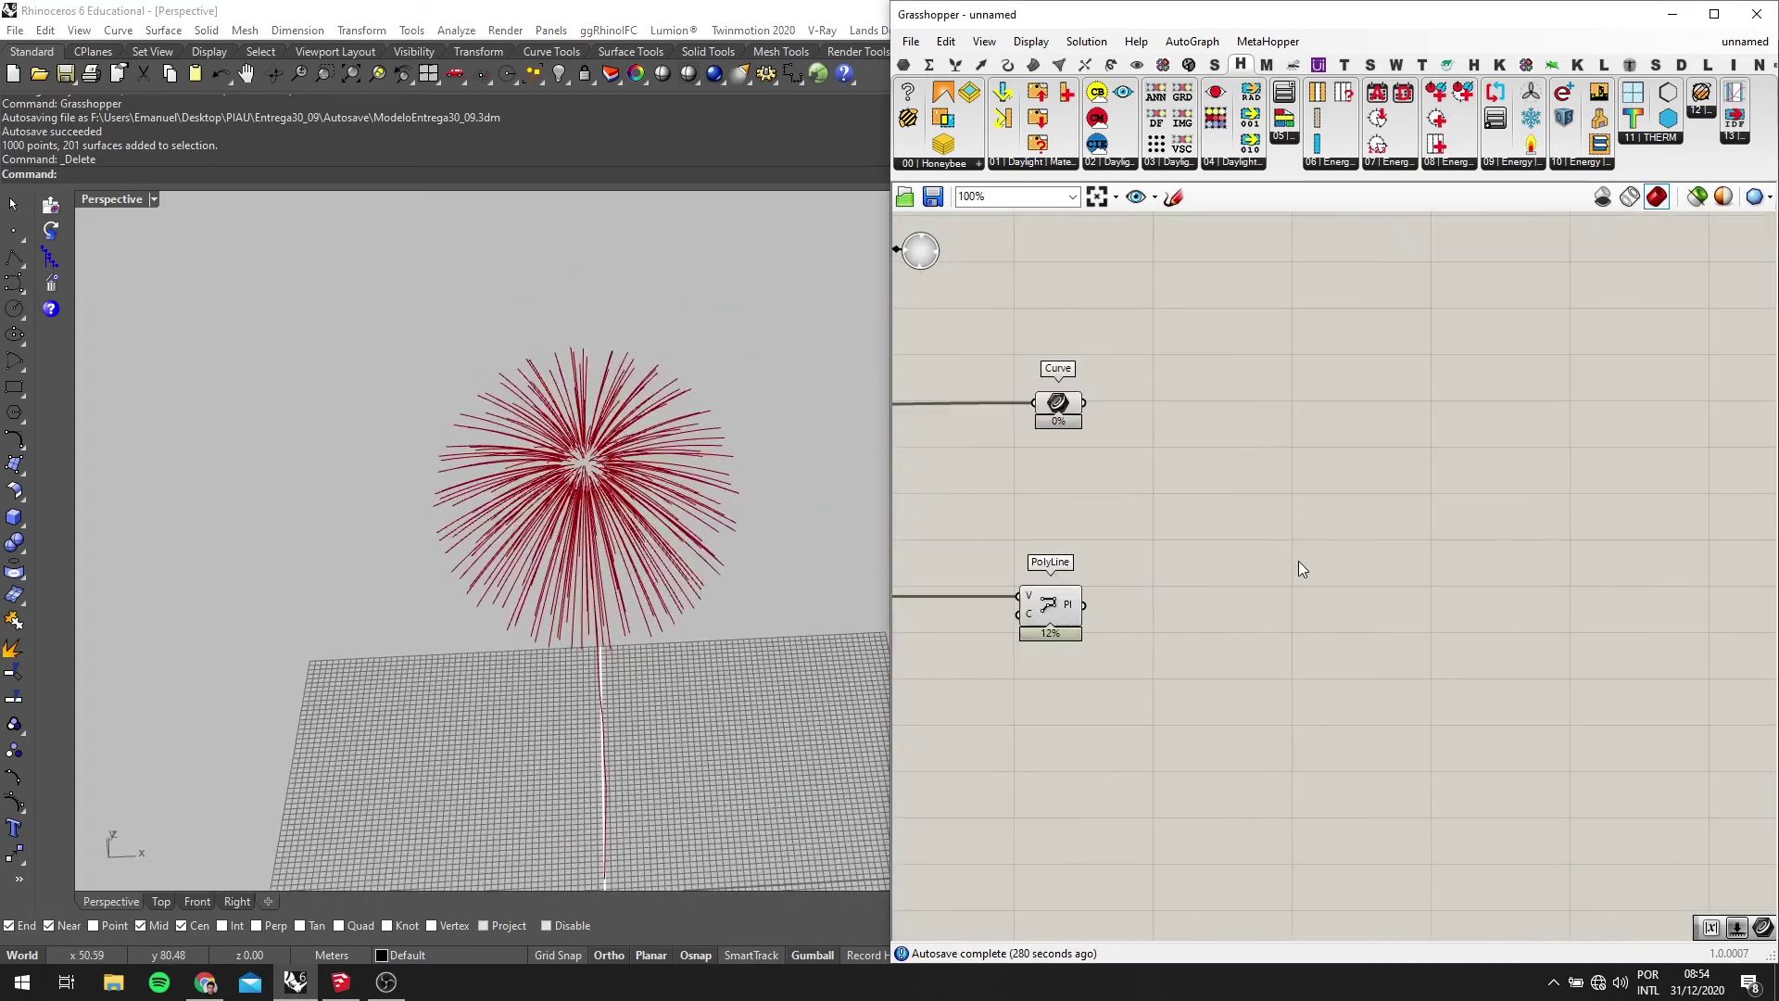
double_click(1294, 559)
text(EXPL)
key(Return)
right_drag(1041, 629, 1118, 640)
drag(1145, 620, 959, 604)
scroll(1136, 615, down, 3)
scroll(1041, 608, up, 3)
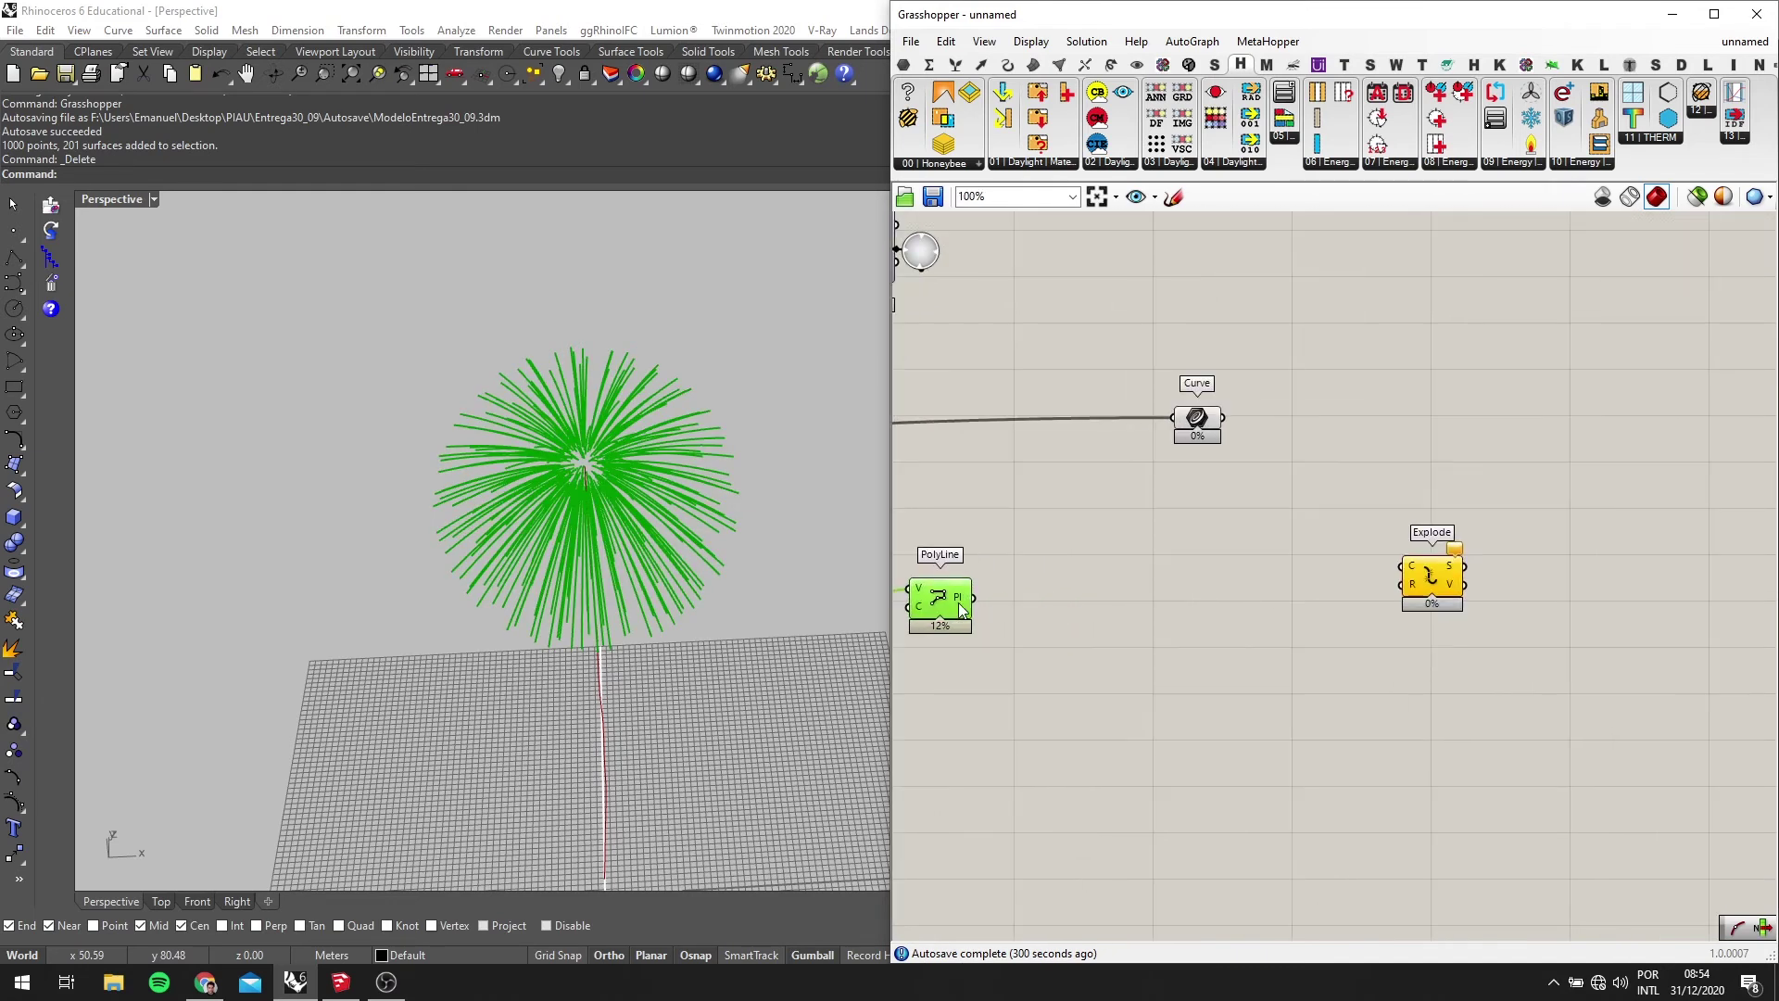
Add a Curve parameter fed by the second loop's PolyLine and turn off that PolyLine's preview
double_click(1063, 591)
text(CURVE)
key(Return)
scroll(976, 588, up, 2)
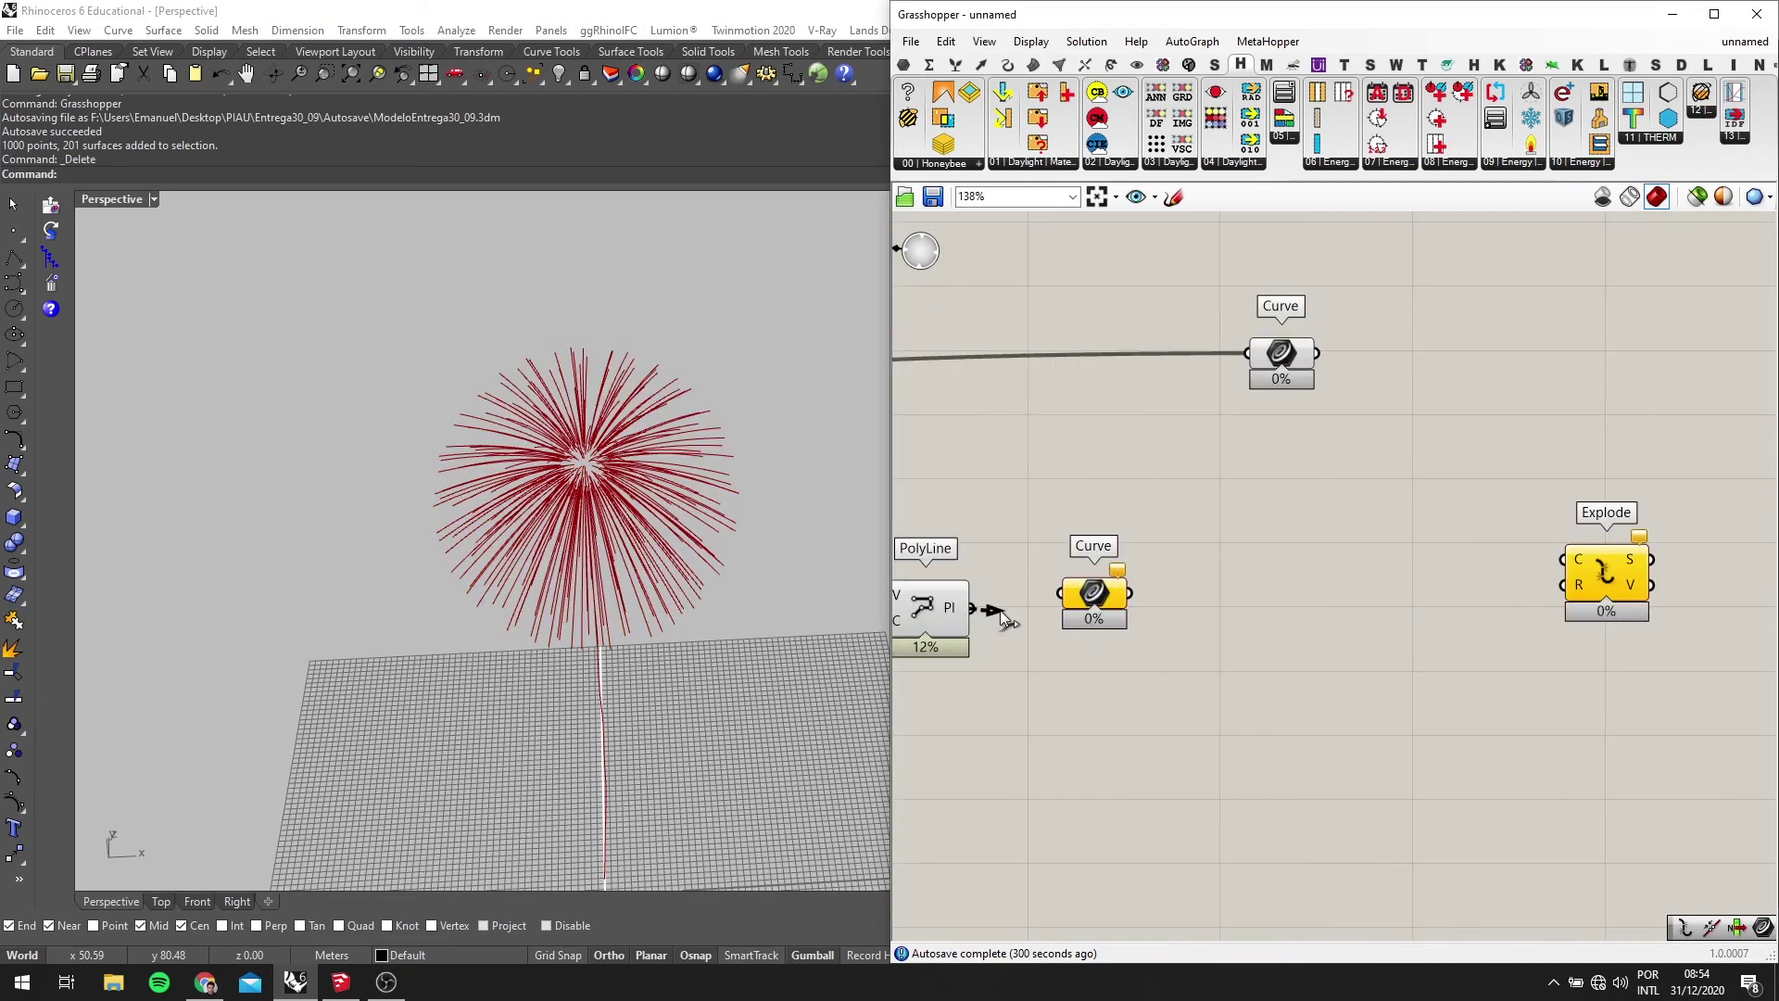
click(951, 617)
middle_click(1012, 595)
click(995, 530)
Move the burst's Curve parameter closer to Explode and align the two Curve parameters vertically
drag(1082, 592, 1347, 583)
right_drag(1347, 558, 1207, 618)
drag(1307, 731, 1152, 379)
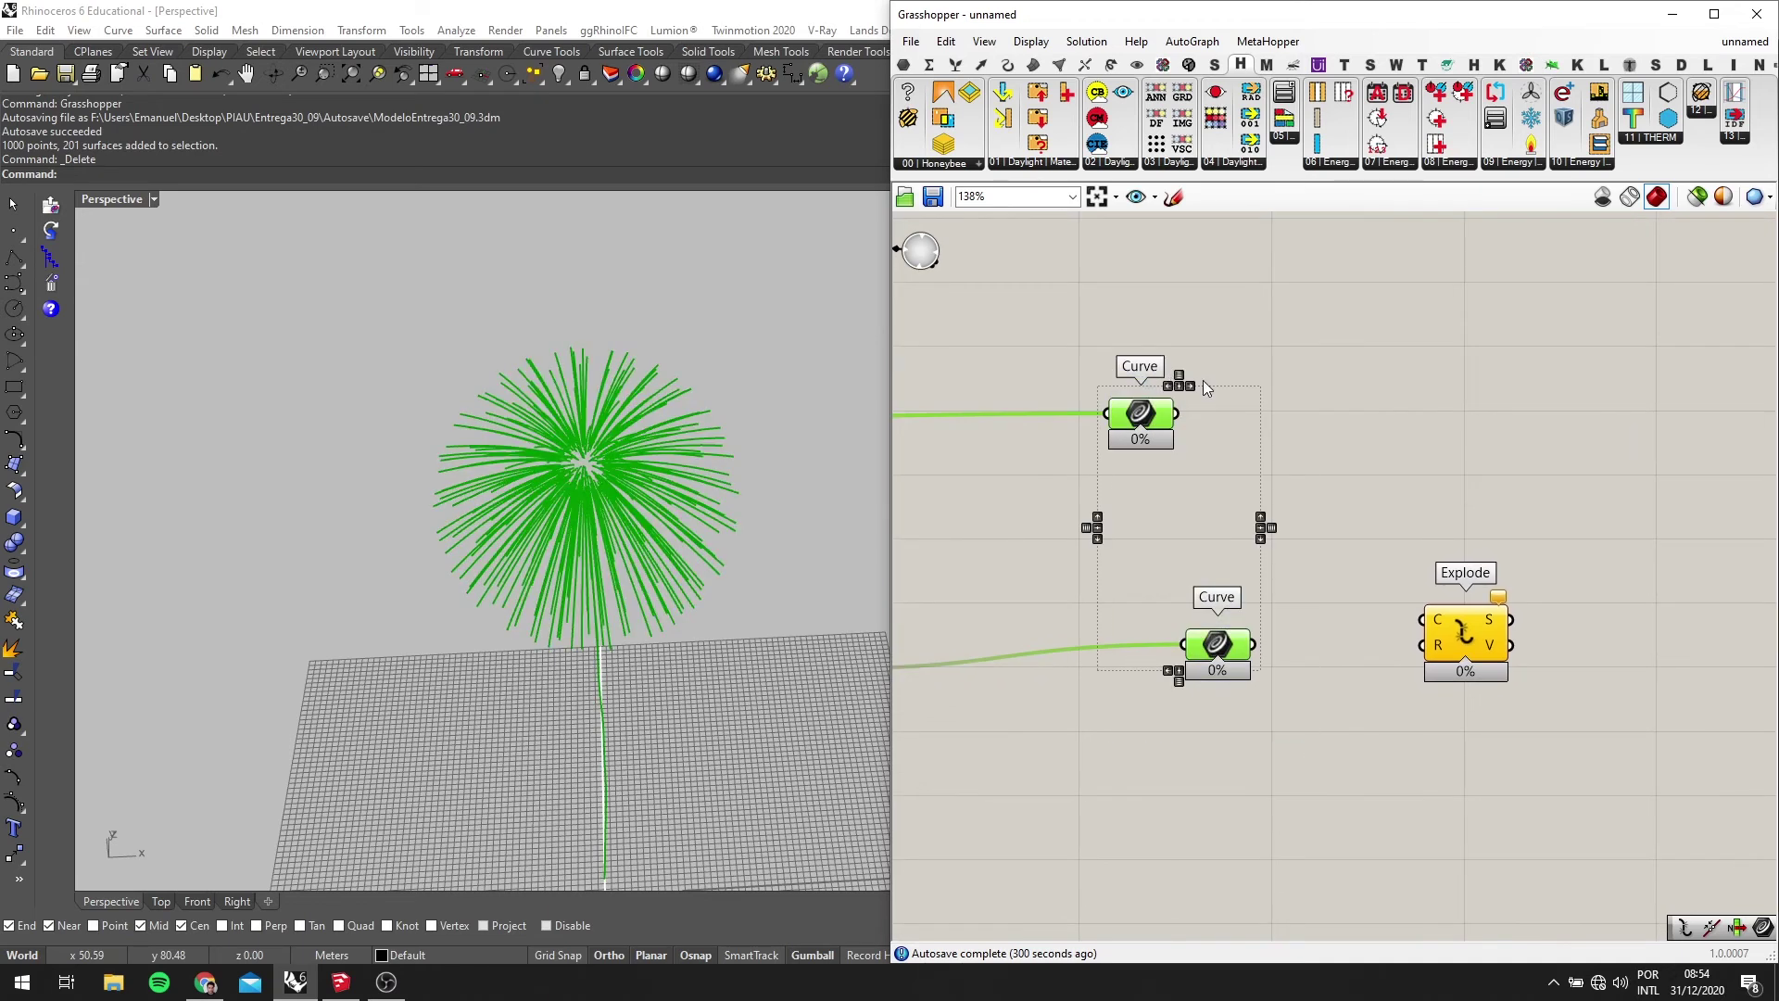
click(1371, 442)
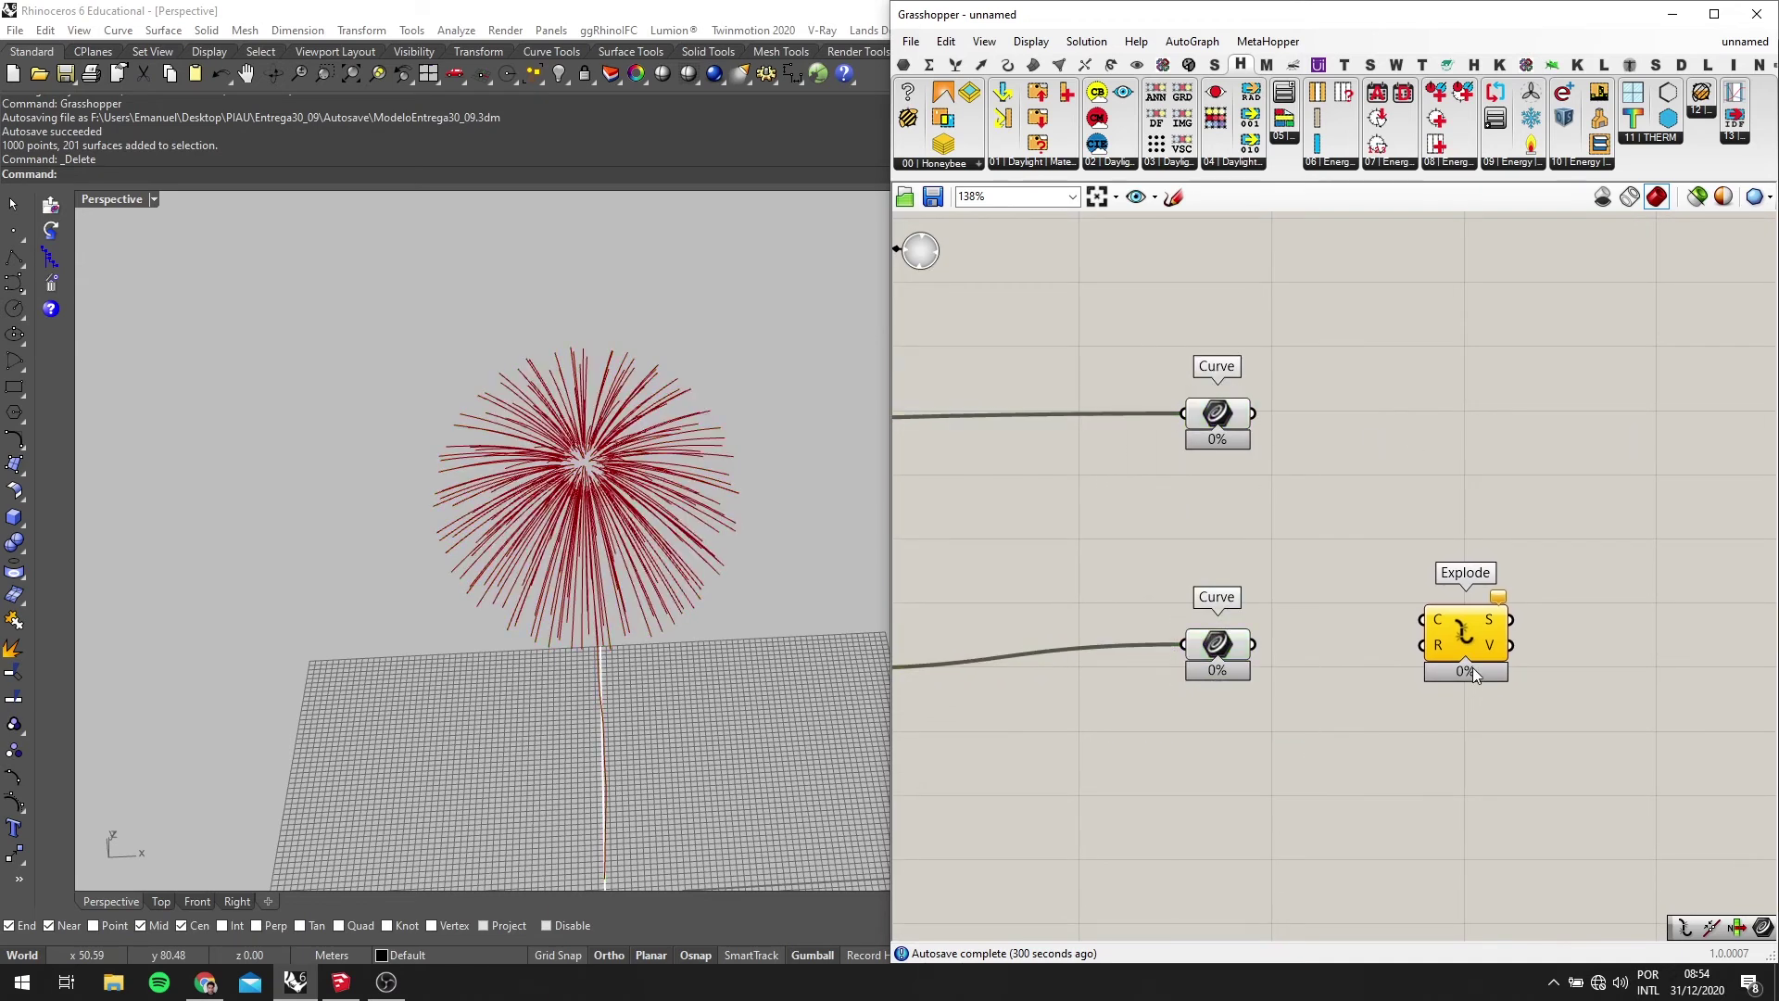
Add a Panel reading the stem's Curve parameter and connect the burst's Curve parameter to Explode's C input
double_click(1345, 594)
text(PANE)
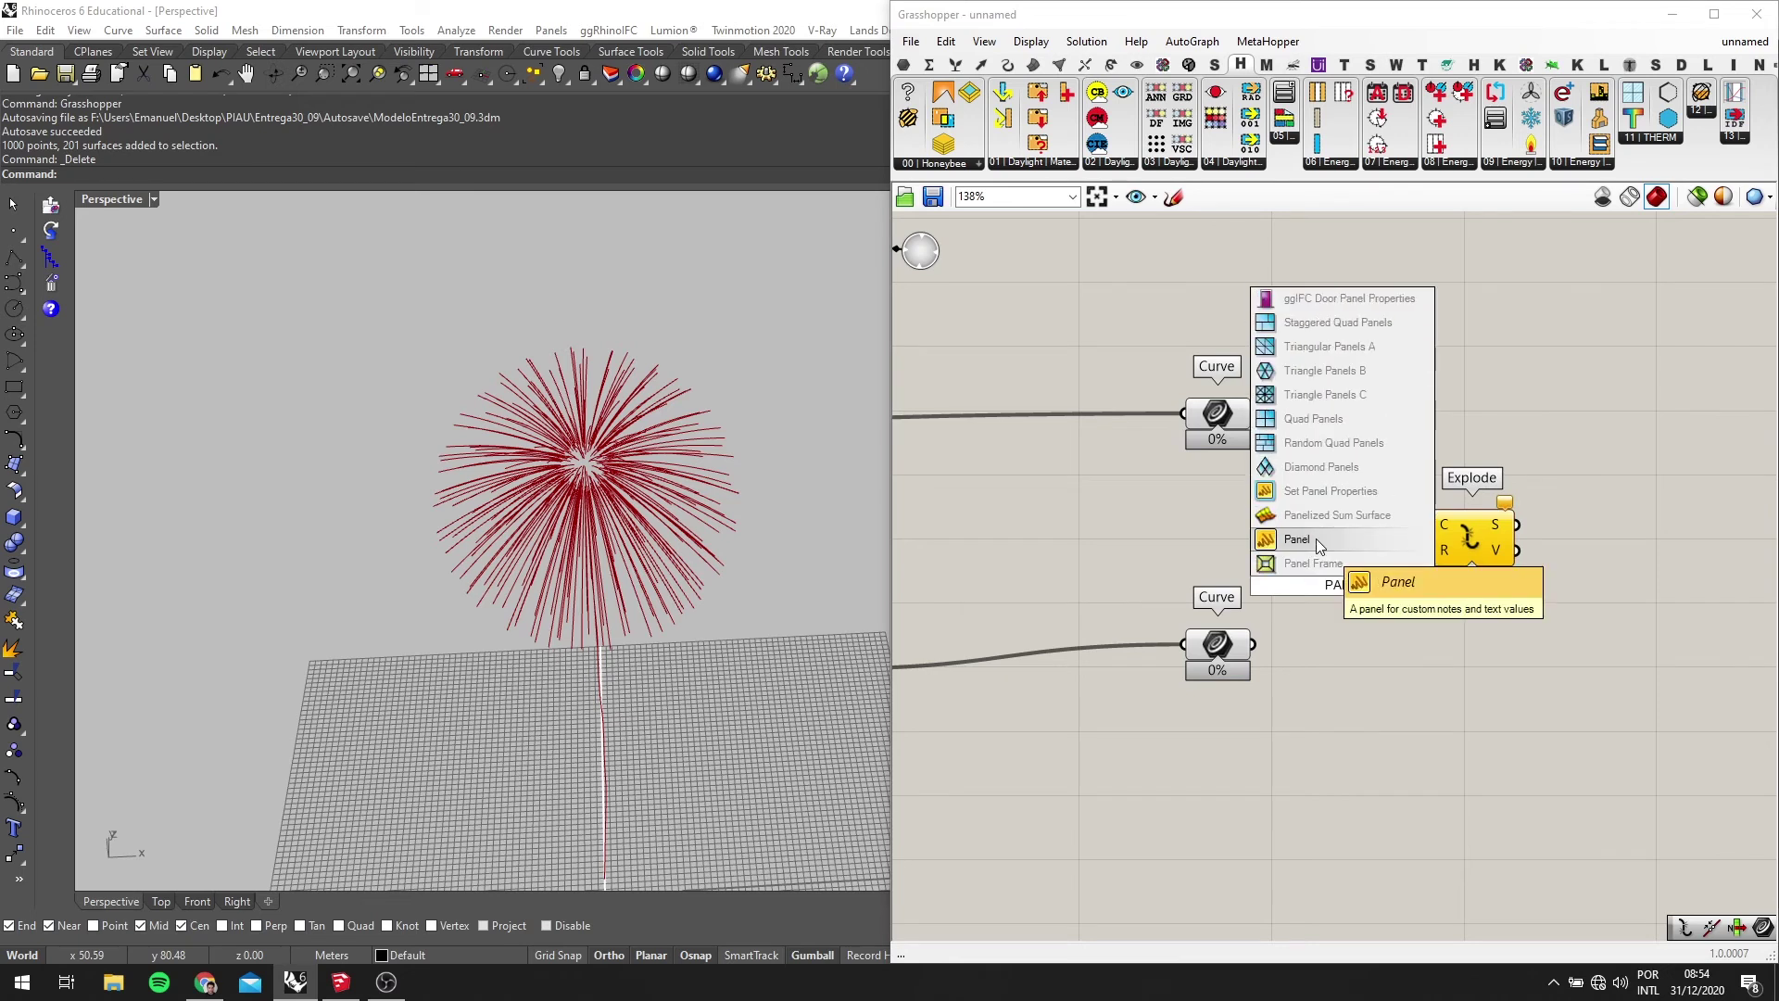
click(1320, 540)
scroll(1279, 623, up, 1)
drag(1278, 480, 1282, 450)
drag(1397, 481, 1537, 305)
scroll(1417, 482, up, 1)
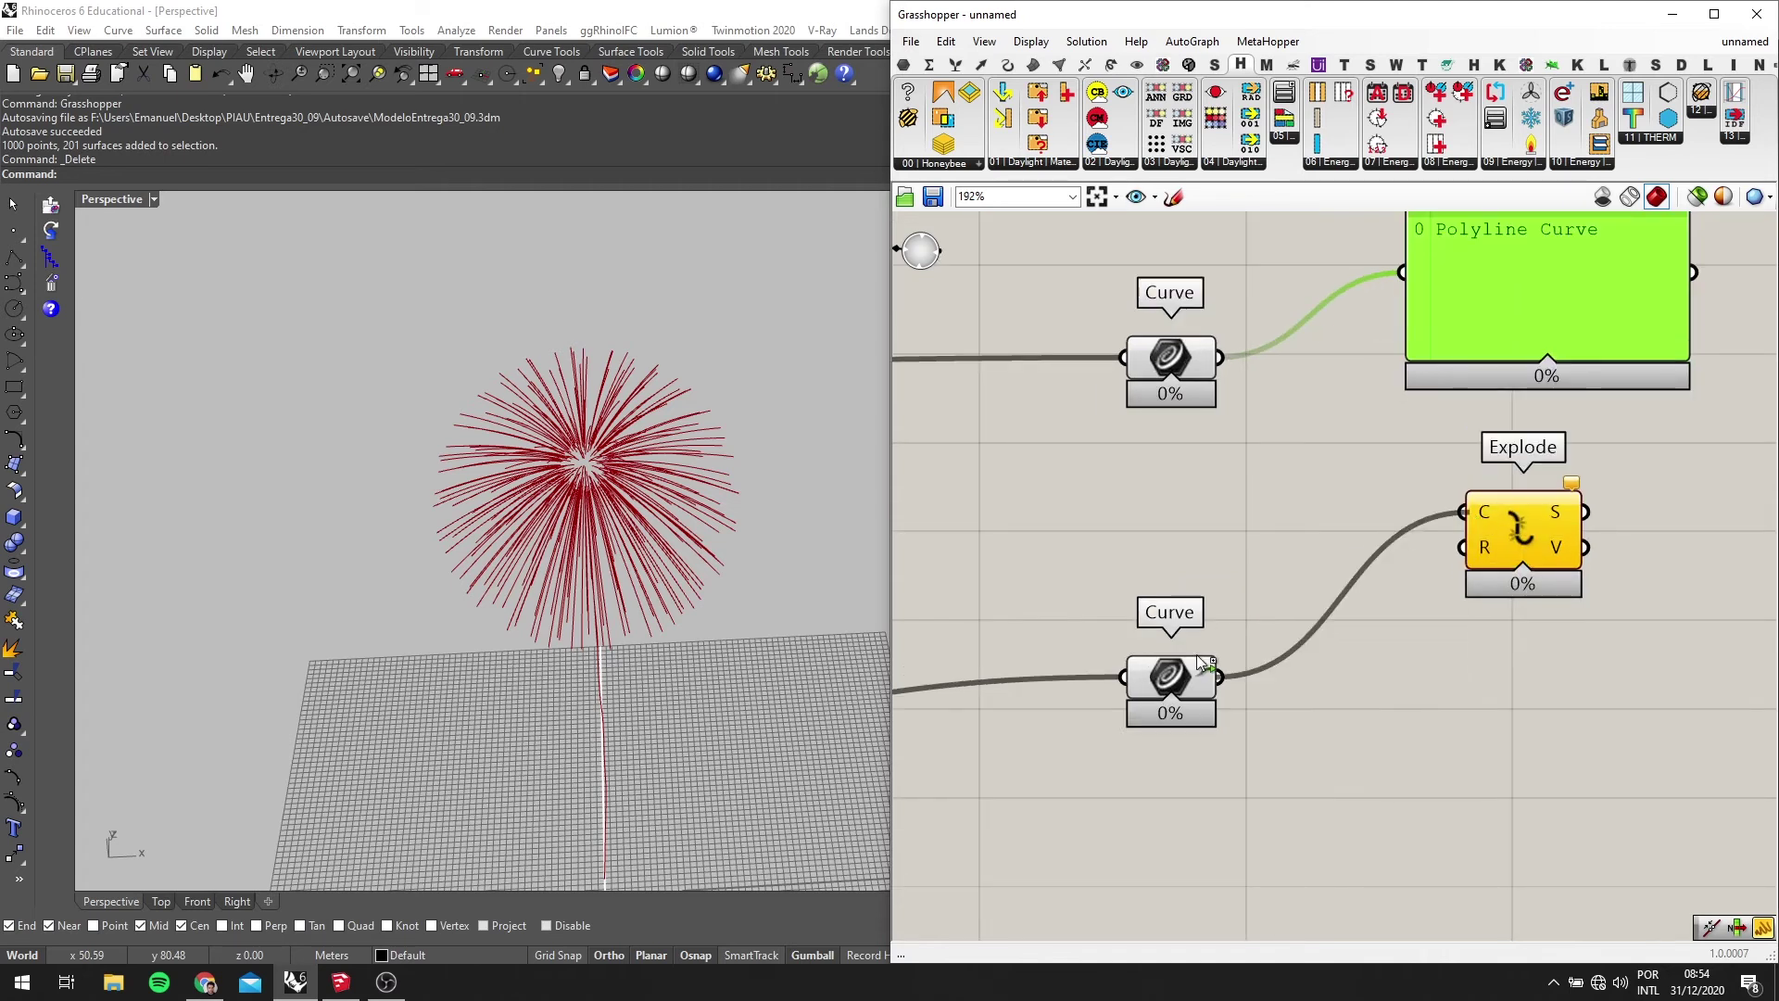
Connect the stem's Curve parameter to Explode's C input as well and turn off both Curve parameters' previews
drag(1205, 664, 1207, 665)
scroll(1486, 589, down, 3)
right_drag(1466, 619, 1509, 553)
drag(1431, 682, 1275, 336)
middle_click(1272, 329)
click(1339, 272)
right_drag(1584, 433, 1370, 492)
drag(1425, 428, 1464, 429)
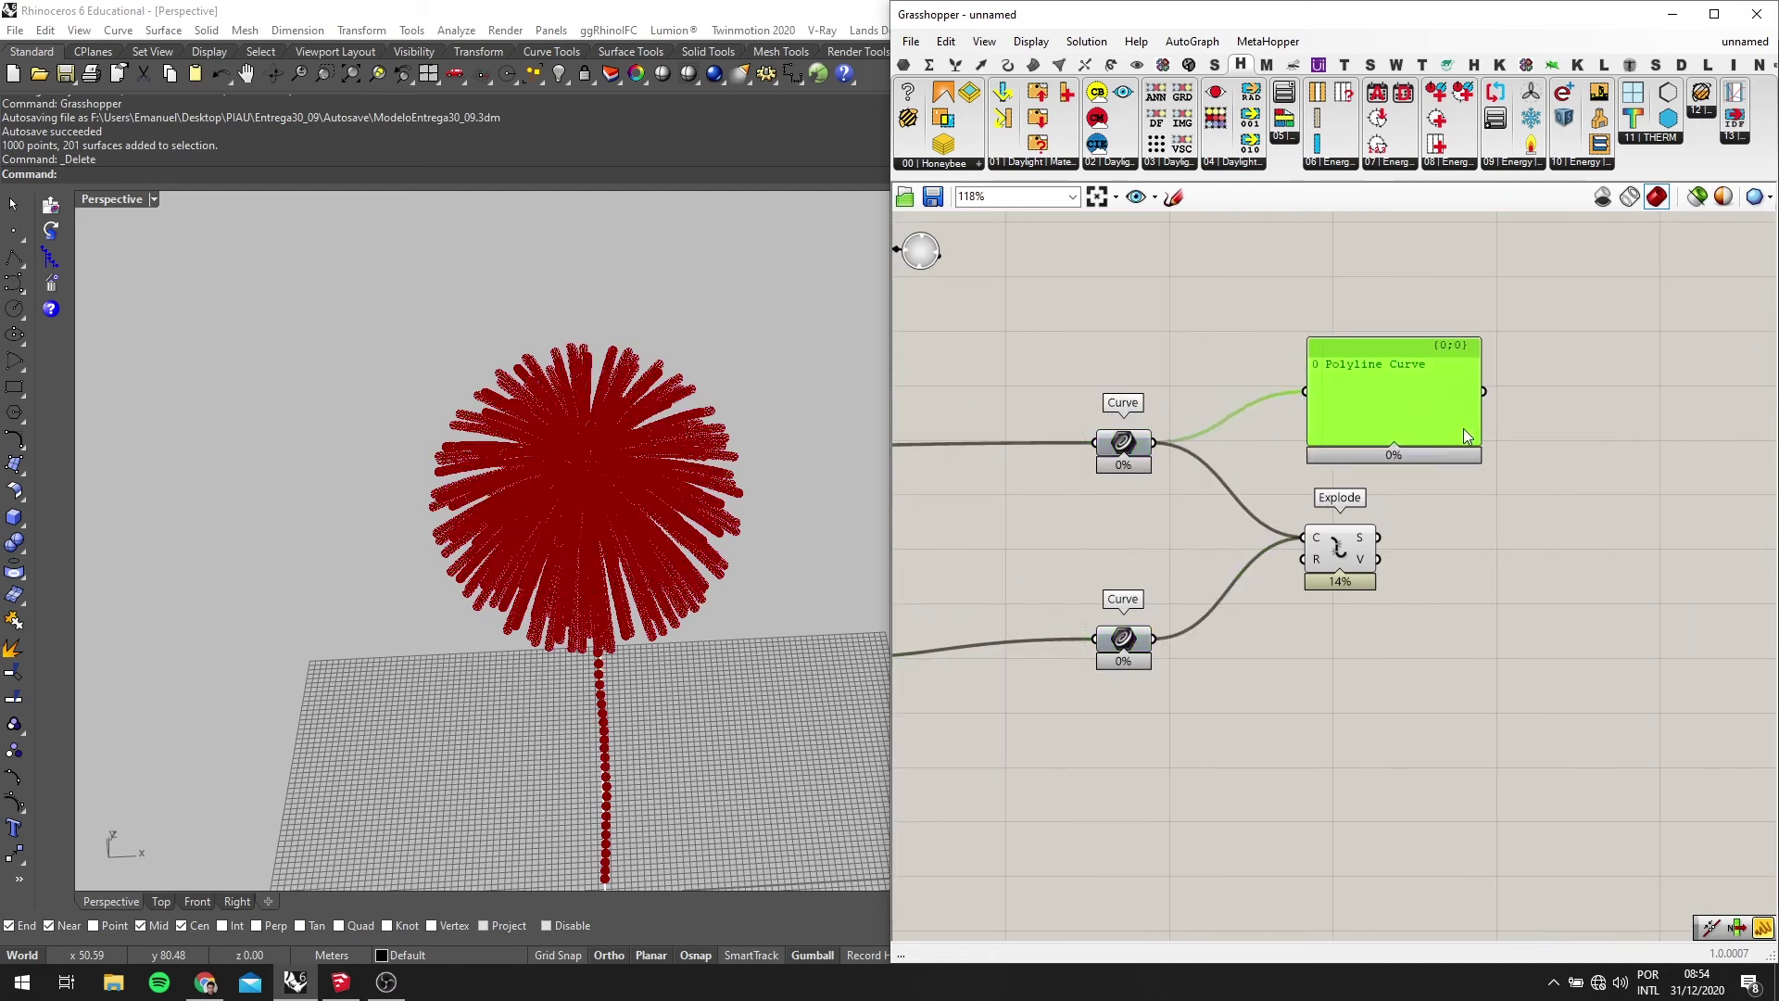
Turn the Explode component's preview off and back on
click(1330, 572)
middle_click(1306, 547)
click(1368, 487)
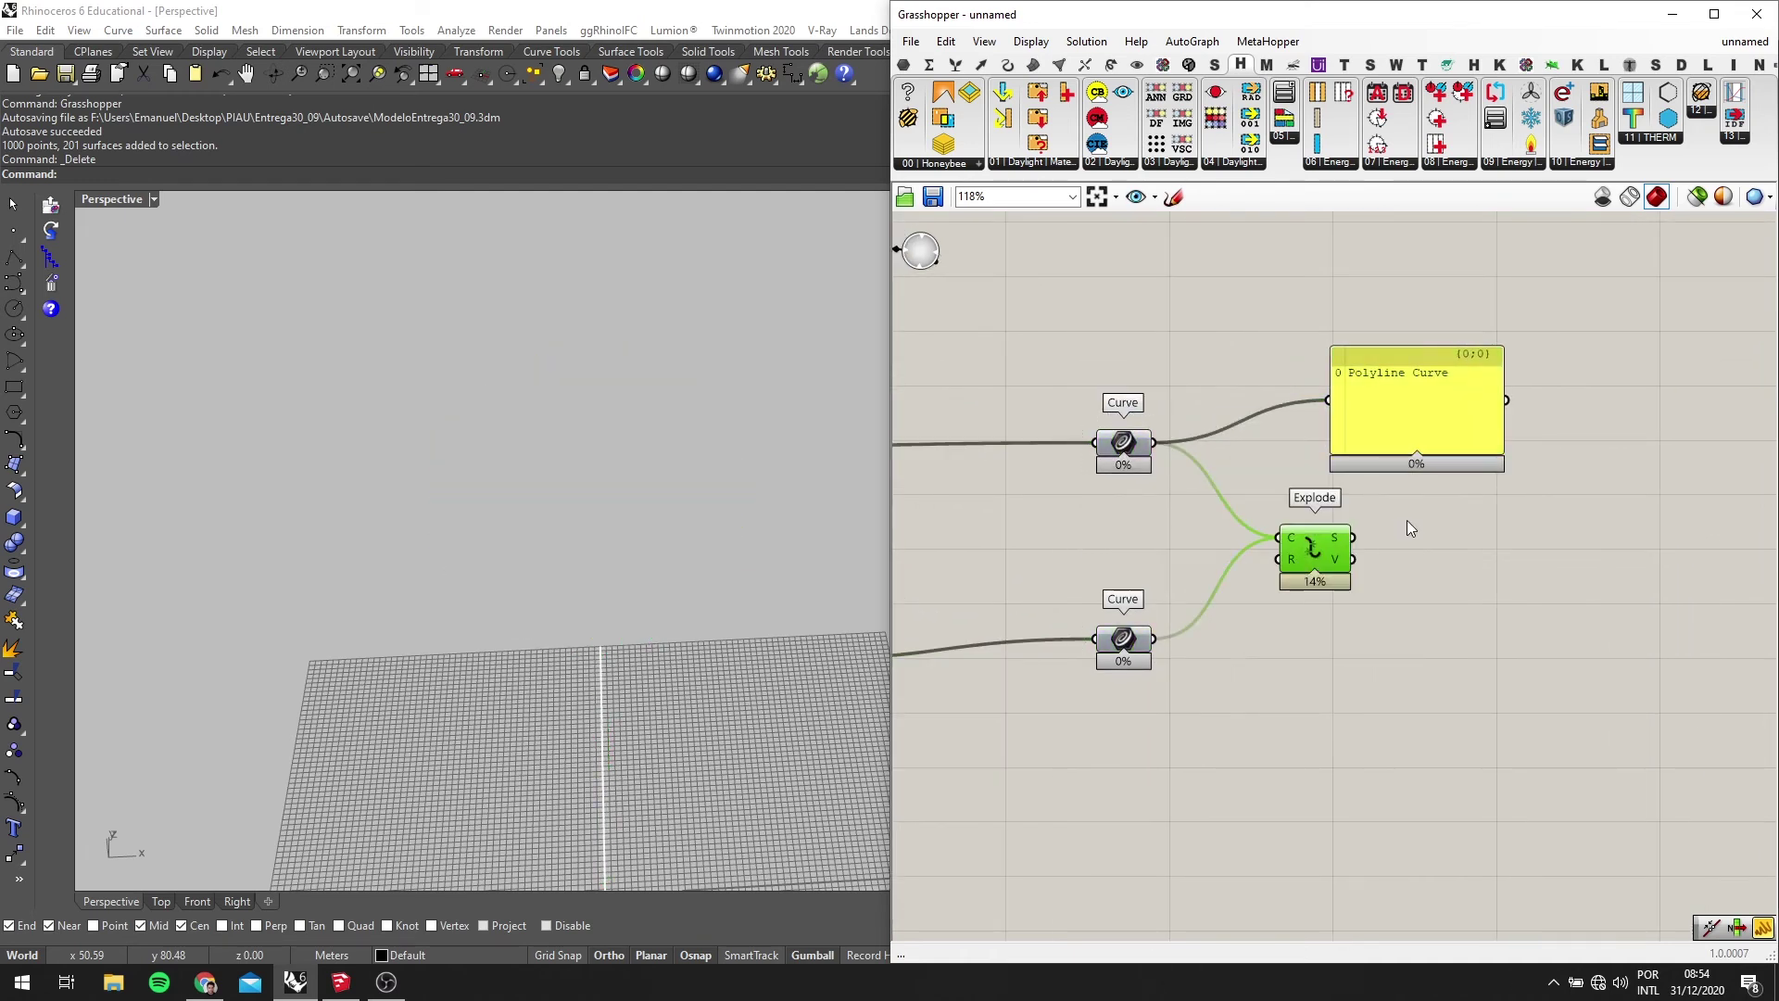
scroll(1381, 556, up, 1)
middle_click(1328, 557)
click(1365, 521)
Move the Panel farther beyond Explode and highlight the exploded segments in the viewport
right_drag(1370, 520, 1270, 532)
drag(1316, 433, 1646, 387)
scroll(1438, 521, up, 1)
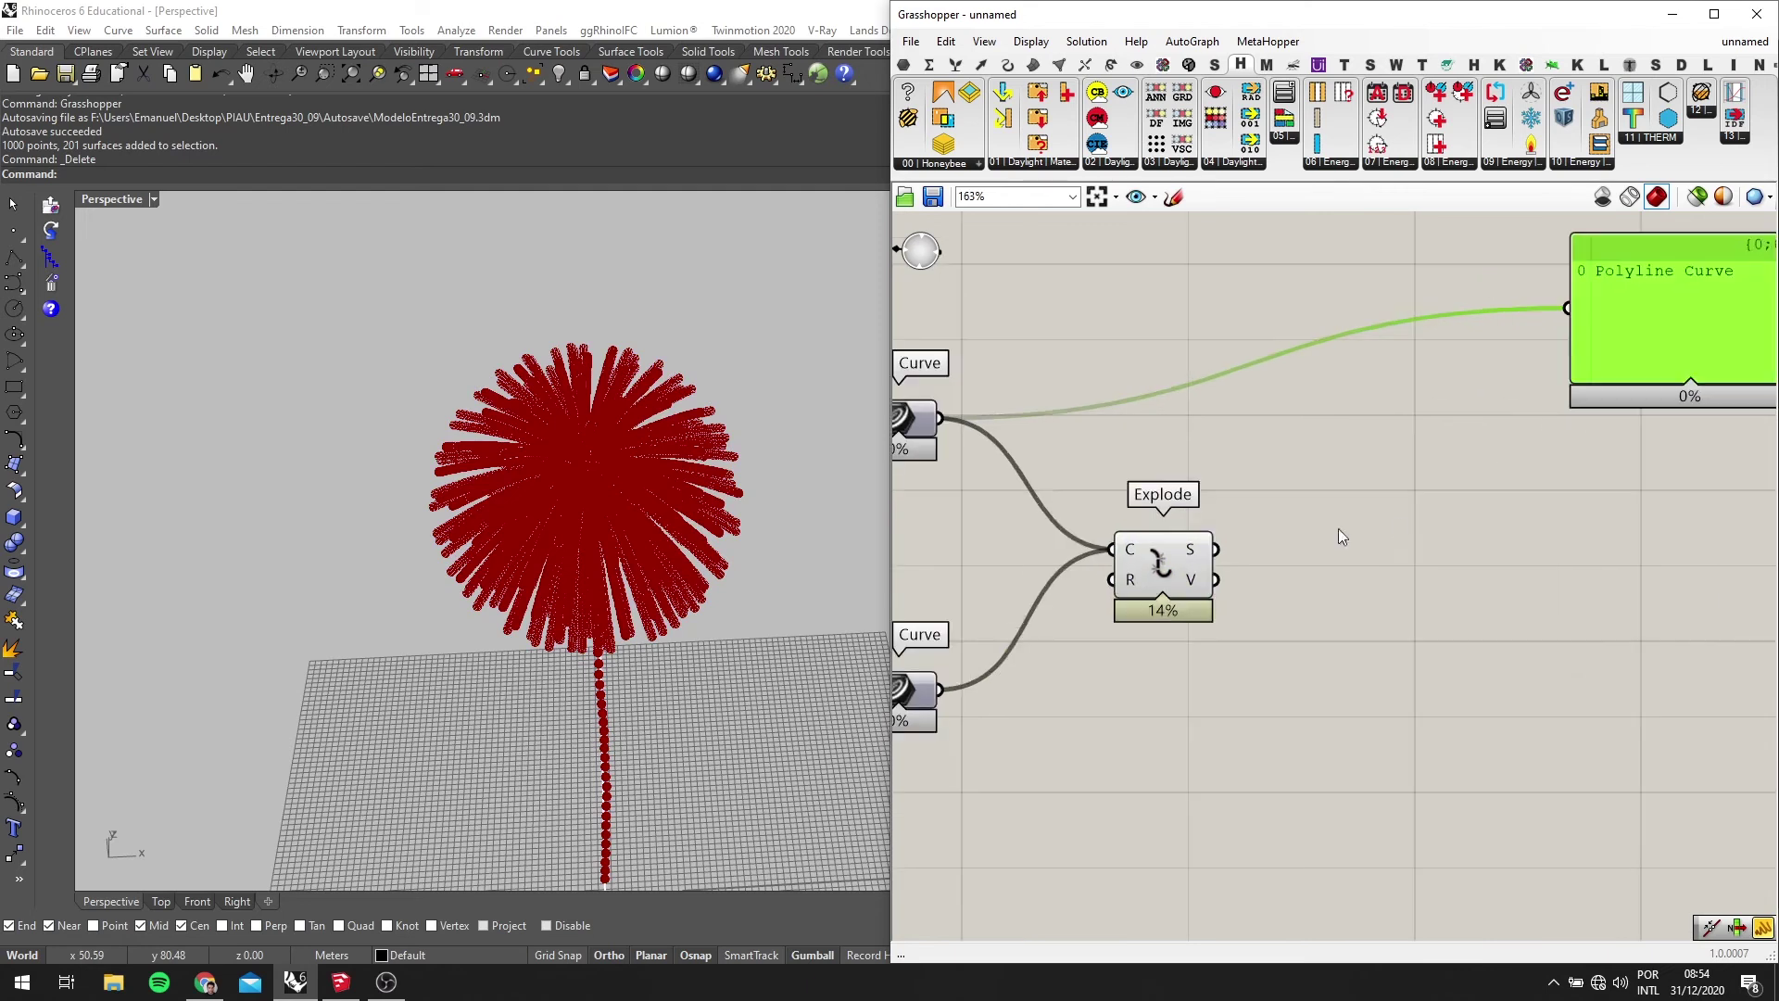
click(1157, 573)
scroll(568, 457, up, 3)
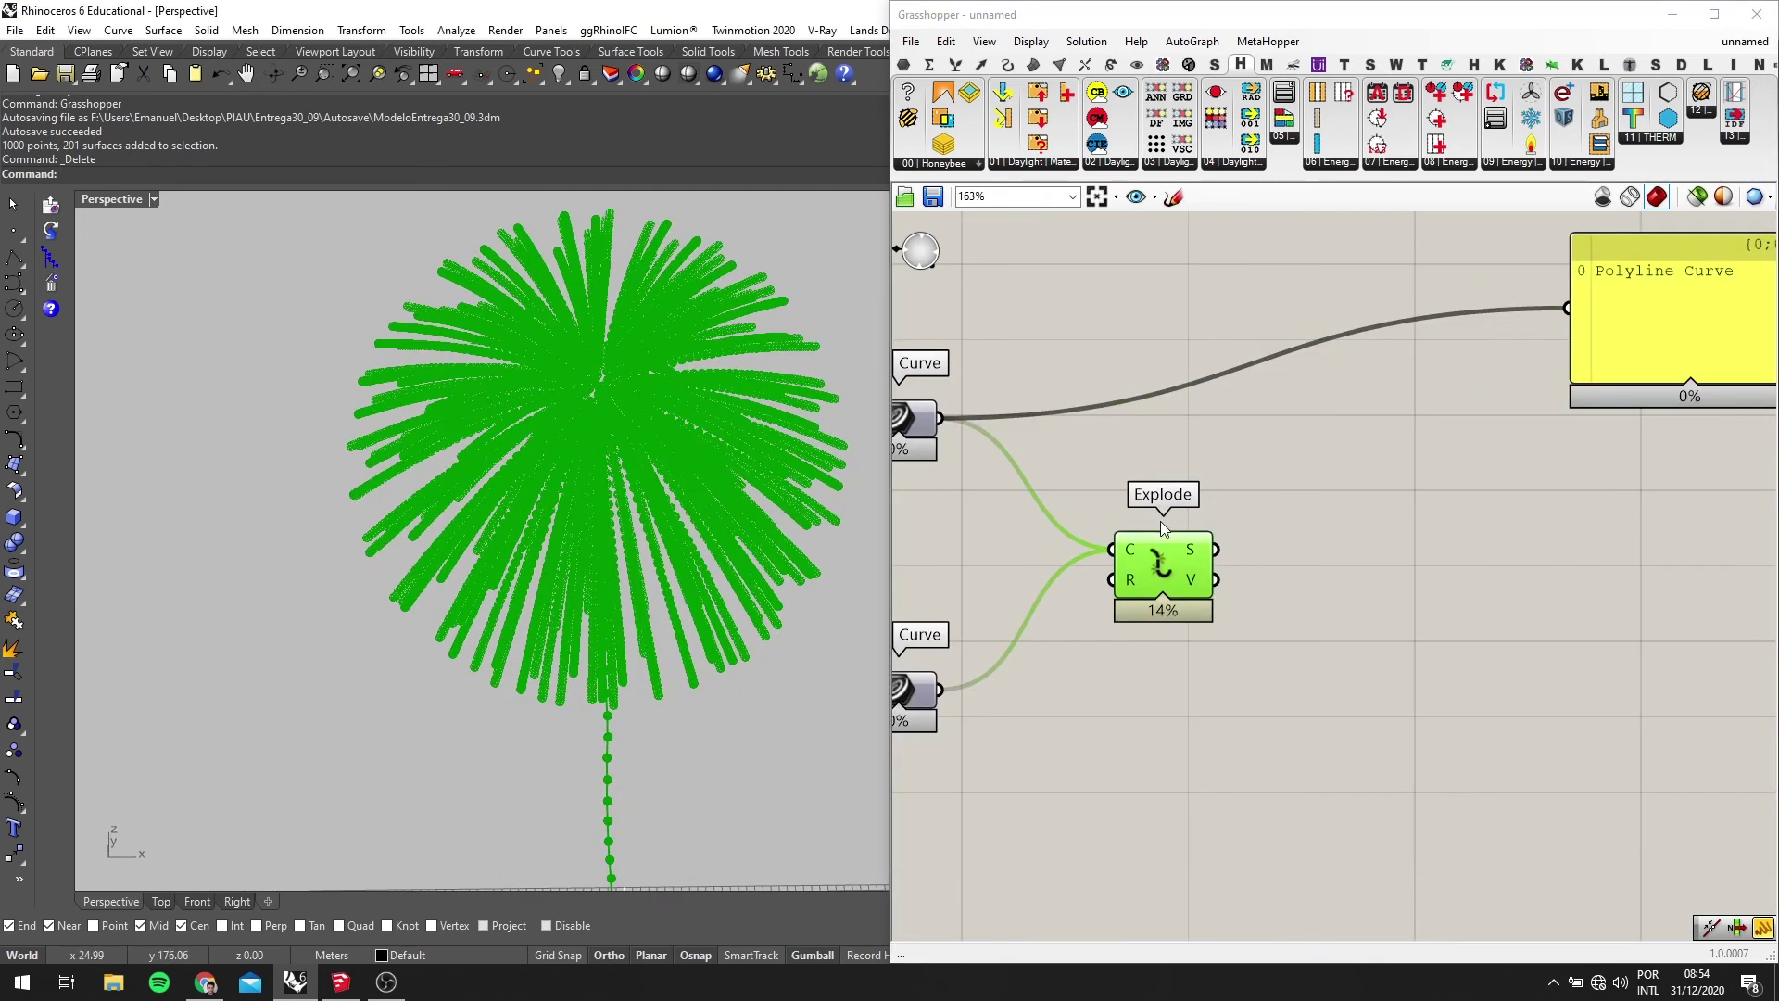
Add a List Length component below Explode and feed it from Explode's S output
double_click(1336, 562)
text(LENT)
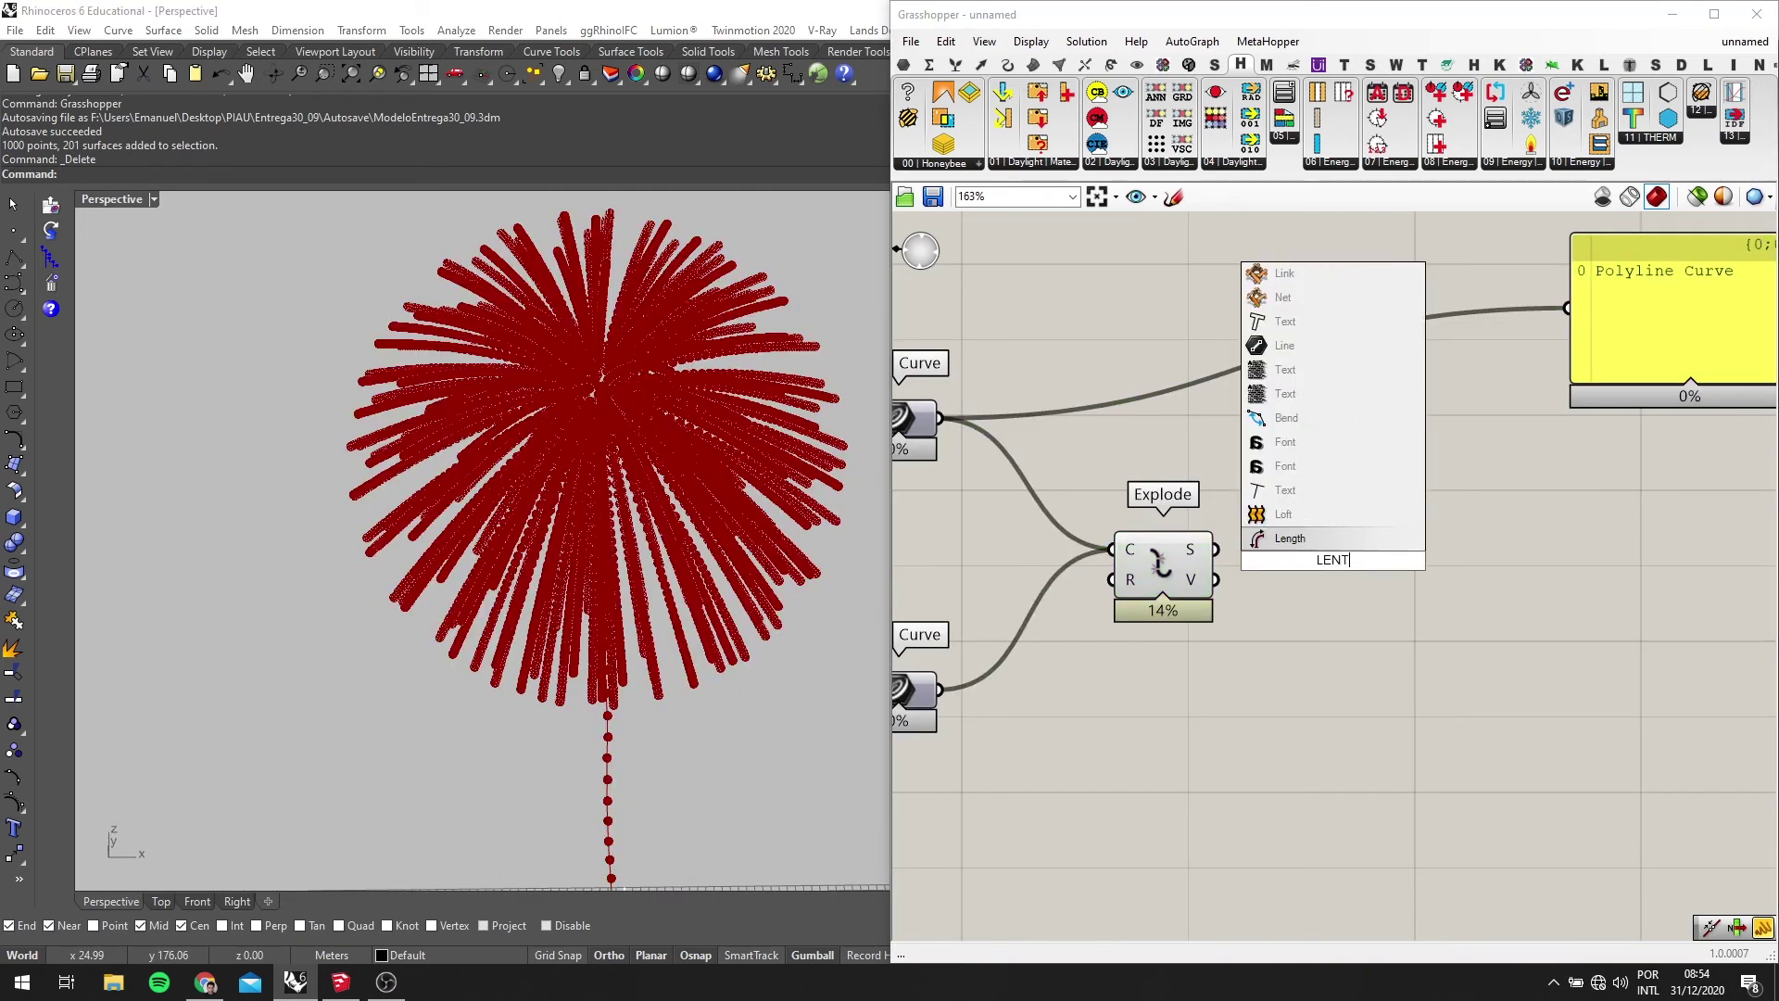
key(BackSpace)
key(BackSpace)
key(BackSpace)
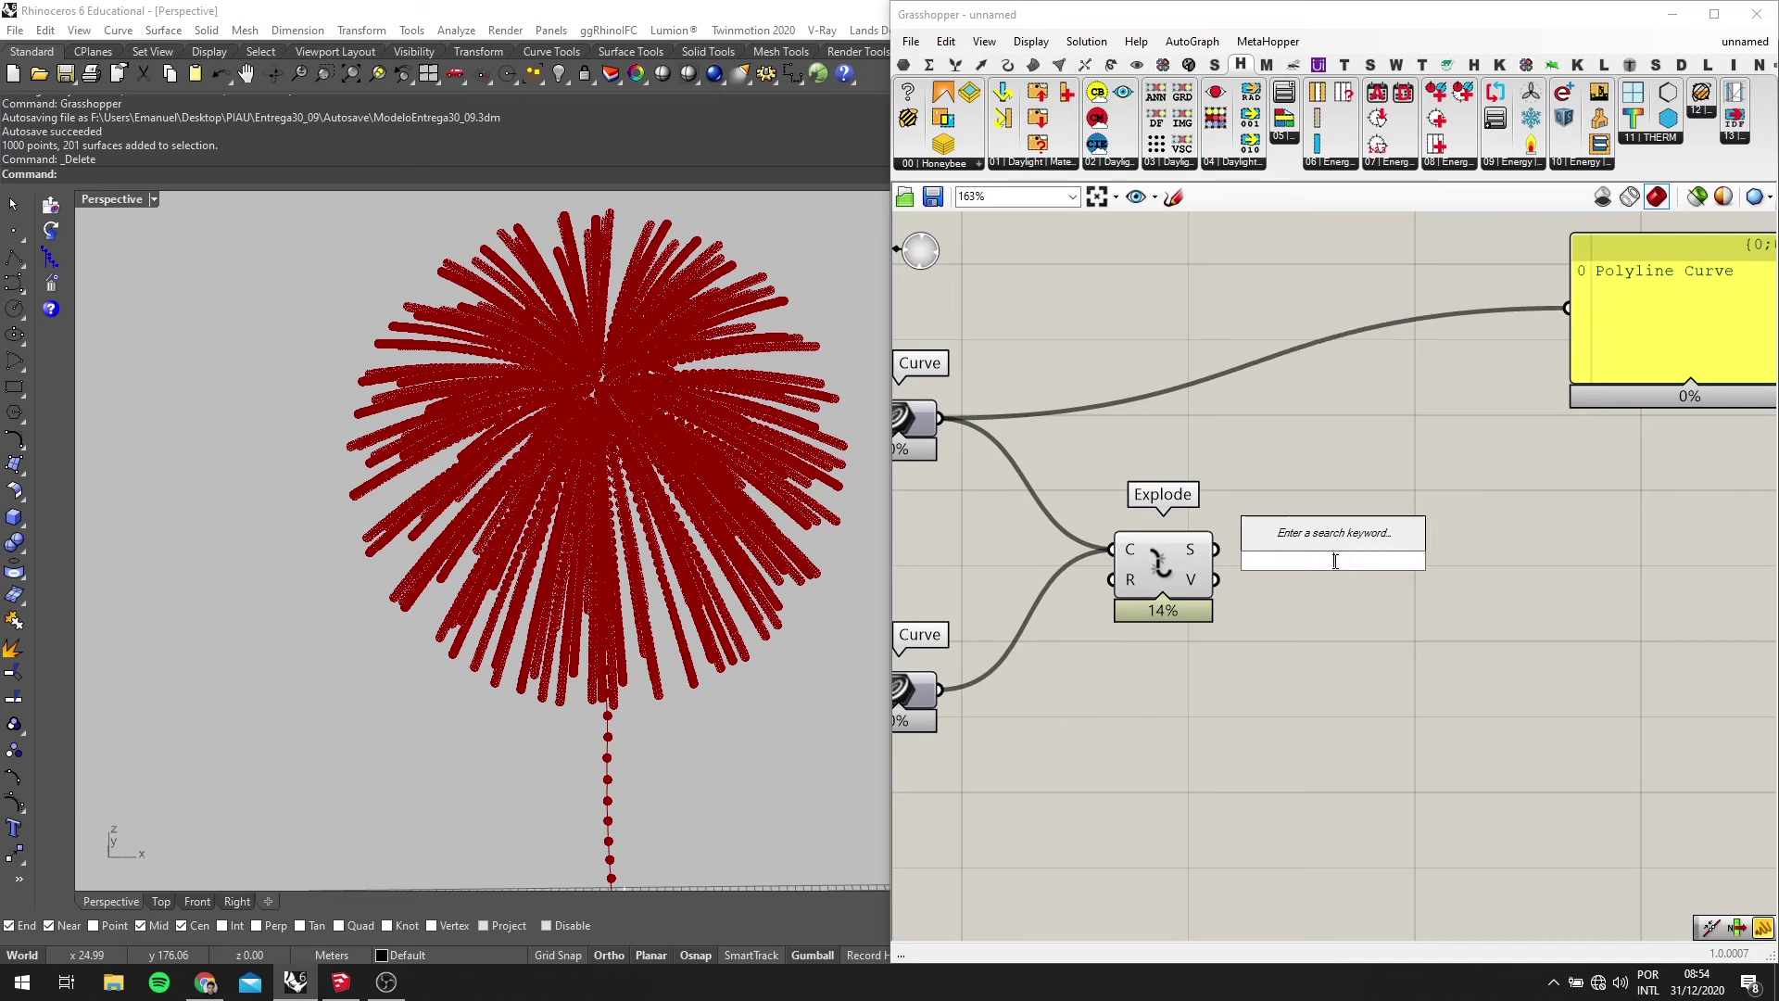
text(LIST LEN)
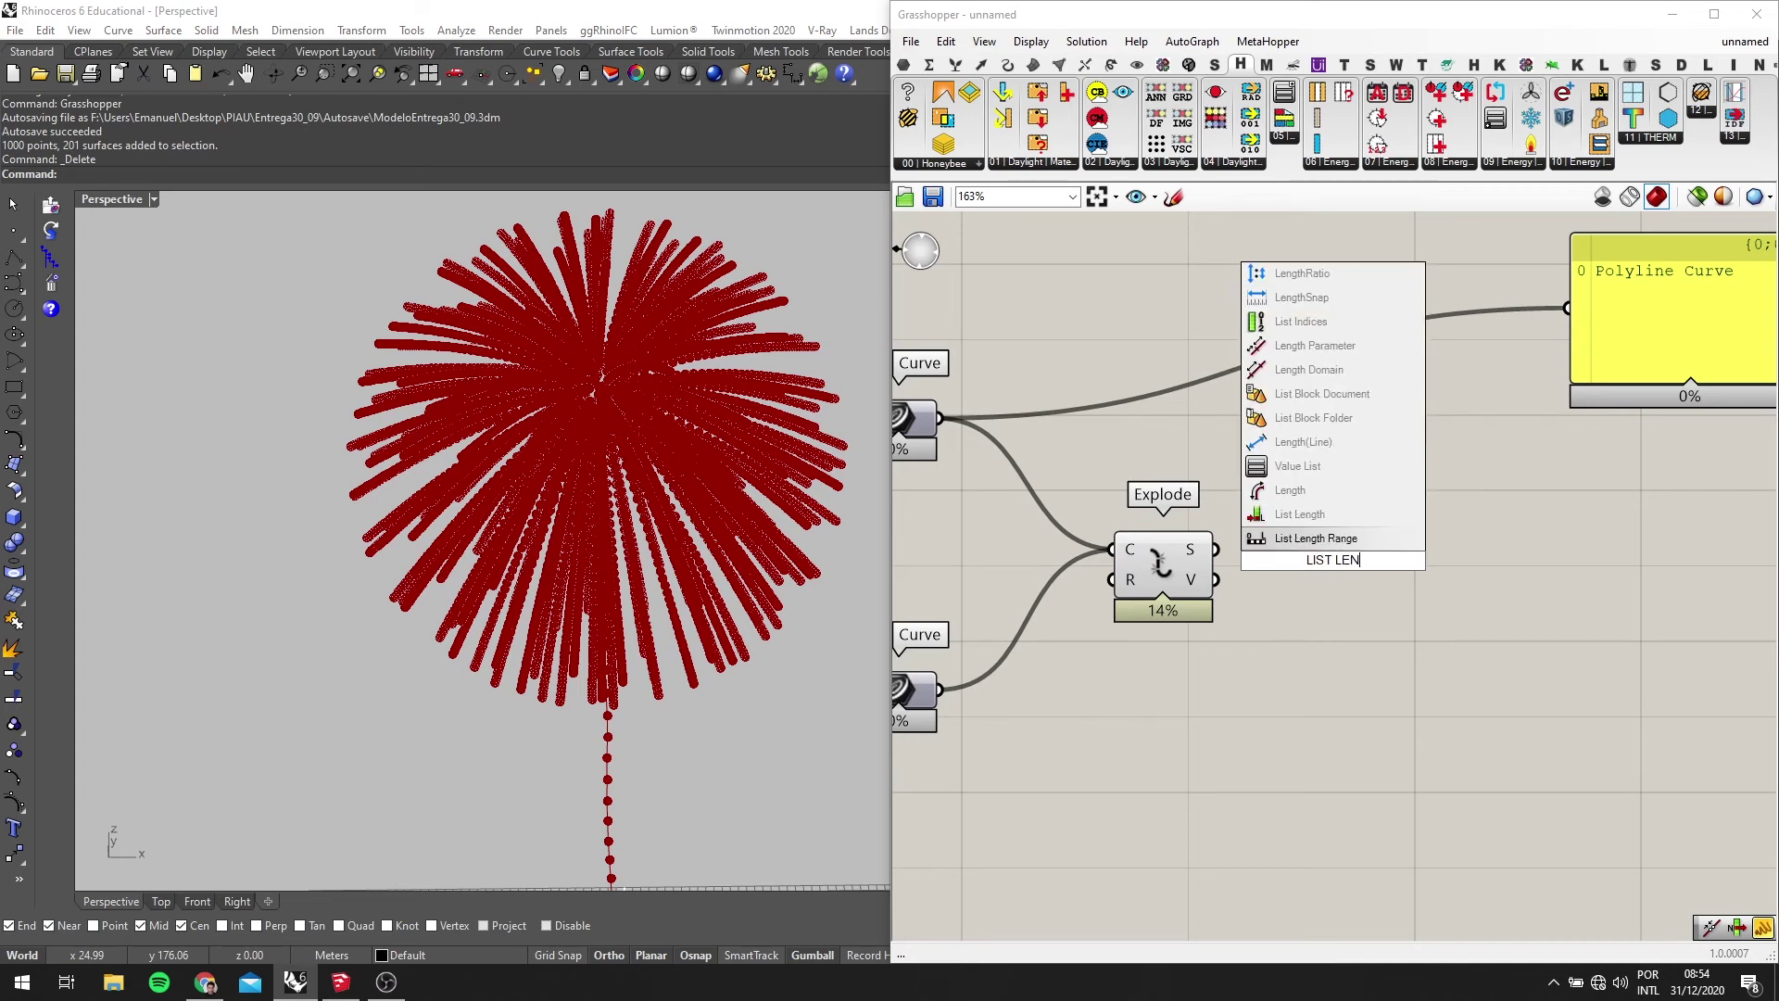
key(Return)
scroll(1333, 560, up, 2)
drag(1181, 546, 1350, 770)
scroll(1349, 770, down, 3)
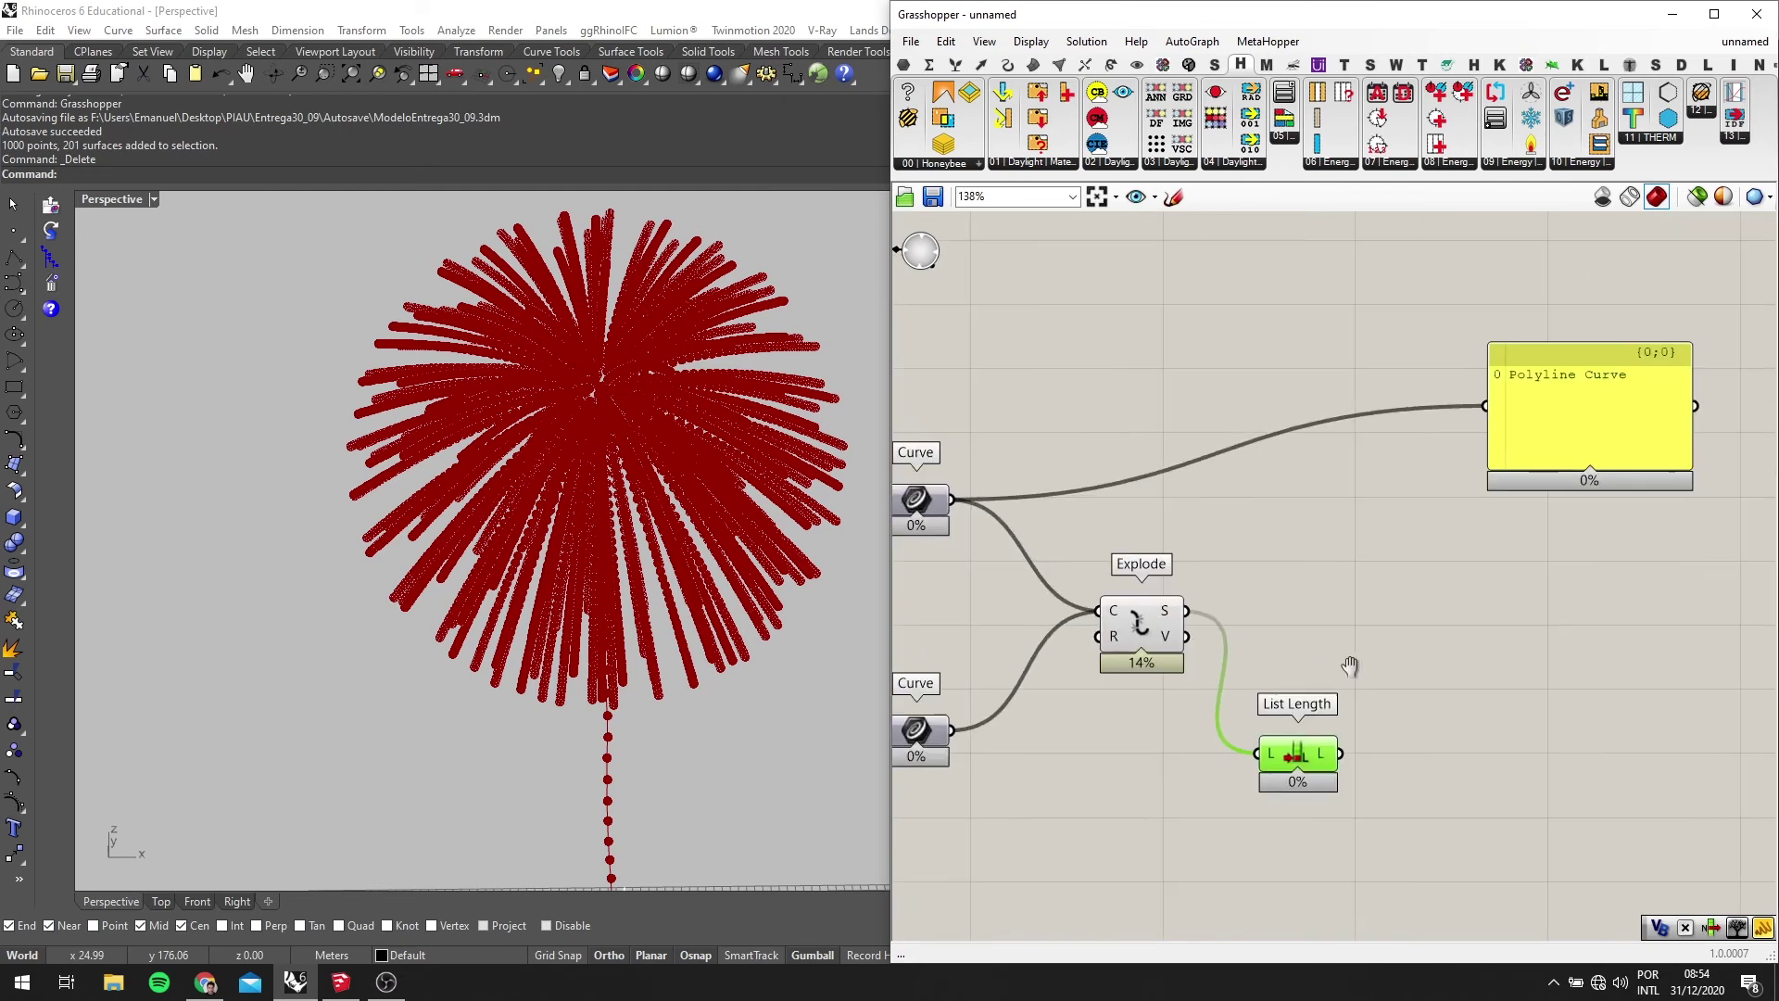
Add a Gradient component beyond Explode and shift List Length lower to make room
double_click(1448, 600)
text(GRADIEN)
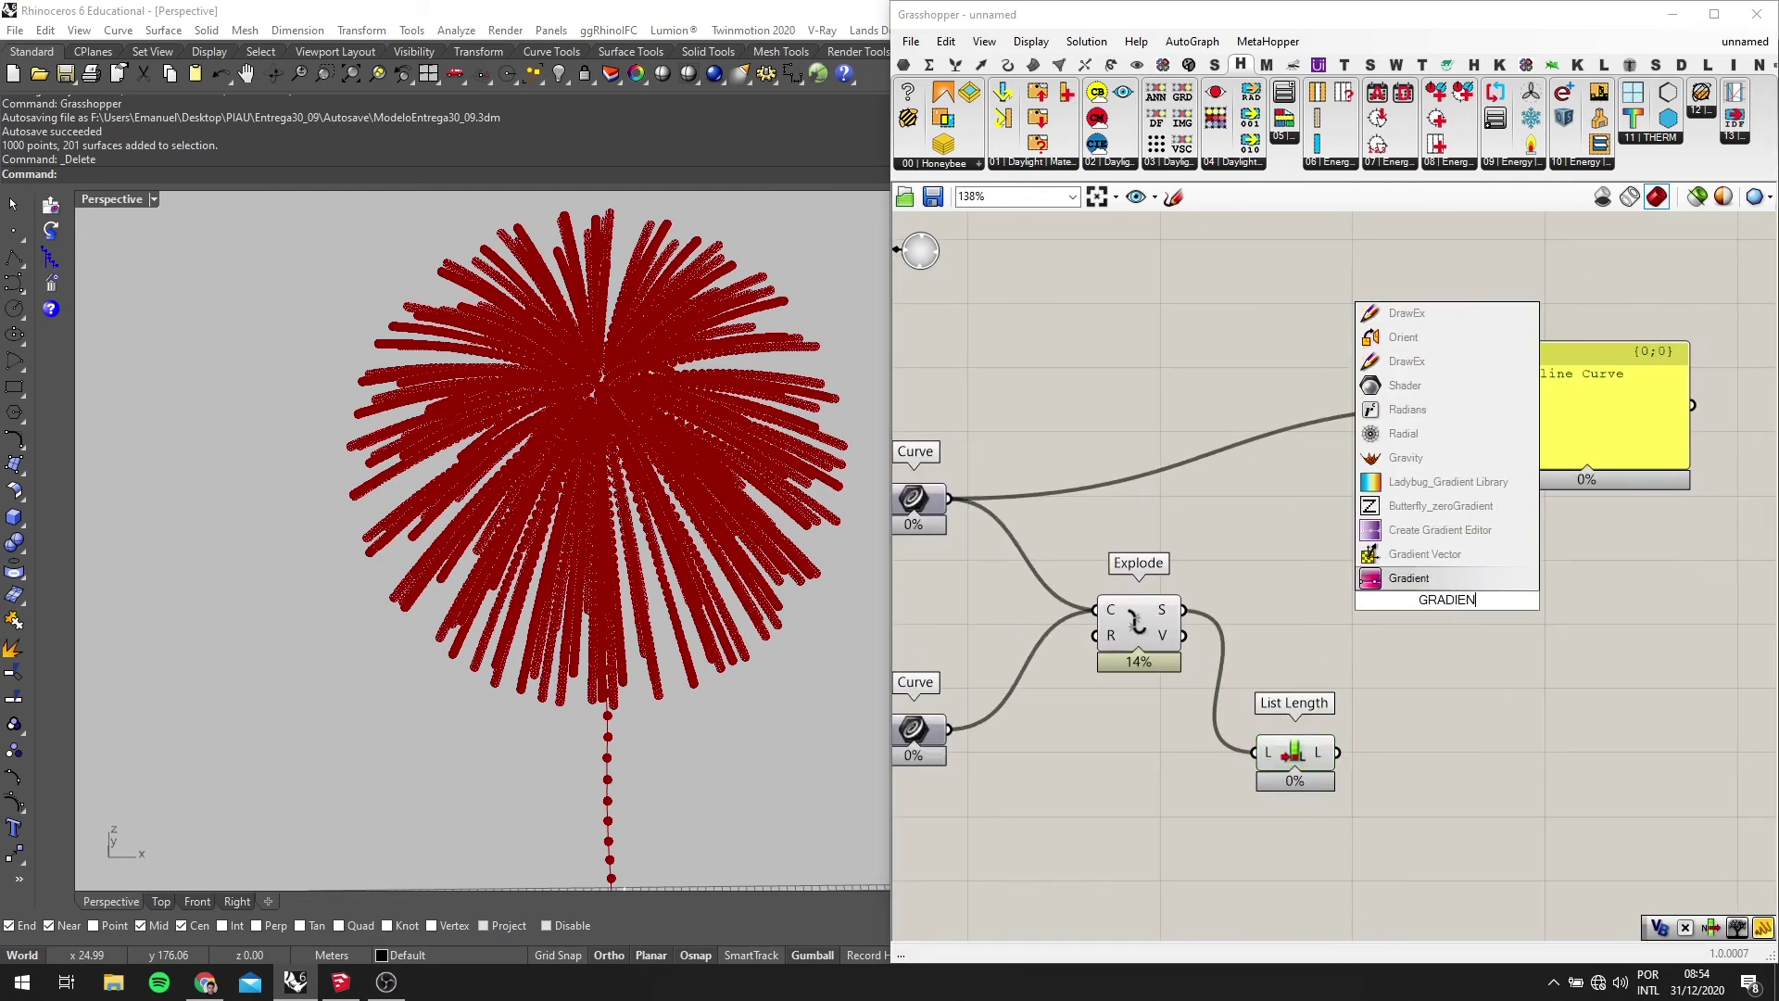
key(Return)
scroll(1385, 608, up, 1)
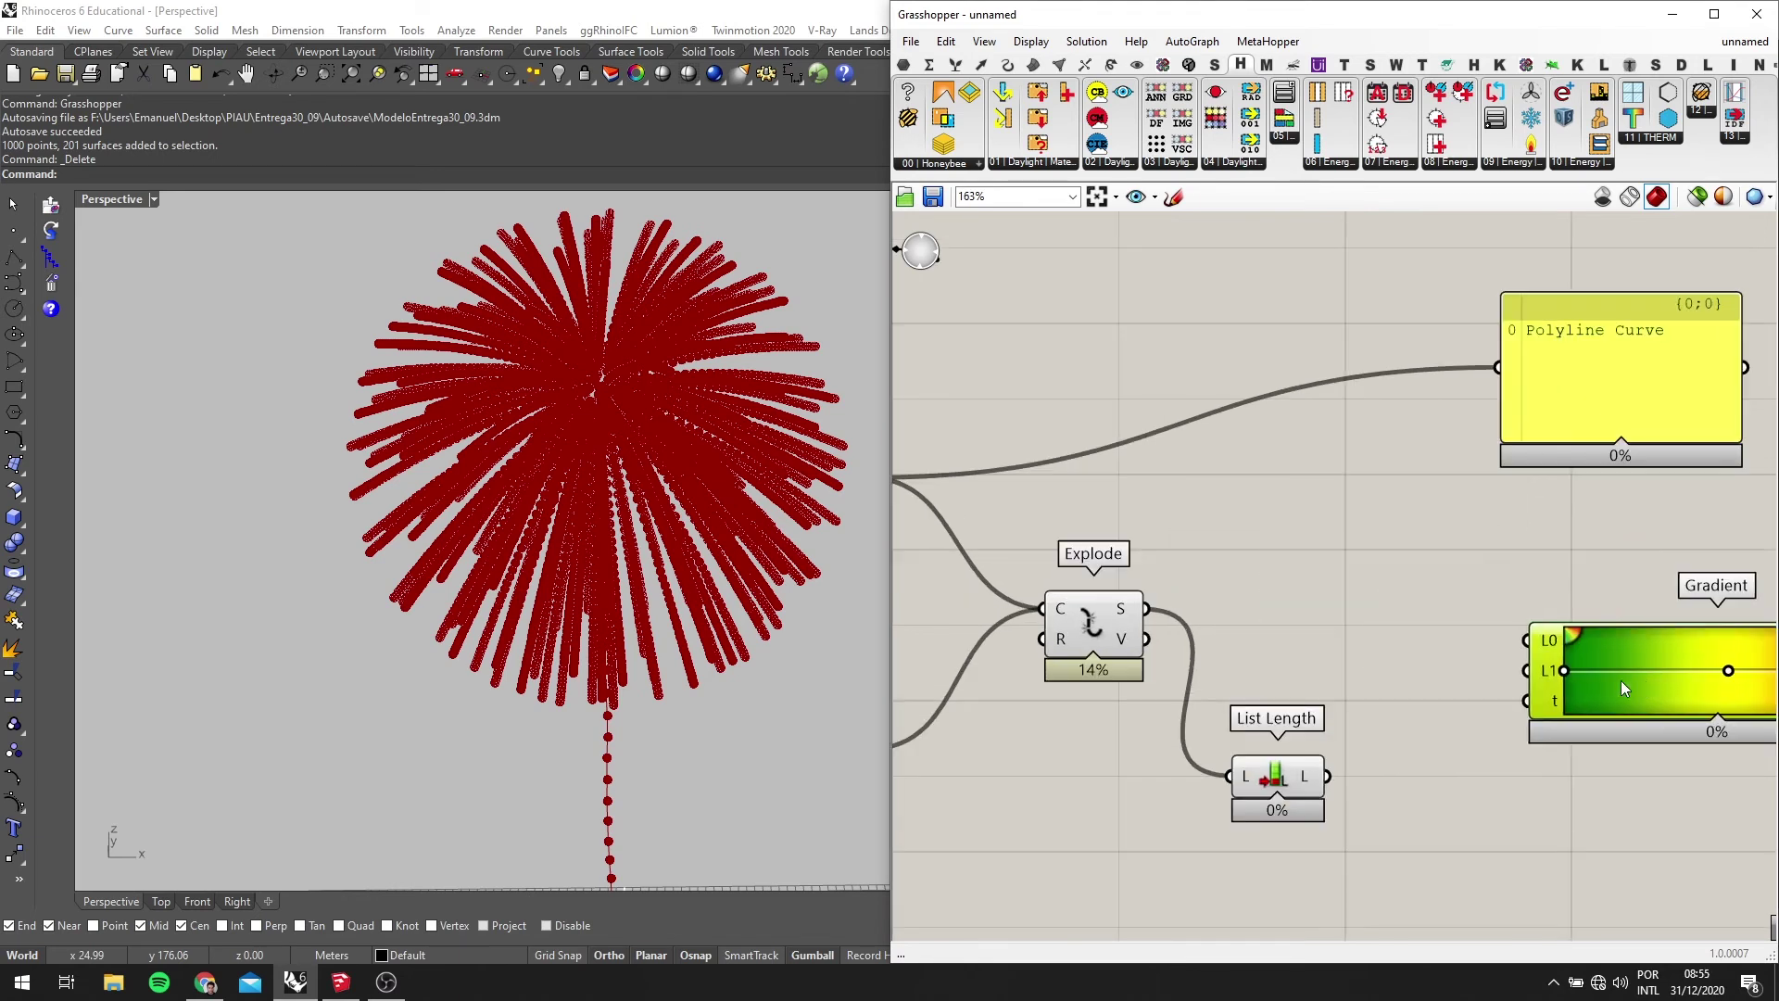
right_drag(1621, 686, 1586, 581)
drag(1253, 660, 1253, 783)
Add a Series component with List Length feeding its C input and its output feeding Gradient's t input
double_click(1425, 584)
text(series)
key(Return)
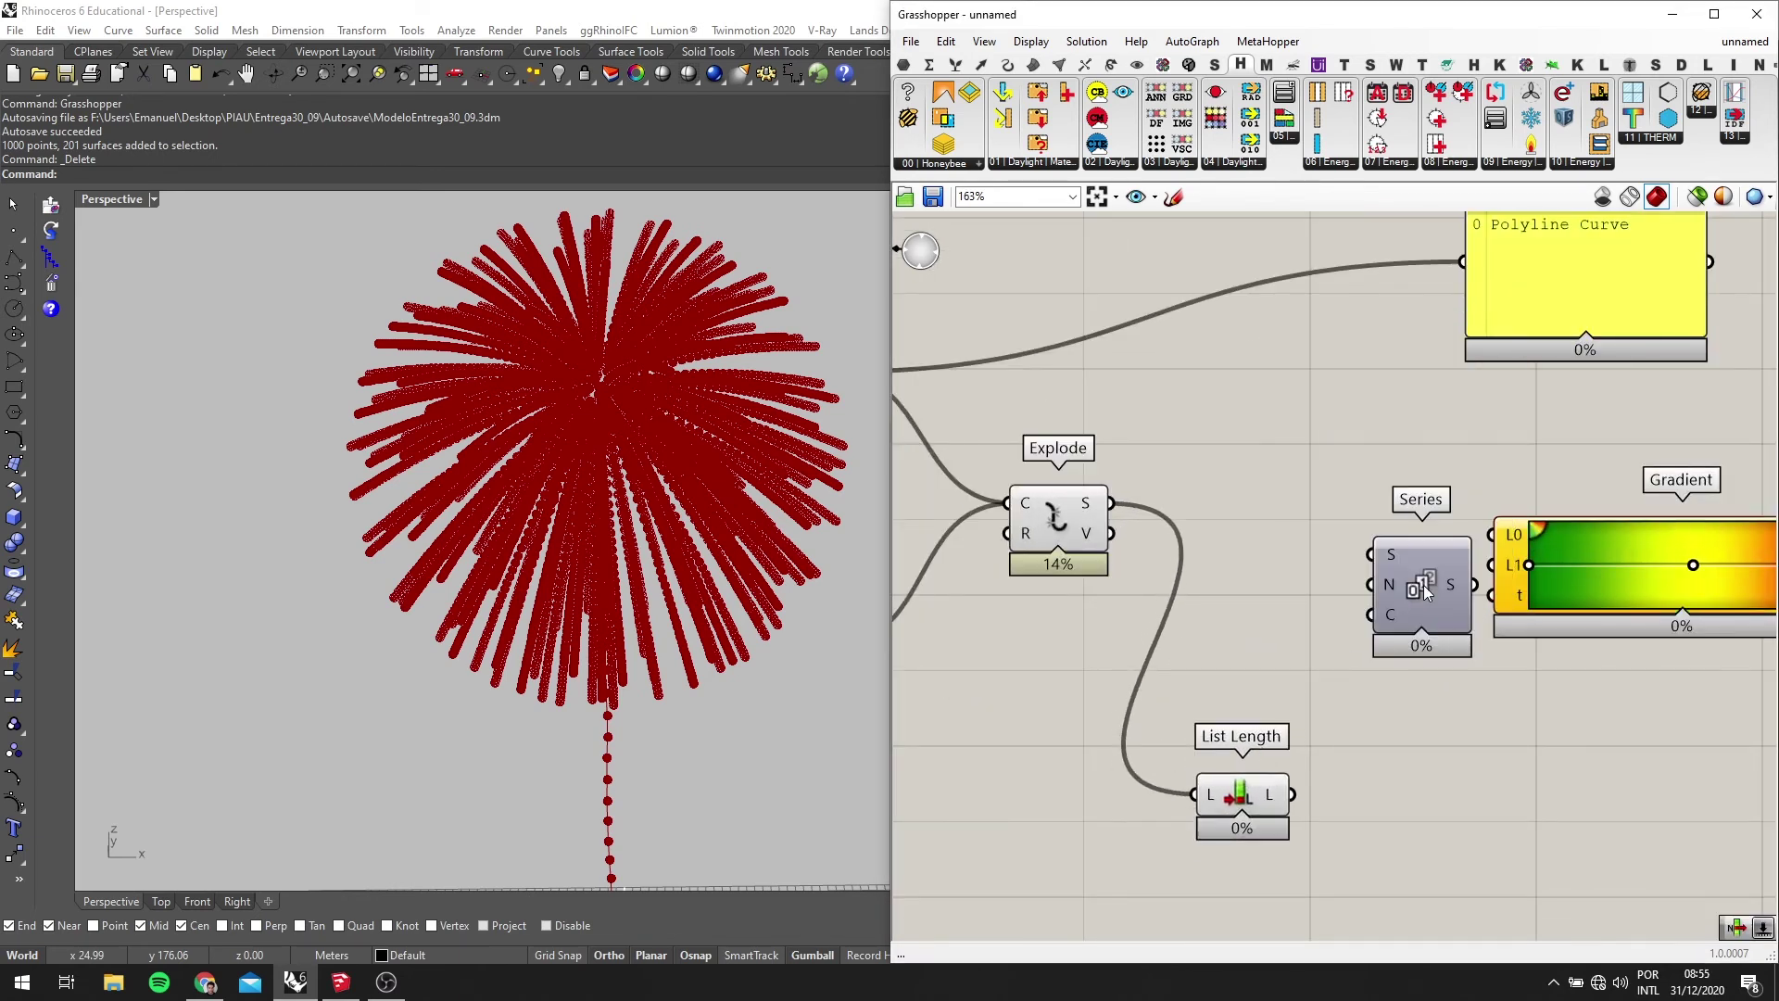
drag(1424, 593, 1390, 702)
scroll(1282, 814, up, 1)
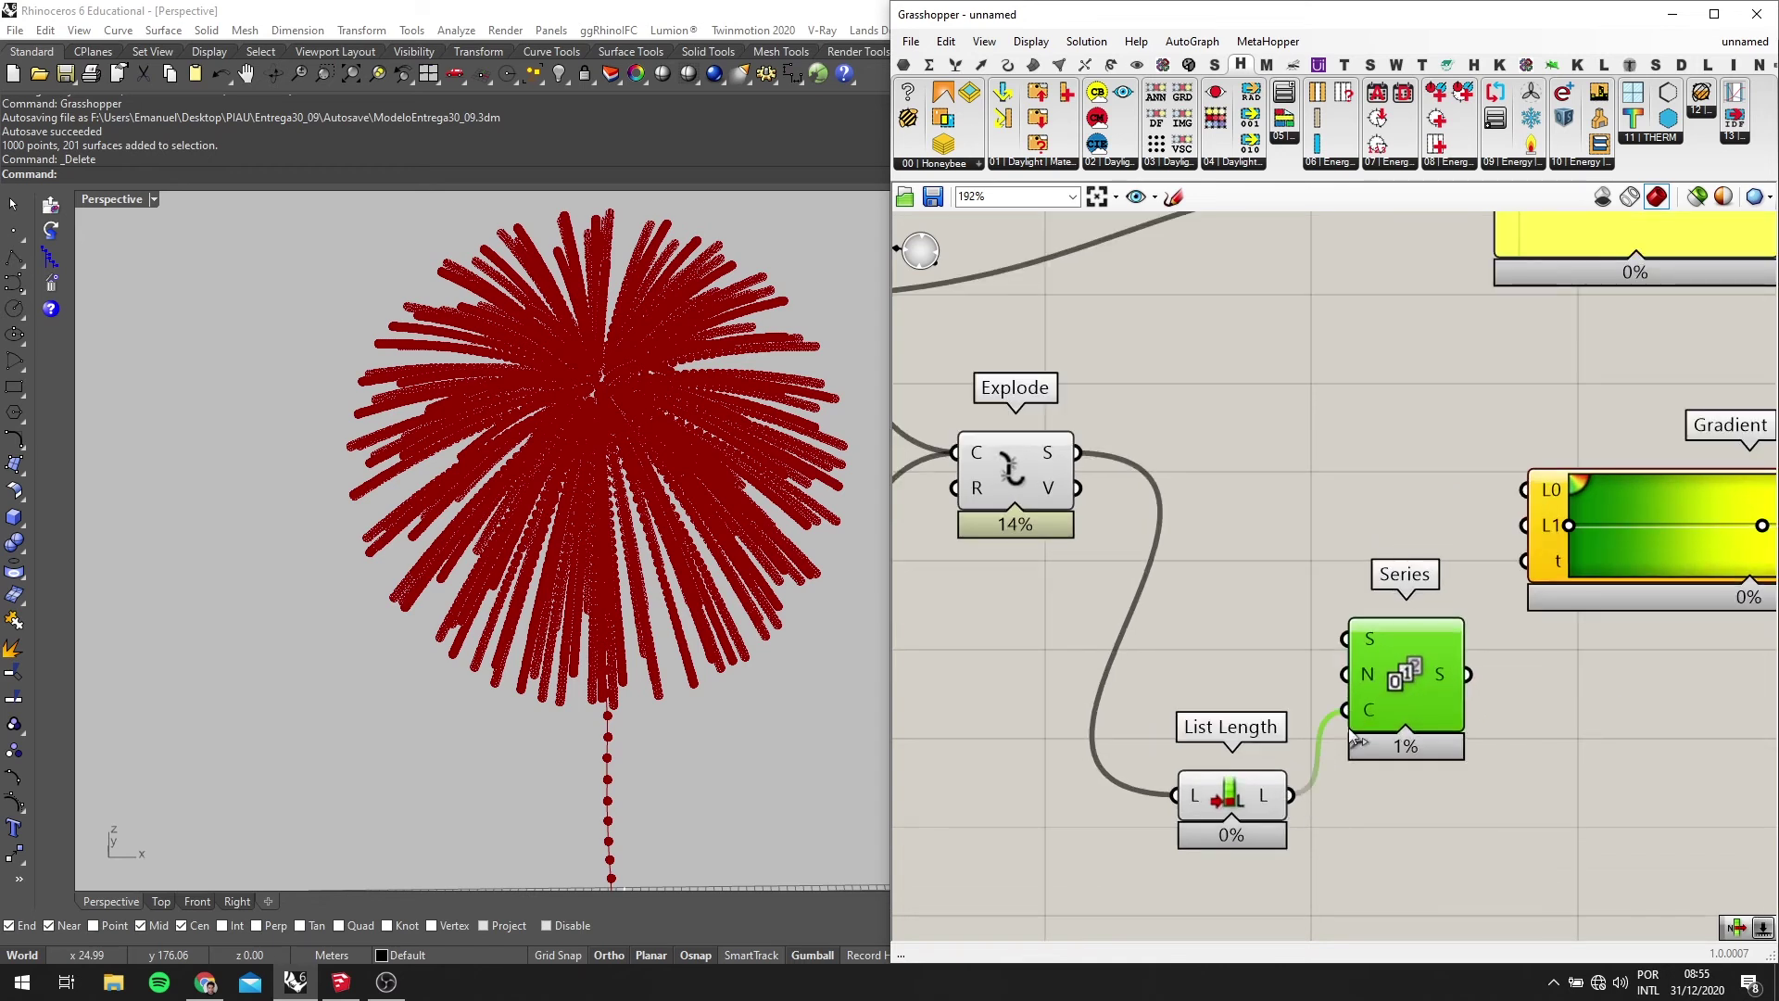
right_drag(1355, 739, 1258, 742)
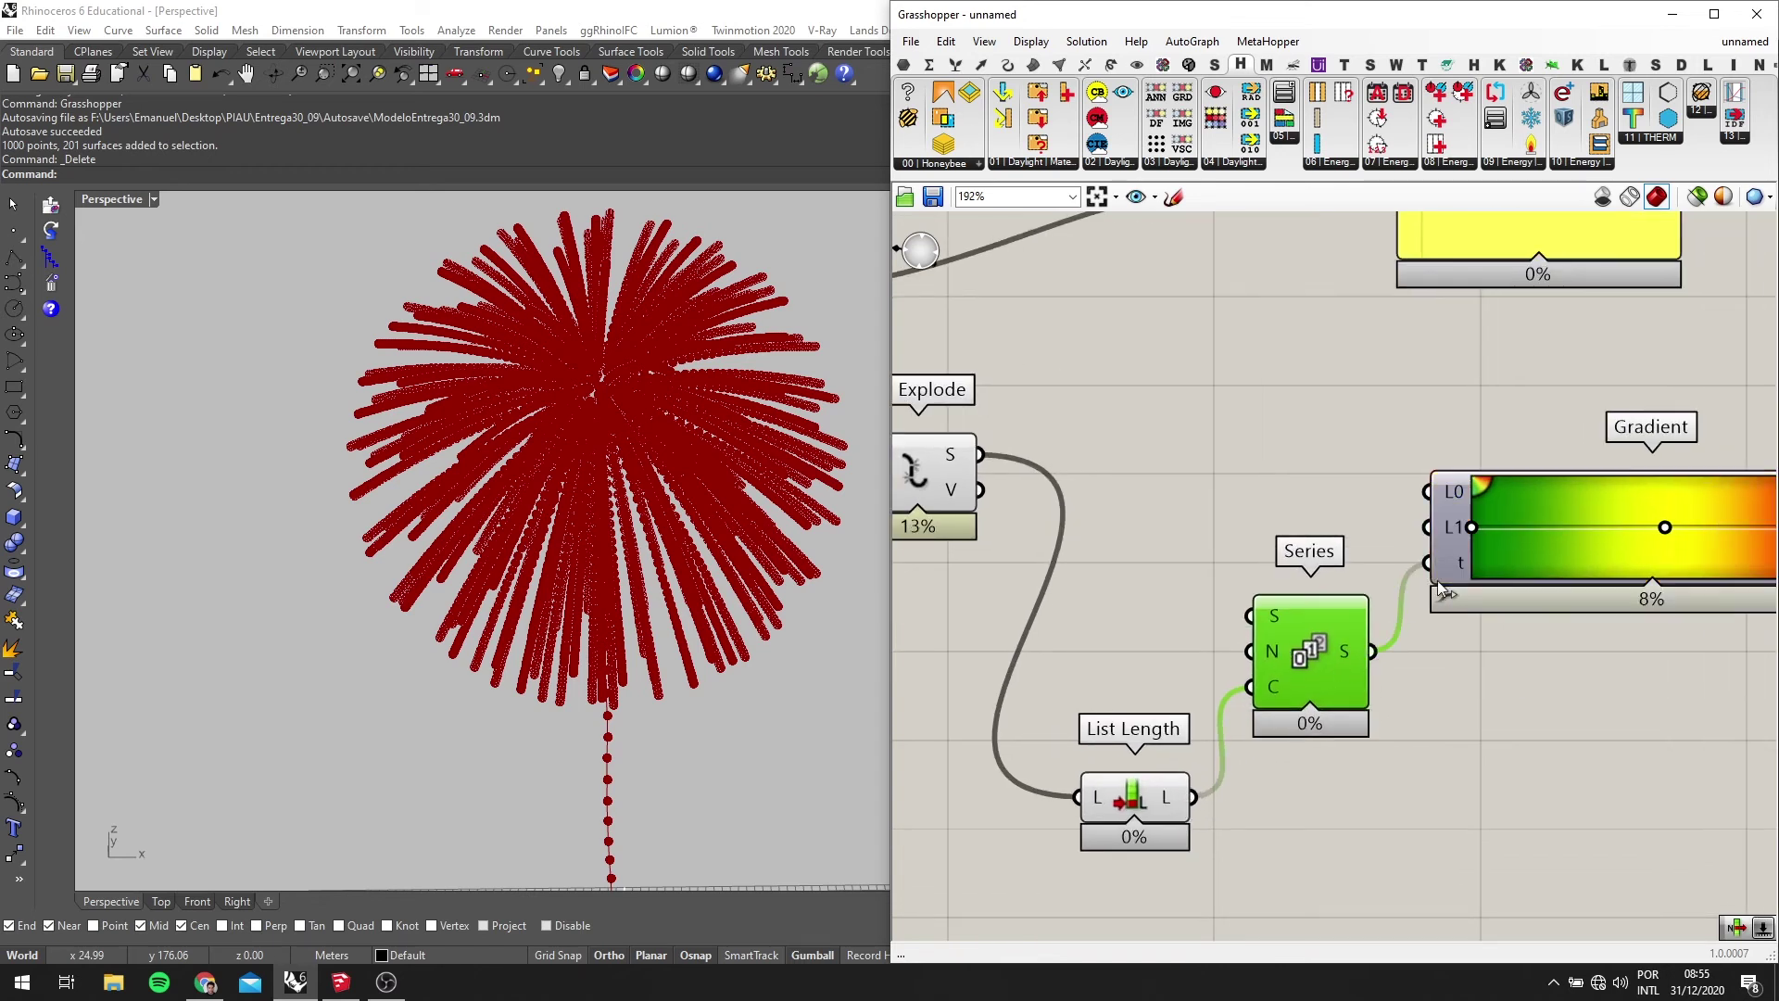
scroll(1441, 591, down, 2)
double_click(1298, 489)
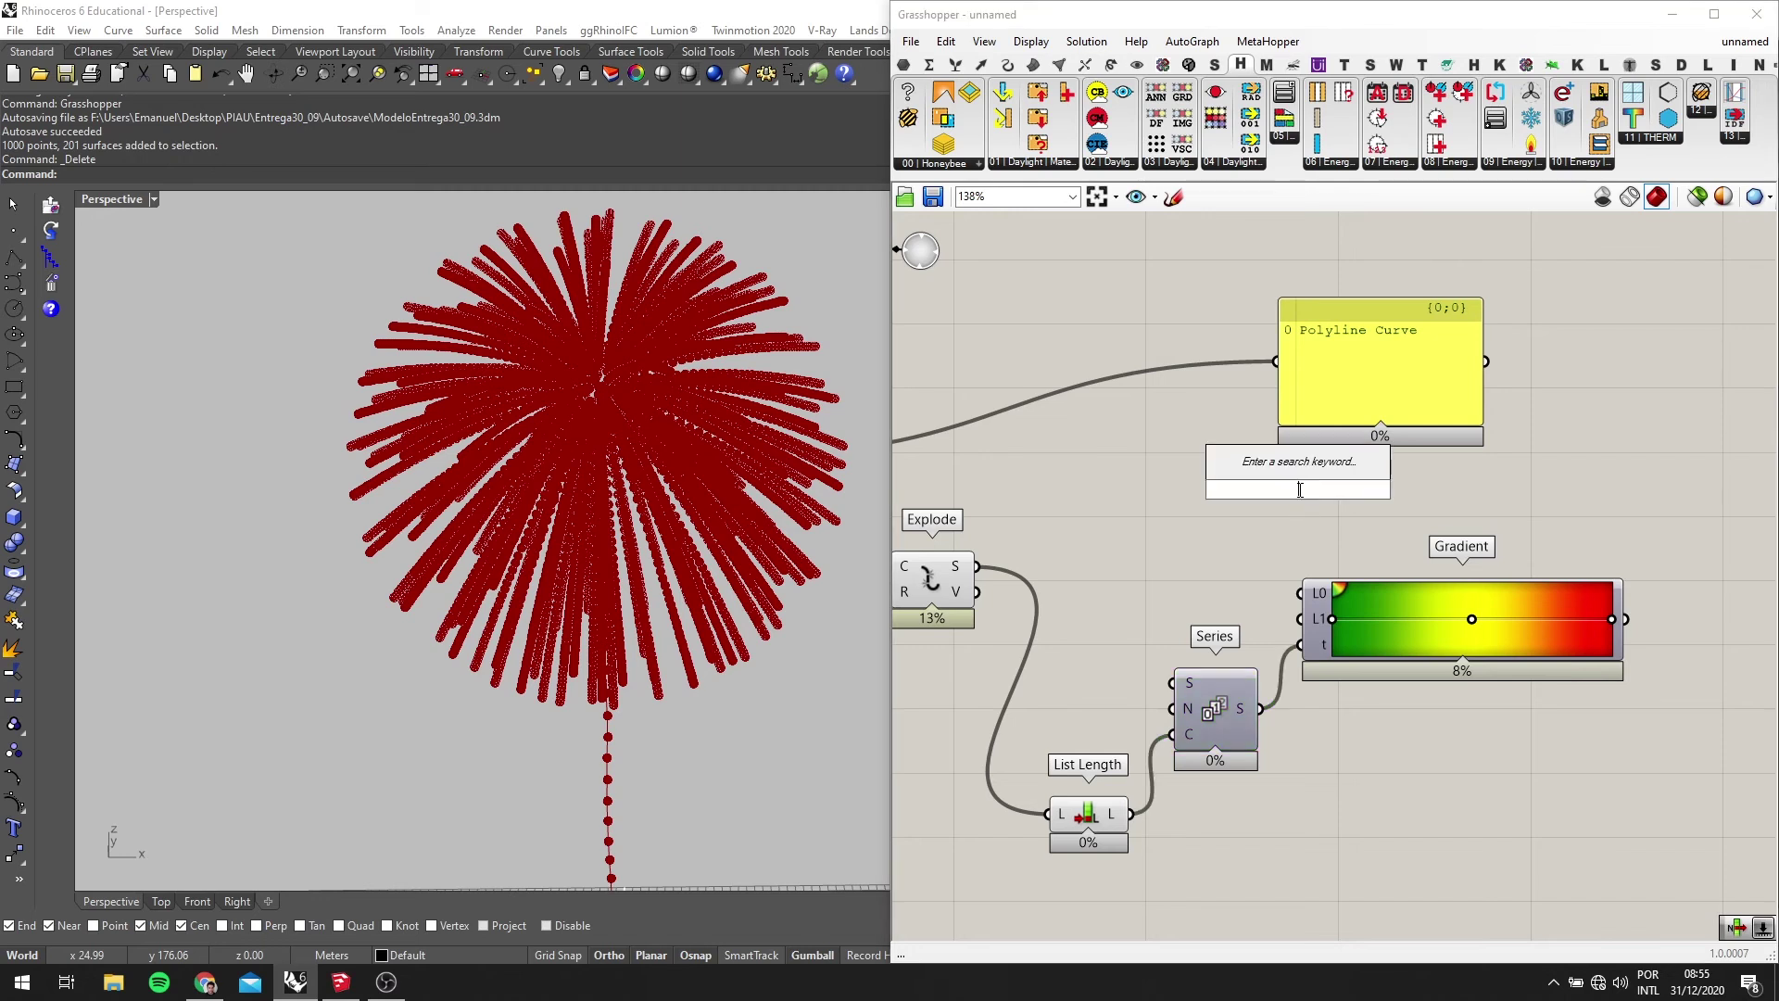
text(CUSTOM DISPL)
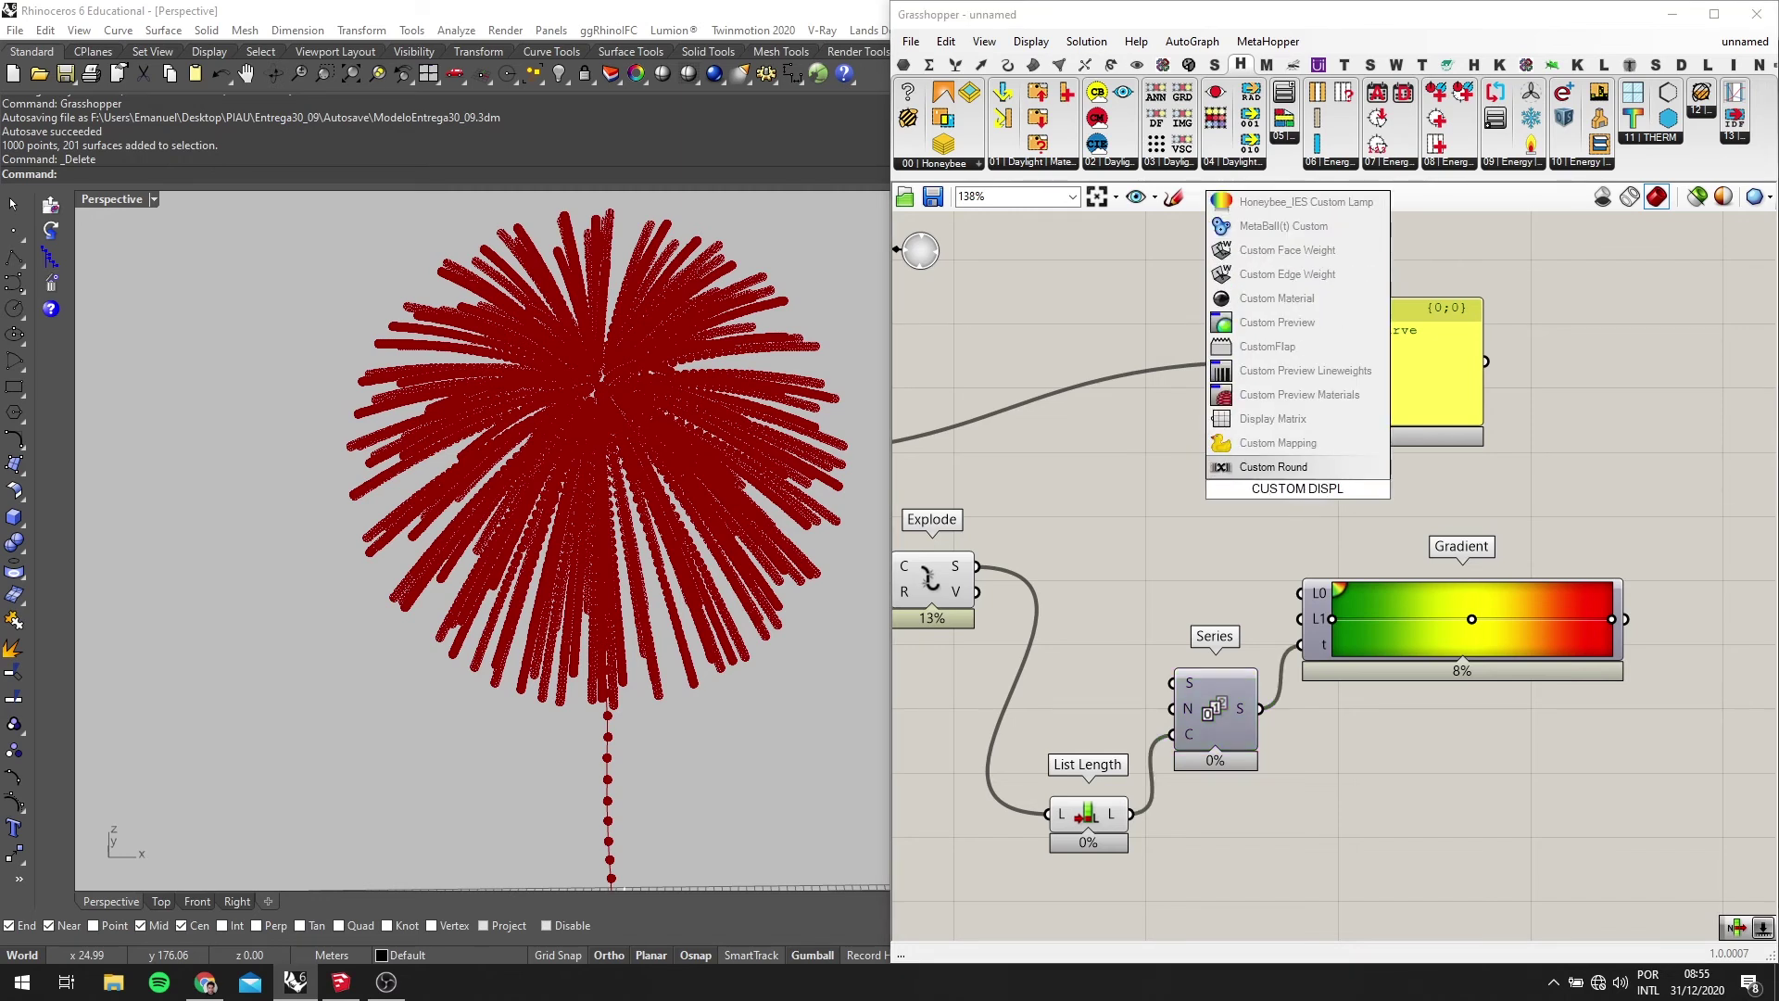
click(1298, 298)
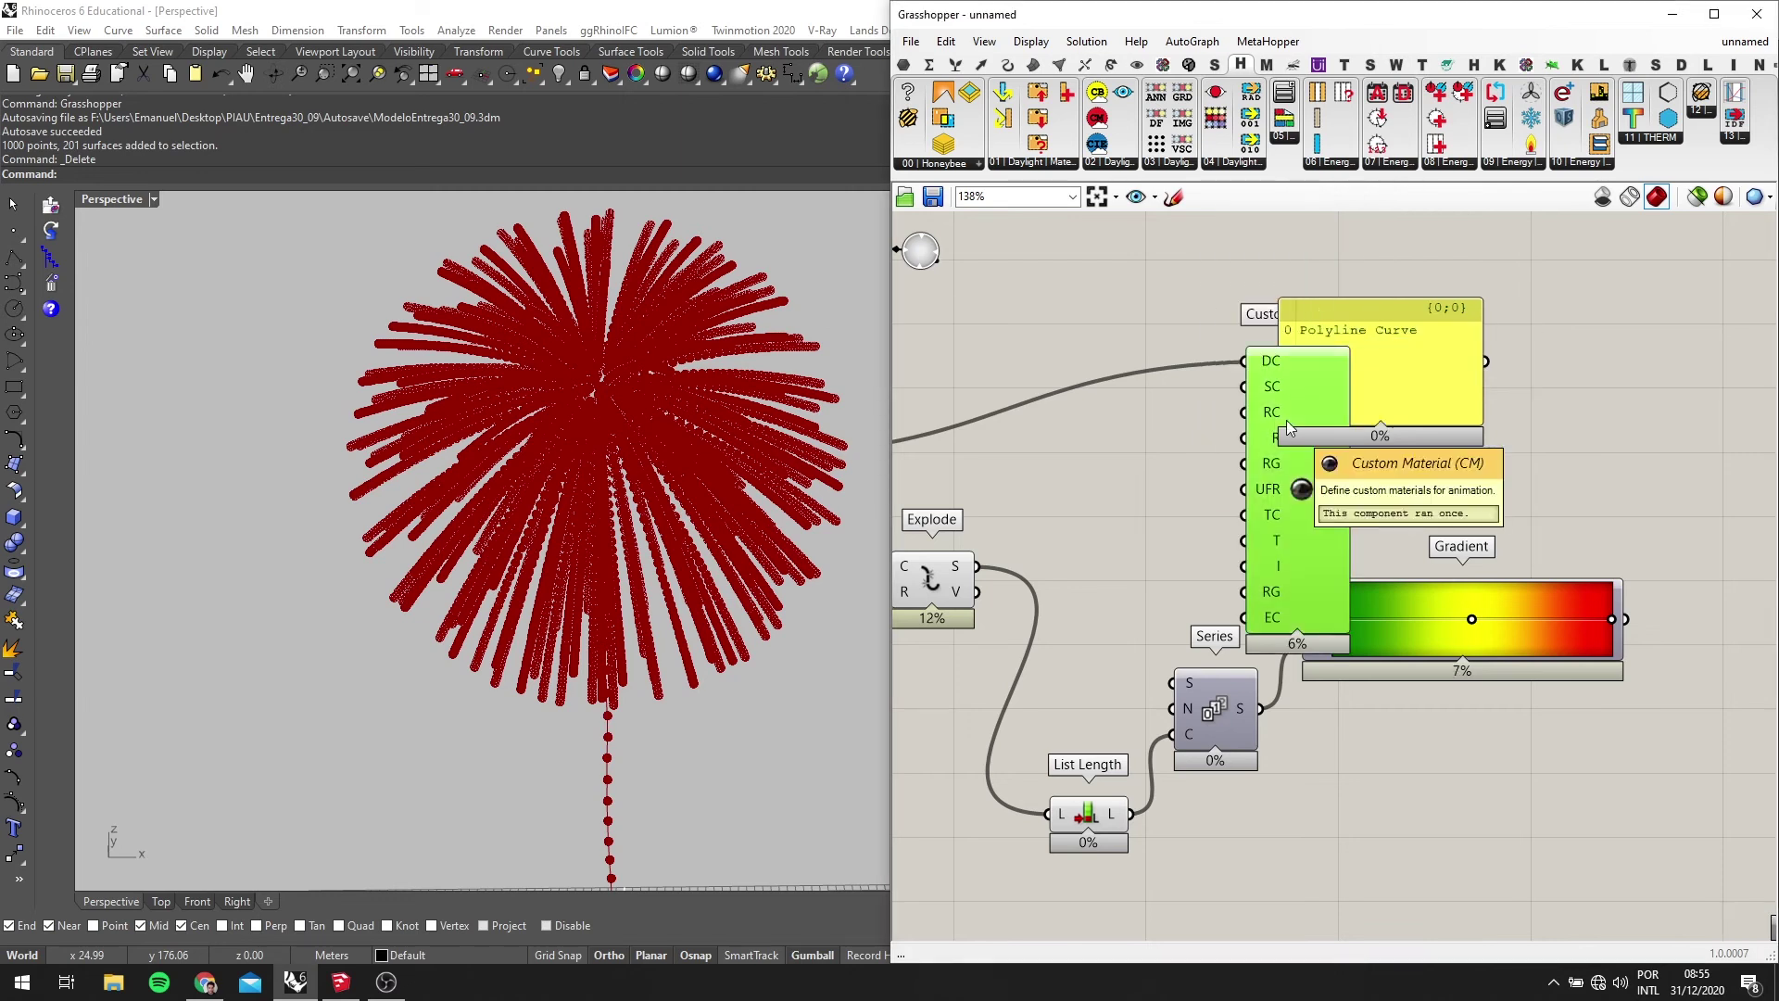
key(Delete)
Add a Custom Preview beyond Gradient, wiring Gradient's output to M and Explode's S output to G
double_click(1233, 468)
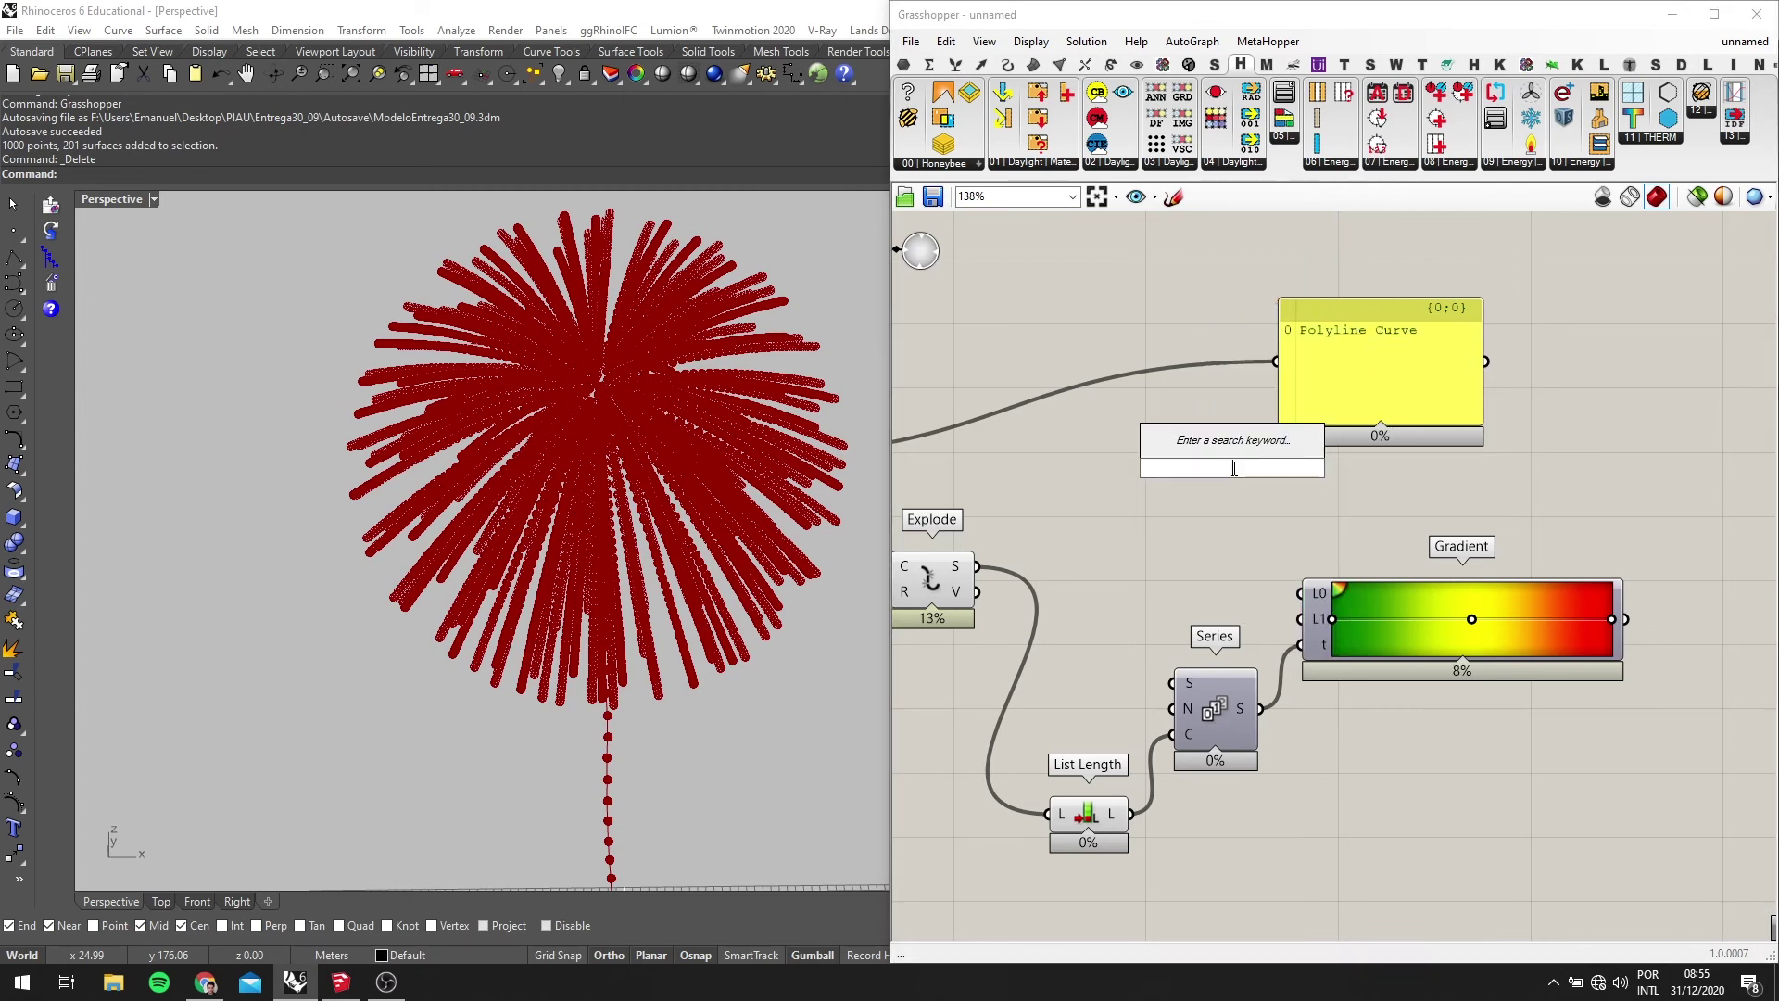
text(CUSTOM)
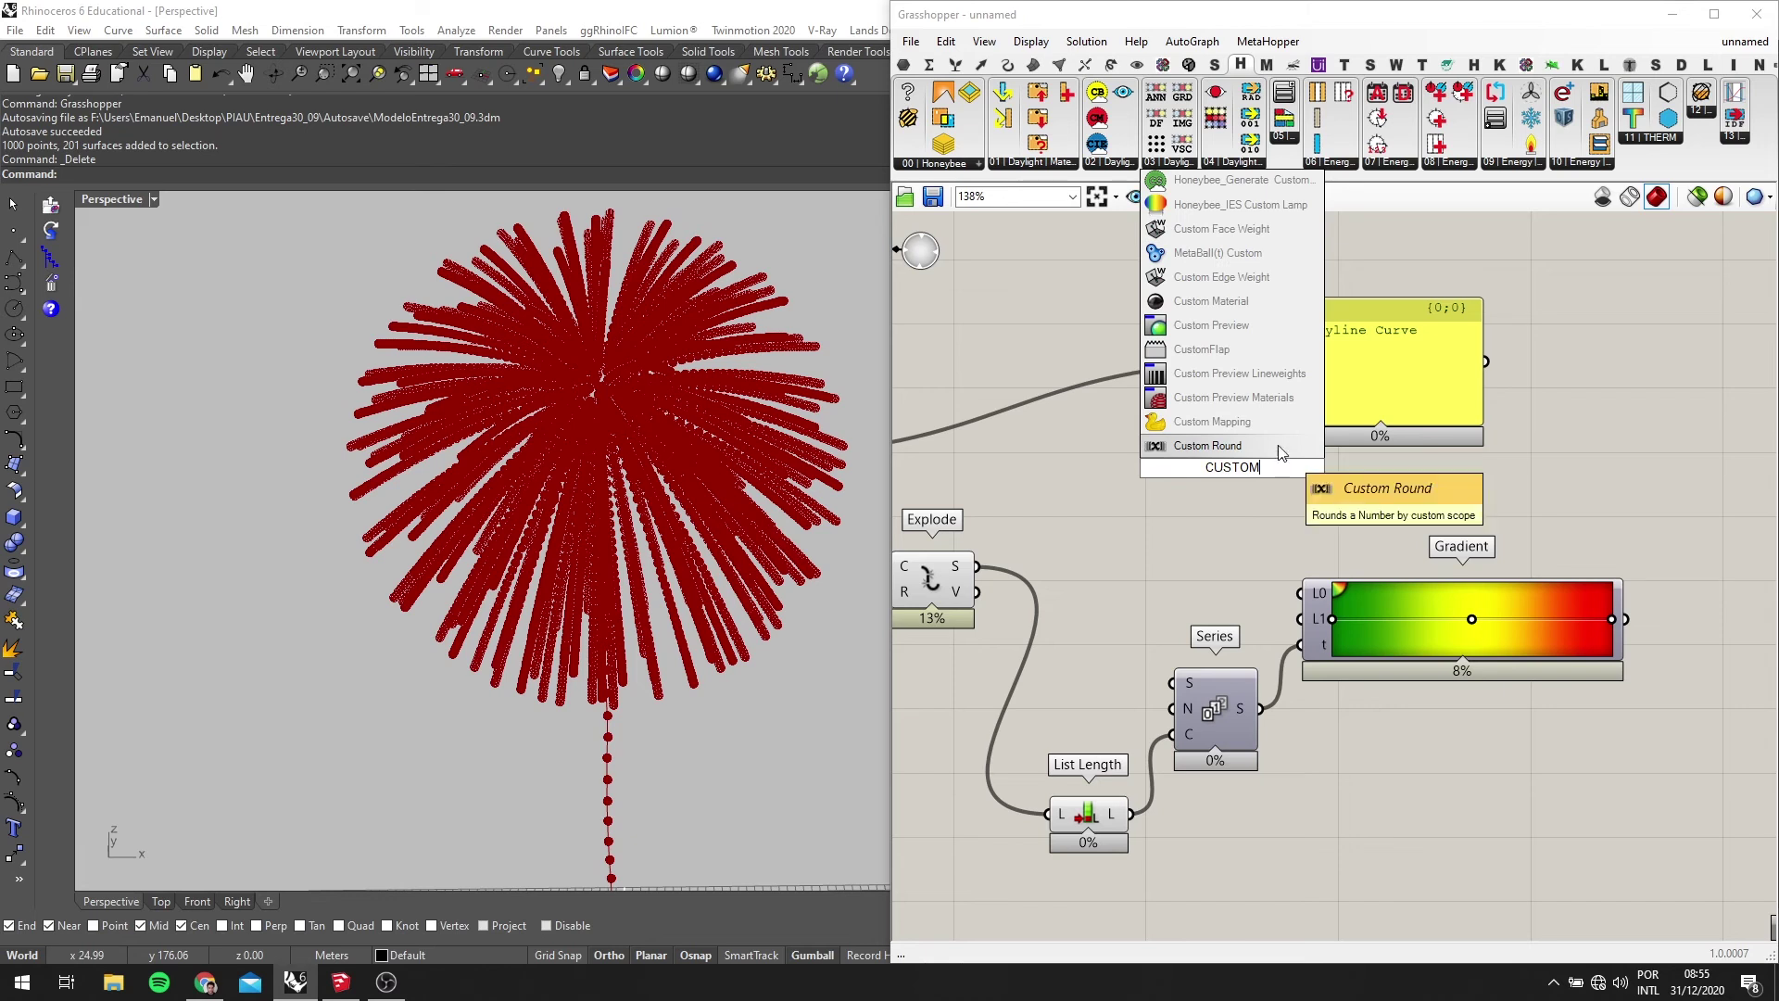
click(1264, 341)
drag(1235, 509, 1710, 614)
scroll(1520, 477, down, 3)
scroll(1204, 523, up, 1)
mouse_move(1188, 528)
right_down()
mouse_move(1348, 519)
mouse_move(1201, 547)
right_up()
drag(1196, 543, 1668, 542)
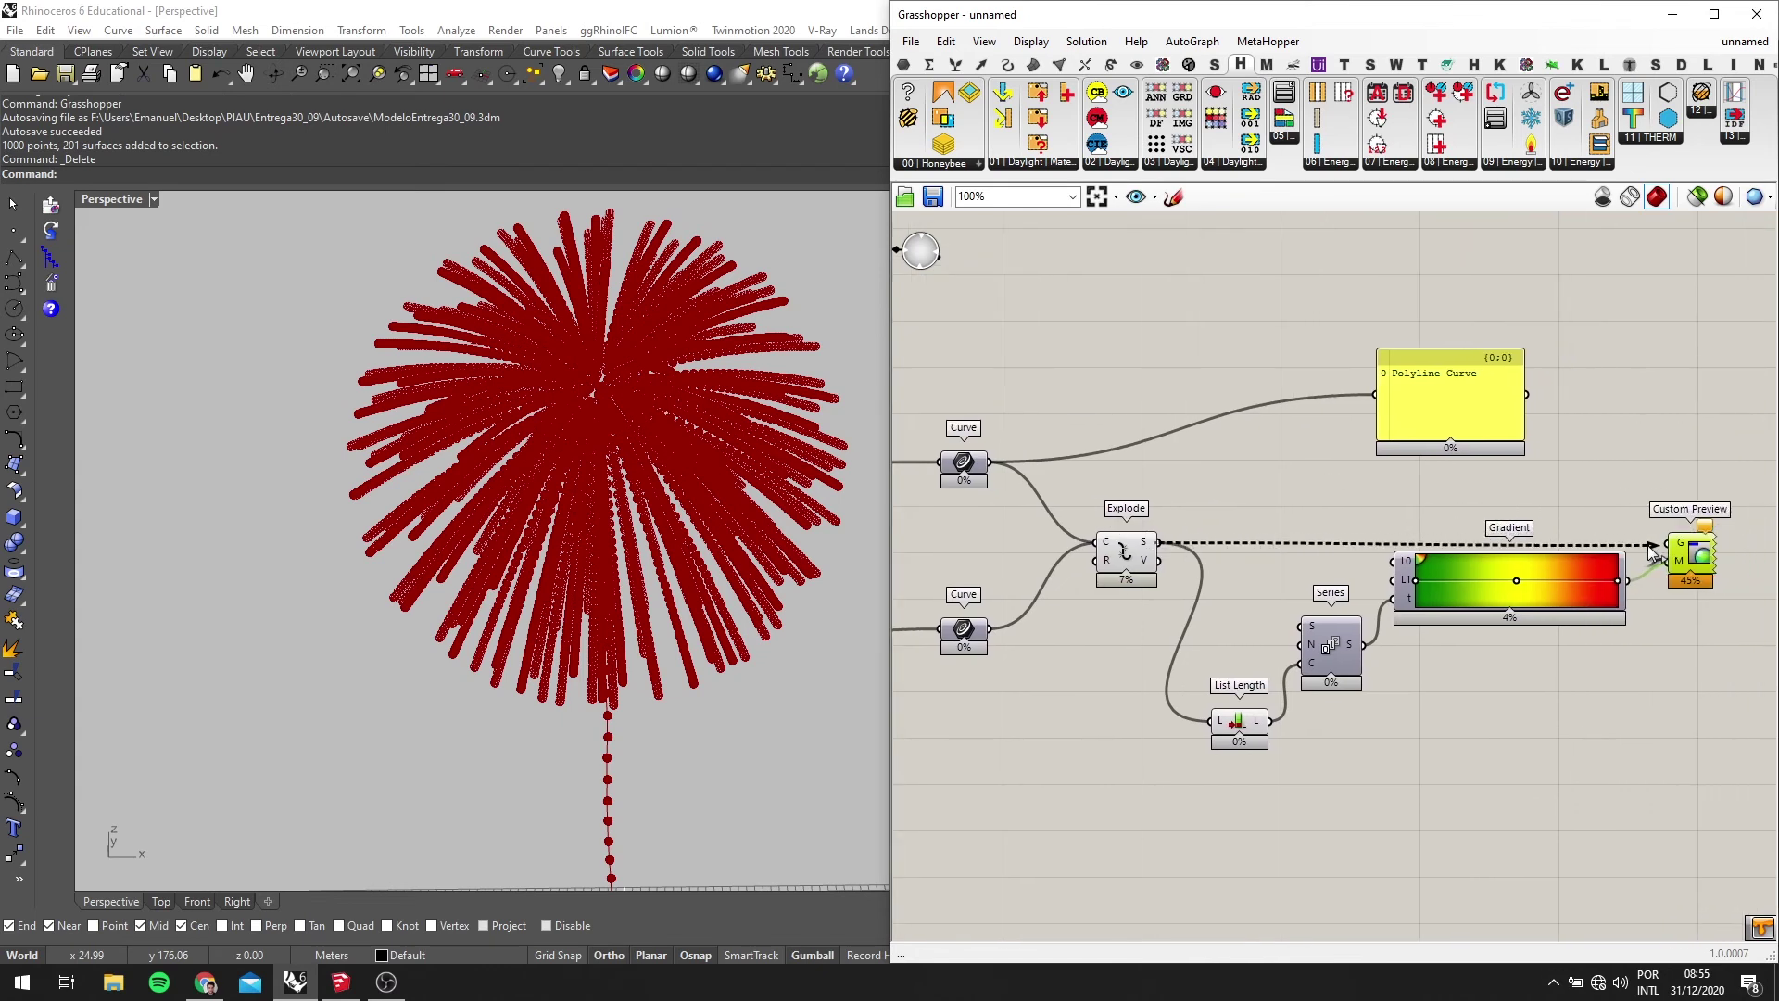
Turn off the preview of all components except Custom Preview
scroll(1671, 535, down, 2)
scroll(1671, 538, down, 8)
right_drag(1673, 559, 1539, 577)
drag(1566, 671, 1061, 417)
middle_click(1261, 413)
click(1316, 358)
Examine the firework's gradient colouring in the viewport and the Series wiring into Gradient's t input
right_drag(643, 461, 653, 523)
scroll(654, 523, down, 6)
scroll(690, 602, up, 3)
right_drag(1555, 538, 1508, 530)
scroll(1494, 487, up, 7)
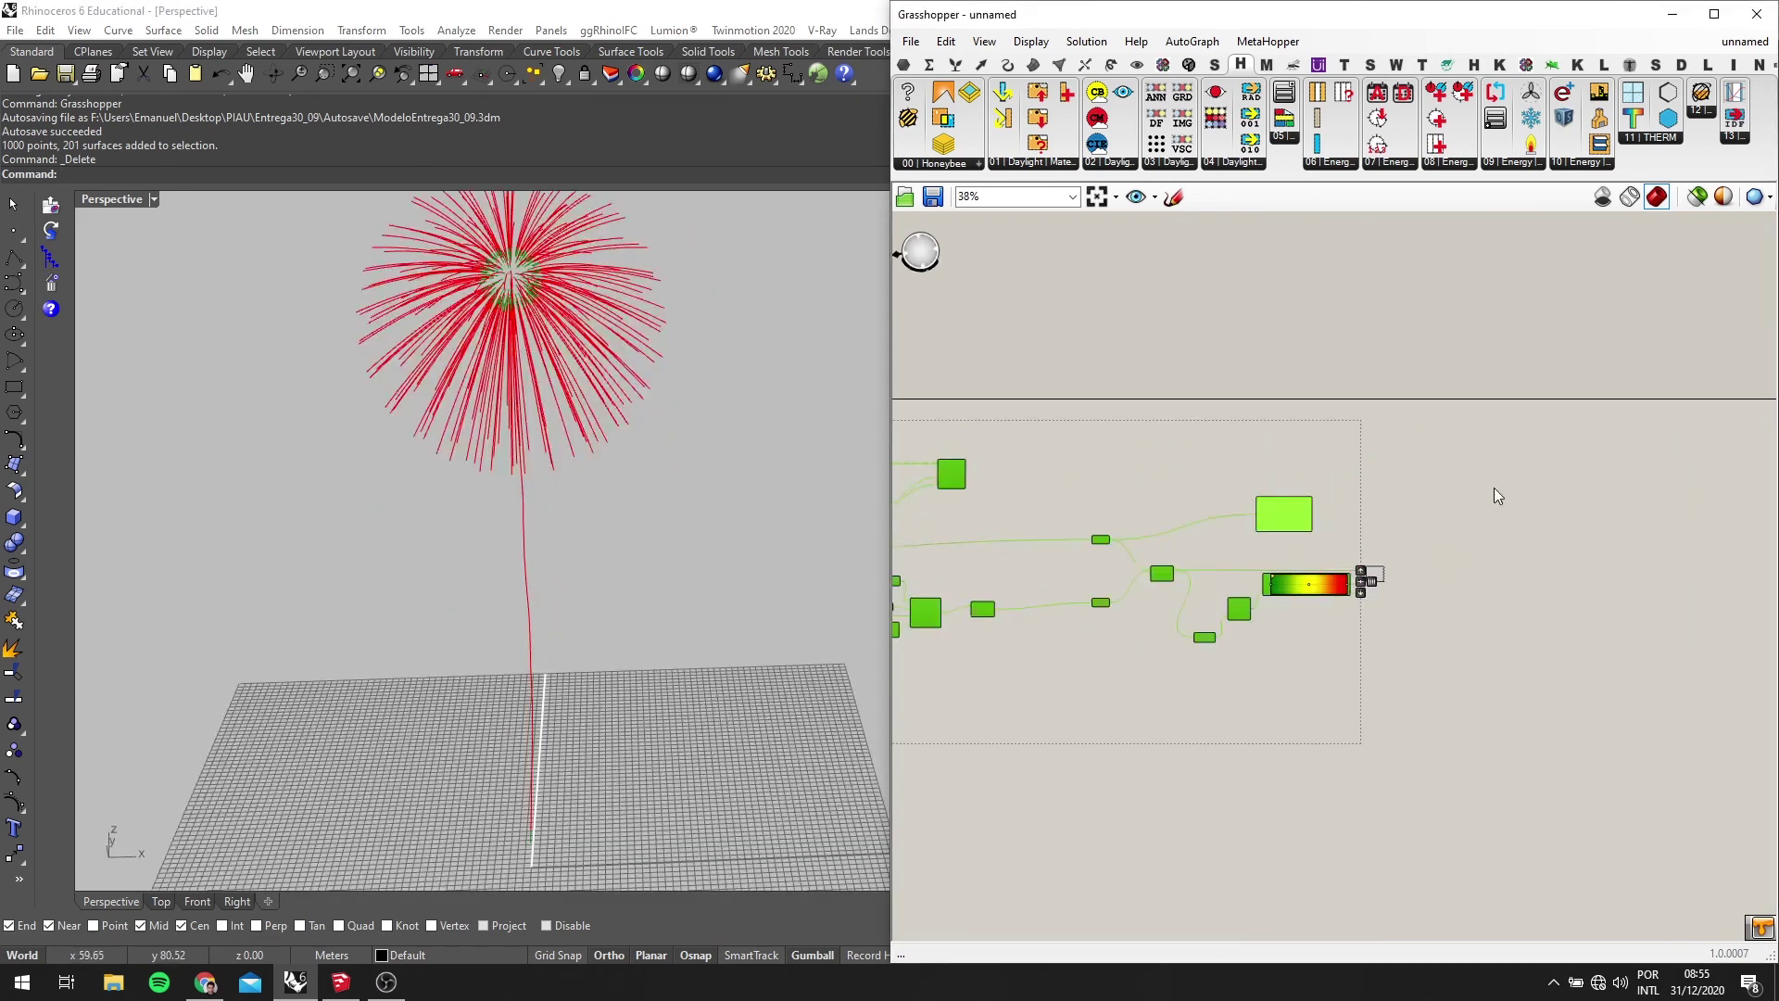
scroll(1375, 482, up, 2)
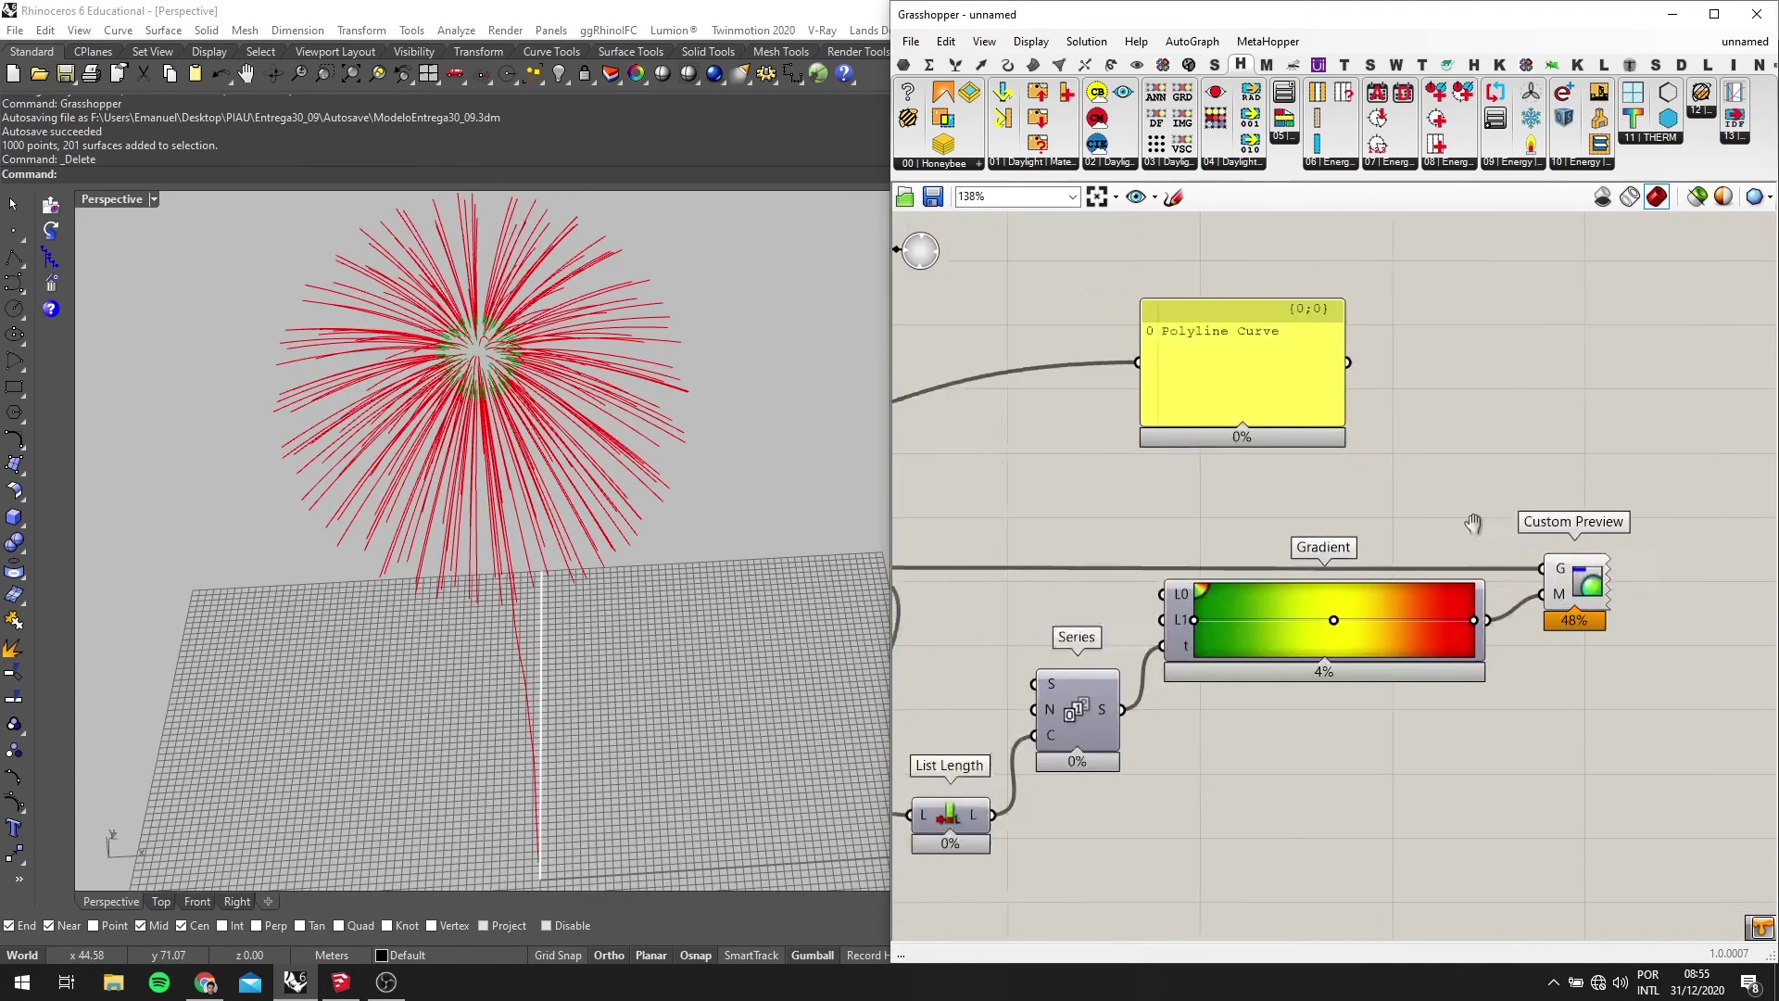
right_drag(1301, 576, 1477, 508)
scroll(1485, 526, down, 2)
scroll(1267, 618, up, 2)
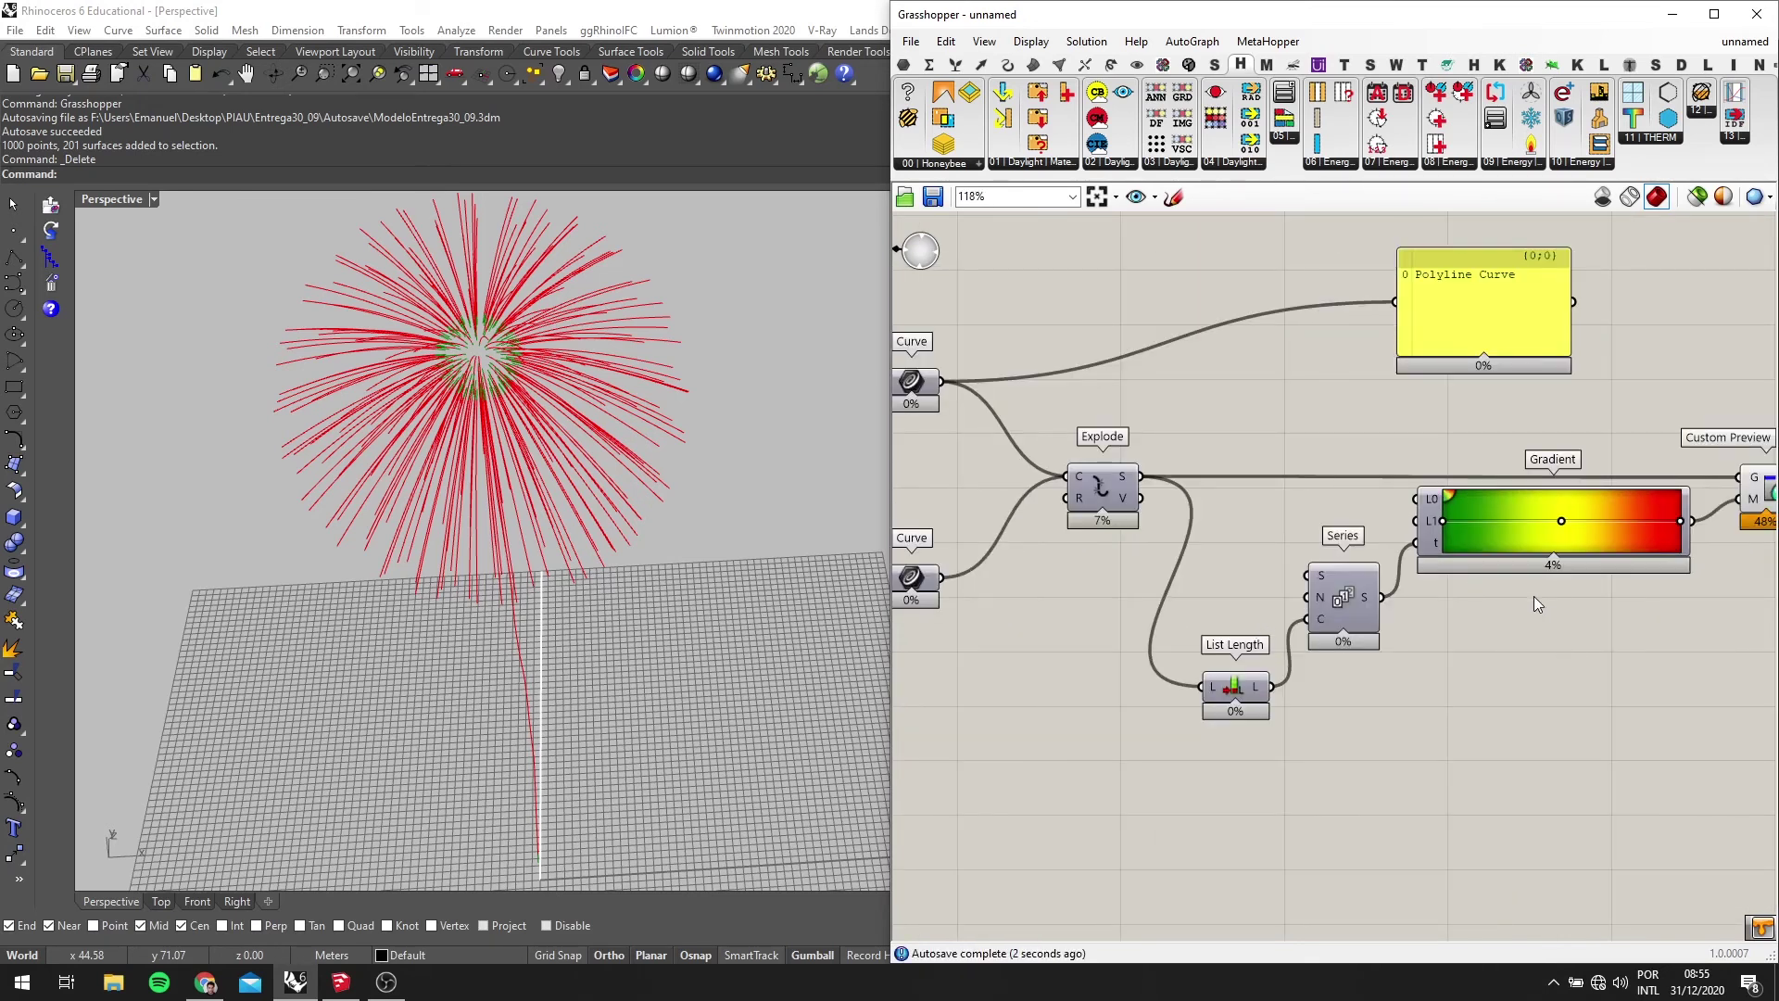
scroll(1432, 549, up, 1)
scroll(1454, 527, up, 2)
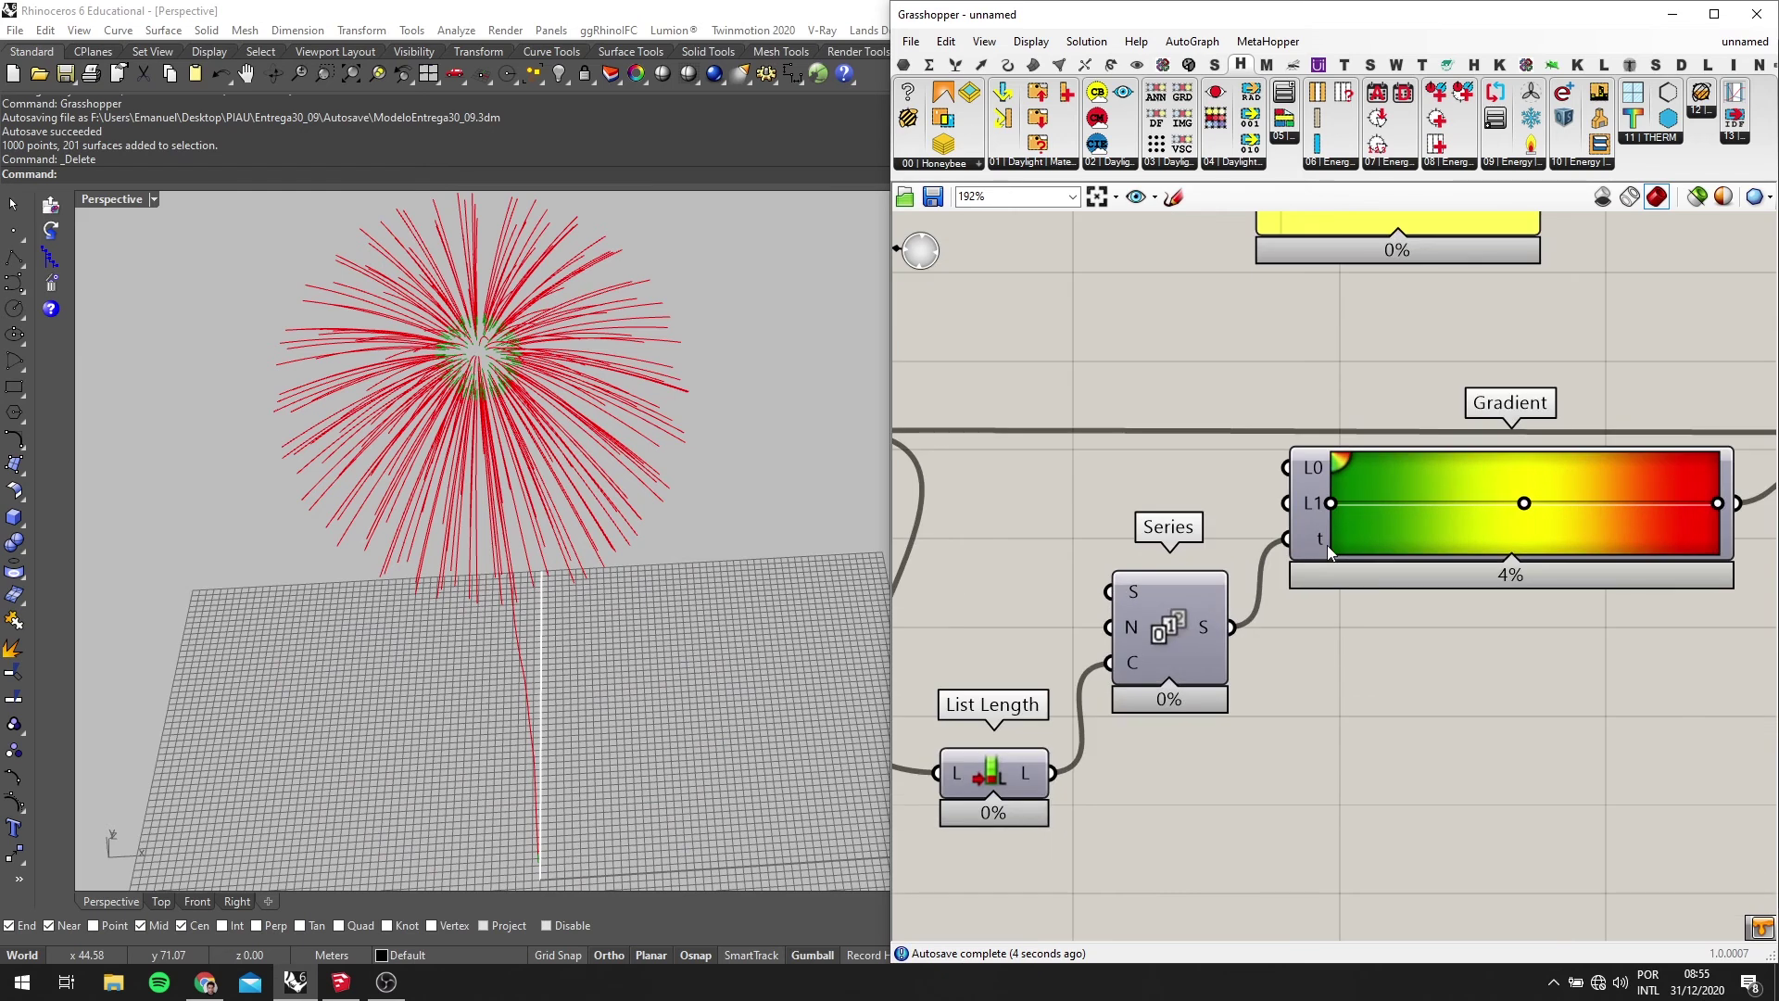
scroll(1313, 542, down, 4)
scroll(1331, 569, up, 2)
Add a Remap Numbers component below Gradient
double_click(1383, 697)
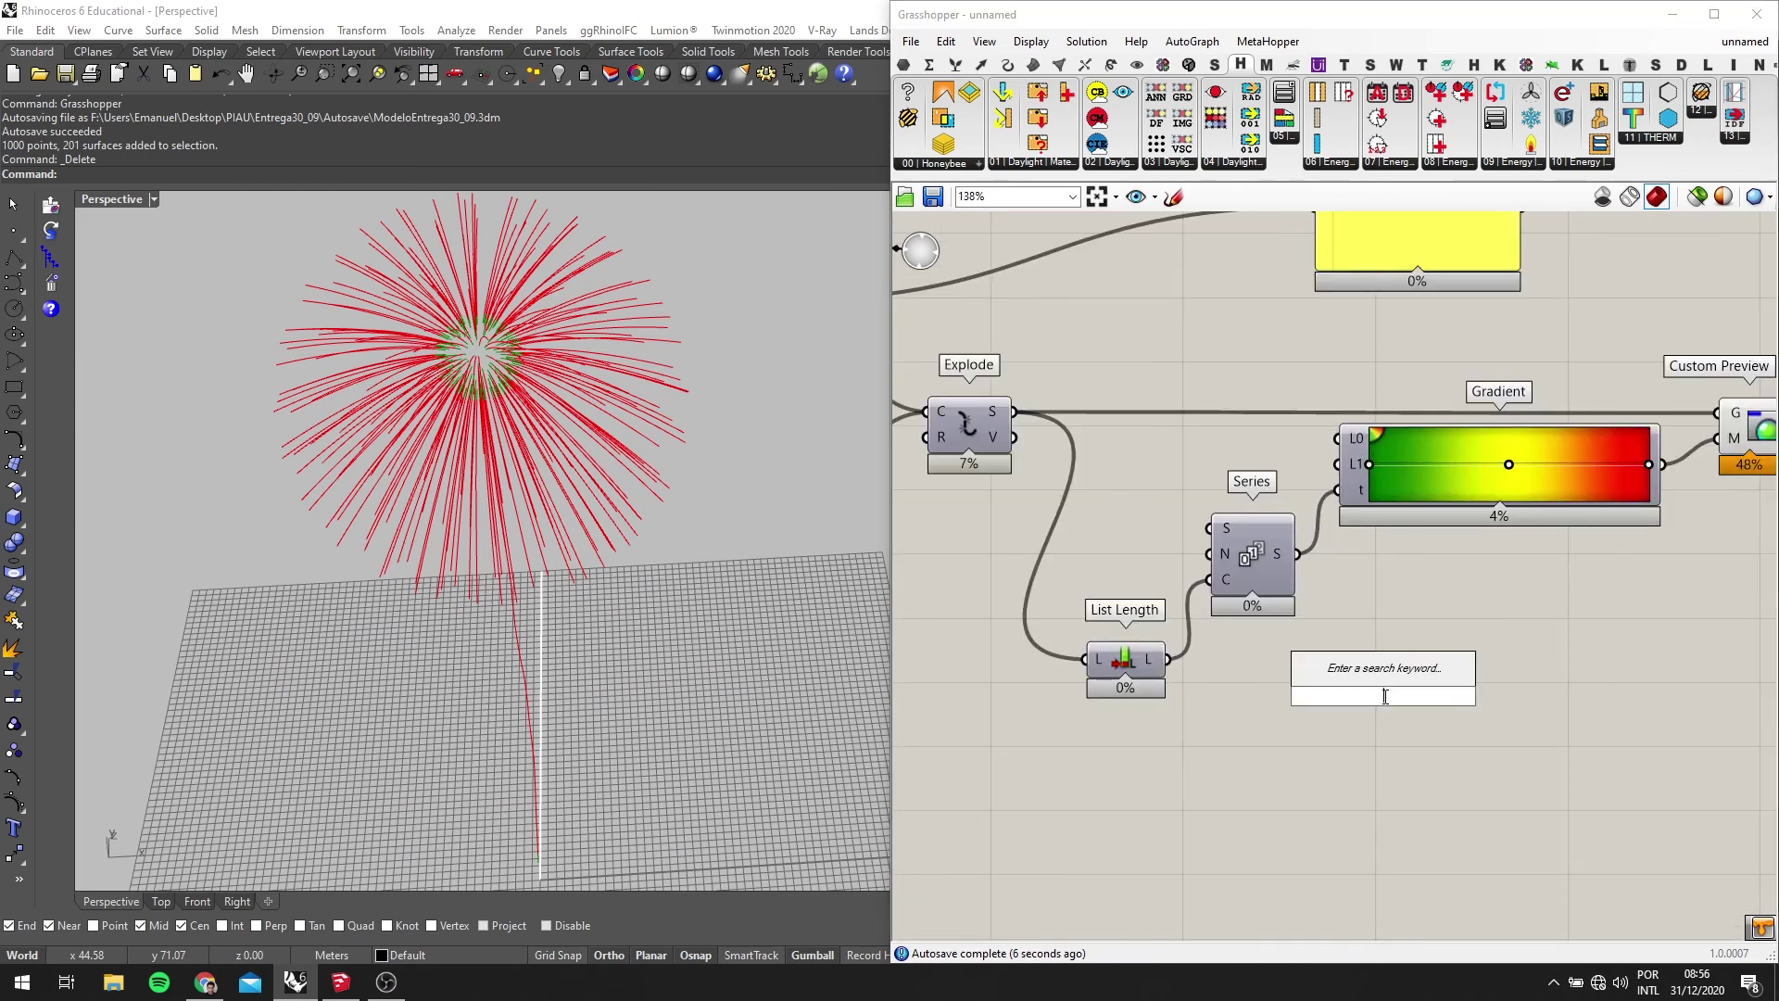
text(REMAP)
key(Return)
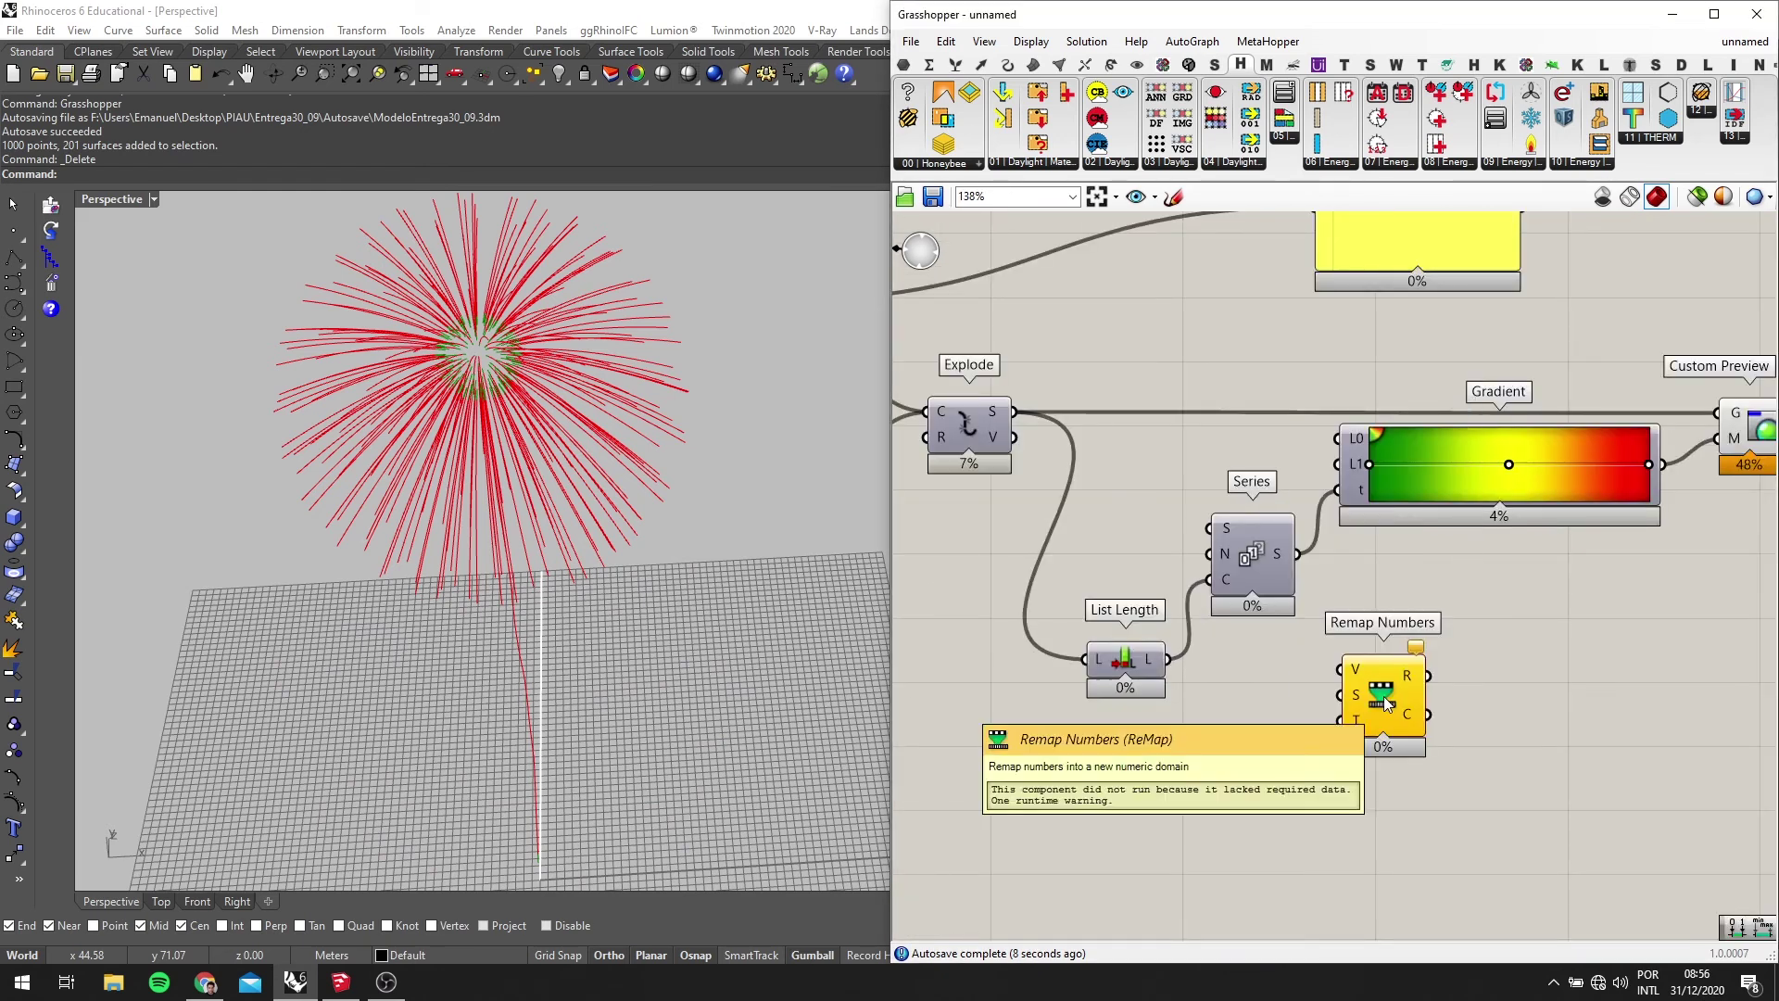
scroll(1390, 604, up, 1)
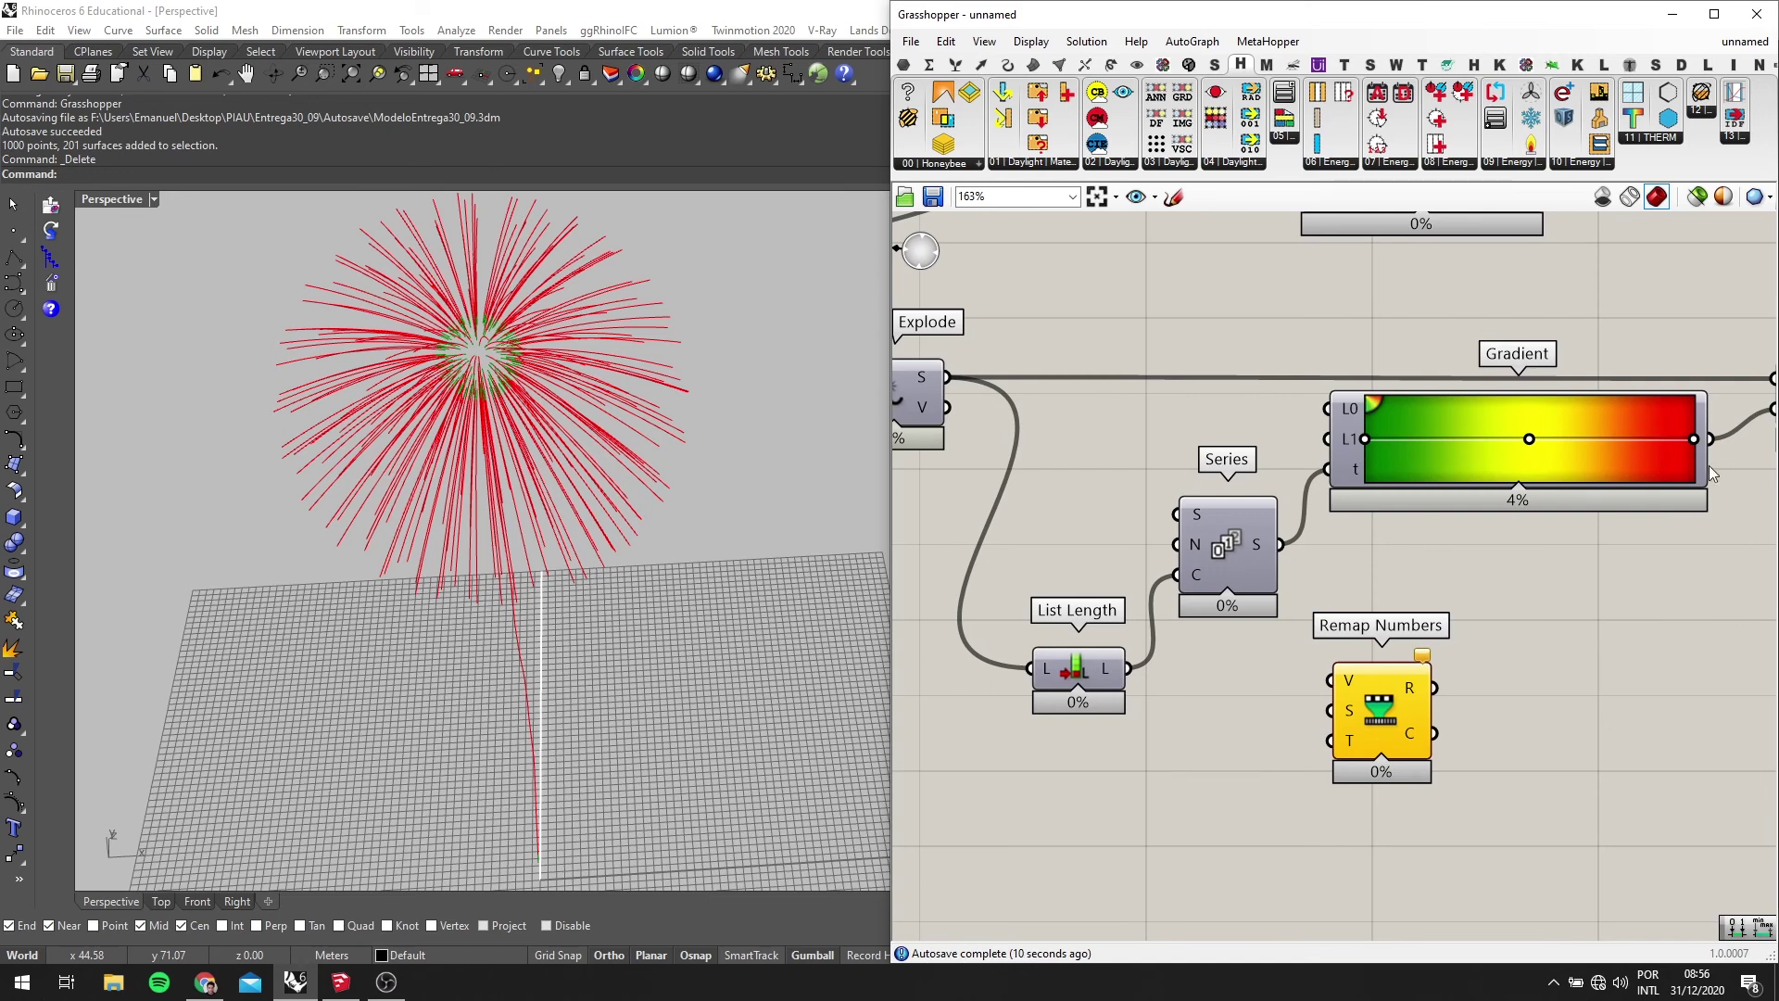
scroll(1593, 482, down, 2)
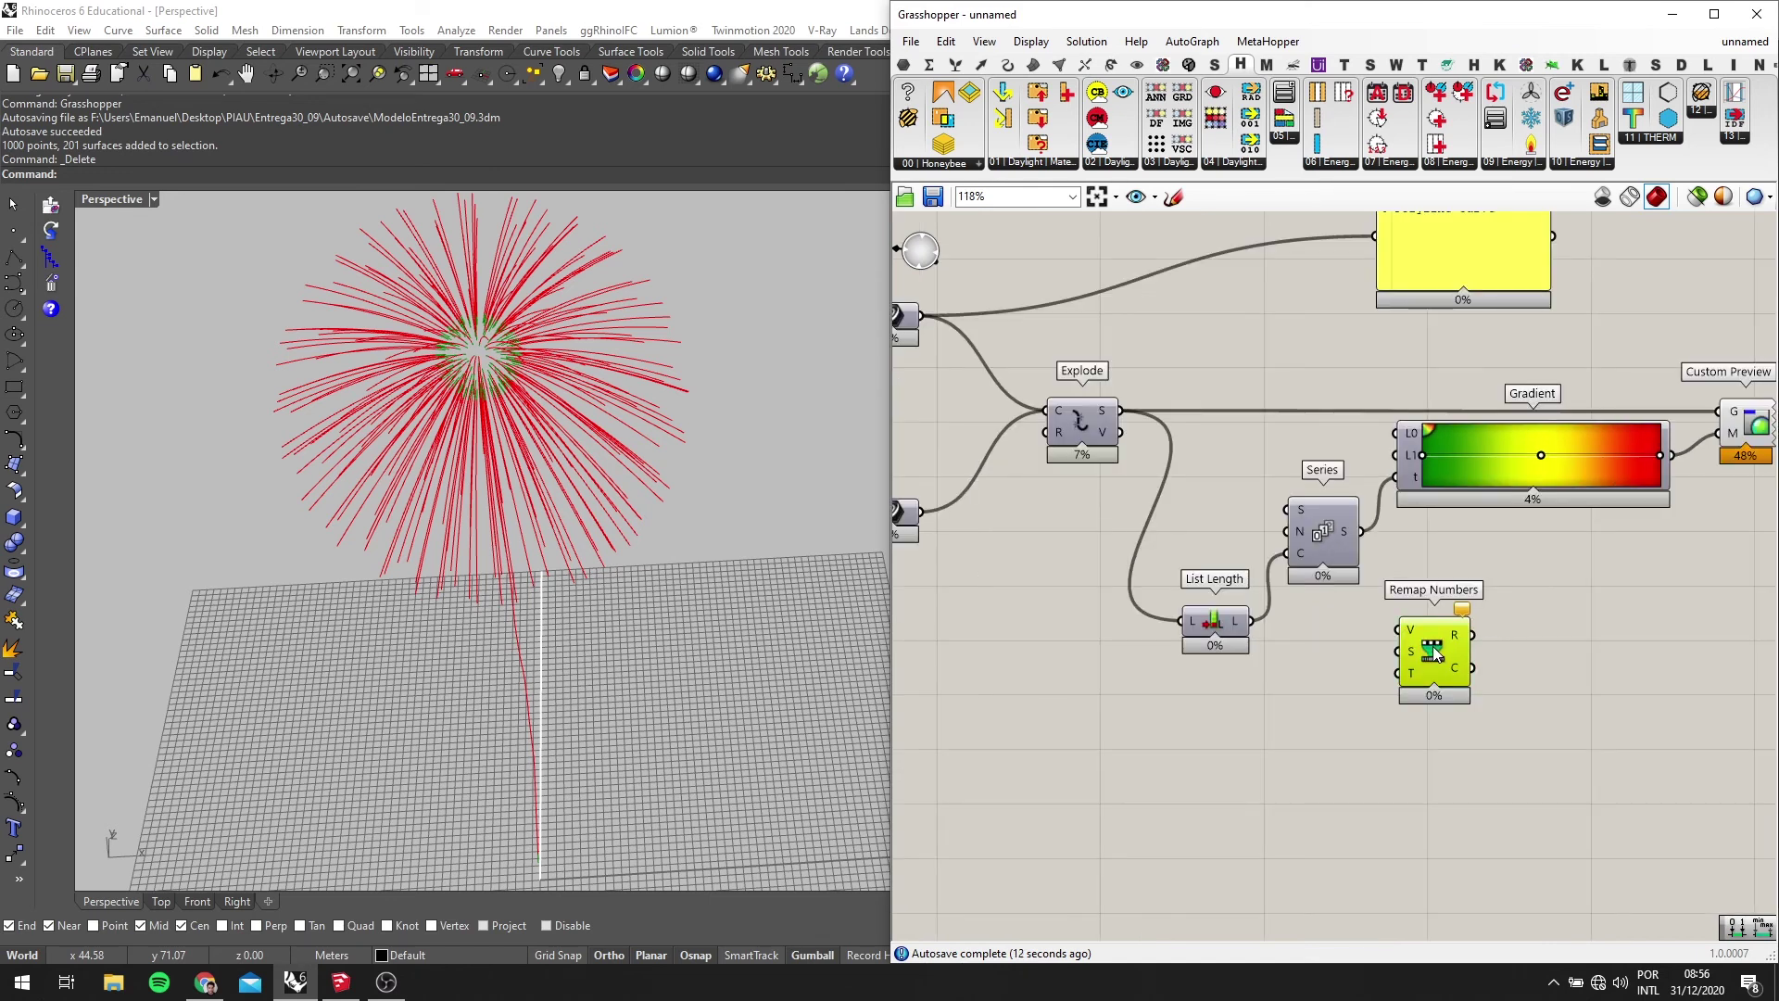
scroll(1251, 732, up, 2)
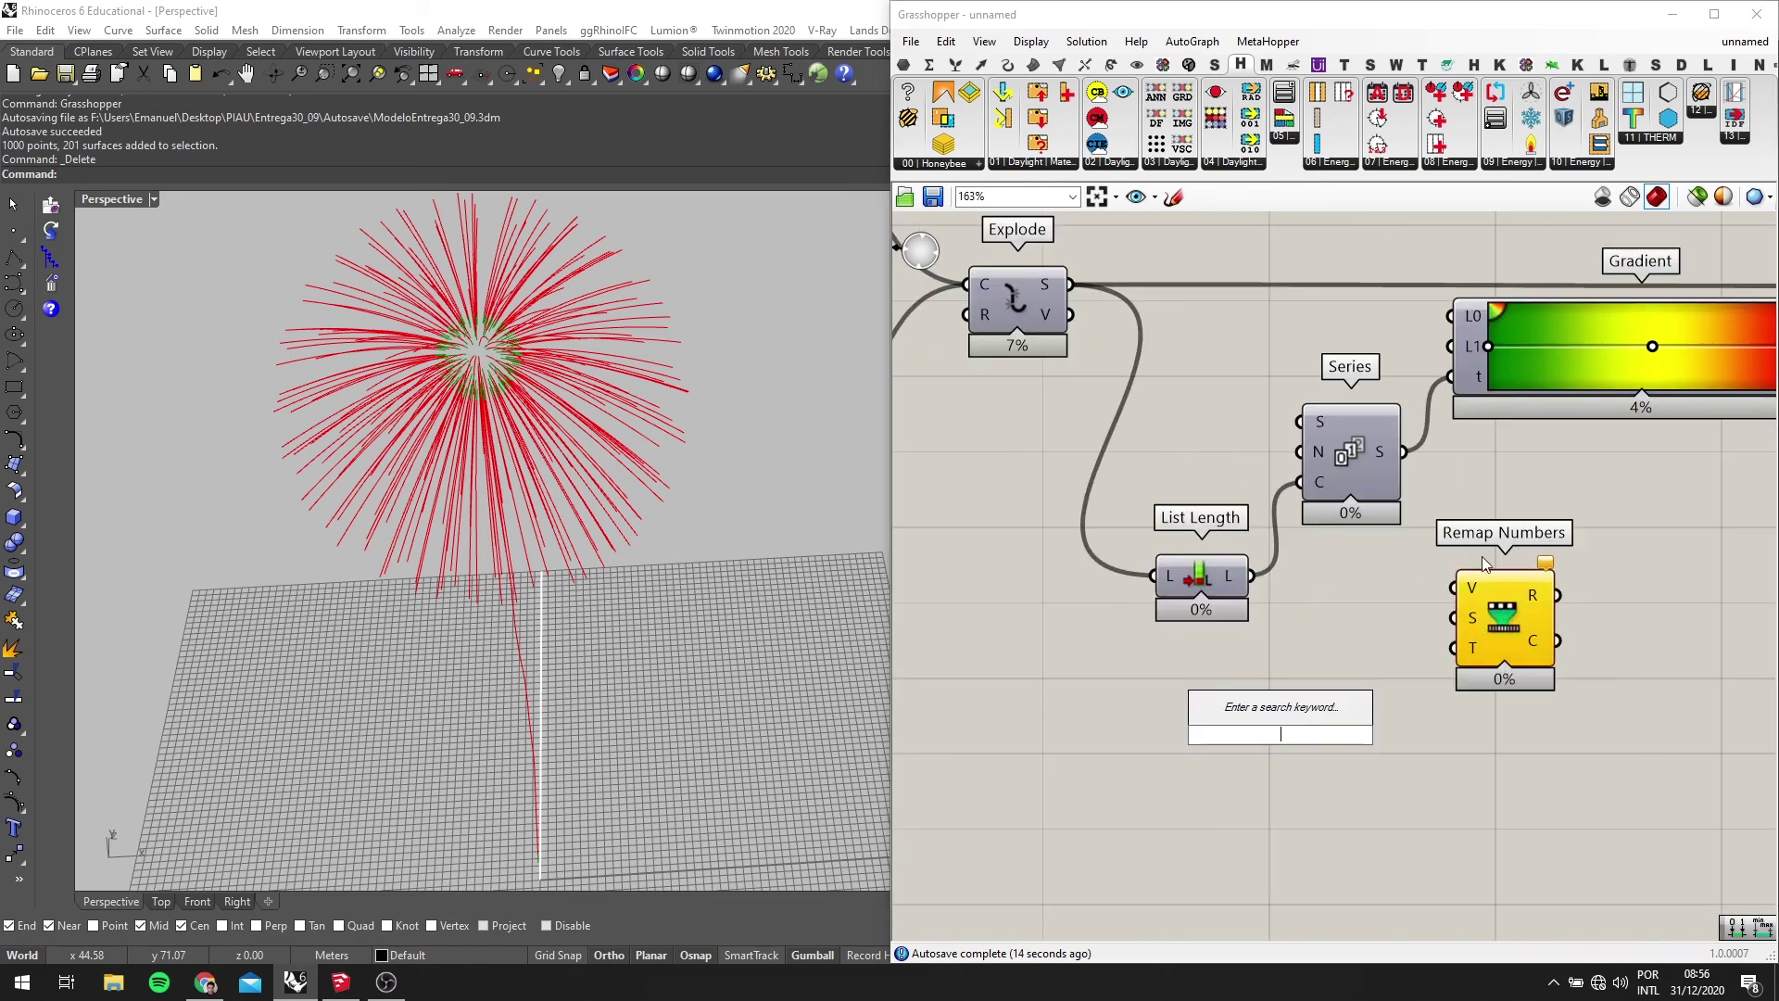
Try a Bounds component fed by List Length's output and delete it
text(BOUNDS)
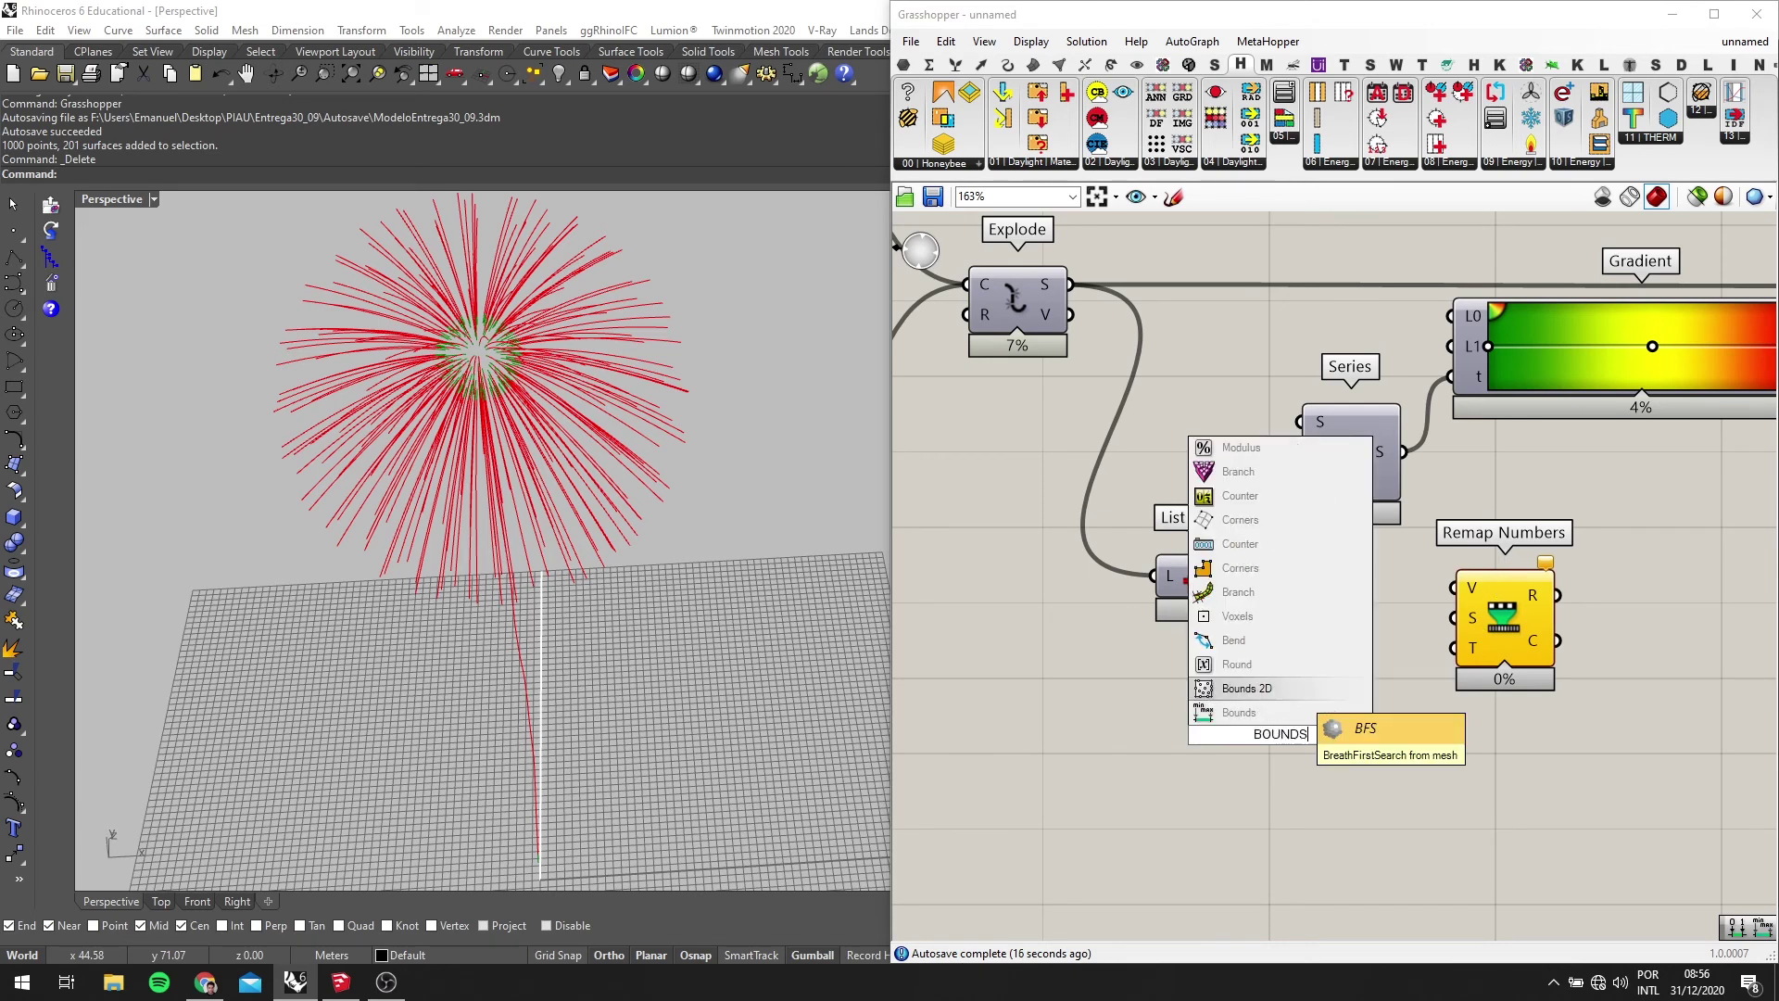
click(1233, 711)
scroll(1298, 660, down, 2)
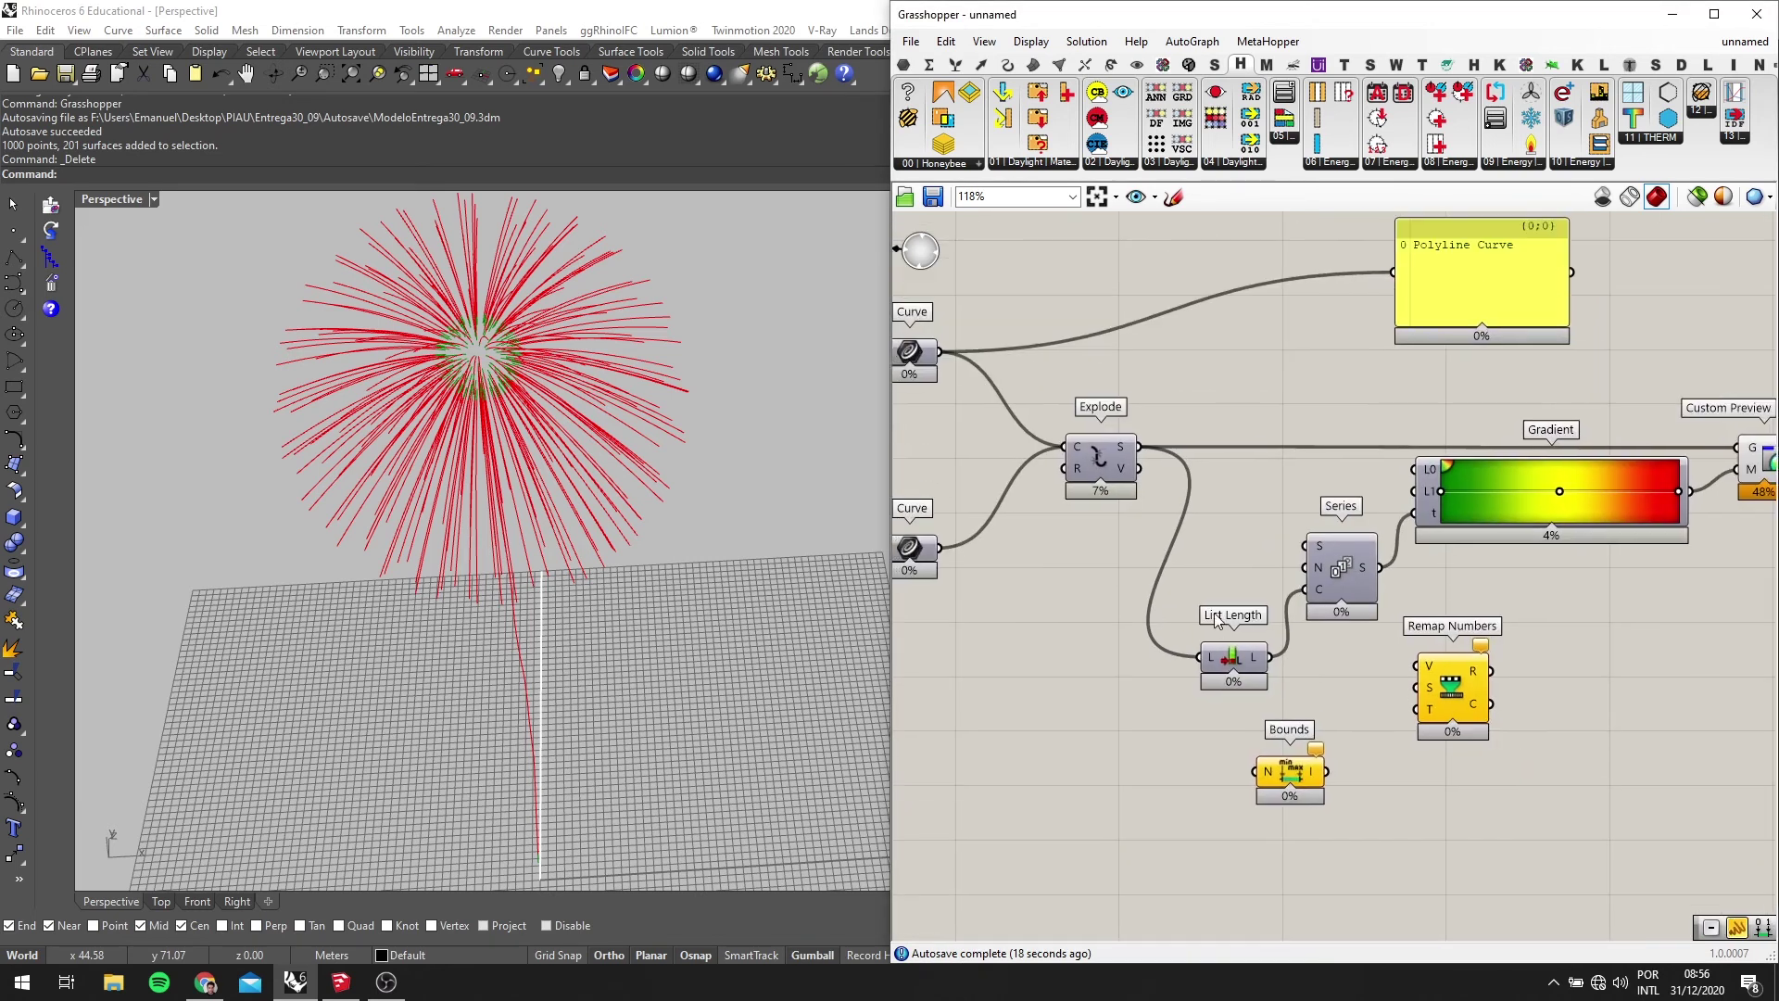
drag(1221, 668, 1145, 621)
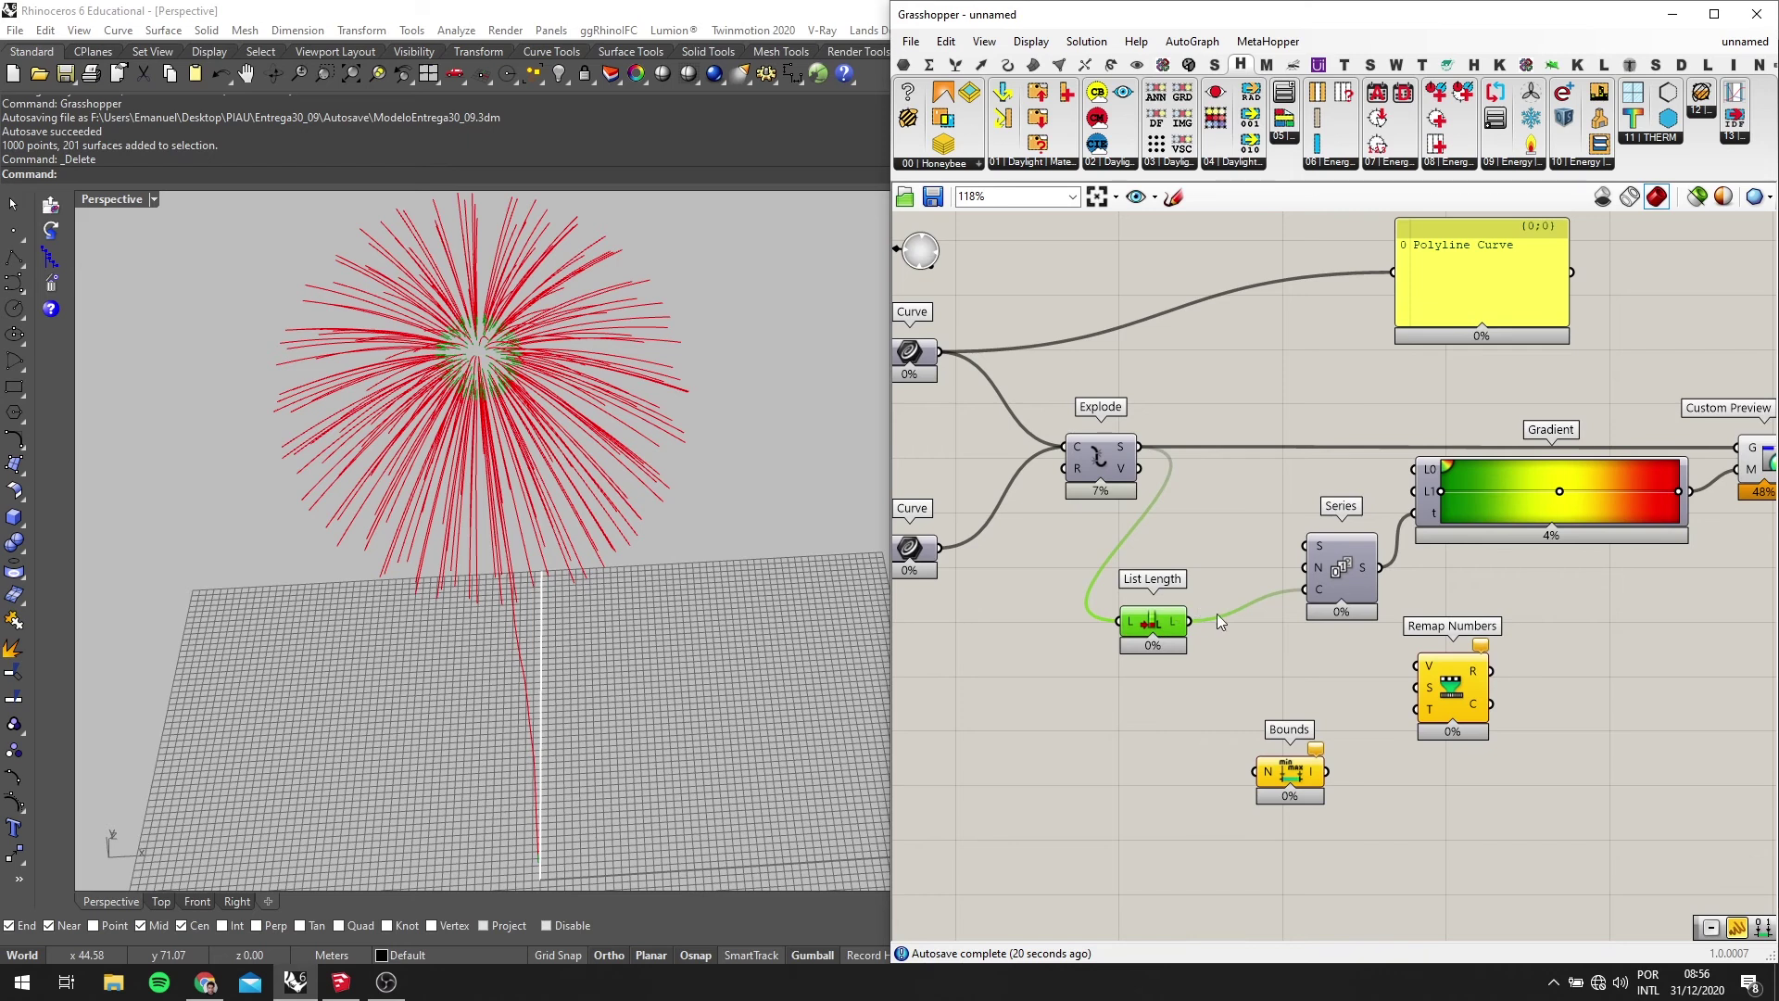
drag(1271, 743, 1271, 608)
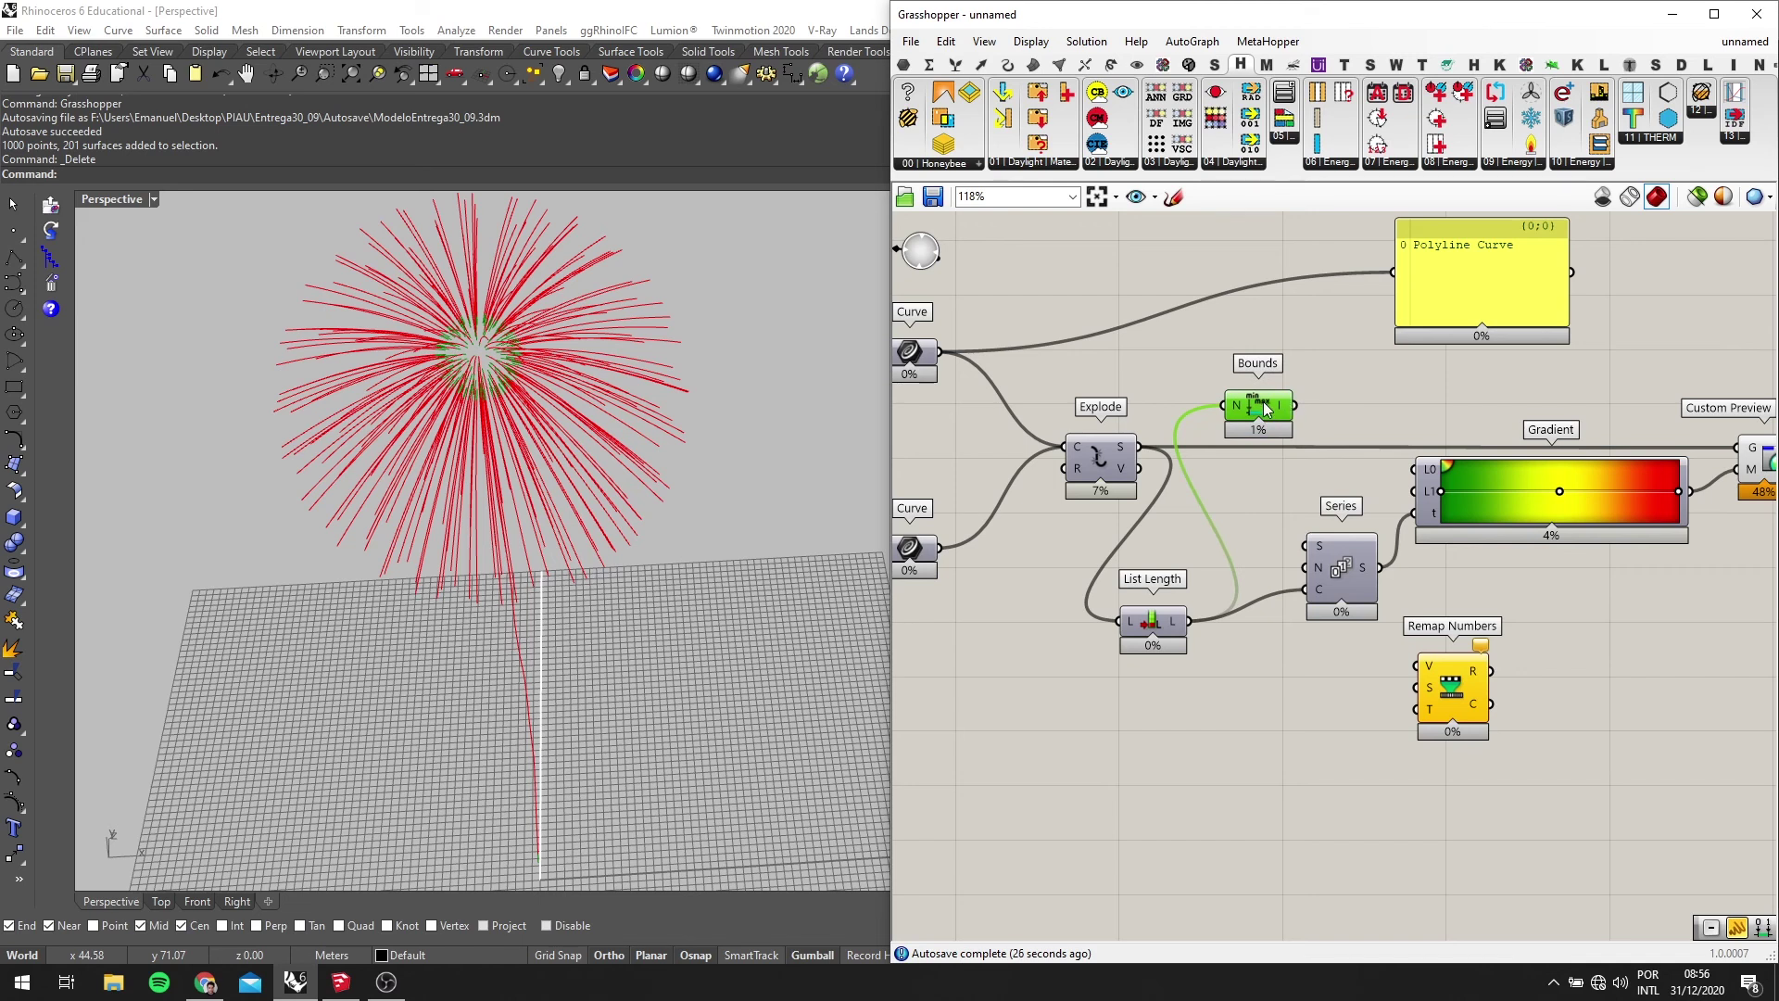
key(Delete)
Move Series closer to List Length and connect its output to Remap Numbers' V input
scroll(1459, 554, up, 2)
drag(1301, 567, 1222, 615)
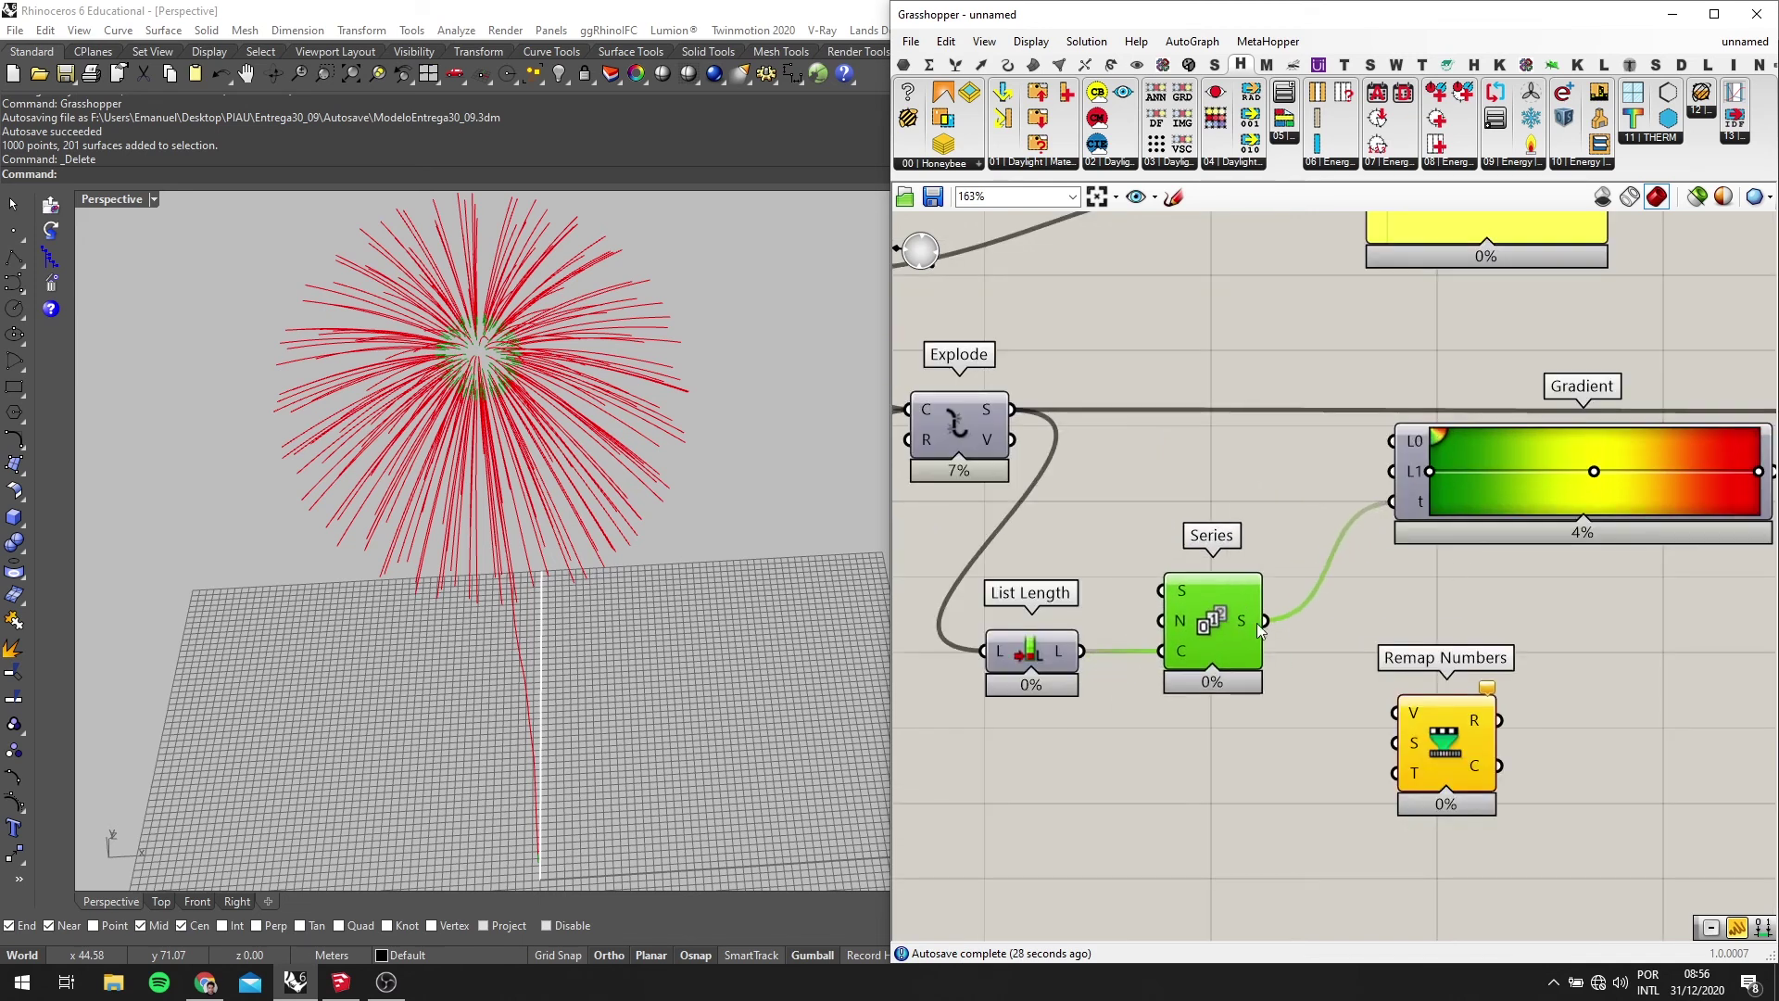
Add a Bounds component fed by Series' output and connect its output to Remap Numbers' S input, shifting Remap Numbers to make room
double_click(1267, 777)
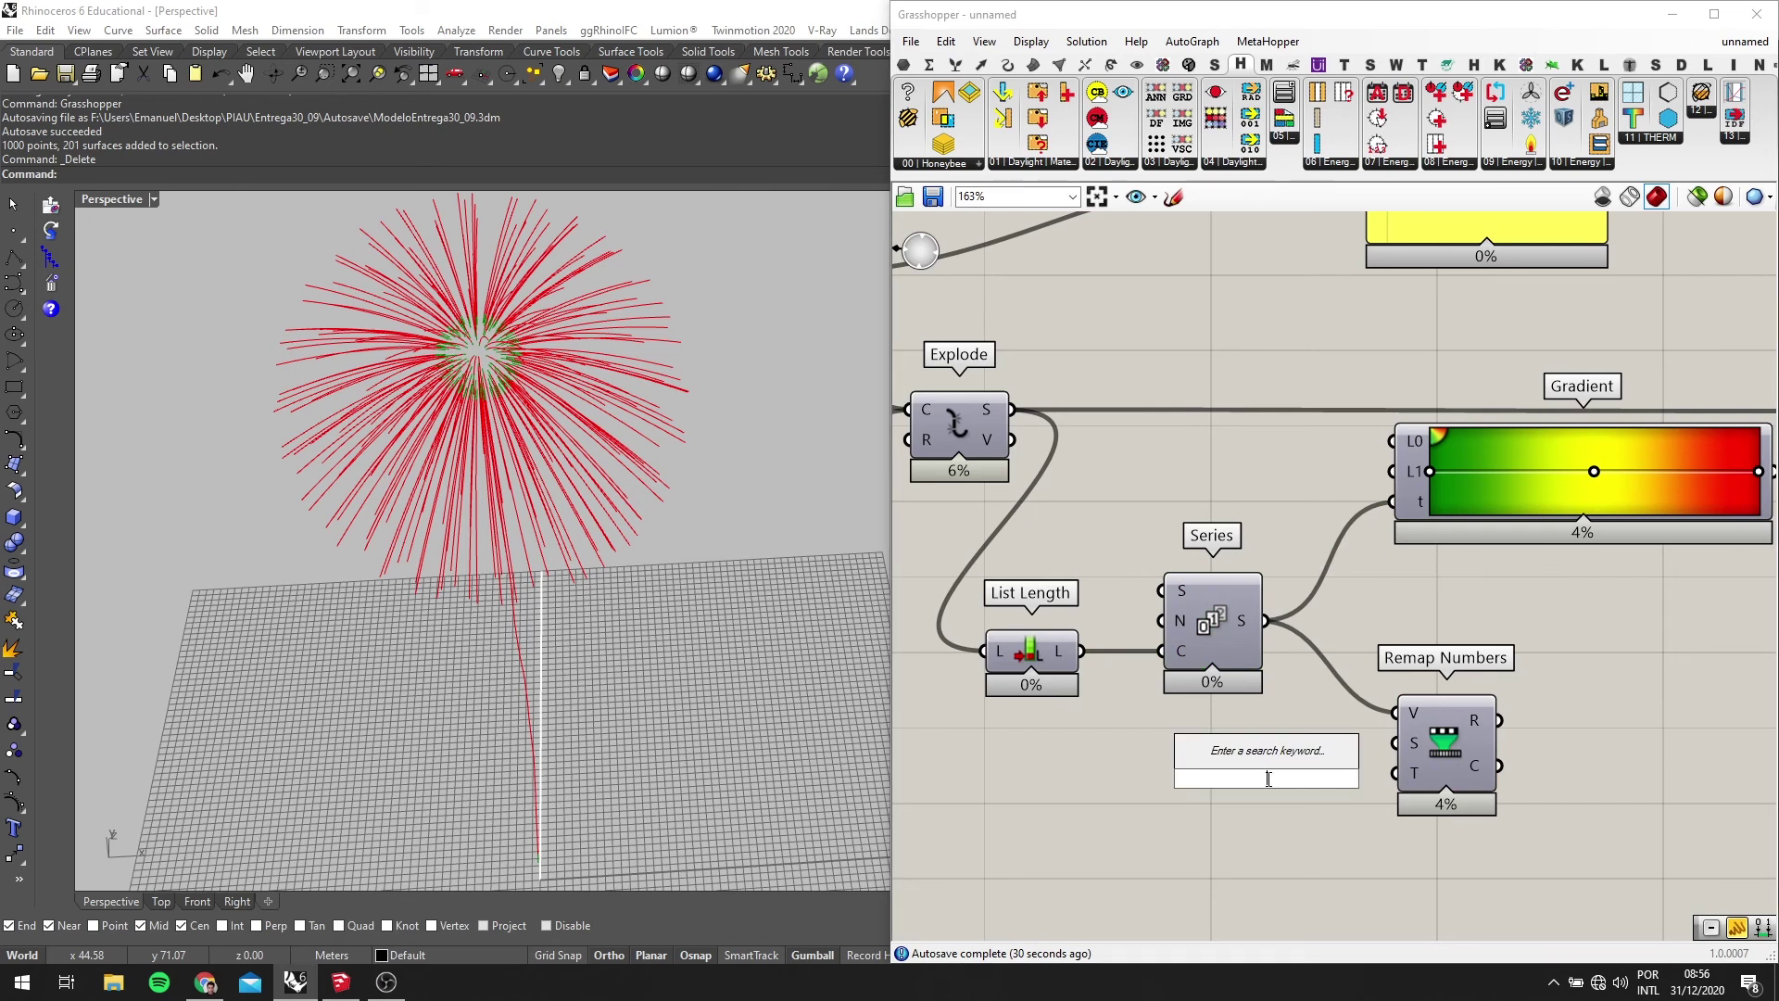
text(B)
text(ounds)
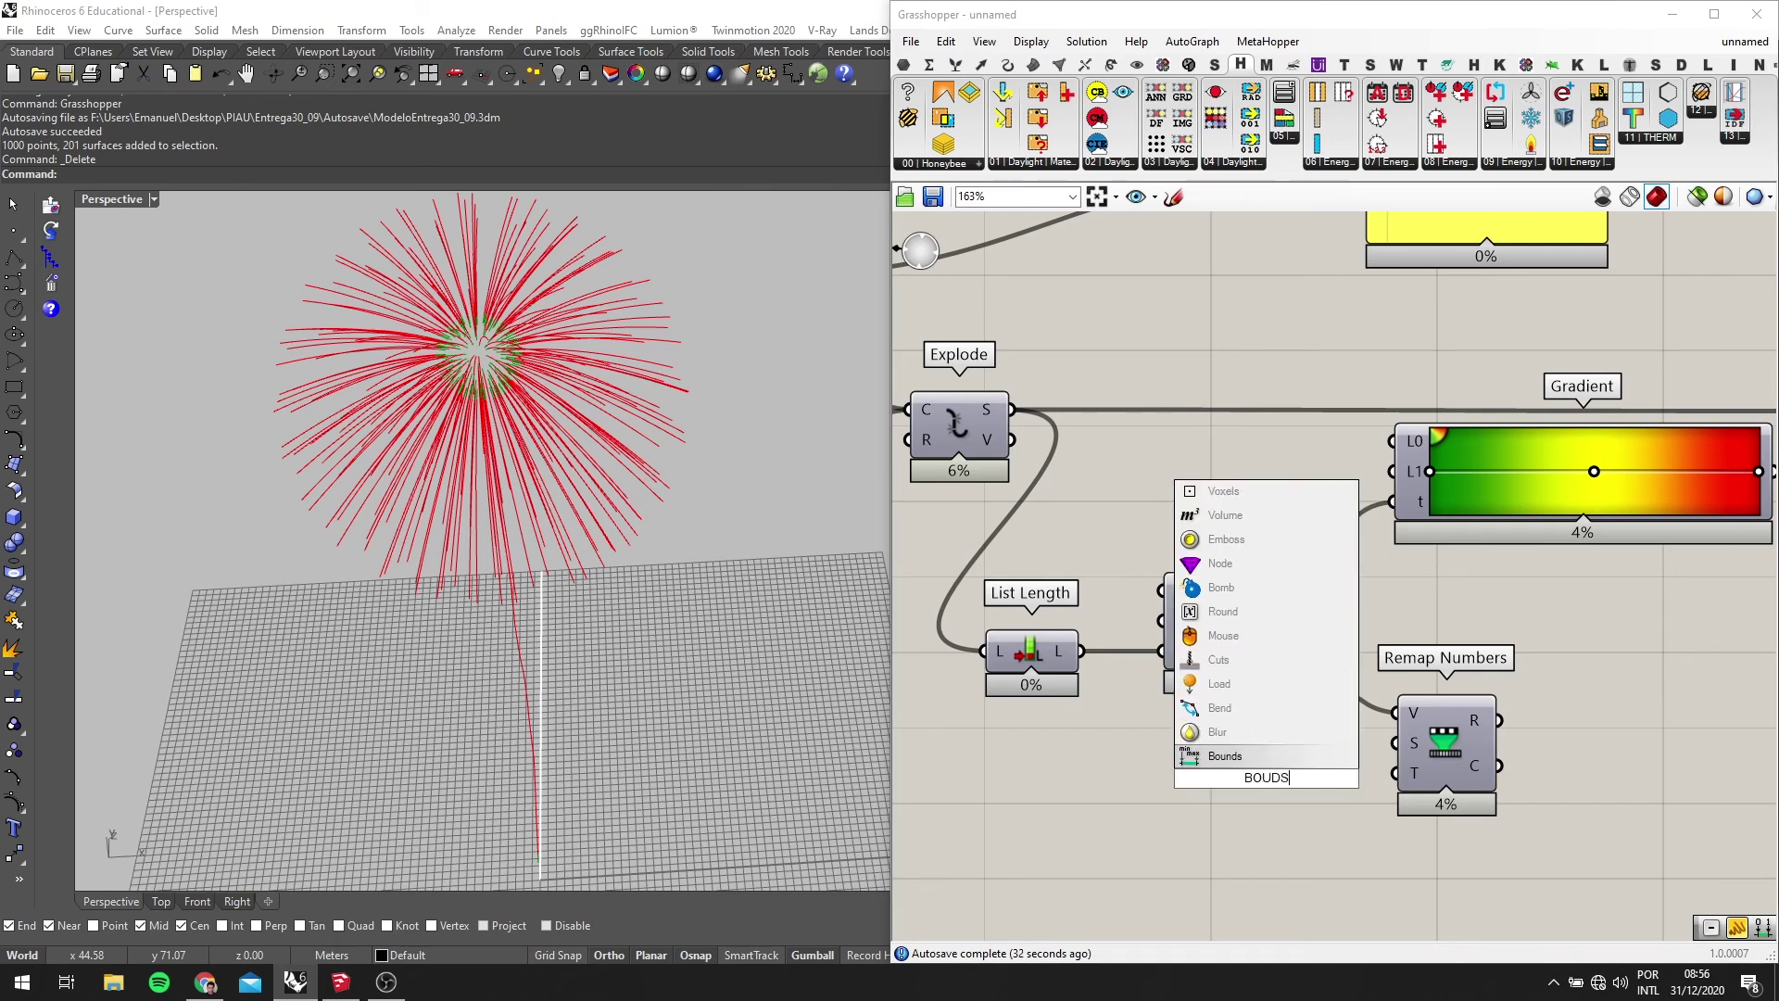
key(Return)
drag(1289, 762, 1331, 736)
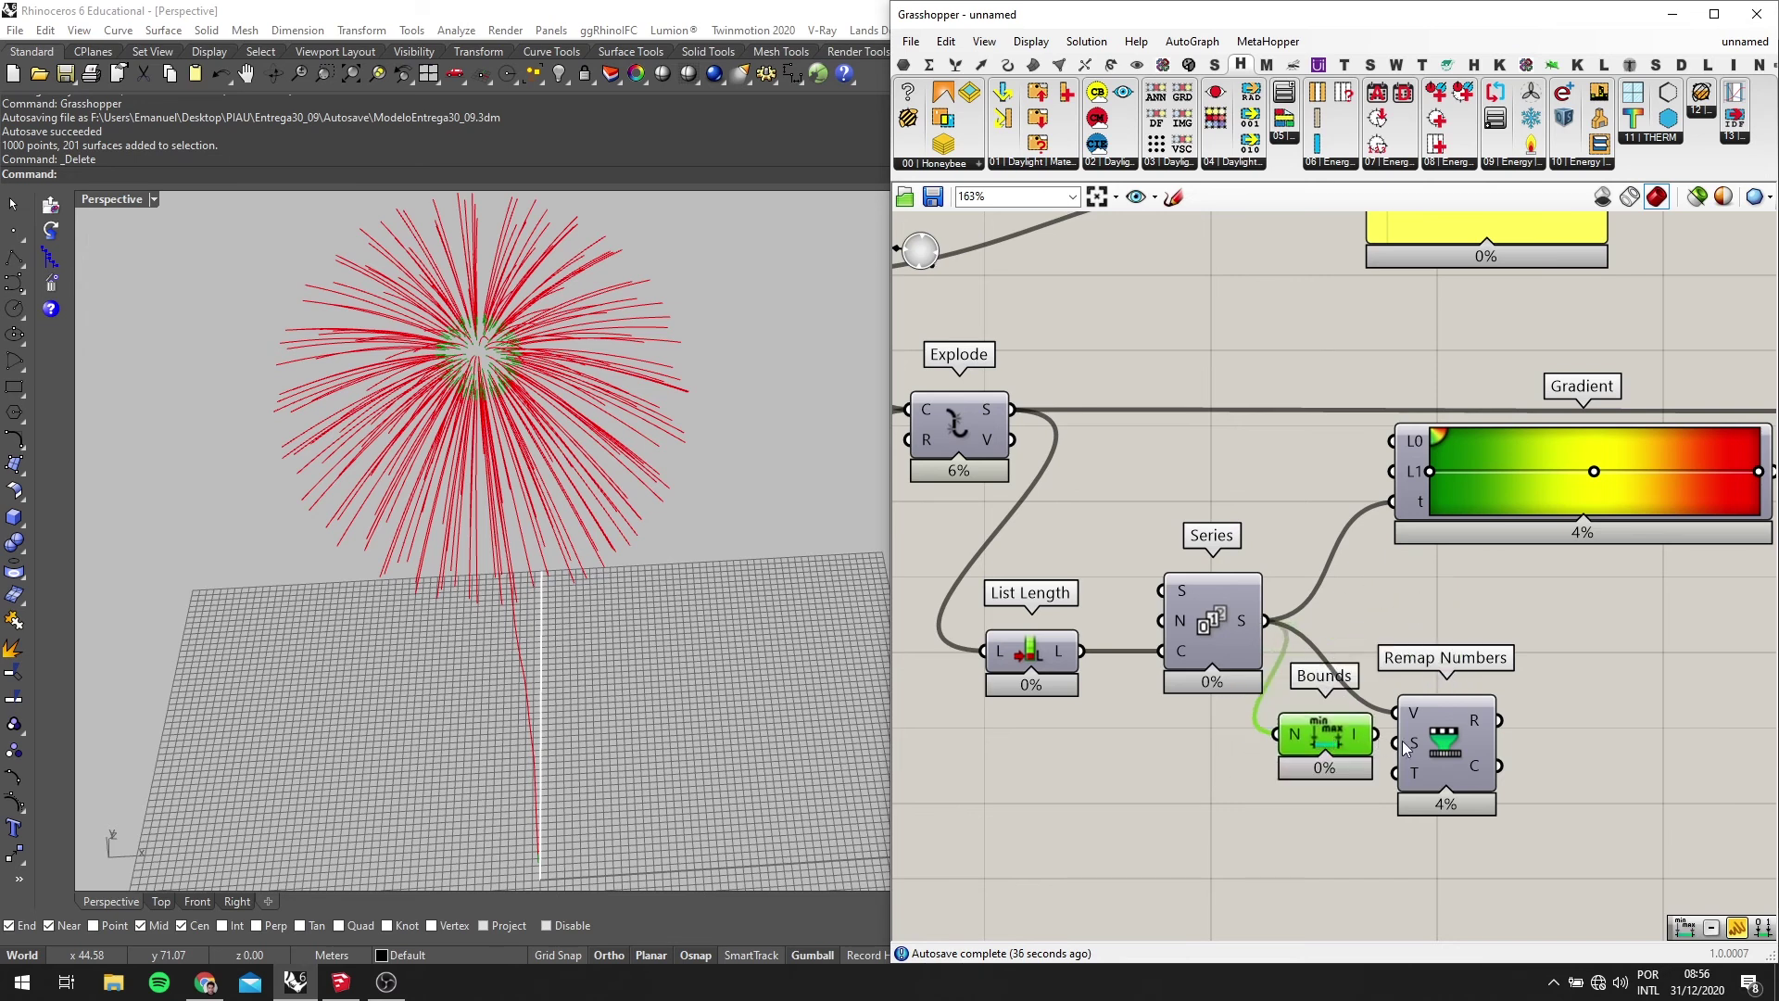
drag(1454, 751, 1475, 728)
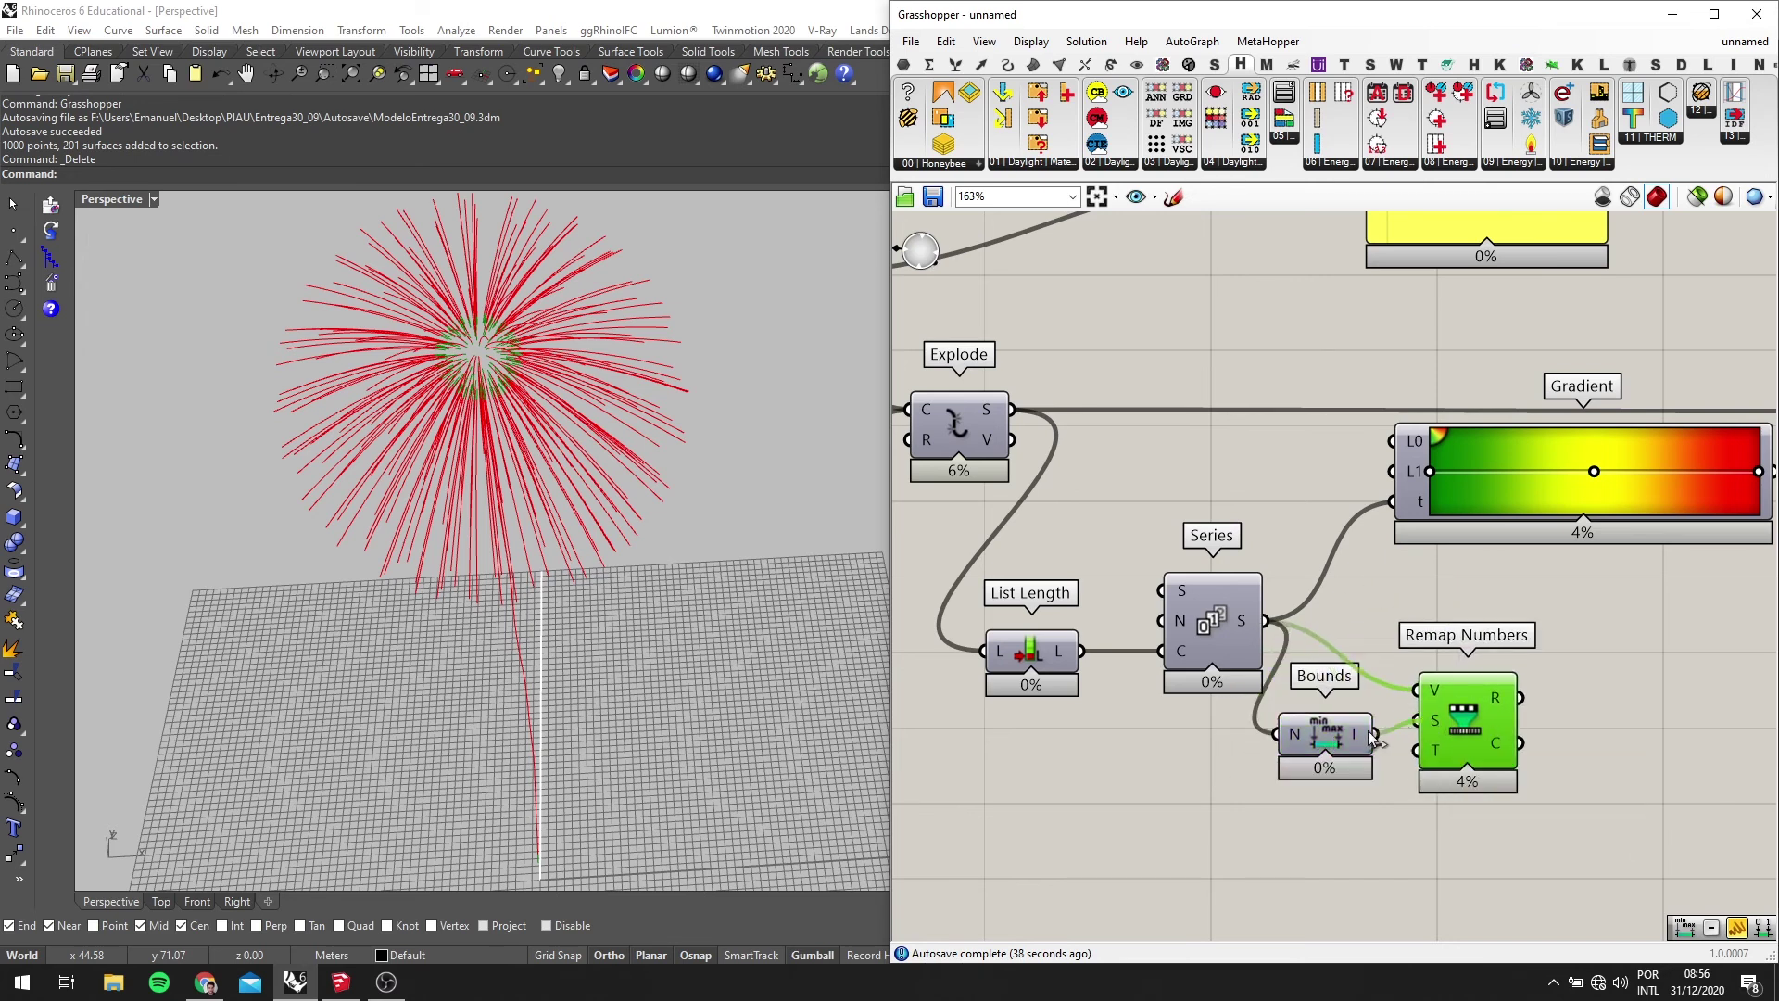
drag(1461, 747, 1465, 751)
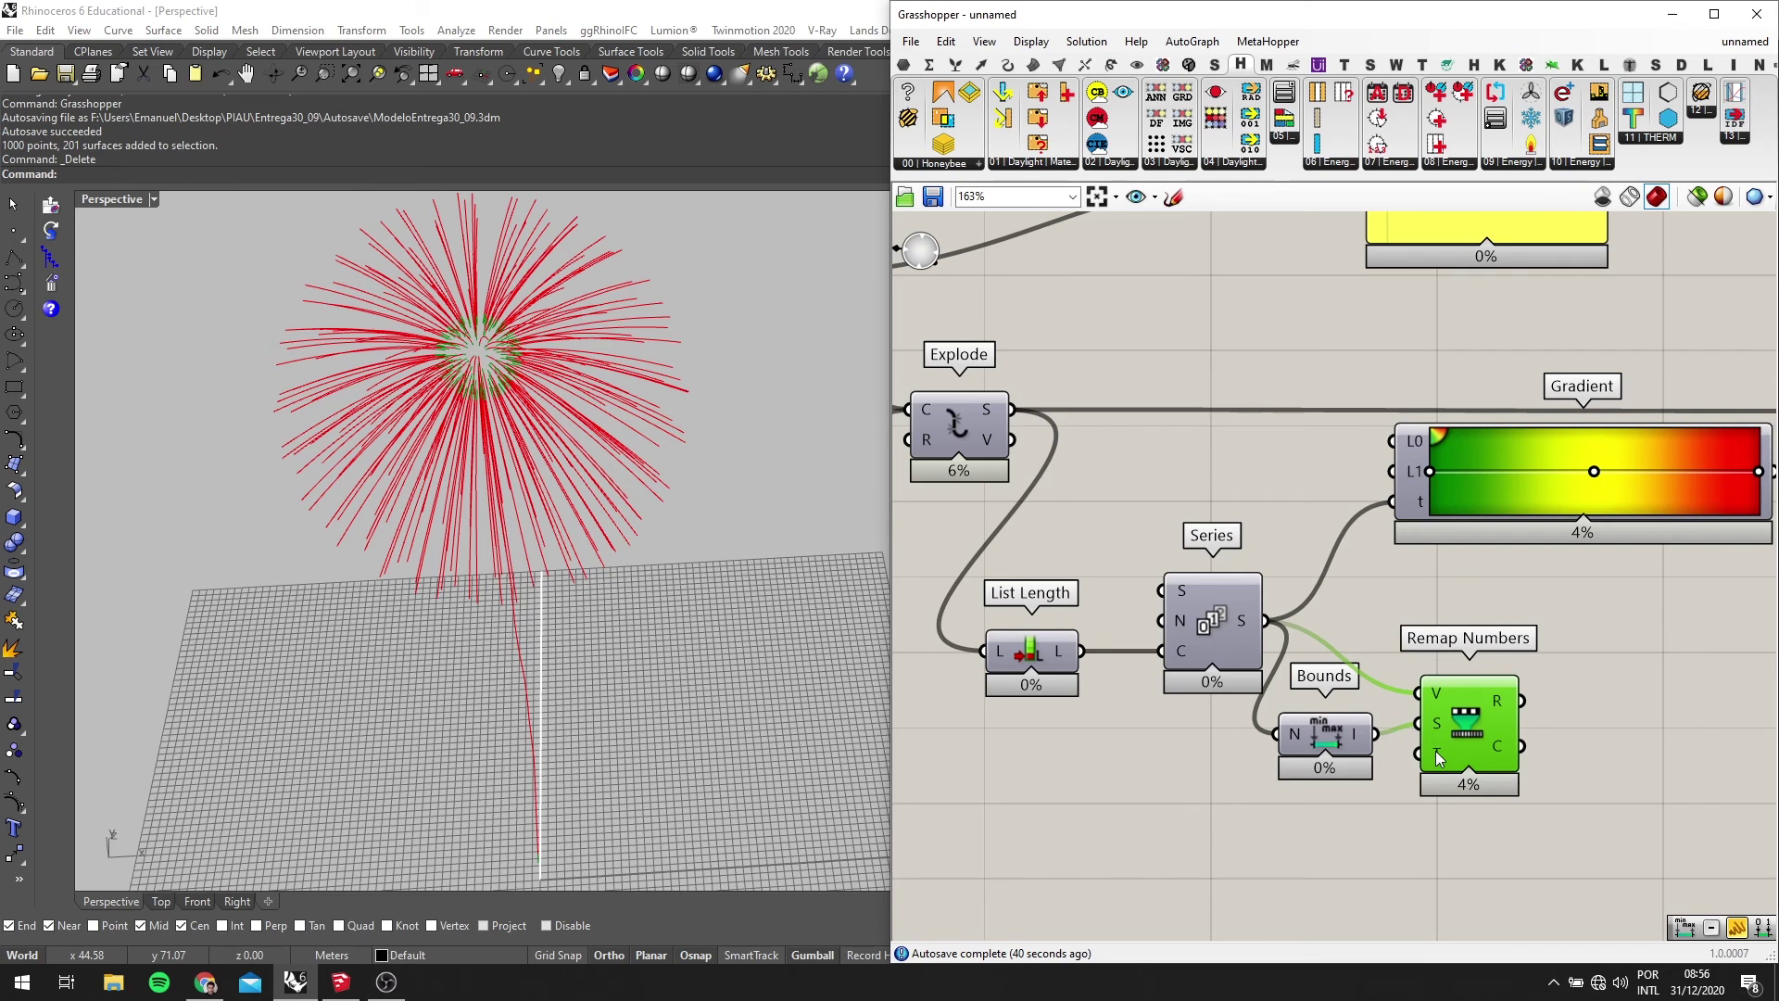
Replace the Series wire into Gradient's t input with Remap Numbers' R output and check the firework's colouring
drag(1521, 702, 1419, 507)
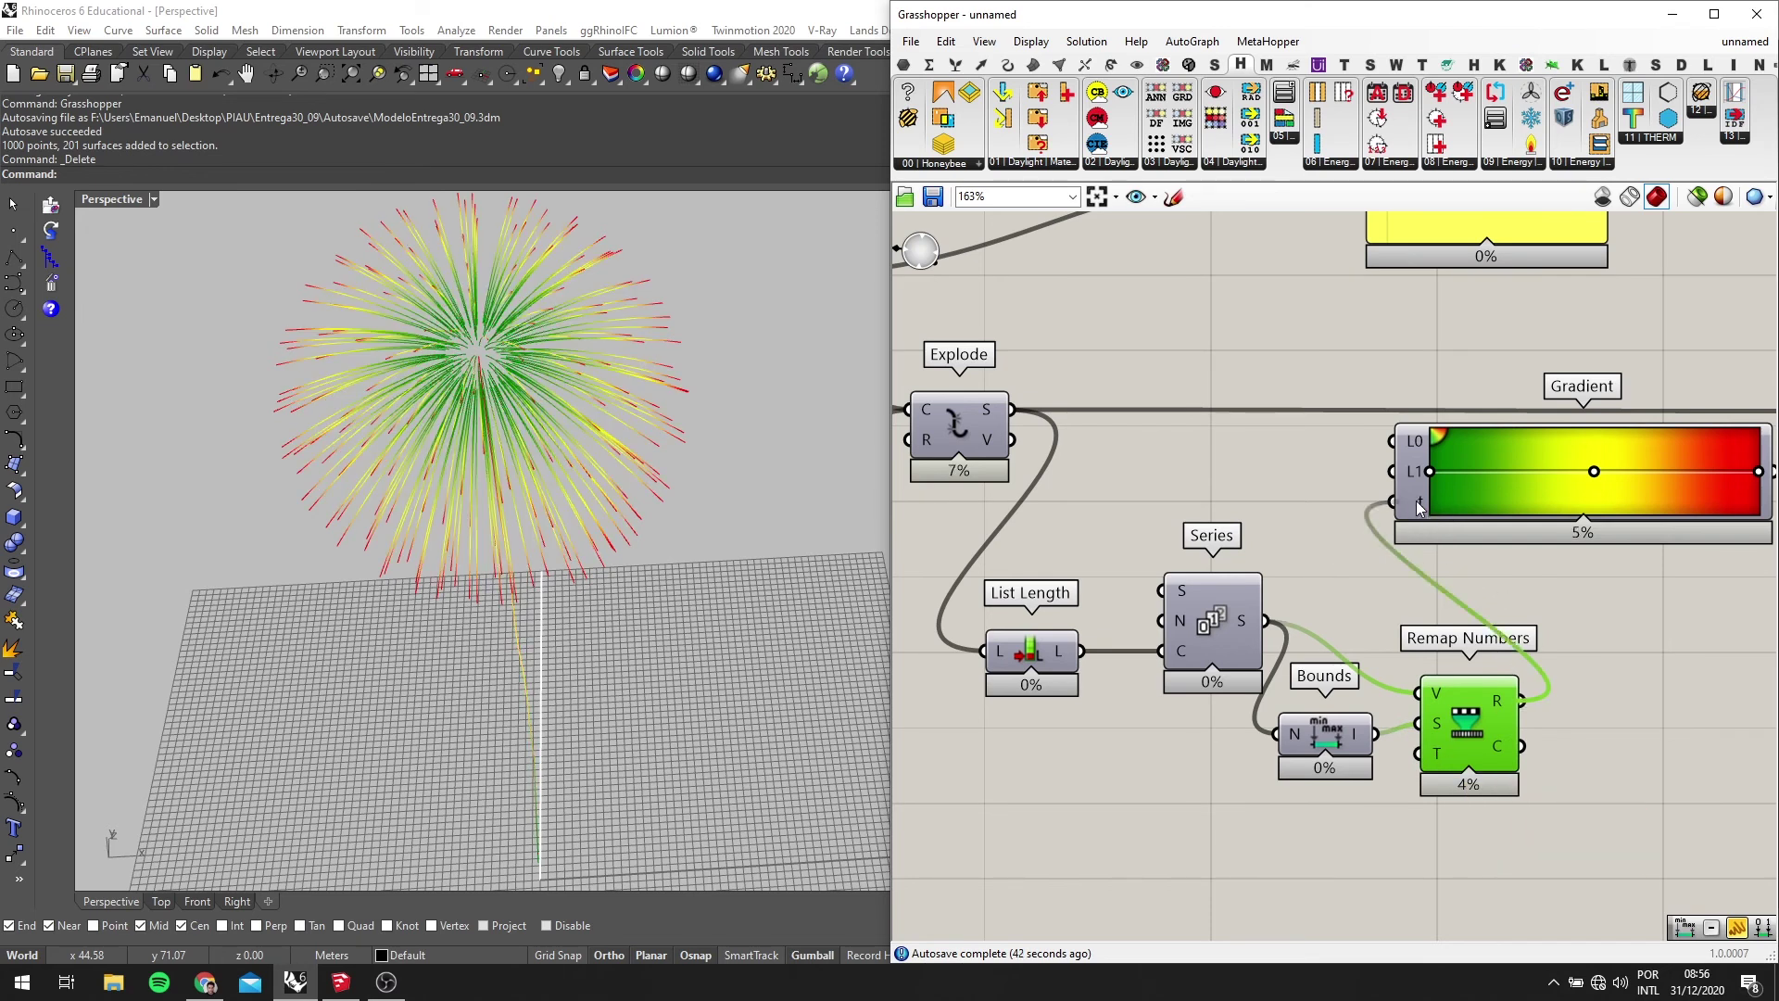
scroll(545, 636, down, 4)
right_drag(545, 636, 629, 538)
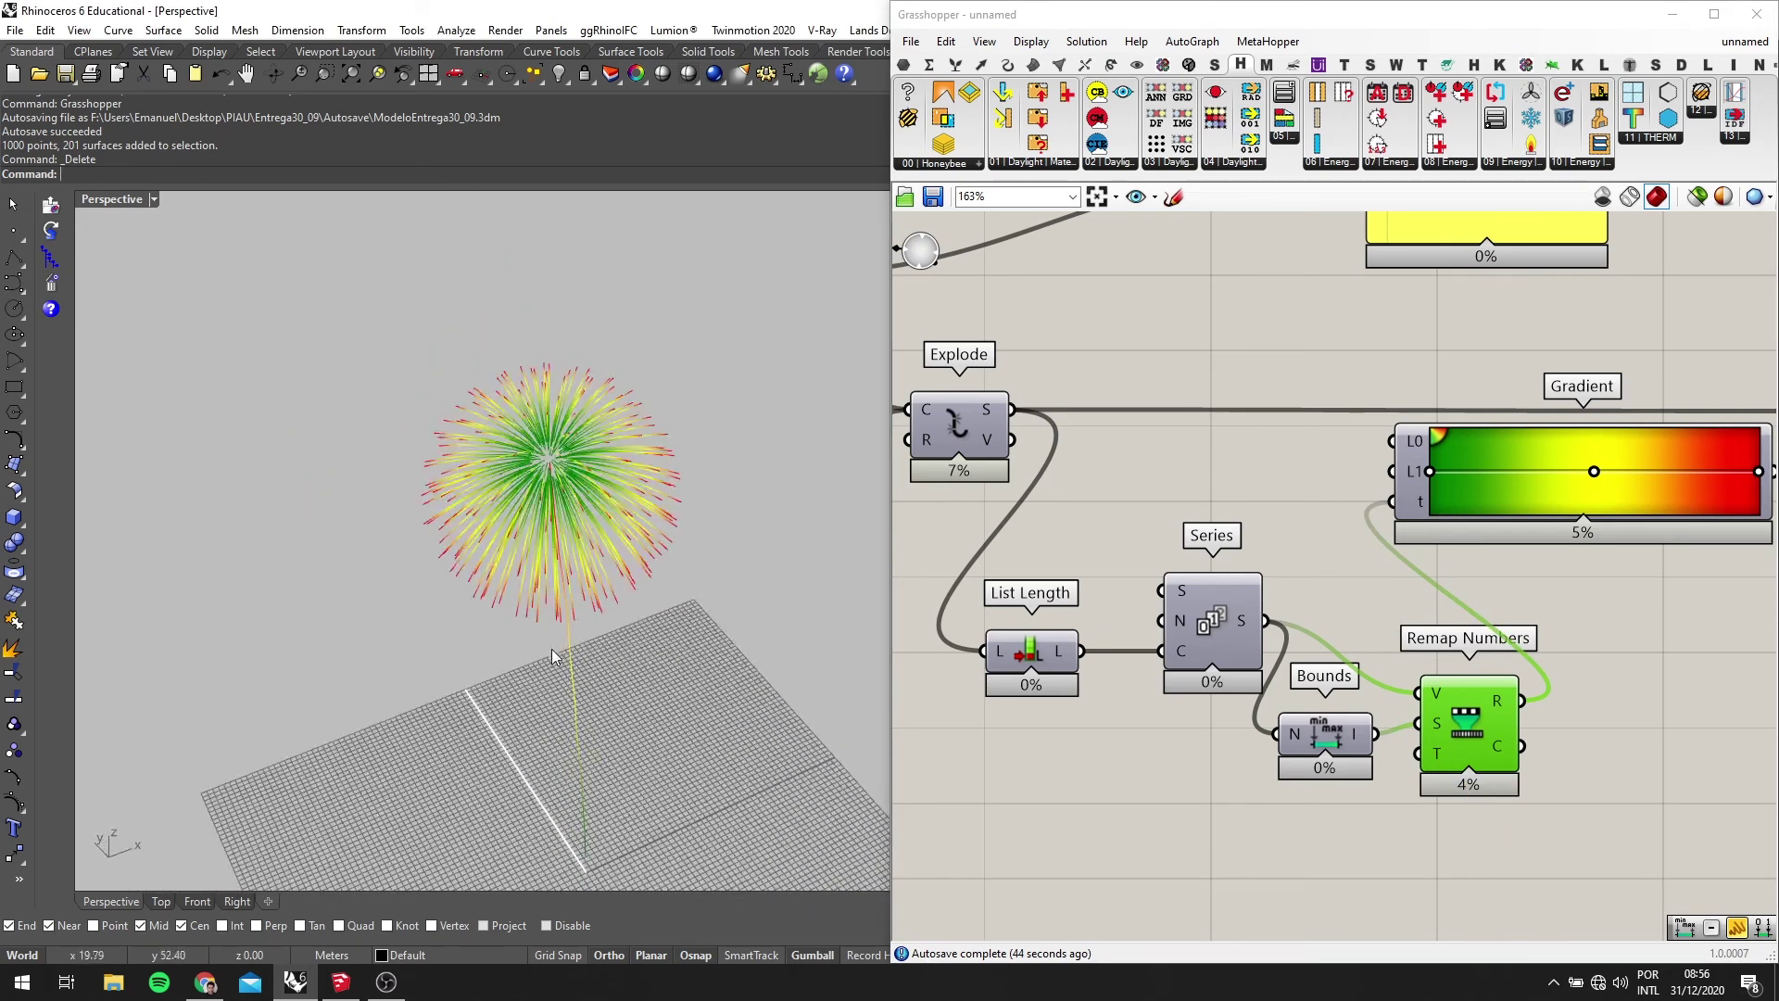
right_drag(553, 656, 561, 640)
Apply the pink-to-crimson preset to the Gradient component
right_drag(1654, 453, 1470, 515)
scroll(1497, 497, down, 2)
scroll(1620, 531, down, 4)
scroll(1627, 531, up, 2)
scroll(1470, 515, up, 2)
right_click(1471, 515)
mouse_move(1565, 619)
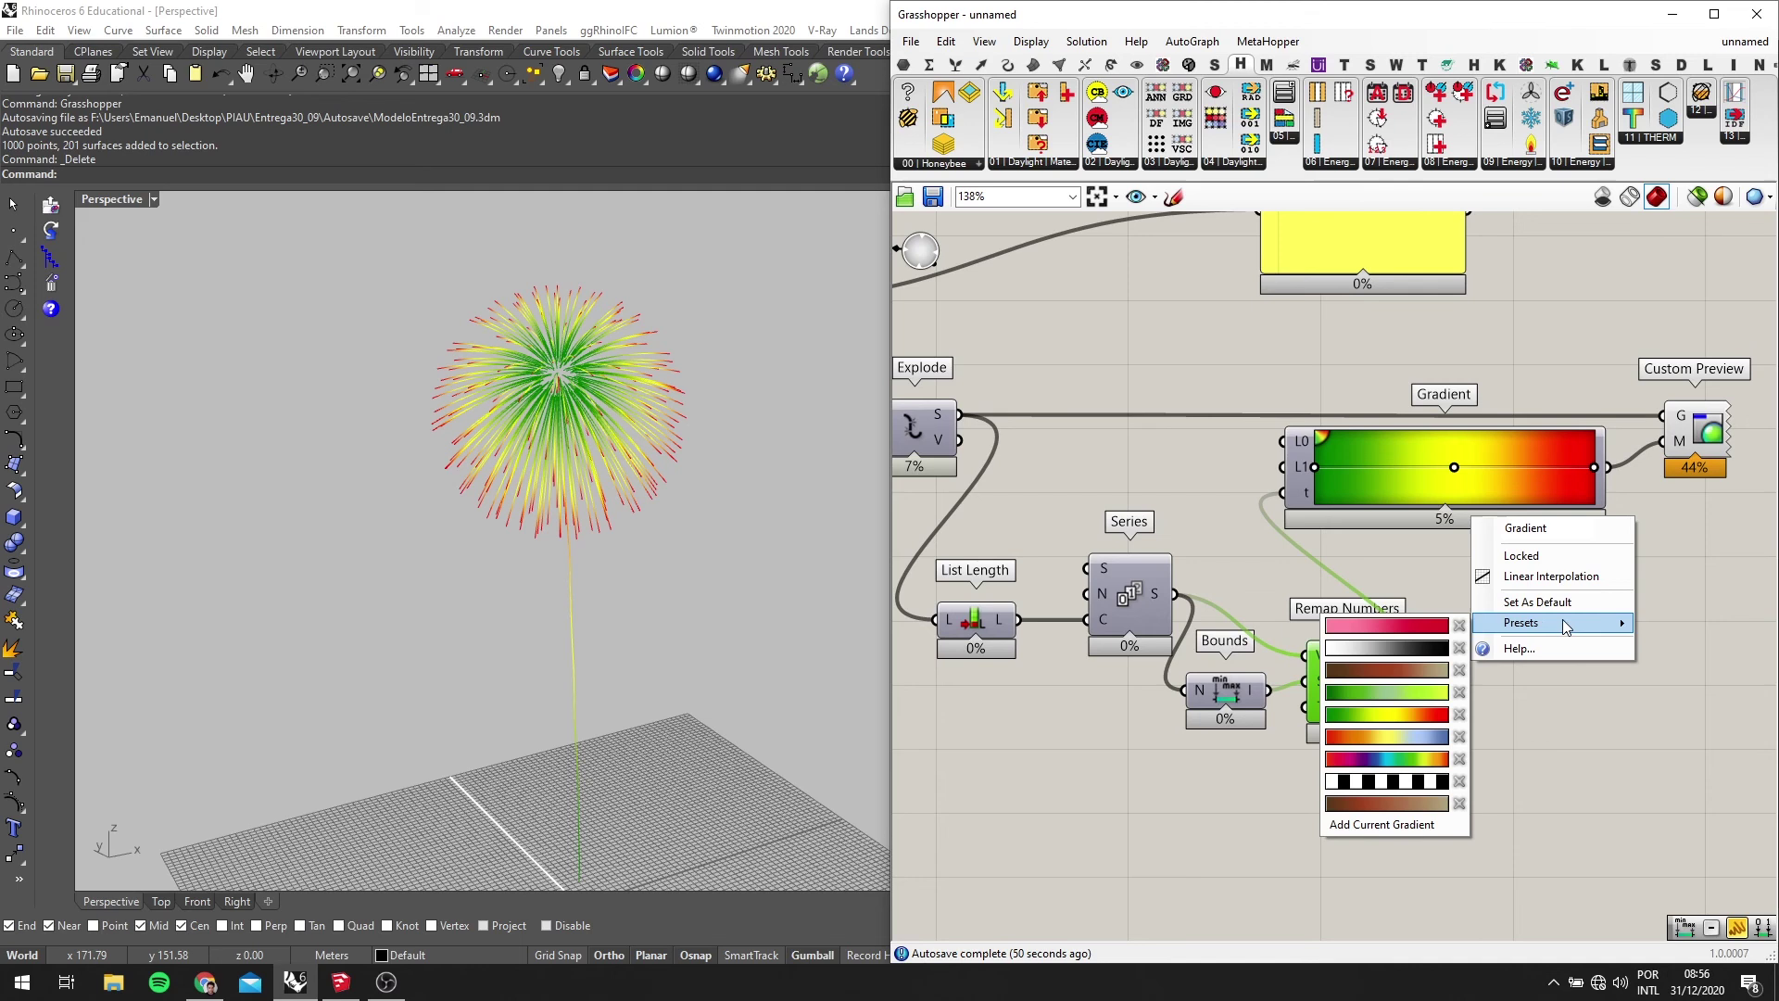
click(1416, 628)
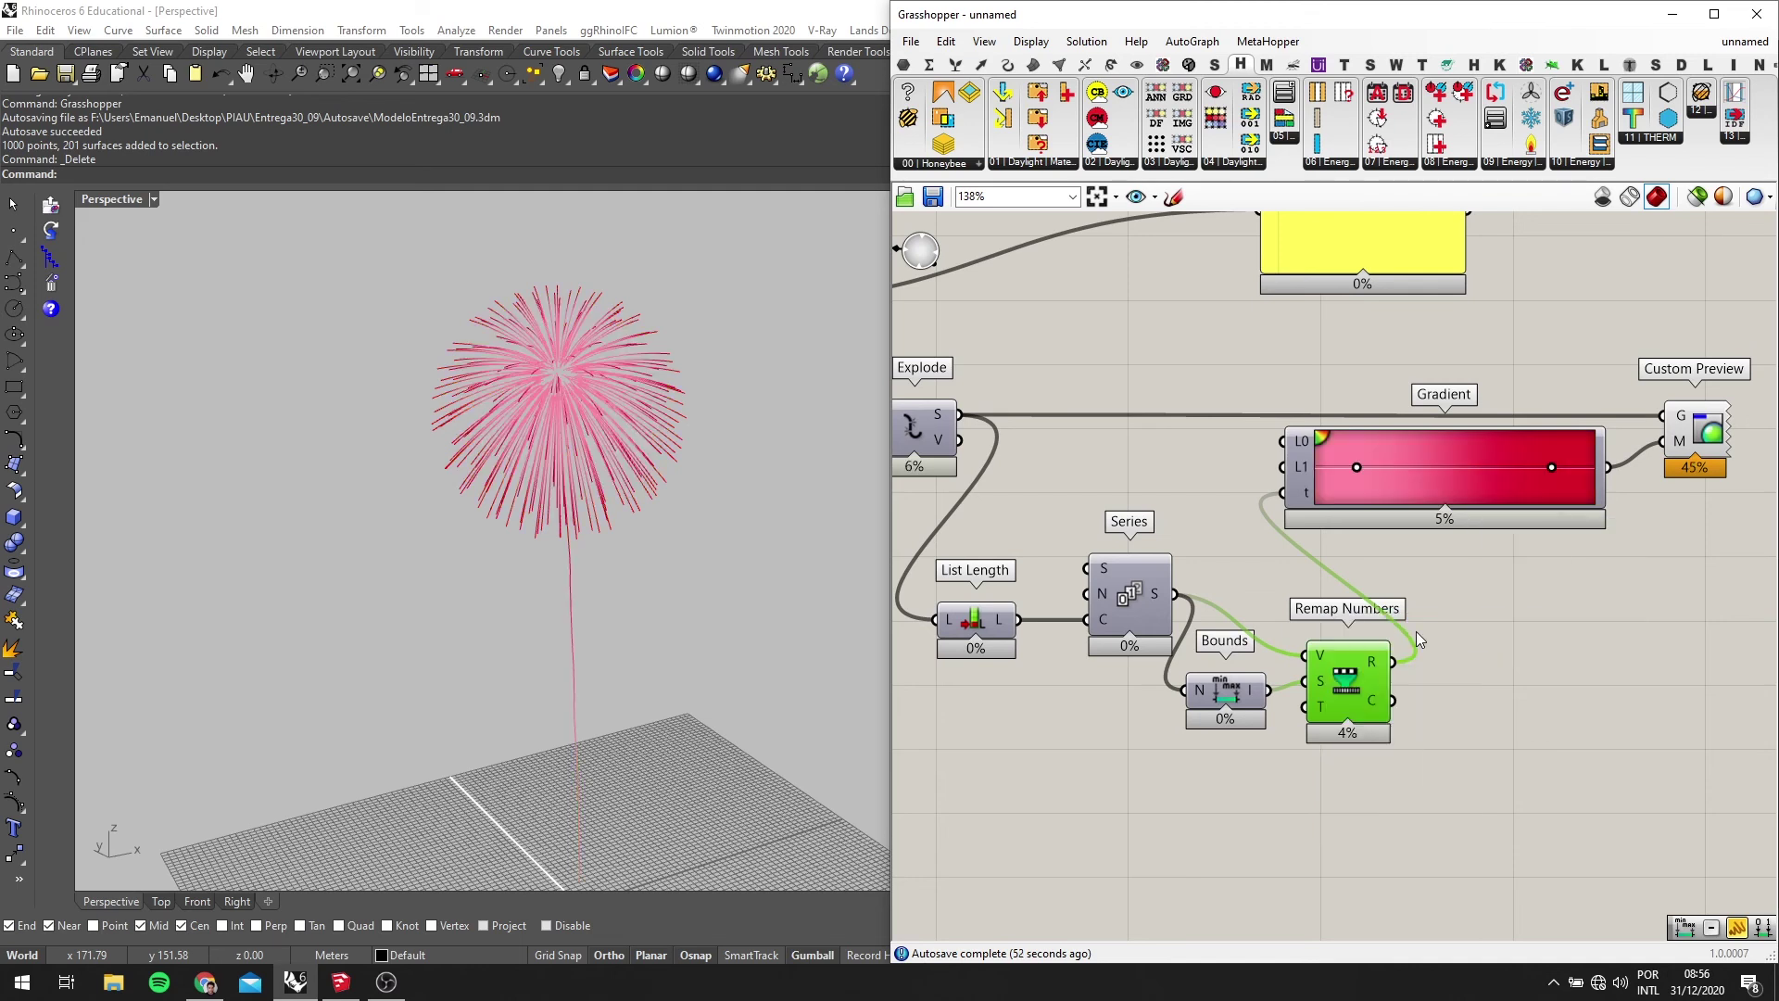
Examine the firework's burst and stem colouring up close and from a distance
scroll(552, 398, up, 5)
scroll(509, 429, up, 5)
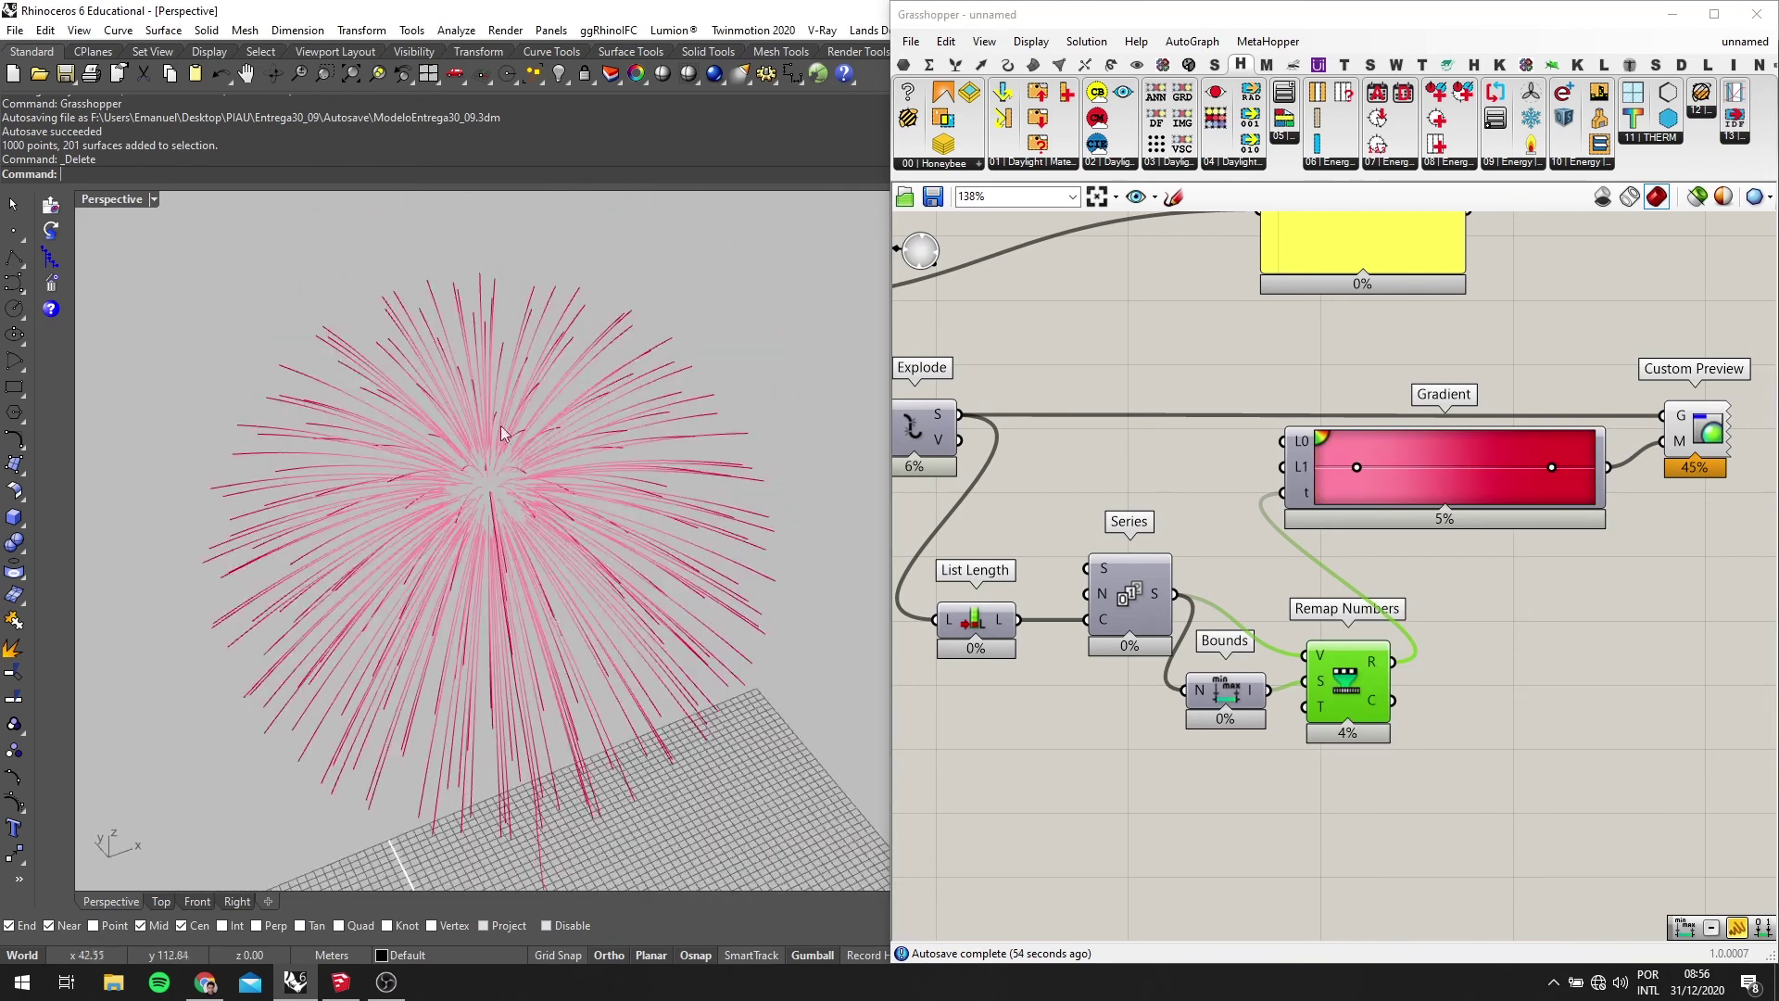
scroll(501, 338, down, 10)
scroll(602, 542, up, 6)
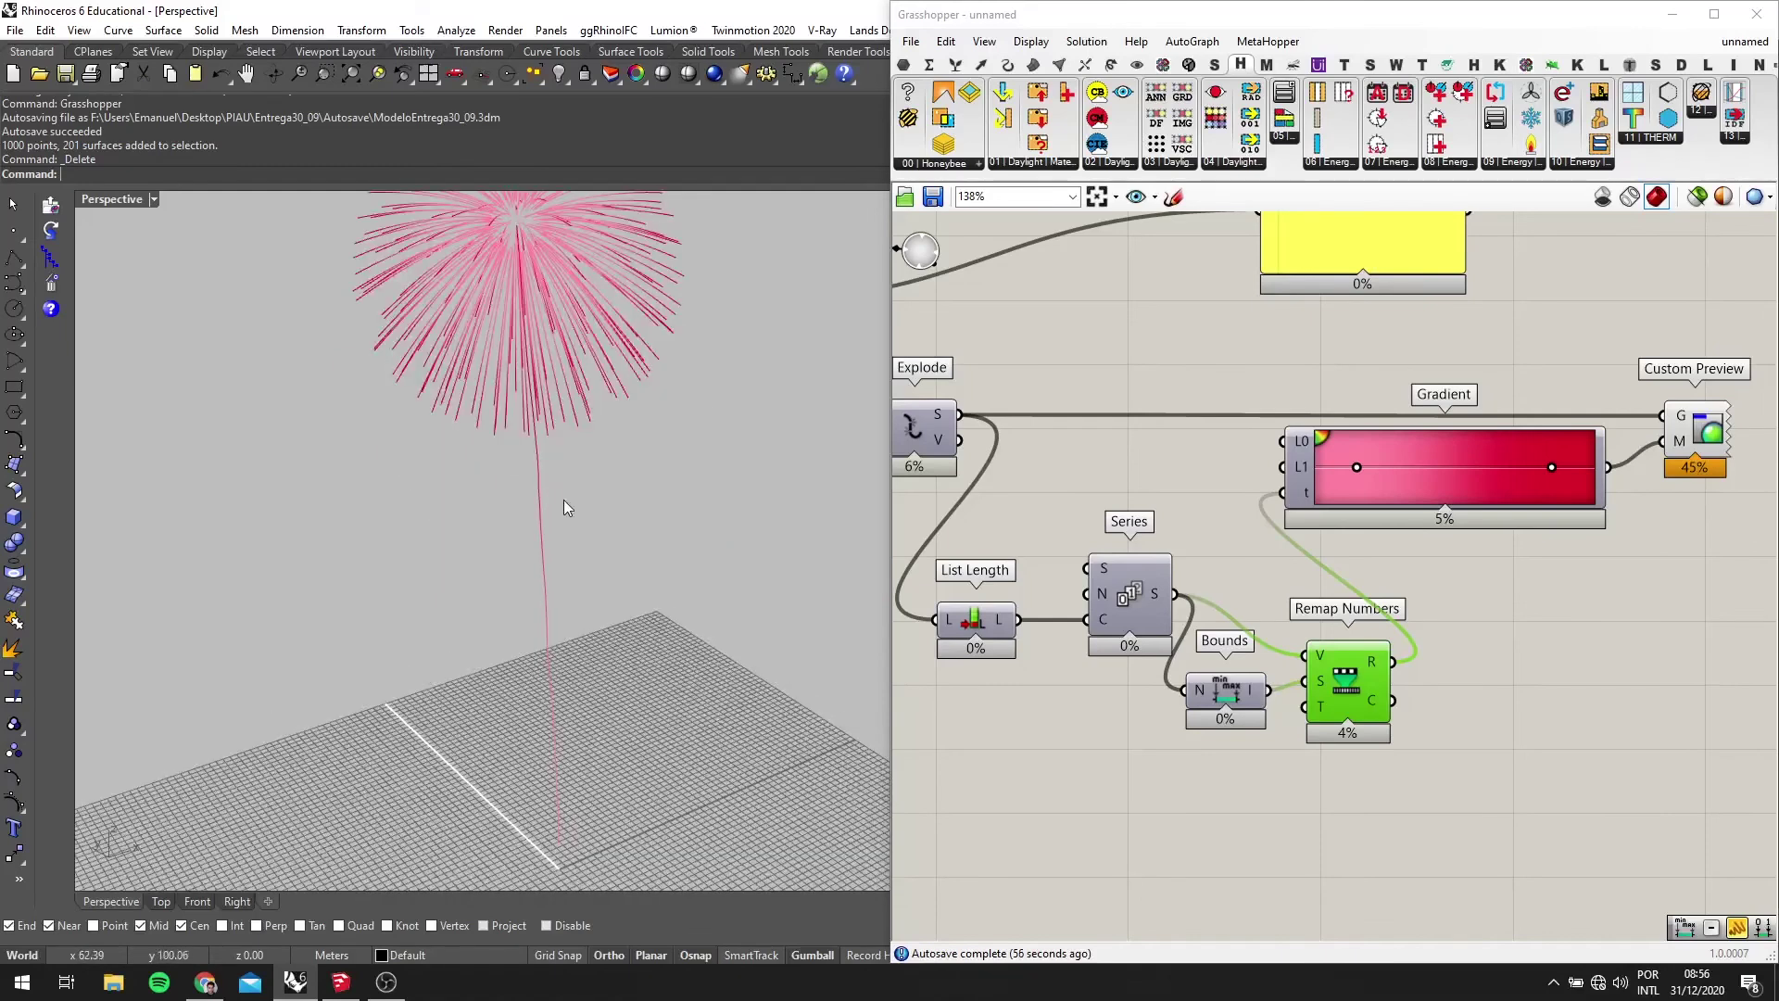
scroll(544, 343, down, 5)
scroll(531, 243, up, 6)
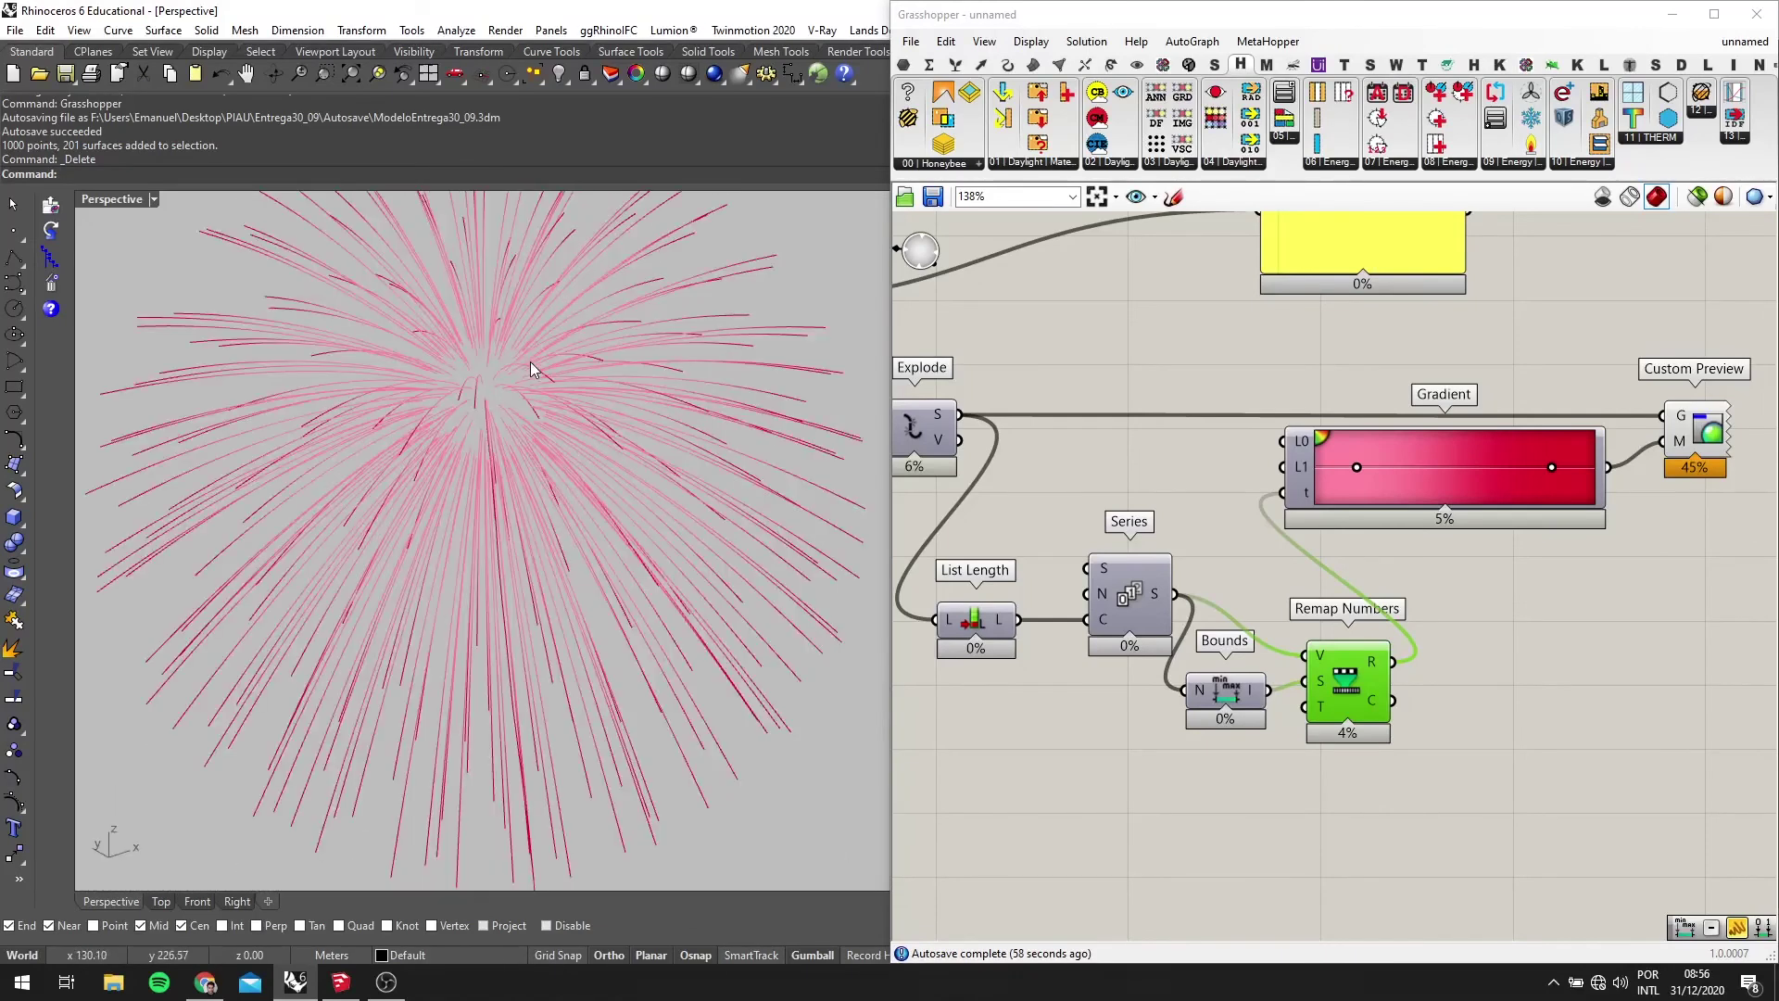
scroll(1242, 426, up, 2)
Open the Gradient Editor and add a white grip at parameter 0 of the gradient
drag(1421, 500, 1523, 499)
right_click(1387, 502)
click(1409, 481)
double_click(1410, 480)
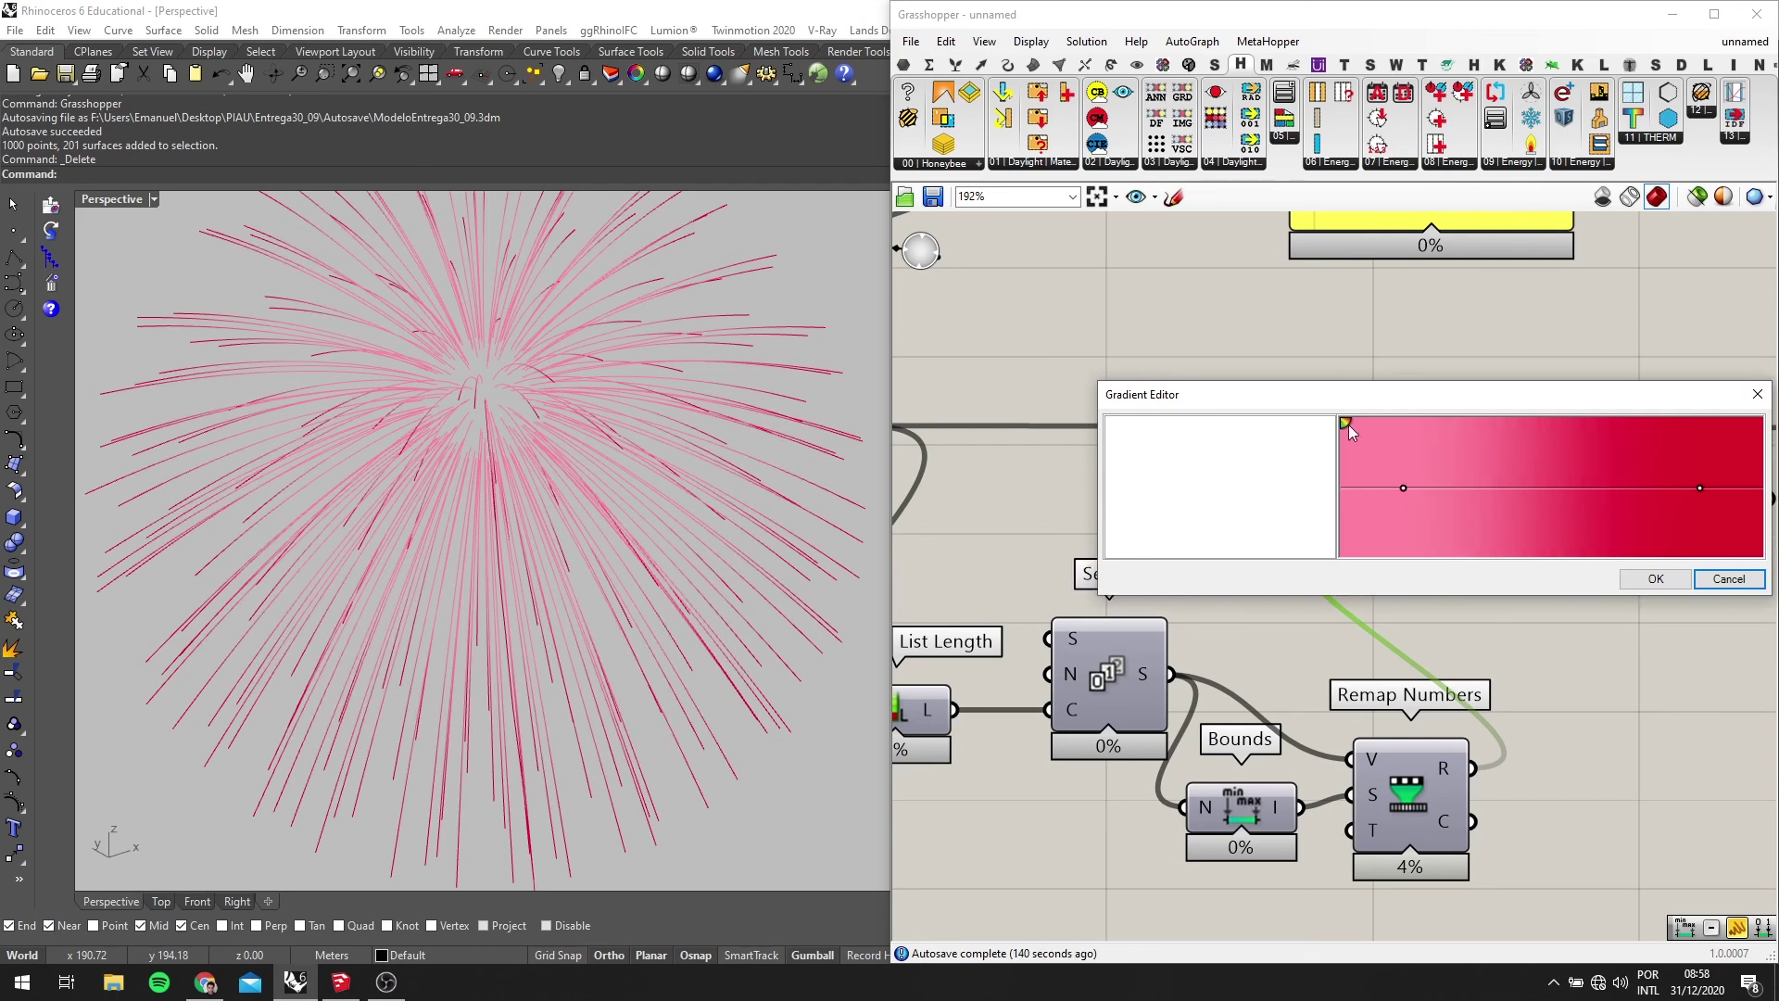
click(1348, 428)
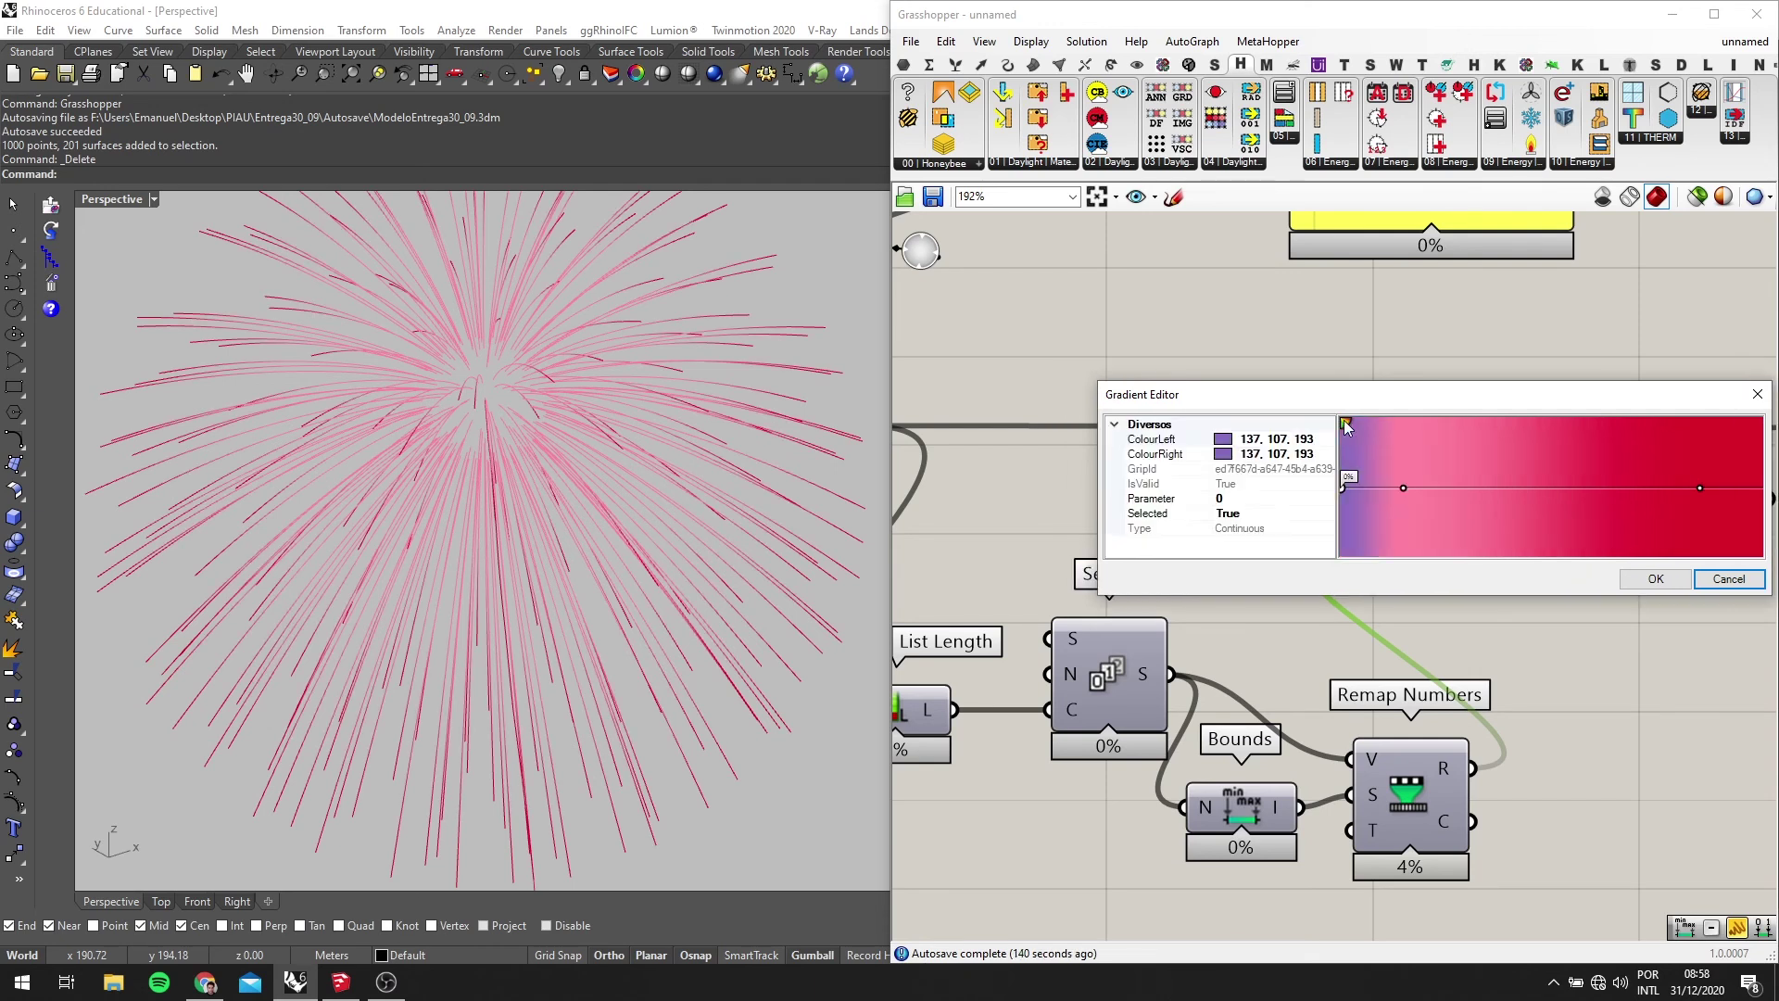
right_click(1346, 494)
drag(1502, 572, 1573, 407)
Move the pink grip to about 54% and the crimson grip closer to the gradient's end, and accept the edited gradient
drag(1403, 487, 1516, 488)
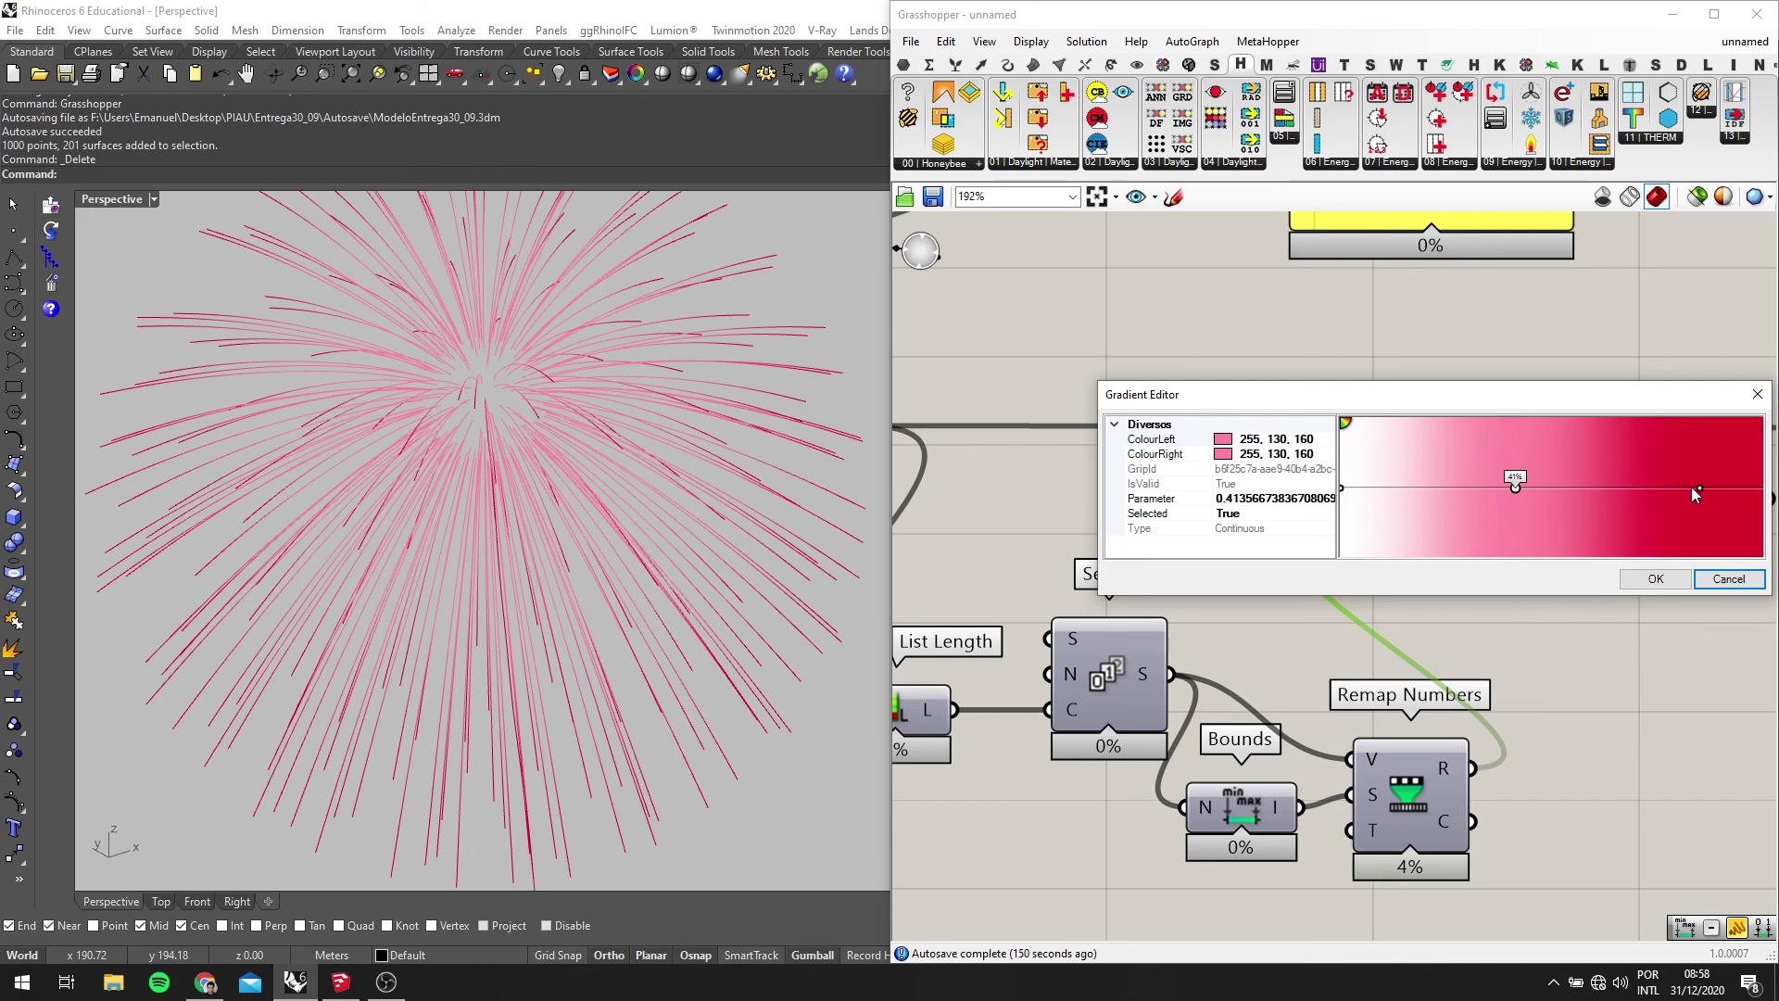
drag(1701, 487, 1727, 488)
drag(1516, 487, 1570, 489)
click(1656, 579)
Examine the white-to-crimson colour transition along the burst and stem from several distances
scroll(683, 454, down, 5)
scroll(636, 475, down, 4)
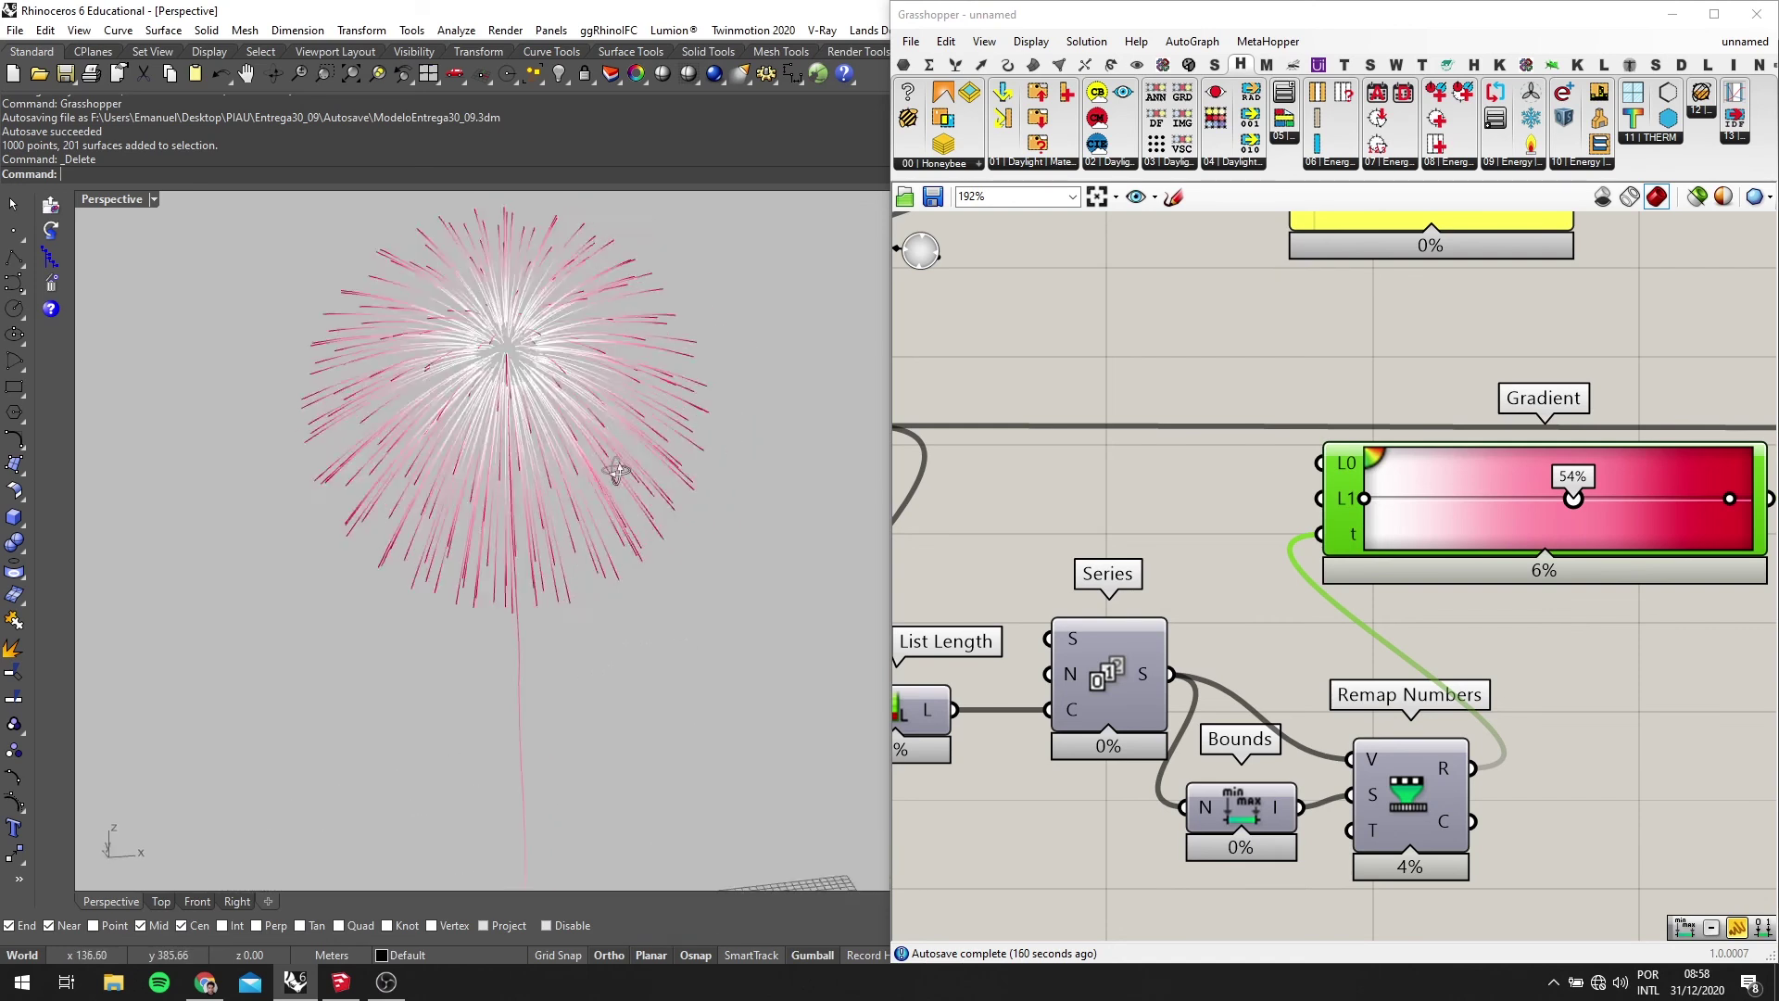
right_drag(560, 526, 609, 624)
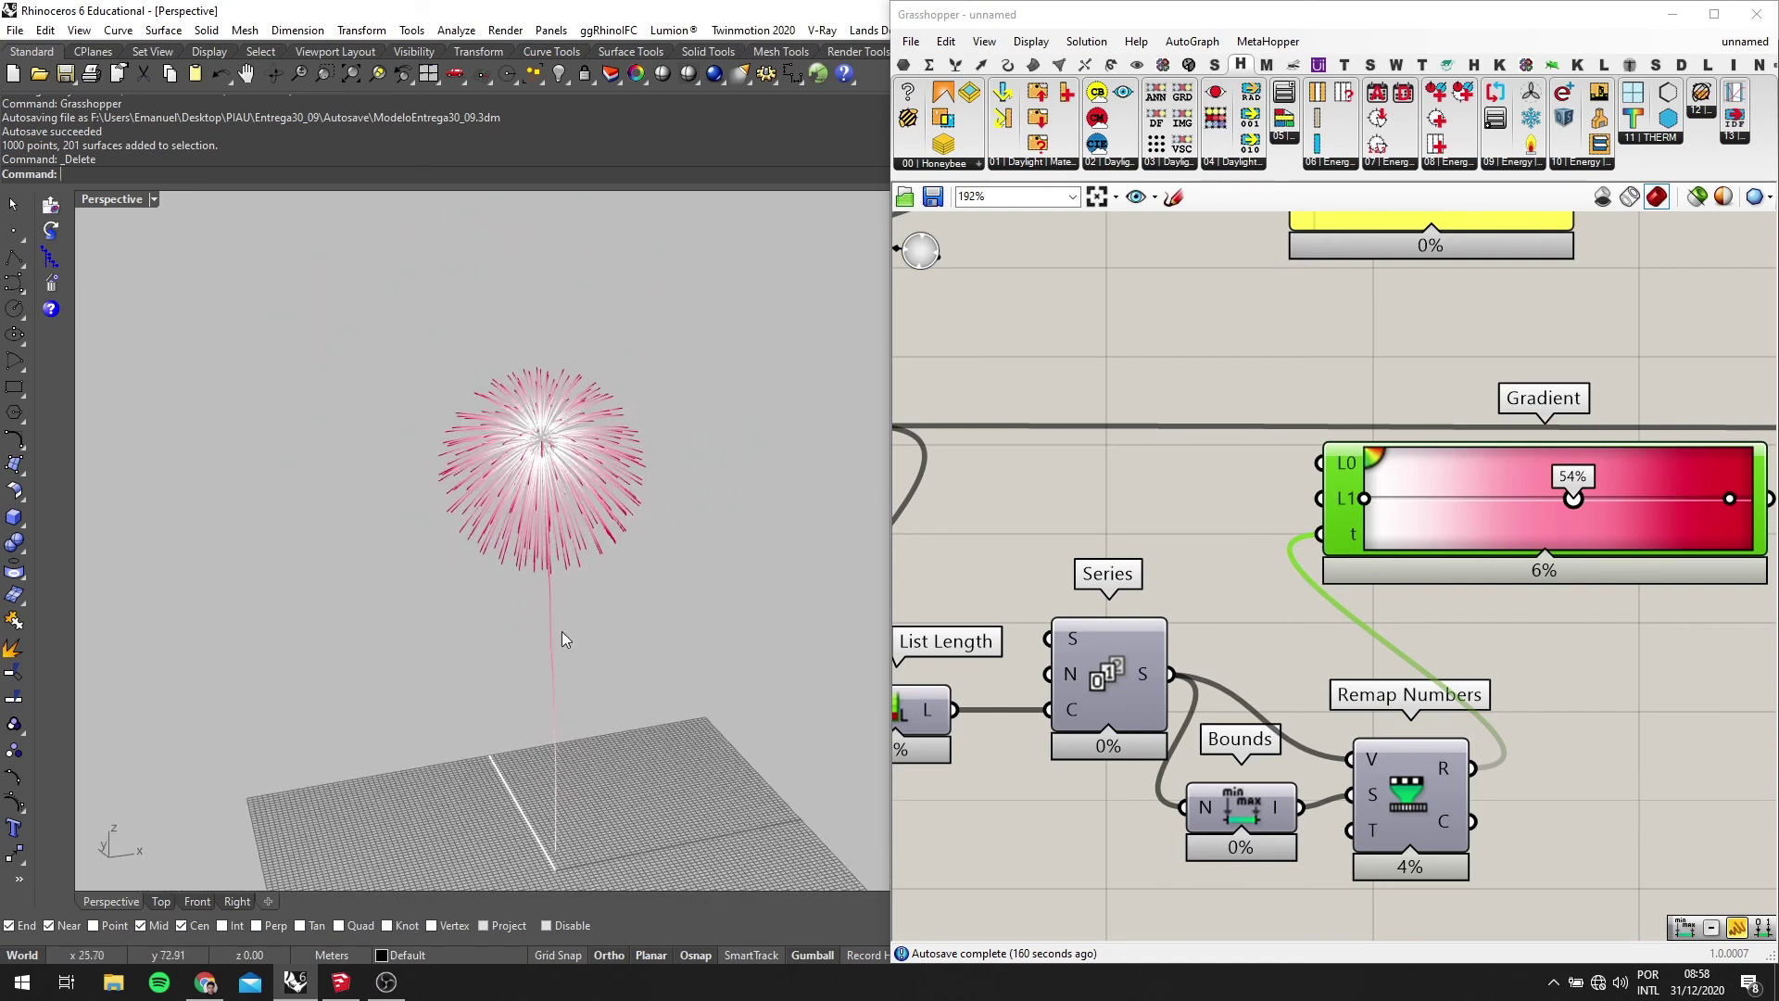
scroll(506, 453, up, 9)
scroll(573, 303, down, 6)
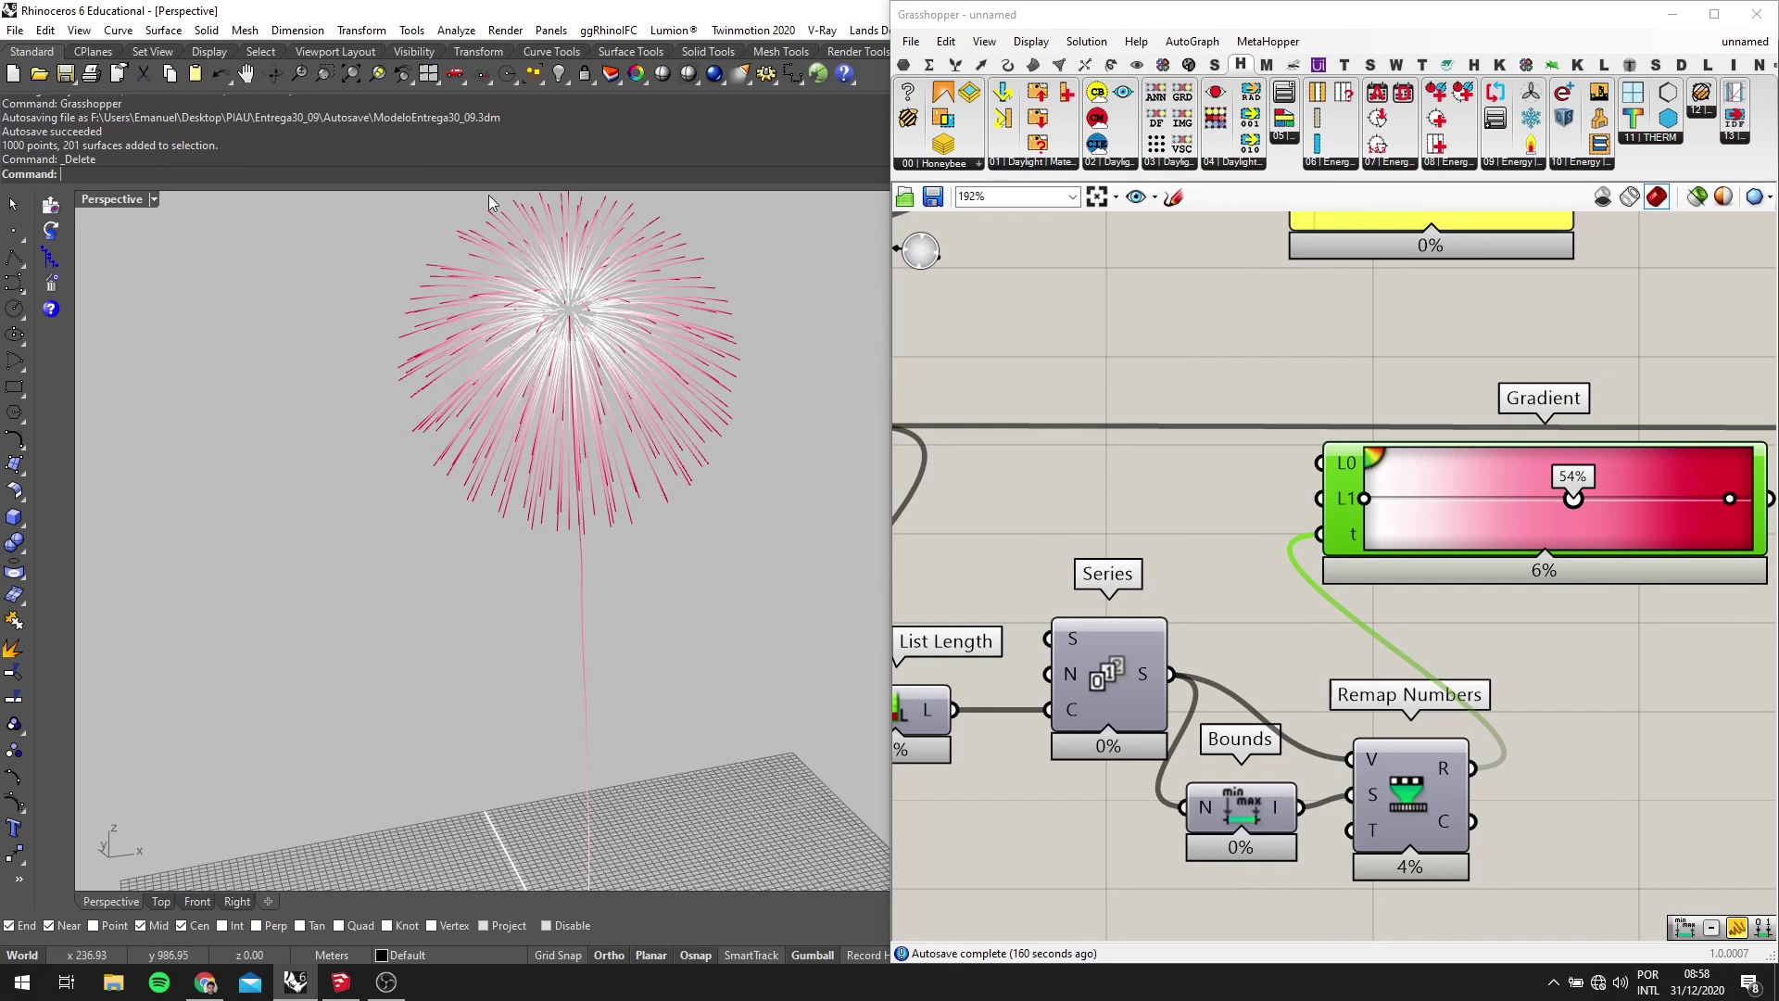
scroll(745, 443, down, 2)
scroll(1288, 501, down, 3)
scroll(1378, 486, up, 3)
Shift the gradient's pink grip towards the white start directly on the Gradient component
drag(1516, 511, 1457, 511)
right_drag(435, 371, 352, 416)
right_drag(795, 442, 738, 413)
scroll(1135, 385, down, 2)
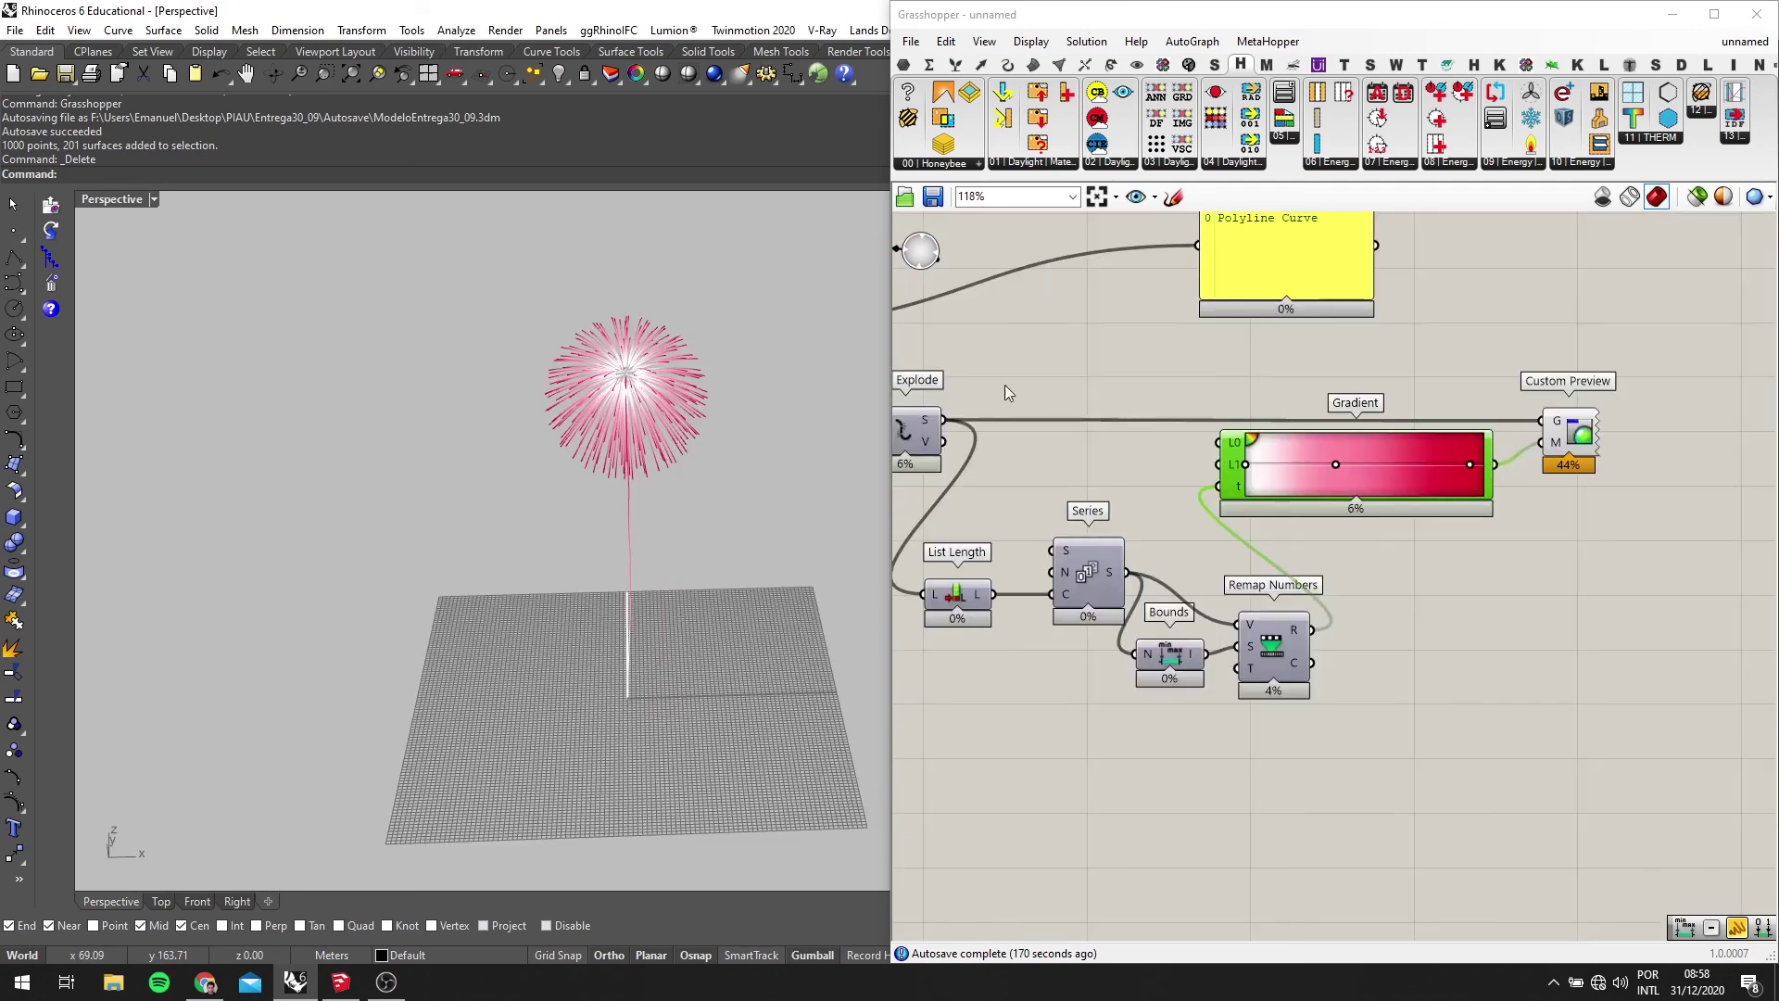
Retrigger the stem's Loop Start with its Button twice to regrow the firework
right_drag(1004, 385, 1079, 416)
scroll(1079, 416, down, 5)
right_drag(982, 491, 1590, 461)
right_drag(1184, 387, 1753, 453)
scroll(1056, 362, up, 4)
click(1117, 348)
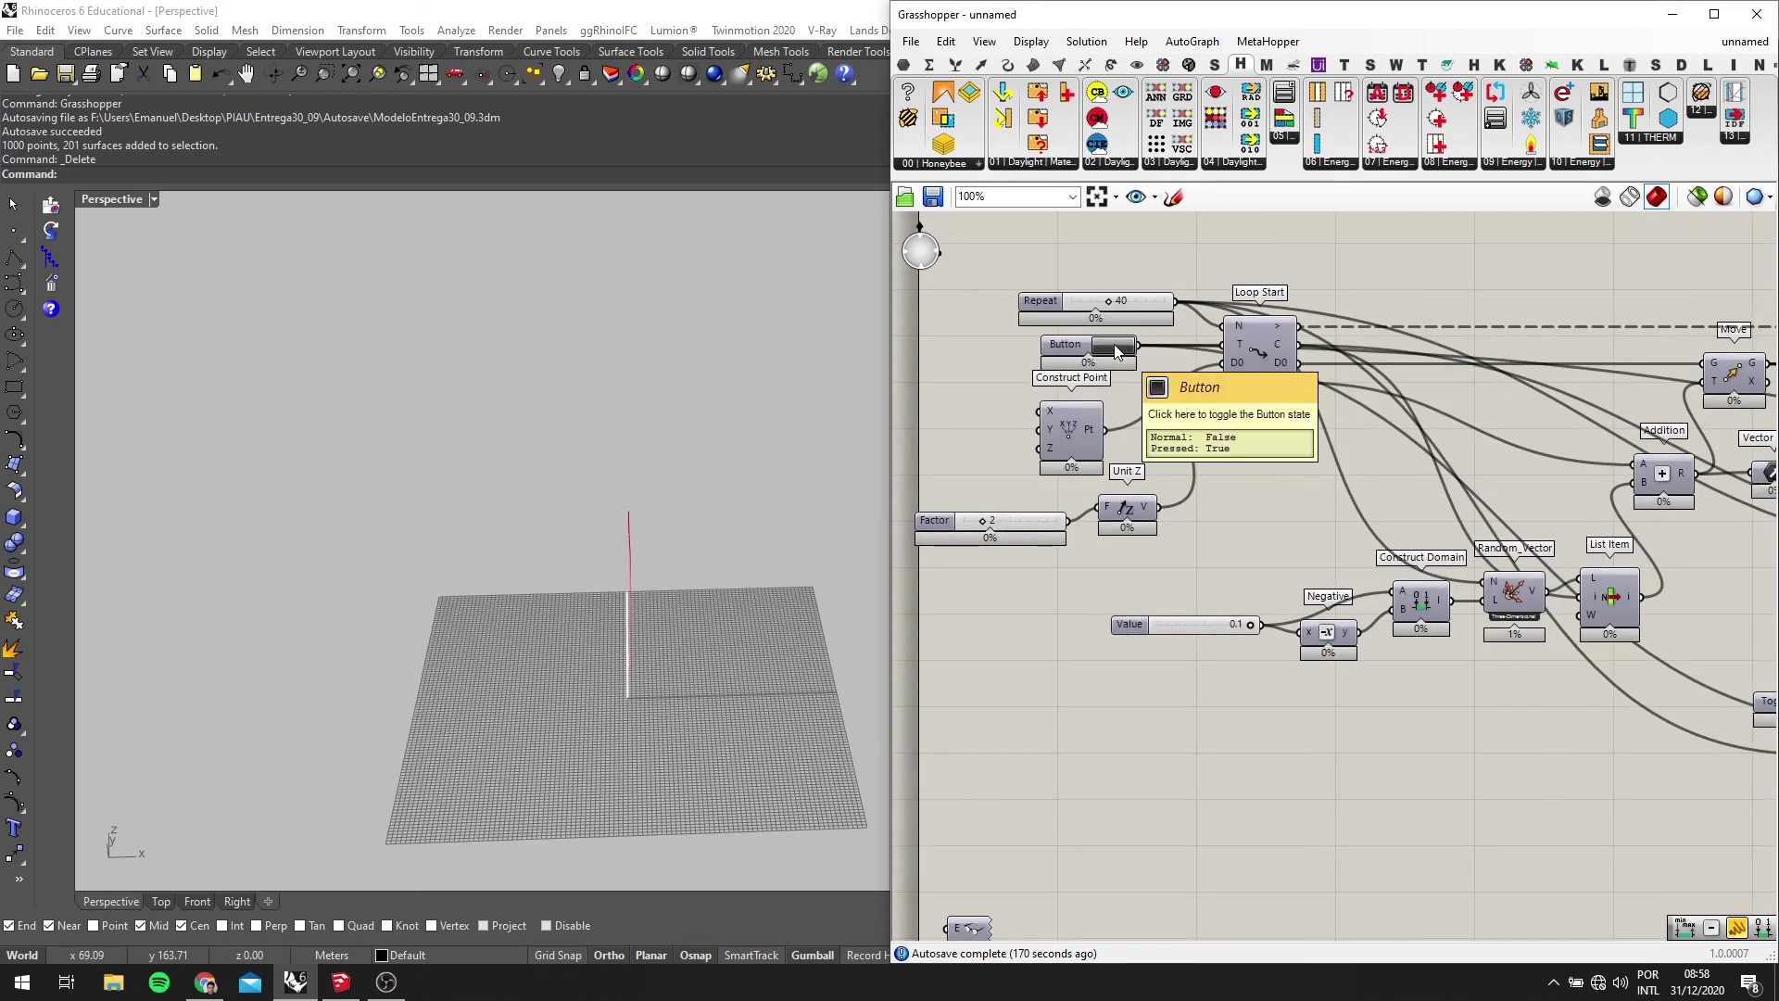
scroll(612, 356, up, 4)
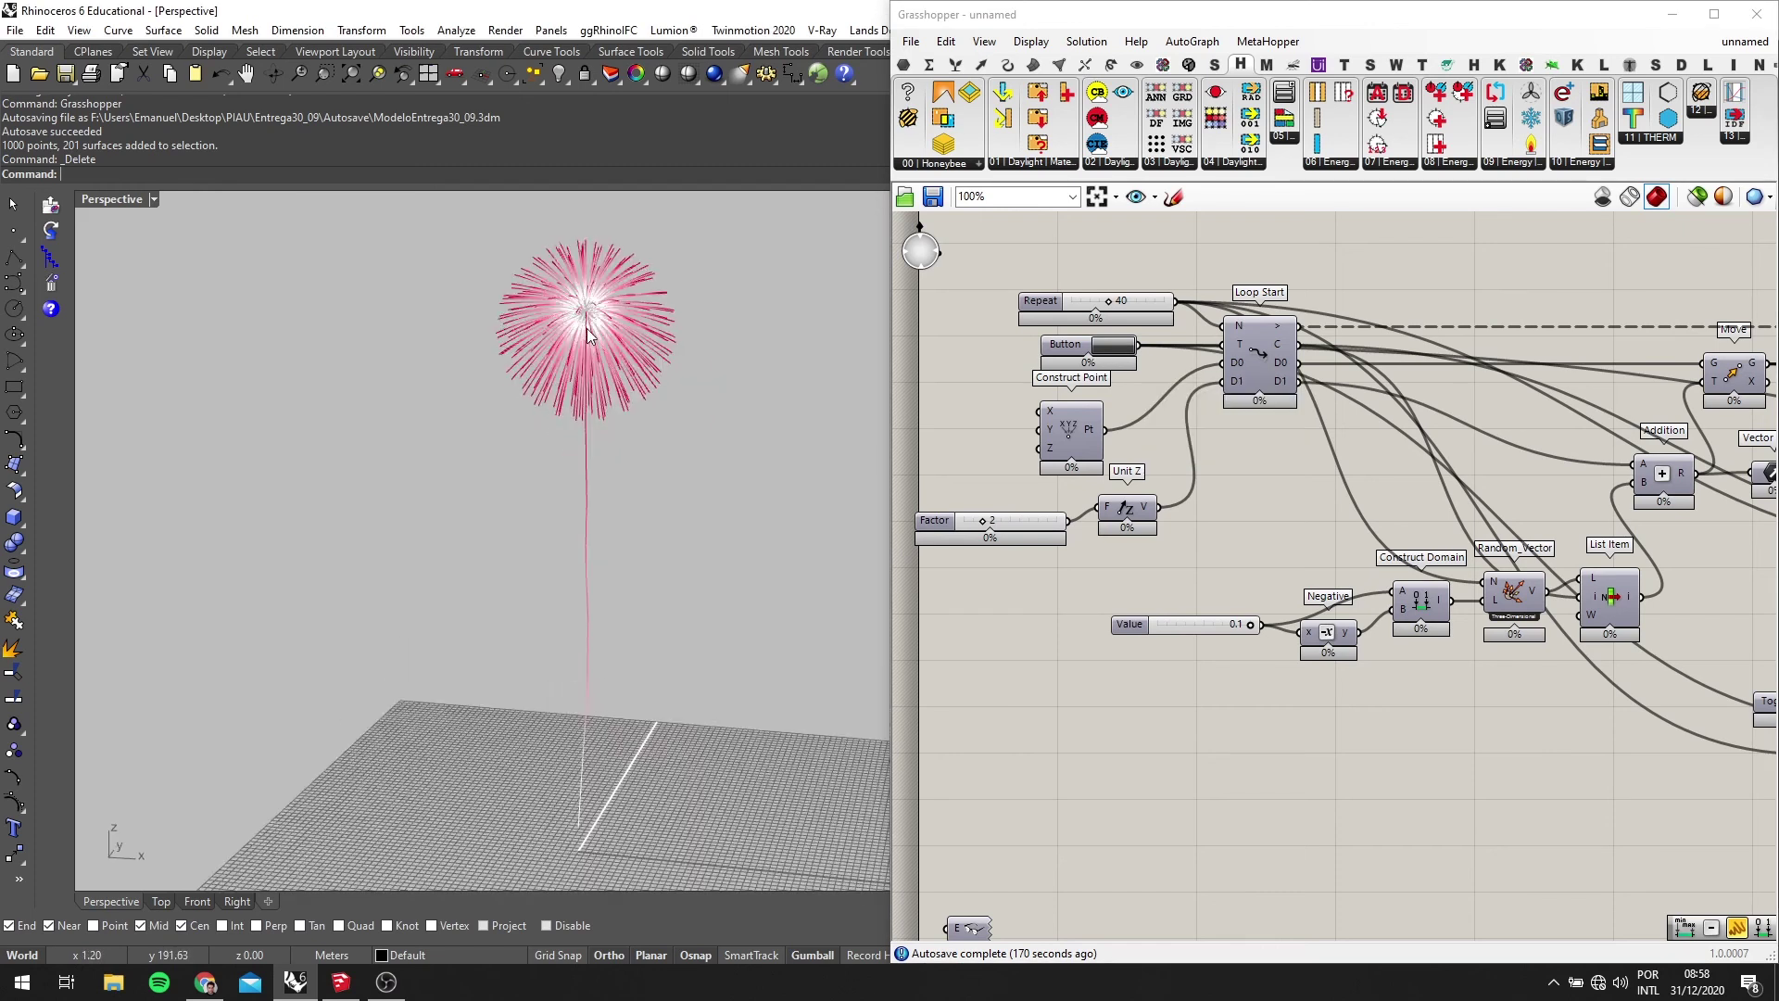
click(1119, 349)
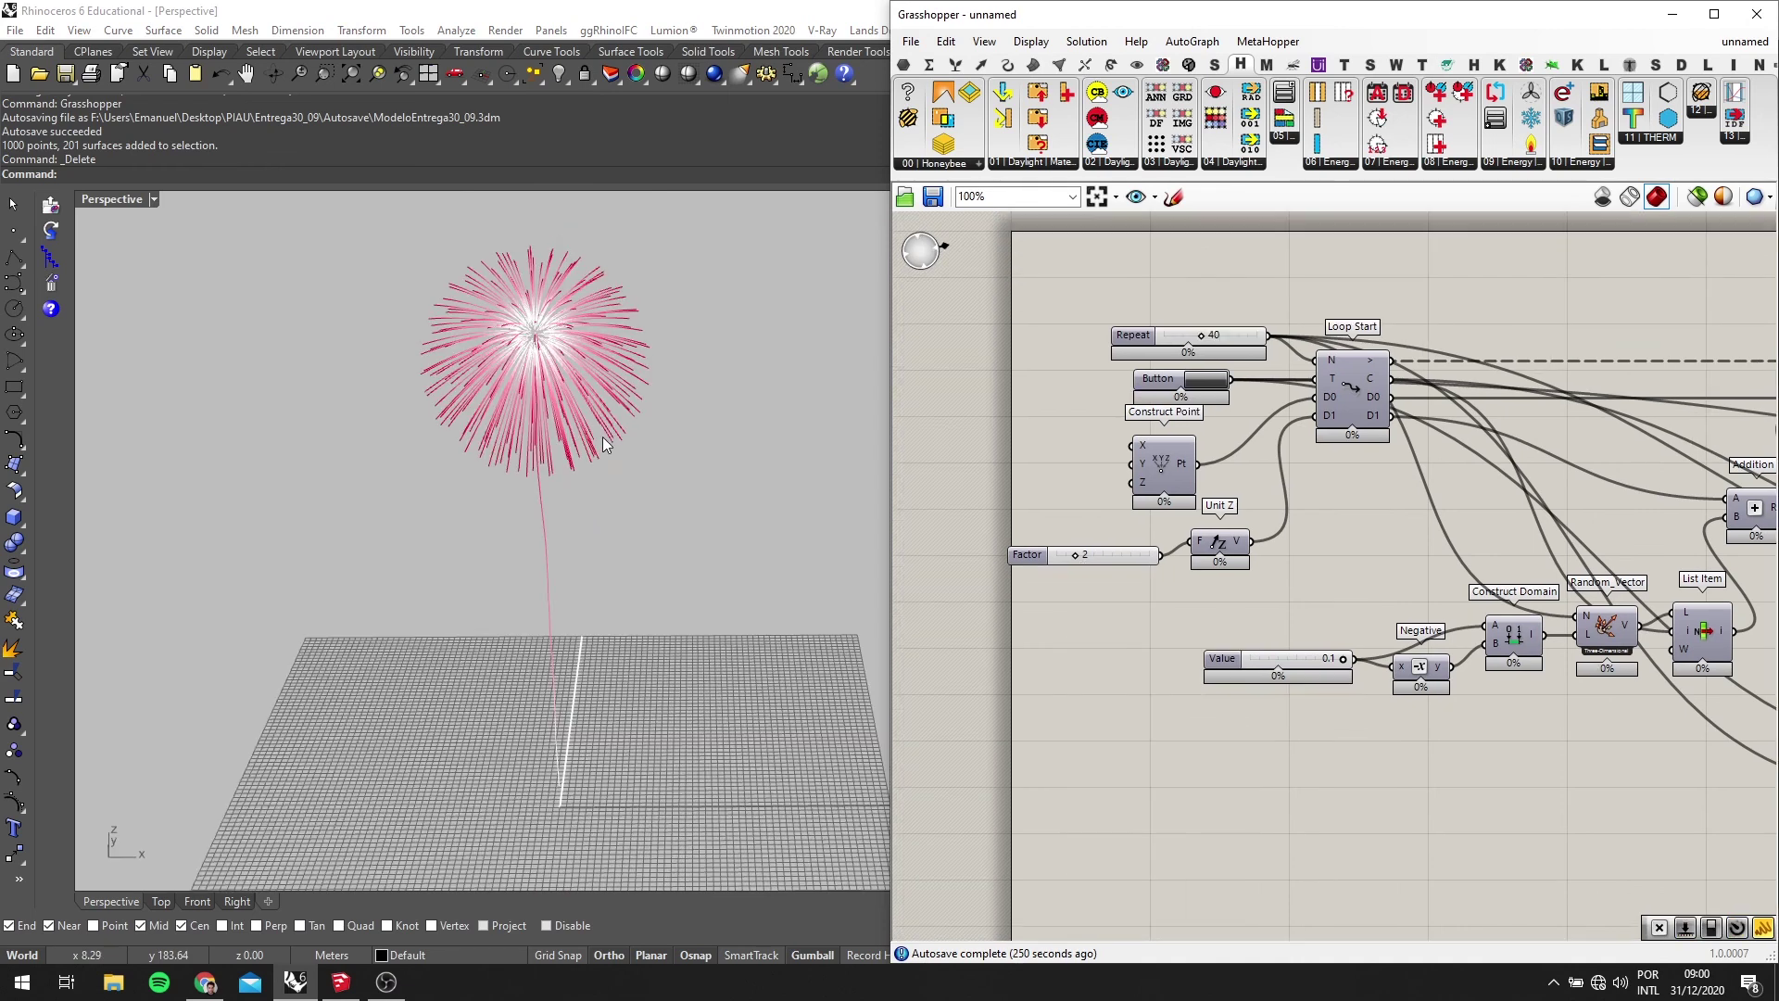
Raise the end point of the Graph Mapper's line
scroll(1401, 551, down, 5)
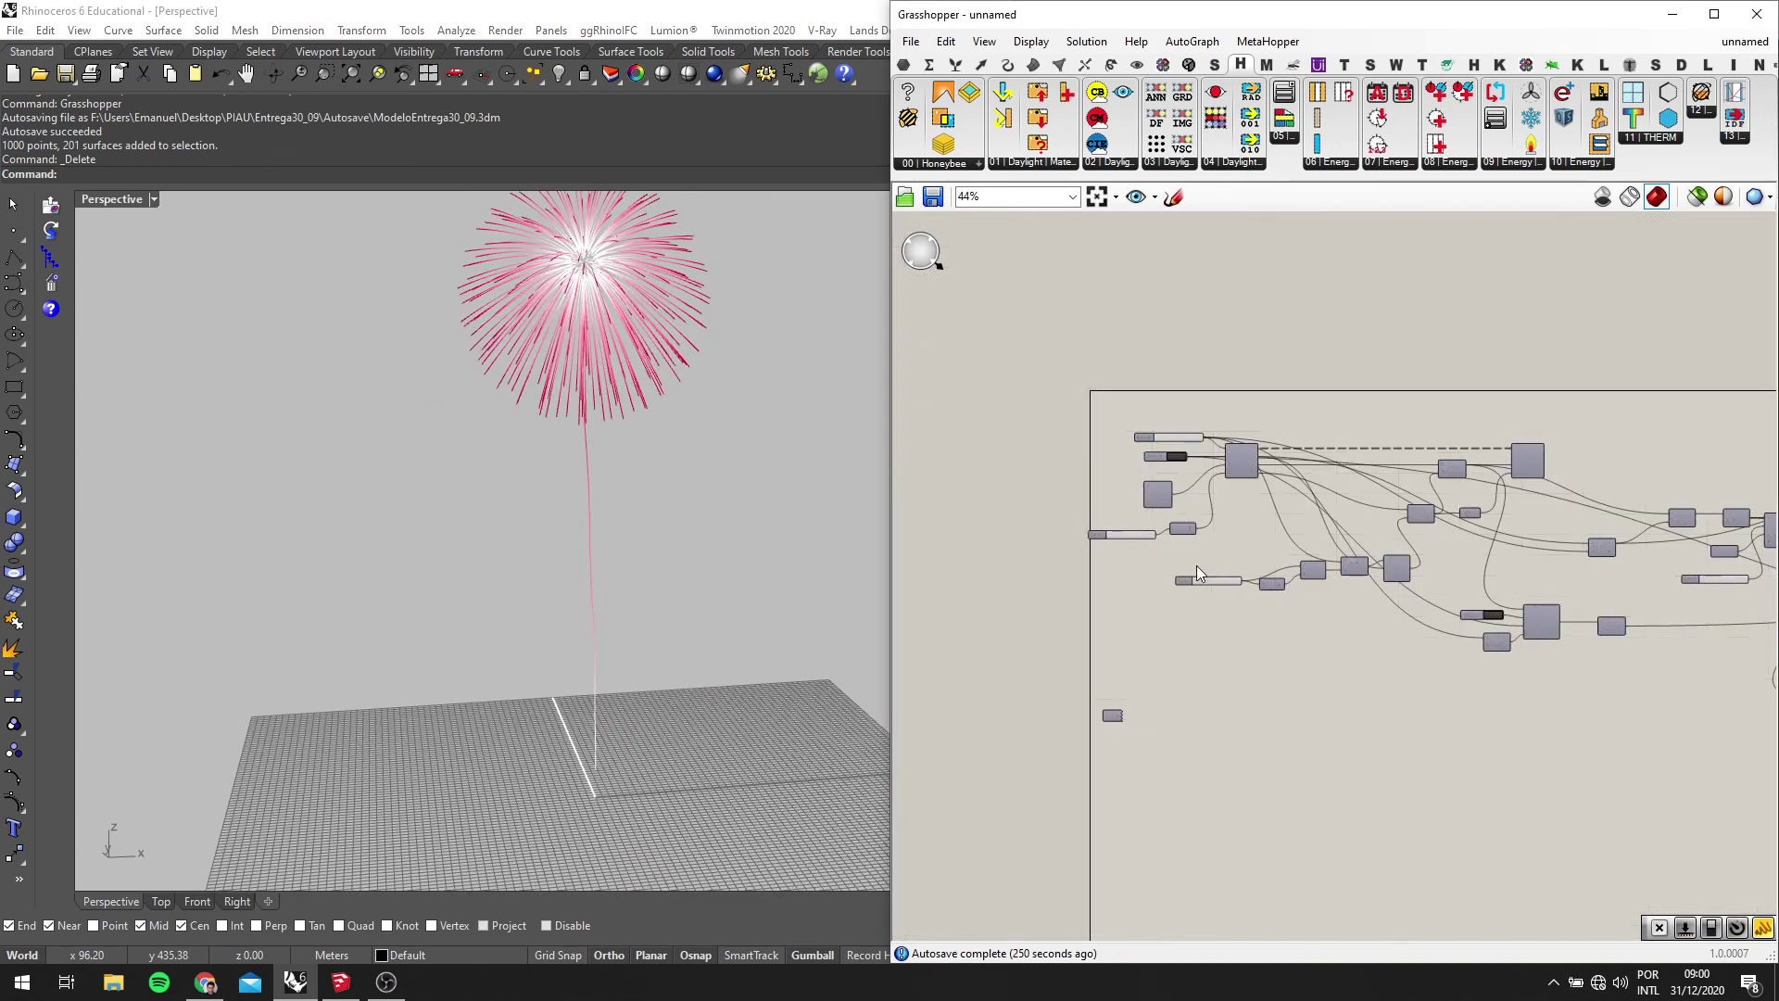
scroll(1197, 566, up, 5)
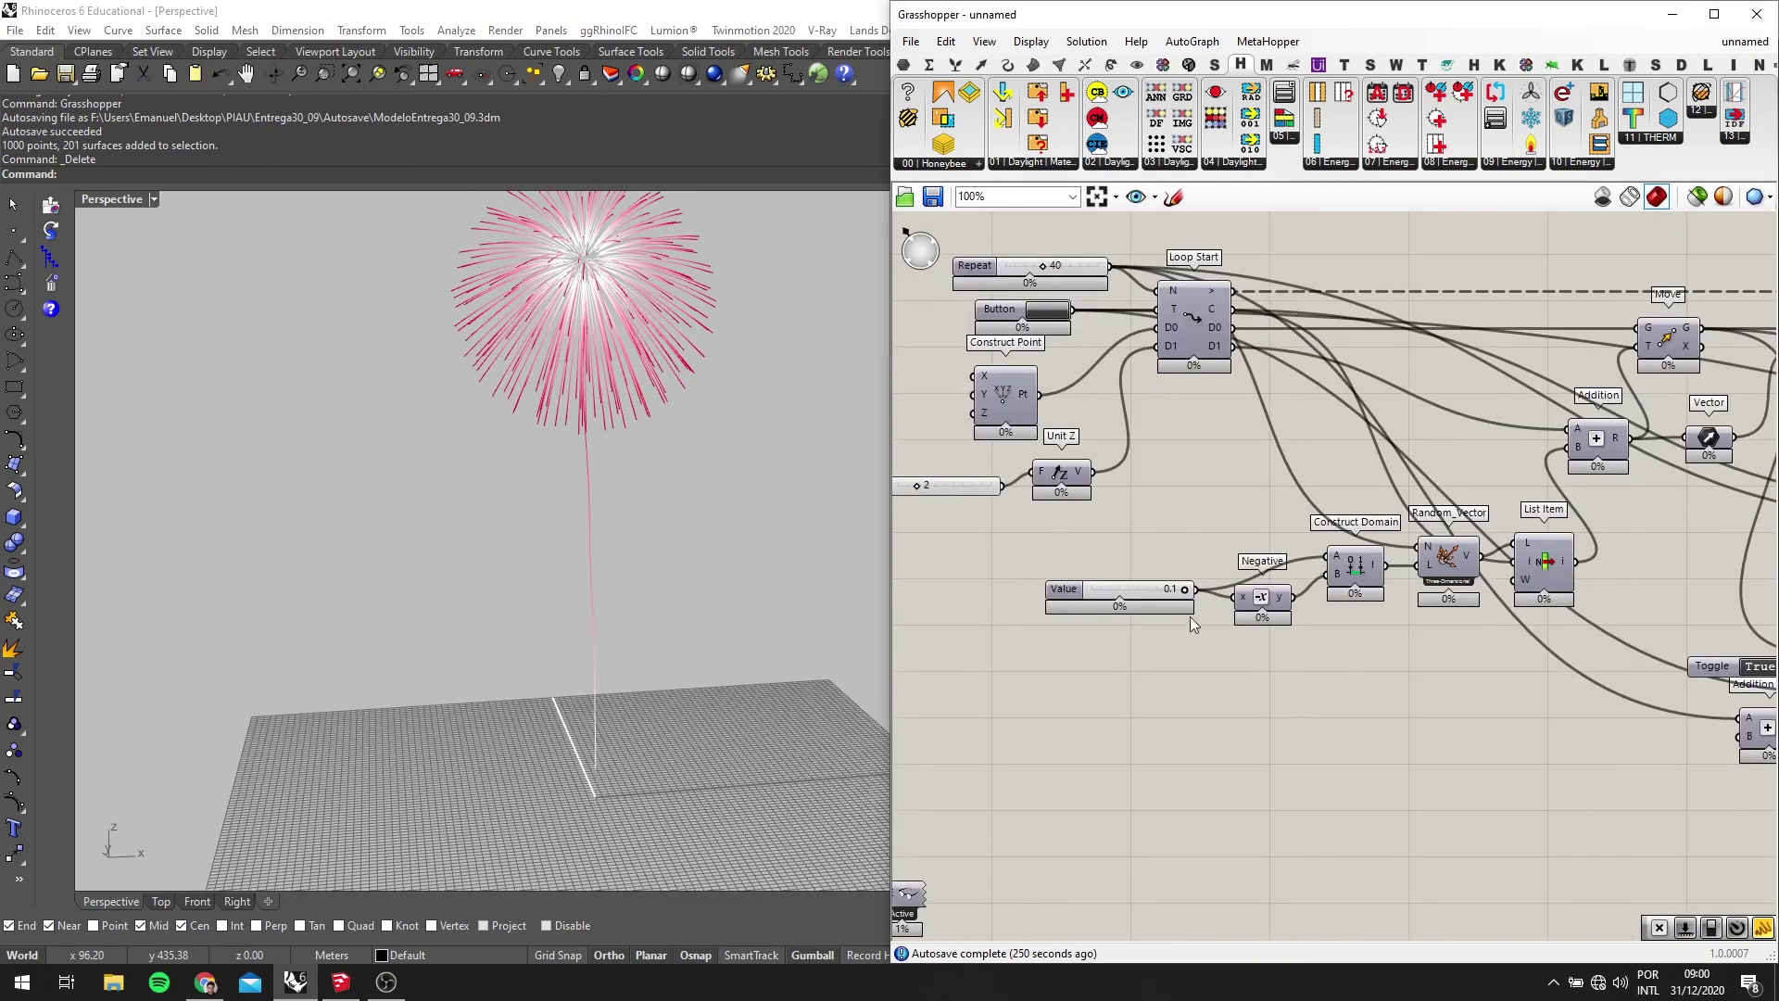
scroll(1173, 595, up, 5)
scroll(624, 544, down, 7)
scroll(524, 608, up, 5)
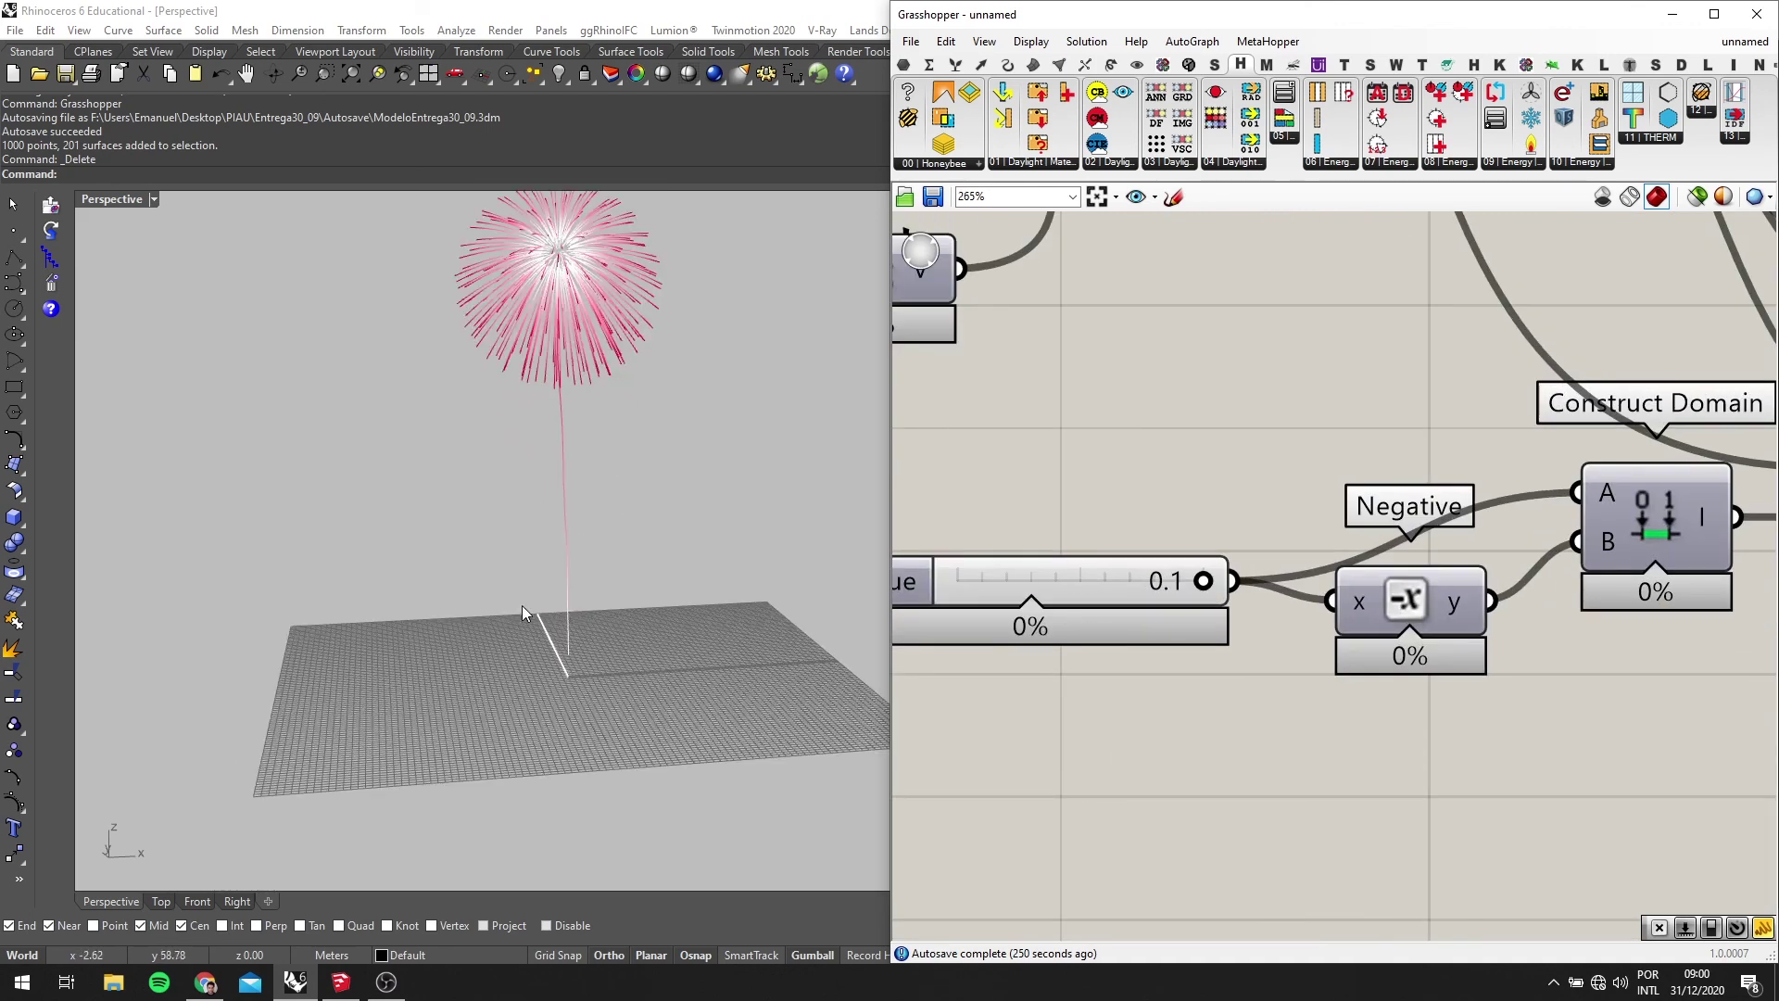
scroll(1205, 531, down, 2)
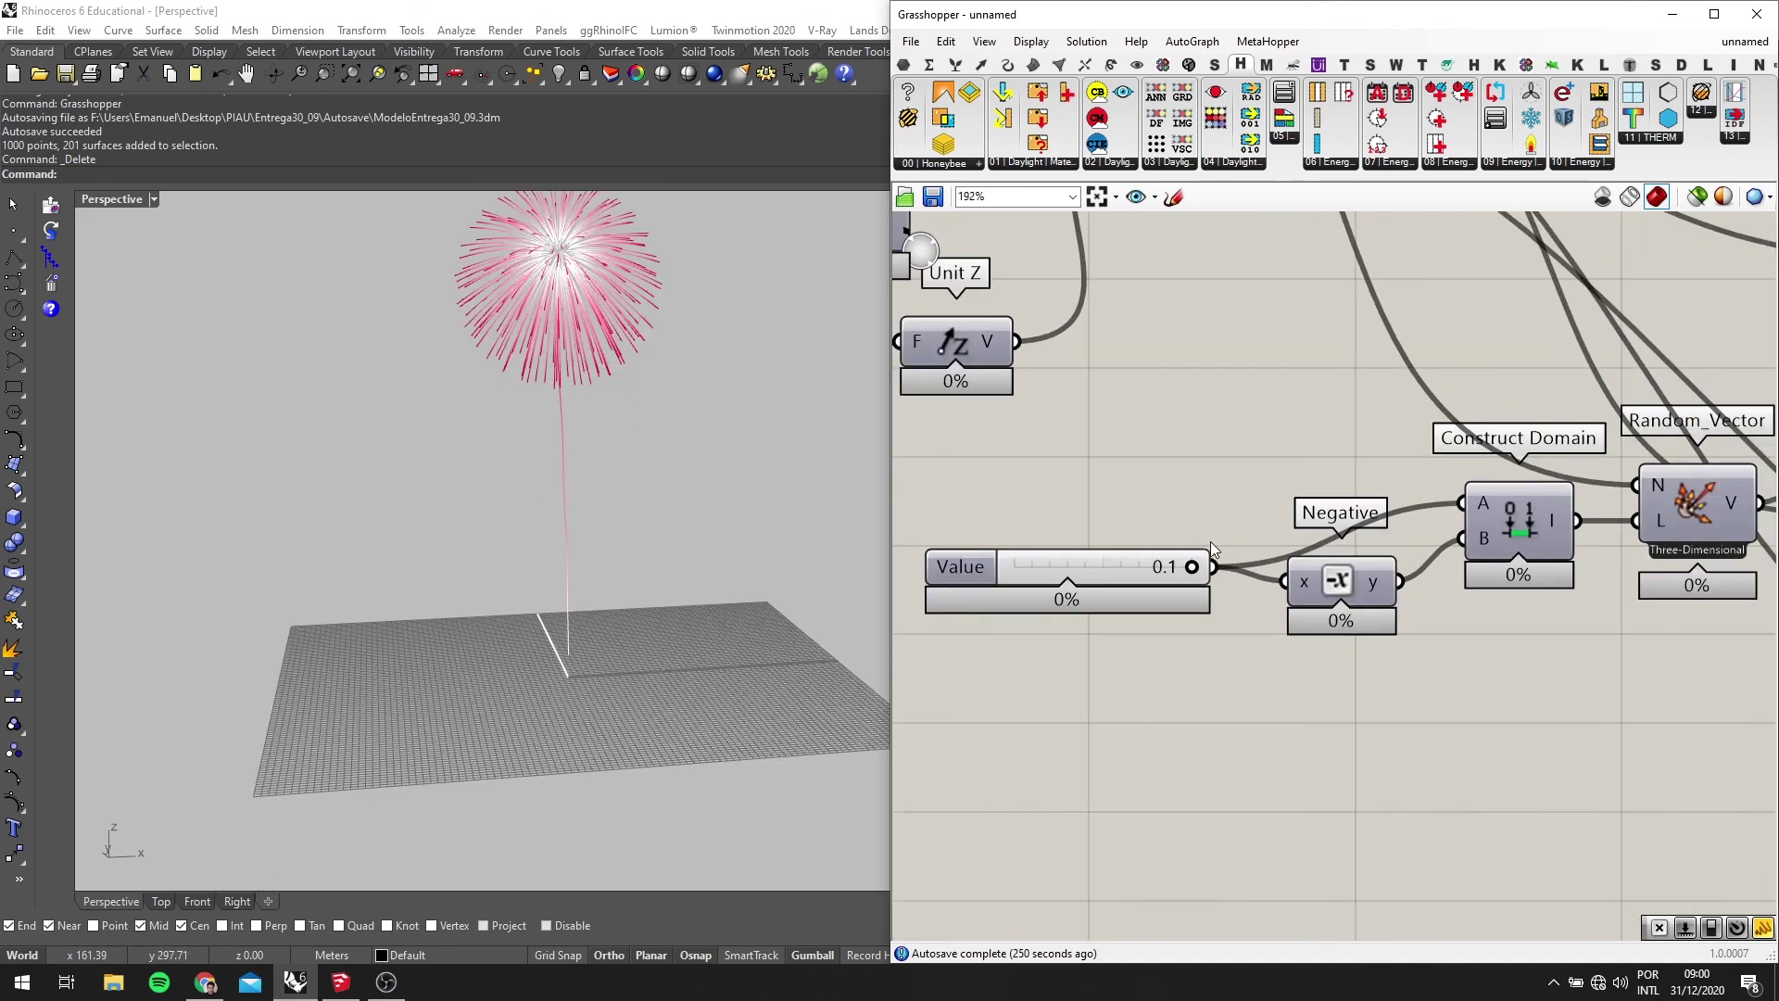
scroll(1061, 632, down, 7)
right_drag(1545, 622, 1318, 553)
right_drag(1682, 555, 1181, 504)
scroll(1405, 639, up, 4)
scroll(1418, 638, up, 2)
drag(1535, 690, 1533, 608)
Retrigger the stem's Loop Start with the adjusted graph and inspect the regrown burst
scroll(1622, 525, down, 7)
scroll(1563, 525, down, 3)
right_drag(903, 381, 1095, 409)
scroll(1060, 371, up, 5)
scroll(1152, 417, up, 2)
click(1349, 423)
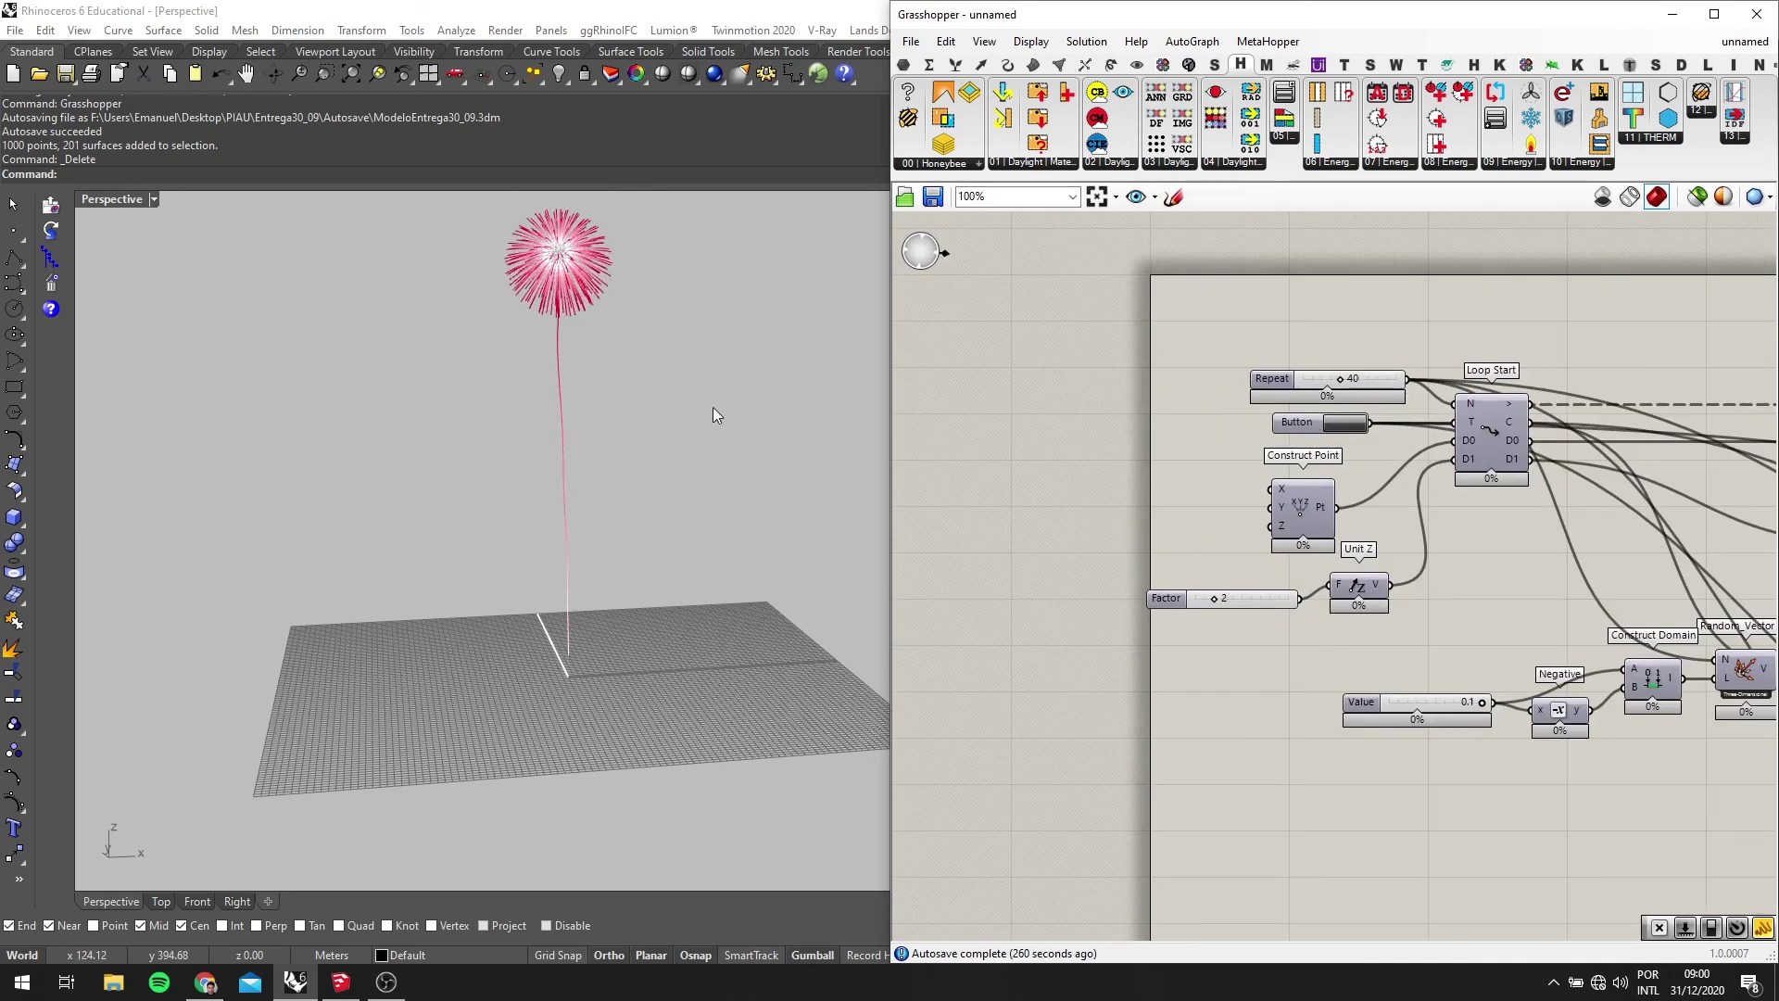
scroll(532, 245, up, 5)
scroll(513, 436, down, 2)
scroll(554, 487, down, 4)
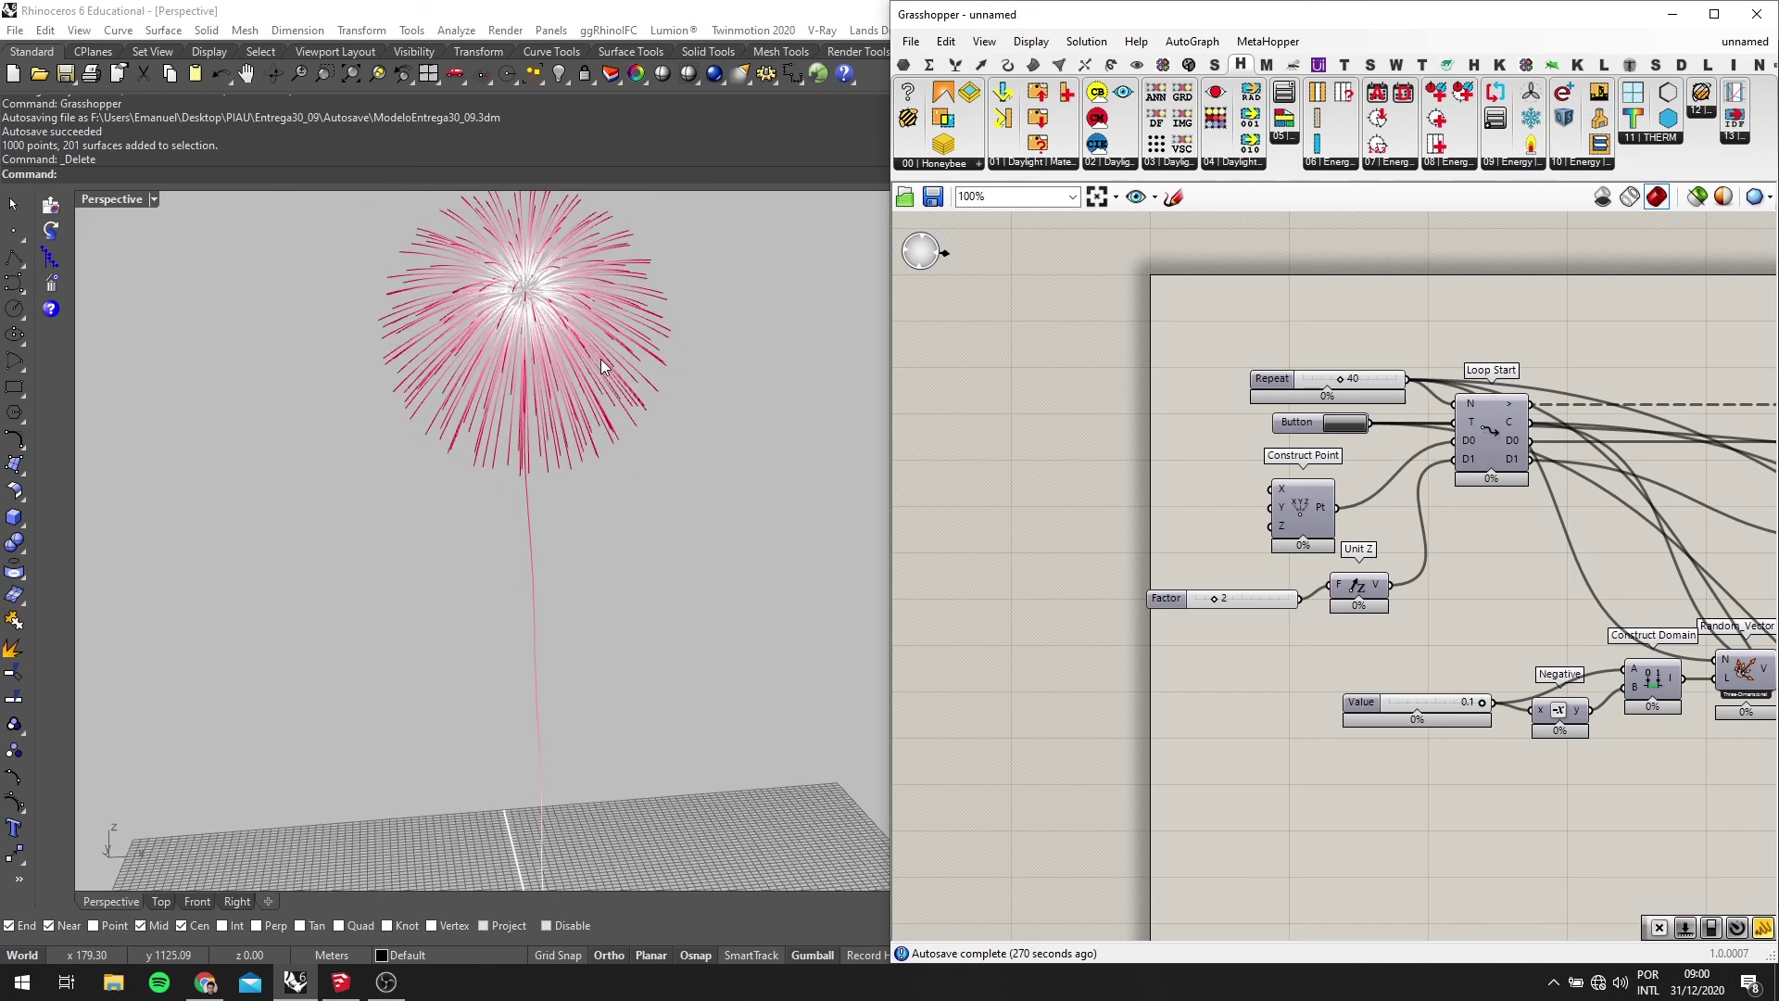
right_drag(614, 361, 684, 358)
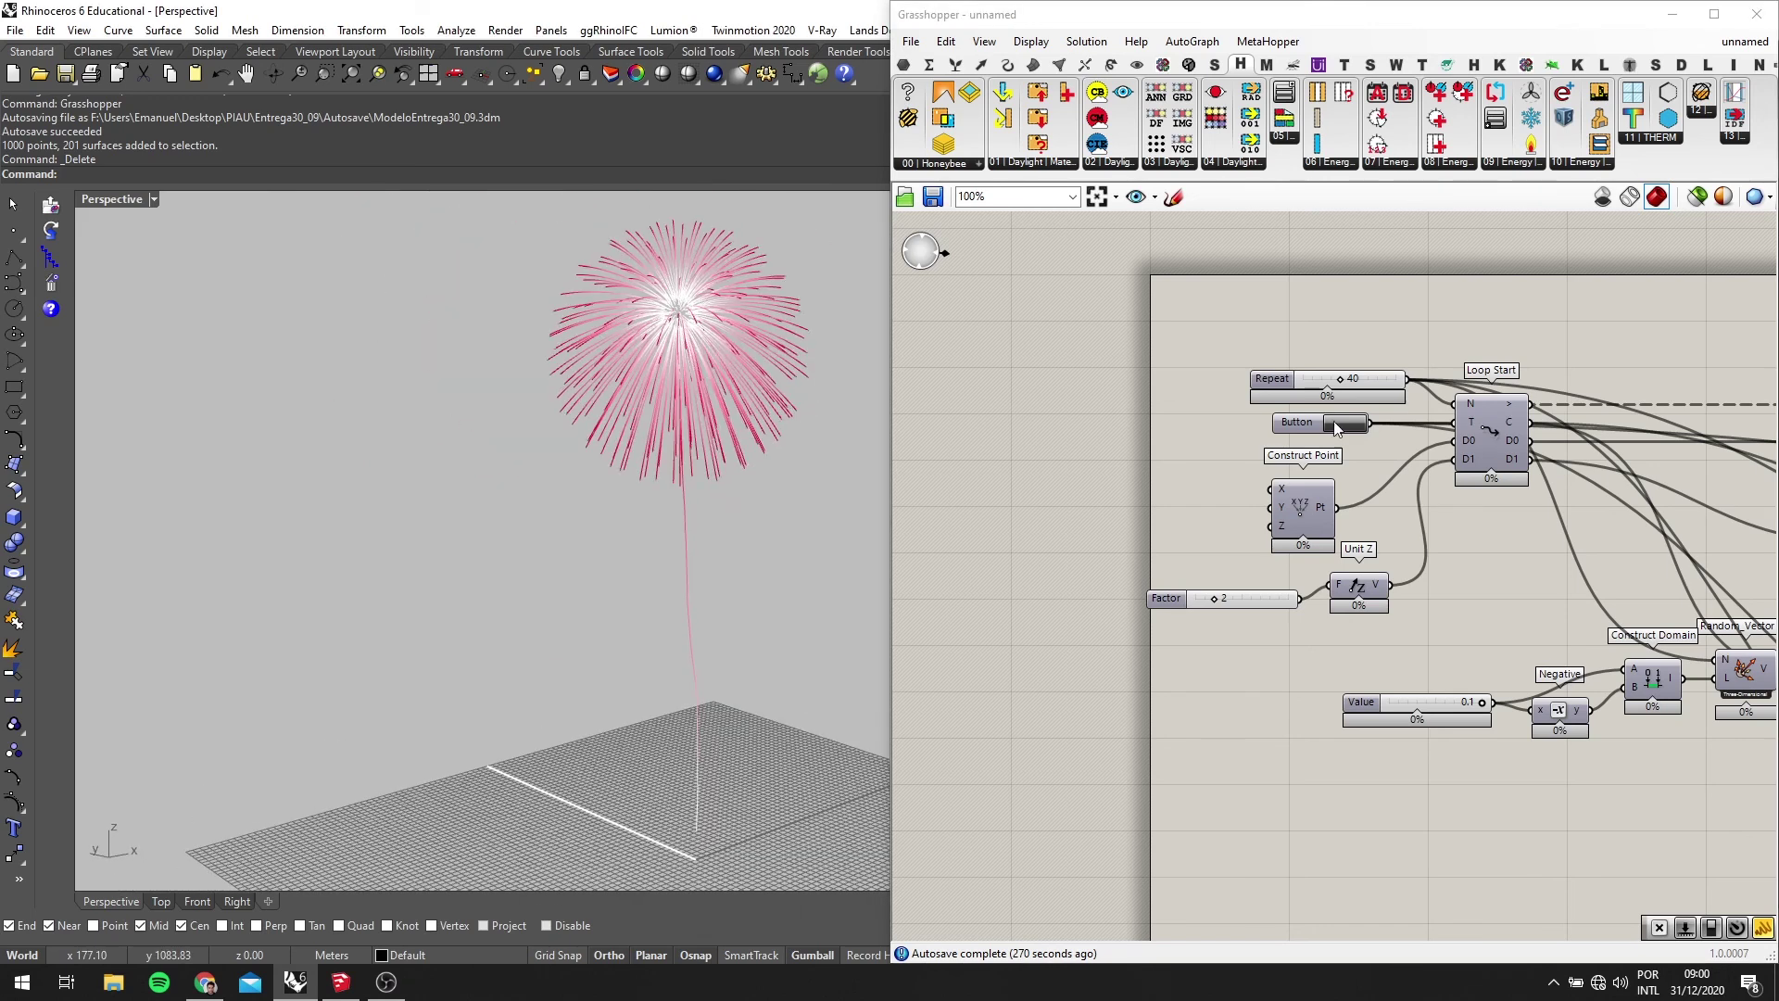
Lower the Graph Mapper line's start point to just above mid-height and its end point to zero
scroll(1333, 421, down, 5)
scroll(1520, 543, up, 9)
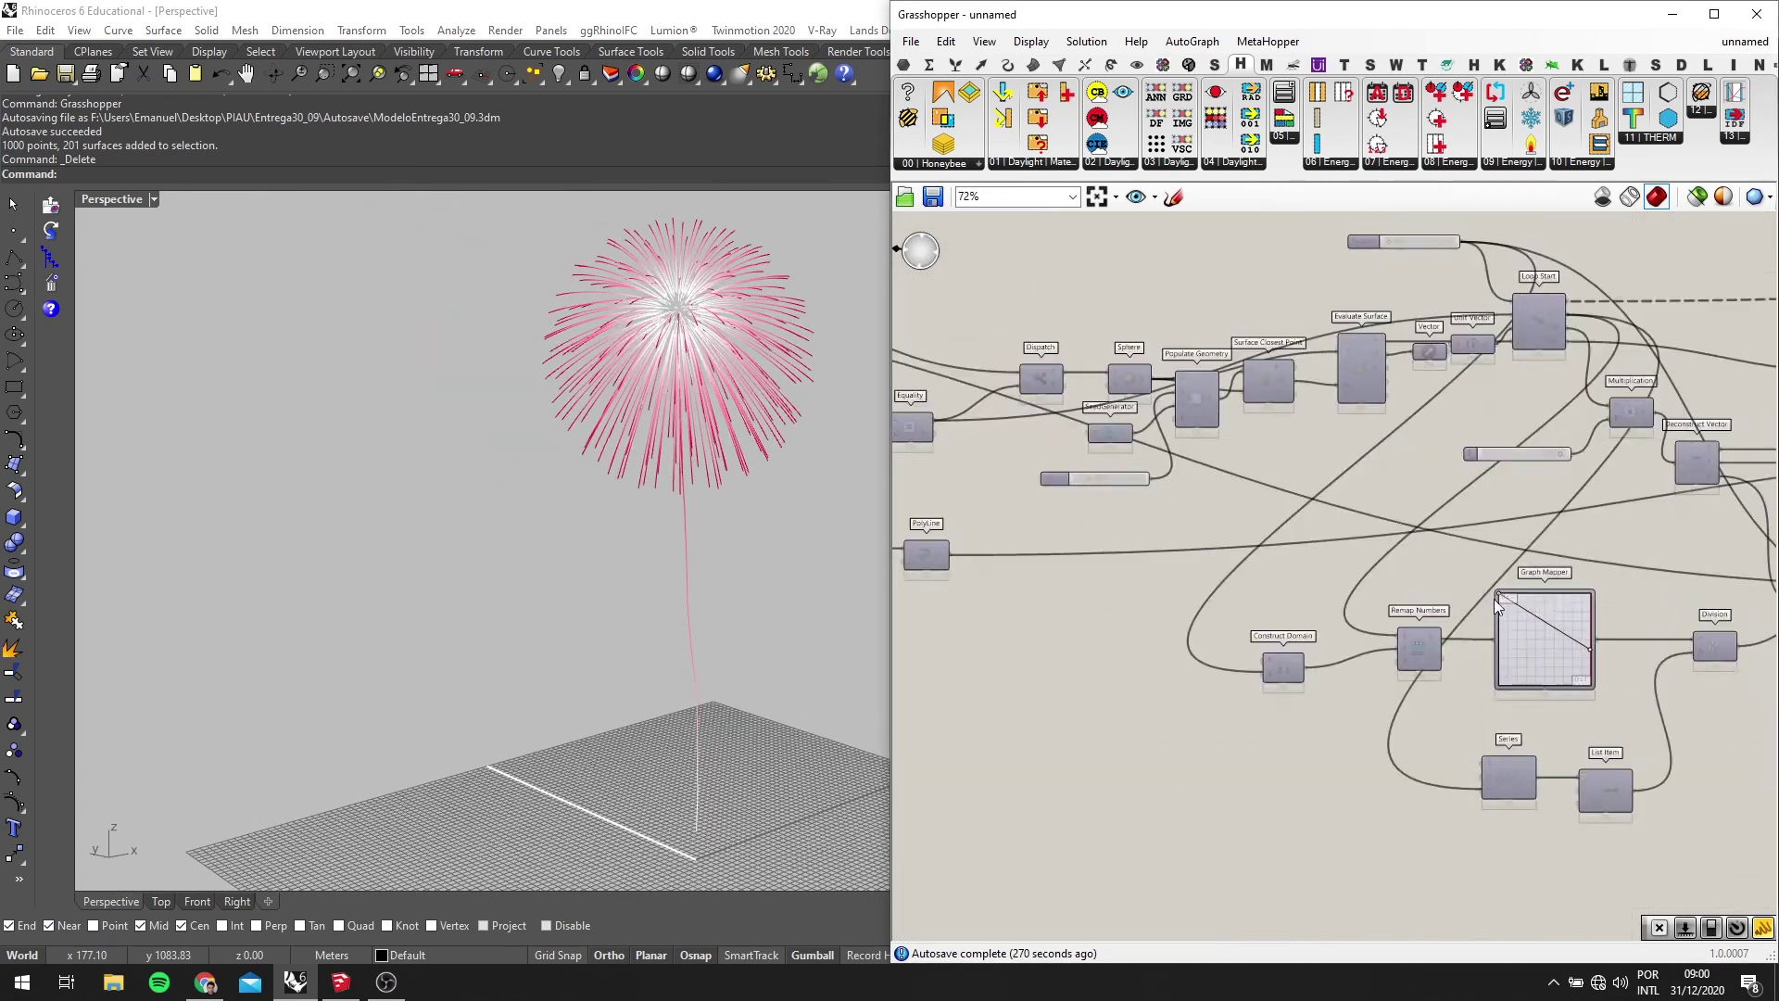
drag(1396, 525, 1368, 632)
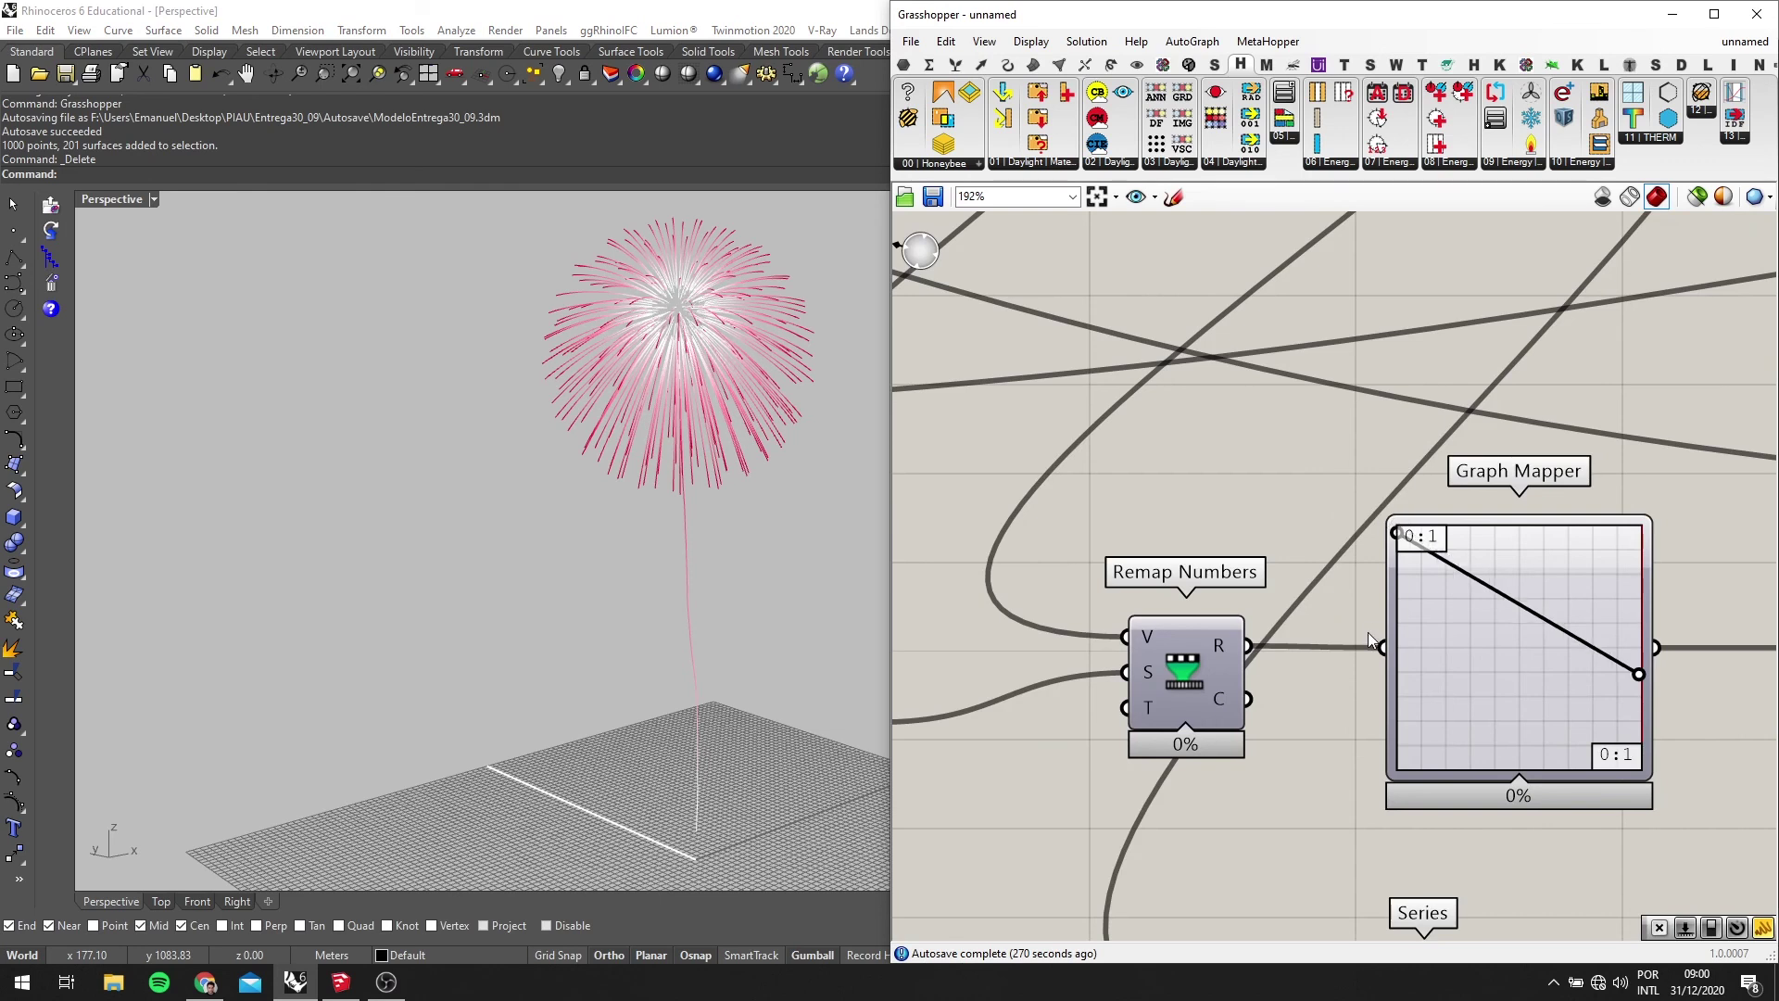
drag(1622, 789, 1621, 792)
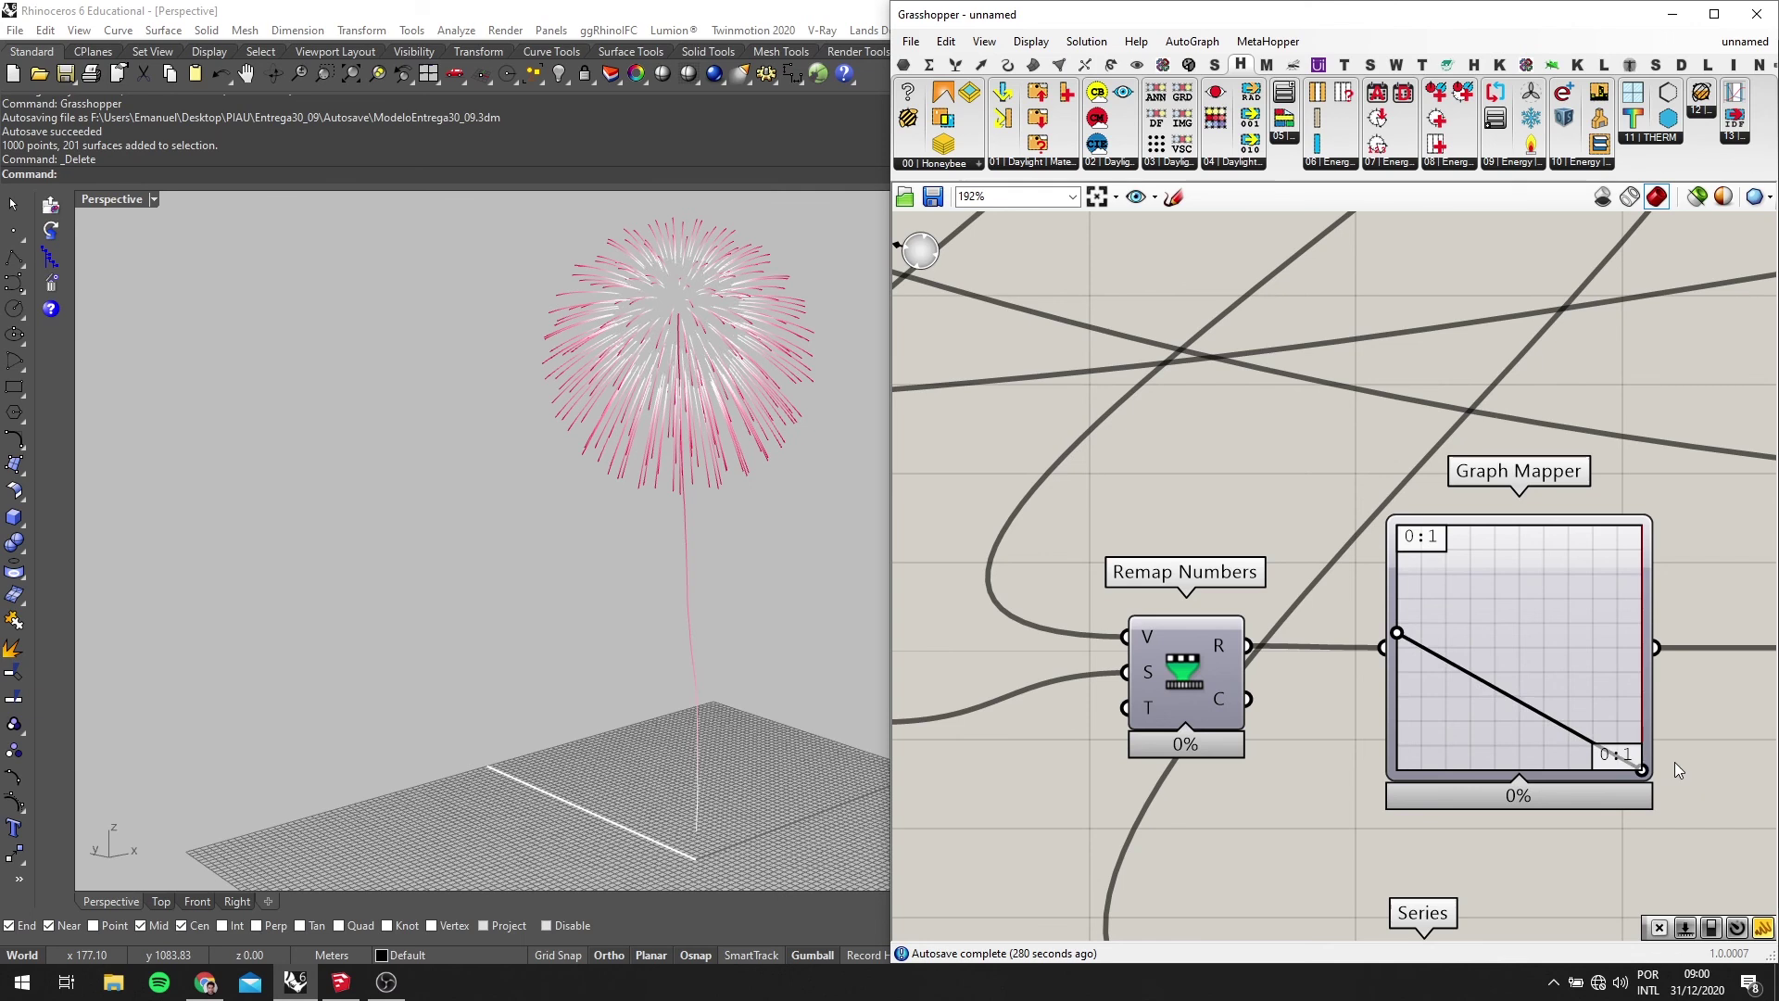
Regrow the firework from the stem's Loop Start using the lowered graph and inspect the burst from another angle
scroll(1604, 659, down, 8)
scroll(1192, 521, up, 5)
click(1166, 517)
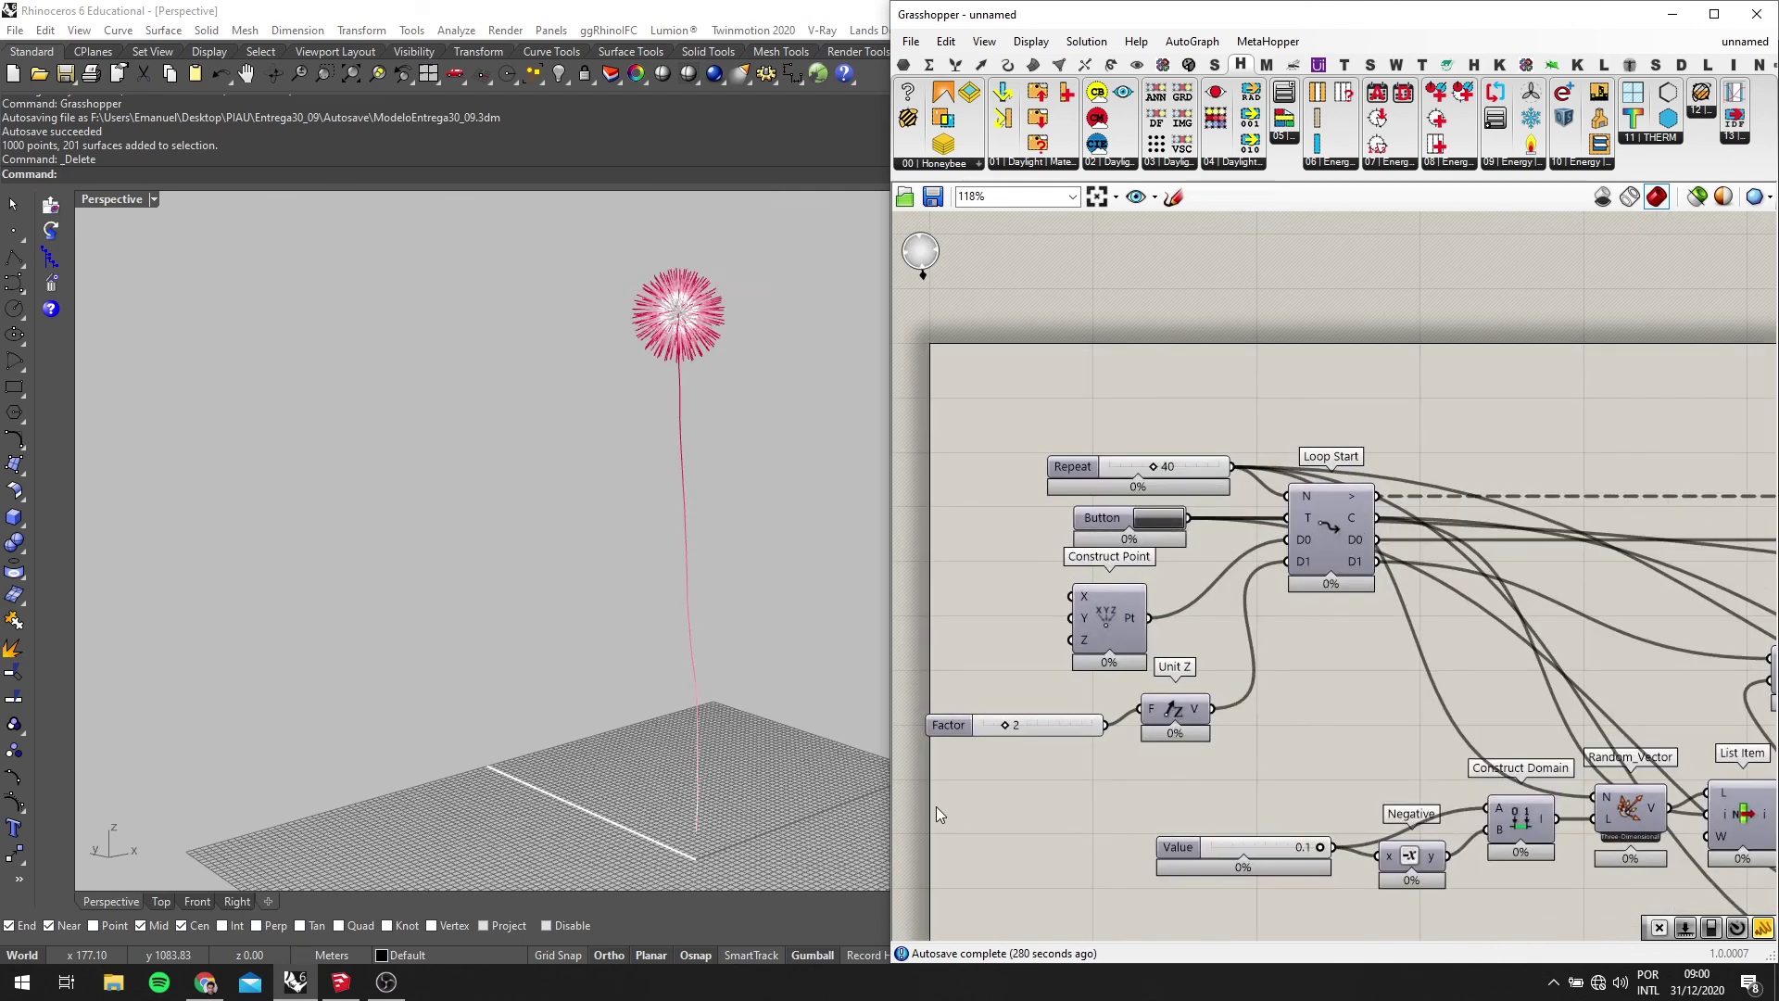
scroll(713, 293, up, 5)
right_drag(708, 292, 671, 346)
scroll(671, 346, down, 3)
right_drag(636, 472, 600, 549)
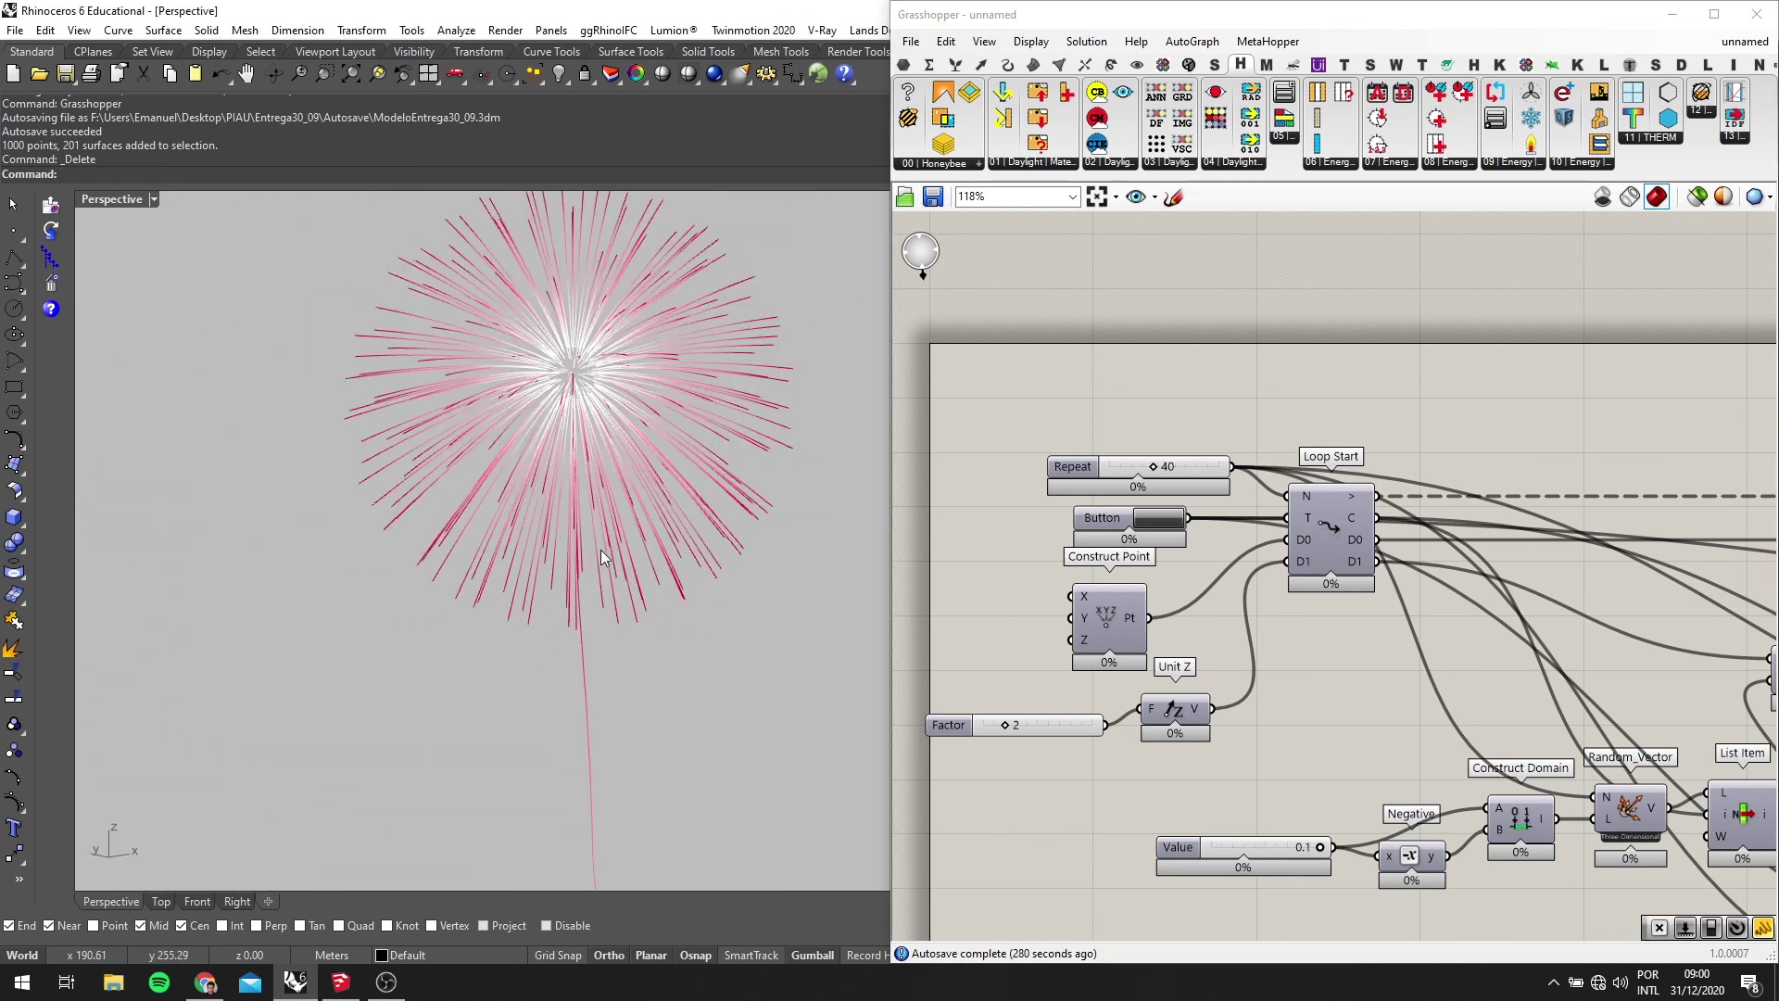
Review the whole definition from the stem loop through the burst loop to the Explode and colouring components
scroll(1356, 540, down, 6)
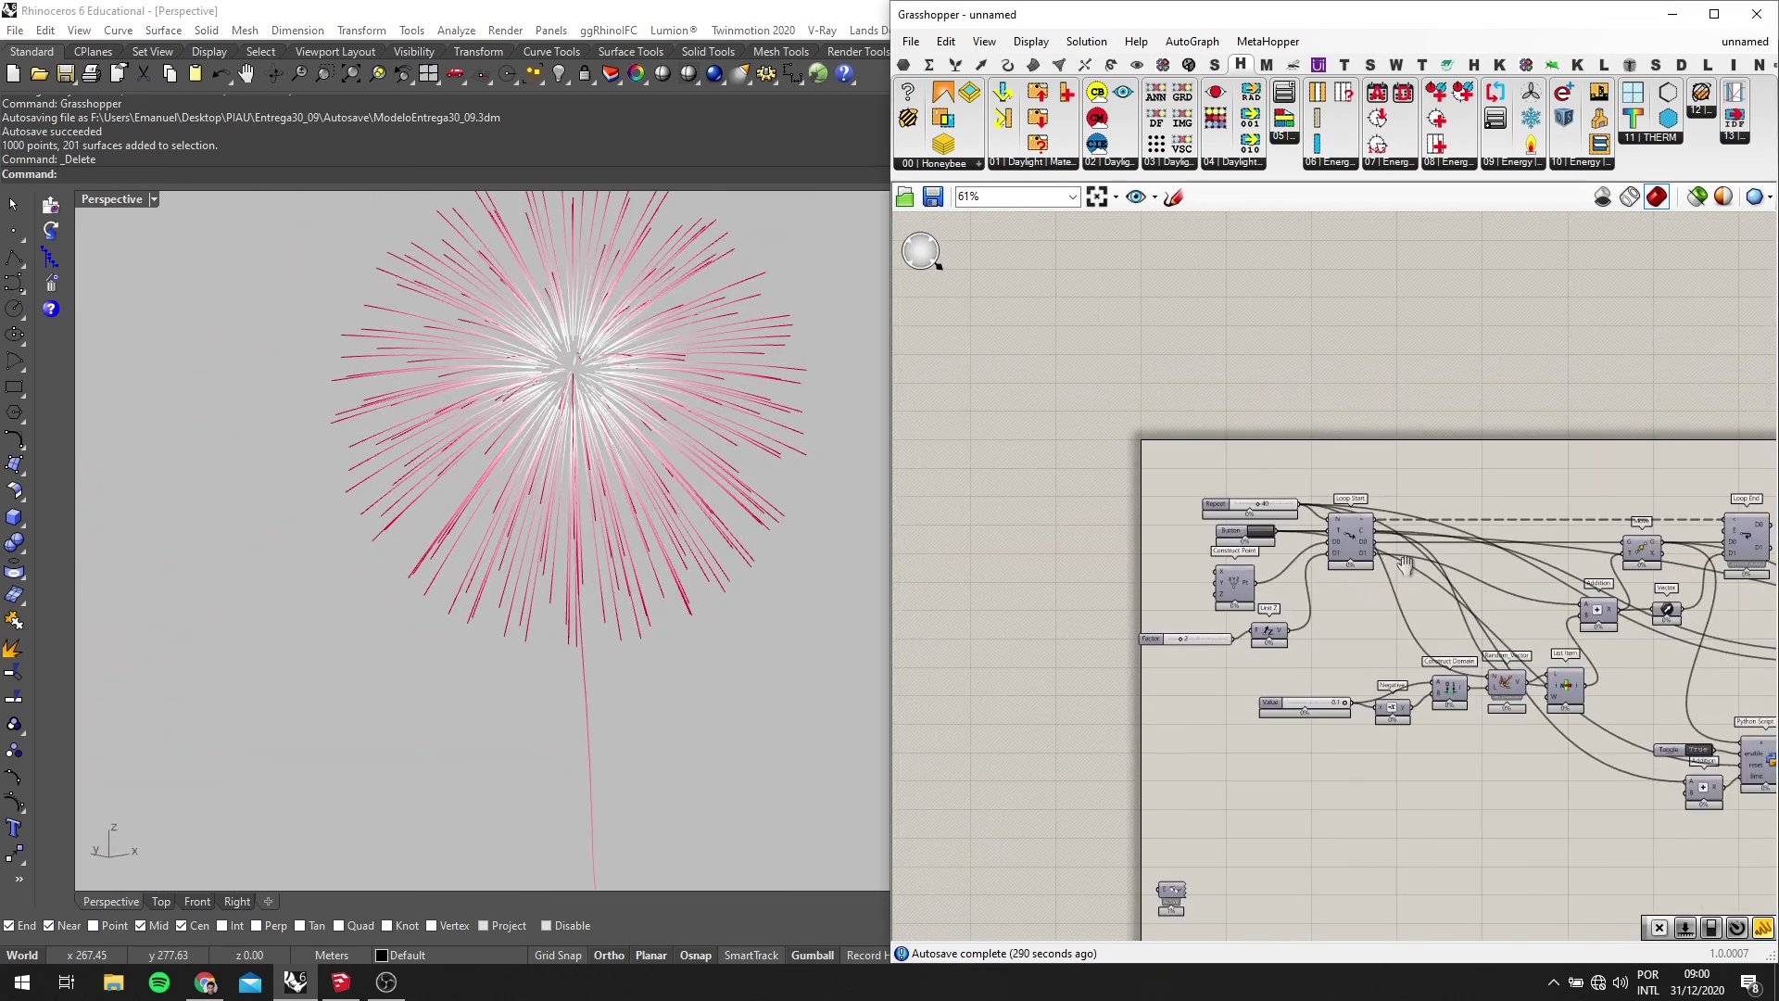
scroll(1460, 531, up, 5)
scroll(1099, 639, down, 6)
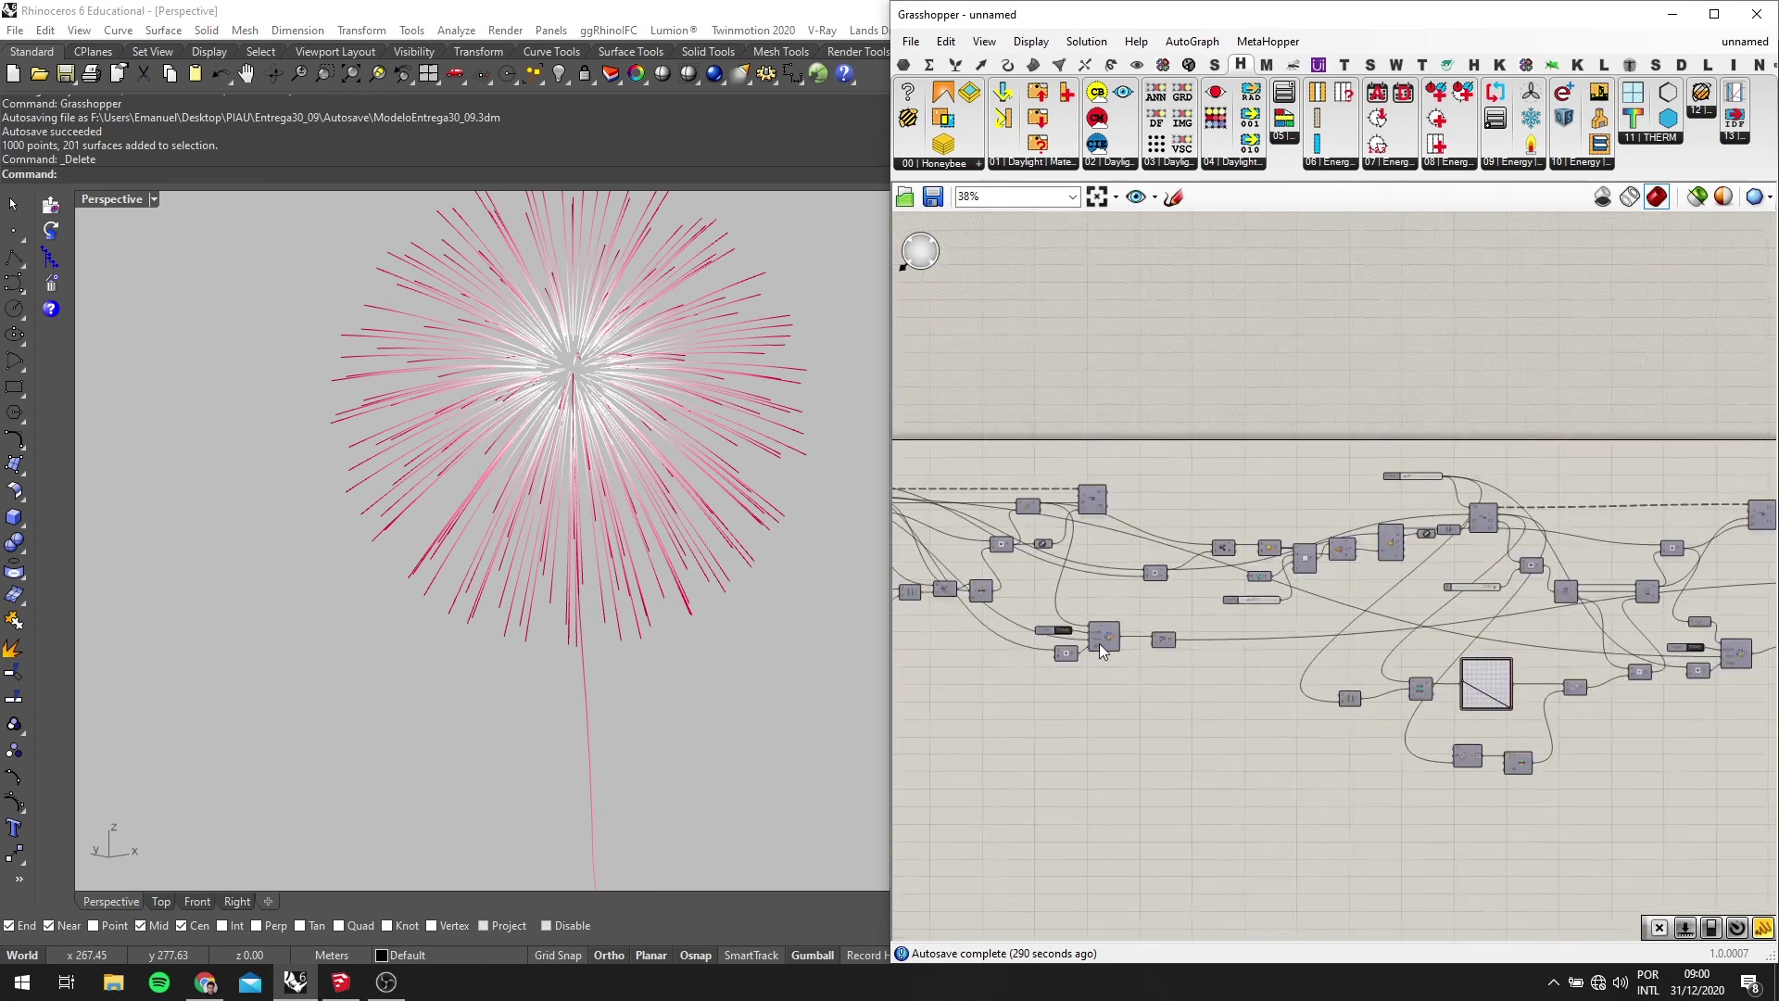
right_drag(1499, 522, 1283, 491)
scroll(1340, 526, up, 3)
scroll(1344, 526, down, 2)
scroll(1344, 526, up, 2)
right_drag(1432, 480, 1223, 427)
scroll(1375, 531, down, 2)
scroll(1438, 602, up, 2)
right_drag(1517, 382, 1325, 451)
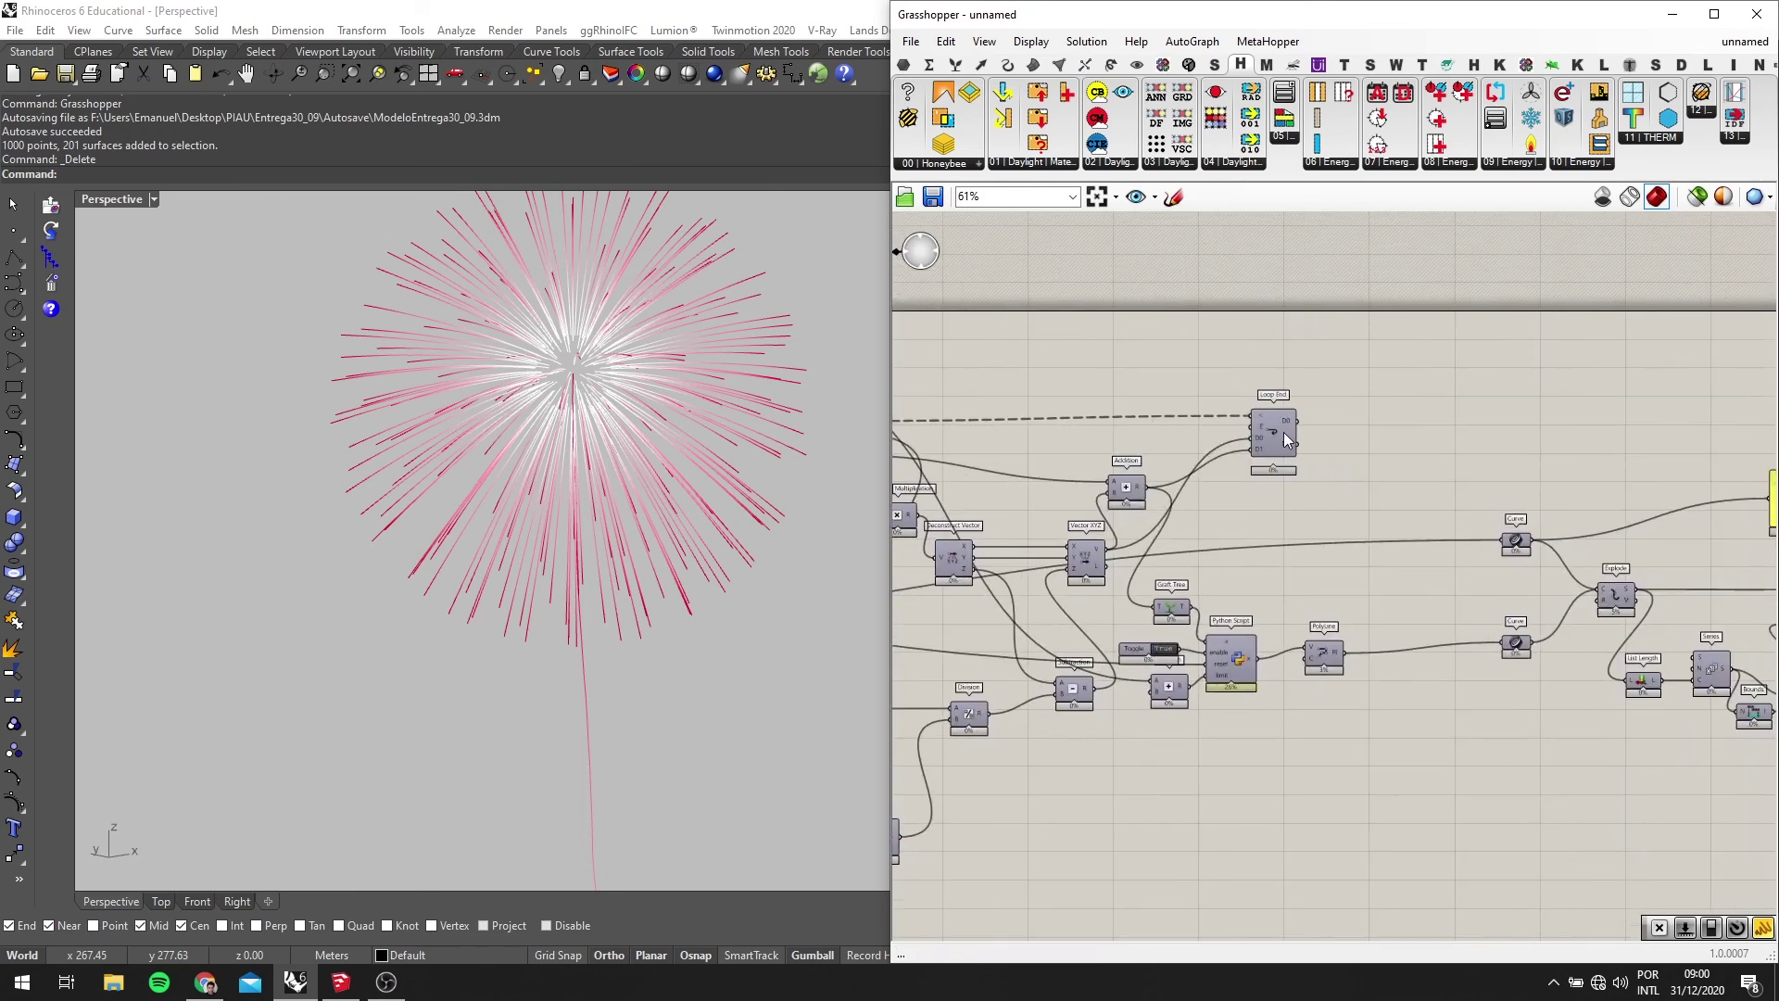
drag(1284, 440, 1349, 478)
scroll(1225, 488, down, 1)
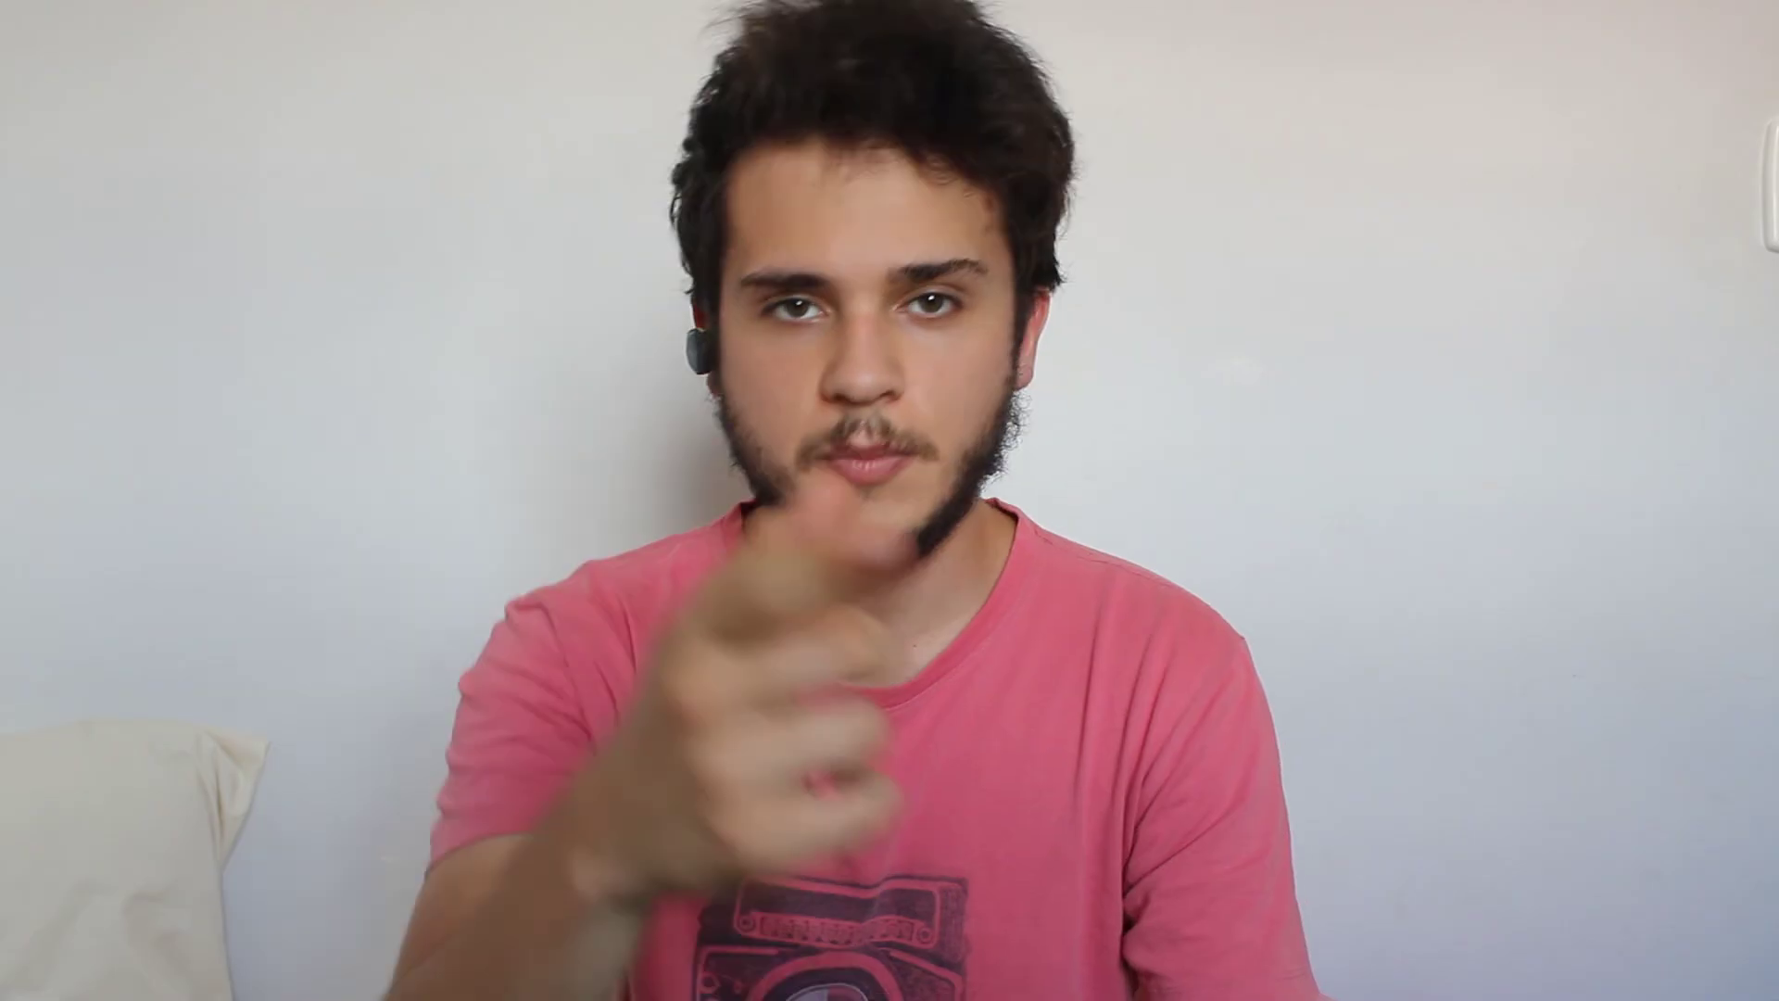